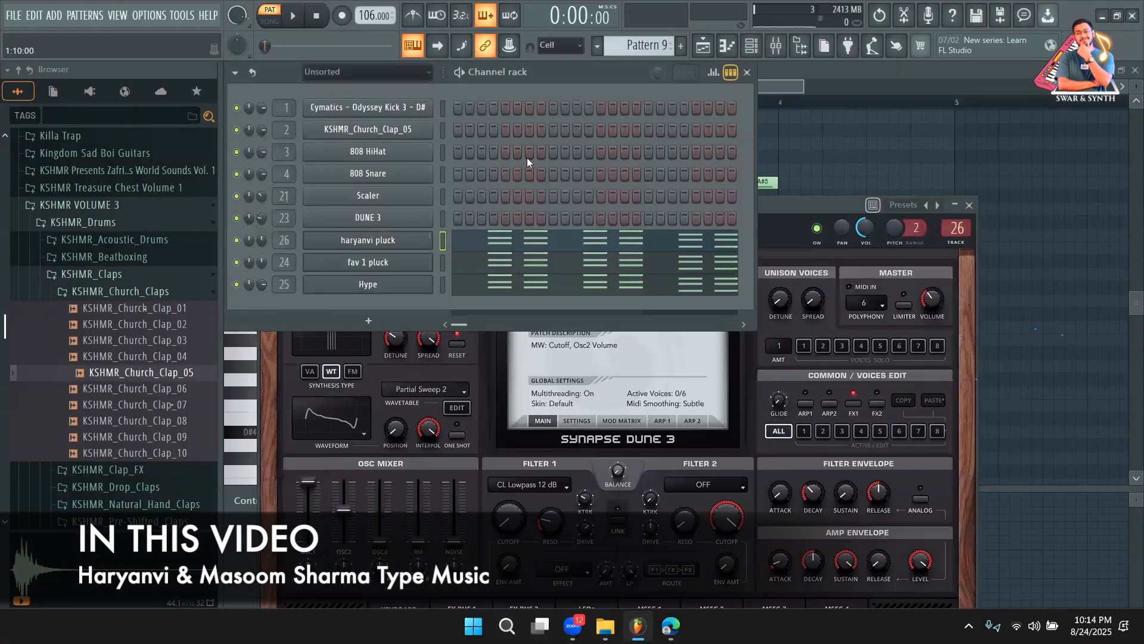
{"action": "right_click", "coordinate": [387, 225]}
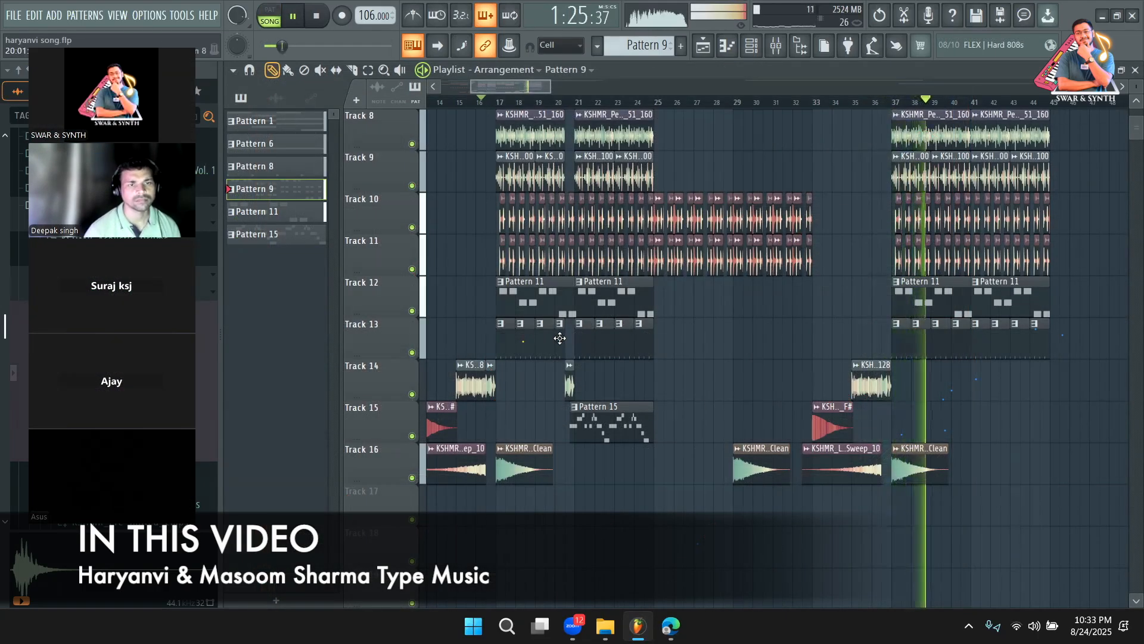
{"action": "scroll", "coordinate": [780, 353], "scroll_direction": "up", "scroll_amount": 3}
{"action": "scroll", "coordinate": [789, 351], "scroll_direction": "up", "scroll_amount": 3}
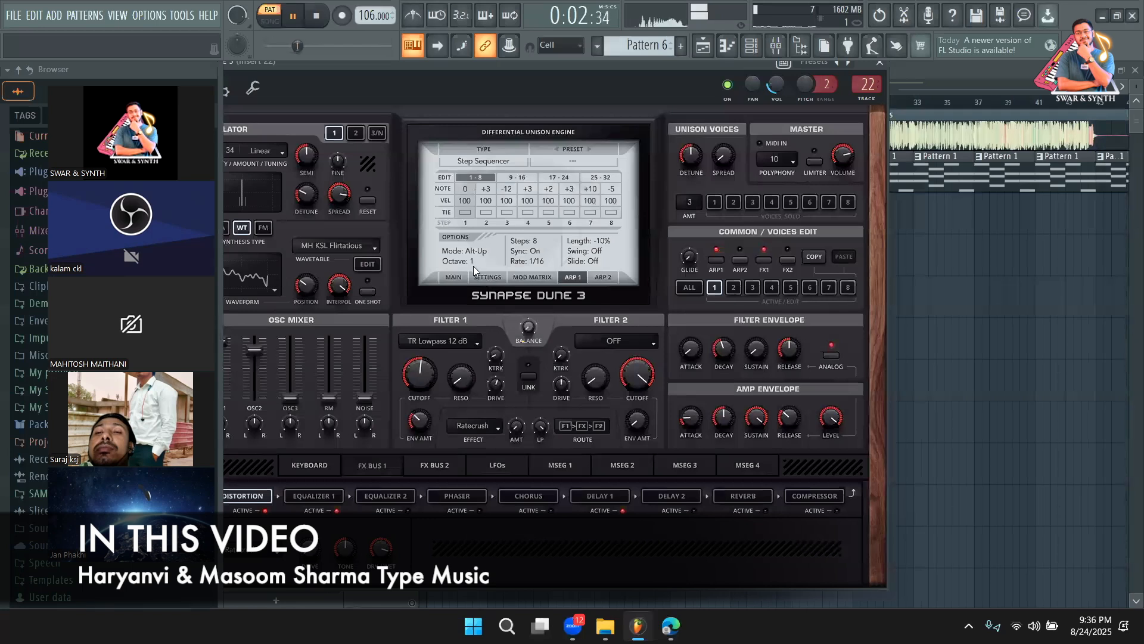
{"action": "left_click", "coordinate": [488, 261]}
{"action": "left_click", "coordinate": [497, 292]}
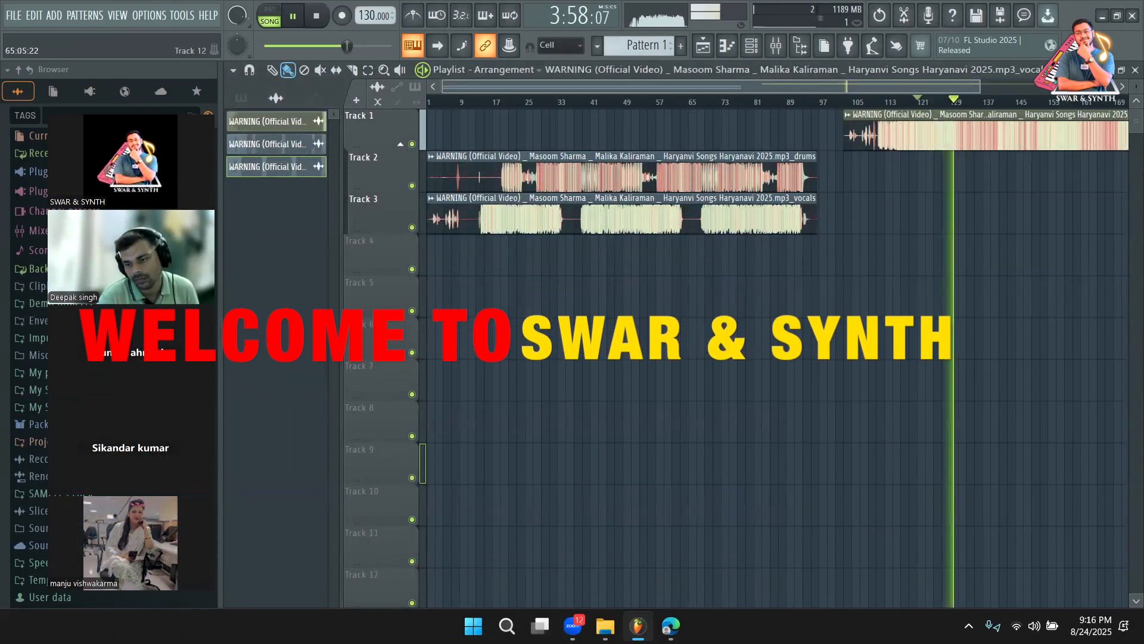
Look up the reference song's tempo on Tunebat in the browser and set the project tempo to 106 BPM
{"action": "left_click", "coordinate": [671, 626]}
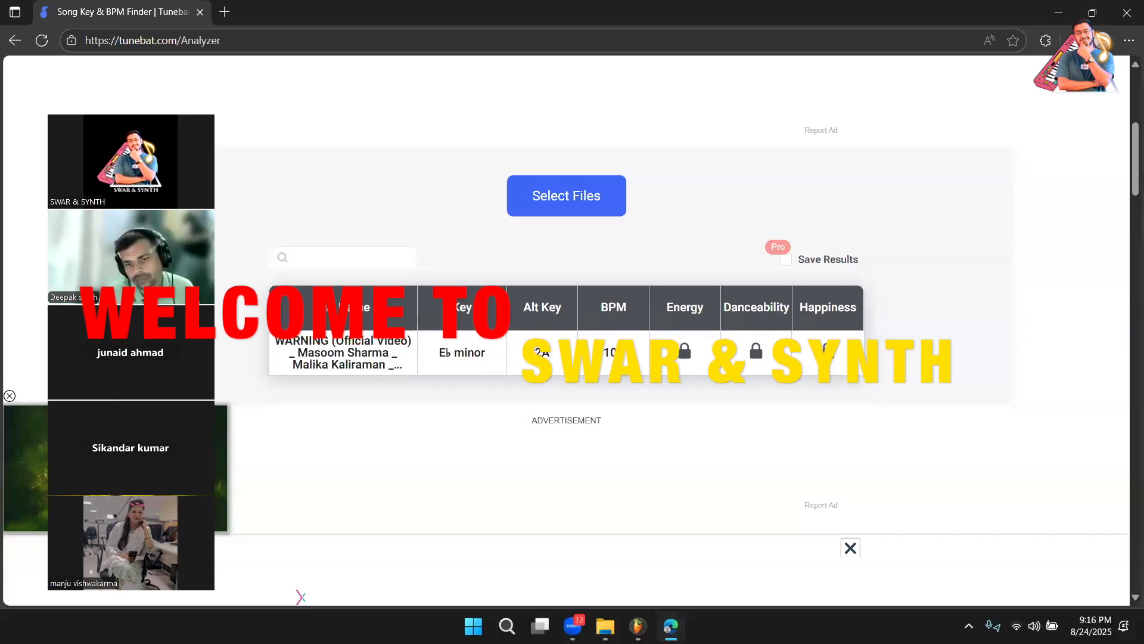
{"action": "left_click", "coordinate": [671, 626]}
{"action": "left_click_drag", "start_coordinate": [372, 16], "coordinate": [372, 34]}
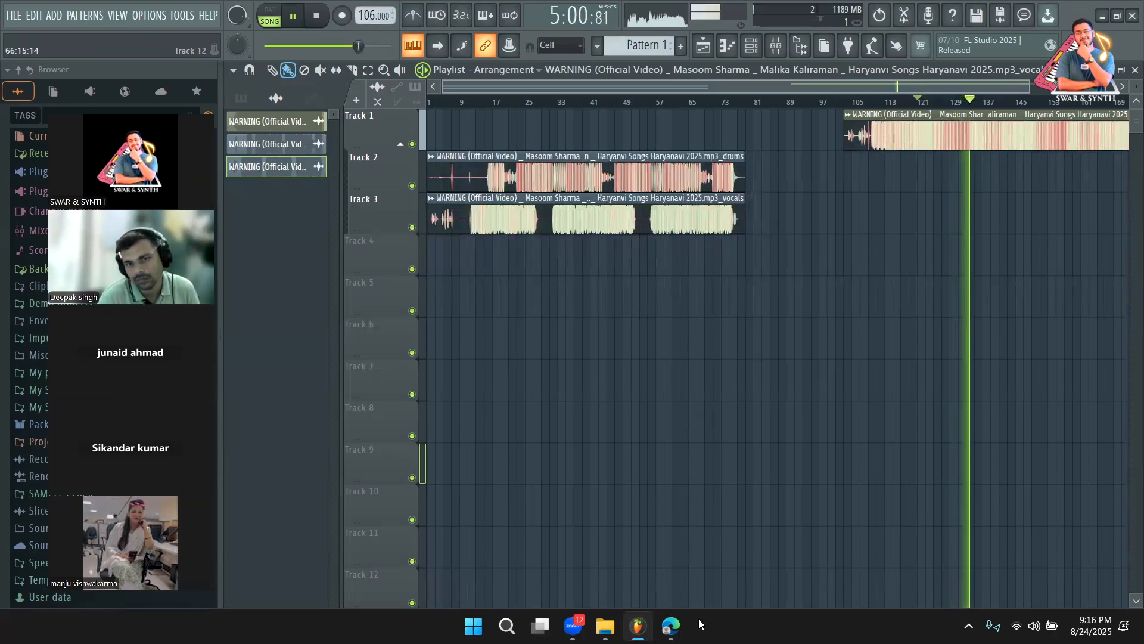
{"action": "left_click", "coordinate": [671, 626]}
{"action": "key", "text": "alt+Tab"}
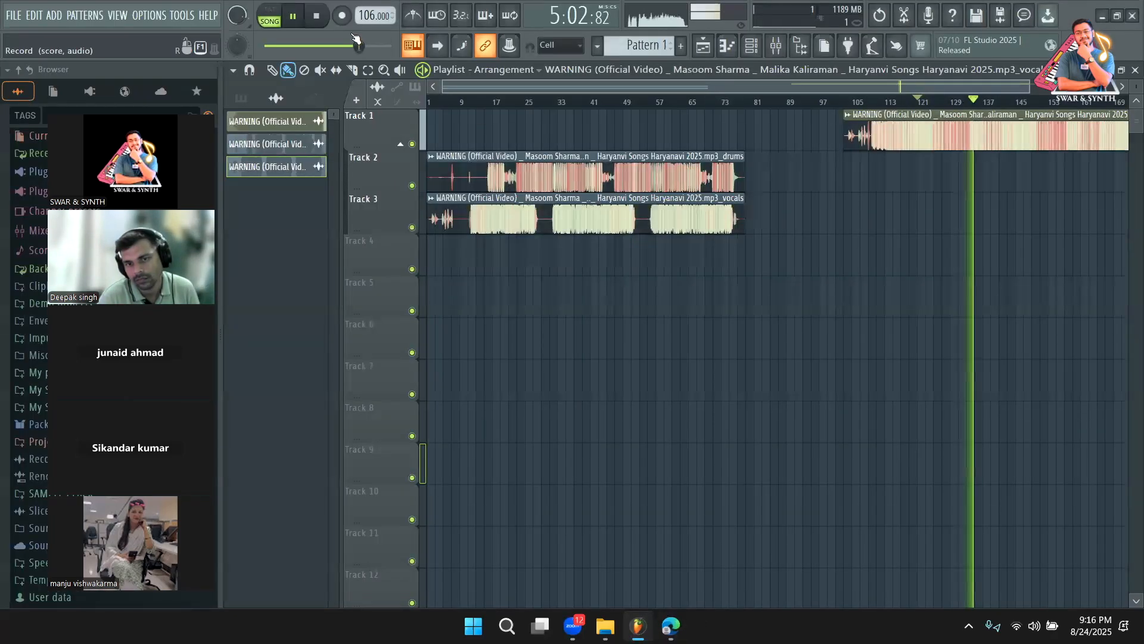
{"action": "key", "text": "space"}
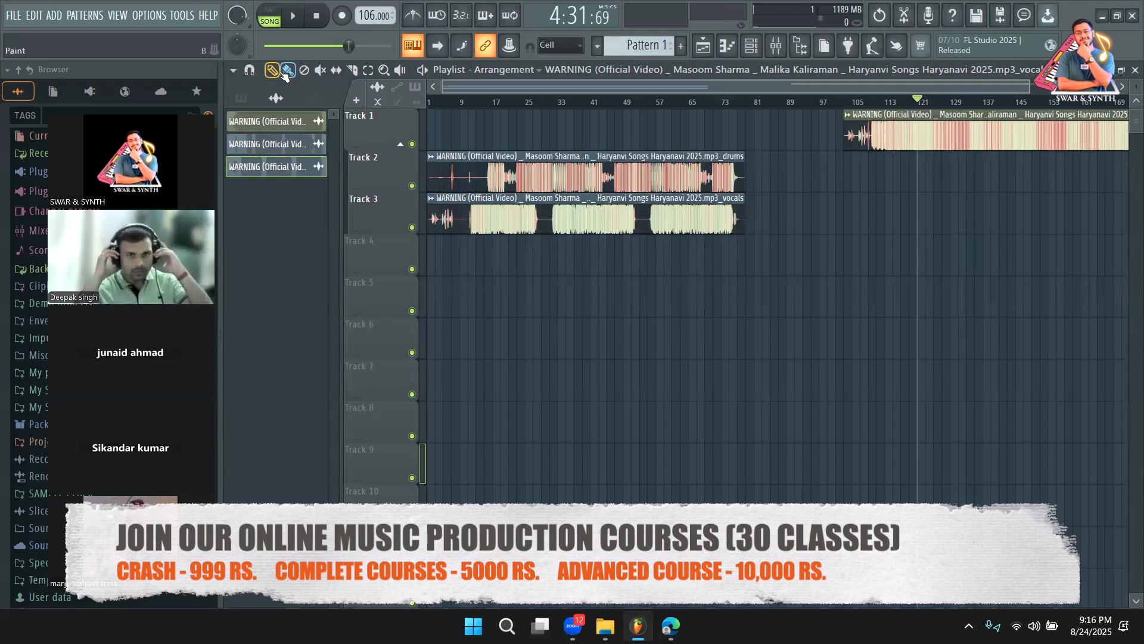
Move the full song to about bar 133 and the drums clip to Track 4 near bar 108, placing the vocals at Track 4's start
{"action": "left_click_drag", "start_coordinate": [900, 123], "coordinate": [1027, 126]}
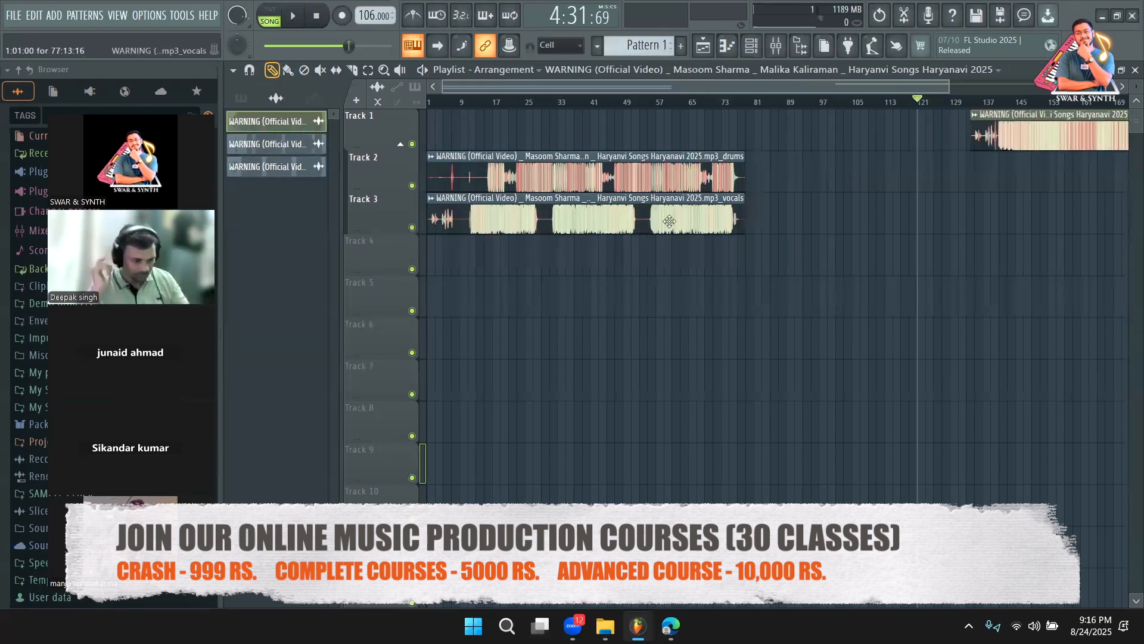
{"action": "left_click_drag", "start_coordinate": [542, 220], "coordinate": [930, 261]}
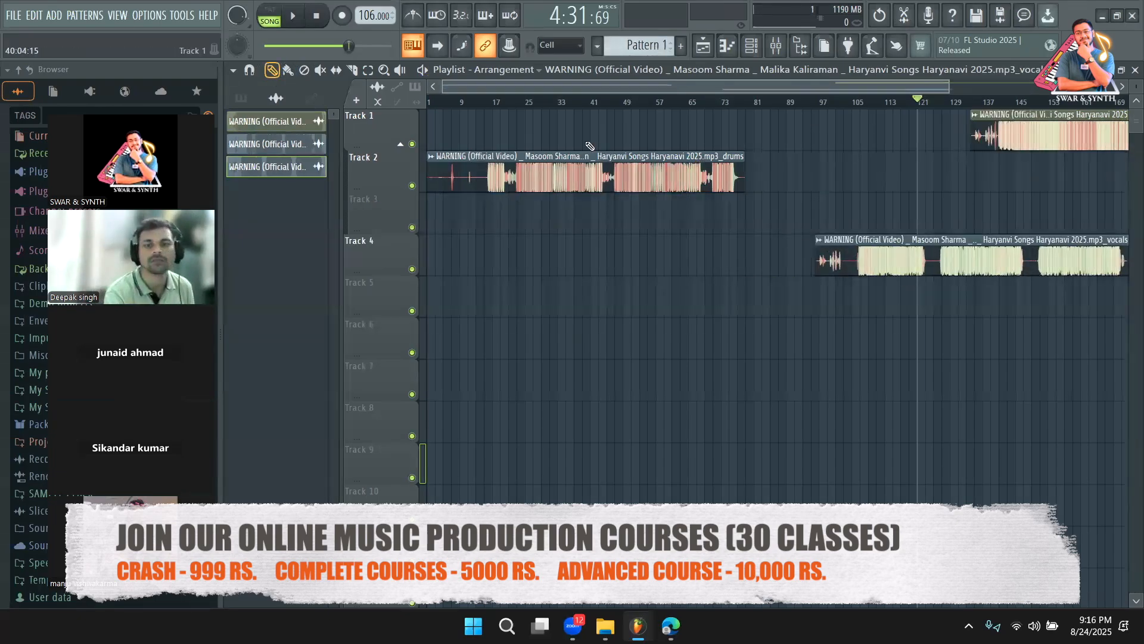
{"action": "left_click", "coordinate": [539, 102]}
{"action": "key", "text": "space"}
{"action": "left_click_drag", "start_coordinate": [853, 258], "coordinate": [464, 257]}
{"action": "left_click_drag", "start_coordinate": [499, 177], "coordinate": [940, 261]}
{"action": "key", "text": "space"}
{"action": "left_click", "coordinate": [503, 100]}
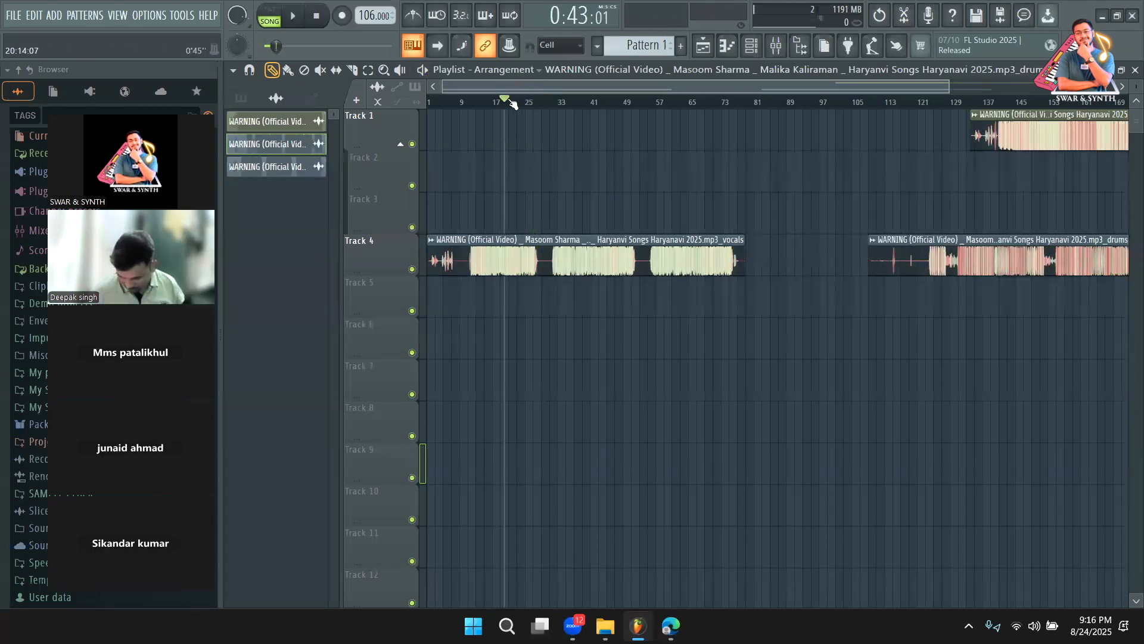
Move the vocals clip up to Track 1 at bar 1 and listen to the start of the singing
{"action": "left_click_drag", "start_coordinate": [945, 88], "coordinate": [654, 89]}
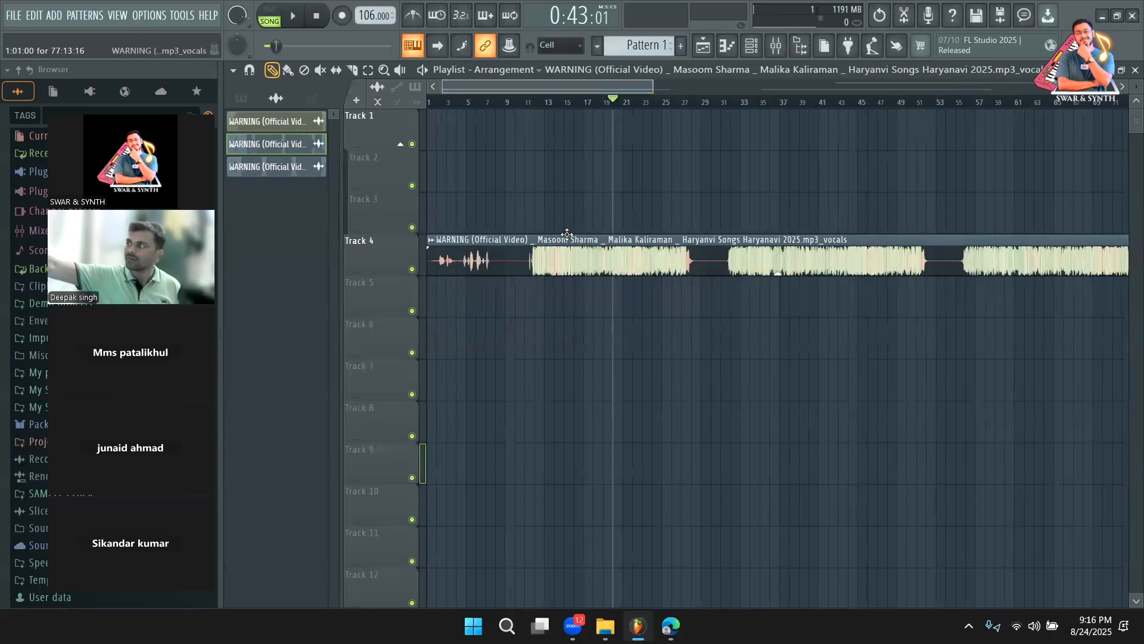
{"action": "left_click_drag", "start_coordinate": [567, 233], "coordinate": [566, 108]}
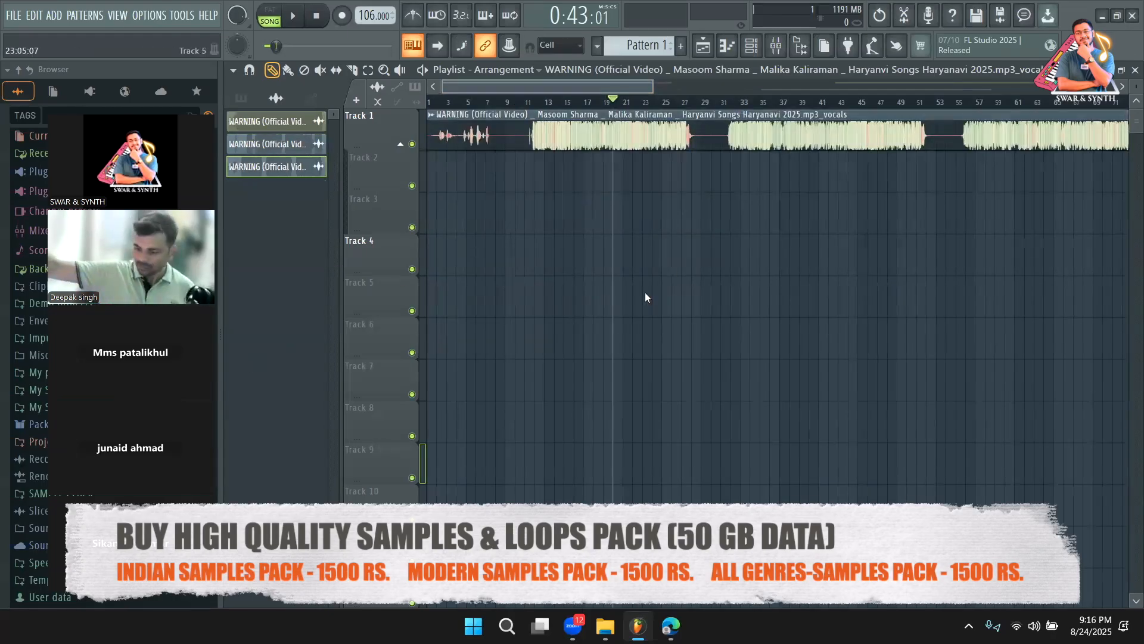
{"action": "key", "text": "space"}
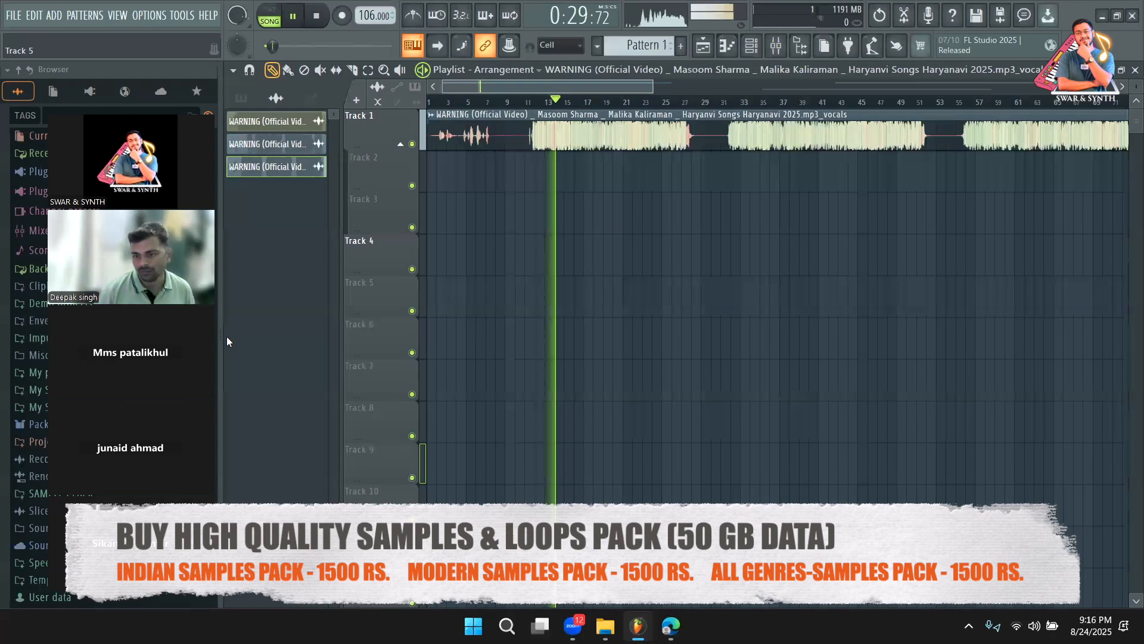
{"action": "key", "text": "space"}
Turn on the metronome and shift the vocals clip later so that the singing enters just before bar 13
{"action": "left_click_drag", "start_coordinate": [654, 88], "coordinate": [564, 101]}
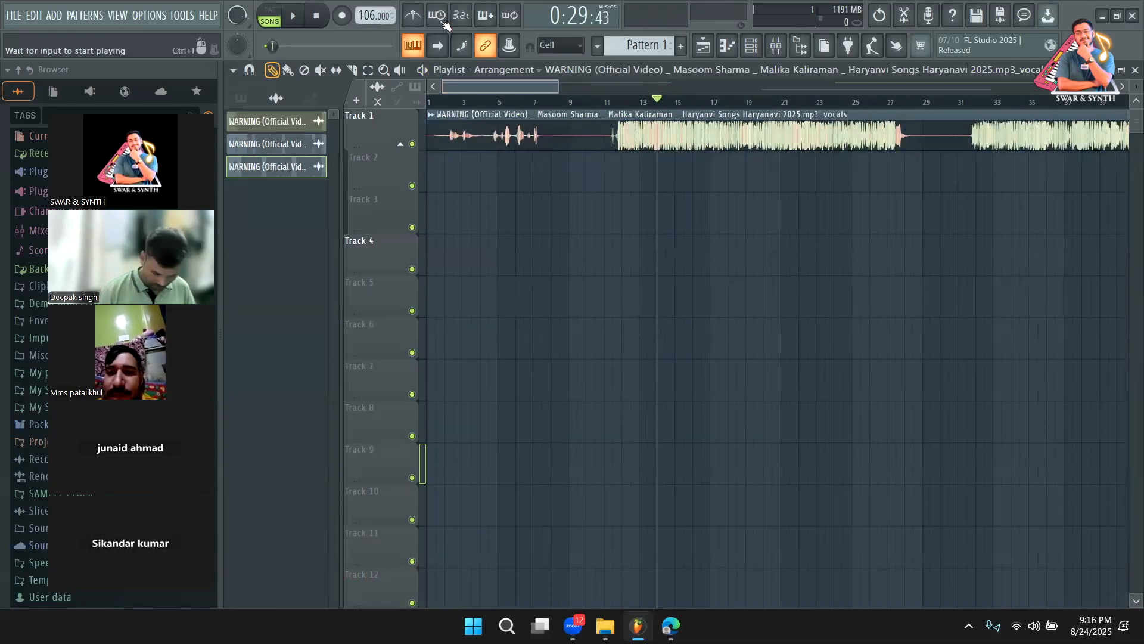
{"action": "key", "text": "space"}
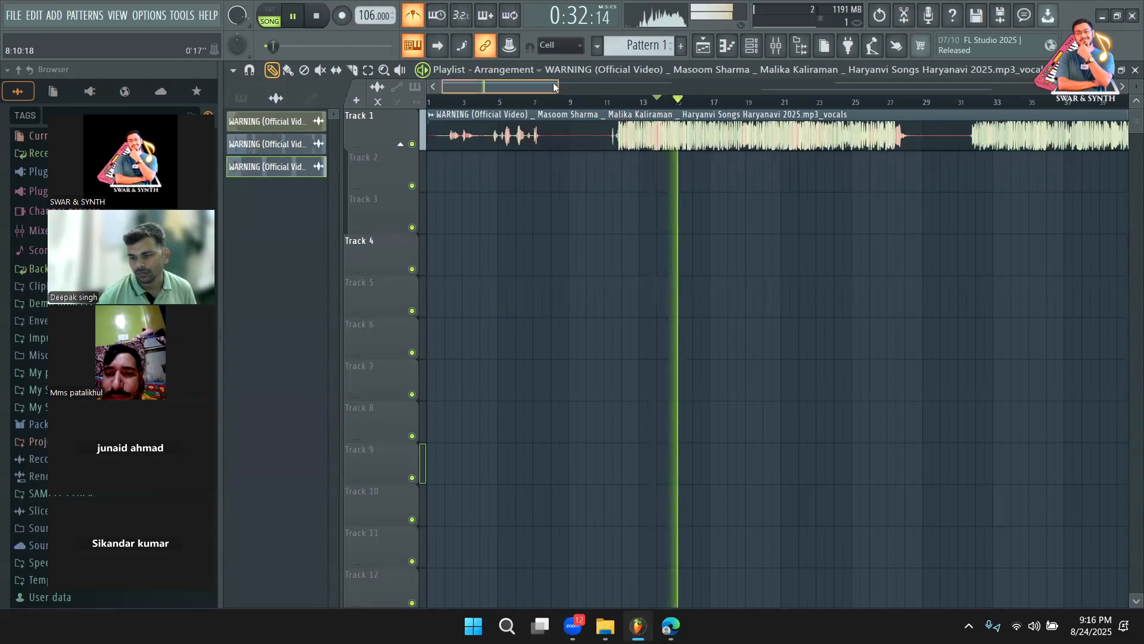
{"action": "left_click_drag", "start_coordinate": [558, 87], "coordinate": [495, 94]}
{"action": "left_click", "coordinate": [513, 100]}
{"action": "left_click_drag", "start_coordinate": [515, 115], "coordinate": [590, 136]}
{"action": "left_click", "coordinate": [549, 100]}
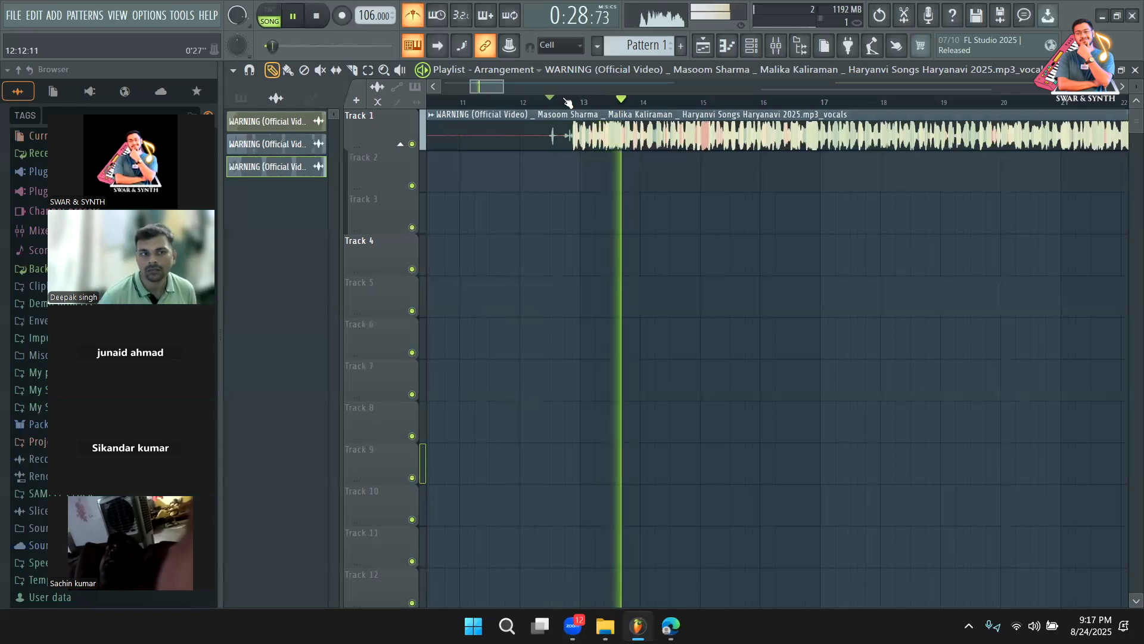
Play the vocals against the metronome through about bar 26 to check their timing on the grid
{"action": "left_click_drag", "start_coordinate": [503, 89], "coordinate": [490, 88]}
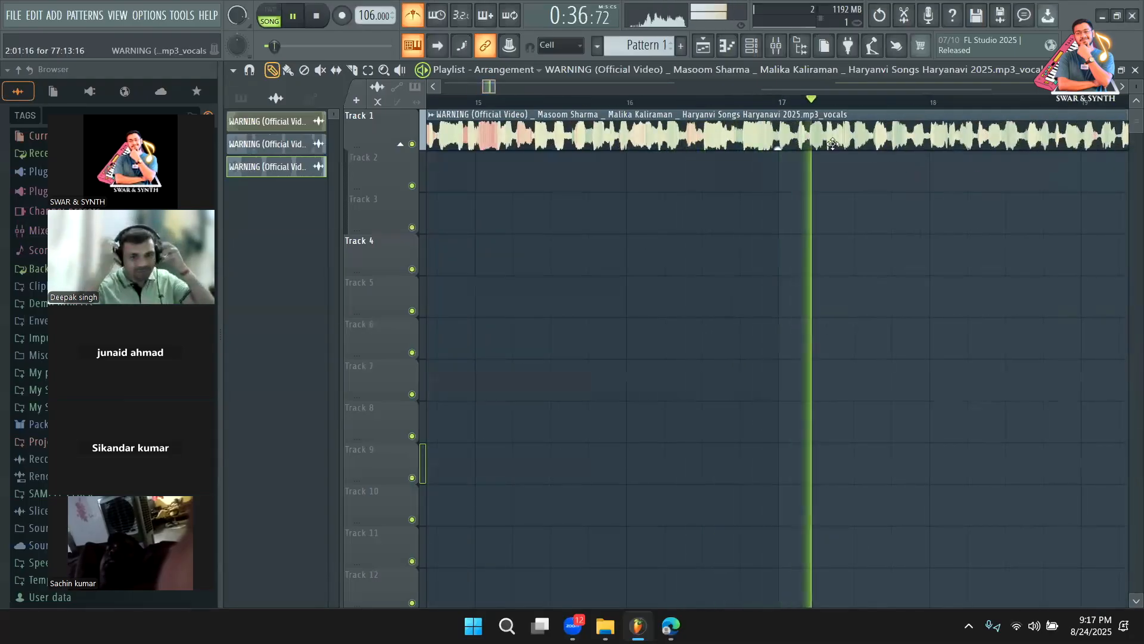
{"action": "left_click_drag", "start_coordinate": [495, 87], "coordinate": [501, 89]}
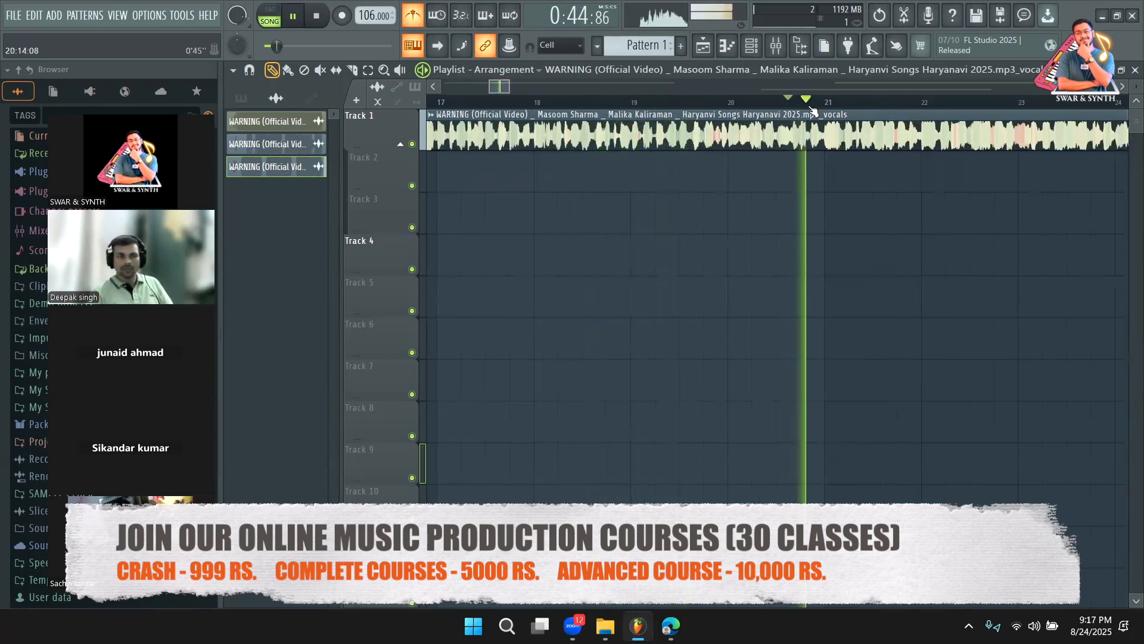
{"action": "left_click_drag", "start_coordinate": [486, 90], "coordinate": [504, 90]}
{"action": "left_click", "coordinate": [560, 105]}
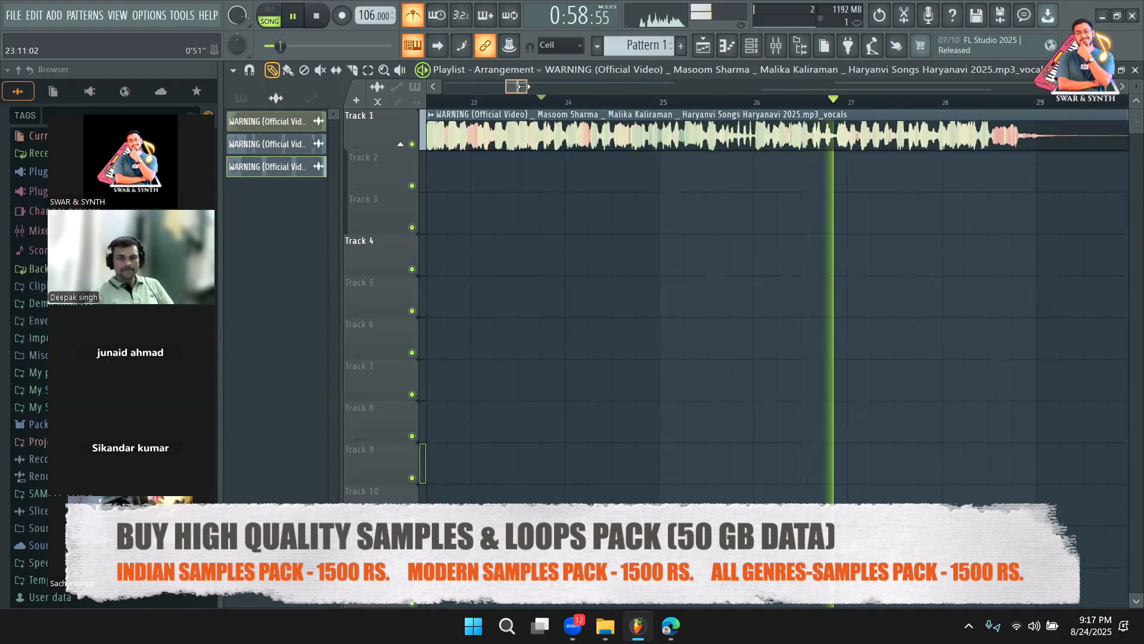
Trim the sparse intro off the vocals clip and move the clip to start at about bar 4 on Track 1
{"action": "key", "text": "space"}
{"action": "left_click_drag", "start_coordinate": [524, 86], "coordinate": [496, 82]}
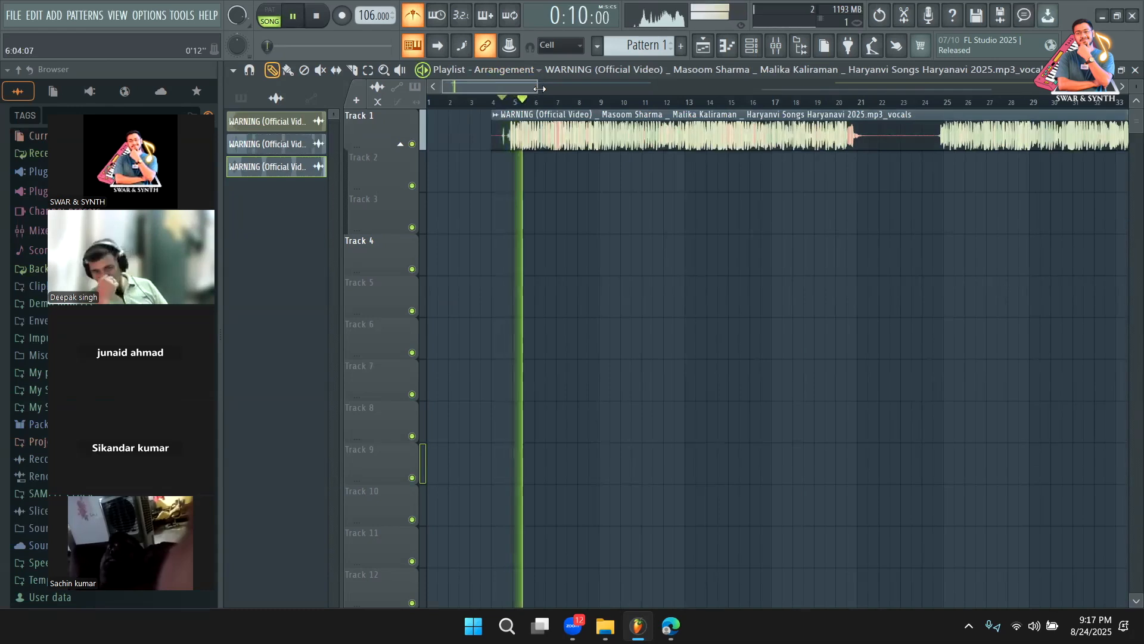
{"action": "left_click_drag", "start_coordinate": [539, 88], "coordinate": [521, 86]}
Stop playback and add the 64-bit VST version of the Scaler generator to the channel rack
{"action": "key", "text": "space"}
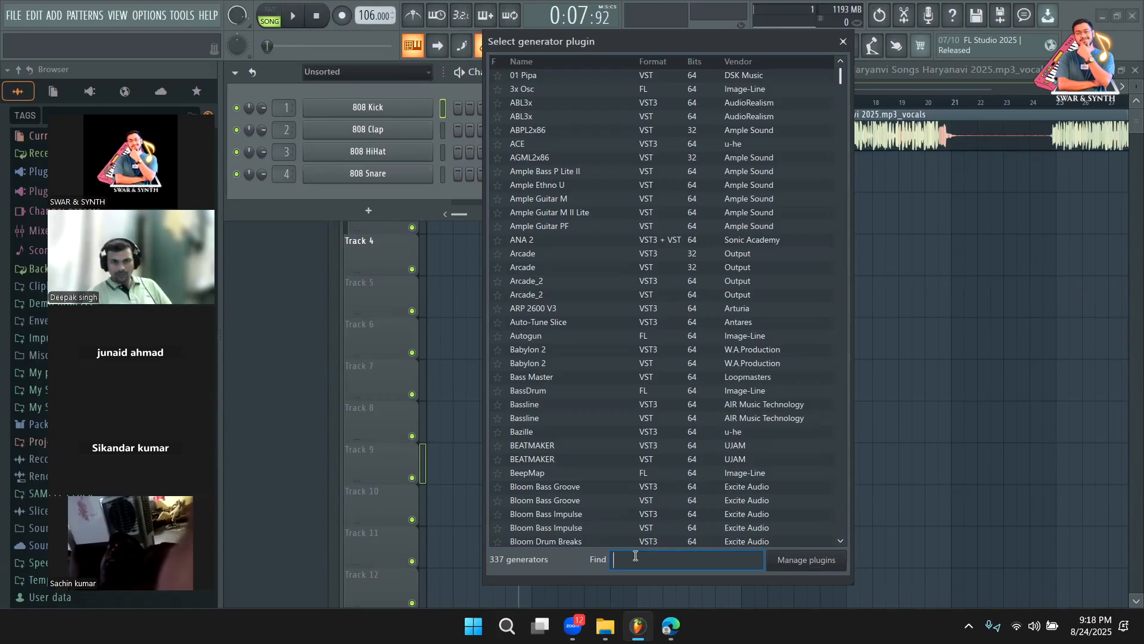
{"action": "type", "text": "SCA"}
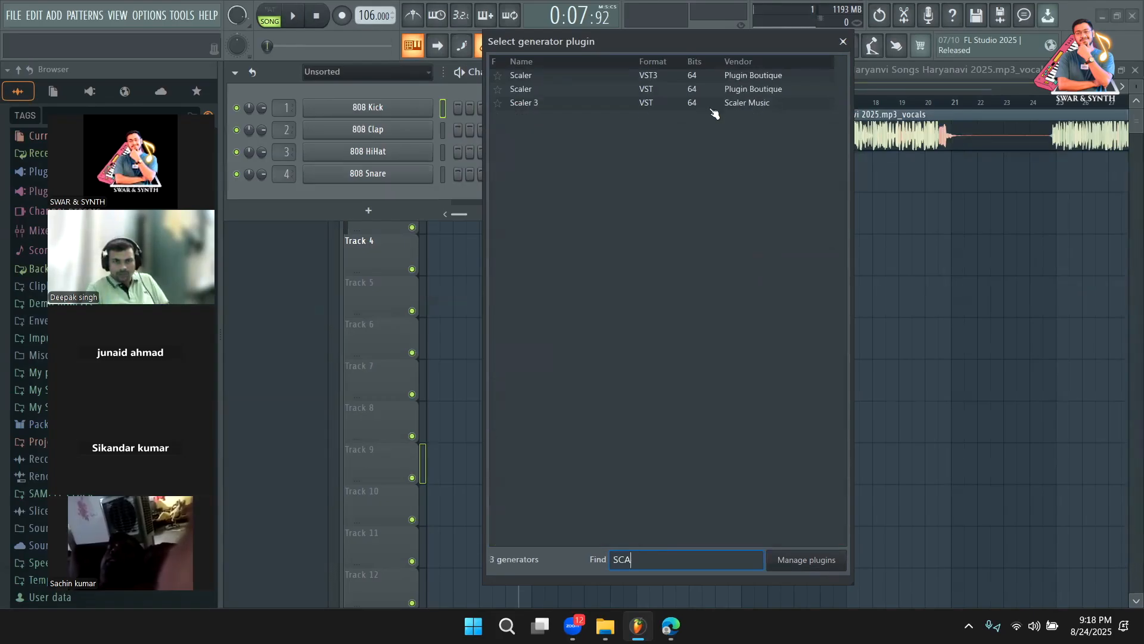
{"action": "double_click", "coordinate": [596, 89]}
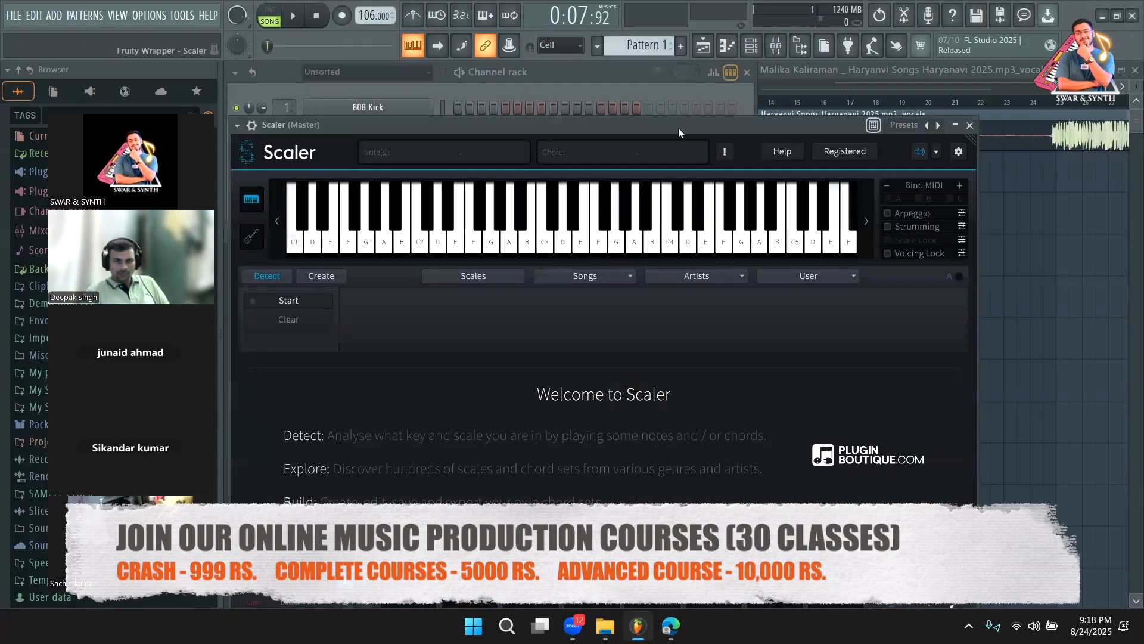
Play a few test notes and chords on Scaler to audition its sound
{"action": "key", "text": "z"}
{"action": "key", "text": "c"}
{"action": "key", "text": "b"}
{"action": "key", "text": "x"}
{"action": "key", "text": "v"}
{"action": "key", "text": "n"}
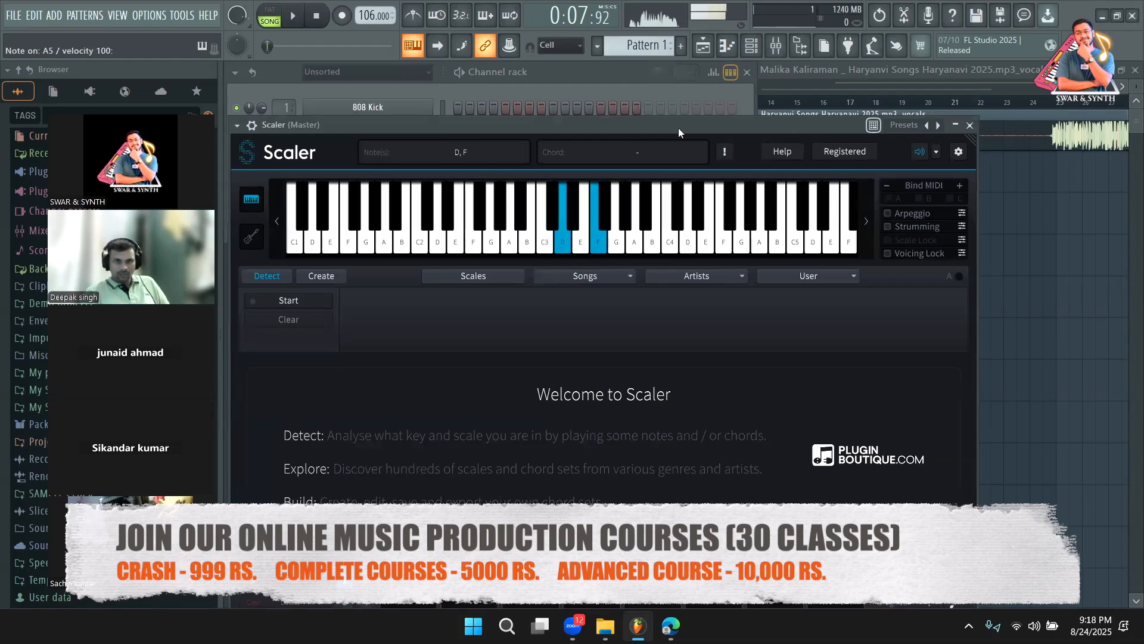
{"action": "key", "text": "c"}
{"action": "key", "text": "b"}
{"action": "key", "text": "m"}
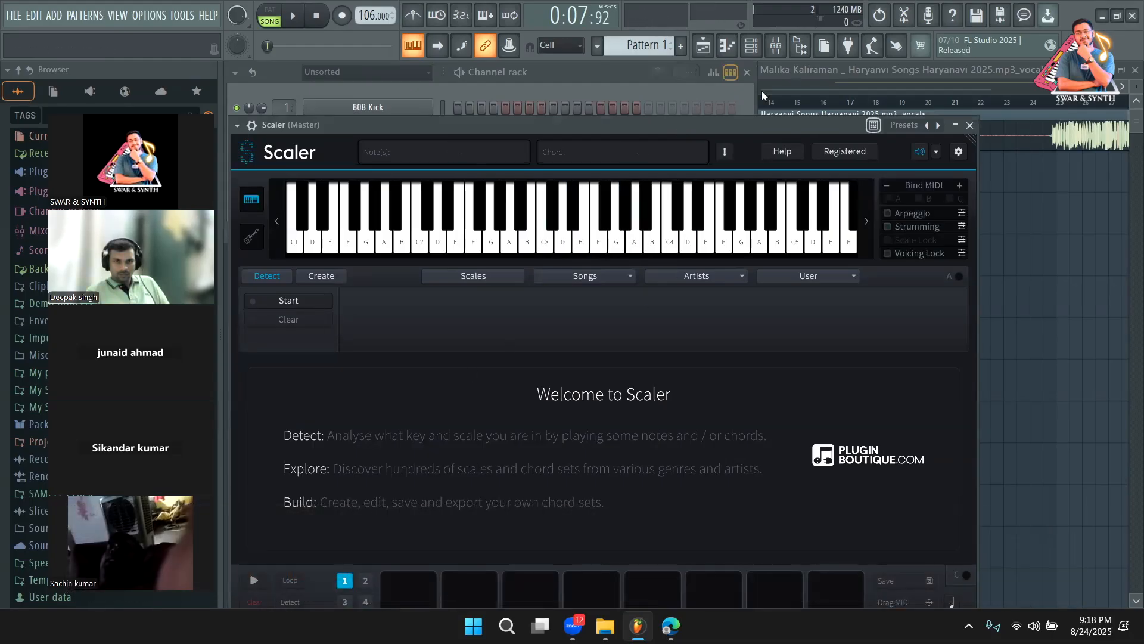
Open Scaler's piano roll and place a D# minor chord (D#6, F#6, A#6) at bar 1
{"action": "key", "text": "F6"}
{"action": "left_click", "coordinate": [731, 72]}
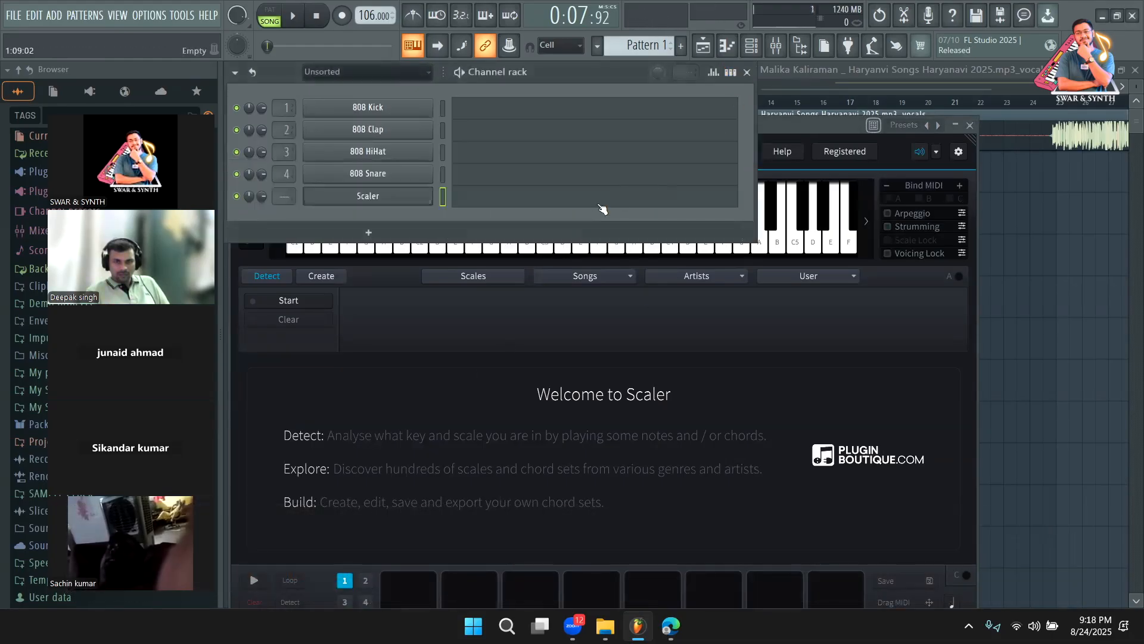
{"action": "left_click", "coordinate": [600, 204]}
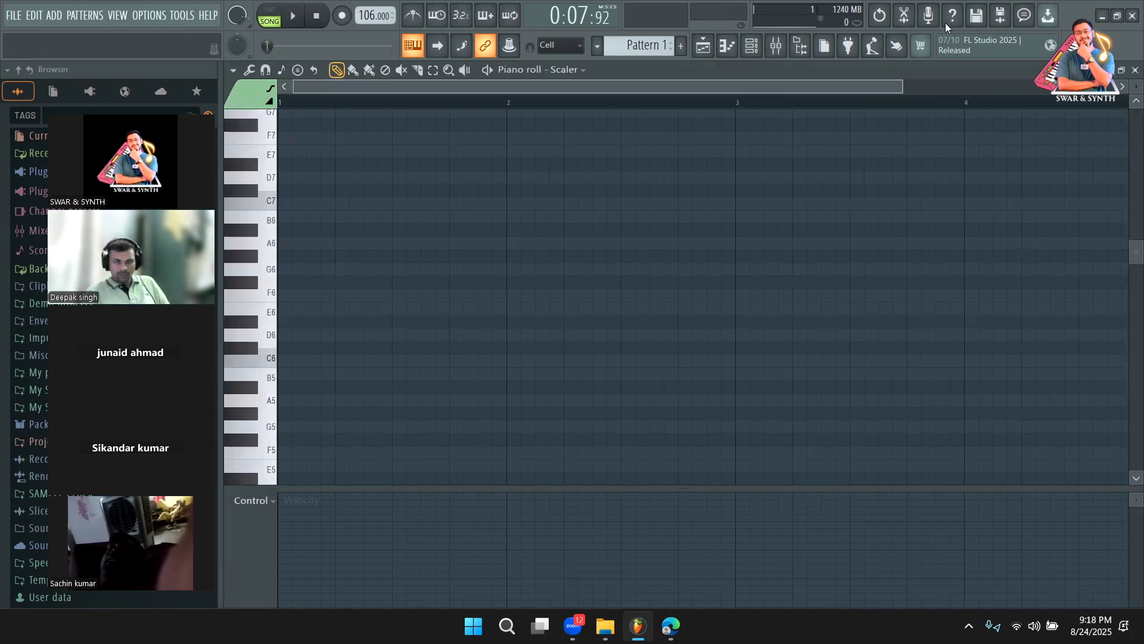
{"action": "left_click", "coordinate": [292, 84]}
{"action": "left_click", "coordinate": [330, 171]}
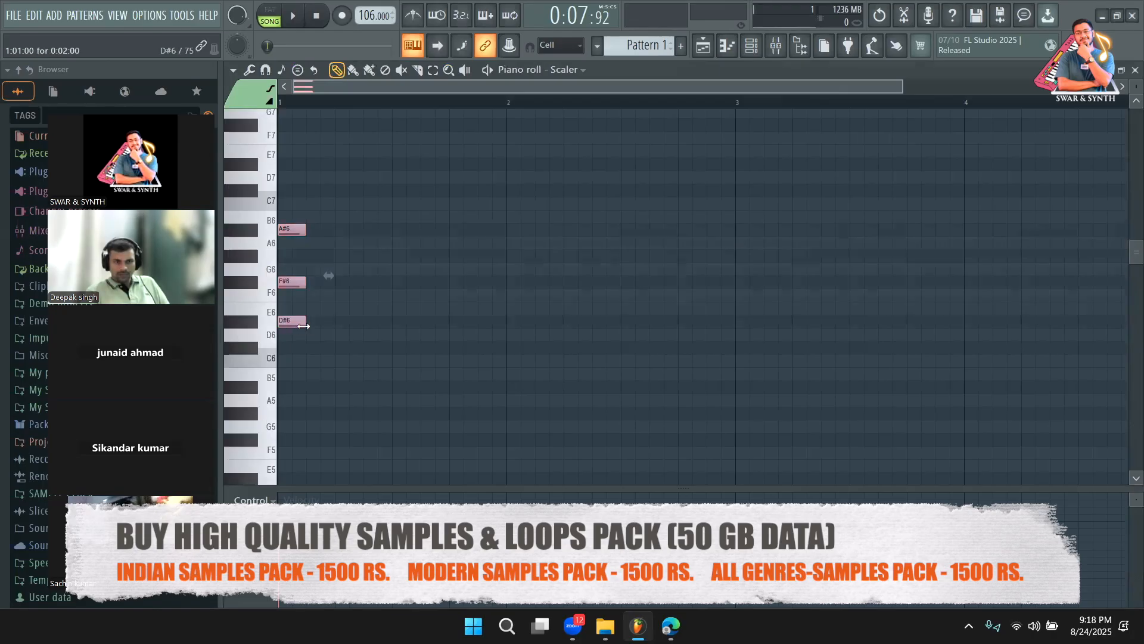
Lengthen the chord to one full bar and lower it an octave to D#5, F#5 and A#5
{"action": "left_click_drag", "start_coordinate": [304, 325], "coordinate": [414, 323]}
{"action": "scroll", "coordinate": [382, 340], "scroll_direction": "down", "scroll_amount": 3}
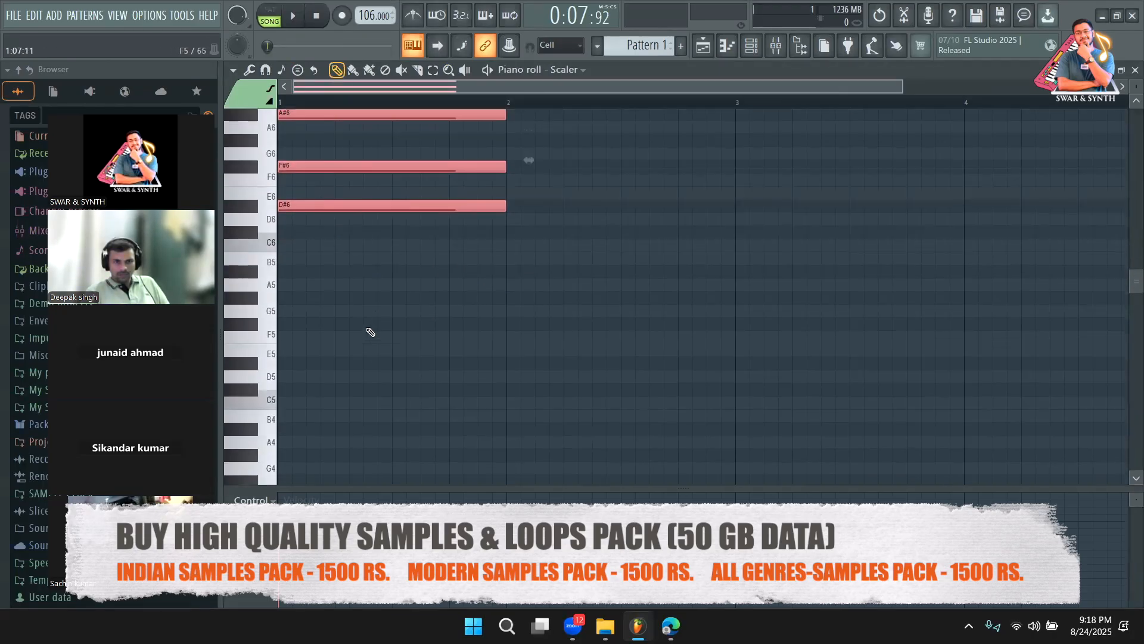
{"action": "left_click_drag", "start_coordinate": [301, 202], "coordinate": [281, 363]}
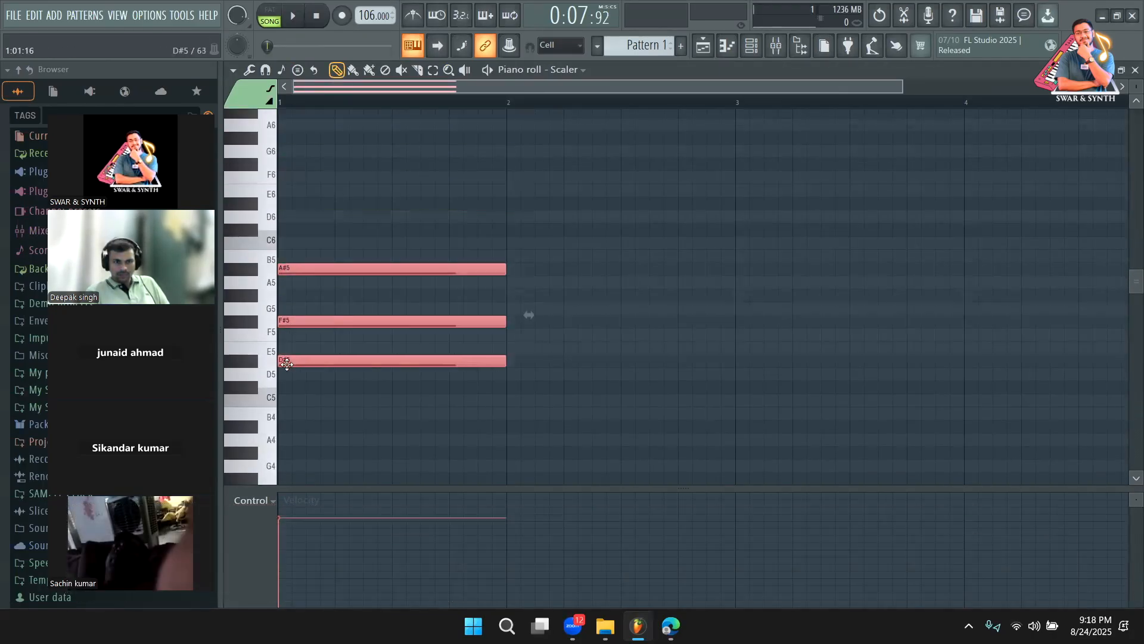
{"action": "scroll", "coordinate": [374, 323], "scroll_direction": "down", "scroll_amount": 1}
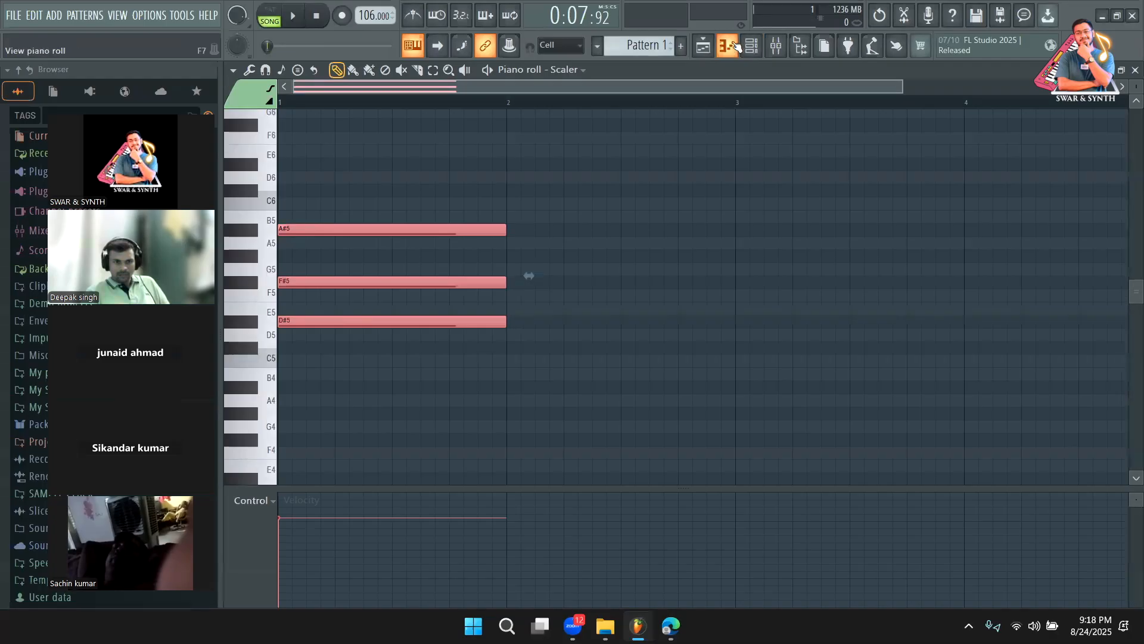
Place Pattern 1 in the playlist on Track 2 at bar 5, below the vocals
{"action": "key", "text": "F5"}
{"action": "left_click", "coordinate": [539, 177]}
{"action": "right_click", "coordinate": [539, 176]}
{"action": "left_click", "coordinate": [651, 49]}
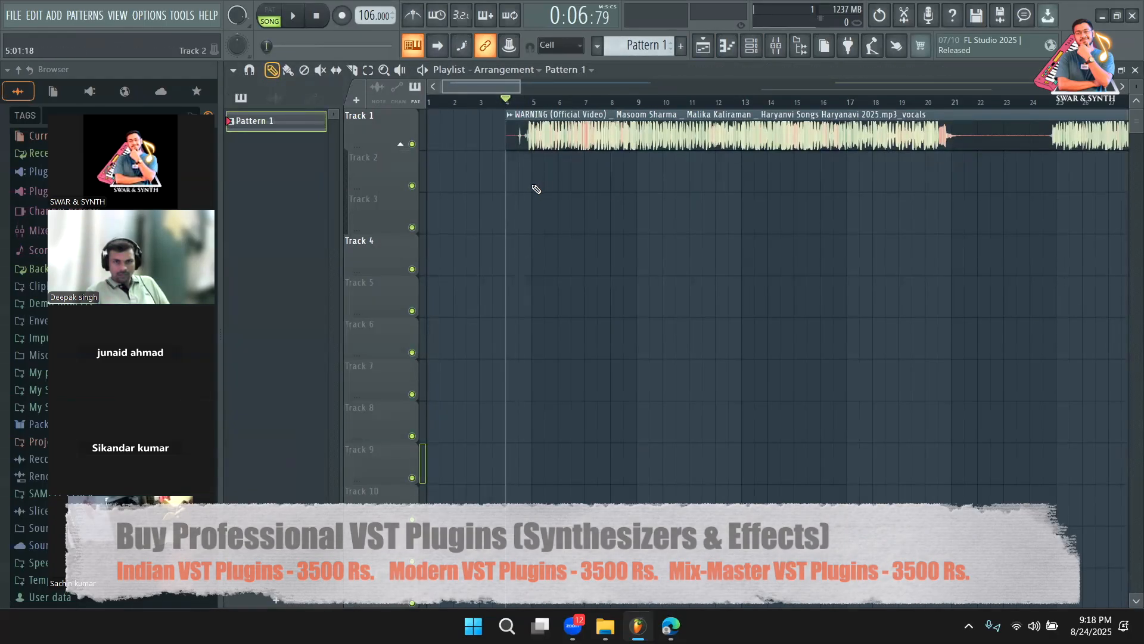
{"action": "left_click", "coordinate": [541, 180]}
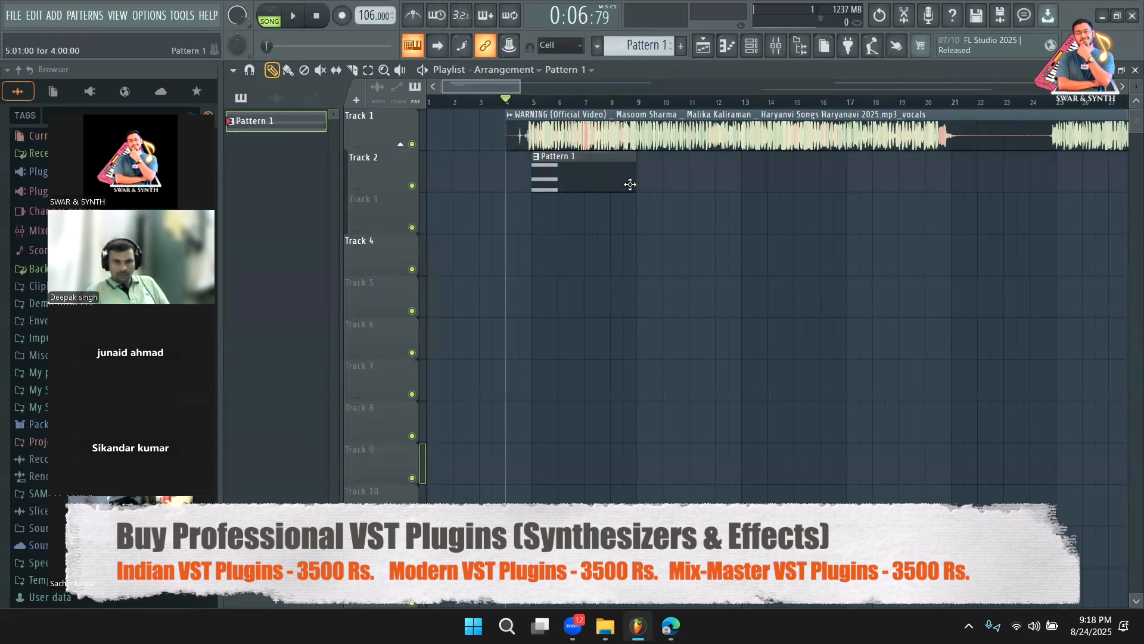
Set the vocals clip's channel volume to 31% and play the arrangement from bar 5
{"action": "double_click", "coordinate": [529, 115]}
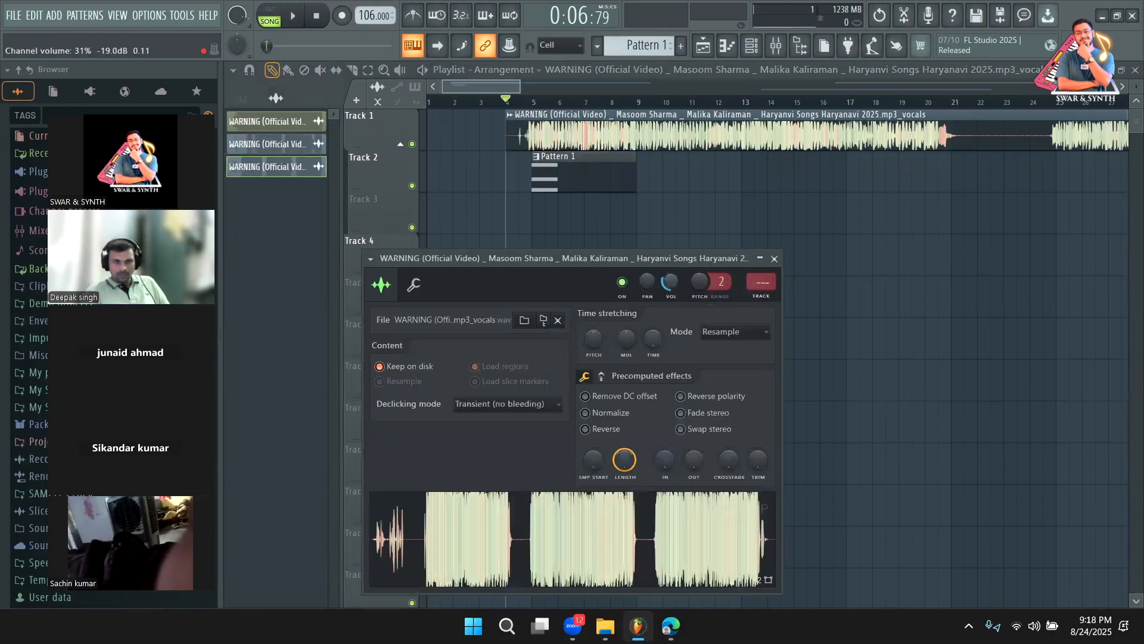
{"action": "left_click", "coordinate": [531, 102]}
{"action": "key", "text": "space"}
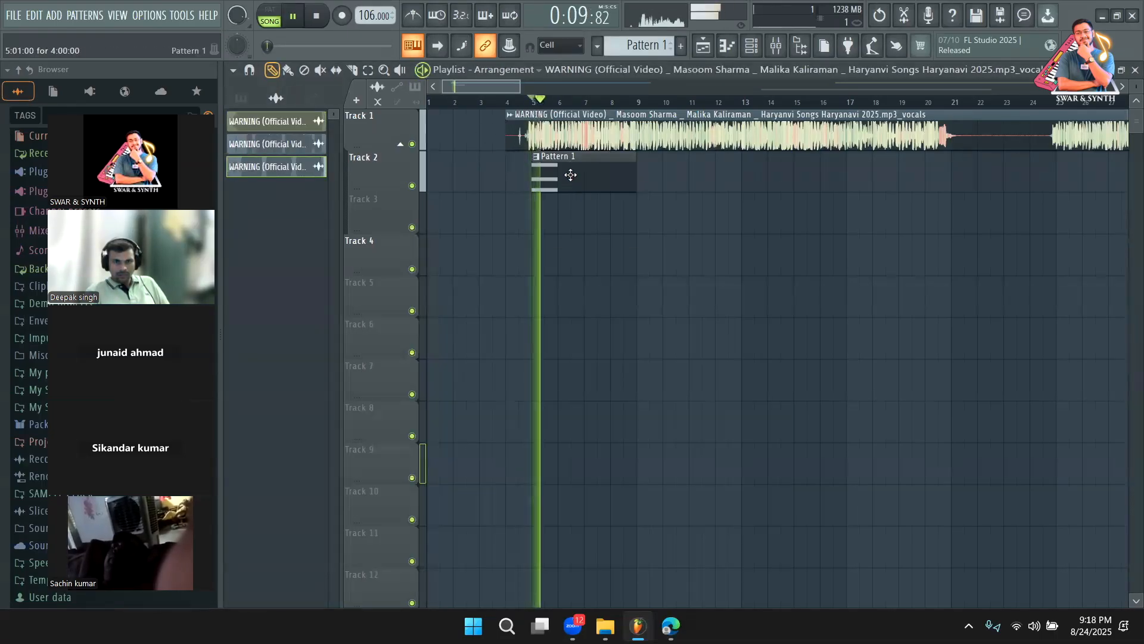
Open Pattern 1 in the piano roll and set its scale to D# Minor Natural (Aeolian)
{"action": "left_click", "coordinate": [519, 102]}
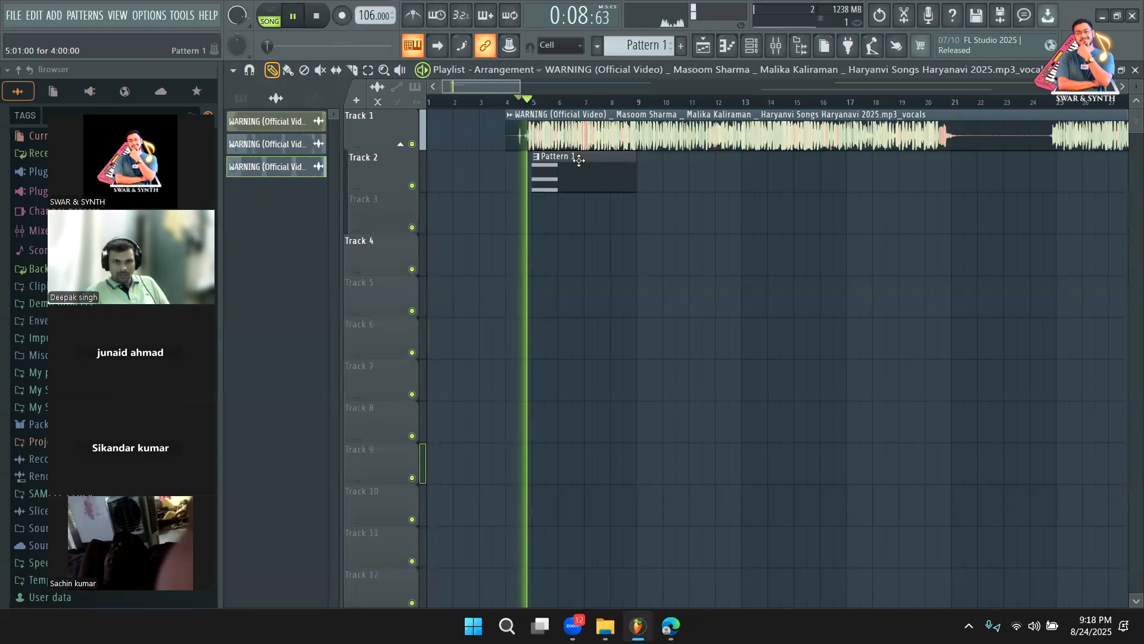
{"action": "key", "text": "space"}
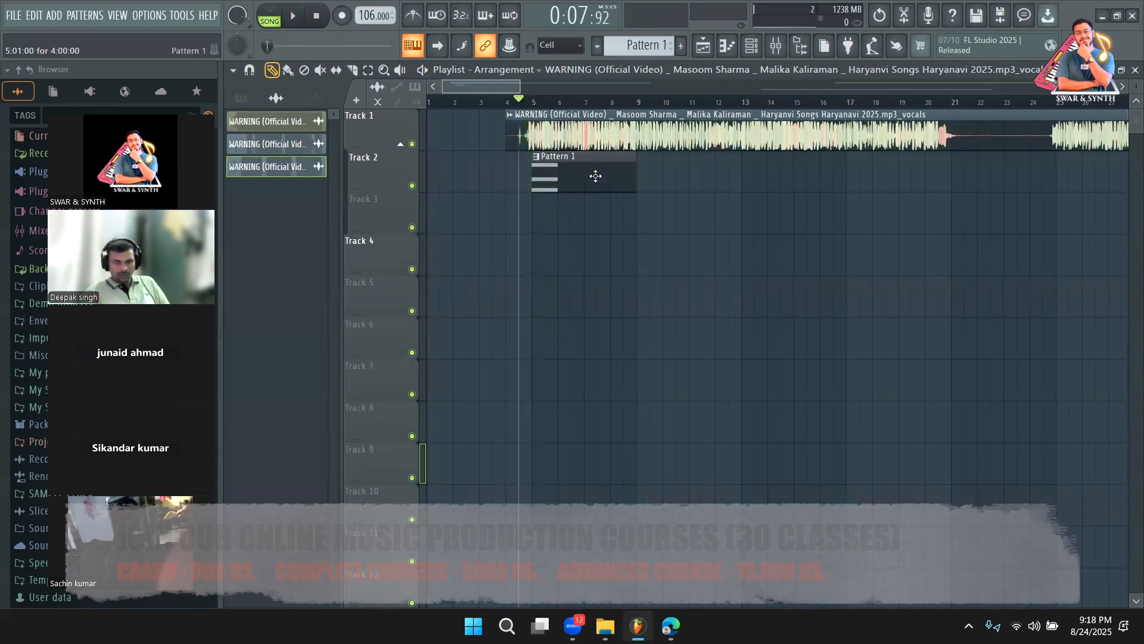
{"action": "double_click", "coordinate": [596, 176]}
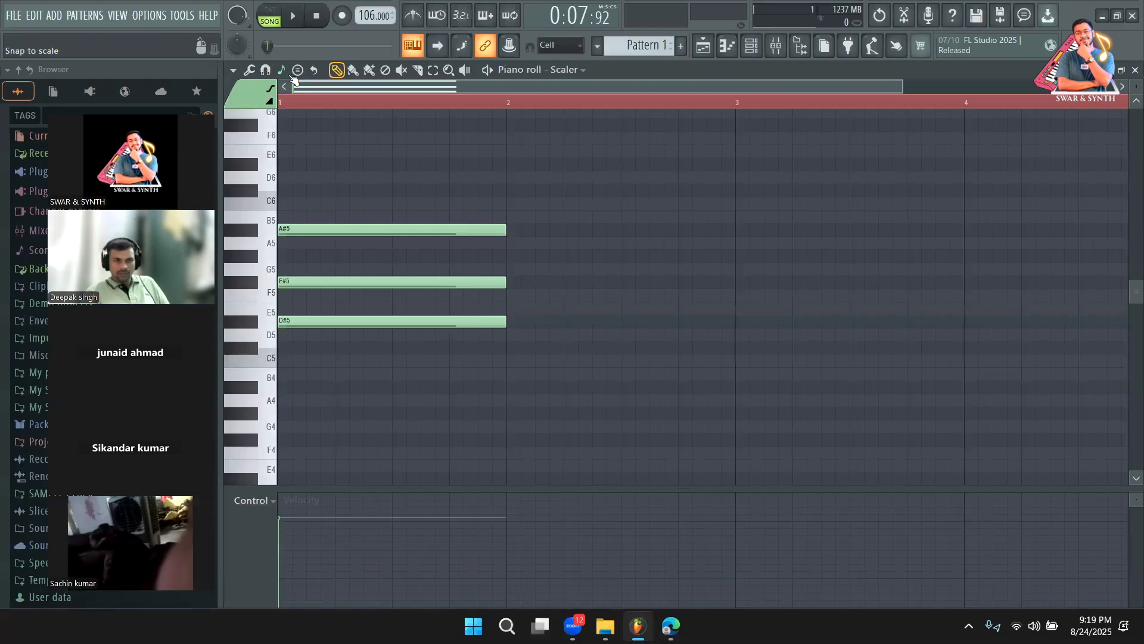
{"action": "left_click", "coordinate": [282, 70]}
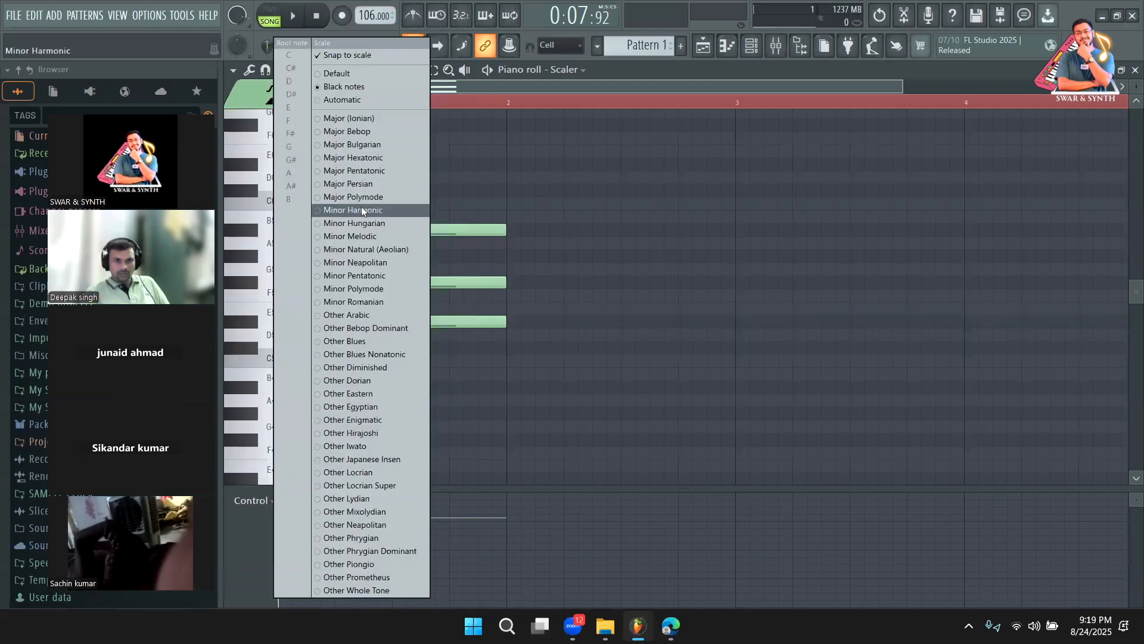
{"action": "left_click", "coordinate": [367, 249]}
{"action": "left_click", "coordinate": [284, 71]}
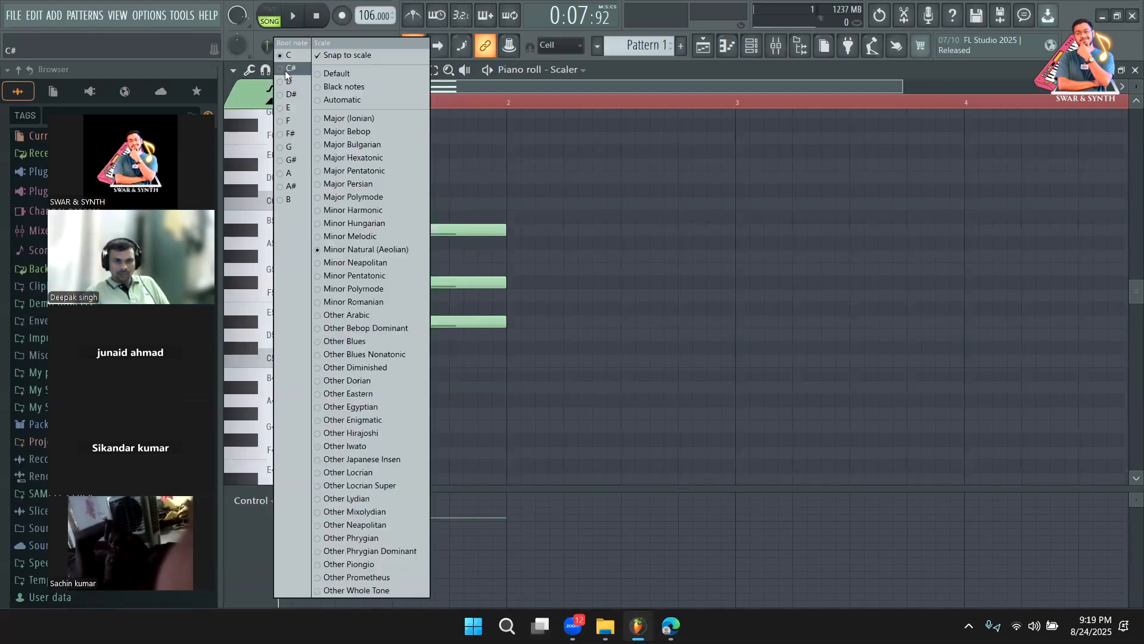
{"action": "left_click", "coordinate": [291, 94]}
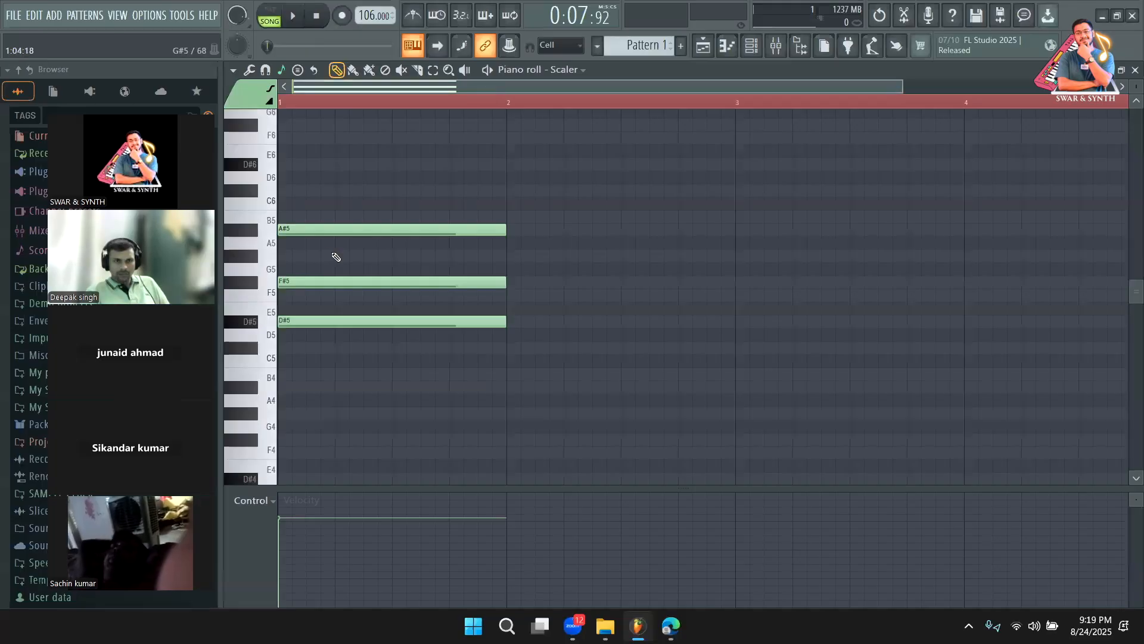
Duplicate the bar 1 chord into bar 2 and play the arrangement
{"action": "key", "text": "ctrl+a"}
{"action": "left_click_drag", "start_coordinate": [288, 322], "coordinate": [518, 321]}
{"action": "left_click", "coordinate": [462, 102], "text": "ctrl"}
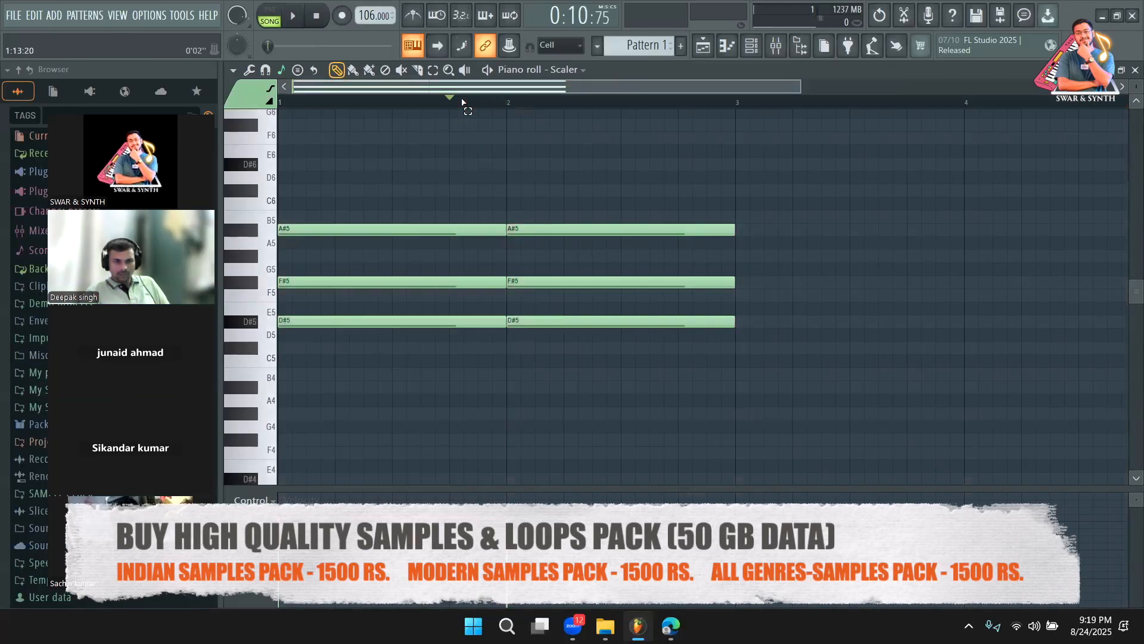
{"action": "key", "text": "space"}
Select the bar 2 chord, lower it within the scale to C#5, F5 and G#5, and play it back
{"action": "left_click", "coordinate": [433, 71]}
{"action": "left_click_drag", "start_coordinate": [615, 217], "coordinate": [627, 387]}
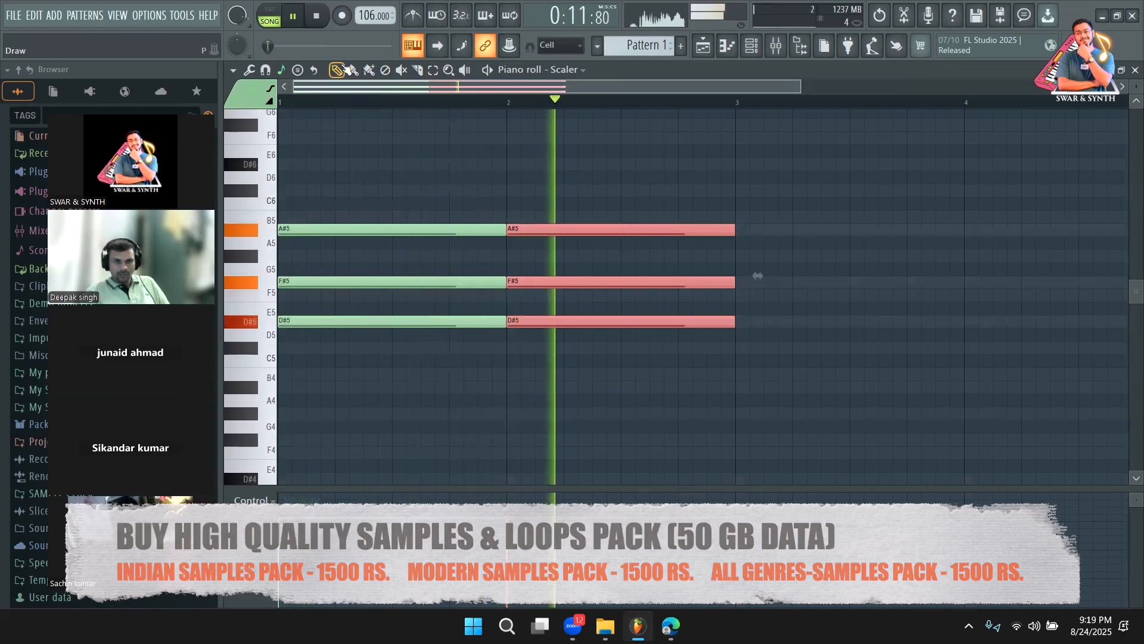
{"action": "key", "text": "space"}
{"action": "key", "text": "p"}
{"action": "left_click_drag", "start_coordinate": [535, 341], "coordinate": [537, 352]}
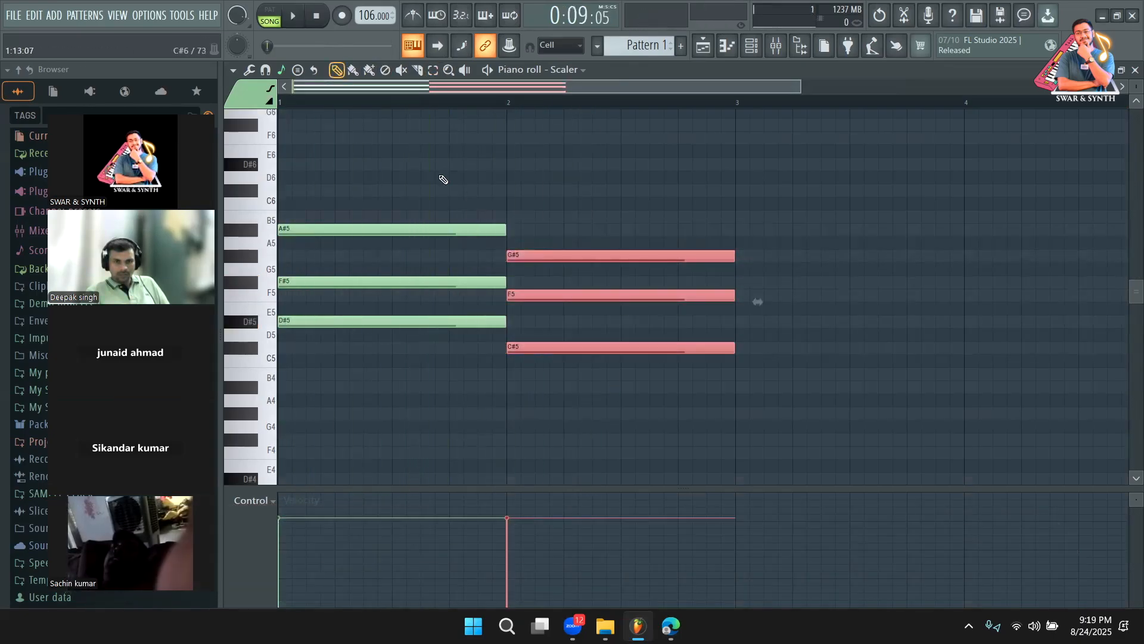
{"action": "key", "text": "space"}
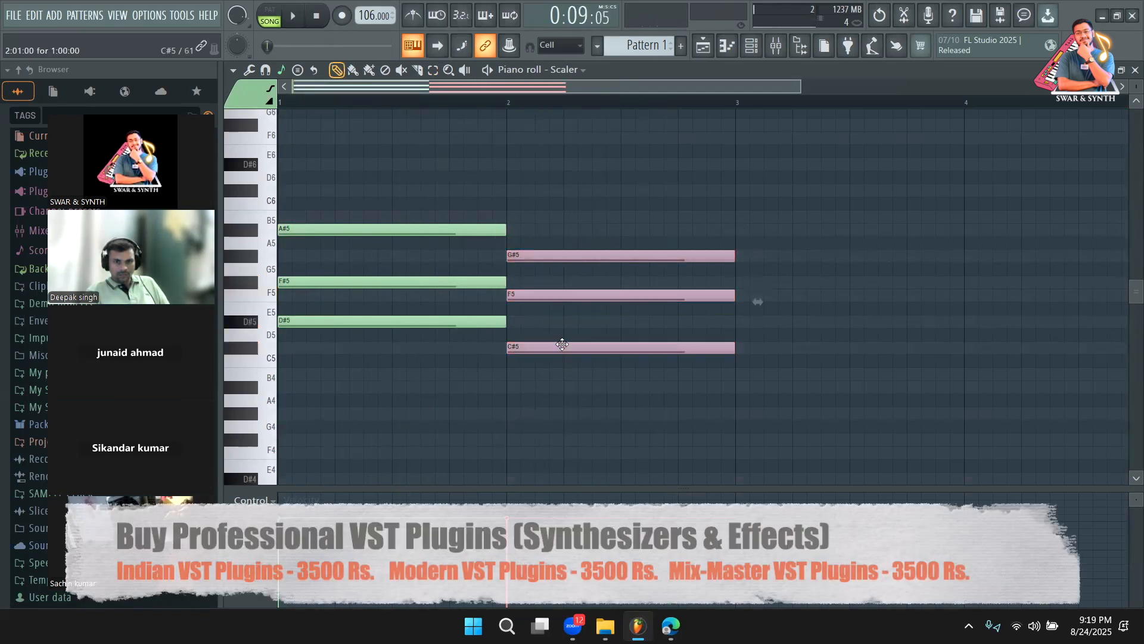
Try the bar 2 chord as F#5, A#5 and C#6 against the vocals
{"action": "left_click_drag", "start_coordinate": [560, 337], "coordinate": [557, 271]}
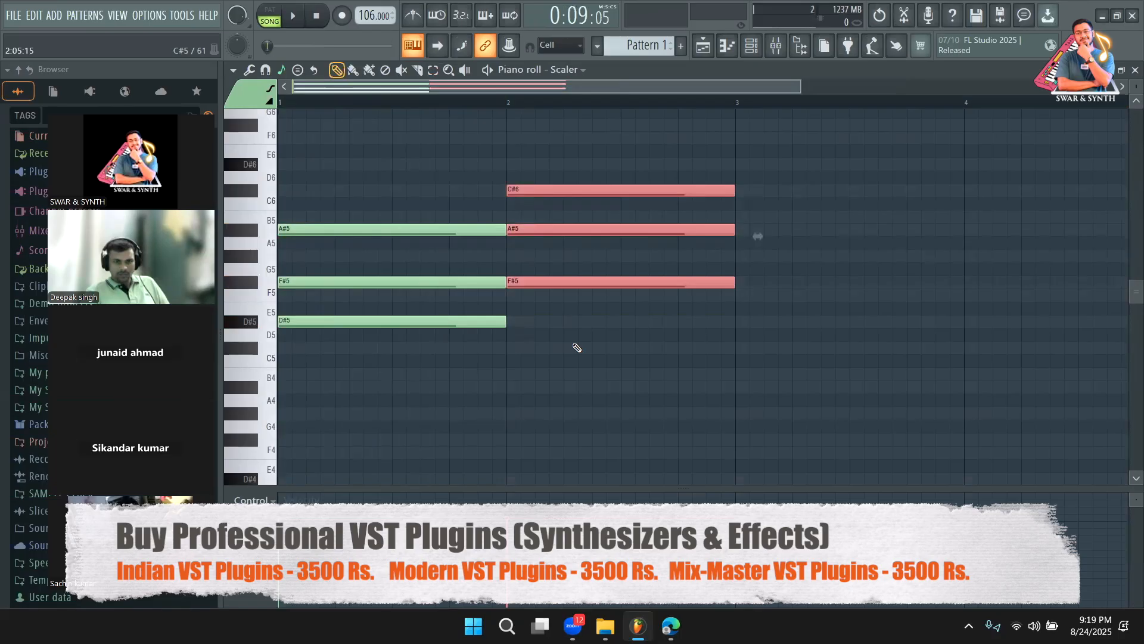
{"action": "key", "text": "space"}
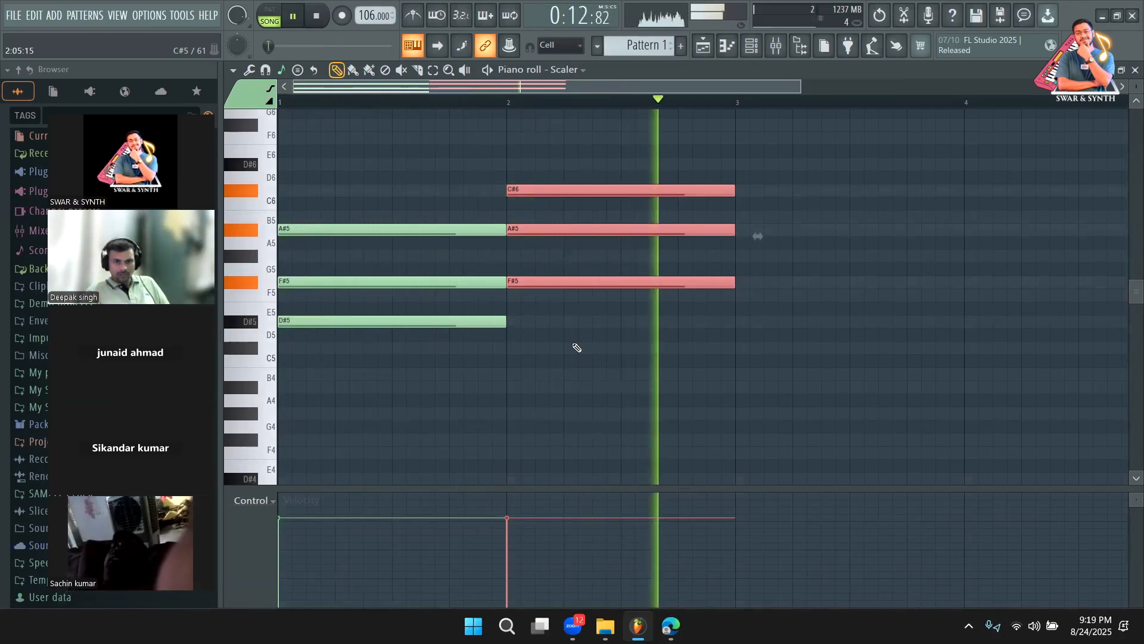
{"action": "key", "text": "space"}
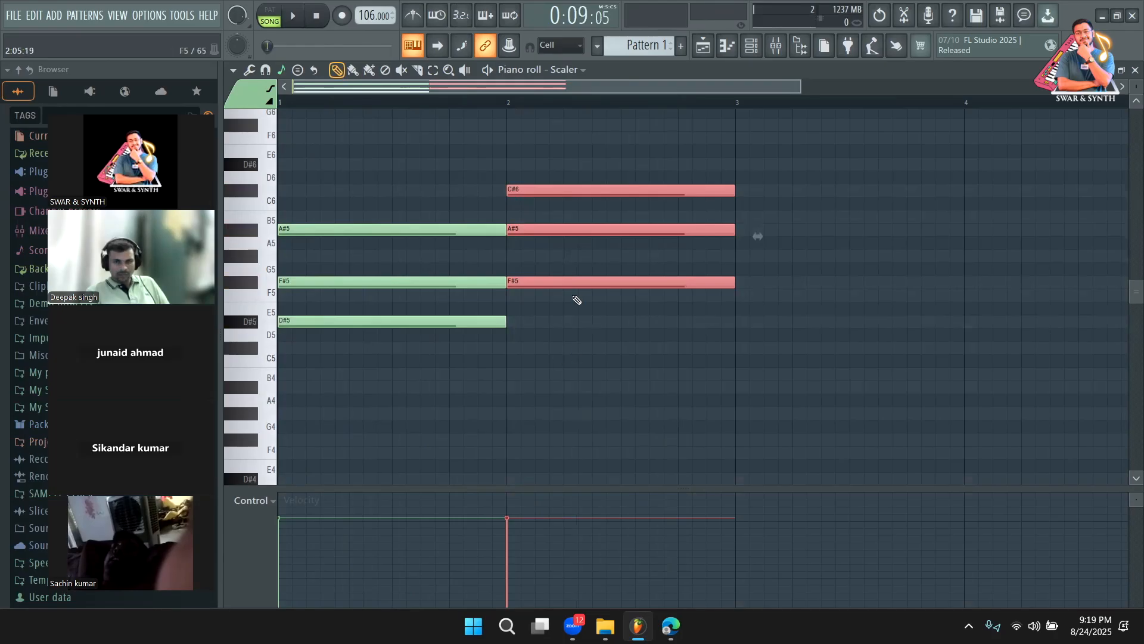
Return the bar 2 chord to C#5, F5 and G#5 and play the progression
{"action": "key", "text": "shift+Down"}
{"action": "key", "text": "shift+Down"}
{"action": "key", "text": "shift+Down"}
{"action": "key", "text": "shift+Down"}
{"action": "key", "text": "shift+Down"}
{"action": "key", "text": "space"}
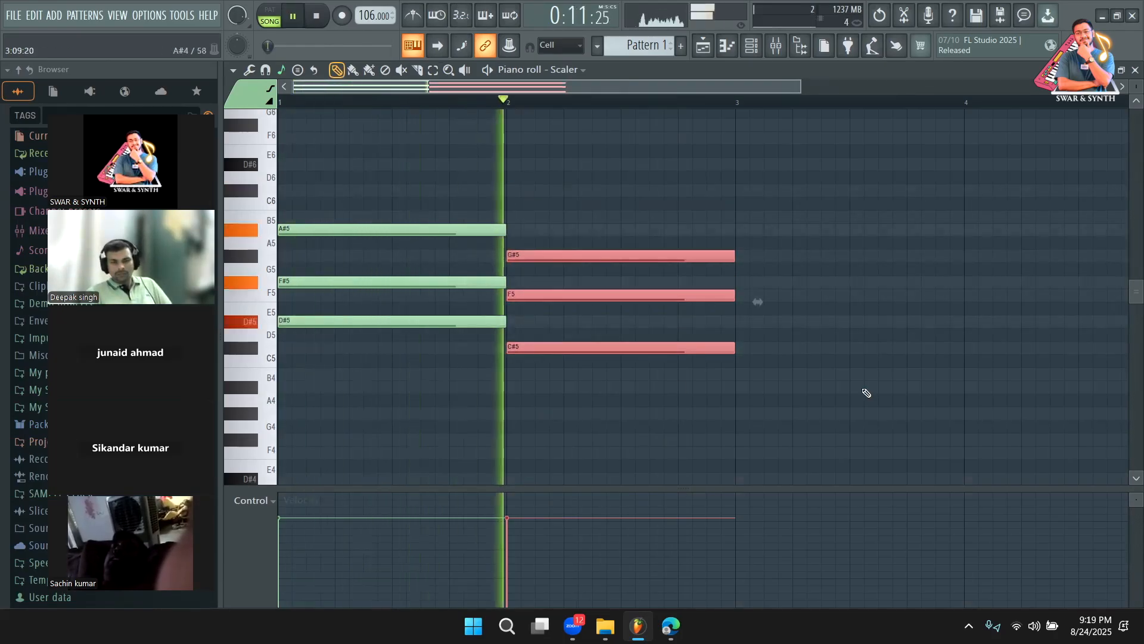
Copy the bar 2 chord into bar 3 as D#5, F#5 and A#5 and replay it with the vocals
{"action": "left_click_drag", "start_coordinate": [560, 348], "coordinate": [789, 322]}
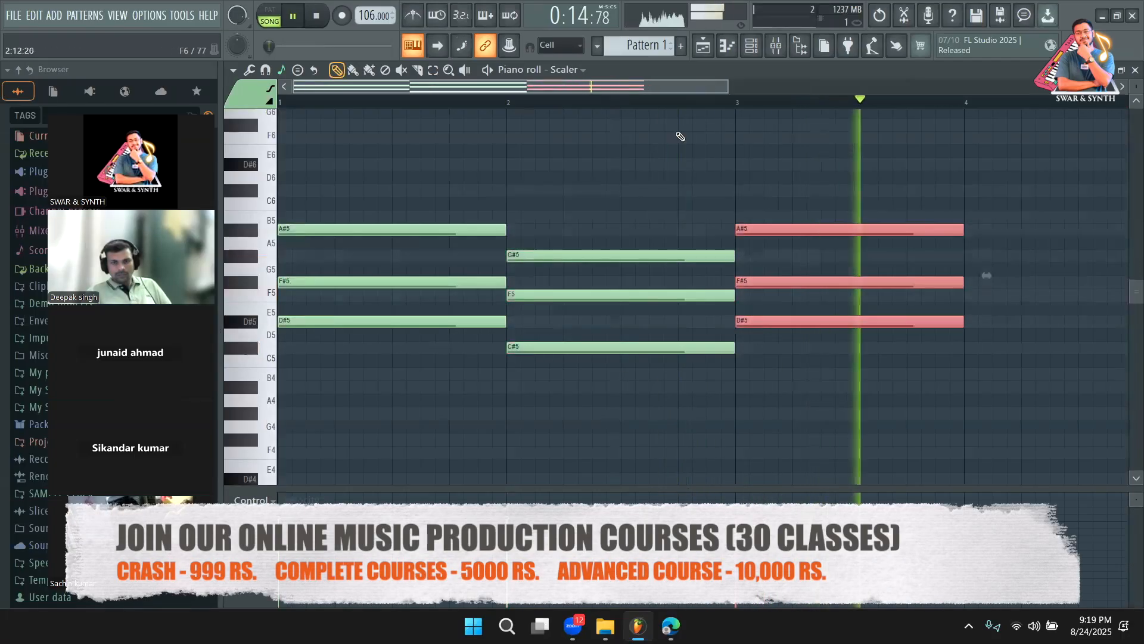
{"action": "left_click", "coordinate": [646, 106]}
Try moving the bar 3 chord to bar 4 as F5, G#5 and B5, and undo the move
{"action": "left_click_drag", "start_coordinate": [679, 88], "coordinate": [730, 88]}
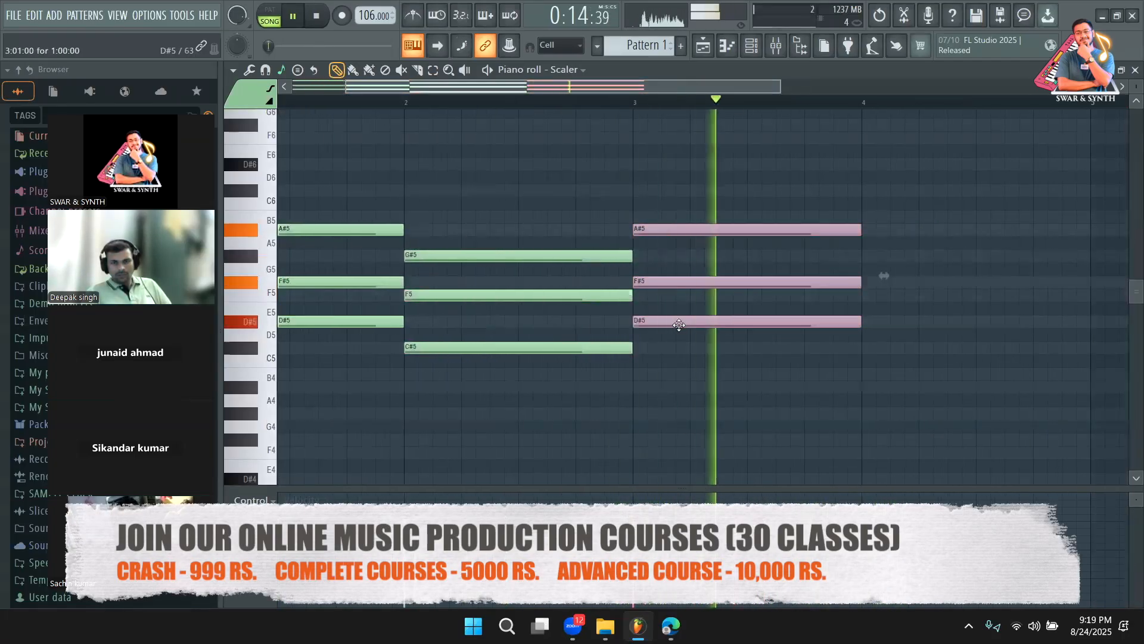
{"action": "left_click_drag", "start_coordinate": [678, 324], "coordinate": [901, 292]}
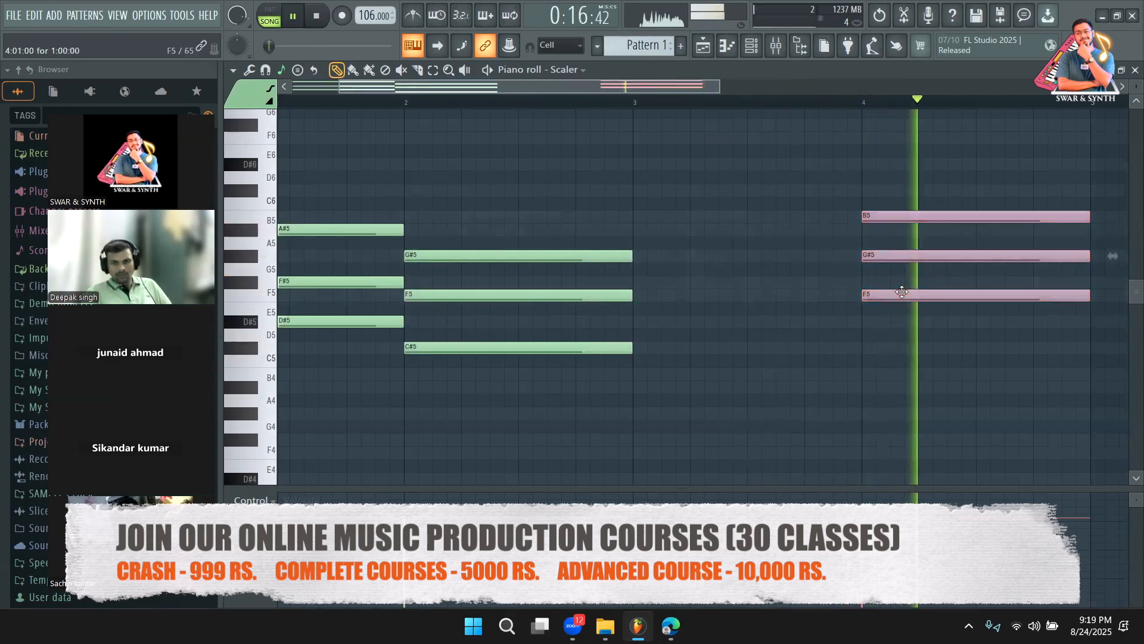
{"action": "key", "text": "space"}
{"action": "key", "text": "ctrl+z"}
Copy the bar 3 chord into bar 4 as C#5, F5 and G#5 and play the progression
{"action": "left_click_drag", "start_coordinate": [709, 323], "coordinate": [912, 358]}
{"action": "left_click_drag", "start_coordinate": [492, 86], "coordinate": [357, 91]}
{"action": "key", "text": "space"}
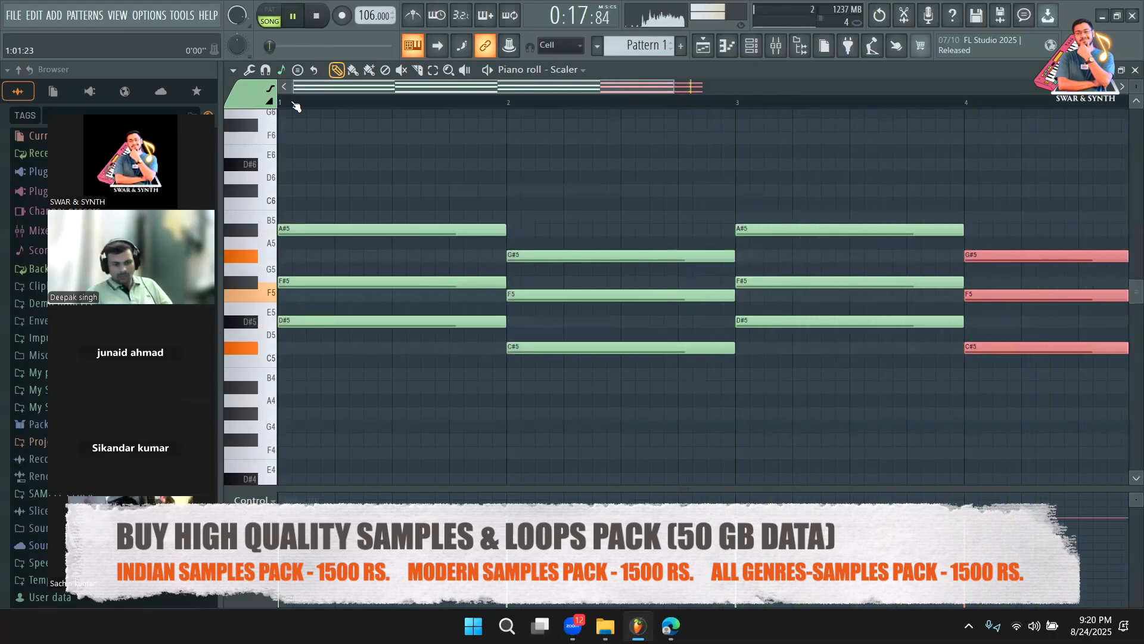
{"action": "left_click", "coordinate": [317, 23]}
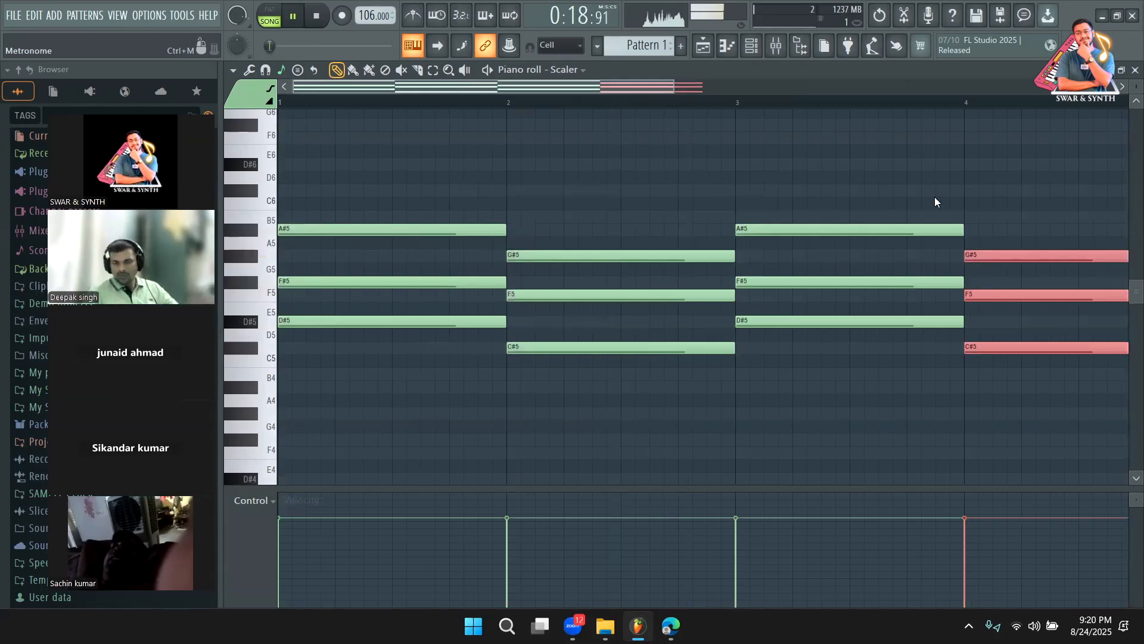
Lower the bar 4 chord to B4, D#5 and F#5 and play it from bar 2
{"action": "left_click_drag", "start_coordinate": [986, 342], "coordinate": [985, 379]}
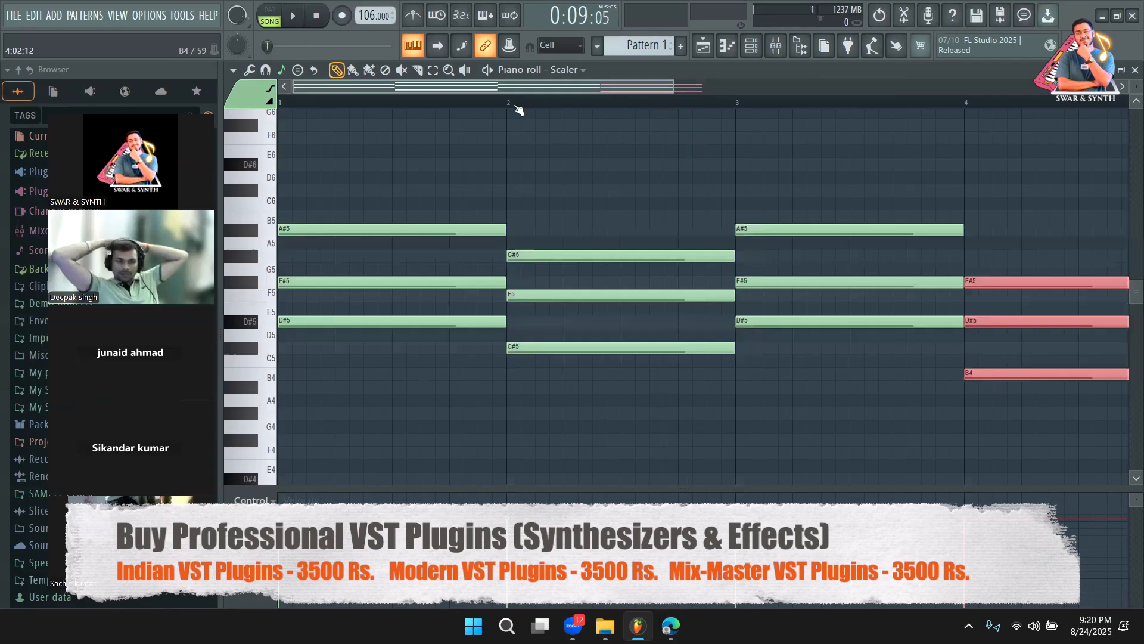
{"action": "left_click", "coordinate": [516, 105]}
{"action": "key", "text": "space"}
{"action": "left_click_drag", "start_coordinate": [649, 85], "coordinate": [766, 89]}
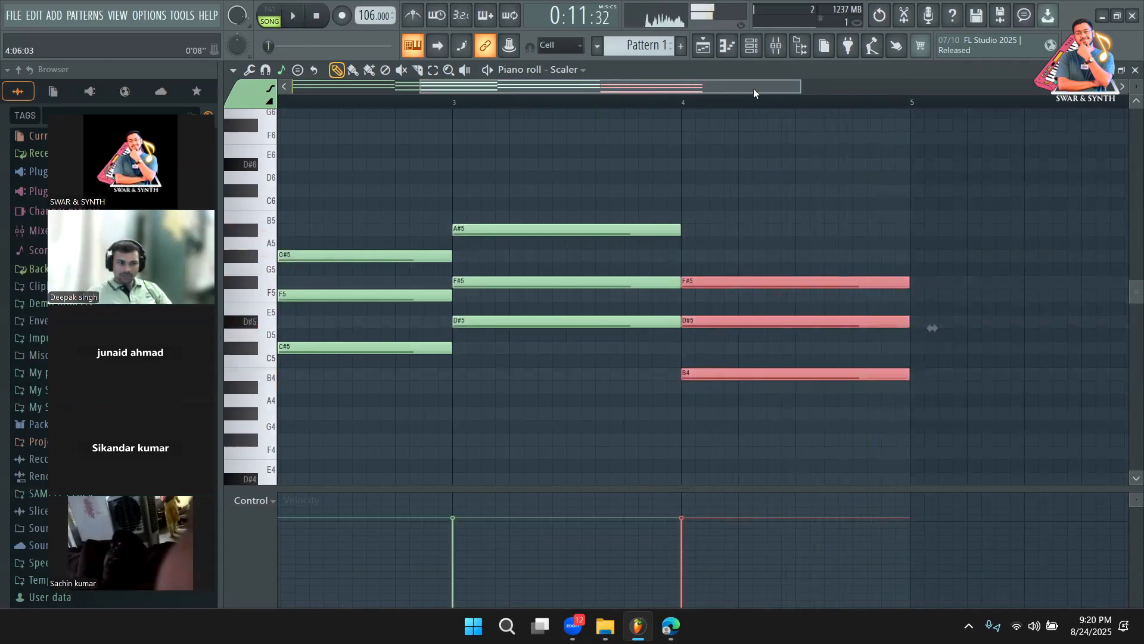
Place Pattern 1 on Track 2 of the playlist at bars 9, 13 and 17 and start the arrangement briefly
{"action": "key", "text": "F5"}
{"action": "left_click", "coordinate": [643, 171]}
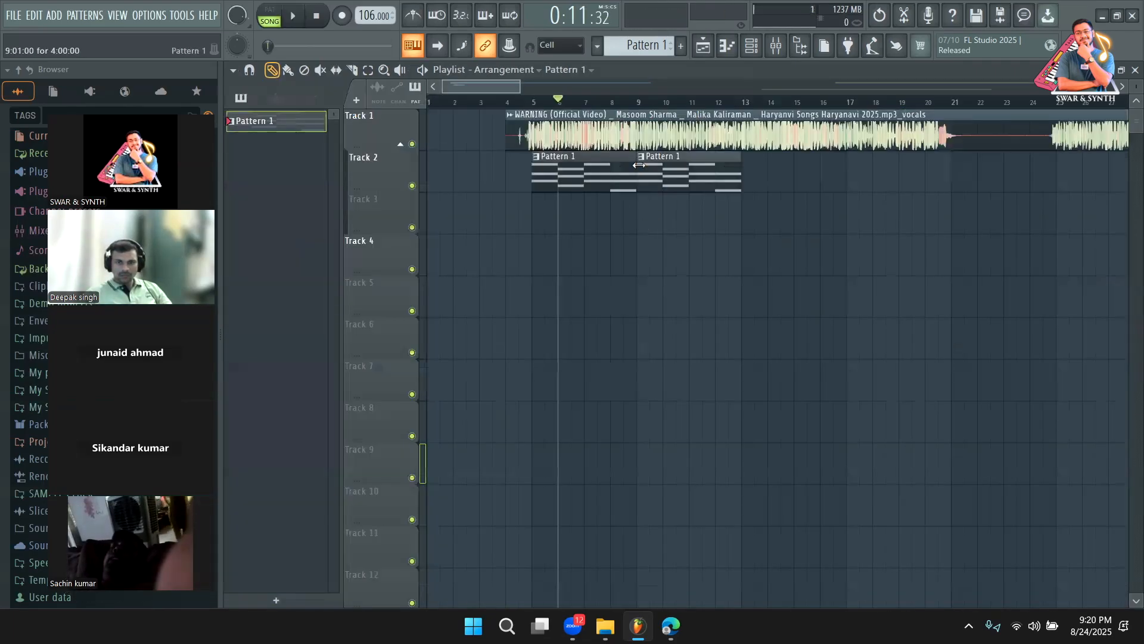
{"action": "left_click", "coordinate": [754, 179]}
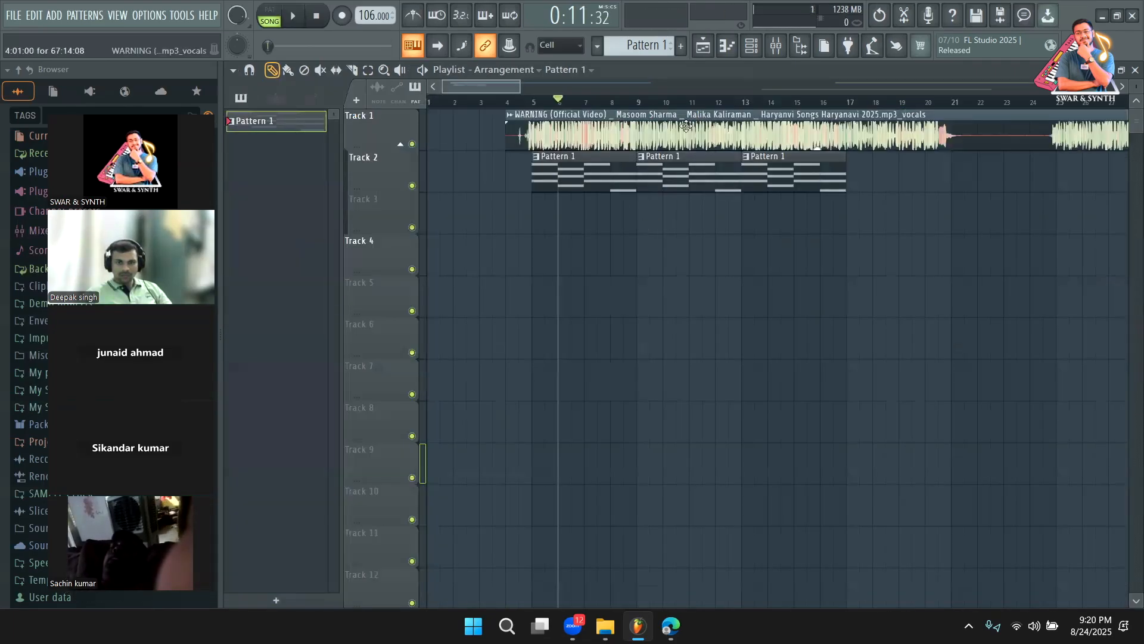
{"action": "left_click", "coordinate": [854, 165]}
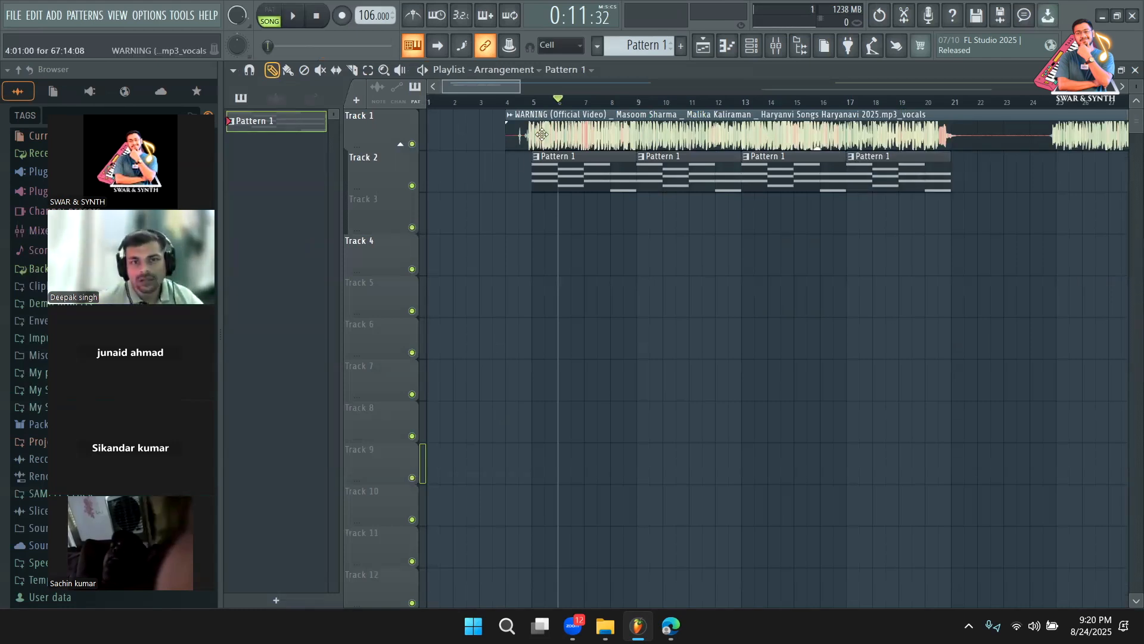
{"action": "key", "text": "space"}
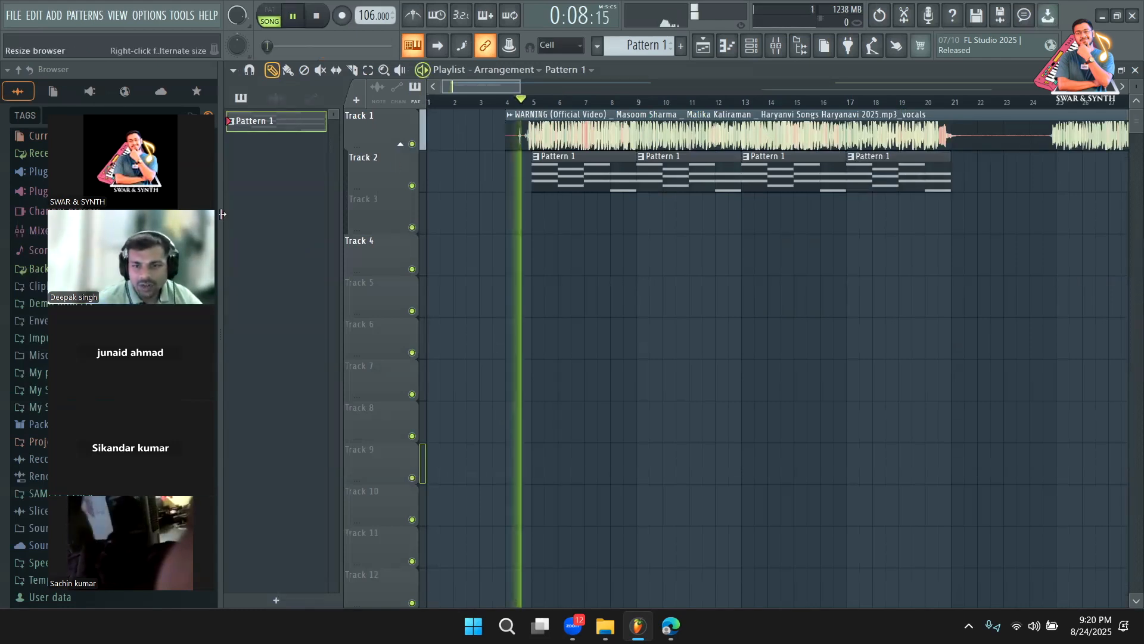
{"action": "key", "text": "space"}
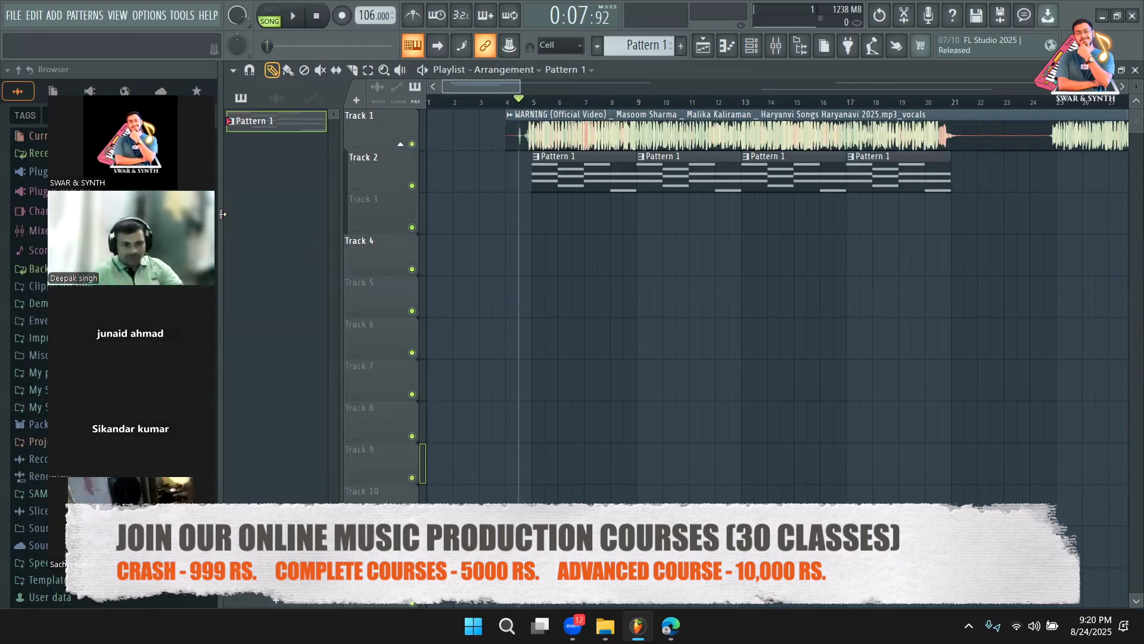
Select the bar 4 chord in Scaler's piano roll and try it as F#5, A#5 and C#6 against the vocals
{"action": "key", "text": "F7"}
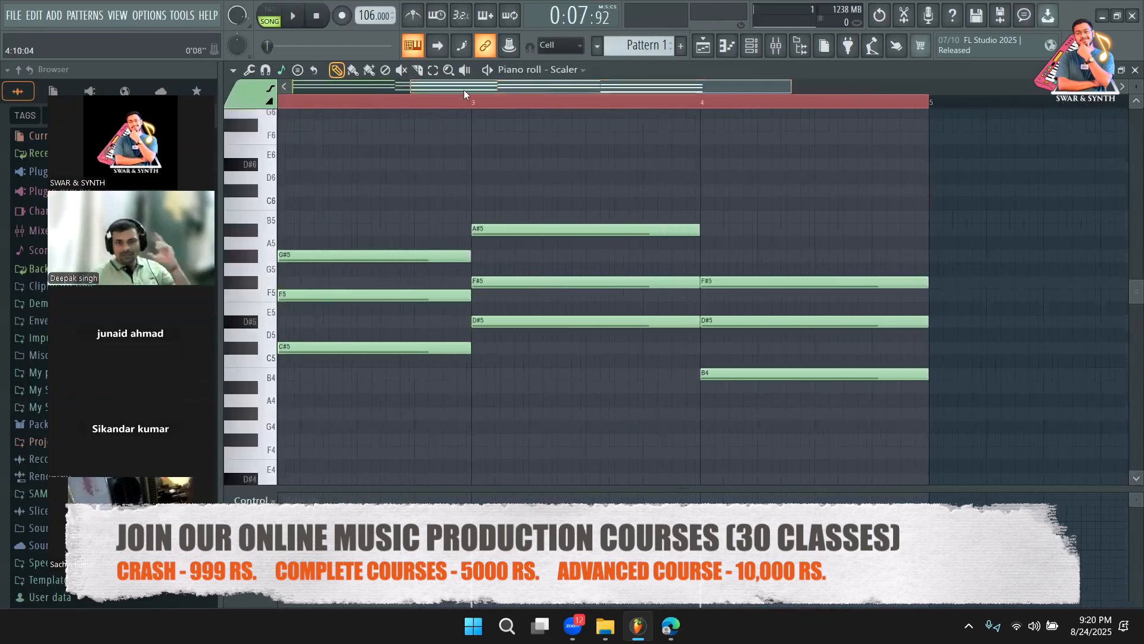
{"action": "left_click_drag", "start_coordinate": [847, 417], "coordinate": [778, 224]}
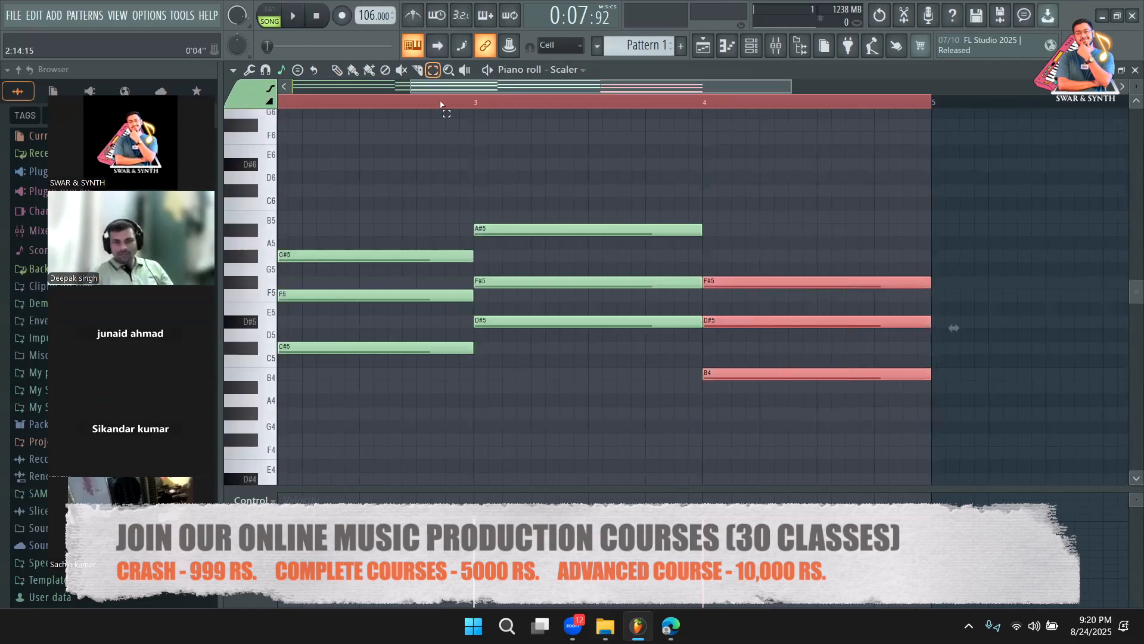
{"action": "left_click", "coordinate": [337, 71]}
{"action": "mouse_move", "coordinate": [749, 378]}
{"action": "left_mouse_down"}
{"action": "mouse_move", "coordinate": [733, 240]}
{"action": "mouse_move", "coordinate": [749, 184]}
{"action": "mouse_move", "coordinate": [751, 391]}
{"action": "mouse_move", "coordinate": [746, 374]}
{"action": "left_mouse_up"}
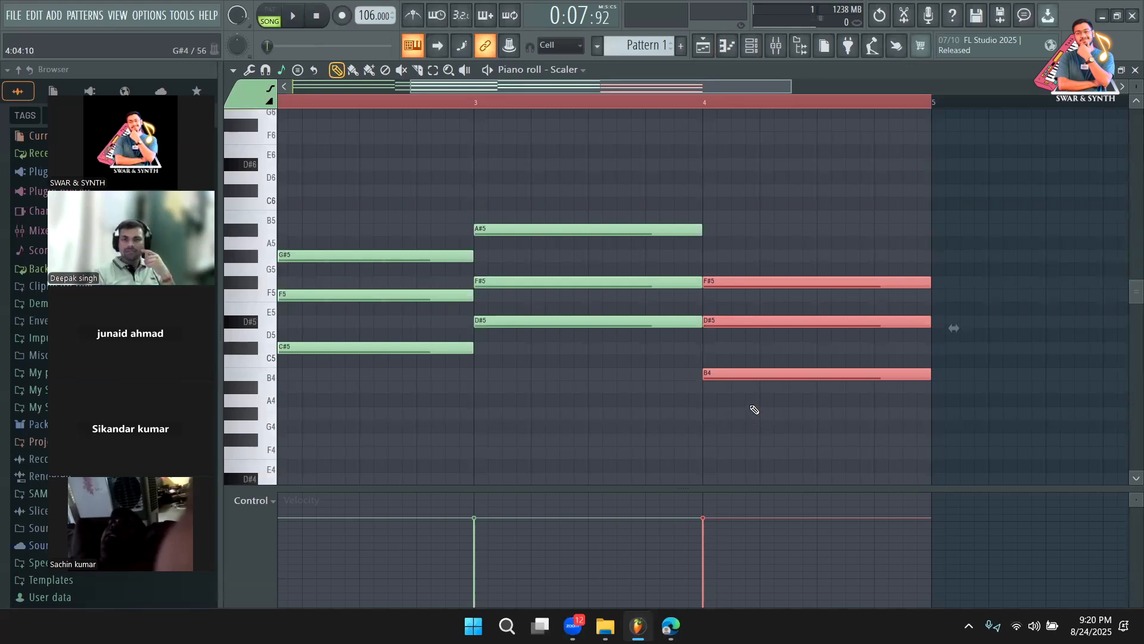
{"action": "left_click_drag", "start_coordinate": [732, 376], "coordinate": [738, 278]}
{"action": "left_click", "coordinate": [350, 101]}
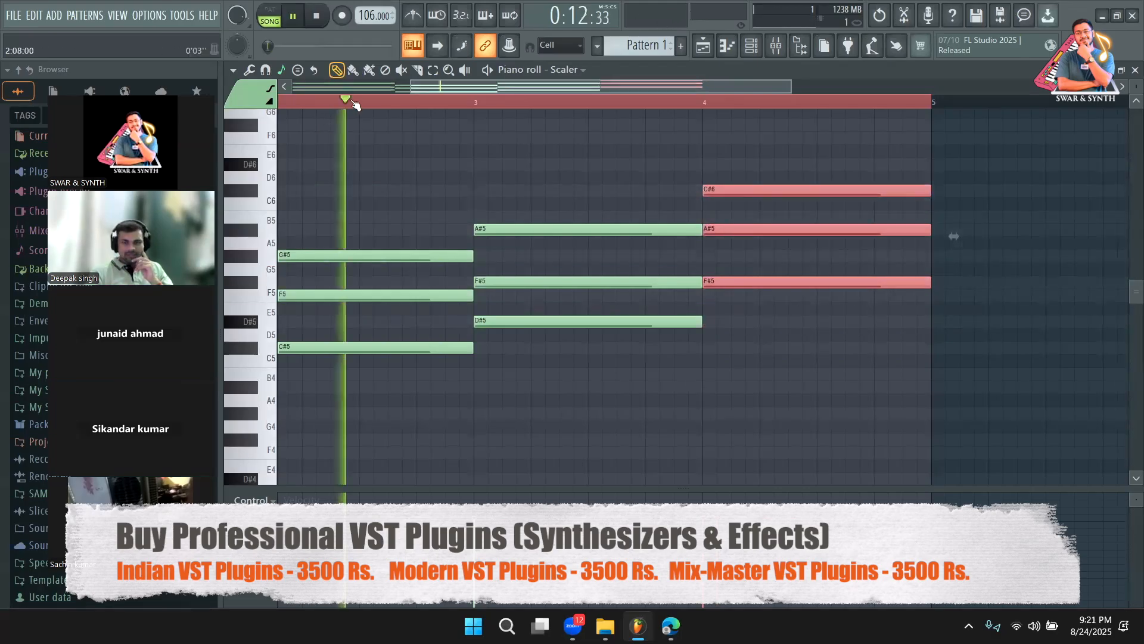
{"action": "key", "text": "space"}
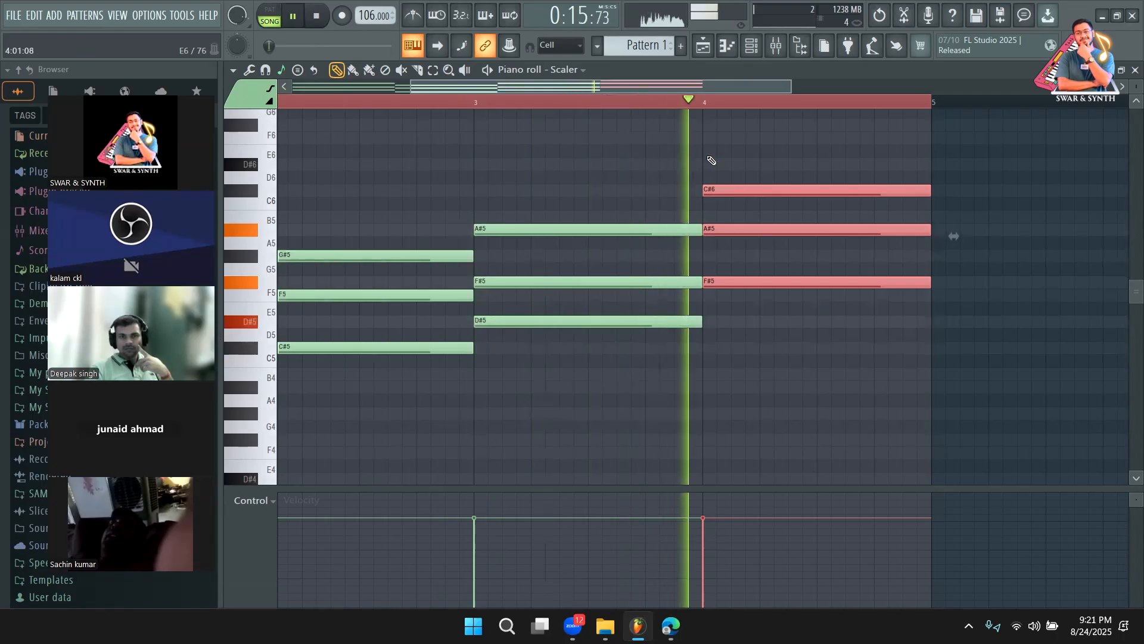
{"action": "key", "text": "space"}
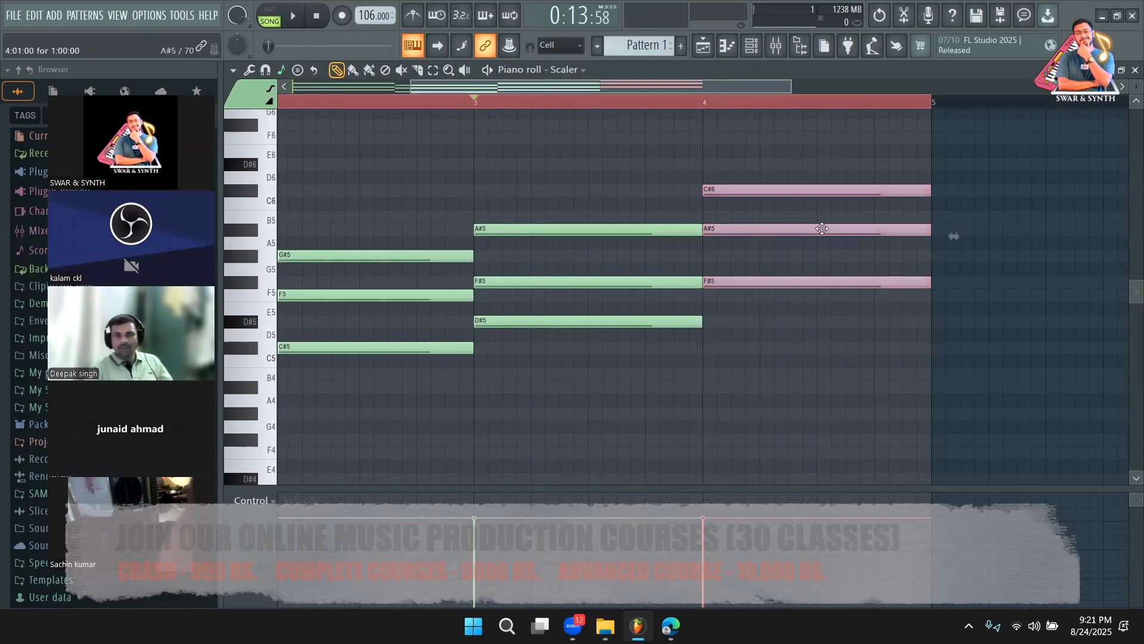
{"action": "key", "text": "space"}
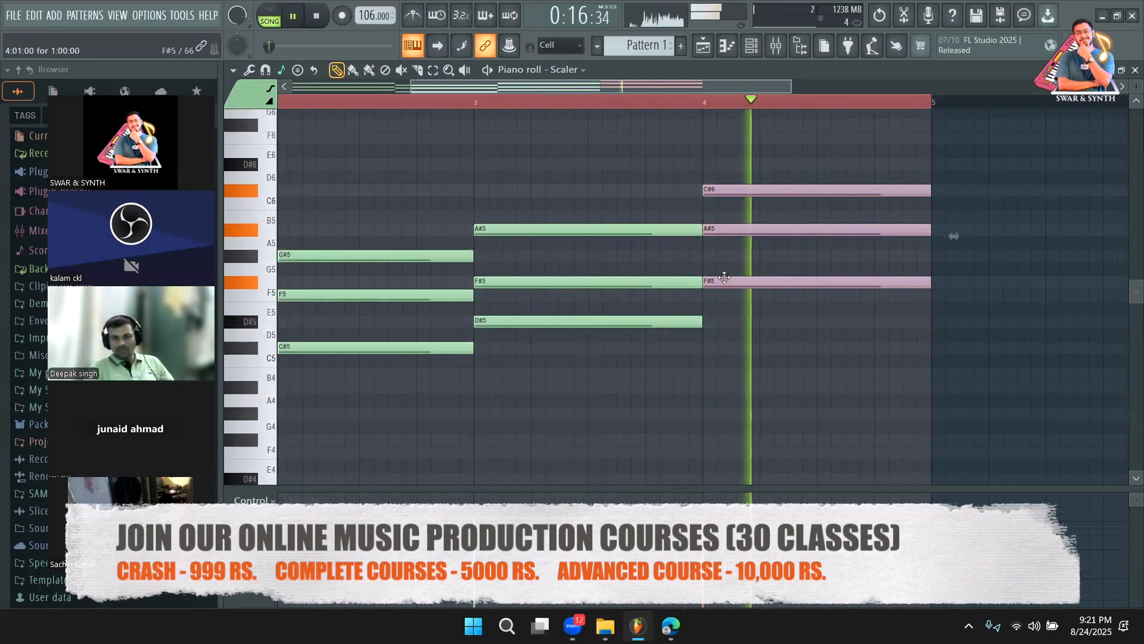
{"action": "key", "text": "space"}
Try the bar 4 chord as G#5, B5 and D#6 and play it with the vocals
{"action": "left_click_drag", "start_coordinate": [724, 281], "coordinate": [732, 256]}
{"action": "key", "text": "space"}
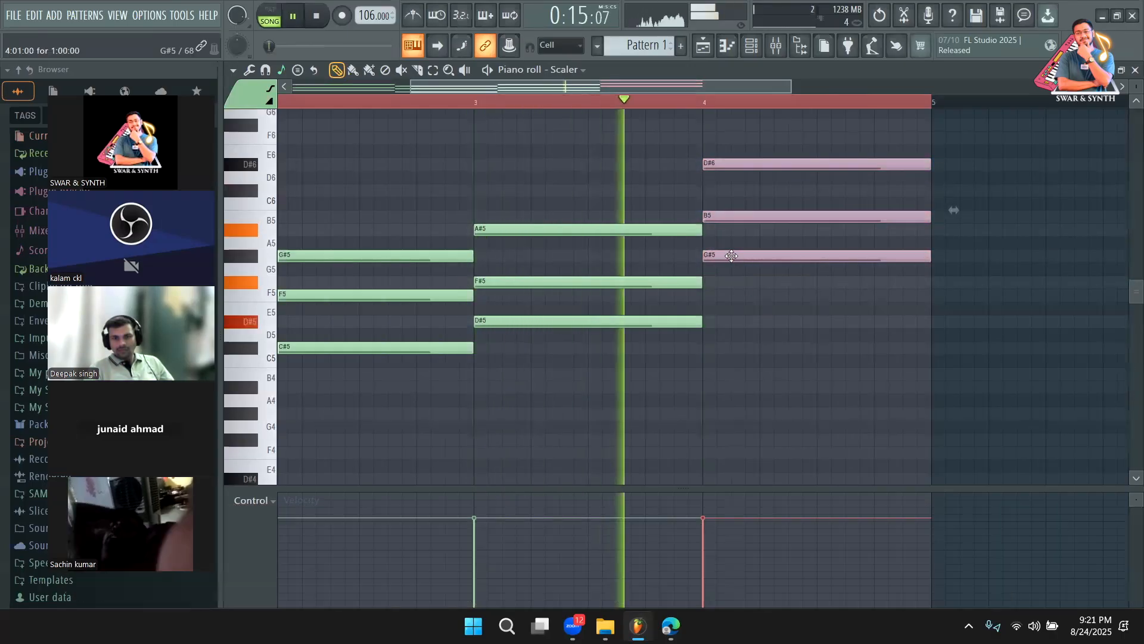
{"action": "key", "text": "space"}
Return the bar 4 chord to B4, D#5 and F#5 and play it from bar 3
{"action": "left_click_drag", "start_coordinate": [732, 256], "coordinate": [727, 374]}
{"action": "key", "text": "space"}
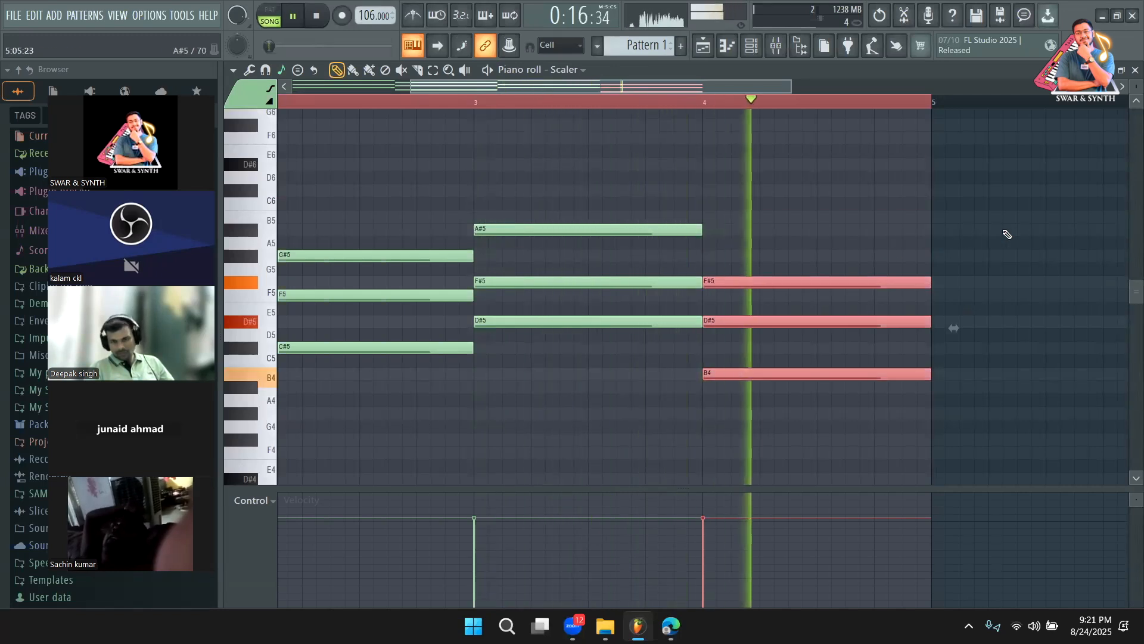
Play the four-bar progression with the vocals from bar 3 and again from bar 1
{"action": "key", "text": "space"}
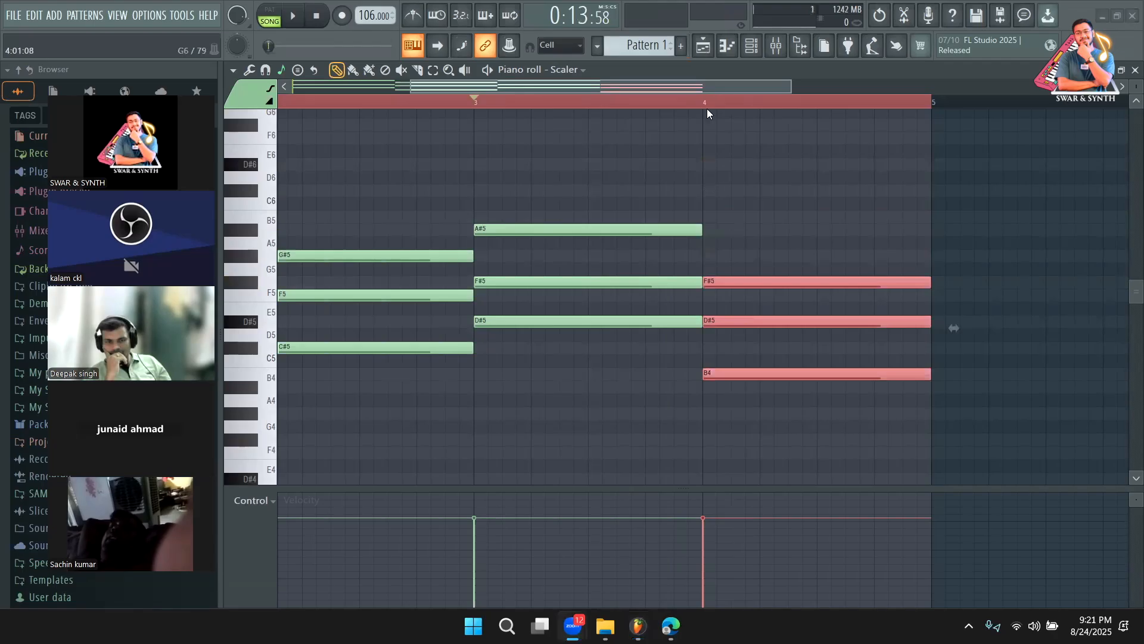
{"action": "scroll", "coordinate": [708, 107], "scroll_direction": "left", "scroll_amount": 3}
{"action": "left_click_drag", "start_coordinate": [671, 84], "coordinate": [824, 148]}
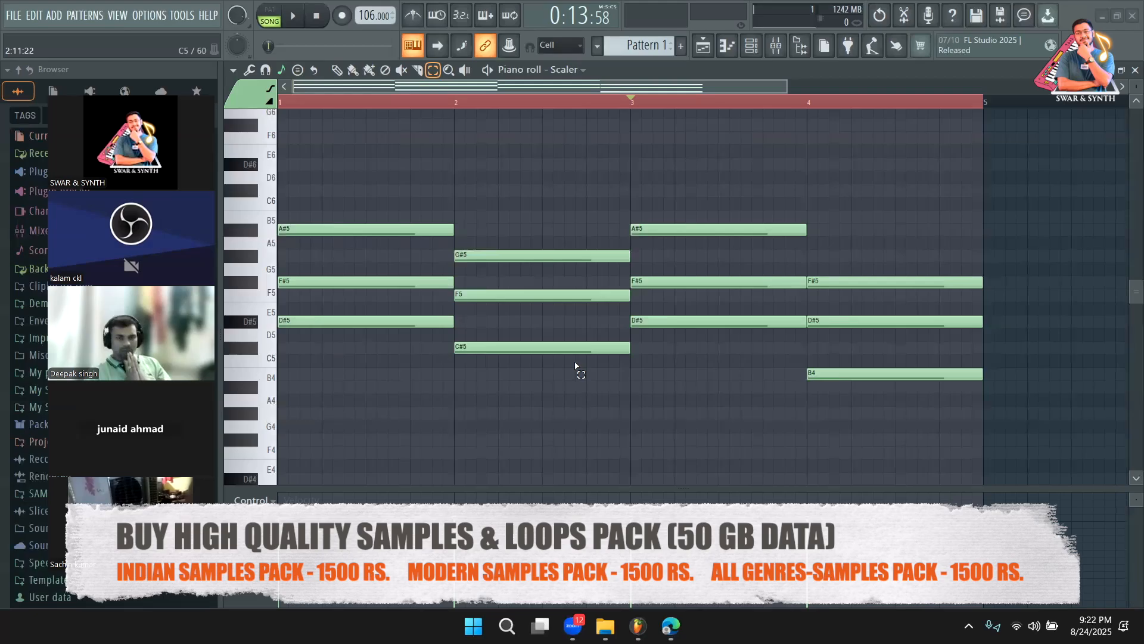
{"action": "left_click_drag", "start_coordinate": [934, 430], "coordinate": [923, 275]}
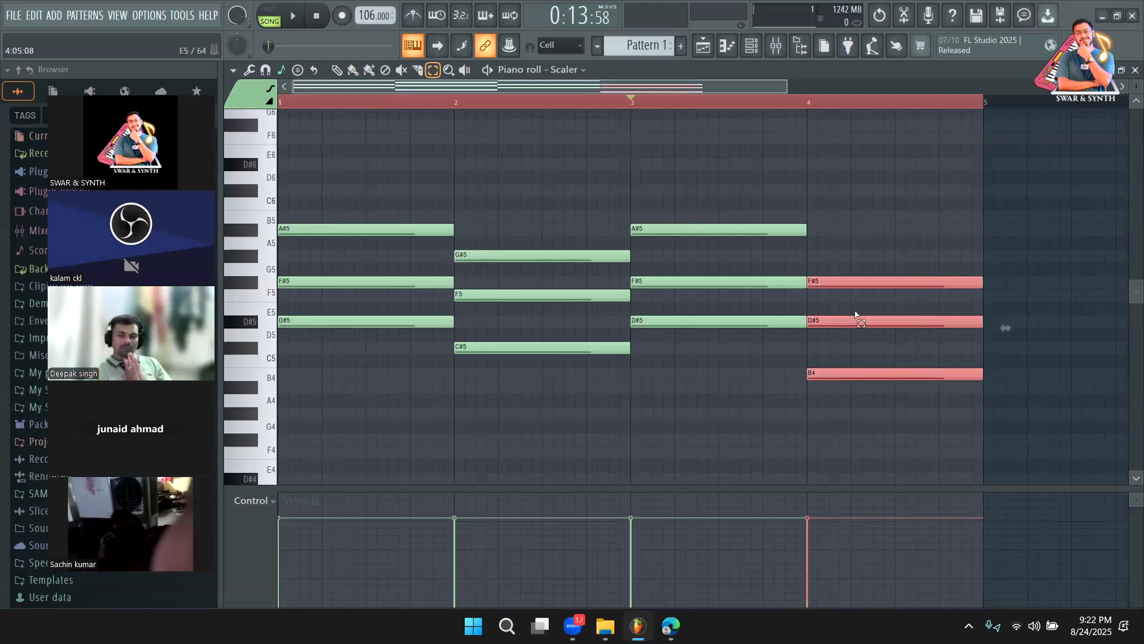
{"action": "key", "text": "space"}
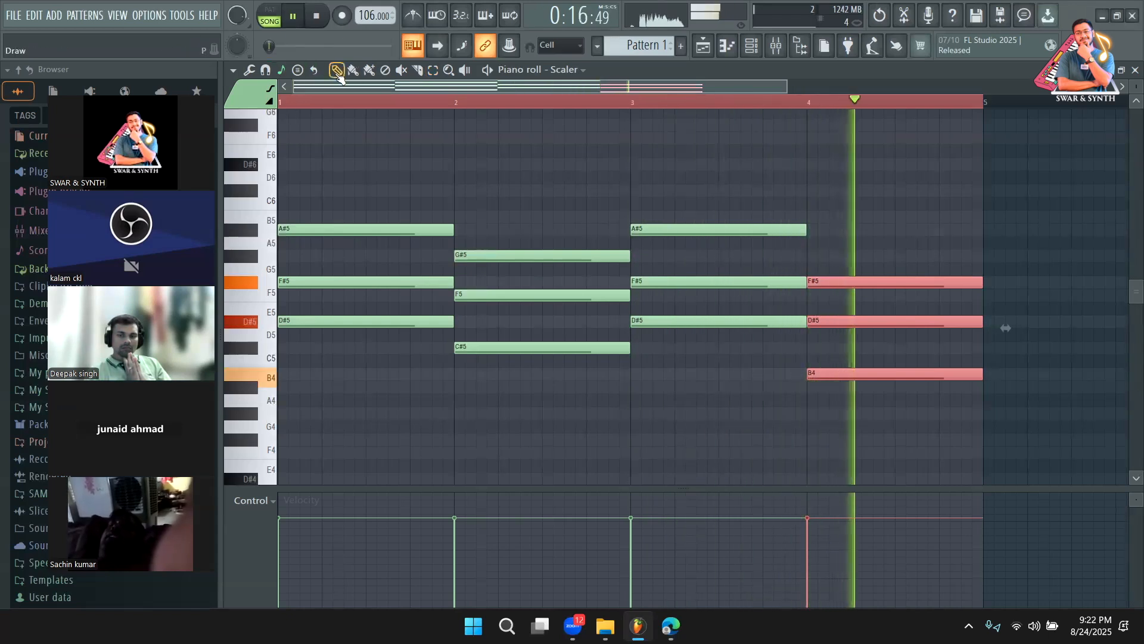
{"action": "left_click", "coordinate": [290, 103]}
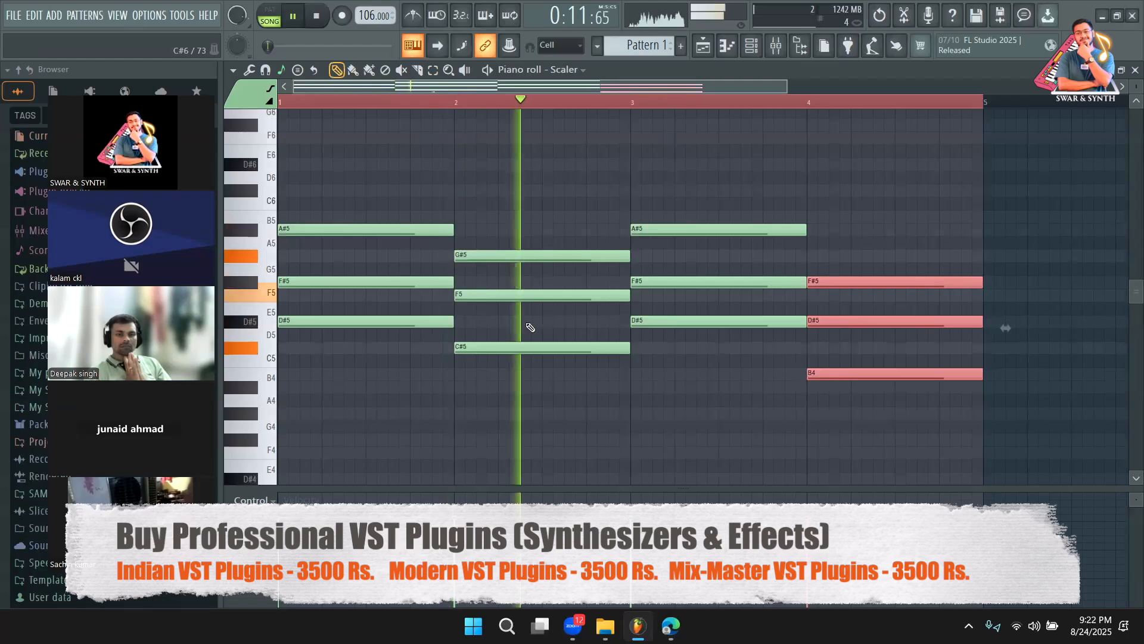
{"action": "left_click", "coordinate": [723, 378]}
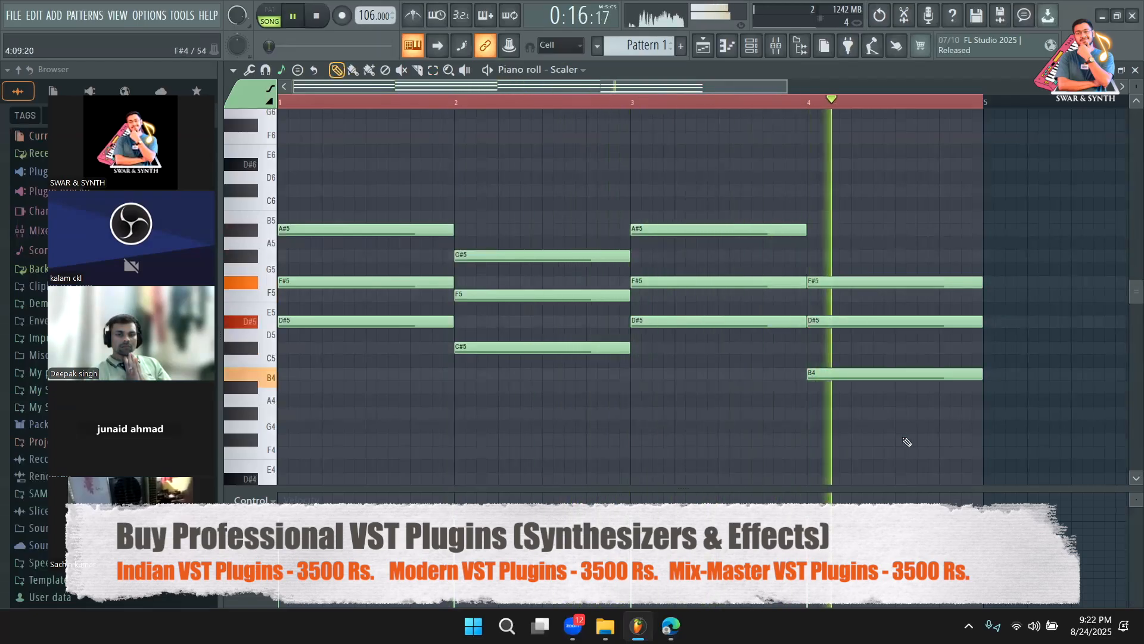
Try the bar 4 chord as F#5, A#5 and C#6 and play it with the vocals from bar 3
{"action": "left_click", "coordinate": [440, 71]}
{"action": "key", "text": "space"}
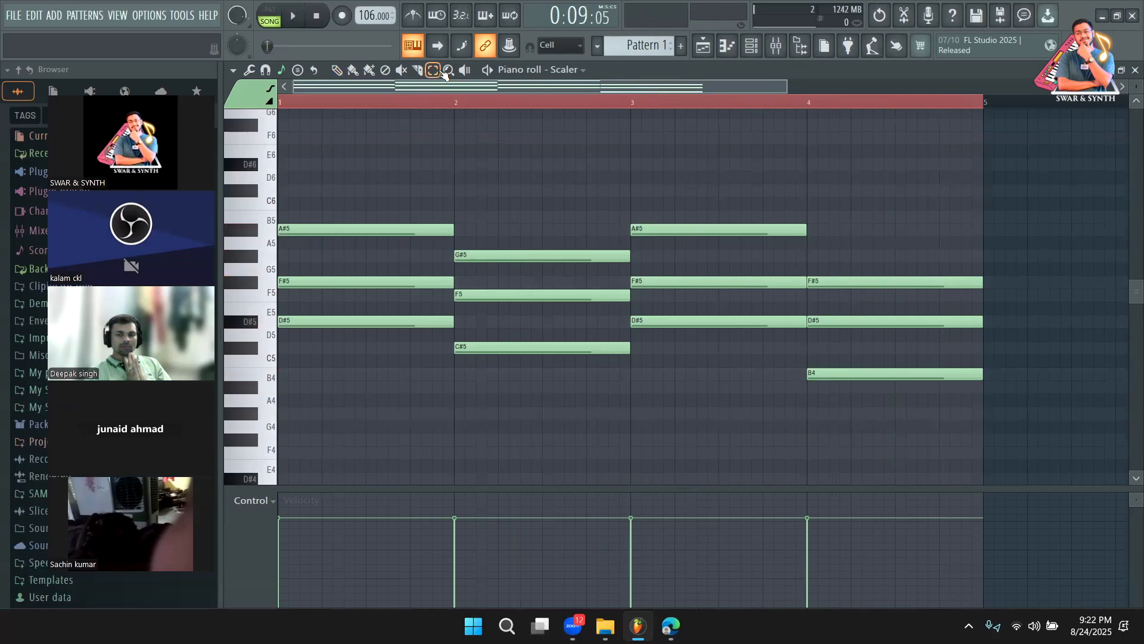
{"action": "left_click_drag", "start_coordinate": [877, 425], "coordinate": [854, 235]}
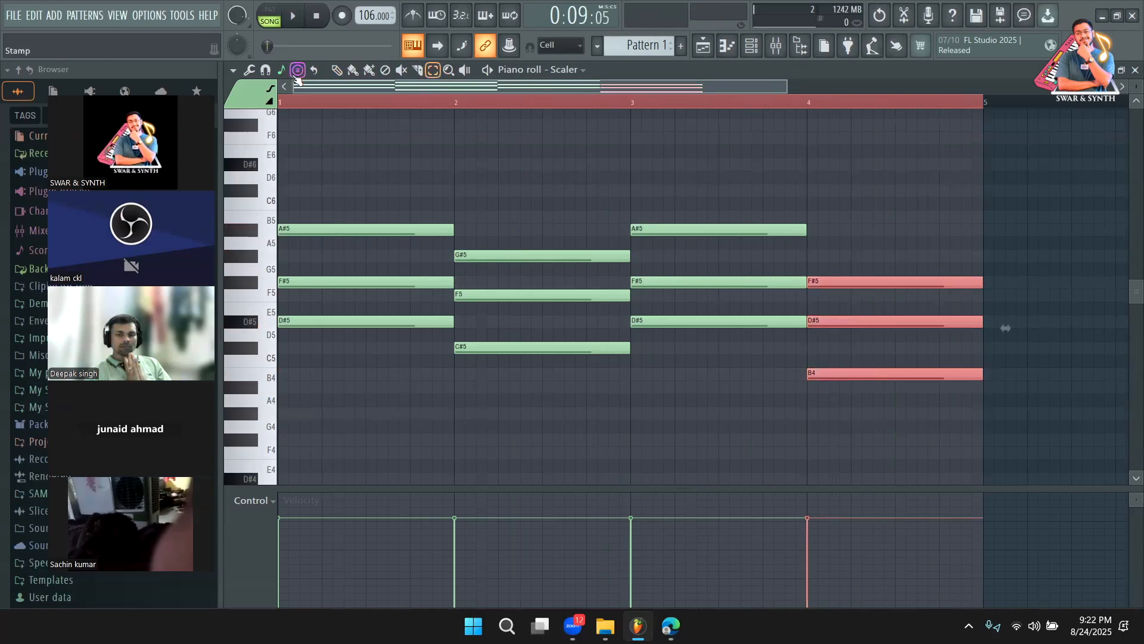
{"action": "left_click_drag", "start_coordinate": [810, 373], "coordinate": [813, 278]}
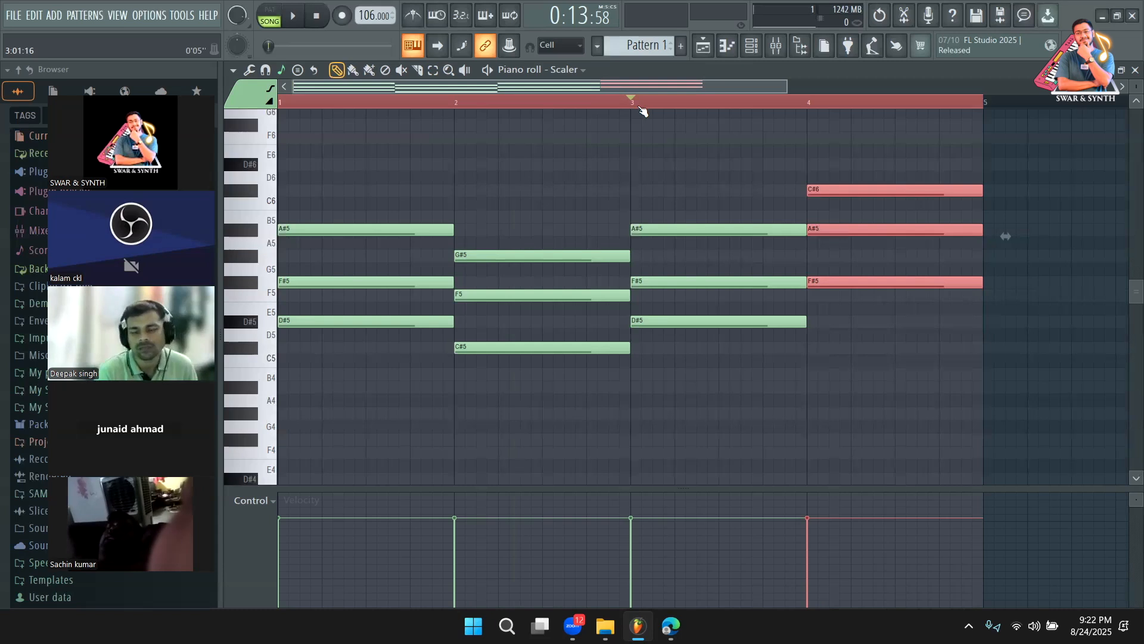
{"action": "key", "text": "space"}
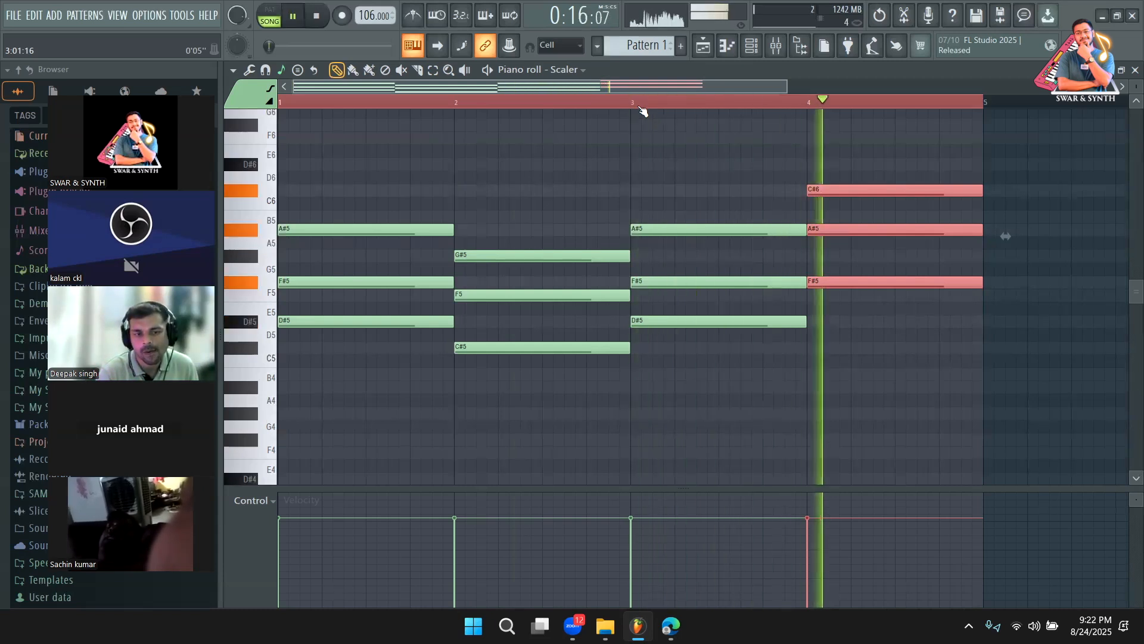
{"action": "key", "text": "space"}
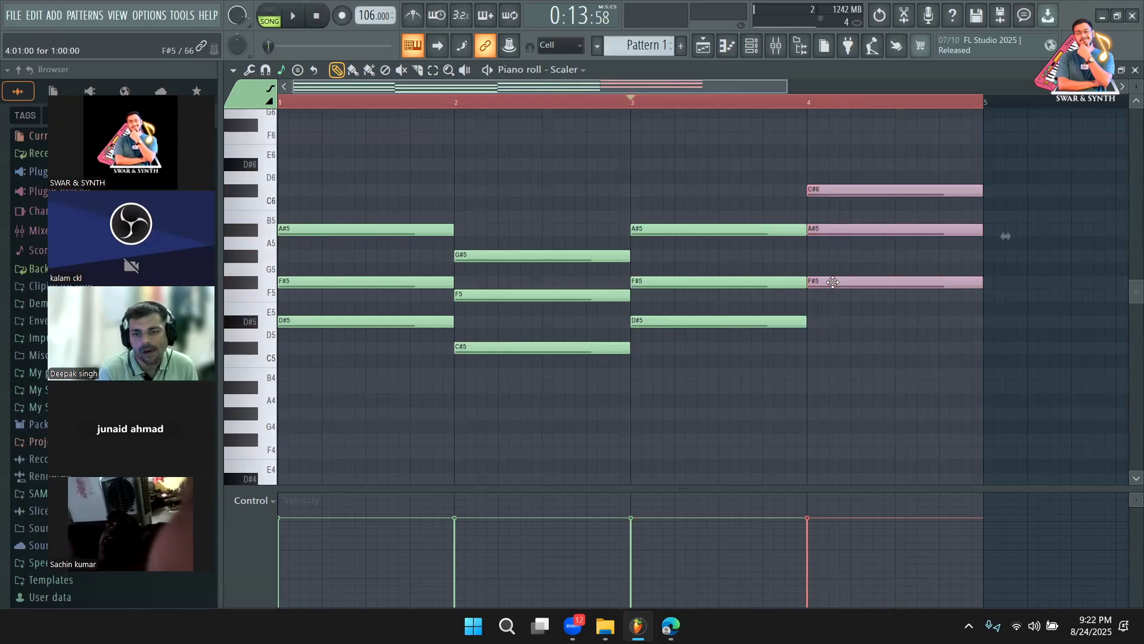
Set Scaler's instrument sound to the DreamOn pad and return to its piano roll
{"action": "key", "text": "ctrl+a"}
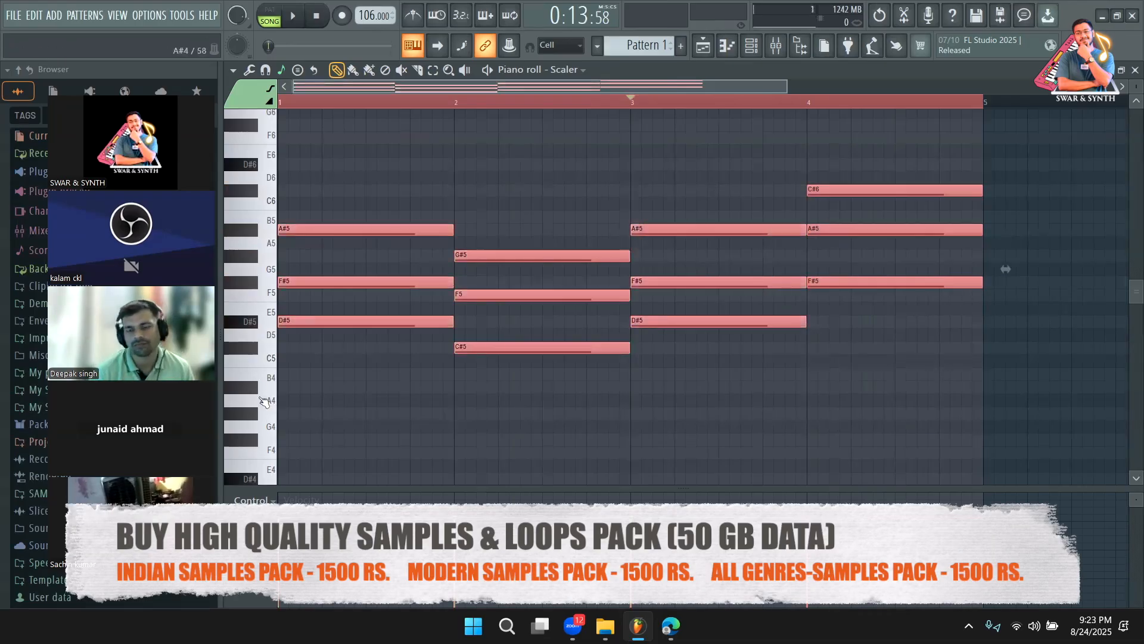
{"action": "scroll", "coordinate": [278, 365], "scroll_direction": "down", "scroll_amount": 3}
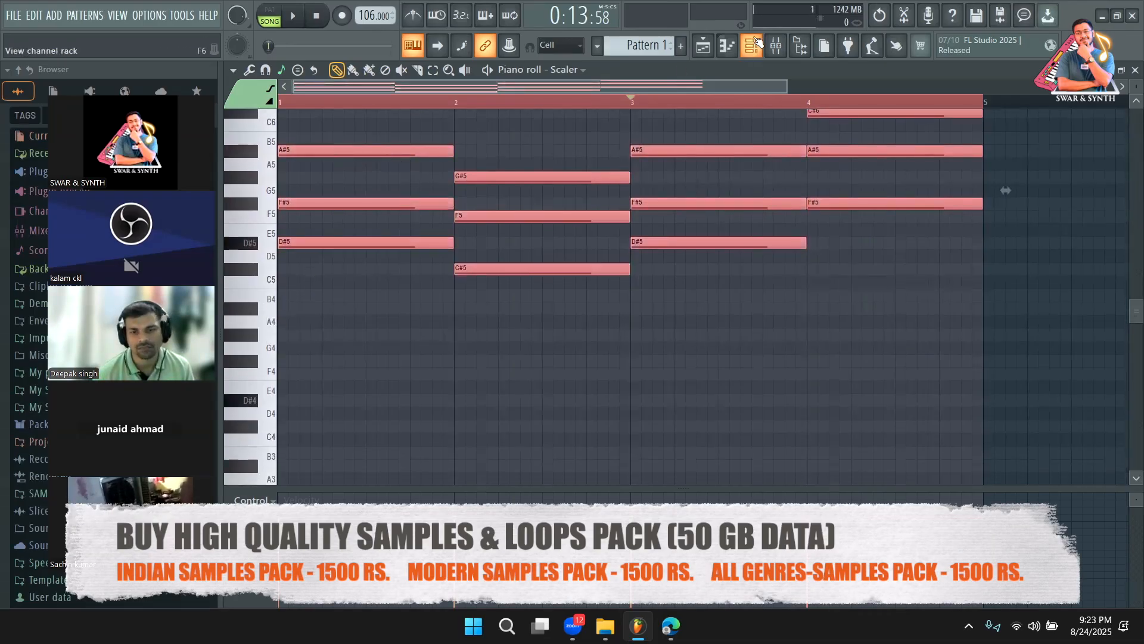
{"action": "left_click", "coordinate": [752, 46]}
{"action": "left_click", "coordinate": [368, 192]}
{"action": "left_click", "coordinate": [934, 153]}
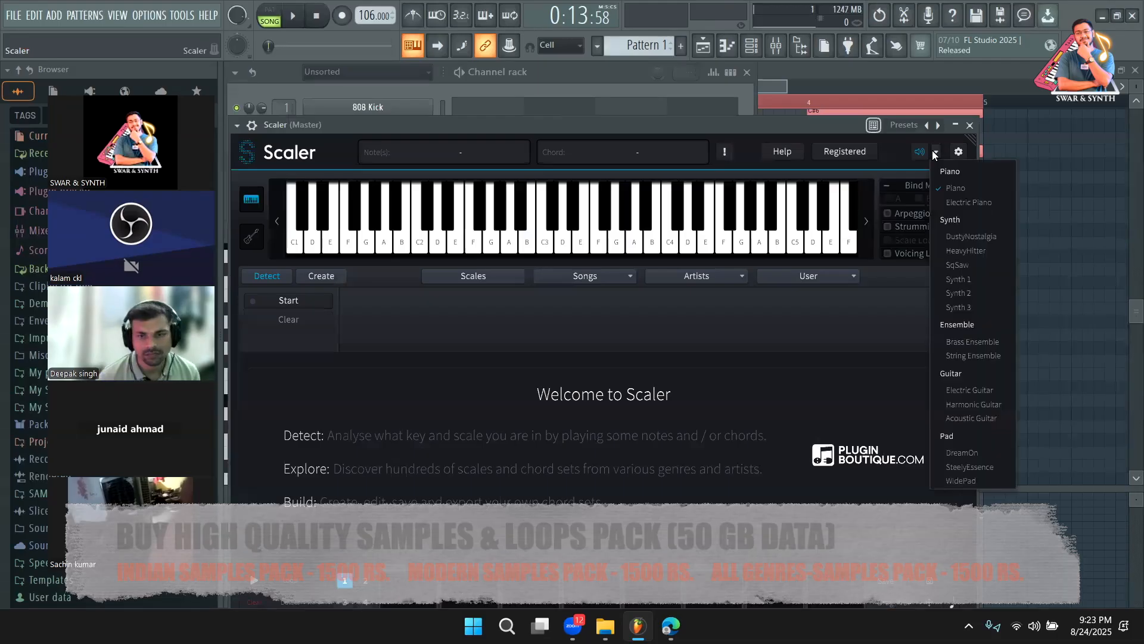
{"action": "left_click", "coordinate": [977, 454]}
{"action": "left_click", "coordinate": [638, 91]}
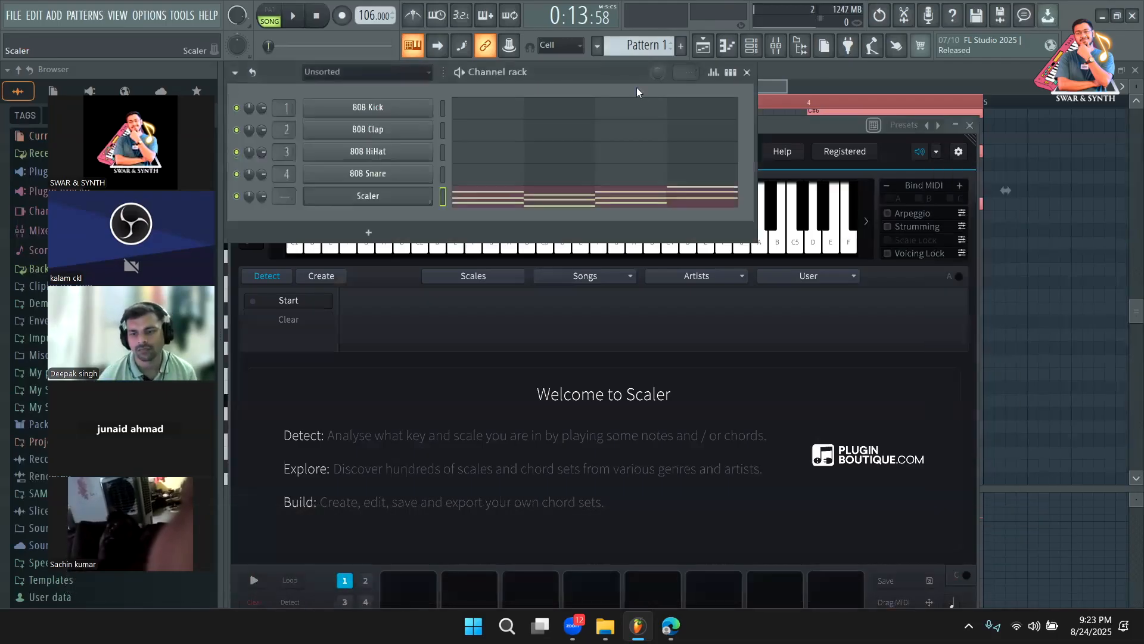
{"action": "left_click", "coordinate": [805, 71]}
Play the pad chords with the vocals from bar 3 and once more from bar 1
{"action": "key", "text": "space"}
{"action": "left_click", "coordinate": [925, 412]}
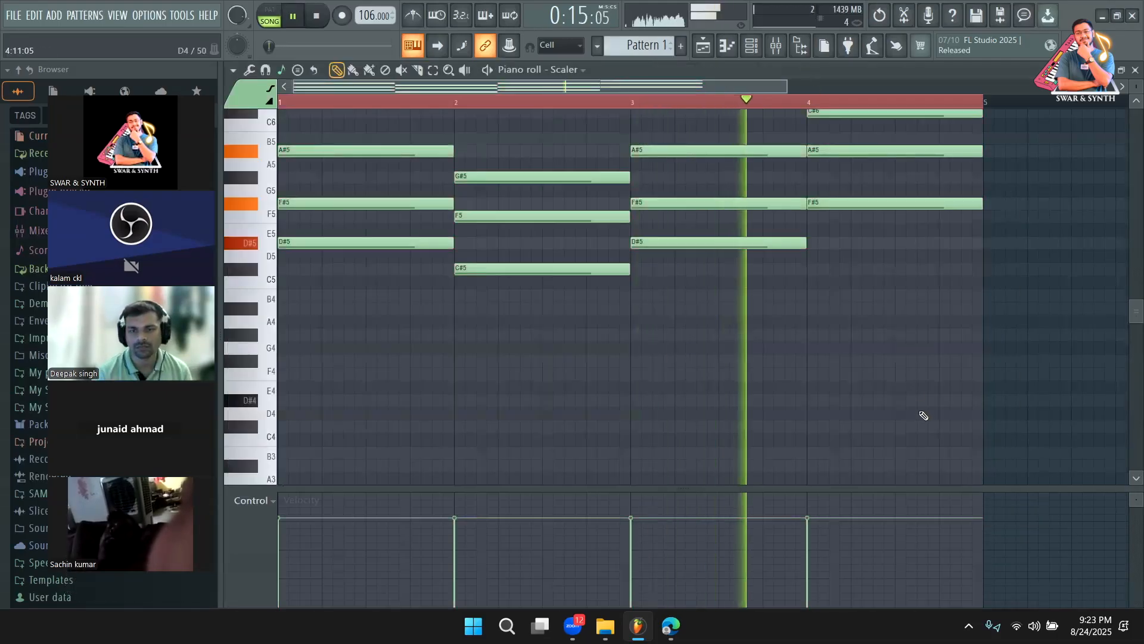
{"action": "scroll", "coordinate": [925, 412], "scroll_direction": "up", "scroll_amount": 2}
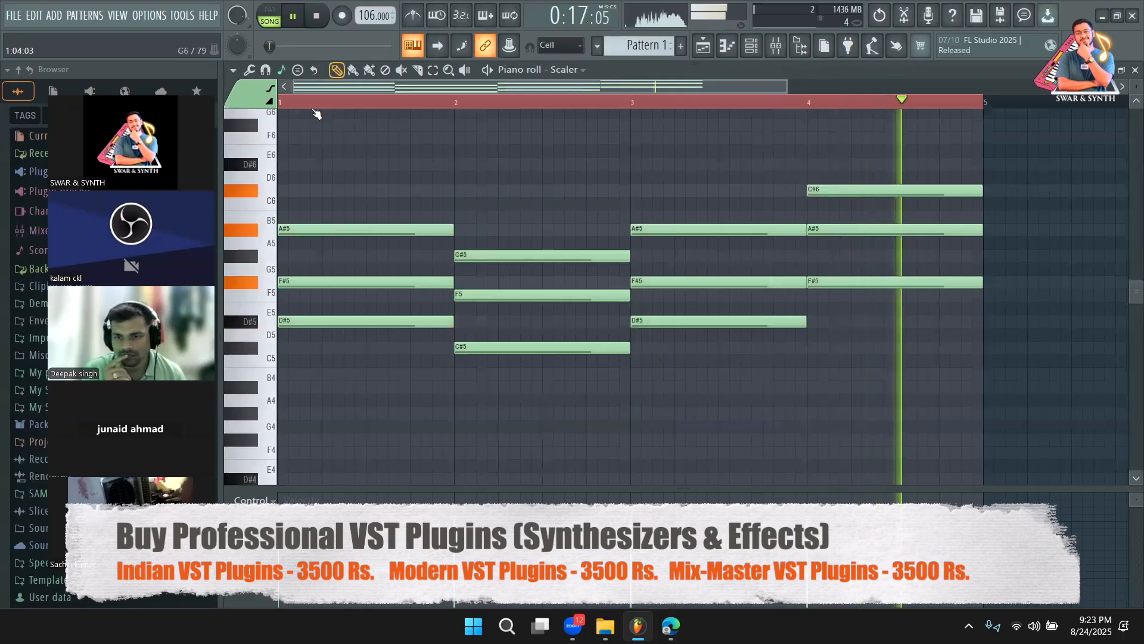
{"action": "key", "text": "space"}
{"action": "left_click", "coordinate": [301, 104]}
{"action": "key", "text": "space"}
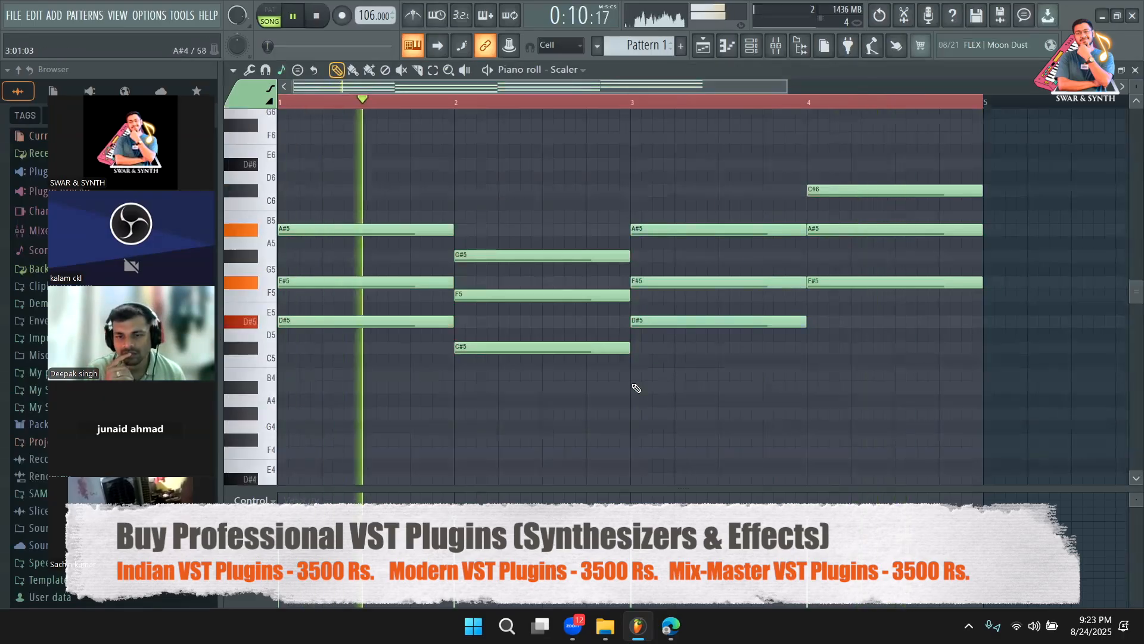
Select the bar 4 chord, try it as B4, D#5 and F#5, and play it with the vocals
{"action": "key", "text": "e"}
{"action": "left_click_drag", "start_coordinate": [907, 360], "coordinate": [864, 185]}
{"action": "left_click", "coordinate": [337, 71]}
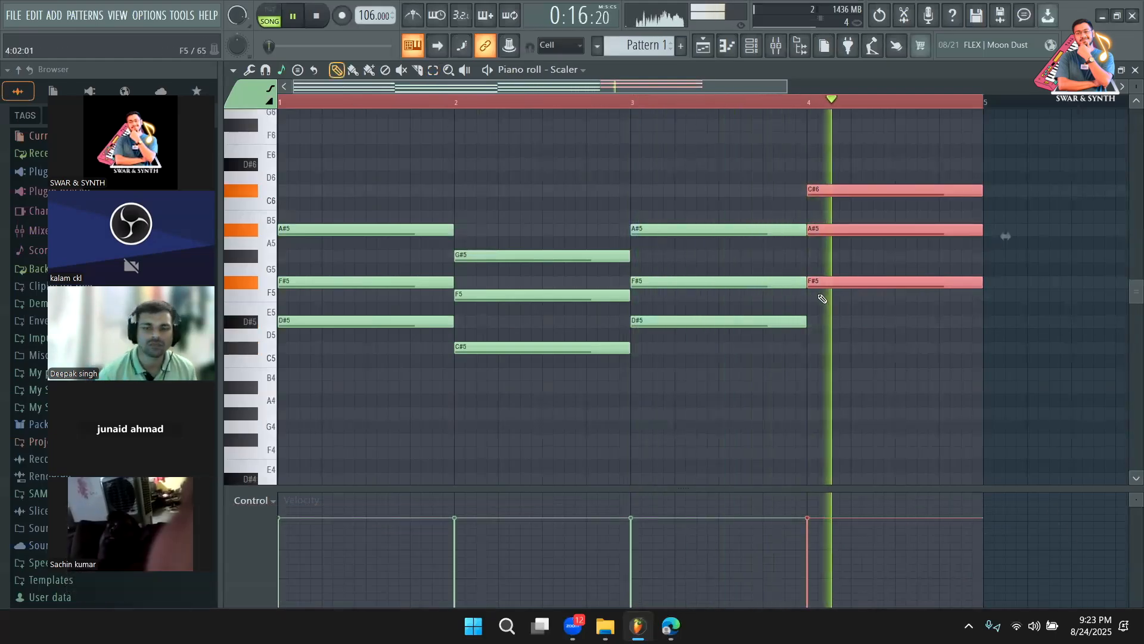
{"action": "key", "text": "space"}
{"action": "left_click_drag", "start_coordinate": [831, 285], "coordinate": [830, 388]}
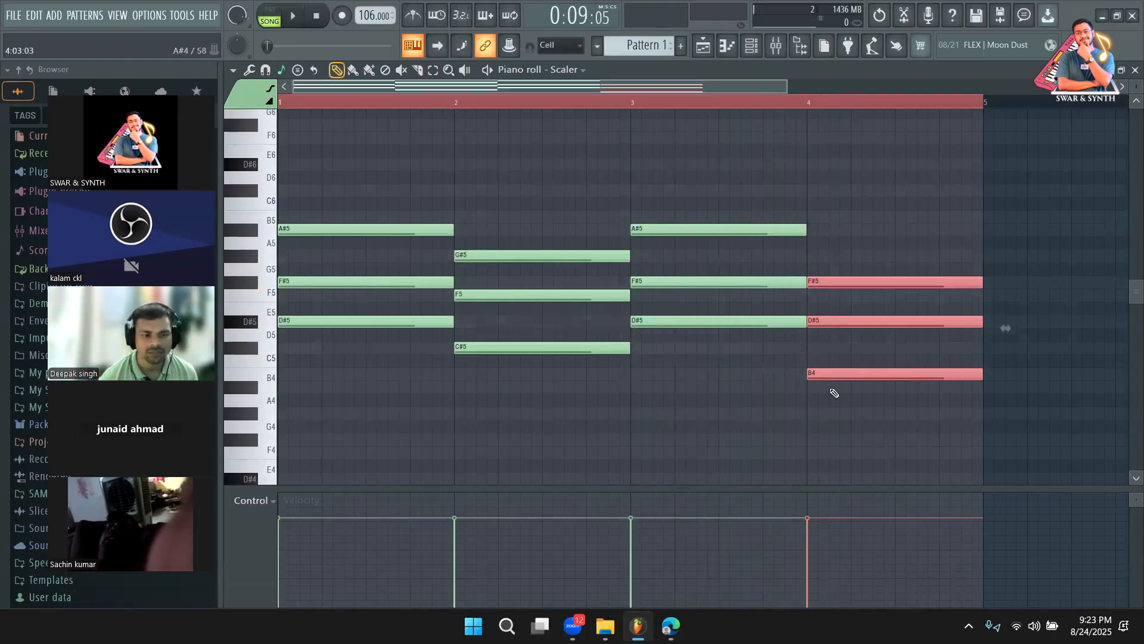
{"action": "key", "text": "space"}
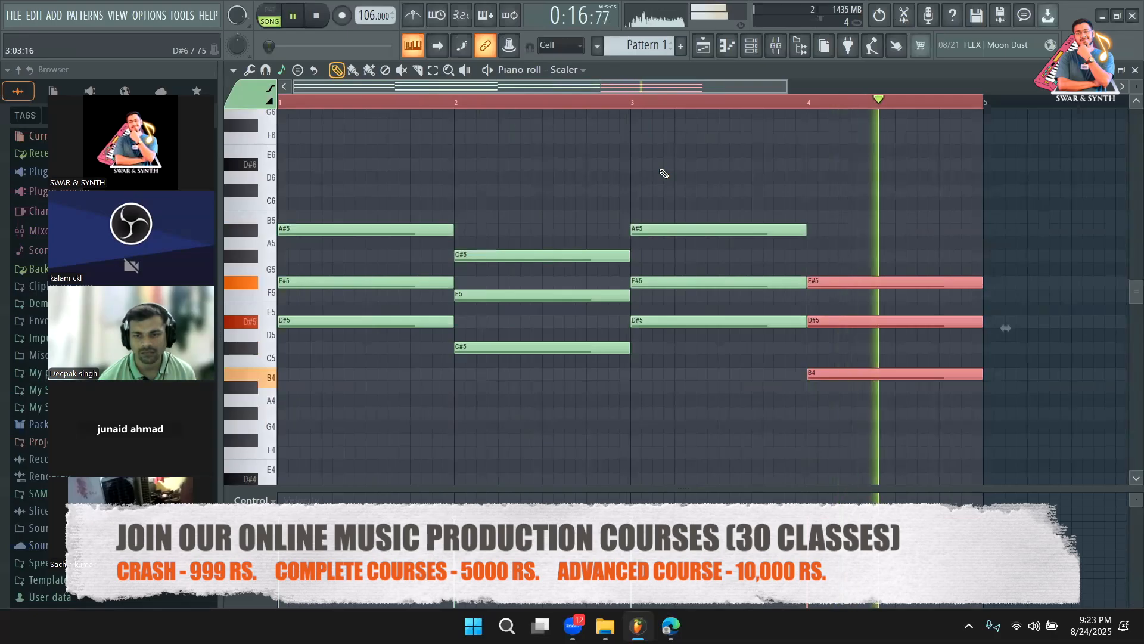
{"action": "key", "text": "space"}
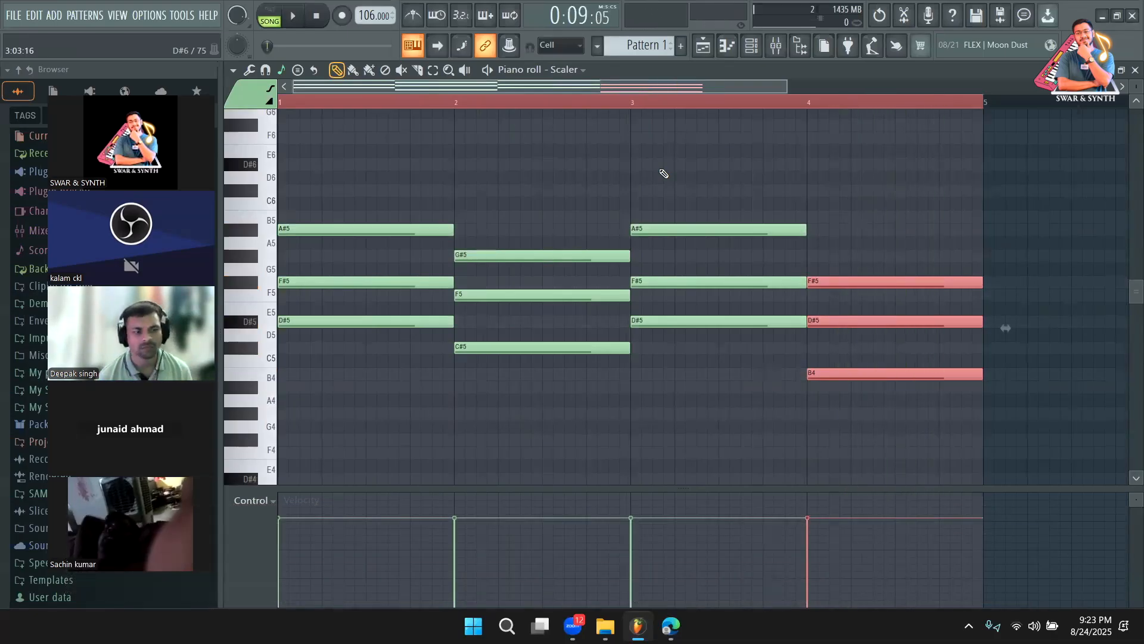
Move the bar 4 chord up to F#5, A#5 and C#6 and play the progression from bar 2 with the vocals
{"action": "left_click_drag", "start_coordinate": [835, 374], "coordinate": [838, 275]}
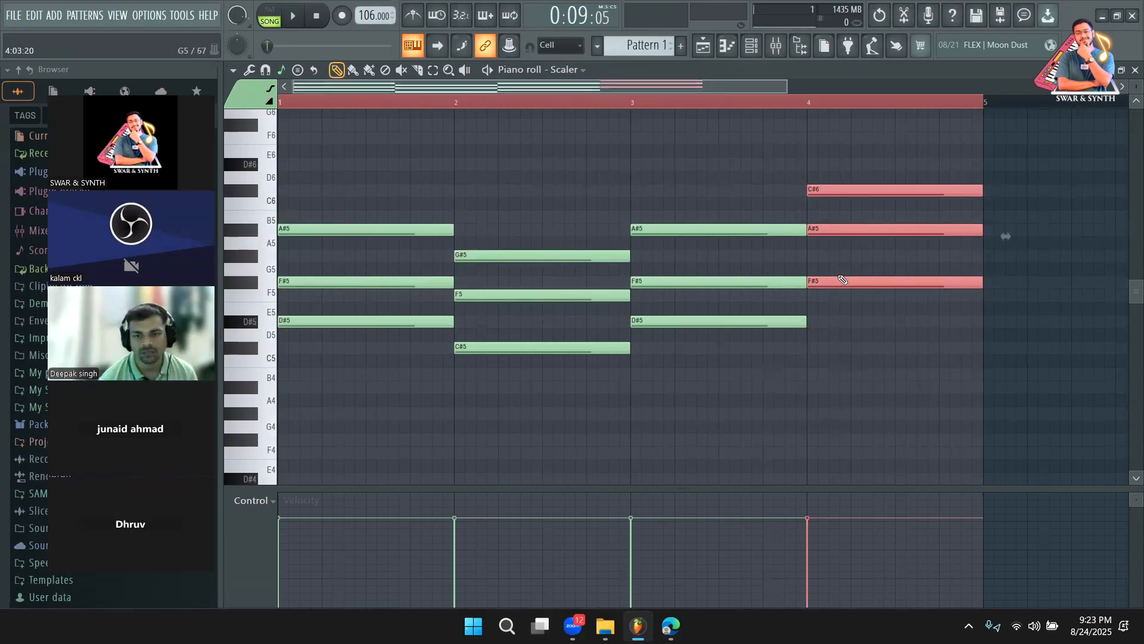
{"action": "left_click", "coordinate": [751, 45]}
{"action": "left_click", "coordinate": [386, 196]}
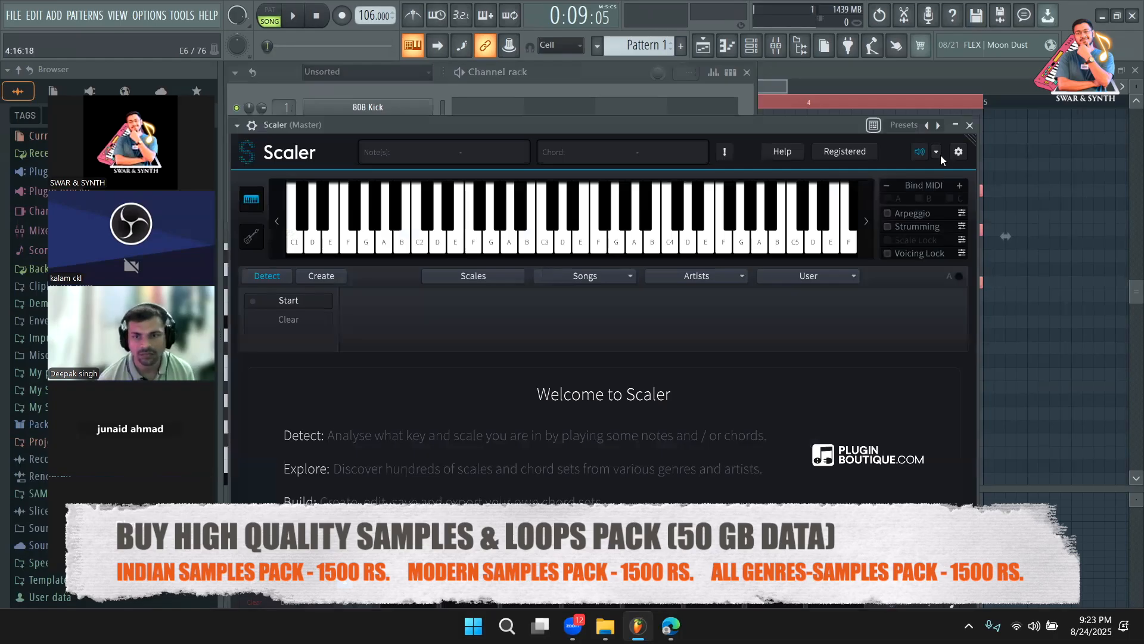
{"action": "left_click", "coordinate": [940, 153]}
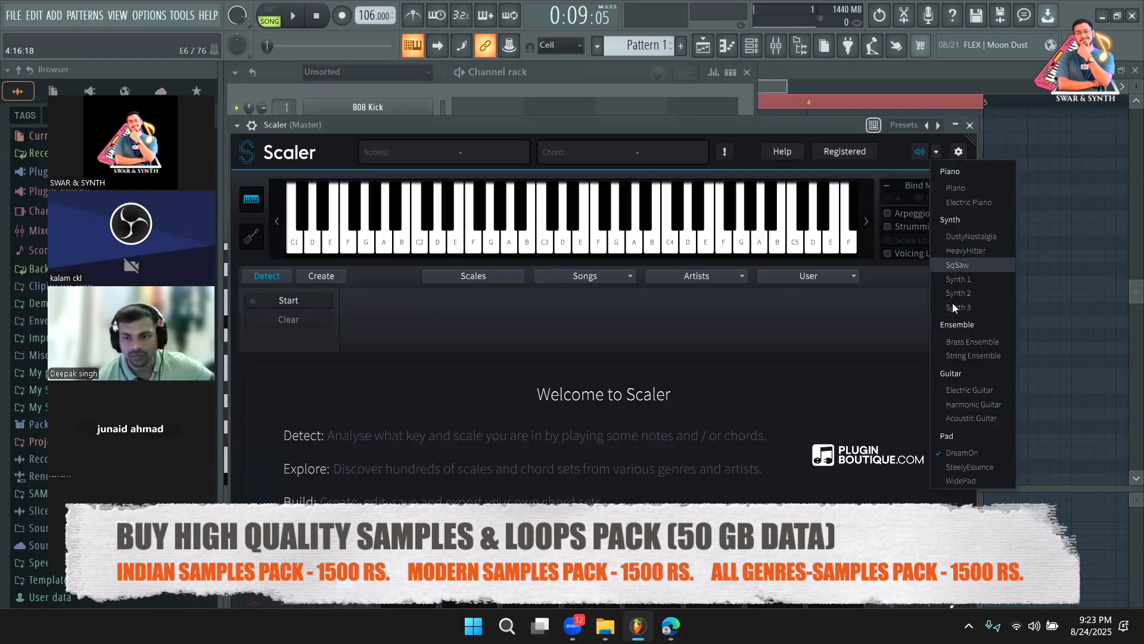
{"action": "left_click", "coordinate": [827, 82]}
{"action": "left_click_drag", "start_coordinate": [602, 103], "coordinate": [458, 101]}
{"action": "key", "text": "space"}
{"action": "left_click", "coordinate": [979, 451]}
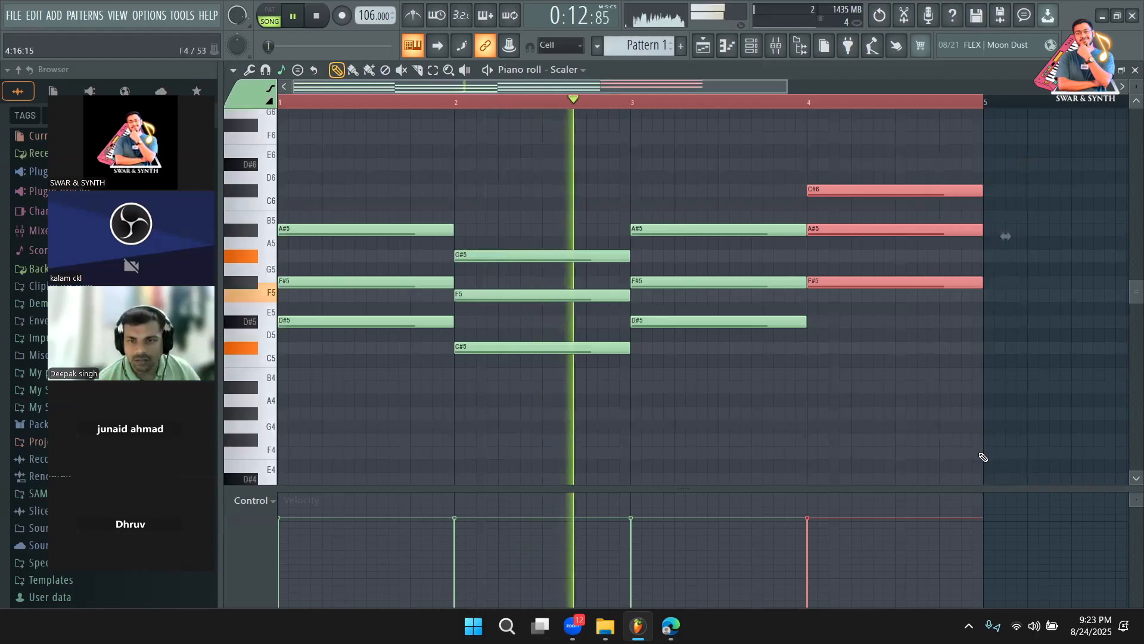
{"action": "left_click", "coordinate": [1025, 342], "text": "ctrl"}
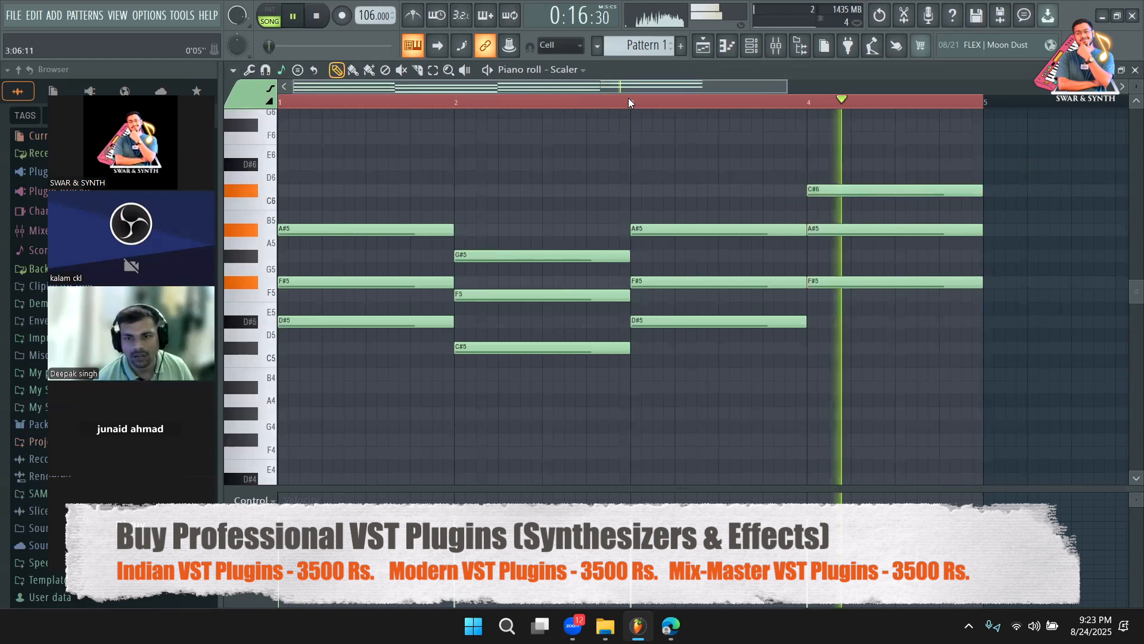
{"action": "key", "text": "space"}
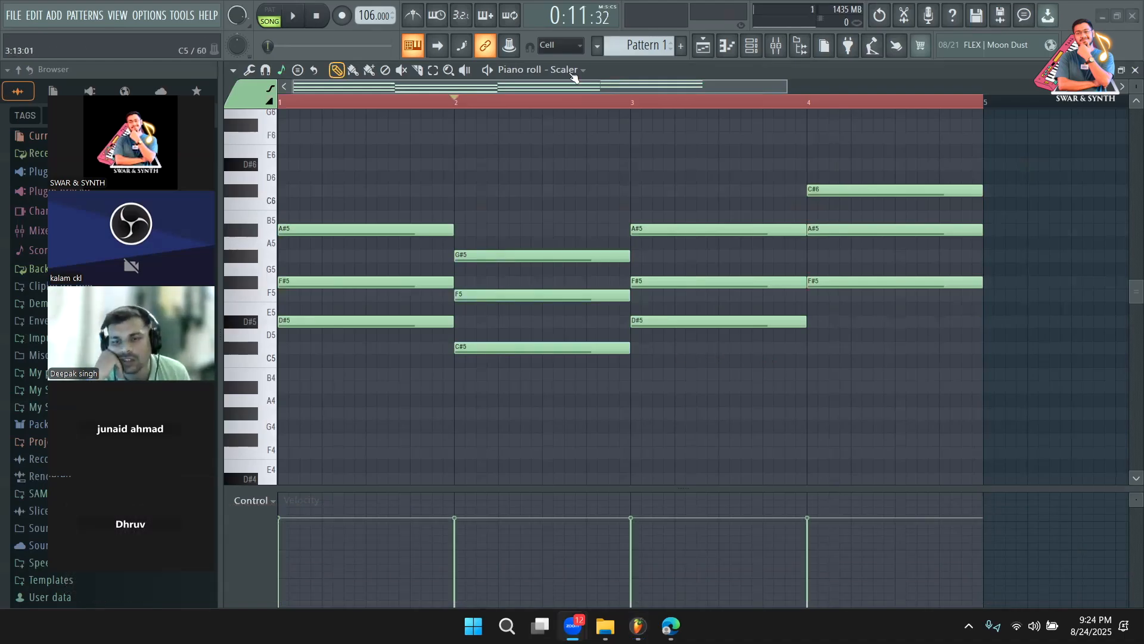
Try removing the F#5, A#5 and C#6 notes of the bar 4 chord
{"action": "left_click", "coordinate": [750, 89]}
{"action": "scroll", "coordinate": [859, 247], "scroll_direction": "up", "scroll_amount": 3}
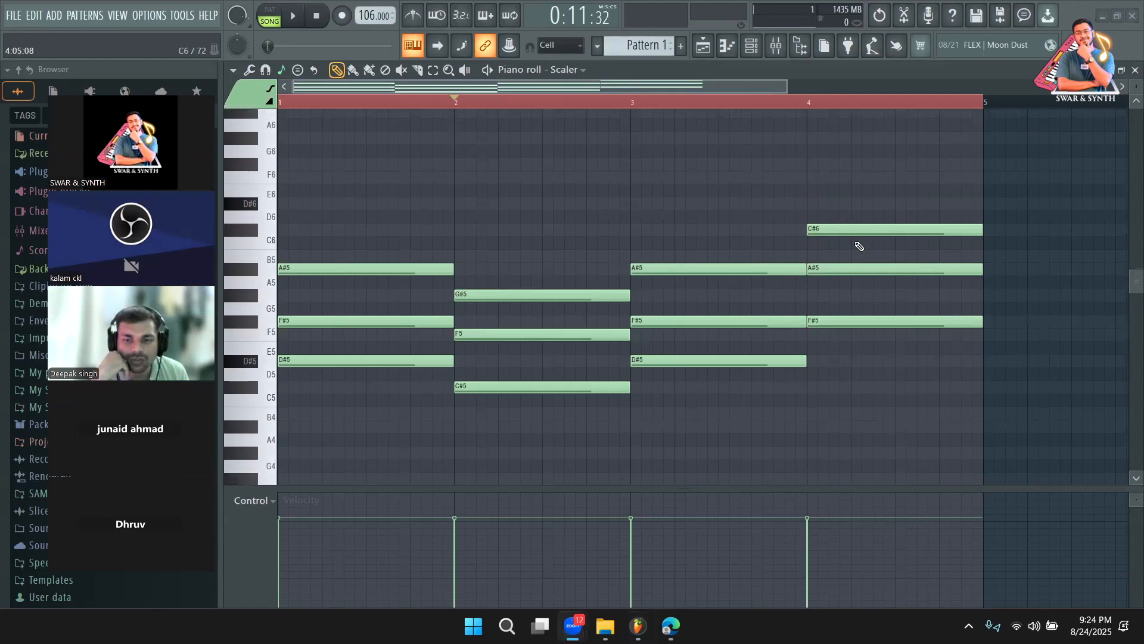
{"action": "left_click", "coordinate": [888, 380]}
{"action": "mouse_move", "coordinate": [832, 232]}
{"action": "left_mouse_down"}
{"action": "mouse_move", "coordinate": [832, 368]}
{"action": "mouse_move", "coordinate": [832, 227]}
{"action": "left_mouse_up"}
{"action": "left_click", "coordinate": [839, 229]}
{"action": "key", "text": "Delete"}
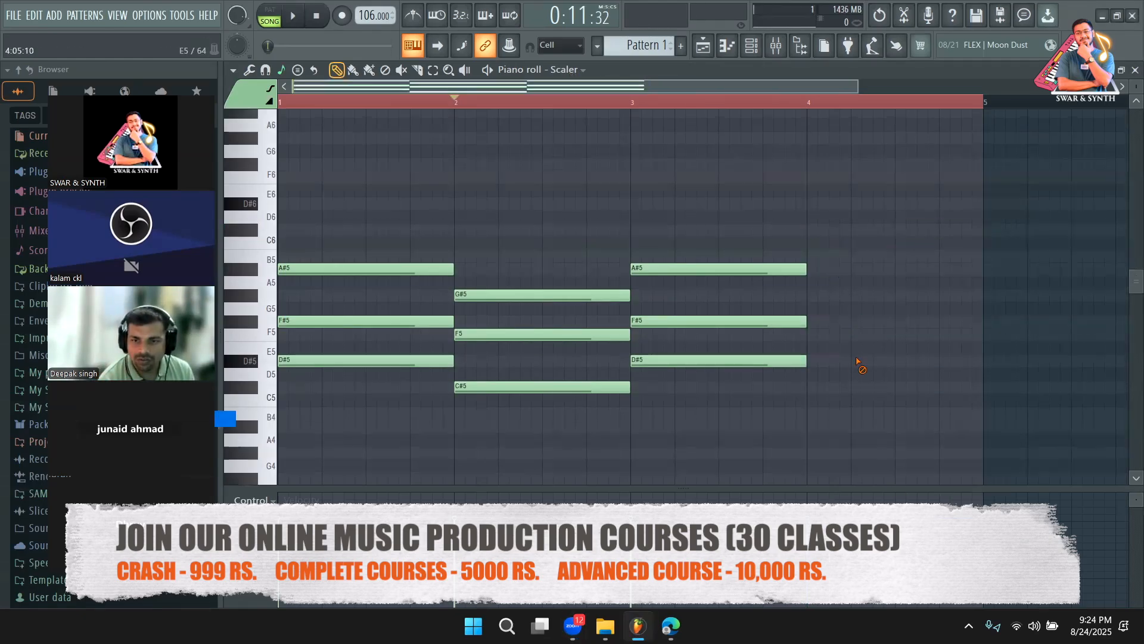
{"action": "key", "text": "ctrl+z"}
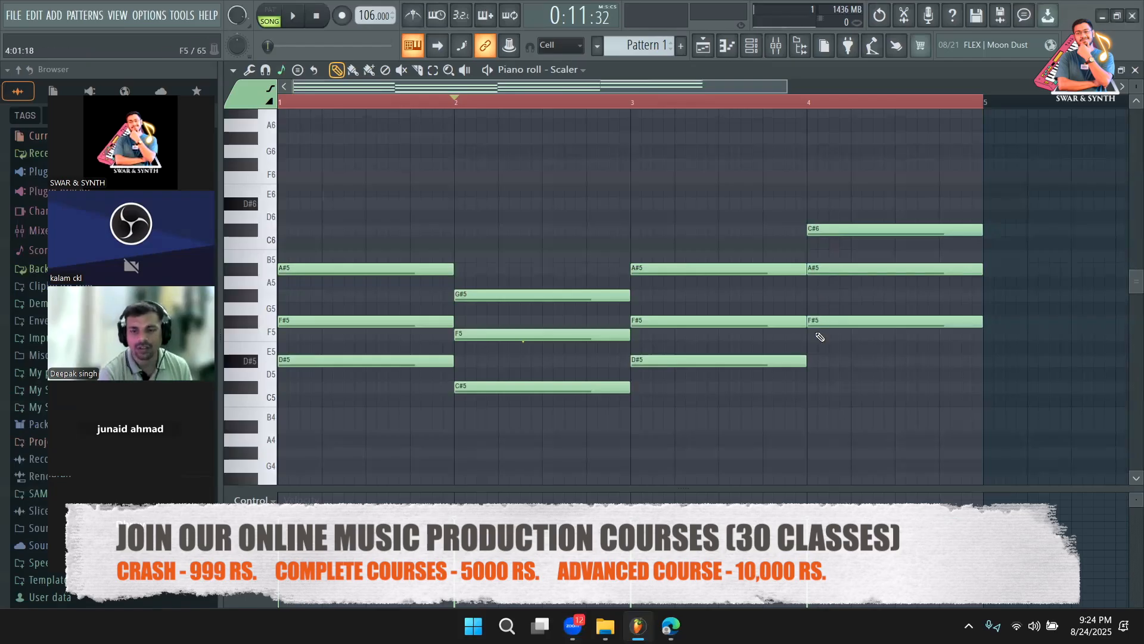
Revoice the bar 4 chord as C#5, F#5 and A#5 and play it with the vocals
{"action": "key", "text": "ctrl+z"}
{"action": "left_click", "coordinate": [817, 321]}
{"action": "left_click", "coordinate": [817, 269]}
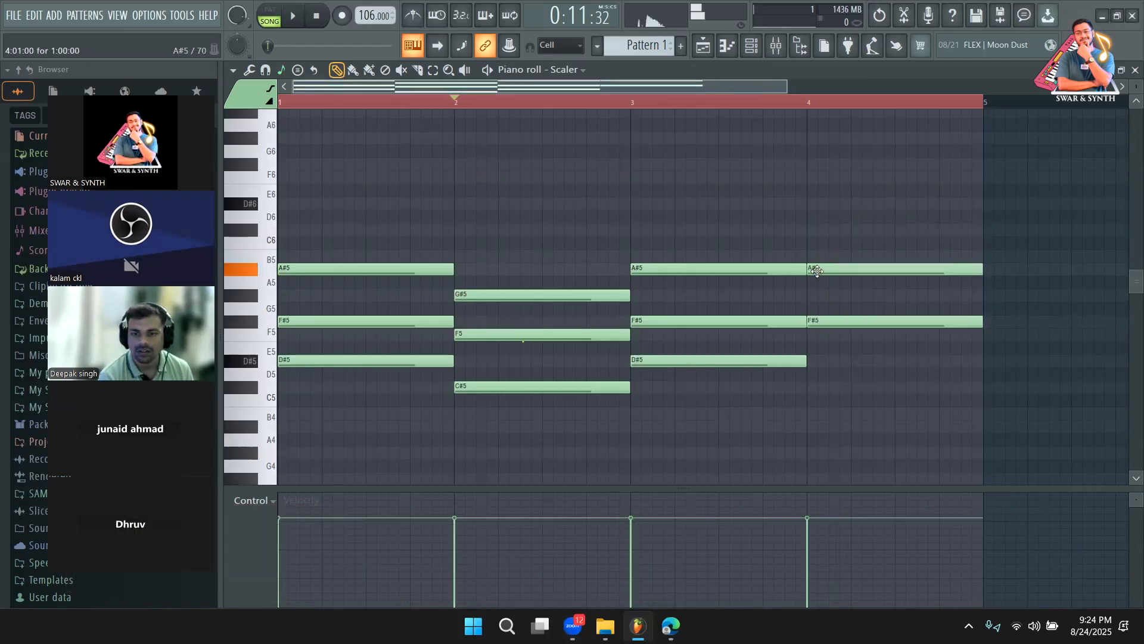
{"action": "left_click", "coordinate": [810, 388]}
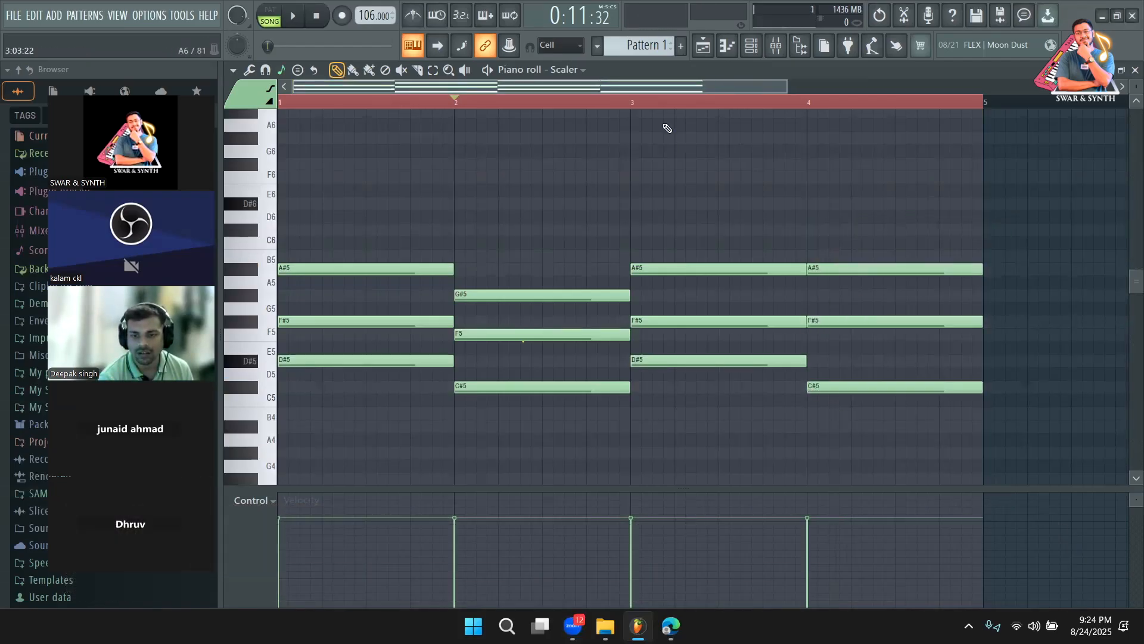
{"action": "key", "text": "space"}
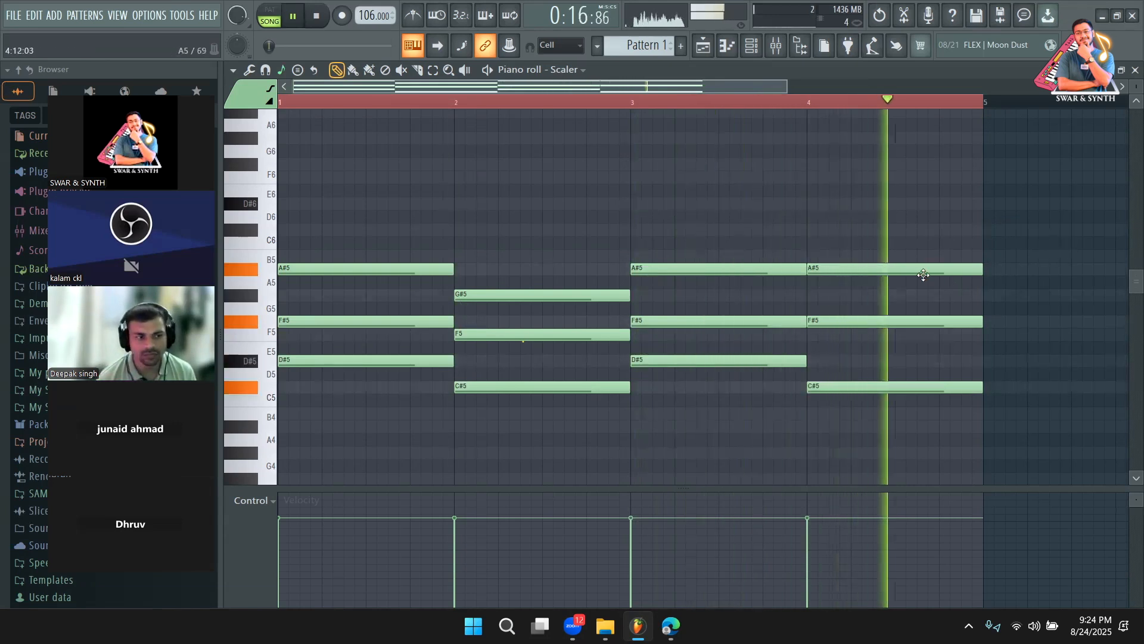
{"action": "key", "text": "space"}
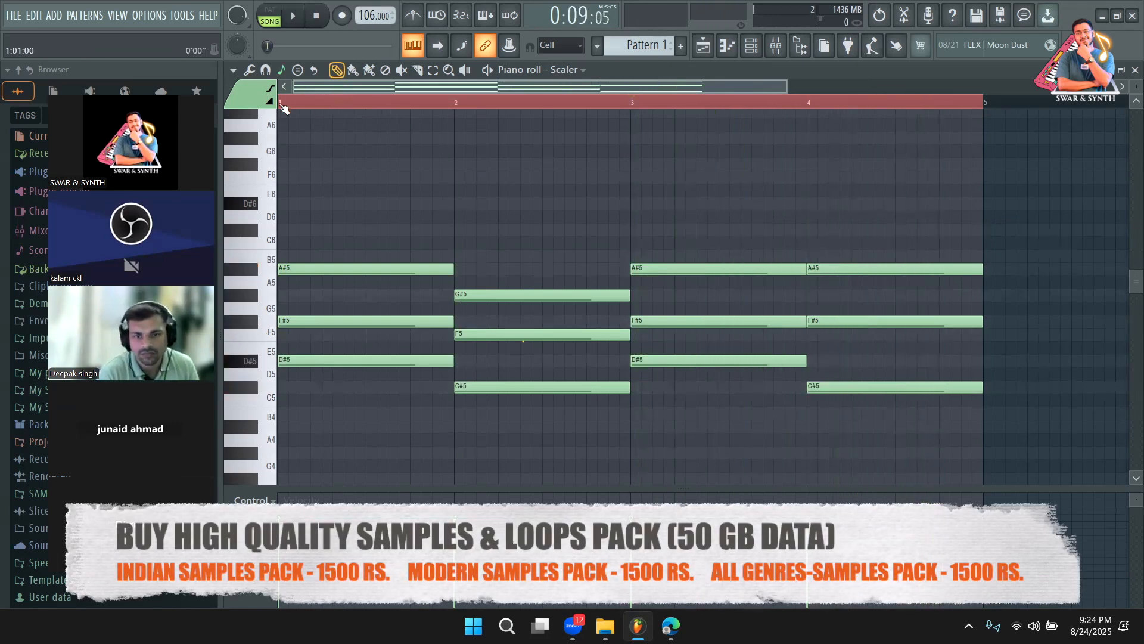
{"action": "scroll", "coordinate": [292, 116], "scroll_direction": "up", "scroll_amount": 1}
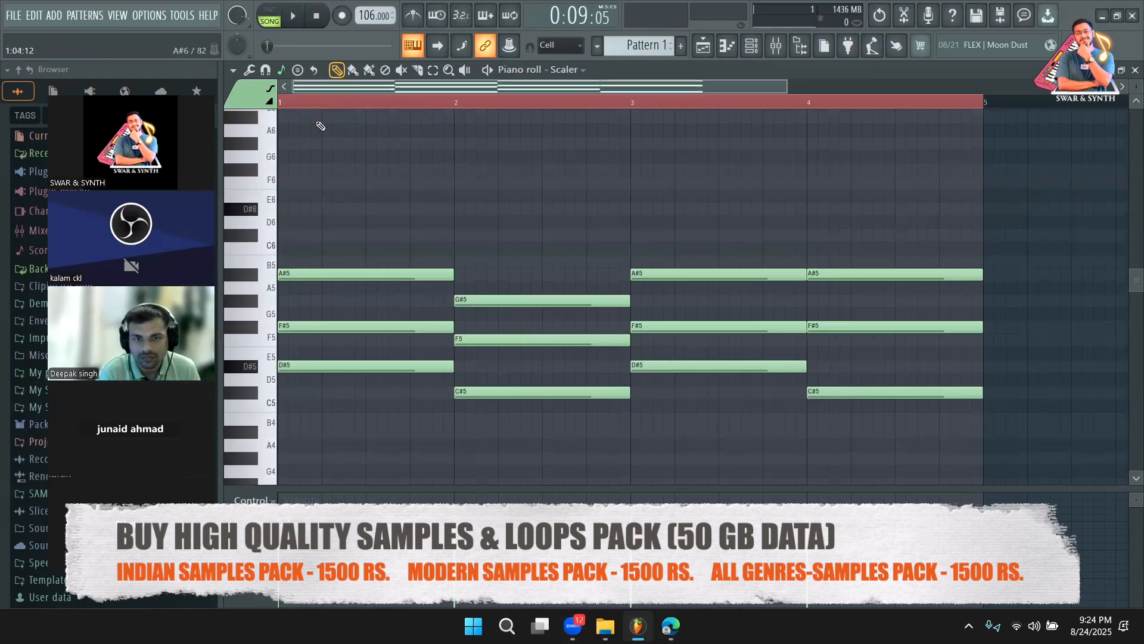
{"action": "left_click", "coordinate": [268, 100]}
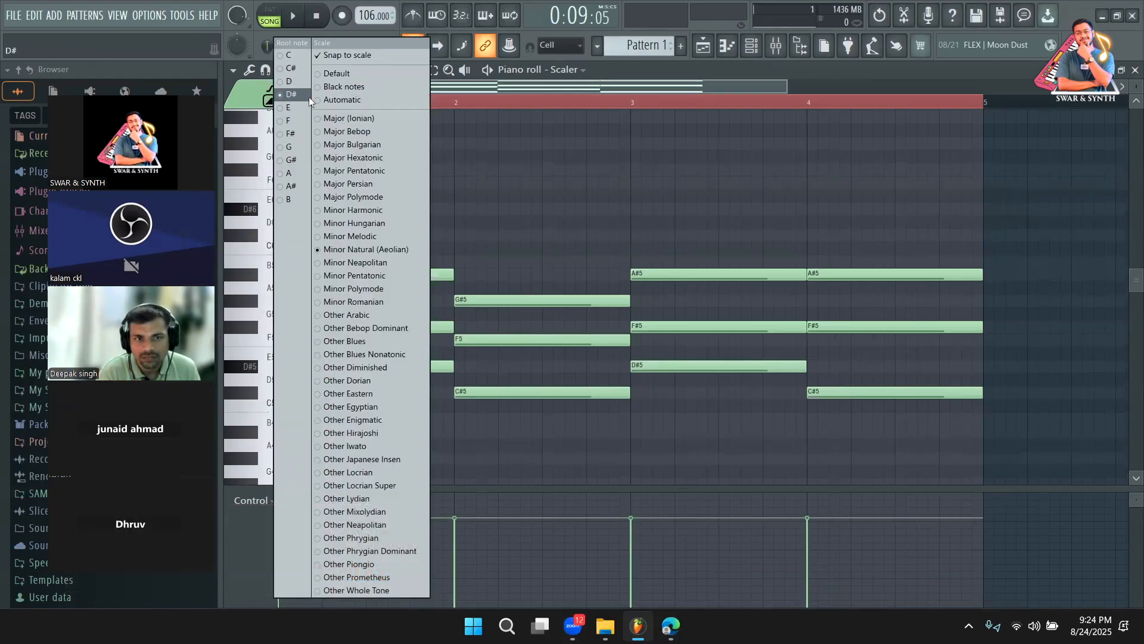
{"action": "left_click", "coordinate": [500, 91]}
{"action": "left_click", "coordinate": [297, 71]}
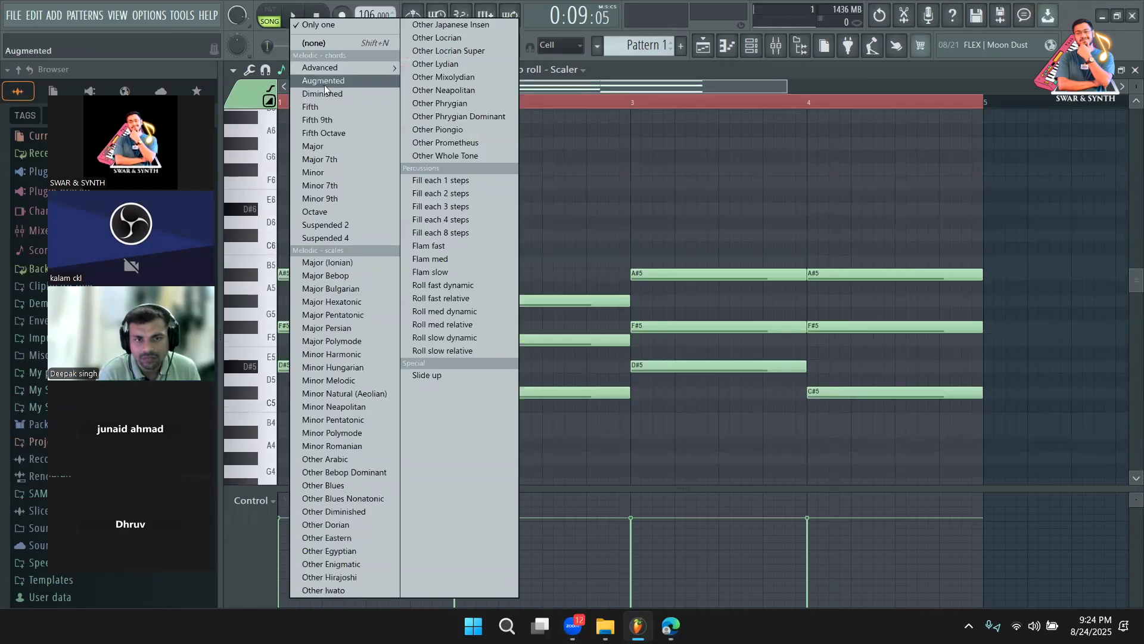
{"action": "mouse_move", "coordinate": [342, 72]}
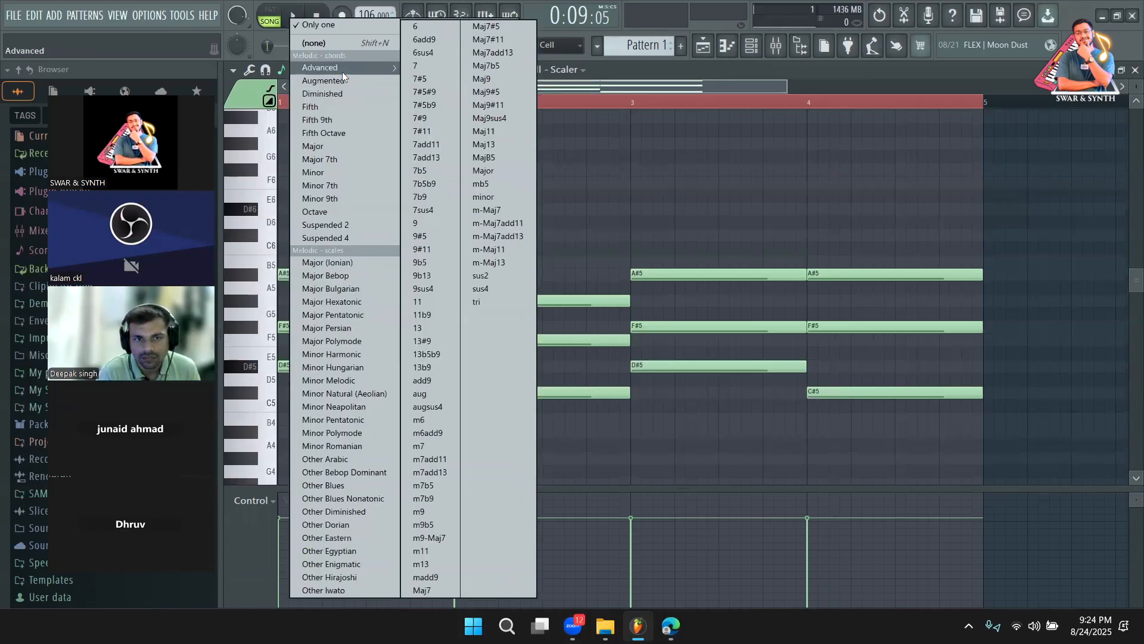
{"action": "left_click", "coordinate": [684, 88]}
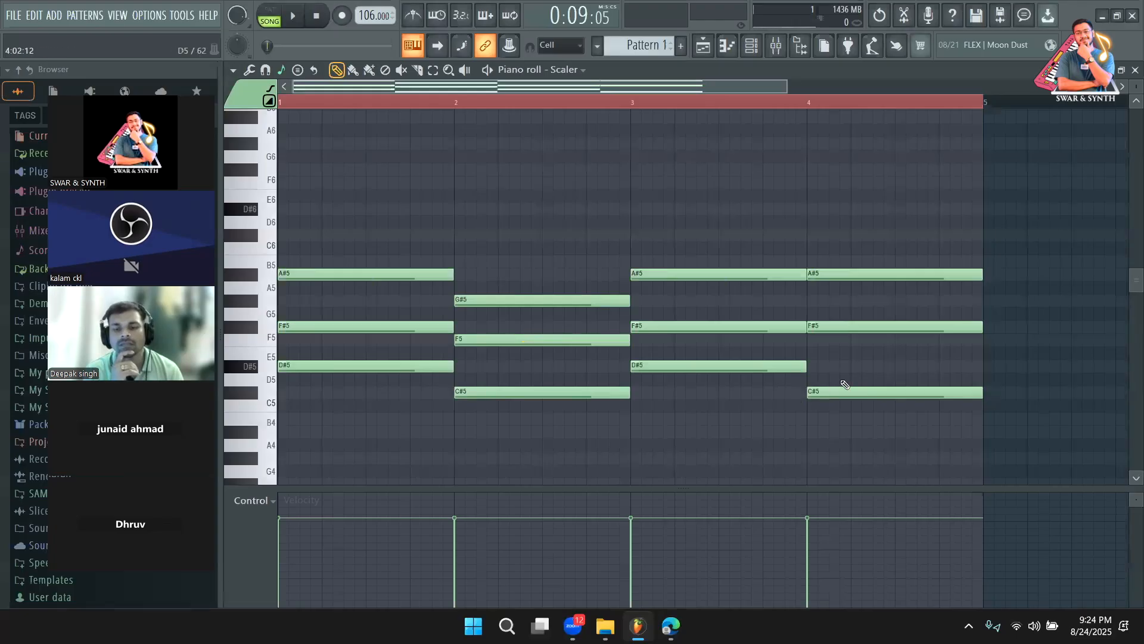
Delete the C#5 from the bar 4 chord, and undo the recent edits back to its F#5, A#5 and C#6 voicing
{"action": "right_click", "coordinate": [856, 391]}
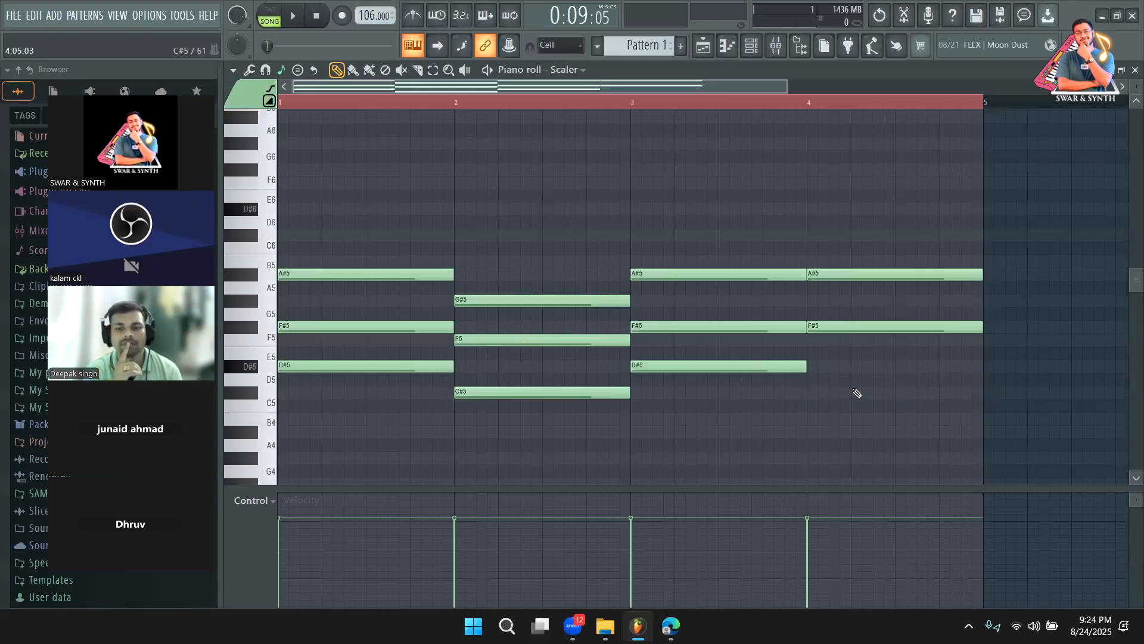
{"action": "key", "text": "ctrl+z"}
{"action": "key", "text": "ctrl+z"}
{"action": "key", "text": "ctrl+z"}
{"action": "key", "text": "ctrl+z"}
{"action": "key", "text": "ctrl+z"}
{"action": "key", "text": "ctrl+z"}
{"action": "key", "text": "ctrl+z"}
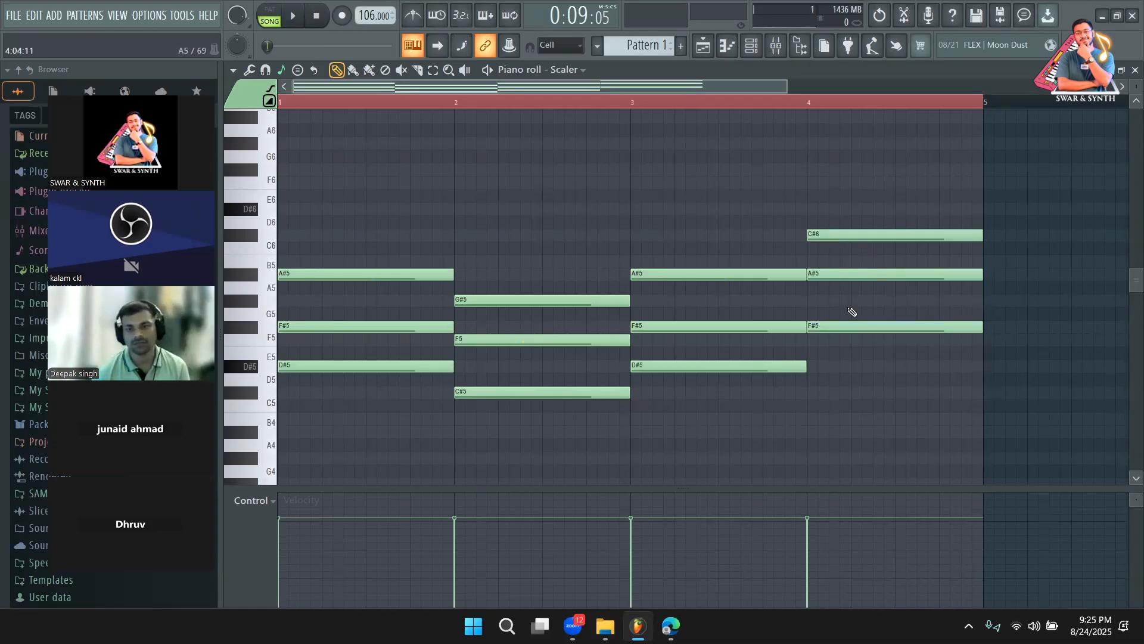
Rebuild the bar 4 chord as C#5, F#5 and A#5 and play the progression with the vocals
{"action": "right_click", "coordinate": [826, 325]}
{"action": "mouse_move", "coordinate": [826, 326]}
{"action": "left_mouse_down"}
{"action": "mouse_move", "coordinate": [804, 327]}
{"action": "mouse_move", "coordinate": [816, 326]}
{"action": "left_mouse_up"}
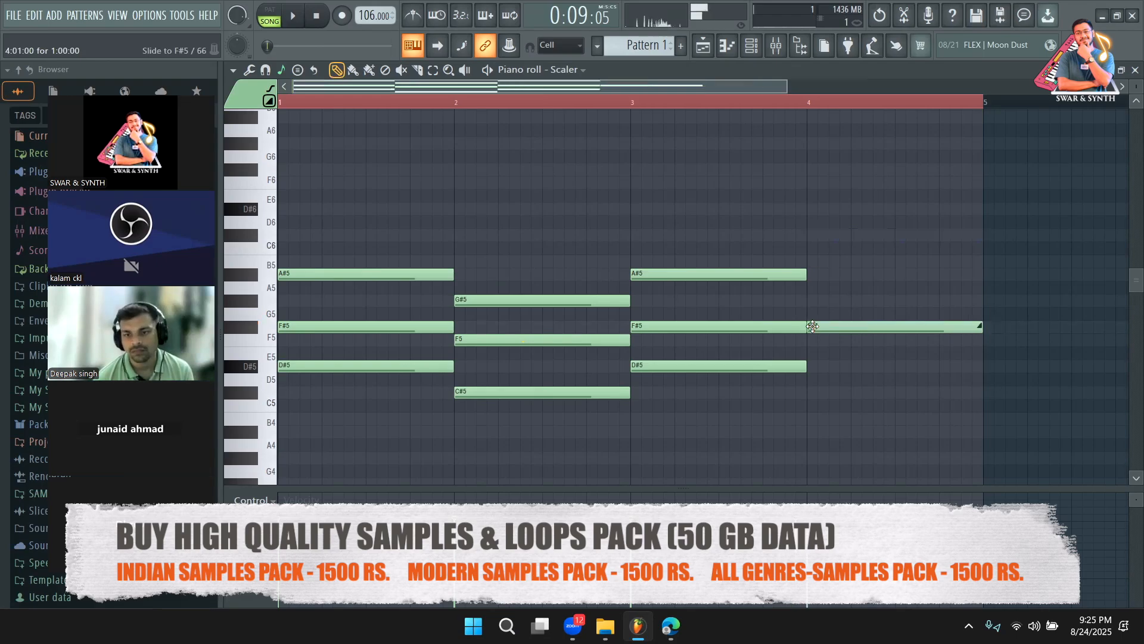
{"action": "left_click", "coordinate": [815, 274]}
{"action": "left_click", "coordinate": [816, 393]}
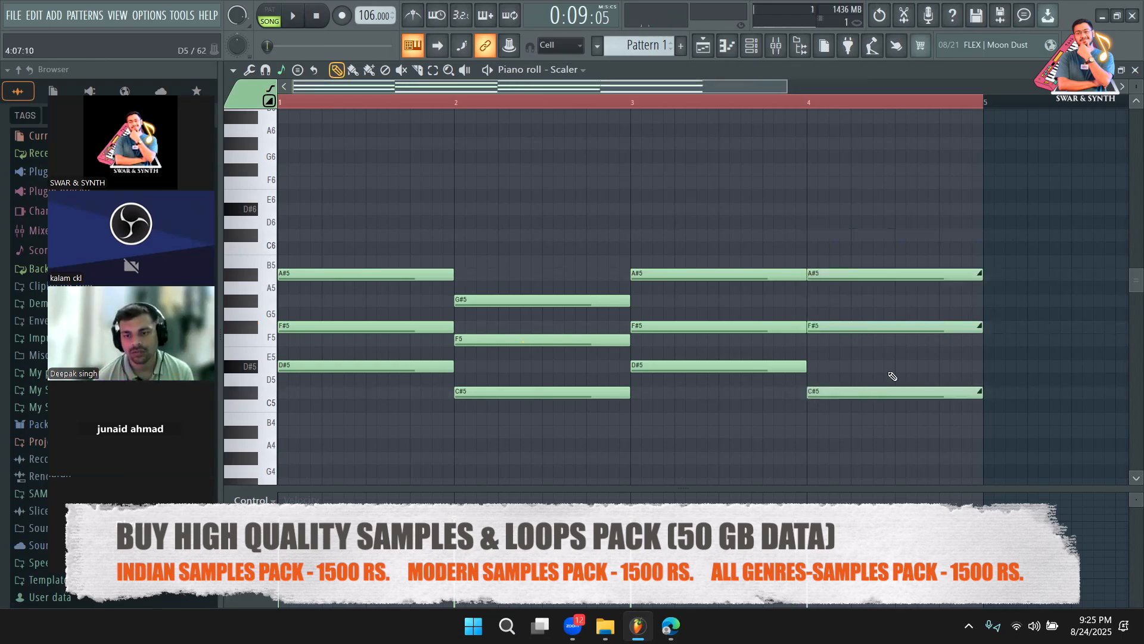
{"action": "key", "text": "space"}
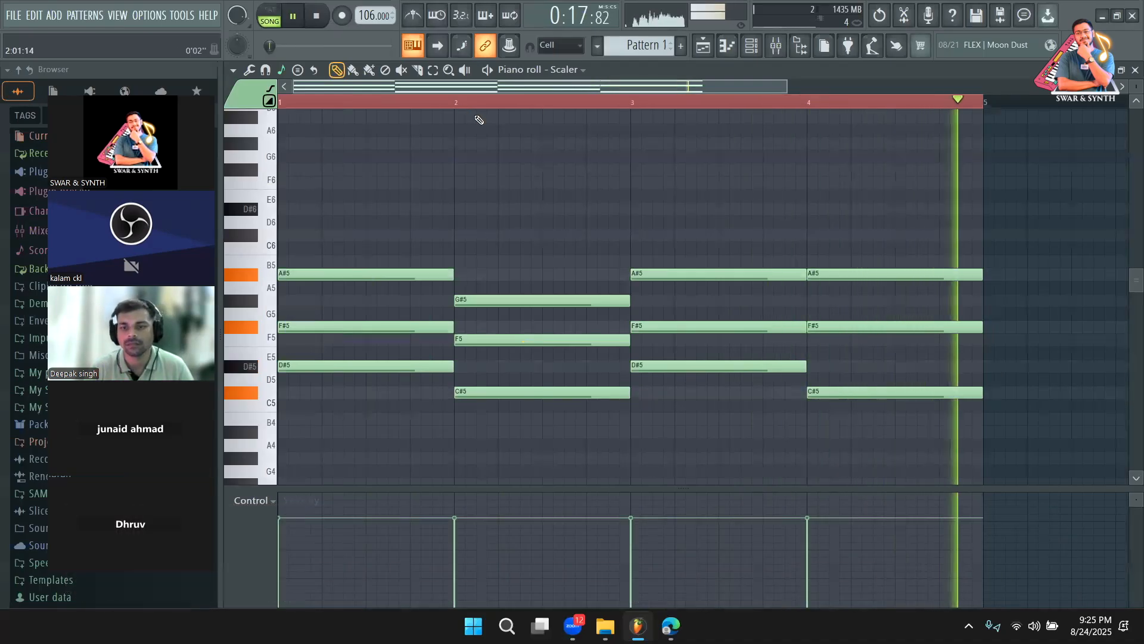
{"action": "key", "text": "space"}
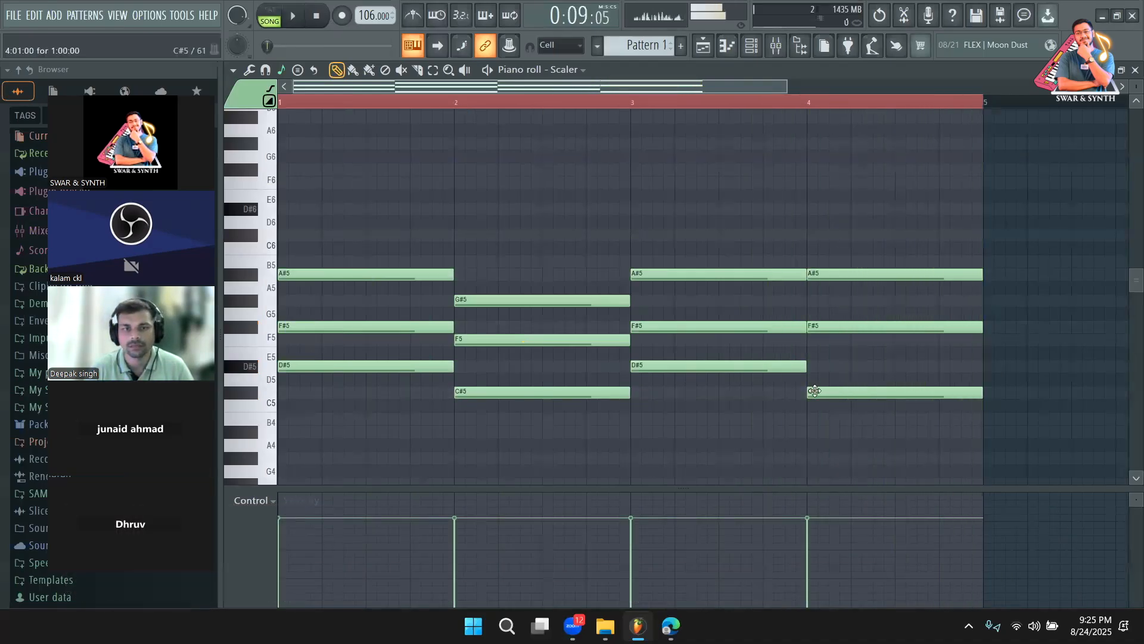
Move the C#5 of the bar 4 chord up to C#6 and play the ending from bar 3
{"action": "left_click_drag", "start_coordinate": [830, 390], "coordinate": [843, 221]}
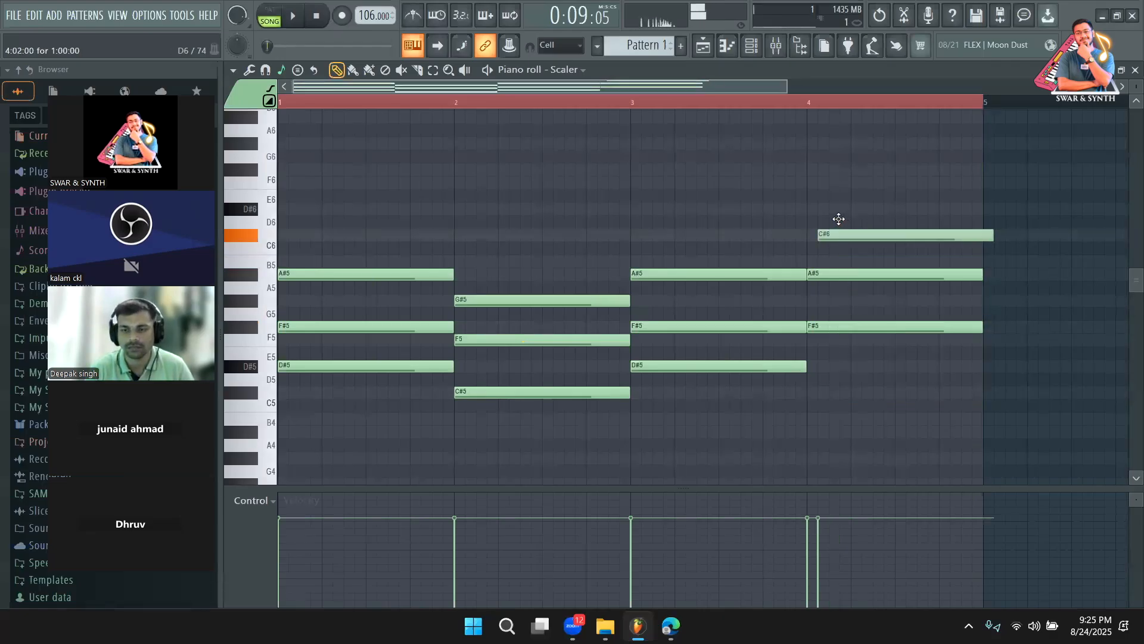
{"action": "left_click", "coordinate": [636, 101]}
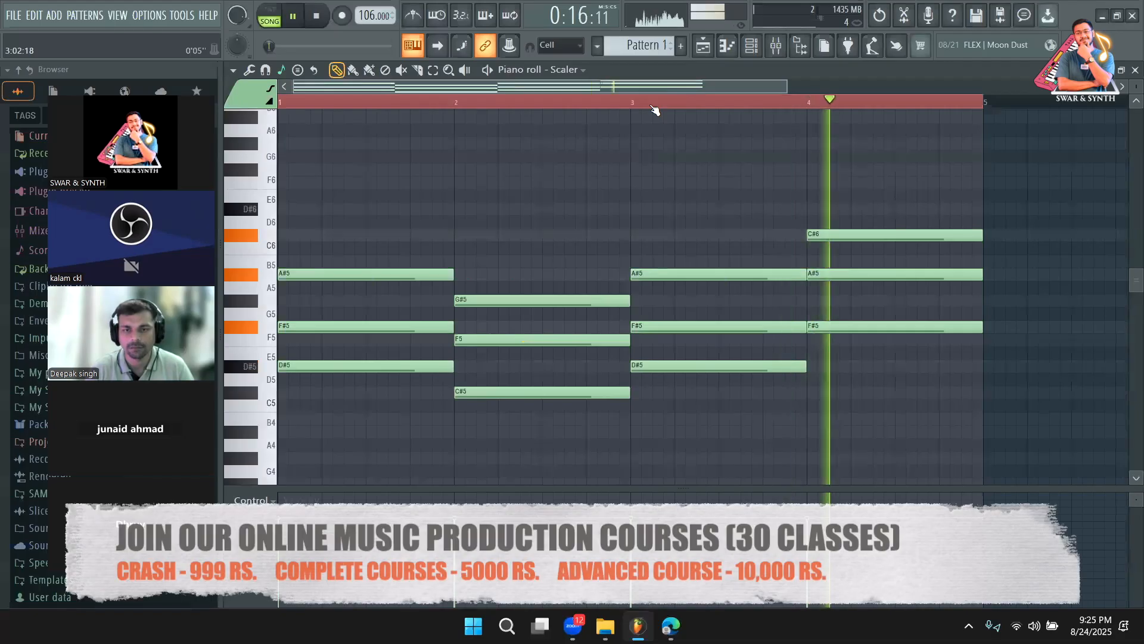
{"action": "key", "text": "space"}
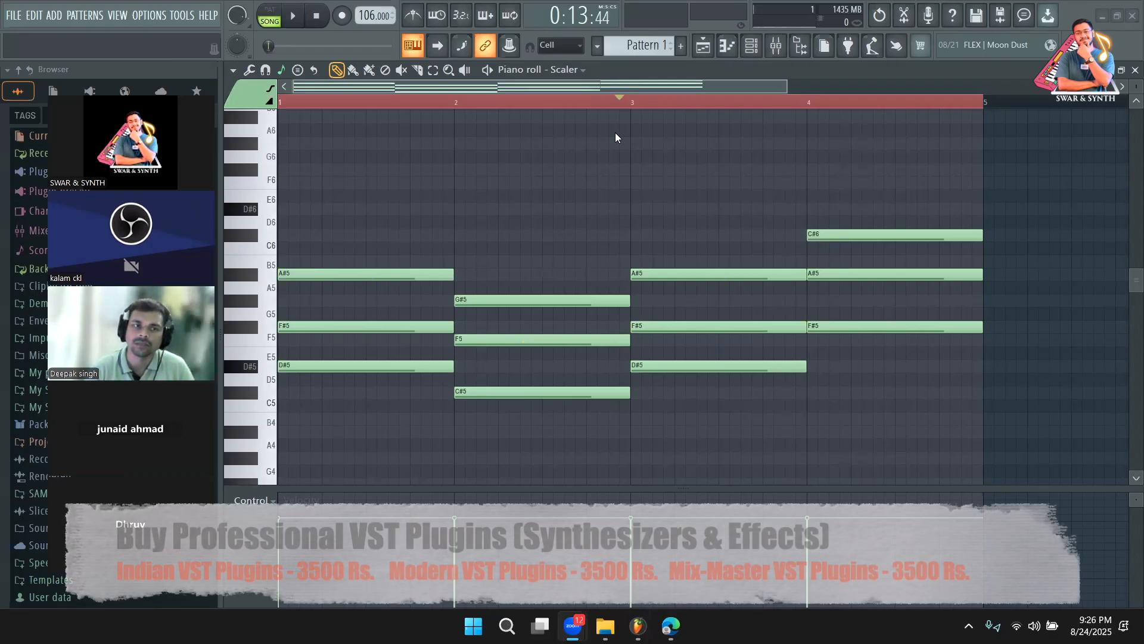
Try adding the upper notes D#6, C#6, D#6 and F#6 to the chords in bars 1 to 4 and play them from bar 1
{"action": "mouse_move", "coordinate": [357, 193]}
{"action": "left_mouse_down"}
{"action": "mouse_move", "coordinate": [357, 181]}
{"action": "mouse_move", "coordinate": [318, 213]}
{"action": "left_mouse_up"}
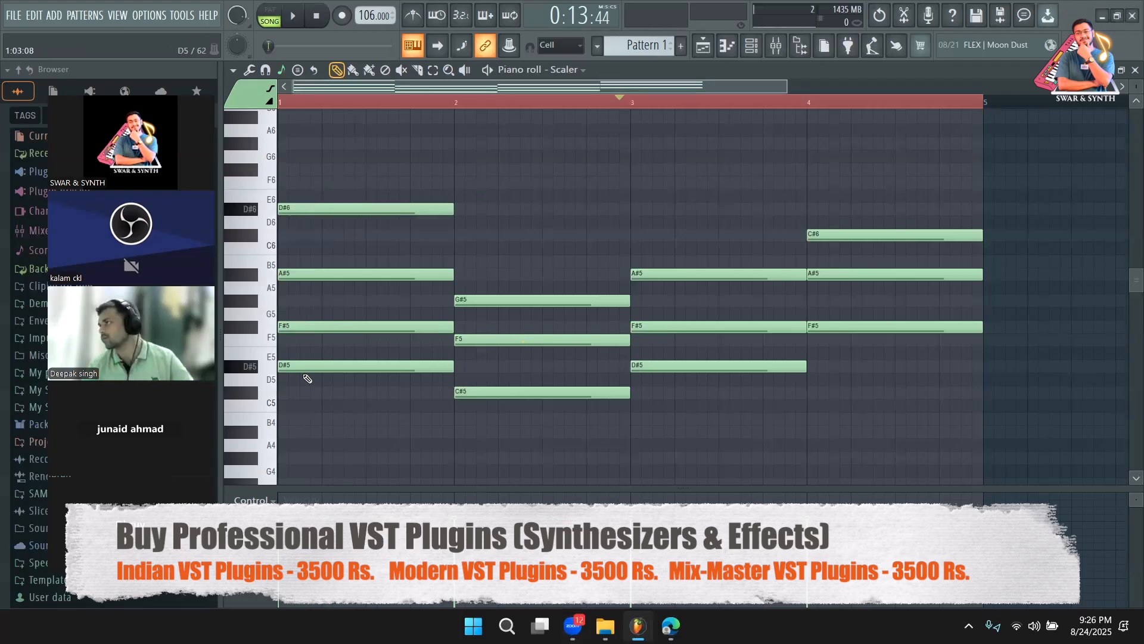
{"action": "left_click", "coordinate": [461, 240]}
{"action": "left_click", "coordinate": [636, 207]}
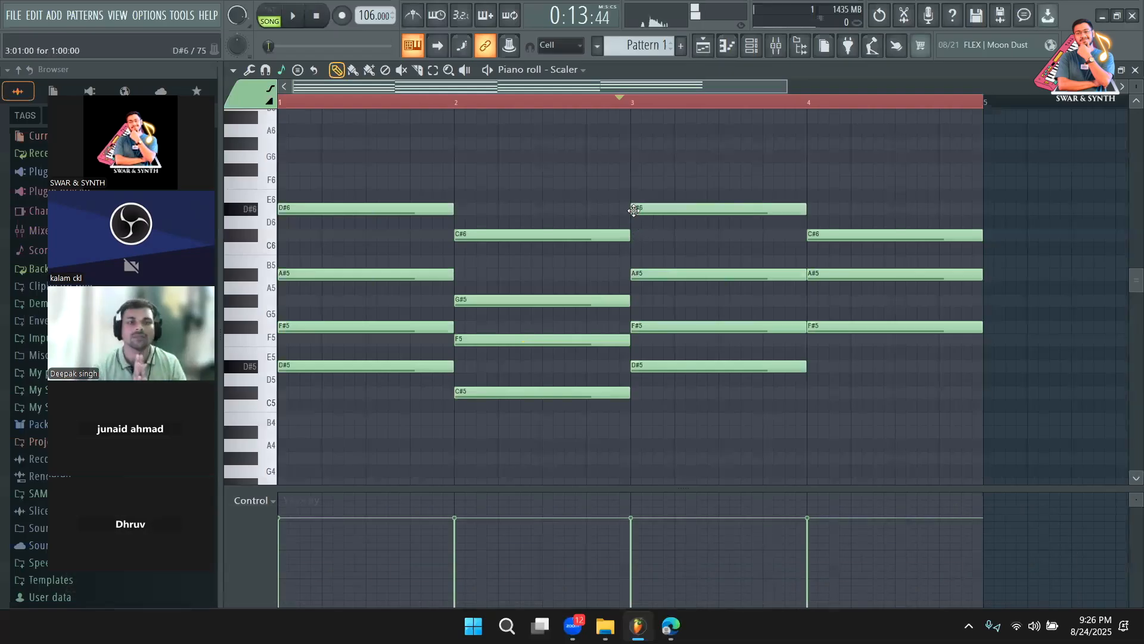
{"action": "scroll", "coordinate": [865, 336], "scroll_direction": "up", "scroll_amount": 1}
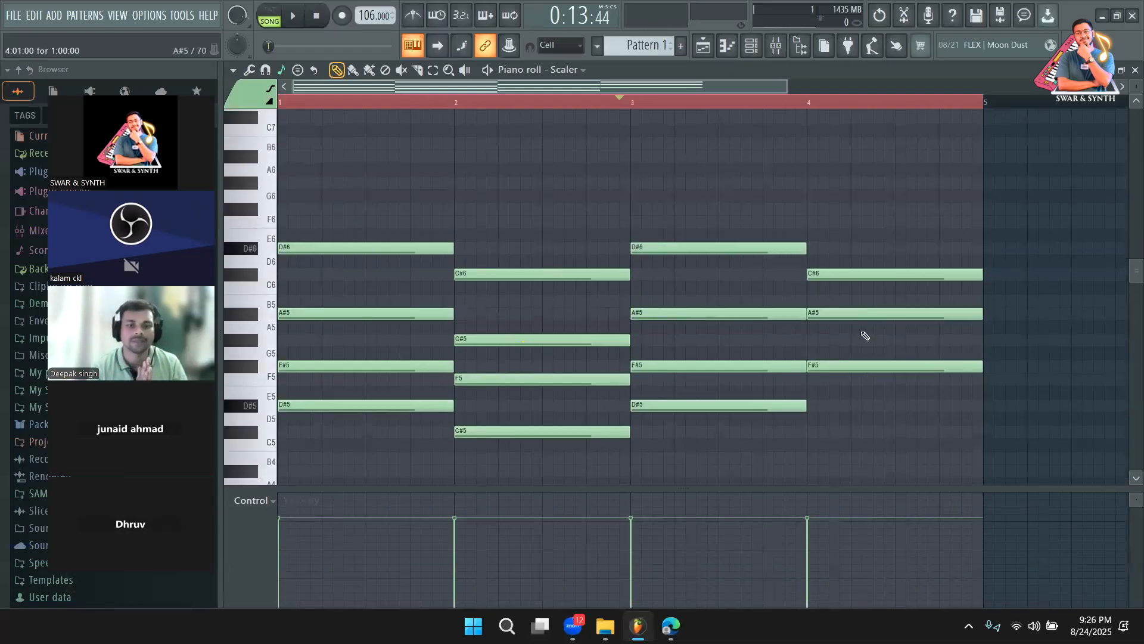
{"action": "left_click", "coordinate": [838, 213]}
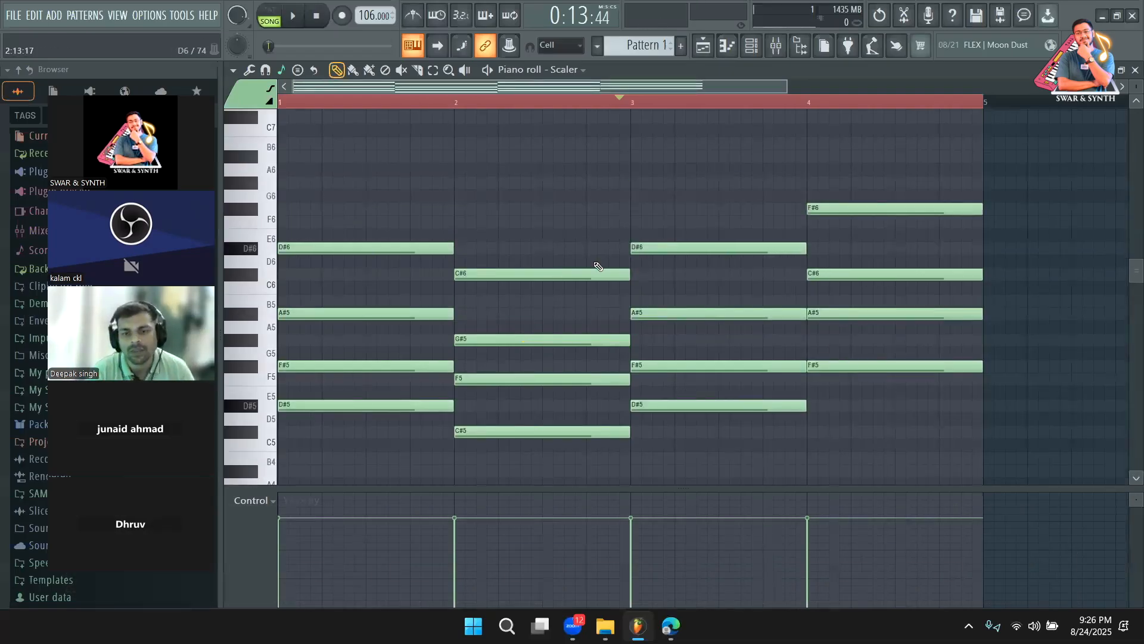
{"action": "key", "text": "space"}
{"action": "key", "text": "space"}
{"action": "left_click", "coordinate": [289, 103]}
{"action": "key", "text": "space"}
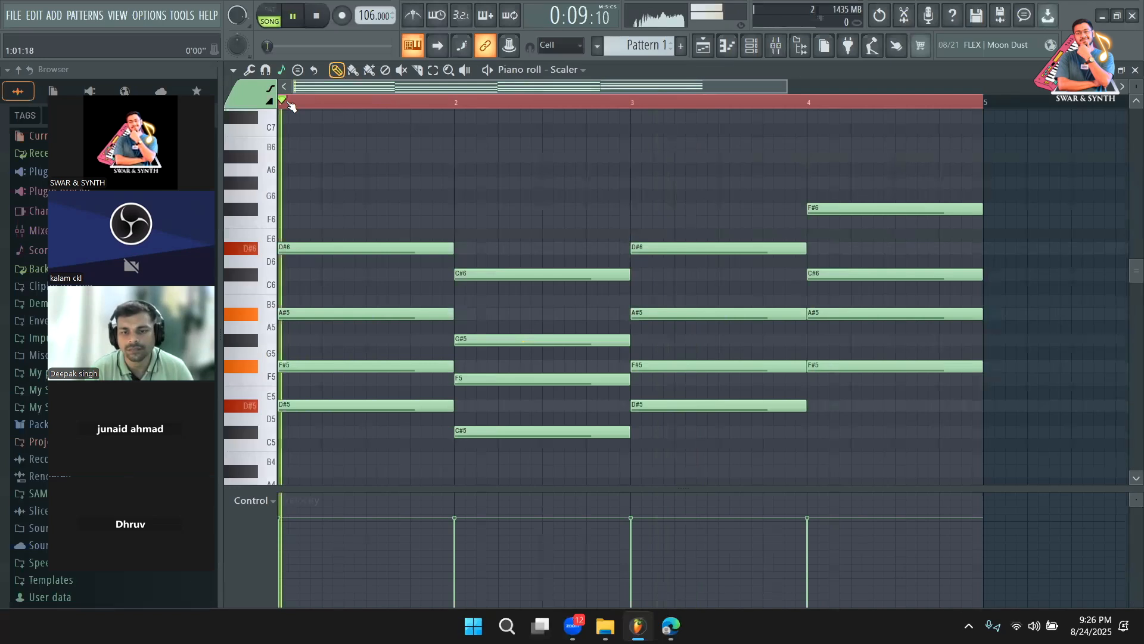
{"action": "key", "text": "space"}
Try adding the low notes F#4, F4, D#4 and F#4 under the chords in bars 1 to 4
{"action": "scroll", "coordinate": [333, 321], "scroll_direction": "down", "scroll_amount": 1}
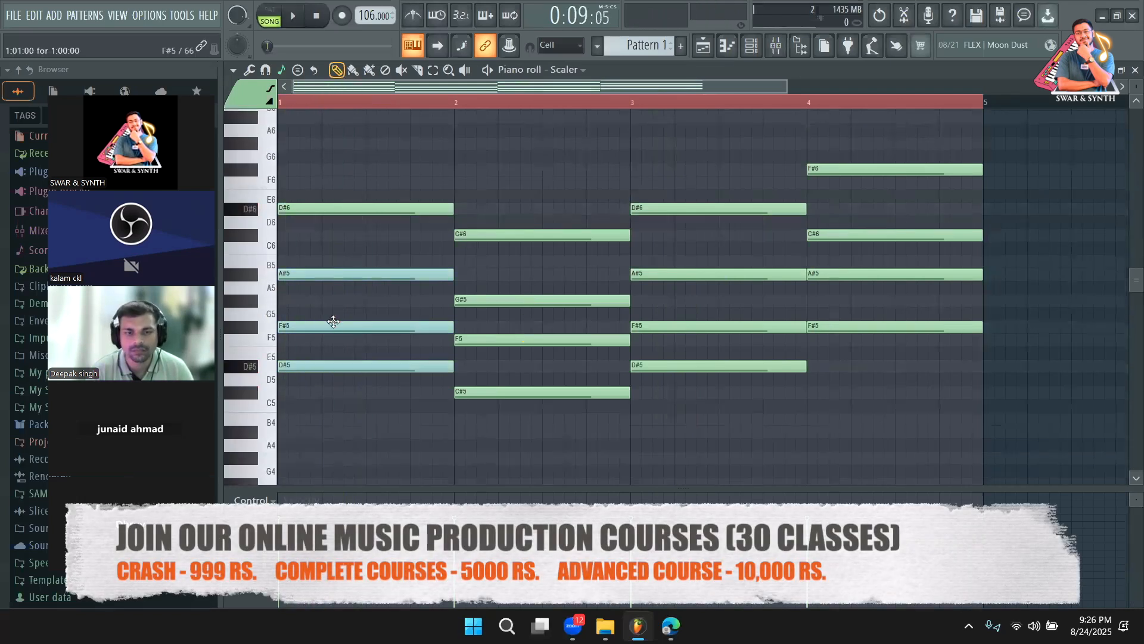
{"action": "scroll", "coordinate": [334, 322], "scroll_direction": "down", "scroll_amount": 3}
{"action": "left_click", "coordinate": [304, 341]}
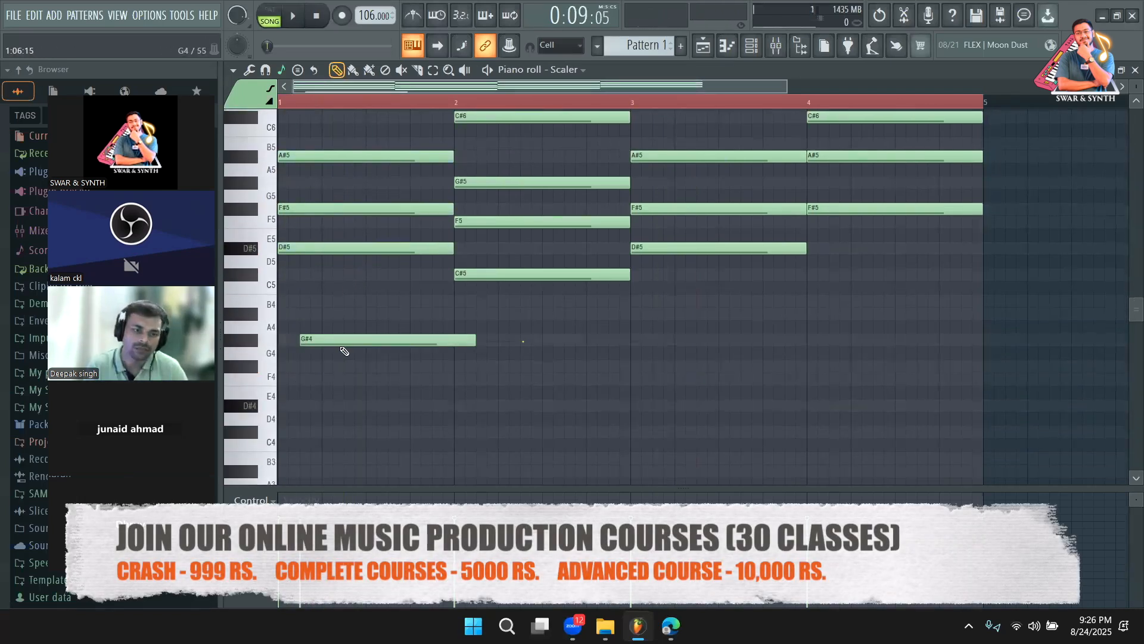
{"action": "left_click_drag", "start_coordinate": [325, 337], "coordinate": [313, 365]}
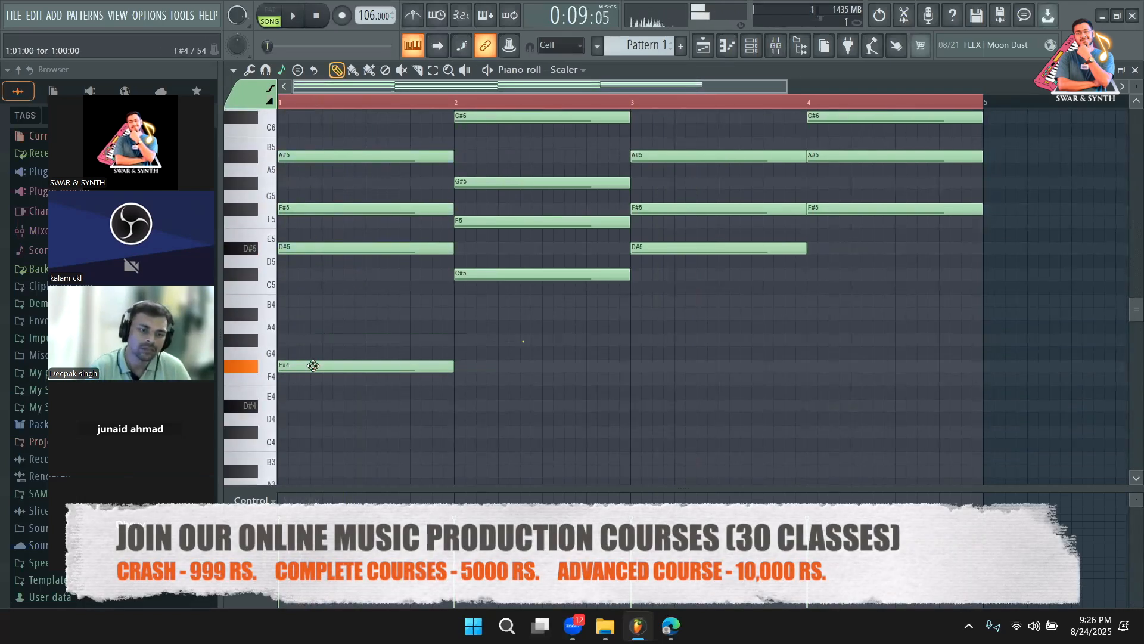
{"action": "left_click", "coordinate": [469, 343]}
{"action": "left_click_drag", "start_coordinate": [518, 340], "coordinate": [521, 380]}
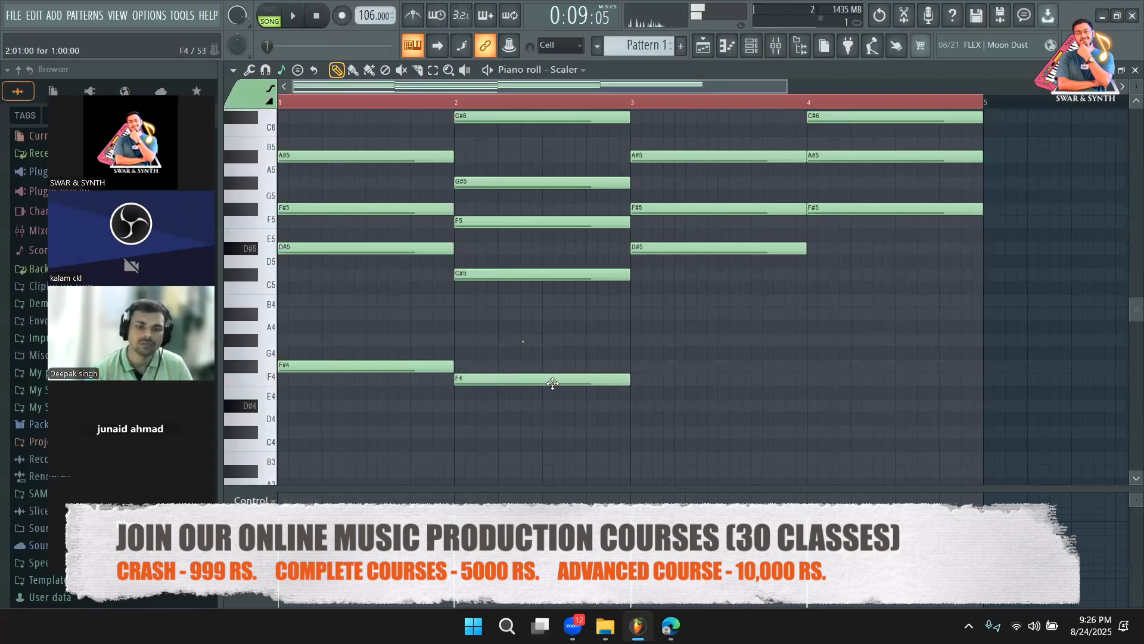
{"action": "scroll", "coordinate": [631, 381], "scroll_direction": "up", "scroll_amount": 2}
{"action": "left_click", "coordinate": [633, 381]}
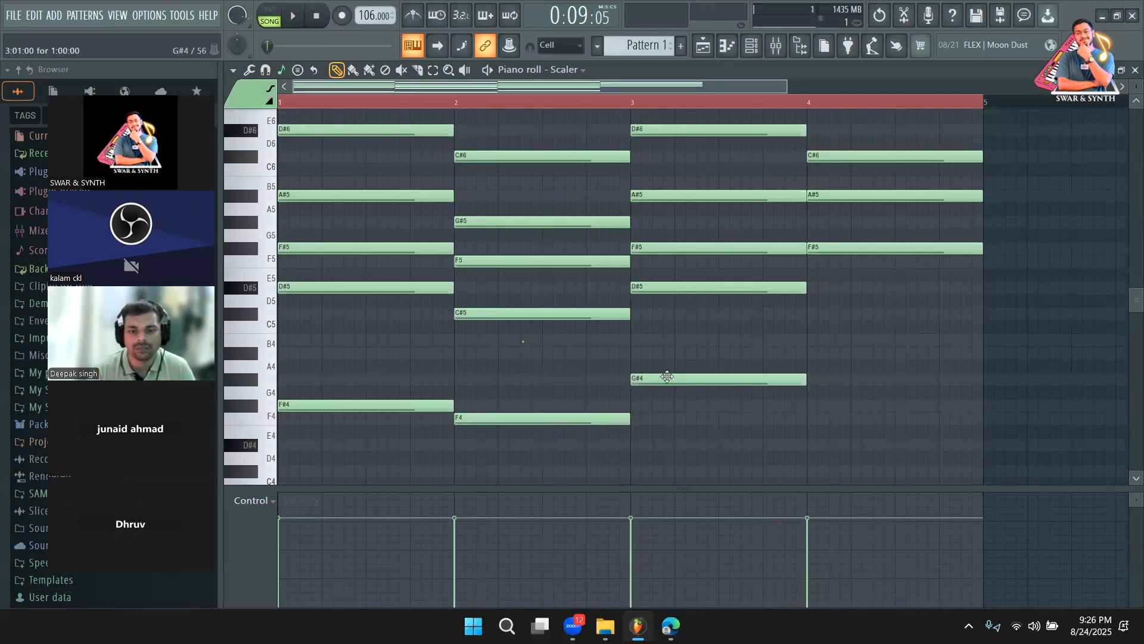
{"action": "left_click_drag", "start_coordinate": [668, 378], "coordinate": [668, 450]}
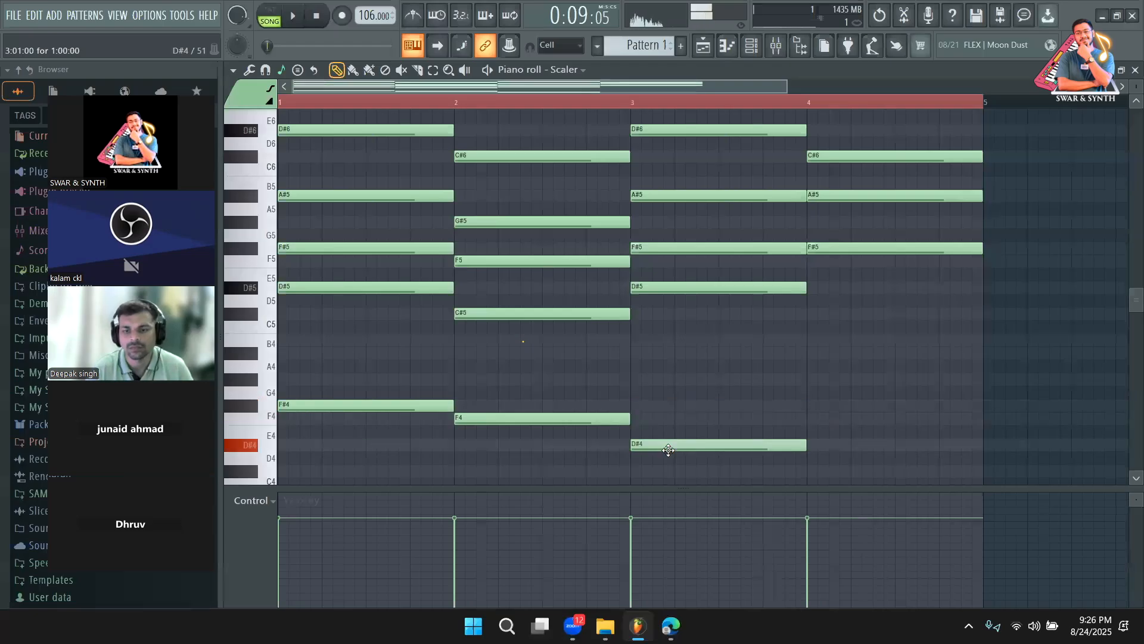
{"action": "mouse_move", "coordinate": [825, 403]}
{"action": "left_mouse_down"}
{"action": "mouse_move", "coordinate": [850, 402]}
{"action": "mouse_move", "coordinate": [830, 430]}
{"action": "mouse_move", "coordinate": [844, 414]}
{"action": "left_mouse_up"}
Play the progression from bar 1 with the added low notes and the vocals
{"action": "key", "text": "space"}
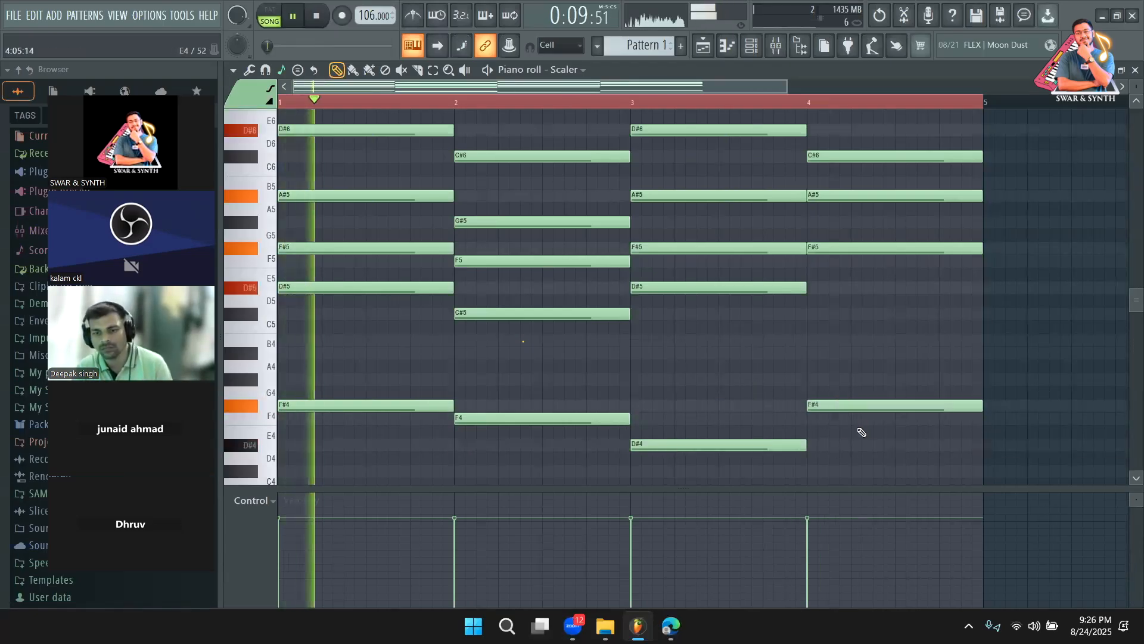
{"action": "scroll", "coordinate": [704, 388], "scroll_direction": "up", "scroll_amount": 1}
{"action": "scroll", "coordinate": [705, 388], "scroll_direction": "down", "scroll_amount": 1}
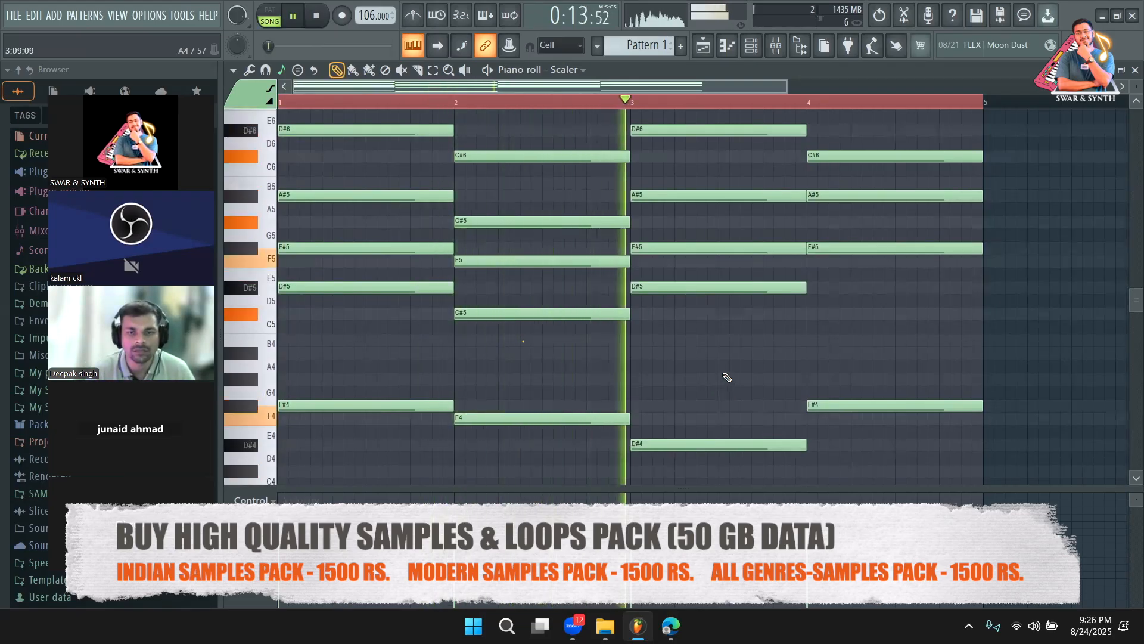
{"action": "scroll", "coordinate": [716, 381], "scroll_direction": "down", "scroll_amount": 1}
{"action": "scroll", "coordinate": [835, 361], "scroll_direction": "up", "scroll_amount": 1}
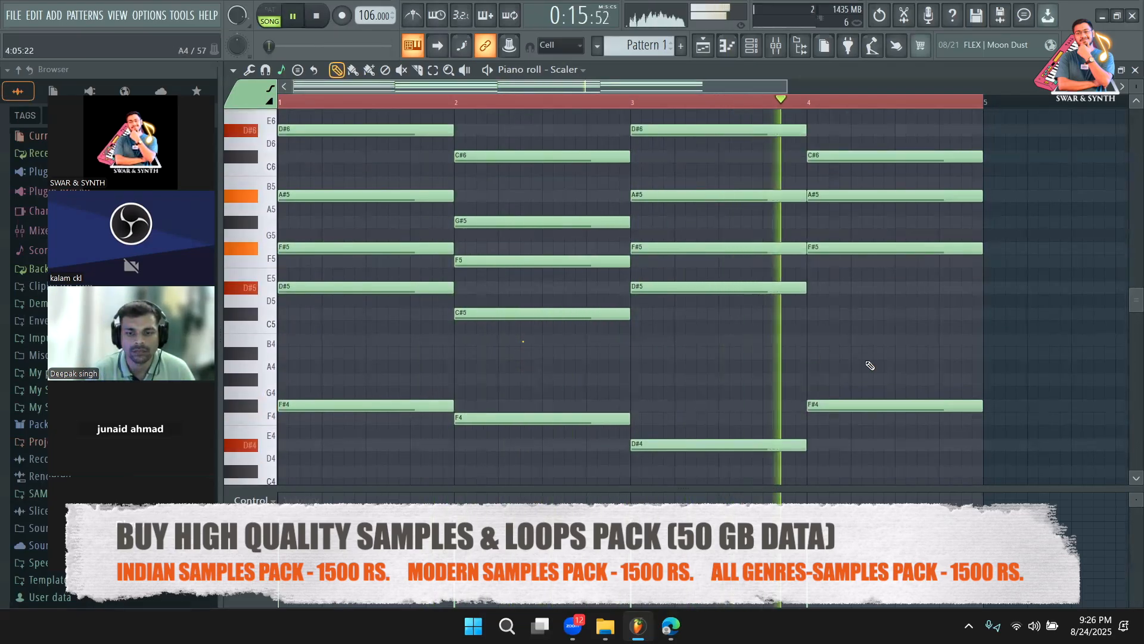
{"action": "key", "text": "space"}
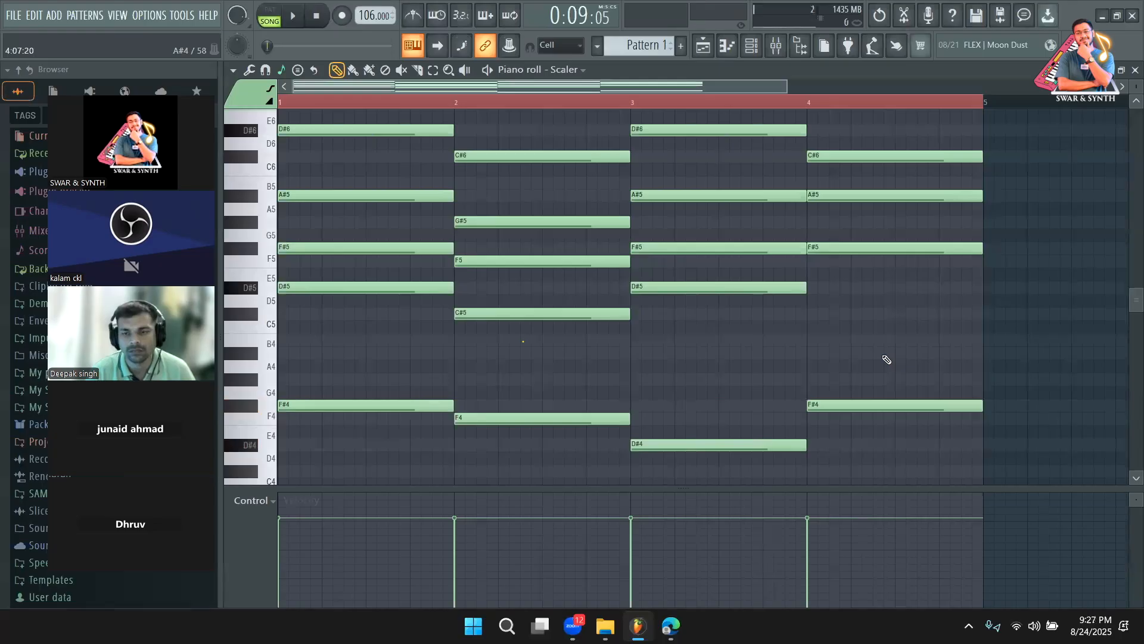
Undo the low notes added under the four chords
{"action": "key", "text": "ctrl+z"}
{"action": "key", "text": "ctrl+z"}
{"action": "key", "text": "ctrl+z"}
{"action": "key", "text": "ctrl+z"}
{"action": "key", "text": "ctrl+z"}
{"action": "key", "text": "ctrl+z"}
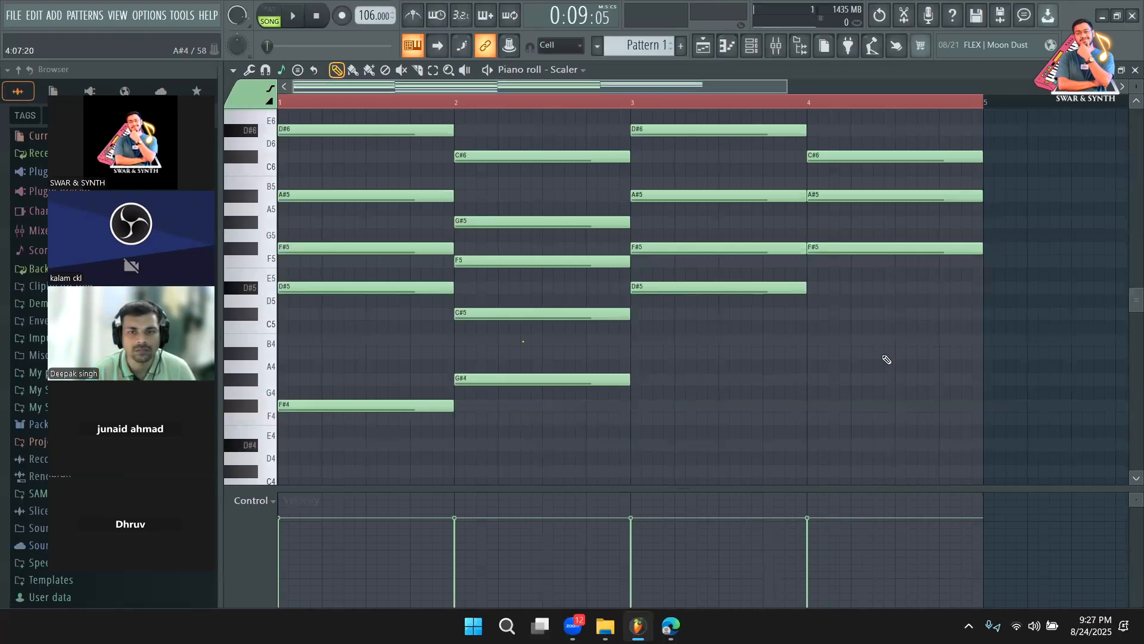
{"action": "key", "text": "ctrl+z"}
Undo the upper notes added above the chords in bars 1 to 4, keeping the bar 4 chord at F#5, A#5 and C#6
{"action": "scroll", "coordinate": [887, 359], "scroll_direction": "up", "scroll_amount": 3}
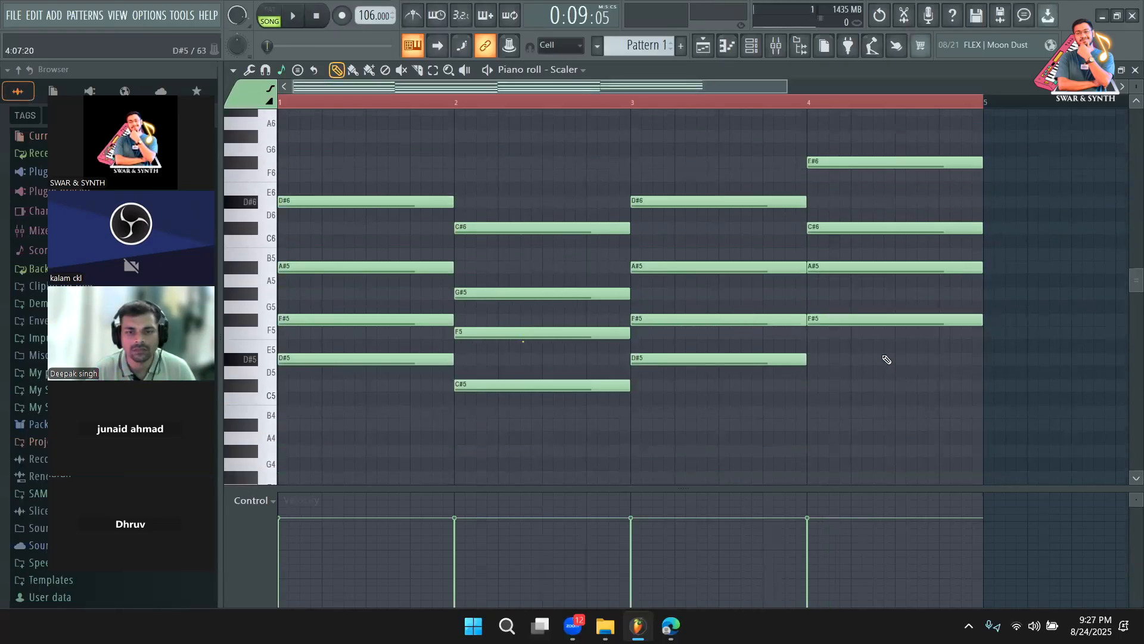
{"action": "key", "text": "ctrl+z"}
{"action": "key", "text": "ctrl+z"}
{"action": "key", "text": "ctrl+z"}
{"action": "key", "text": "ctrl+z"}
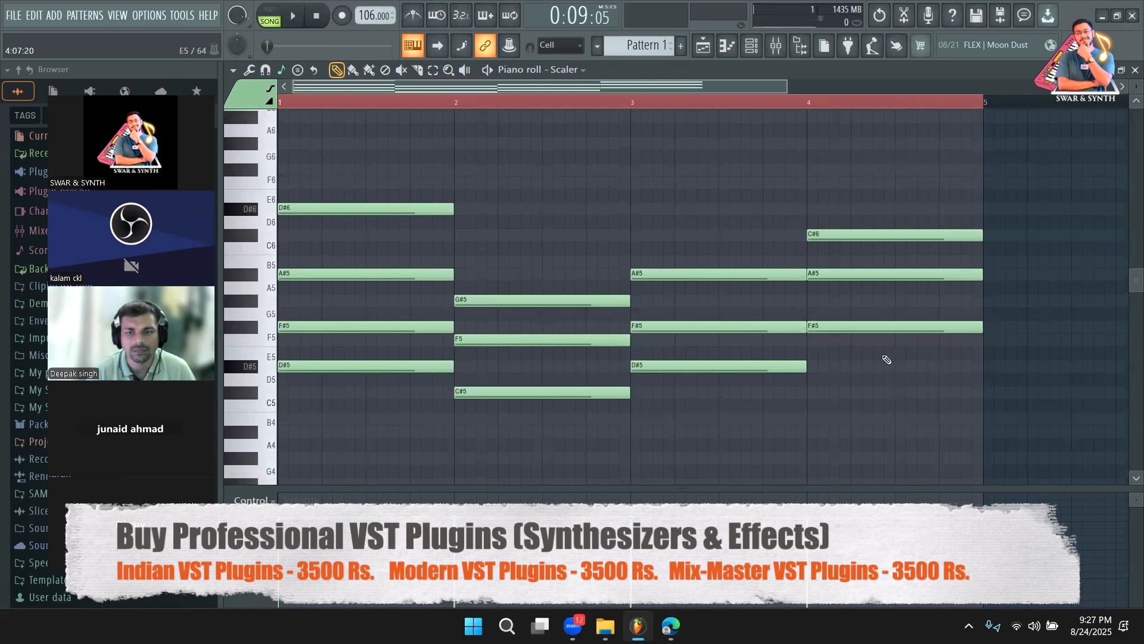
{"action": "key", "text": "ctrl+z"}
Add an F#6 above the bar 1 chord and play it with the vocals
{"action": "scroll", "coordinate": [470, 256], "scroll_direction": "up", "scroll_amount": 2}
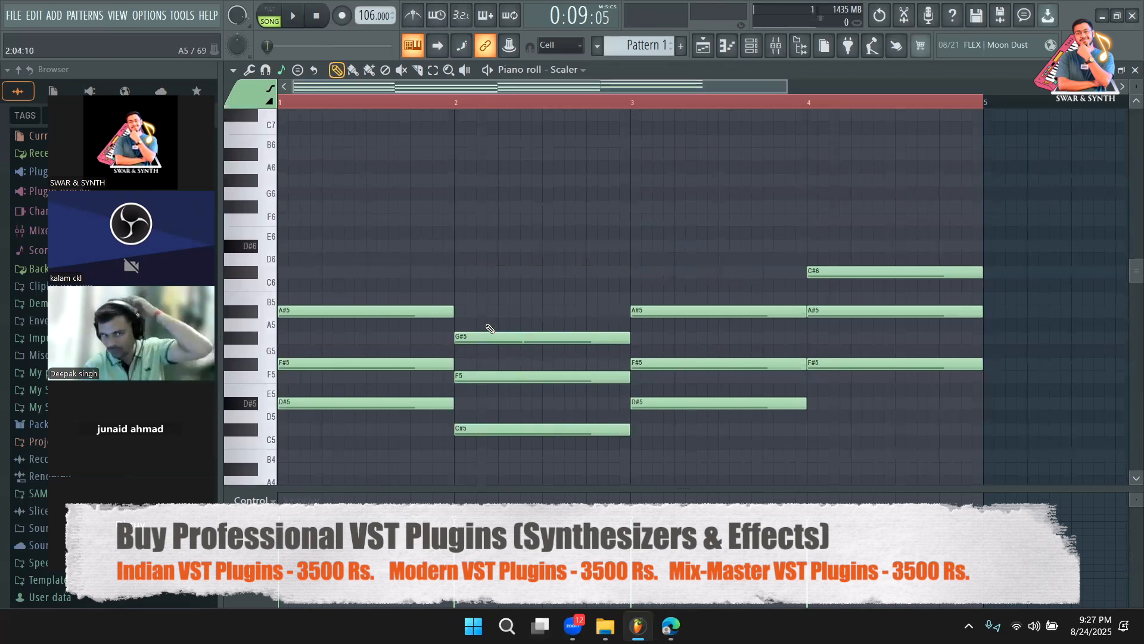
{"action": "left_click", "coordinate": [287, 208]}
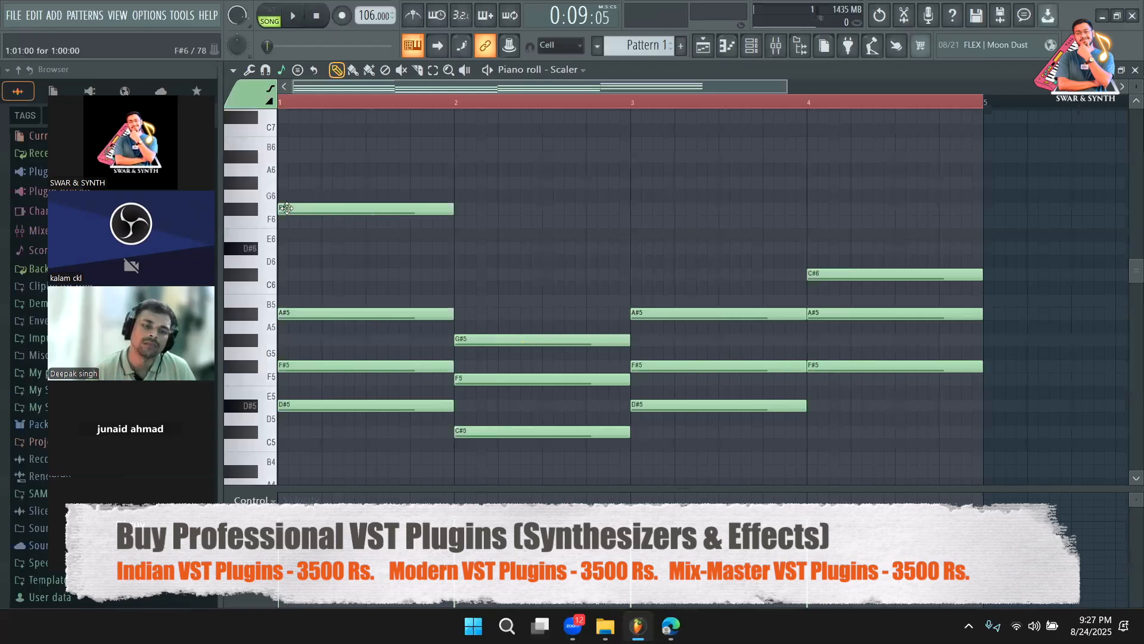
{"action": "key", "text": "space"}
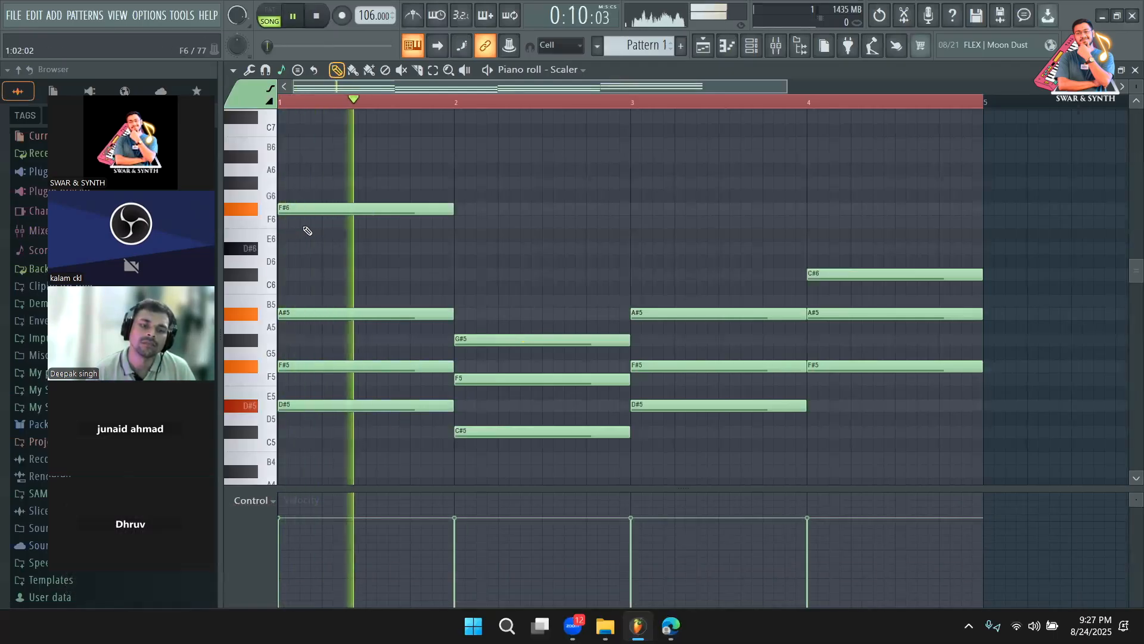
Add a D#6 under the F#6 in bar 1 and play the chord with the vocals
{"action": "key", "text": "space"}
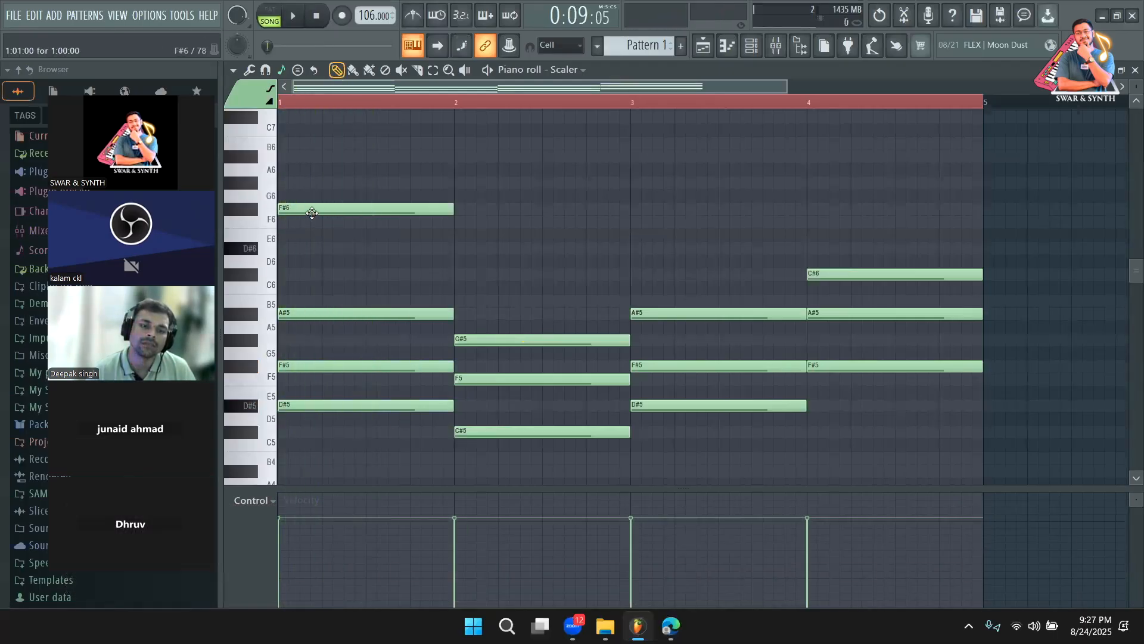
{"action": "left_click", "coordinate": [301, 250]}
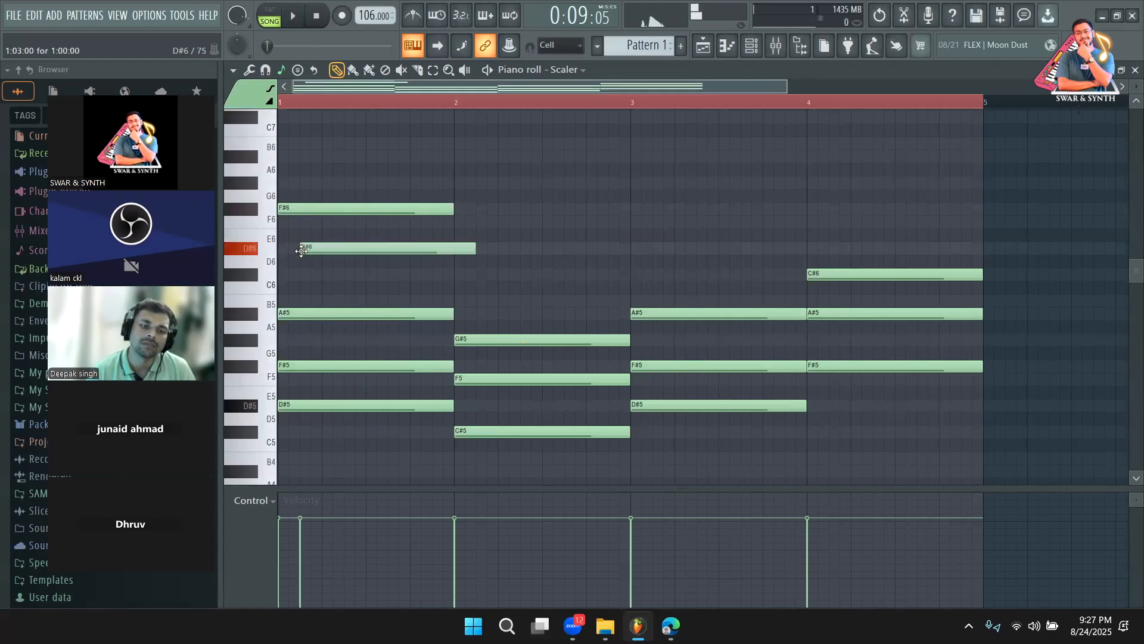
{"action": "key", "text": "space"}
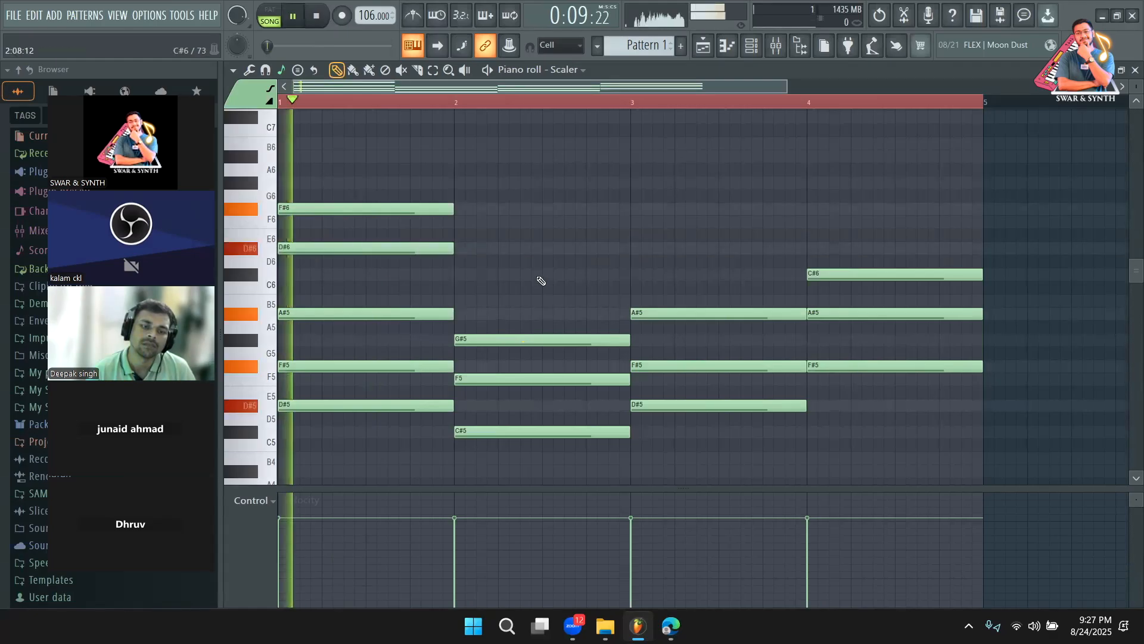
Stop playback and delete the D#6 and F#6 above the bar 1 chord
{"action": "key", "text": "space"}
{"action": "right_click", "coordinate": [351, 248]}
{"action": "right_click", "coordinate": [334, 210]}
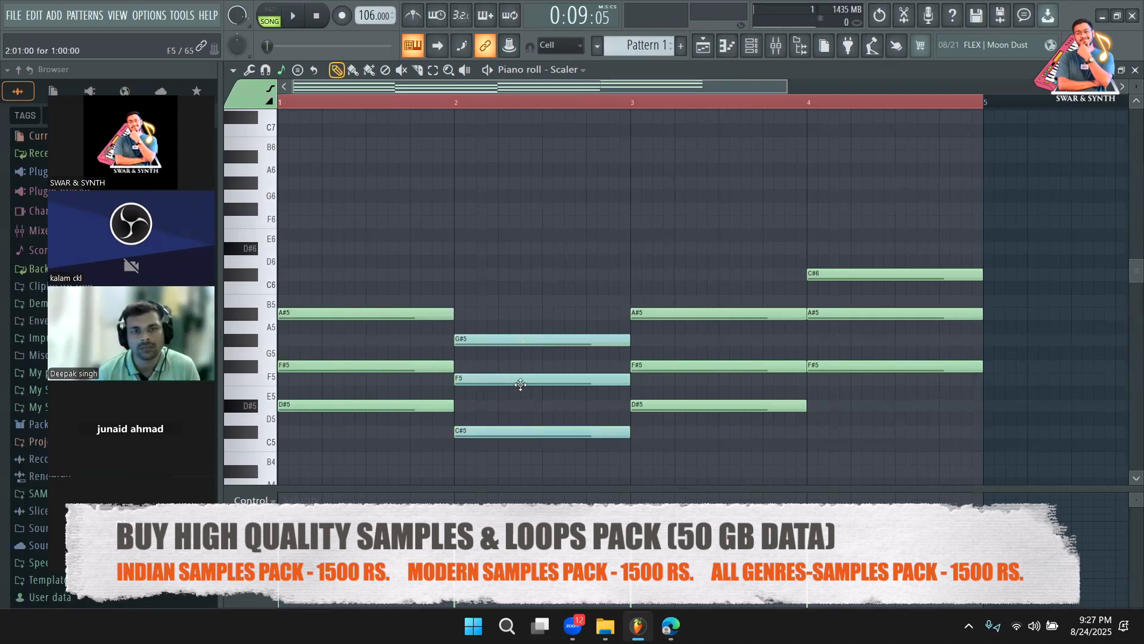
Add A#4 and F4 below the bar 1 chord and play it with the vocals
{"action": "scroll", "coordinate": [373, 444], "scroll_direction": "down", "scroll_amount": 4}
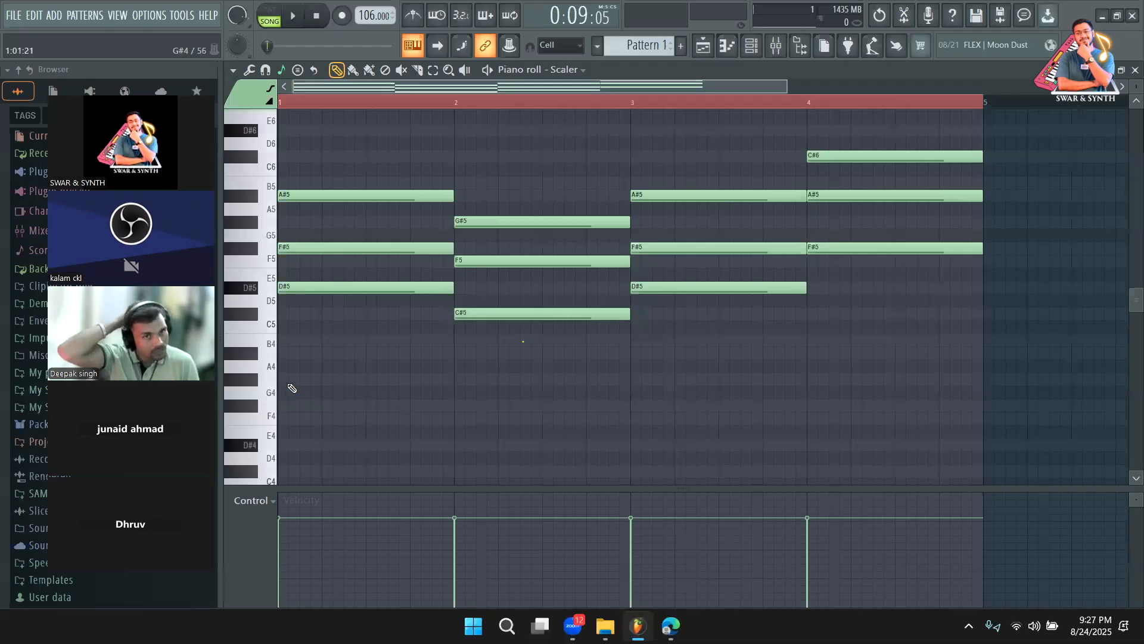
{"action": "left_click", "coordinate": [284, 379]}
{"action": "left_click_drag", "start_coordinate": [290, 379], "coordinate": [278, 343]}
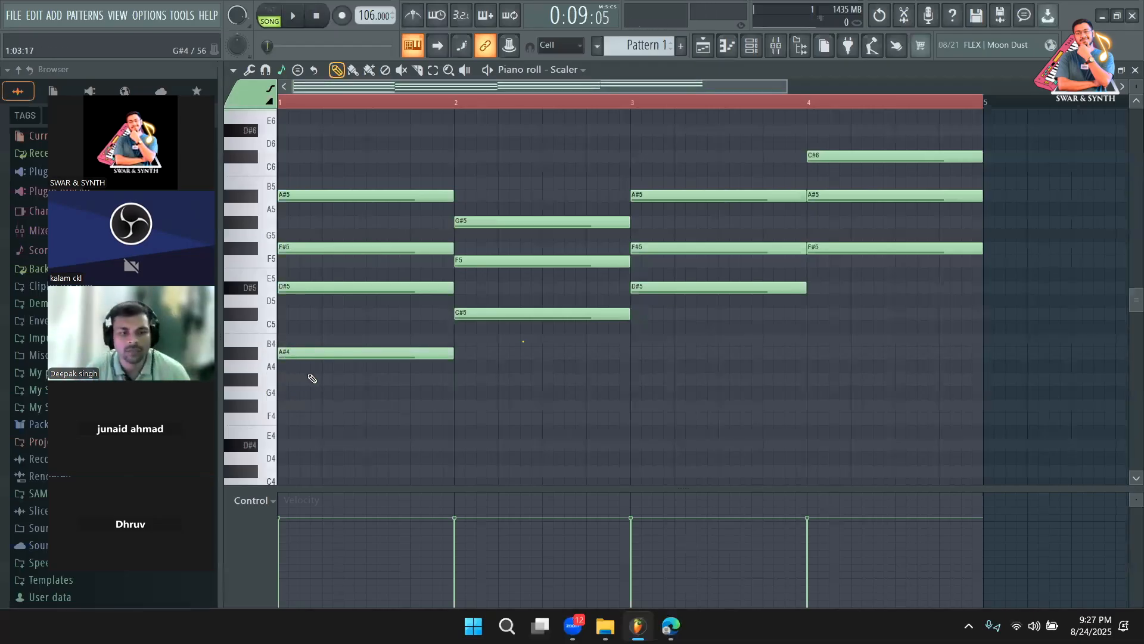
{"action": "left_click", "coordinate": [290, 418]}
{"action": "key", "text": "space"}
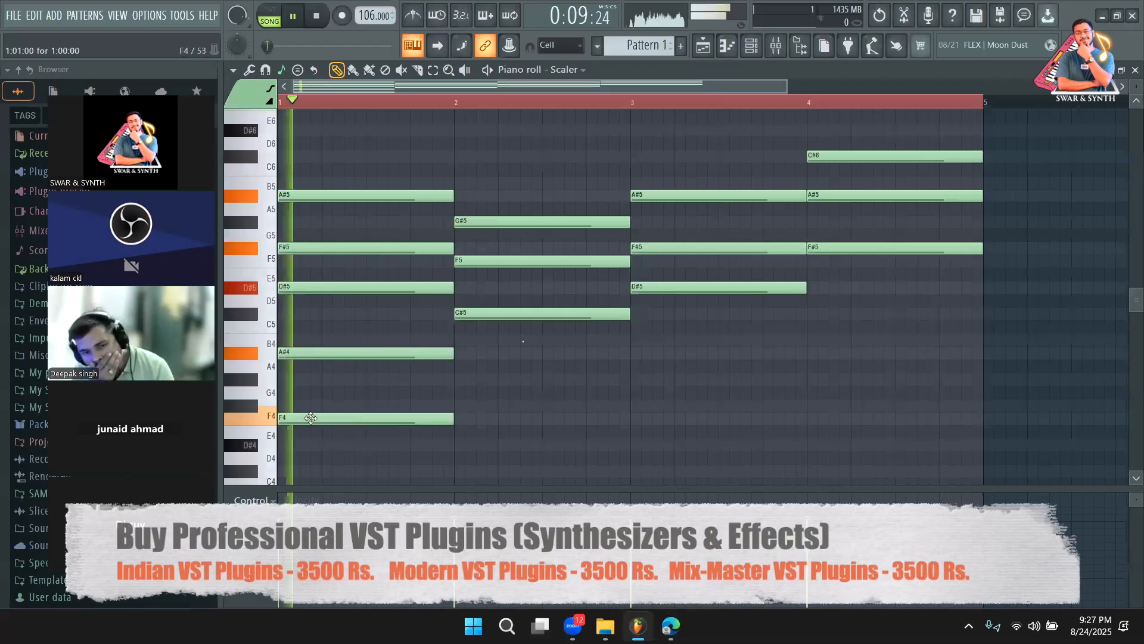
{"action": "key", "text": "space"}
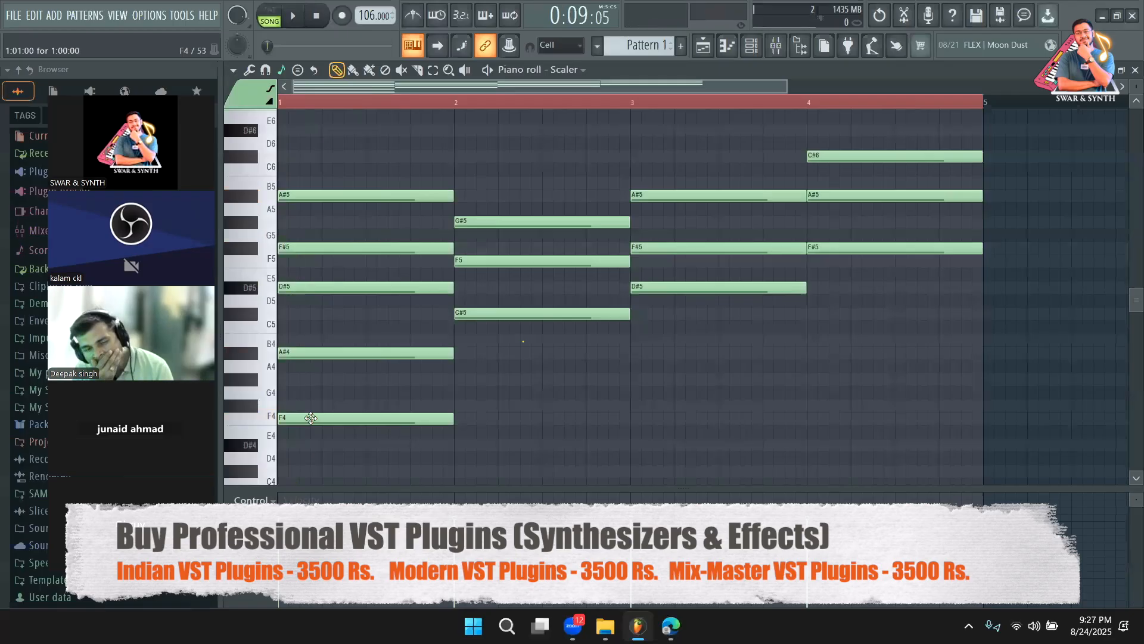
Delete the F4 and A#4 from bar 1 and play the remaining chord briefly
{"action": "right_click", "coordinate": [311, 417]}
{"action": "right_click", "coordinate": [317, 351]}
{"action": "scroll", "coordinate": [394, 421], "scroll_direction": "up", "scroll_amount": 2}
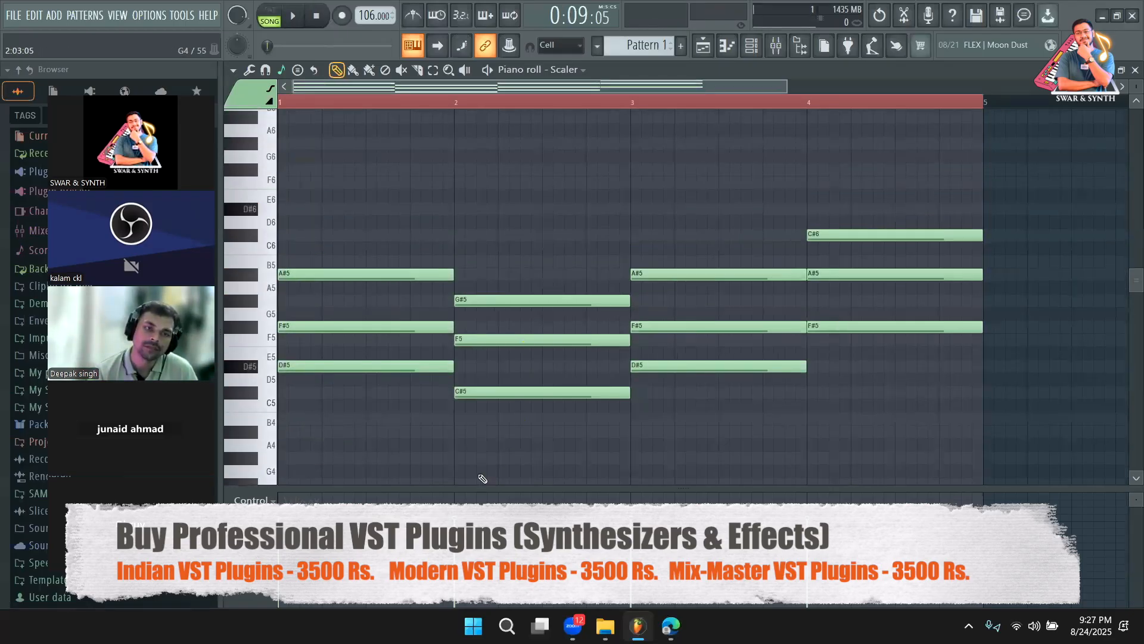
{"action": "key", "text": "space"}
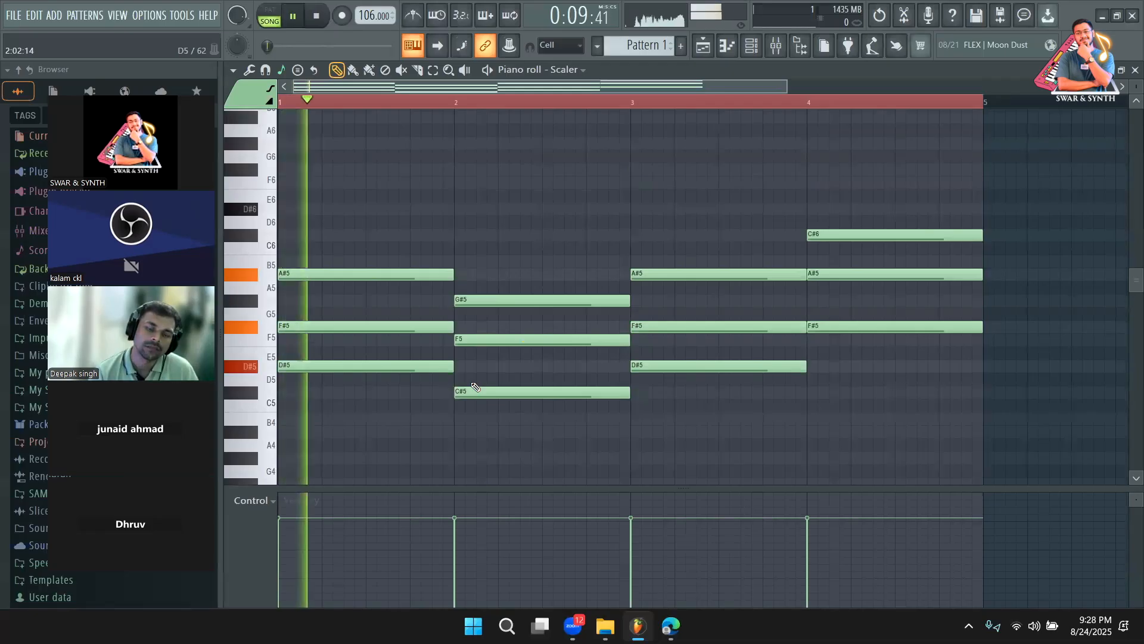
{"action": "key", "text": "space"}
Add one-bar low notes under the four chords: D#4, C#4, D#4 and F#4 in bars 1 to 4
{"action": "scroll", "coordinate": [472, 388], "scroll_direction": "down", "scroll_amount": 2}
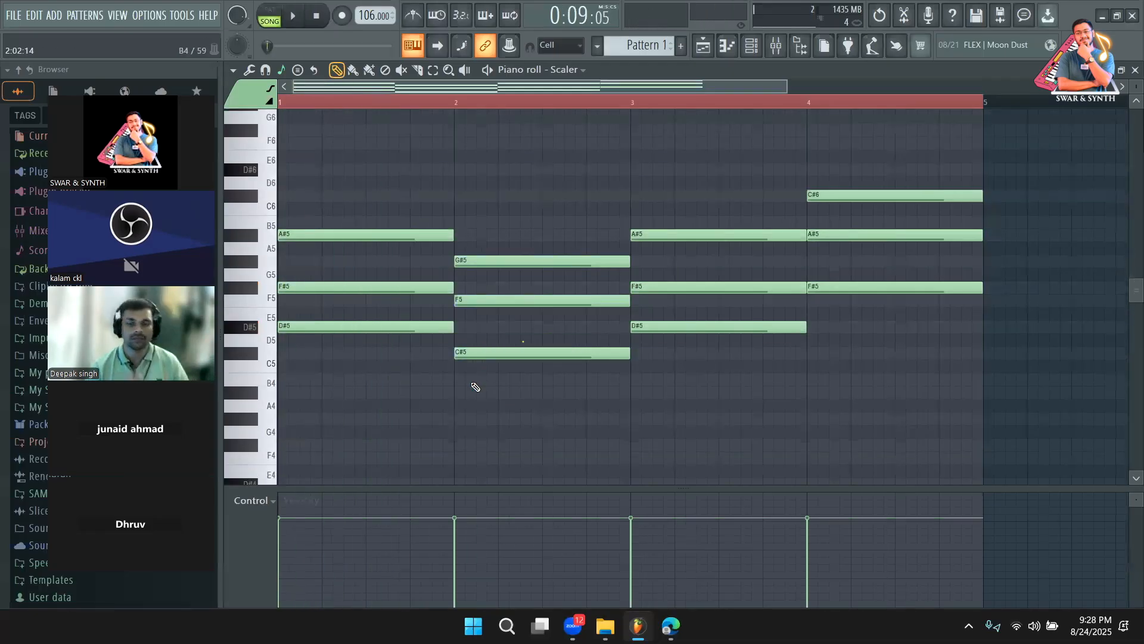
{"action": "left_click", "coordinate": [292, 445]}
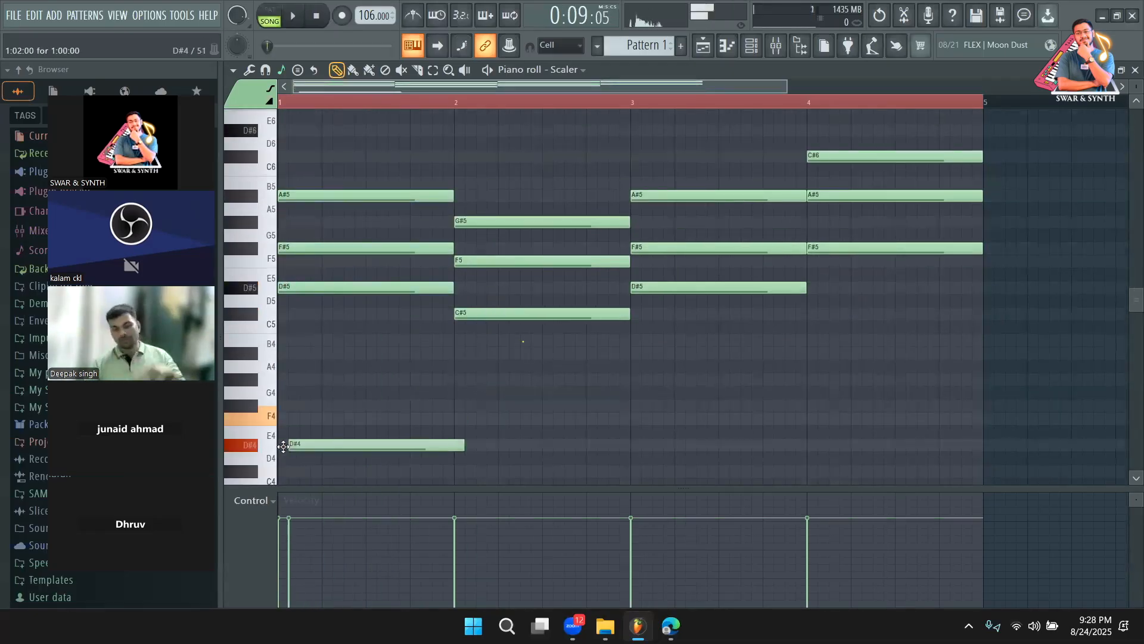
{"action": "scroll", "coordinate": [552, 345], "scroll_direction": "down", "scroll_amount": 2}
{"action": "left_click", "coordinate": [453, 396]}
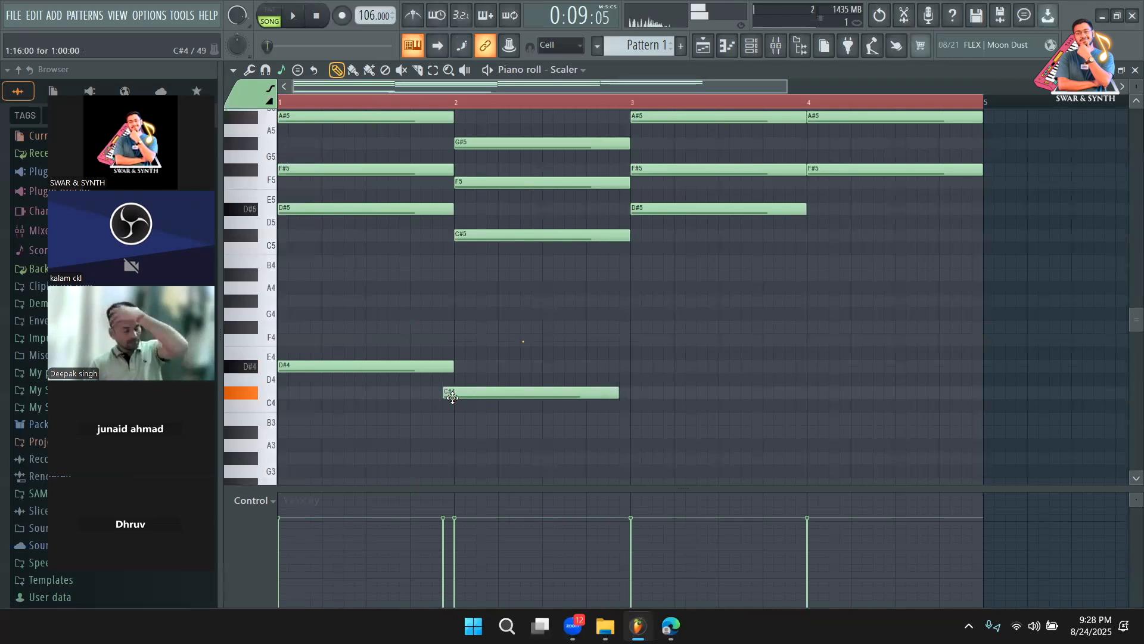
{"action": "scroll", "coordinate": [677, 342], "scroll_direction": "down", "scroll_amount": 1}
{"action": "left_click_drag", "start_coordinate": [643, 352], "coordinate": [633, 321]}
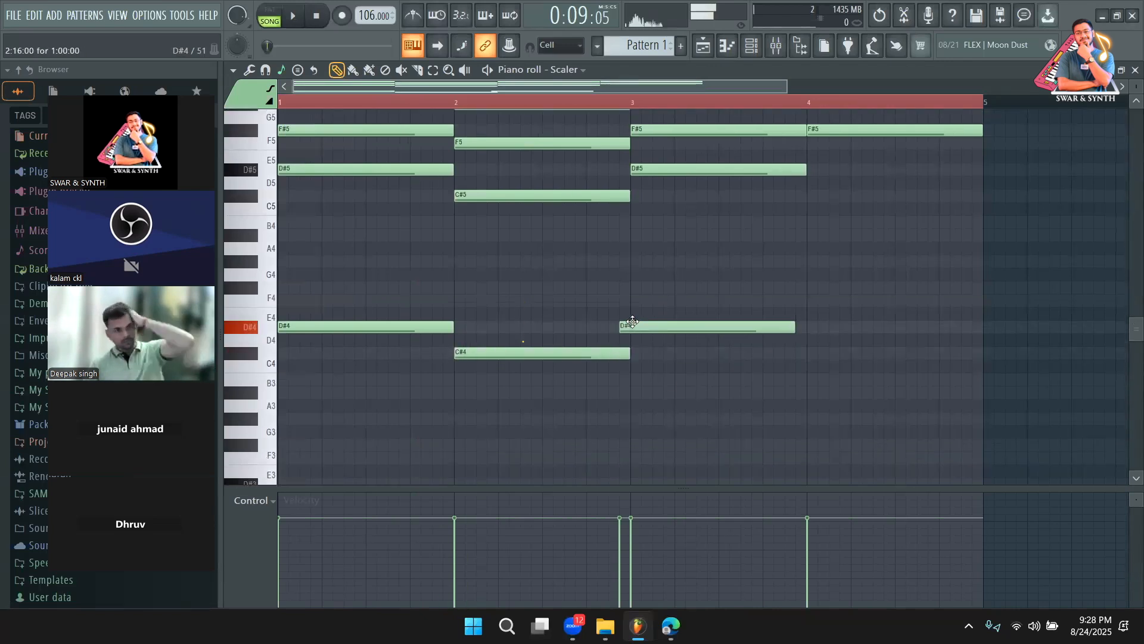
{"action": "scroll", "coordinate": [812, 376], "scroll_direction": "up", "scroll_amount": 1}
{"action": "left_click", "coordinate": [813, 339]}
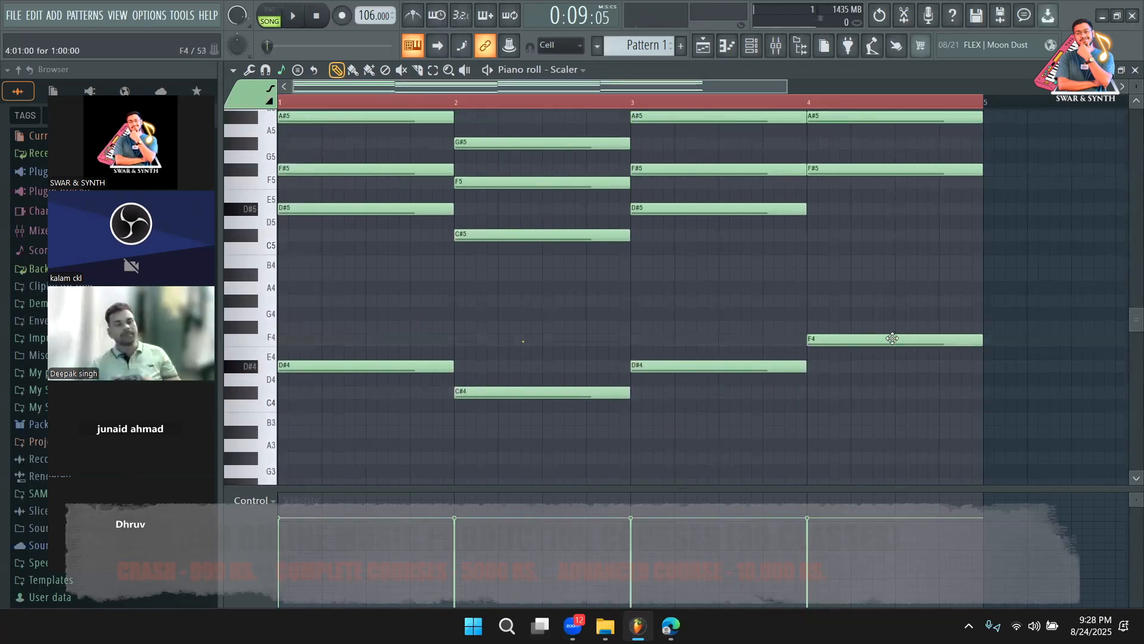
{"action": "left_click_drag", "start_coordinate": [892, 339], "coordinate": [892, 319]}
Play the progression from bar 1 with the low octave notes and the vocals
{"action": "key", "text": "space"}
{"action": "scroll", "coordinate": [894, 393], "scroll_direction": "up", "scroll_amount": 3}
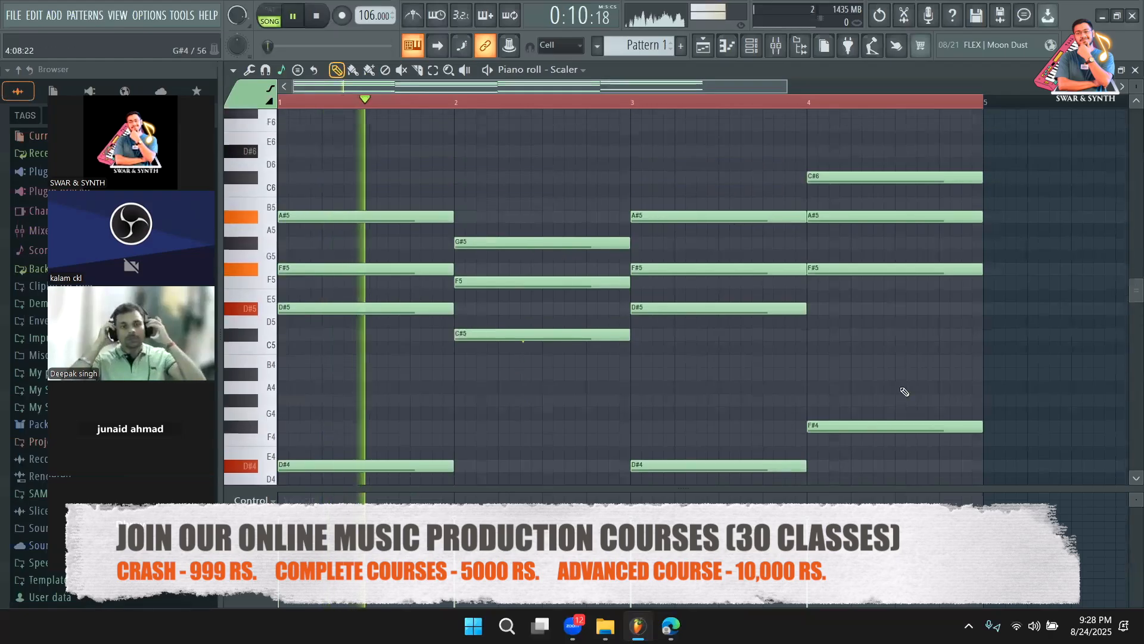
{"action": "scroll", "coordinate": [865, 354], "scroll_direction": "down", "scroll_amount": 1}
{"action": "scroll", "coordinate": [820, 347], "scroll_direction": "down", "scroll_amount": 1}
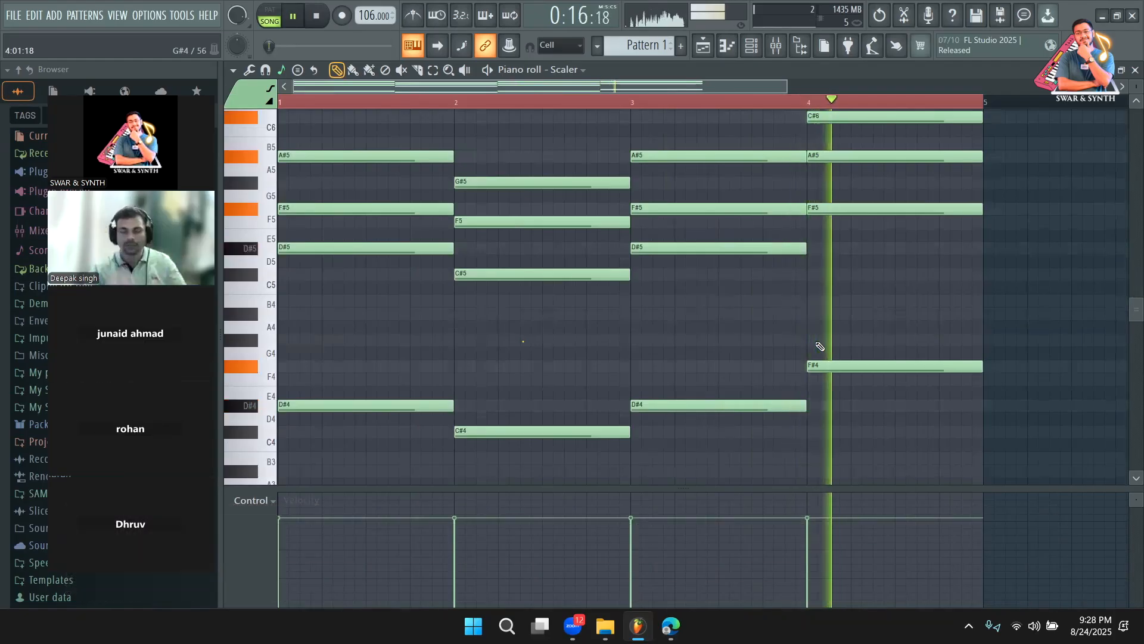
Stop playback and delete the low F#4, C#4 and both D#4 notes under the four chords
{"action": "key", "text": "space"}
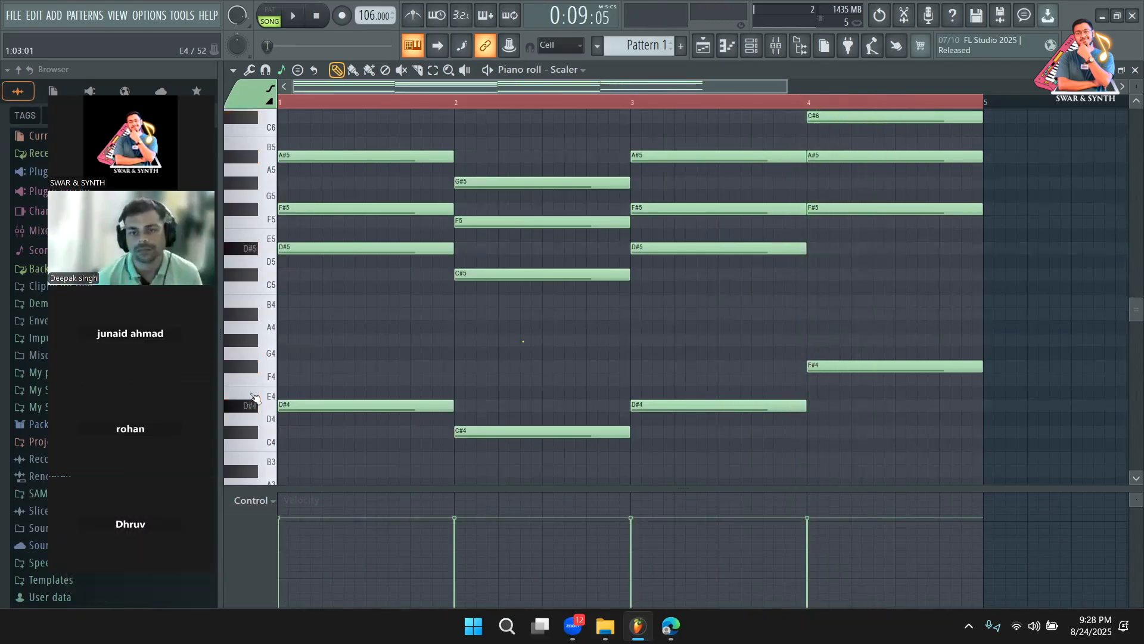
{"action": "right_click", "coordinate": [868, 368]}
{"action": "right_click", "coordinate": [582, 432]}
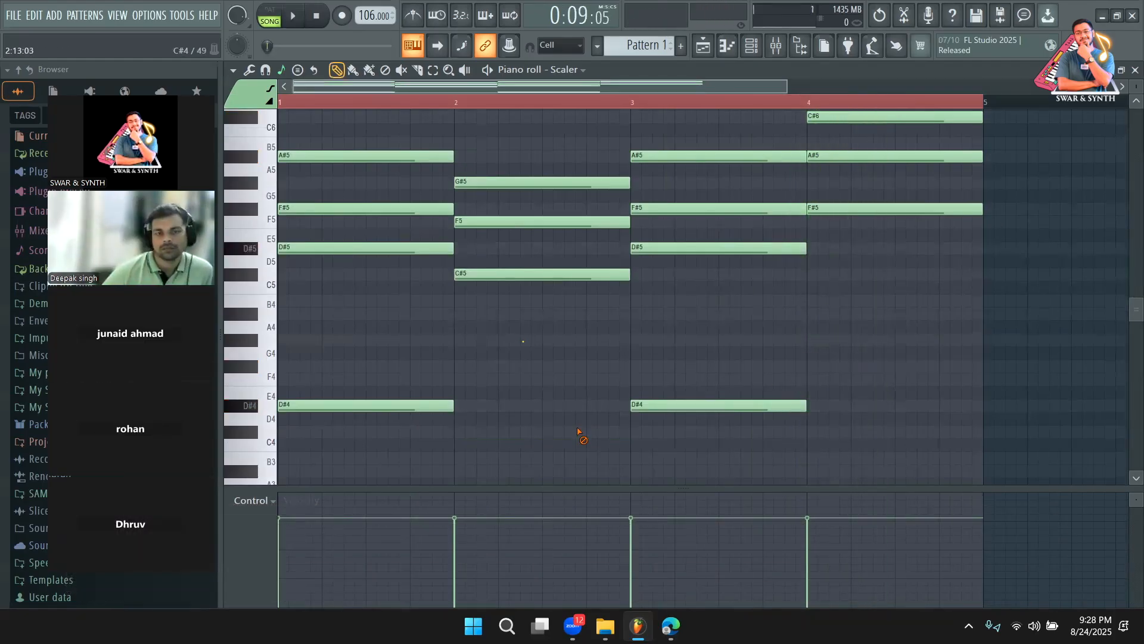
{"action": "right_click", "coordinate": [643, 405]}
{"action": "right_click", "coordinate": [357, 404]}
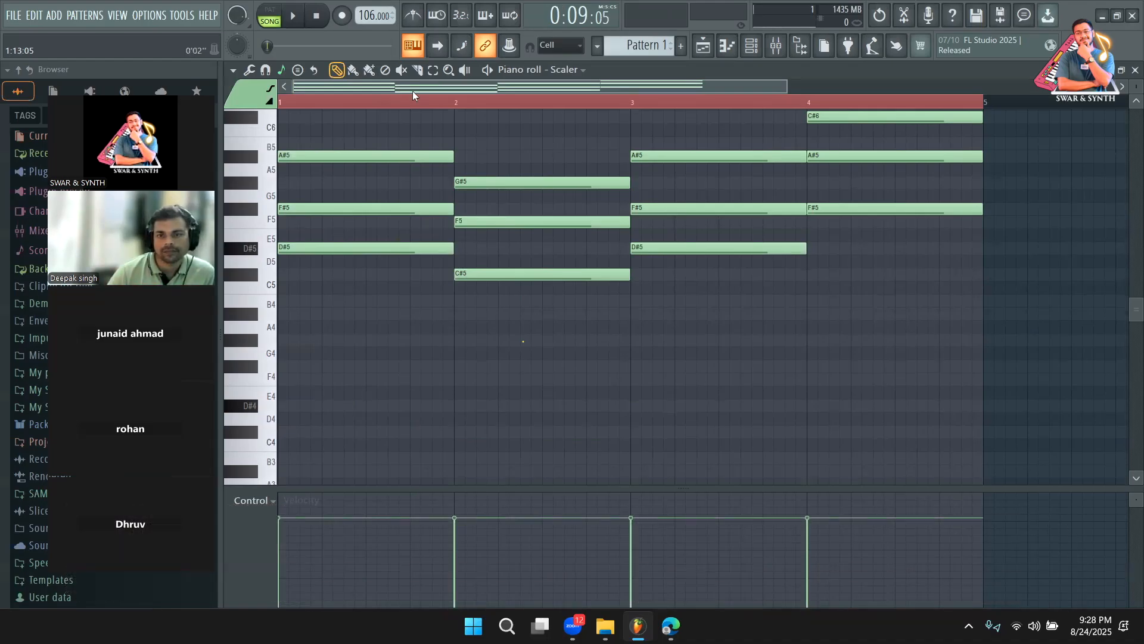
Open the playlist and play the arrangement from about bar 8 to hear the progression against the vocals
{"action": "left_click", "coordinate": [695, 44]}
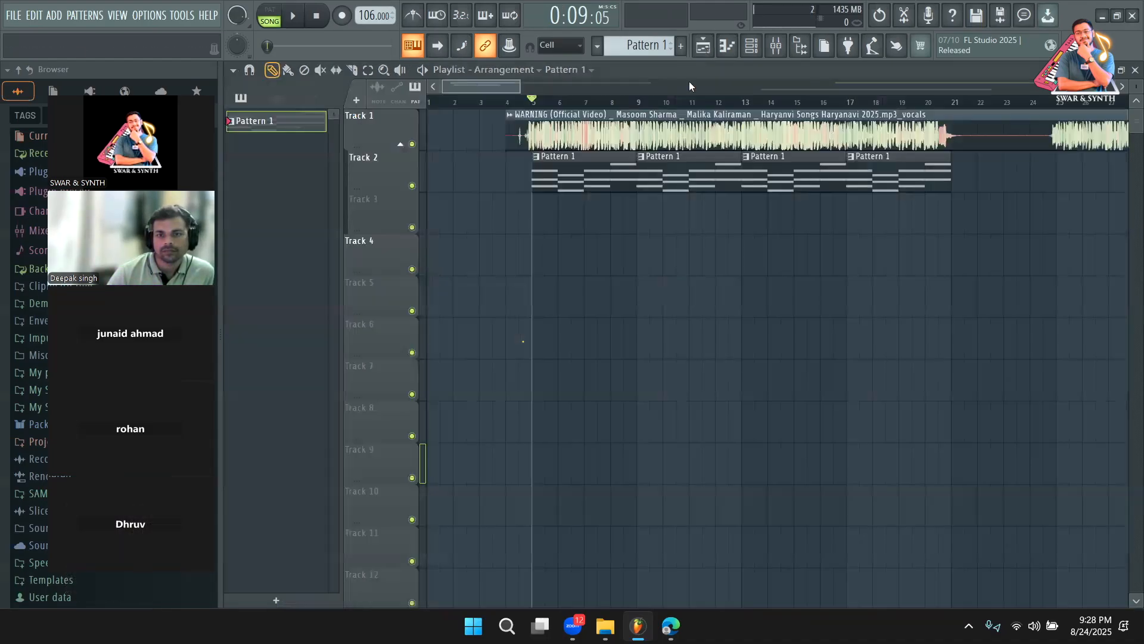
{"action": "left_click", "coordinate": [623, 102]}
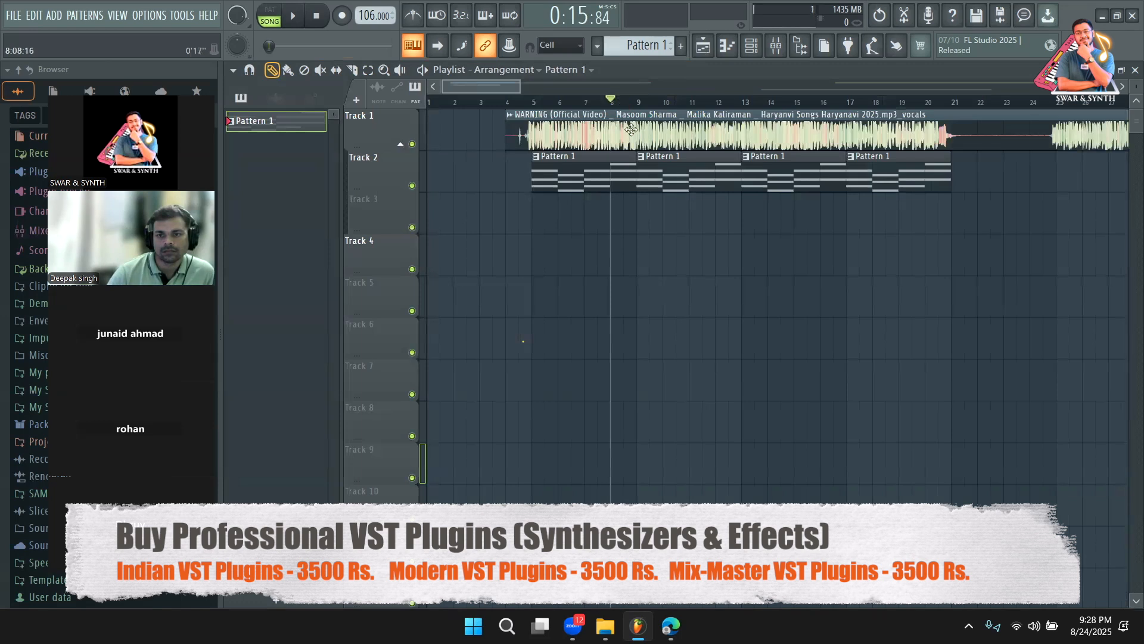
{"action": "key", "text": "space"}
{"action": "left_click_drag", "start_coordinate": [507, 89], "coordinate": [523, 88]}
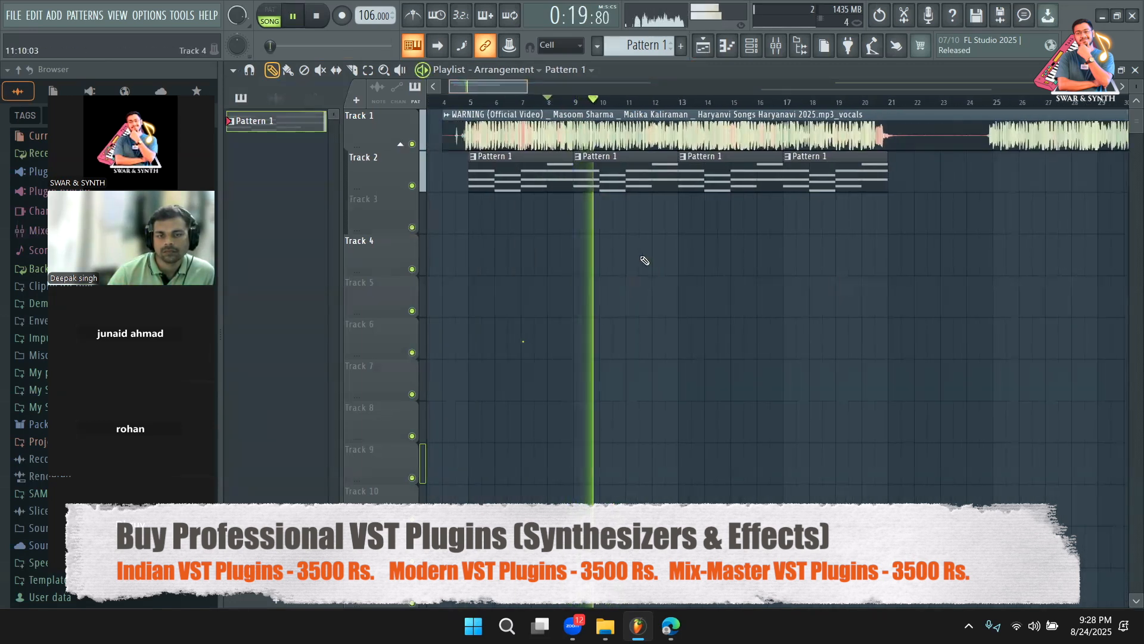
{"action": "left_click_drag", "start_coordinate": [463, 87], "coordinate": [487, 91]}
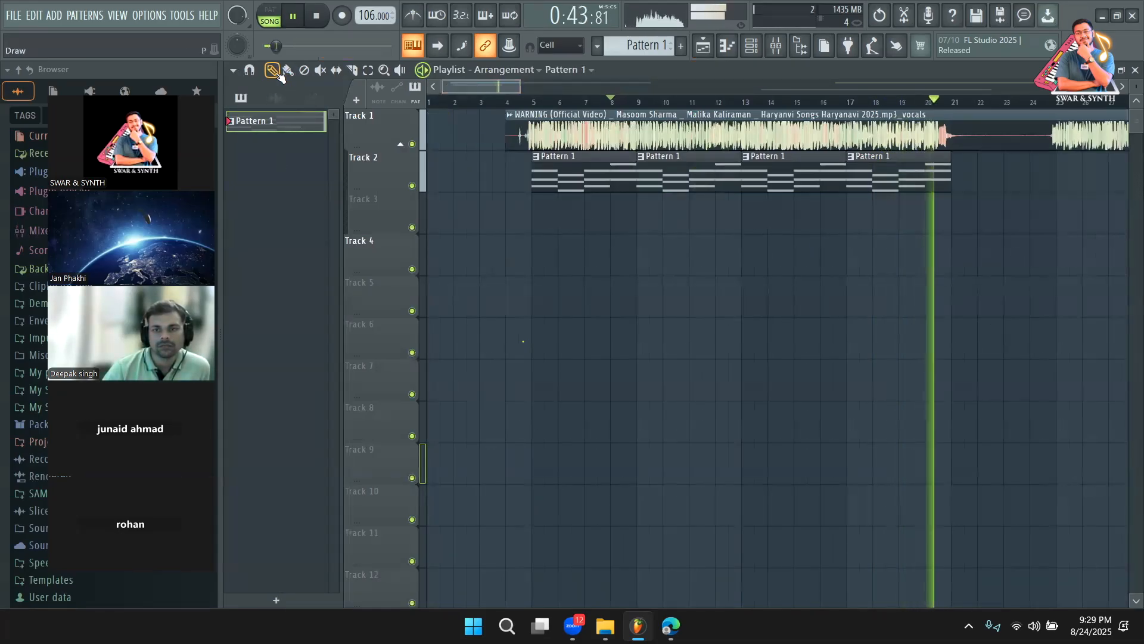
Extend the chords on Track 2 by placing Pattern 1 at bars 21, 25, 29 and 33
{"action": "key", "text": "space"}
{"action": "left_click_drag", "start_coordinate": [514, 90], "coordinate": [524, 90]}
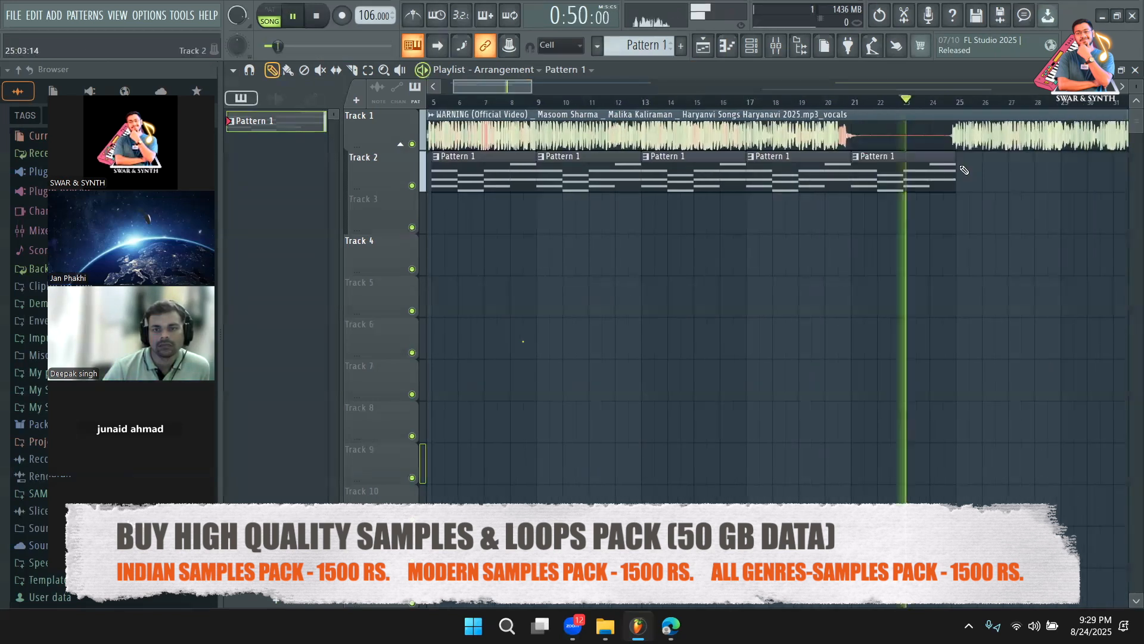
{"action": "left_click", "coordinate": [963, 171]}
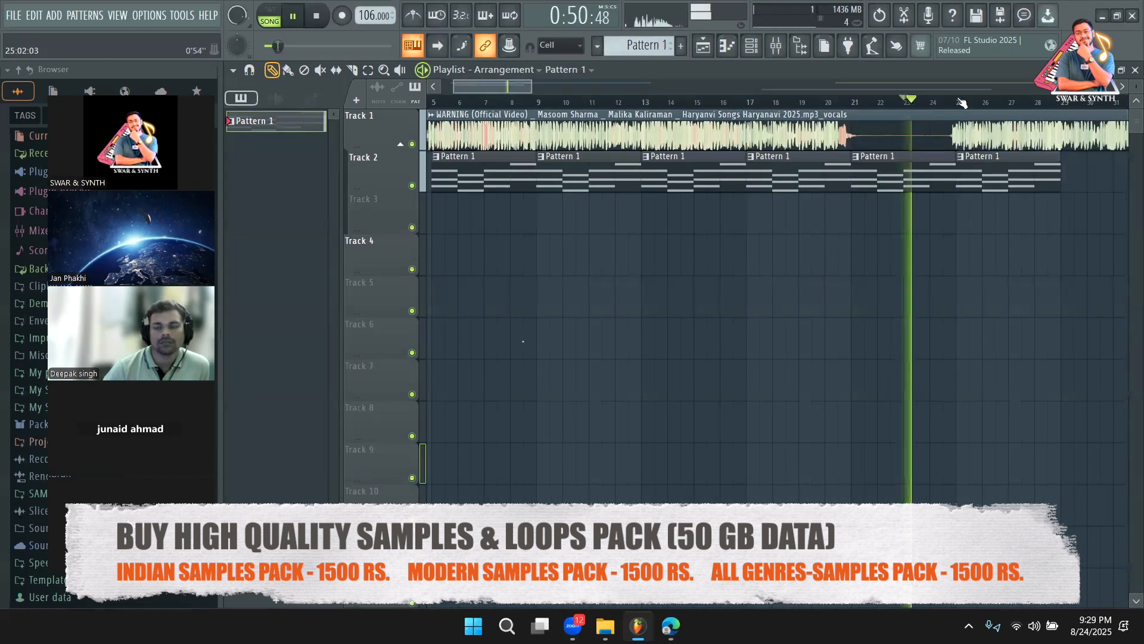
{"action": "left_click_drag", "start_coordinate": [506, 88], "coordinate": [532, 88]}
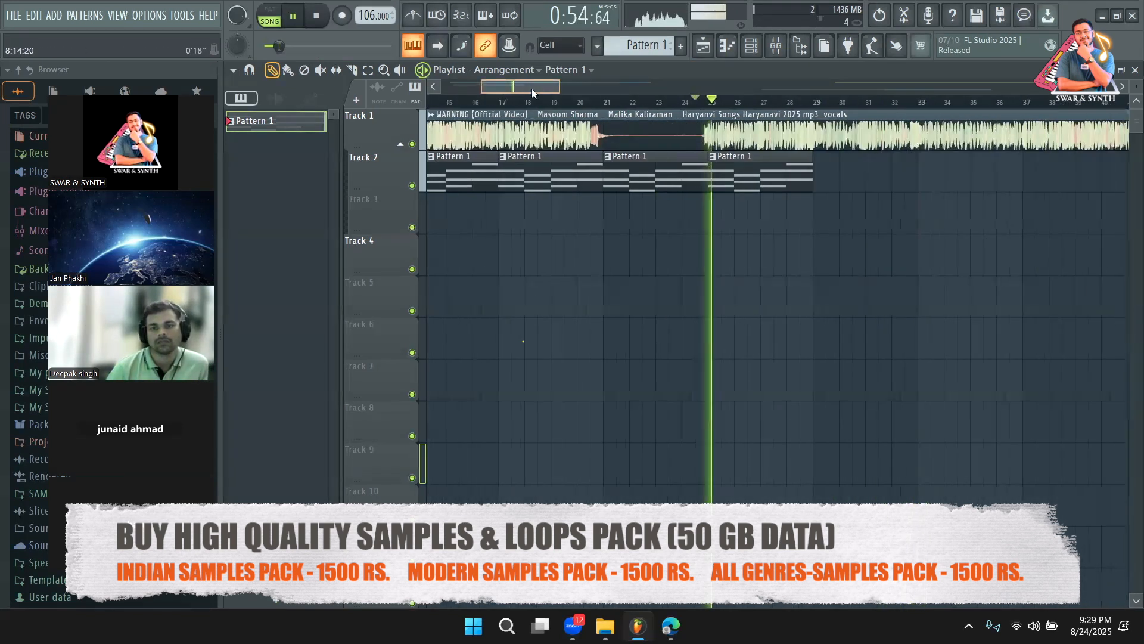
{"action": "left_click", "coordinate": [871, 173]}
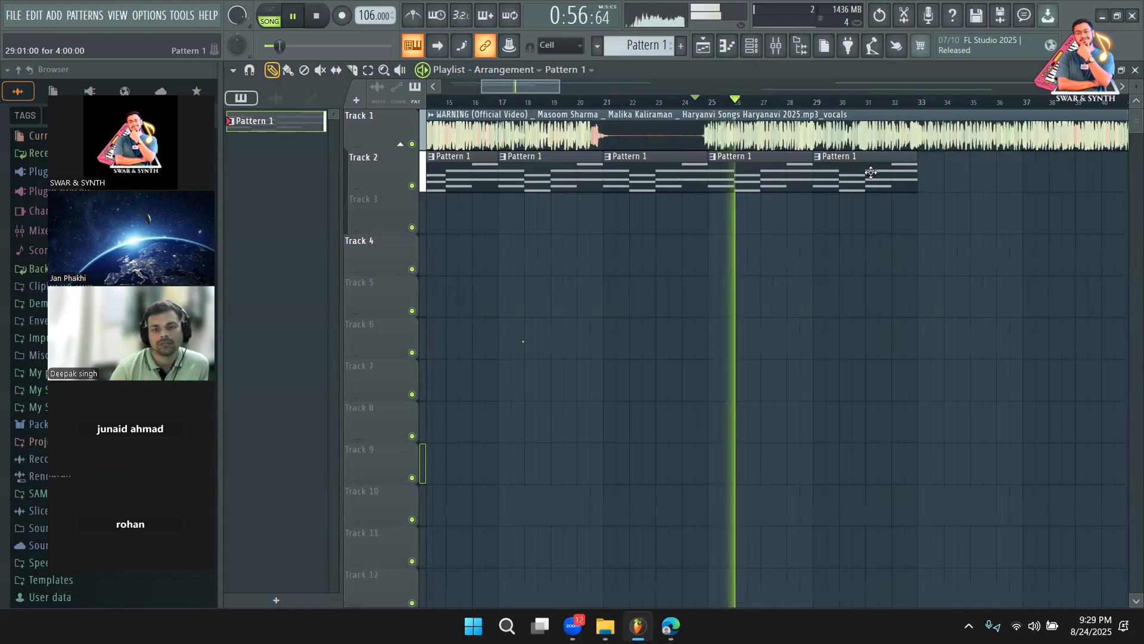
{"action": "left_click", "coordinate": [923, 172]}
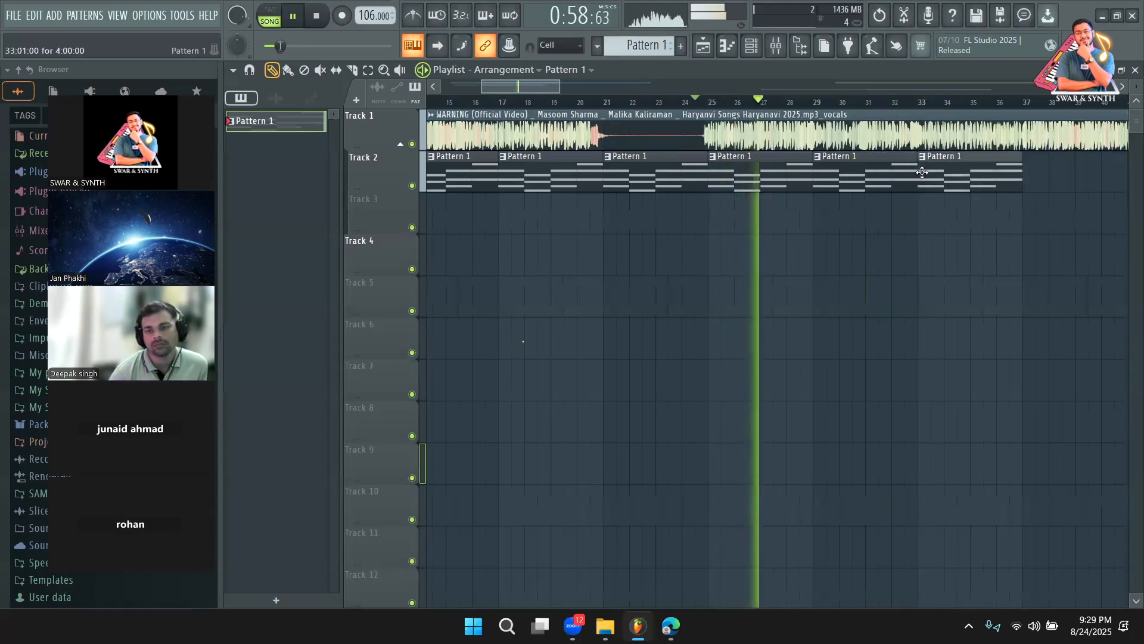
Use the Paint tool to add Pattern 1 on Track 2 at bars 37, 41 and 45 during playback
{"action": "mouse_move", "coordinate": [559, 87]}
{"action": "left_mouse_down"}
{"action": "mouse_move", "coordinate": [603, 92]}
{"action": "mouse_move", "coordinate": [594, 92]}
{"action": "left_mouse_up"}
{"action": "left_click", "coordinate": [289, 71]}
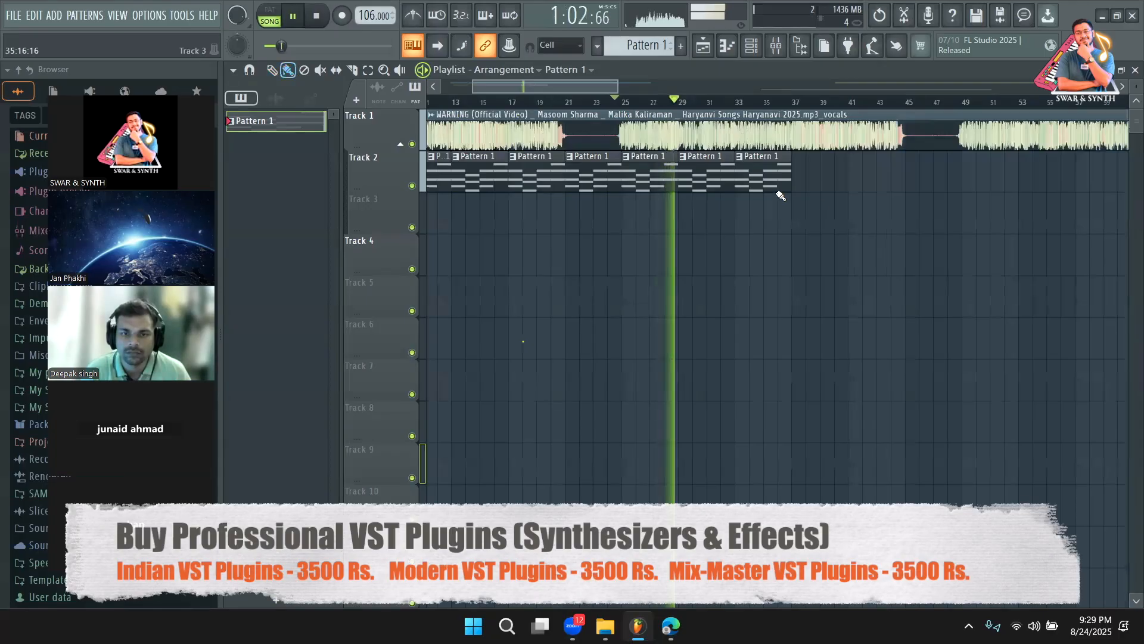
{"action": "left_click", "coordinate": [802, 176]}
{"action": "left_click", "coordinate": [871, 179]}
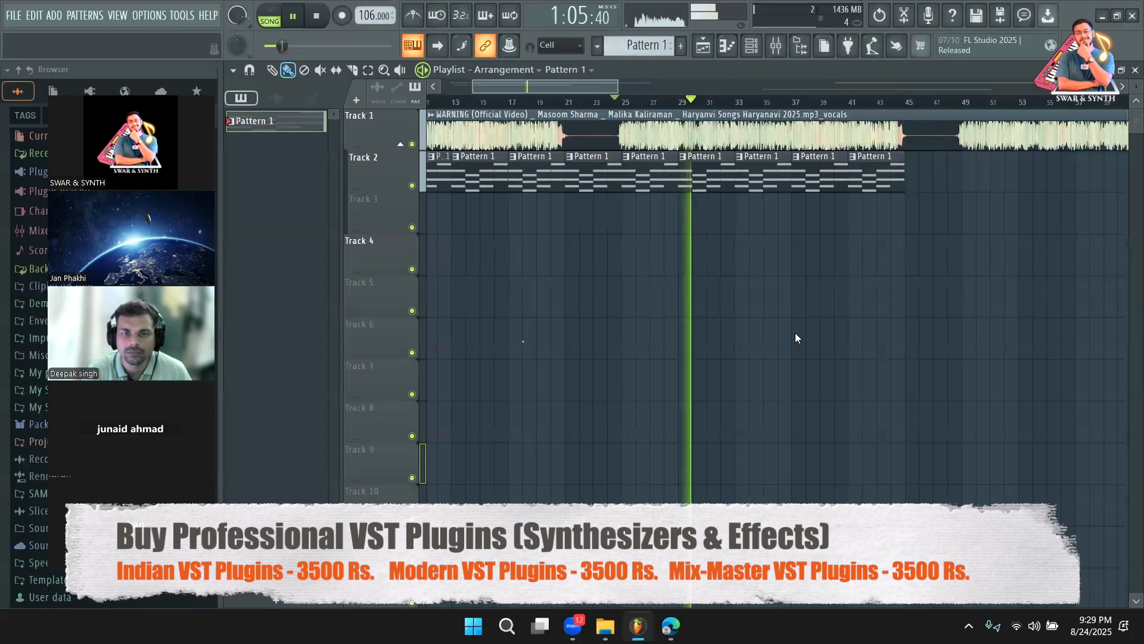
{"action": "left_click_drag", "start_coordinate": [590, 87], "coordinate": [604, 87]}
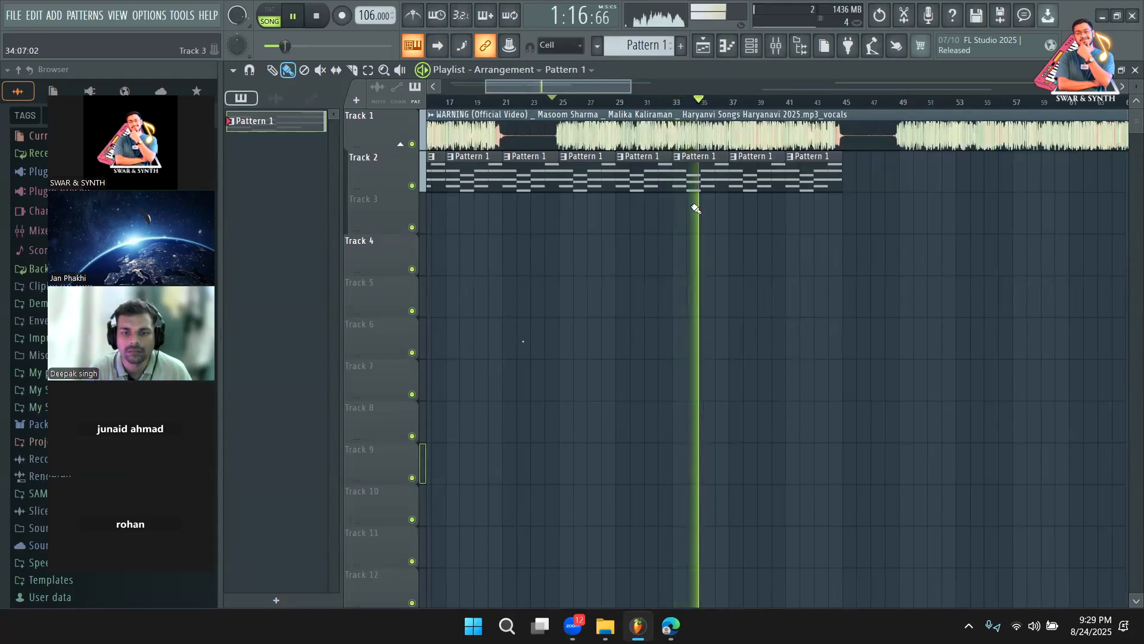
{"action": "left_click_drag", "start_coordinate": [594, 87], "coordinate": [602, 87]}
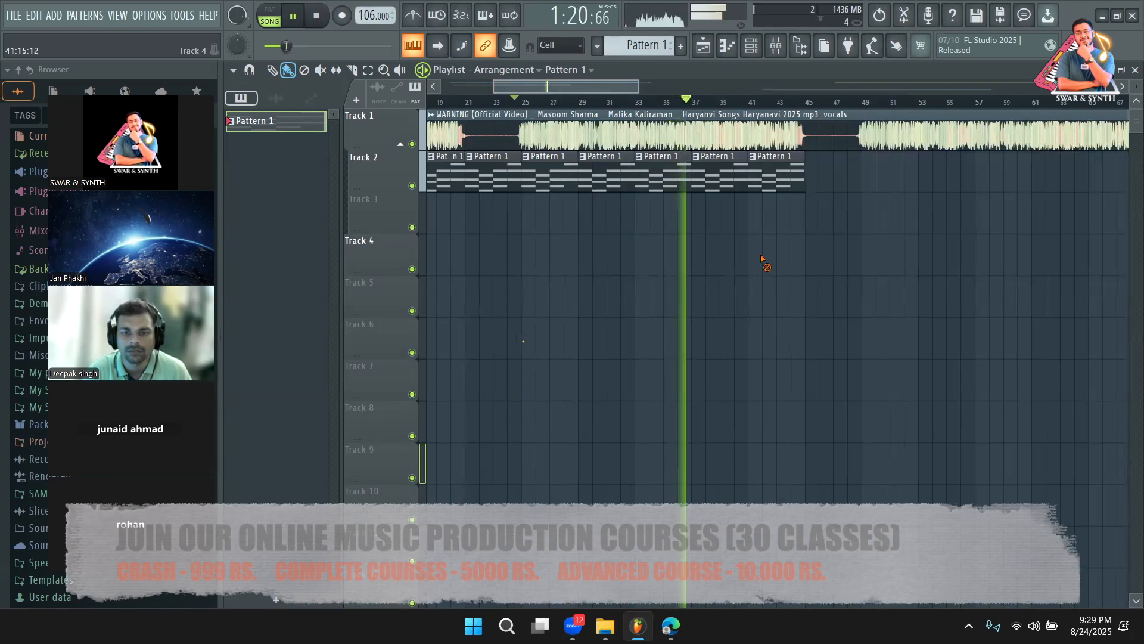
{"action": "left_click", "coordinate": [819, 180]}
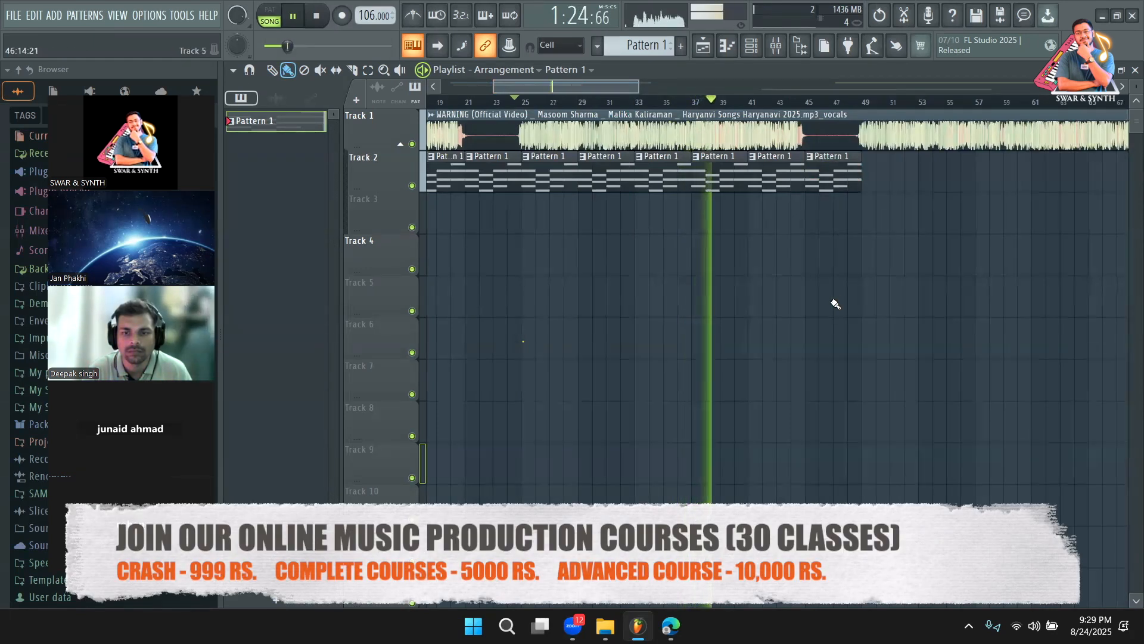
Stop playback and paint Pattern 1 along Track 2 from bar 49 to the end of the last vocal section
{"action": "key", "text": "space"}
{"action": "left_click_drag", "start_coordinate": [637, 88], "coordinate": [714, 88]}
{"action": "left_click", "coordinate": [723, 181]}
{"action": "left_click_drag", "start_coordinate": [723, 181], "coordinate": [897, 180]}
{"action": "scroll", "coordinate": [566, 125], "scroll_direction": "left", "scroll_amount": 5}
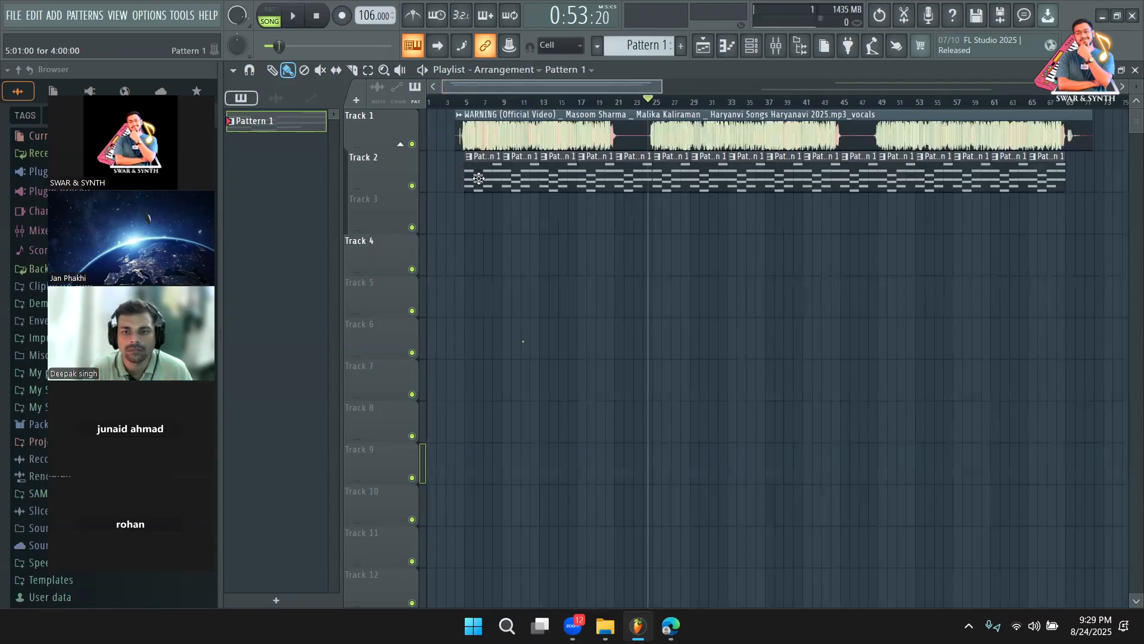
Add Pattern 1 at bar 1 on Track 2, clear the selection and set the playhead to bar 5
{"action": "left_click_drag", "start_coordinate": [451, 206], "coordinate": [430, 165]}
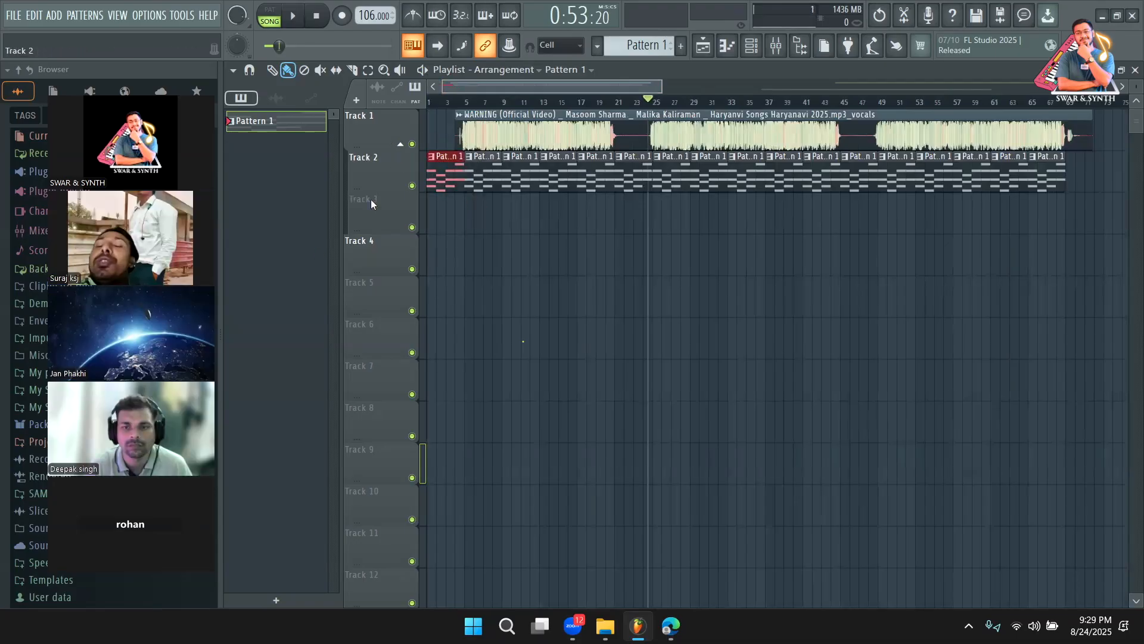
{"action": "left_click", "coordinate": [581, 289], "text": "ctrl"}
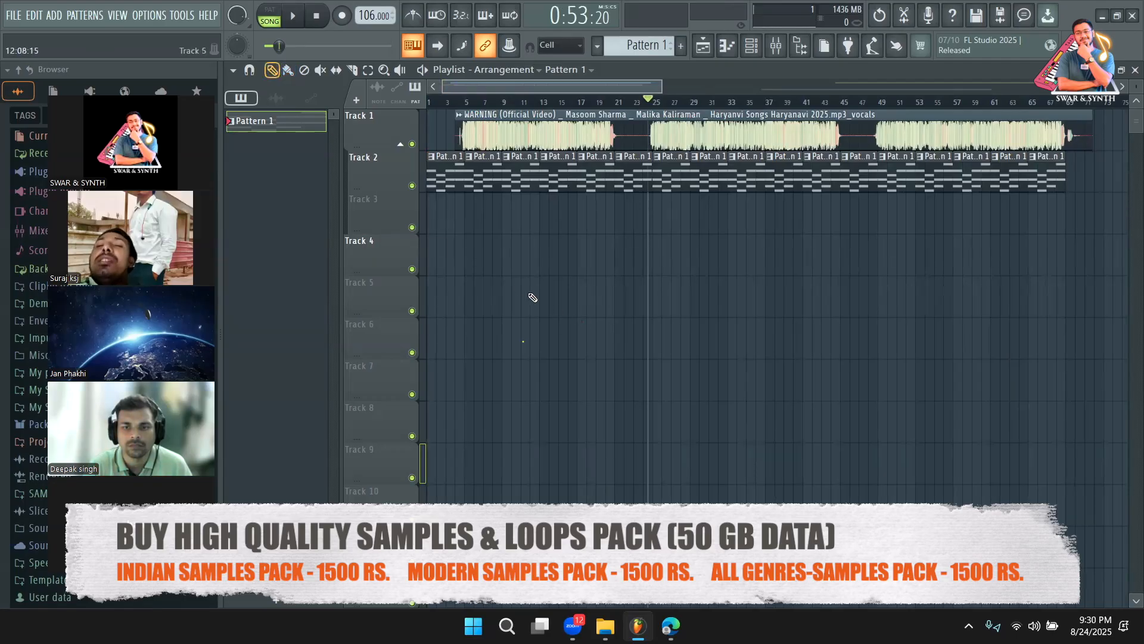
{"action": "left_click", "coordinate": [465, 100]}
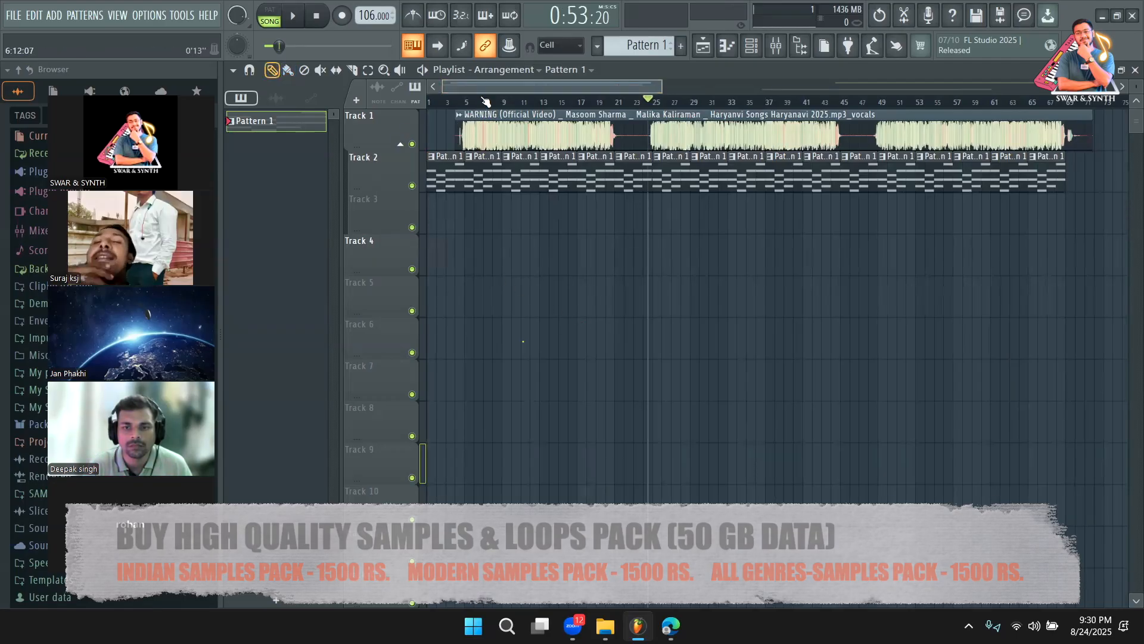
In Pattern 1's Scaler notes, move the bar 4 chord down seven semitones to B4, D#5 and F#5
{"action": "double_click", "coordinate": [490, 174]}
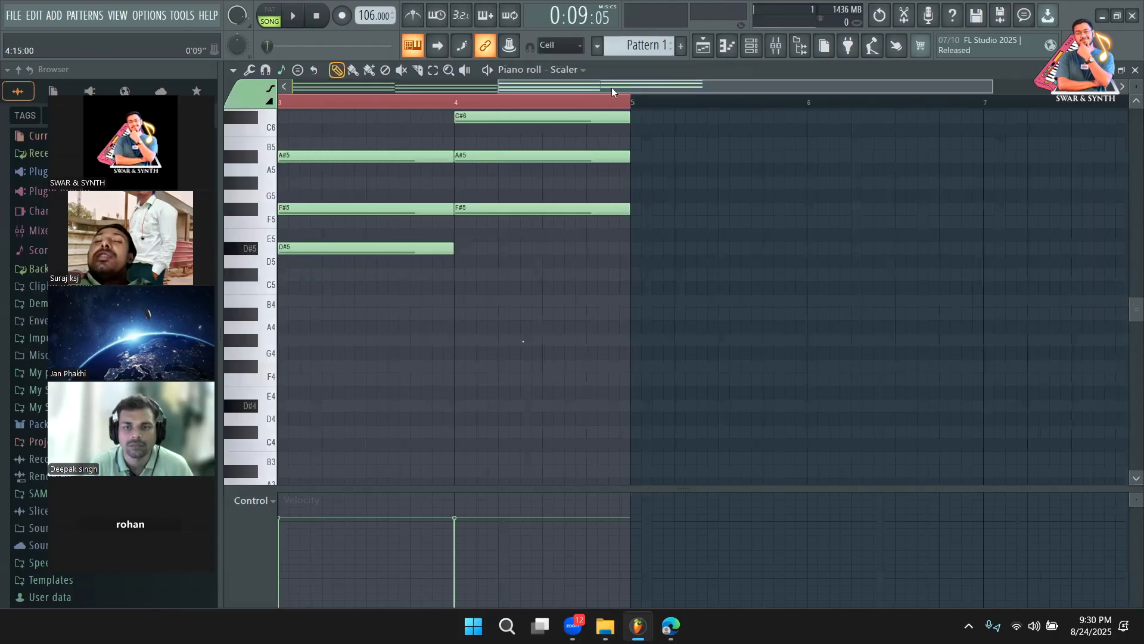
{"action": "left_click_drag", "start_coordinate": [613, 90], "coordinate": [410, 89]}
{"action": "scroll", "coordinate": [505, 316], "scroll_direction": "up", "scroll_amount": 3}
{"action": "left_click", "coordinate": [432, 70]}
{"action": "mouse_move", "coordinate": [979, 190]}
{"action": "left_mouse_down"}
{"action": "mouse_move", "coordinate": [931, 274]}
{"action": "mouse_move", "coordinate": [933, 327]}
{"action": "left_mouse_up"}
{"action": "key", "text": "p"}
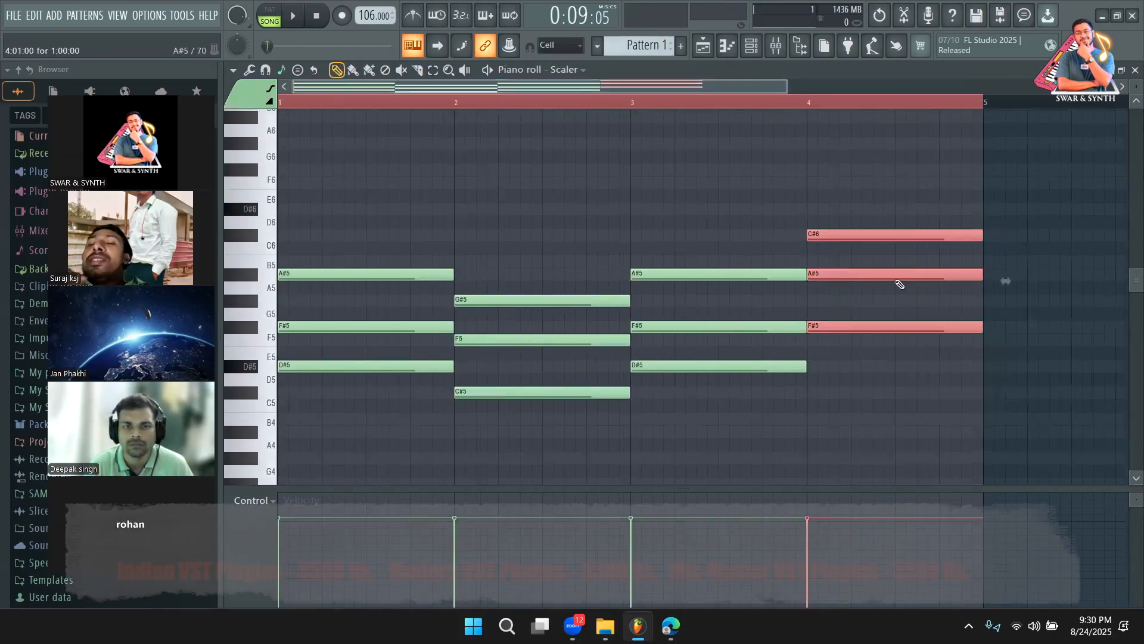
{"action": "scroll", "coordinate": [832, 207], "scroll_direction": "down", "scroll_amount": 3}
{"action": "left_click_drag", "start_coordinate": [832, 207], "coordinate": [830, 280]}
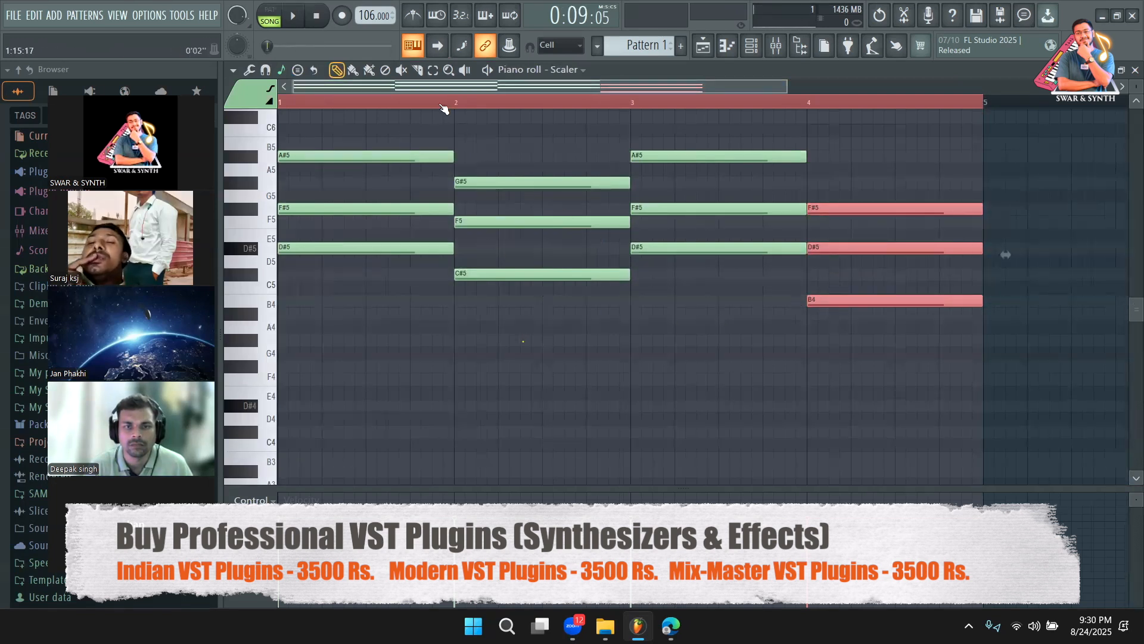
Play the four-bar progression with the vocals to check the revised bar 4 chord, then stop playback
{"action": "key", "text": "space"}
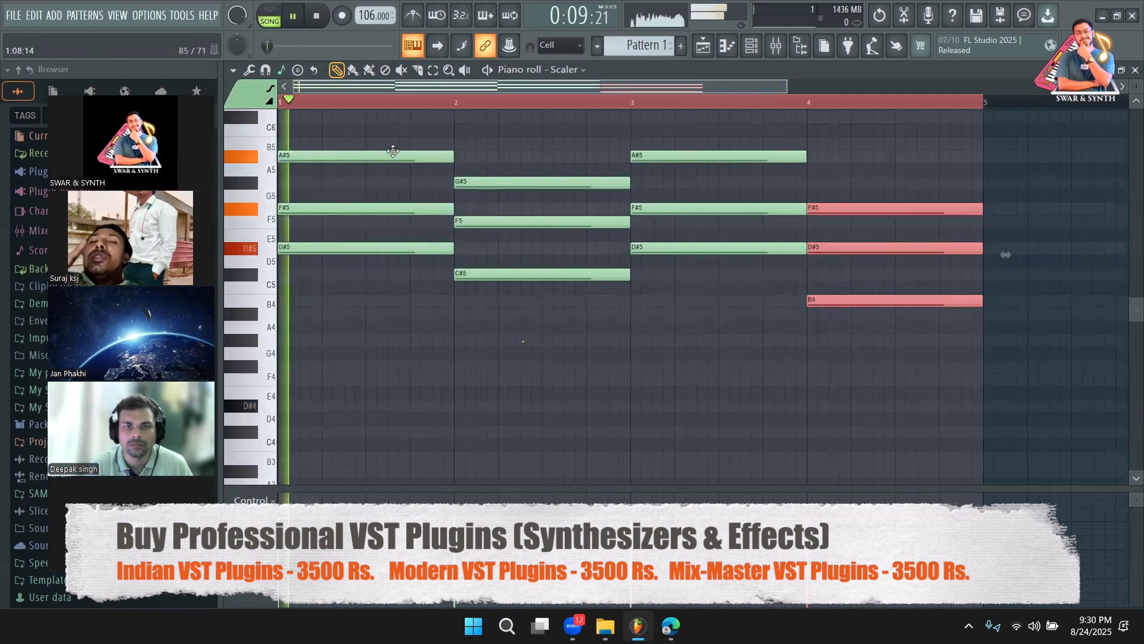
{"action": "left_click", "coordinate": [715, 364]}
{"action": "scroll", "coordinate": [716, 364], "scroll_direction": "up", "scroll_amount": 2}
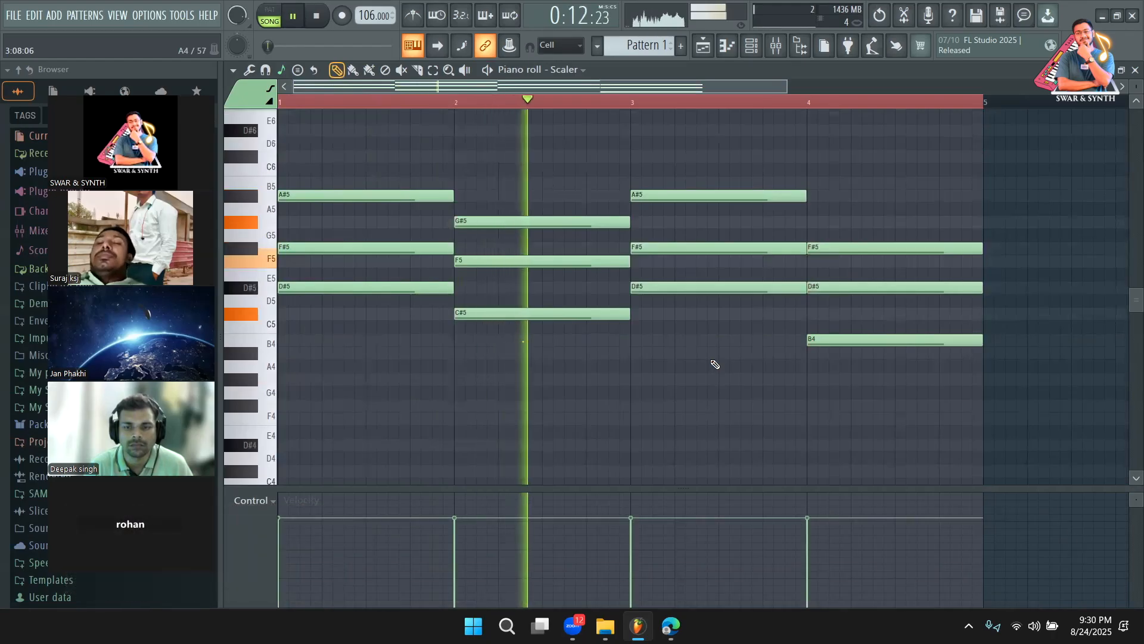
{"action": "scroll", "coordinate": [653, 362], "scroll_direction": "up", "scroll_amount": 2}
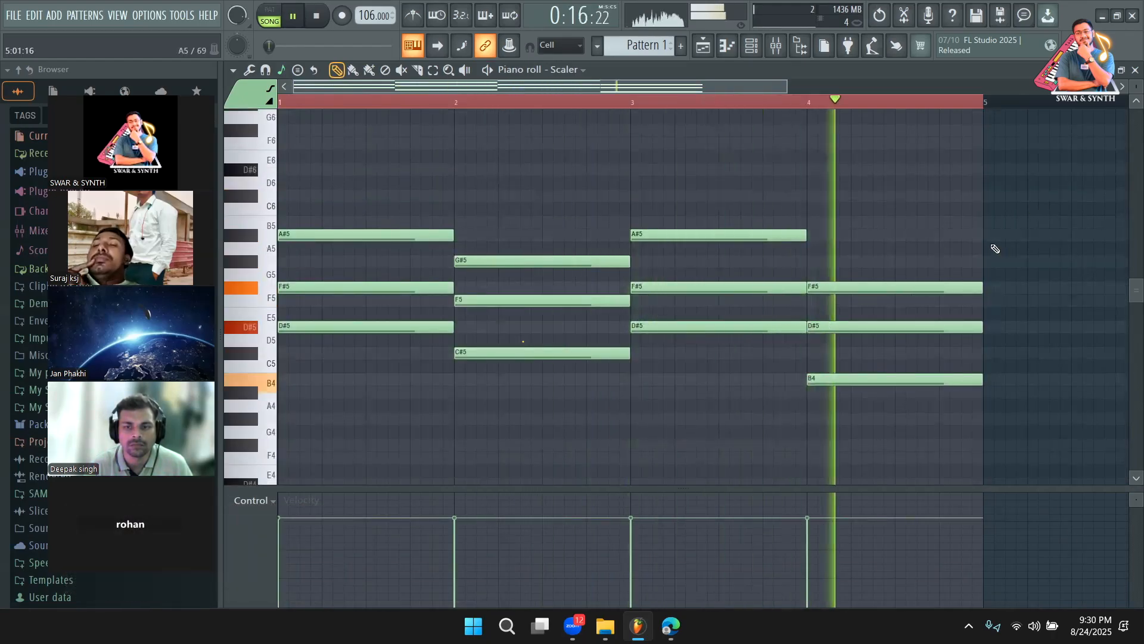
{"action": "key", "text": "space"}
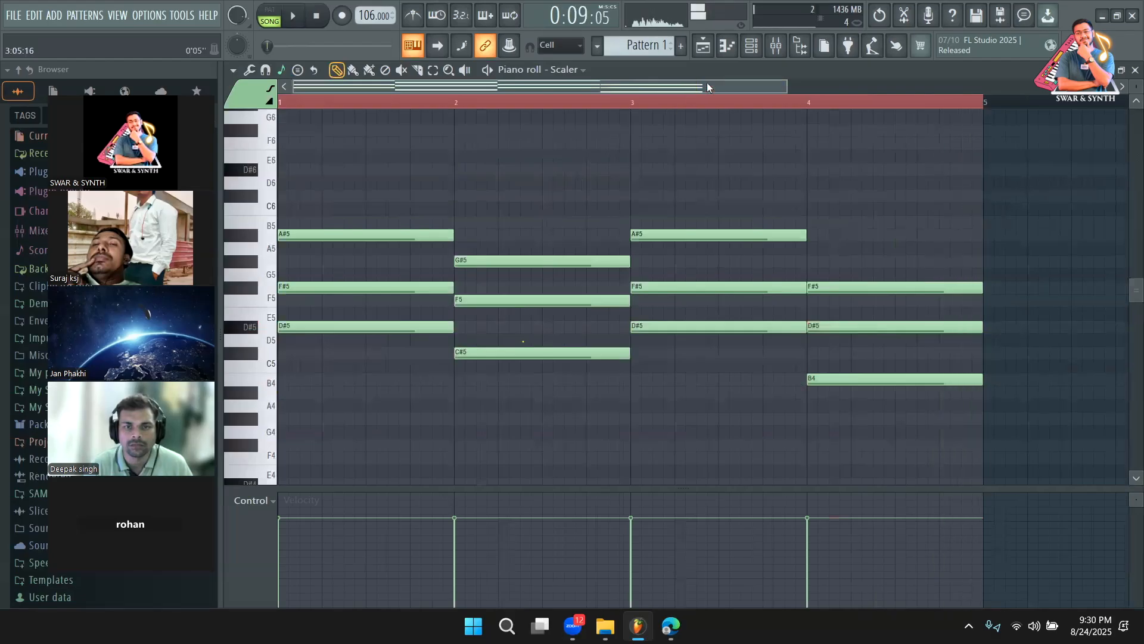
Return to the playlist and play the arrangement from the second vocal section at about bar 25
{"action": "left_click", "coordinate": [711, 53]}
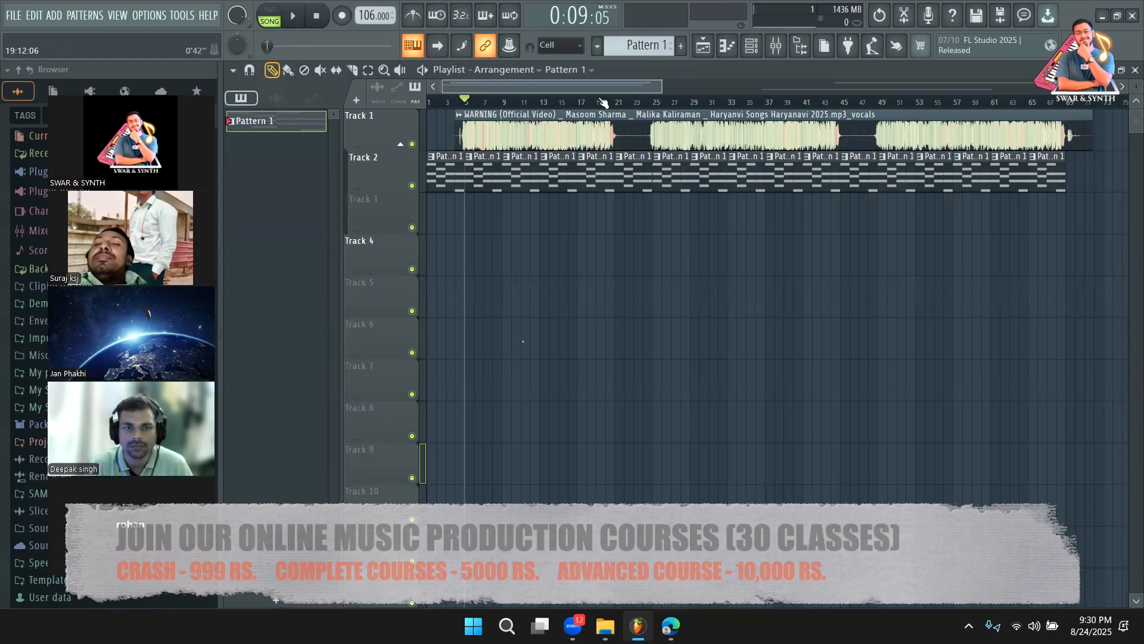
{"action": "left_click_drag", "start_coordinate": [554, 110], "coordinate": [650, 114]}
{"action": "key", "text": "space"}
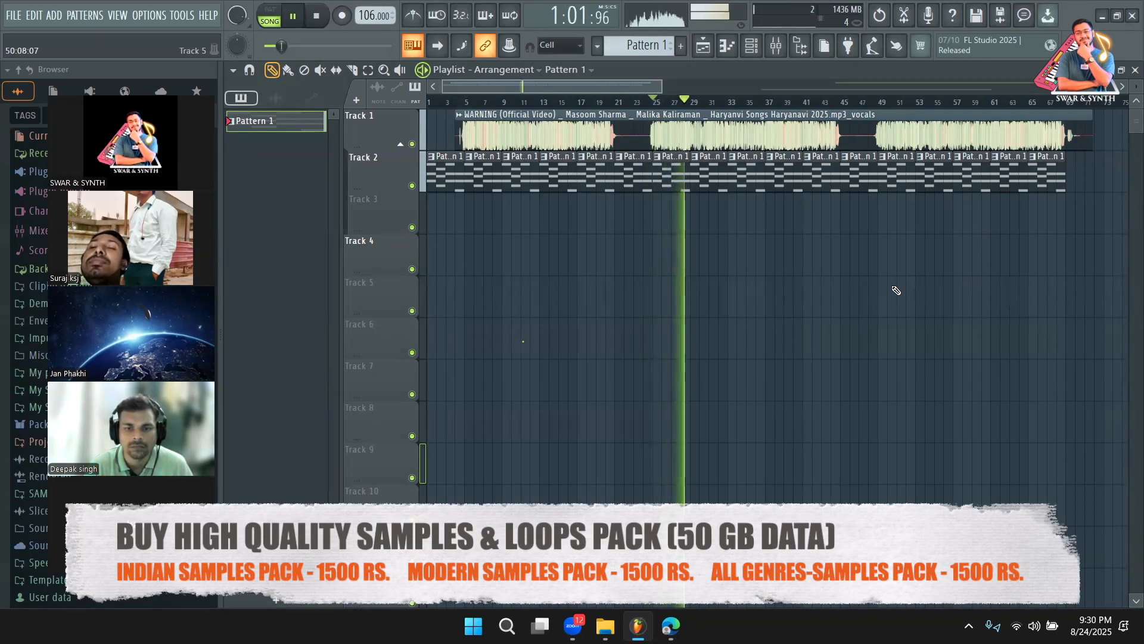
{"action": "key", "text": "space"}
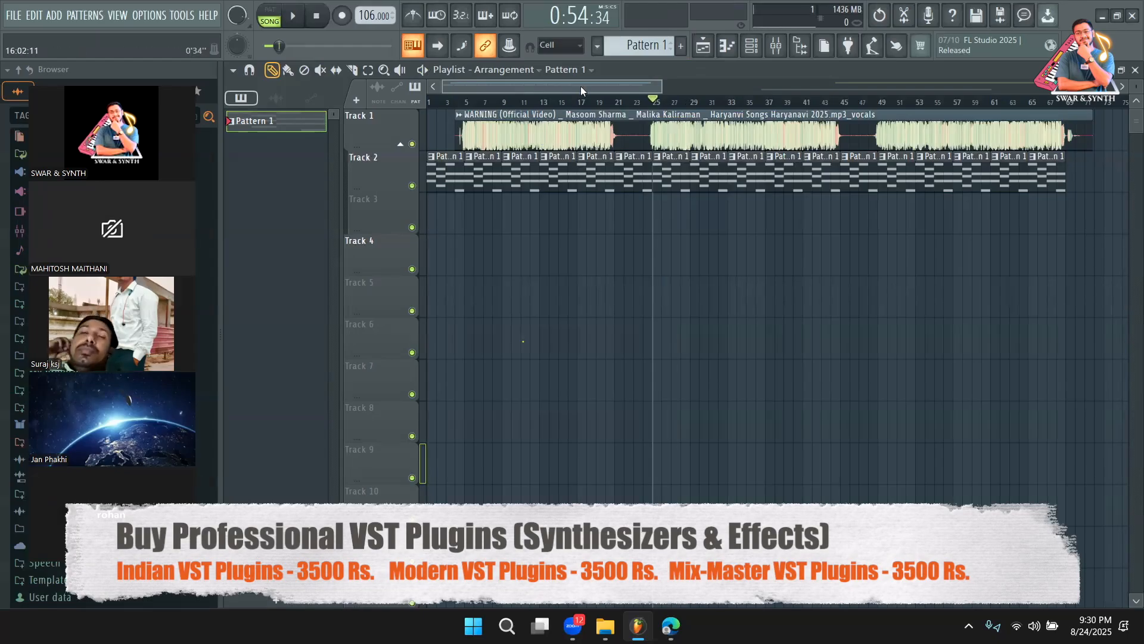
Listen to the reference track from several points between bars 140 and 150, then return the playhead to bar 5
{"action": "left_click_drag", "start_coordinate": [660, 88], "coordinate": [654, 113]}
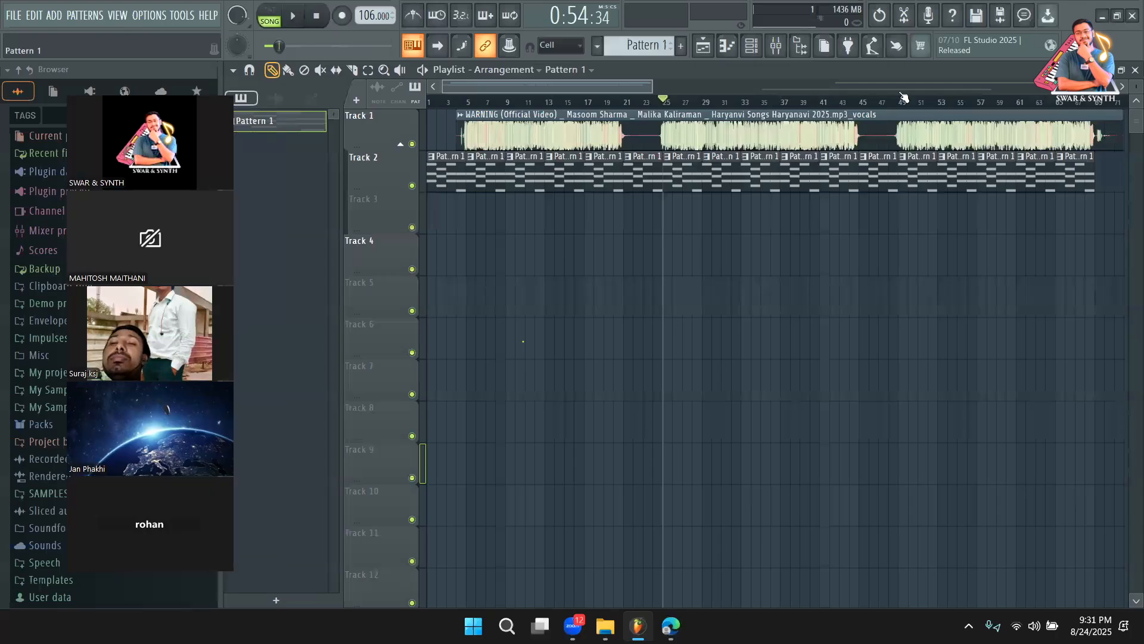
{"action": "left_click", "coordinate": [923, 88]}
{"action": "left_click_drag", "start_coordinate": [643, 265], "coordinate": [1130, 274]}
{"action": "left_click_drag", "start_coordinate": [839, 90], "coordinate": [773, 88]}
{"action": "left_click", "coordinate": [754, 103]}
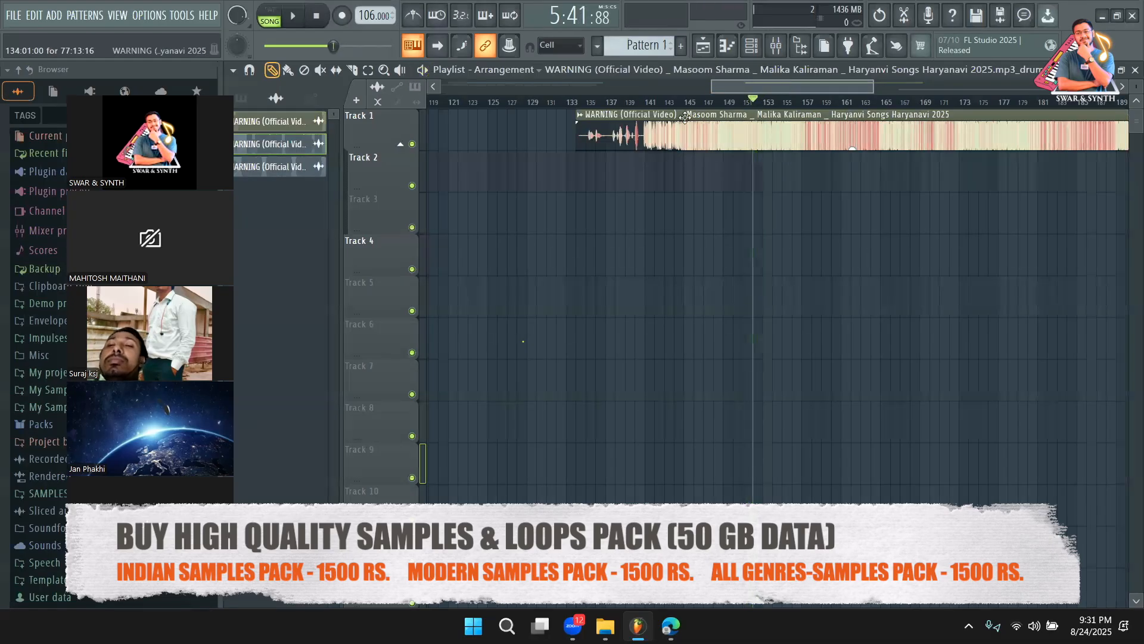
{"action": "left_click", "coordinate": [729, 105]}
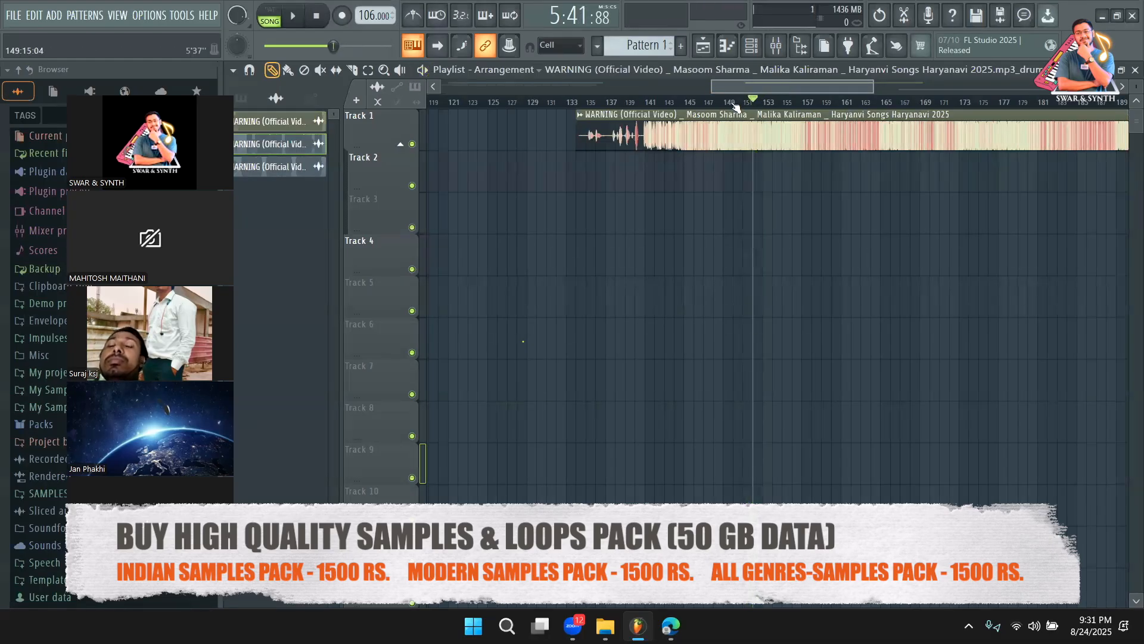
{"action": "key", "text": "space"}
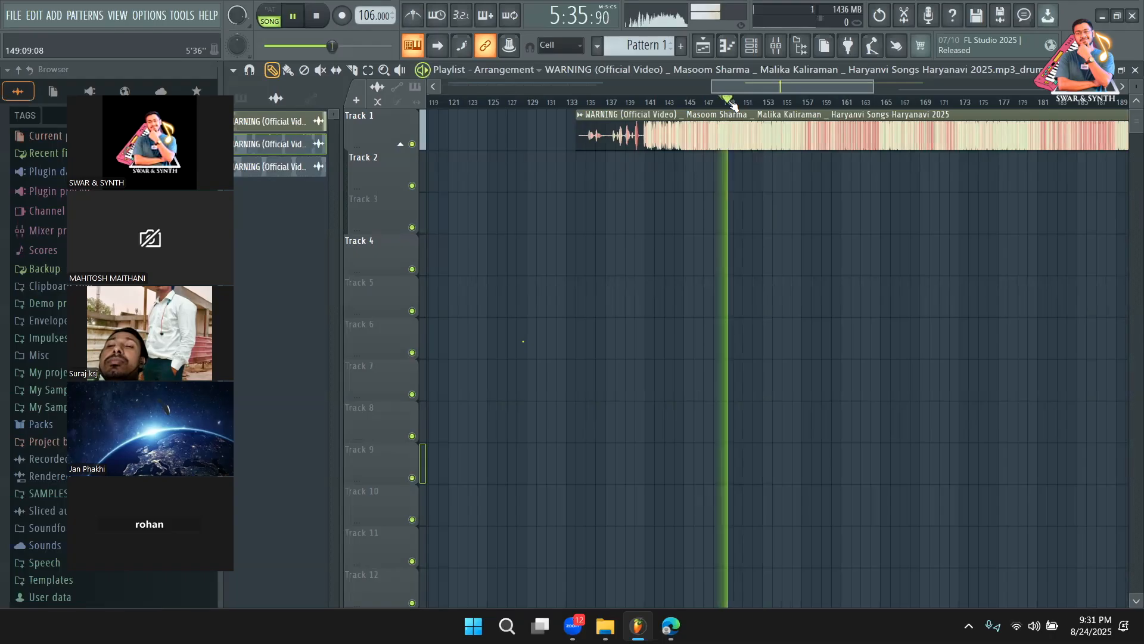
{"action": "left_click", "coordinate": [691, 103]}
{"action": "left_click", "coordinate": [639, 104]}
{"action": "left_click_drag", "start_coordinate": [764, 90], "coordinate": [738, 90]}
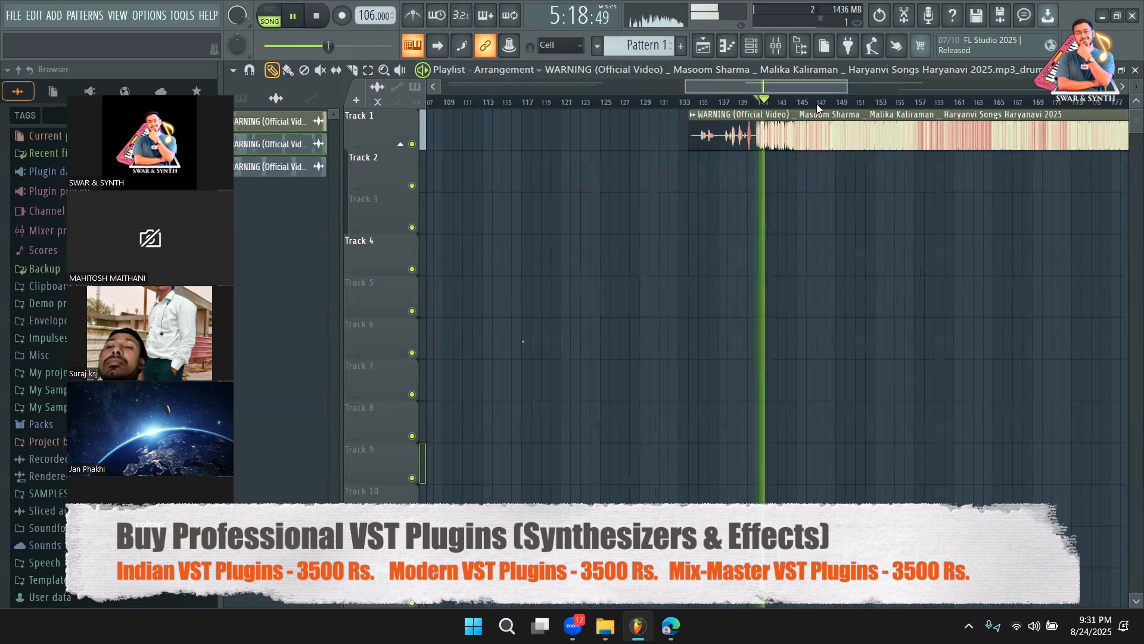
{"action": "key", "text": "space"}
{"action": "left_click_drag", "start_coordinate": [816, 86], "coordinate": [551, 88]}
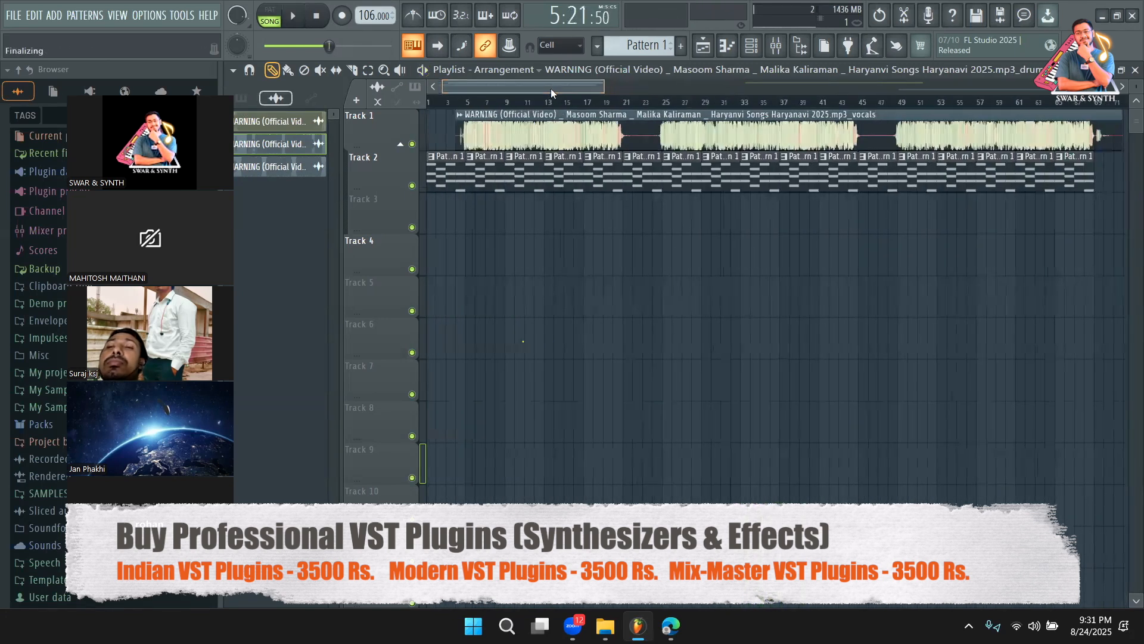
{"action": "left_click", "coordinate": [466, 102]}
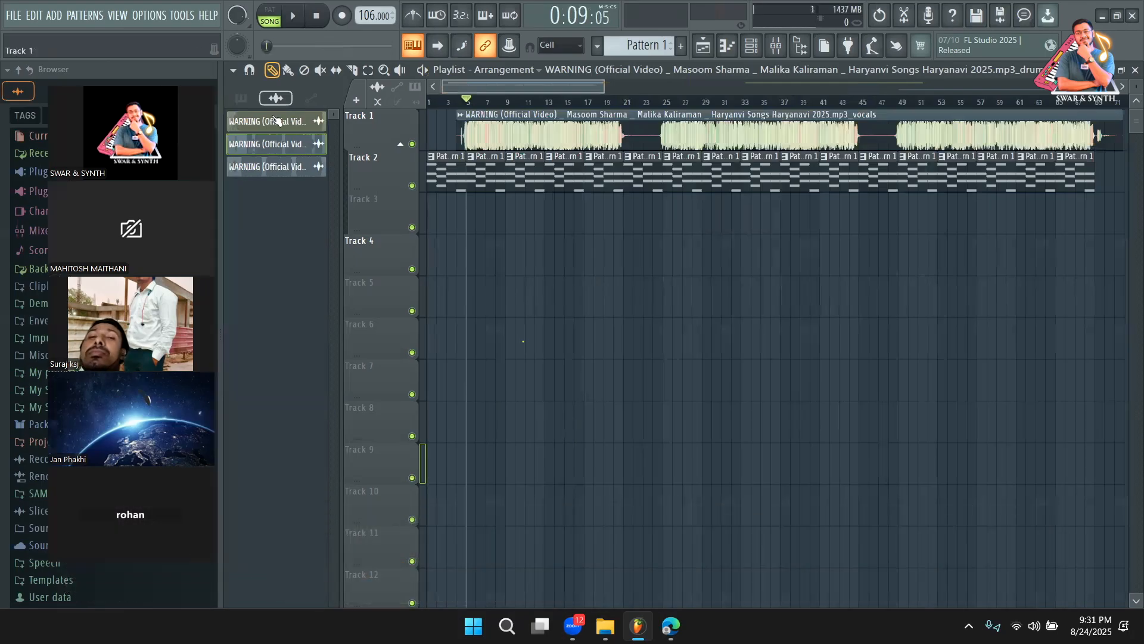
Search the generator plugins for "dune" and add DUNE 3 as a new channel in the channel rack
{"action": "left_click", "coordinate": [751, 45]}
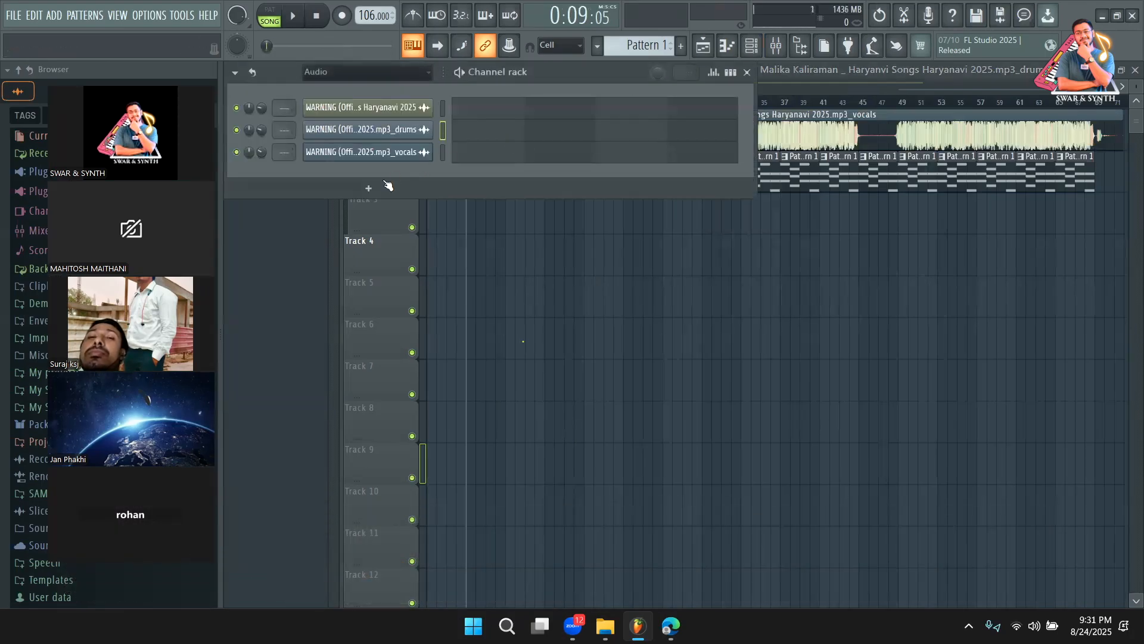
{"action": "left_click", "coordinate": [308, 188]}
{"action": "left_click", "coordinate": [363, 26]}
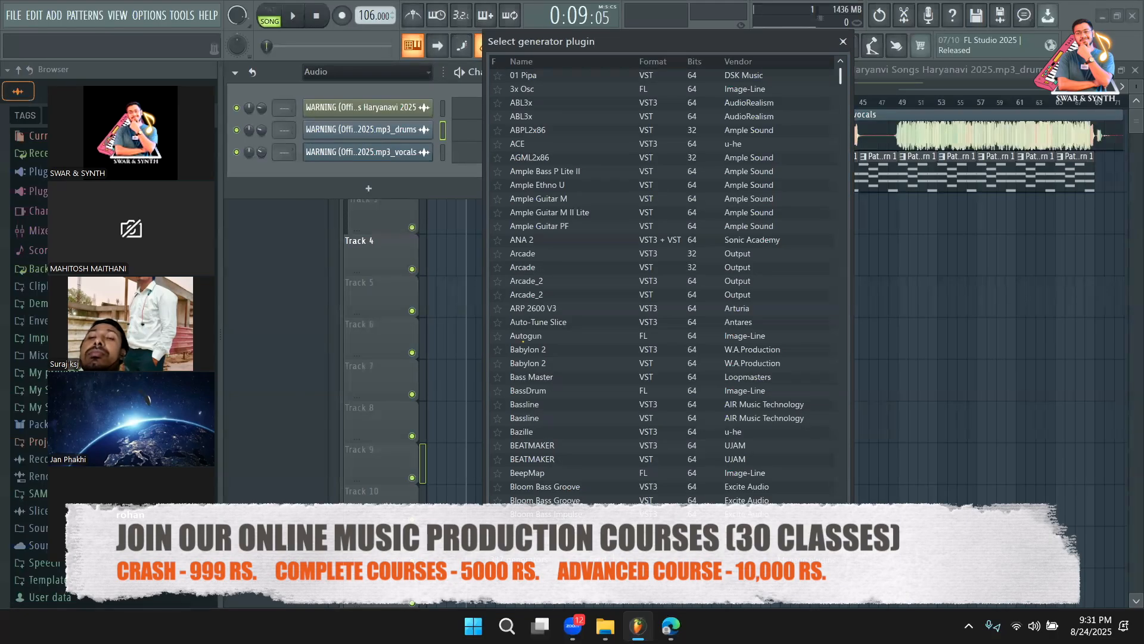
{"action": "type", "text": "d"}
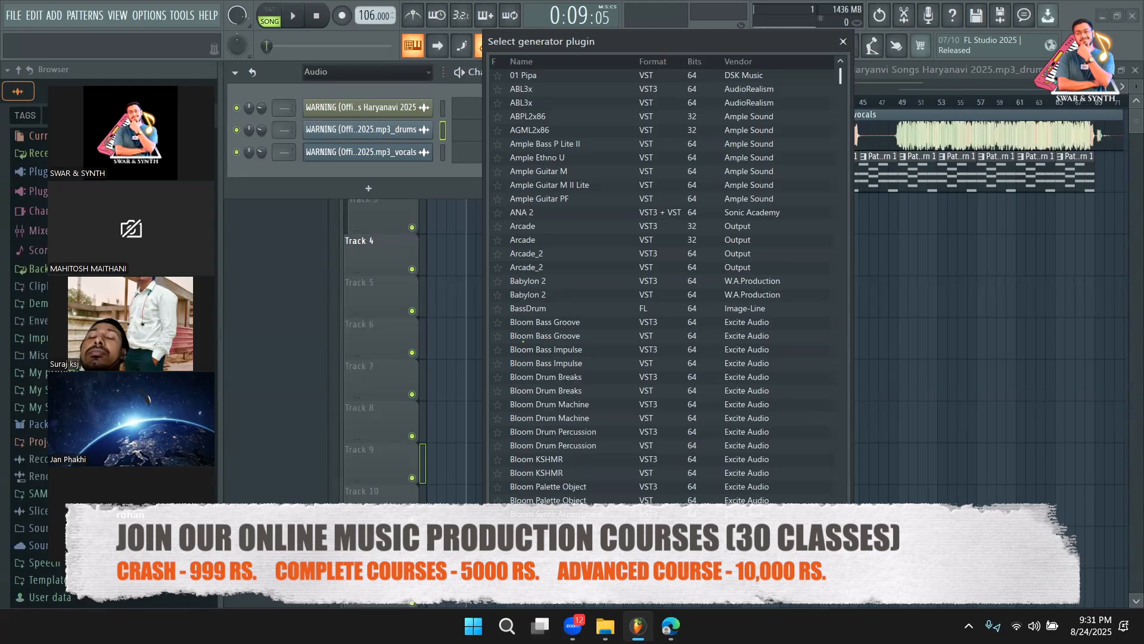
{"action": "key", "text": "BackSpace"}
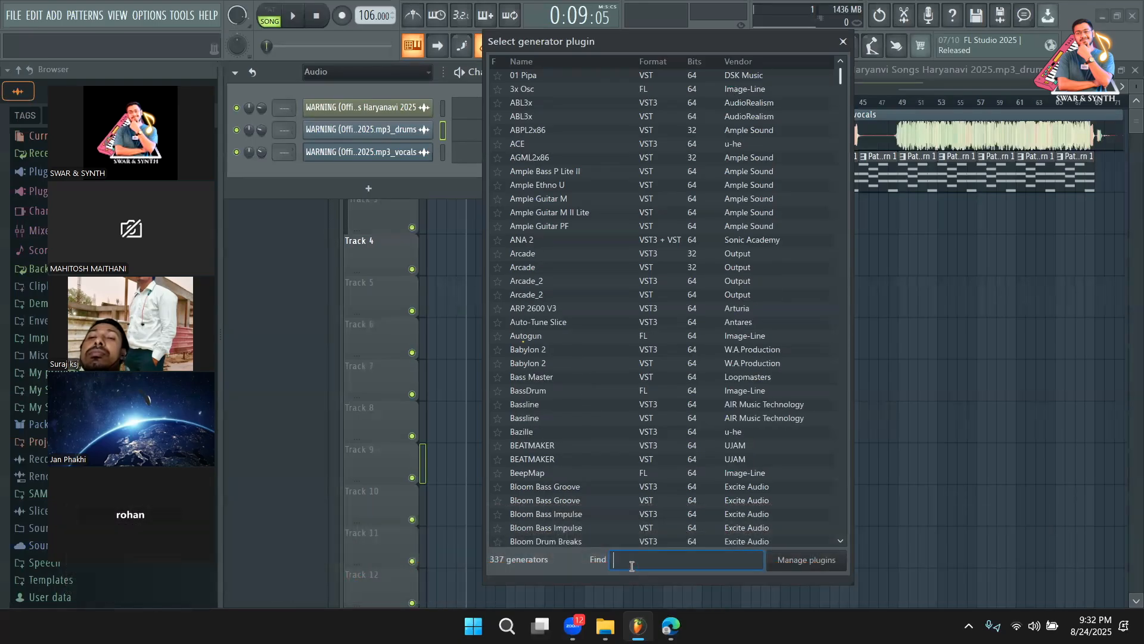
{"action": "type", "text": "dune"}
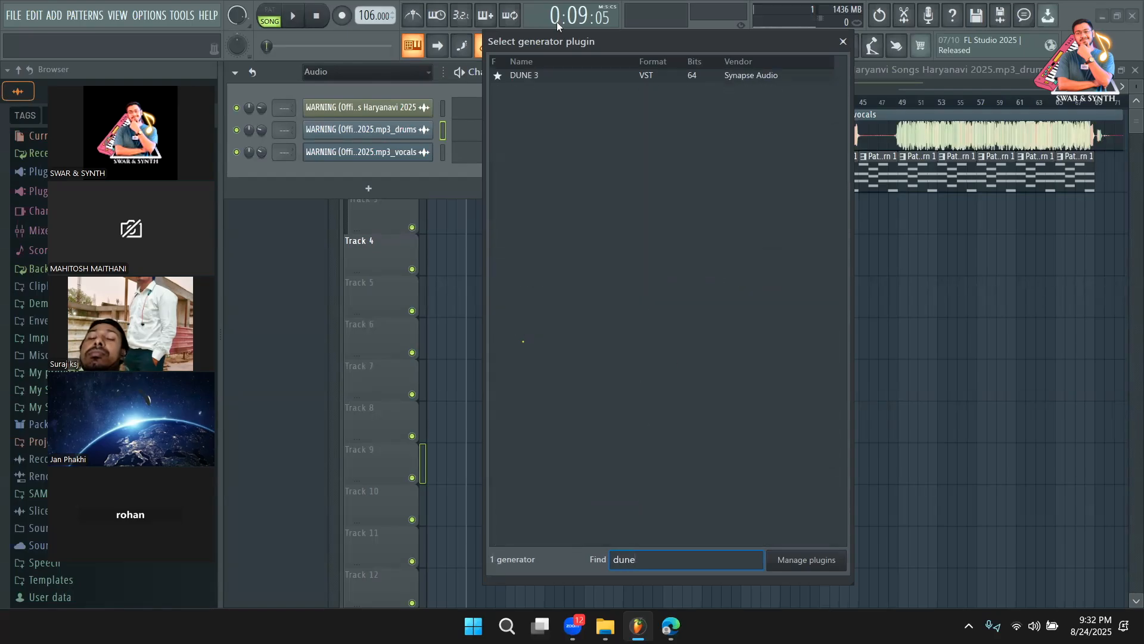
{"action": "double_click", "coordinate": [552, 82]}
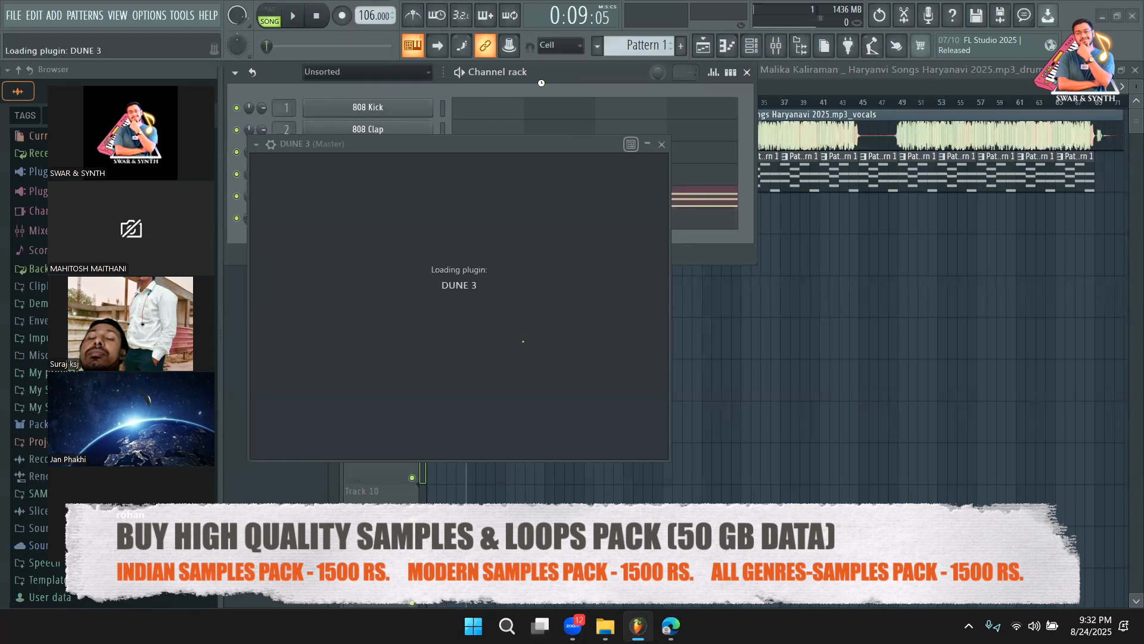
{"action": "left_click", "coordinate": [541, 83]}
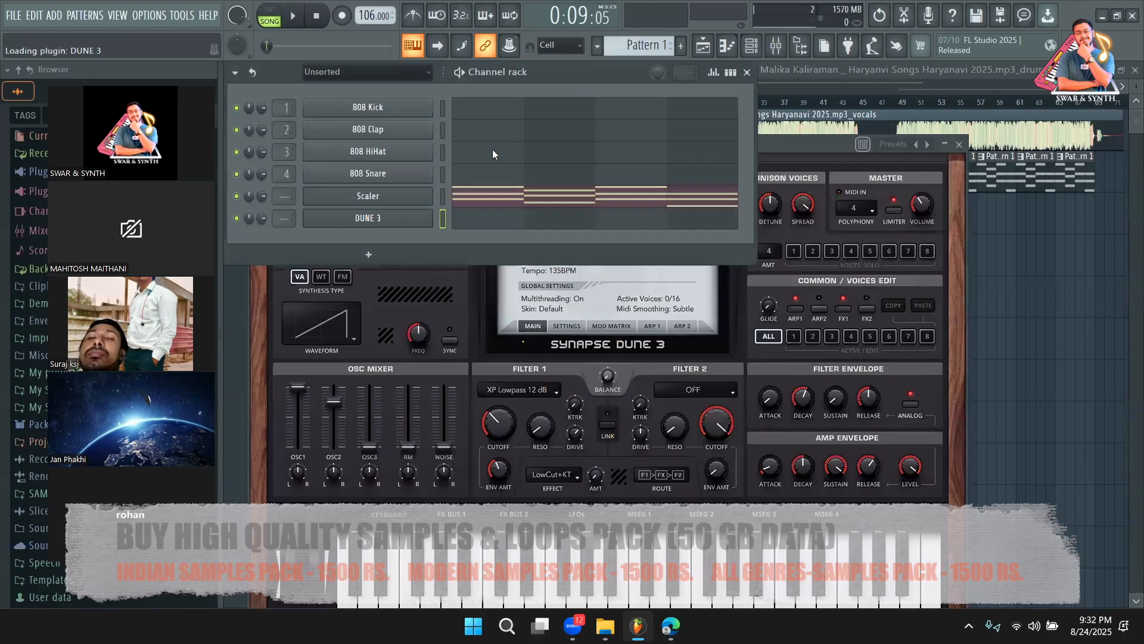
Copy the Scaler chord notes from Pattern 1 and paste them into the DUNE 3 channel in Pattern 6
{"action": "right_click", "coordinate": [403, 197]}
{"action": "left_click", "coordinate": [601, 208]}
{"action": "scroll", "coordinate": [643, 46], "scroll_direction": "down", "scroll_amount": 5}
{"action": "right_click", "coordinate": [475, 224]}
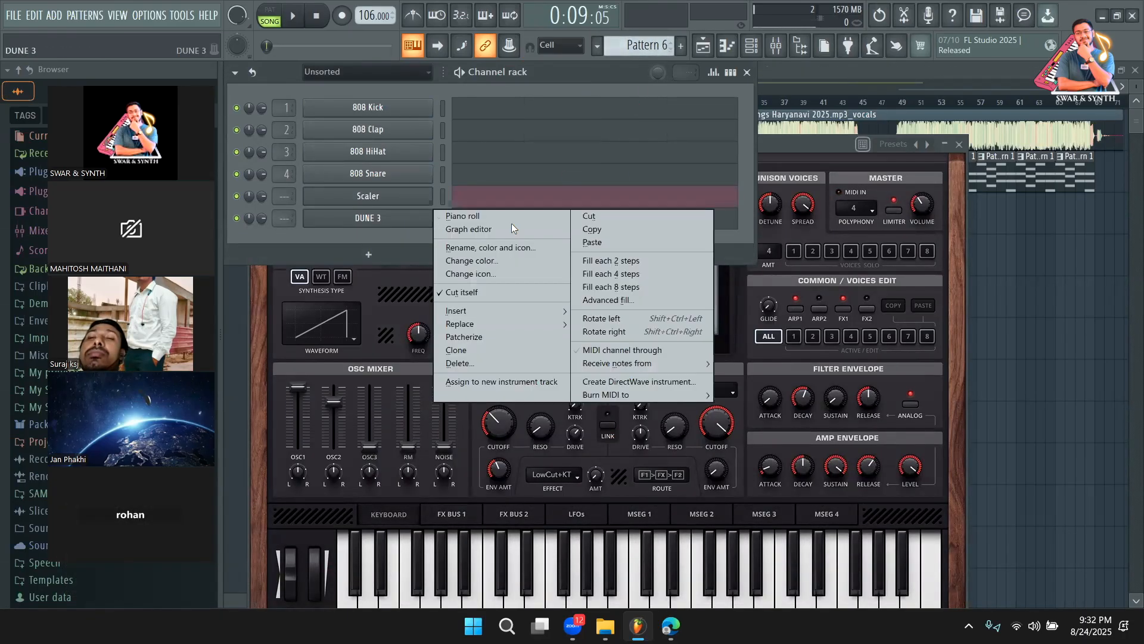
{"action": "left_click", "coordinate": [602, 239]}
Play Pattern 6, load a BeatLab Audio - Essentials Vol.1 soundbank in DUNE 3, and audition its CHORD ME patch
{"action": "left_click_drag", "start_coordinate": [795, 145], "coordinate": [833, 112]}
{"action": "key", "text": "space"}
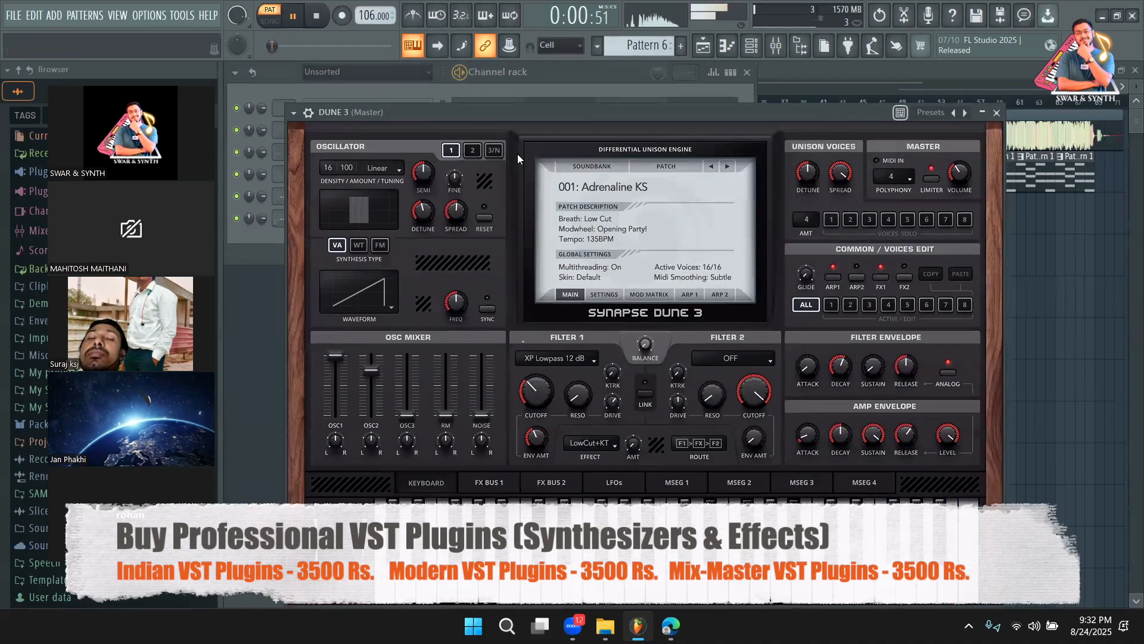
{"action": "key", "text": "space"}
{"action": "left_click", "coordinate": [589, 164]}
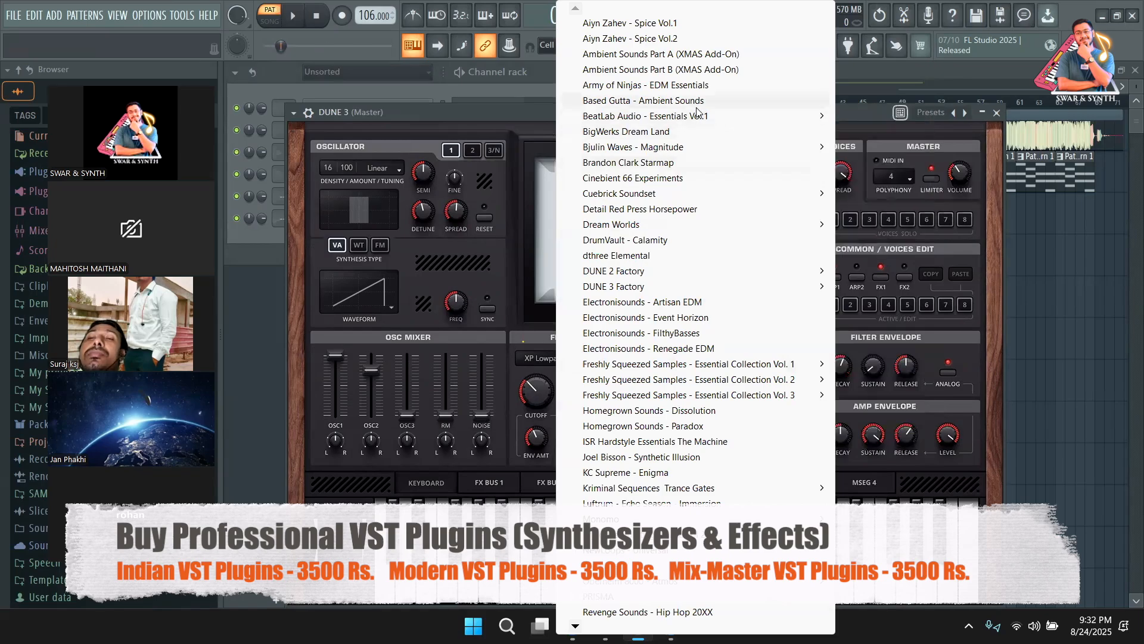
{"action": "mouse_move", "coordinate": [708, 117]}
{"action": "left_click", "coordinate": [885, 114]}
{"action": "key", "text": "space"}
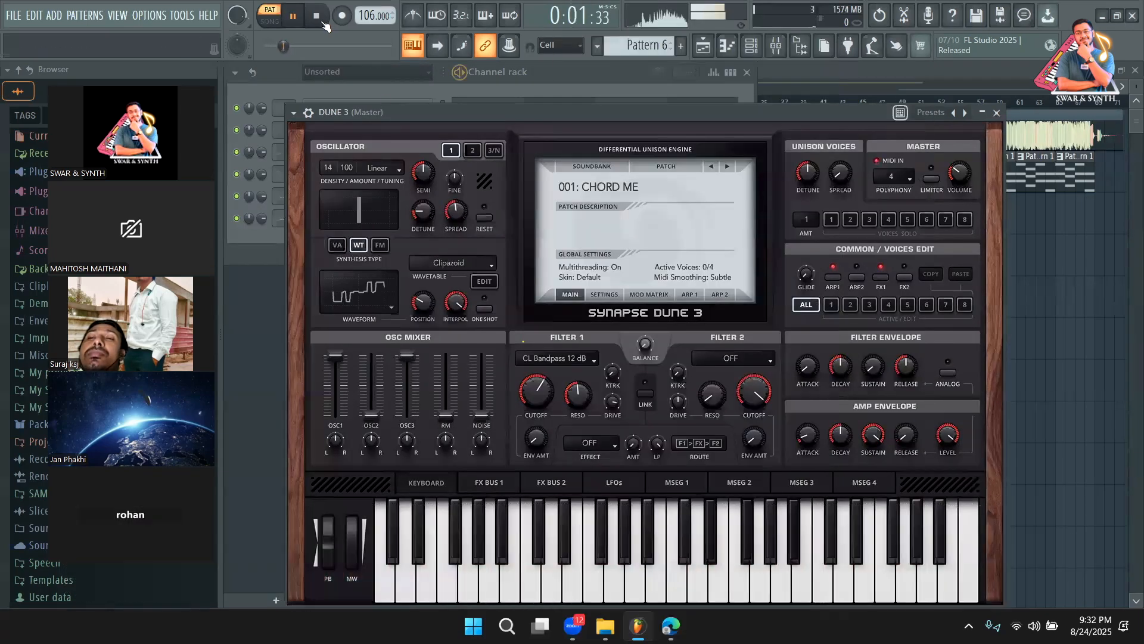
Show DUNE 3's channel controls, lower its channel volume, and replay Pattern 6 with the CHORD ME patch
{"action": "left_click", "coordinate": [293, 113]}
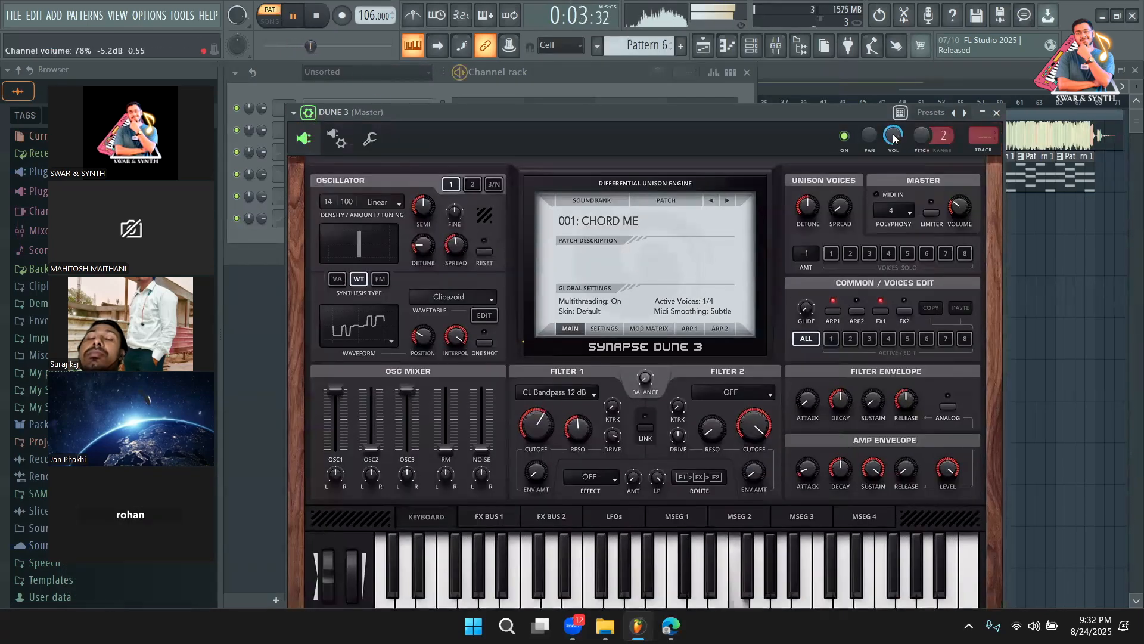
{"action": "left_click", "coordinate": [316, 16]}
{"action": "left_click", "coordinate": [292, 16]}
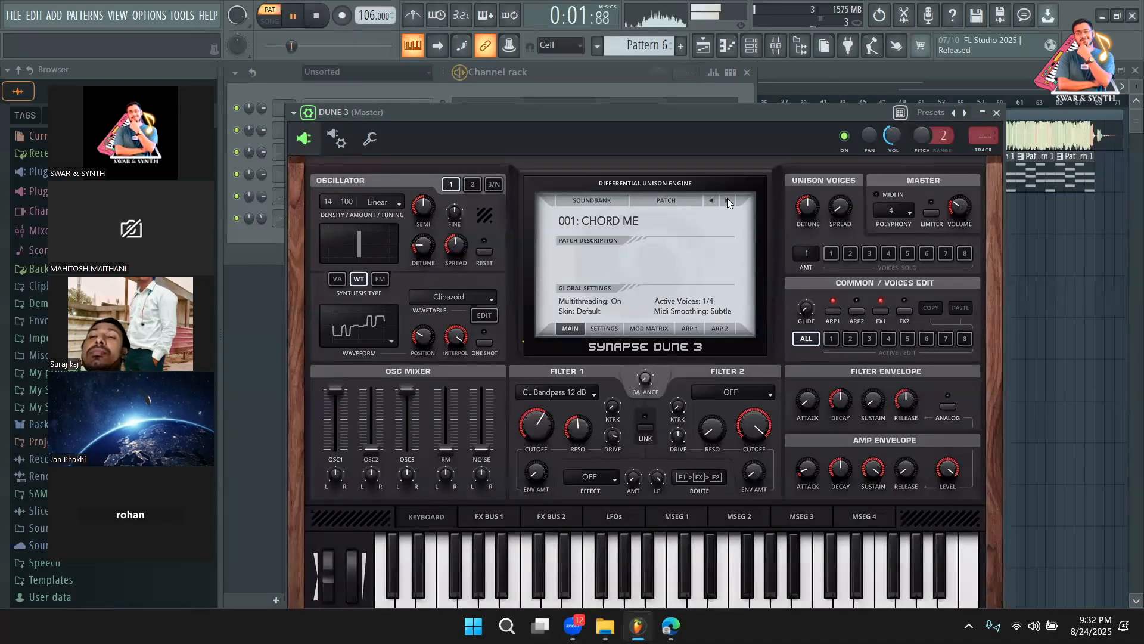
{"action": "left_click_drag", "start_coordinate": [558, 115], "coordinate": [561, 81]}
{"action": "left_click", "coordinate": [294, 78]}
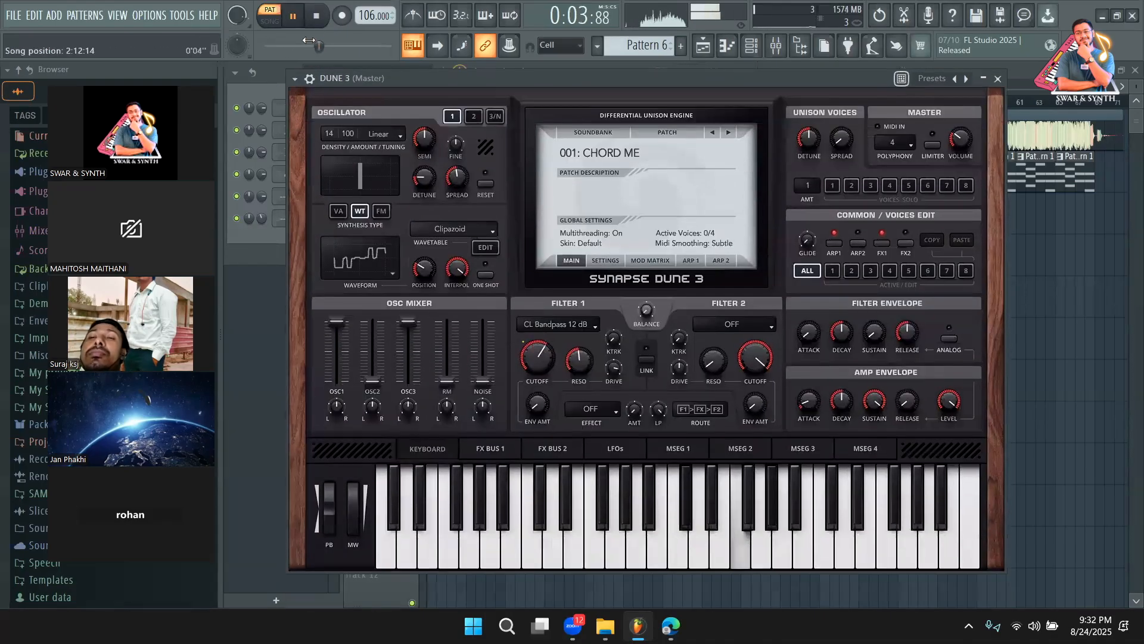
{"action": "key", "text": "space"}
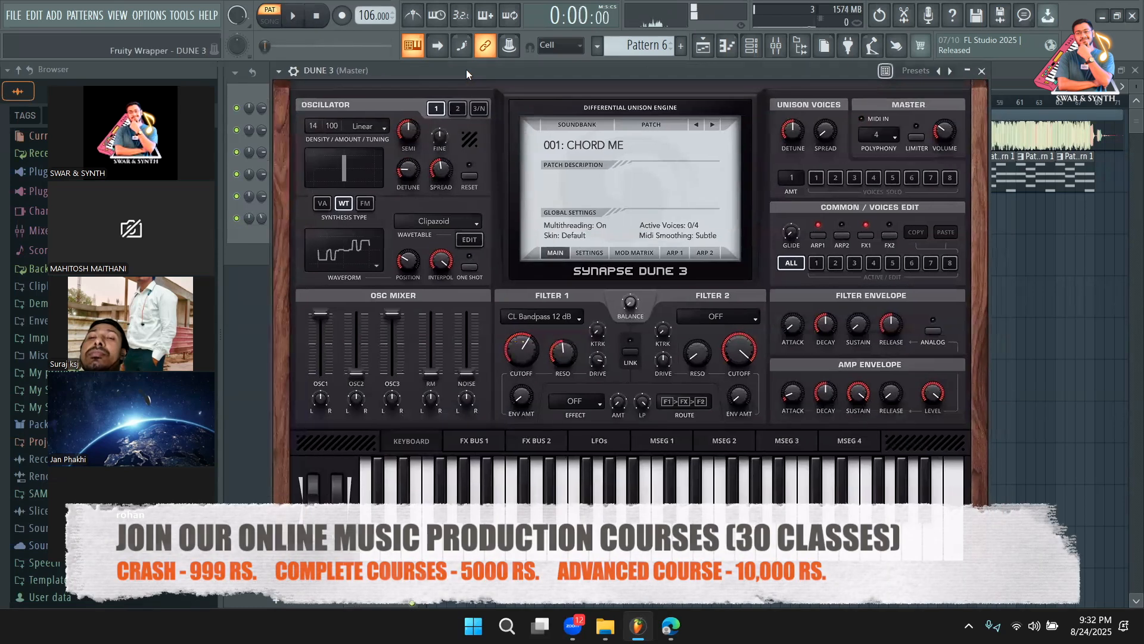
Show DUNE 3's ARP 1 settings for the CHORD ME patch and examine the available arpeggiator presets
{"action": "left_click_drag", "start_coordinate": [483, 76], "coordinate": [508, 70]}
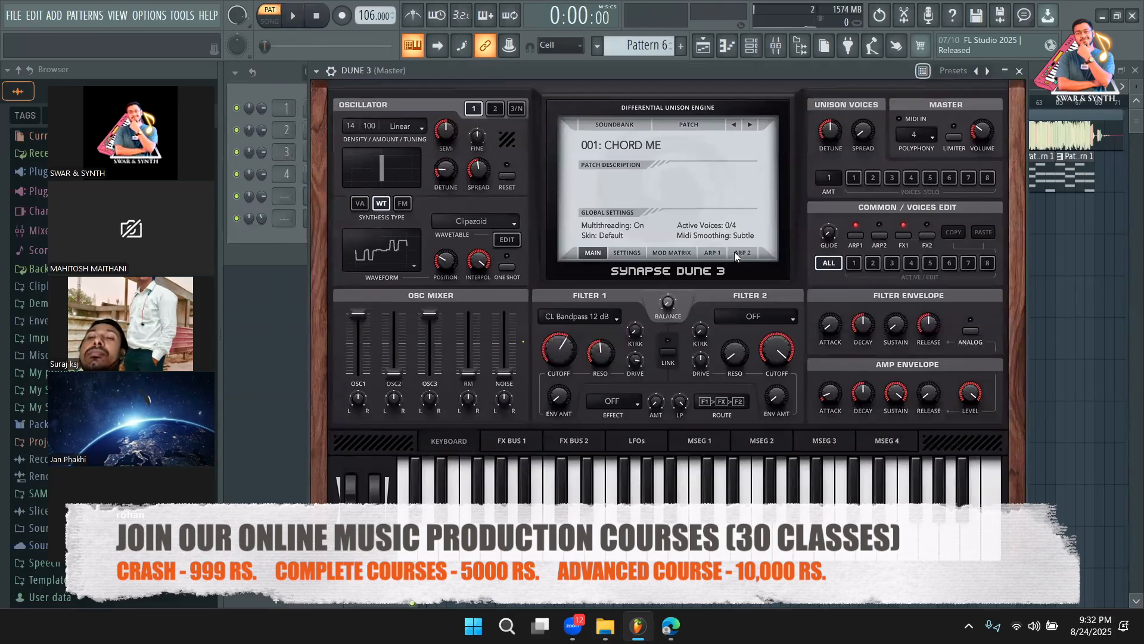
{"action": "left_click", "coordinate": [710, 252]}
{"action": "left_click", "coordinate": [714, 120]}
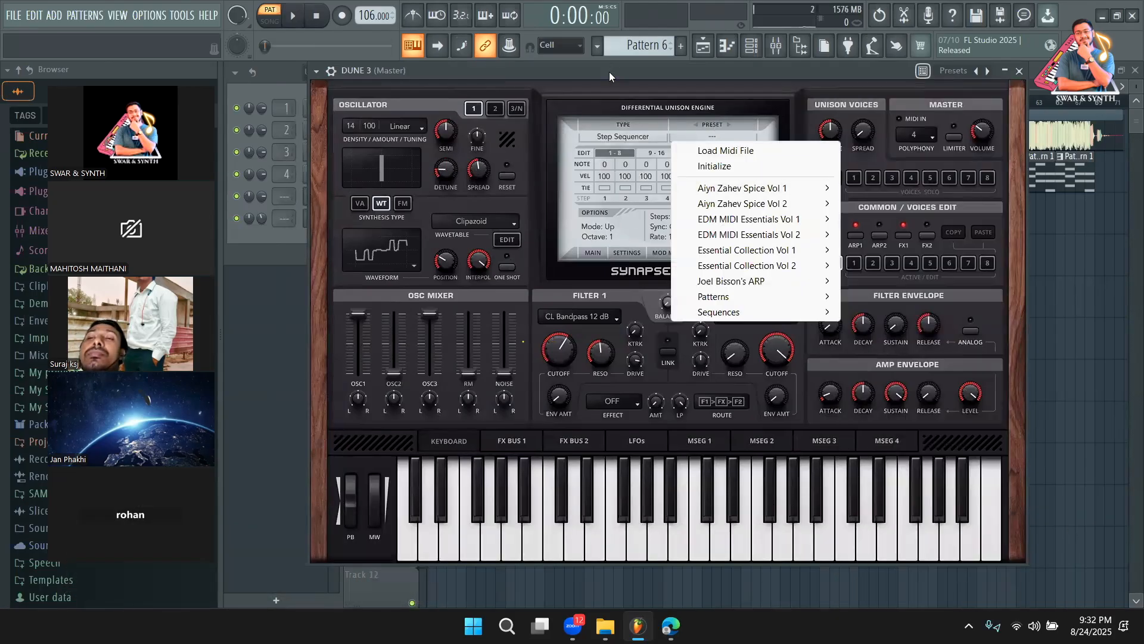
{"action": "double_click", "coordinate": [609, 73]}
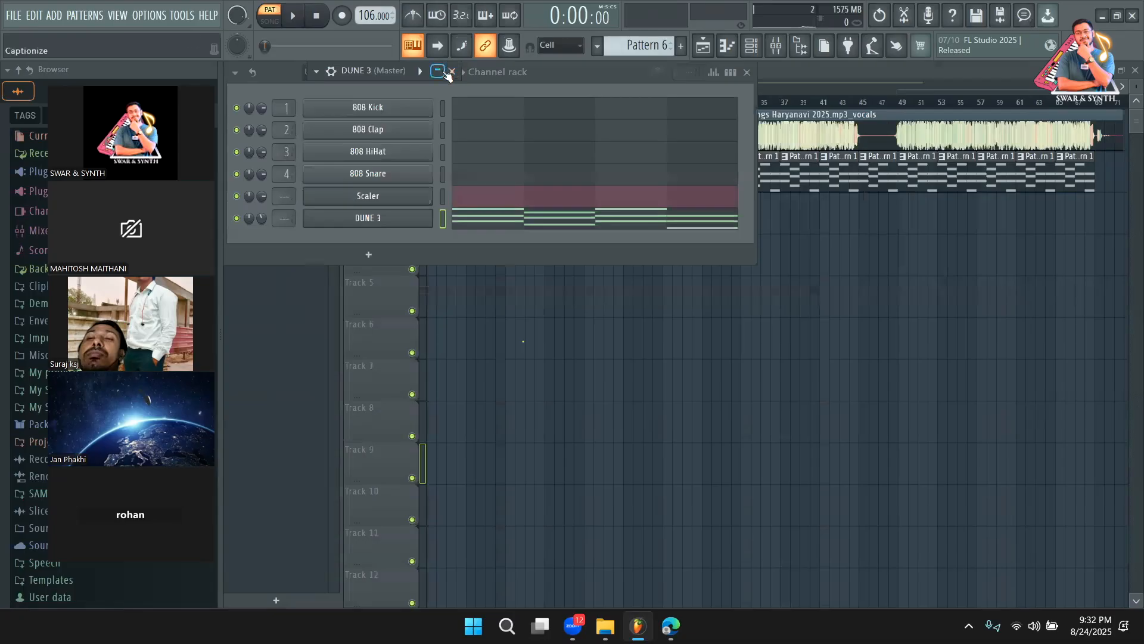
{"action": "left_click", "coordinate": [441, 71]}
{"action": "left_click_drag", "start_coordinate": [399, 77], "coordinate": [838, 80]}
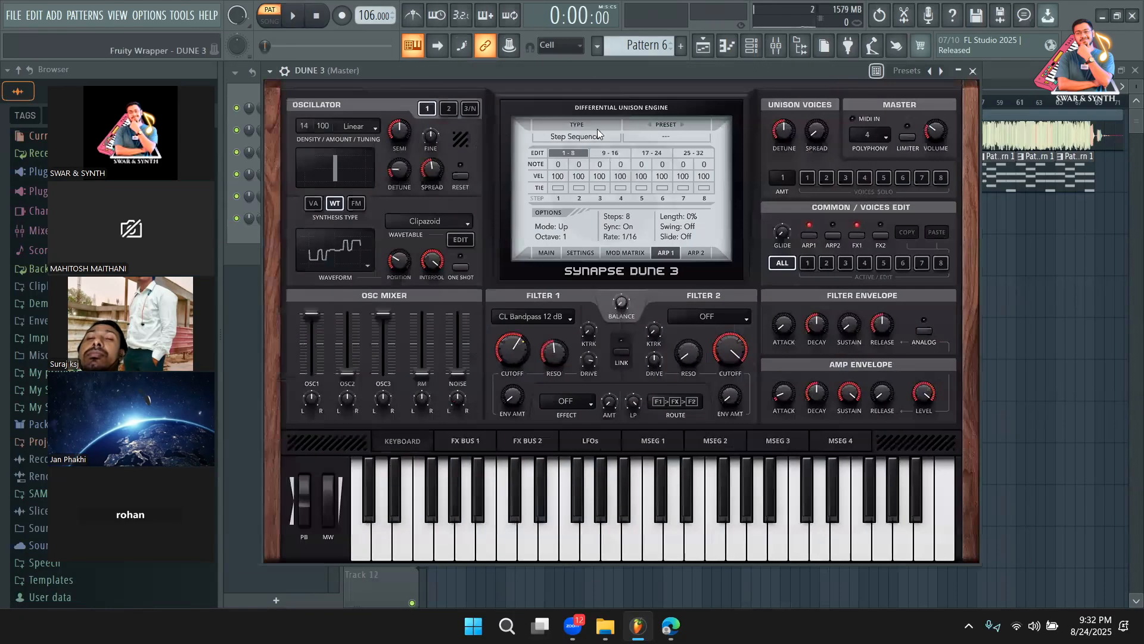
Return to DUNE 3's main page and audition the FILTH and MADNESS patches with Pattern 6 playing
{"action": "left_click", "coordinate": [545, 255]}
{"action": "left_click", "coordinate": [703, 124]}
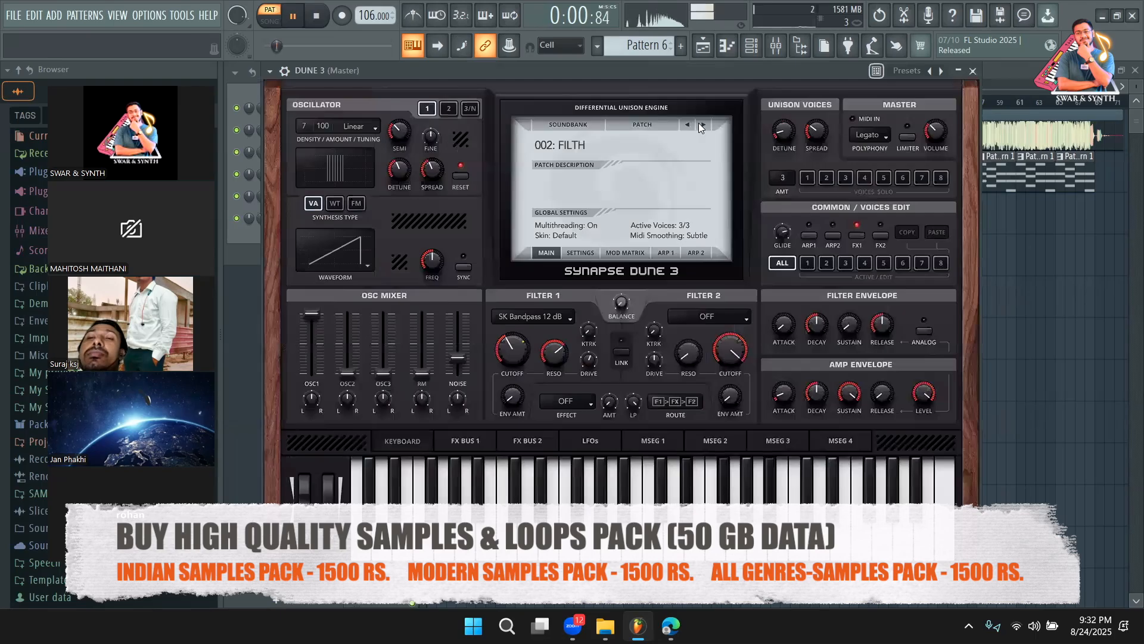
{"action": "left_click", "coordinate": [701, 125]}
{"action": "key", "text": "space"}
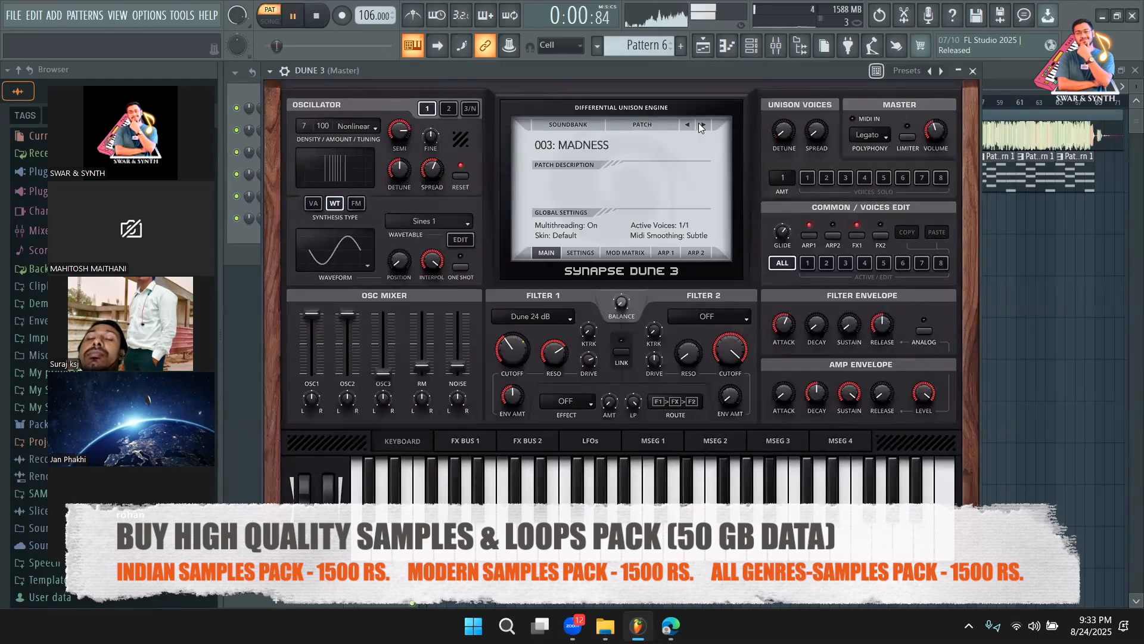
{"action": "left_click", "coordinate": [698, 123]}
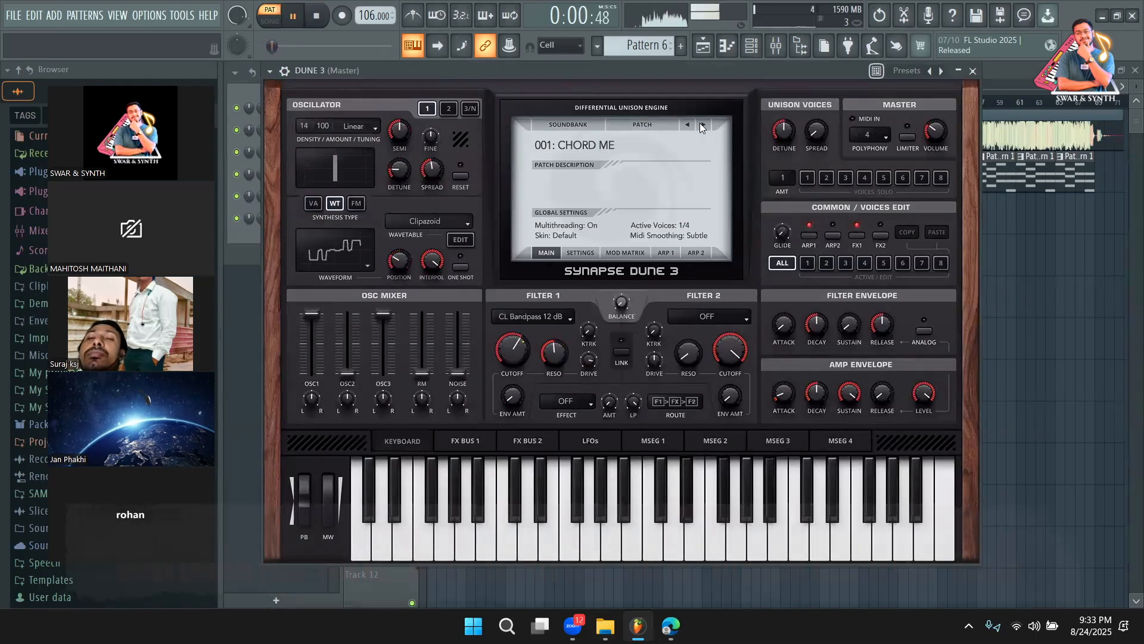
{"action": "left_click", "coordinate": [702, 125]}
Load the Aiyn Zahev - Spice Vol.2 soundbank and audition patches 070: SQ - Hang Glider I AZ and 071: SQ - Hang Glider II AZ
{"action": "left_click", "coordinate": [566, 125]}
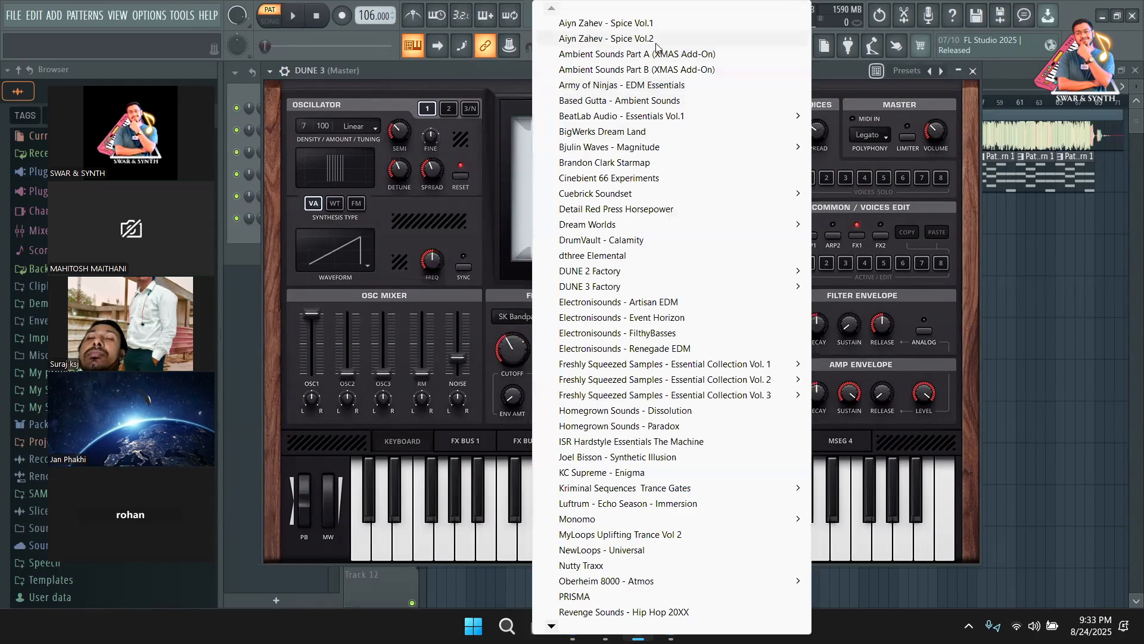
{"action": "left_click", "coordinate": [656, 46]}
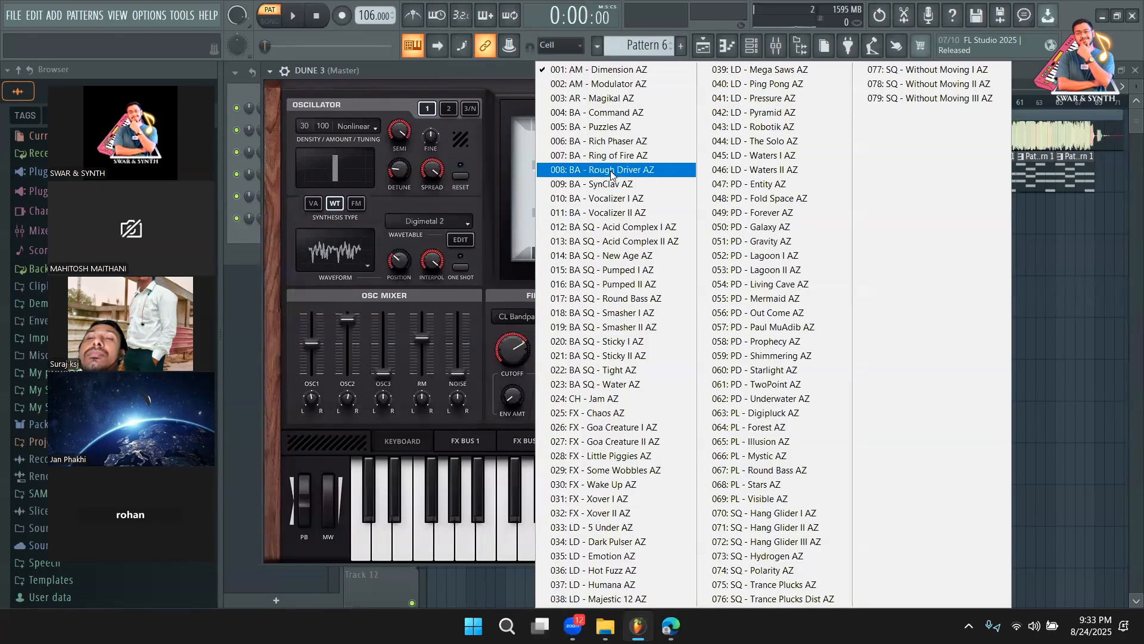
{"action": "key", "text": "space"}
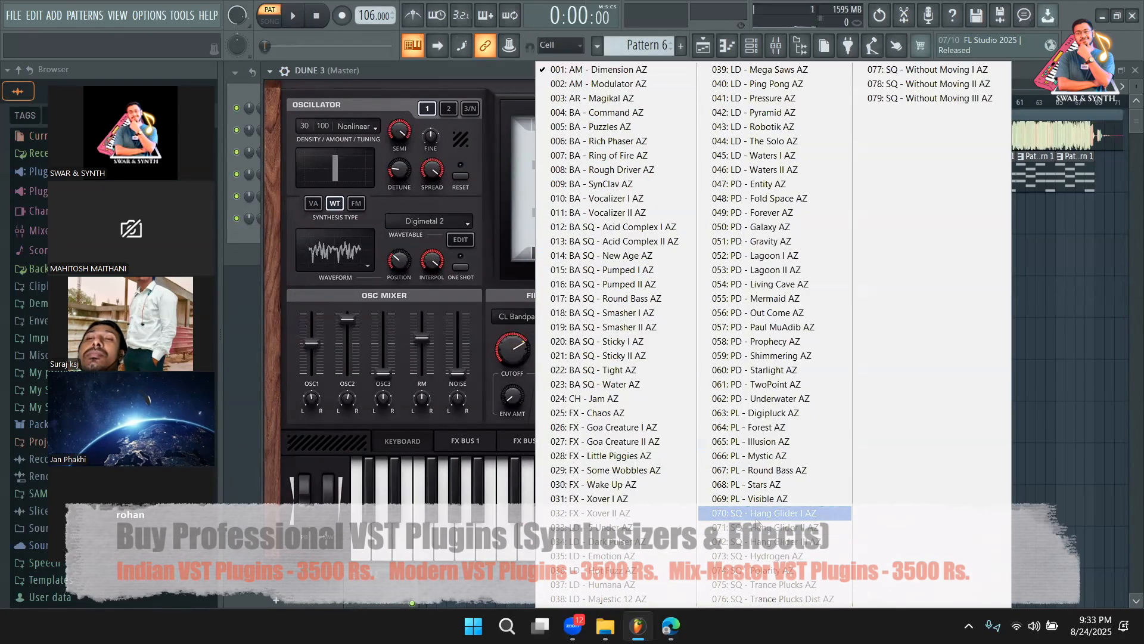
{"action": "left_click", "coordinate": [764, 512]}
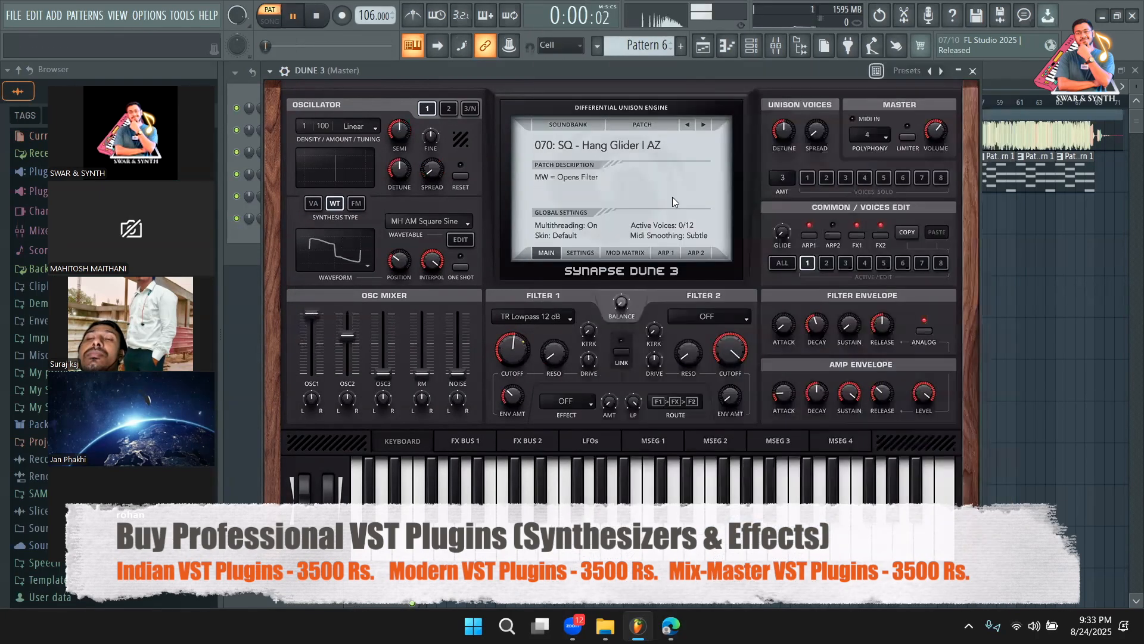
{"action": "left_click", "coordinate": [705, 123]}
{"action": "key", "text": "space"}
{"action": "key", "text": "space"}
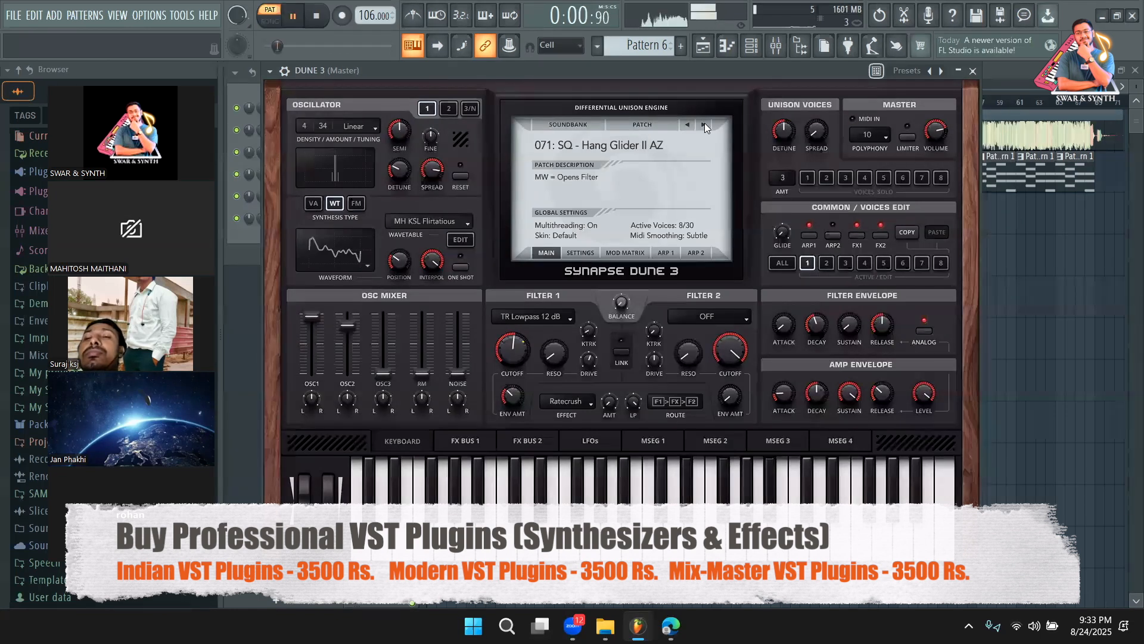
In DUNE 3's piano roll for Pattern 6, reduce the first chord to a single D#5 note and play it back
{"action": "key", "text": "space"}
{"action": "left_click_drag", "start_coordinate": [626, 78], "coordinate": [656, 184]}
{"action": "left_click", "coordinate": [593, 78]}
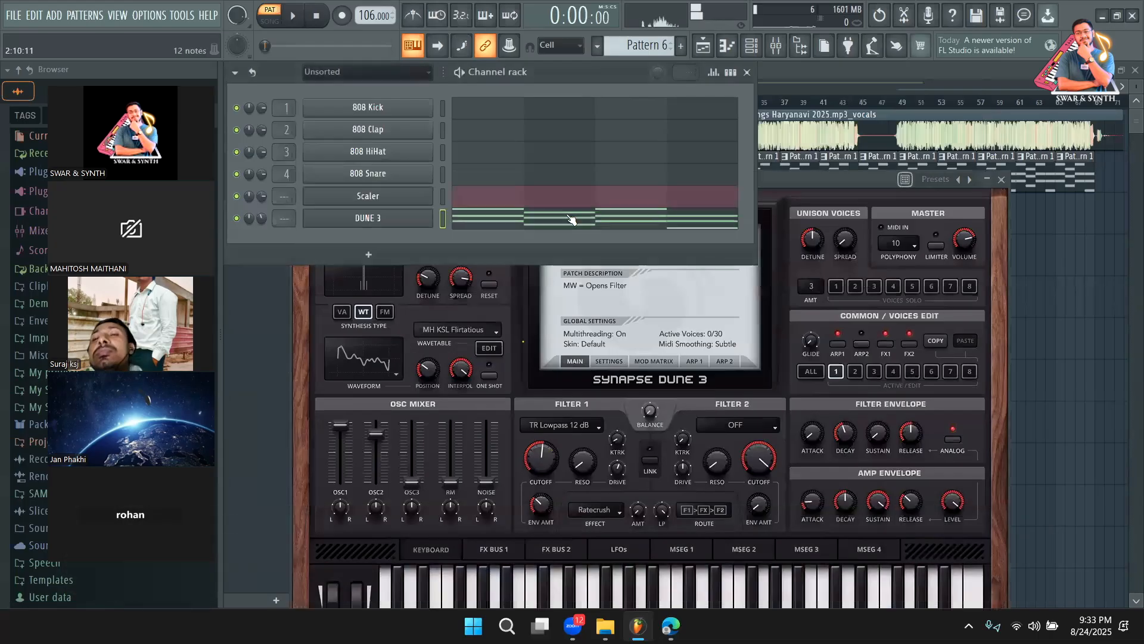
{"action": "left_click", "coordinate": [573, 219]}
{"action": "right_click", "coordinate": [432, 235]}
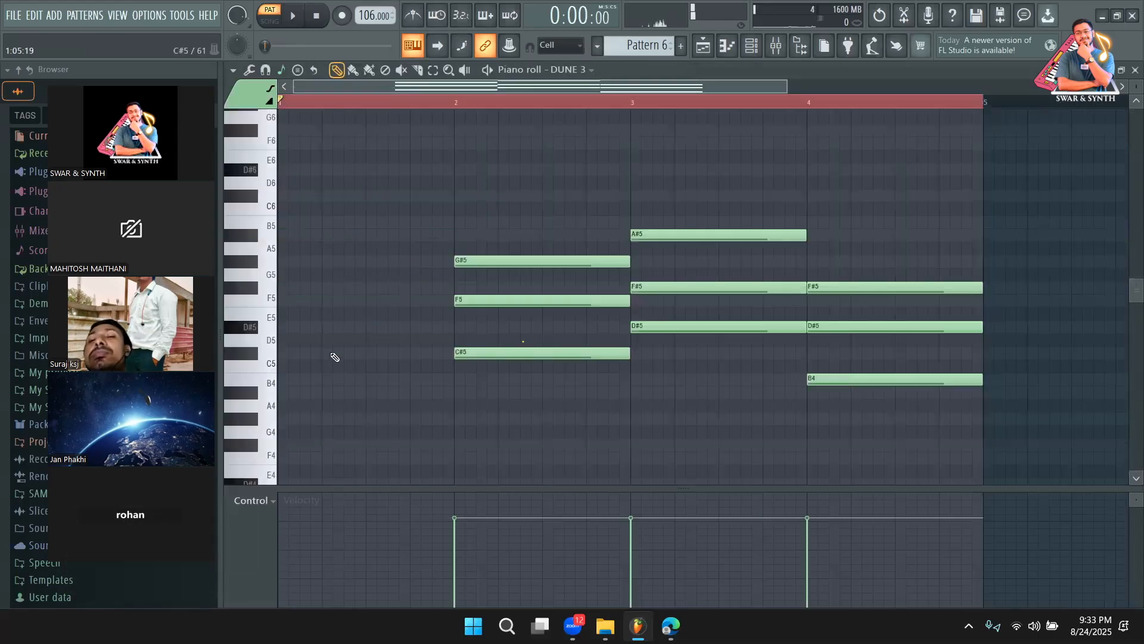
{"action": "key", "text": "ctrl+z"}
{"action": "right_click", "coordinate": [325, 331]}
{"action": "left_click", "coordinate": [302, 325]}
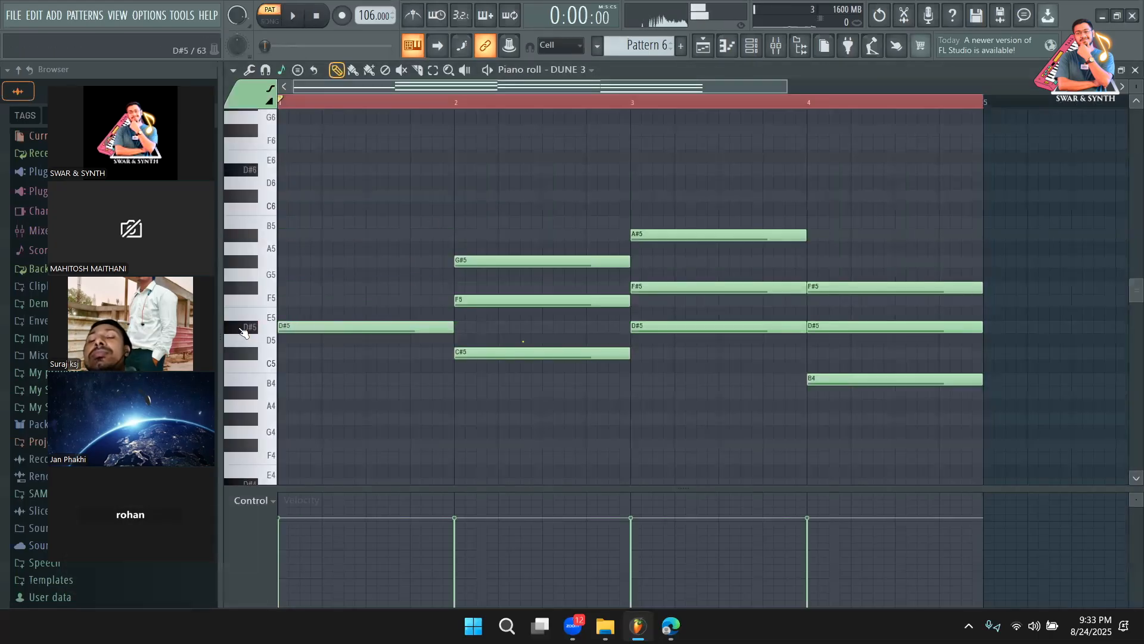
{"action": "key", "text": "space"}
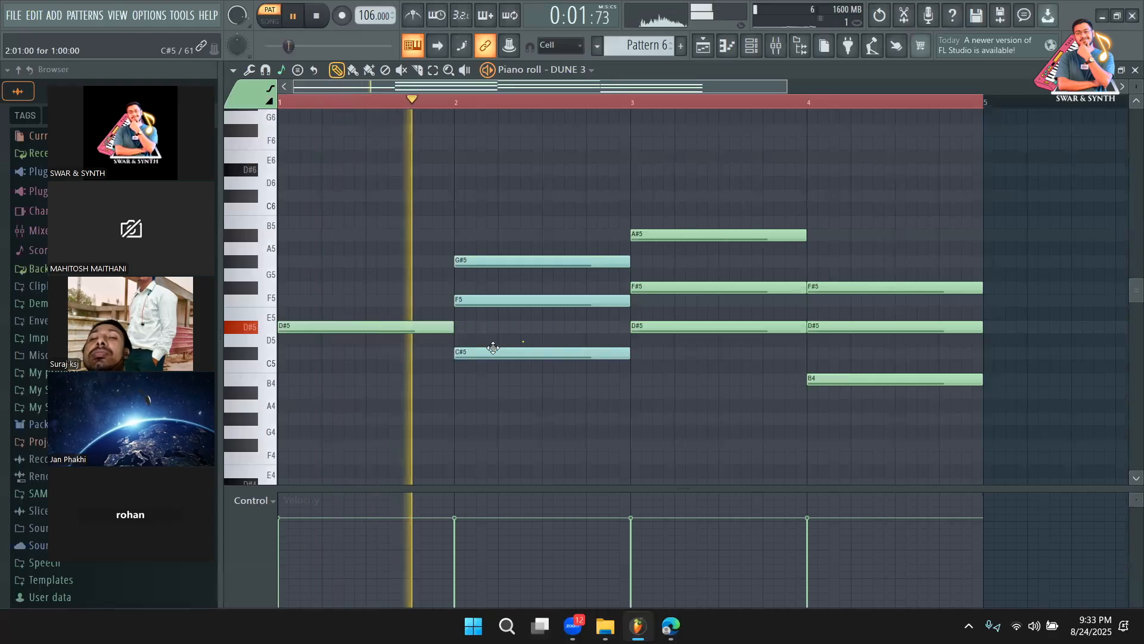
Delete the G#5 and F5 notes of the second bar's chord, keeping only C#5, and replay the pattern
{"action": "key", "text": "space"}
{"action": "right_click", "coordinate": [498, 262]}
{"action": "right_click", "coordinate": [487, 300]}
{"action": "right_click", "coordinate": [477, 352]}
{"action": "left_click", "coordinate": [472, 355]}
{"action": "key", "text": "space"}
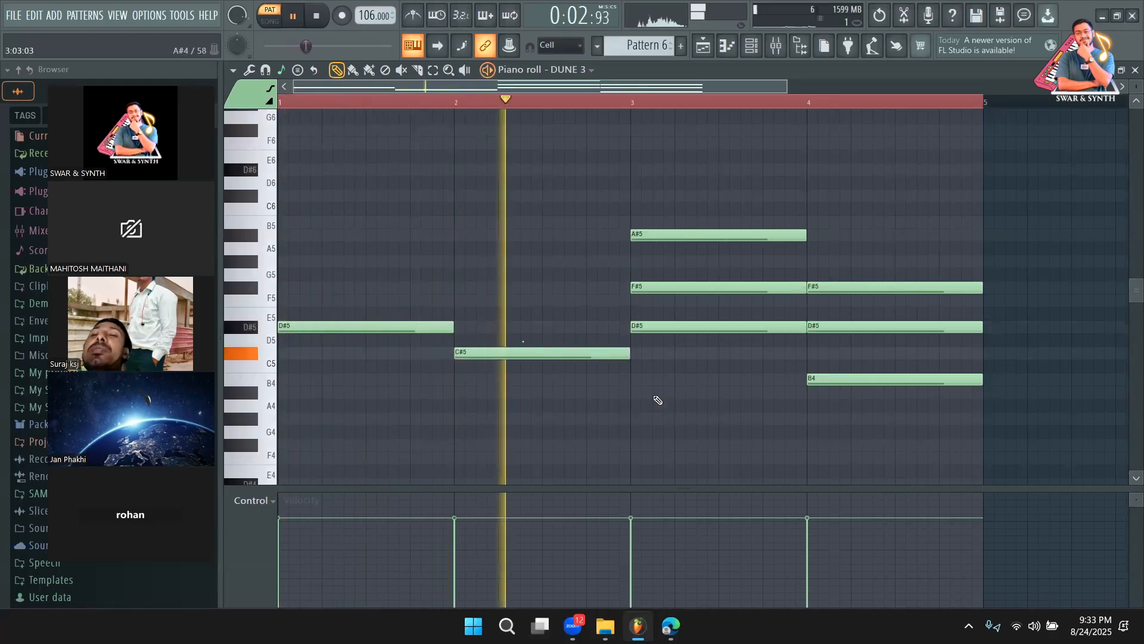
{"action": "key", "text": "space"}
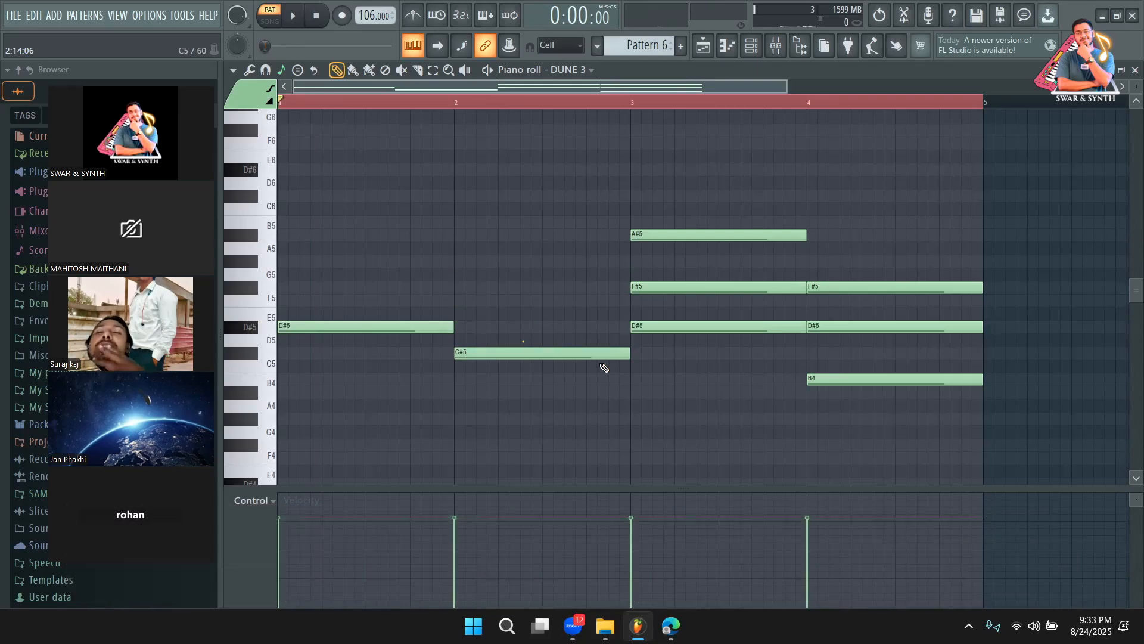
Delete every note after the first bar and extend the D#5 note across all four bars of Pattern 6
{"action": "left_click_drag", "start_coordinate": [601, 364], "coordinate": [698, 303]}
{"action": "left_click_drag", "start_coordinate": [879, 291], "coordinate": [658, 413]}
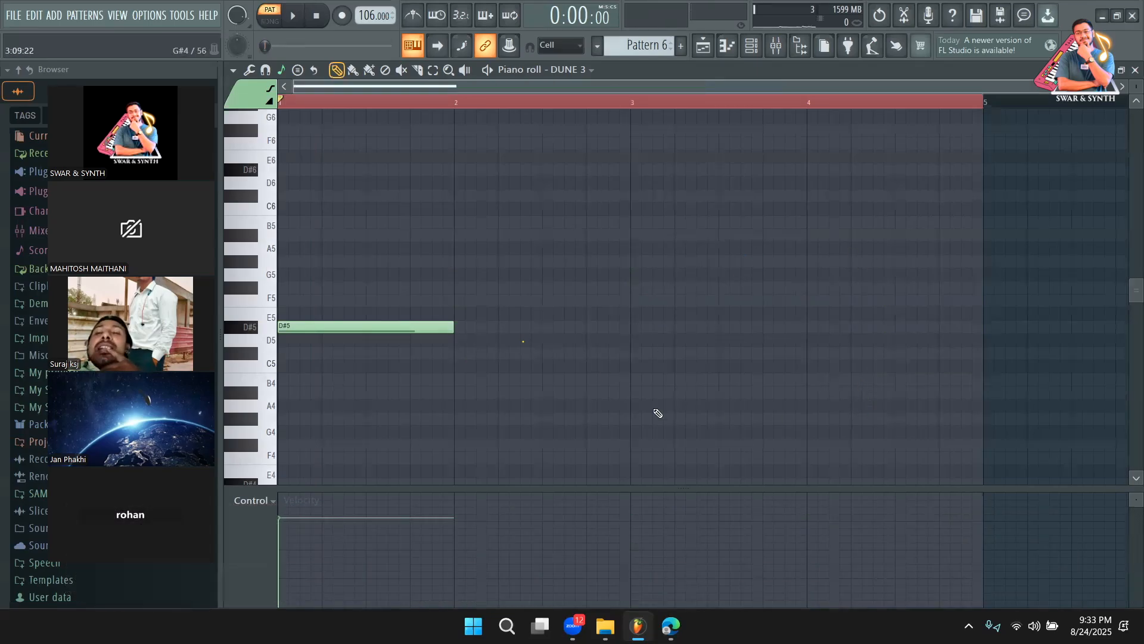
{"action": "left_click_drag", "start_coordinate": [462, 333], "coordinate": [988, 342]}
Place two consecutive Pattern 6 clips on Track 3 of the playlist from bar 5 and play them with the song
{"action": "left_click", "coordinate": [709, 48]}
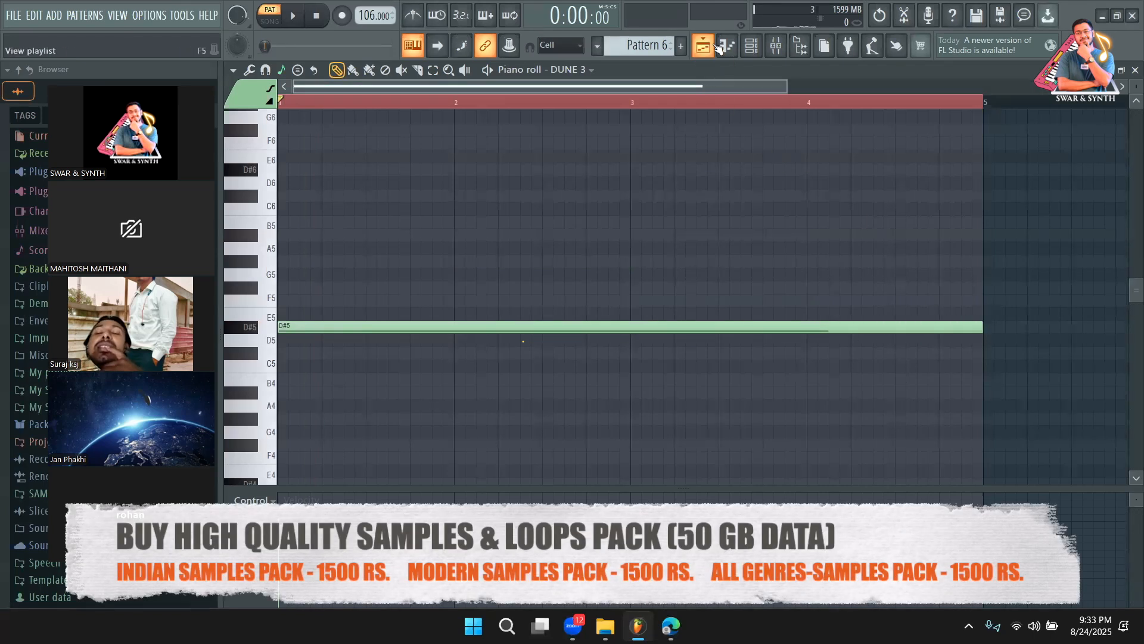
{"action": "left_click", "coordinate": [488, 225]}
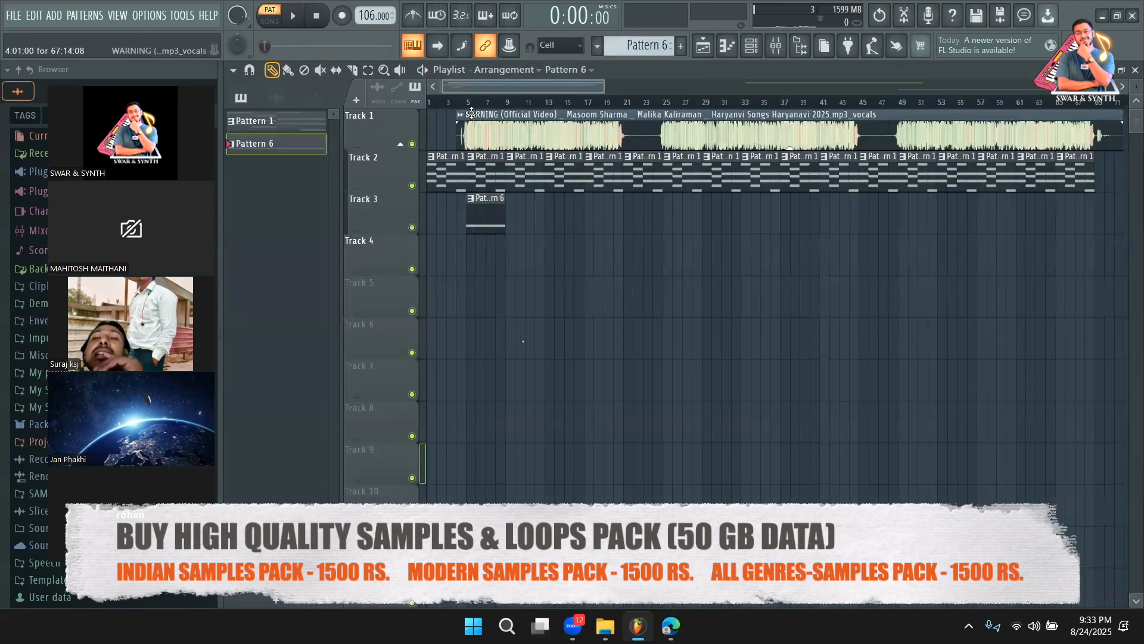
{"action": "key", "text": "space"}
{"action": "scroll", "coordinate": [584, 197], "scroll_direction": "up", "scroll_amount": 2}
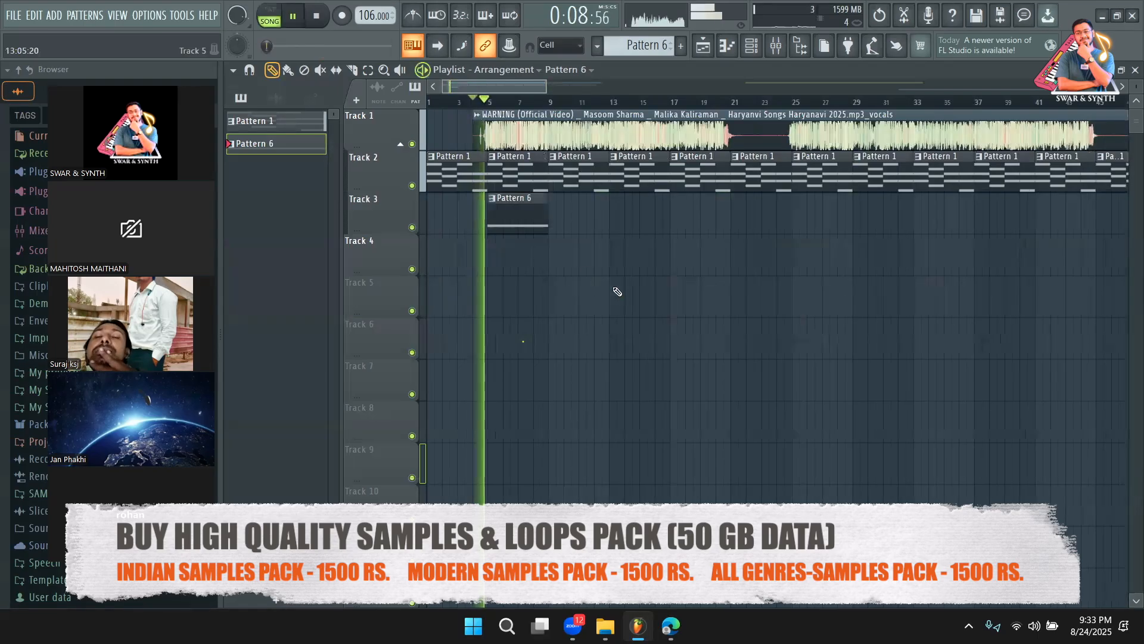
{"action": "left_click", "coordinate": [557, 229]}
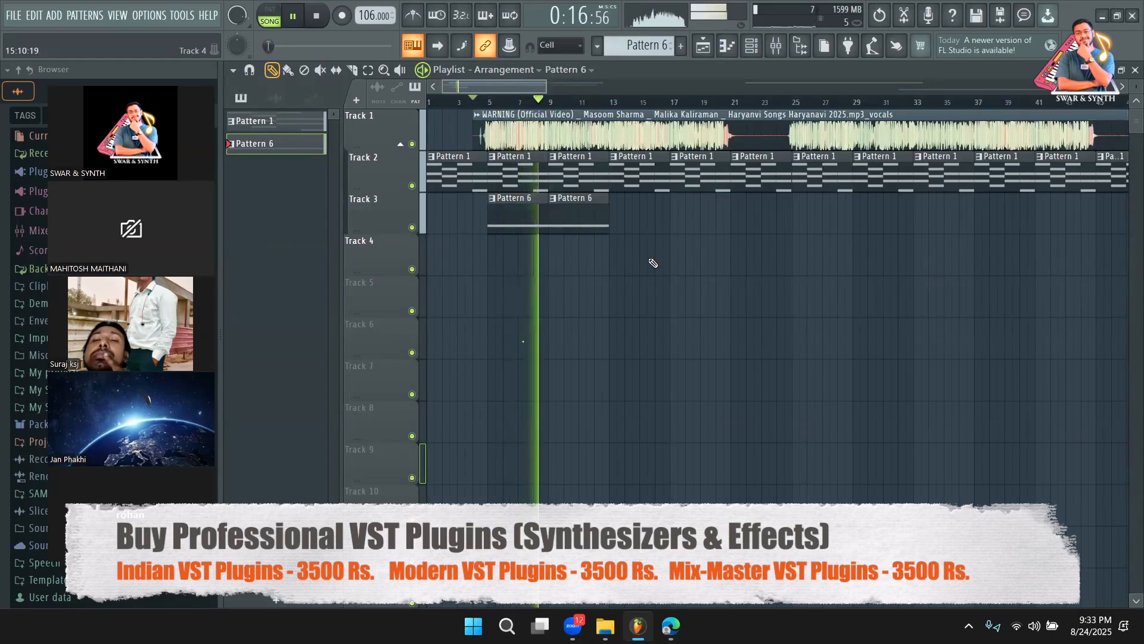
{"action": "key", "text": "space"}
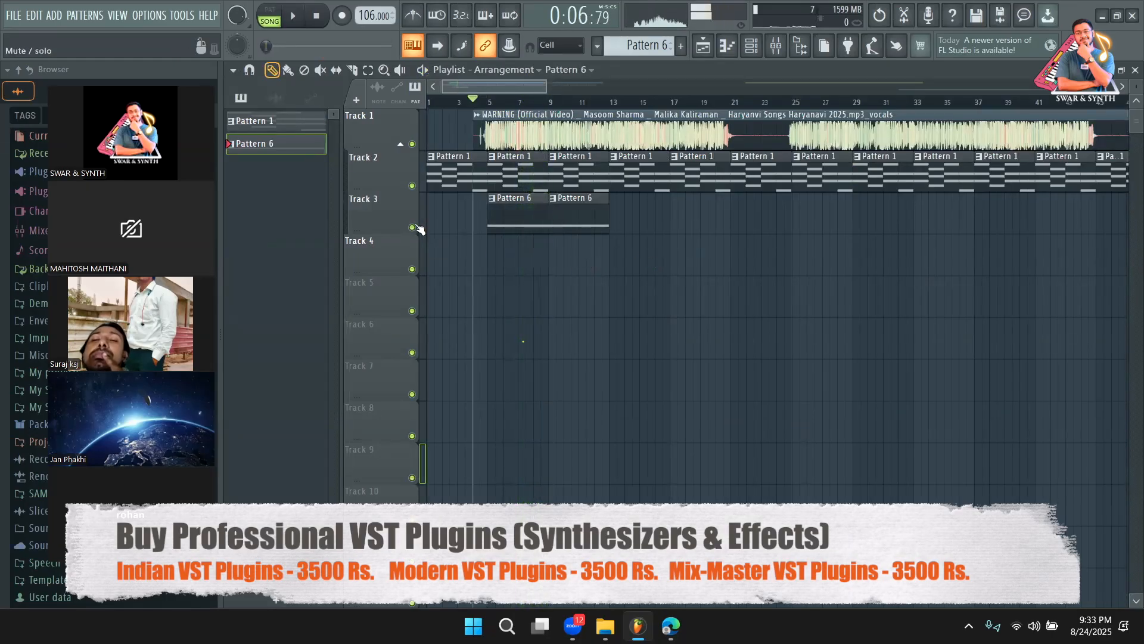
Solo Track 3 together with the vocals on Track 1, set the song position to bar 5, and listen to both
{"action": "right_click", "coordinate": [411, 227]}
{"action": "left_click", "coordinate": [414, 144]}
{"action": "left_click_drag", "start_coordinate": [501, 102], "coordinate": [494, 101]}
{"action": "left_click", "coordinate": [754, 52]}
{"action": "key", "text": "space"}
{"action": "key", "text": "space"}
{"action": "left_click", "coordinate": [754, 53]}
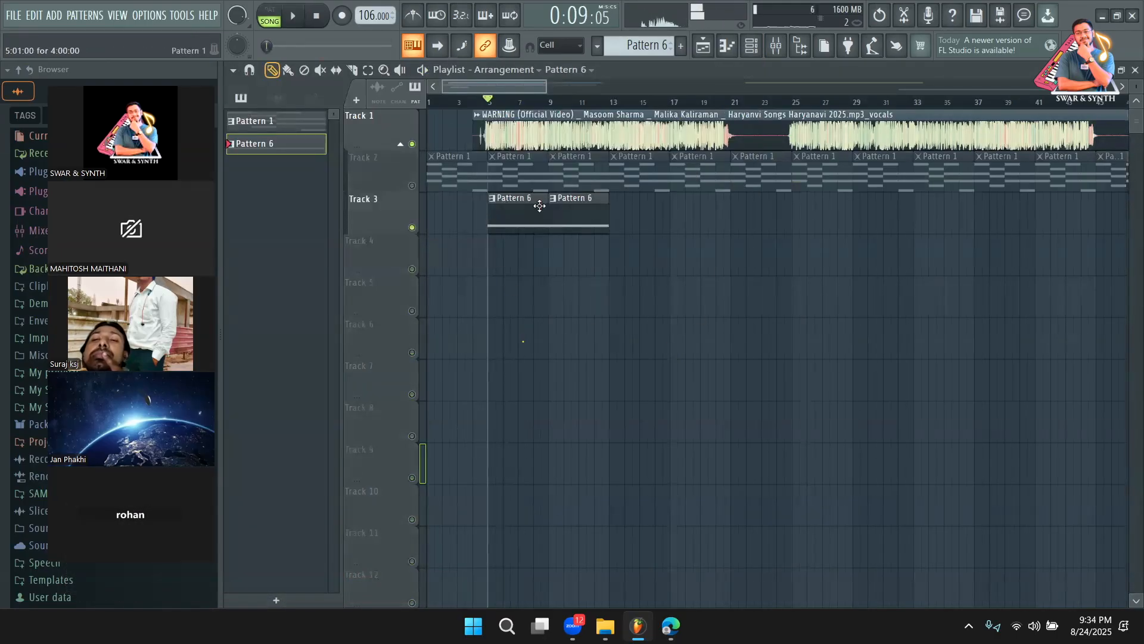
Open DUNE 3 and switch off its FX1 and FX2 buses while playing the song with the channel controls shown
{"action": "left_click", "coordinate": [752, 46]}
{"action": "left_click", "coordinate": [373, 220]}
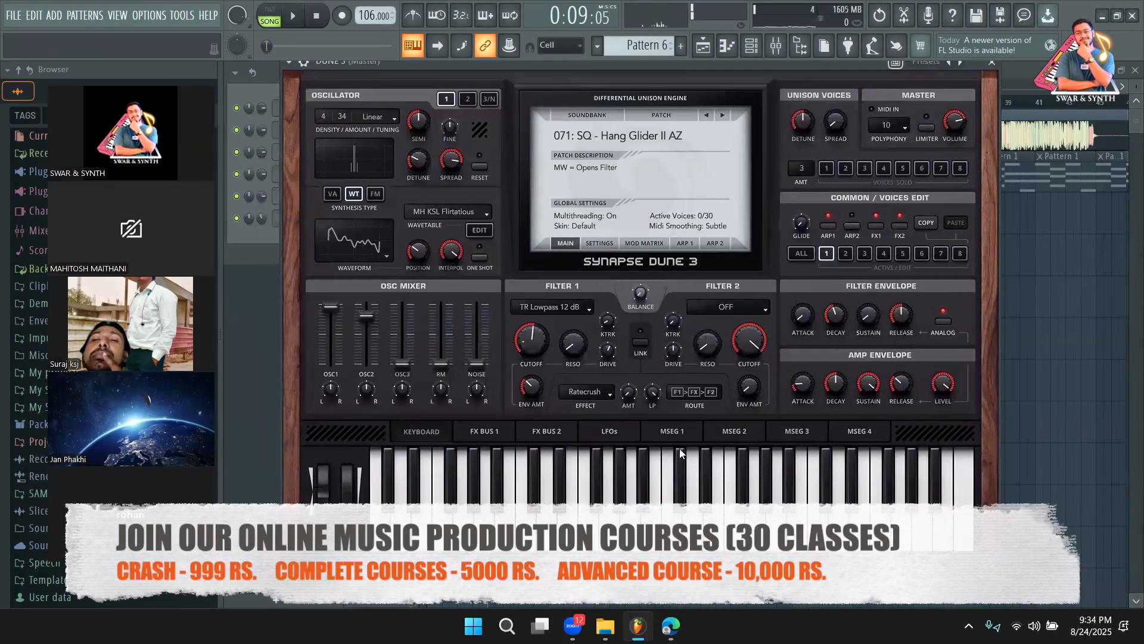
{"action": "key", "text": "space"}
{"action": "left_click", "coordinate": [879, 227]}
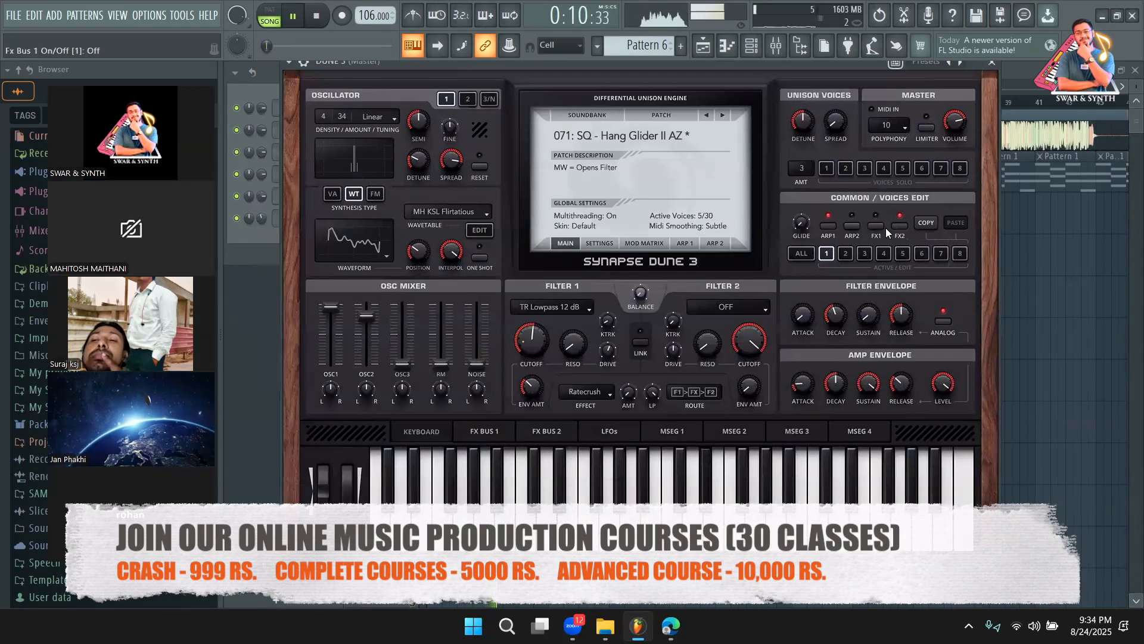
{"action": "left_click", "coordinate": [304, 63]}
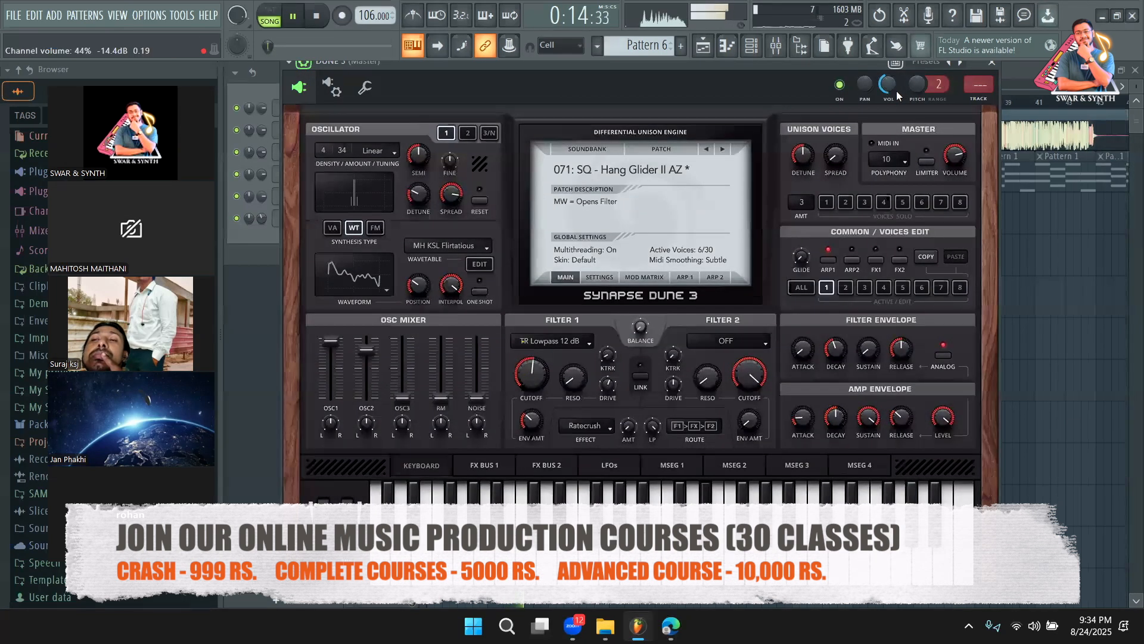
{"action": "key", "text": "space"}
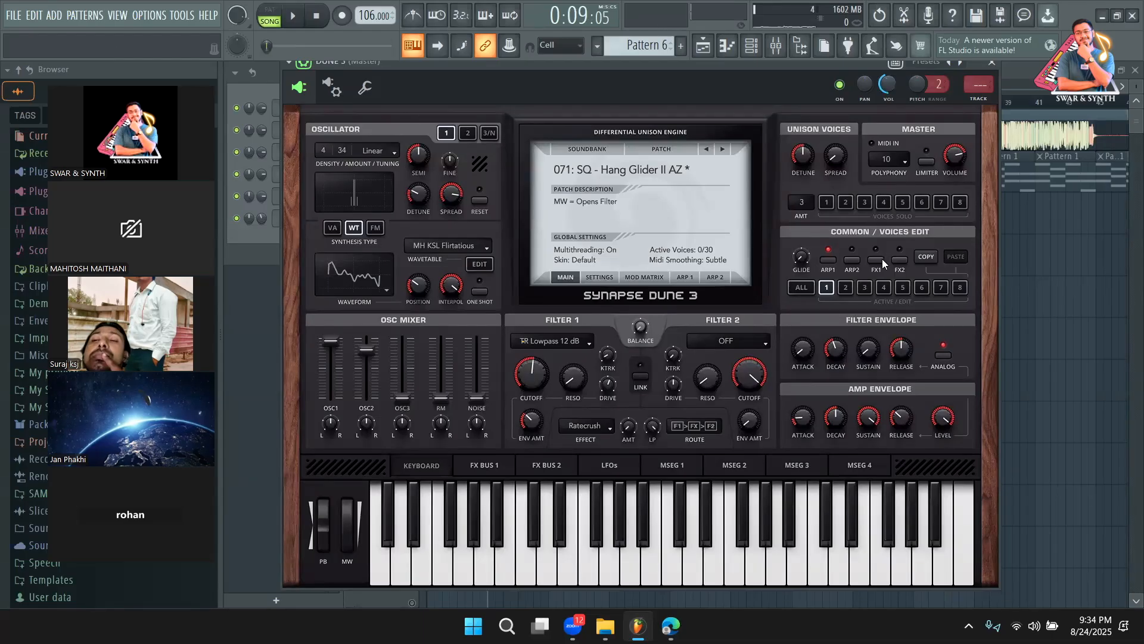
Switch DUNE 3's FX1 bus back on, show its FX Bus 1 effects, and set the channel volume to 24% after another listen
{"action": "left_click", "coordinate": [529, 463]}
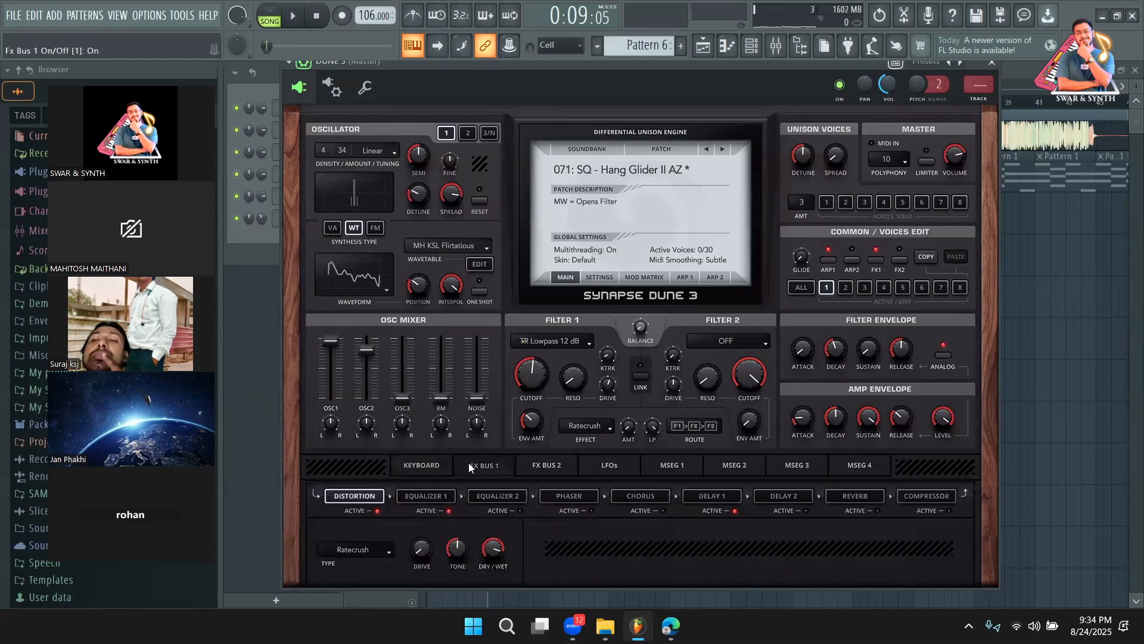
{"action": "key", "text": "space"}
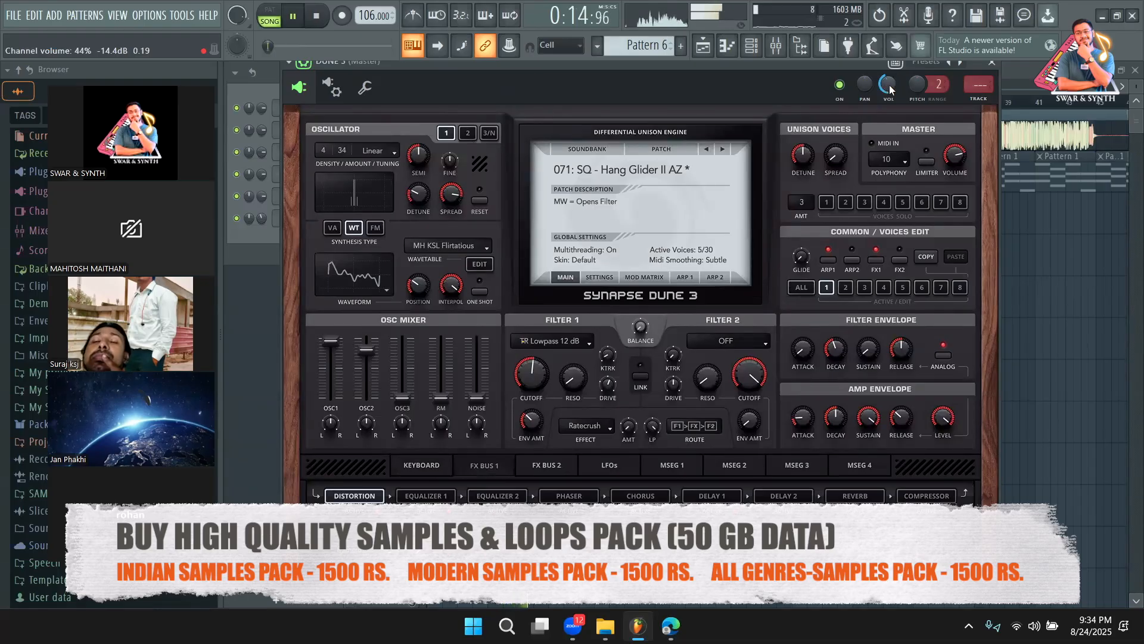
{"action": "key", "text": "space"}
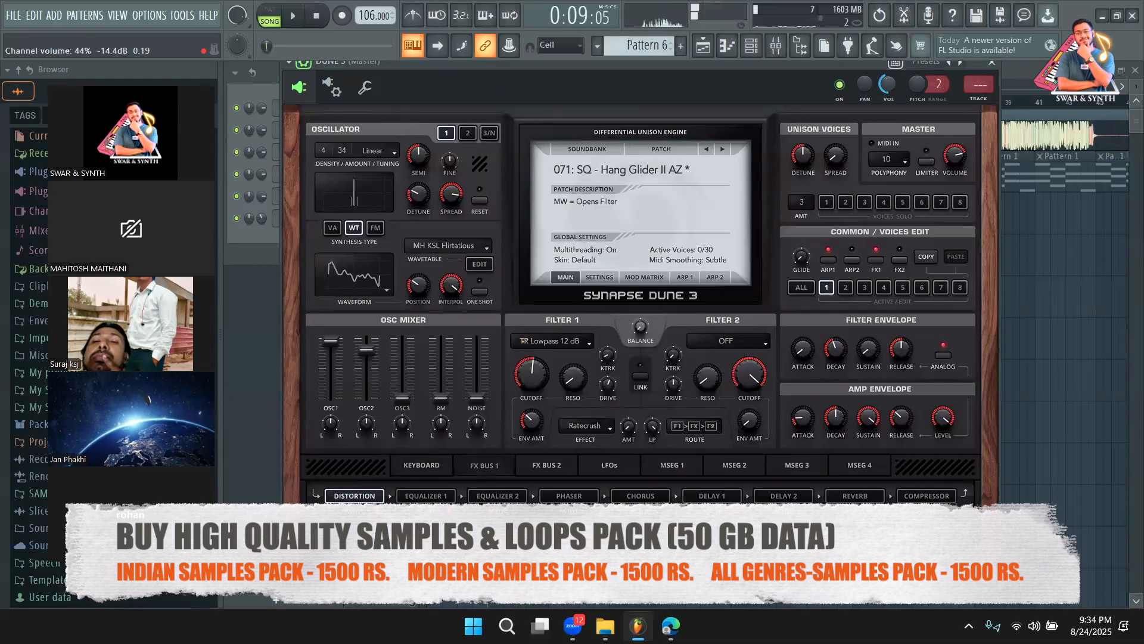
{"action": "left_click_drag", "start_coordinate": [888, 84], "coordinate": [888, 89]}
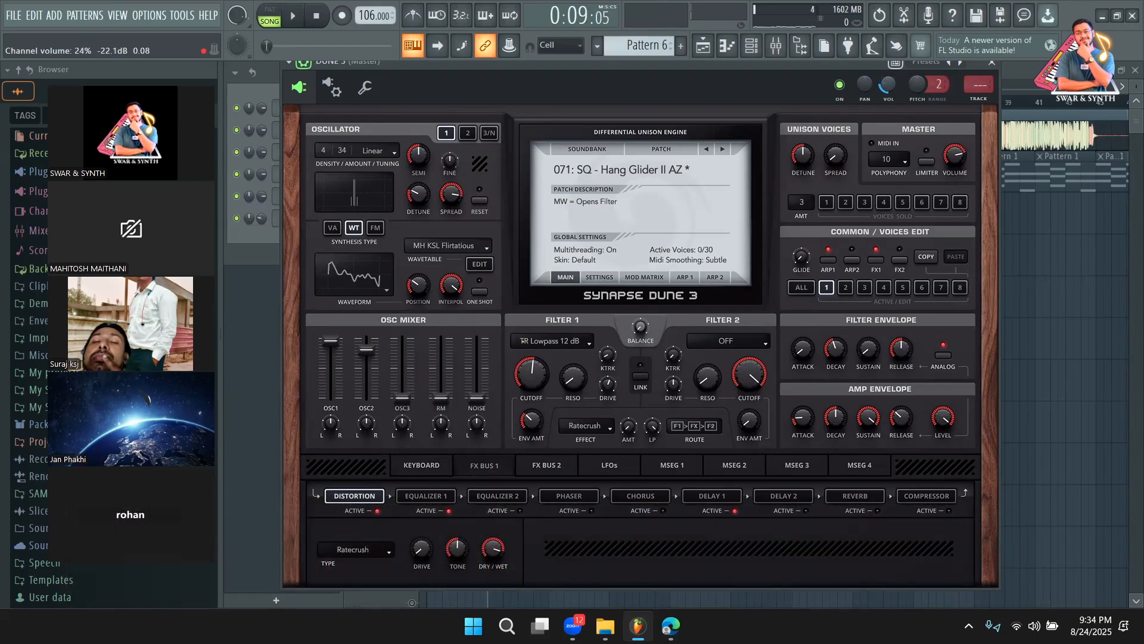
{"action": "left_click", "coordinate": [992, 62]}
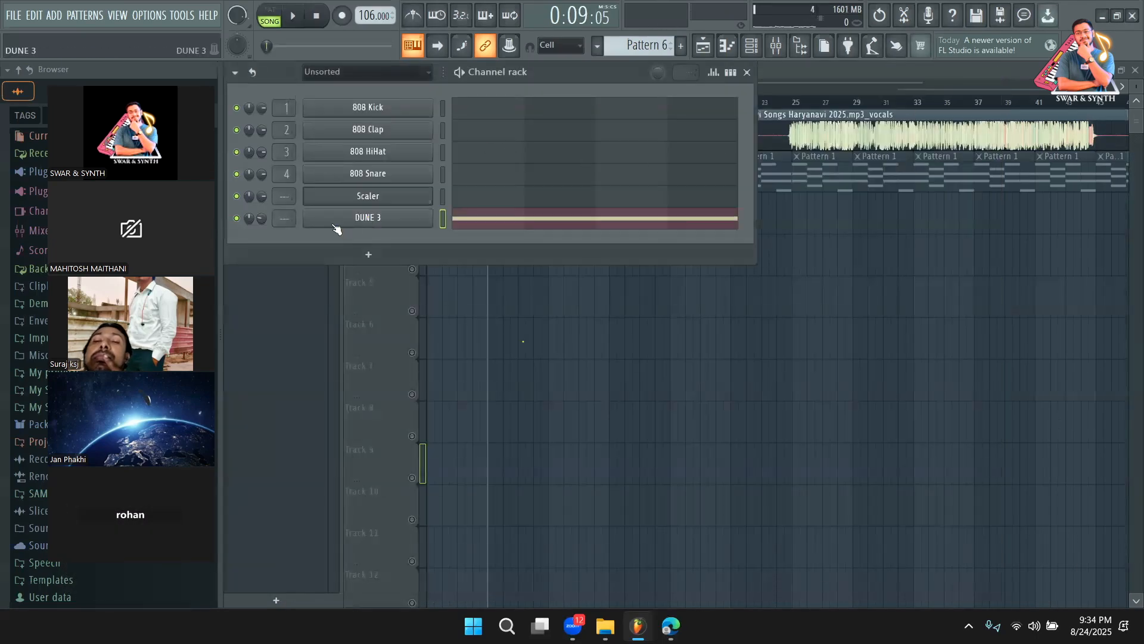
Route Scaler to mixer track 21 and DUNE 3 to mixer track 22, and unmute Track 2 in the playlist
{"action": "left_click_drag", "start_coordinate": [285, 198], "coordinate": [285, 187]}
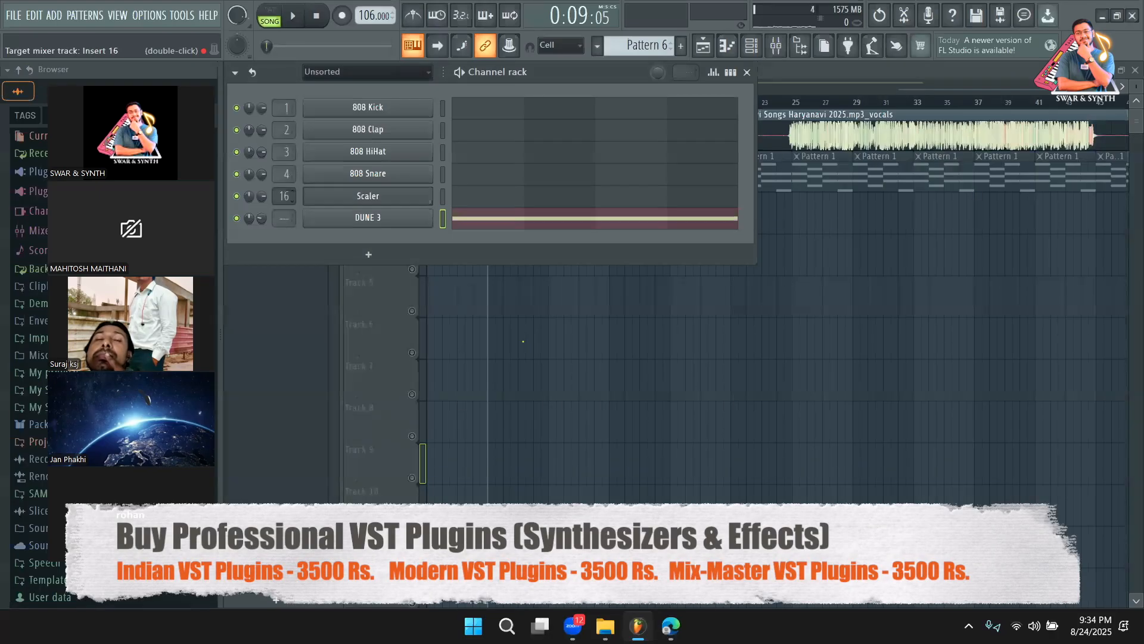
{"action": "left_click_drag", "start_coordinate": [284, 218], "coordinate": [284, 205]}
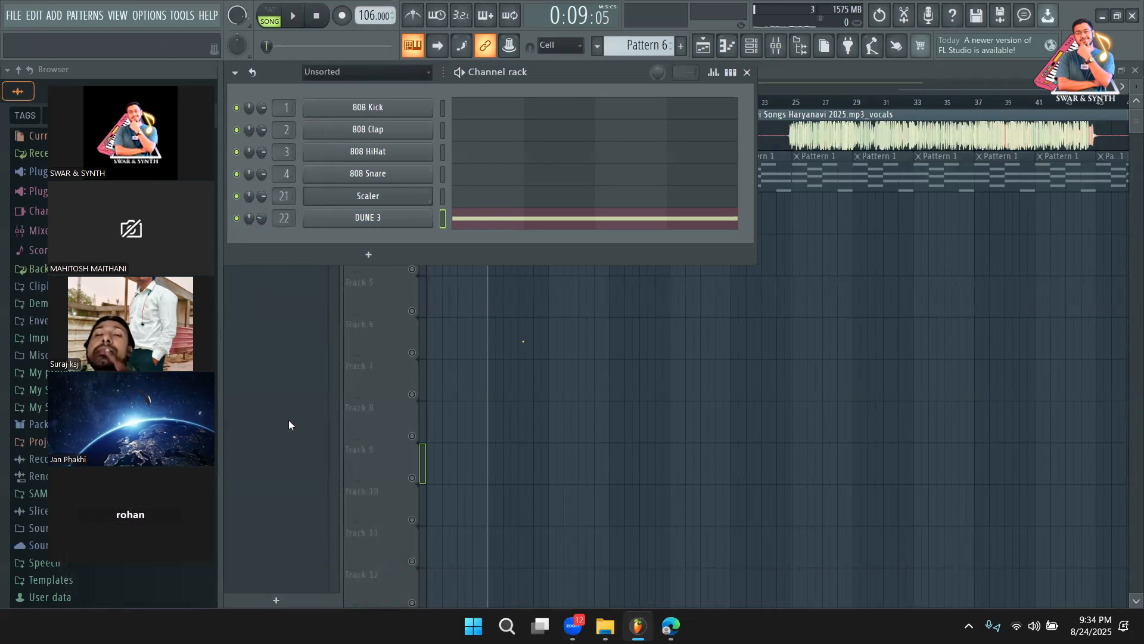
{"action": "left_click", "coordinate": [289, 421]}
{"action": "left_click", "coordinate": [412, 186]}
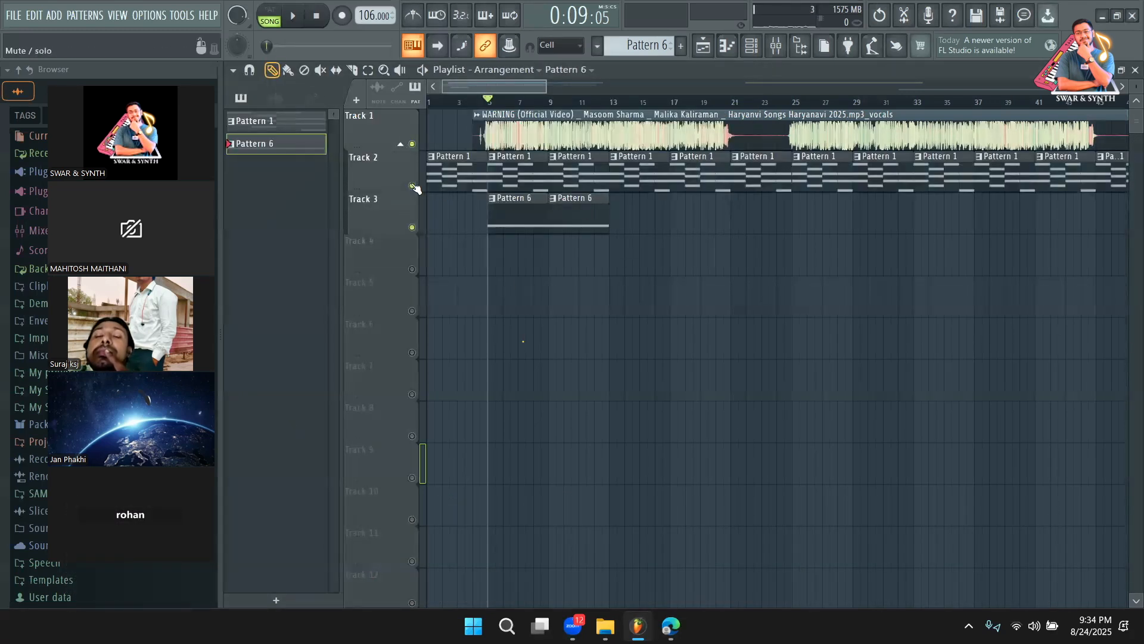
Show DUNE 3's ARP 1 settings, play the song briefly, and switch playback to pattern mode
{"action": "left_click", "coordinate": [751, 46]}
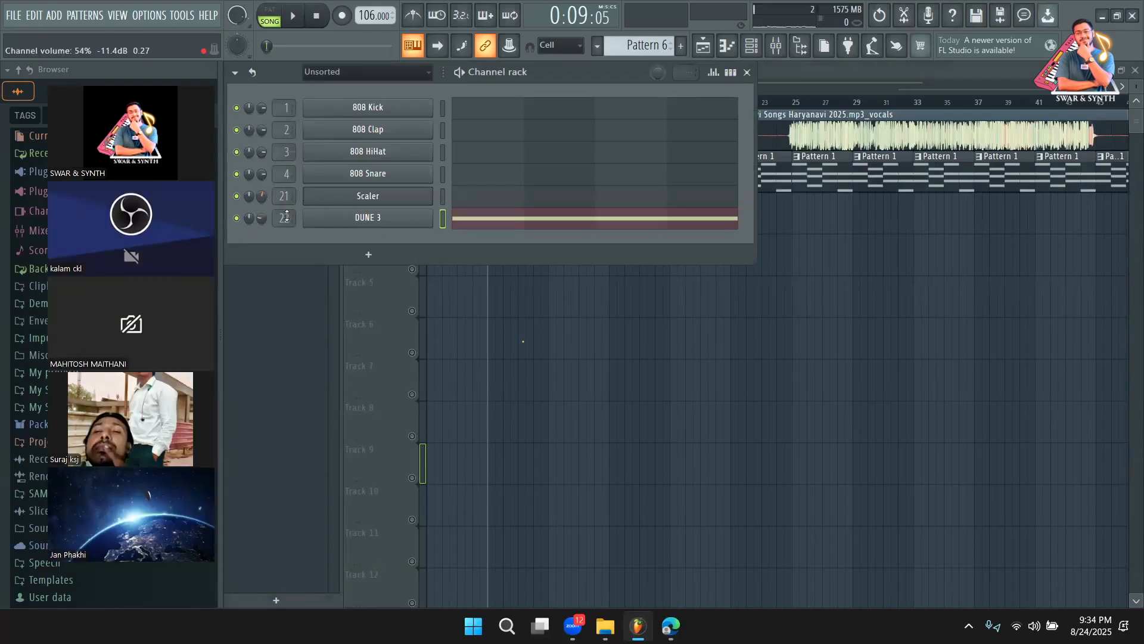
{"action": "left_click", "coordinate": [365, 218]}
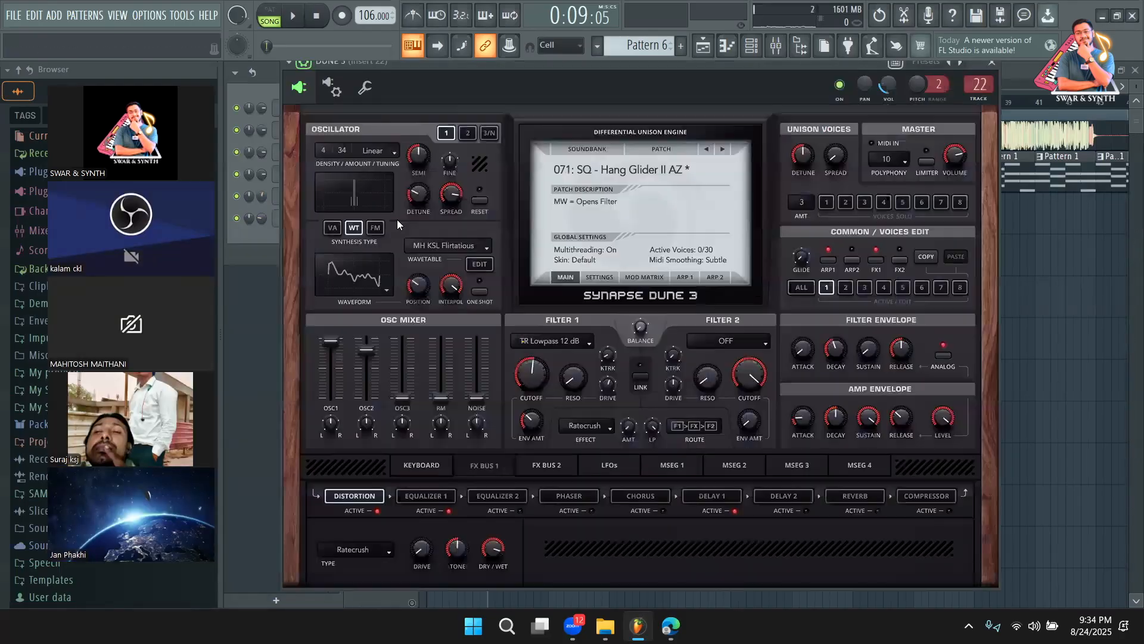
{"action": "left_click", "coordinate": [685, 278]}
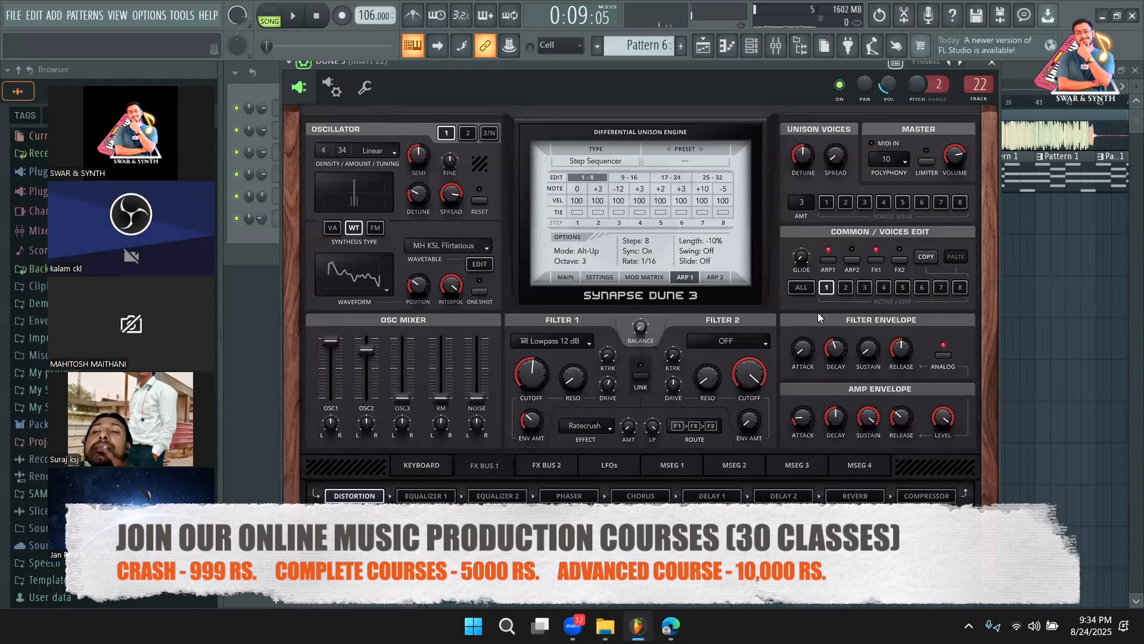
{"action": "key", "text": "space"}
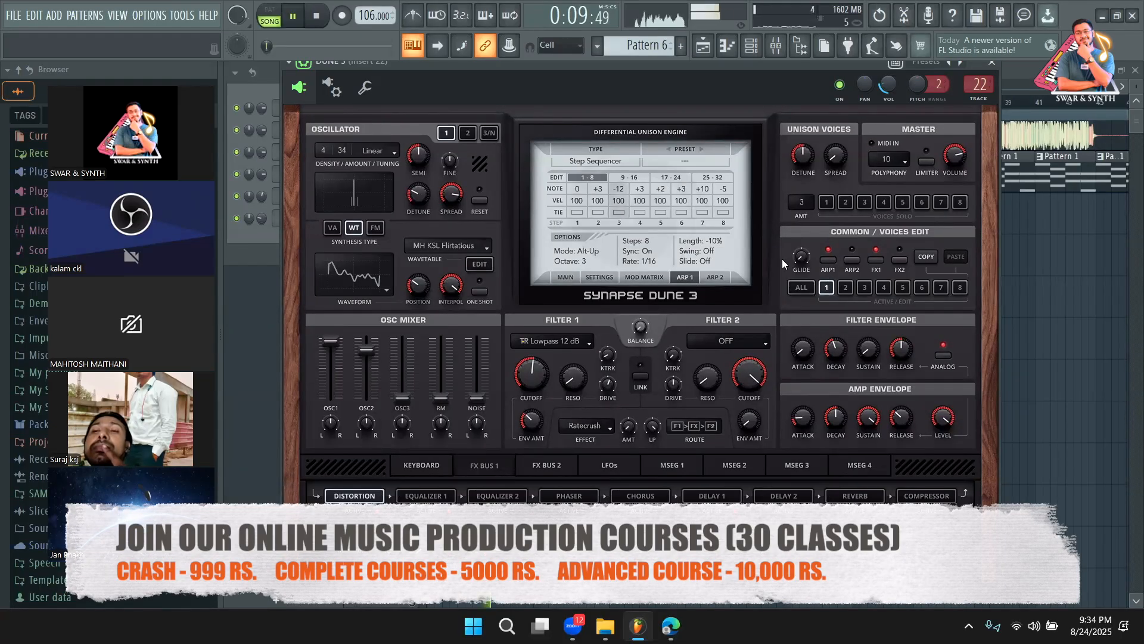
{"action": "left_click", "coordinate": [311, 23]}
{"action": "left_click", "coordinate": [270, 18]}
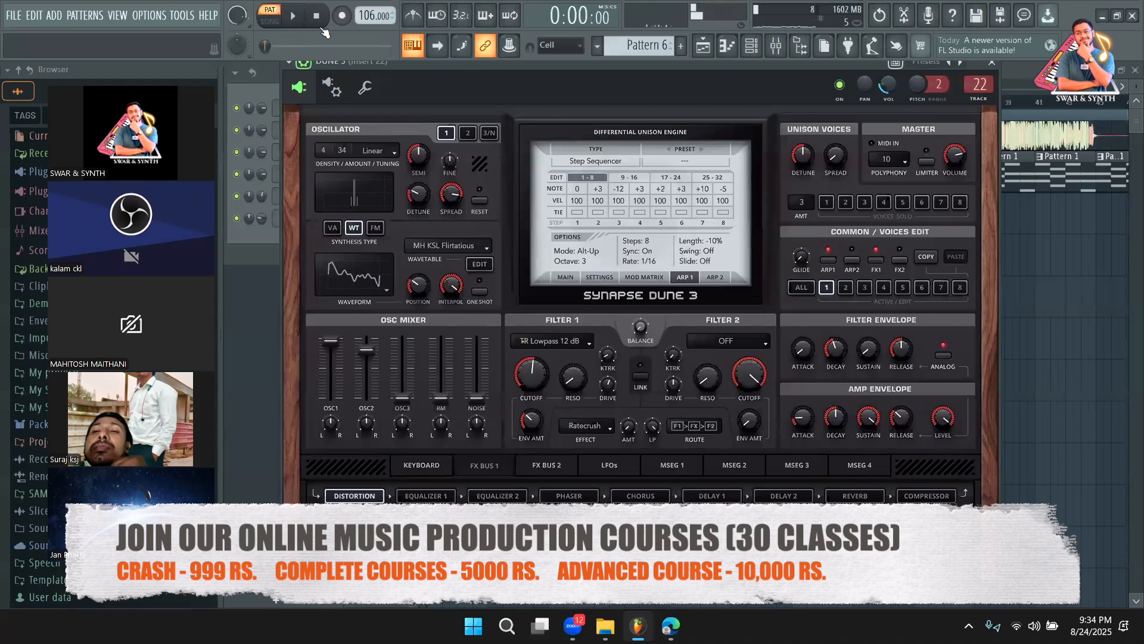
Try ARP 1 rates such as 1/32* and 1/8 while playing the pattern, and return the rate to 1/16
{"action": "left_click_drag", "start_coordinate": [426, 71], "coordinate": [309, 60]}
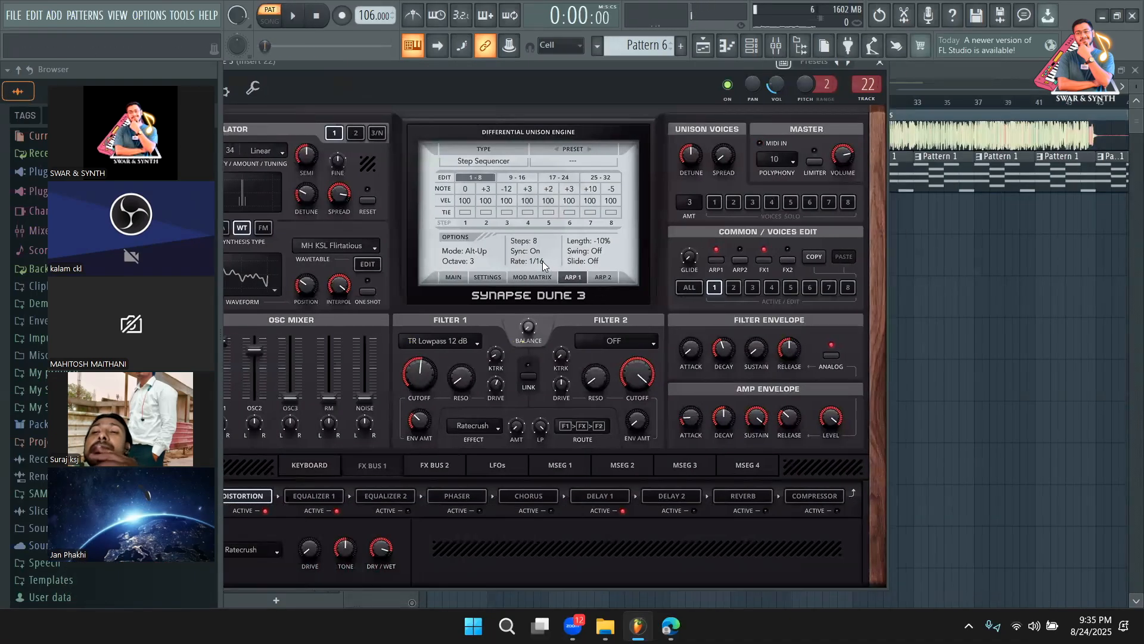
{"action": "left_click_drag", "start_coordinate": [543, 251], "coordinate": [546, 248]}
{"action": "key", "text": "space"}
{"action": "key", "text": "space"}
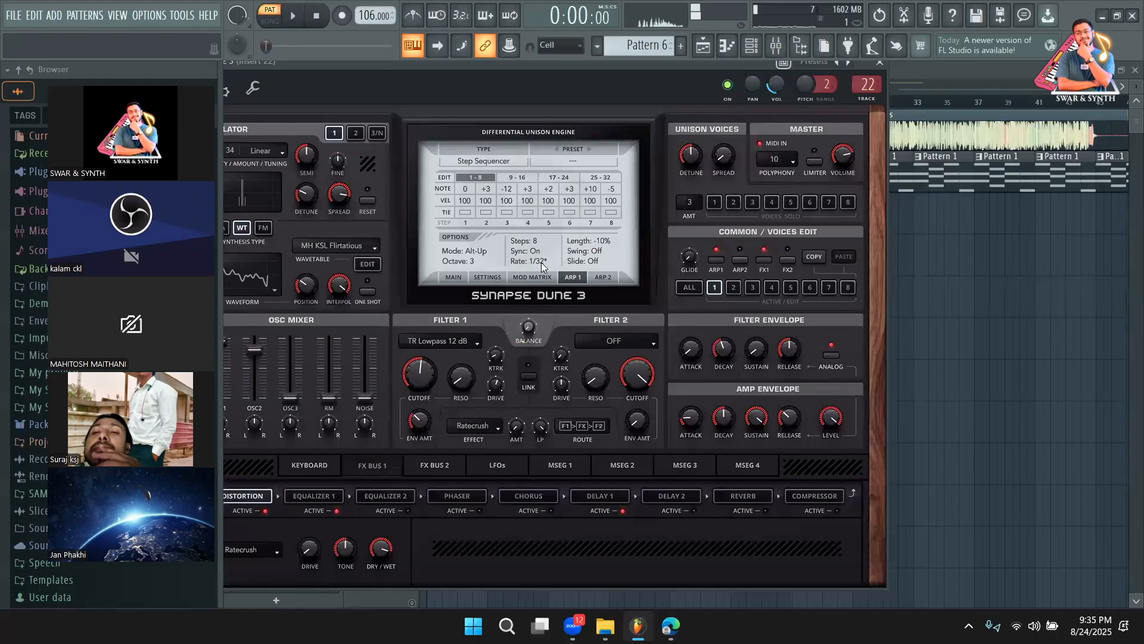
{"action": "left_click_drag", "start_coordinate": [548, 278], "coordinate": [552, 295]}
{"action": "key", "text": "space"}
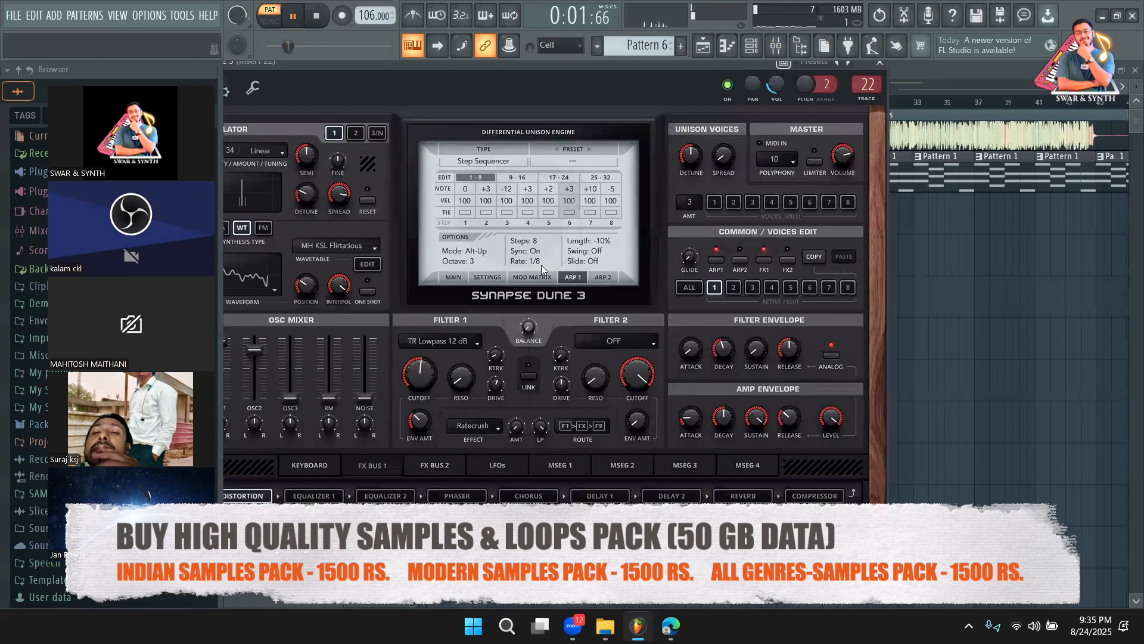
{"action": "left_click_drag", "start_coordinate": [537, 263], "coordinate": [539, 256]}
{"action": "key", "text": "space"}
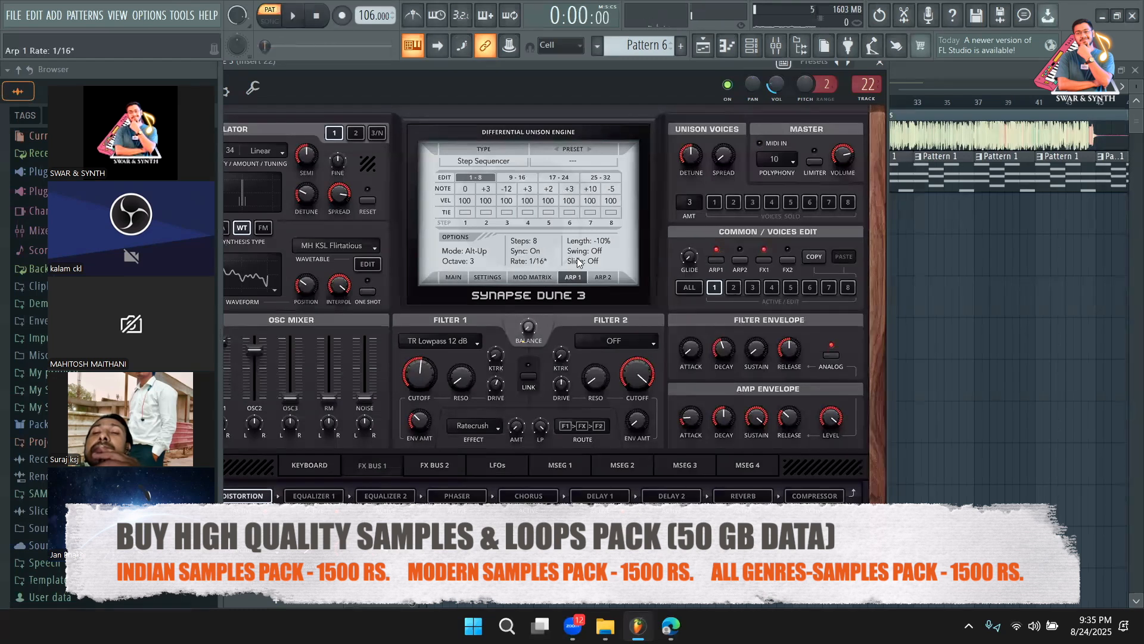
{"action": "key", "text": "space"}
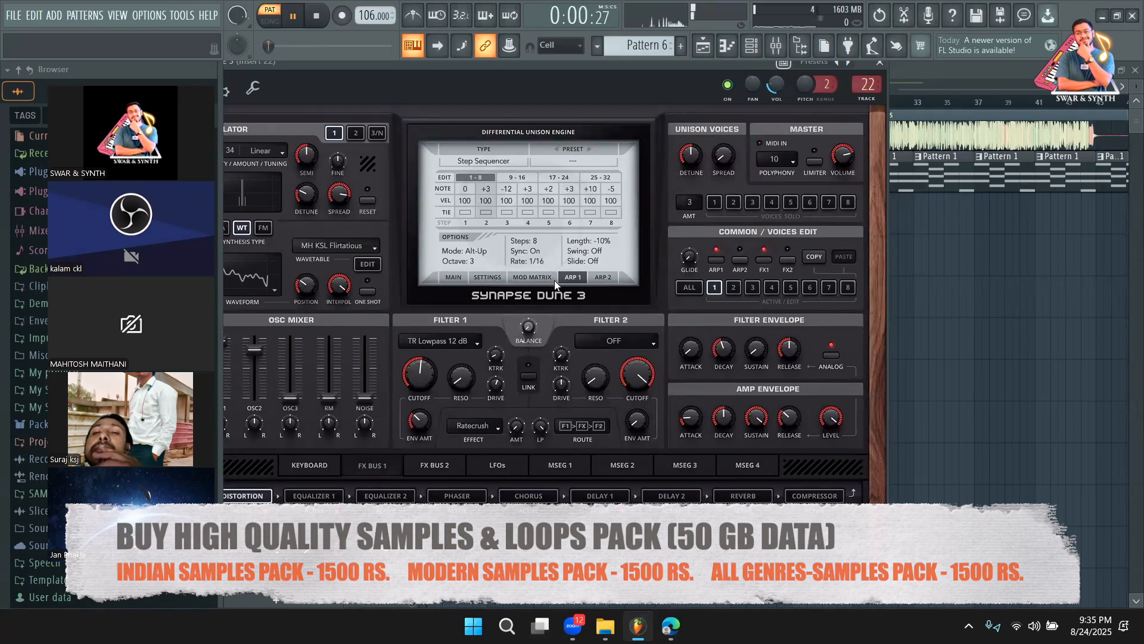
{"action": "key", "text": "space"}
Examine the preset collections available for DUNE 3's ARP 1 and listen to Pattern 6 without loading one
{"action": "left_click", "coordinate": [574, 160]}
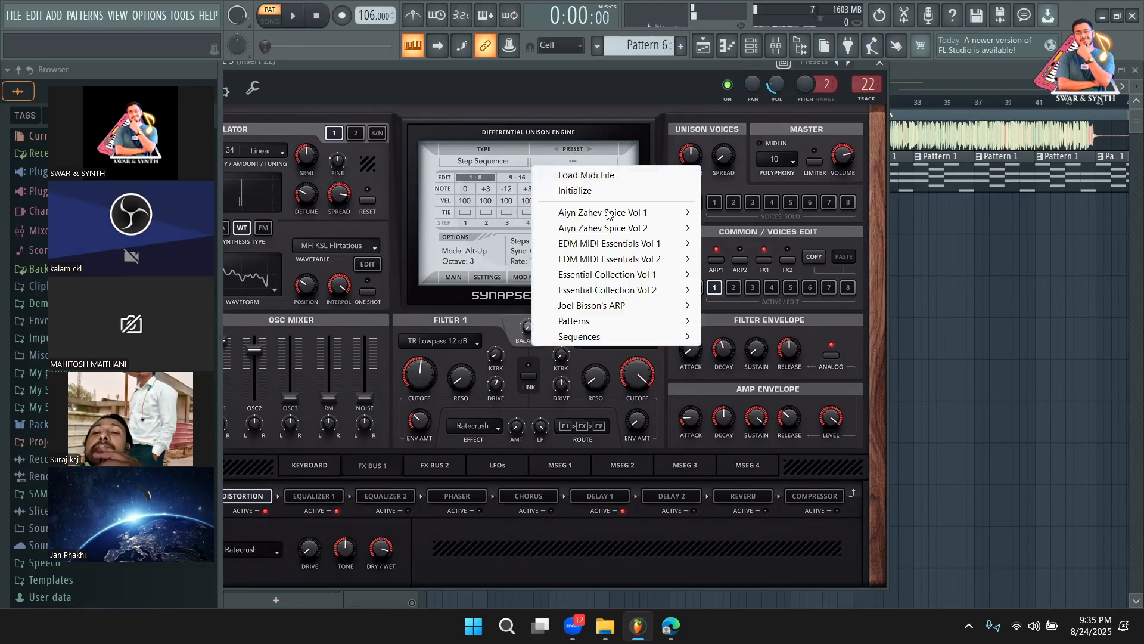
{"action": "mouse_move", "coordinate": [608, 216]}
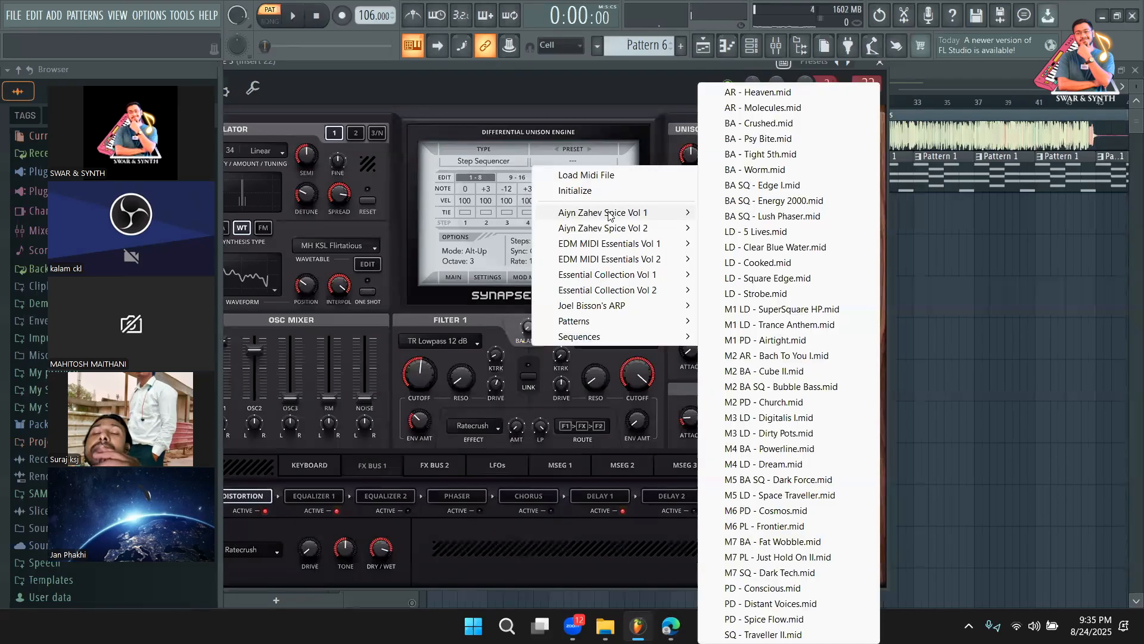
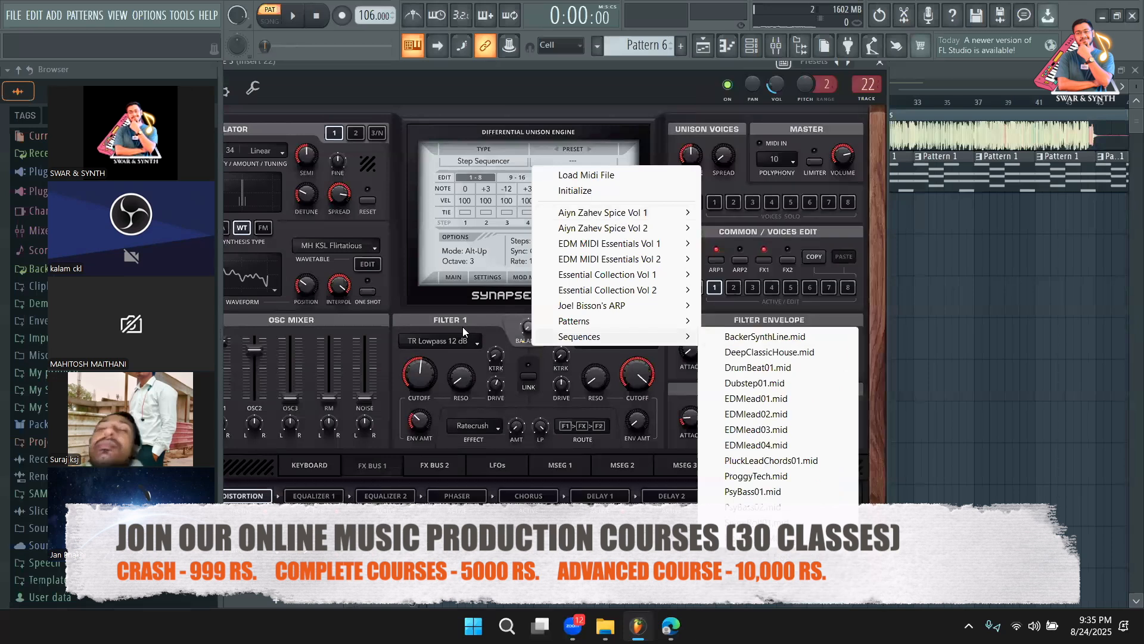
{"action": "left_click", "coordinate": [459, 310]}
{"action": "left_click", "coordinate": [293, 18]}
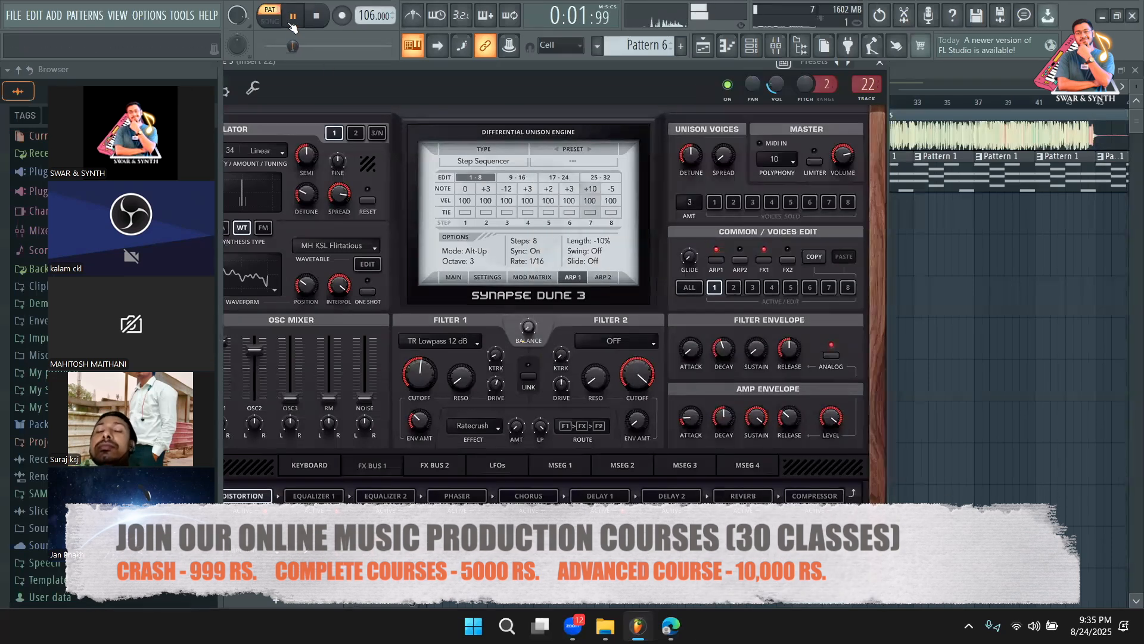
{"action": "left_click", "coordinate": [293, 18]}
Try ARP 1's octave setting at 4 and at 1 while playing the pattern
{"action": "left_click", "coordinate": [470, 262]}
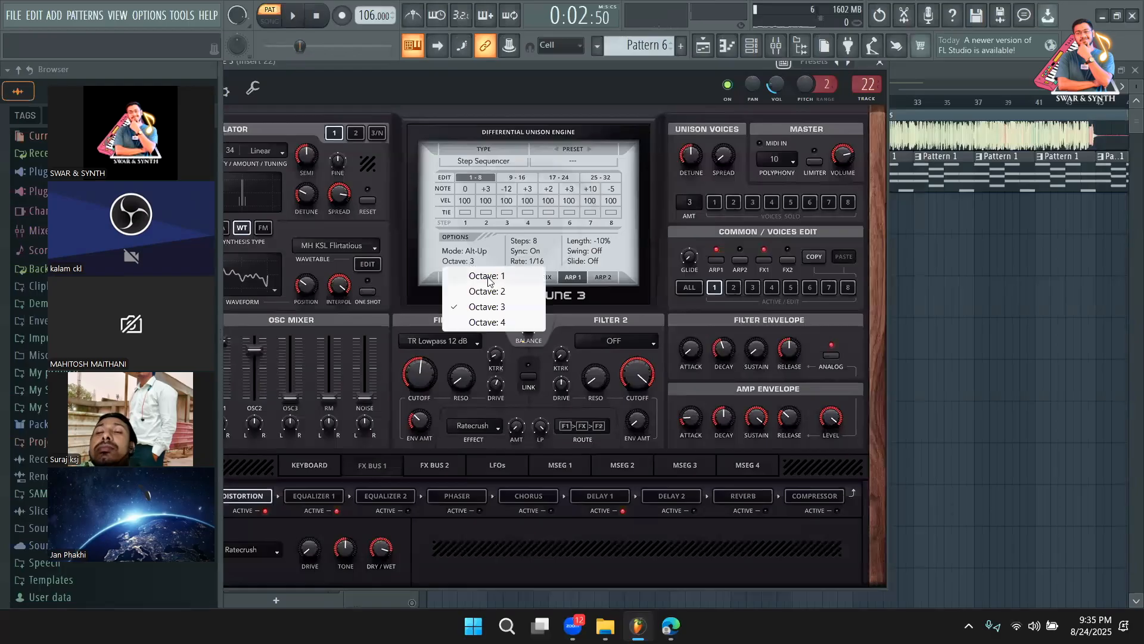
{"action": "left_click", "coordinate": [469, 322]}
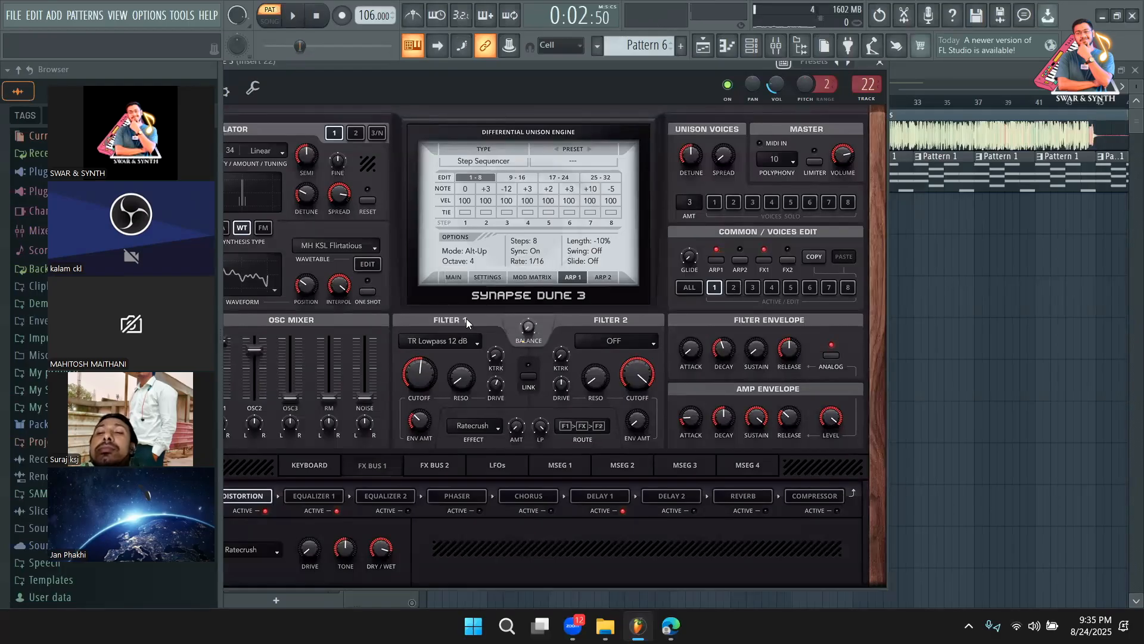
{"action": "key", "text": "space"}
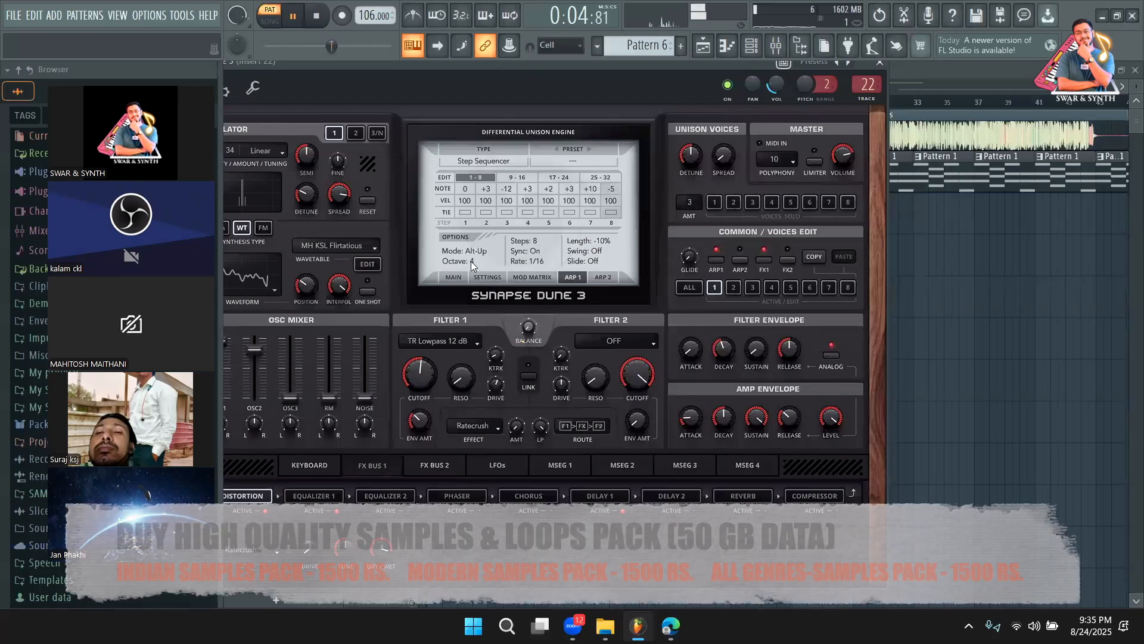
{"action": "left_click", "coordinate": [470, 262]}
{"action": "left_click", "coordinate": [485, 276]}
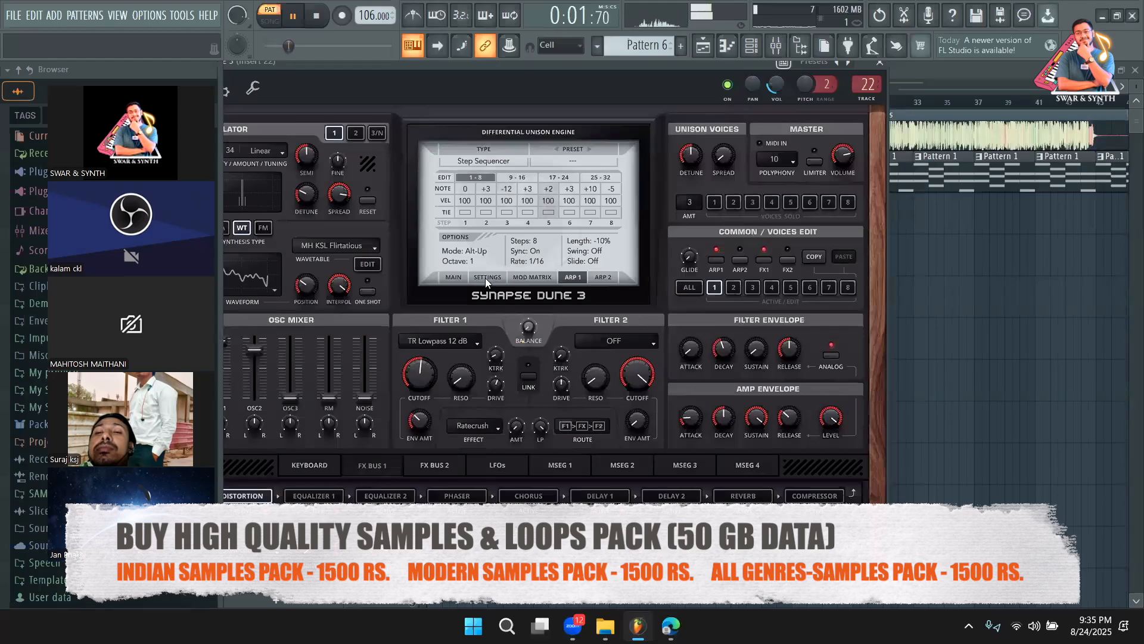
Set ARP 1's octave to 2, listen to the pattern, and stop playback
{"action": "left_click", "coordinate": [470, 260]}
{"action": "left_click", "coordinate": [480, 291]}
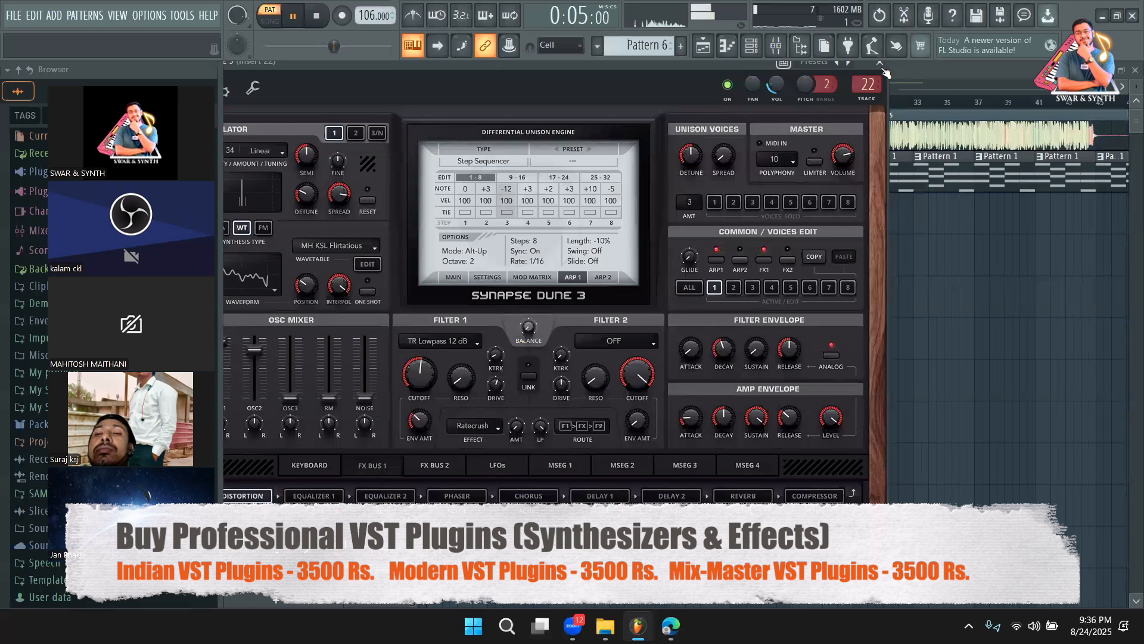
{"action": "key", "text": "space"}
Try ARP 1's rate at 1/8 with repeated playback of the pattern
{"action": "left_click_drag", "start_coordinate": [616, 65], "coordinate": [752, 83]}
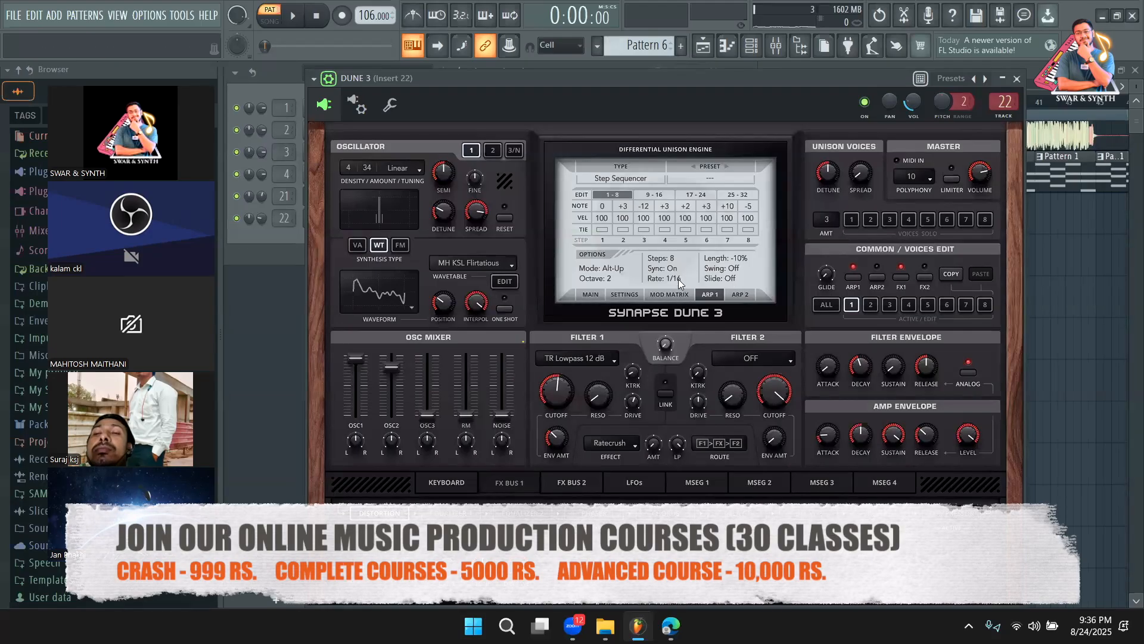
{"action": "left_click", "coordinate": [298, 22]}
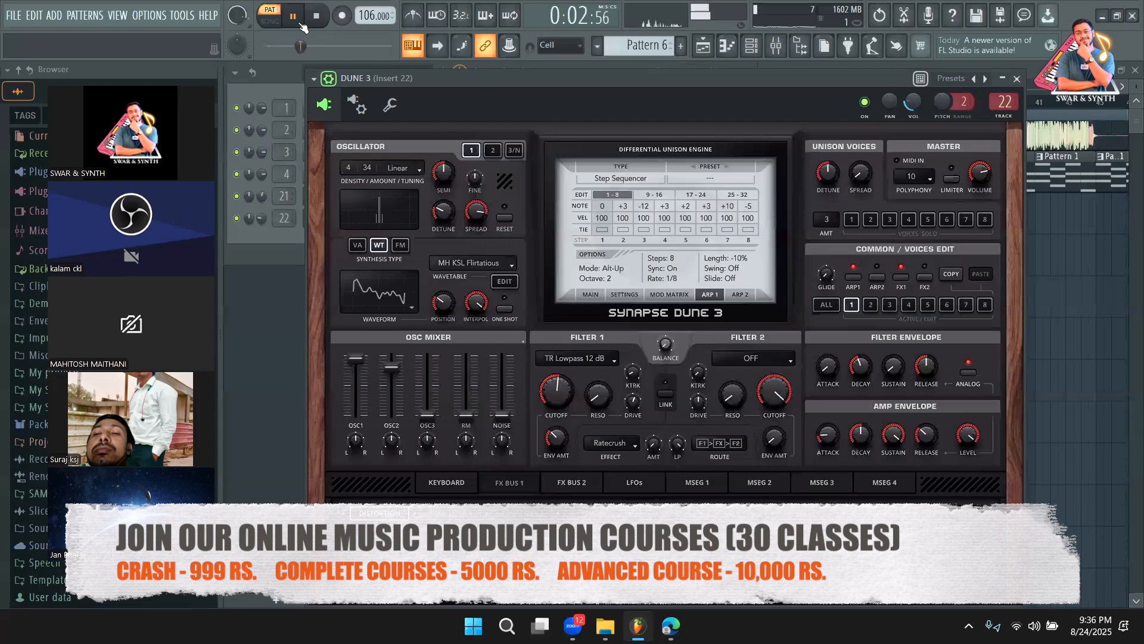
{"action": "left_click", "coordinate": [294, 16]}
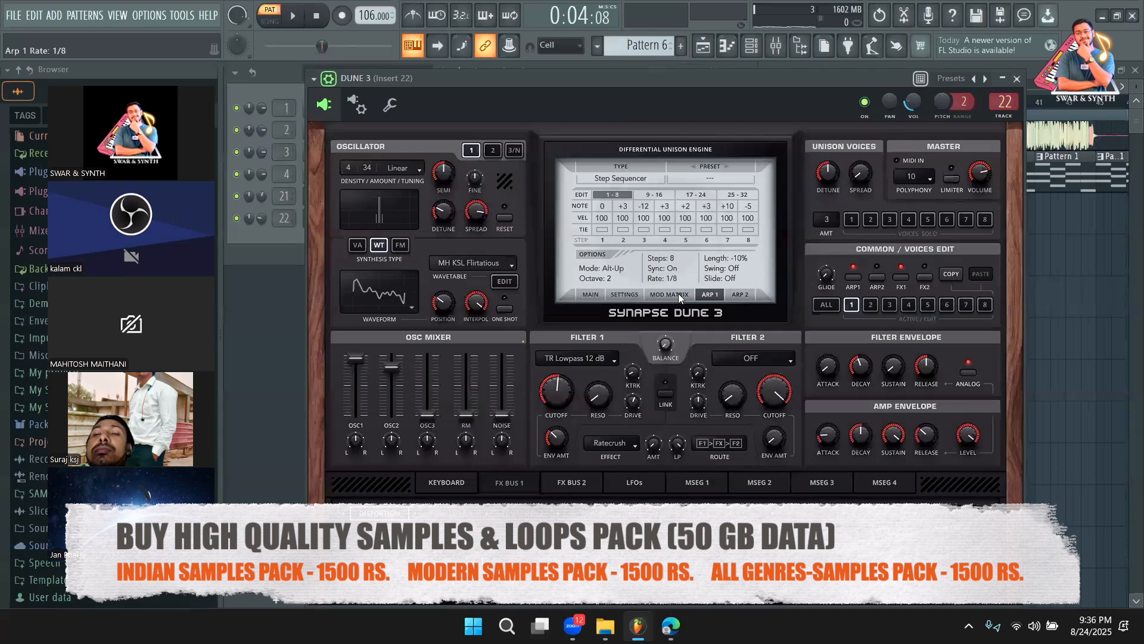
{"action": "key", "text": "space"}
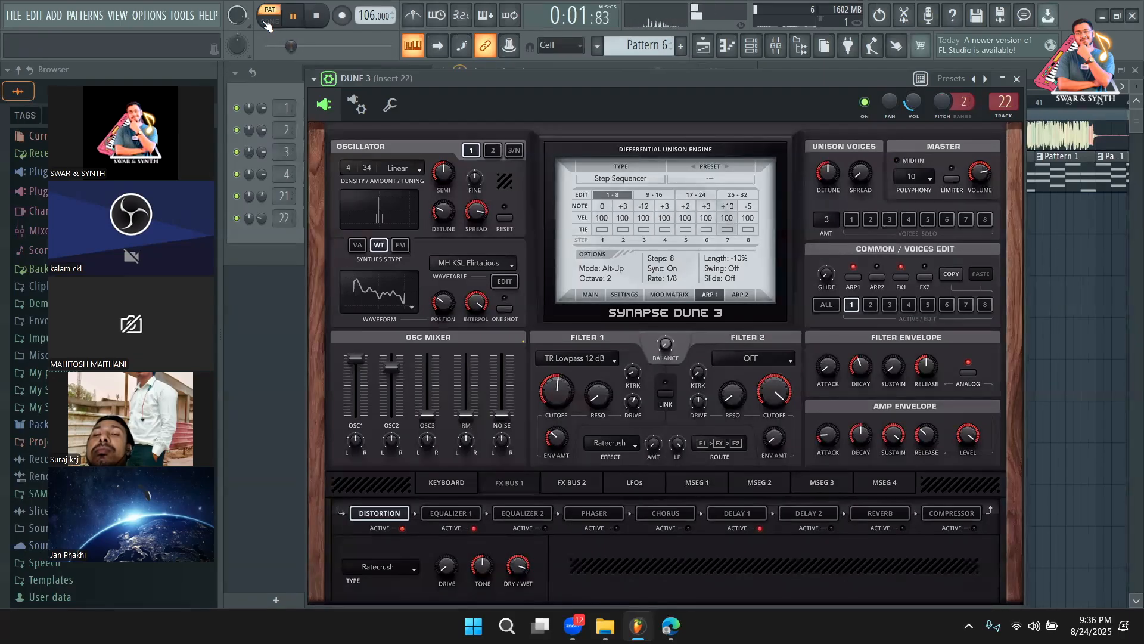
Switch playback to song mode, reopen DUNE 3 from the channel rack, and set ARP 1's rate to 1/16
{"action": "left_click", "coordinate": [259, 403]}
{"action": "left_click_drag", "start_coordinate": [499, 103], "coordinate": [489, 102]}
{"action": "key", "text": "F6"}
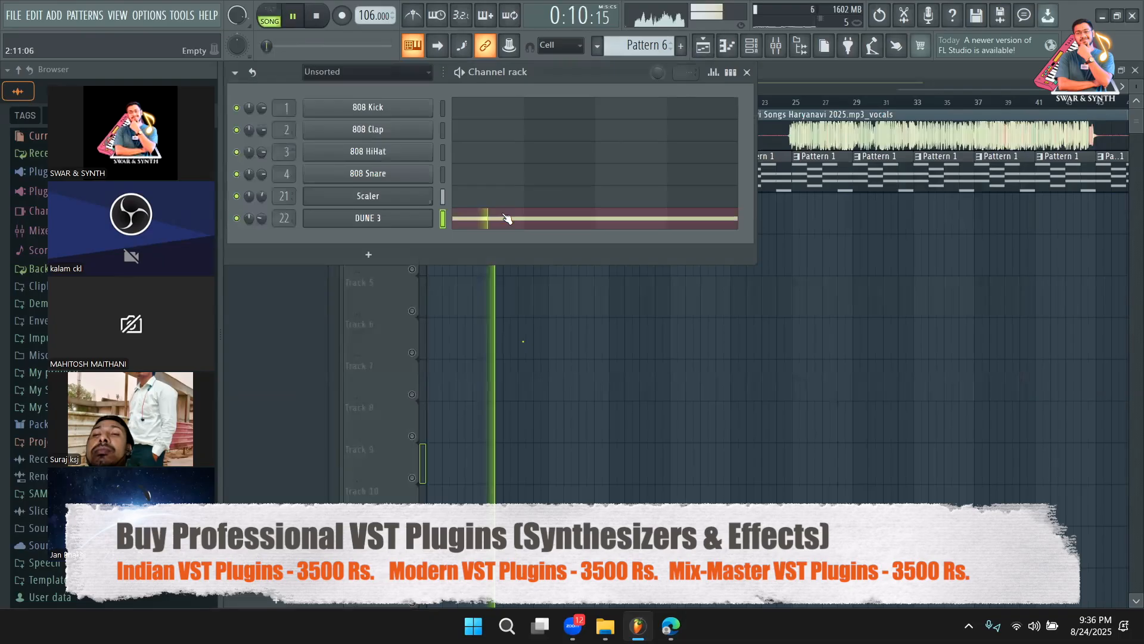
{"action": "left_click", "coordinate": [393, 219]}
{"action": "key", "text": "space"}
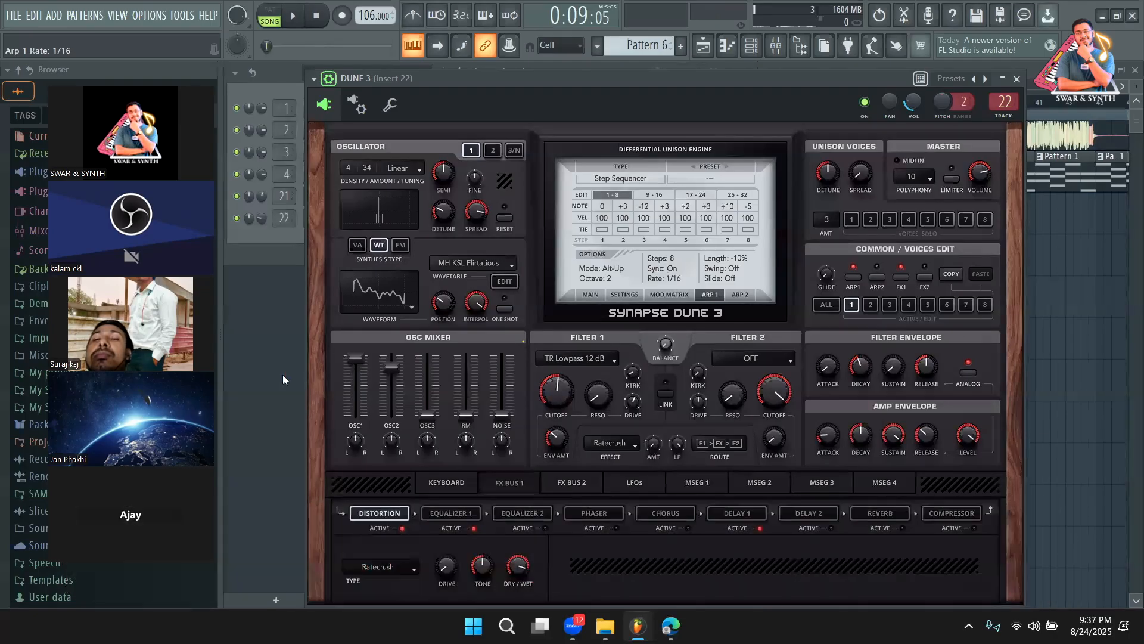
Listen to the song from bar 5 with the playlist shown, and reopen DUNE 3
{"action": "key", "text": "F5"}
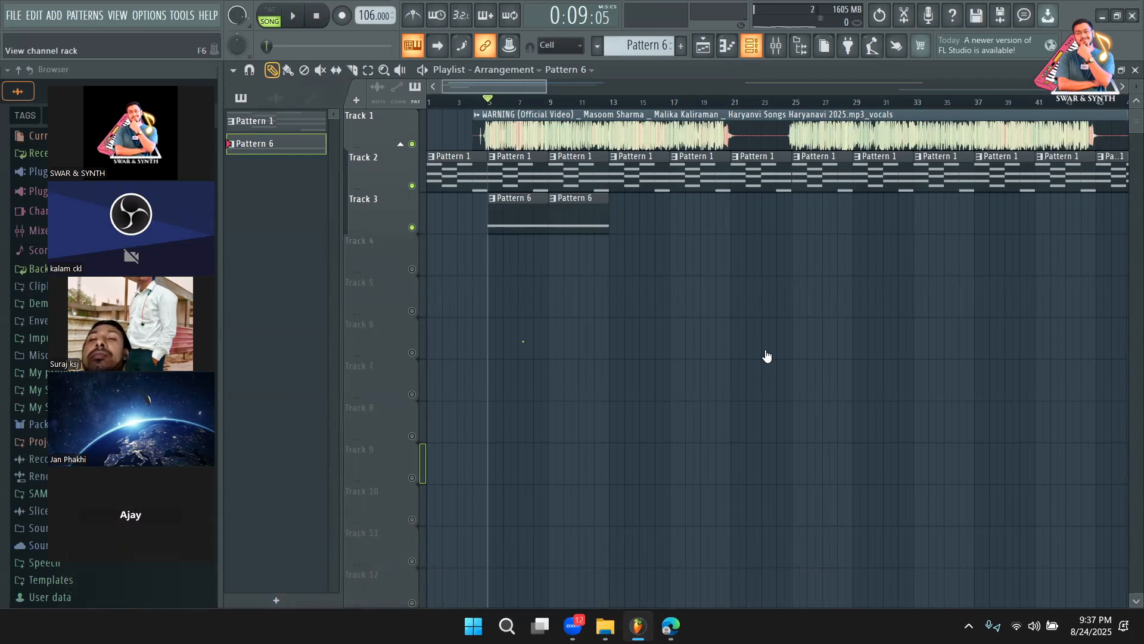
{"action": "key", "text": "space"}
{"action": "left_click", "coordinate": [725, 48]}
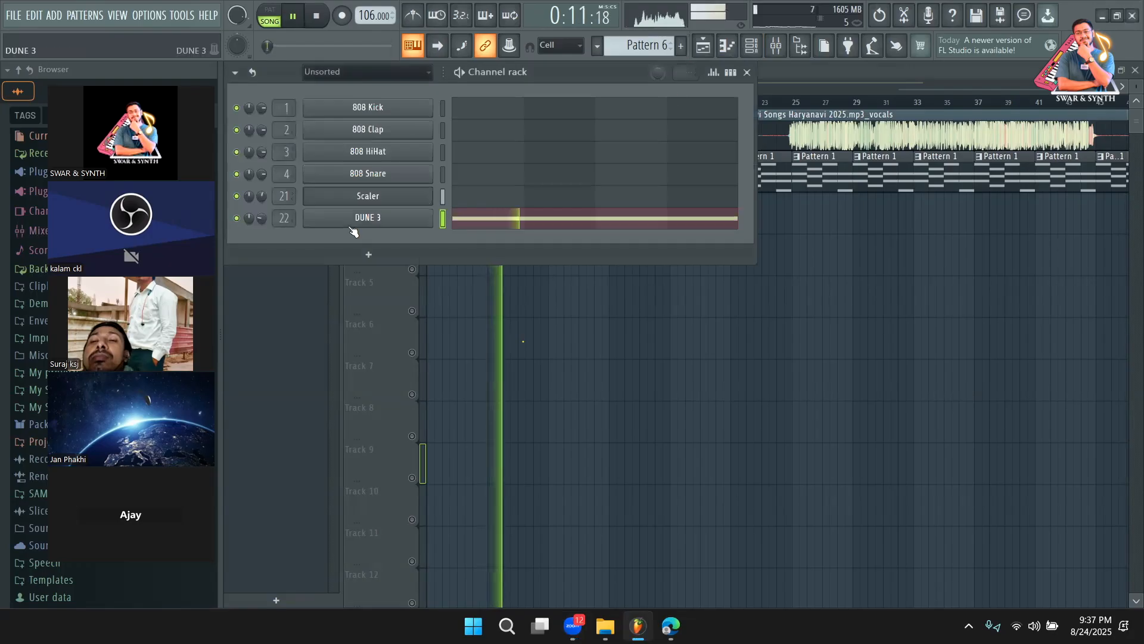
{"action": "left_click", "coordinate": [353, 221]}
{"action": "key", "text": "space"}
{"action": "left_click_drag", "start_coordinate": [668, 88], "coordinate": [594, 71]}
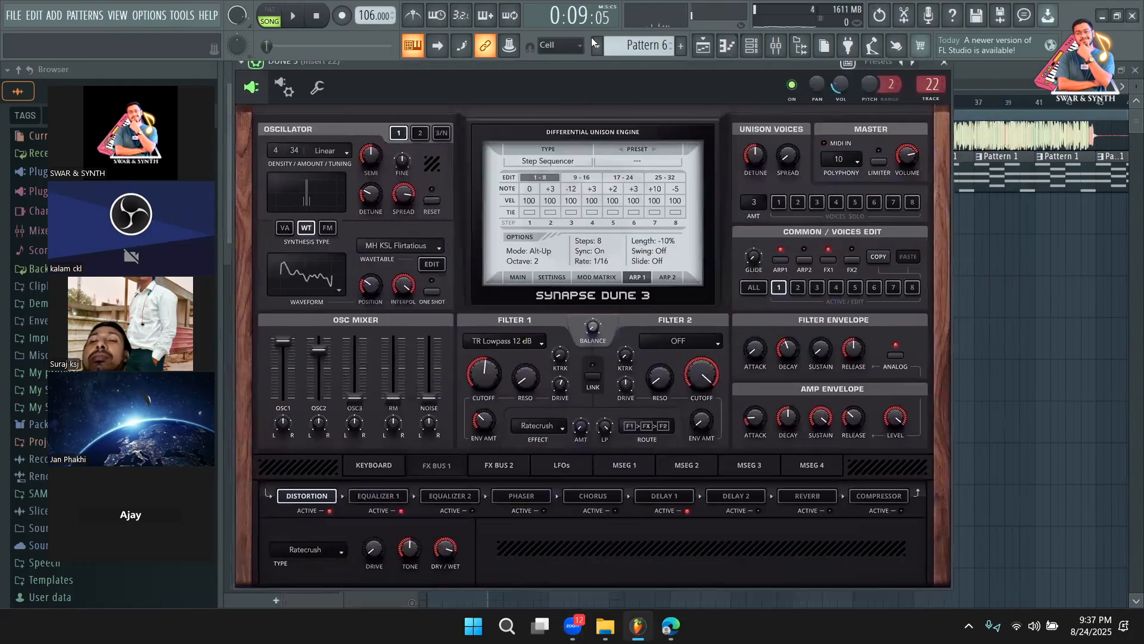
Show DUNE 3's Delay 1 effect with the FX1 bus on, and route the instrument to mixer track 23
{"action": "left_click", "coordinate": [827, 261]}
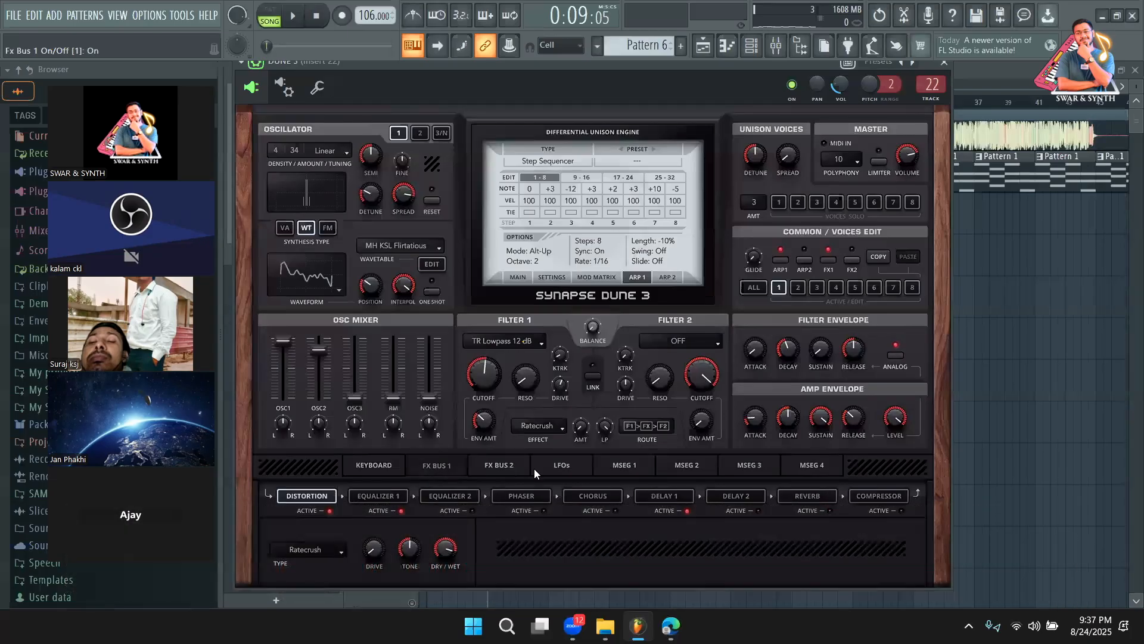
{"action": "left_click", "coordinate": [664, 497]}
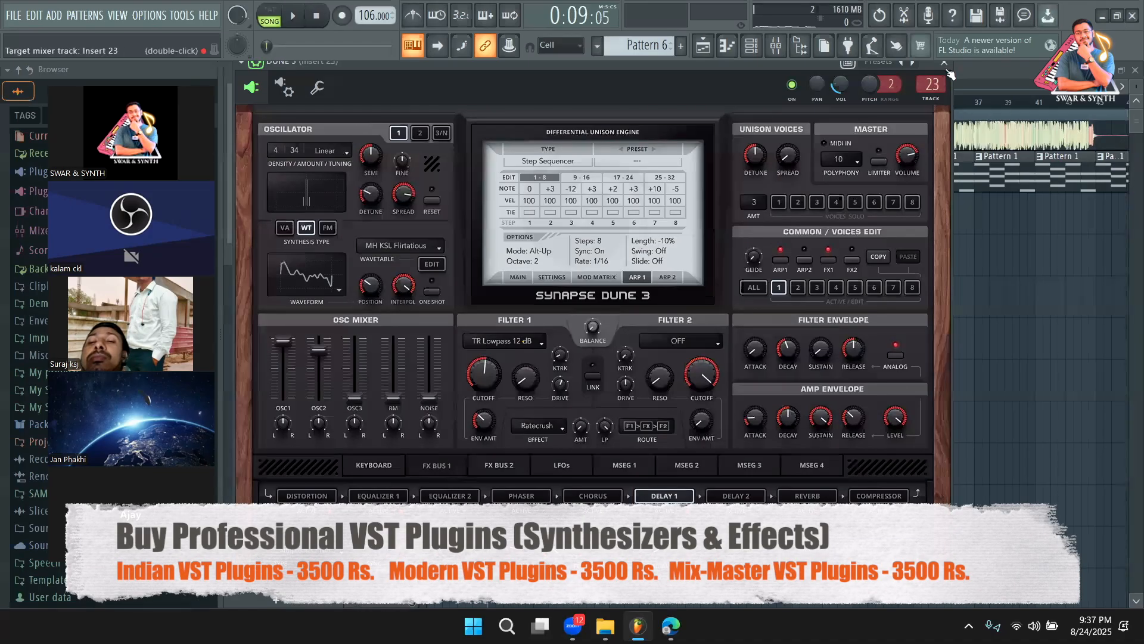
{"action": "key", "text": "Escape"}
Play the song and add two more Pattern 6 clips on Track 3 at bars 13 and 17
{"action": "key", "text": "space"}
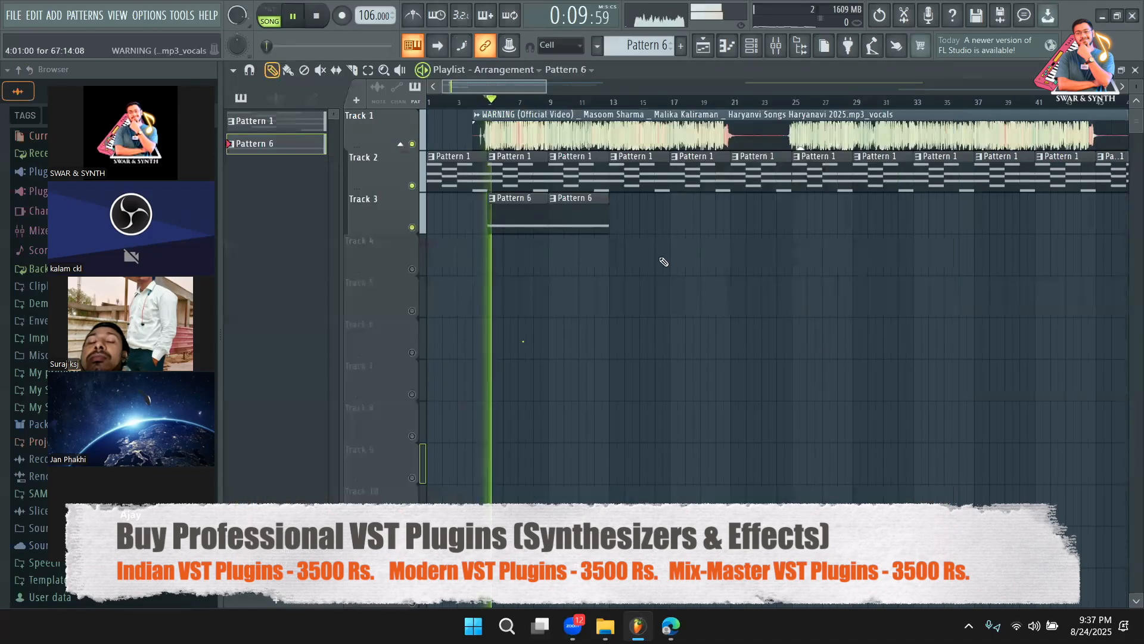
{"action": "left_click_drag", "start_coordinate": [610, 213], "coordinate": [680, 217]}
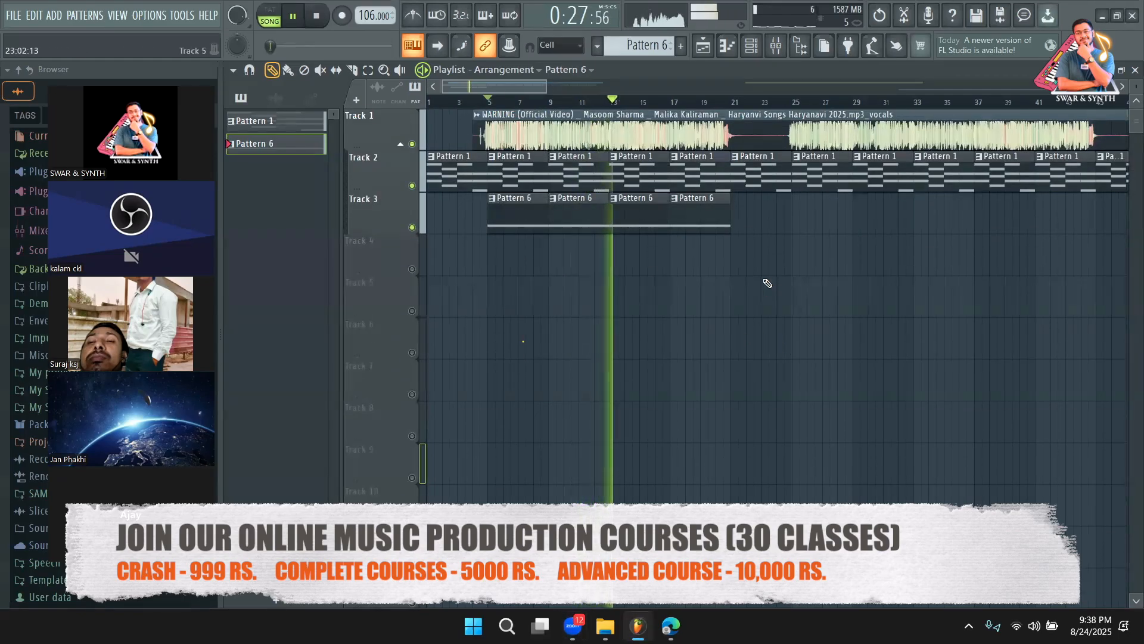
Add two more Pattern 6 clips on Track 3, at bars 21 and 1, and stop playback
{"action": "scroll", "coordinate": [573, 109], "scroll_direction": "up", "scroll_amount": 2}
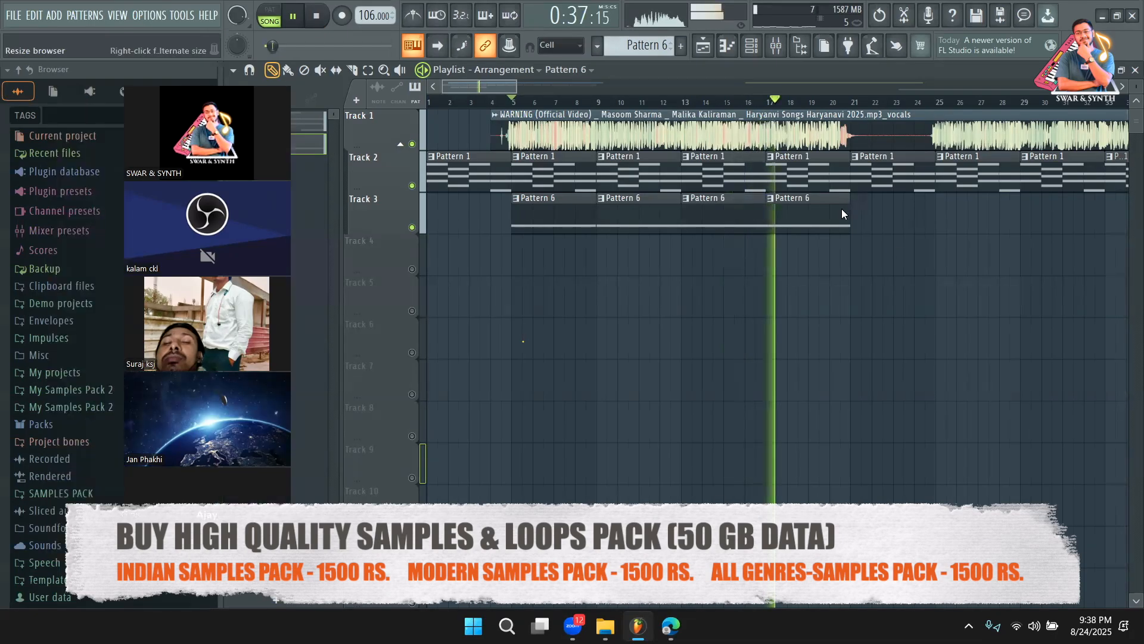
{"action": "left_click", "coordinate": [857, 213]}
{"action": "left_click_drag", "start_coordinate": [476, 218], "coordinate": [301, 215]}
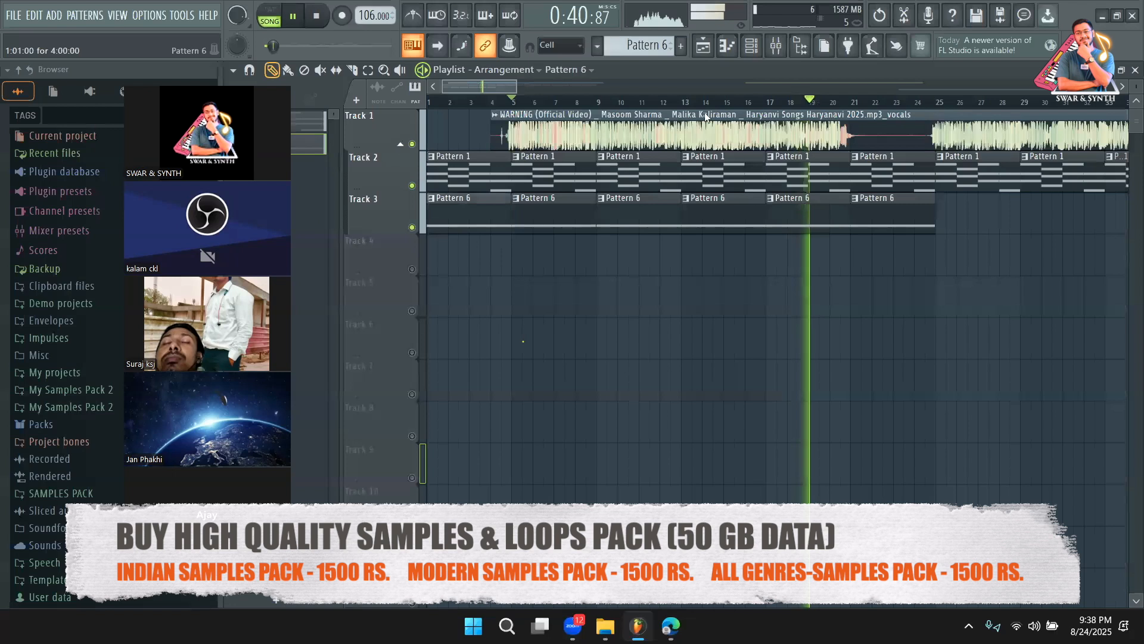
{"action": "key", "text": "space"}
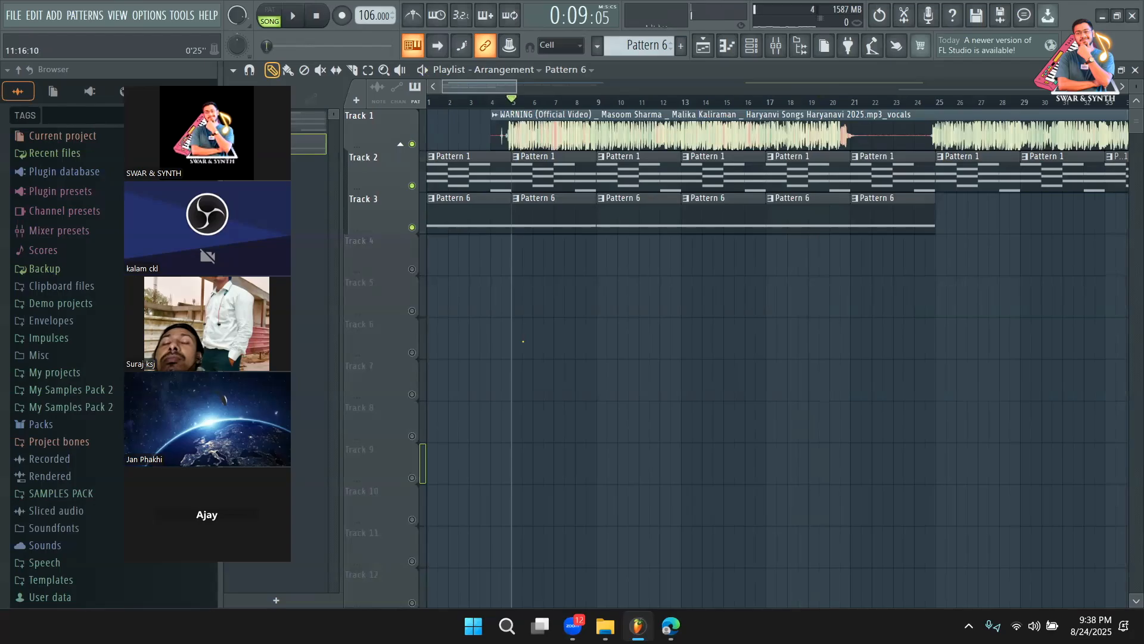
Show the channel rack, expand the SAMPLES PACK folder in the browser and search for "reggaet"
{"action": "left_click_drag", "start_coordinate": [228, 83], "coordinate": [248, 103]}
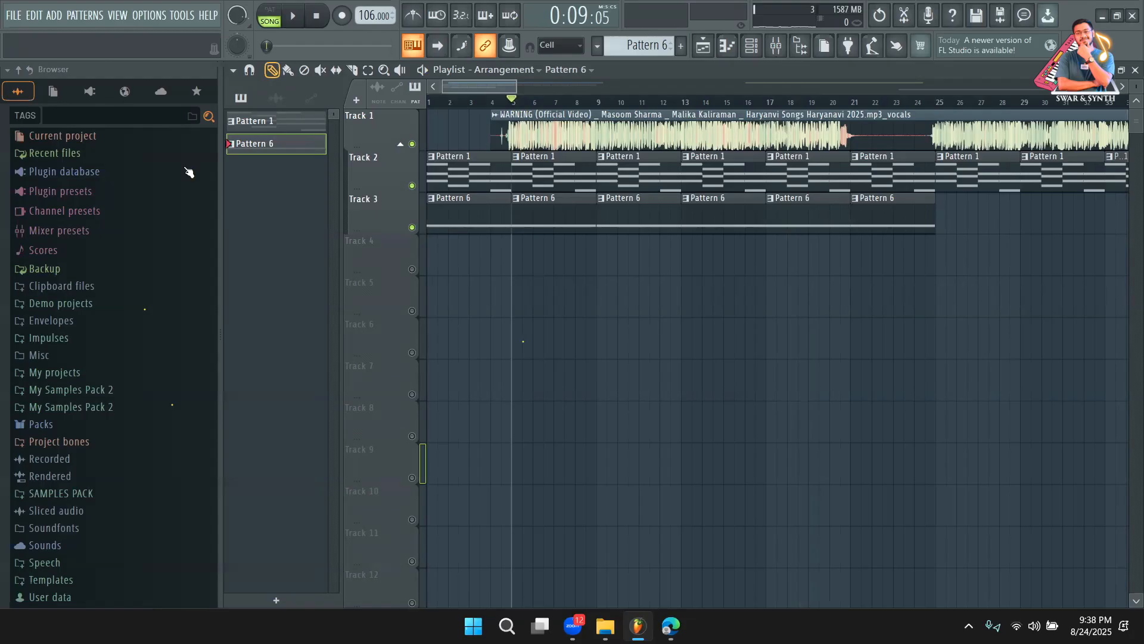
{"action": "key", "text": "F6"}
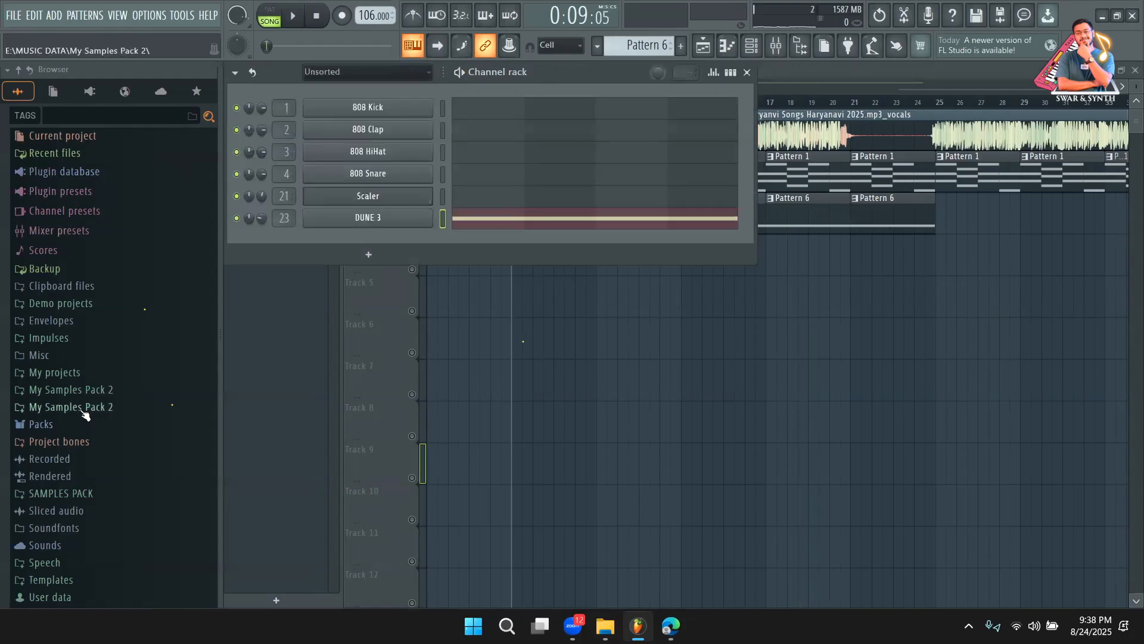
{"action": "left_click", "coordinate": [90, 510]}
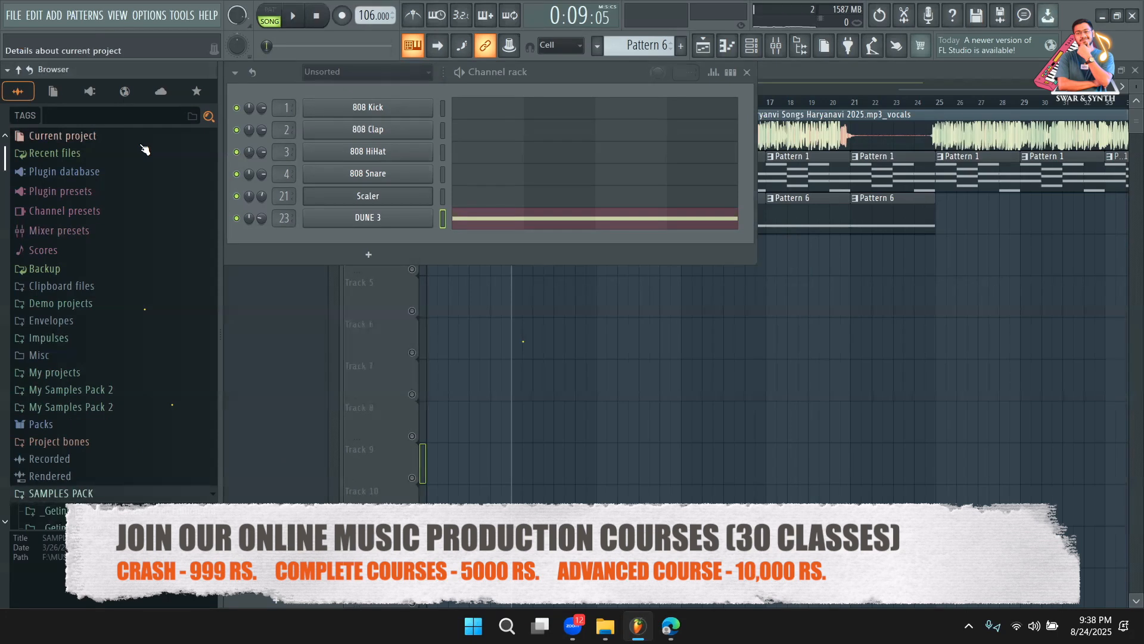
{"action": "type", "text": "reggaet"}
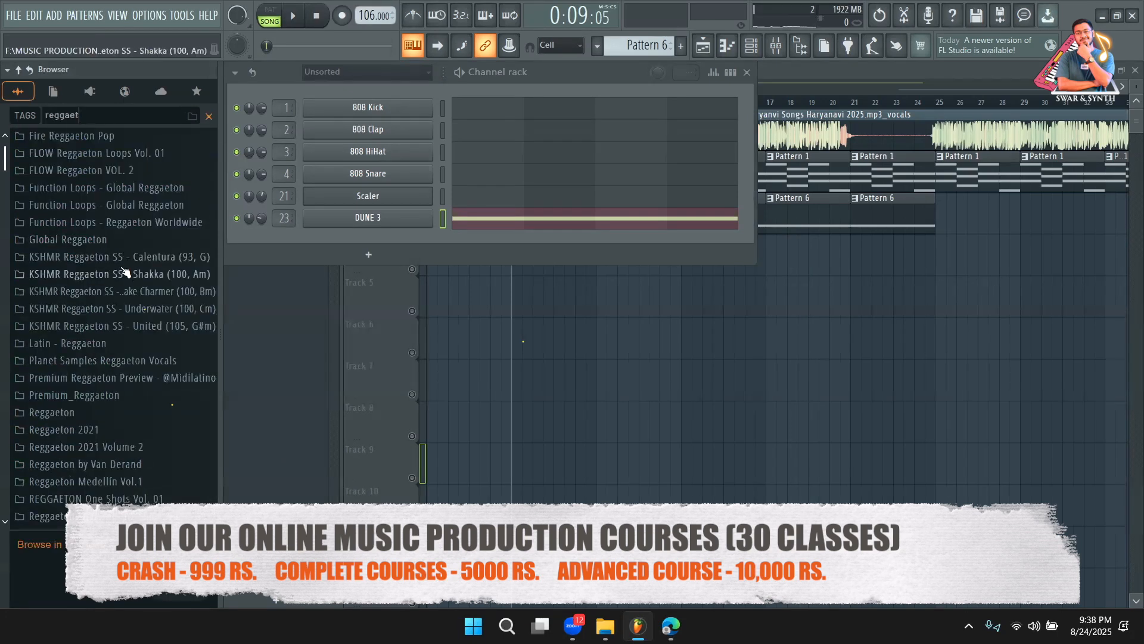
Look through the Planet Samples Reggaeton Vocals and Latin - Reggaeton folders, previewing a Unison Latin loop
{"action": "left_click", "coordinate": [89, 360]}
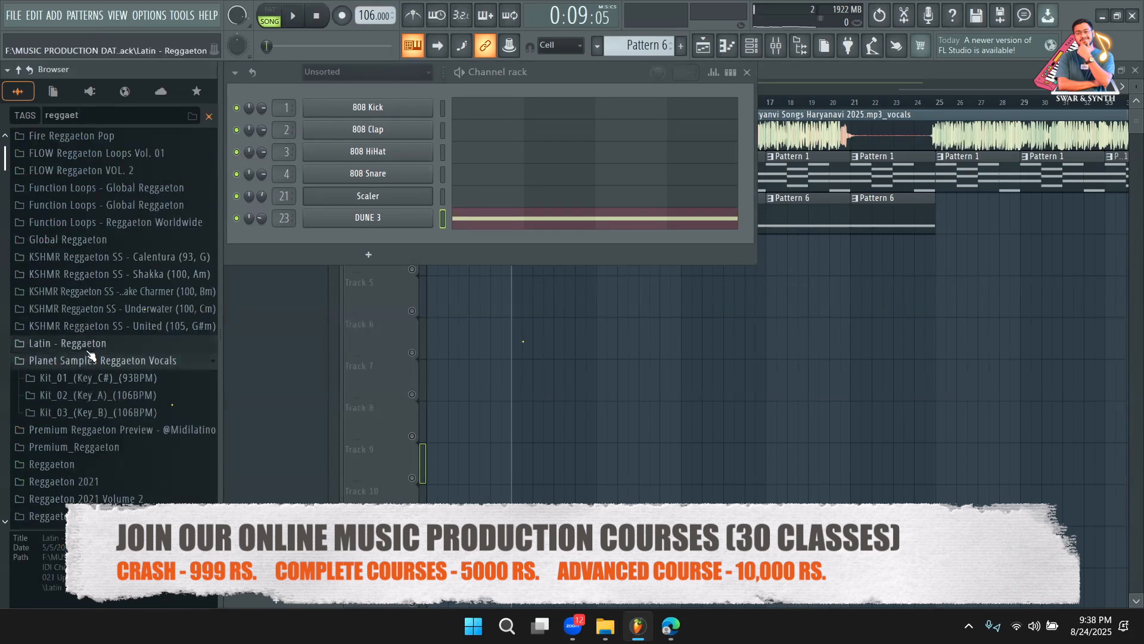
{"action": "left_click", "coordinate": [88, 350]}
{"action": "left_click", "coordinate": [104, 363]}
{"action": "scroll", "coordinate": [108, 376], "scroll_direction": "down", "scroll_amount": 5}
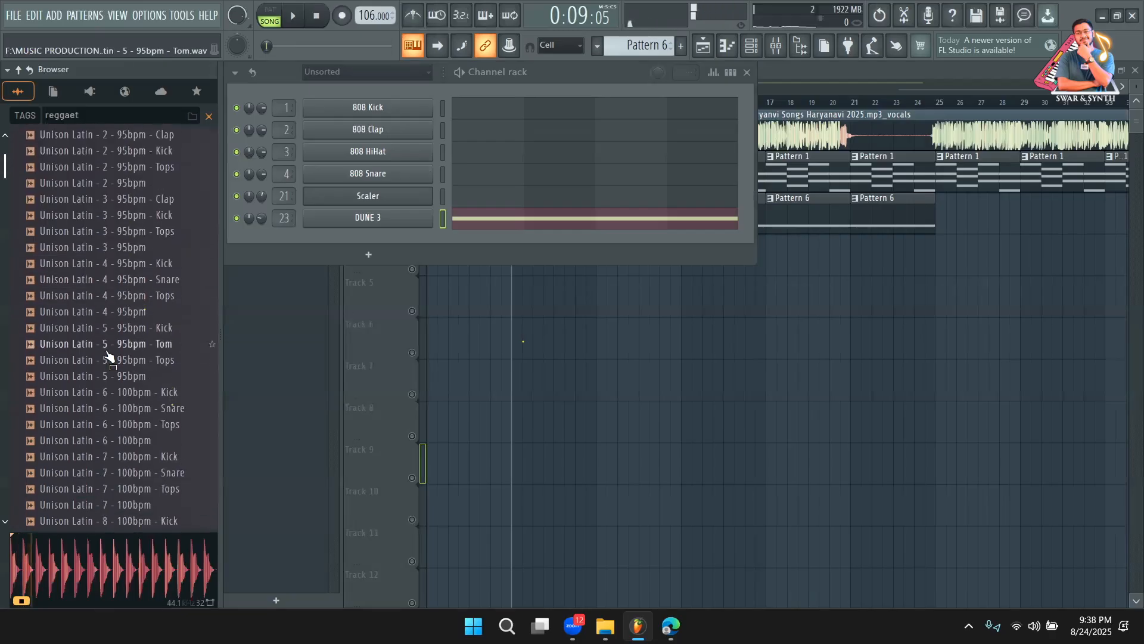
{"action": "scroll", "coordinate": [111, 355], "scroll_direction": "down", "scroll_amount": 8}
{"action": "scroll", "coordinate": [112, 342], "scroll_direction": "up", "scroll_amount": 3}
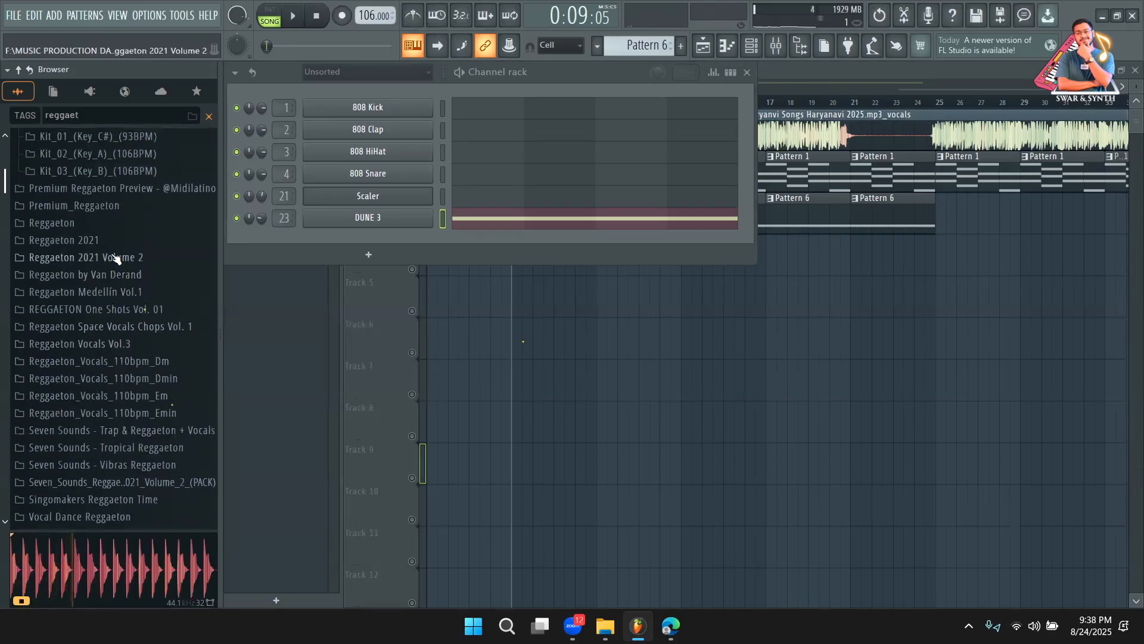
Open the _Drum_Loops folder of Reggaeton 2021 and audition drum loops, ending with SS_R2_Bme_94_Dmaj_Top_Drum
{"action": "left_click", "coordinate": [118, 256]}
{"action": "left_click", "coordinate": [107, 240]}
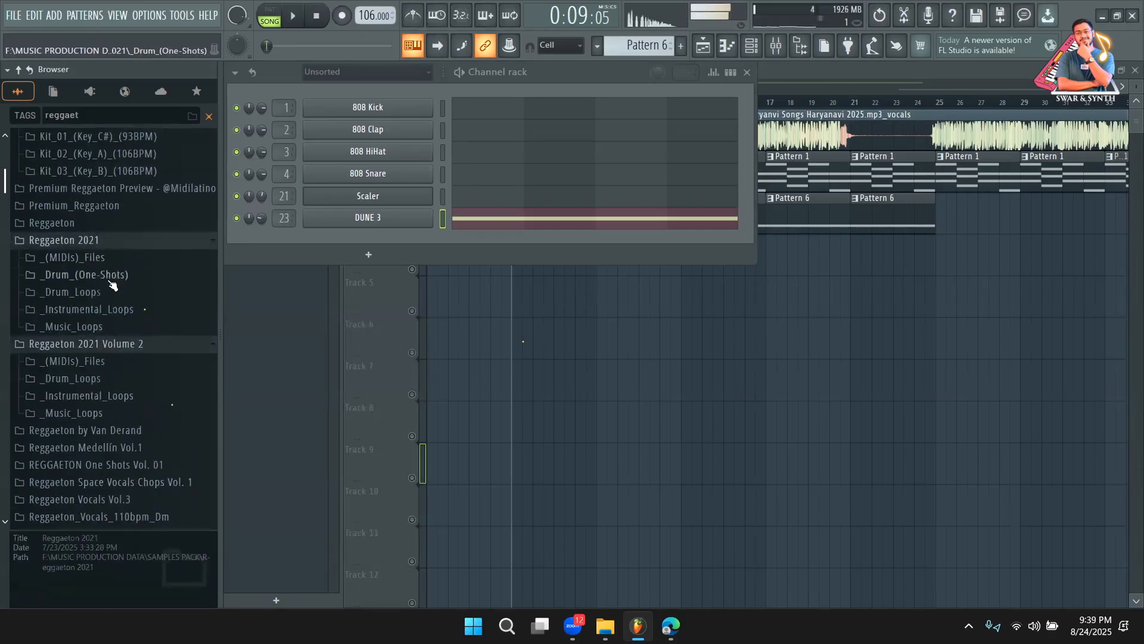
{"action": "left_click", "coordinate": [113, 289]}
{"action": "scroll", "coordinate": [113, 289], "scroll_direction": "down", "scroll_amount": 3}
{"action": "left_click", "coordinate": [127, 259]}
{"action": "left_click_drag", "start_coordinate": [132, 309], "coordinate": [136, 319]}
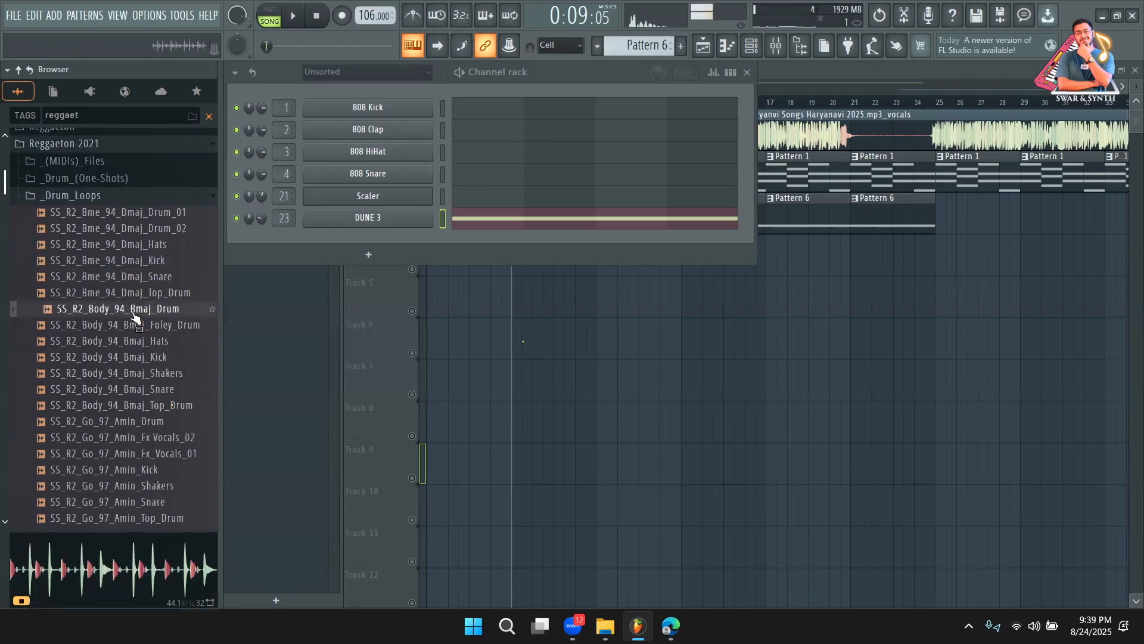
{"action": "left_click", "coordinate": [146, 294]}
Place SS_R2_Bme_94_Dmaj_Top_Drum on Track 4 at bar 5 and fit it to the tempo using the 75 to 150 range
{"action": "left_click", "coordinate": [257, 325]}
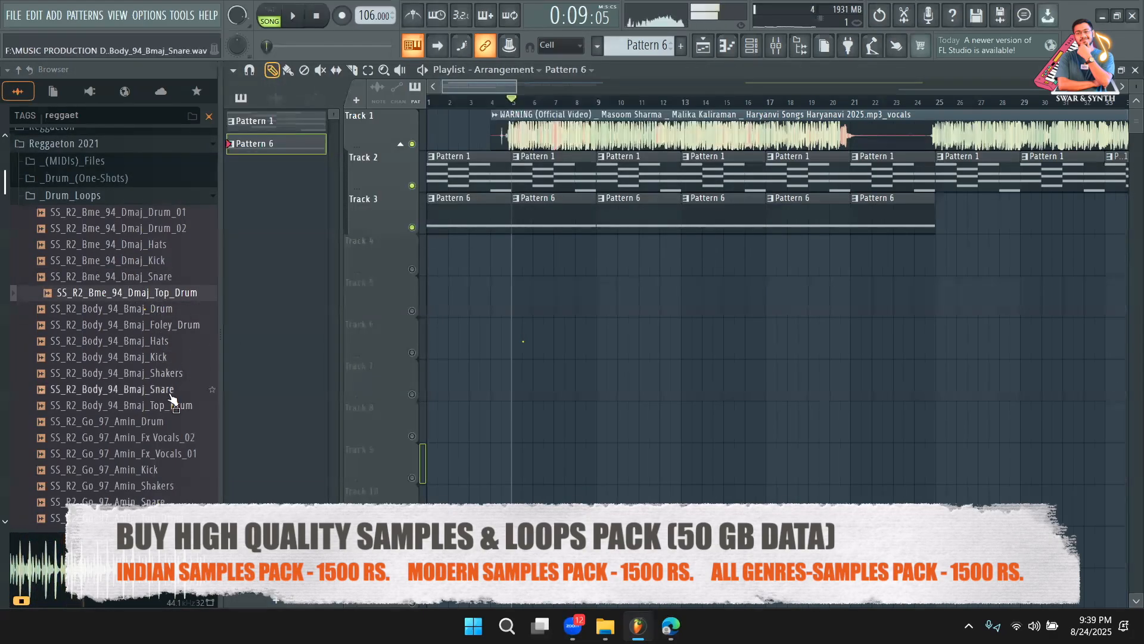
{"action": "left_click_drag", "start_coordinate": [161, 293], "coordinate": [559, 250]}
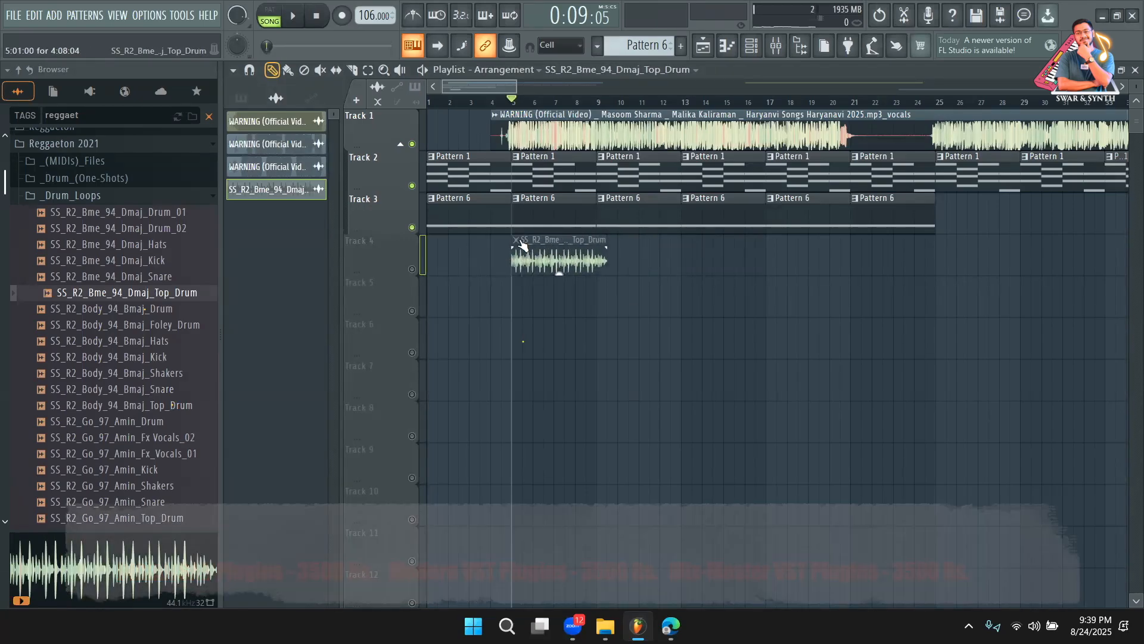
{"action": "right_click", "coordinate": [518, 247]}
{"action": "left_click", "coordinate": [634, 345]}
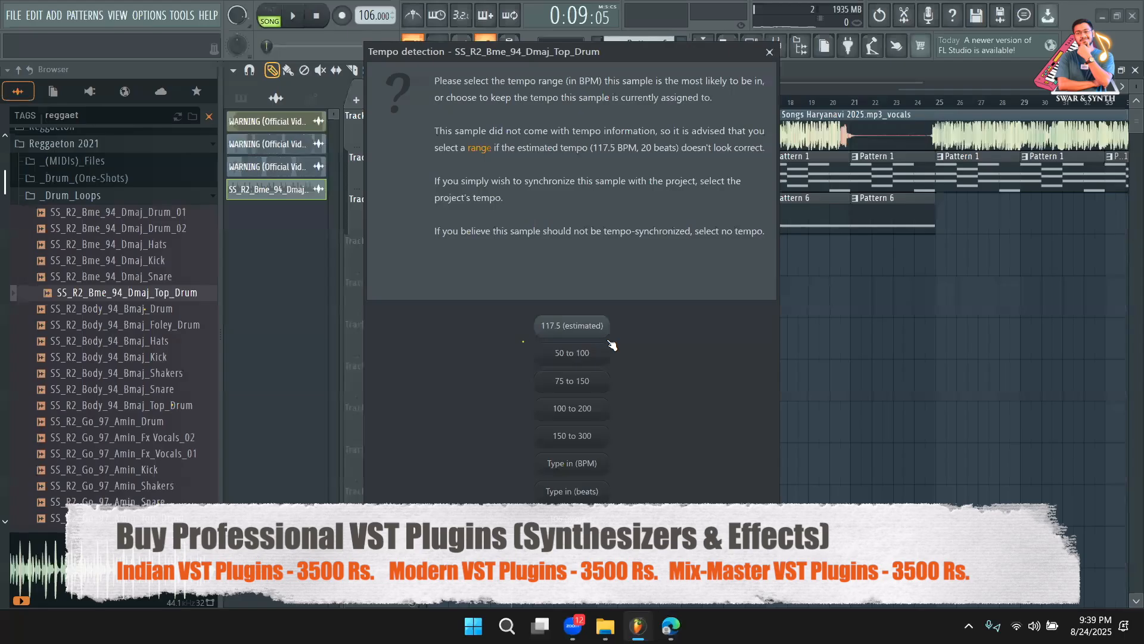
{"action": "left_click", "coordinate": [577, 381]}
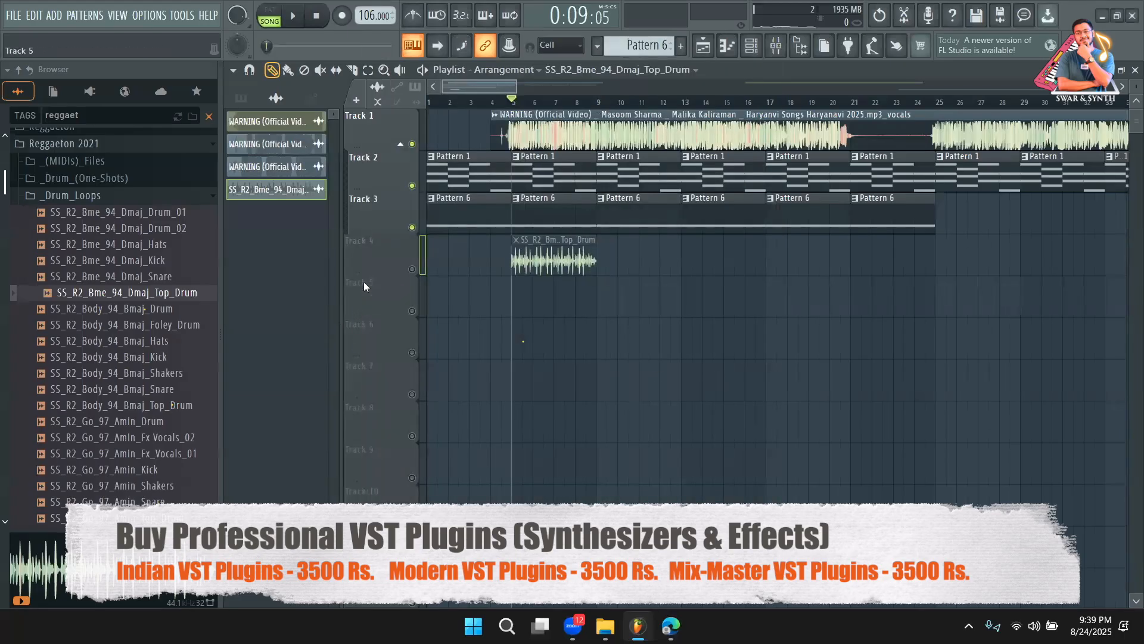
With Track 4 enabled and the song playing, set the top drum loop's volume to 50% and duplicate the clip at bar 9
{"action": "left_click", "coordinate": [411, 269]}
{"action": "key", "text": "space"}
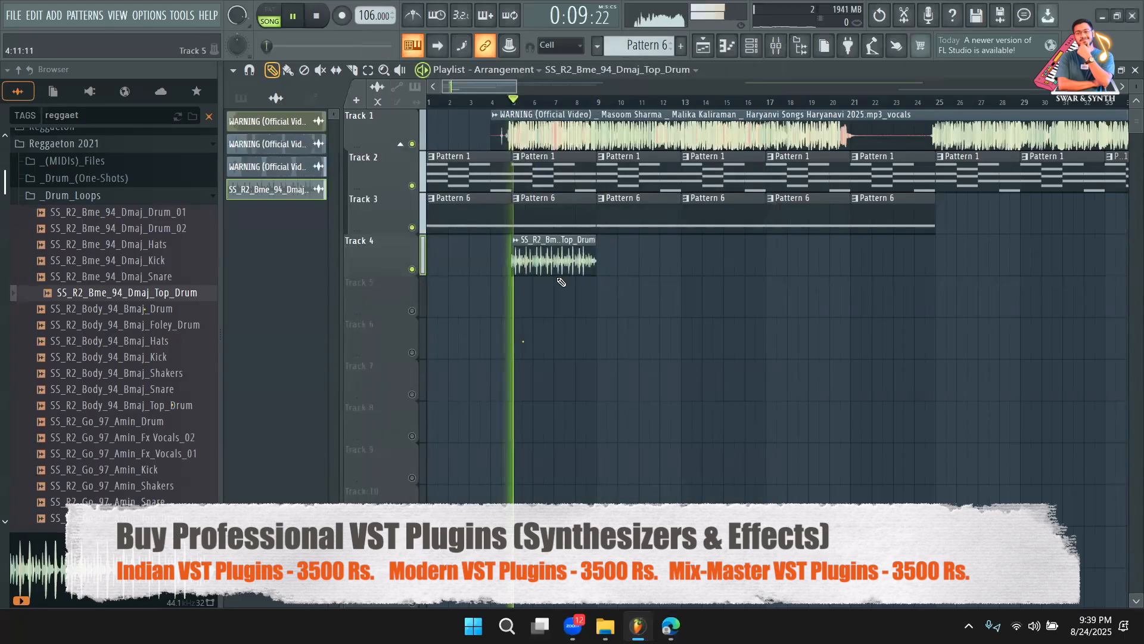
{"action": "double_click", "coordinate": [593, 261]}
{"action": "scroll", "coordinate": [578, 187], "scroll_direction": "down", "scroll_amount": 5}
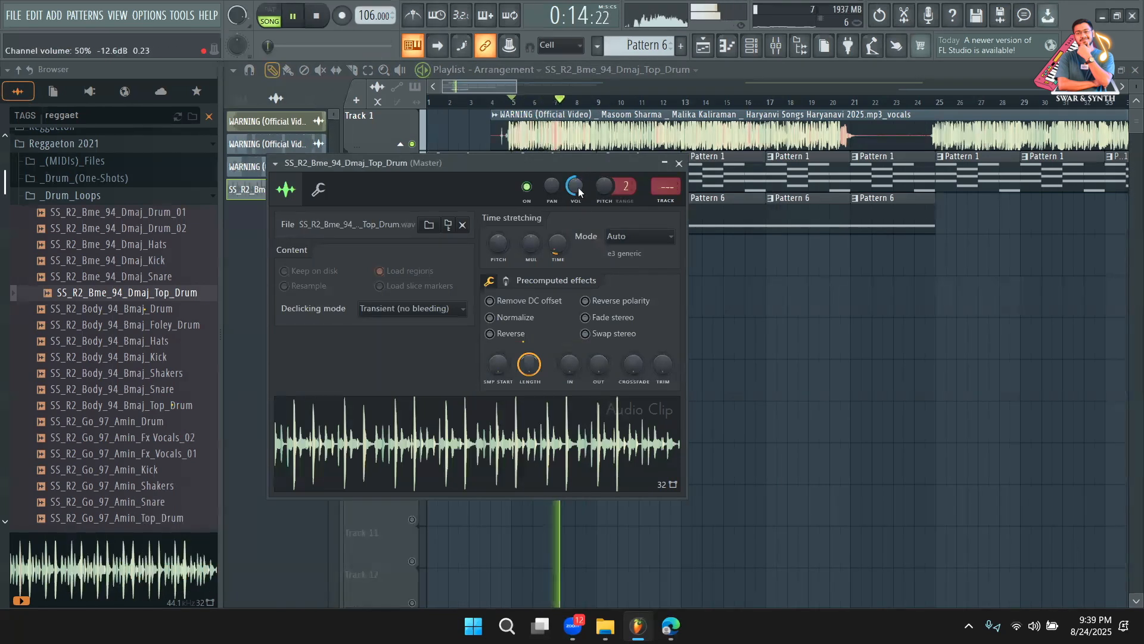
{"action": "left_click", "coordinate": [678, 163]}
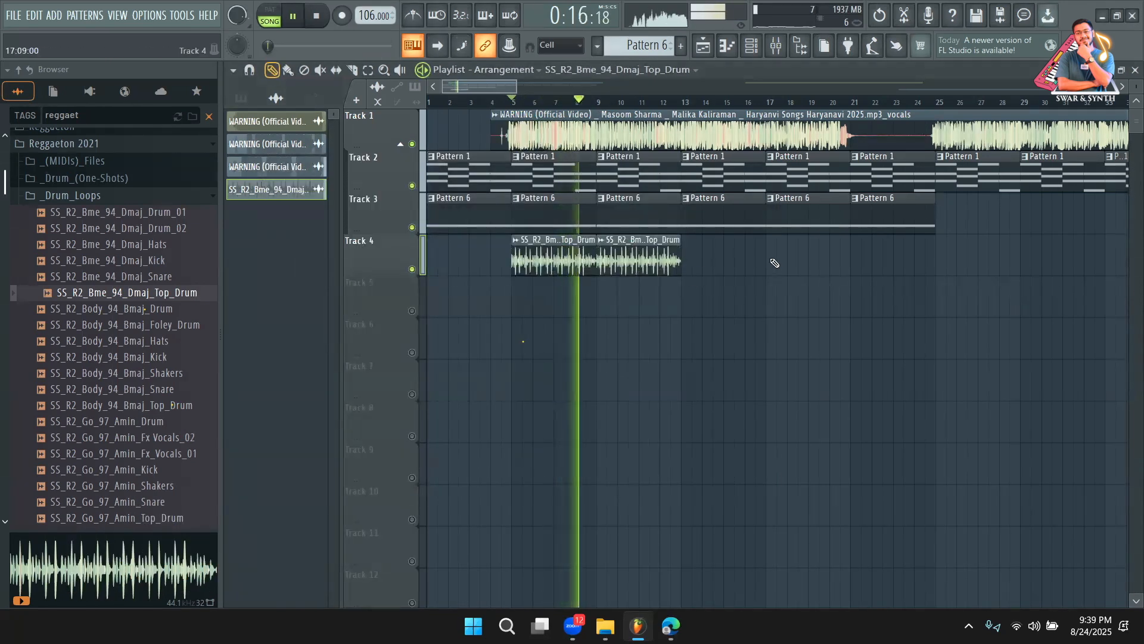
Slice the first top drum clip on Track 4 at bar 7 and delete its second half
{"action": "left_click", "coordinate": [352, 71]}
{"action": "left_click_drag", "start_coordinate": [554, 236], "coordinate": [555, 290]}
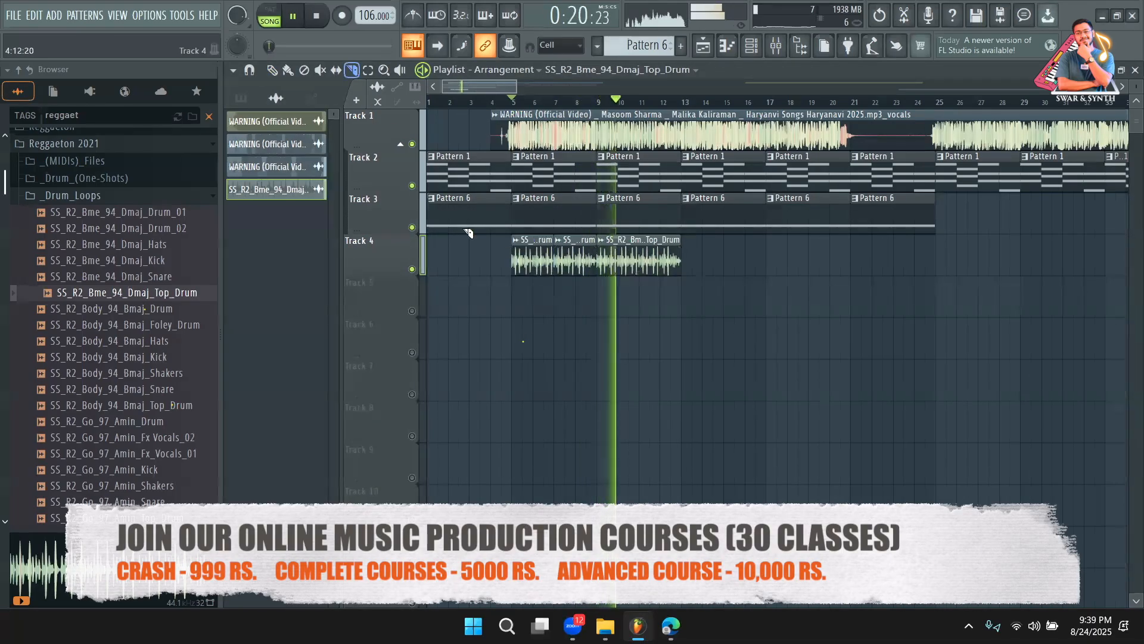
{"action": "left_click", "coordinate": [272, 70]}
{"action": "right_click", "coordinate": [574, 259]}
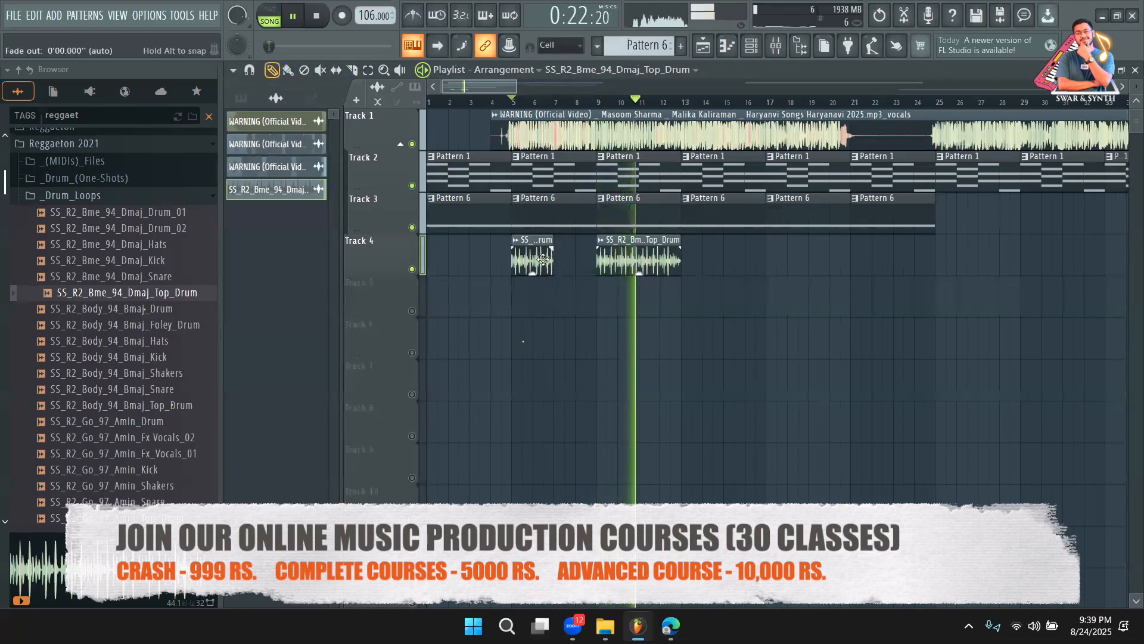
Place copies of the two-bar top drum clip at bars 7, 9 and 11, replacing the full-length clip, and stop playback
{"action": "left_click", "coordinate": [566, 261]}
{"action": "right_click", "coordinate": [613, 263]}
{"action": "left_click", "coordinate": [625, 263]}
{"action": "left_click", "coordinate": [660, 253]}
{"action": "key", "text": "space"}
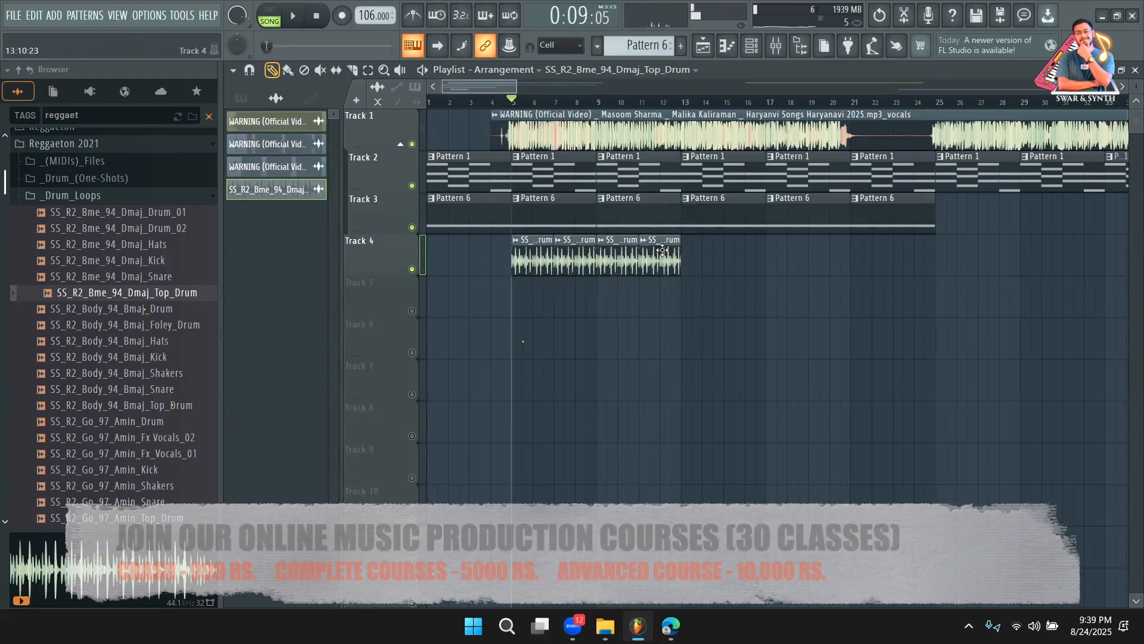
Set the top drum loop's channel volume to 60% and its pitch shift to +100 cents, checking it against the song
{"action": "double_click", "coordinate": [662, 249]}
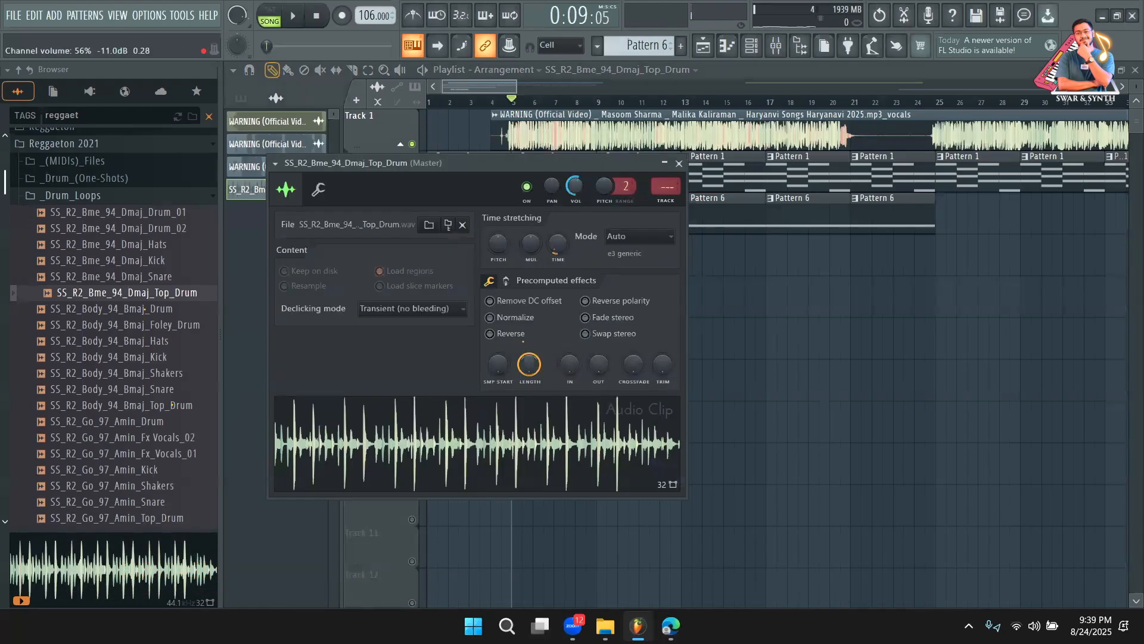
{"action": "key", "text": "space"}
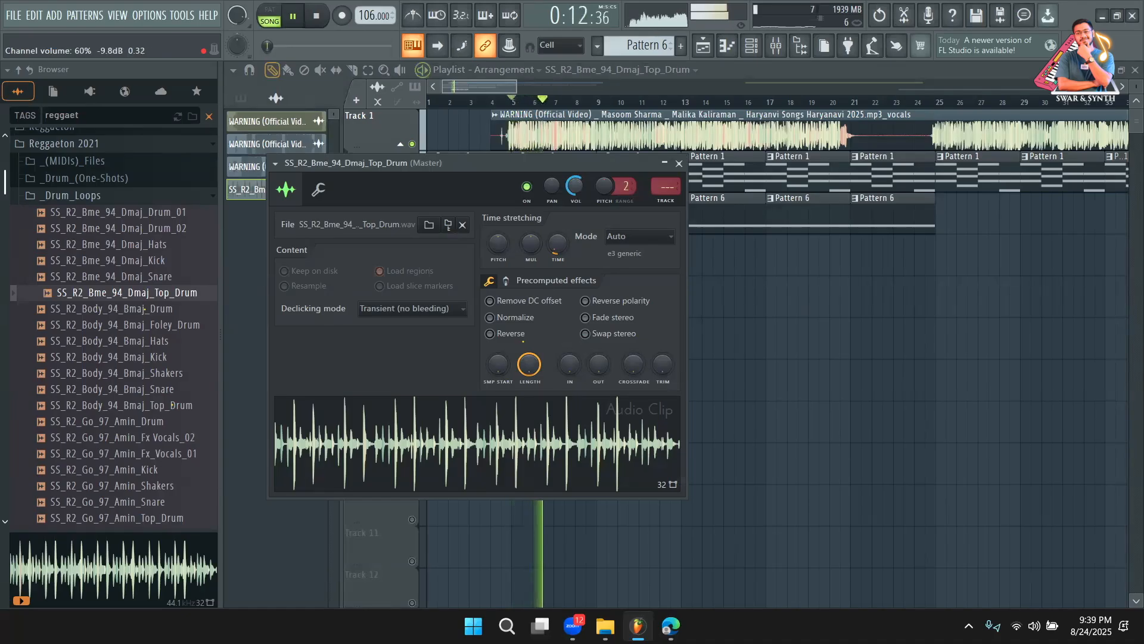
{"action": "key", "text": "space"}
{"action": "left_click_drag", "start_coordinate": [542, 165], "coordinate": [800, 151]}
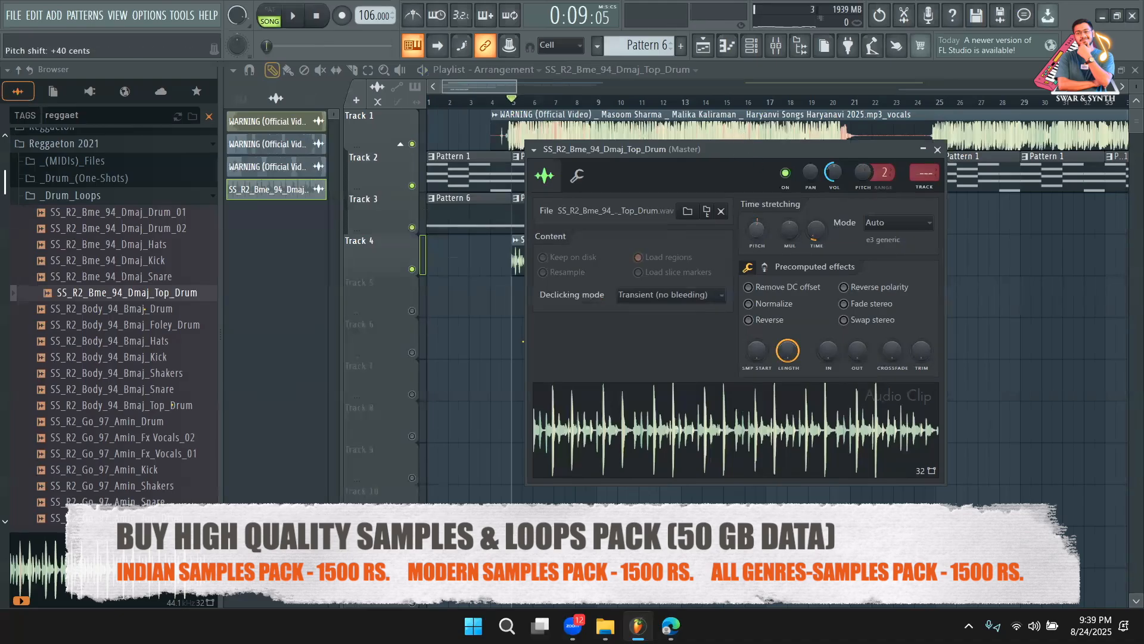
{"action": "key", "text": "space"}
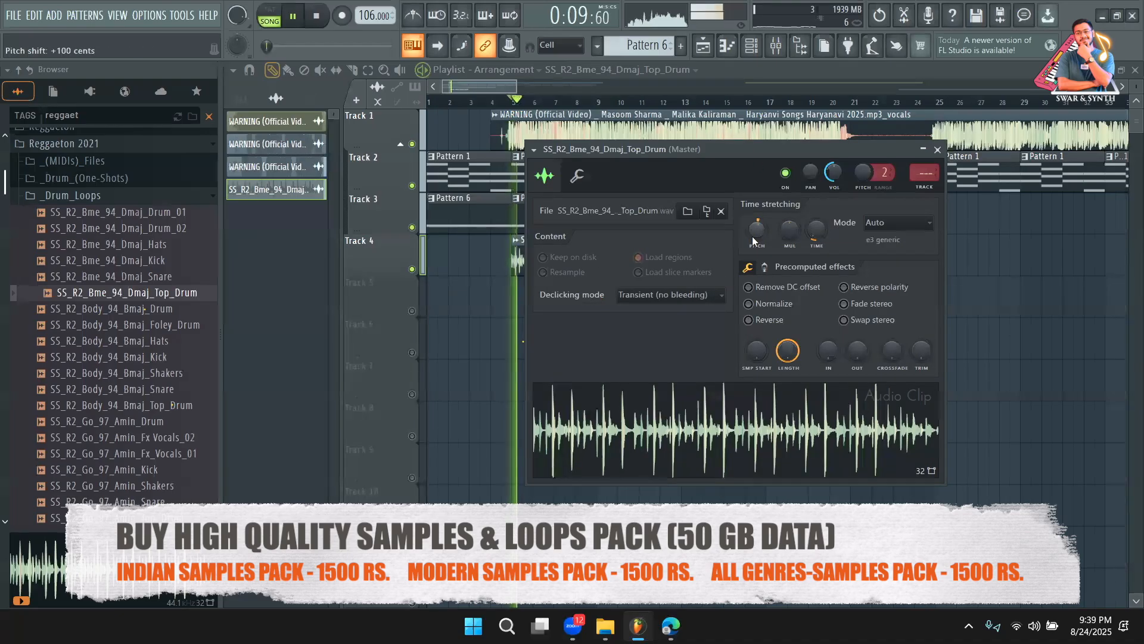
Continue the two-bar top drum clips on Track 4 at bars 13, 15, 17 and 19
{"action": "left_click", "coordinate": [282, 309]}
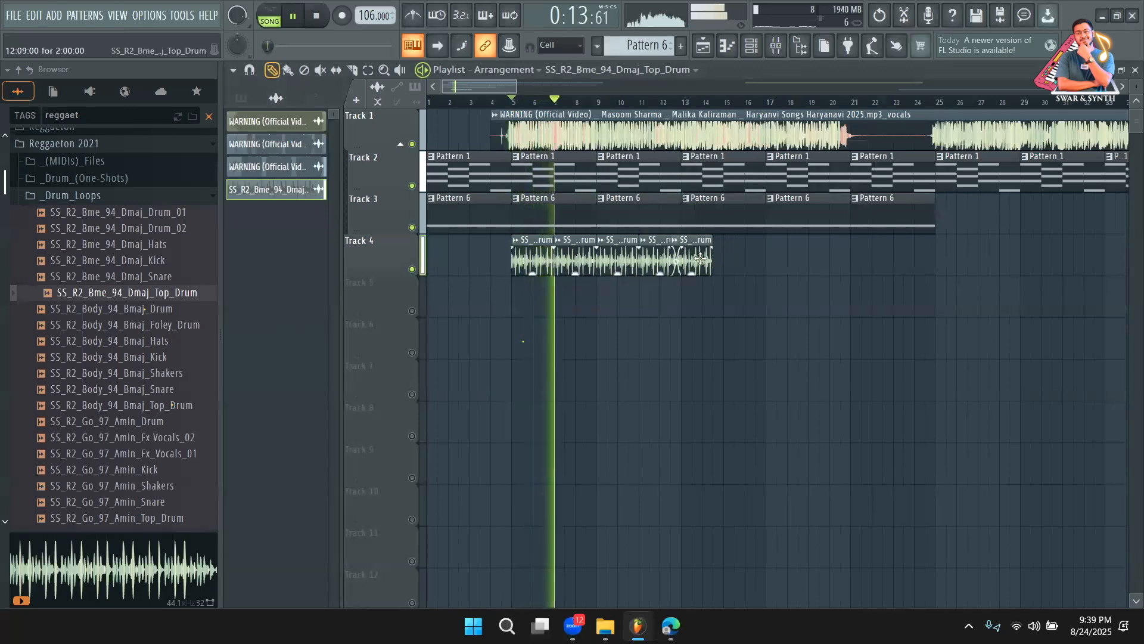
{"action": "left_click", "coordinate": [729, 256]}
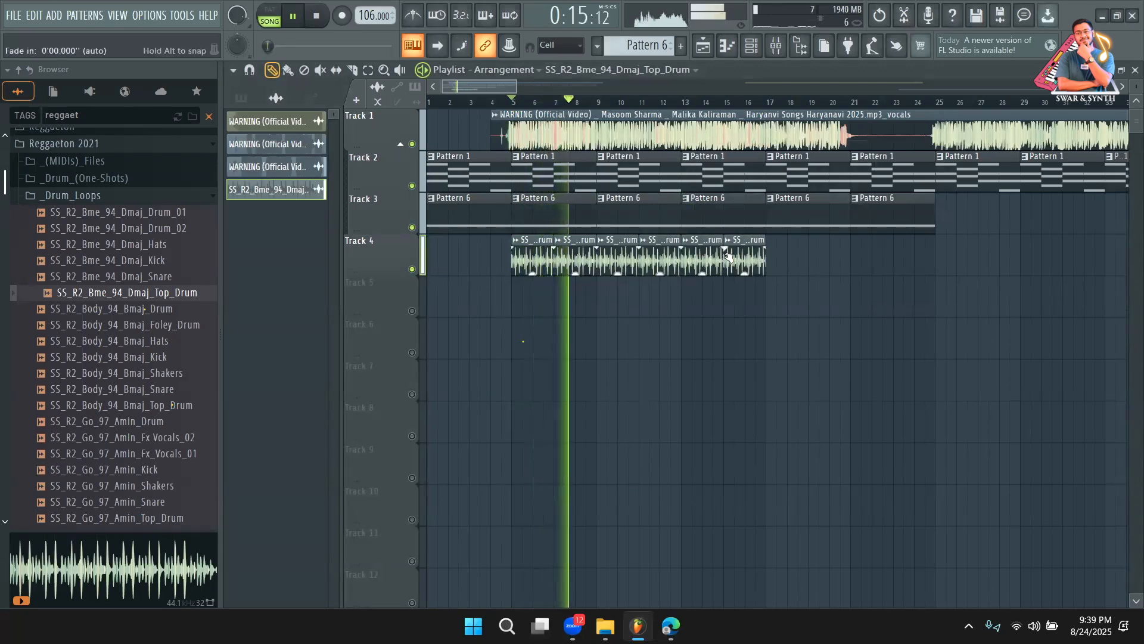
{"action": "left_click", "coordinate": [772, 256]}
{"action": "left_click", "coordinate": [815, 258]}
Listen to the arrangement from around bars 16 and 17, then stop playback
{"action": "left_click", "coordinate": [786, 100]}
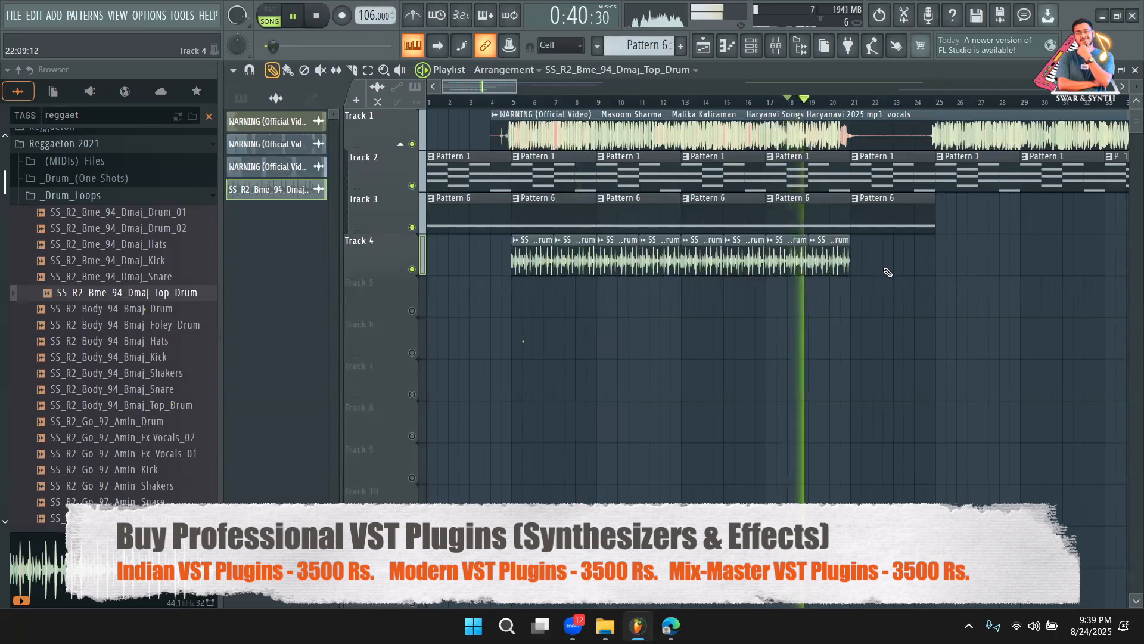
{"action": "left_click", "coordinate": [756, 99]}
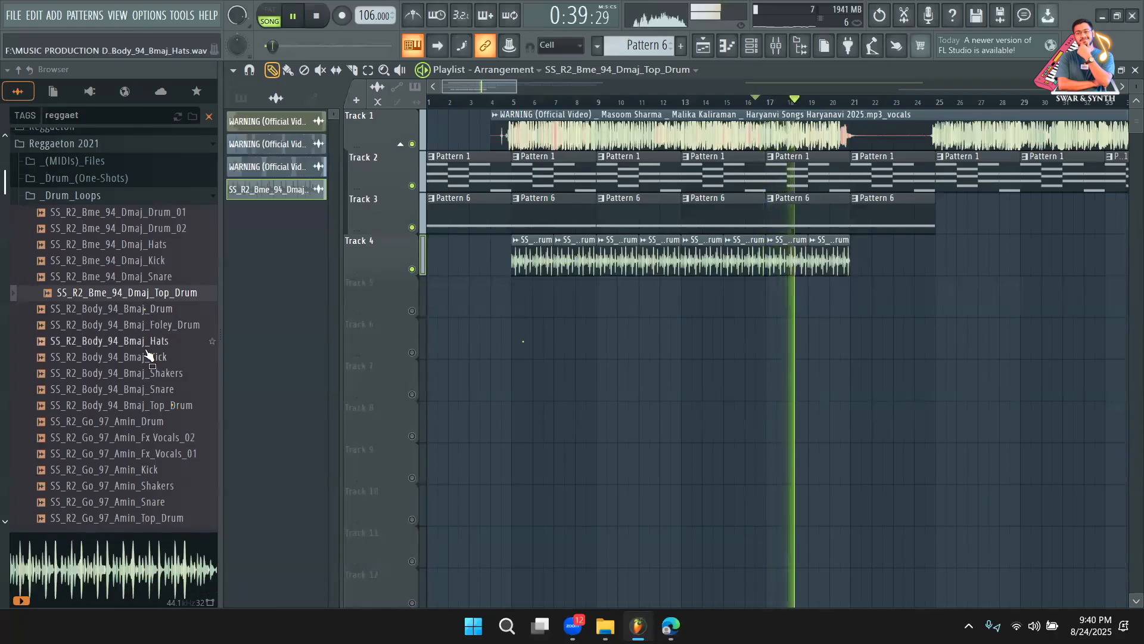
{"action": "key", "text": "space"}
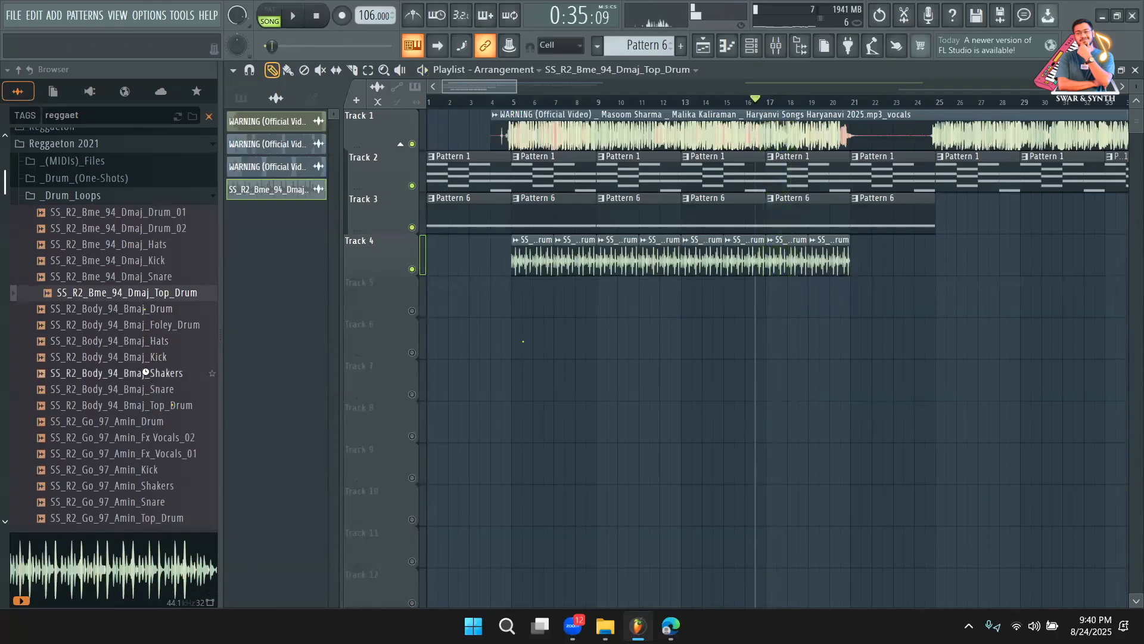
Audition the SS_R2_Body_94_Bmaj_Shakers loop, solo Track 4 and briefly play it alone
{"action": "left_click", "coordinate": [145, 372]}
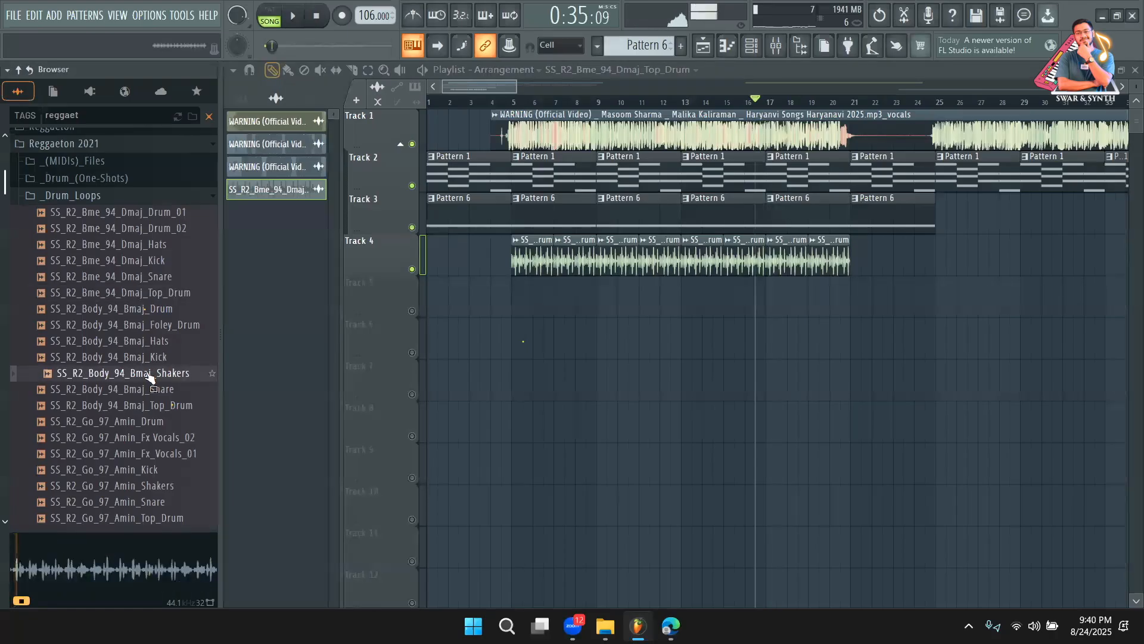
{"action": "left_click", "coordinate": [411, 269], "text": "ctrl"}
{"action": "key", "text": "space"}
{"action": "key", "text": "space"}
Place the SS_R2_Body_94_Bmaj_Shakers loop on Track 5 at bar 5, unmute the track and fit the clip to tempo using the 75 to 150 range
{"action": "left_click_drag", "start_coordinate": [172, 373], "coordinate": [547, 291]}
{"action": "left_click", "coordinate": [412, 310]}
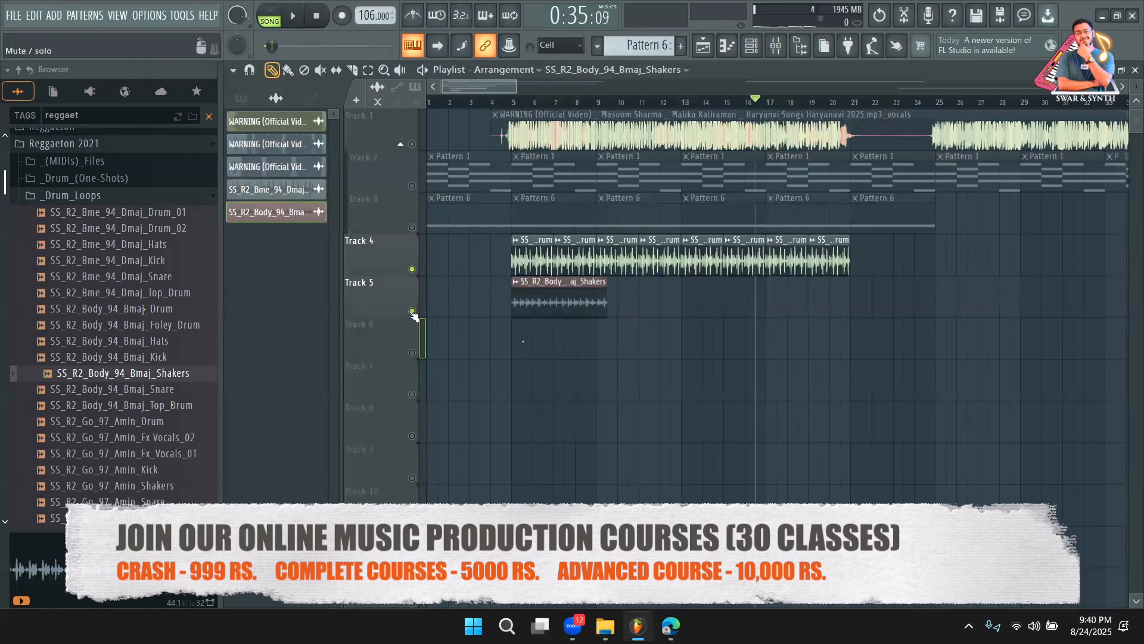
{"action": "left_click", "coordinate": [518, 284]}
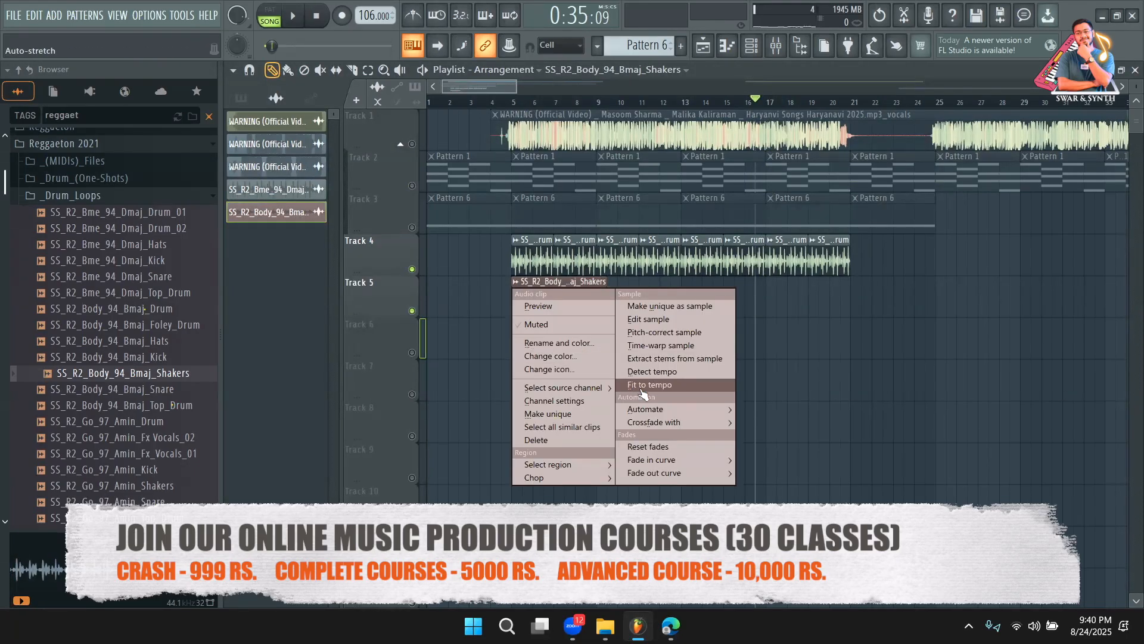
{"action": "left_click", "coordinate": [610, 383]}
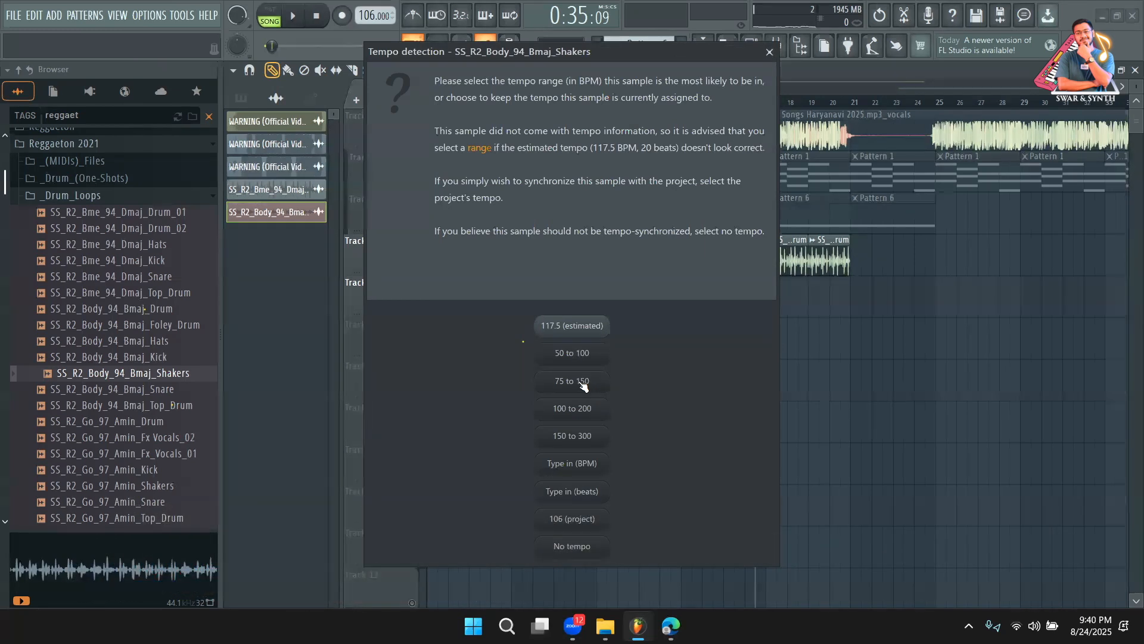
{"action": "left_click", "coordinate": [582, 385]}
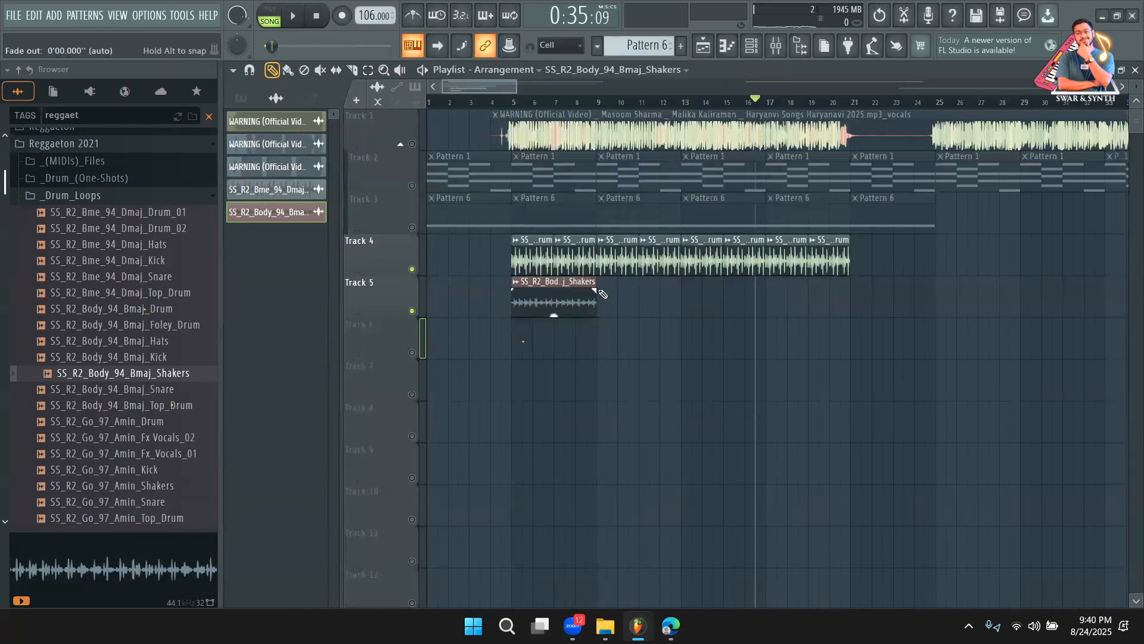
Lower the shakers loop's channel volume and repeat its four-bar clip on Track 5 at bars 9, 13 and 17
{"action": "left_click", "coordinate": [603, 294]}
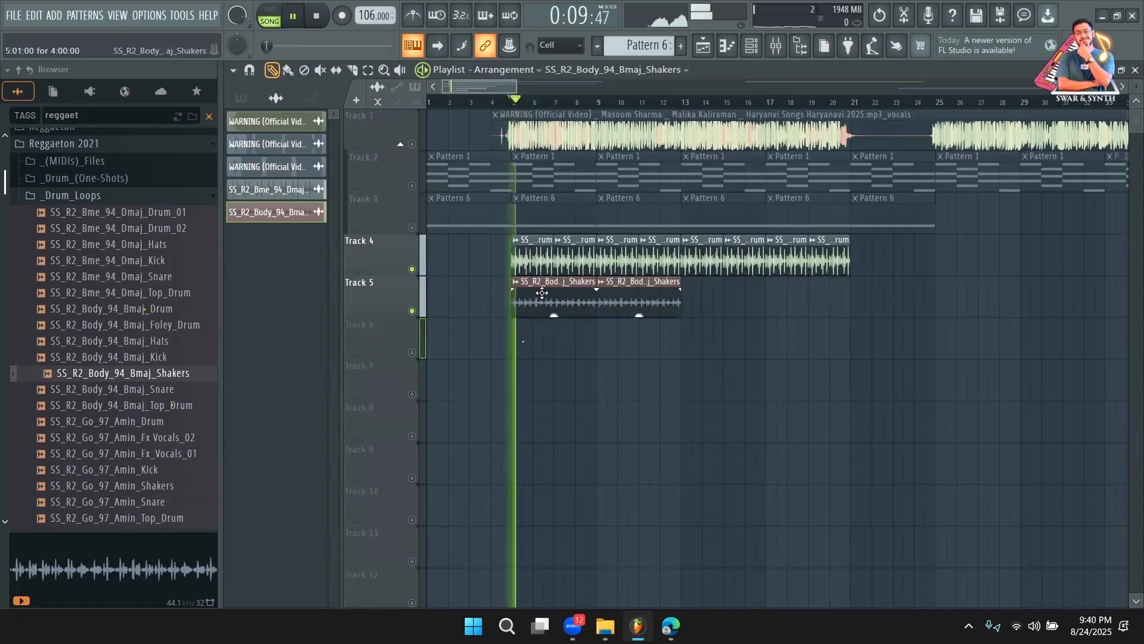
{"action": "double_click", "coordinate": [550, 300]}
{"action": "key", "text": "space"}
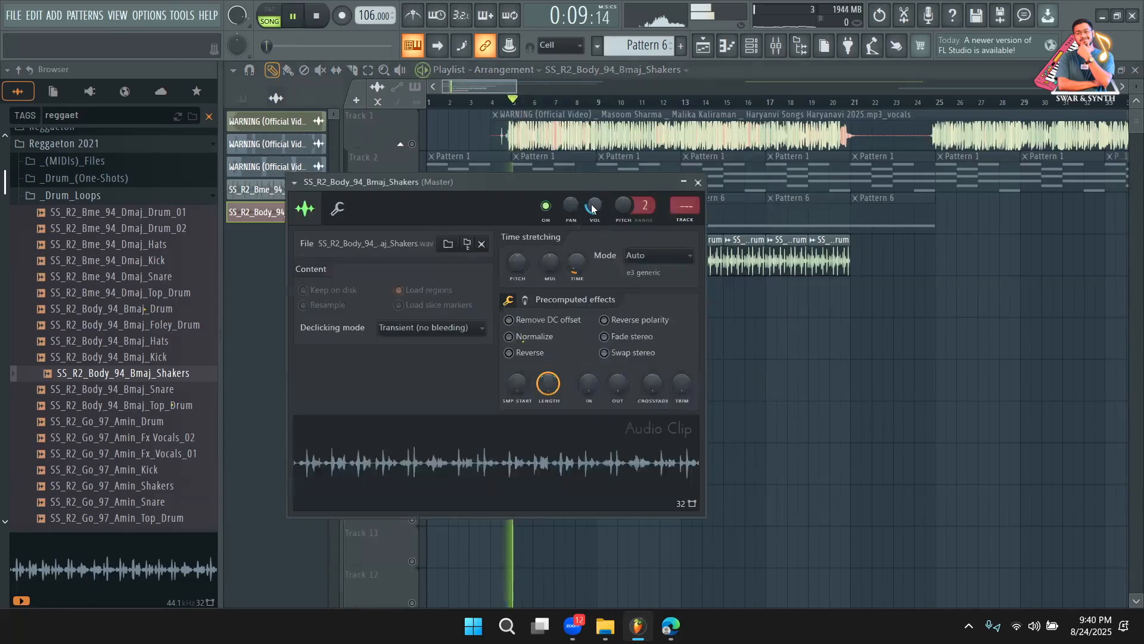
{"action": "left_click", "coordinate": [698, 183]}
{"action": "left_click", "coordinate": [697, 305]}
{"action": "left_click_drag", "start_coordinate": [721, 304], "coordinate": [710, 303]}
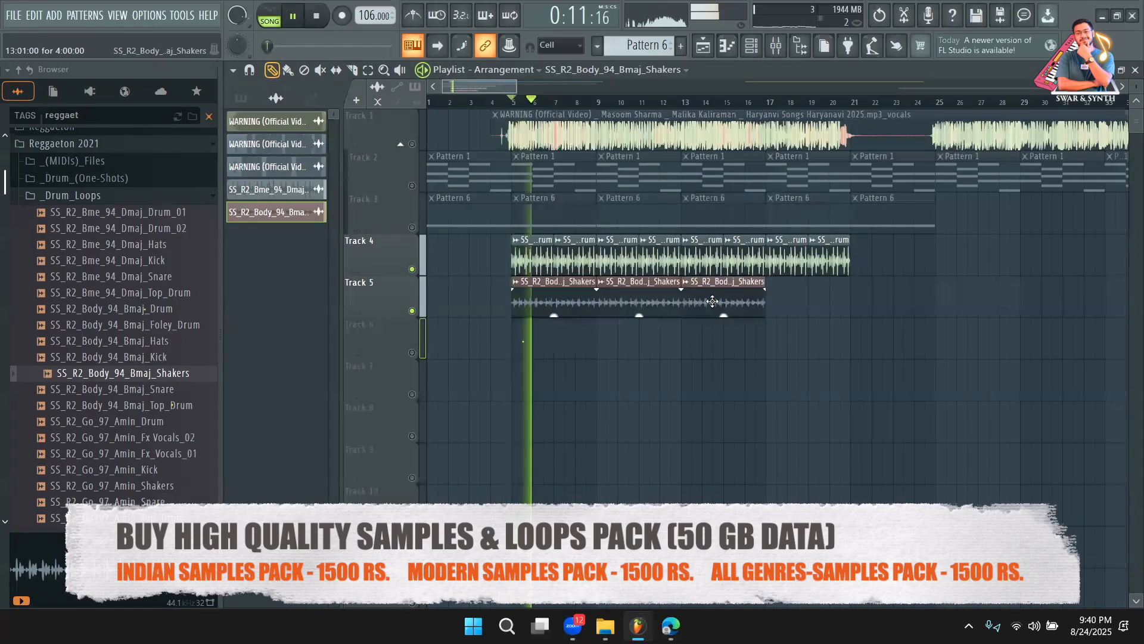
{"action": "left_click", "coordinate": [772, 302]}
{"action": "key", "text": "space"}
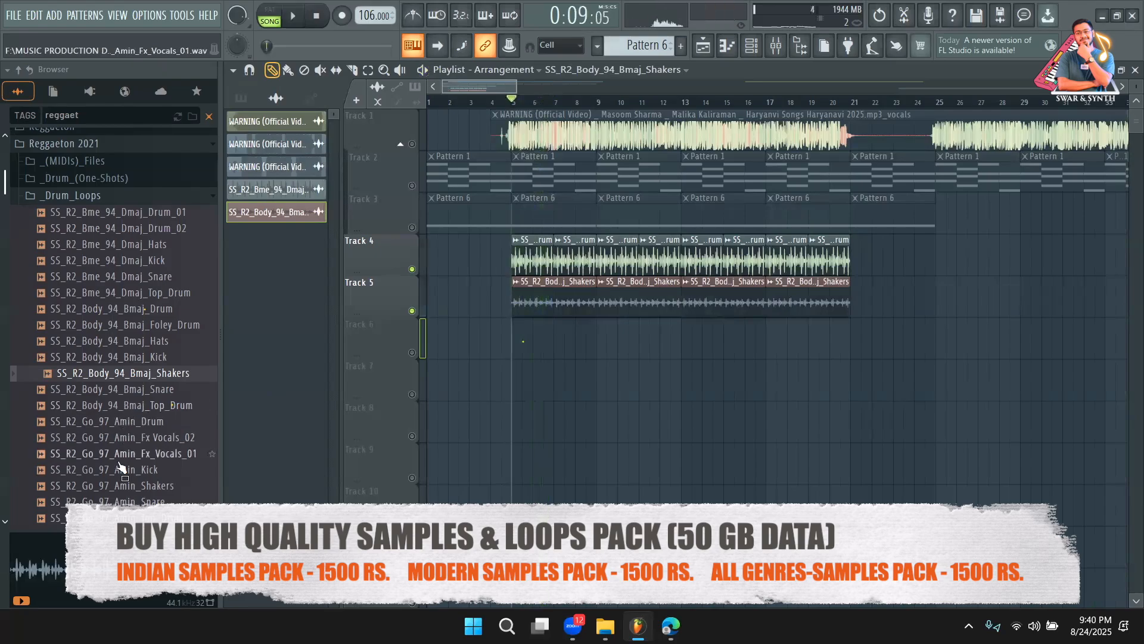
Browse the remaining reggaeton sample packs and open the Drums Loops folder of Reggaeton Medellín Vol.1
{"action": "scroll", "coordinate": [146, 357], "scroll_direction": "down", "scroll_amount": 4}
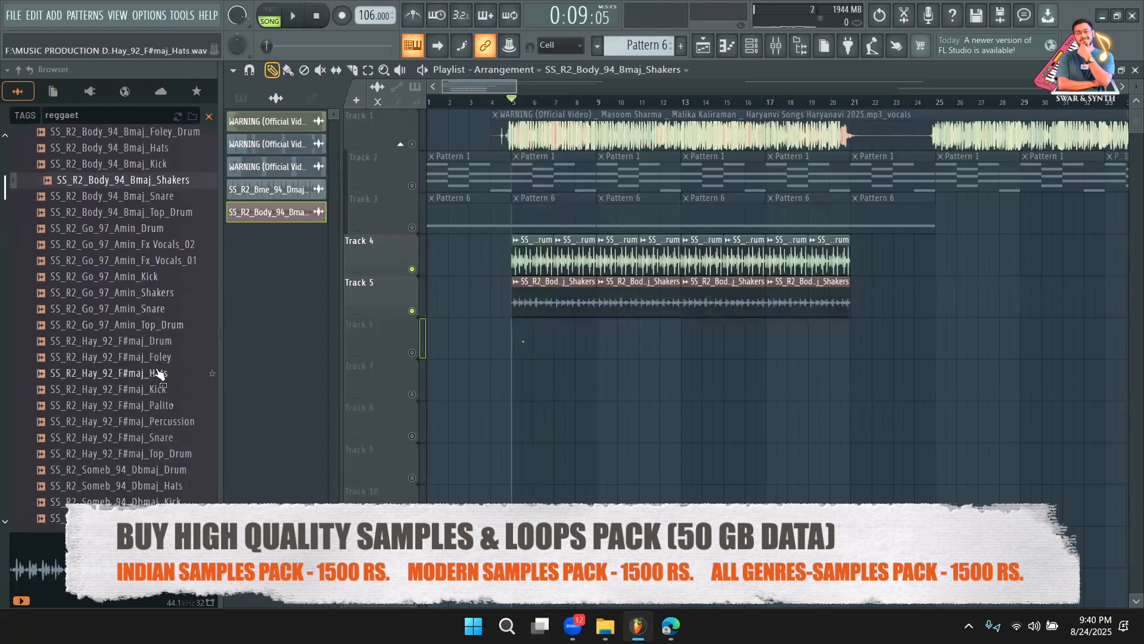
{"action": "scroll", "coordinate": [158, 374], "scroll_direction": "down", "scroll_amount": 2}
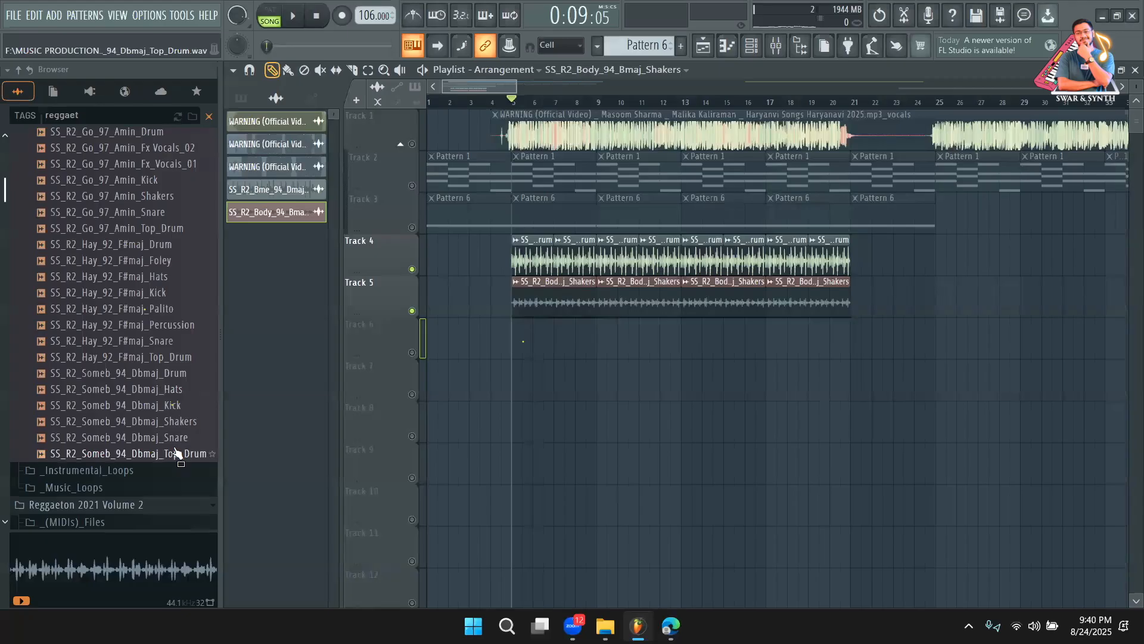
{"action": "scroll", "coordinate": [134, 425], "scroll_direction": "down", "scroll_amount": 2}
{"action": "scroll", "coordinate": [130, 416], "scroll_direction": "down", "scroll_amount": 2}
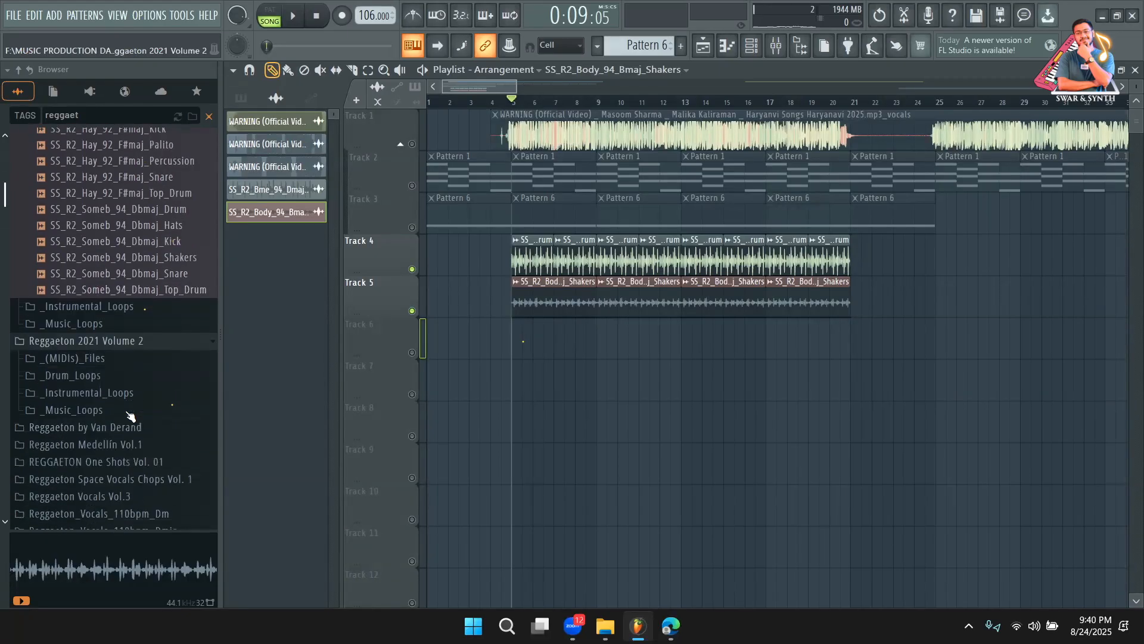
{"action": "left_click", "coordinate": [112, 400]}
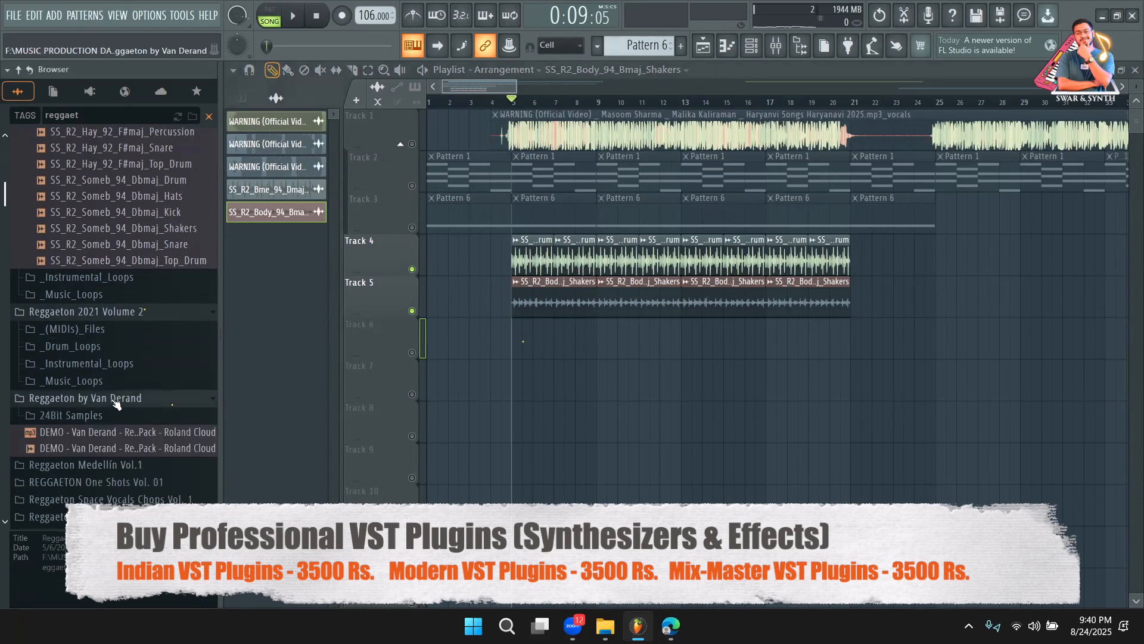
{"action": "scroll", "coordinate": [122, 375], "scroll_direction": "down", "scroll_amount": 2}
{"action": "left_click", "coordinate": [124, 369]}
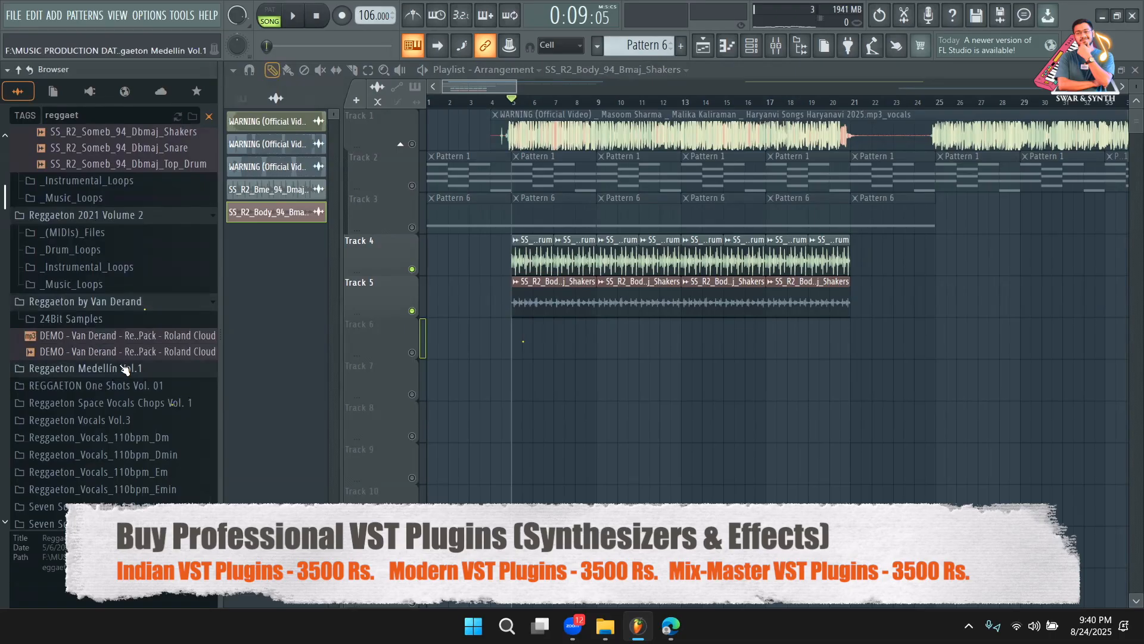
{"action": "left_click", "coordinate": [110, 388]}
{"action": "scroll", "coordinate": [109, 390], "scroll_direction": "down", "scroll_amount": 2}
{"action": "scroll", "coordinate": [107, 387], "scroll_direction": "down", "scroll_amount": 4}
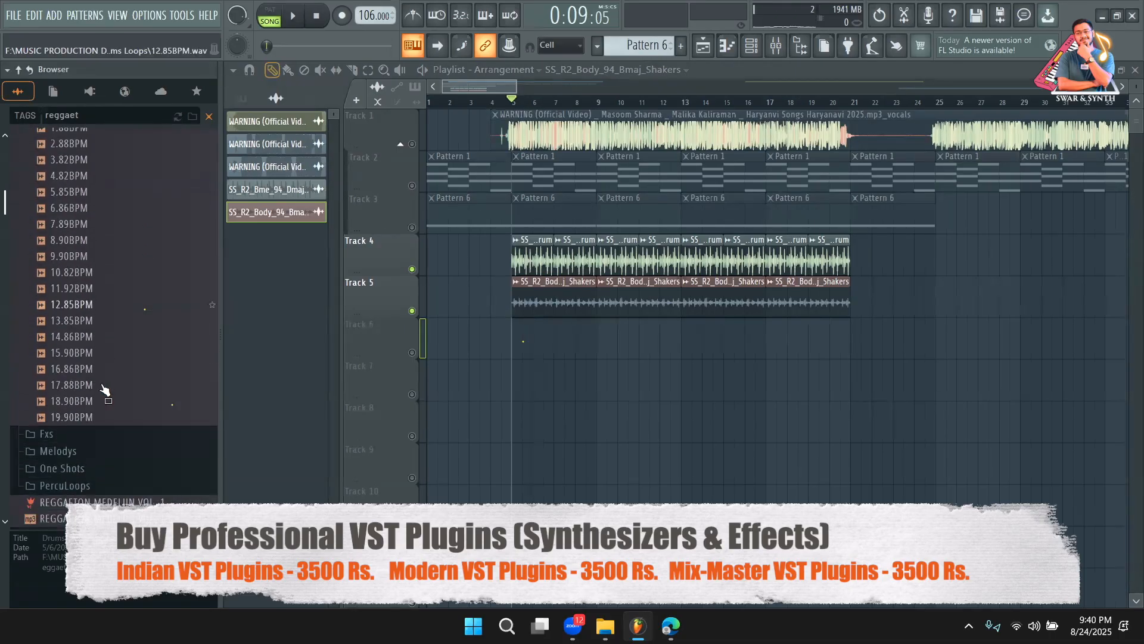
Compare the top drum loop with and without the shakers on Track 5 during playback
{"action": "left_click", "coordinate": [412, 311]}
{"action": "key", "text": "space"}
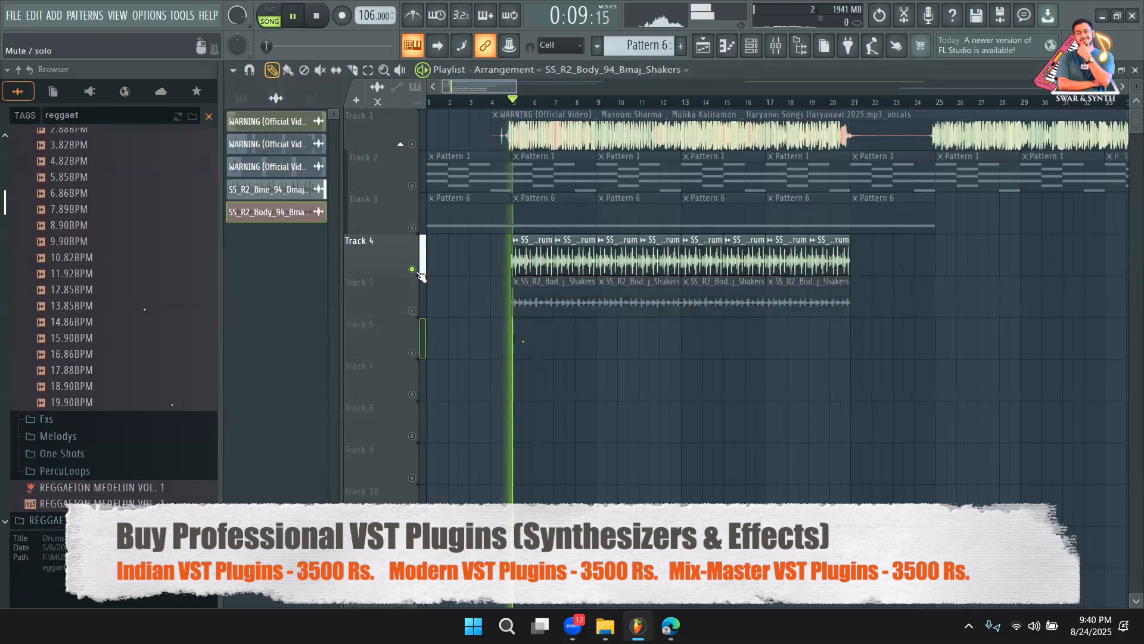
{"action": "left_click", "coordinate": [411, 311]}
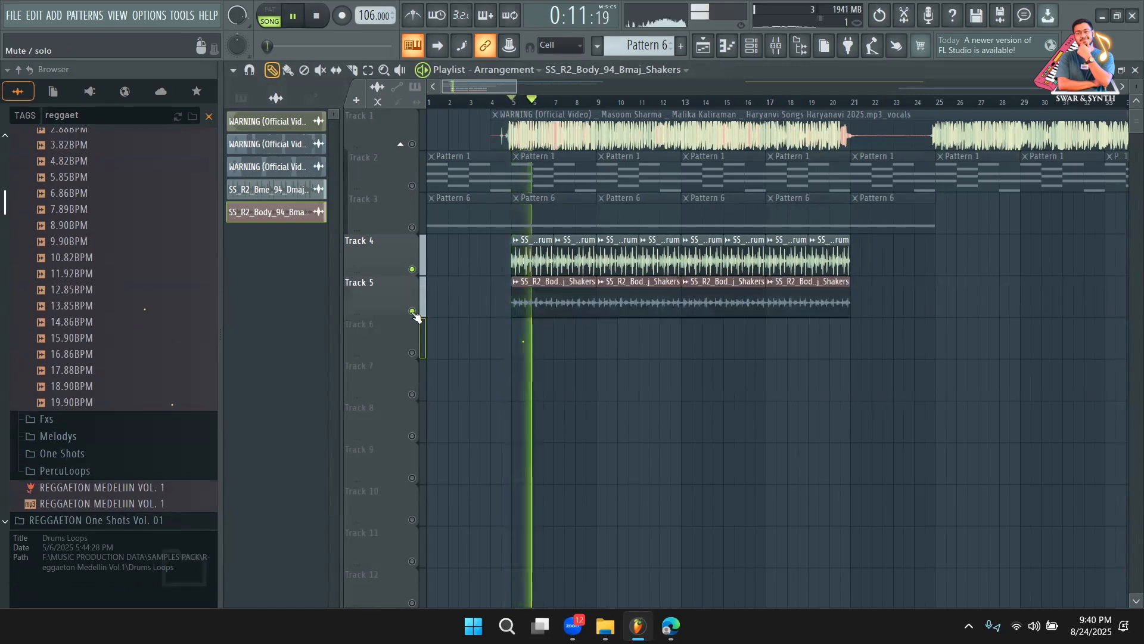
{"action": "key", "text": "space"}
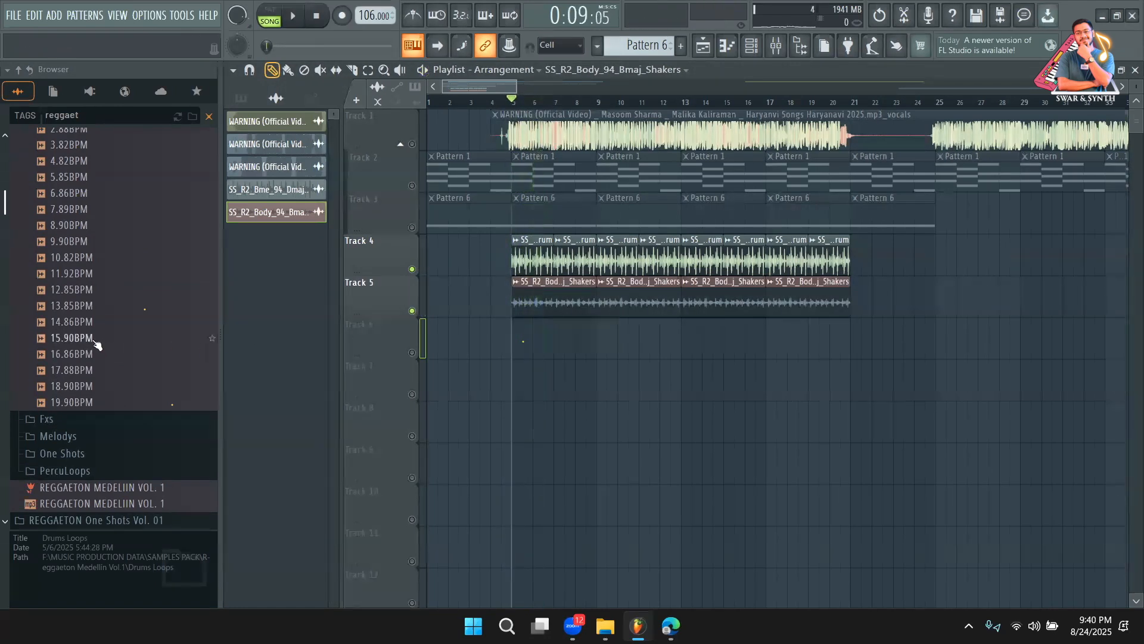
Audition the Reggaeton Medellín drum loops from 1.88BPM to 7.89BPM, returning to 4.82BPM
{"action": "scroll", "coordinate": [97, 345], "scroll_direction": "up", "scroll_amount": 4}
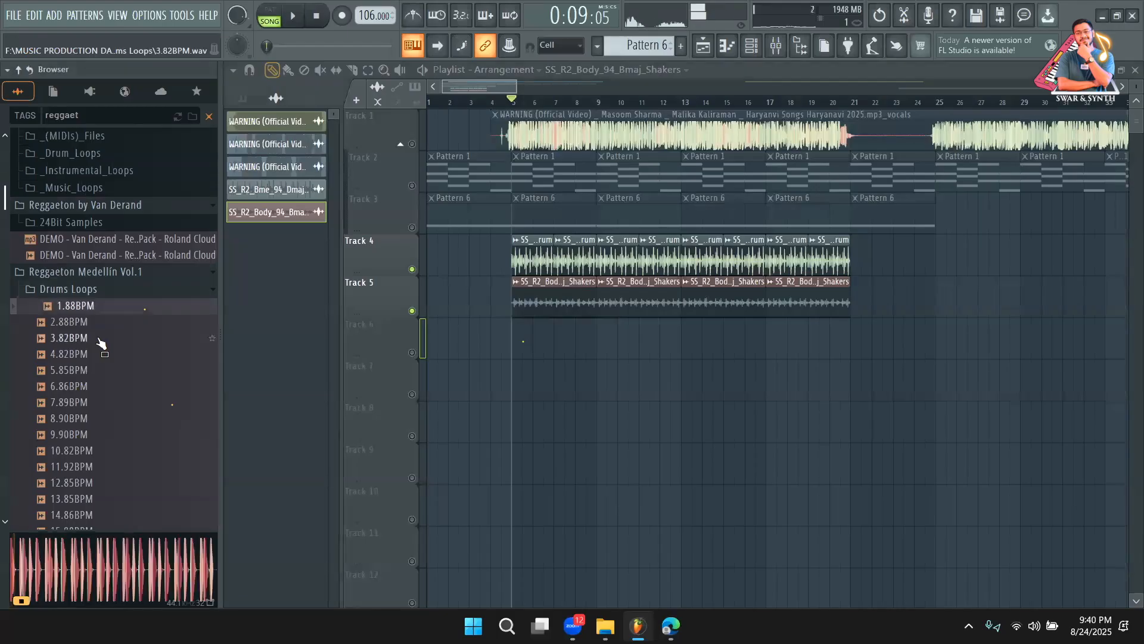
{"action": "left_click", "coordinate": [107, 354]}
{"action": "scroll", "coordinate": [102, 328], "scroll_direction": "down", "scroll_amount": 2}
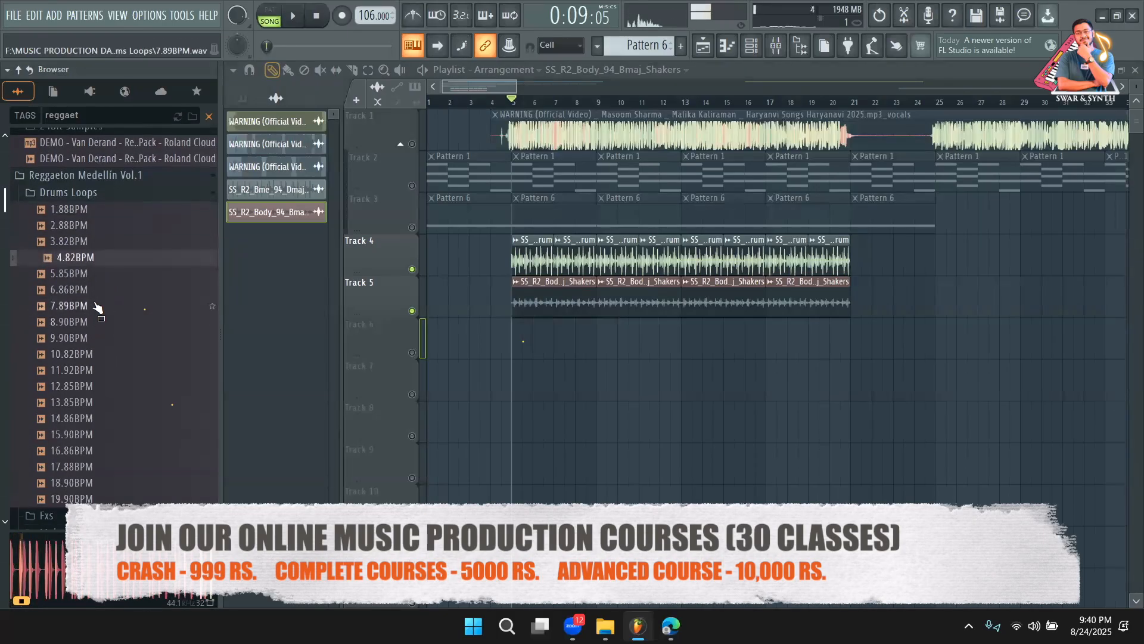
{"action": "left_click", "coordinate": [97, 278]}
{"action": "left_click", "coordinate": [98, 293]}
{"action": "left_click", "coordinate": [99, 308]}
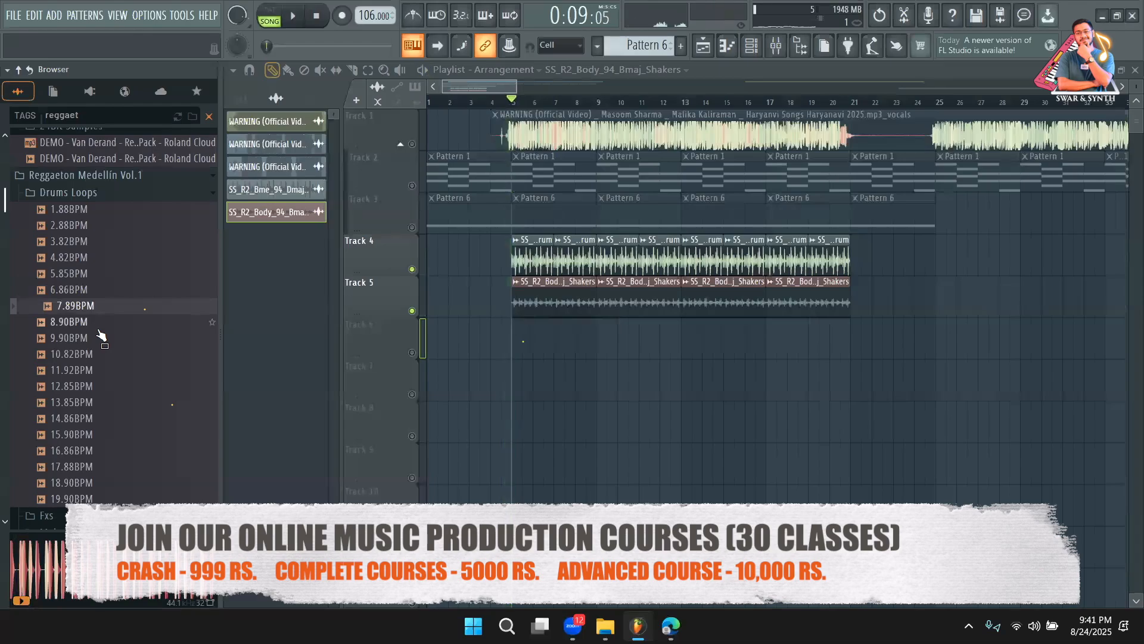
{"action": "left_click", "coordinate": [86, 262]}
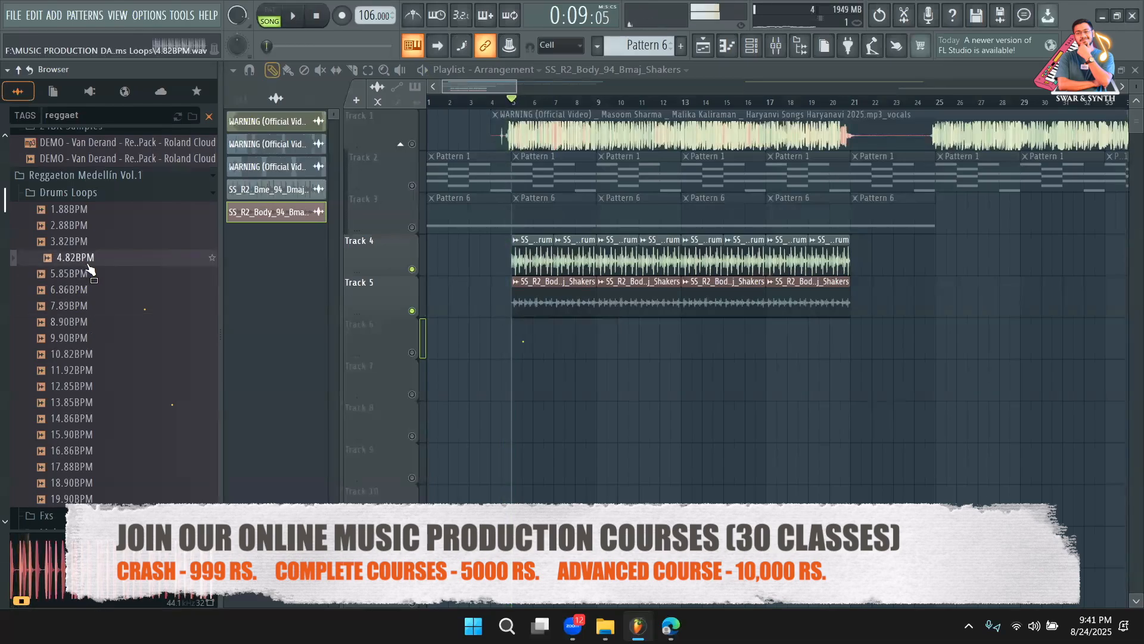
Place the 4.82BPM drum loop on Track 6 at bar 5 and fit it to tempo using the 75 to 150 range
{"action": "left_click_drag", "start_coordinate": [89, 269], "coordinate": [547, 331]}
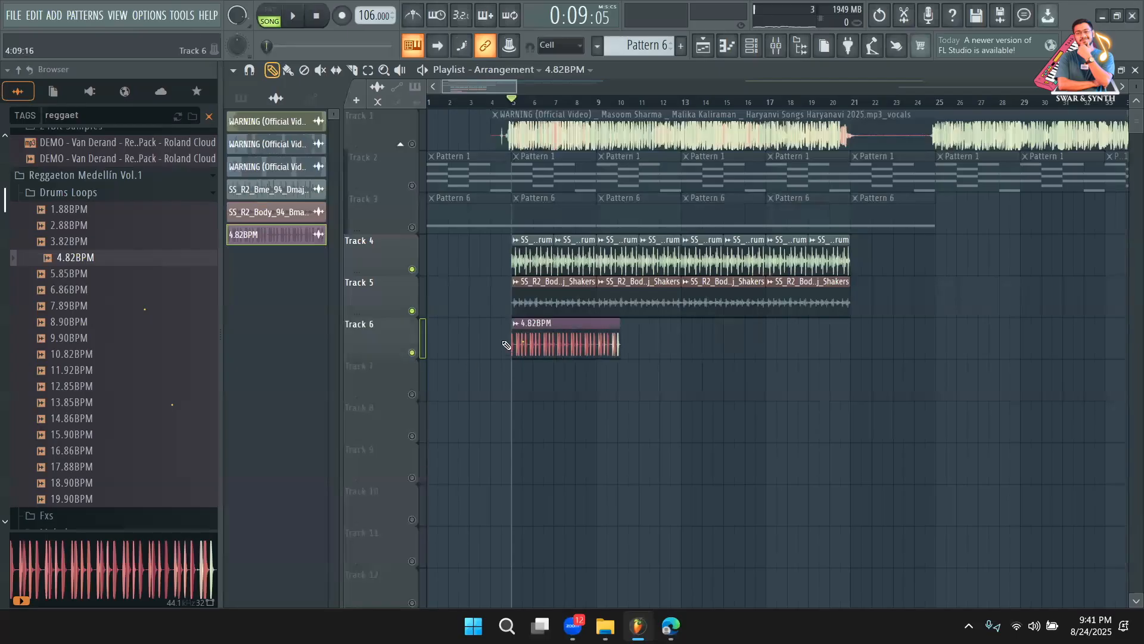
{"action": "left_click", "coordinate": [515, 323]}
{"action": "left_click", "coordinate": [641, 428]}
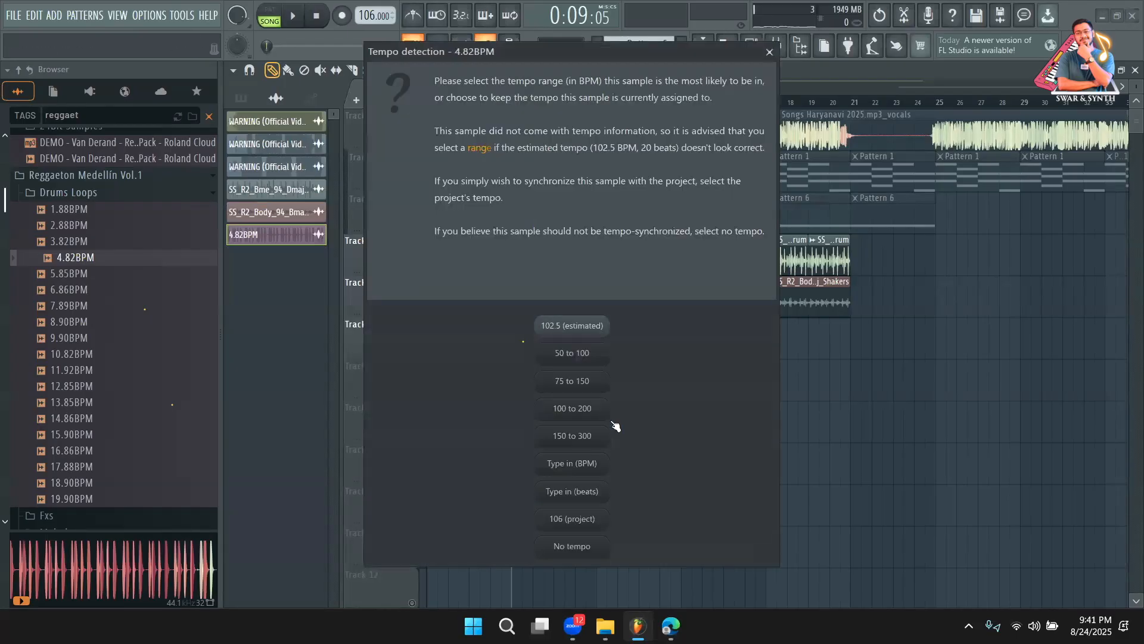
{"action": "left_click", "coordinate": [573, 380]}
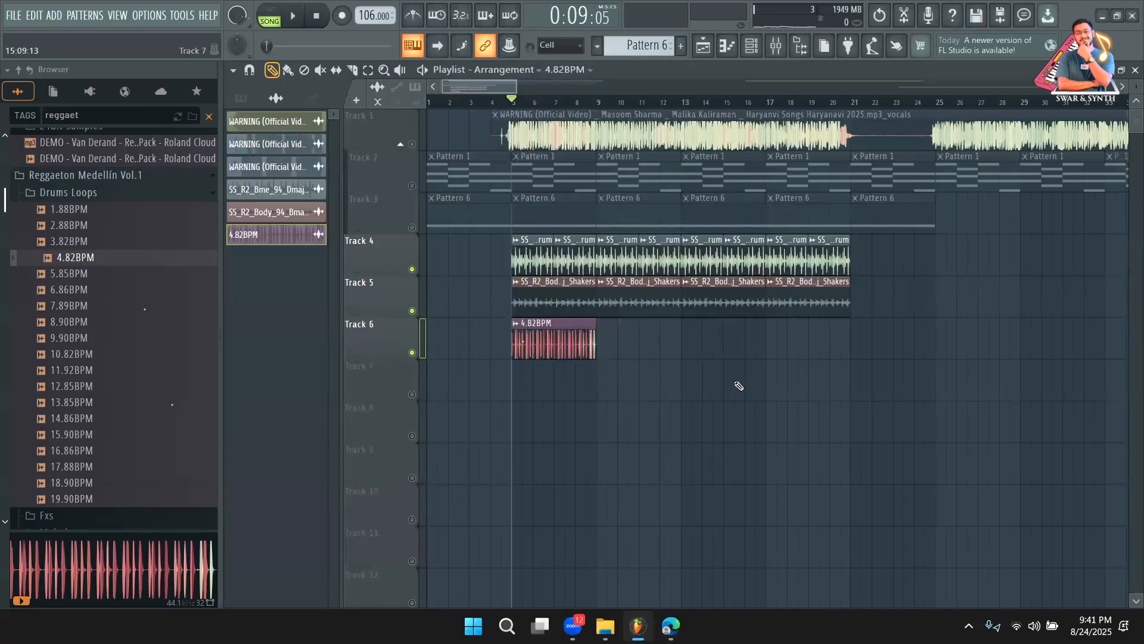
Repeat the 4.82BPM clip at bar 9 on Track 6 and set its channel volume to 24%
{"action": "key", "text": "space"}
{"action": "left_click", "coordinate": [607, 343]}
{"action": "key", "text": "space"}
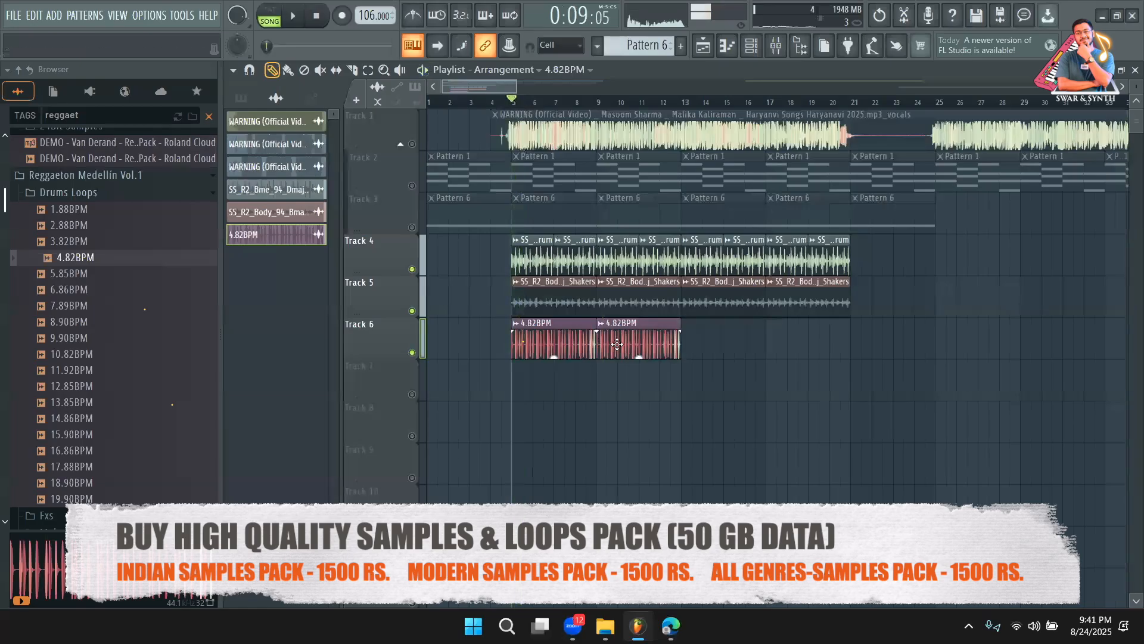
{"action": "double_click", "coordinate": [583, 342]}
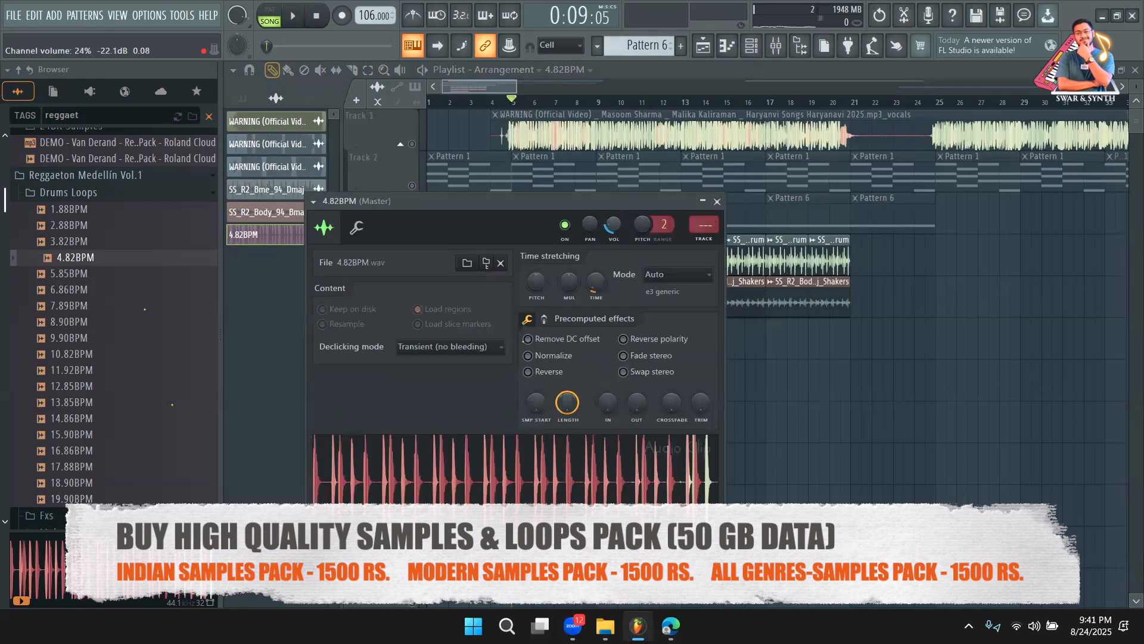
{"action": "key", "text": "Escape"}
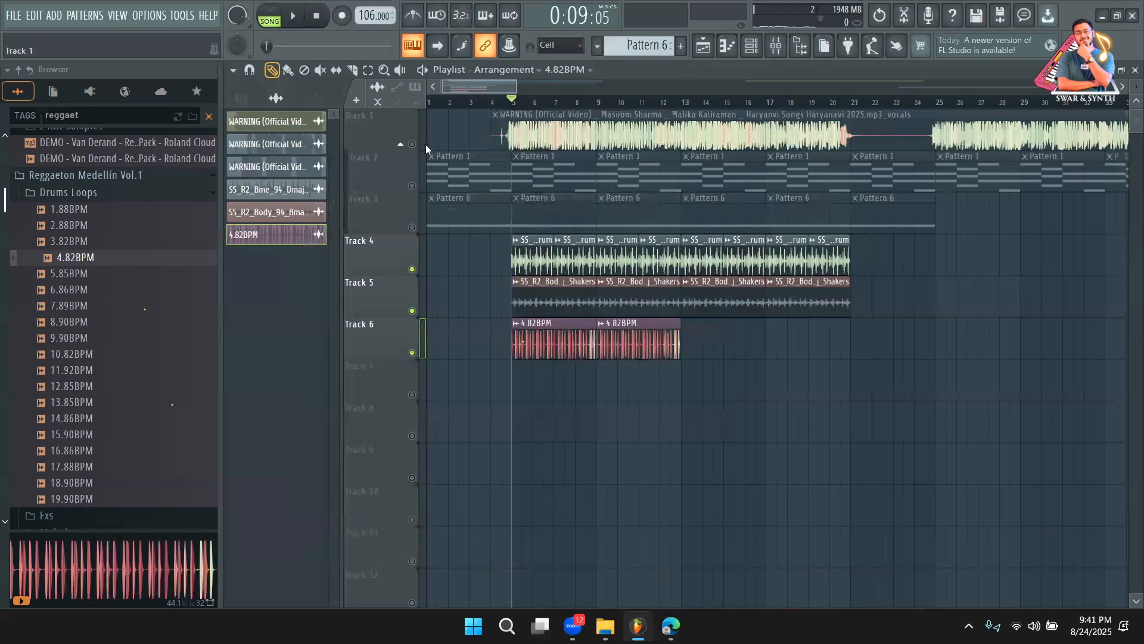
Play the drums with the Track 1 vocals and add 4.82BPM clips at bars 13 and 17 on Track 6
{"action": "key", "text": "space"}
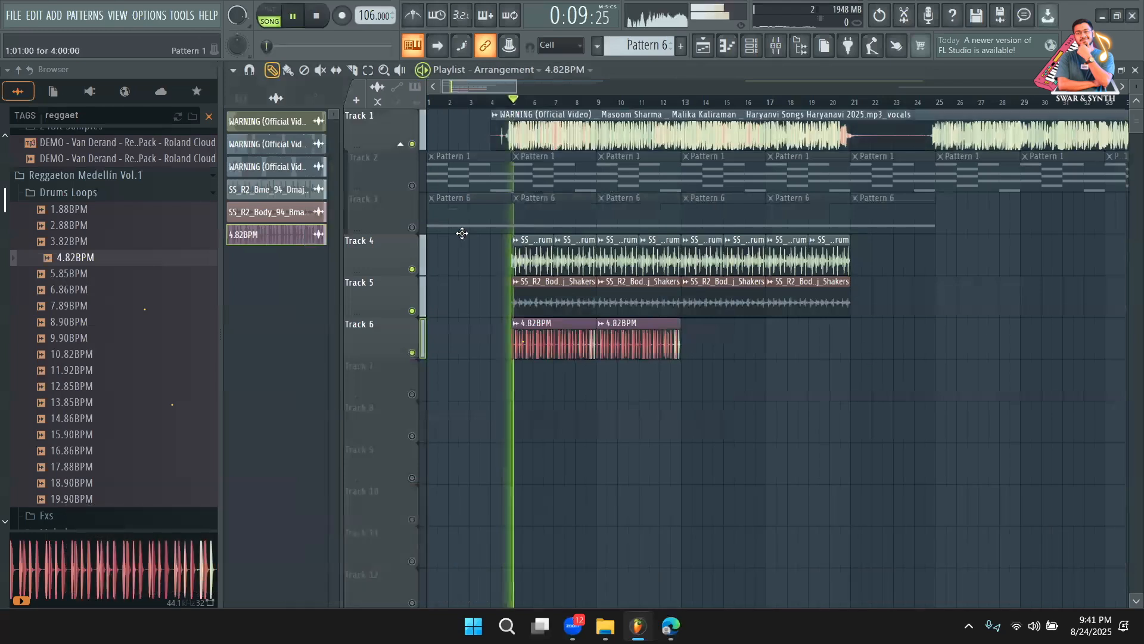
{"action": "left_click", "coordinate": [688, 341]}
{"action": "left_click", "coordinate": [781, 351]}
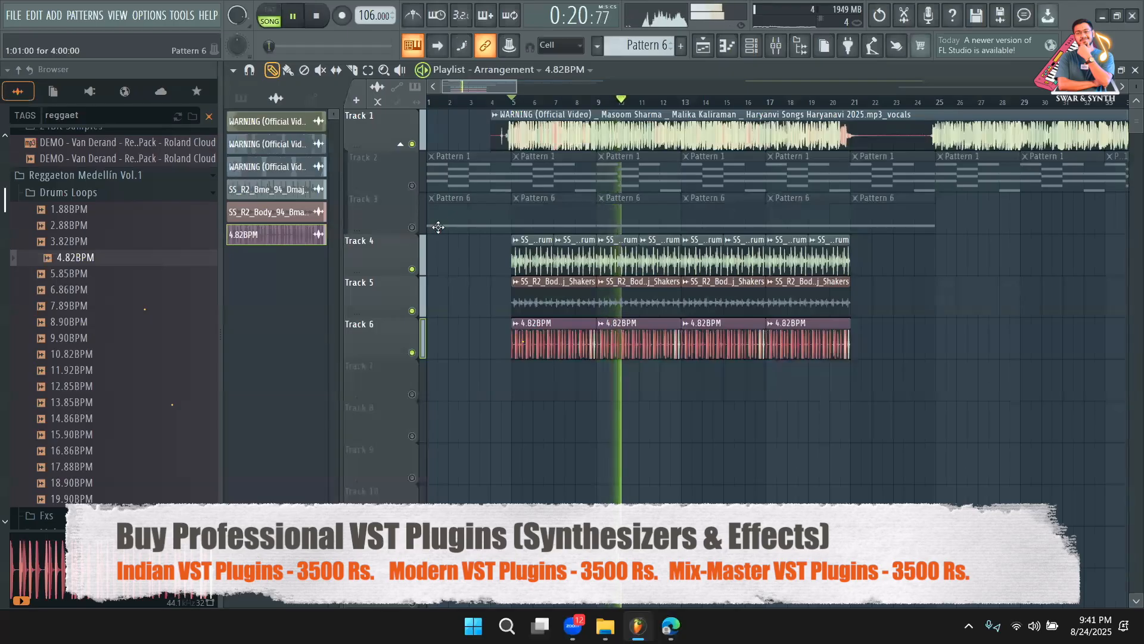
Unmute Tracks 3 and 2 and restart playback from bar 5 to hear the full arrangement
{"action": "left_click", "coordinate": [415, 228]}
{"action": "key", "text": "space"}
{"action": "key", "text": "space"}
{"action": "left_click", "coordinate": [412, 185]}
{"action": "key", "text": "space"}
{"action": "key", "text": "space"}
Show the unsorted channels in the channel rack and turn down the volume of the Scaler channel
{"action": "left_click", "coordinate": [752, 46]}
{"action": "left_click", "coordinate": [381, 74]}
{"action": "left_click", "coordinate": [367, 119]}
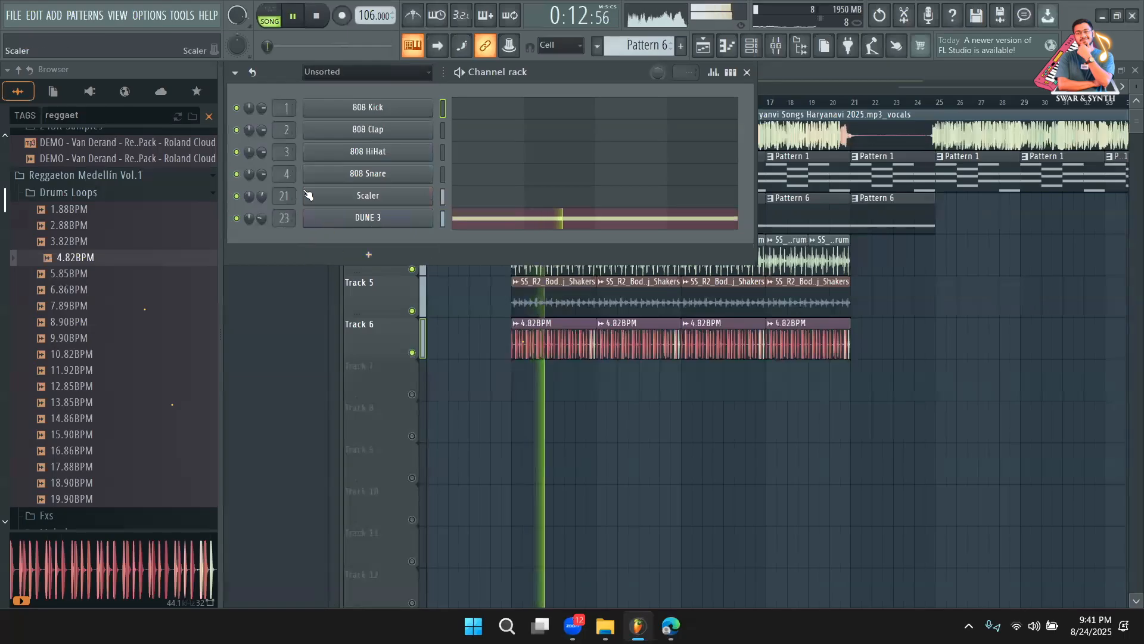
{"action": "left_click_drag", "start_coordinate": [262, 195], "coordinate": [264, 361]}
{"action": "left_click", "coordinate": [265, 361]}
Set the Track 1 vocals clip's channel volume to 37%
{"action": "double_click", "coordinate": [599, 136]}
{"action": "left_click_drag", "start_coordinate": [670, 281], "coordinate": [670, 283]}
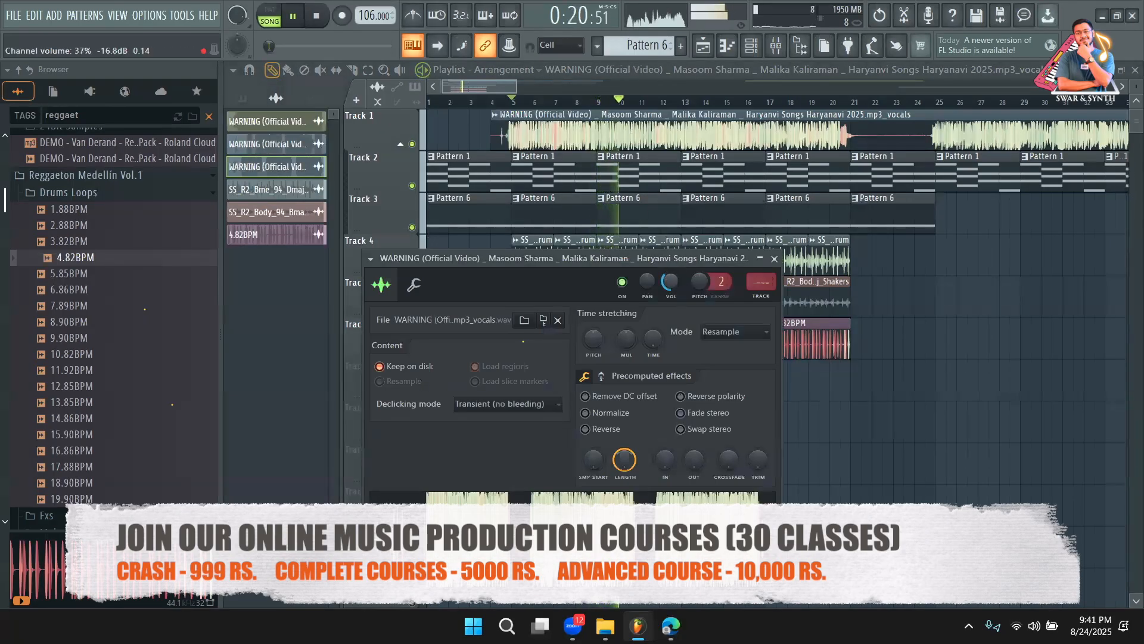
{"action": "right_click", "coordinate": [1037, 409]}
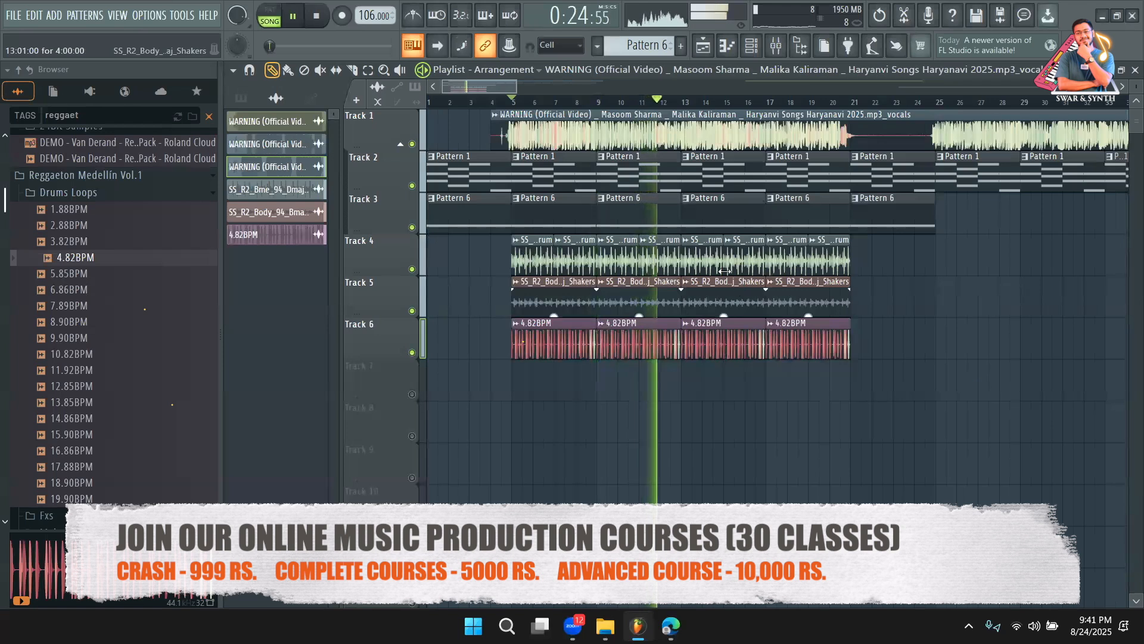
Open the channel settings of the Top_Drum, Shakers and 4.82BPM loops during playback, close them, and stop playback
{"action": "double_click", "coordinate": [843, 263]}
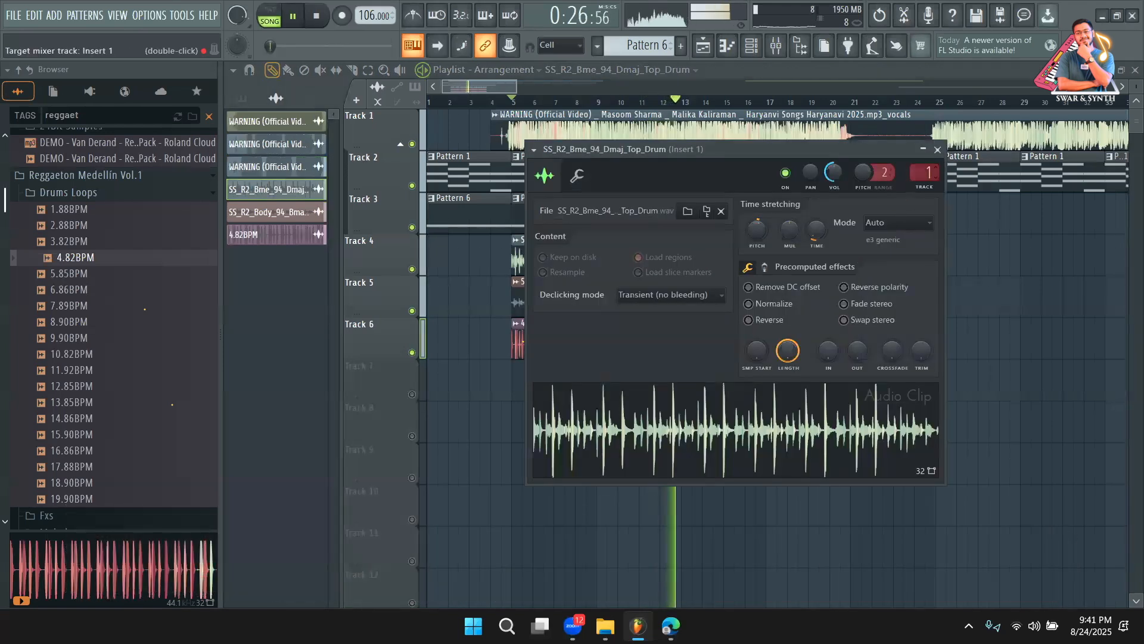
{"action": "right_click", "coordinate": [1062, 248]}
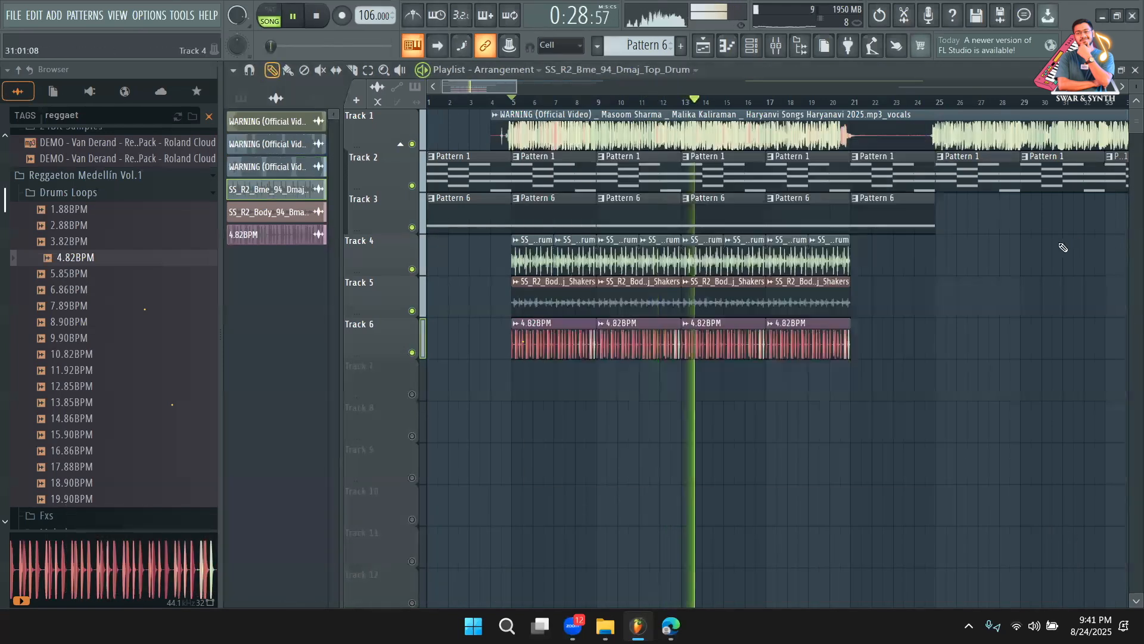
{"action": "double_click", "coordinate": [710, 302]}
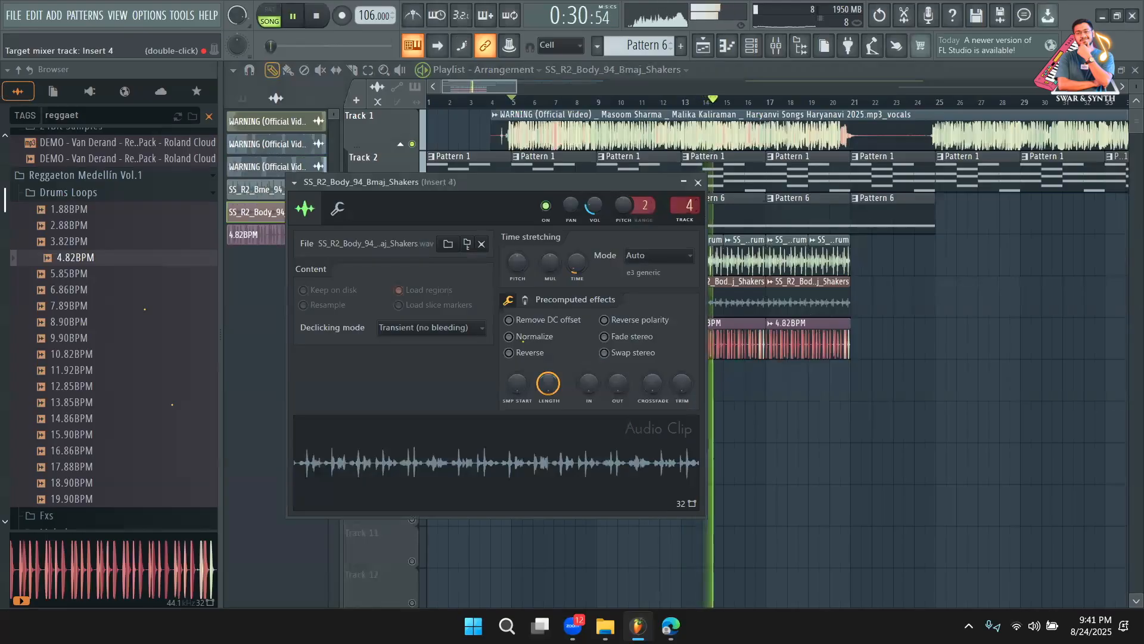
{"action": "left_click", "coordinate": [727, 342]}
{"action": "double_click", "coordinate": [728, 342]}
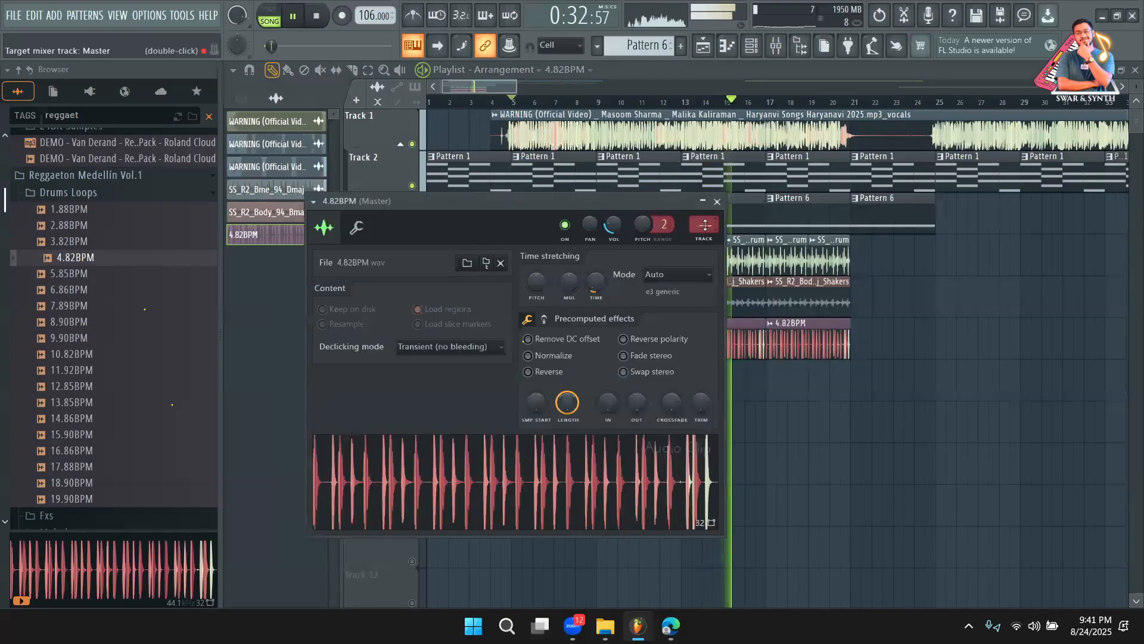
{"action": "right_click", "coordinate": [1016, 357]}
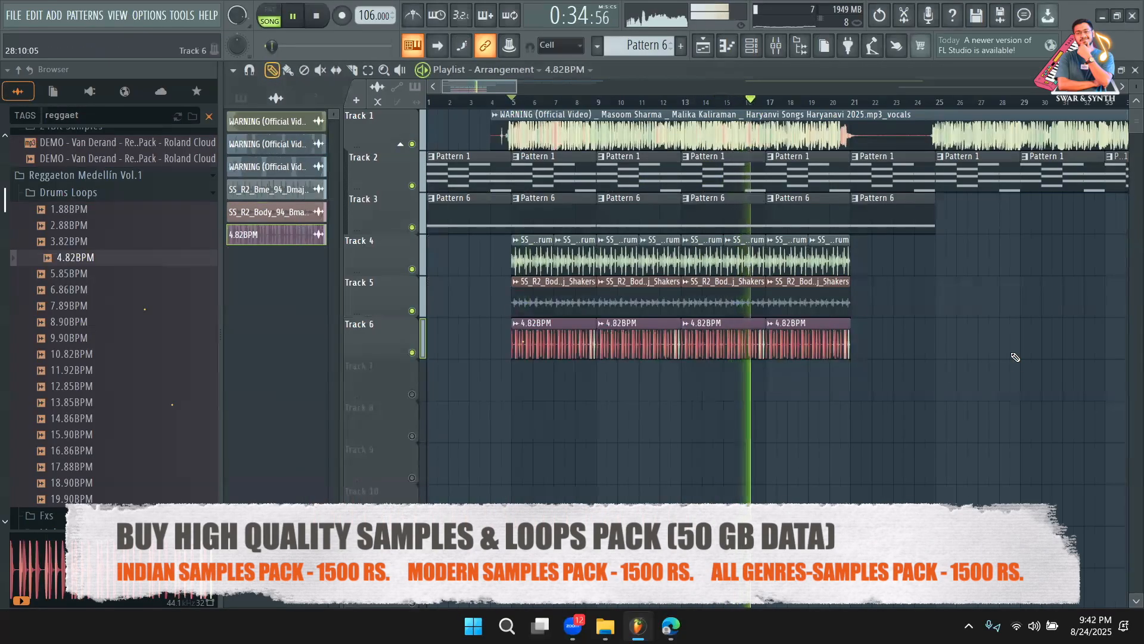
{"action": "key", "text": "space"}
Browse the Reggaeton Medellín Vol.1 drum loops and the other reggaeton sample packs in the browser
{"action": "left_click", "coordinate": [352, 70]}
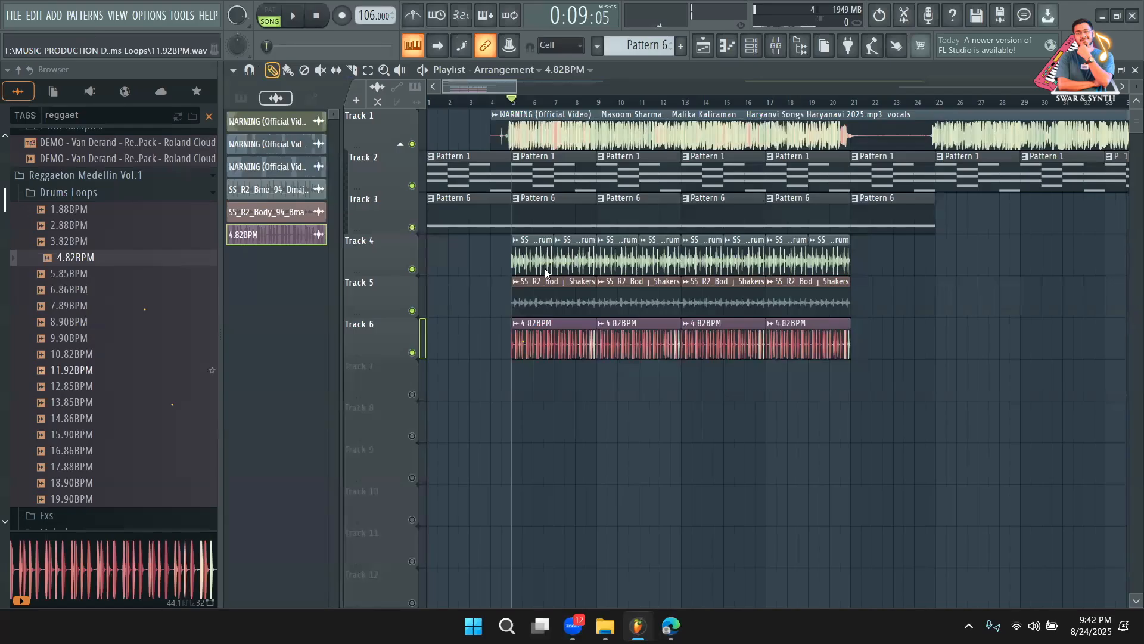
{"action": "scroll", "coordinate": [90, 316], "scroll_direction": "down", "scroll_amount": 2}
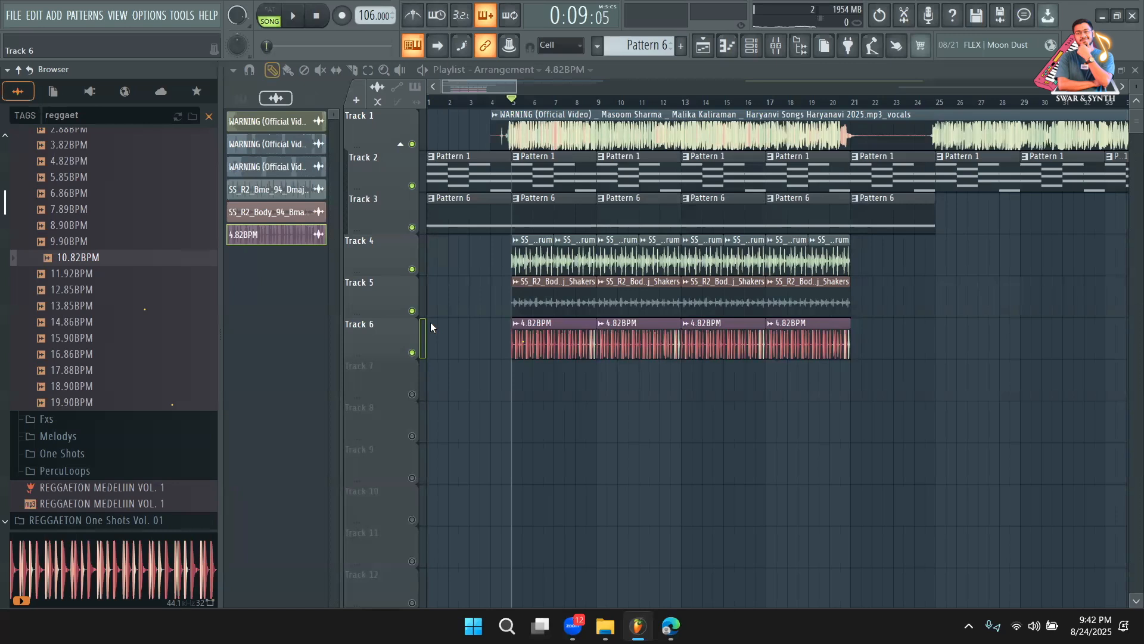
{"action": "scroll", "coordinate": [109, 294], "scroll_direction": "up", "scroll_amount": 4}
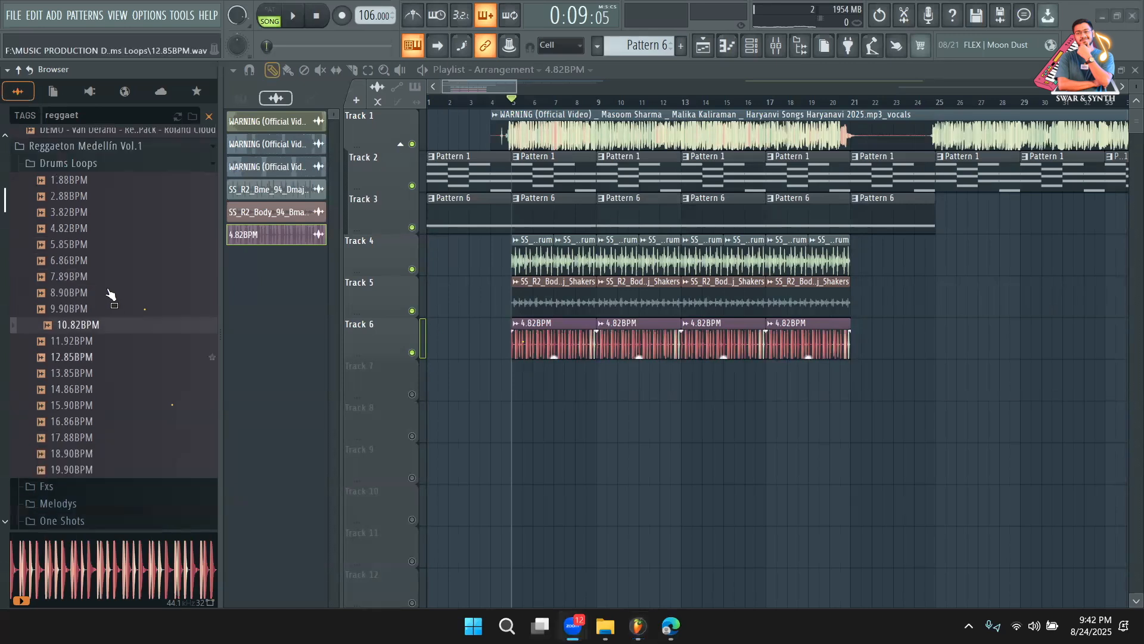
{"action": "scroll", "coordinate": [99, 408], "scroll_direction": "down", "scroll_amount": 4}
{"action": "scroll", "coordinate": [96, 396], "scroll_direction": "down", "scroll_amount": 2}
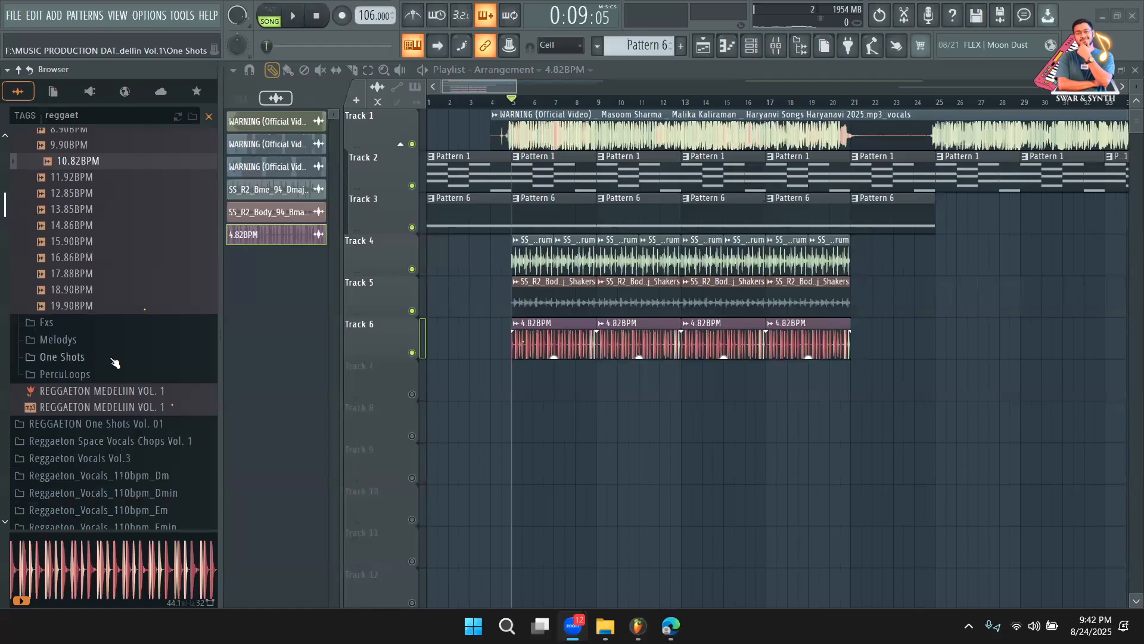
{"action": "scroll", "coordinate": [107, 376], "scroll_direction": "down", "scroll_amount": 4}
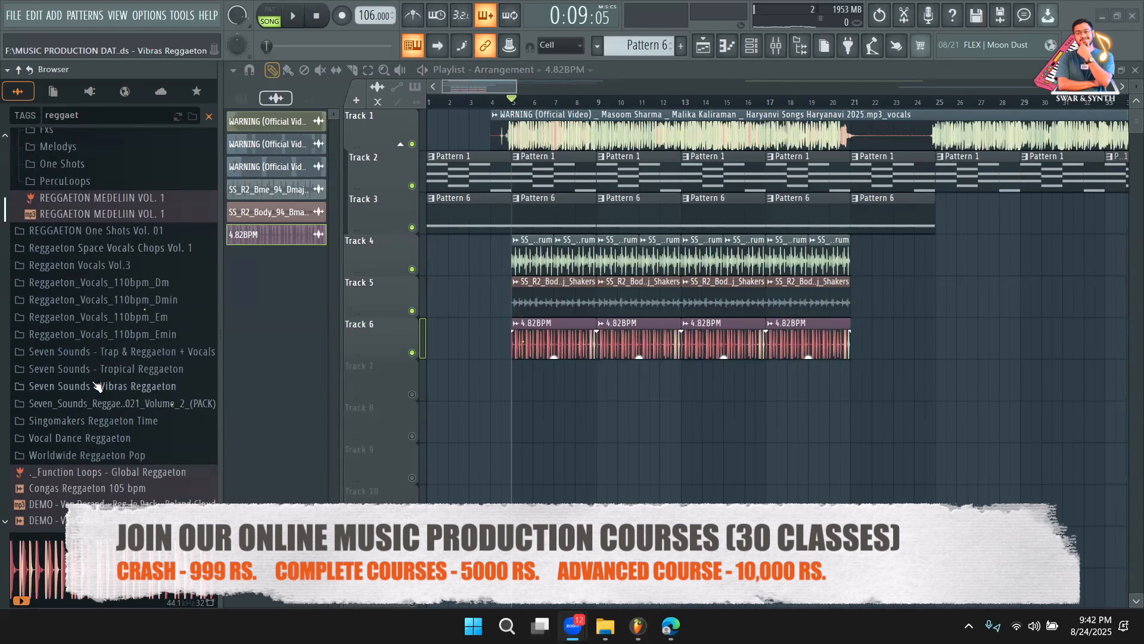
{"action": "scroll", "coordinate": [113, 387], "scroll_direction": "up", "scroll_amount": 10}
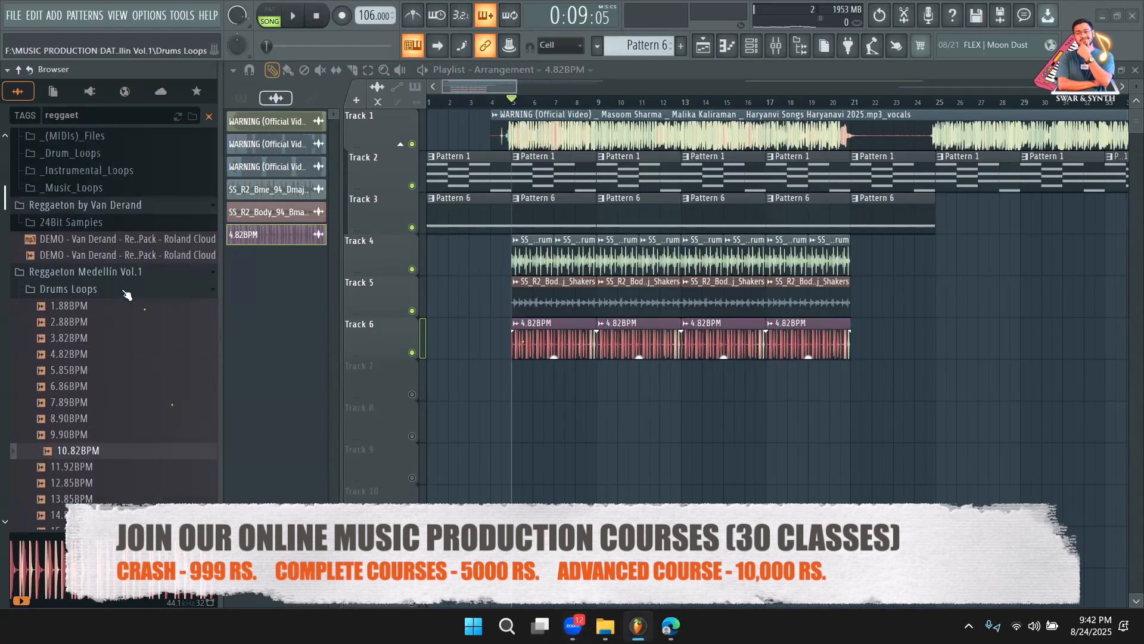
Collapse the Reggaeton Medellín Vol.1, Reggaeton by Van Derand and Reggaeton 2021 folders in the browser
{"action": "left_click", "coordinate": [127, 292]}
{"action": "left_click", "coordinate": [160, 208]}
{"action": "scroll", "coordinate": [72, 347], "scroll_direction": "up", "scroll_amount": 2}
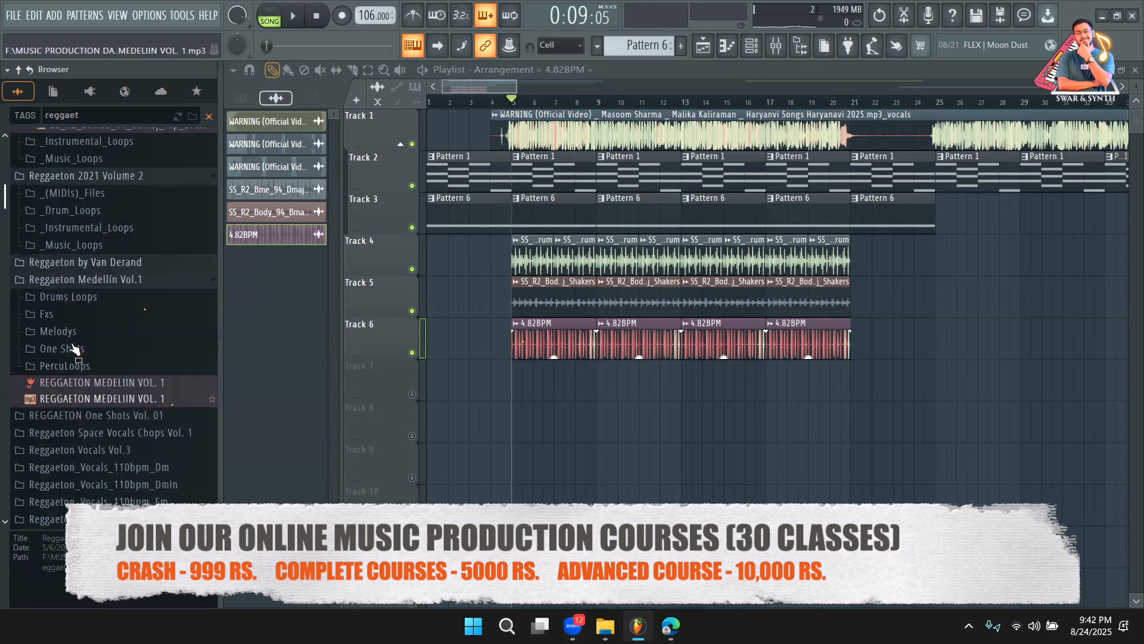
{"action": "left_click", "coordinate": [128, 335]}
{"action": "left_click", "coordinate": [135, 321]}
{"action": "scroll", "coordinate": [107, 310], "scroll_direction": "up", "scroll_amount": 2}
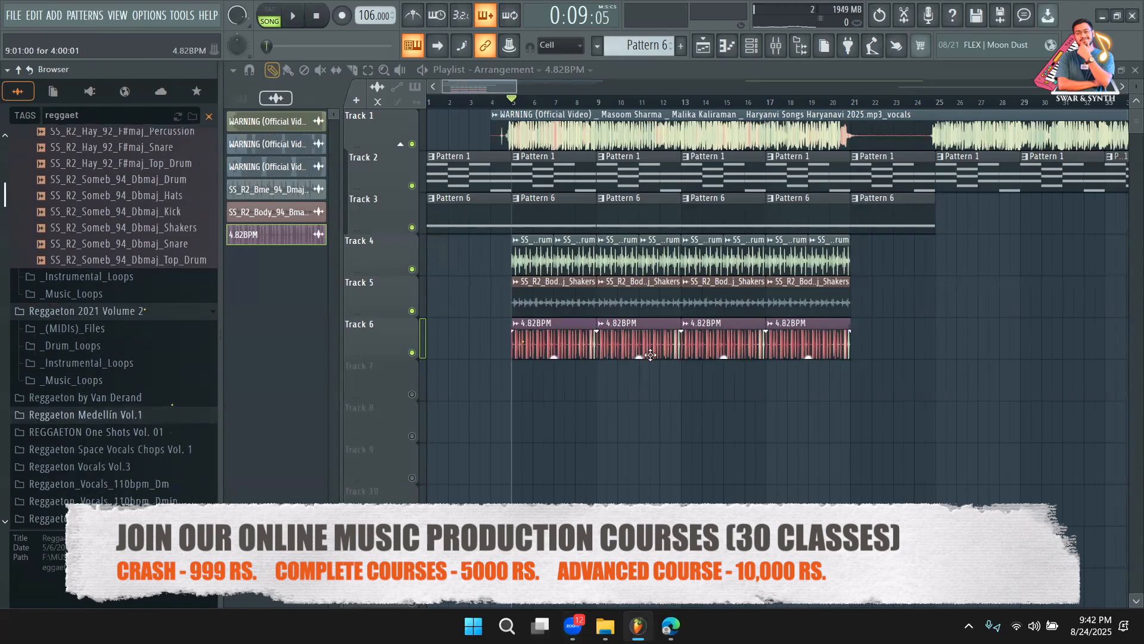
{"action": "scroll", "coordinate": [105, 310], "scroll_direction": "up", "scroll_amount": 10}
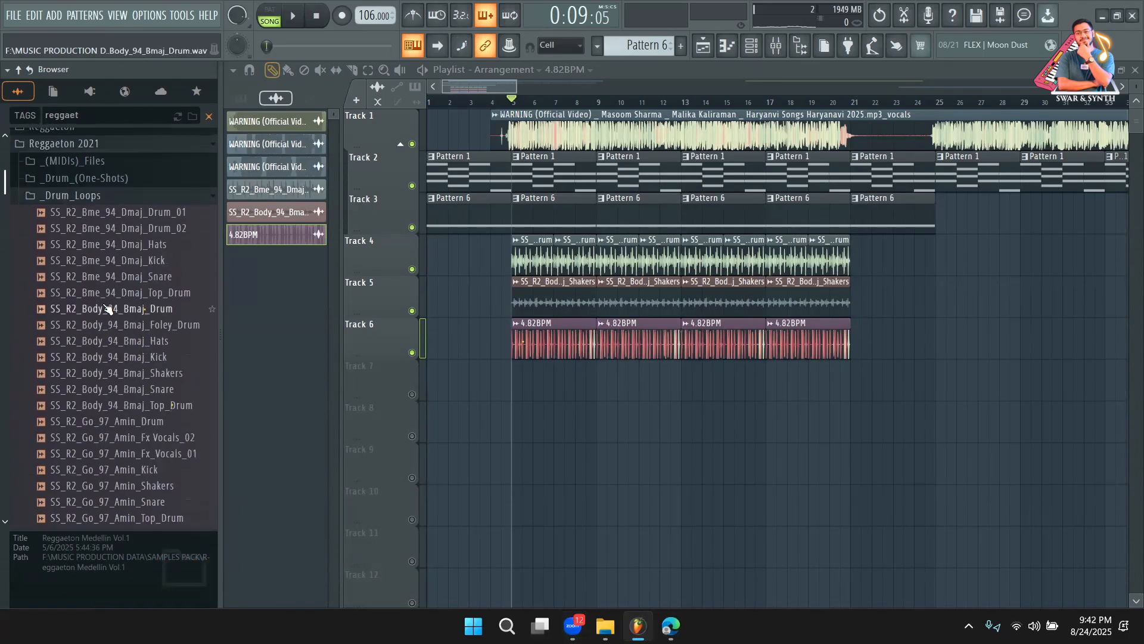
{"action": "left_click", "coordinate": [81, 243]}
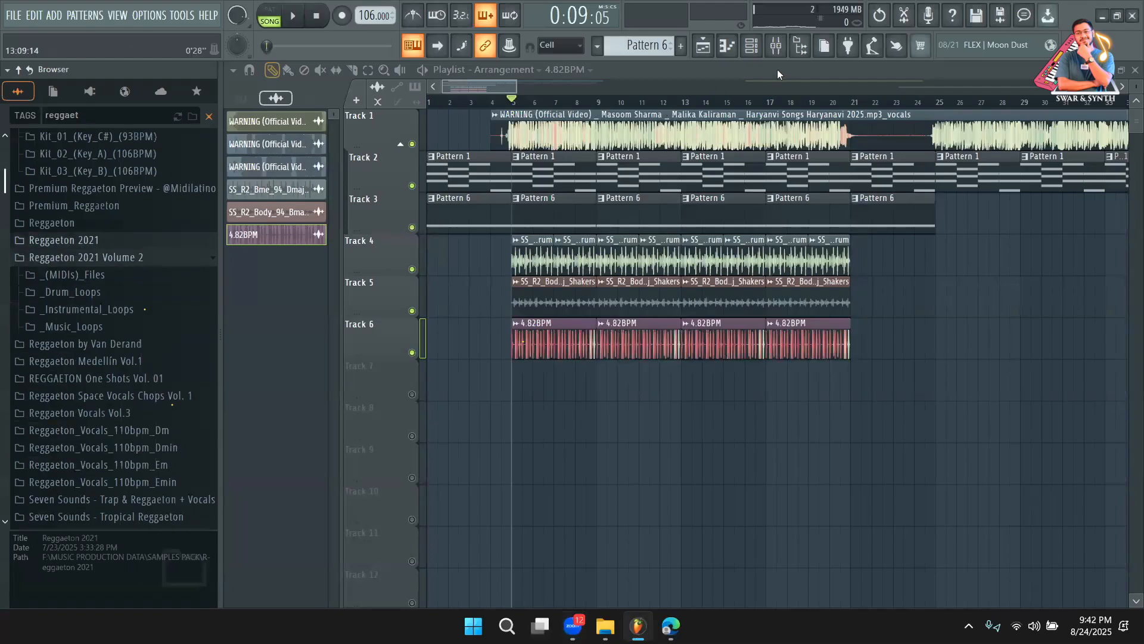
Display the unsorted channels in the channel rack and close the rack
{"action": "left_click", "coordinate": [752, 53]}
{"action": "left_click", "coordinate": [369, 75]}
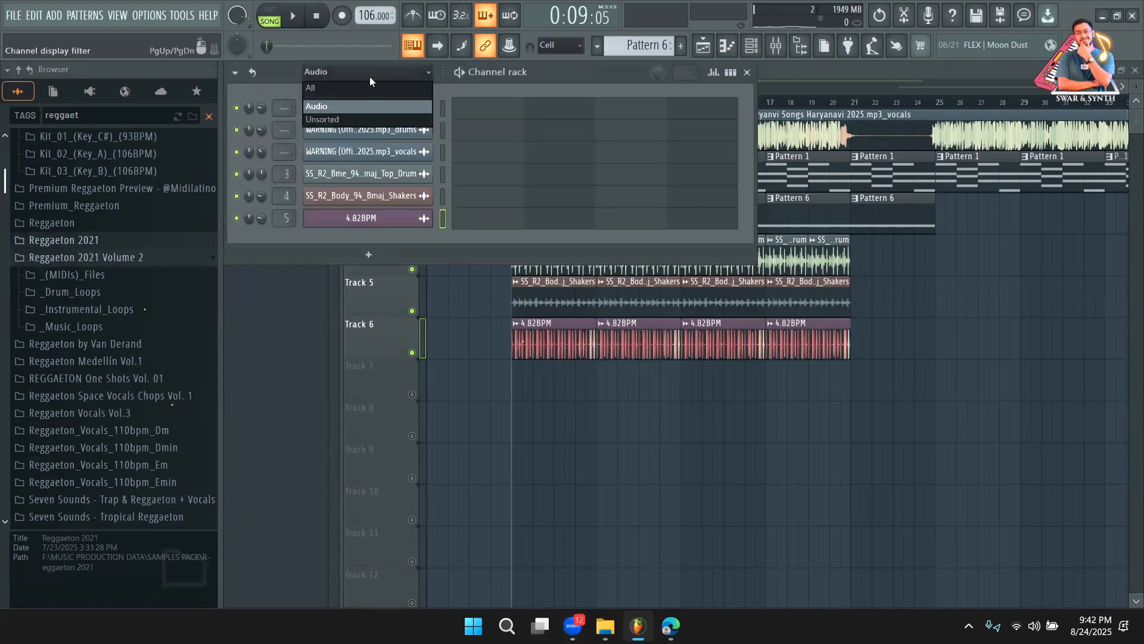
{"action": "left_click", "coordinate": [343, 120]}
{"action": "right_click", "coordinate": [728, 394]}
Try moving the last 4.82BPM clip on Track 6 to about bar 20.5 and undo the change
{"action": "left_click_drag", "start_coordinate": [844, 344], "coordinate": [925, 344]}
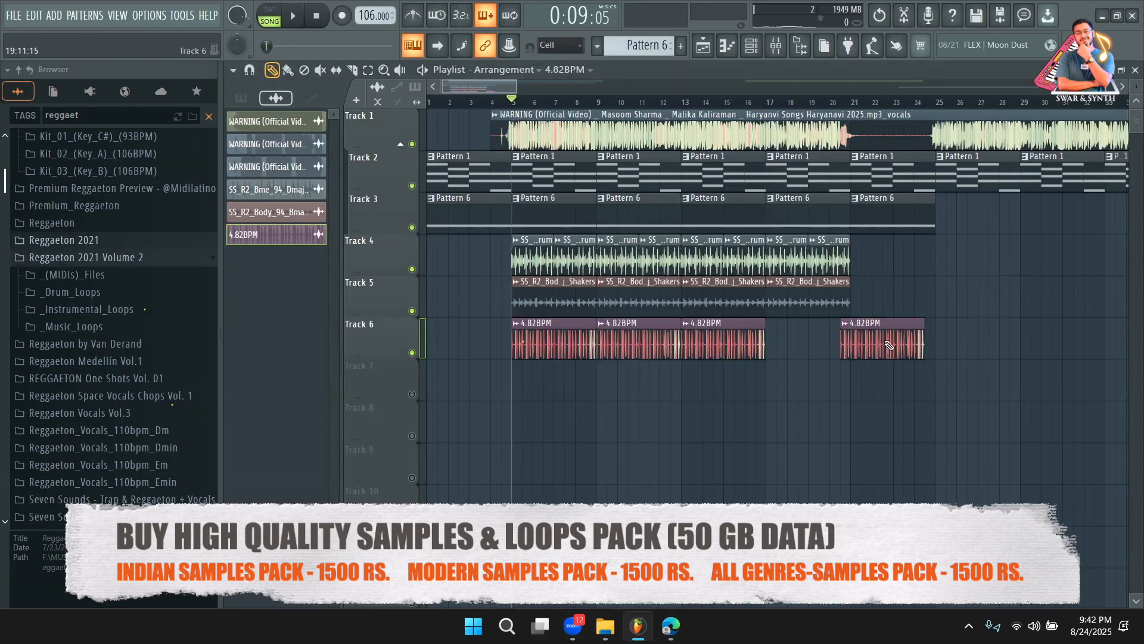
{"action": "left_click_drag", "start_coordinate": [926, 324], "coordinate": [837, 348]}
{"action": "key", "text": "ctrl+z"}
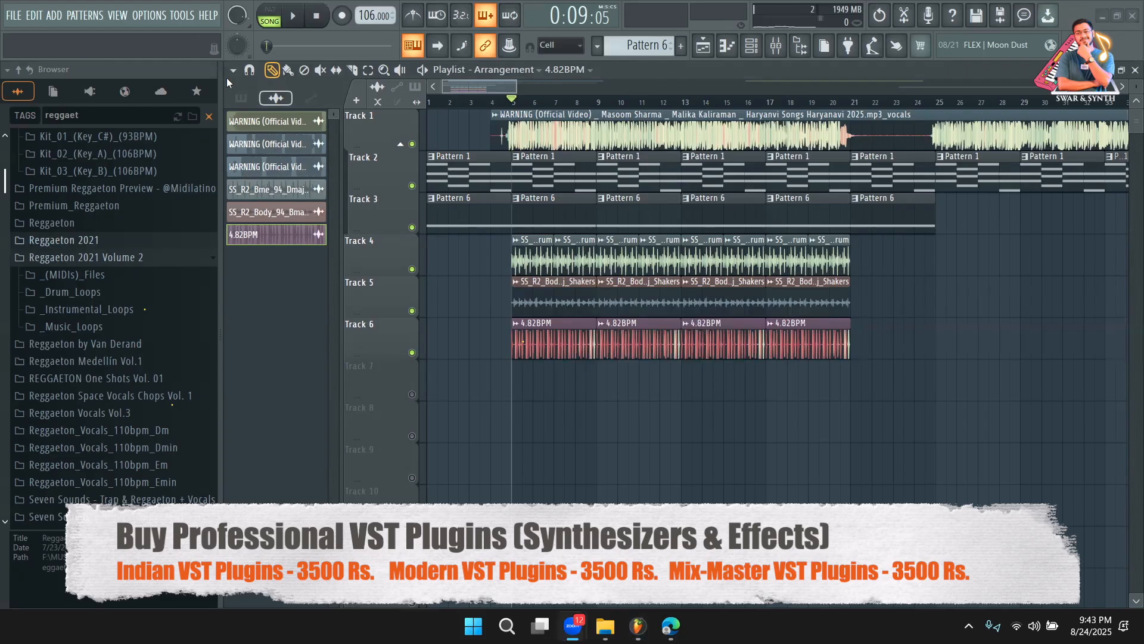
{"action": "left_click", "coordinate": [180, 37]}
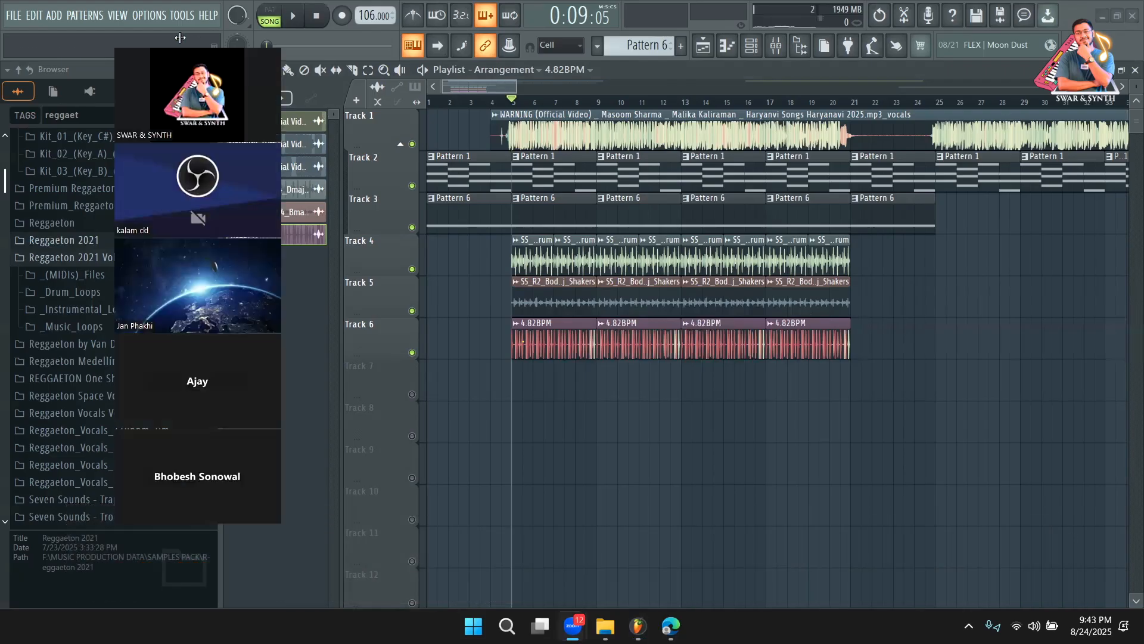
{"action": "left_click", "coordinate": [570, 454]}
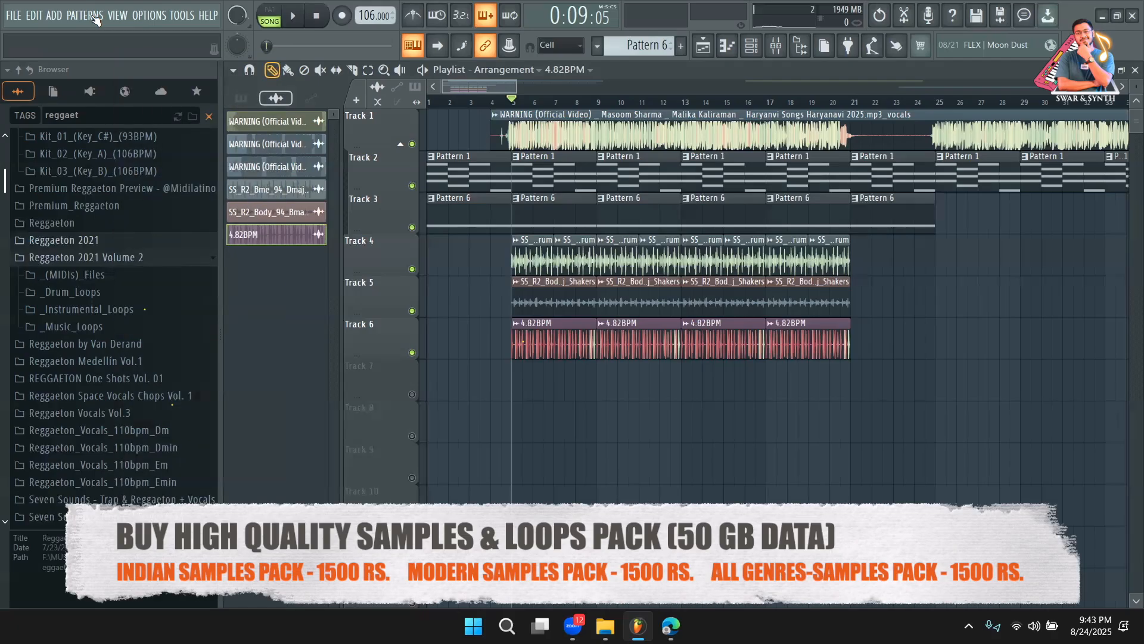
{"action": "double_click", "coordinate": [564, 267]}
{"action": "key", "text": "Escape"}
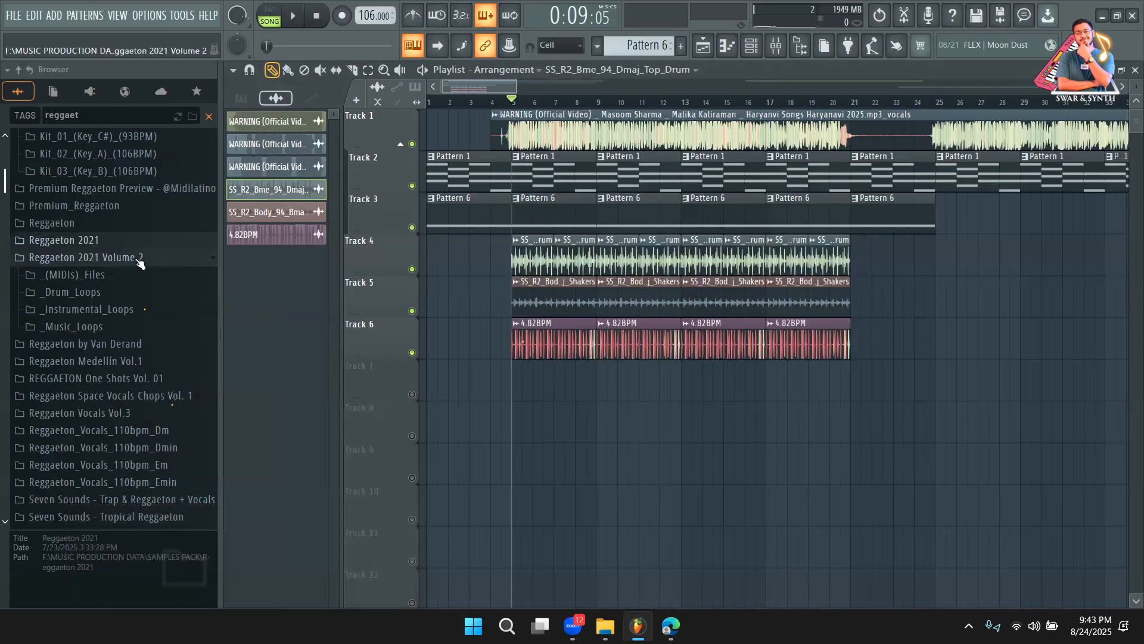
Collapse the Reggaeton 2021 Volume 2 and Latin - Reggaeton folders and clear the browser's reggaeton search
{"action": "left_click", "coordinate": [139, 261]}
{"action": "left_click", "coordinate": [132, 275]}
{"action": "scroll", "coordinate": [138, 238], "scroll_direction": "up", "scroll_amount": 8}
{"action": "left_click", "coordinate": [110, 344]}
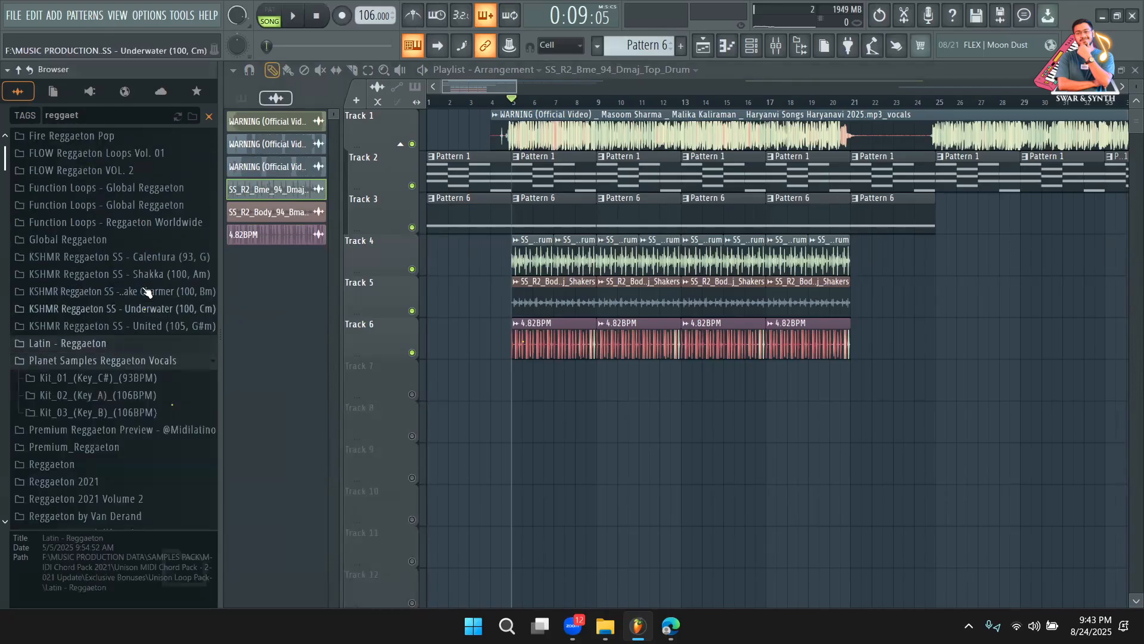
{"action": "left_click", "coordinate": [209, 116]}
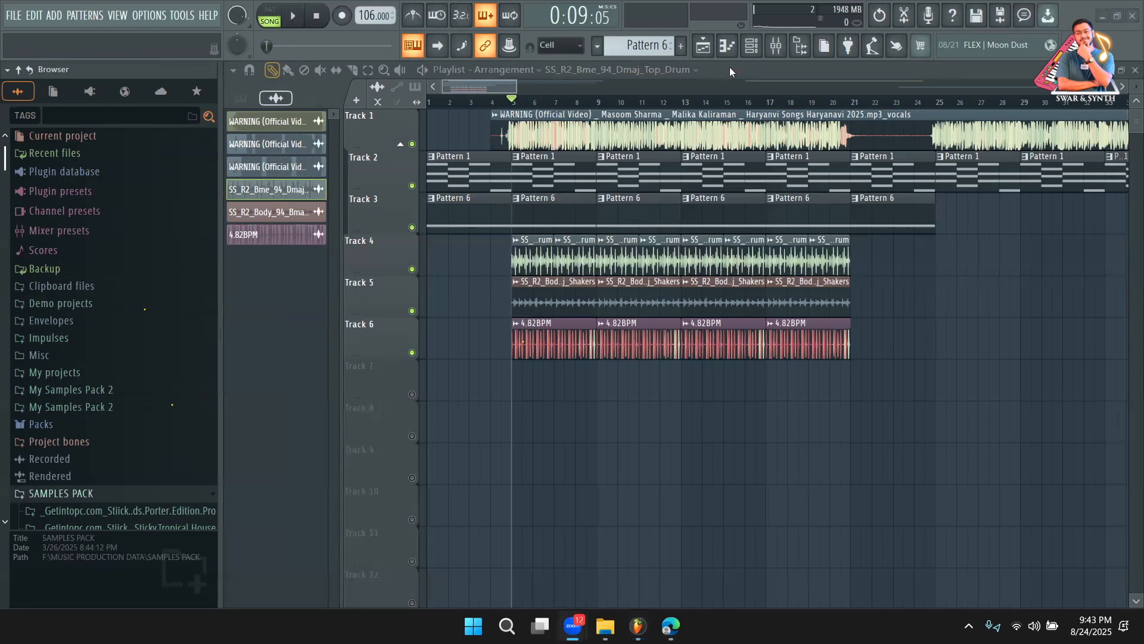
Filter the channel rack to unsorted channels and switch to the empty Pattern 8
{"action": "left_click", "coordinate": [752, 45]}
{"action": "left_click", "coordinate": [361, 76]}
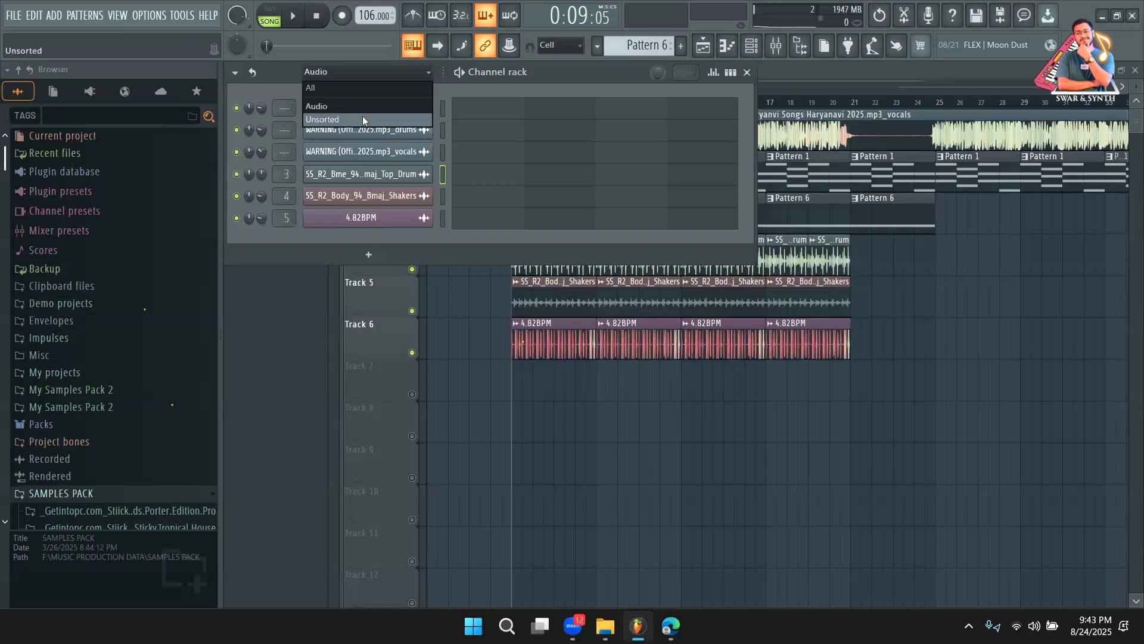
{"action": "left_click", "coordinate": [363, 120]}
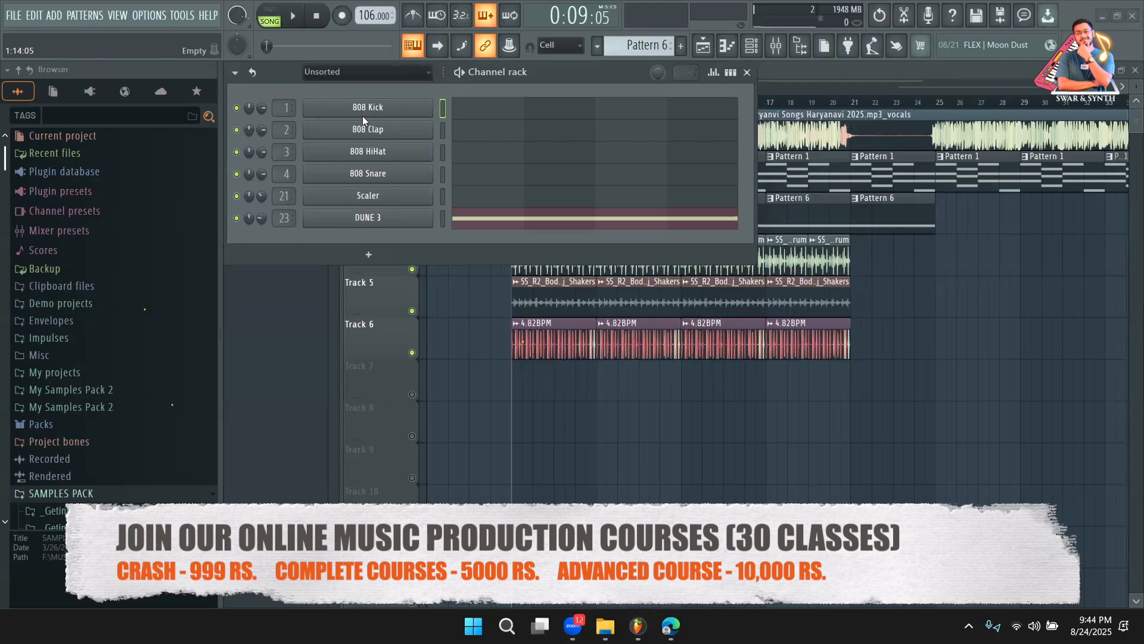
{"action": "left_click_drag", "start_coordinate": [646, 46], "coordinate": [647, 39]}
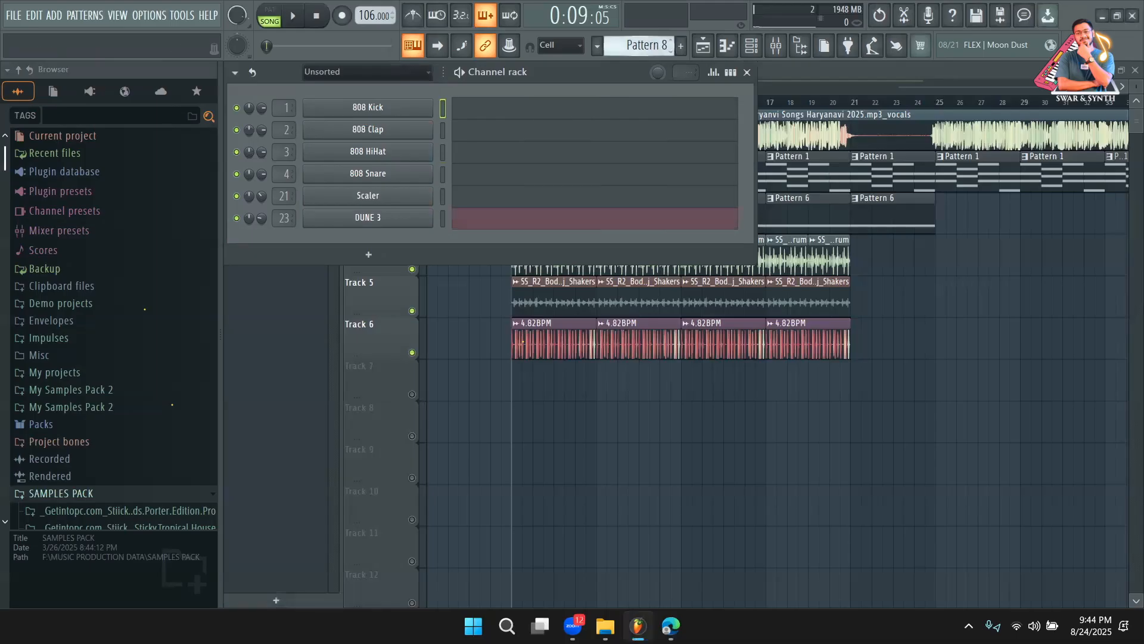
{"action": "left_click", "coordinate": [321, 322]}
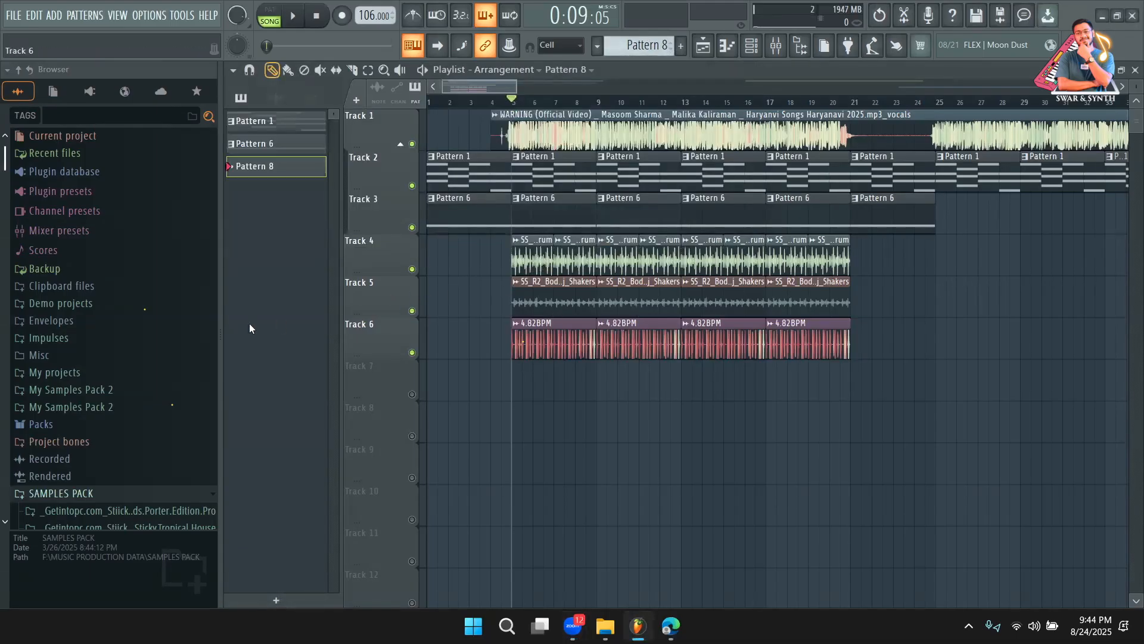
Collapse the SAMPLES PACK and Sliced audio folders in the browser and close the channel rack
{"action": "left_click", "coordinate": [752, 46]}
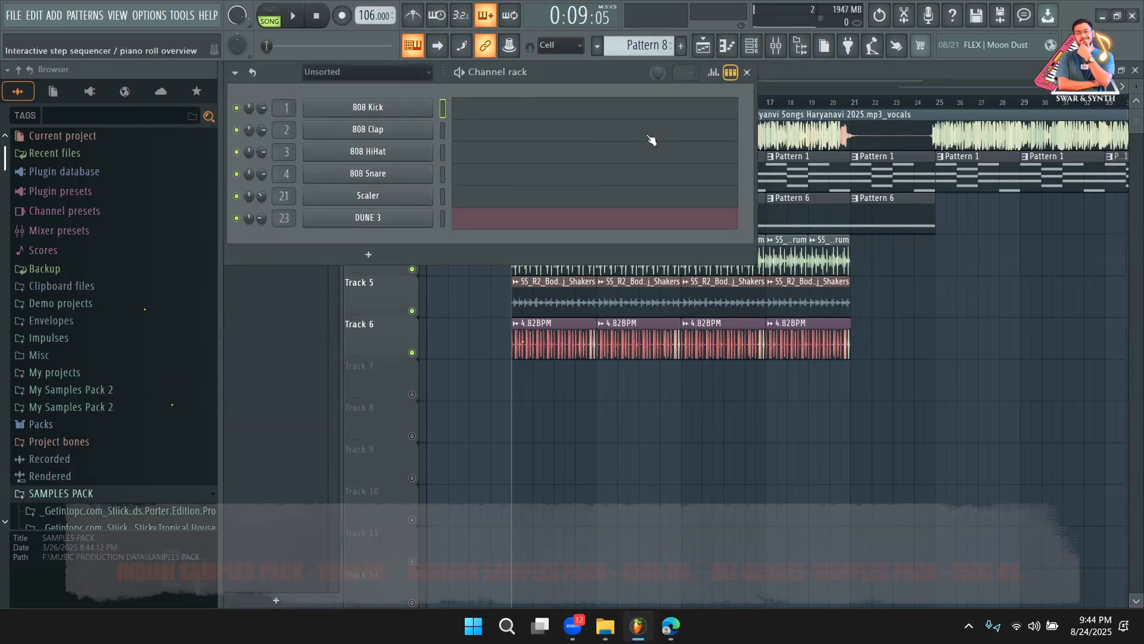
{"action": "scroll", "coordinate": [119, 357], "scroll_direction": "down", "scroll_amount": 4}
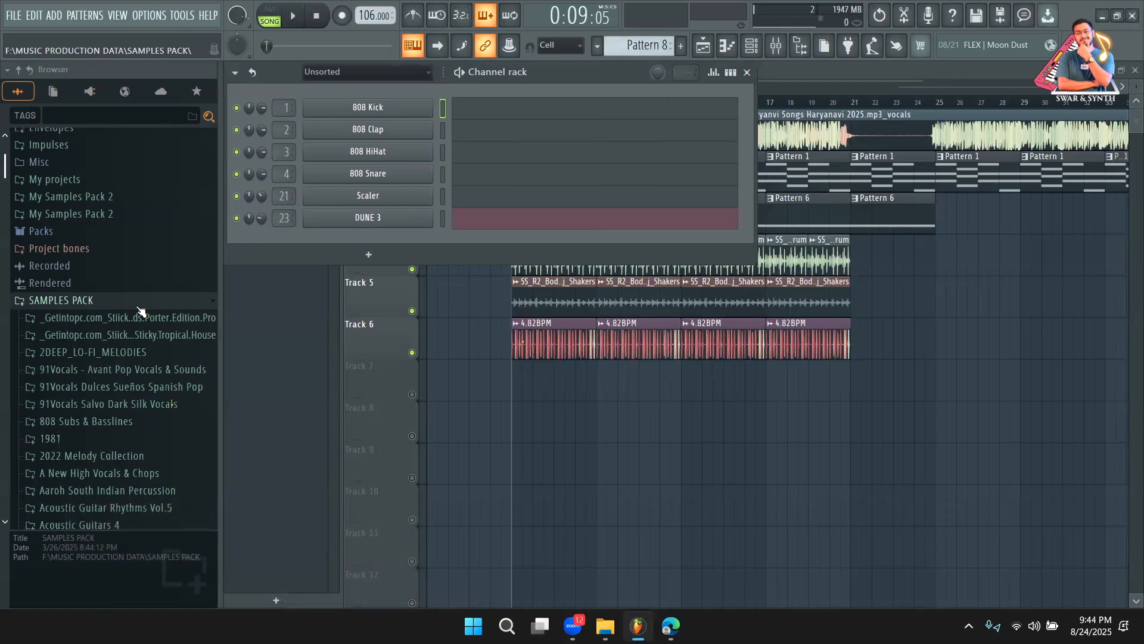
{"action": "left_click", "coordinate": [139, 305]}
{"action": "left_click", "coordinate": [112, 322]}
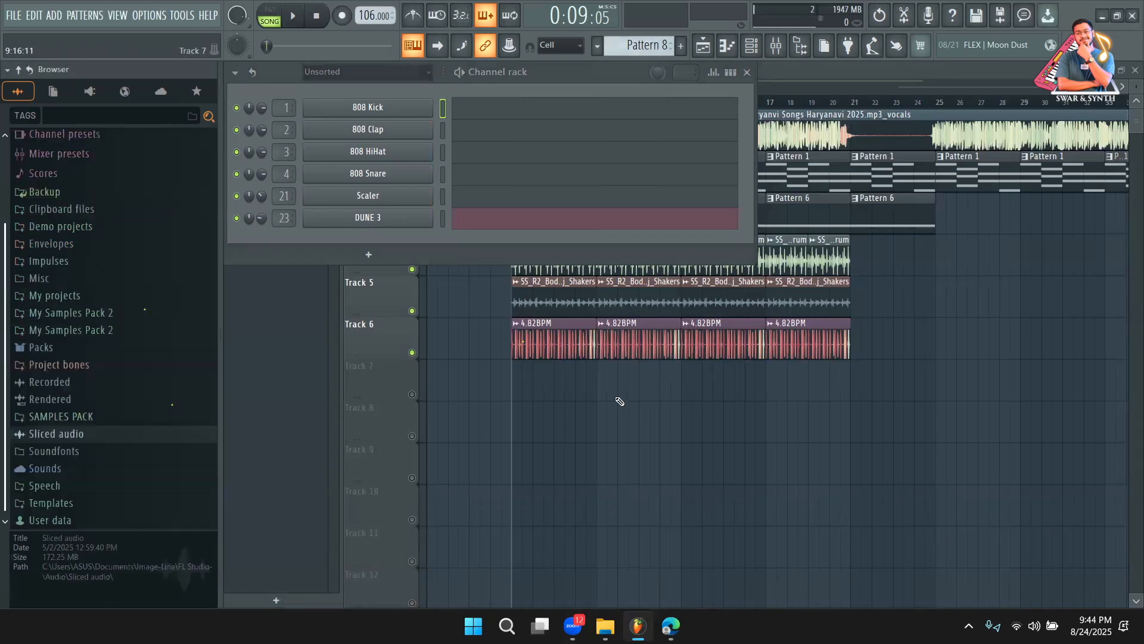
{"action": "right_click", "coordinate": [603, 438]}
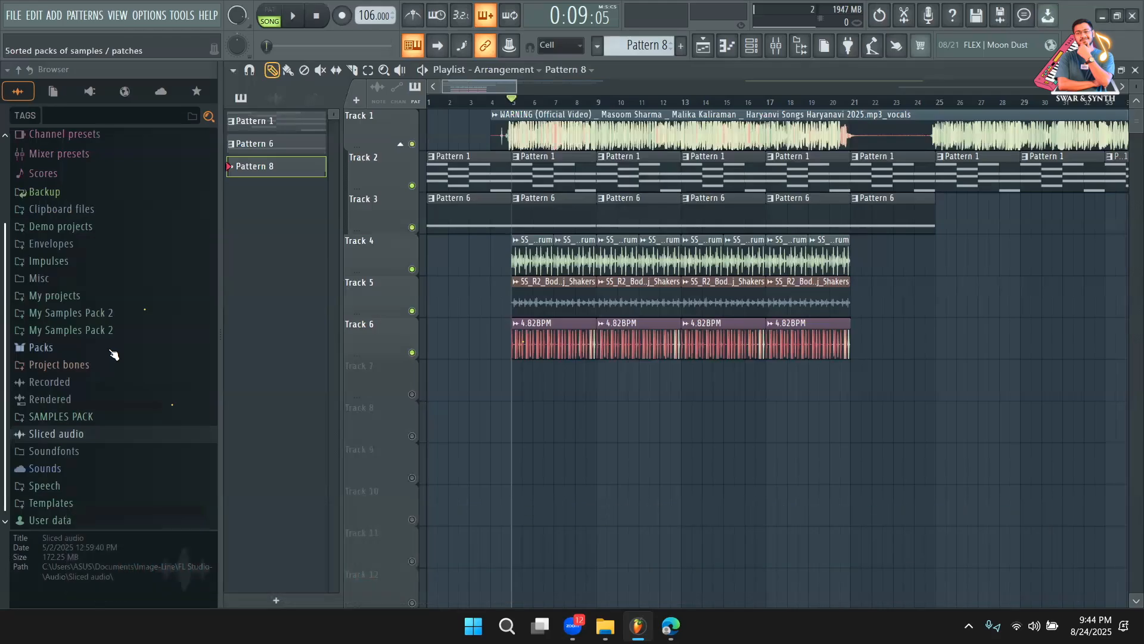
Browse SAMPLES PACK to the Gems Vol 22 Lofi Melodies folder in Cymatics - LoFi Bundle and preview "Decisions - 55 BPM A# Min"
{"action": "left_click", "coordinate": [91, 419]}
{"action": "scroll", "coordinate": [98, 330], "scroll_direction": "down", "scroll_amount": 15}
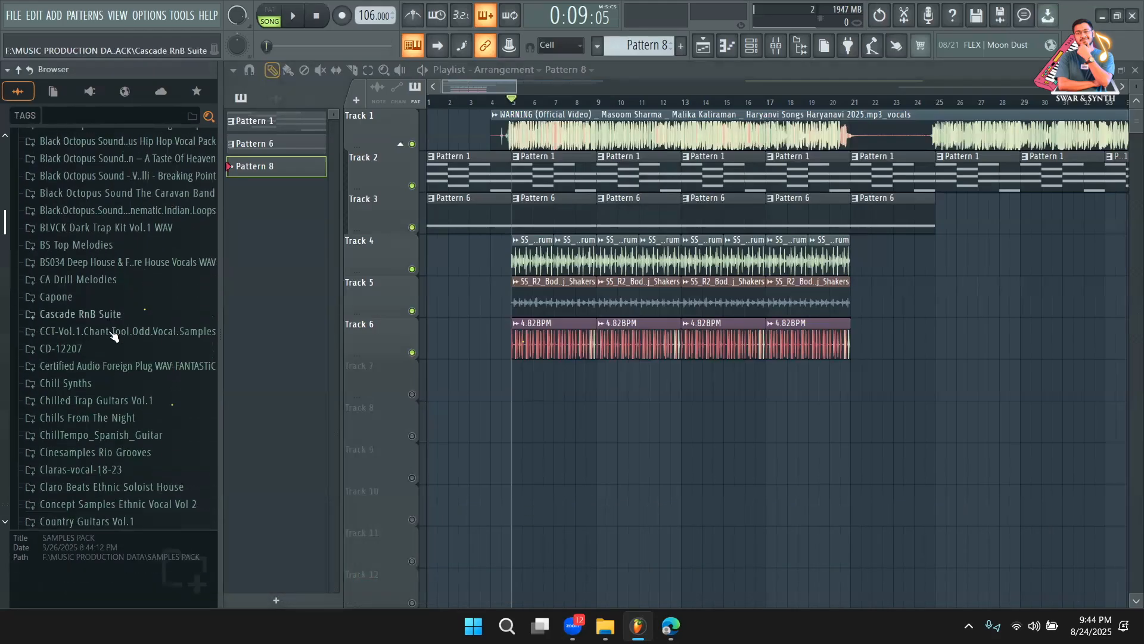
{"action": "scroll", "coordinate": [98, 331], "scroll_direction": "down", "scroll_amount": 8}
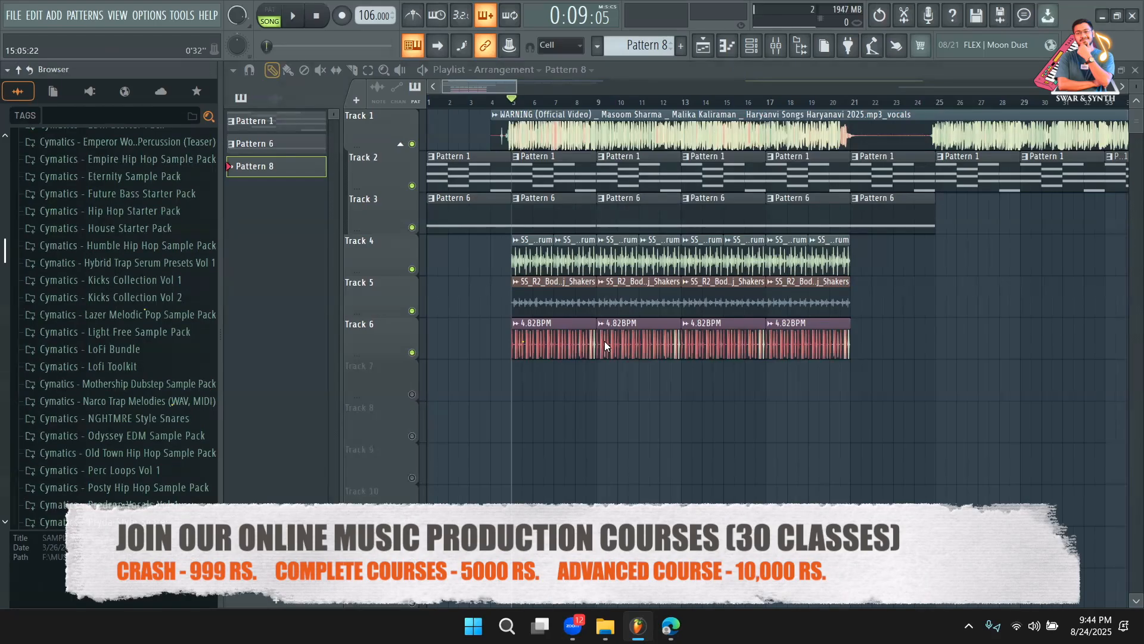
{"action": "left_click", "coordinate": [751, 45]}
{"action": "right_click", "coordinate": [525, 418]}
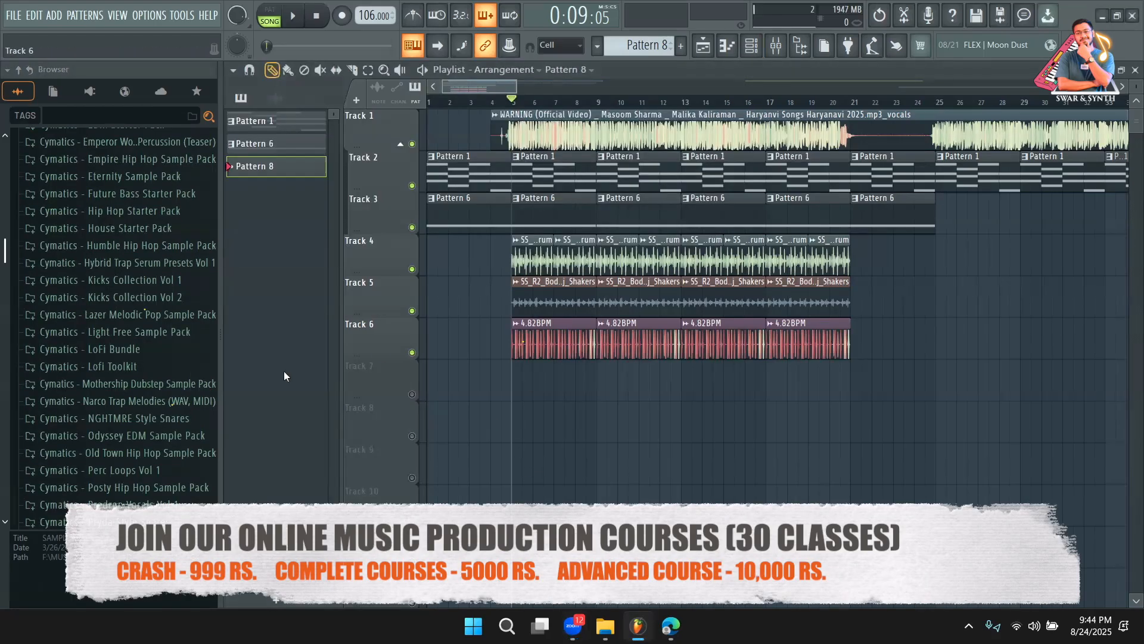
{"action": "left_click", "coordinate": [128, 352]}
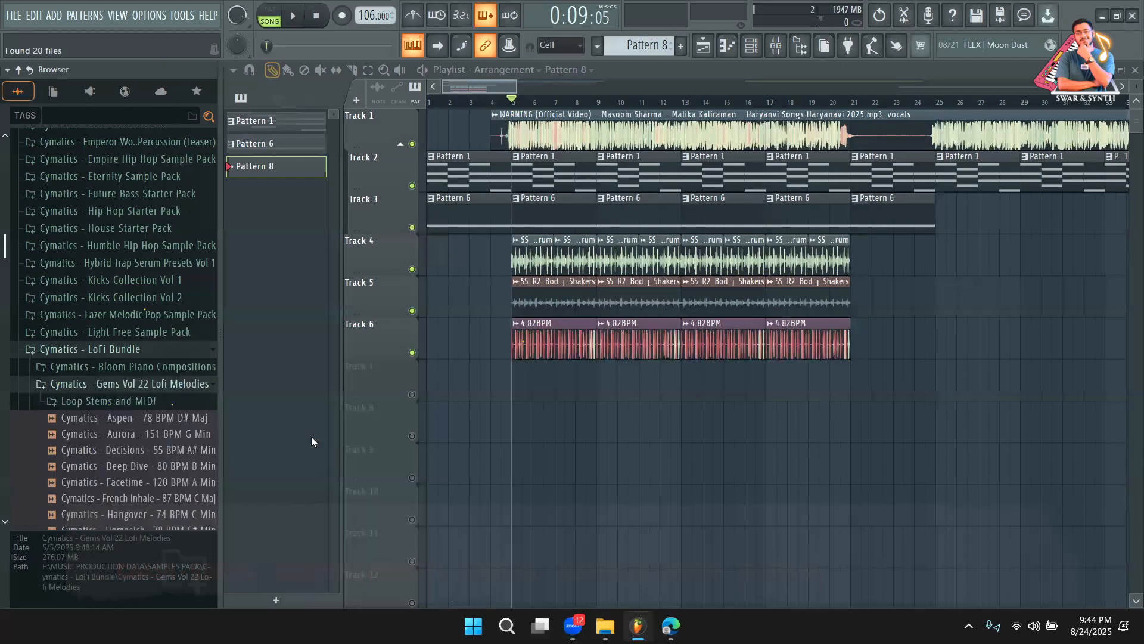
{"action": "left_click_drag", "start_coordinate": [170, 454], "coordinate": [38, 440]}
Inspect the audio clip settings of the 4.82BPM loop on Track 6 with playback stopped
{"action": "double_click", "coordinate": [563, 342]}
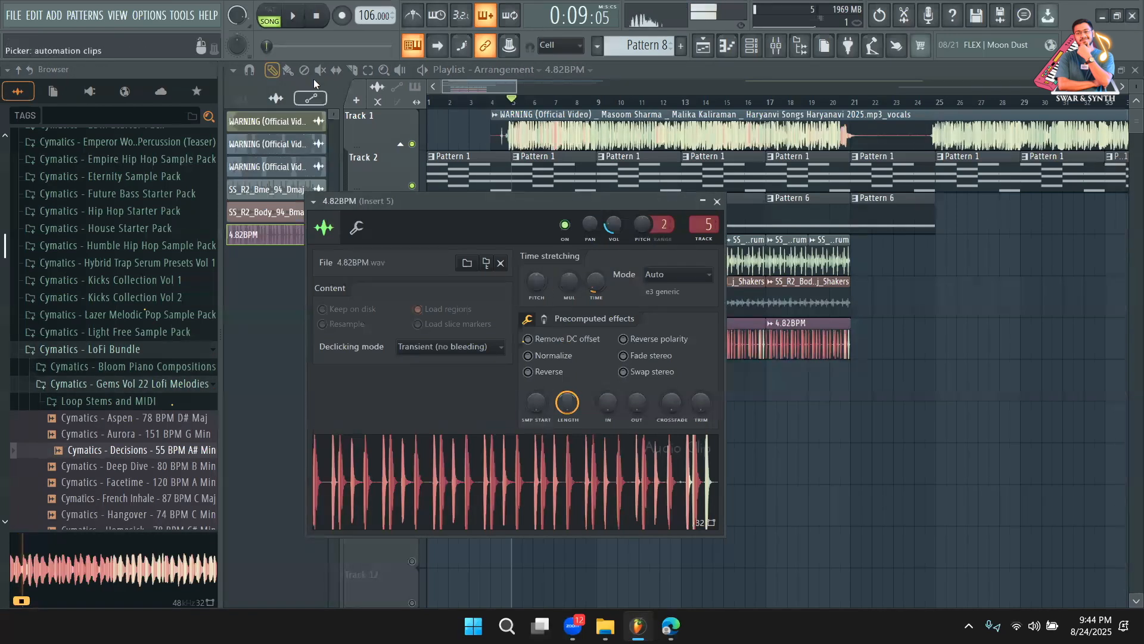
{"action": "left_click", "coordinate": [317, 16]}
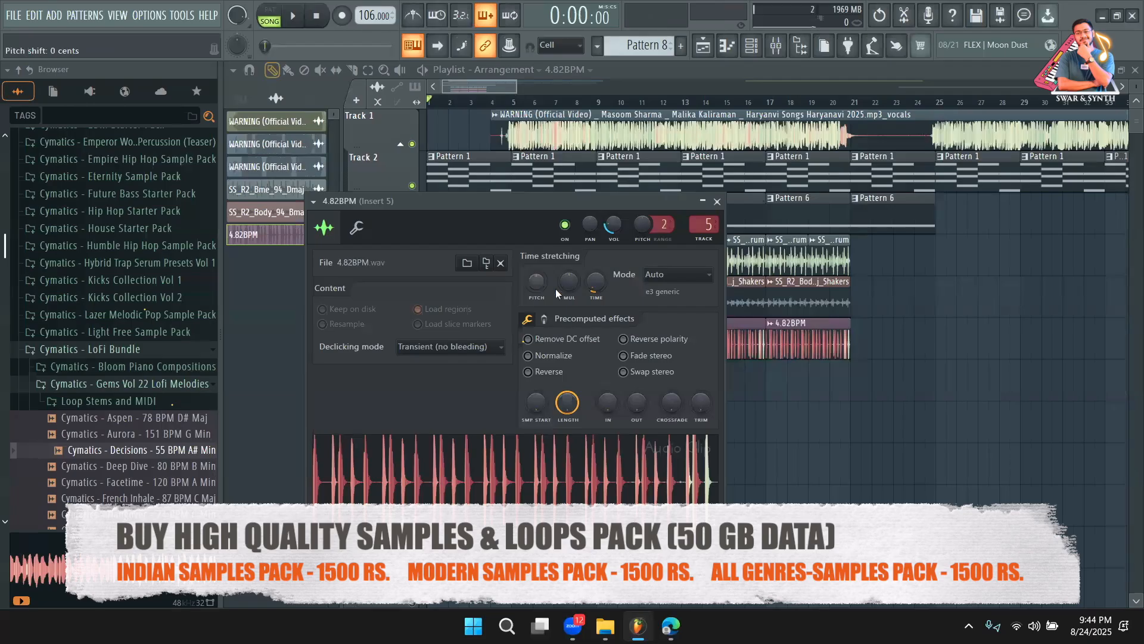
{"action": "key", "text": "Escape"}
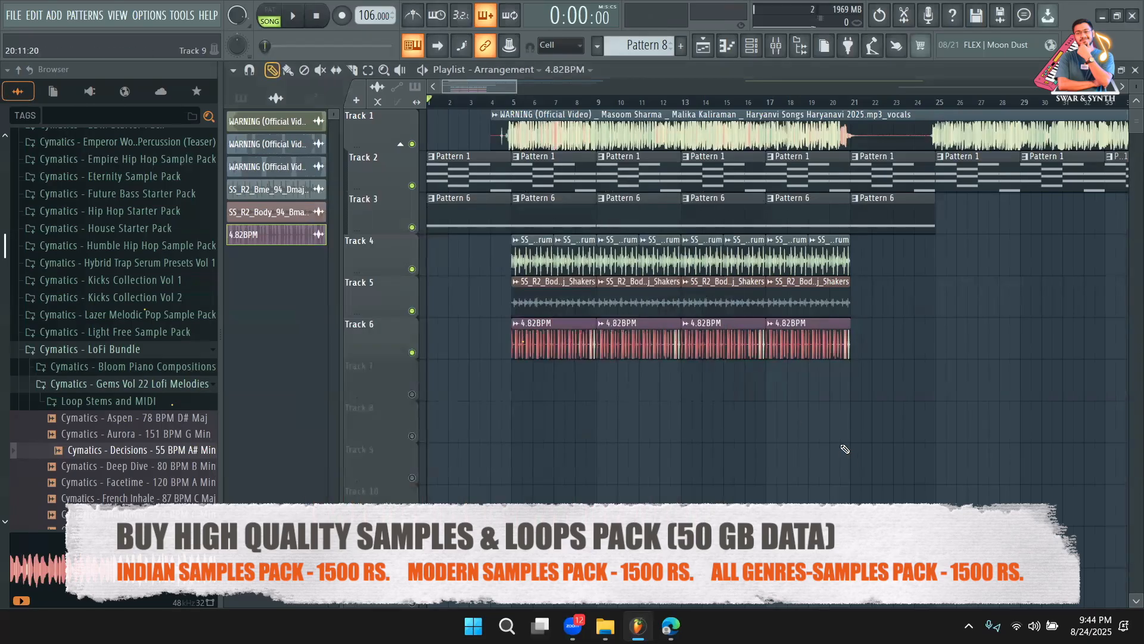
{"action": "double_click", "coordinate": [612, 337]}
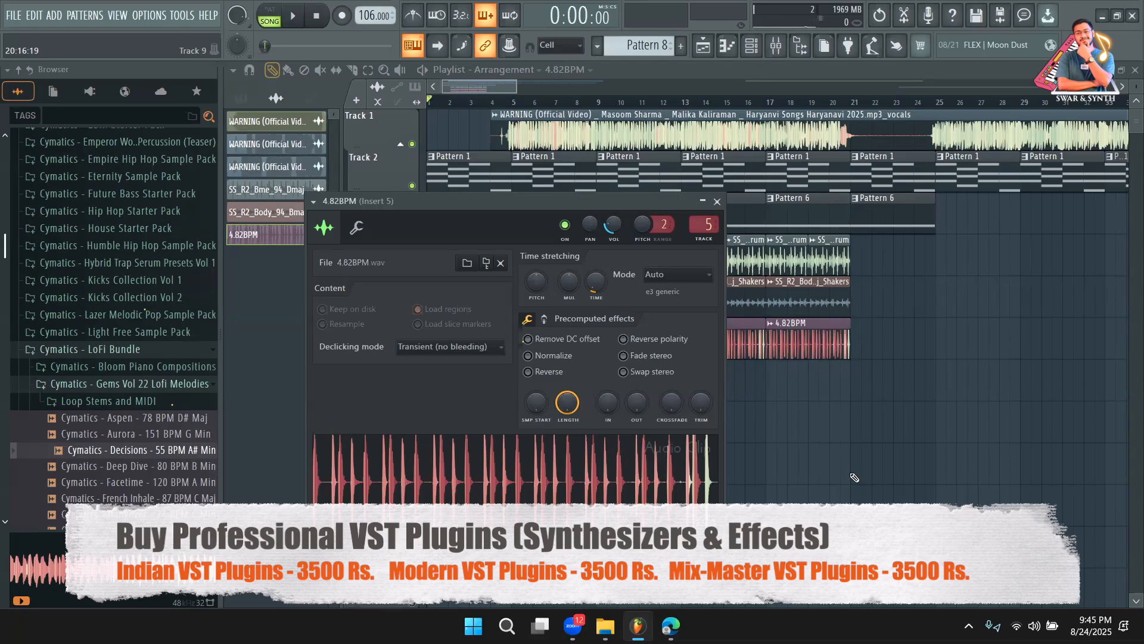
{"action": "right_click", "coordinate": [987, 405]}
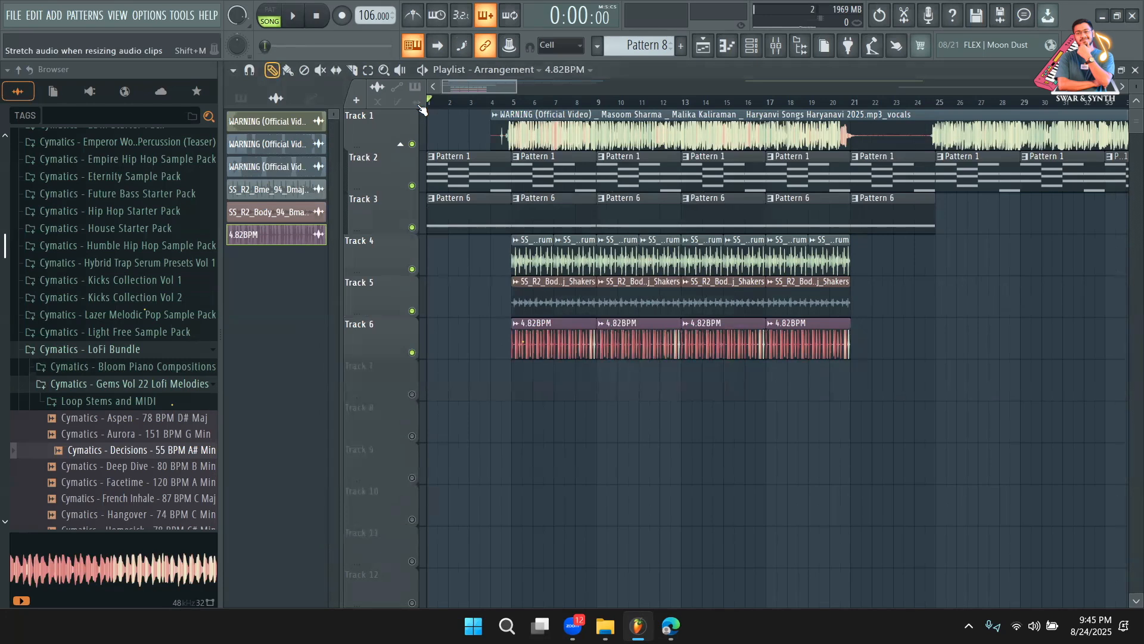
Start song playback and place a copy of the Shakers loop at bar 1 on Track 5
{"action": "mouse_move", "coordinate": [851, 326]}
{"action": "left_mouse_down"}
{"action": "mouse_move", "coordinate": [813, 327]}
{"action": "mouse_move", "coordinate": [881, 328]}
{"action": "mouse_move", "coordinate": [850, 336]}
{"action": "mouse_move", "coordinate": [865, 338]}
{"action": "left_mouse_up"}
{"action": "key", "text": "ctrl+z"}
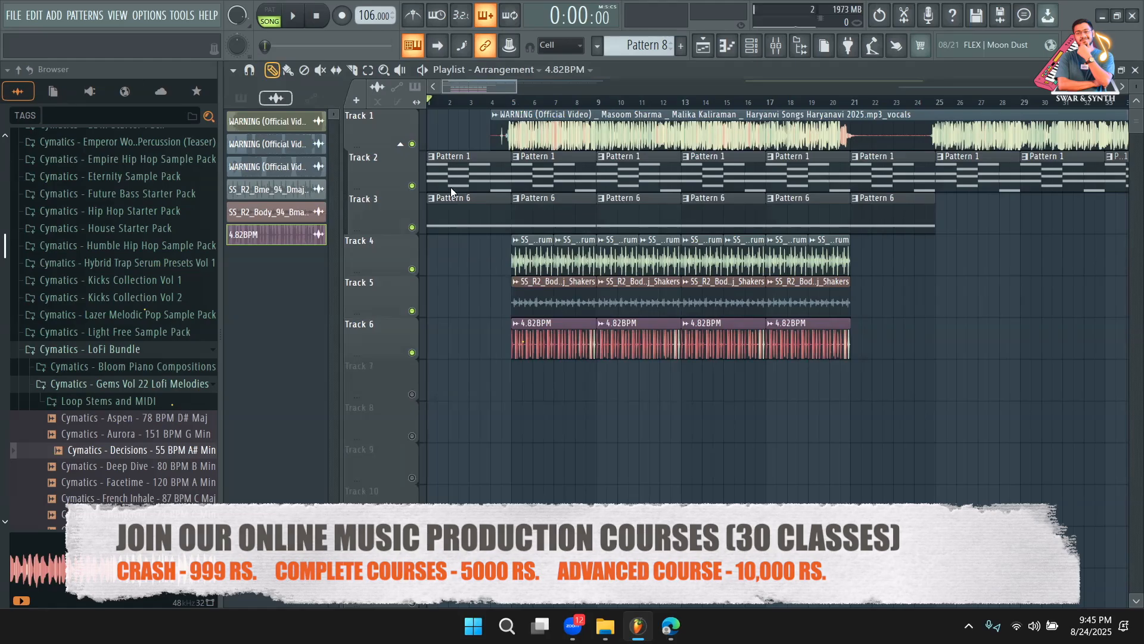
{"action": "key", "text": "space"}
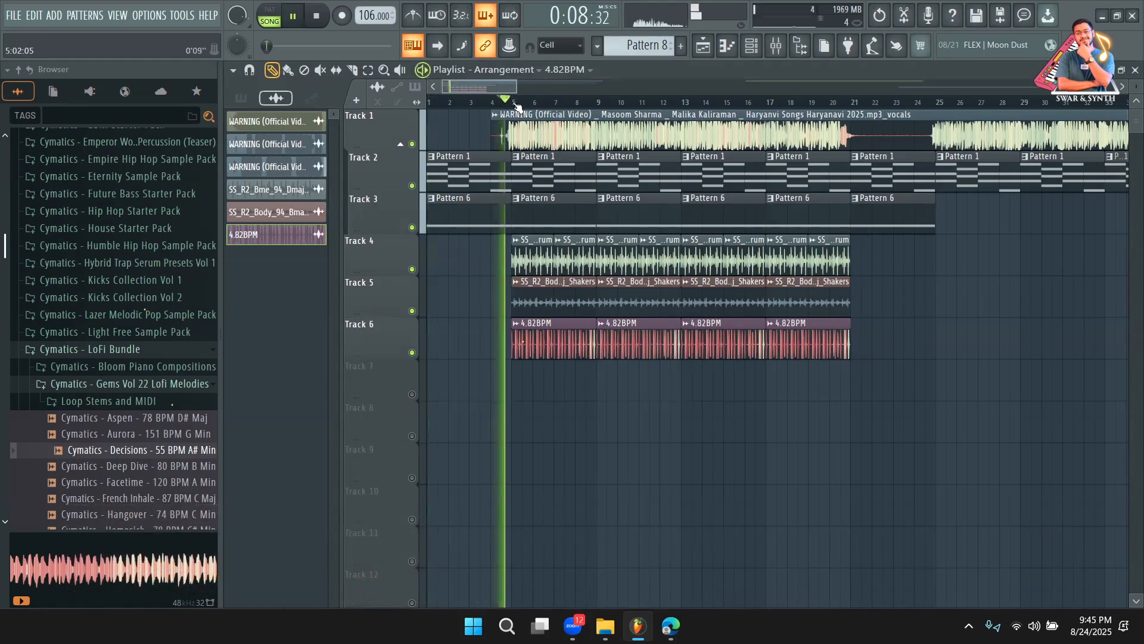
{"action": "left_click_drag", "start_coordinate": [552, 300], "coordinate": [468, 306]}
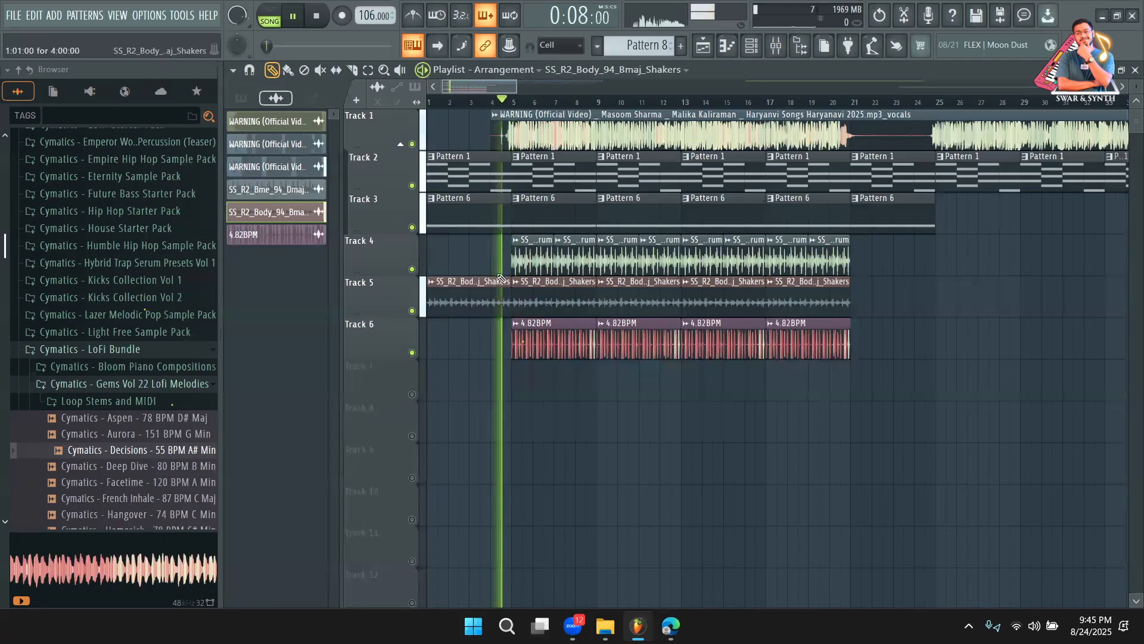
Audition the arrangement without the 4.82BPM clip at bar 5 on Track 6, and put the clip back
{"action": "right_click", "coordinate": [547, 351]}
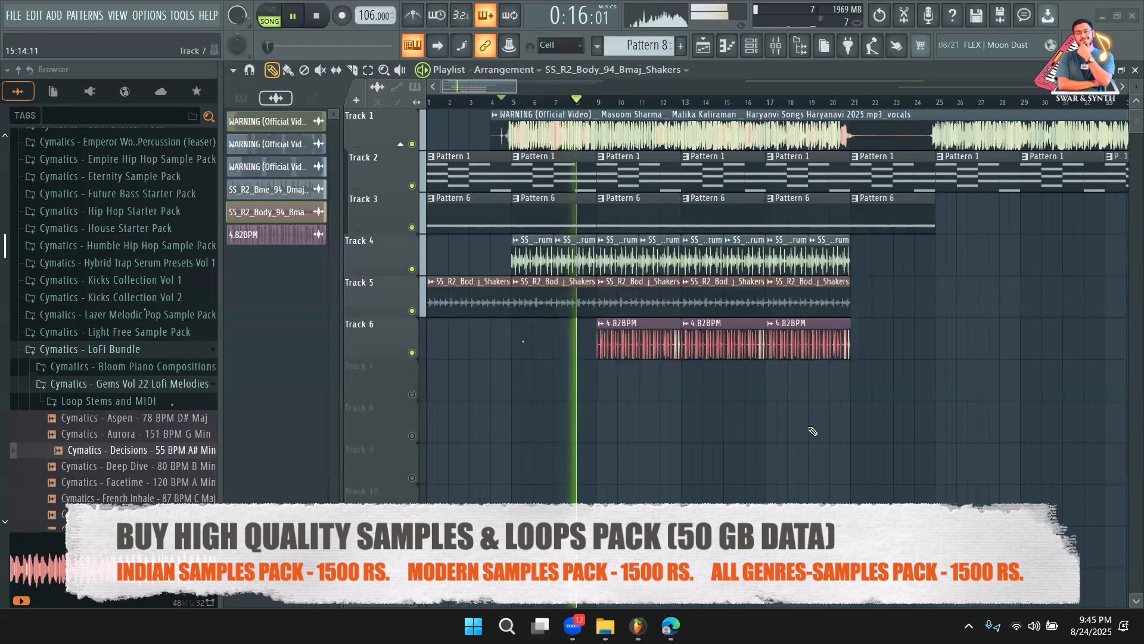
{"action": "left_click", "coordinate": [621, 336]}
{"action": "key", "text": "space"}
{"action": "left_click", "coordinate": [518, 332]}
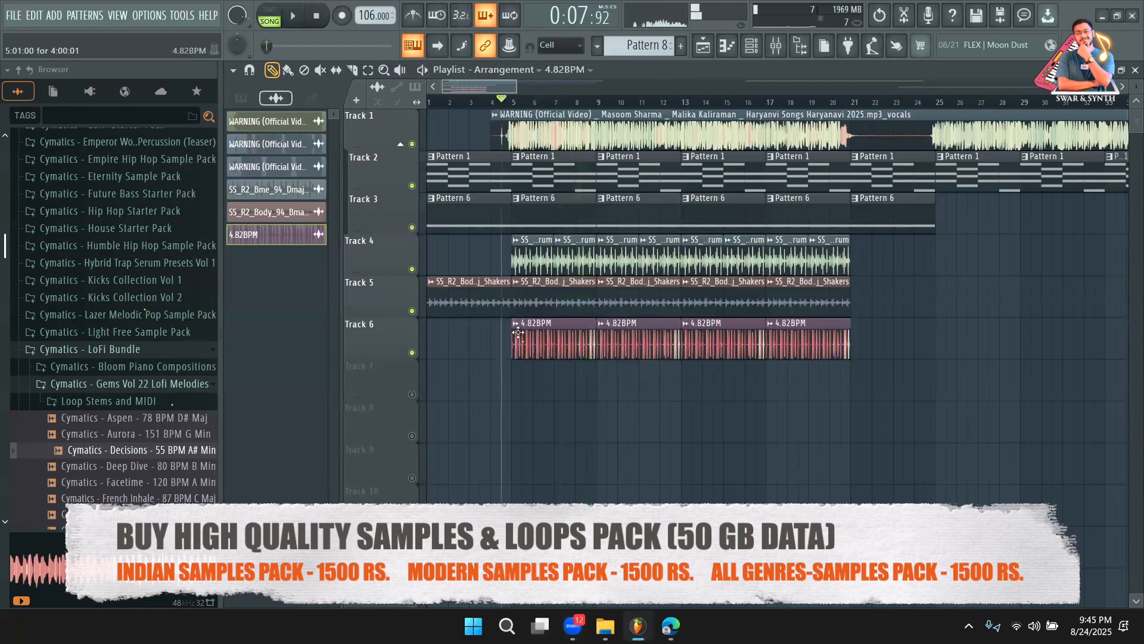
Set the playback start to bar 3 and collapse the Cymatics - LoFi Bundle folder in the browser
{"action": "left_click_drag", "start_coordinate": [516, 87], "coordinate": [504, 87]}
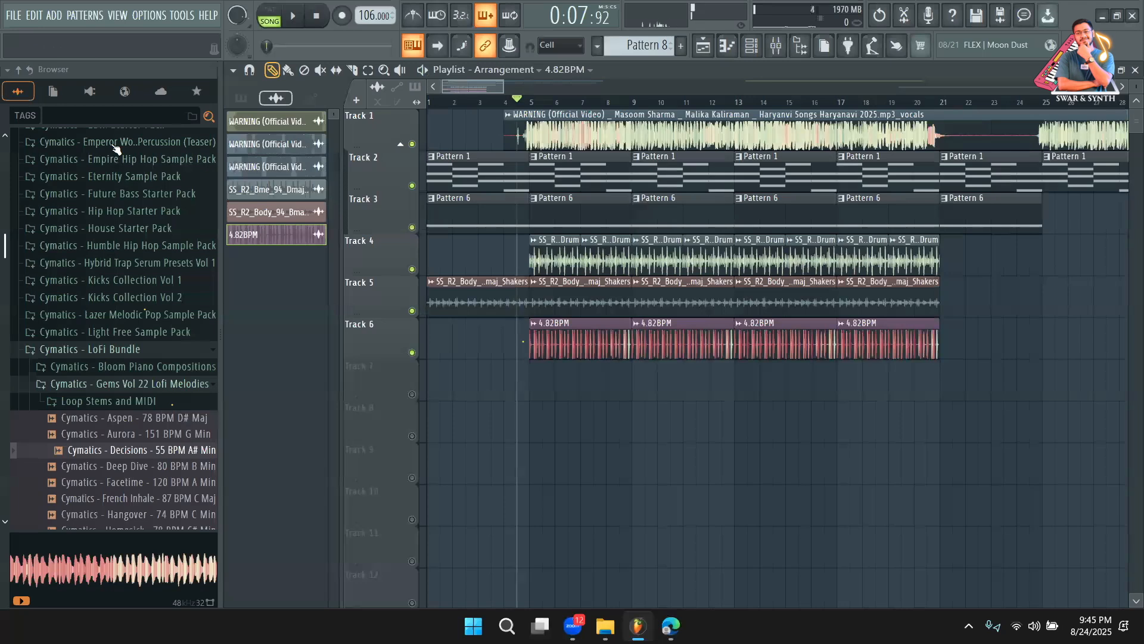
{"action": "left_click_drag", "start_coordinate": [506, 101], "coordinate": [480, 105]}
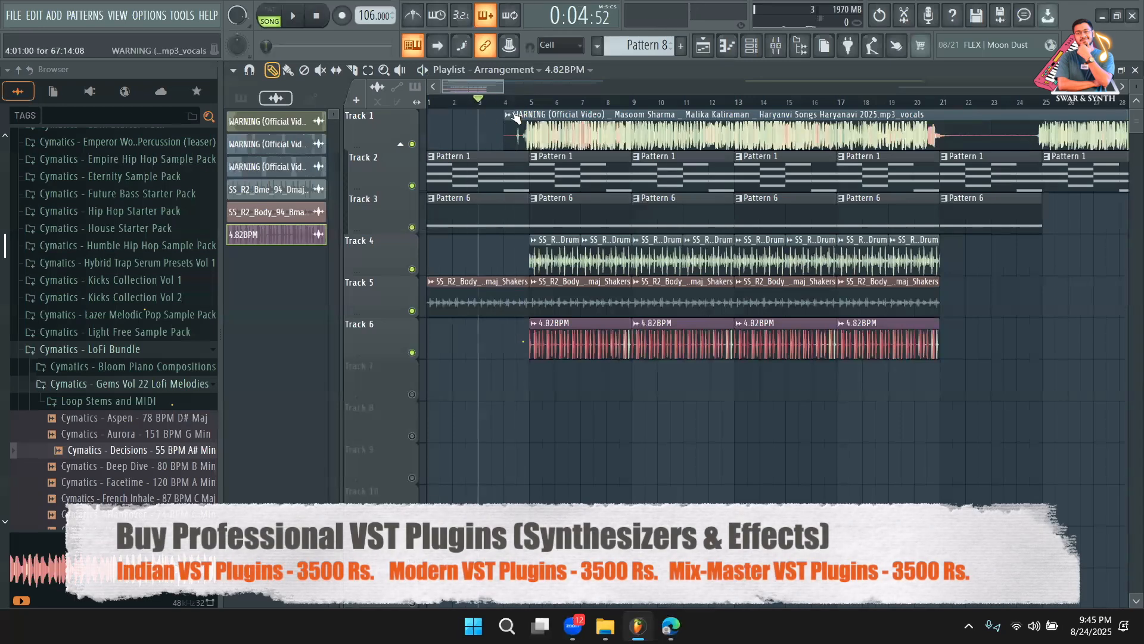
{"action": "left_click_drag", "start_coordinate": [505, 140], "coordinate": [513, 144]}
{"action": "key", "text": "ctrl+z"}
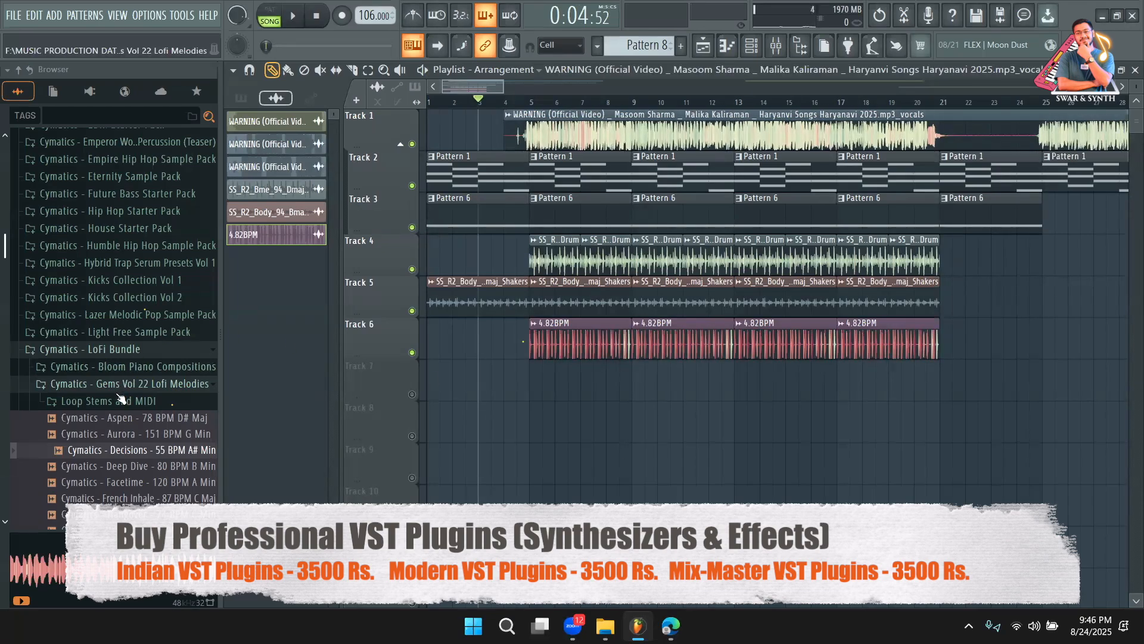
{"action": "scroll", "coordinate": [119, 357], "scroll_direction": "down", "scroll_amount": 2}
{"action": "left_click", "coordinate": [132, 254]}
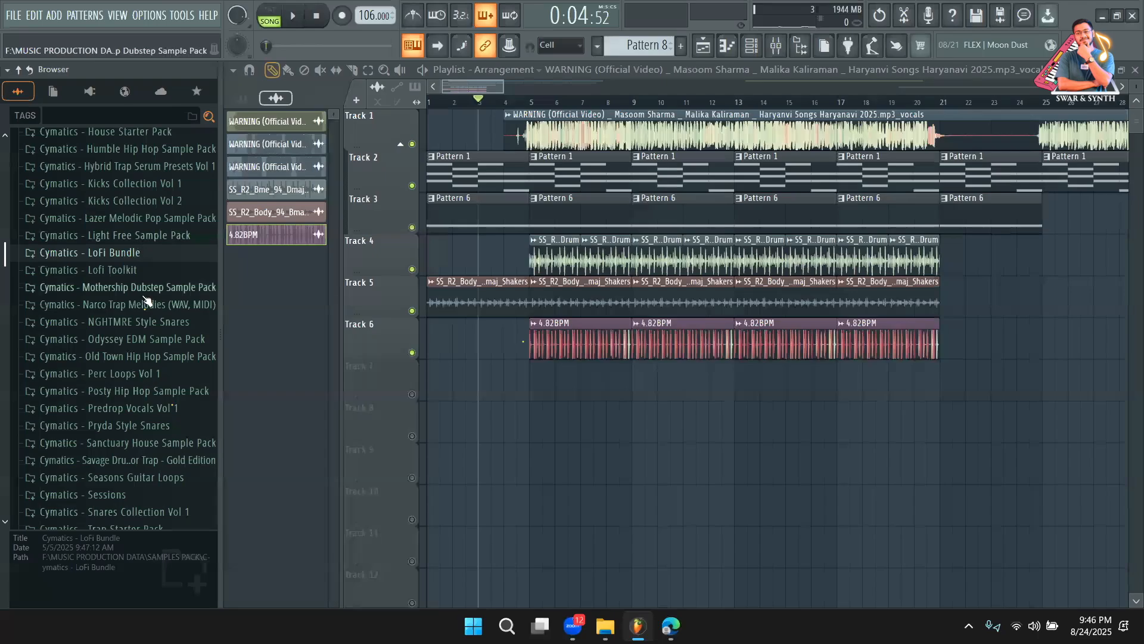
Show the Channel rack filtered to the Unsorted channels
{"action": "left_click", "coordinate": [752, 45]}
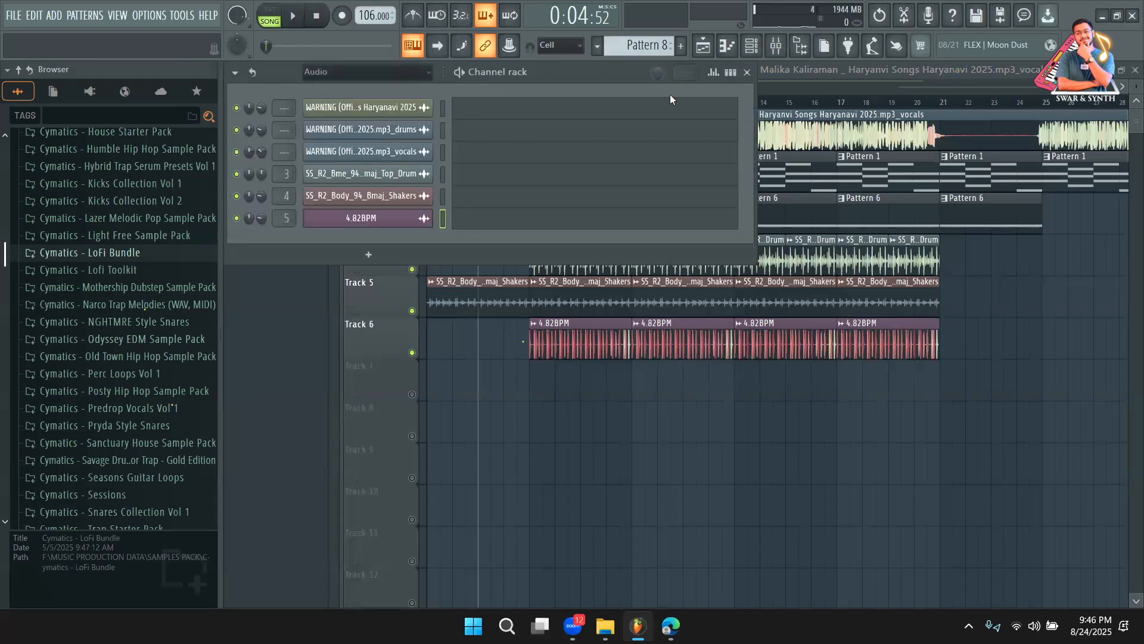
{"action": "left_click", "coordinate": [358, 71]}
{"action": "left_click", "coordinate": [359, 119]}
Replace the 808 Kick sample with Cymatics - Odyssey Kick 2 - D from the Odyssey EDM Sample Pack's drum one-shot kicks
{"action": "key", "text": "space"}
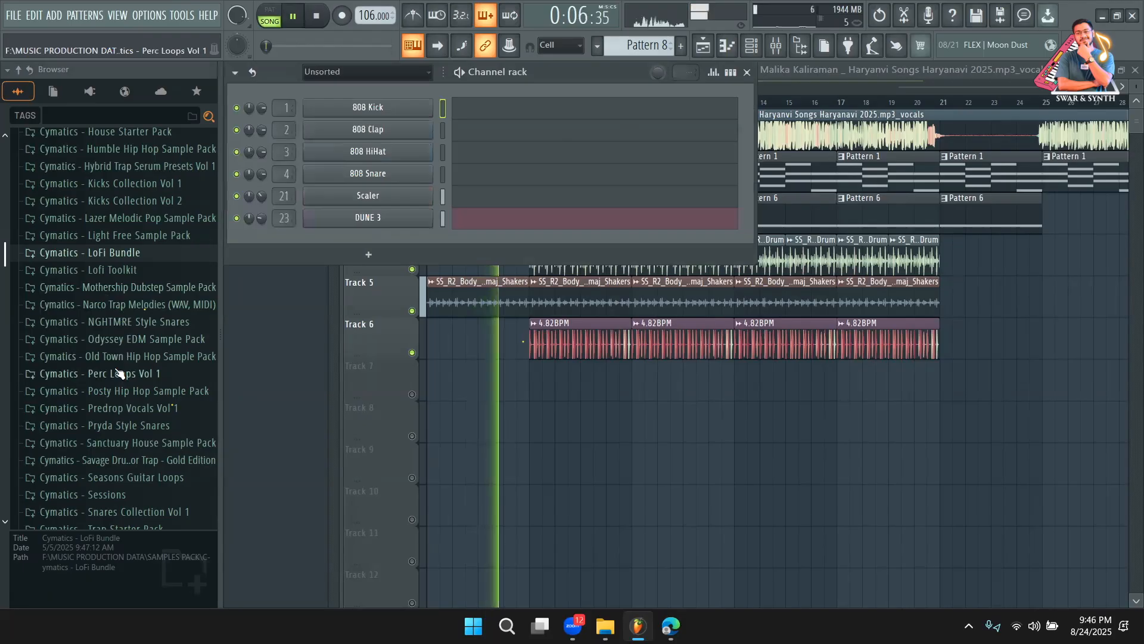
{"action": "left_click", "coordinate": [122, 339]}
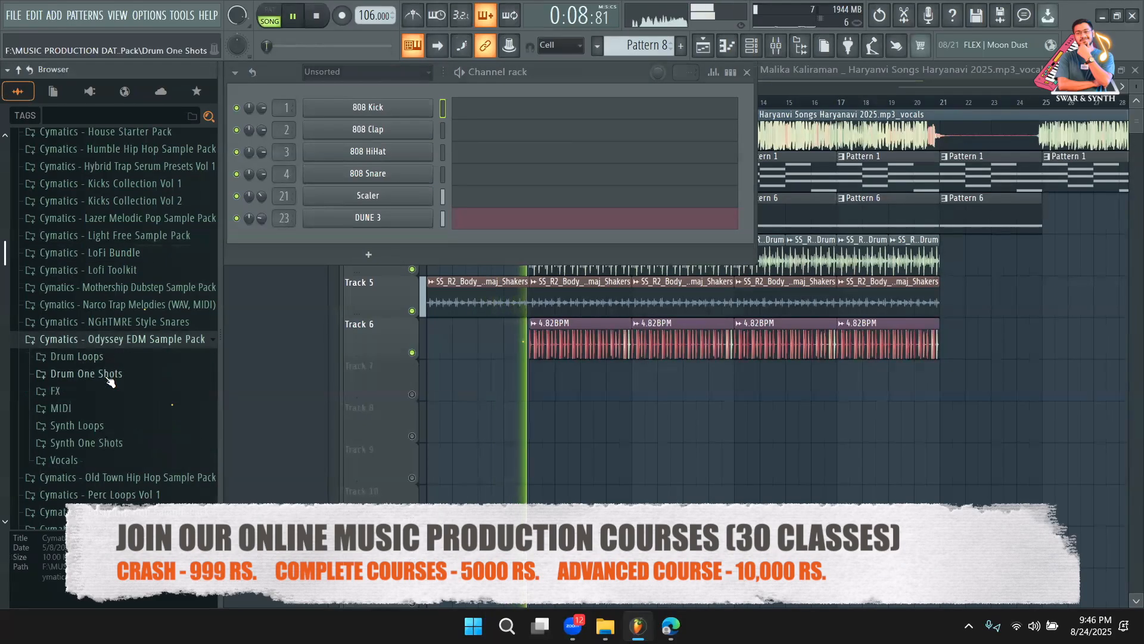
{"action": "left_click", "coordinate": [112, 373]}
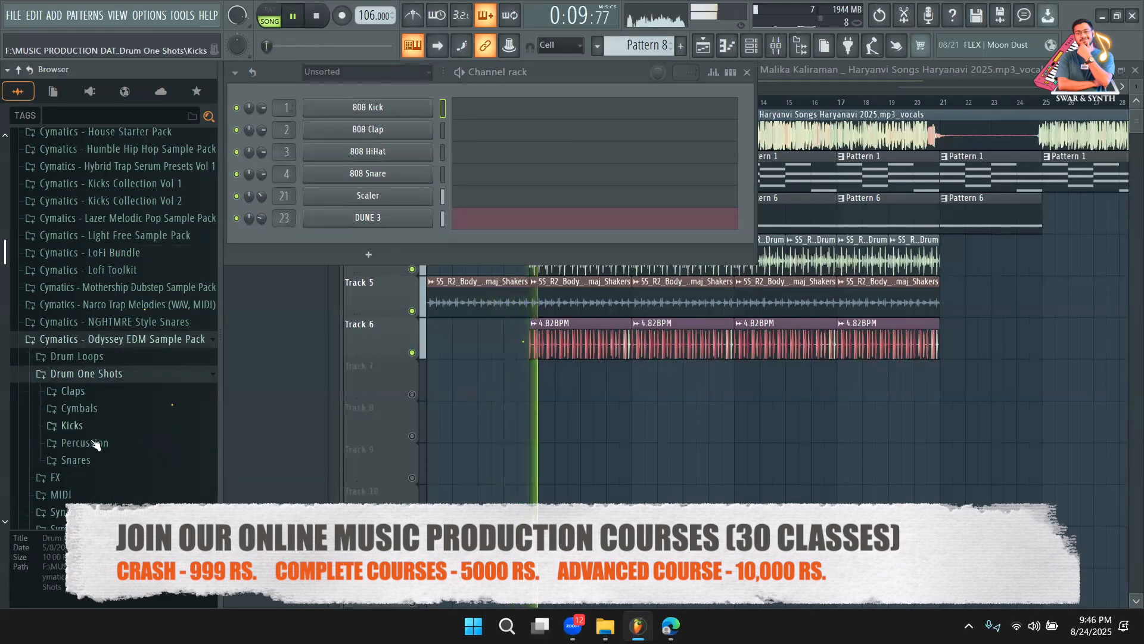
{"action": "left_click", "coordinate": [84, 425]}
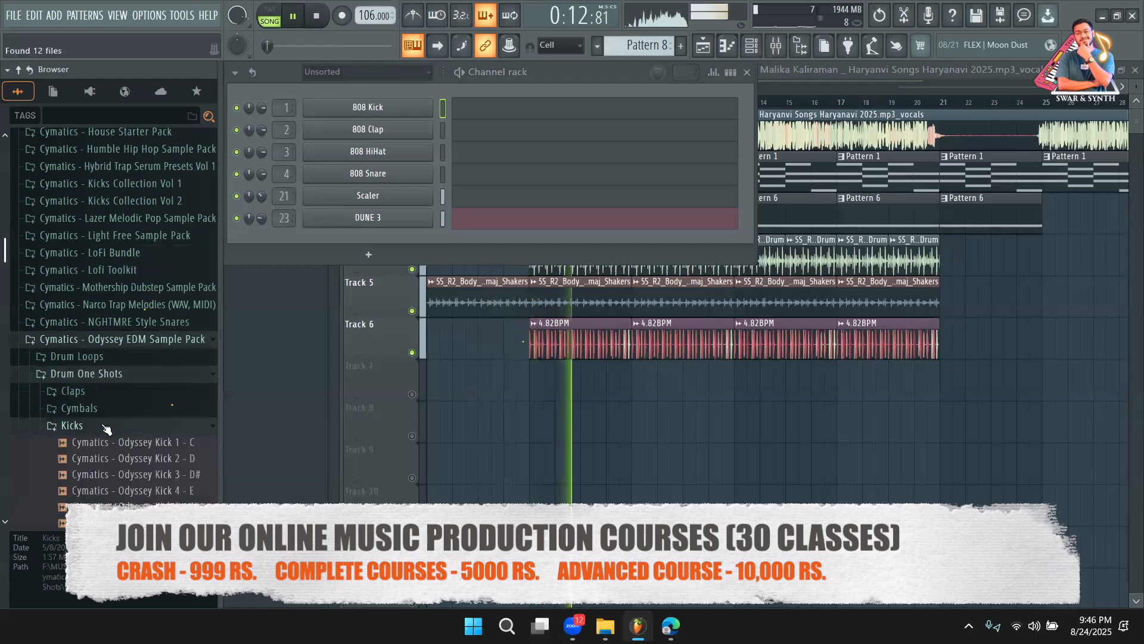
{"action": "scroll", "coordinate": [176, 286], "scroll_direction": "down", "scroll_amount": 5}
{"action": "left_click", "coordinate": [178, 235]}
{"action": "left_click", "coordinate": [187, 170]}
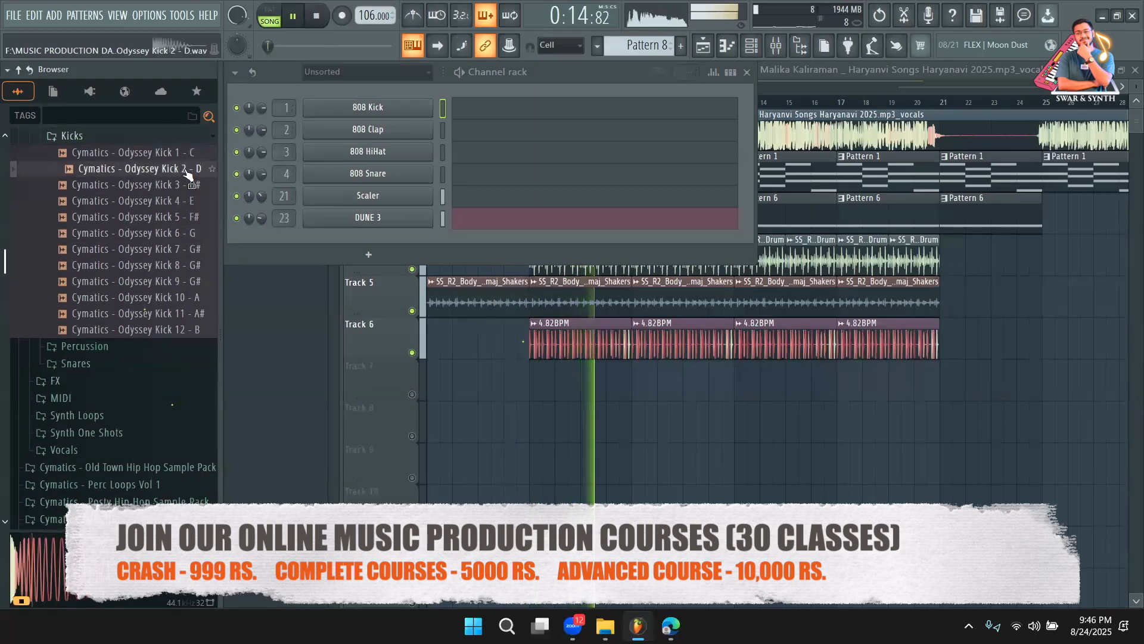
{"action": "left_click_drag", "start_coordinate": [187, 172], "coordinate": [408, 108]}
{"action": "key", "text": "space"}
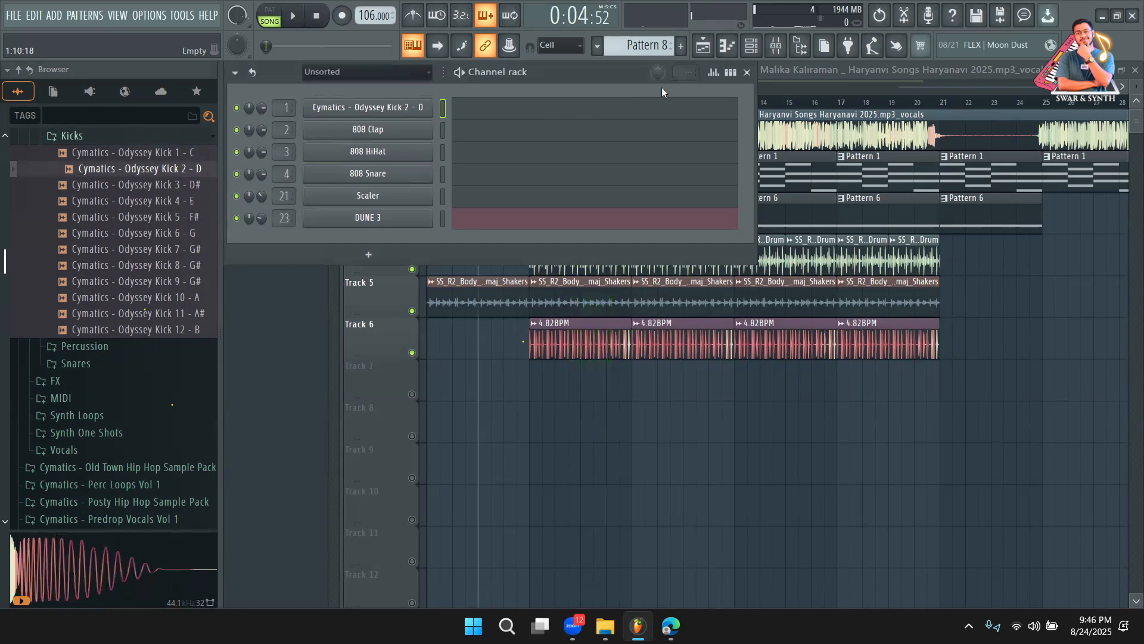
Program the kick channel of Pattern 8 in the step sequencer with hits on steps 1, 5, 9 and 13
{"action": "left_click", "coordinate": [747, 73]}
{"action": "left_click", "coordinate": [752, 45]}
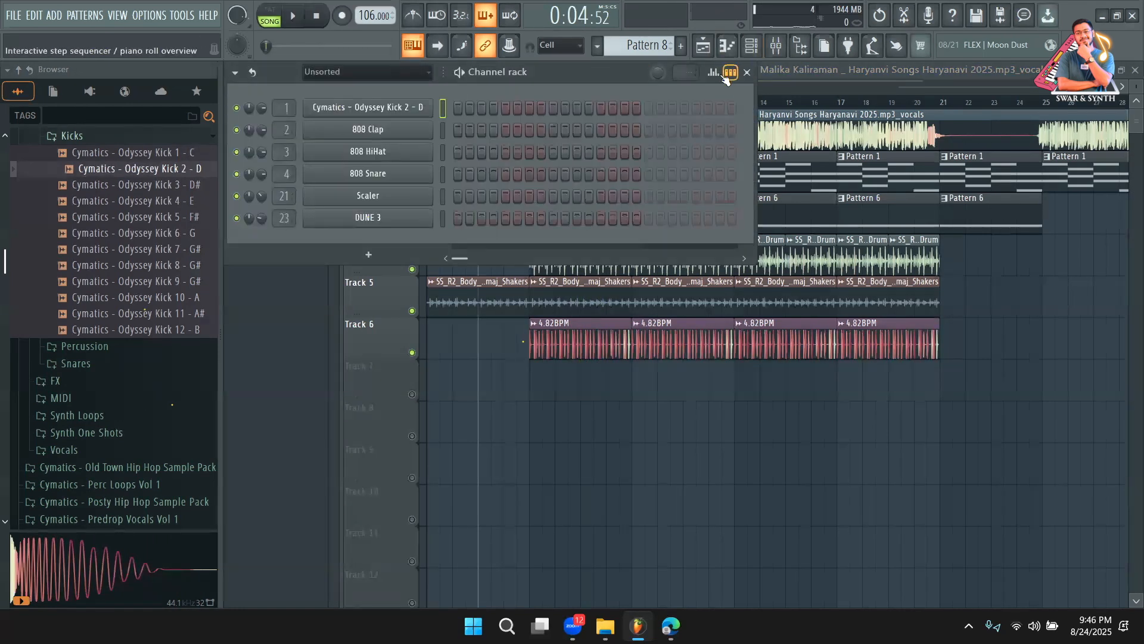
{"action": "left_click", "coordinate": [504, 109]}
{"action": "left_click", "coordinate": [554, 109]}
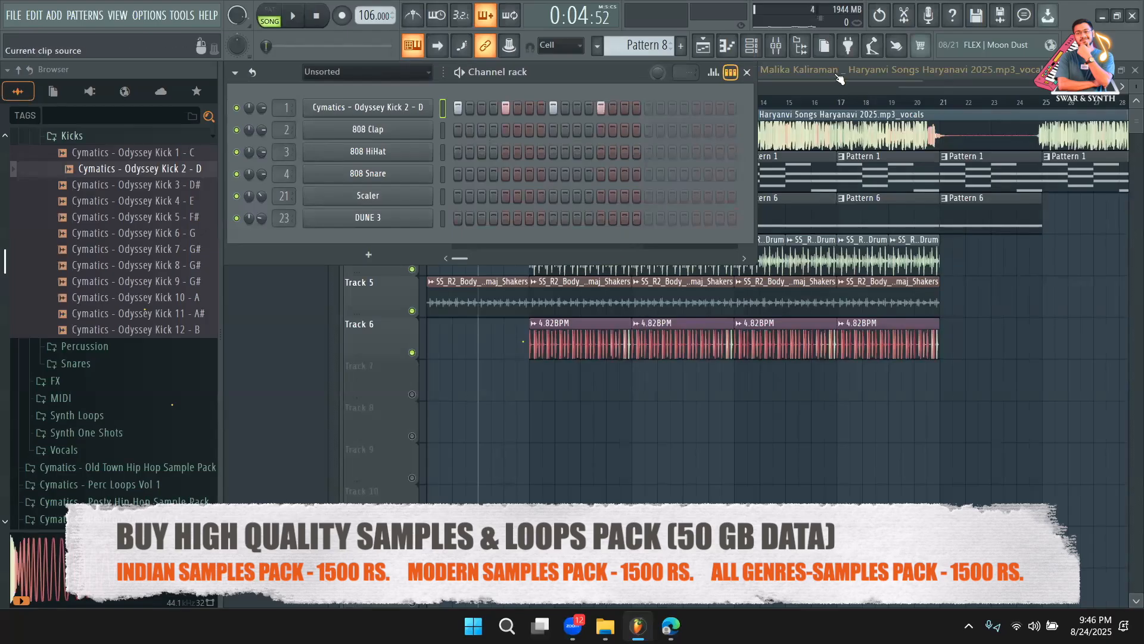
Enable Track 7 and audition the song from bar 12, trying out Pattern 8 on that track and removing it
{"action": "right_click", "coordinate": [1070, 22]}
{"action": "left_click", "coordinate": [784, 392]}
{"action": "right_click", "coordinate": [858, 386]}
{"action": "left_click", "coordinate": [669, 46]}
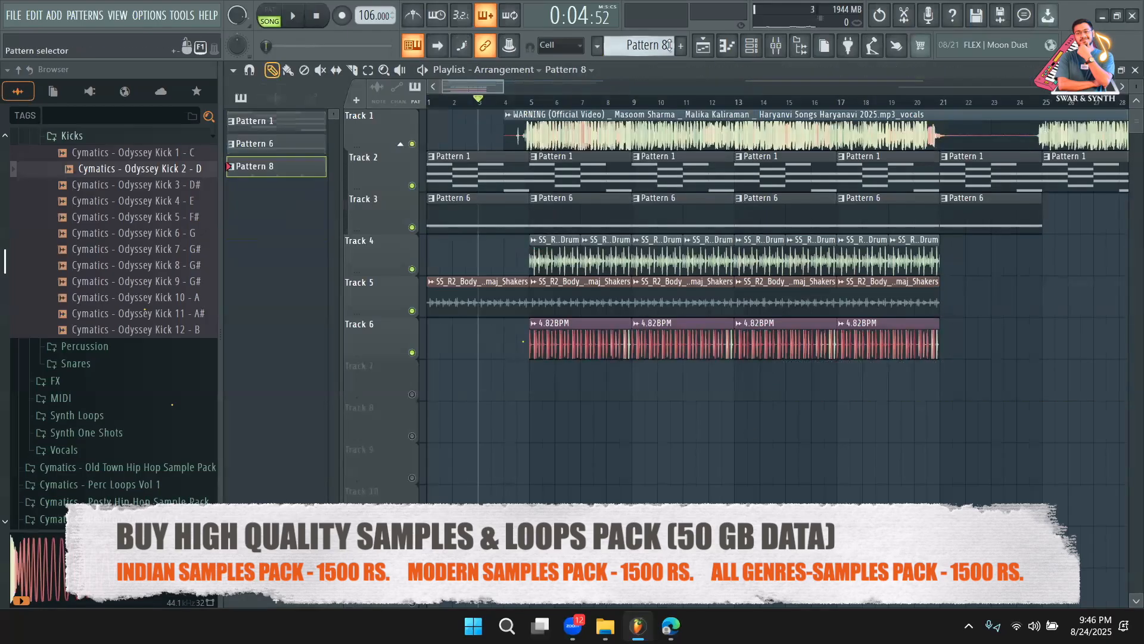
{"action": "left_click", "coordinate": [723, 103]}
{"action": "key", "text": "space"}
{"action": "left_click", "coordinate": [739, 379]}
{"action": "key", "text": "space"}
{"action": "key", "text": "space"}
{"action": "left_click", "coordinate": [411, 394]}
{"action": "right_click", "coordinate": [770, 387]}
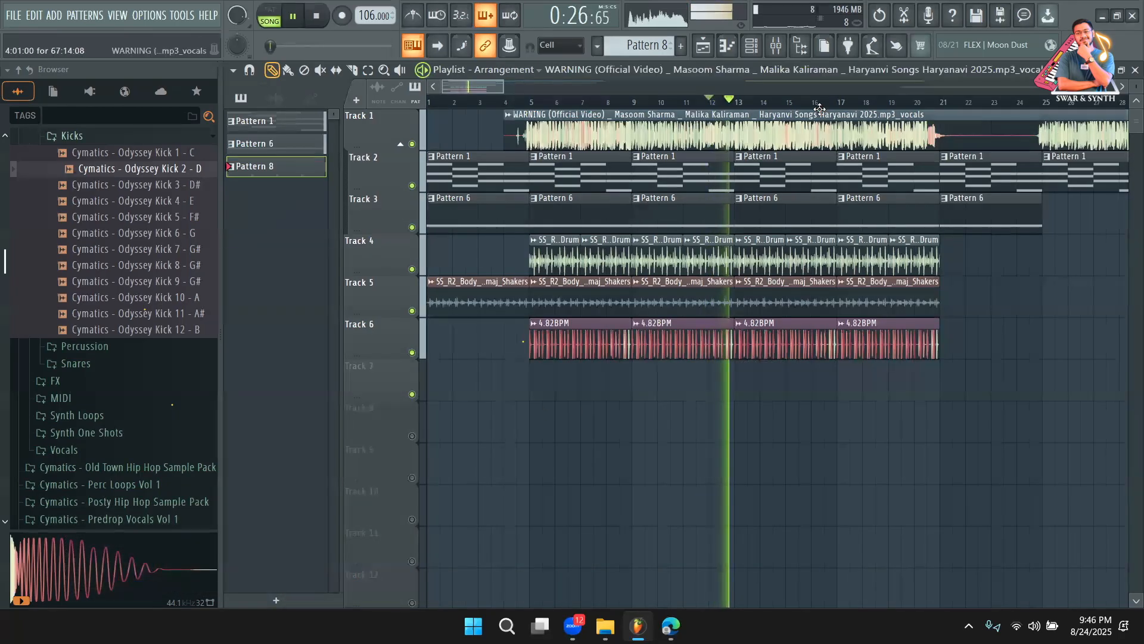
Play from bar 16 and place four consecutive Pattern 8 clips on Track 7 from bar 17 through bar 20
{"action": "left_click", "coordinate": [816, 128]}
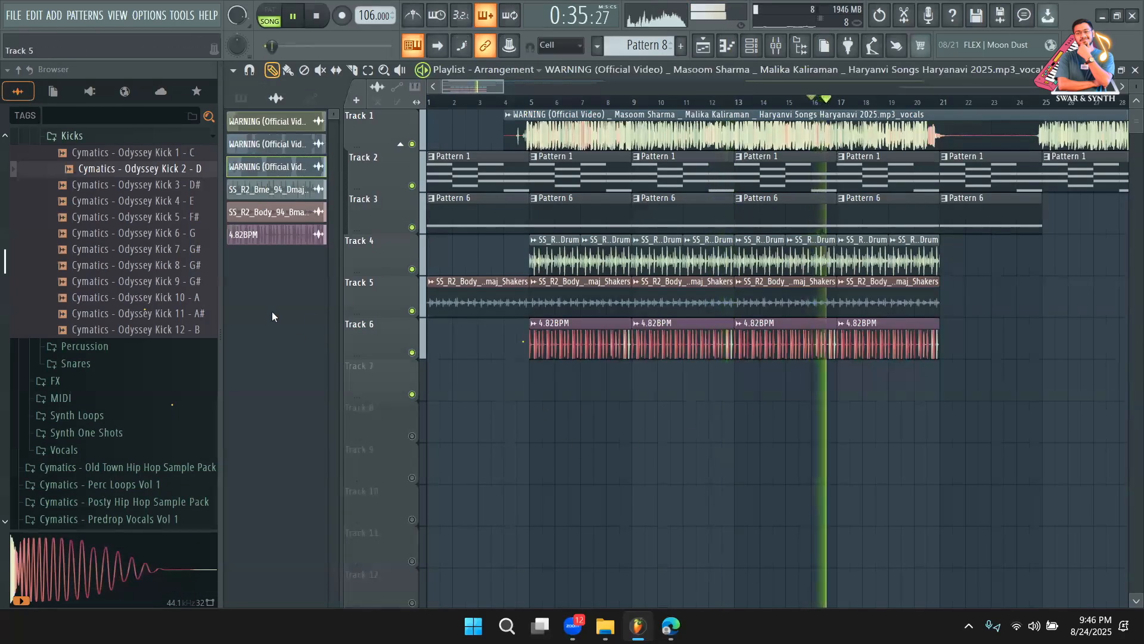
{"action": "left_click", "coordinate": [241, 98]}
{"action": "left_click", "coordinate": [287, 166]}
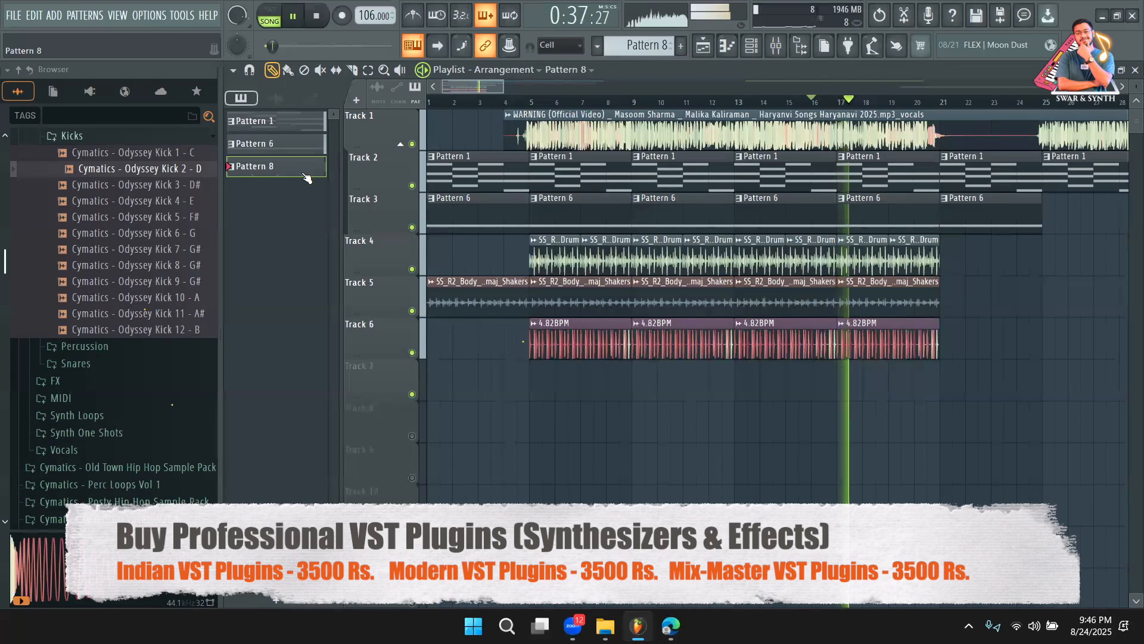
{"action": "left_click", "coordinate": [848, 382]}
{"action": "left_click", "coordinate": [882, 387]}
{"action": "left_click_drag", "start_coordinate": [870, 390], "coordinate": [868, 390]}
{"action": "left_click", "coordinate": [896, 387]}
{"action": "left_click", "coordinate": [922, 380]}
Replace the kick channel's sample with Cymatics - Odyssey Kick 3 - D# and play the arrangement from bar 16
{"action": "left_click", "coordinate": [751, 45]}
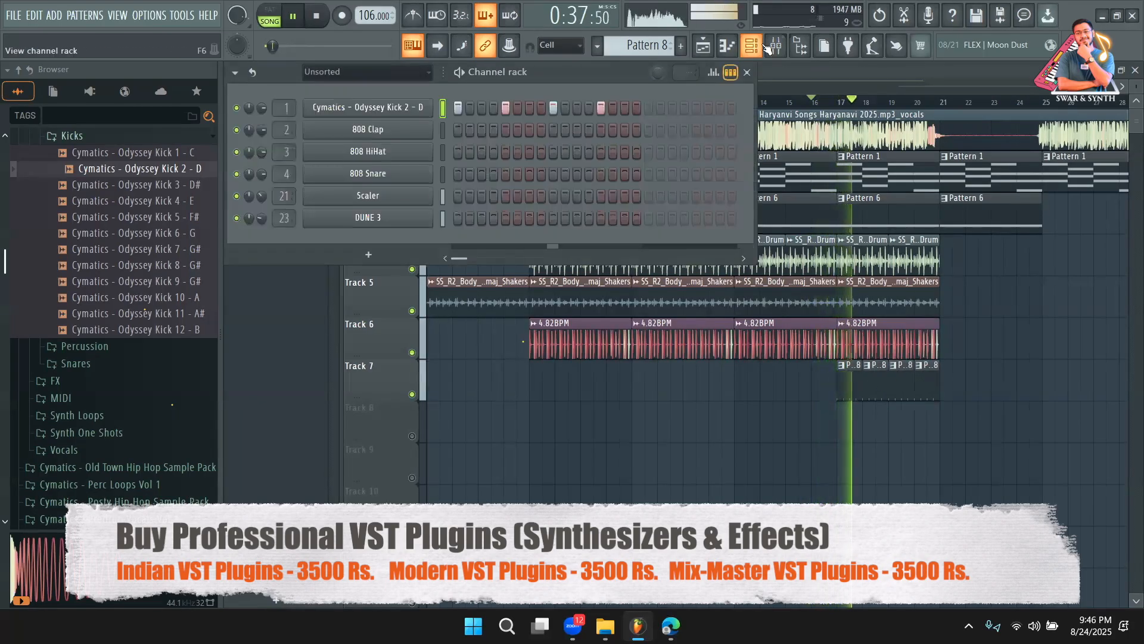
{"action": "key", "text": "space"}
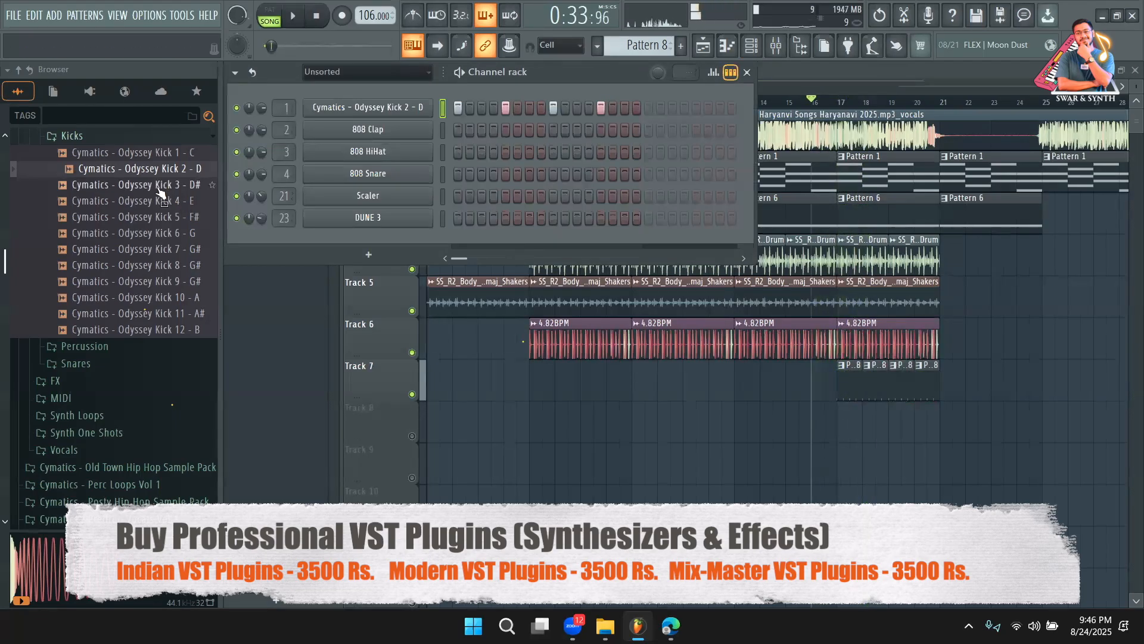
{"action": "left_click", "coordinate": [157, 189]}
{"action": "left_click", "coordinate": [153, 198]}
{"action": "left_click_drag", "start_coordinate": [161, 187], "coordinate": [356, 110]}
{"action": "key", "text": "space"}
{"action": "right_click", "coordinate": [992, 418]}
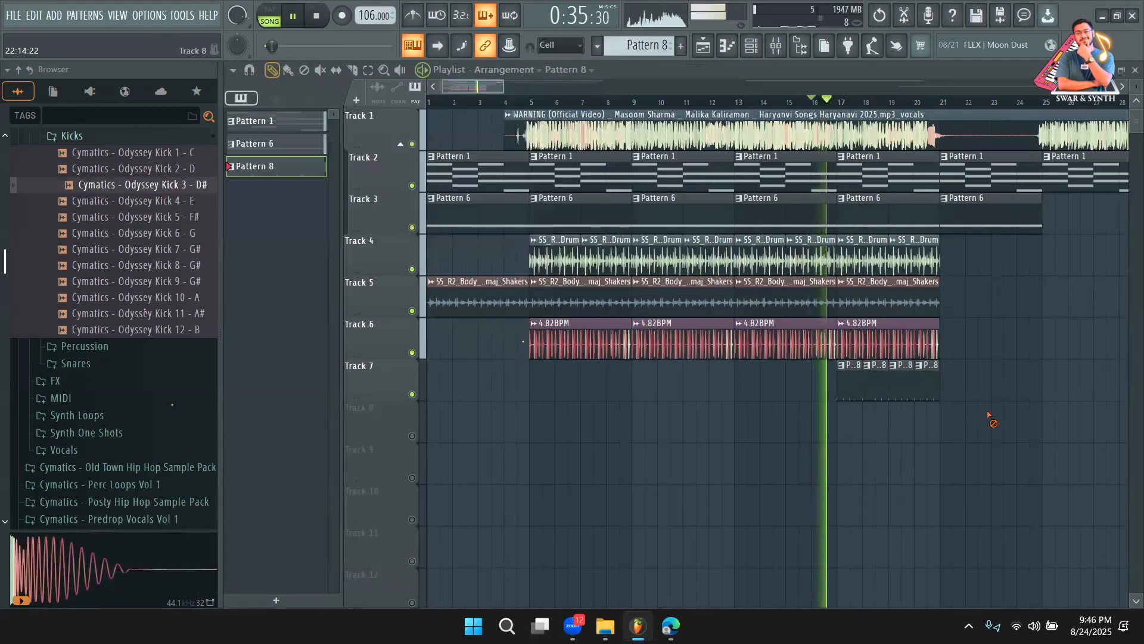
{"action": "left_click", "coordinate": [830, 241]}
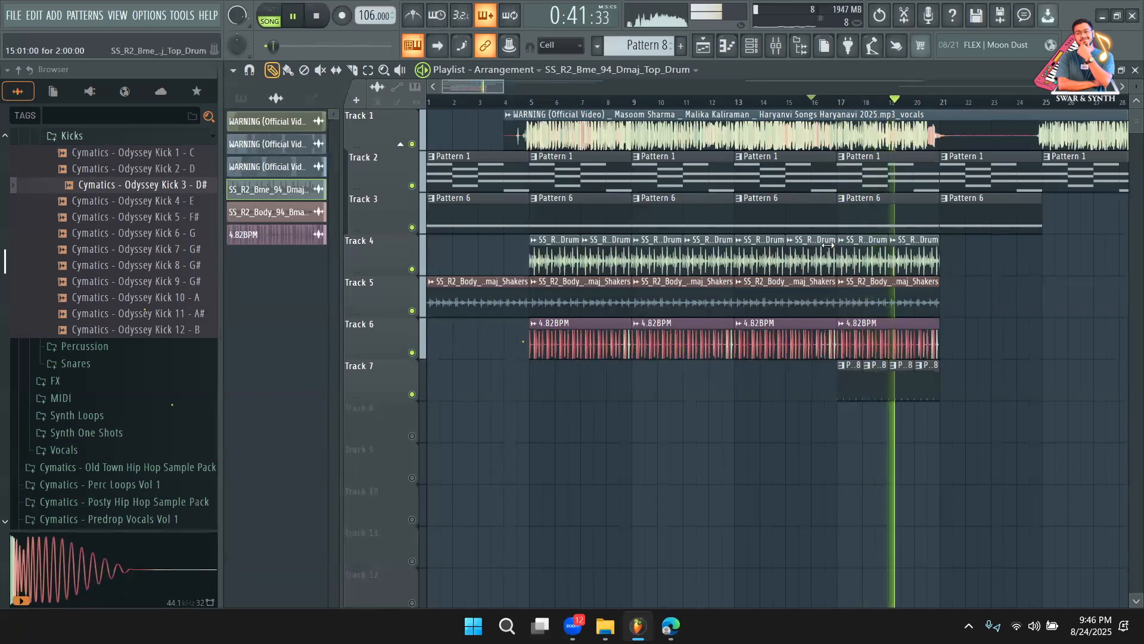
Trim the drum loop, shakers and 4.82BPM clips on Tracks 4, 5 and 6 so they end at bar 16
{"action": "left_click_drag", "start_coordinate": [835, 244], "coordinate": [810, 243]}
{"action": "left_click_drag", "start_coordinate": [831, 285], "coordinate": [806, 302]}
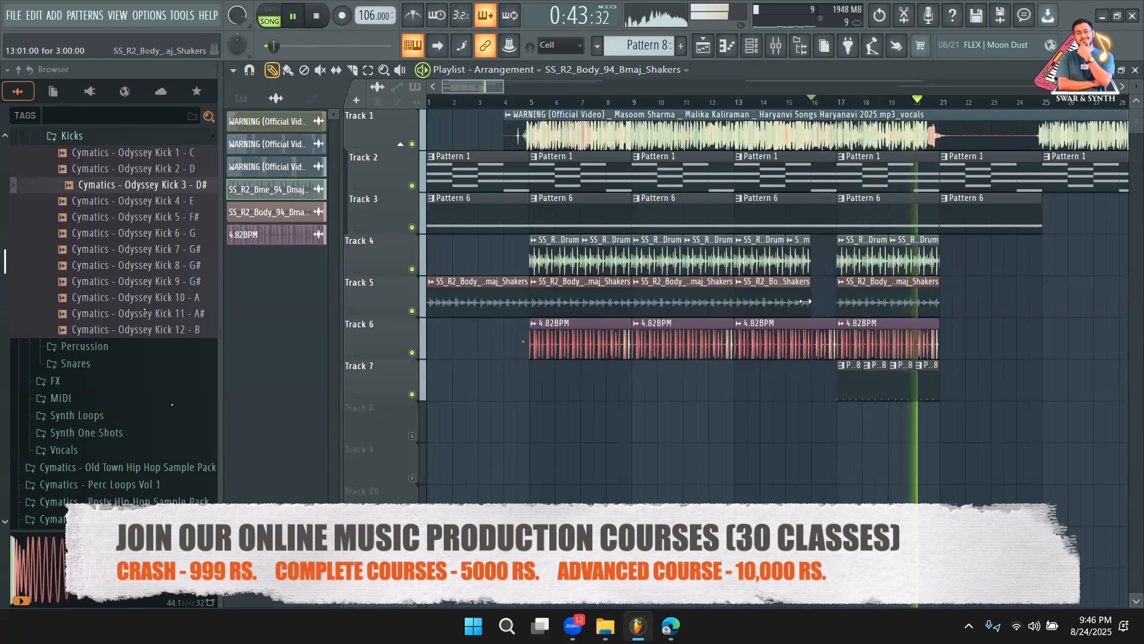
{"action": "key", "text": "space"}
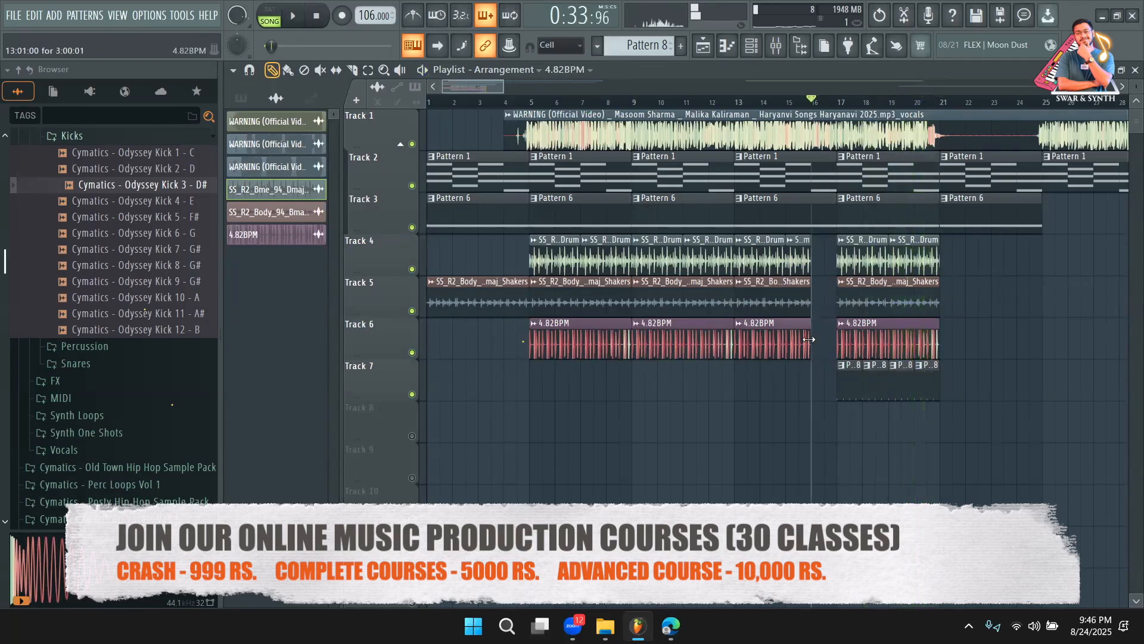
Set the vocals channel's volume to 47% and play the arrangement from bar 16
{"action": "key", "text": "F6"}
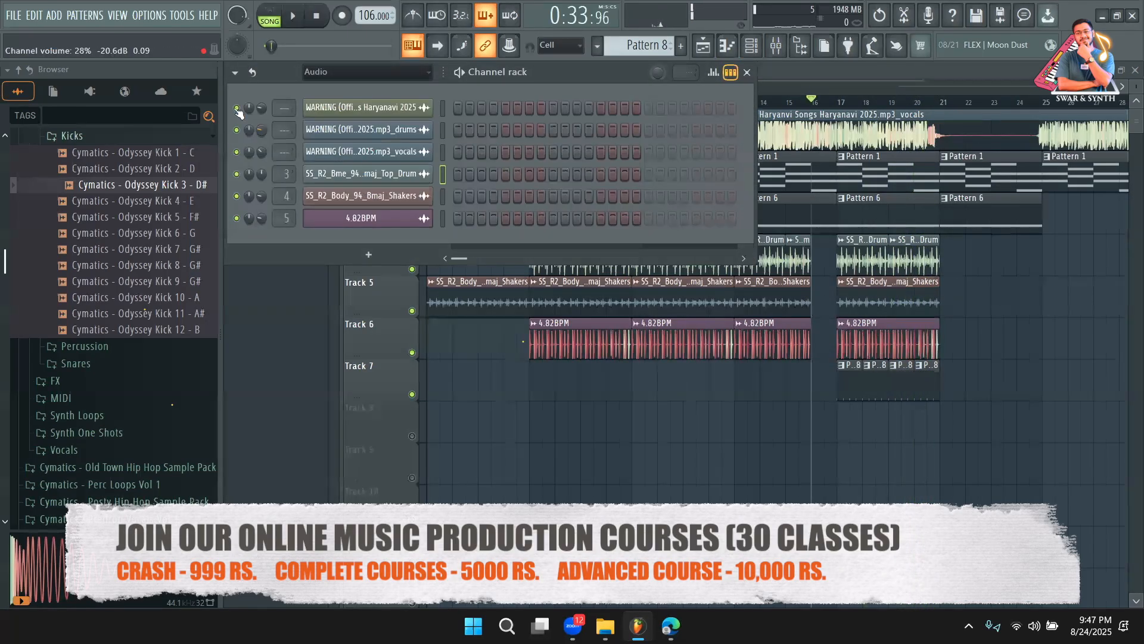
{"action": "key", "text": "F6"}
{"action": "double_click", "coordinate": [816, 133]}
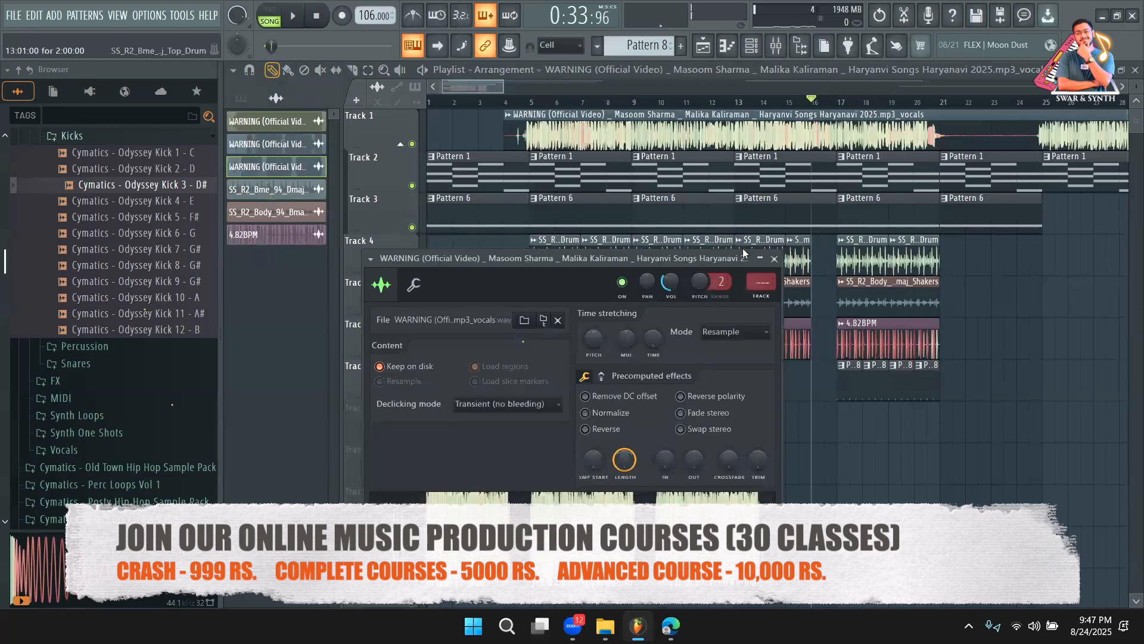
{"action": "left_click_drag", "start_coordinate": [666, 294], "coordinate": [666, 283]}
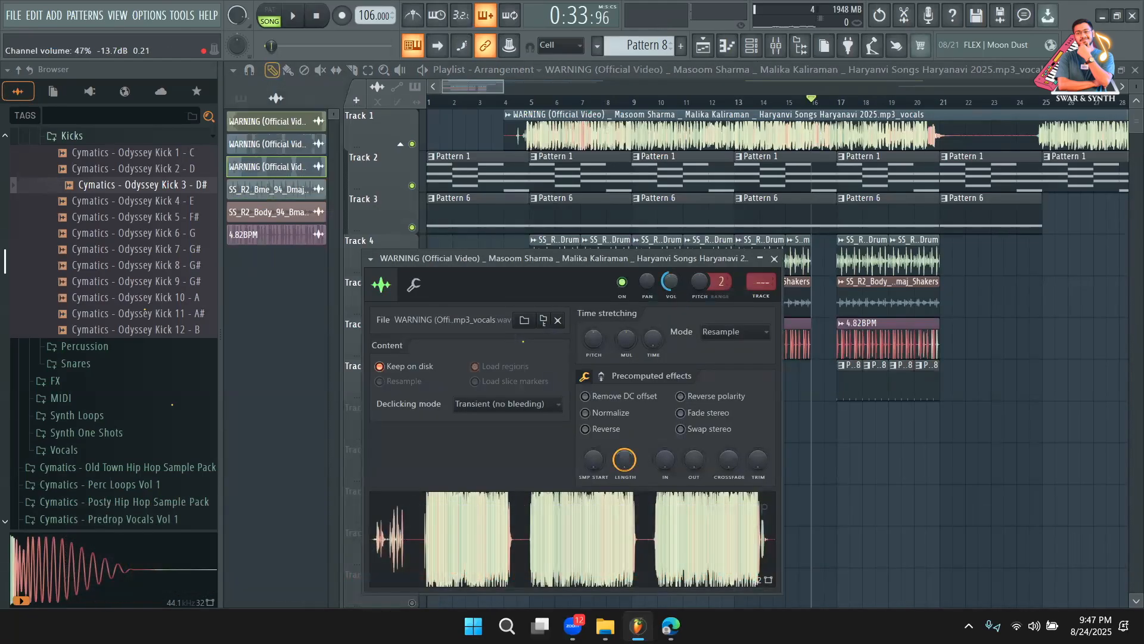
{"action": "key", "text": "space"}
{"action": "right_click", "coordinate": [872, 454]}
Set the top drum loop channel's volume to 65% and open the shakers channel's settings
{"action": "double_click", "coordinate": [721, 271]}
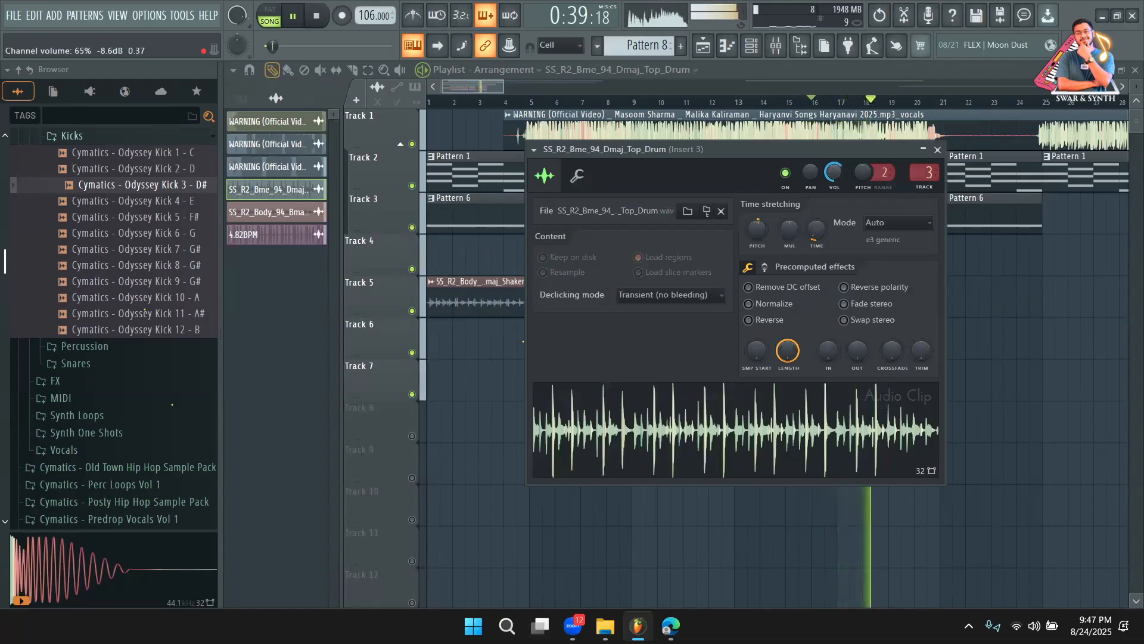
{"action": "right_click", "coordinate": [1011, 360]}
{"action": "double_click", "coordinate": [900, 297]}
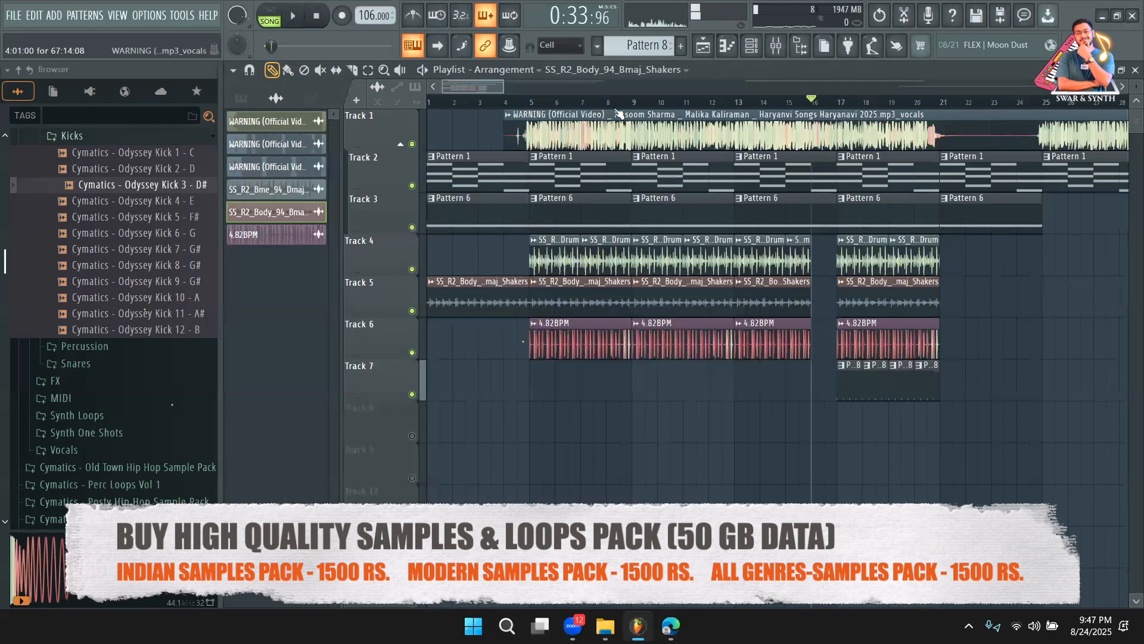
Play from bar 4, try out two Pattern 8 clips on Track 7 at bars 5 and 6, and remove them
{"action": "left_click", "coordinate": [483, 109]}
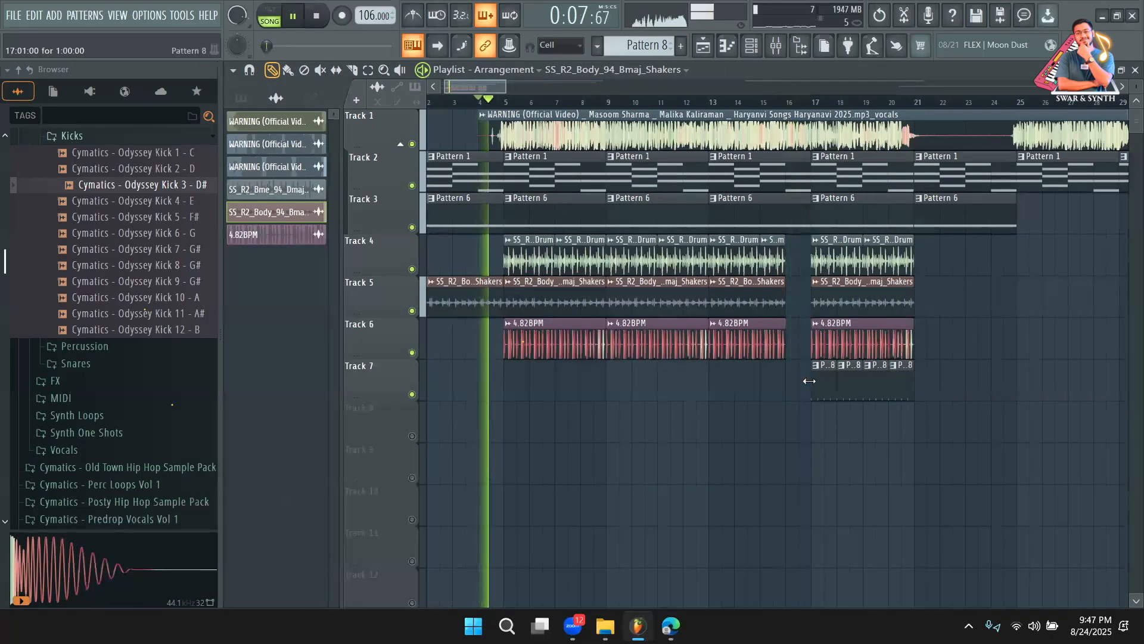
{"action": "left_click_drag", "start_coordinate": [503, 378], "coordinate": [534, 381]}
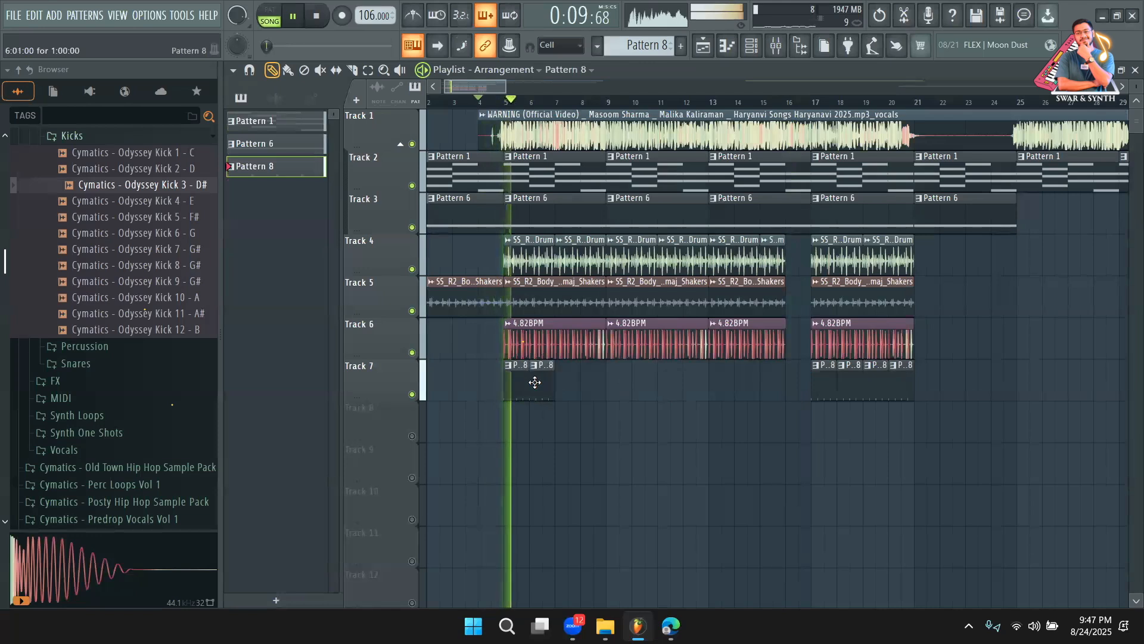
{"action": "left_click_drag", "start_coordinate": [482, 93], "coordinate": [476, 93]}
{"action": "right_click", "coordinate": [568, 383]}
{"action": "right_click", "coordinate": [543, 382]}
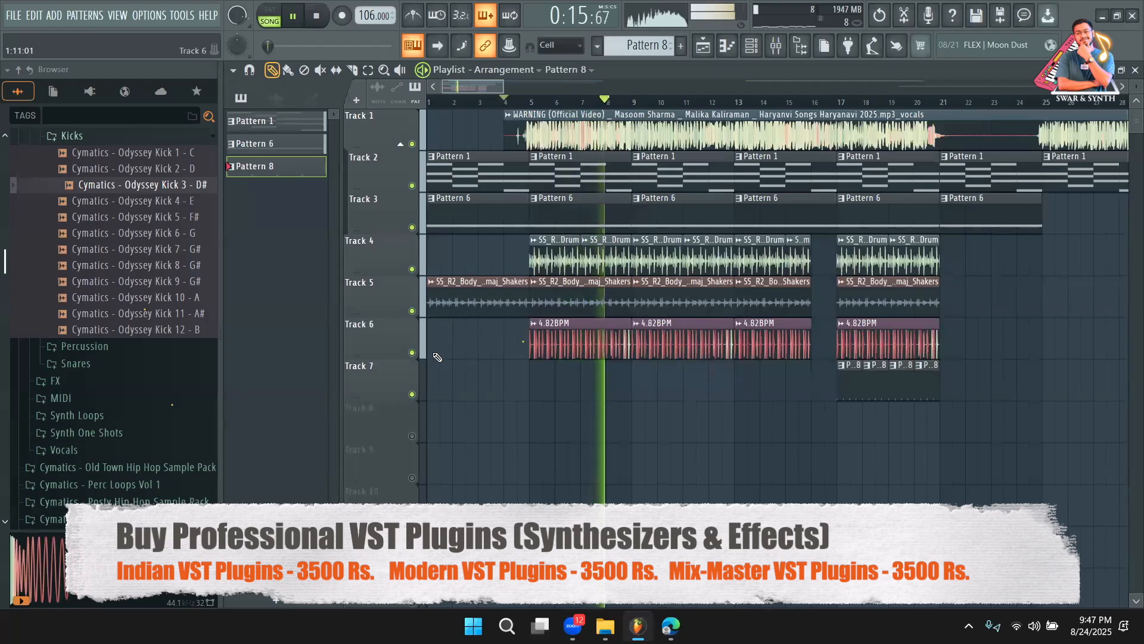
Check the 4.82BPM channel's settings, delete its clip at bar 5 on Track 6, and replay from bar 5
{"action": "double_click", "coordinate": [581, 346]}
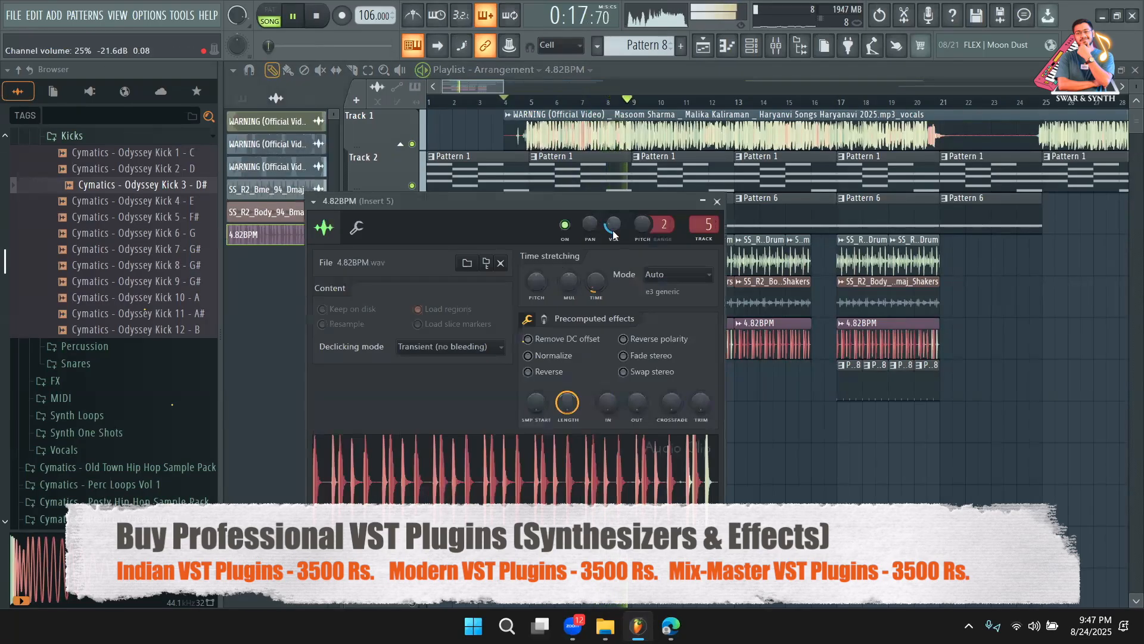
{"action": "key", "text": "Escape"}
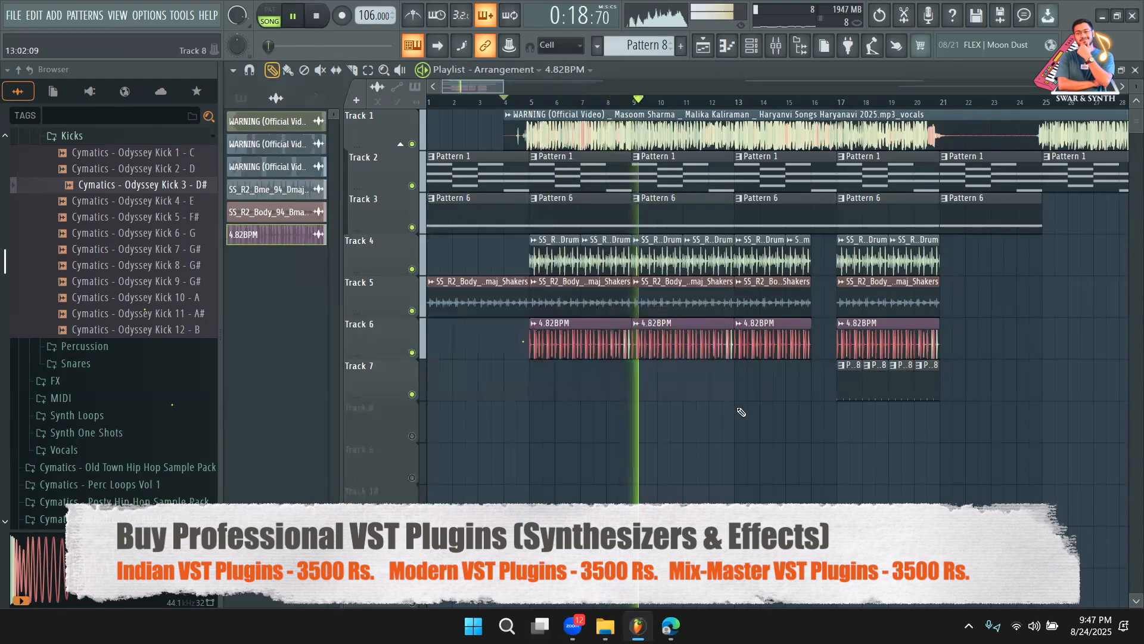
{"action": "right_click", "coordinate": [582, 351]}
{"action": "key", "text": "space"}
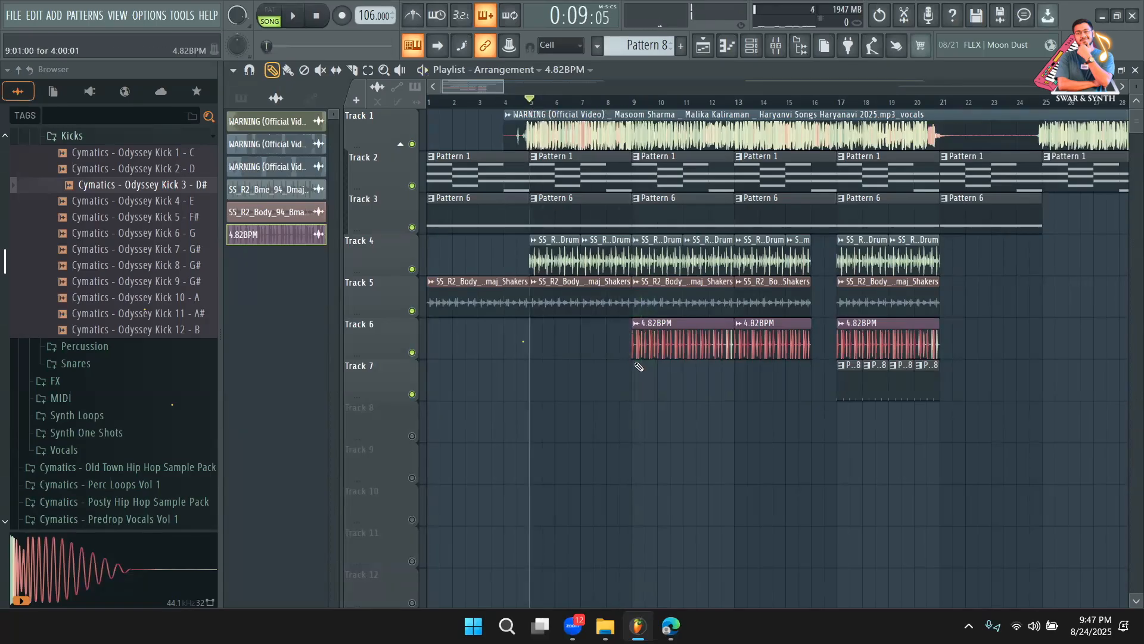
{"action": "key", "text": "space"}
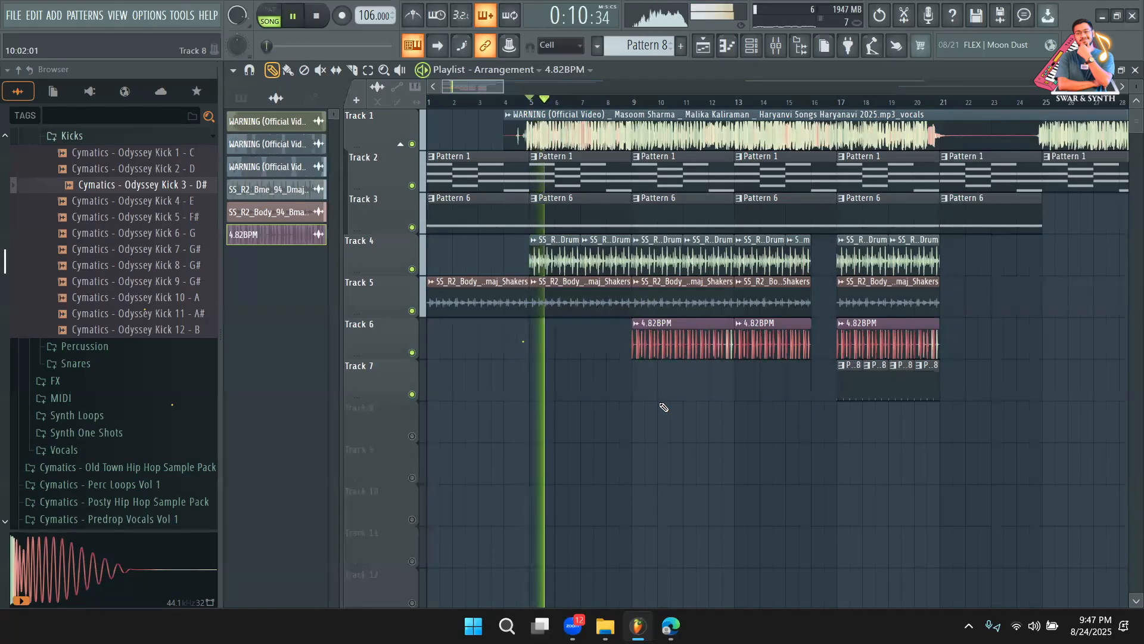
Set the top drum loop channel's volume to 61% while the song plays
{"action": "double_click", "coordinate": [602, 271]}
{"action": "left_click_drag", "start_coordinate": [834, 172], "coordinate": [834, 194]}
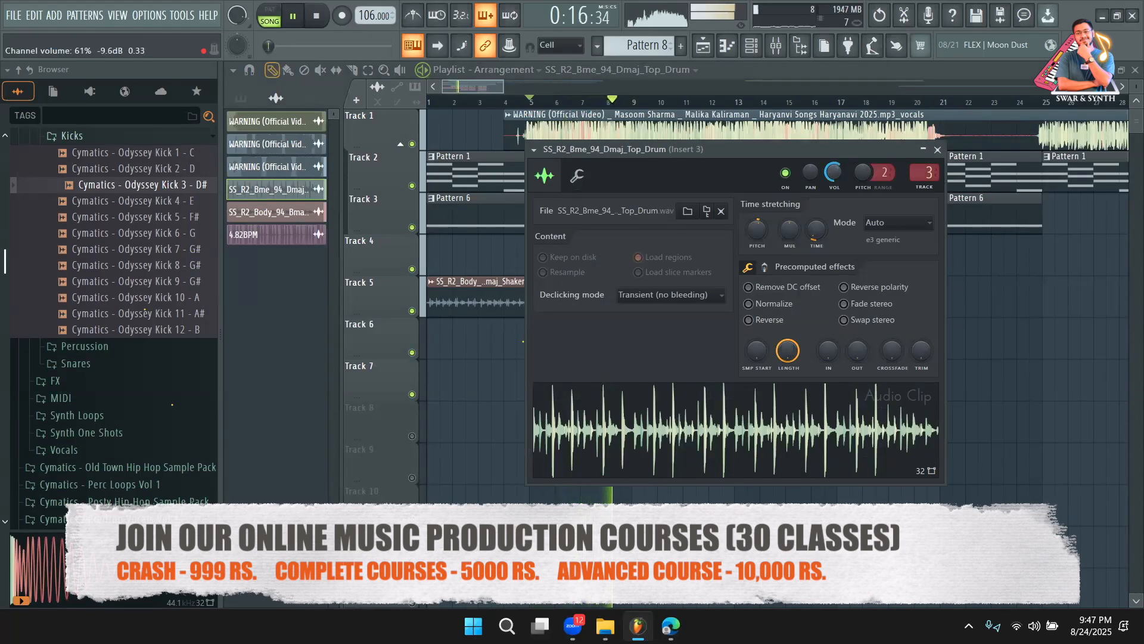
{"action": "key", "text": "Escape"}
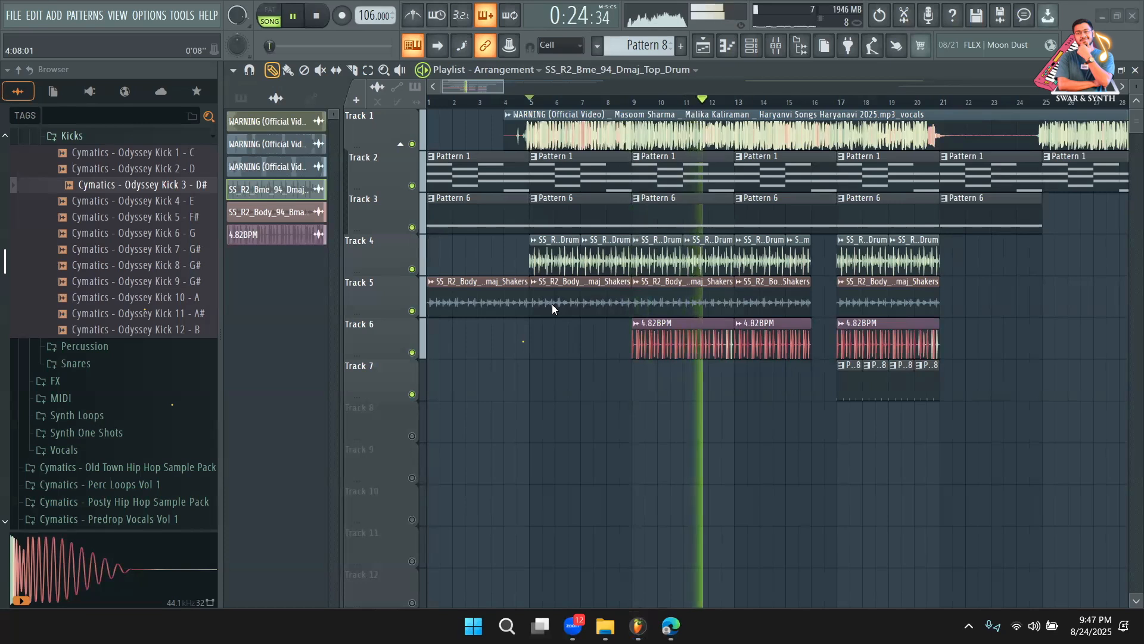
Delete the 4.82BPM clip and the shakers clip that start at bar 13
{"action": "right_click", "coordinate": [739, 325]}
{"action": "right_click", "coordinate": [769, 301]}
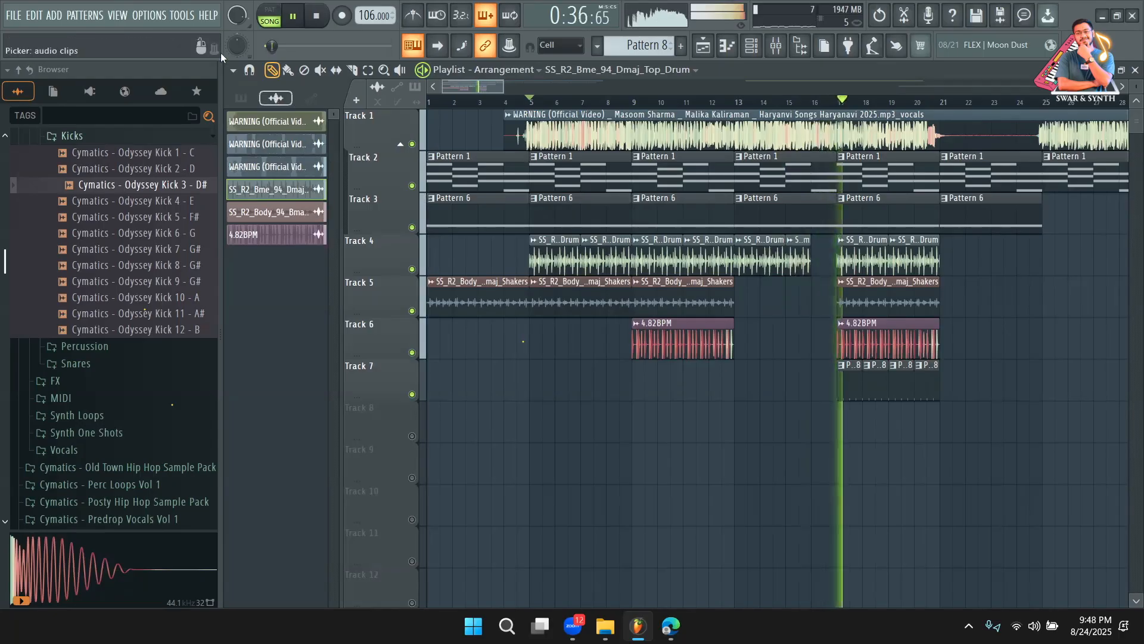
Slice the Pattern 1 and Pattern 6 clips at bar 16, remove the one-bar pieces before bar 17, and play from bar 15
{"action": "key", "text": "c"}
{"action": "left_click_drag", "start_coordinate": [812, 154], "coordinate": [812, 229]}
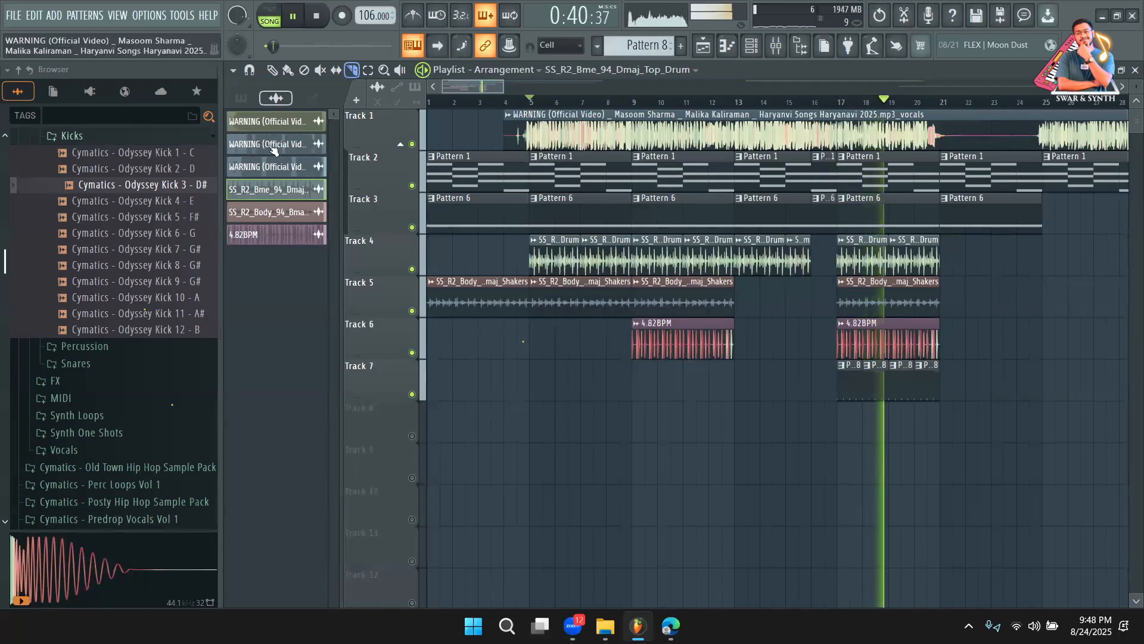
{"action": "key", "text": "p"}
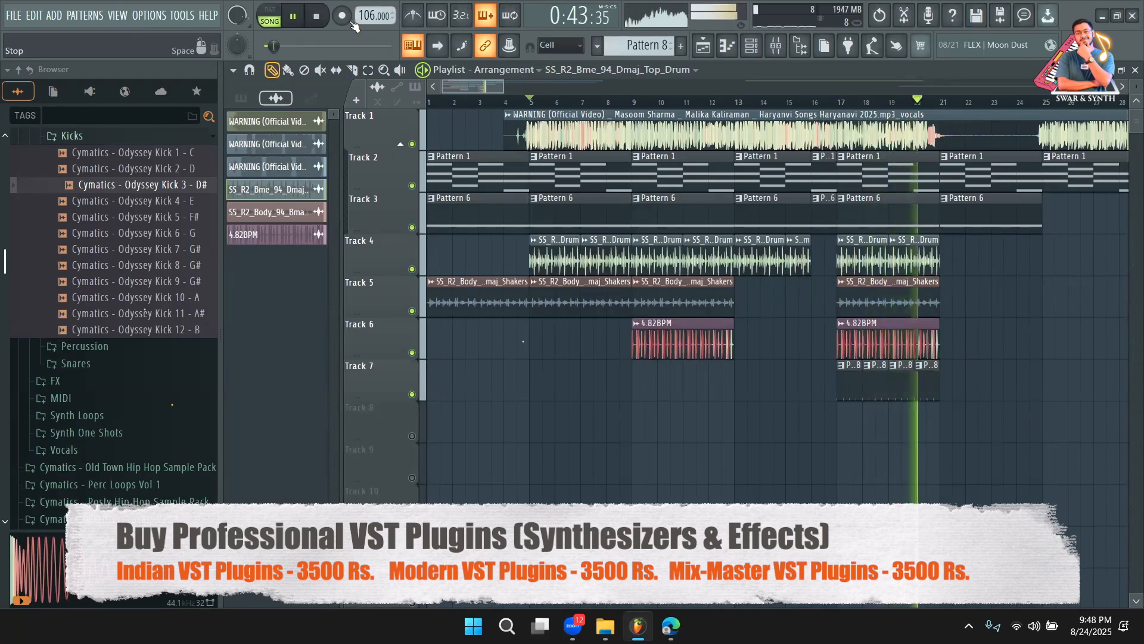
{"action": "key", "text": "space"}
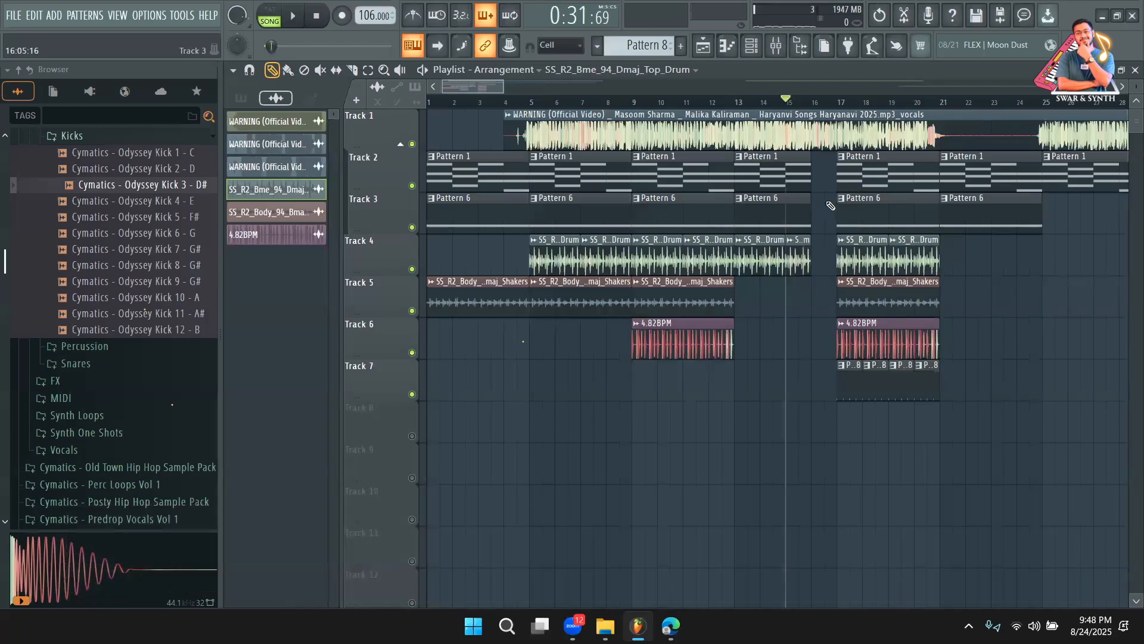
{"action": "key", "text": "space"}
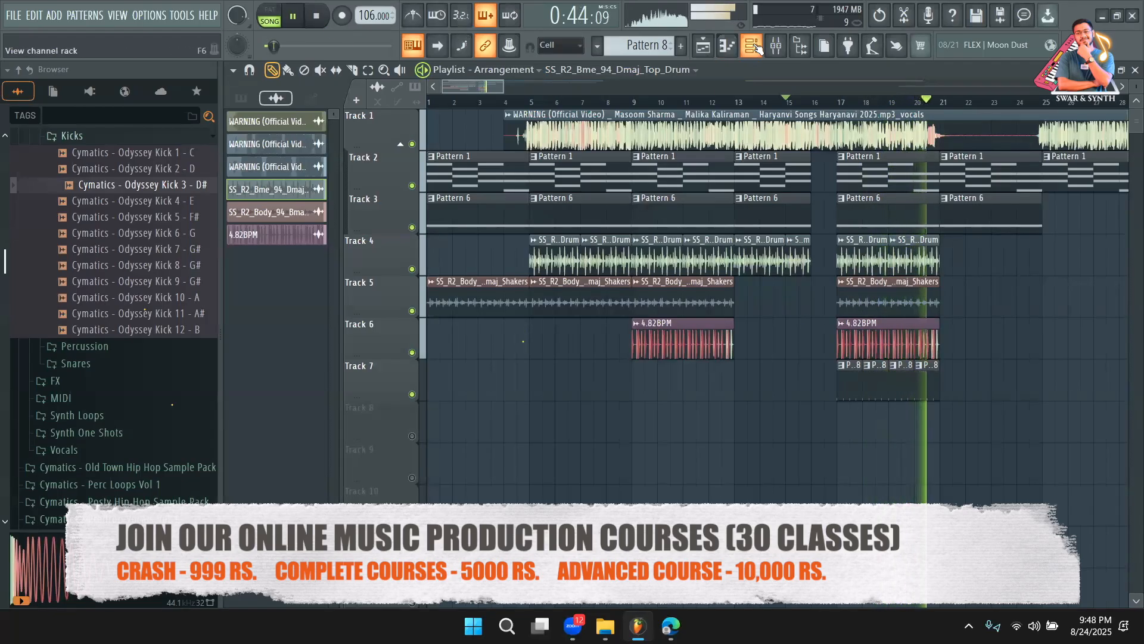
Stop playback and review the Unsorted channels in the channel rack, returning to the Audio group
{"action": "left_click", "coordinate": [751, 46]}
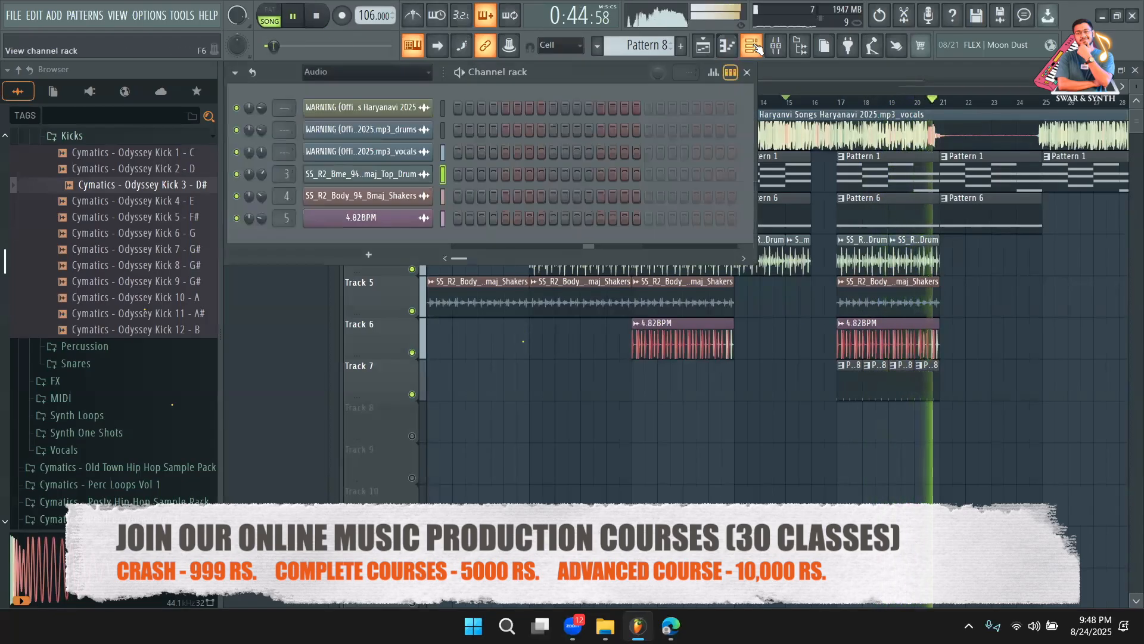
{"action": "key", "text": "space"}
{"action": "left_click", "coordinate": [384, 74]}
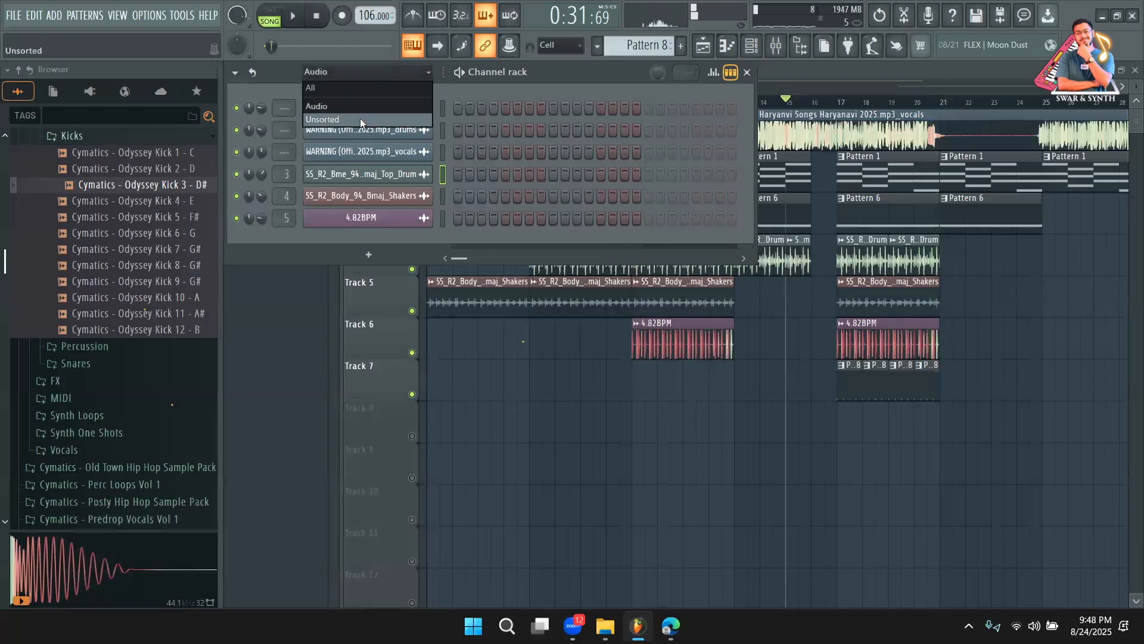
{"action": "left_click", "coordinate": [358, 117]}
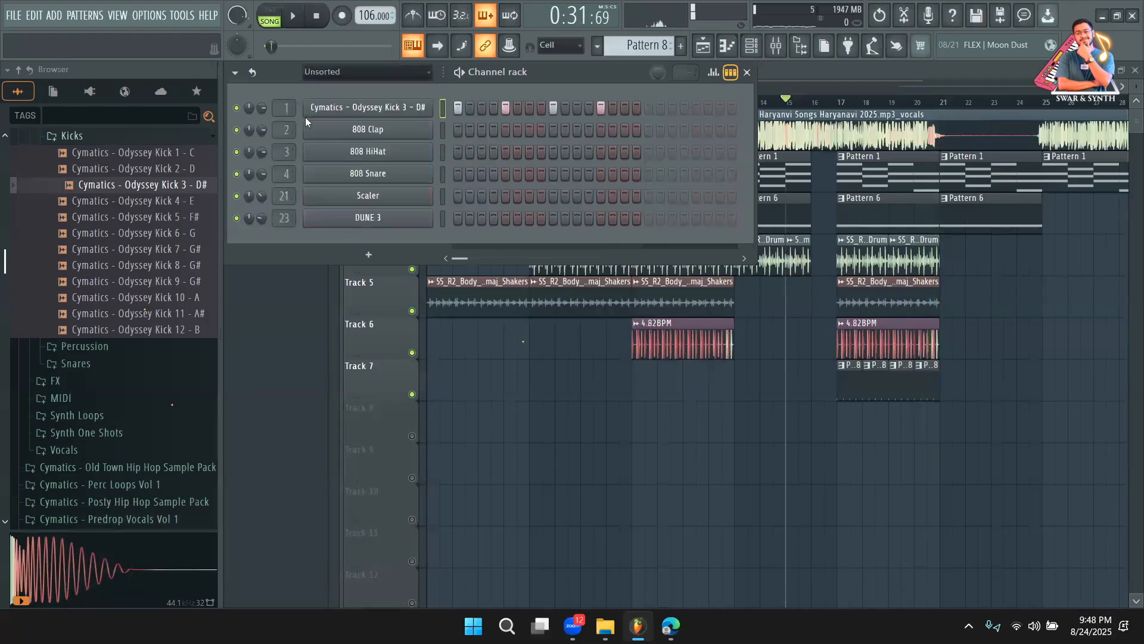
{"action": "left_click", "coordinate": [402, 74]}
{"action": "left_click", "coordinate": [376, 107]}
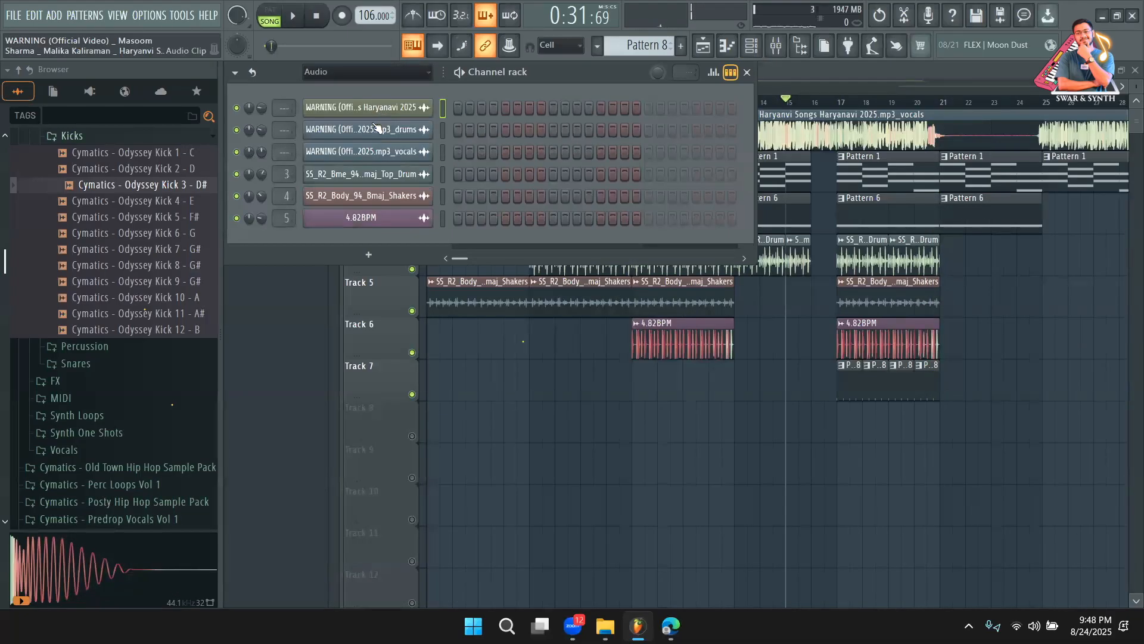
{"action": "key", "text": "F6"}
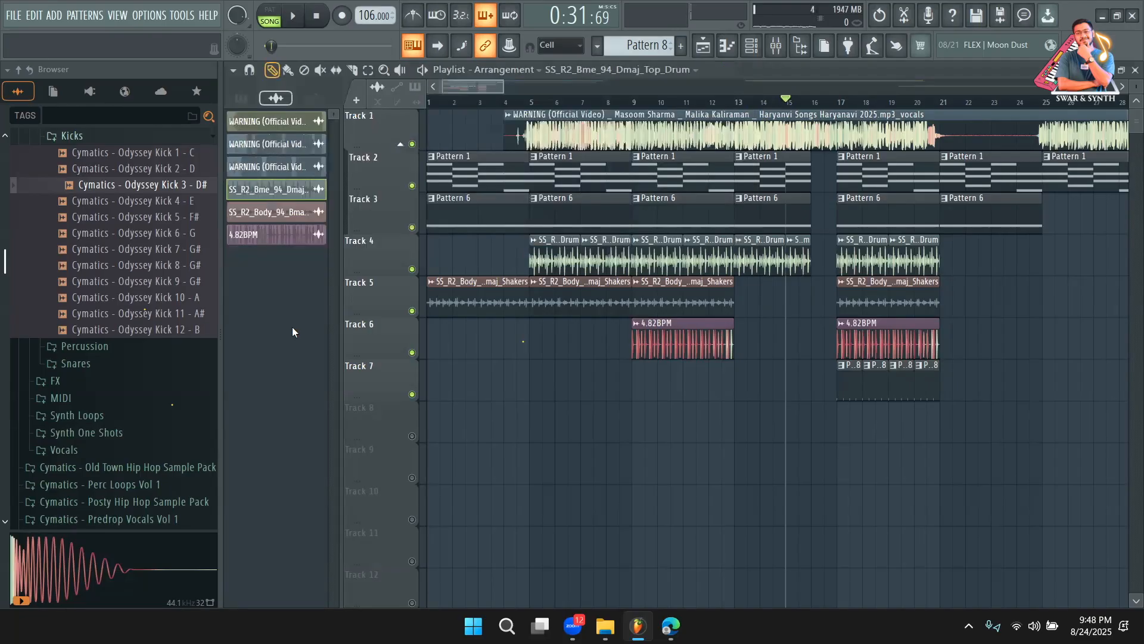
Inspect the channel settings of the 4.82BPM clip and the shakers clip
{"action": "double_click", "coordinate": [681, 335]}
{"action": "key", "text": "Escape"}
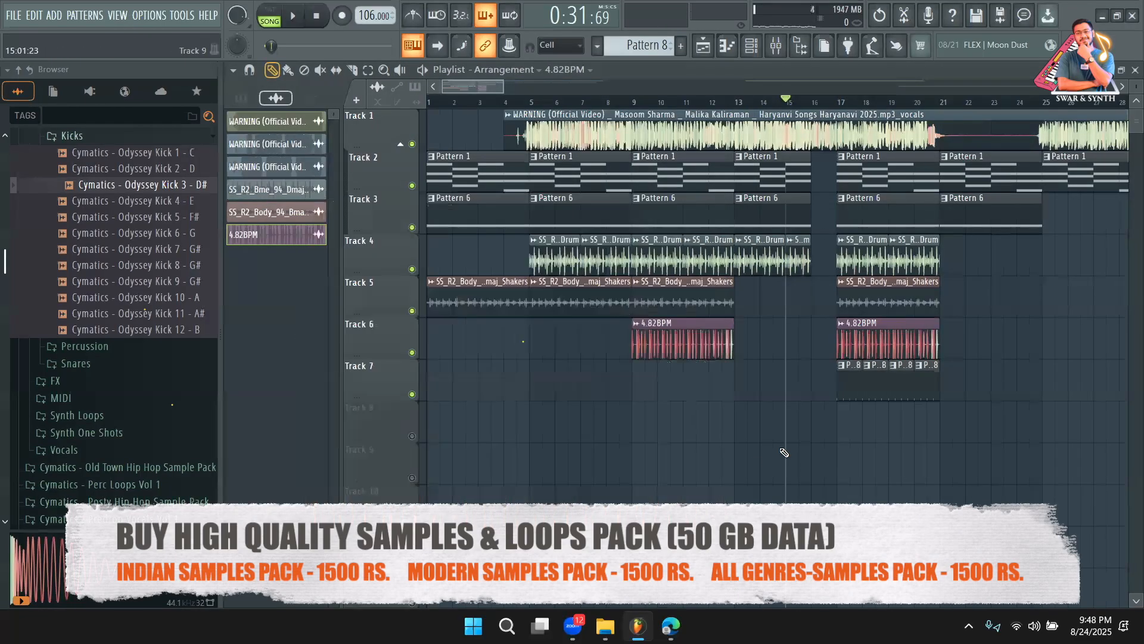
{"action": "double_click", "coordinate": [703, 310]}
{"action": "key", "text": "Escape"}
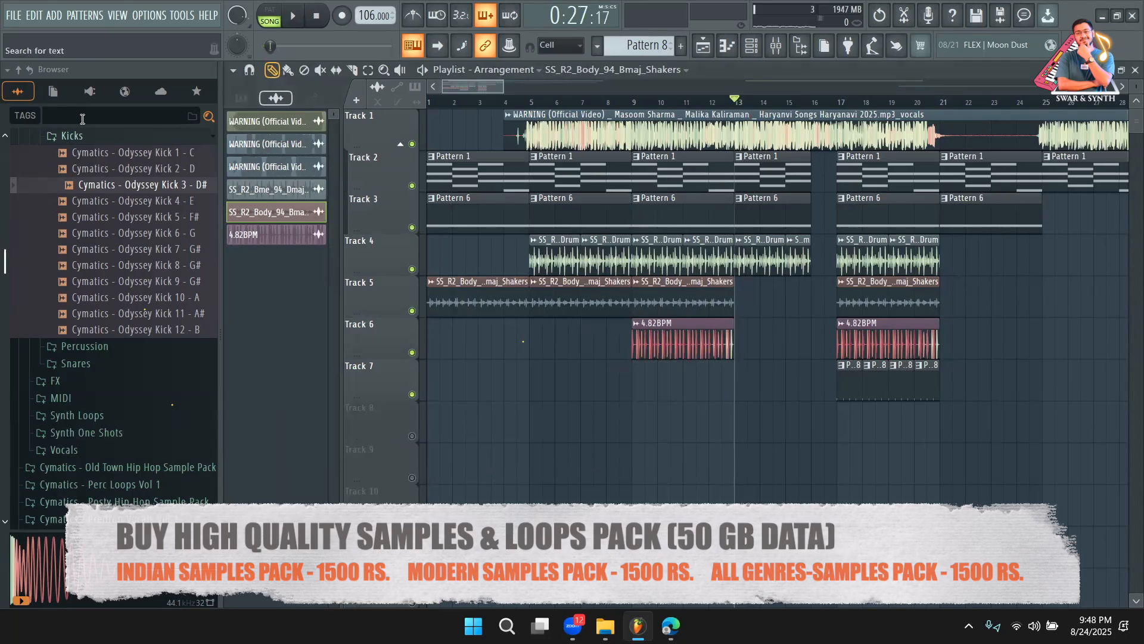
Collapse the browser folders and open KSHMR VOLUME 3 inside the SAMPLES PACK folder
{"action": "left_click", "coordinate": [20, 71]}
{"action": "scroll", "coordinate": [110, 411], "scroll_direction": "down", "scroll_amount": 1}
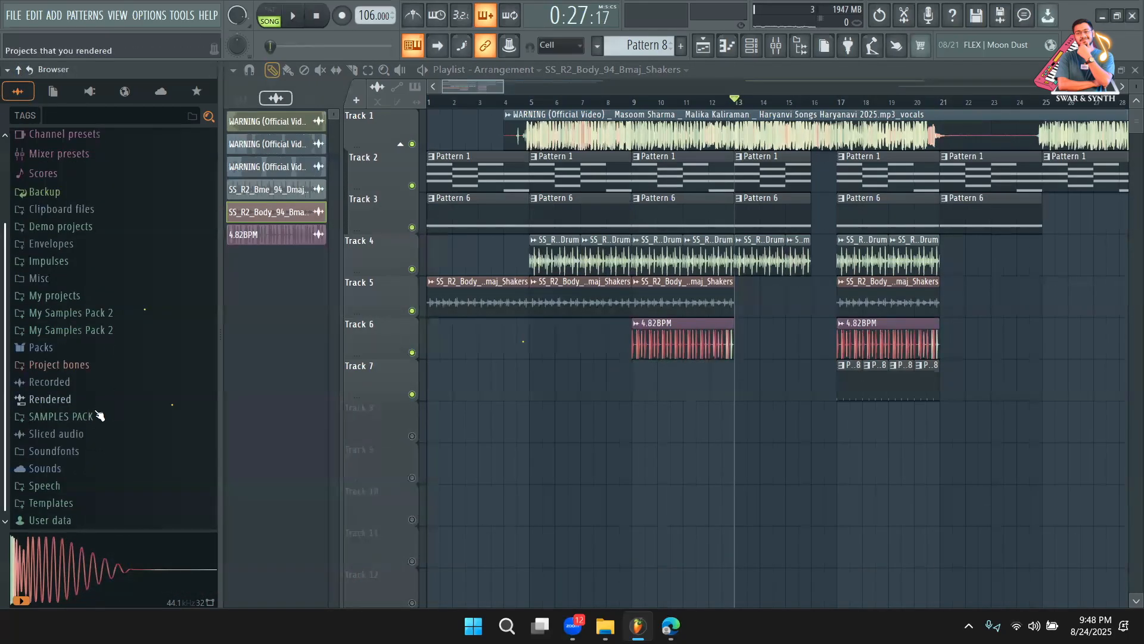
{"action": "left_click", "coordinate": [110, 411]}
{"action": "scroll", "coordinate": [89, 393], "scroll_direction": "down", "scroll_amount": 15}
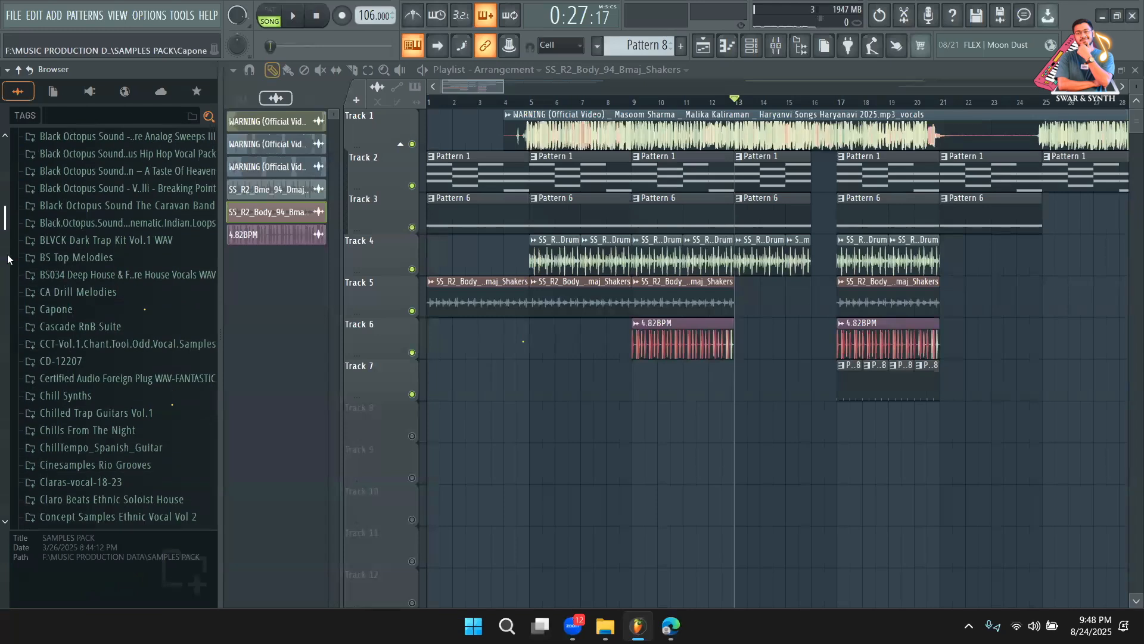
{"action": "left_click_drag", "start_coordinate": [9, 225], "coordinate": [41, 366]}
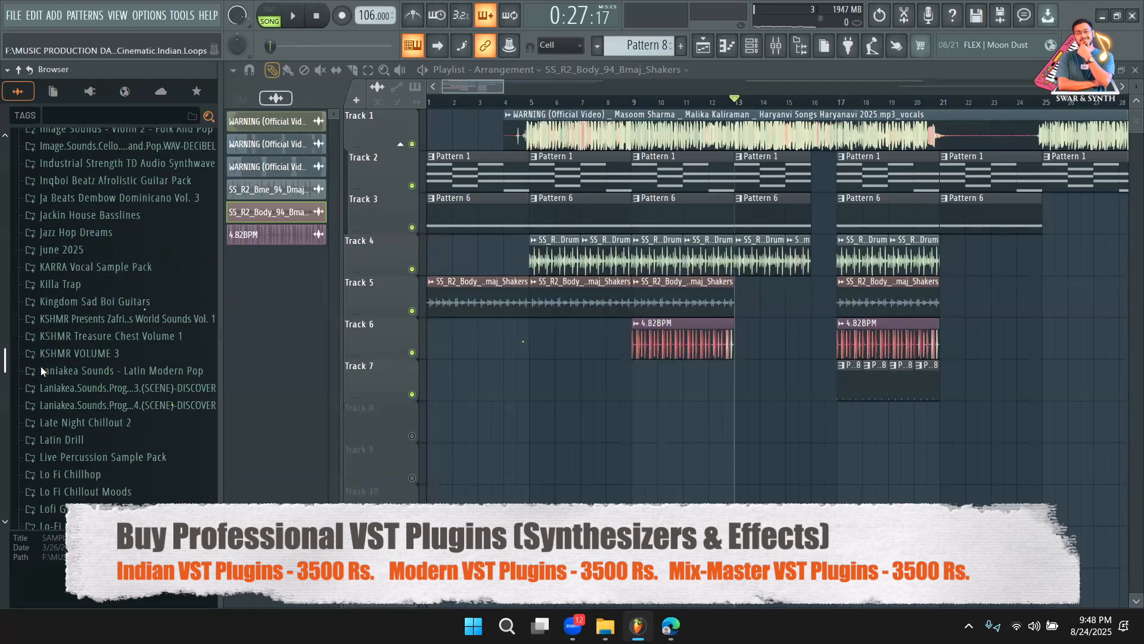
{"action": "scroll", "coordinate": [42, 367], "scroll_direction": "down", "scroll_amount": 2}
{"action": "left_click", "coordinate": [95, 293]}
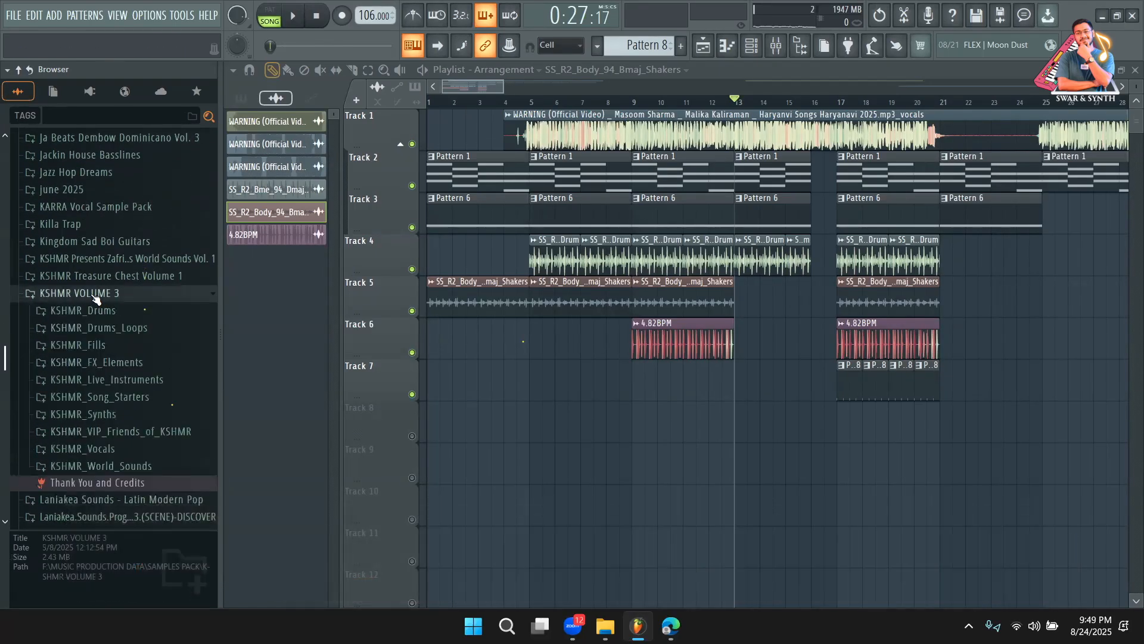
Browse the solo drum loops of KSHMR VOLUME 3, including the KSHMR_Snare_Drum_Loops folder
{"action": "left_click", "coordinate": [119, 328]}
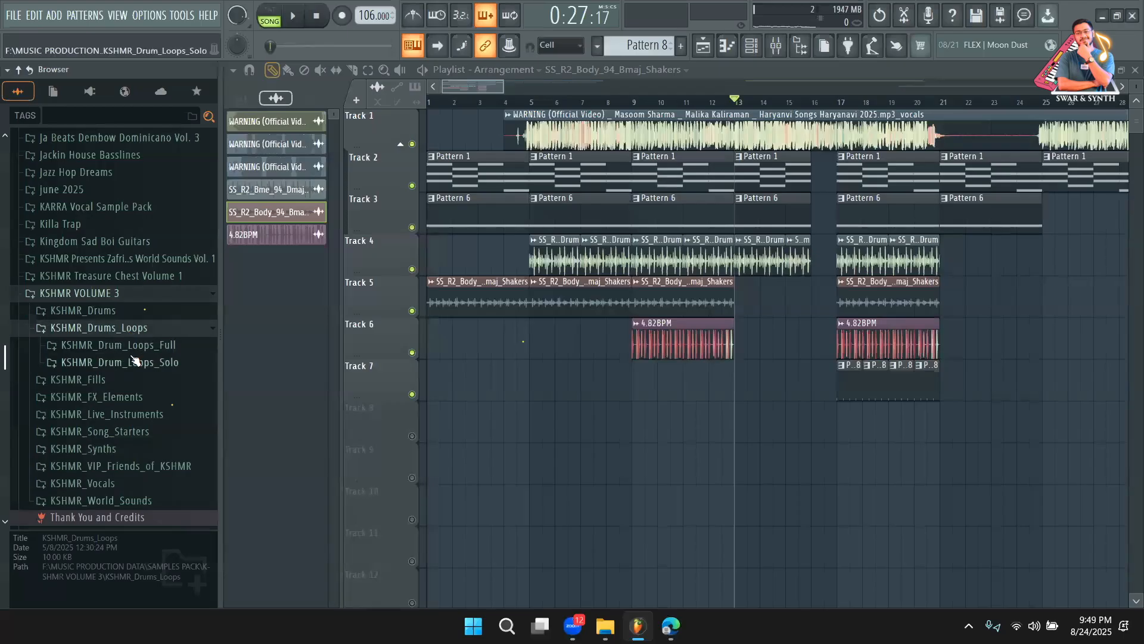
{"action": "left_click", "coordinate": [139, 365]}
{"action": "scroll", "coordinate": [146, 399], "scroll_direction": "down", "scroll_amount": 4}
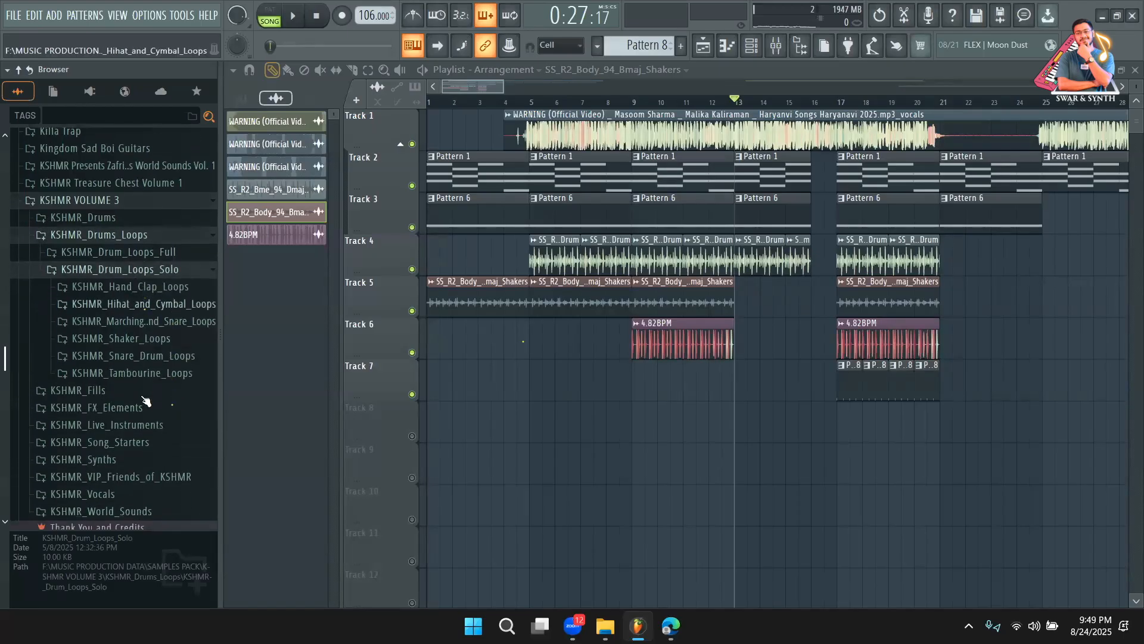
{"action": "scroll", "coordinate": [128, 430], "scroll_direction": "down", "scroll_amount": 4}
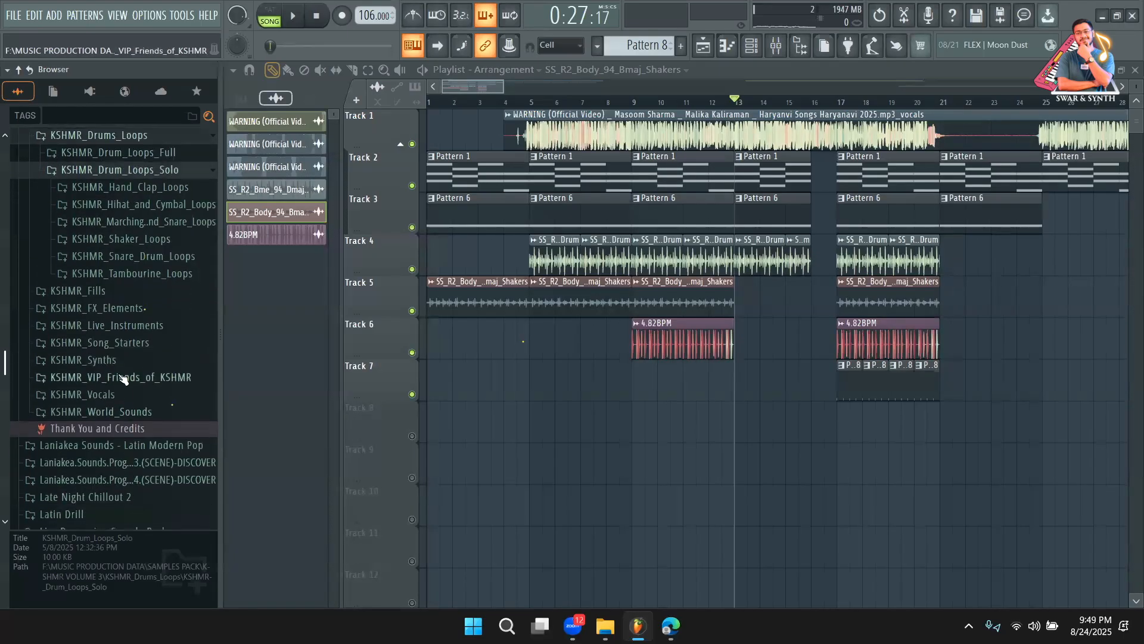
{"action": "left_click", "coordinate": [145, 263]}
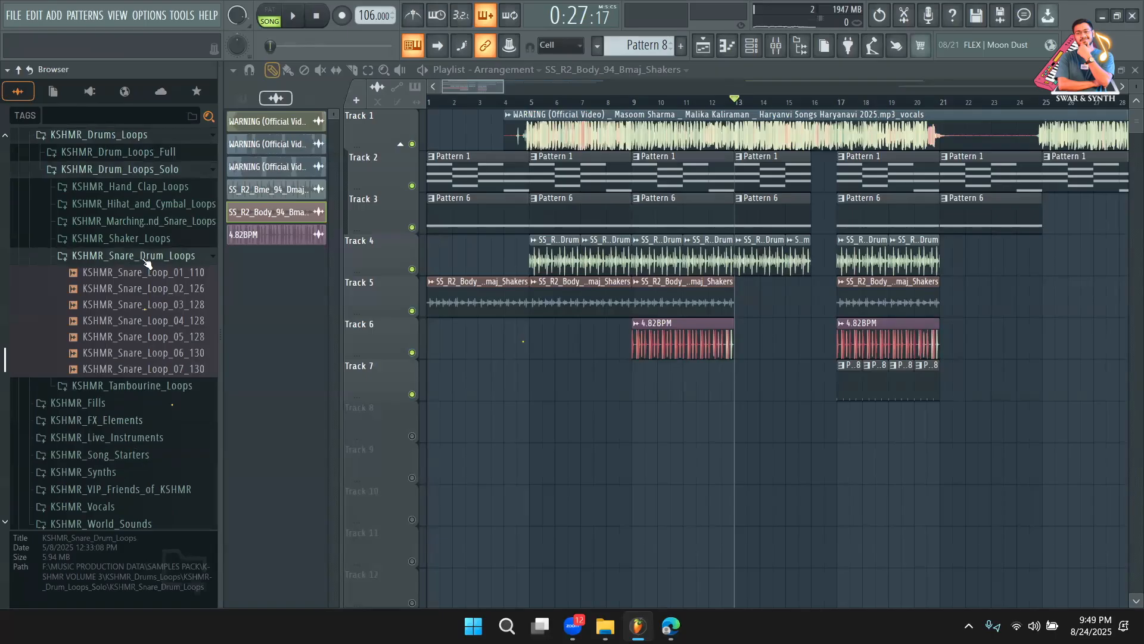
{"action": "left_click", "coordinate": [146, 257]}
{"action": "scroll", "coordinate": [120, 334], "scroll_direction": "up", "scroll_amount": 5}
Look through the KSHMR_FX_Elements subfolders, then collapse KSHMR_FX_Elements and KSHMR_Drum_Loops_Solo
{"action": "left_click", "coordinate": [120, 405]}
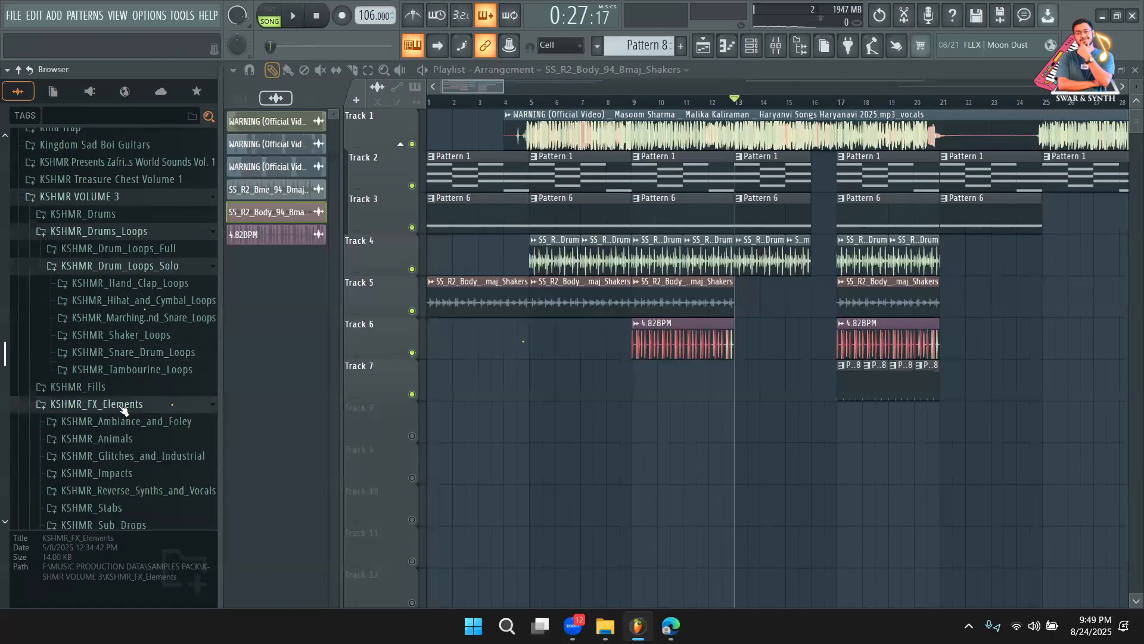
{"action": "scroll", "coordinate": [172, 396], "scroll_direction": "down", "scroll_amount": 8}
{"action": "scroll", "coordinate": [169, 393], "scroll_direction": "down", "scroll_amount": 2}
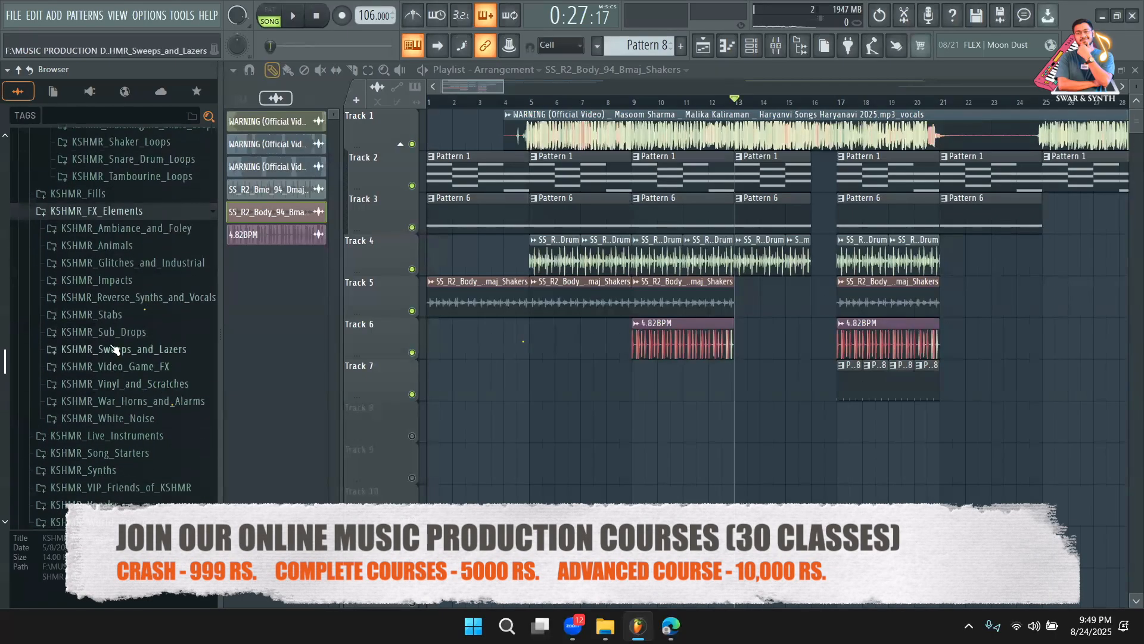
{"action": "scroll", "coordinate": [142, 322], "scroll_direction": "up", "scroll_amount": 6}
{"action": "left_click", "coordinate": [123, 370]}
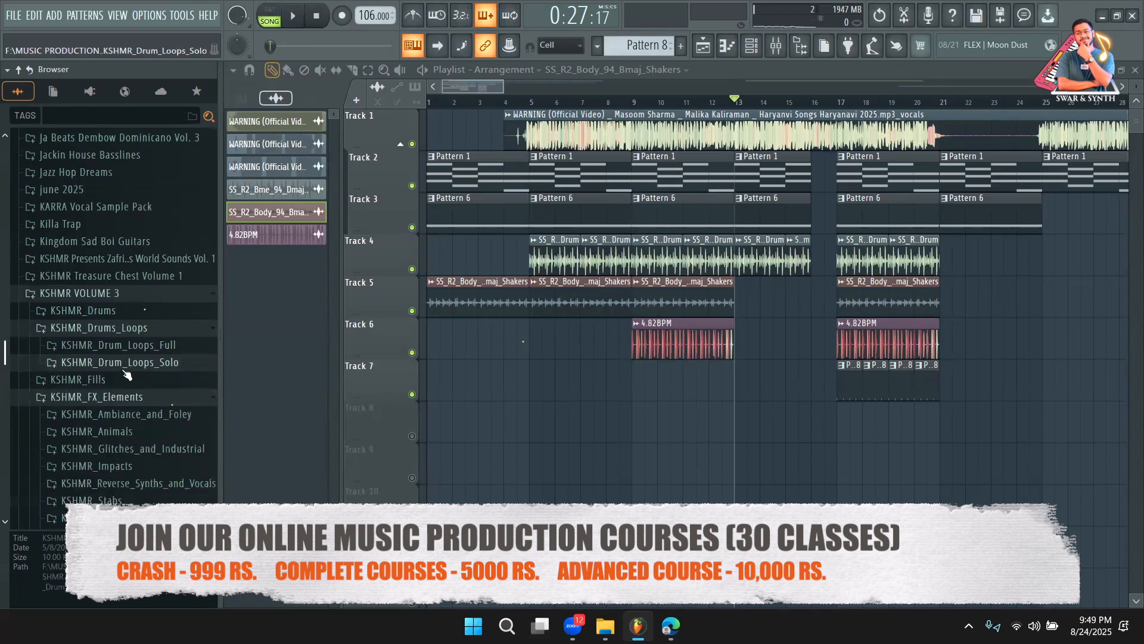
{"action": "scroll", "coordinate": [120, 402], "scroll_direction": "down", "scroll_amount": 2}
{"action": "left_click", "coordinate": [111, 300]}
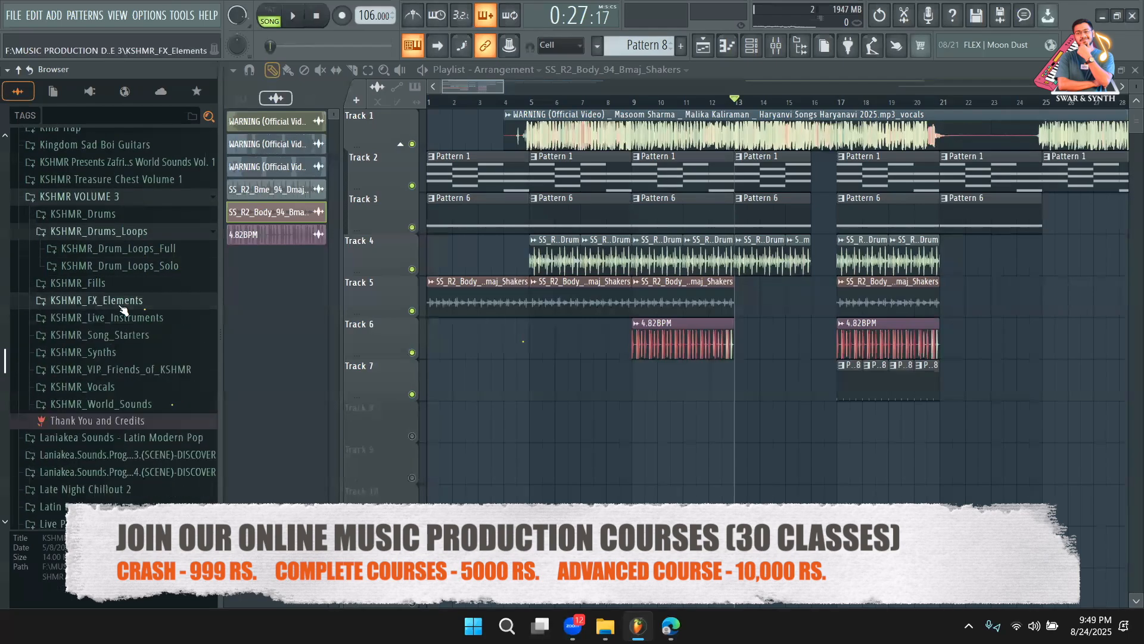
Open KSHMR_Acoustic_Fills inside KSHMR_Fills and audition several fills, including 23_130 and 29_150
{"action": "left_click", "coordinate": [105, 284]}
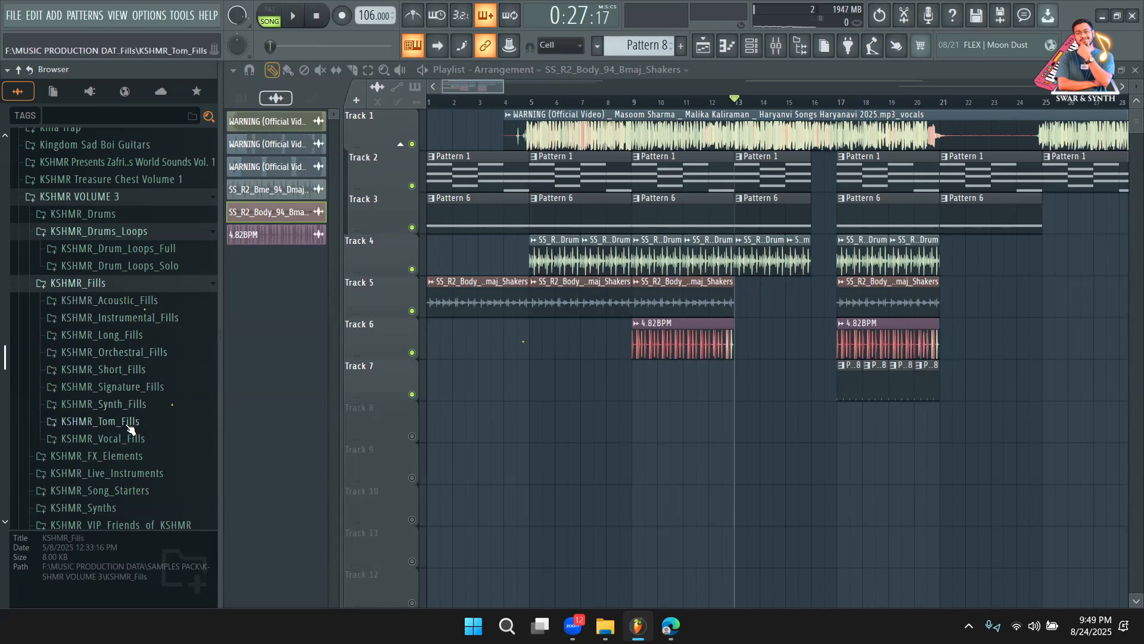
{"action": "left_click", "coordinate": [144, 305]}
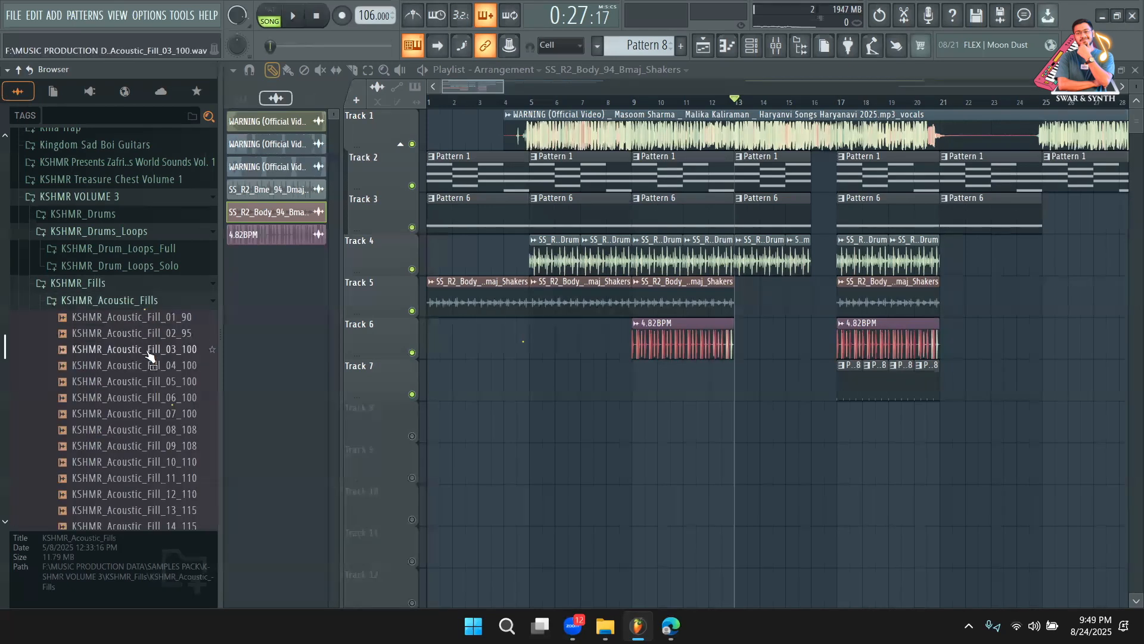
{"action": "scroll", "coordinate": [147, 322], "scroll_direction": "down", "scroll_amount": 6}
{"action": "left_click", "coordinate": [148, 332]}
{"action": "left_click", "coordinate": [127, 384]}
{"action": "scroll", "coordinate": [127, 387], "scroll_direction": "down", "scroll_amount": 4}
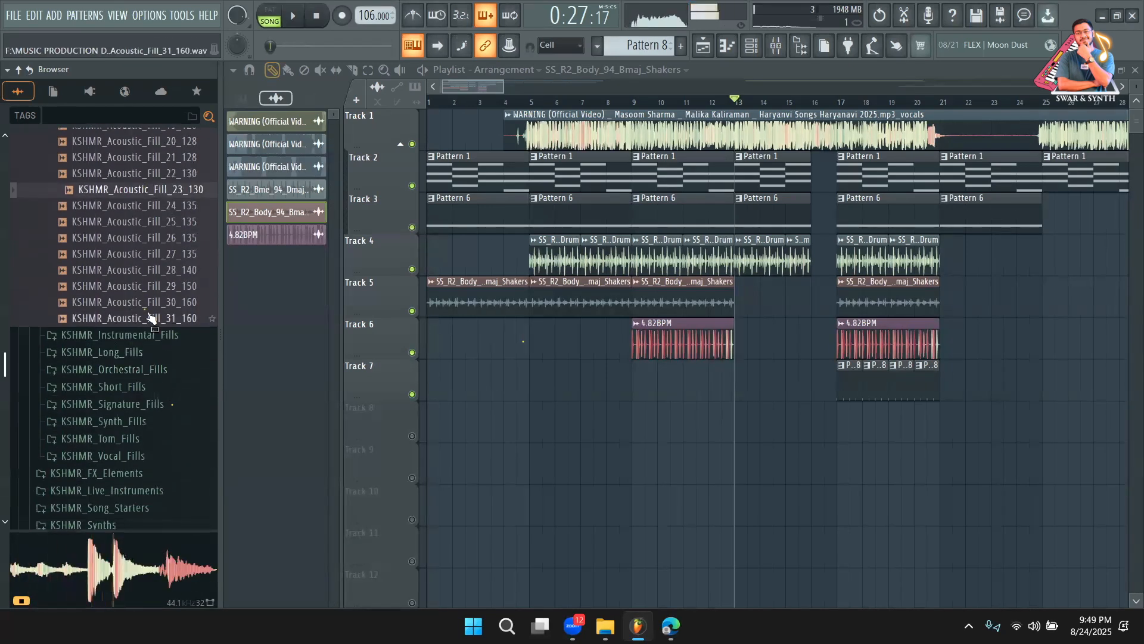
{"action": "left_click", "coordinate": [158, 271]}
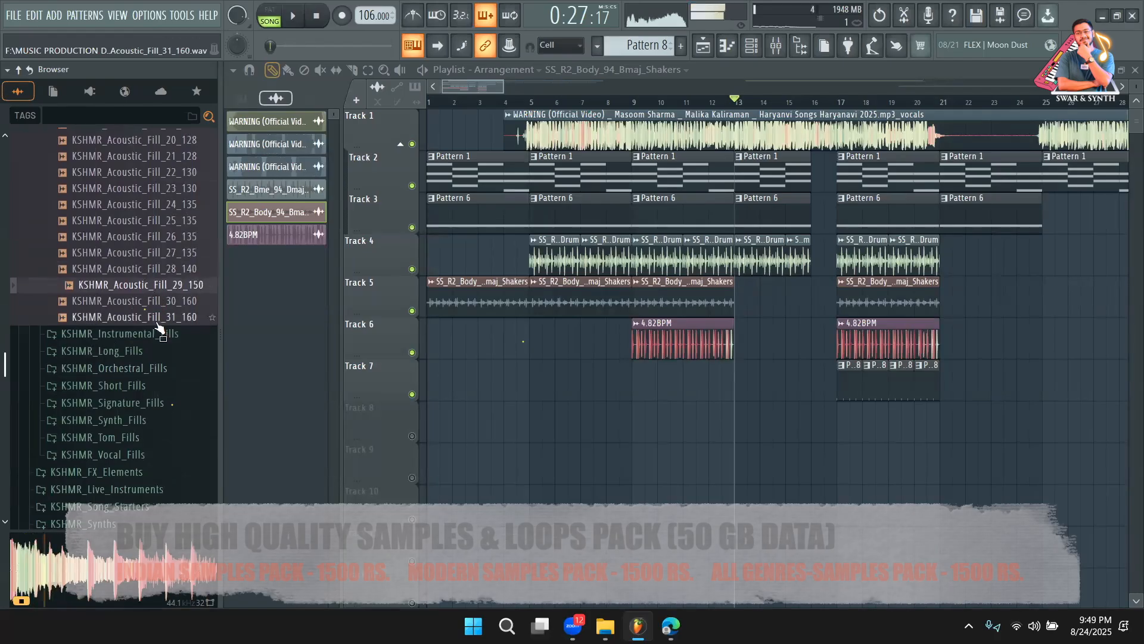
Open KSHMR_Signature_Fills and audition the Burn 1, Dead Mans Hand, Doonka 2 and Jammu 1 fills
{"action": "left_click", "coordinate": [143, 402]}
{"action": "scroll", "coordinate": [158, 334], "scroll_direction": "down", "scroll_amount": 4}
{"action": "left_click", "coordinate": [167, 276]}
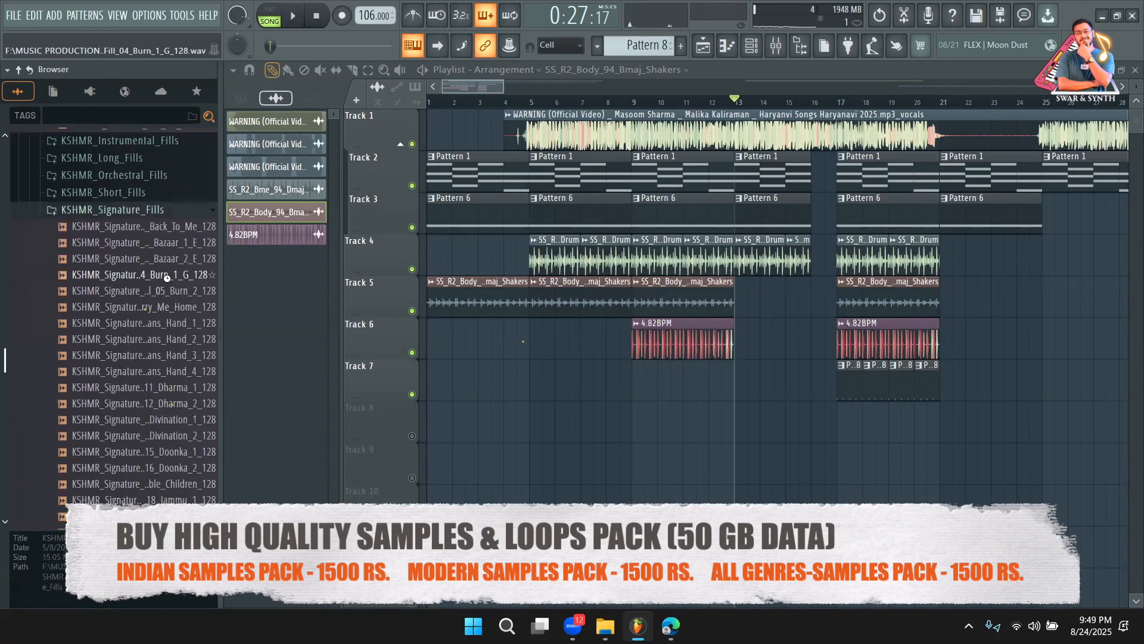
{"action": "left_click", "coordinate": [161, 323]}
{"action": "key", "text": "Down"}
{"action": "key", "text": "Down"}
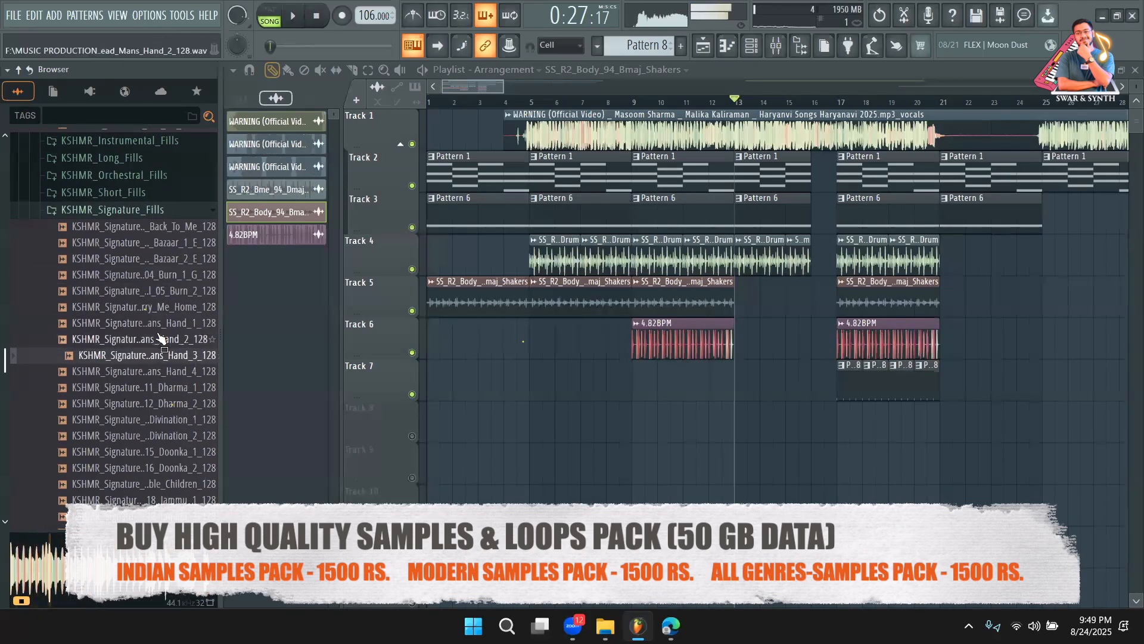
{"action": "left_click", "coordinate": [154, 373]}
{"action": "scroll", "coordinate": [154, 373], "scroll_direction": "down", "scroll_amount": 4}
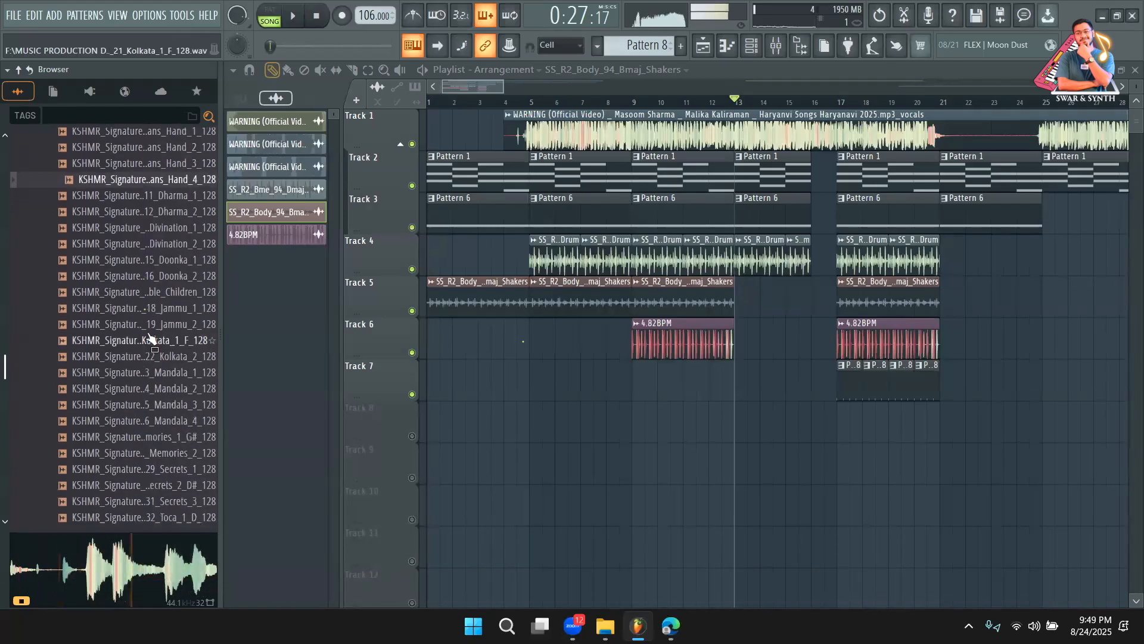
{"action": "left_click", "coordinate": [152, 276]}
{"action": "left_click", "coordinate": [153, 307]}
Audition the signature fills further down the list, including Kolkata, Memories 2, Secrets 2 and 3, and Toca 2
{"action": "scroll", "coordinate": [152, 308], "scroll_direction": "down", "scroll_amount": 4}
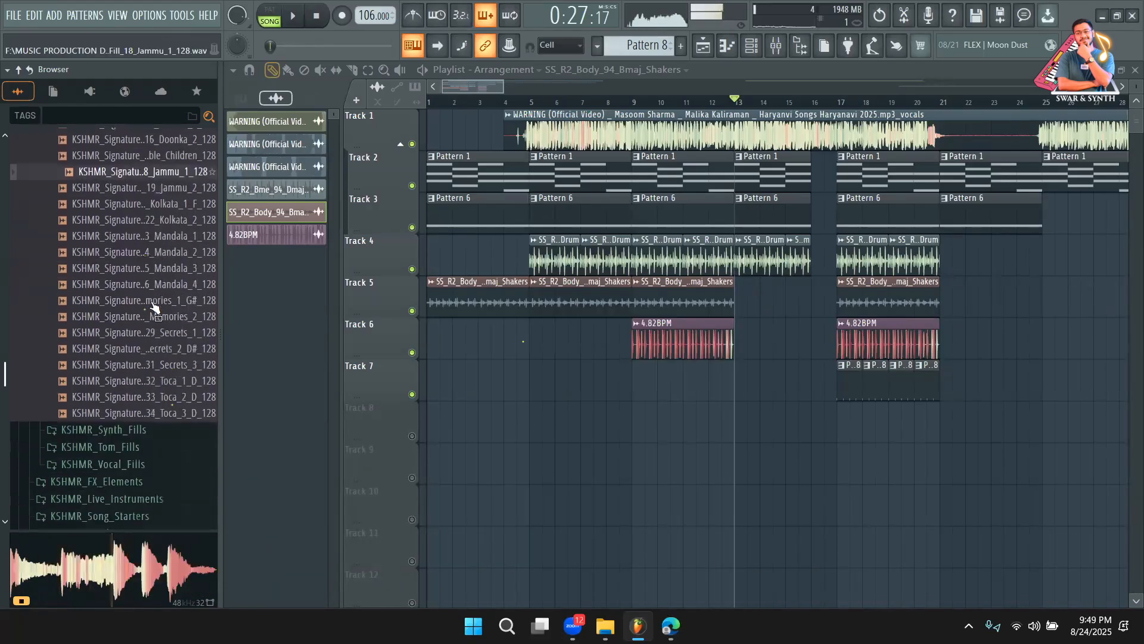
{"action": "left_click", "coordinate": [137, 215]}
{"action": "left_click", "coordinate": [141, 259]}
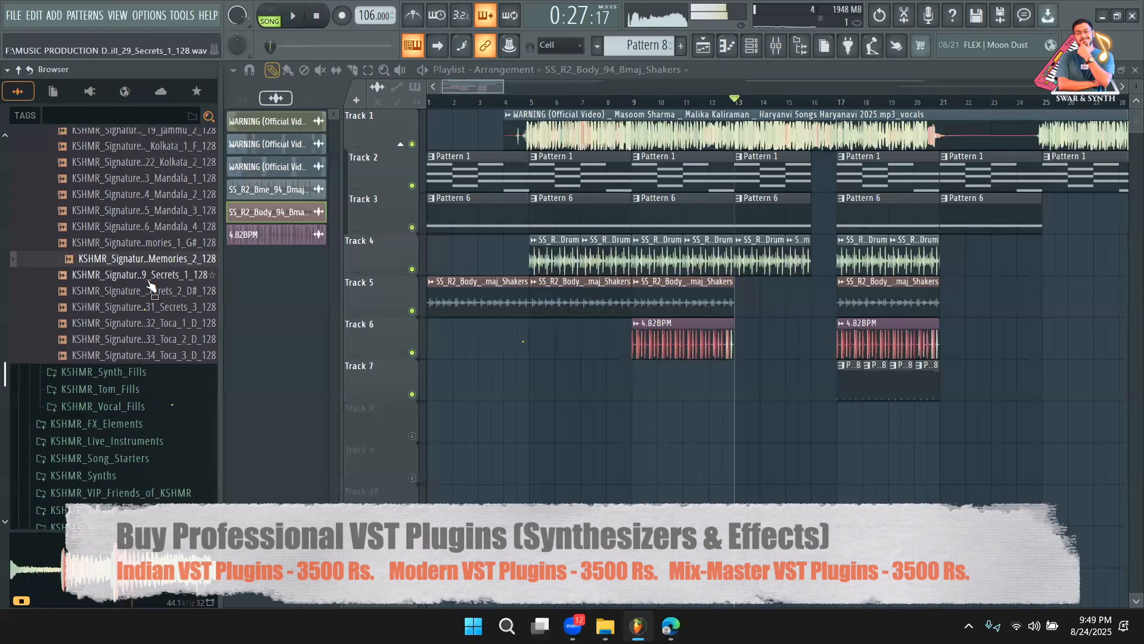
{"action": "left_click", "coordinate": [152, 292]}
{"action": "left_click", "coordinate": [153, 307]}
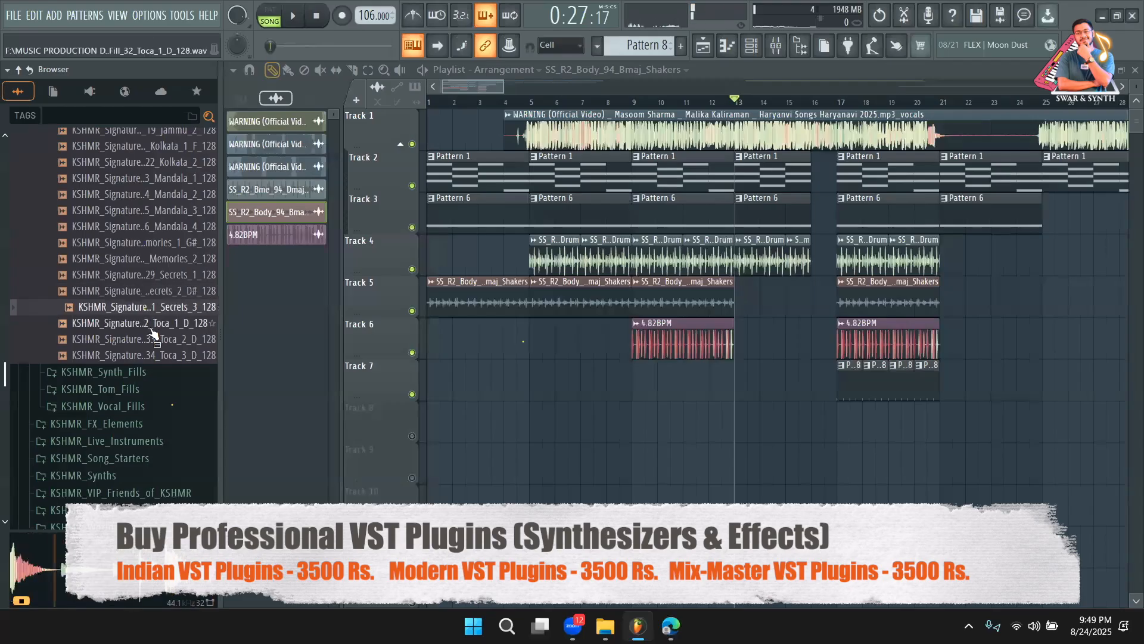
{"action": "left_click", "coordinate": [148, 338]}
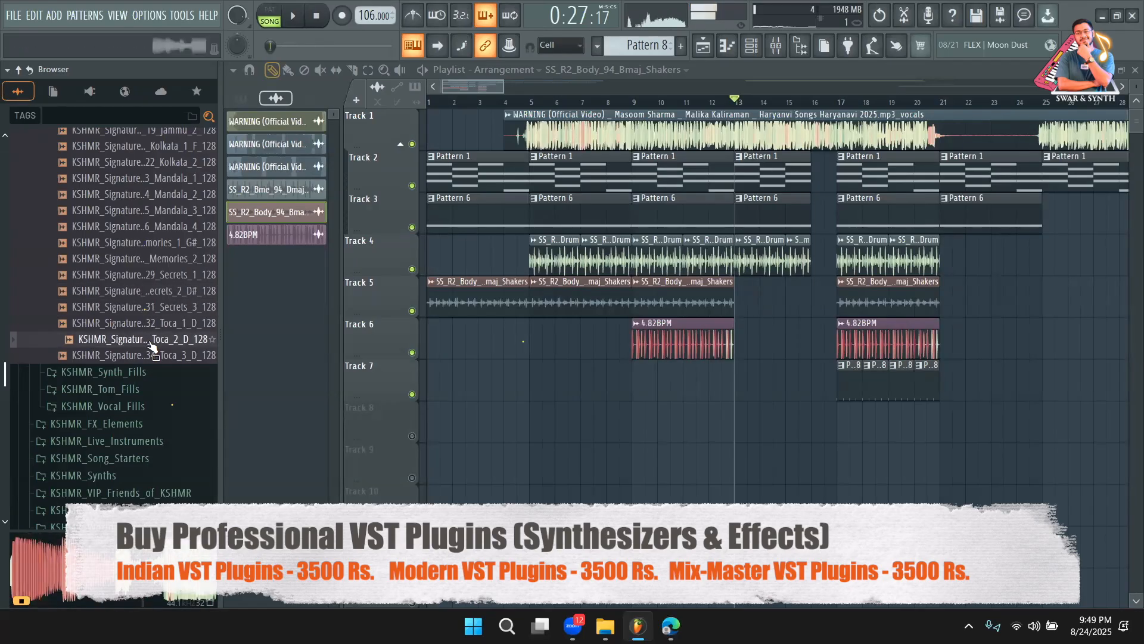
Return to the start of the signature fills and audition Bazaar 2, Burn 2 and Dead Mans Hand 1 to 3
{"action": "scroll", "coordinate": [164, 319], "scroll_direction": "up", "scroll_amount": 8}
{"action": "left_click", "coordinate": [152, 263]}
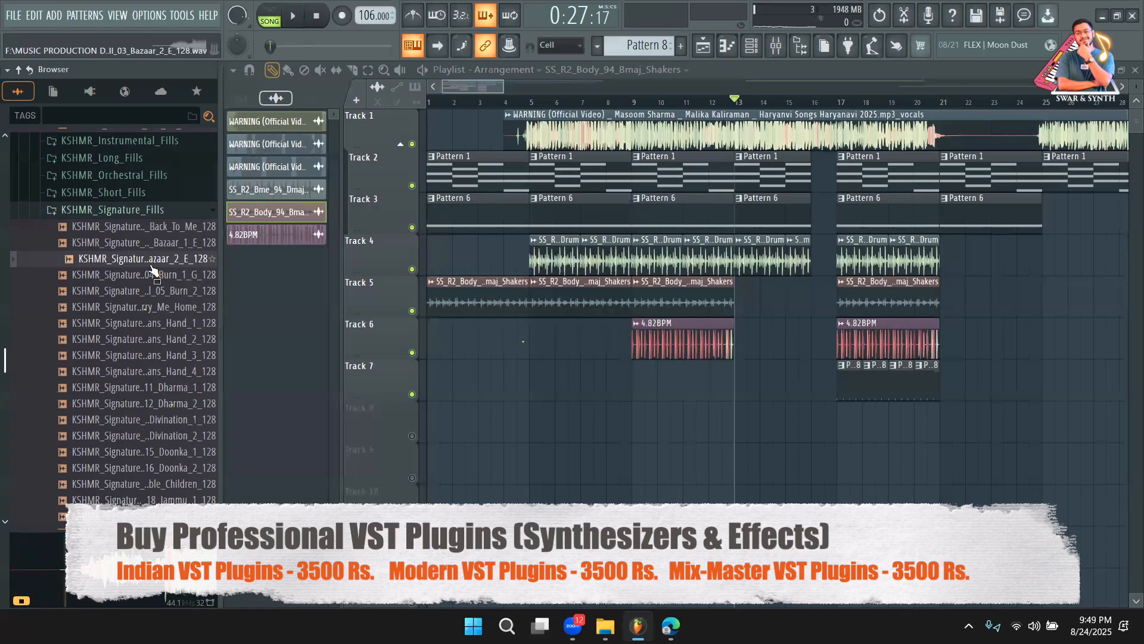
{"action": "left_click", "coordinate": [150, 293]}
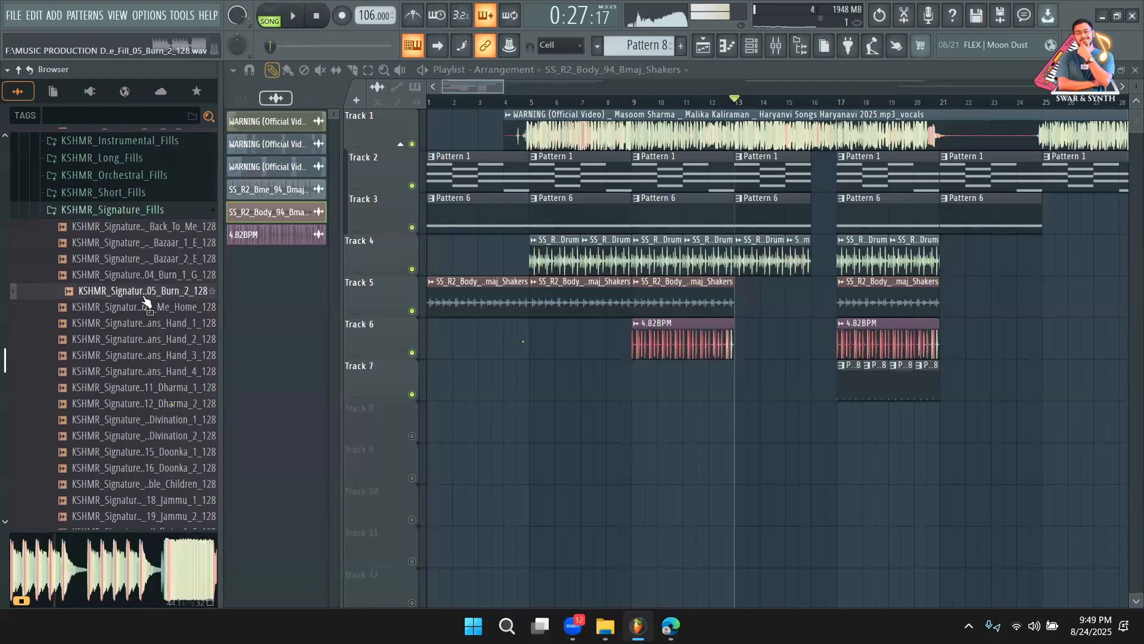
{"action": "left_click", "coordinate": [144, 323]}
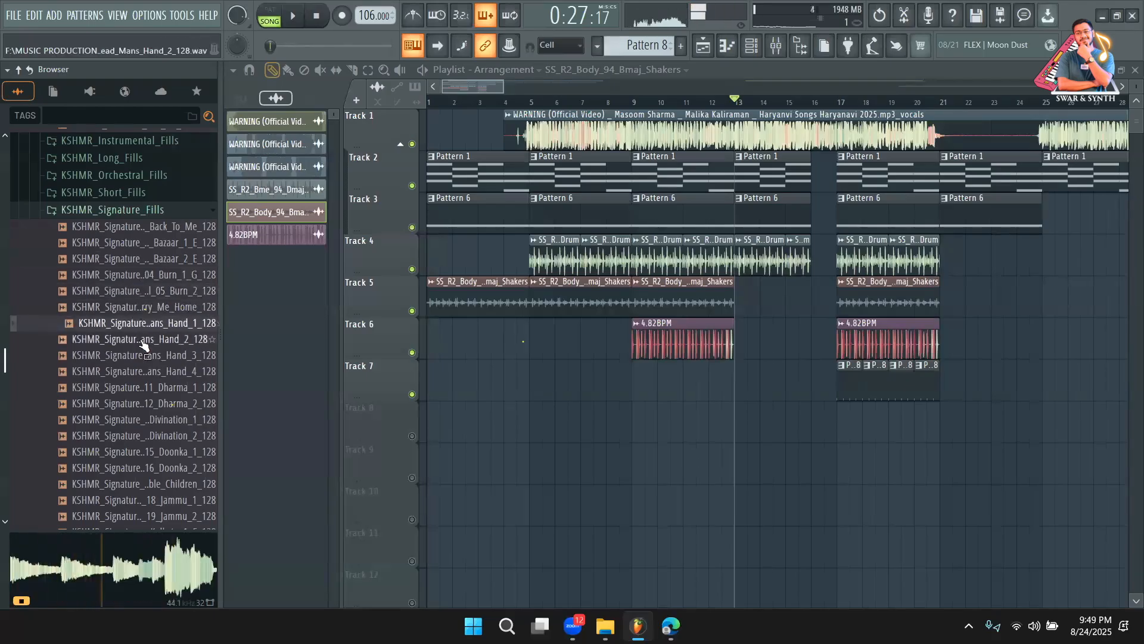
{"action": "left_click", "coordinate": [144, 340]}
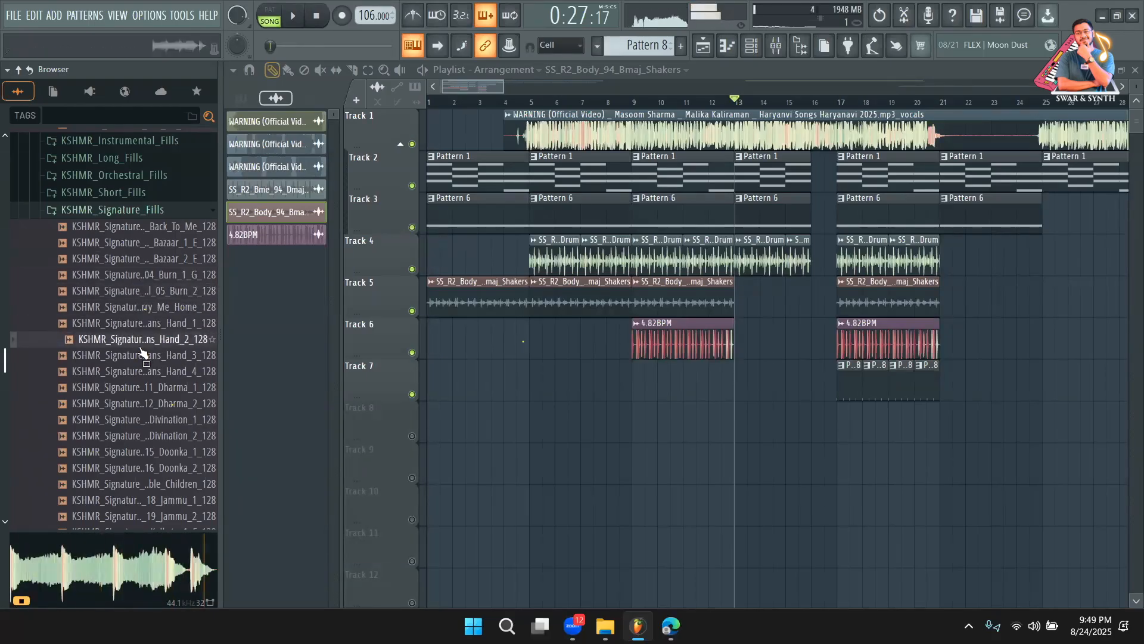
{"action": "left_click", "coordinate": [142, 355]}
{"action": "scroll", "coordinate": [146, 352], "scroll_direction": "down", "scroll_amount": 2}
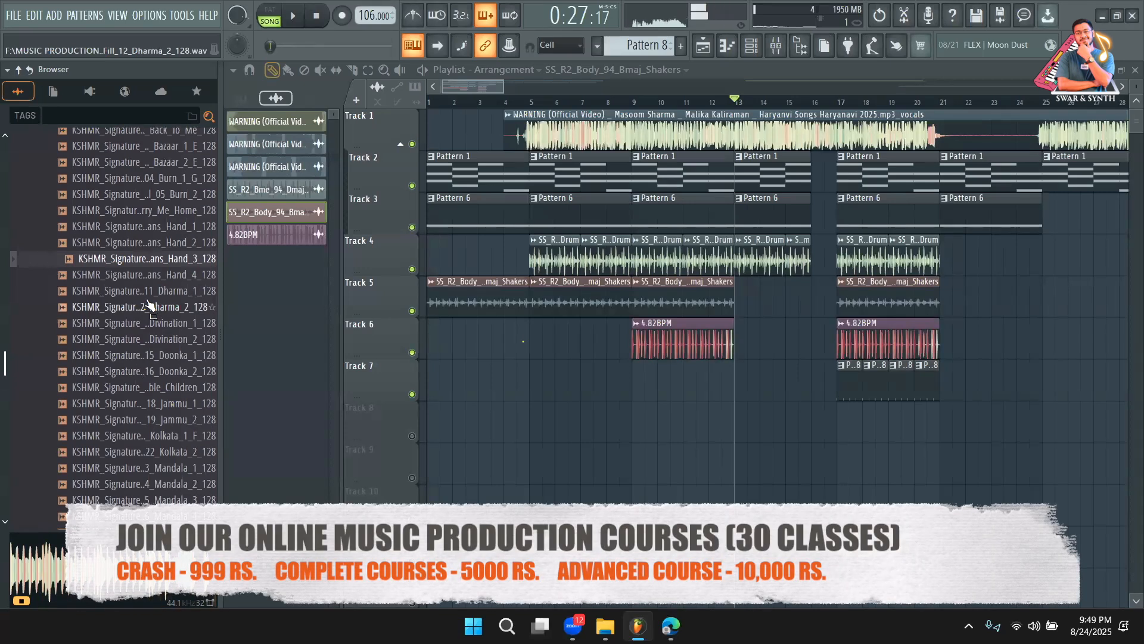
Play the song from bar 13, place the Dead_Mans_Hand_3_128 signature fill on Track 8 at bar 15, and stop playback
{"action": "left_click_drag", "start_coordinate": [798, 104], "coordinate": [737, 115]}
{"action": "key", "text": "space"}
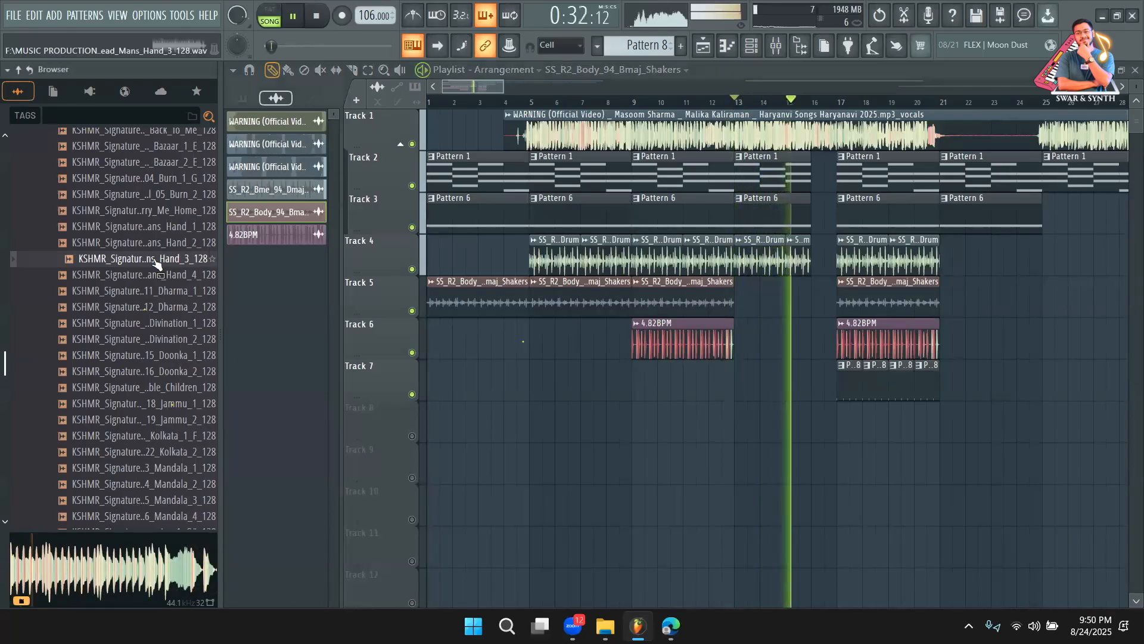
{"action": "left_click_drag", "start_coordinate": [157, 260], "coordinate": [805, 418]}
{"action": "key", "text": "space"}
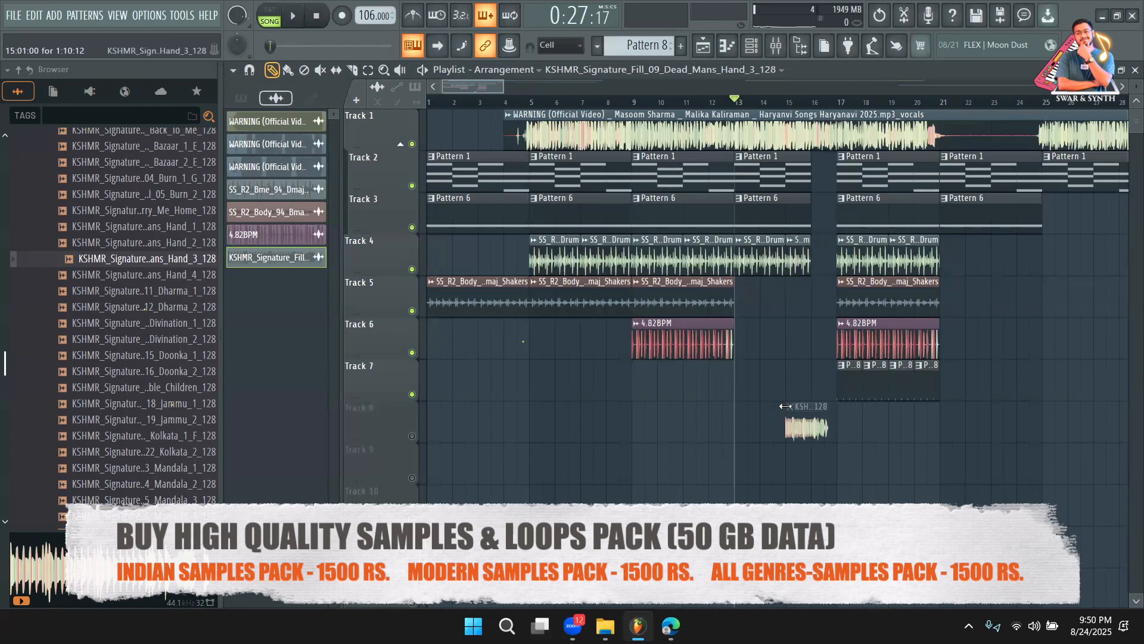
Fit the fill clip to the project tempo using the 75 to 150 BPM range and unmute Track 8
{"action": "left_click", "coordinate": [788, 405]}
{"action": "left_click", "coordinate": [944, 491]}
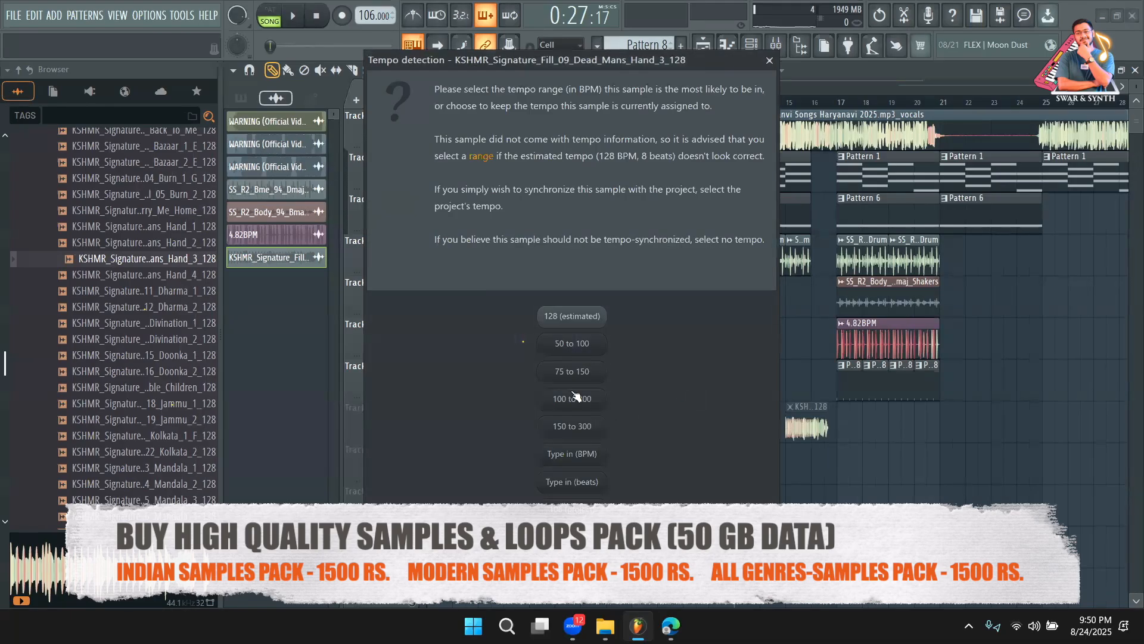
{"action": "left_click", "coordinate": [577, 381]}
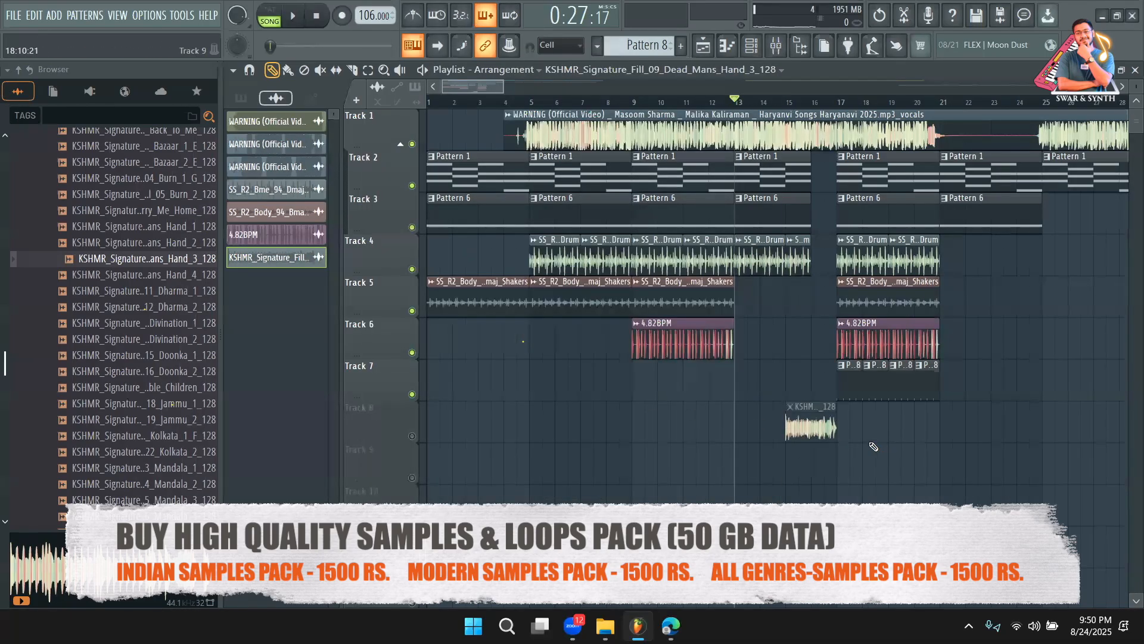
{"action": "left_click", "coordinate": [412, 436]}
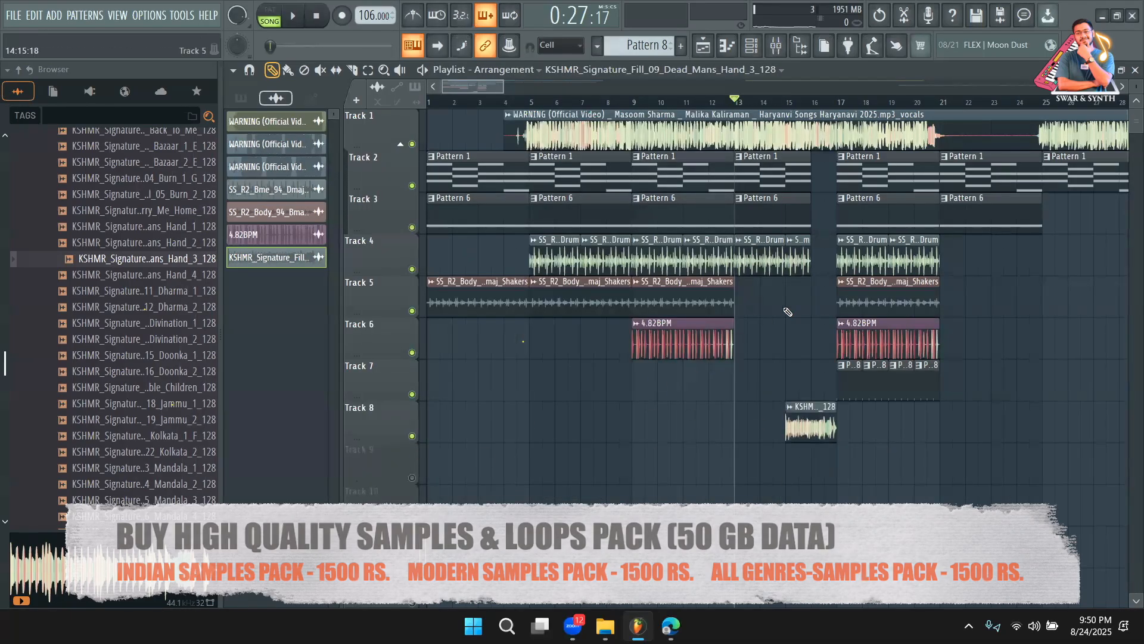
Inspect the channel settings of the Dead Mans Hand fill clip on Track 8 and close them
{"action": "double_click", "coordinate": [803, 422]}
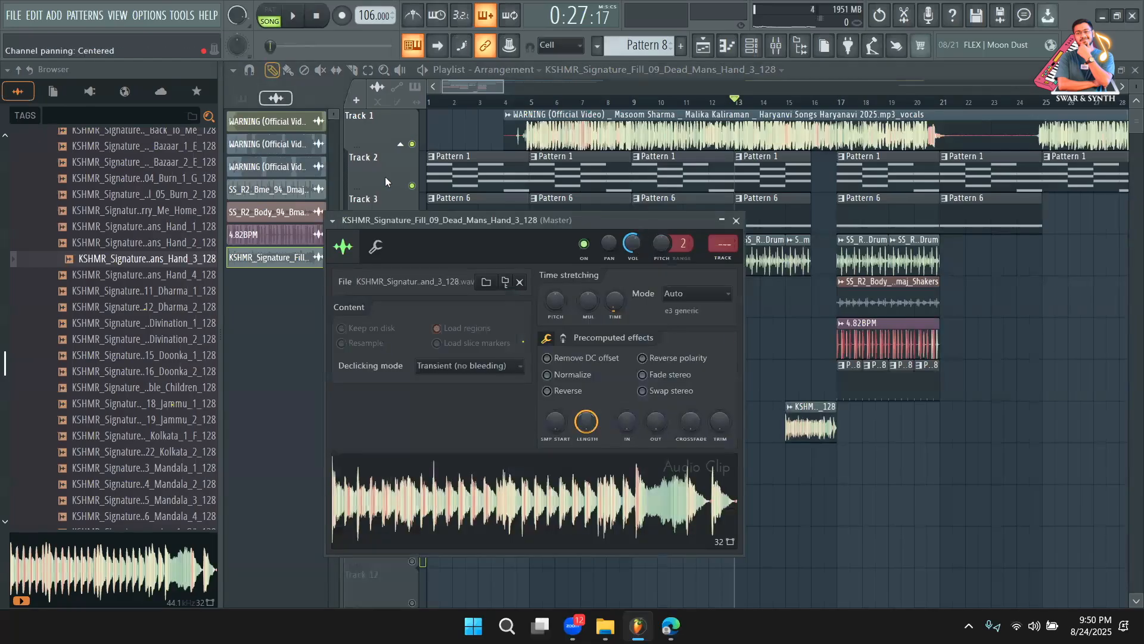
{"action": "left_click", "coordinate": [63, 51]}
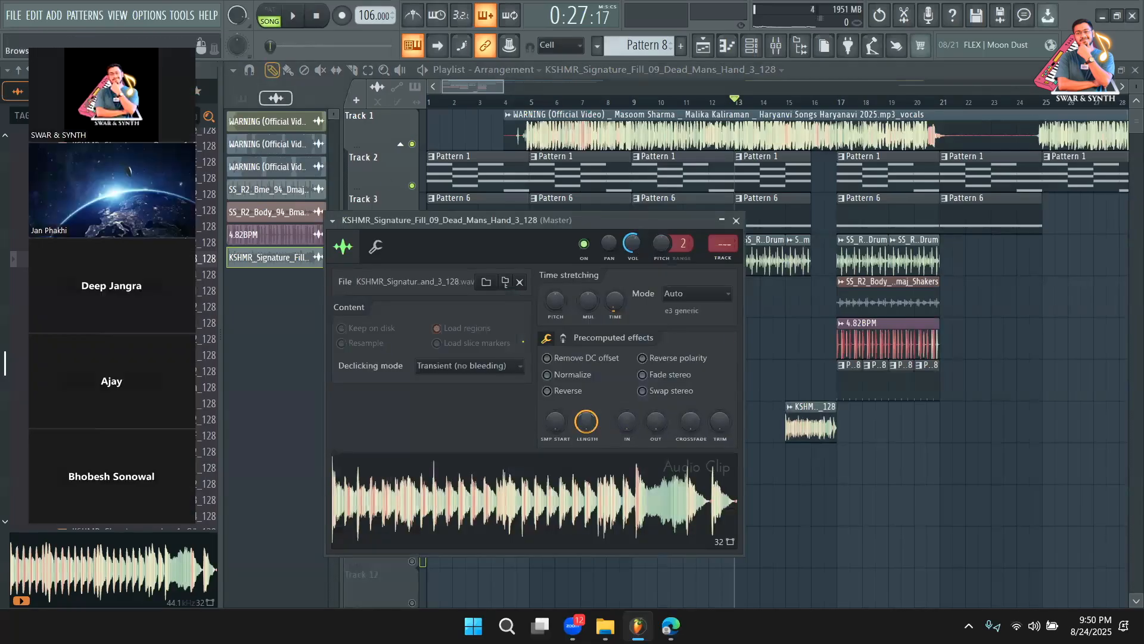
{"action": "left_click", "coordinate": [45, 50]}
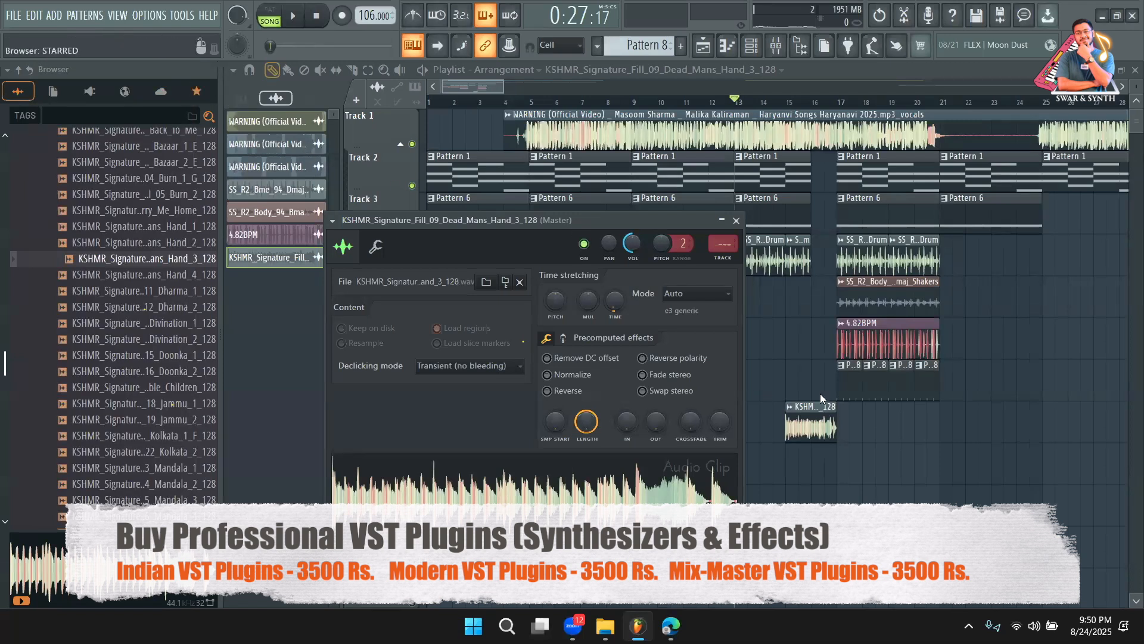
{"action": "left_click", "coordinate": [736, 220]}
Play the arrangement from the middle of bar 14 through the fill into the drop at bar 17, and stop
{"action": "left_click", "coordinate": [776, 102]}
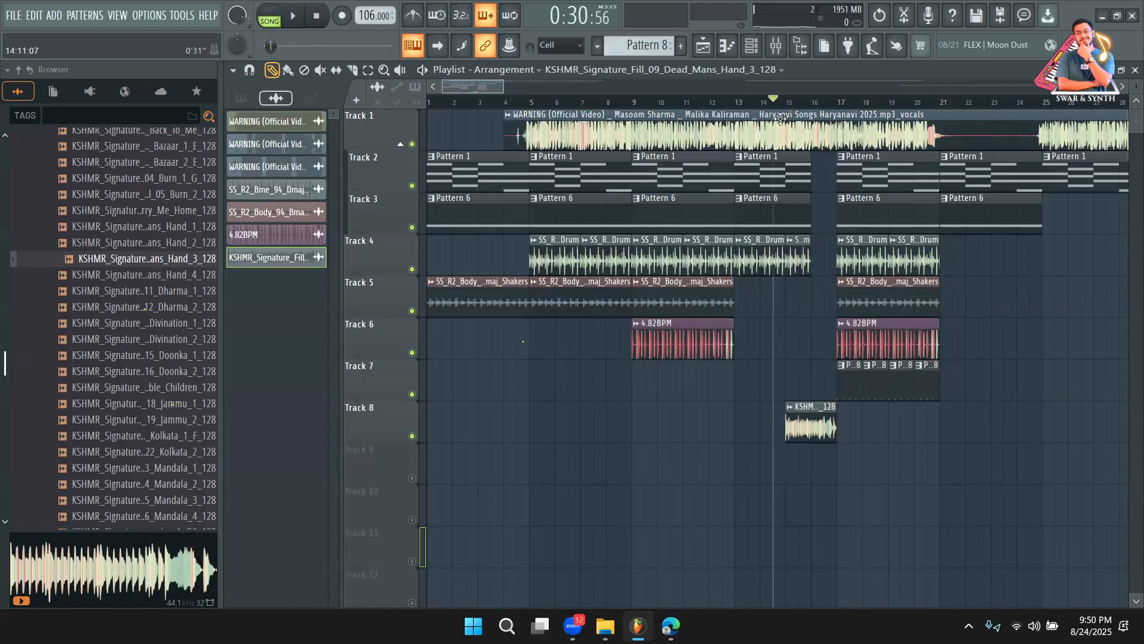
{"action": "key", "text": "space"}
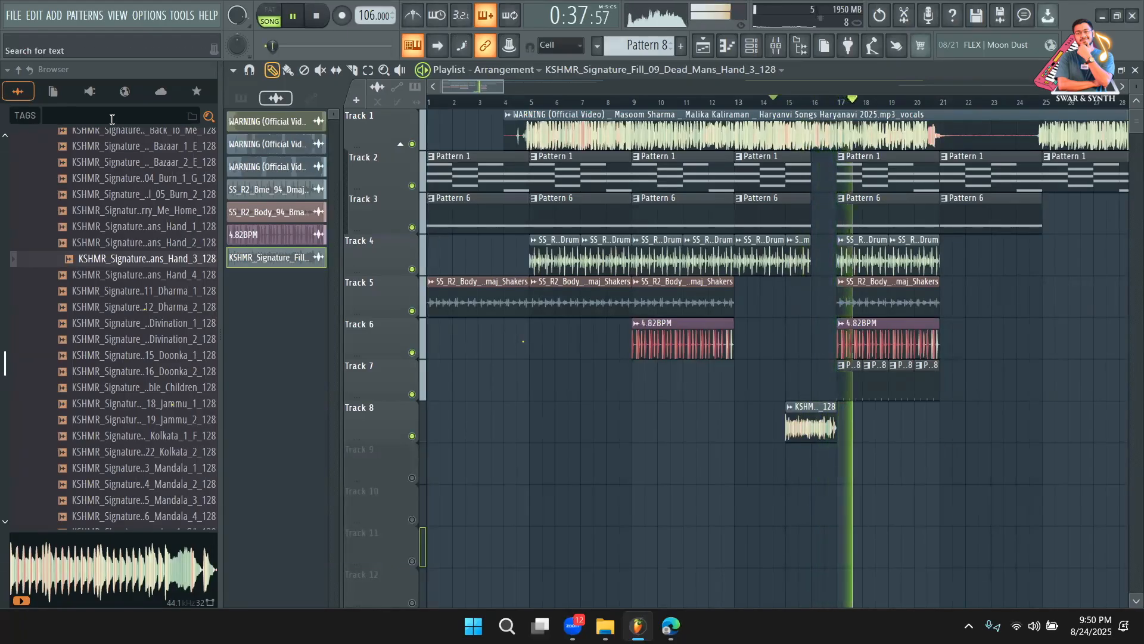
{"action": "key", "text": "space"}
Adjust the channel volume of the Dead Mans Hand fill on Track 8 and remove the short Track 4 drum slice at bar 15
{"action": "double_click", "coordinate": [796, 423]}
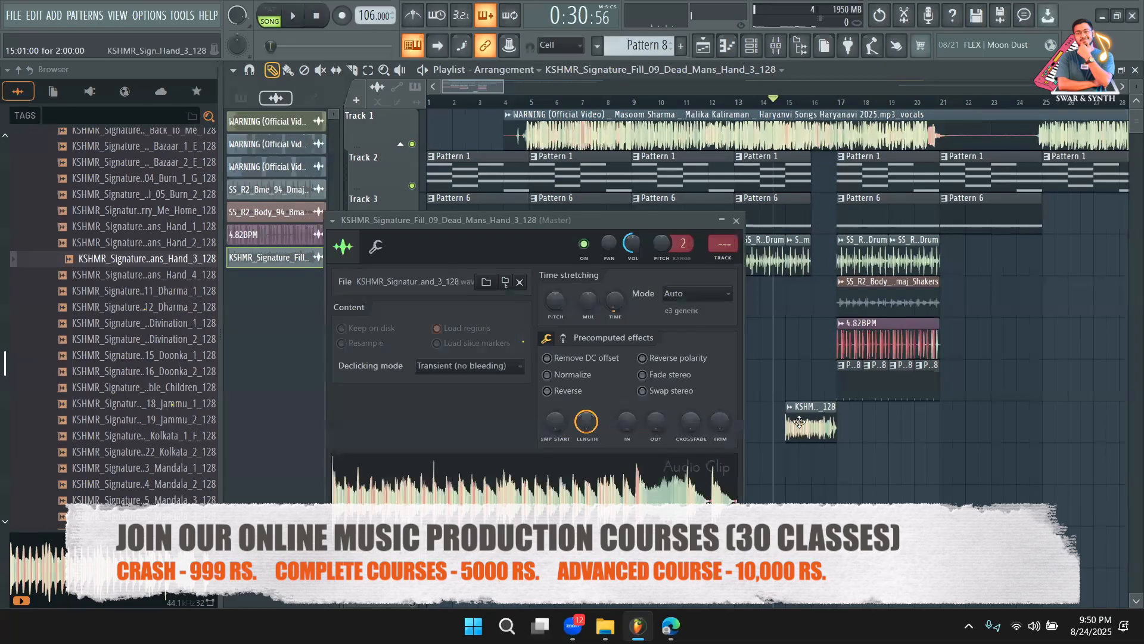
{"action": "right_click", "coordinate": [556, 303]}
{"action": "left_click", "coordinate": [573, 312]}
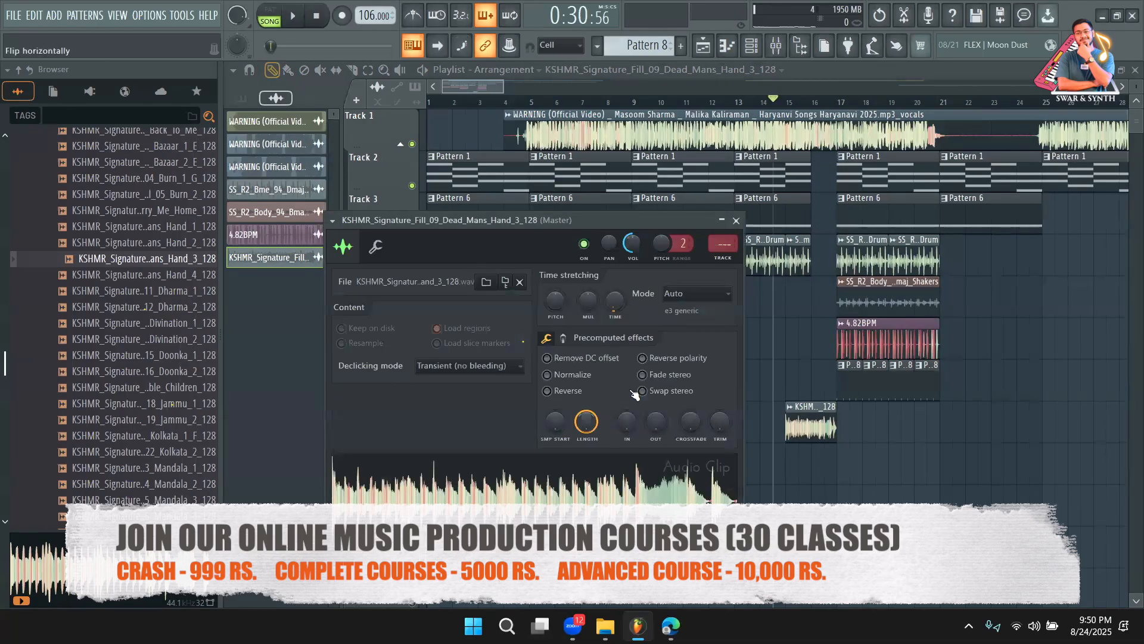
{"action": "left_click_drag", "start_coordinate": [630, 257], "coordinate": [634, 251]}
{"action": "right_click", "coordinate": [559, 294]}
{"action": "left_click", "coordinate": [584, 304]}
{"action": "key", "text": "Escape"}
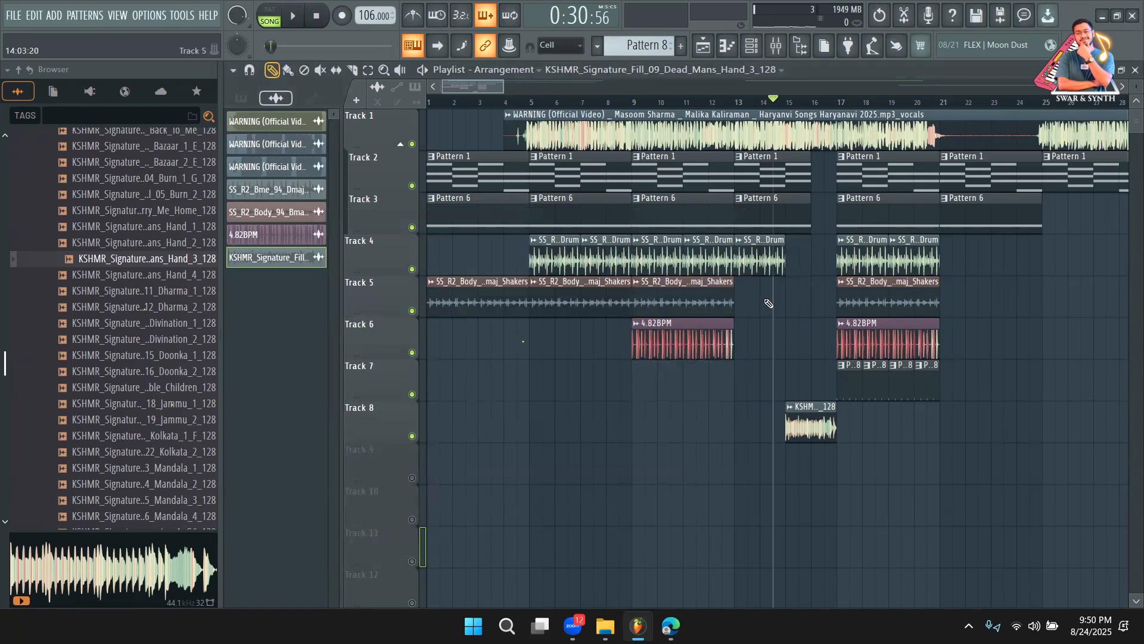
Play from bar 11, try removing the Track 4 drum loop at bar 13, and put the loop back
{"action": "left_click", "coordinate": [685, 101]}
{"action": "key", "text": "space"}
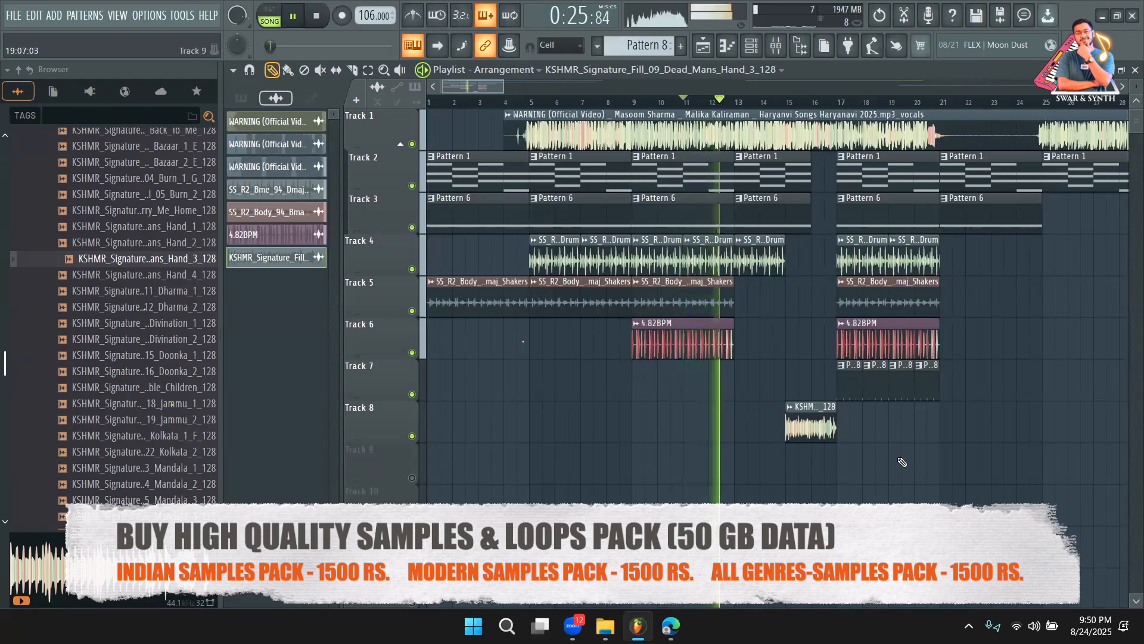
{"action": "right_click", "coordinate": [758, 260]}
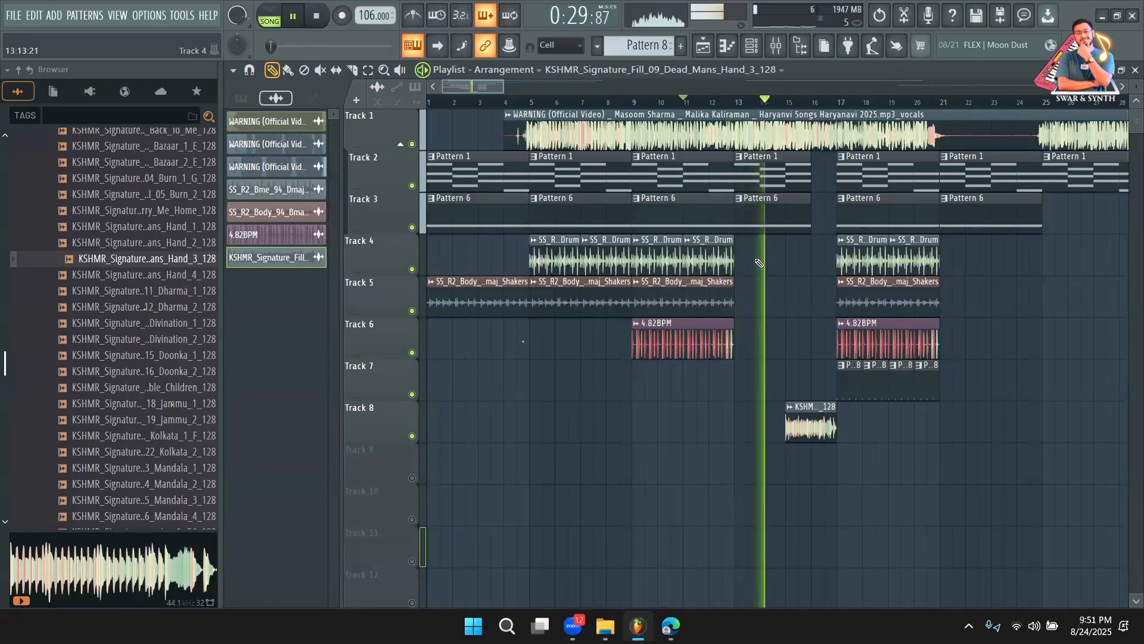
{"action": "left_click", "coordinate": [759, 262]}
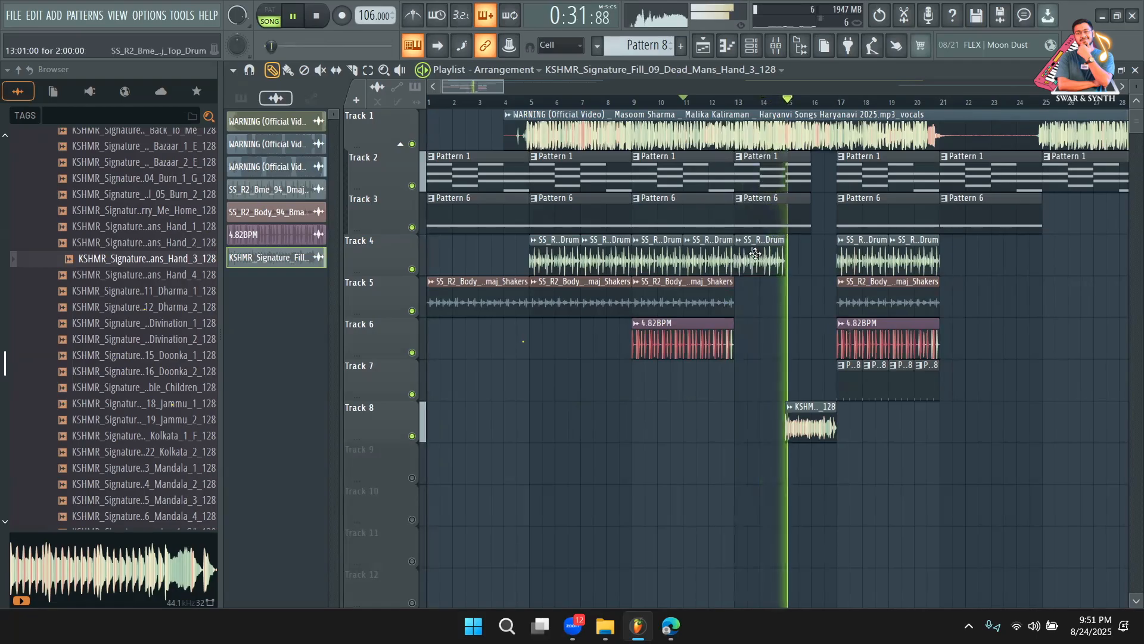
Try a Top_Drum clip on Track 4 from bar 15 to bar 16 under the fill, then remove it and stop playback
{"action": "left_click", "coordinate": [801, 259]}
{"action": "right_click", "coordinate": [823, 244]}
{"action": "left_click", "coordinate": [767, 249]}
{"action": "left_click", "coordinate": [802, 249]}
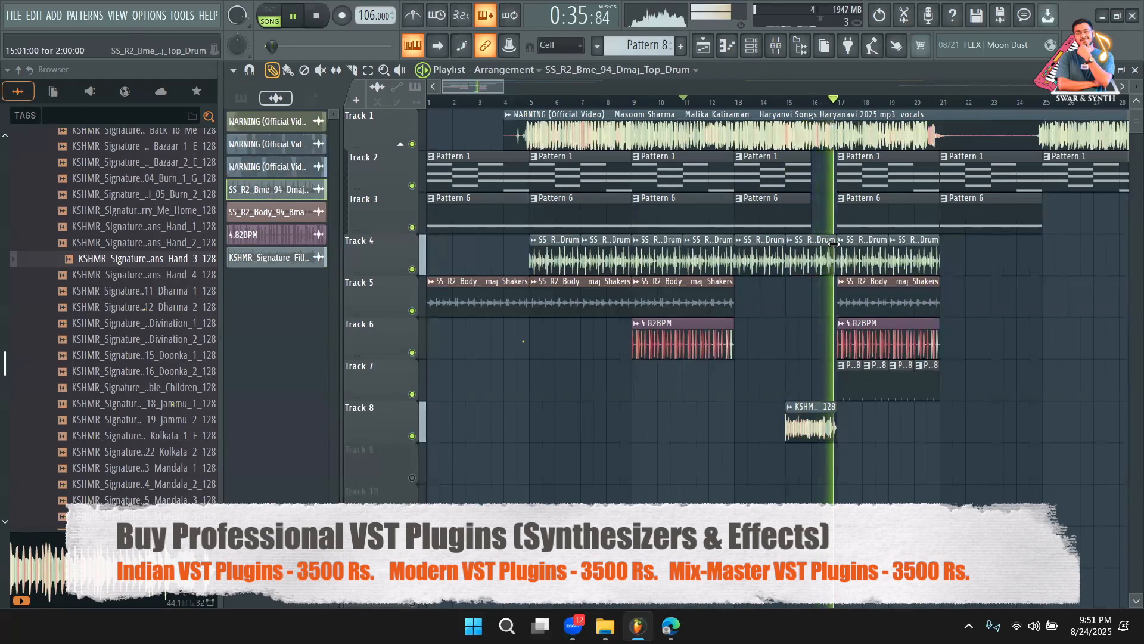
{"action": "left_click_drag", "start_coordinate": [835, 253], "coordinate": [812, 253]}
{"action": "left_click", "coordinate": [775, 103]}
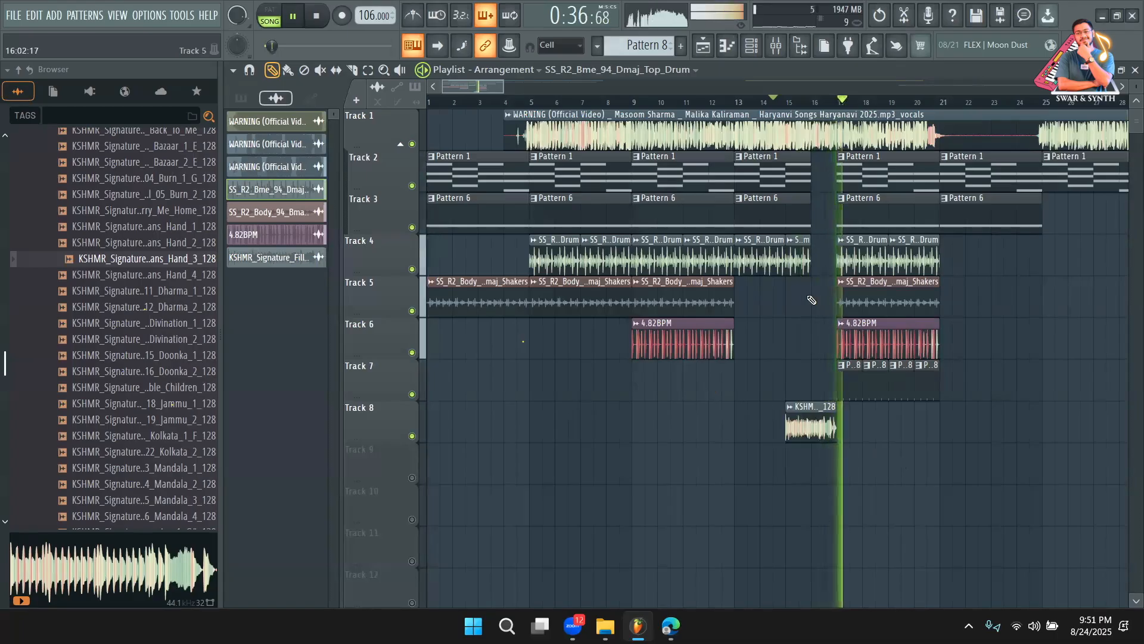
{"action": "right_click", "coordinate": [799, 262]}
{"action": "key", "text": "space"}
Play from bar 13 through the fill into the drop, and set the fill clip's channel volume to 59%
{"action": "left_click", "coordinate": [751, 102]}
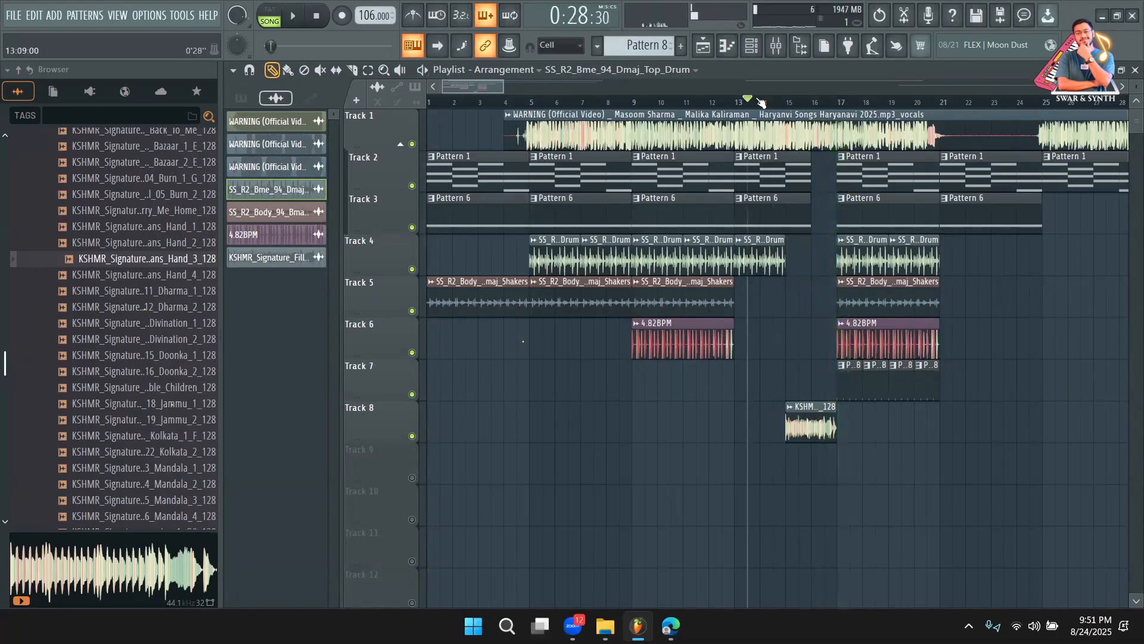
{"action": "key", "text": "space"}
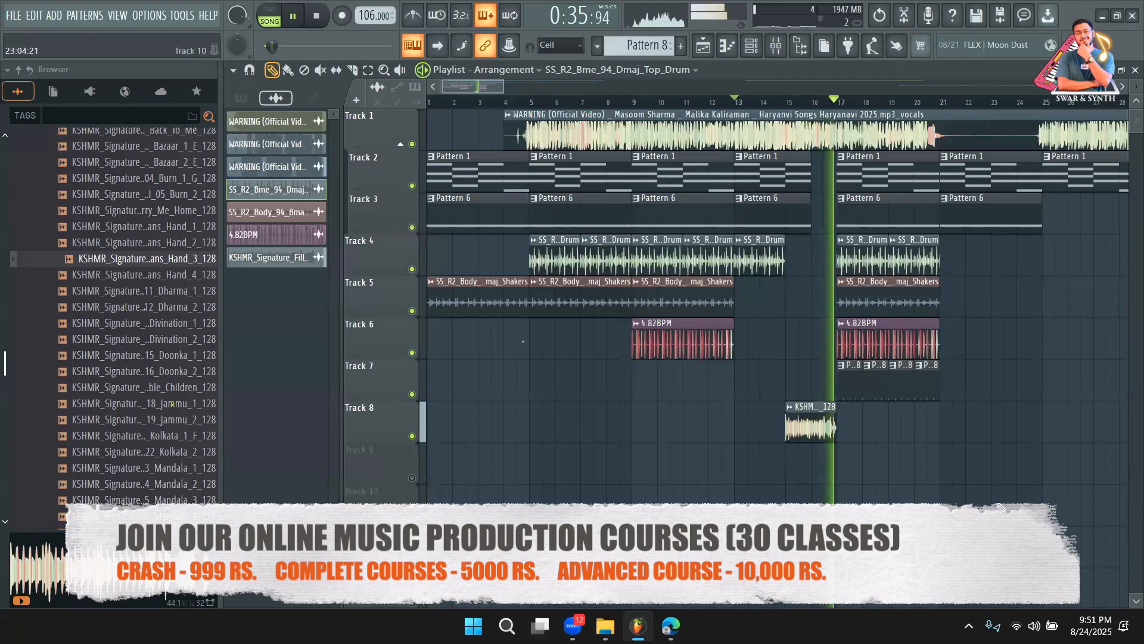
{"action": "double_click", "coordinate": [811, 424]}
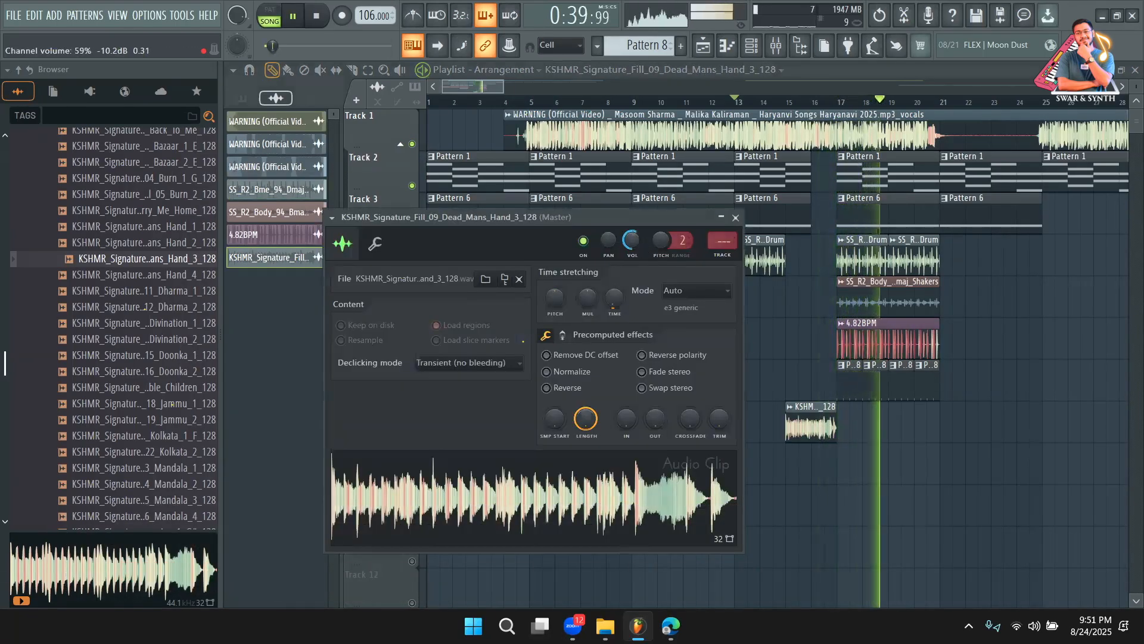
{"action": "key", "text": "space"}
{"action": "key", "text": "Escape"}
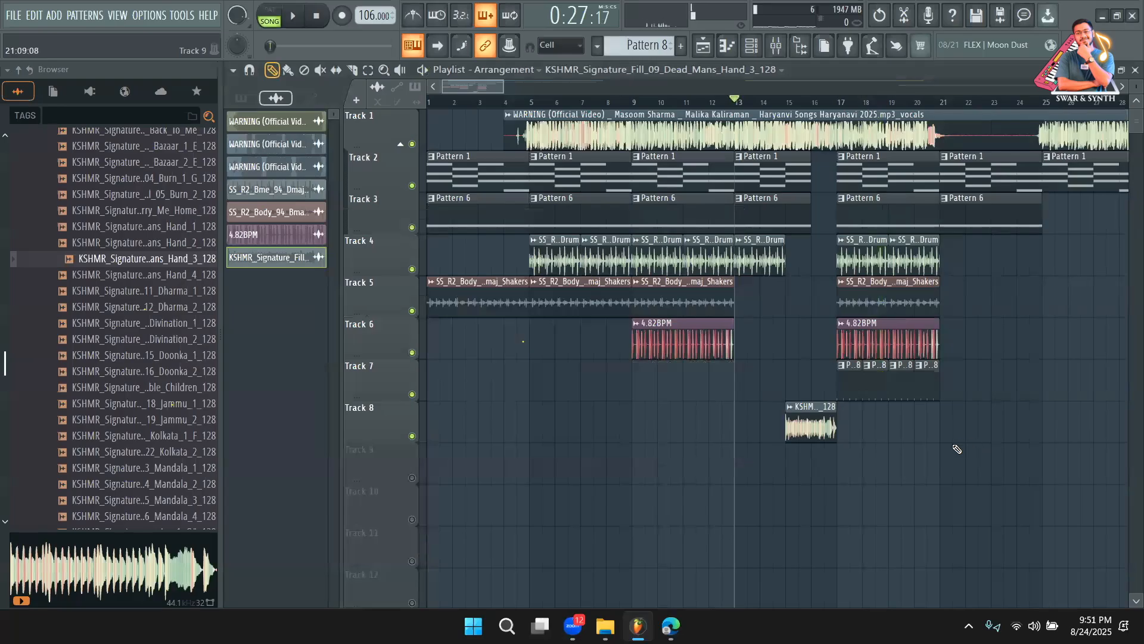
Collapse the KSHMR_Fills and KSHMR_Drums_Loops folders in the KSHMR VOLUME 3 sample pack
{"action": "scroll", "coordinate": [127, 415], "scroll_direction": "up", "scroll_amount": 6}
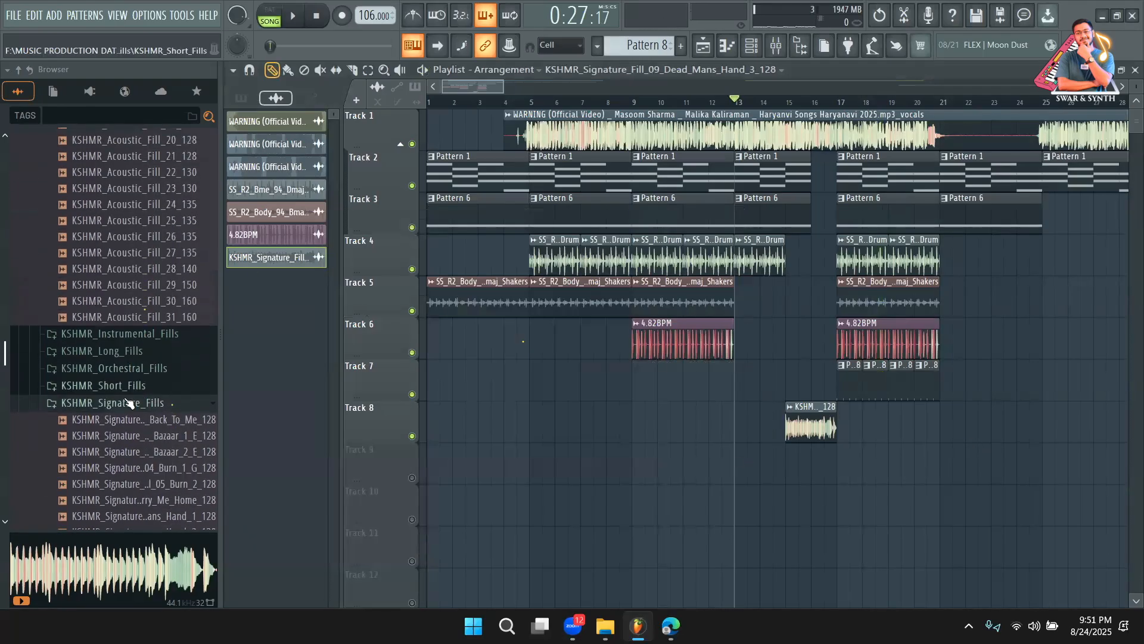
{"action": "scroll", "coordinate": [127, 416], "scroll_direction": "up", "scroll_amount": 10}
{"action": "left_click", "coordinate": [108, 476]}
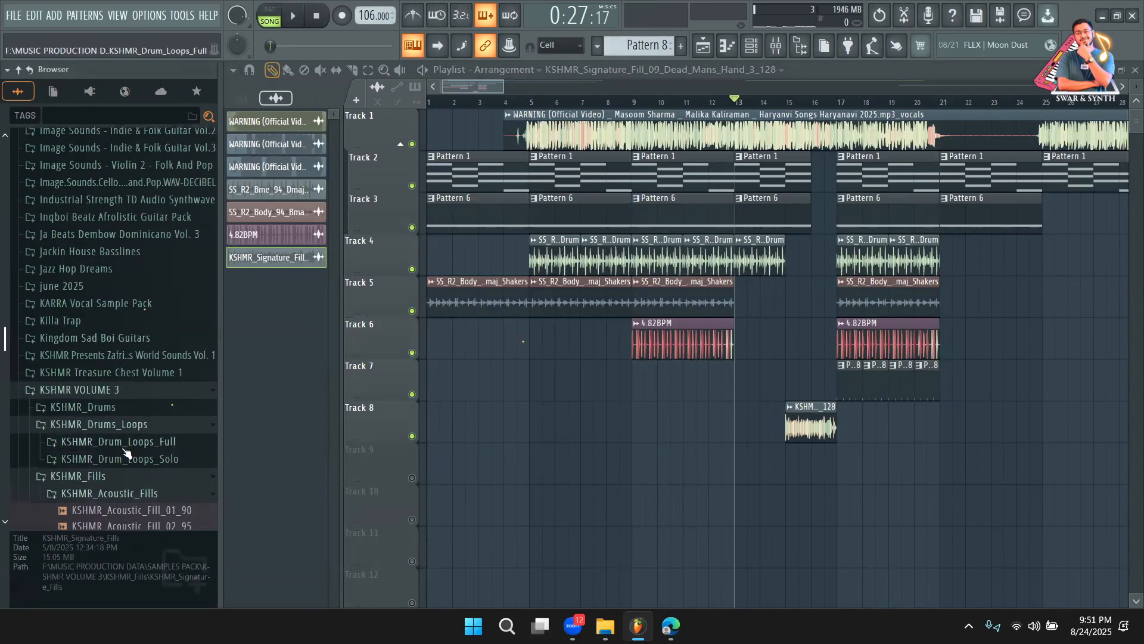
{"action": "scroll", "coordinate": [109, 481], "scroll_direction": "down", "scroll_amount": 4}
{"action": "left_click", "coordinate": [122, 368]}
{"action": "left_click", "coordinate": [124, 353]}
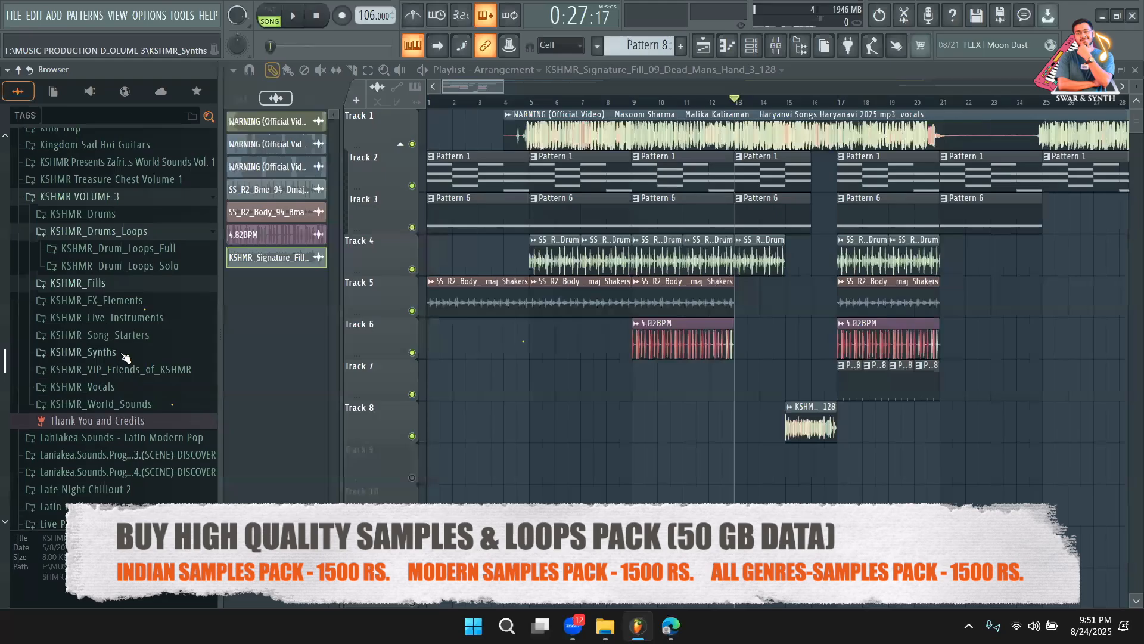
{"action": "left_click", "coordinate": [116, 232]}
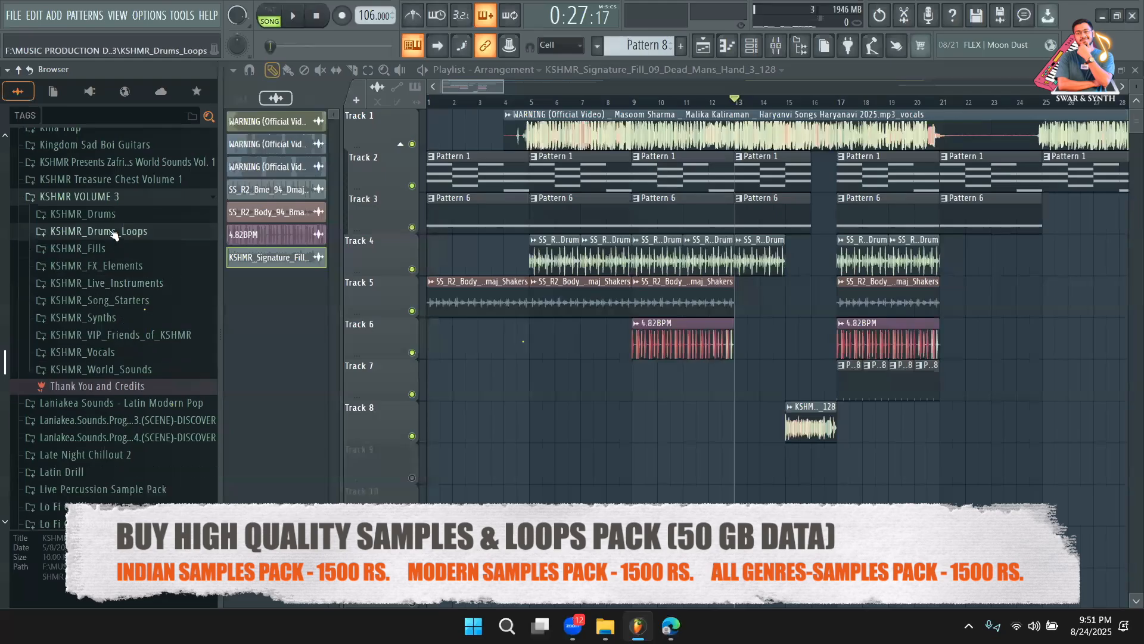
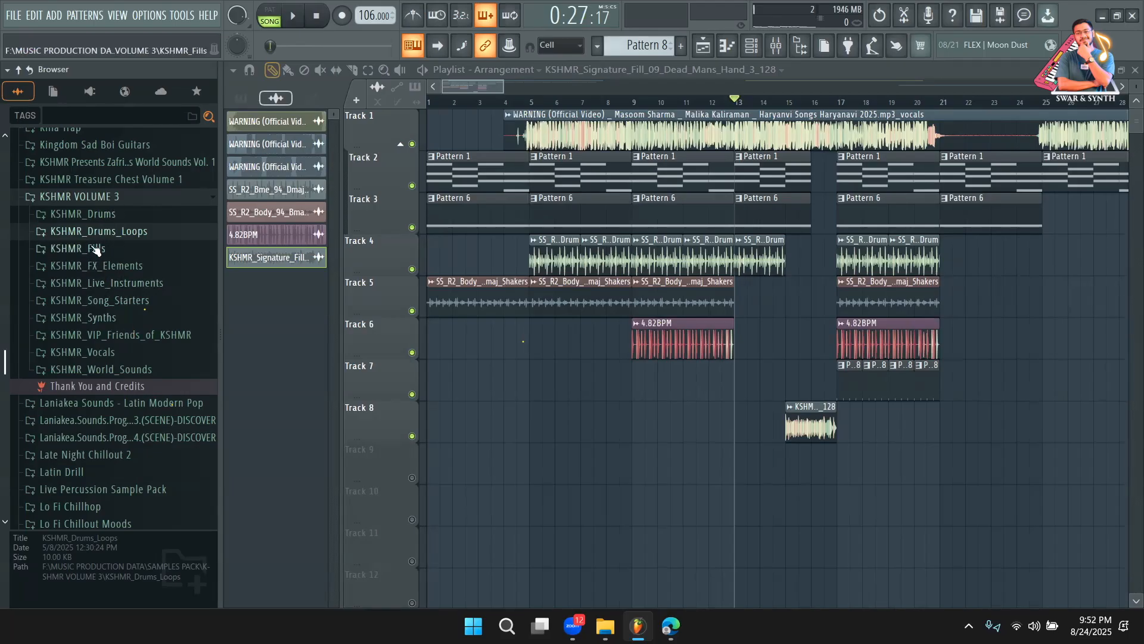
Open the KSHMR_Sub_Drops folder inside KSHMR_FX_Elements and preview KSHMR_Sub_Drop_02_B
{"action": "scroll", "coordinate": [101, 244], "scroll_direction": "up", "scroll_amount": 3}
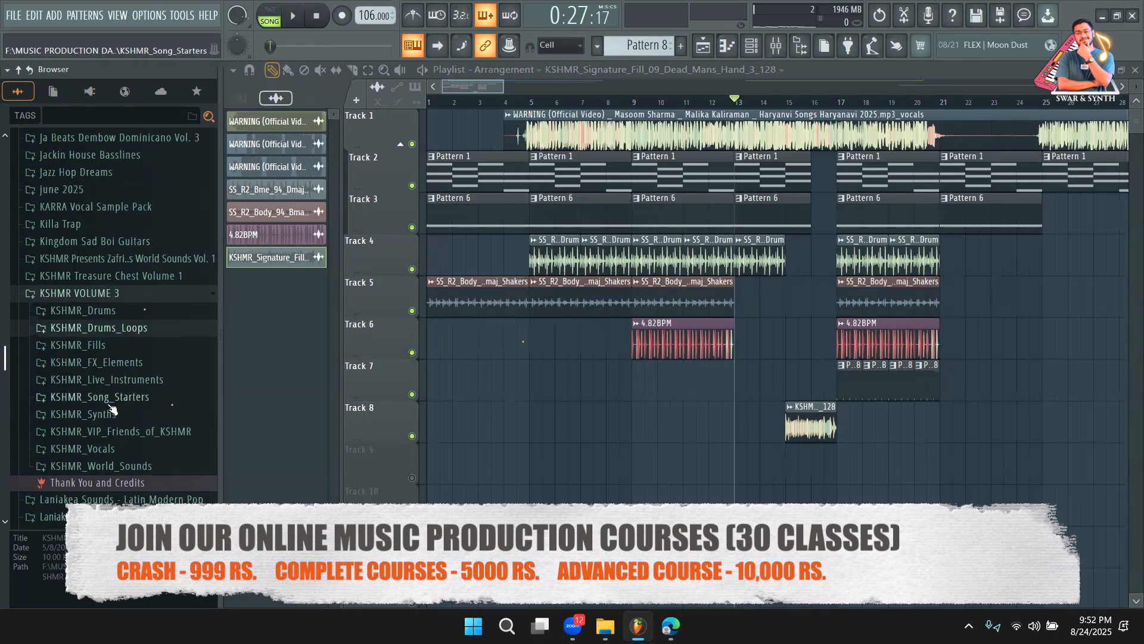
{"action": "left_click", "coordinate": [122, 365]}
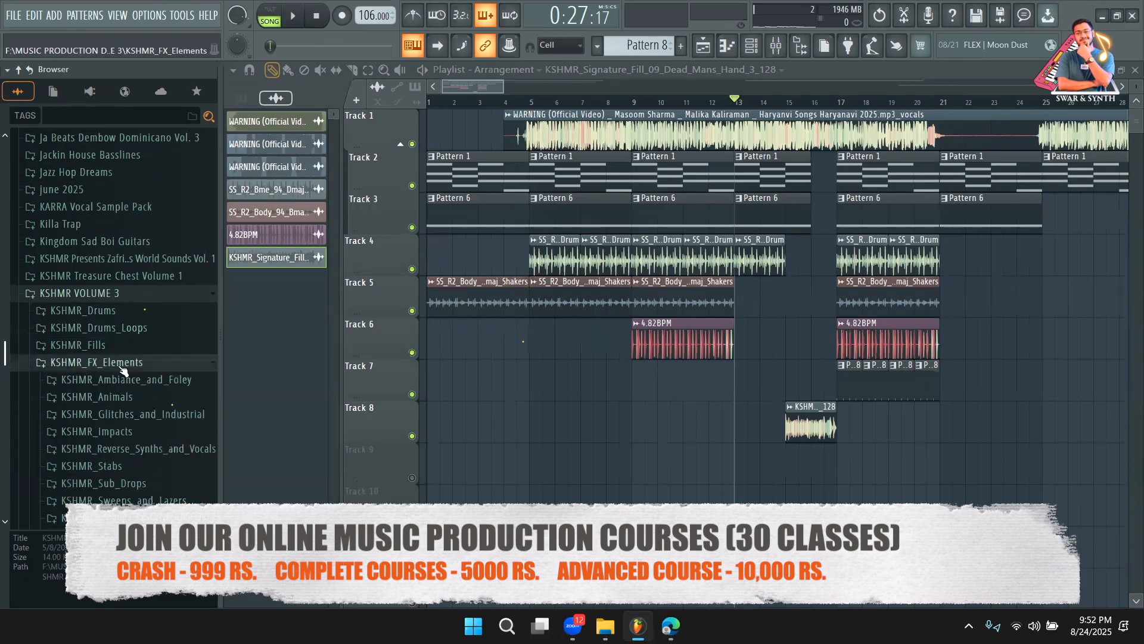
{"action": "scroll", "coordinate": [122, 369], "scroll_direction": "down", "scroll_amount": 3}
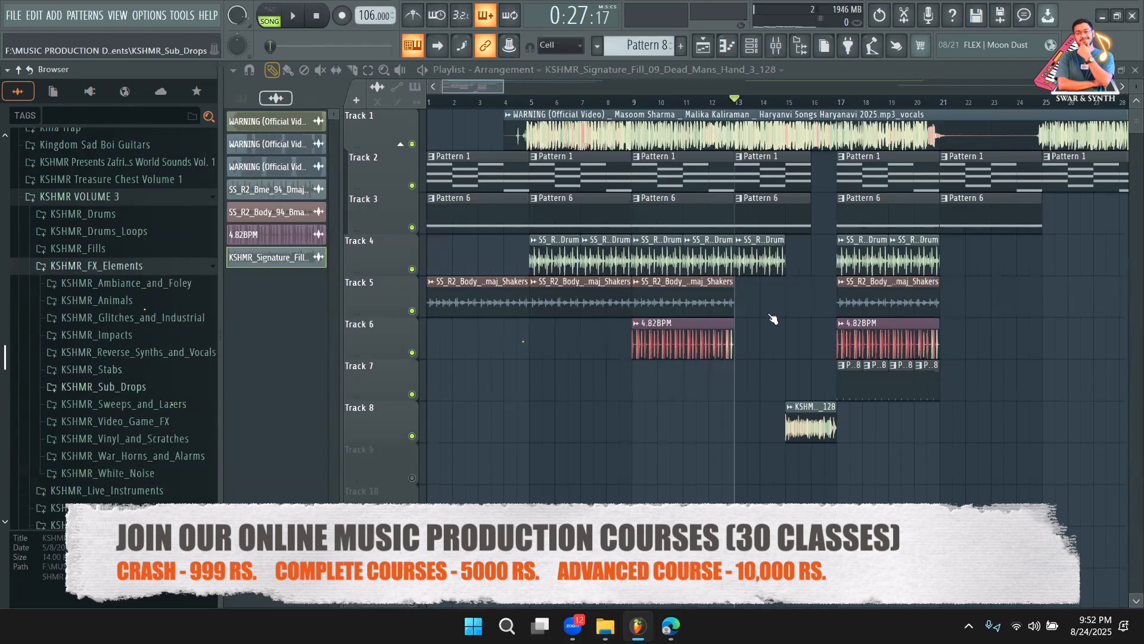
{"action": "left_click", "coordinate": [104, 386]}
{"action": "left_click", "coordinate": [119, 421]}
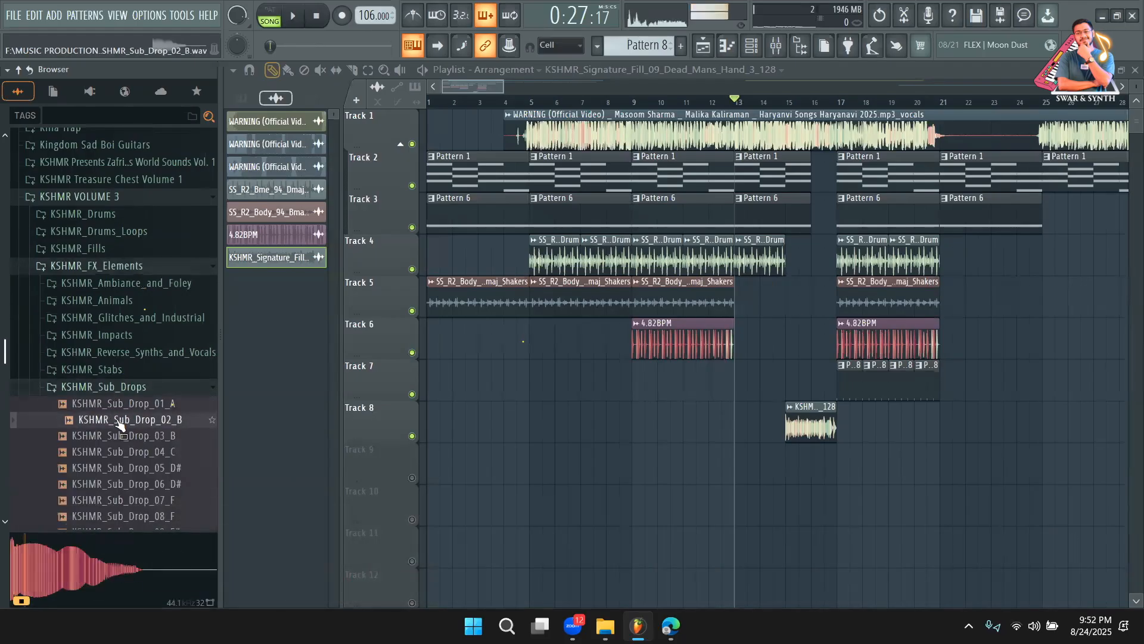
Preview KSHMR_Sub_Drop_10_F#, place it on Track 9 at bar 13, and unmute the track
{"action": "scroll", "coordinate": [119, 417], "scroll_direction": "down", "scroll_amount": 6}
{"action": "left_click", "coordinate": [119, 356]}
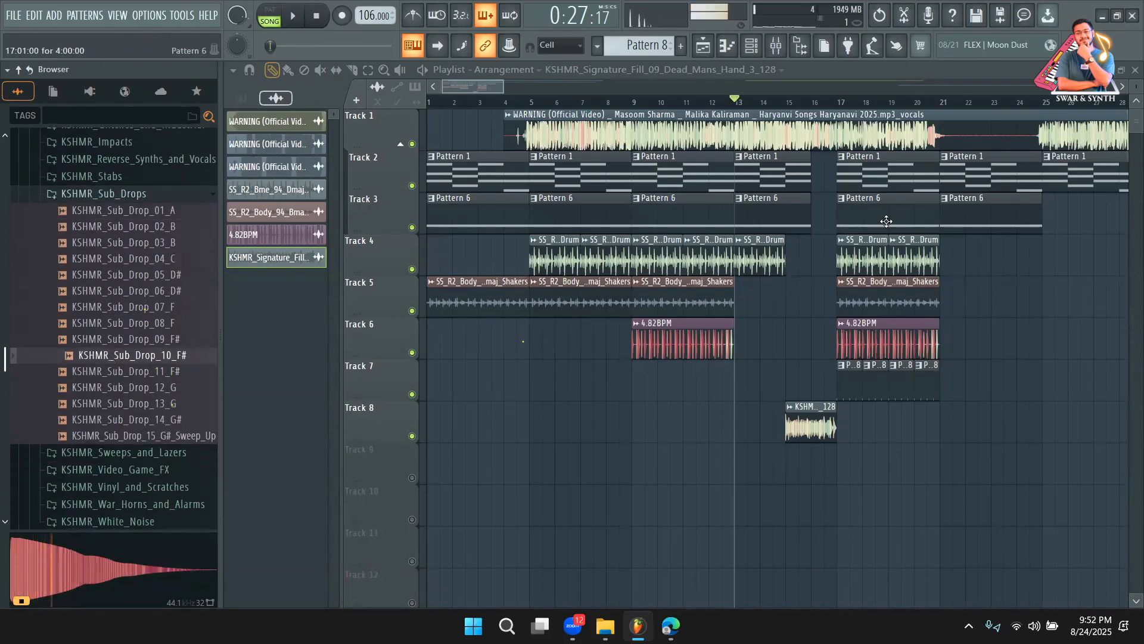
{"action": "left_click_drag", "start_coordinate": [119, 355], "coordinate": [748, 468]}
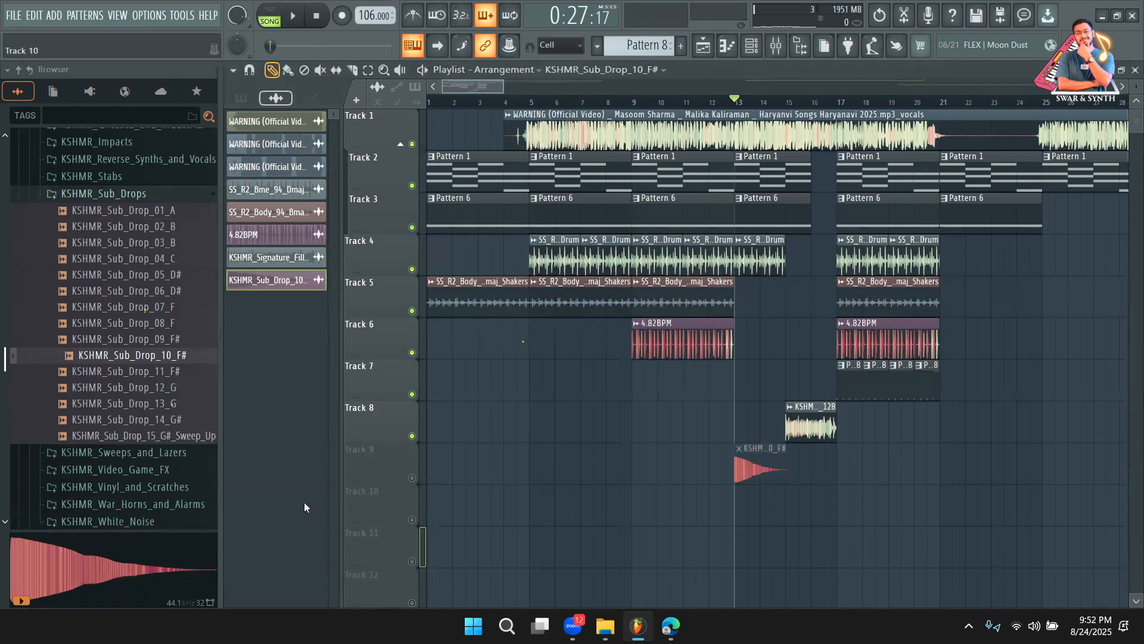
{"action": "left_click", "coordinate": [412, 477]}
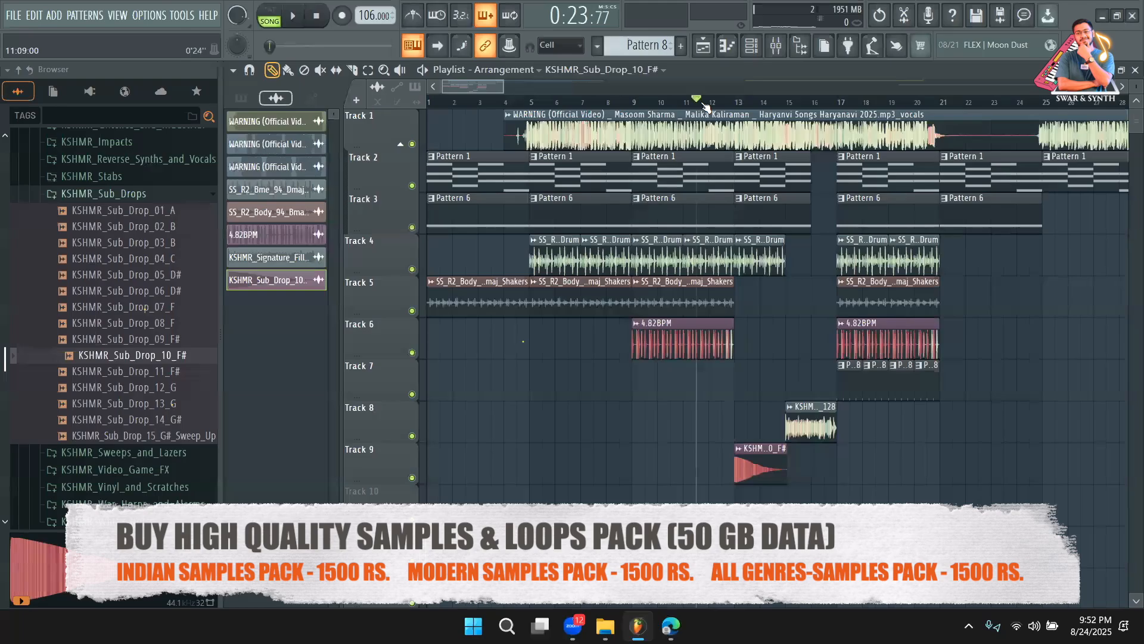
Adjust the channel volume of the sub drop clip on Track 9 and close its settings
{"action": "double_click", "coordinate": [746, 460]}
{"action": "left_click_drag", "start_coordinate": [651, 264], "coordinate": [650, 248]}
{"action": "right_click", "coordinate": [904, 442]}
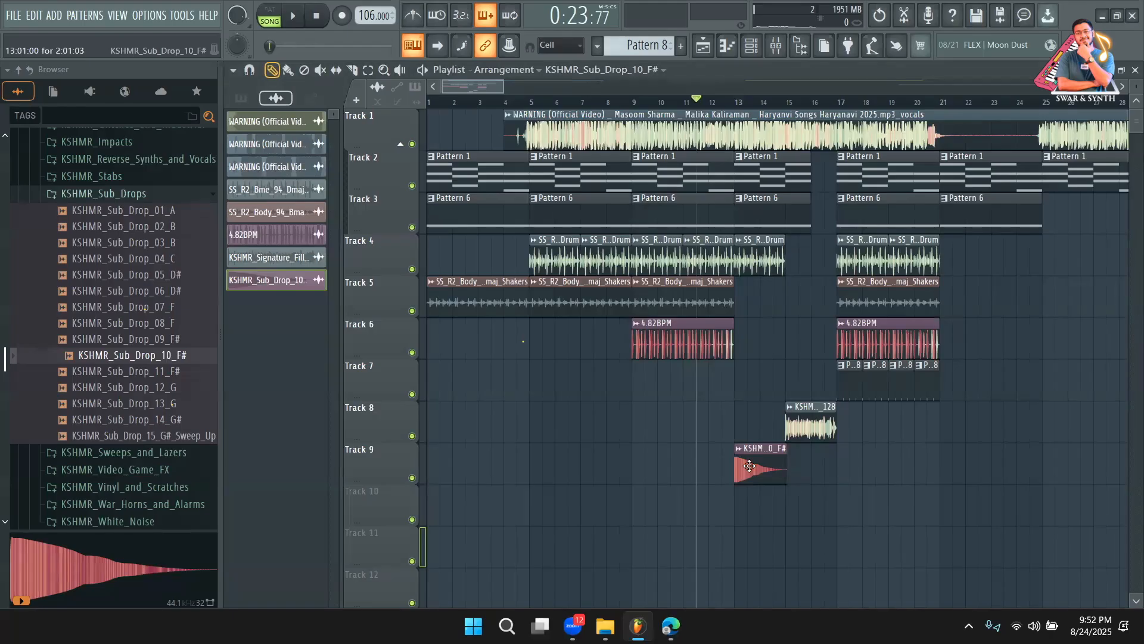
Play the arrangement from bar 11 through the sub drop, stop, and check the sub drop's channel settings
{"action": "left_click", "coordinate": [685, 101]}
{"action": "key", "text": "space"}
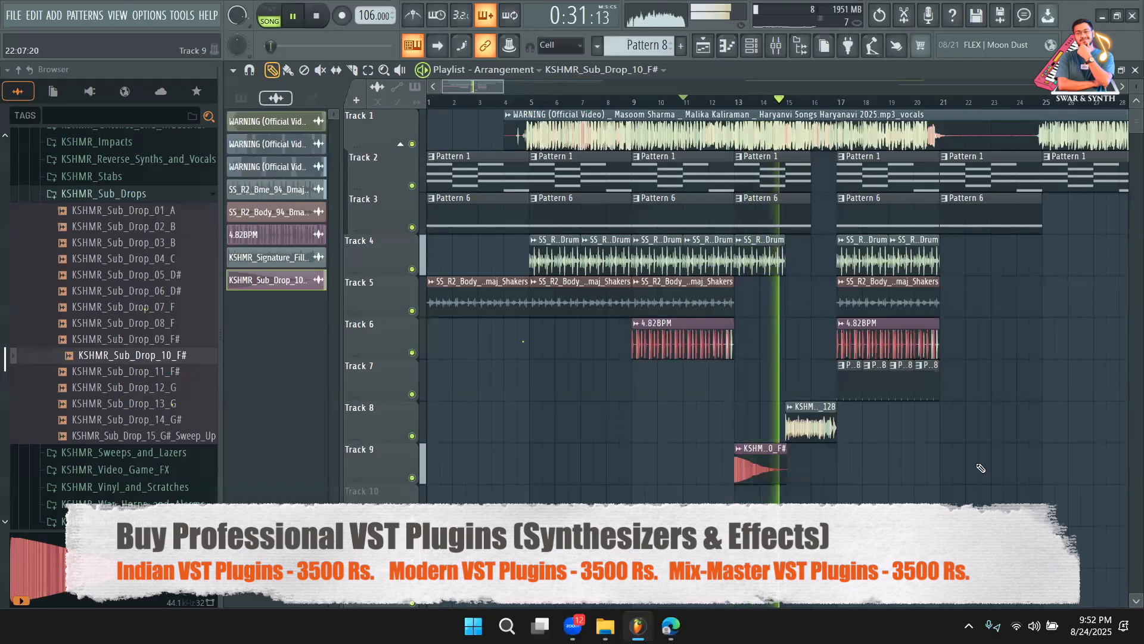
{"action": "key", "text": "space"}
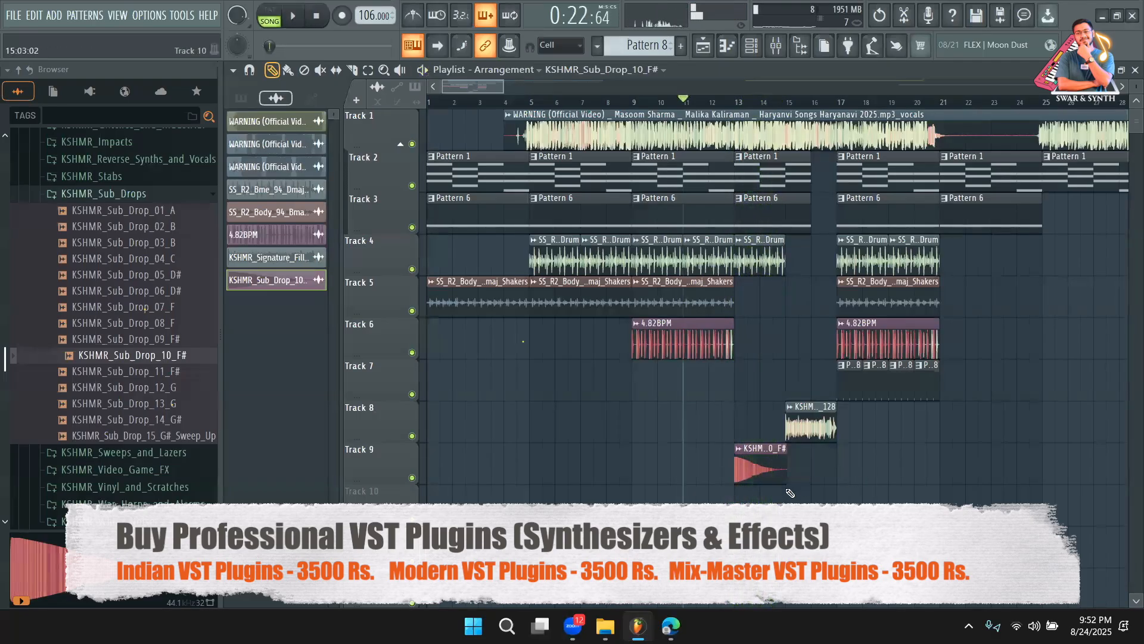
{"action": "double_click", "coordinate": [739, 458]}
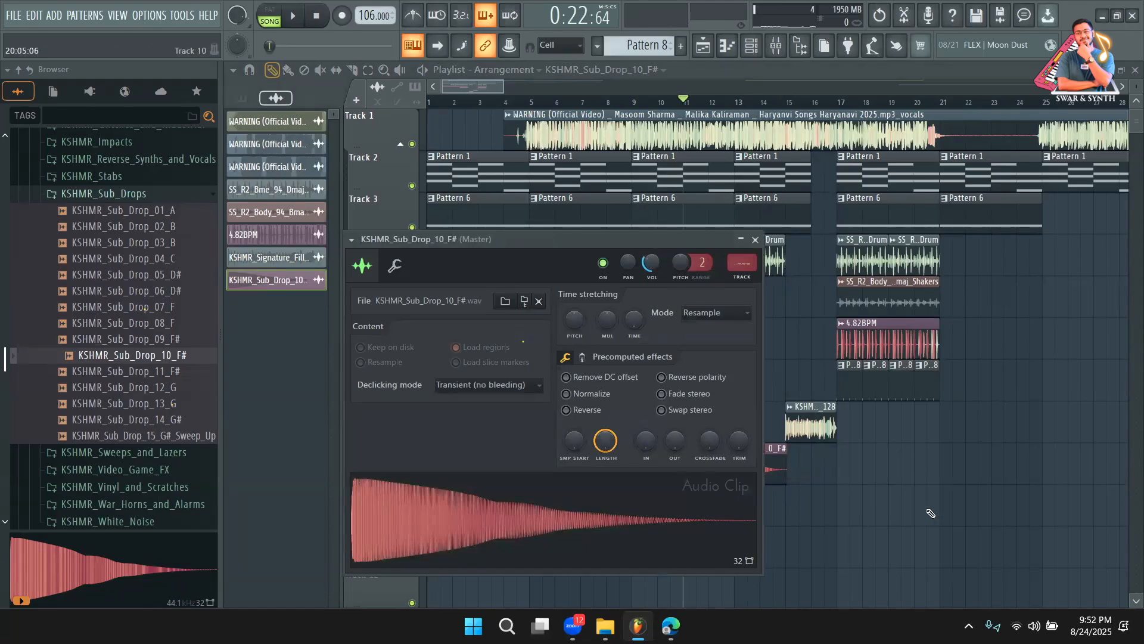
{"action": "key", "text": "Escape"}
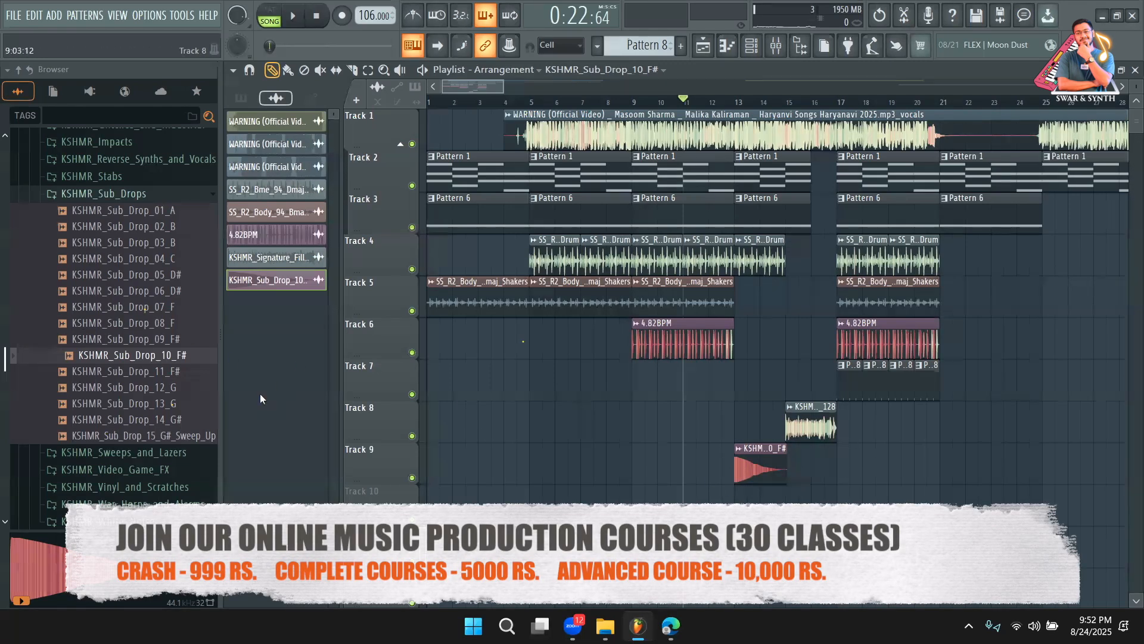
Collapse the KSHMR_Sub_Drops folder in the sample browser
{"action": "scroll", "coordinate": [124, 456], "scroll_direction": "up", "scroll_amount": 3}
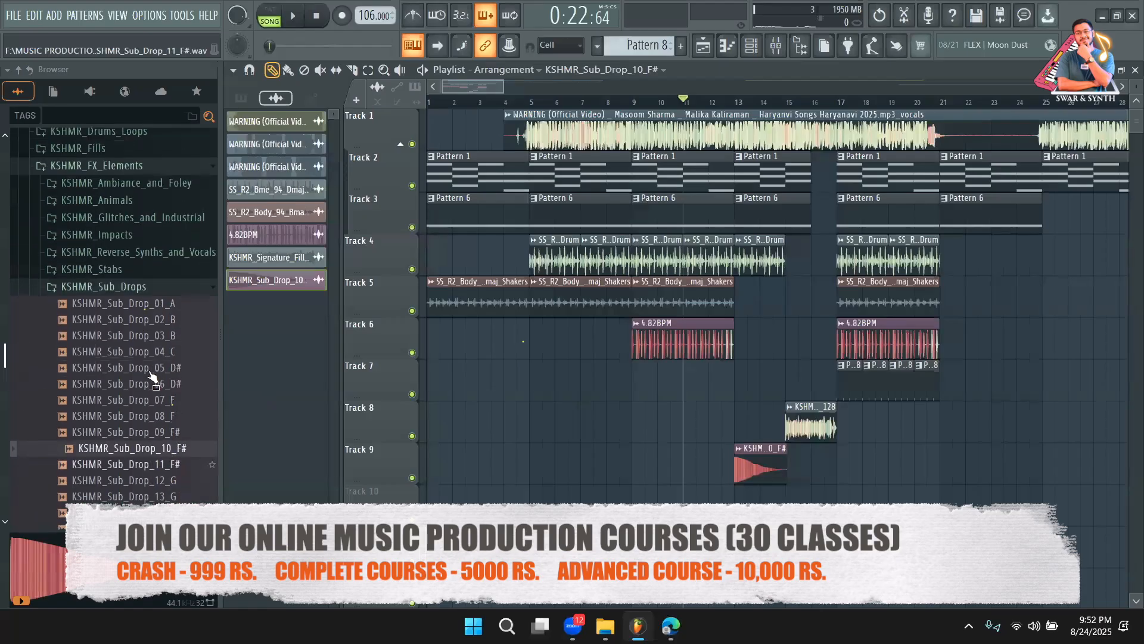
{"action": "left_click", "coordinate": [152, 291]}
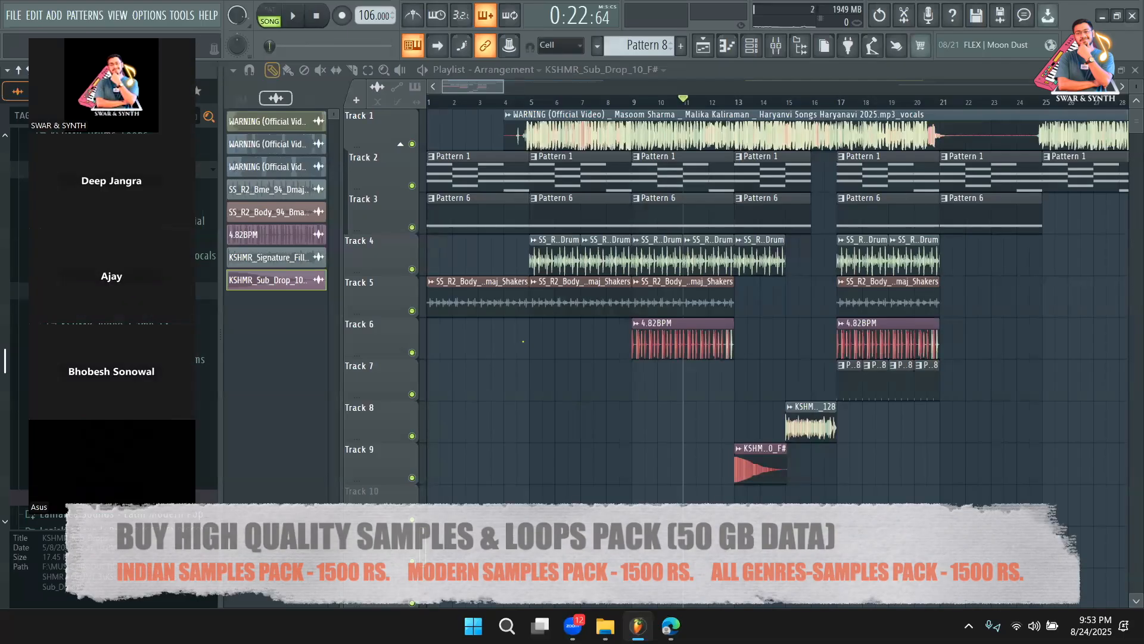
Try reversing the sub drop clip on Track 9, listen to it from bar 13, and turn the reversal off
{"action": "double_click", "coordinate": [775, 464]}
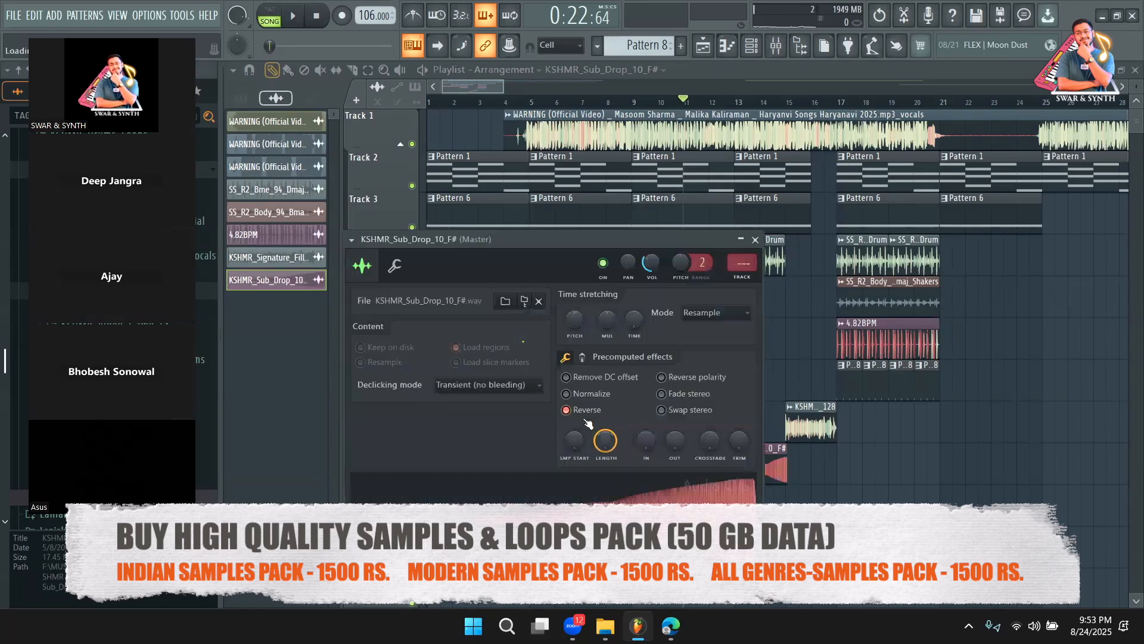
{"action": "key", "text": "Escape"}
{"action": "key", "text": "space"}
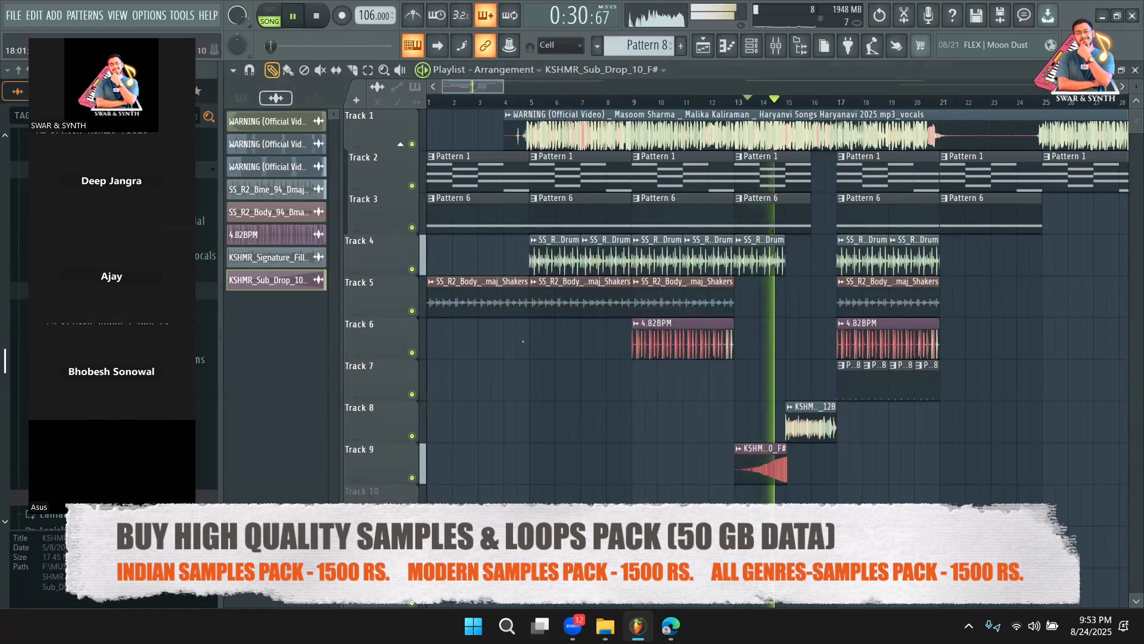
{"action": "key", "text": "space"}
{"action": "double_click", "coordinate": [769, 471]}
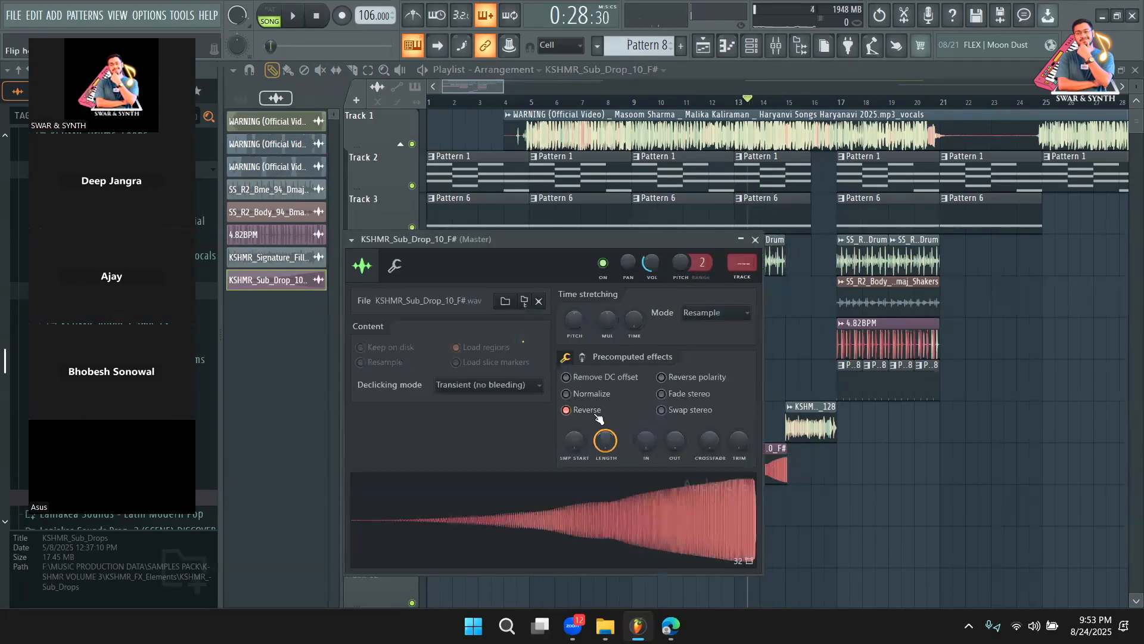
{"action": "left_click", "coordinate": [566, 410]}
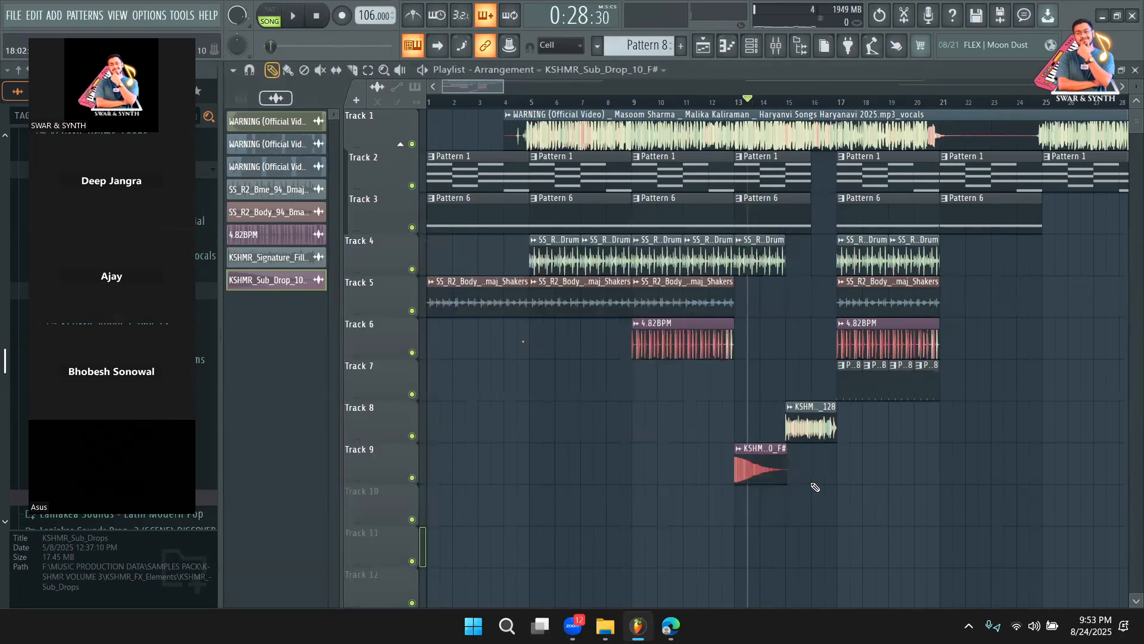
Try the Reverse effect on the sub drop clip once more, turn it off, and close the channel settings
{"action": "left_click", "coordinate": [584, 411]}
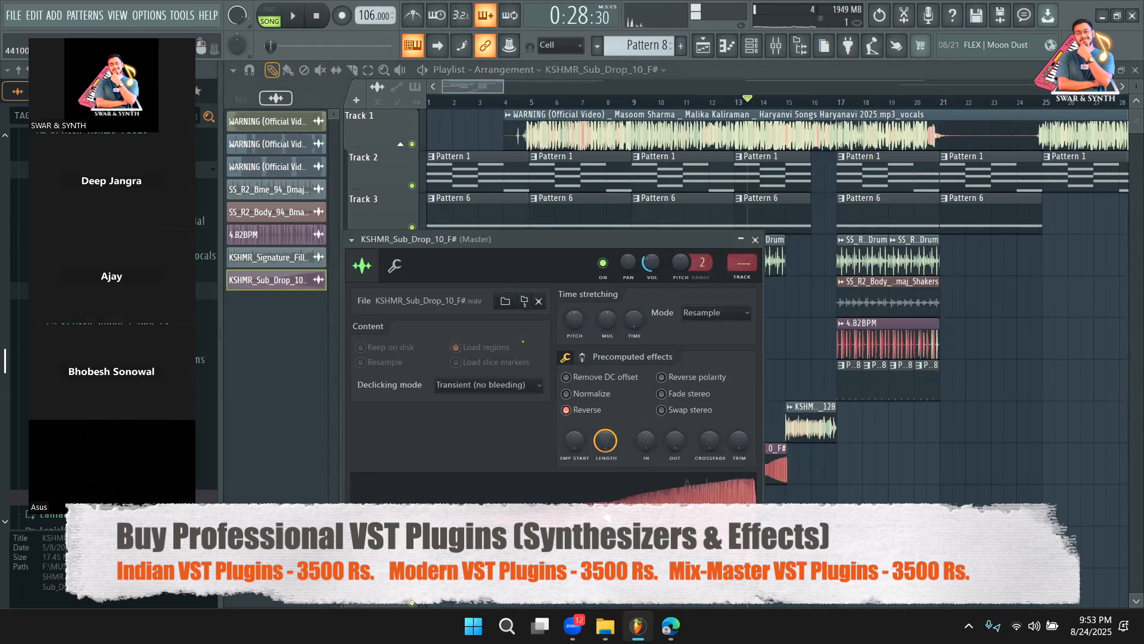
{"action": "left_click", "coordinate": [597, 411]}
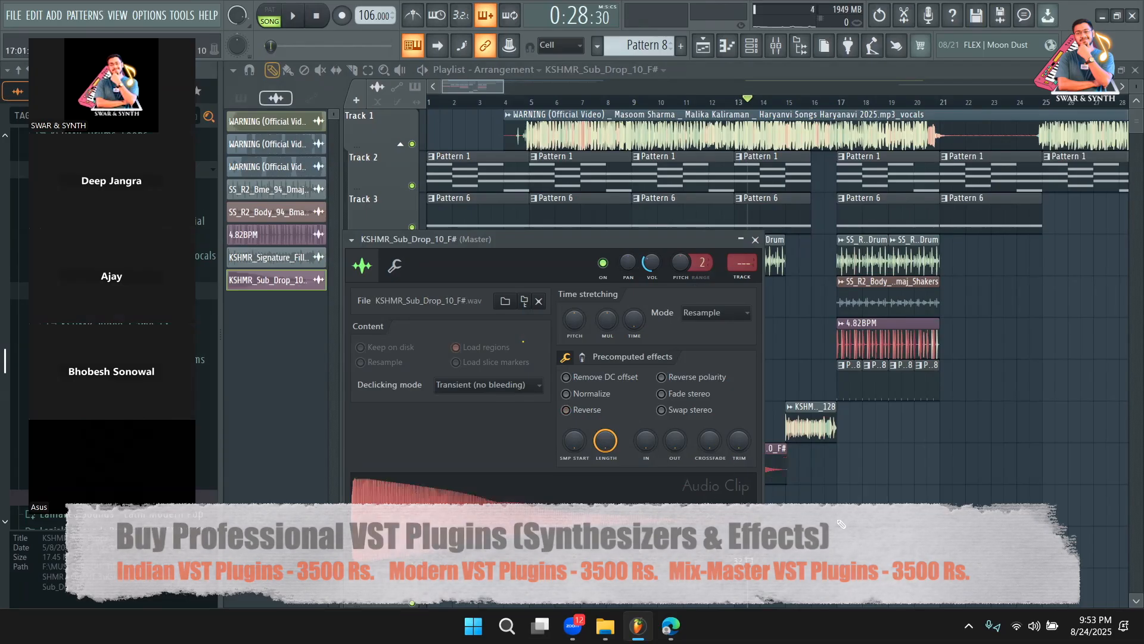
{"action": "key", "text": "Escape"}
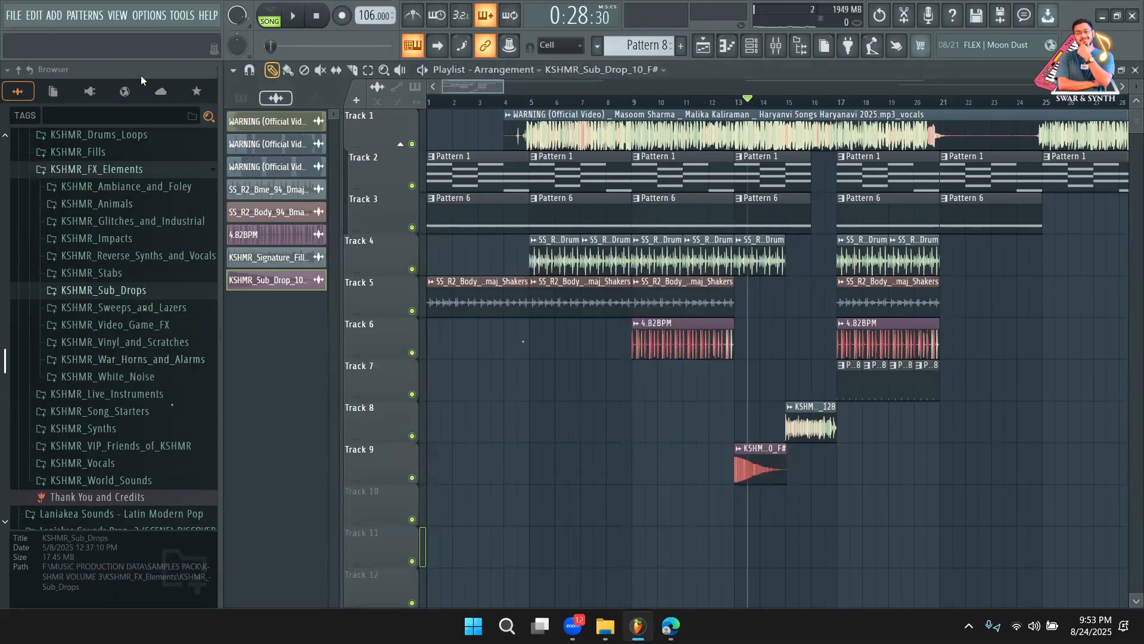
Open the KSHMR_Sweeps_Medium folder under KSHMR_Sweeps_and_Lazers and KSHMR_Sweeps_Up, and preview KSHMR_Medium_Sweep_02
{"action": "left_click", "coordinate": [156, 308]}
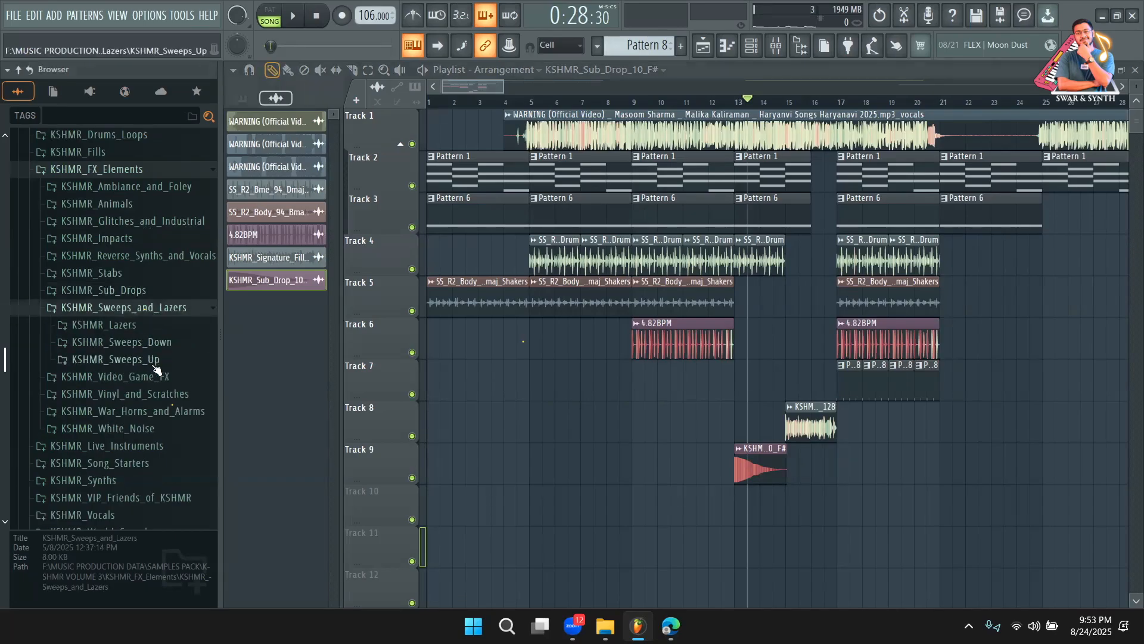
{"action": "left_click", "coordinate": [157, 360]}
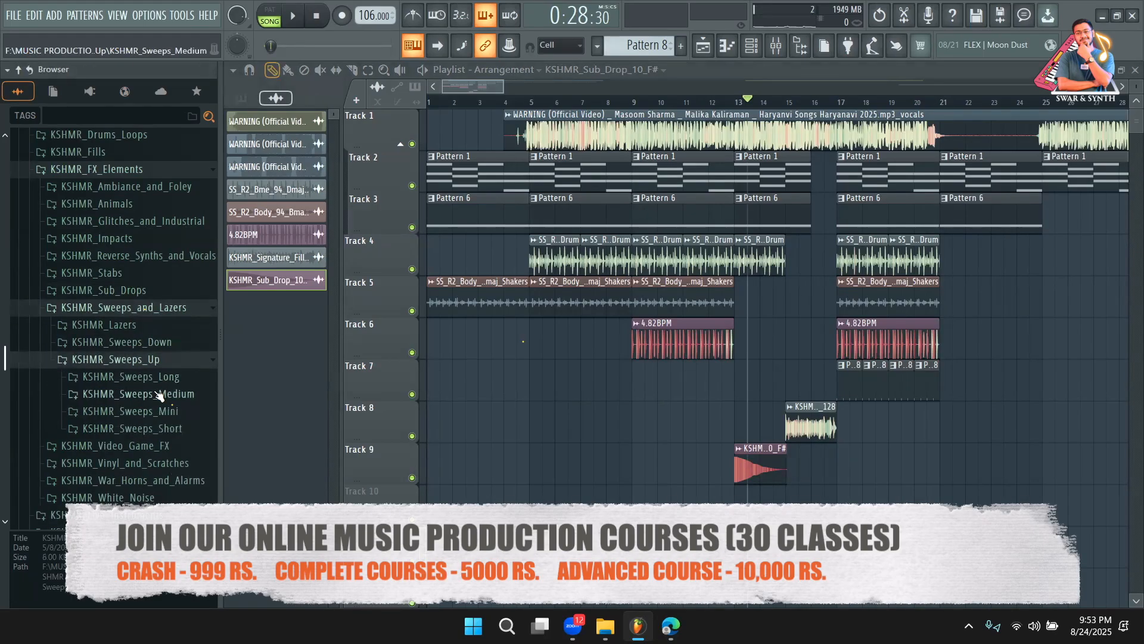
{"action": "scroll", "coordinate": [159, 395], "scroll_direction": "down", "scroll_amount": 3}
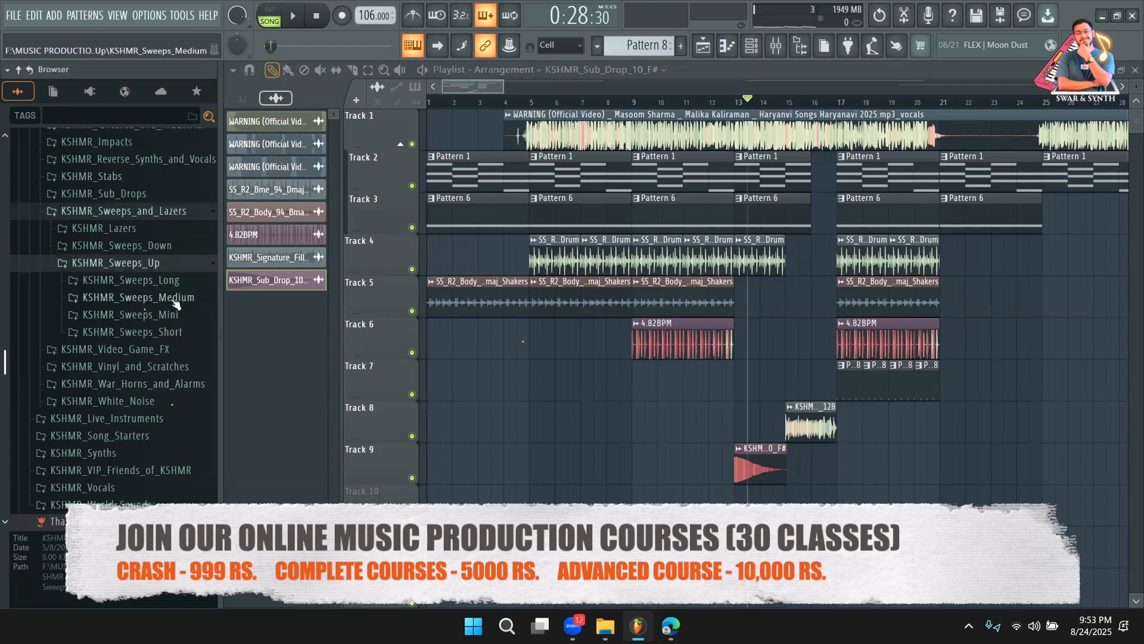
{"action": "left_click", "coordinate": [133, 334]}
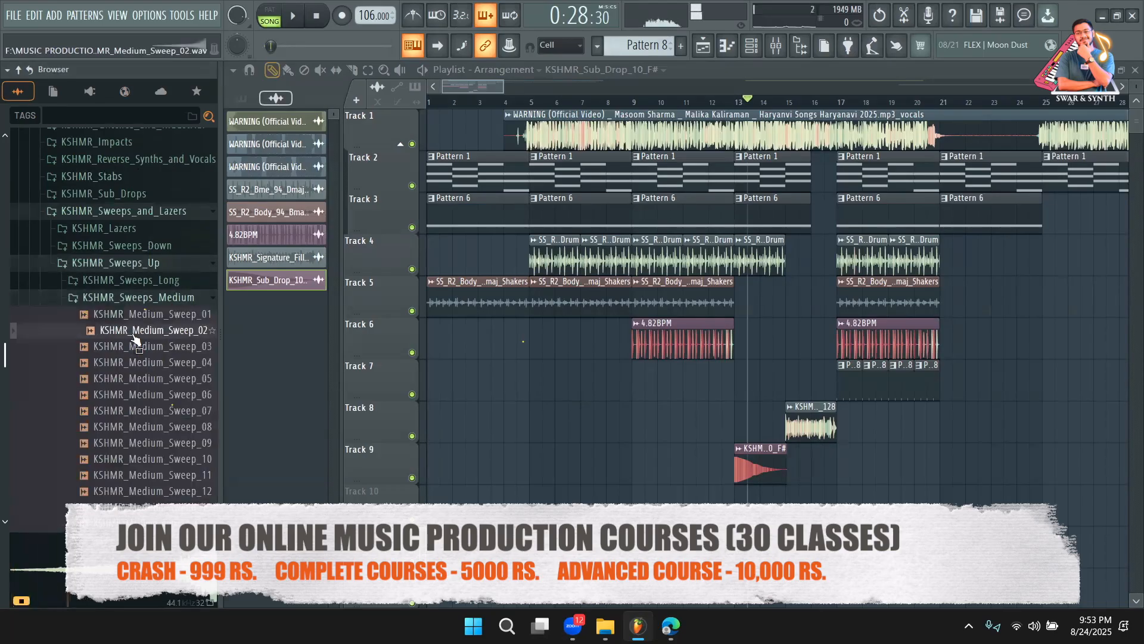
Preview medium sweeps 04 and 05, and place KSHMR_Medium_Sweep_05 on Track 10 at bar 17
{"action": "left_click", "coordinate": [143, 363]}
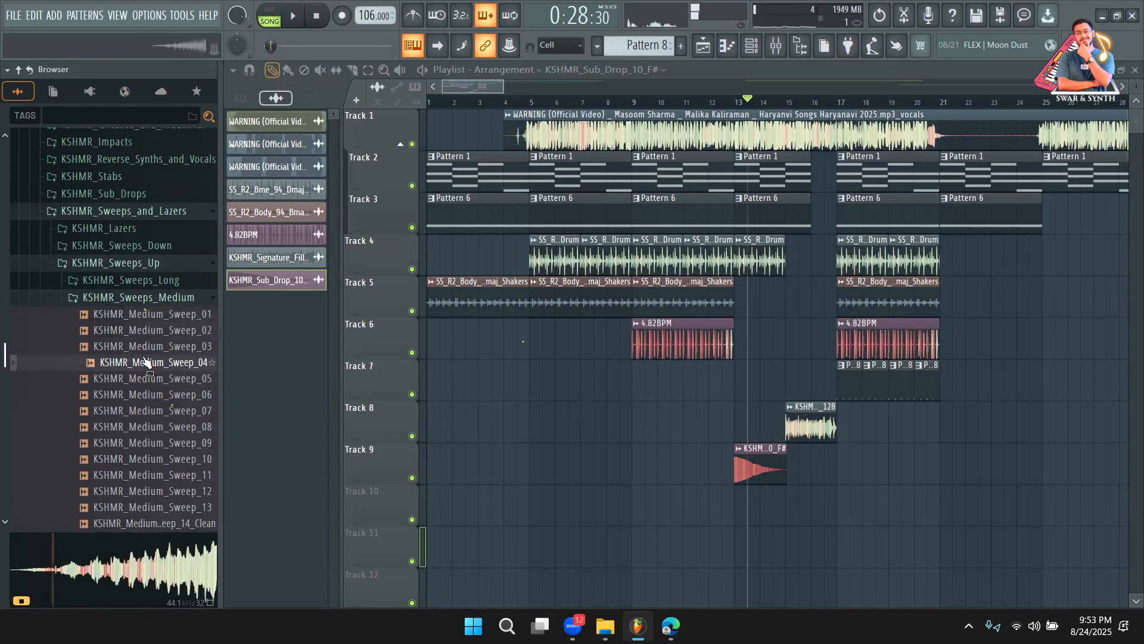
{"action": "left_click", "coordinate": [151, 379]}
{"action": "scroll", "coordinate": [150, 333], "scroll_direction": "down", "scroll_amount": 3}
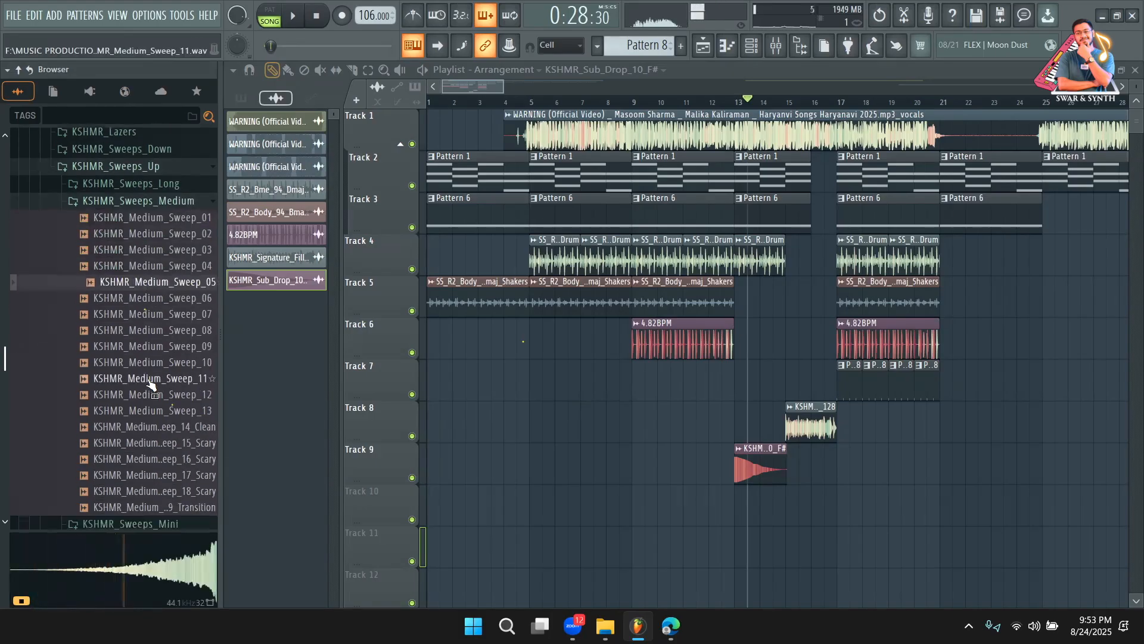
{"action": "left_click_drag", "start_coordinate": [171, 291], "coordinate": [841, 507]}
Preview the samples KSHMR_Medium_Sweep_06 through KSHMR_Medium_Sweep_12 one after another
{"action": "left_click", "coordinate": [161, 301]}
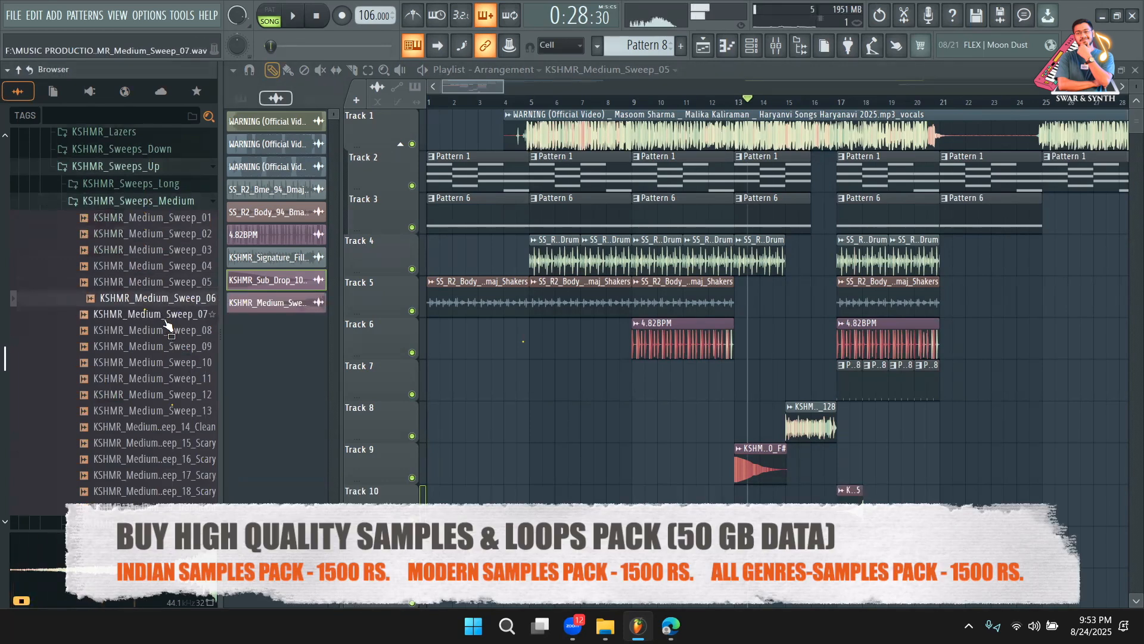
{"action": "left_click", "coordinate": [170, 319]}
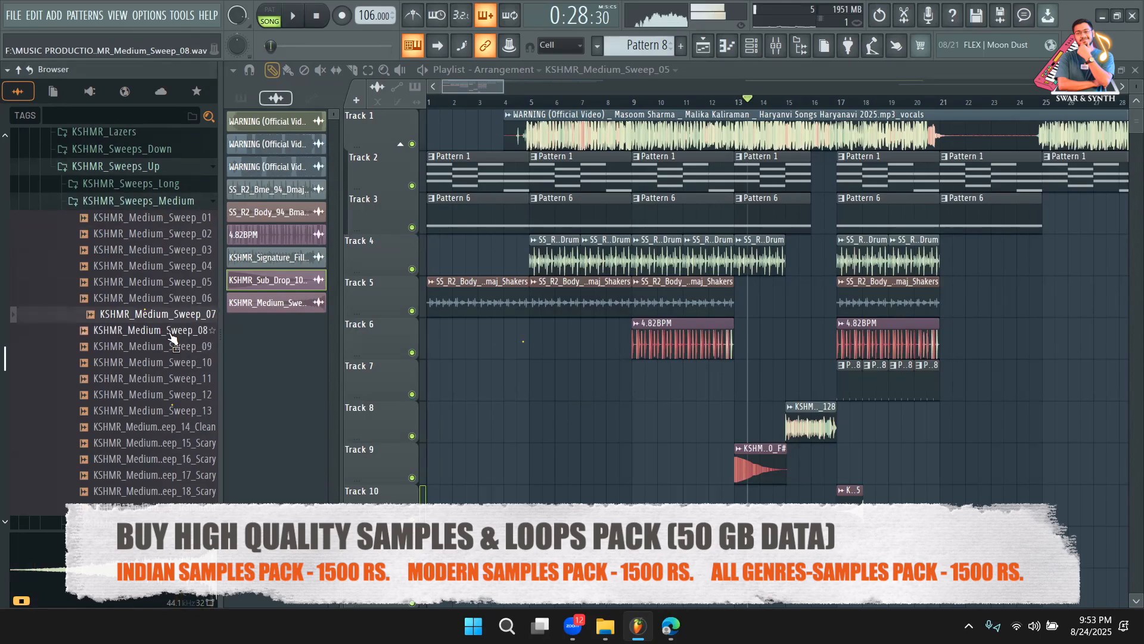
{"action": "left_click", "coordinate": [171, 334]}
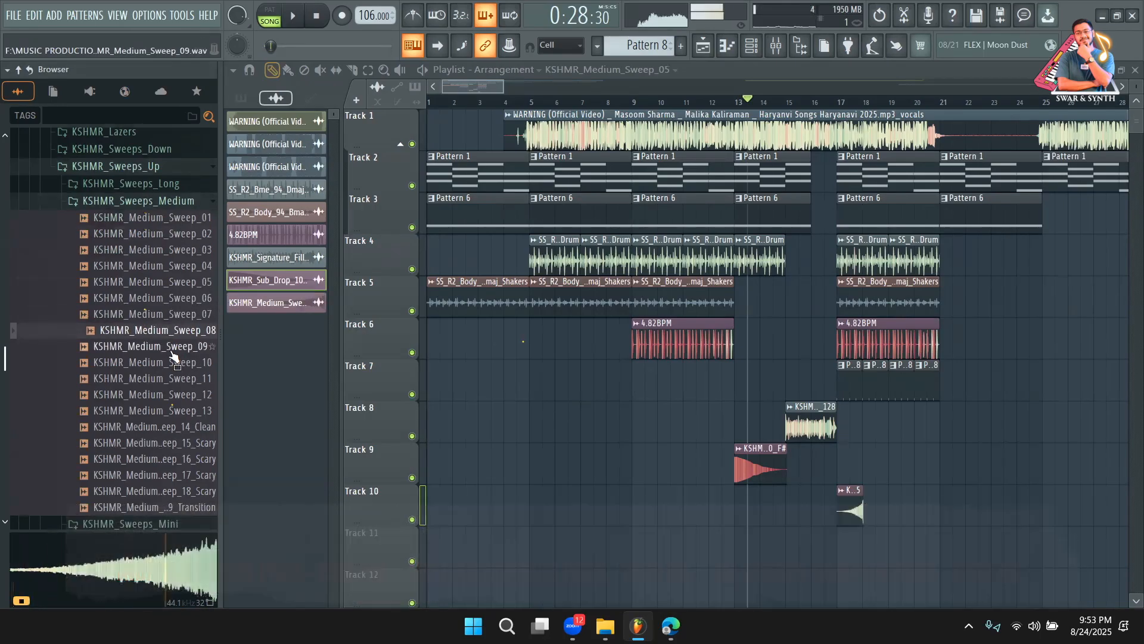
{"action": "left_click", "coordinate": [171, 349]}
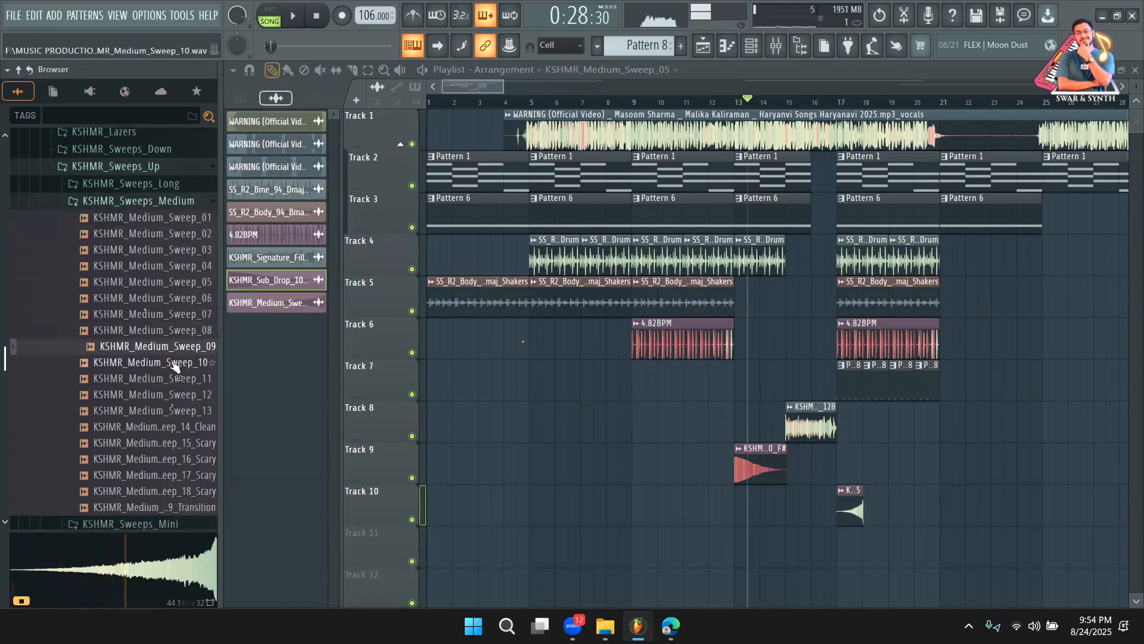
{"action": "left_click", "coordinate": [173, 363]}
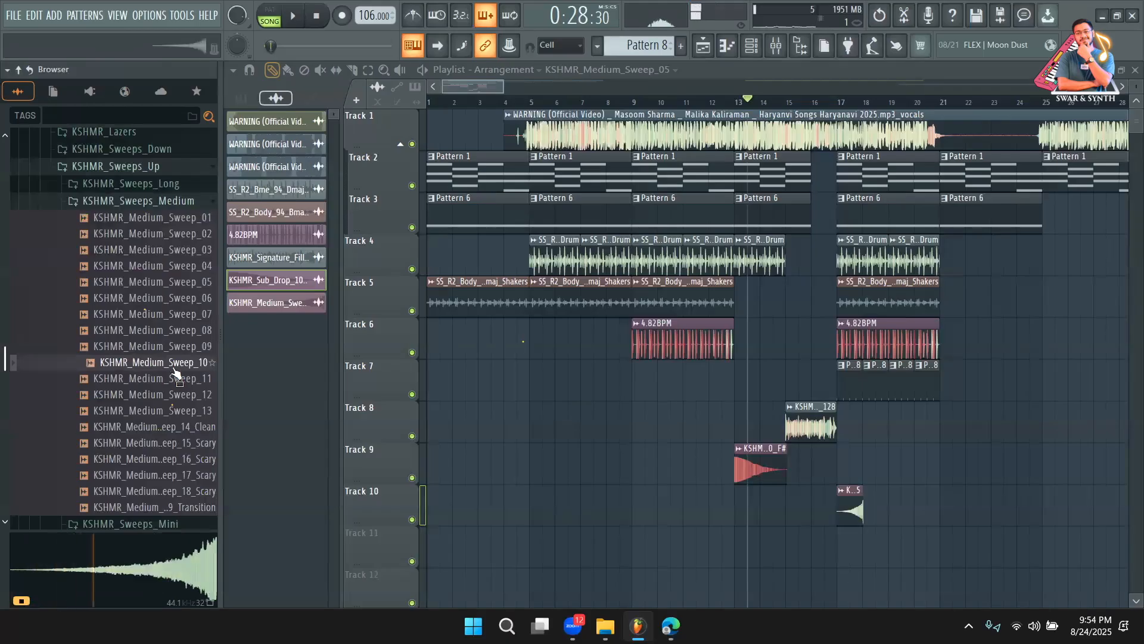
{"action": "left_click", "coordinate": [175, 381]}
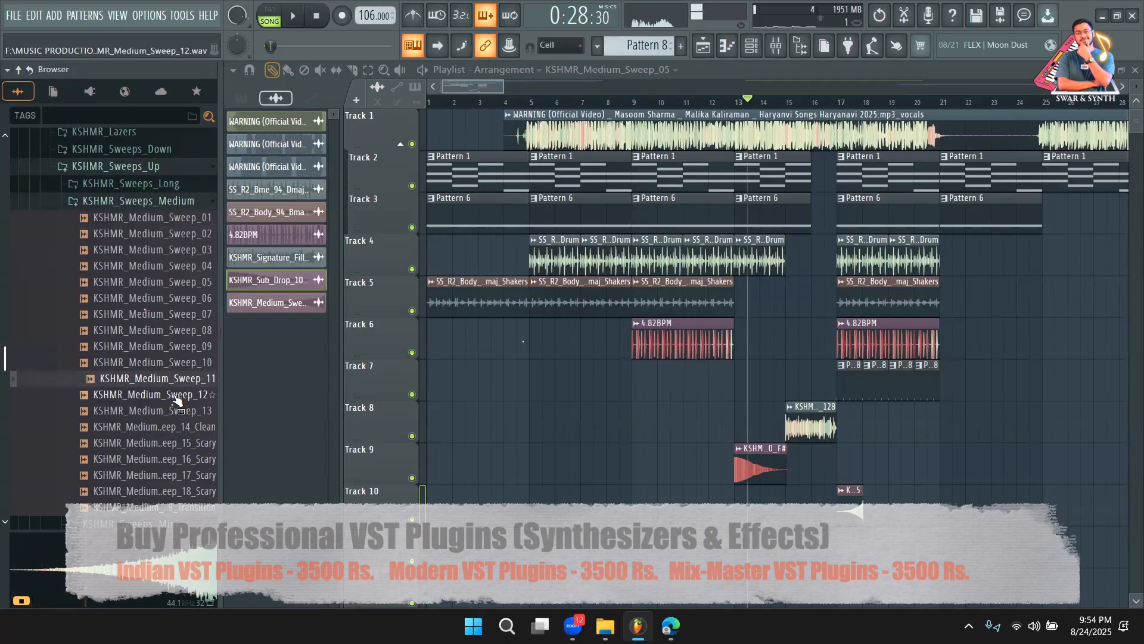
{"action": "left_click", "coordinate": [176, 396]}
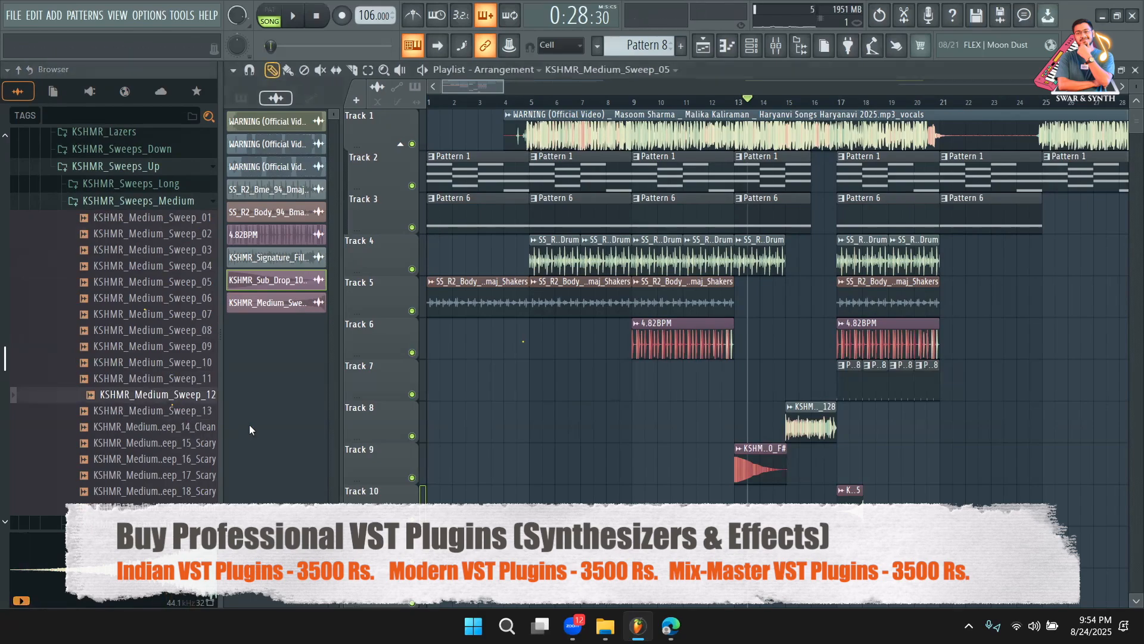
Look through the remaining sample folders and preview the Scary medium sweeps 18 down to 15
{"action": "scroll", "coordinate": [115, 404], "scroll_direction": "down", "scroll_amount": 2}
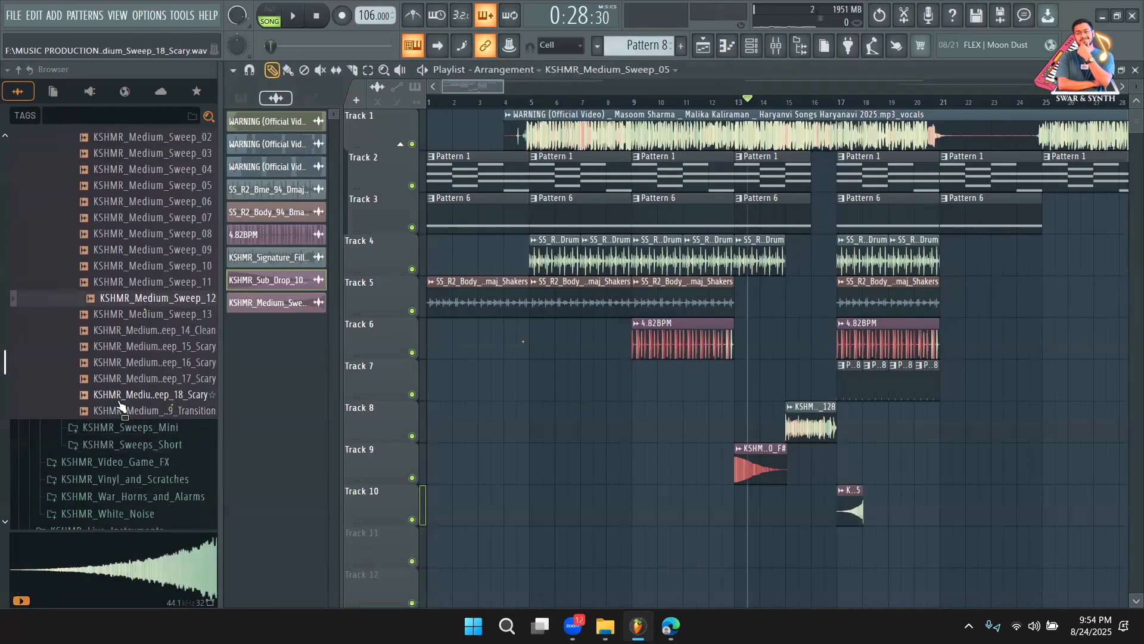
{"action": "scroll", "coordinate": [122, 400], "scroll_direction": "down", "scroll_amount": 4}
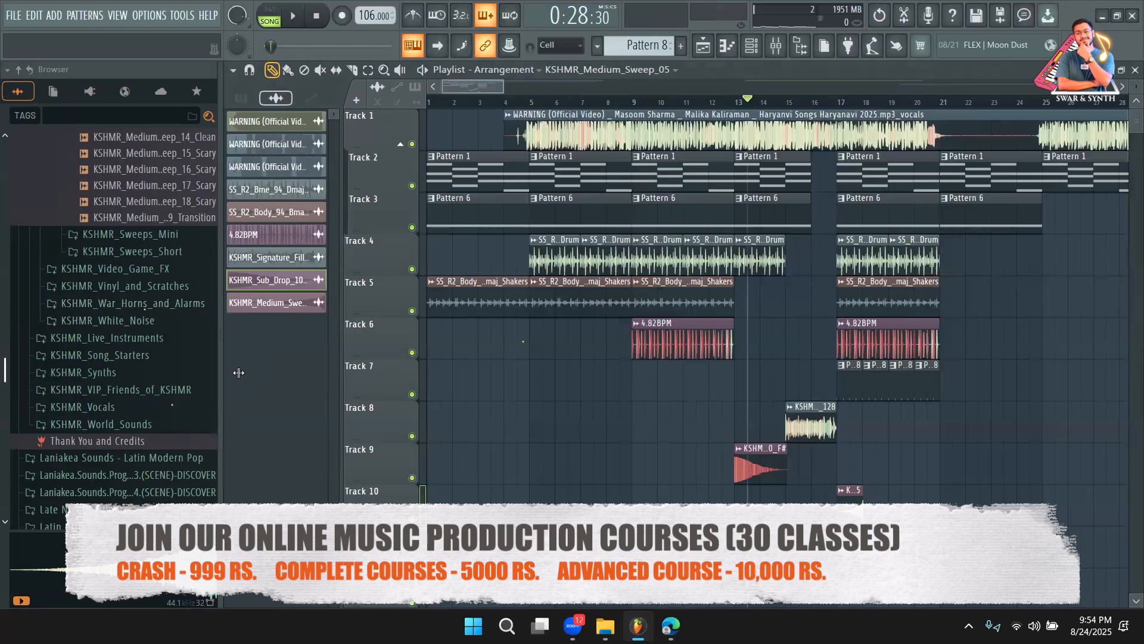
{"action": "scroll", "coordinate": [151, 398], "scroll_direction": "up", "scroll_amount": 2}
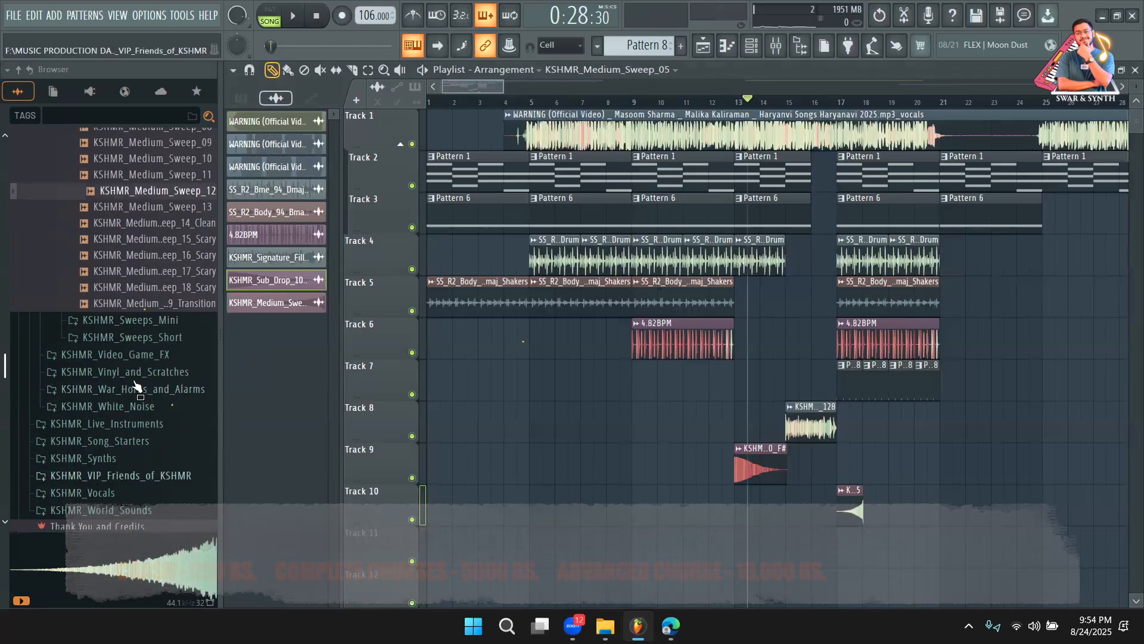
{"action": "scroll", "coordinate": [160, 358], "scroll_direction": "up", "scroll_amount": 5}
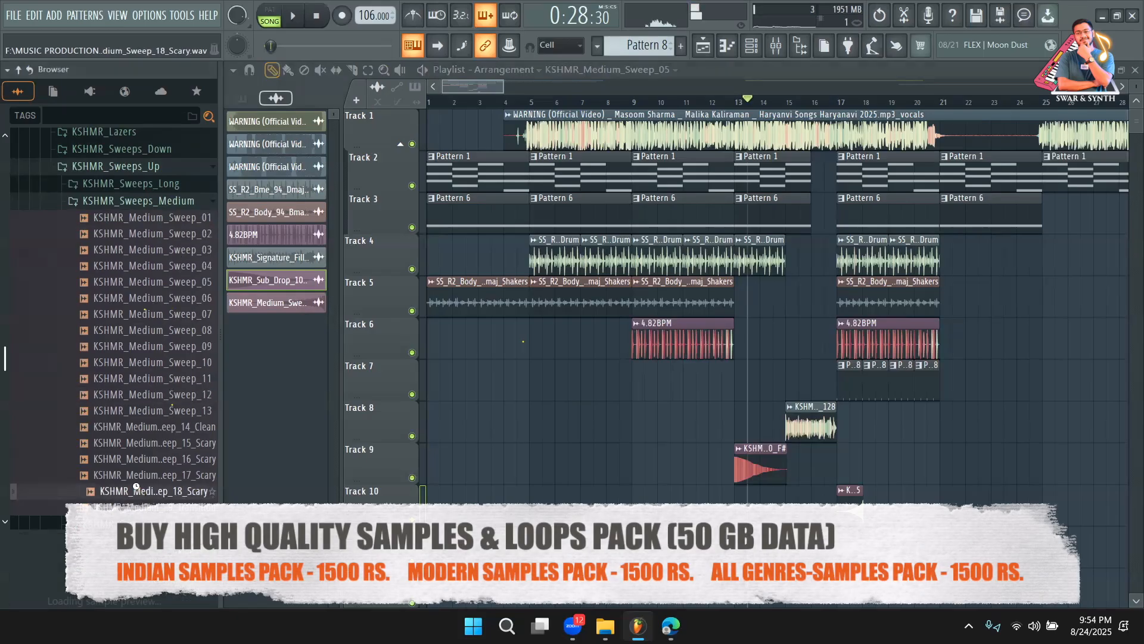
{"action": "left_click", "coordinate": [153, 465]}
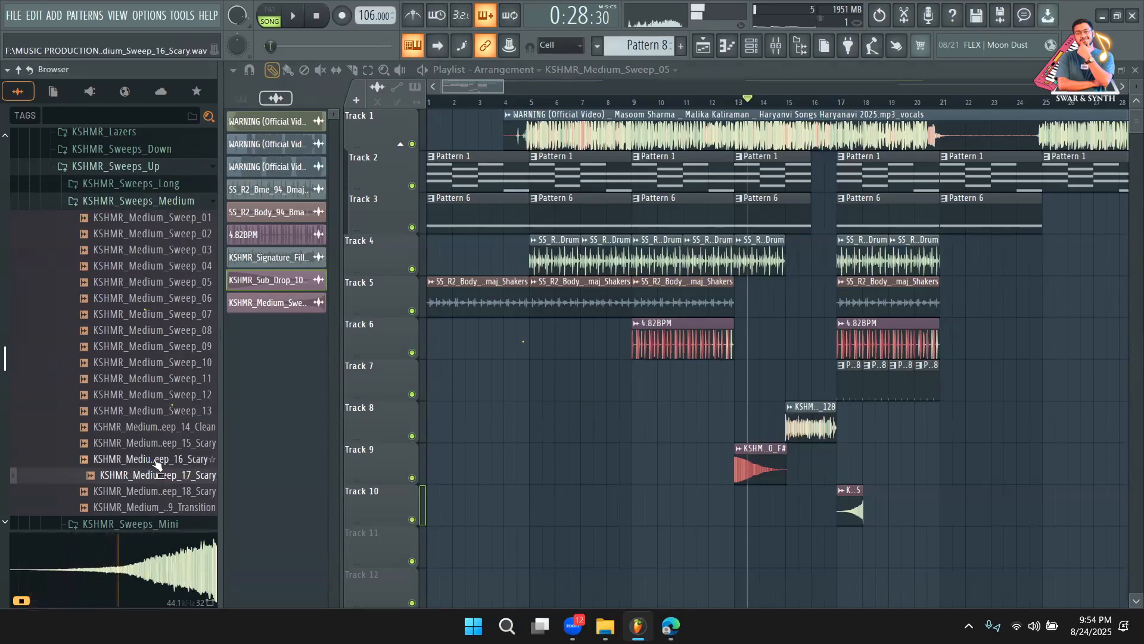
{"action": "left_click", "coordinate": [165, 446]}
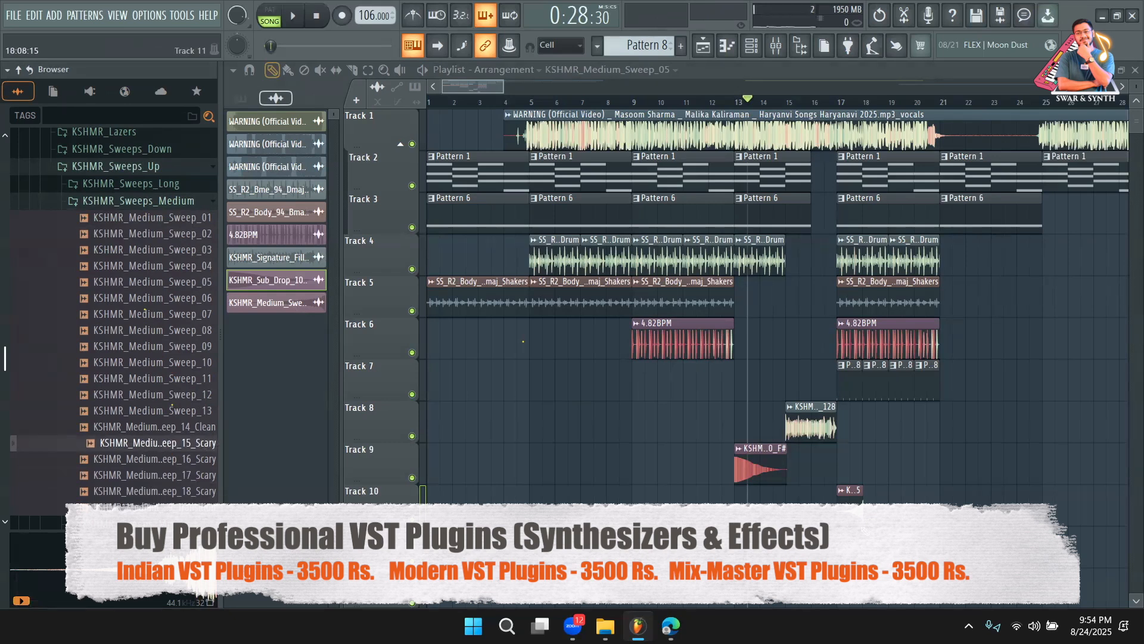
Move the medium sweep clip on Track 10 to bar 16 and fit it to tempo using the 75 to 150 BPM range
{"action": "left_click_drag", "start_coordinate": [850, 512], "coordinate": [824, 512]}
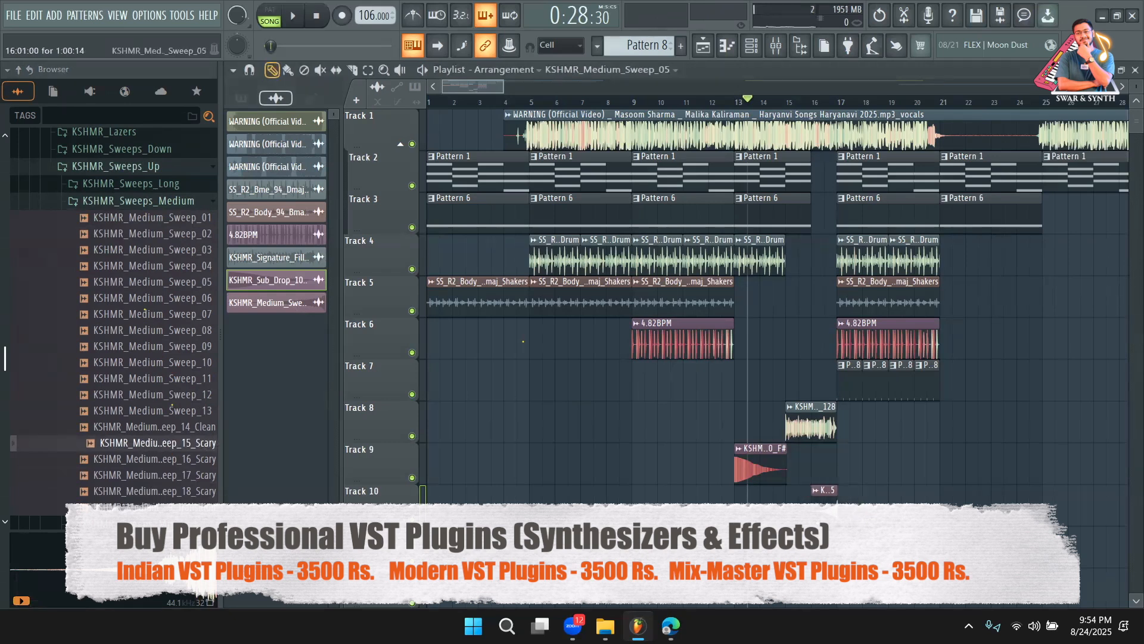
{"action": "right_click", "coordinate": [820, 494]}
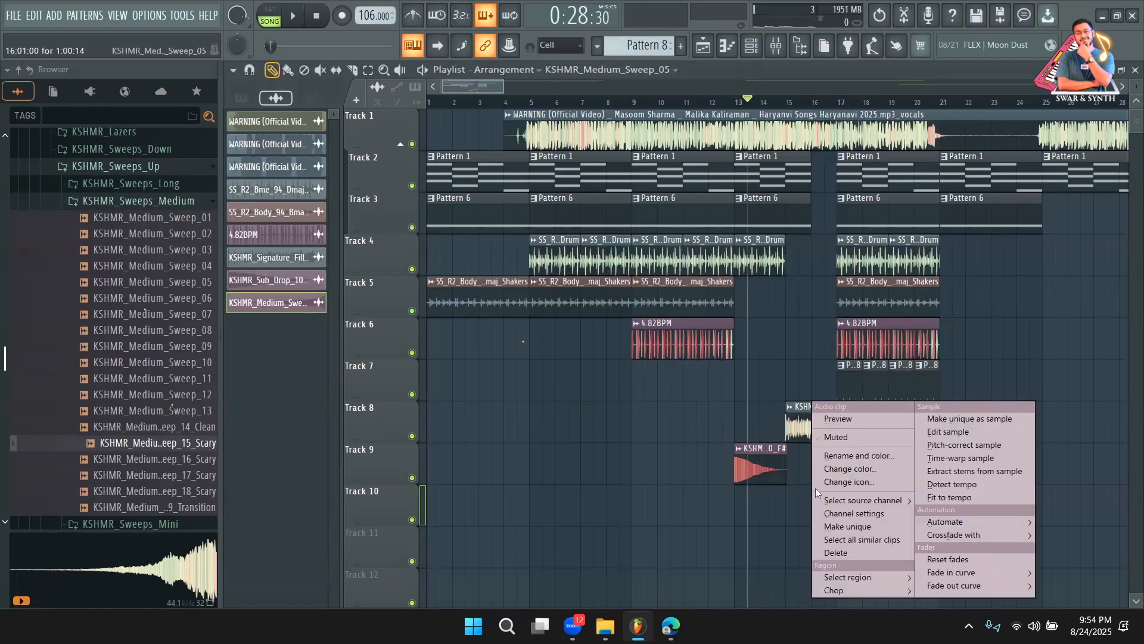
{"action": "left_click", "coordinate": [950, 497]}
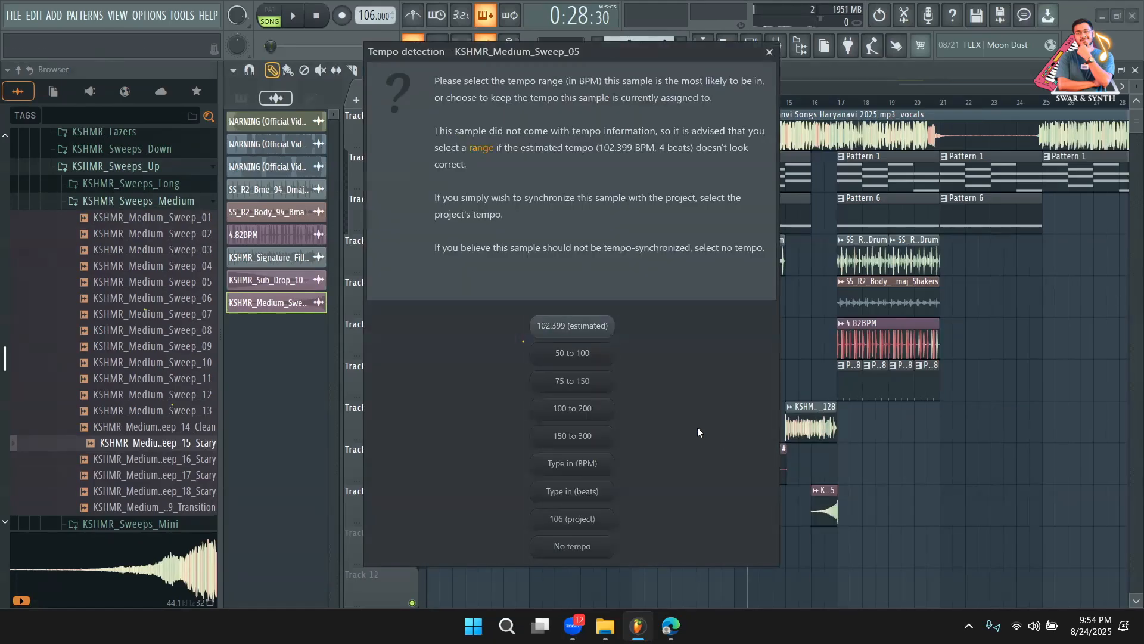
{"action": "left_click", "coordinate": [567, 383]}
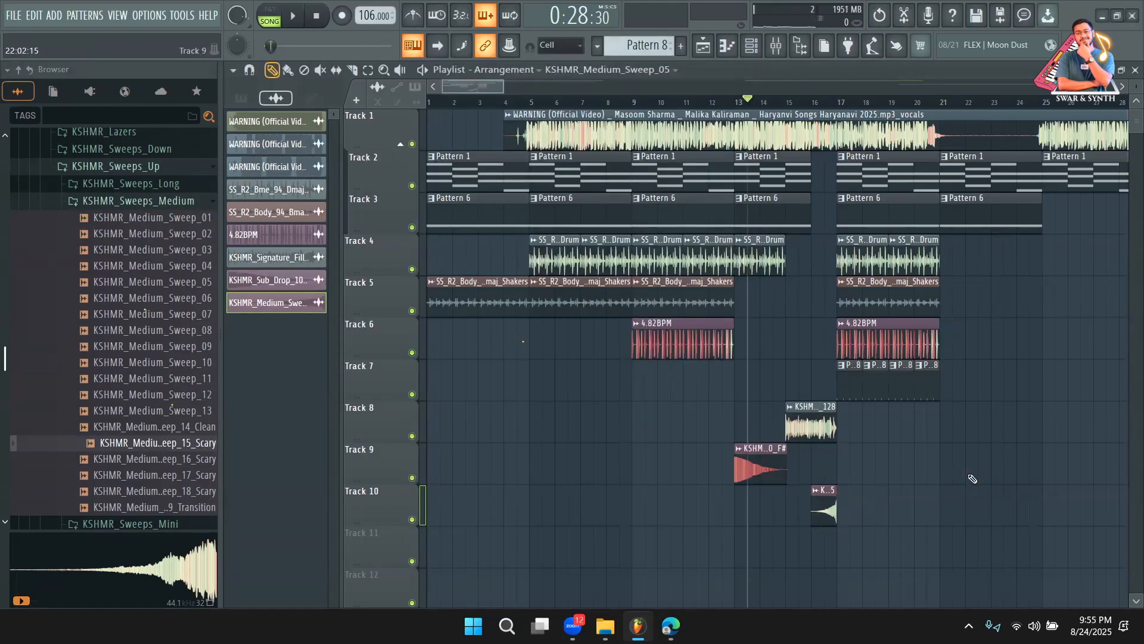
Set the playback position to bar 15 and switch from the medium sweeps to the KSHMR_Sweeps_Long folder
{"action": "left_click", "coordinate": [792, 103]}
{"action": "left_click", "coordinate": [172, 201]}
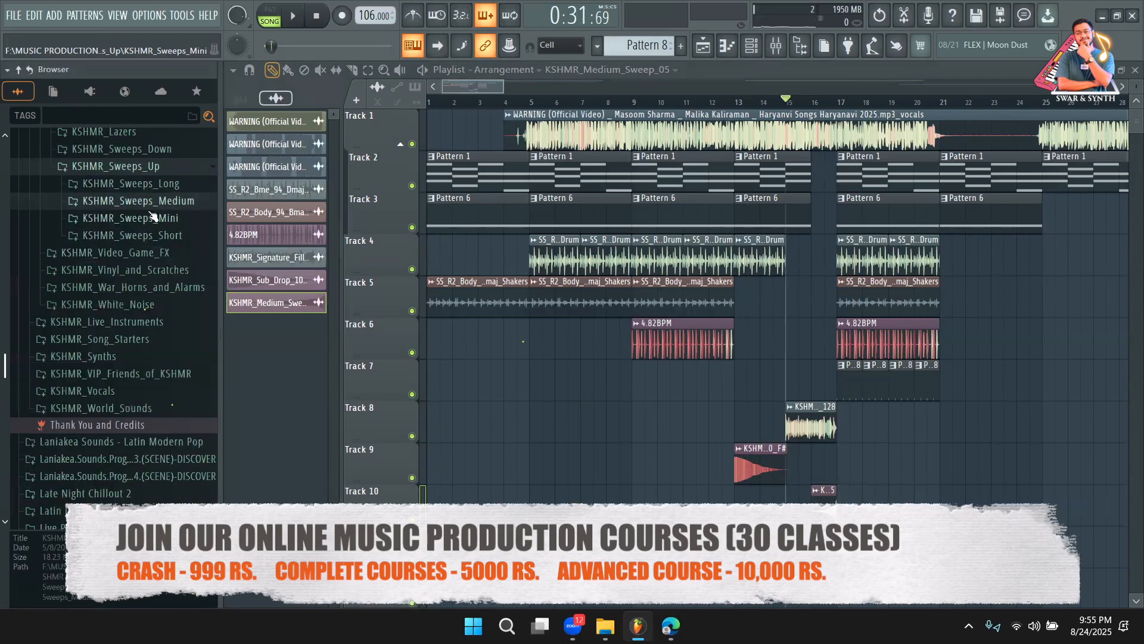
{"action": "left_click", "coordinate": [171, 185]}
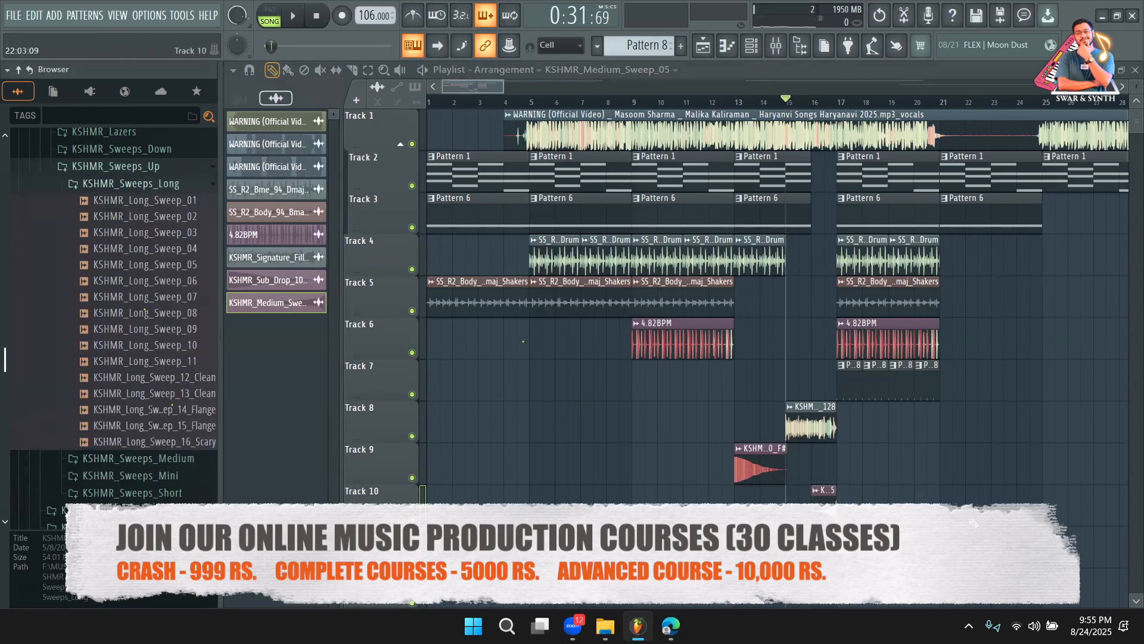
Preview long sweeps from the KSHMR_Sweeps_Long folder, including 01, 02, 03, 06 and the Clean, Flange and Scary variants, down to KSHMR_Long_Sweep_10
{"action": "left_click", "coordinate": [143, 233]}
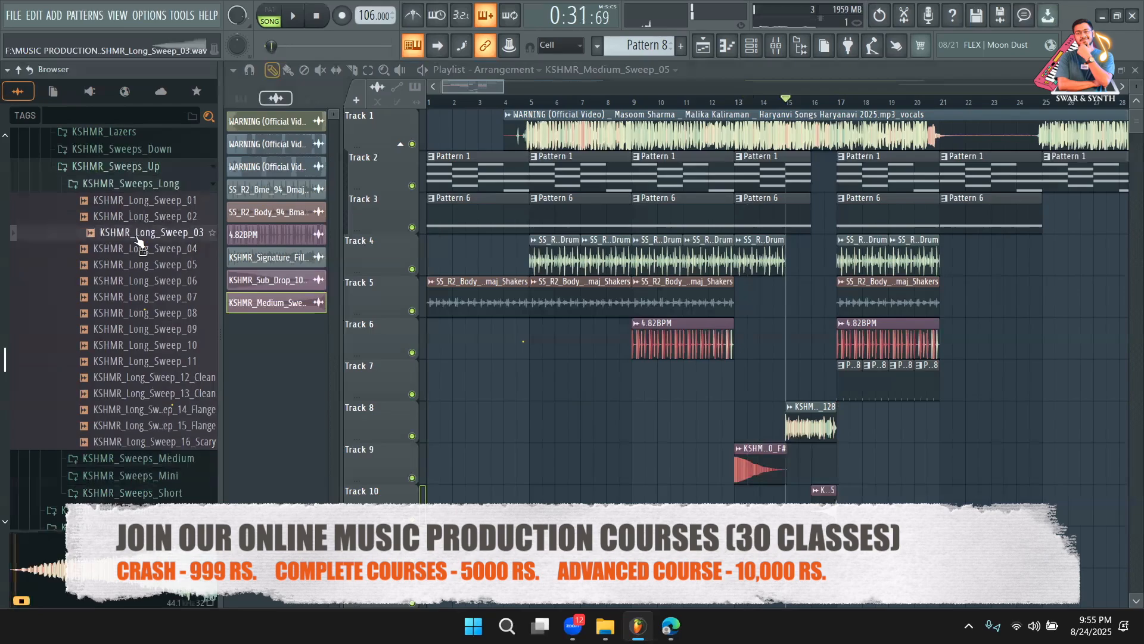
{"action": "left_click", "coordinate": [148, 281]}
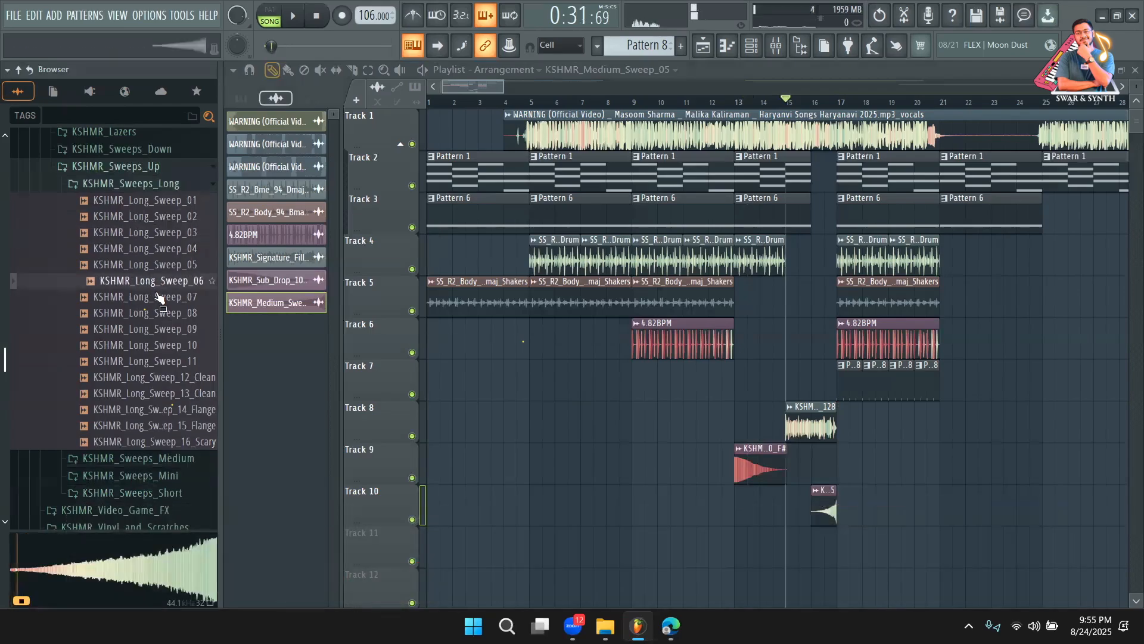
{"action": "left_click", "coordinate": [155, 201]}
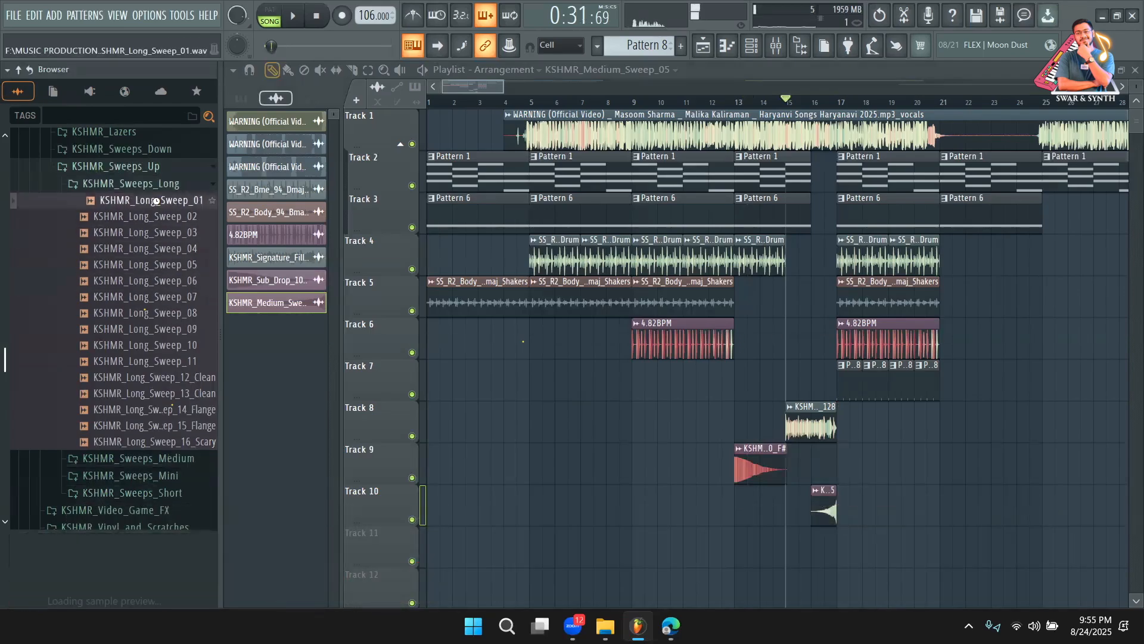
{"action": "left_click", "coordinate": [158, 219]}
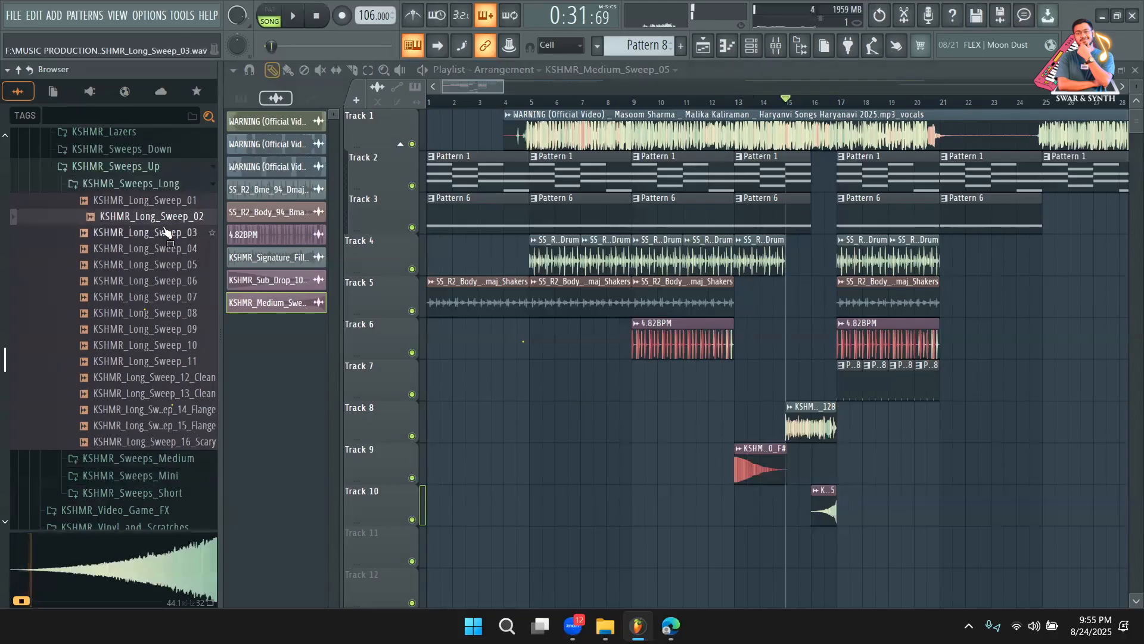
{"action": "left_click", "coordinate": [185, 379]}
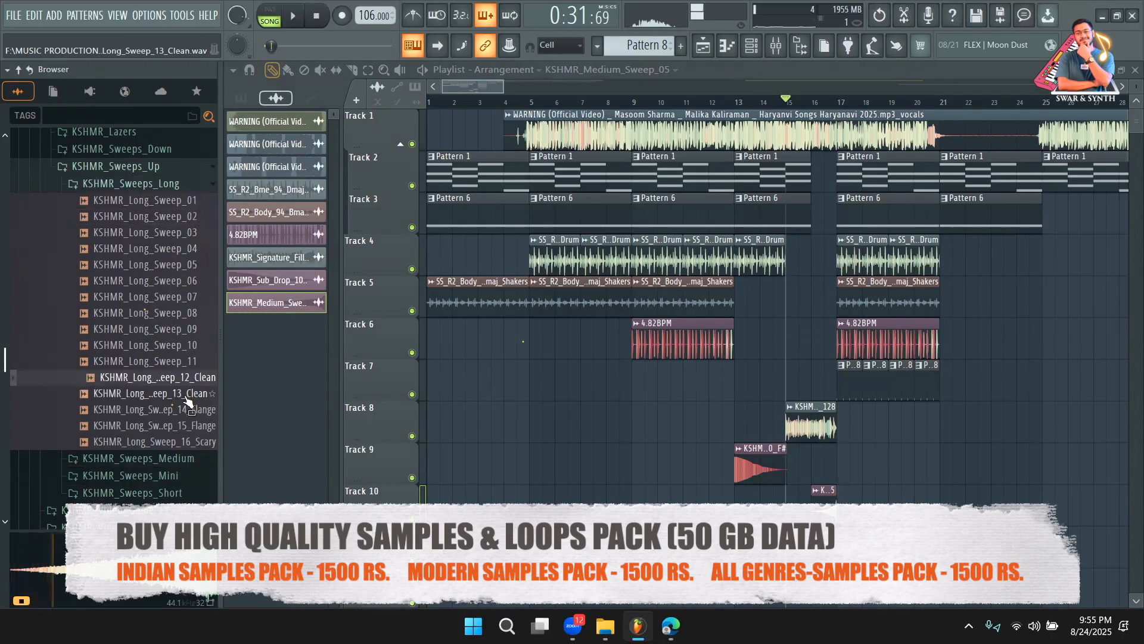
{"action": "left_click", "coordinate": [186, 395]}
{"action": "left_click", "coordinate": [187, 425]}
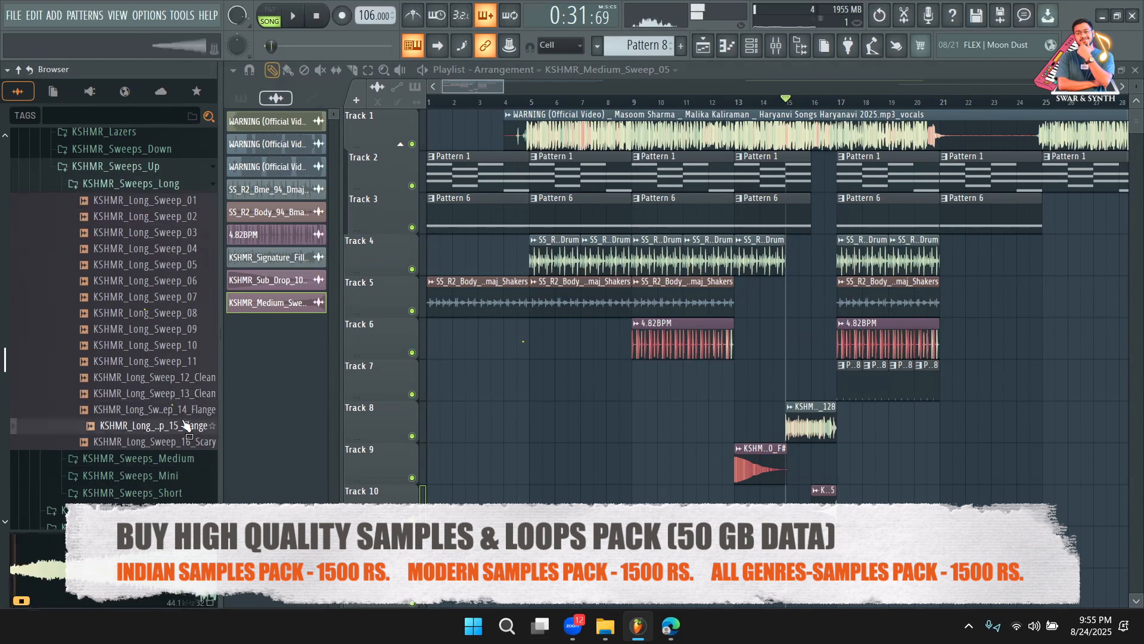
{"action": "left_click", "coordinate": [187, 442]}
{"action": "left_click", "coordinate": [186, 362]}
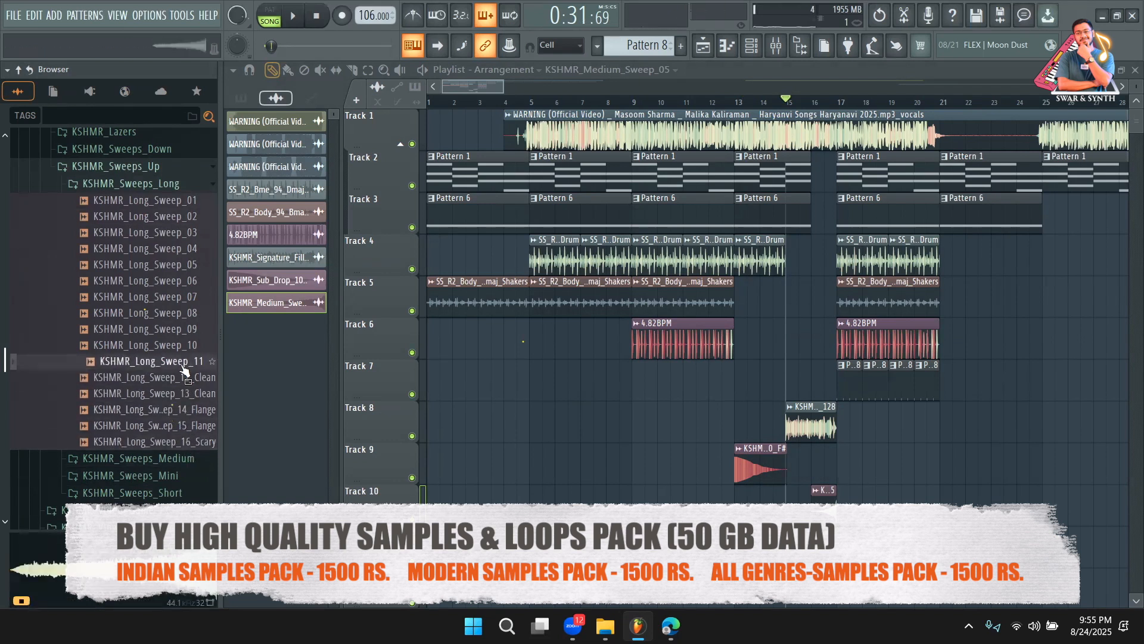
{"action": "left_click", "coordinate": [185, 350]}
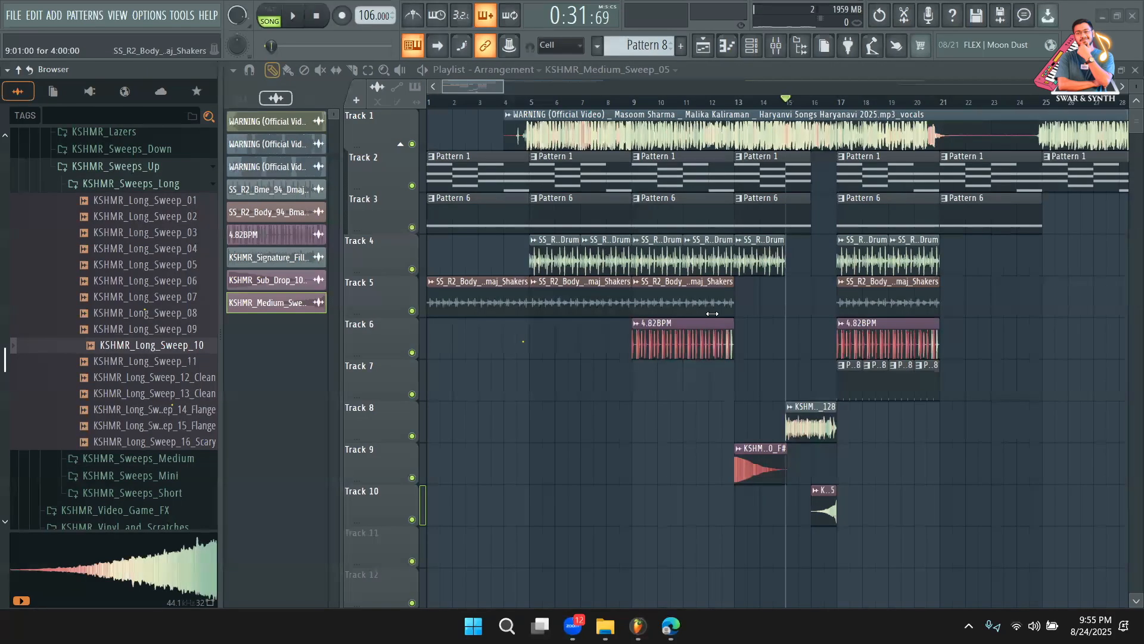
Add KSHMR_Long_Sweep_10 to the playlist on Track 11, with the clip starting at bar 13
{"action": "left_click", "coordinate": [166, 348]}
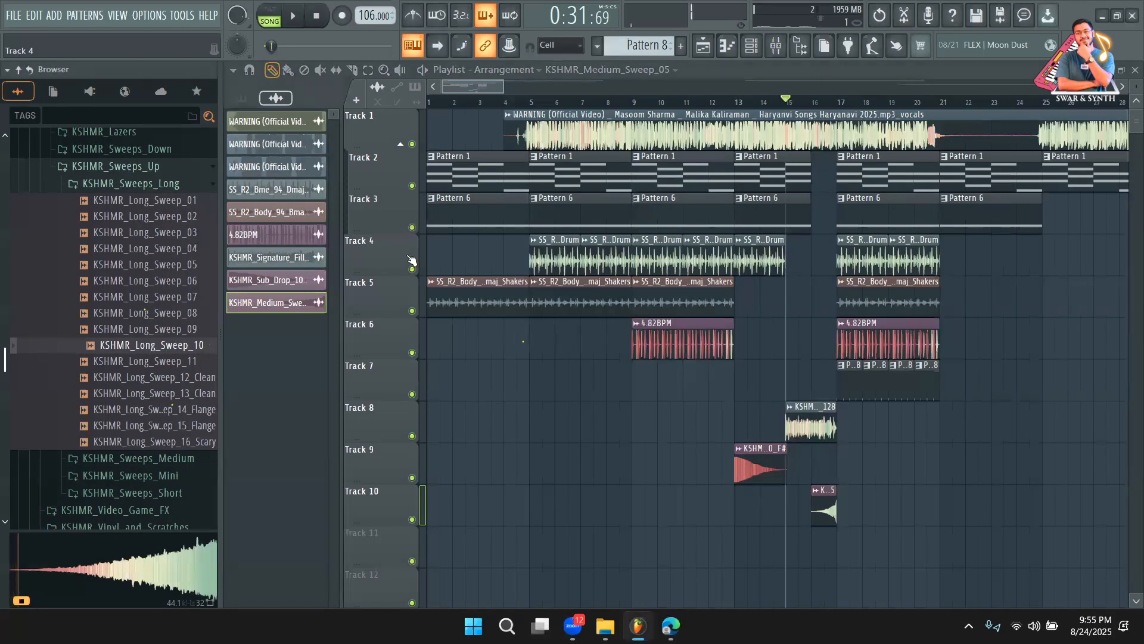
{"action": "left_click_drag", "start_coordinate": [166, 345], "coordinate": [763, 557]}
{"action": "scroll", "coordinate": [816, 563], "scroll_direction": "down", "scroll_amount": 1}
{"action": "left_click_drag", "start_coordinate": [851, 513], "coordinate": [824, 512]}
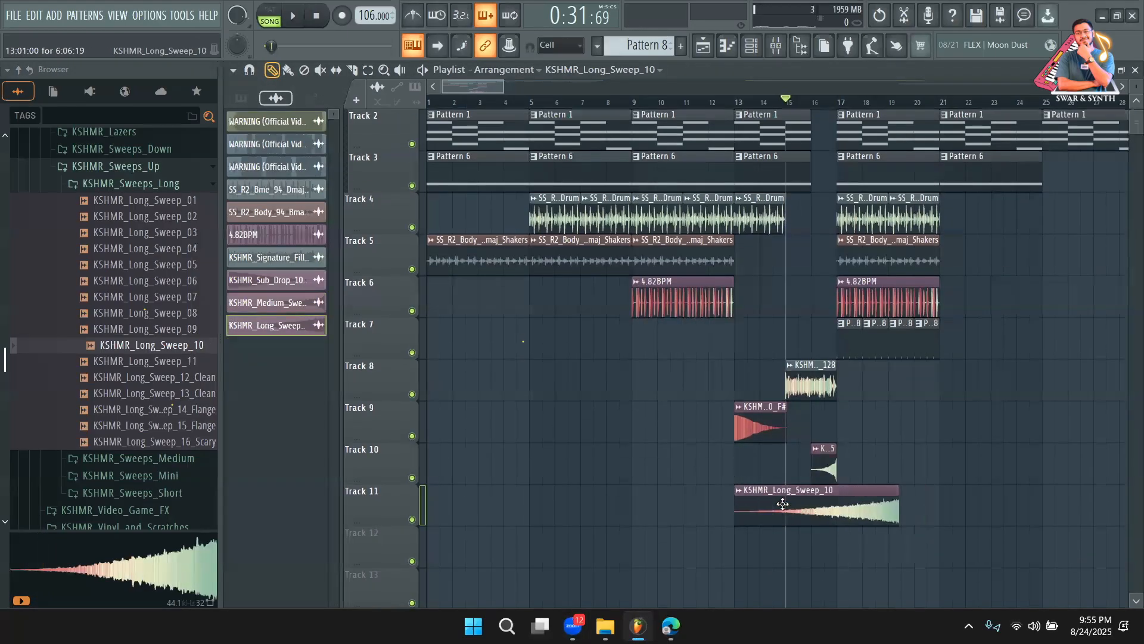
Fit the KSHMR_Long_Sweep_10 clip to tempo and shift it to start halfway through bar 12 on Track 11
{"action": "left_click", "coordinate": [740, 491]}
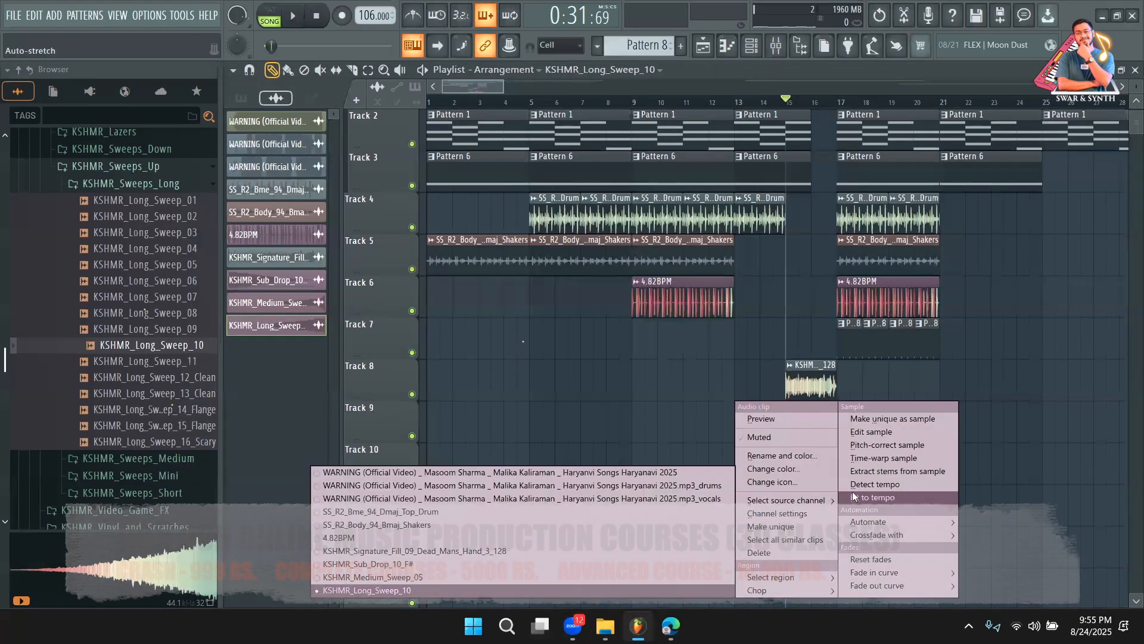
{"action": "left_click", "coordinate": [865, 498]}
{"action": "left_click", "coordinate": [588, 373]}
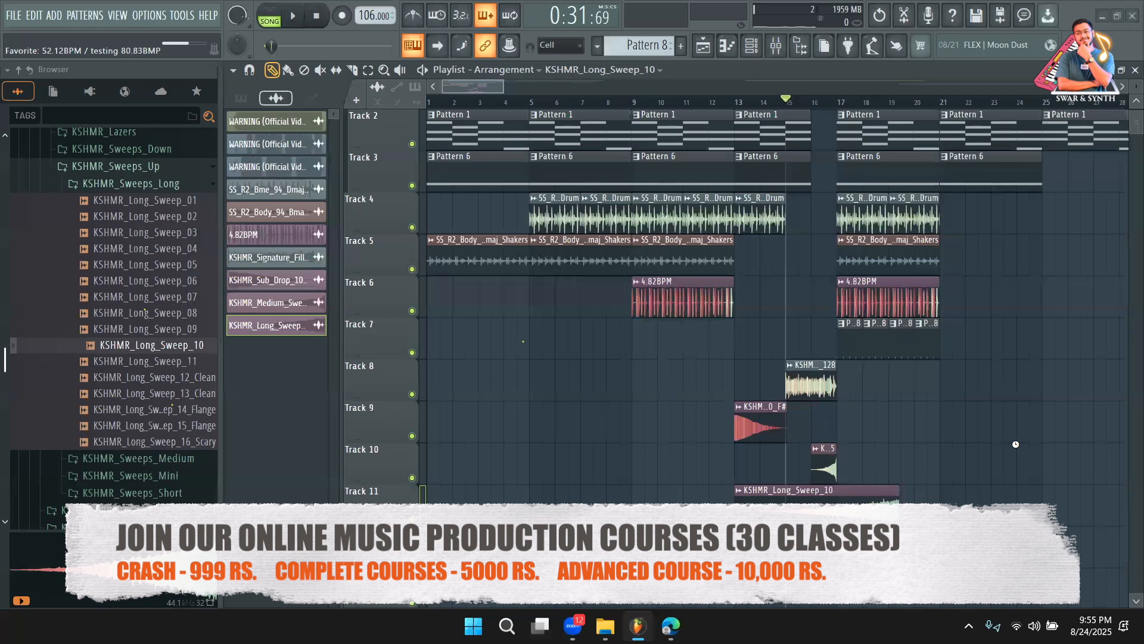
{"action": "mouse_move", "coordinate": [886, 510]}
{"action": "left_mouse_down"}
{"action": "mouse_move", "coordinate": [848, 513]}
{"action": "mouse_move", "coordinate": [875, 513]}
{"action": "left_mouse_up"}
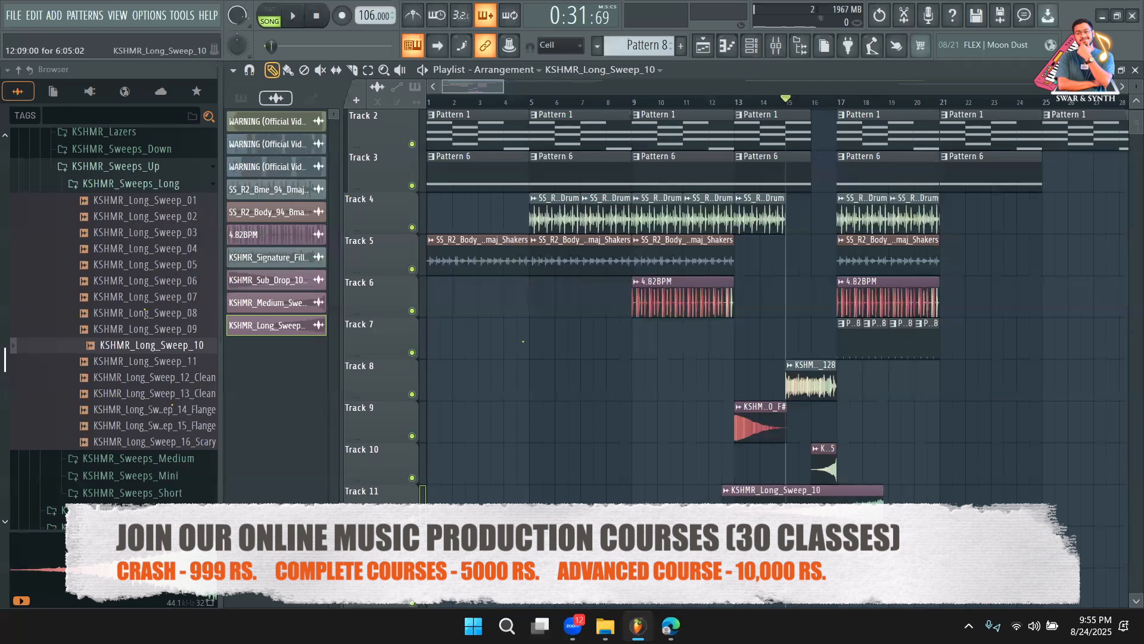
Play from bar 15 and move the medium sweep clip on Track 10 out of the build-up to bar 19
{"action": "key", "text": "space"}
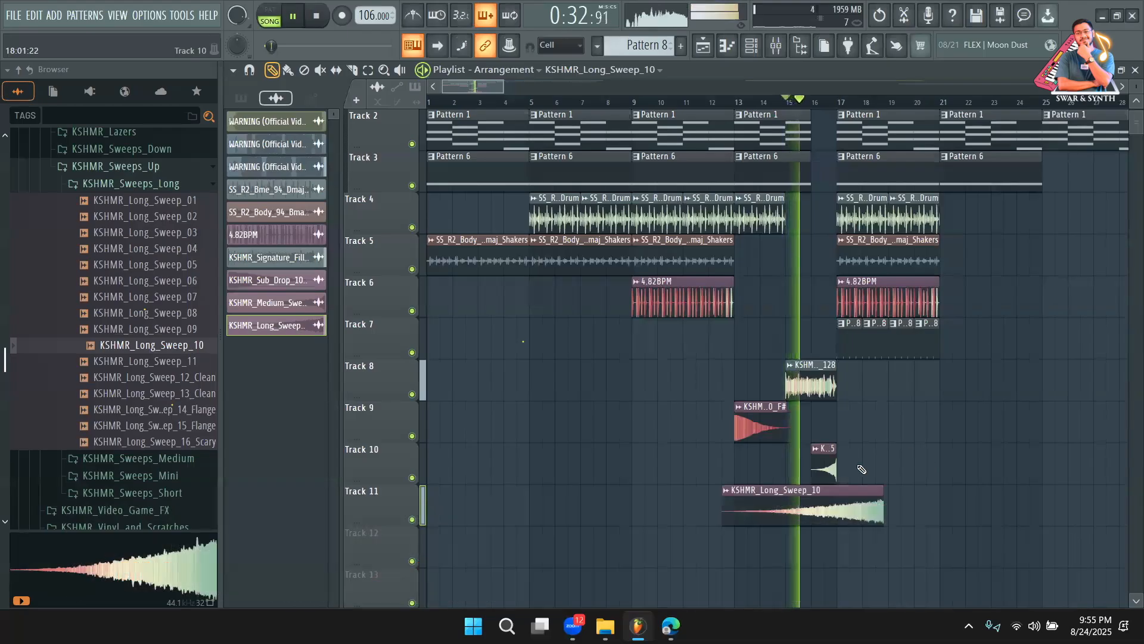
{"action": "left_click_drag", "start_coordinate": [825, 467], "coordinate": [902, 468]}
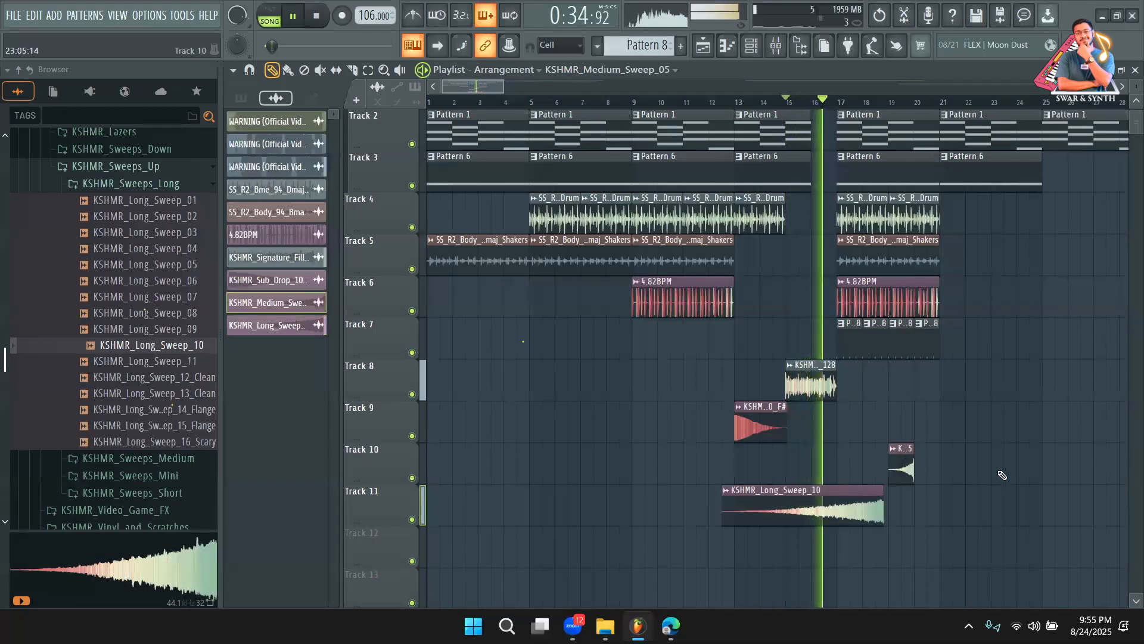
{"action": "key", "text": "space"}
Slice the long sweep clip at bar 17, delete the remainder, and shorten the clip to 4 bars so it ends halfway through bar 16
{"action": "left_click", "coordinate": [352, 70]}
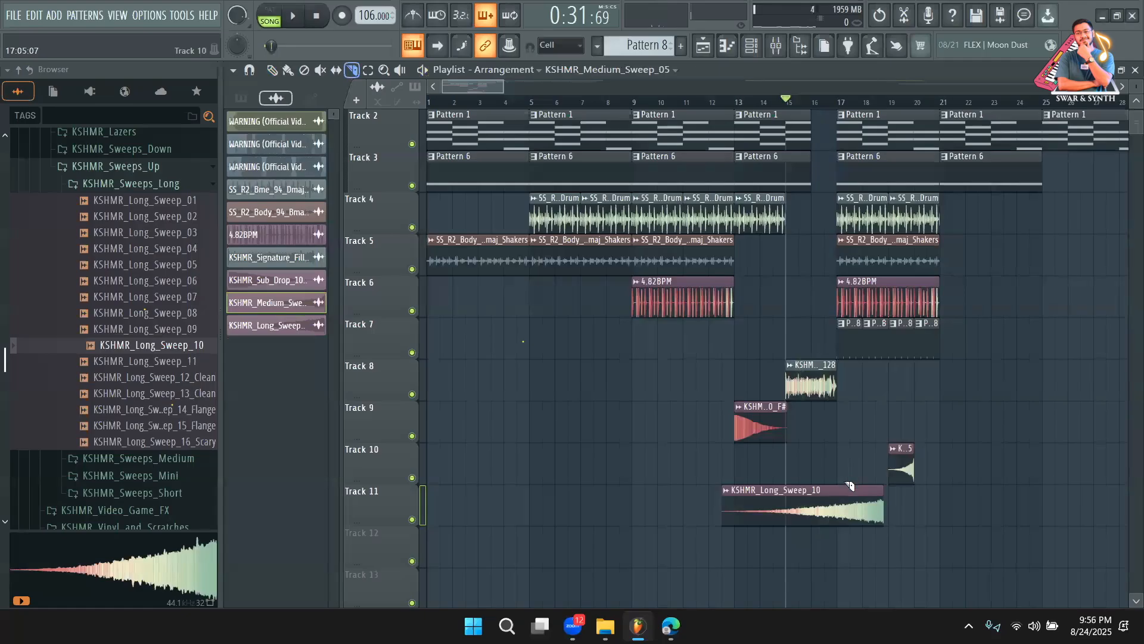
{"action": "left_click", "coordinate": [851, 522]}
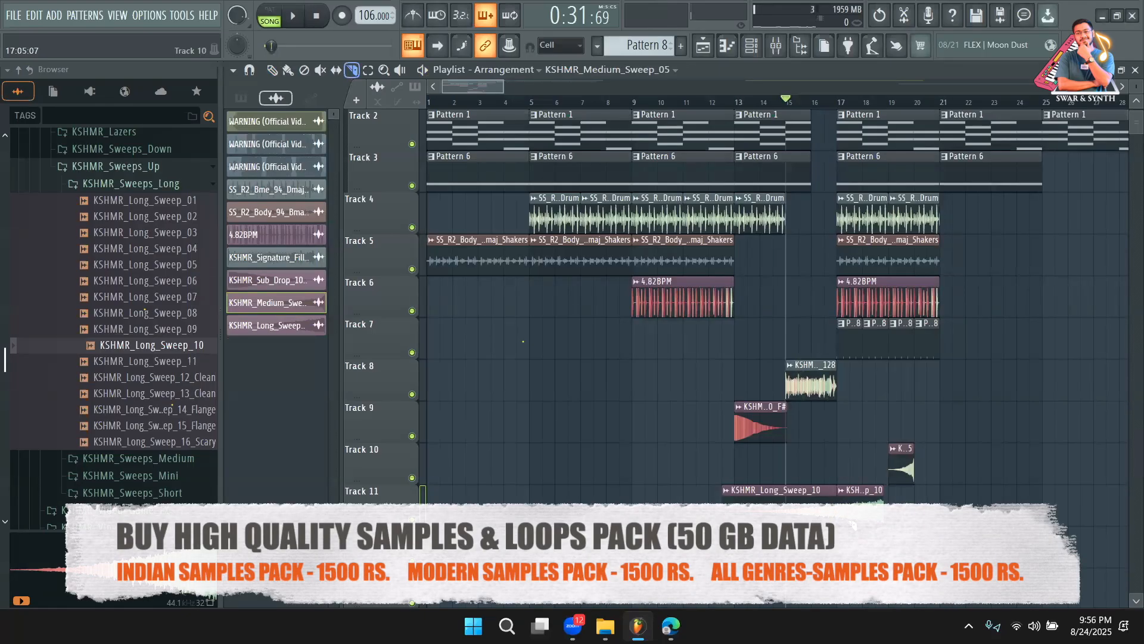
{"action": "key", "text": "p"}
{"action": "right_click", "coordinate": [874, 504]}
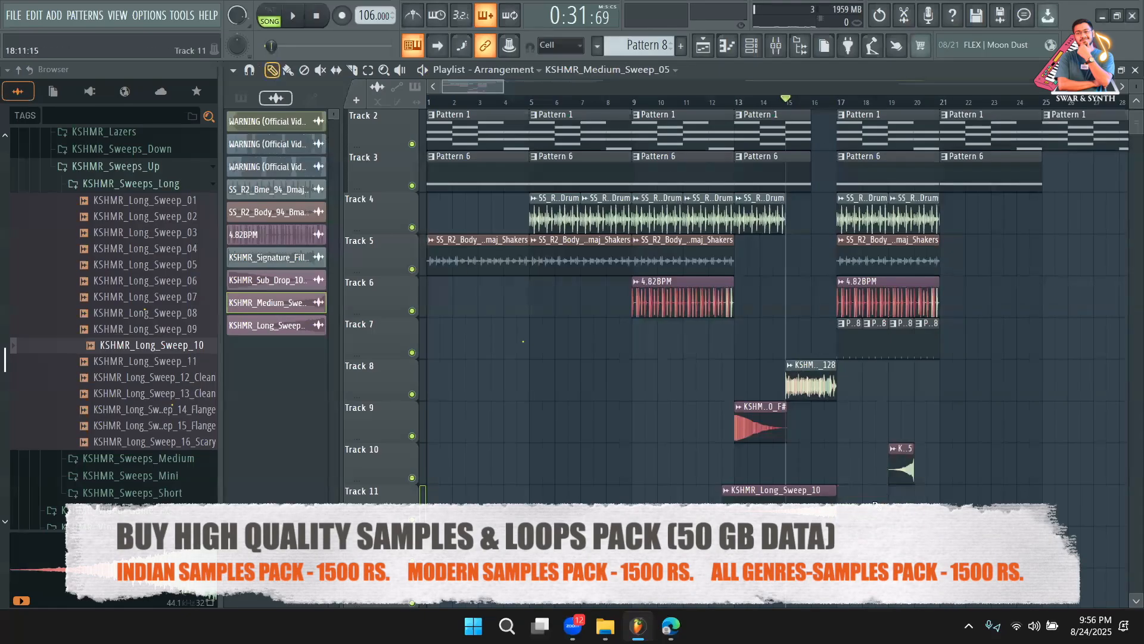
{"action": "left_click_drag", "start_coordinate": [845, 503], "coordinate": [824, 502]}
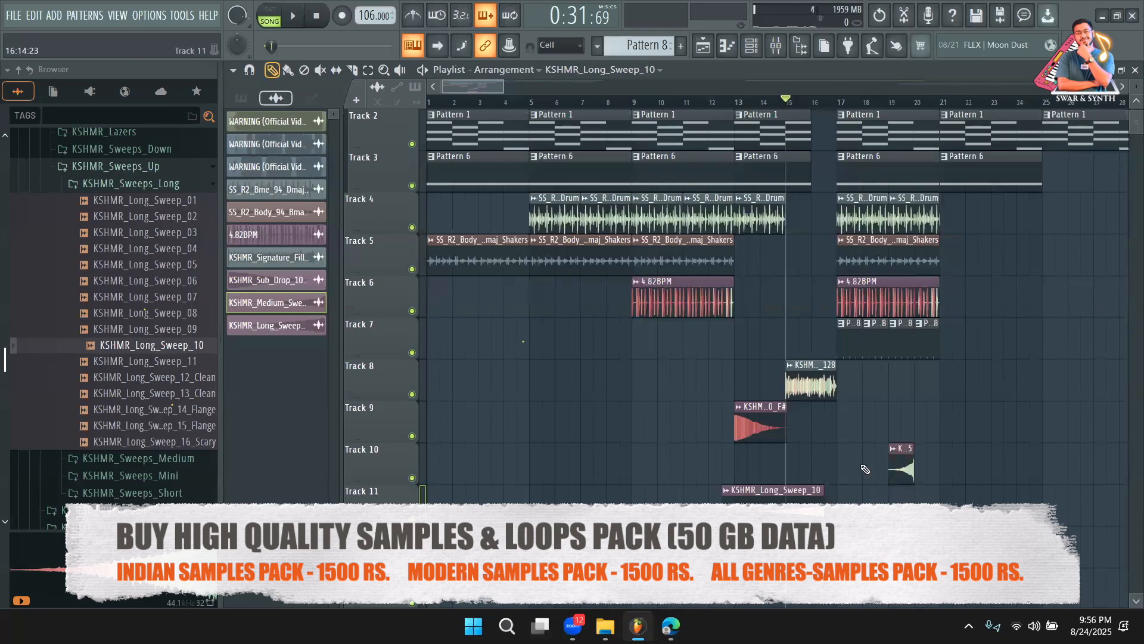
Play the build-up from bar 13 and lower the KSHMR_Long_Sweep_10 channel volume to 47%
{"action": "left_click", "coordinate": [741, 102]}
{"action": "key", "text": "space"}
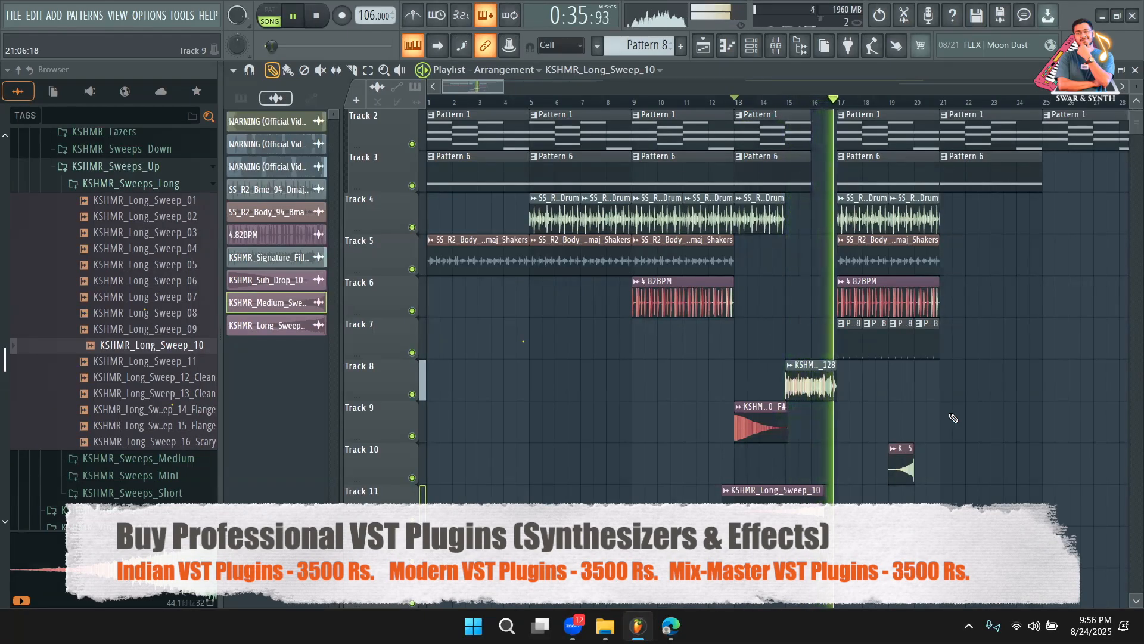
{"action": "key", "text": "space"}
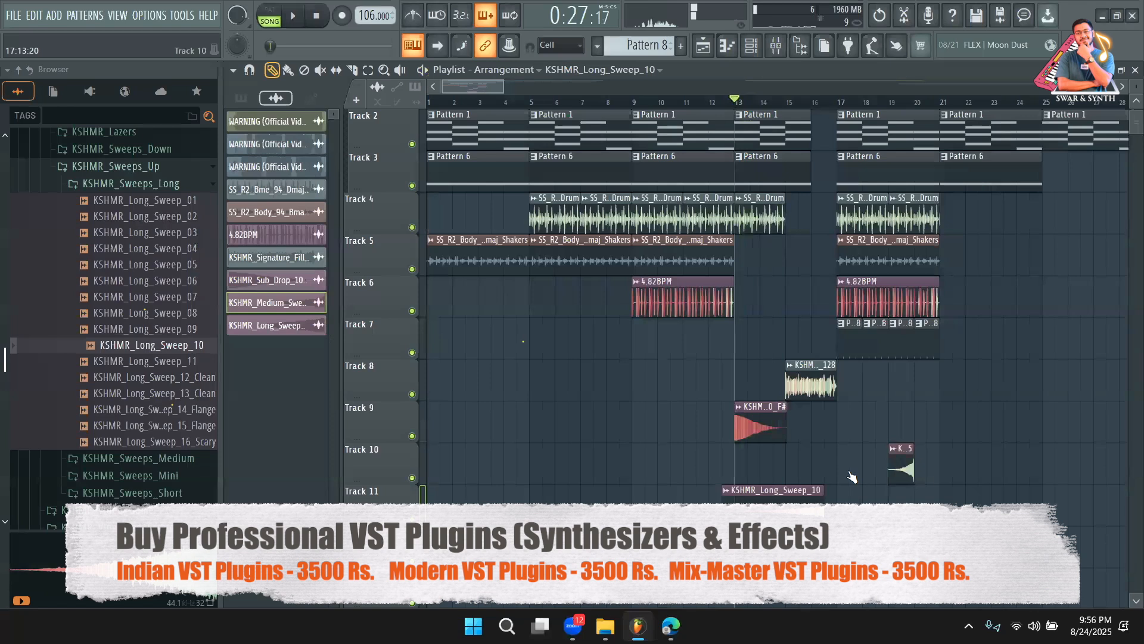
{"action": "double_click", "coordinate": [795, 511]}
{"action": "left_click_drag", "start_coordinate": [537, 147], "coordinate": [537, 170]}
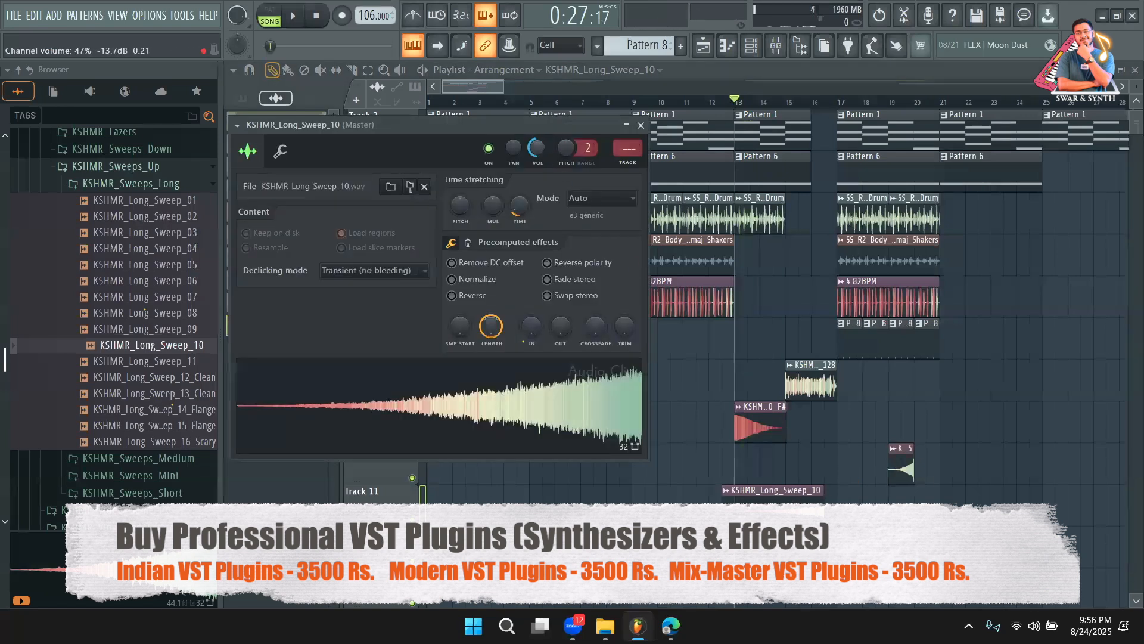
{"action": "right_click", "coordinate": [1064, 509]}
Reverse the KSHMR_Medium_Sweep_05 sample and delete its clip from Track 10
{"action": "double_click", "coordinate": [897, 474]}
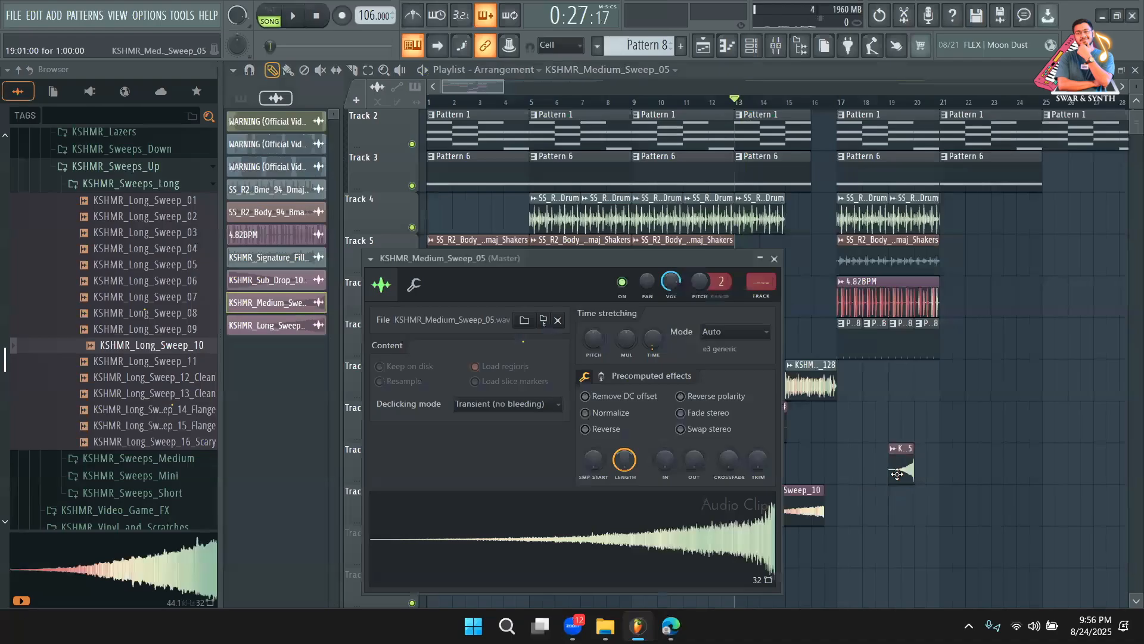
{"action": "left_click", "coordinate": [607, 429]}
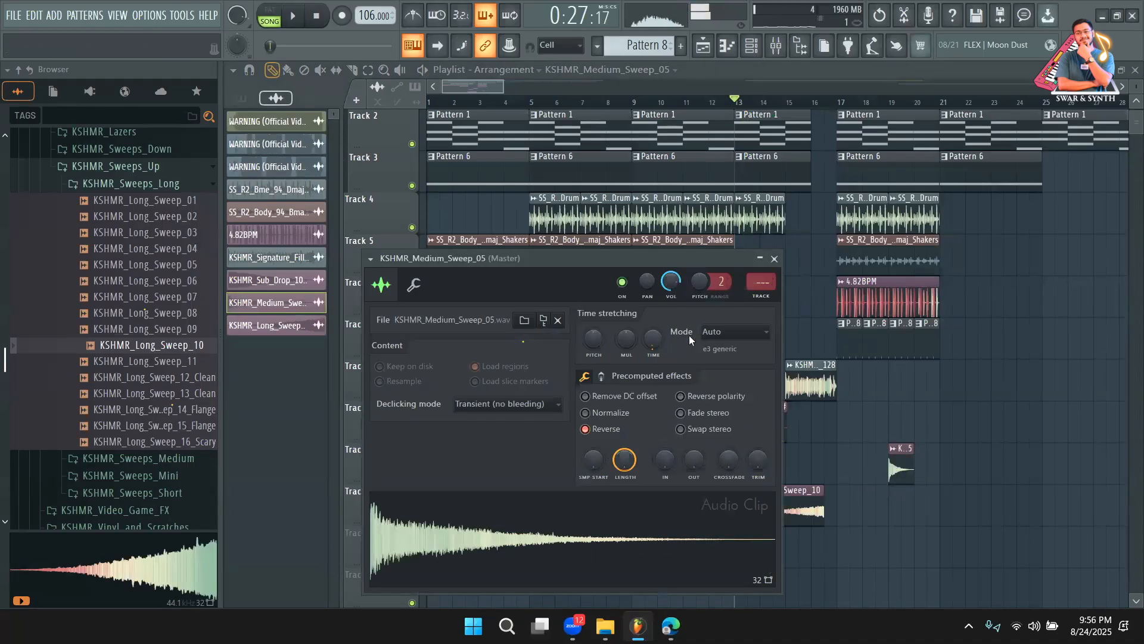
{"action": "left_click", "coordinate": [774, 258]}
{"action": "right_click", "coordinate": [902, 468]}
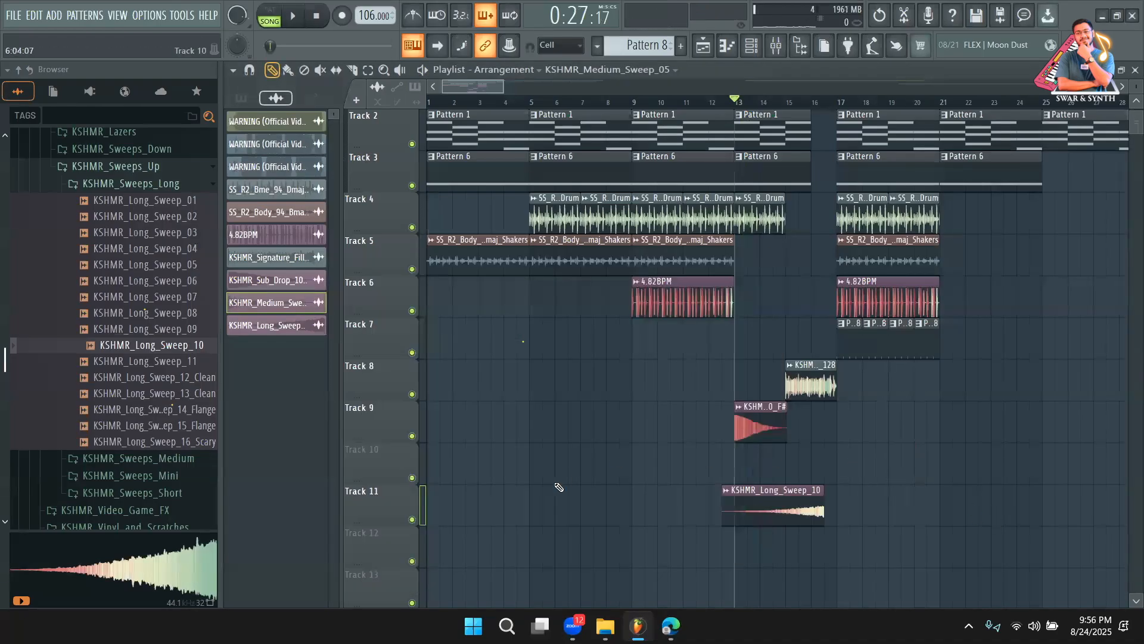
Move the long sweep clip up to Track 10 and play the build-up from bar 13, checking the sweep's channel settings
{"action": "left_click_drag", "start_coordinate": [800, 480], "coordinate": [800, 438]}
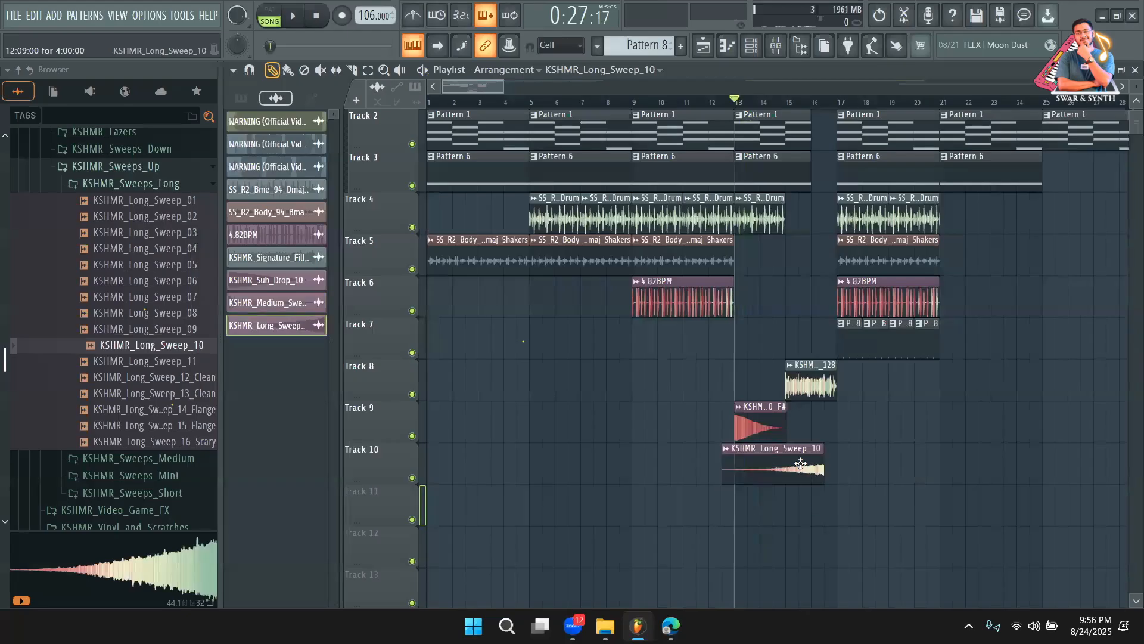
{"action": "double_click", "coordinate": [801, 444]}
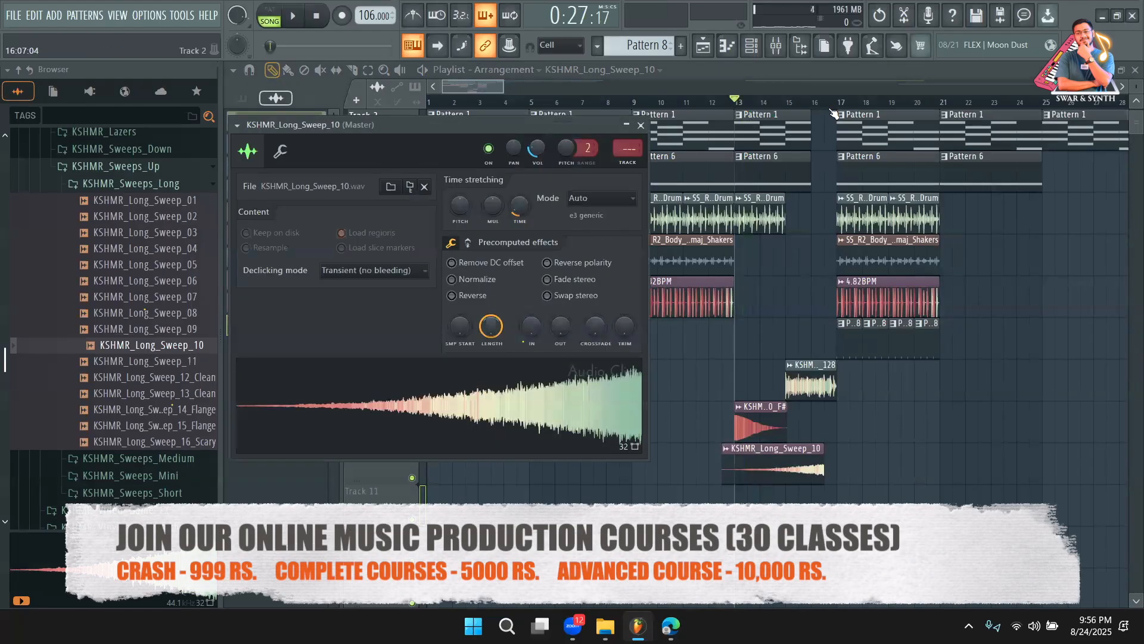
{"action": "key", "text": "space"}
{"action": "double_click", "coordinate": [772, 422]}
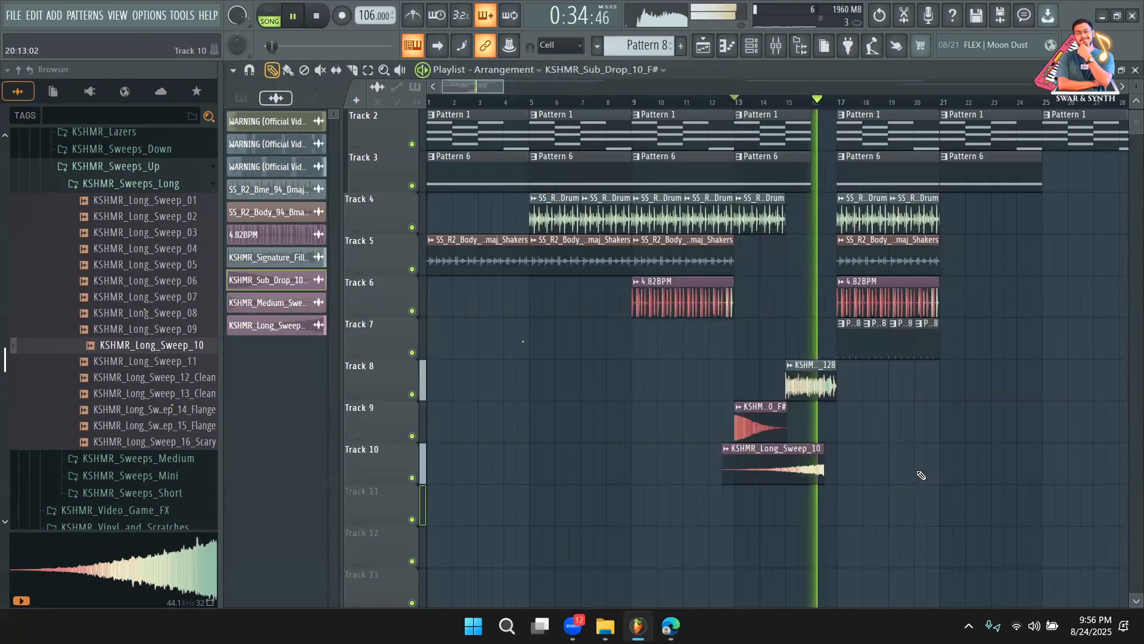
{"action": "double_click", "coordinate": [774, 459]}
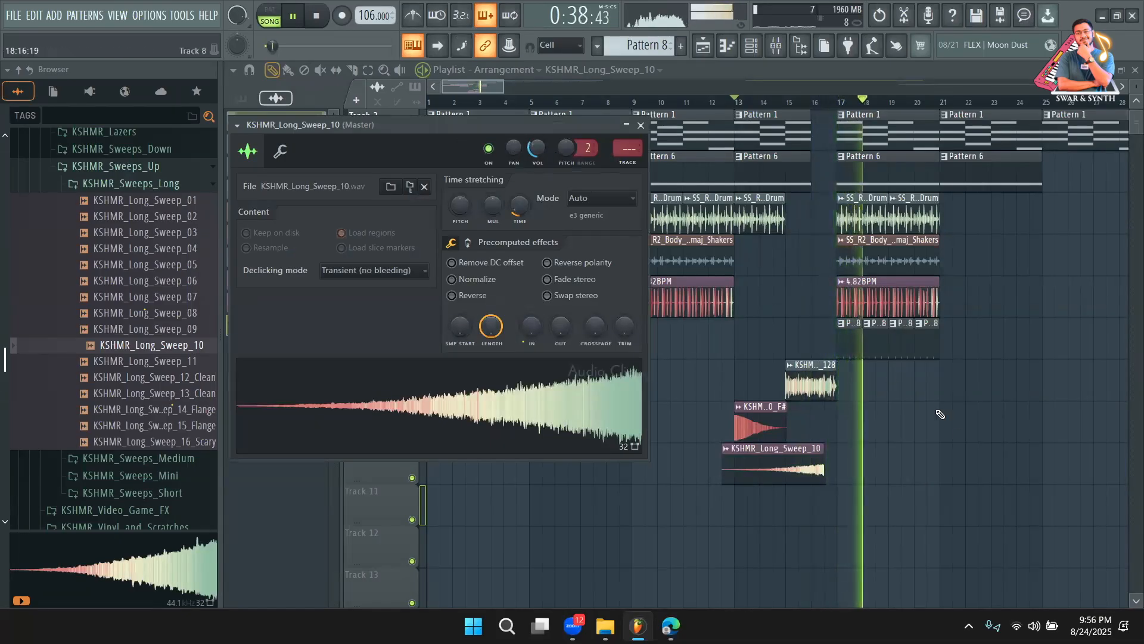
{"action": "key", "text": "space"}
{"action": "key", "text": "Escape"}
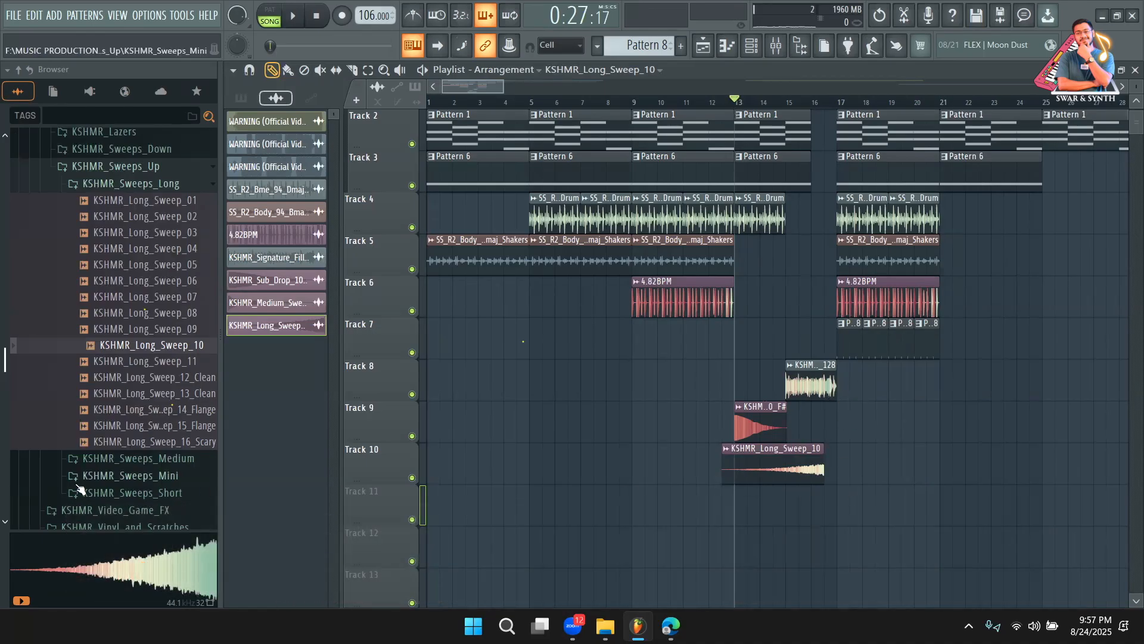
Open the KSHMR_Sweeps_Down folder and preview its Clean, Complex and Flutter down sweeps between 01 and 14
{"action": "left_click", "coordinate": [157, 154]}
{"action": "left_click", "coordinate": [144, 199]}
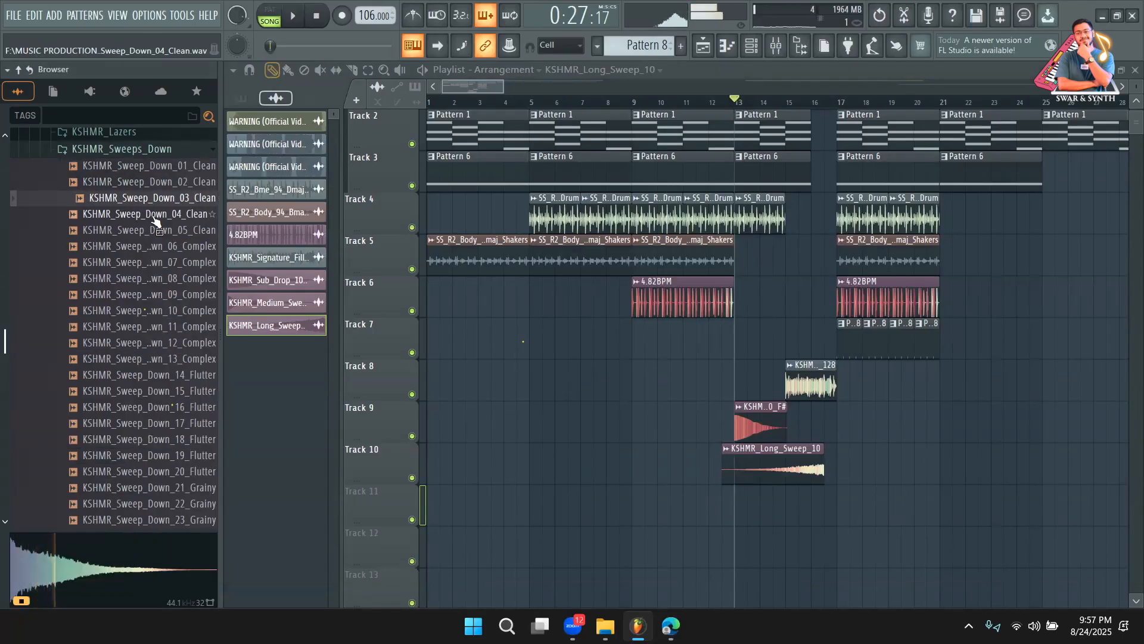
{"action": "left_click", "coordinate": [153, 217]}
{"action": "left_click", "coordinate": [161, 277]}
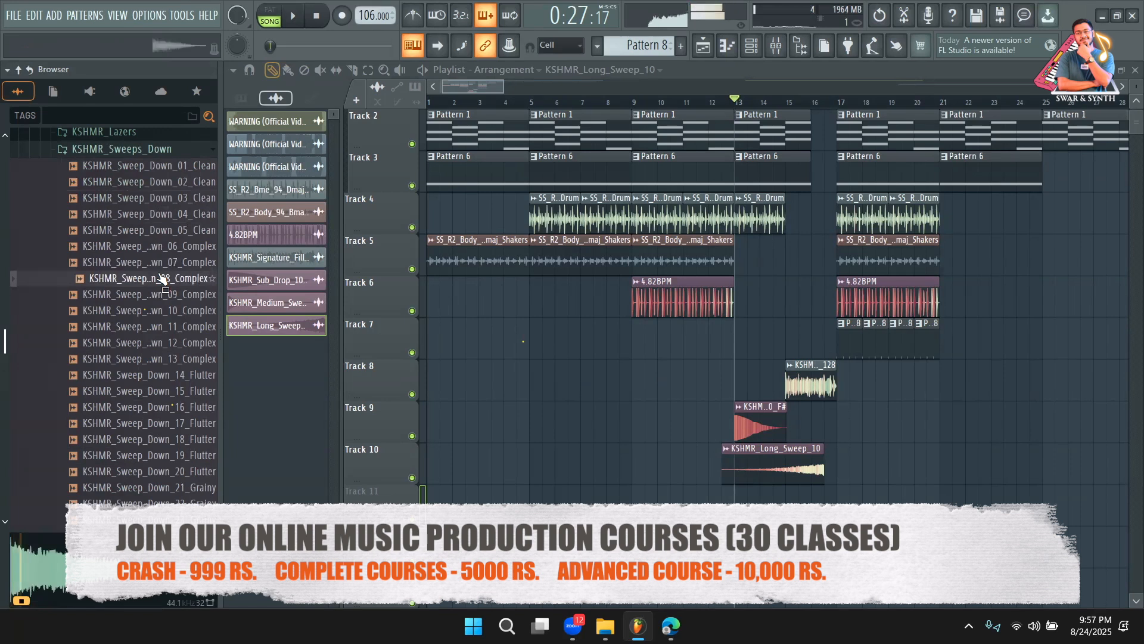
{"action": "left_click", "coordinate": [160, 312]}
{"action": "left_click", "coordinate": [165, 343]}
{"action": "left_click", "coordinate": [165, 359]}
{"action": "left_click", "coordinate": [167, 375]}
{"action": "left_click", "coordinate": [173, 183]}
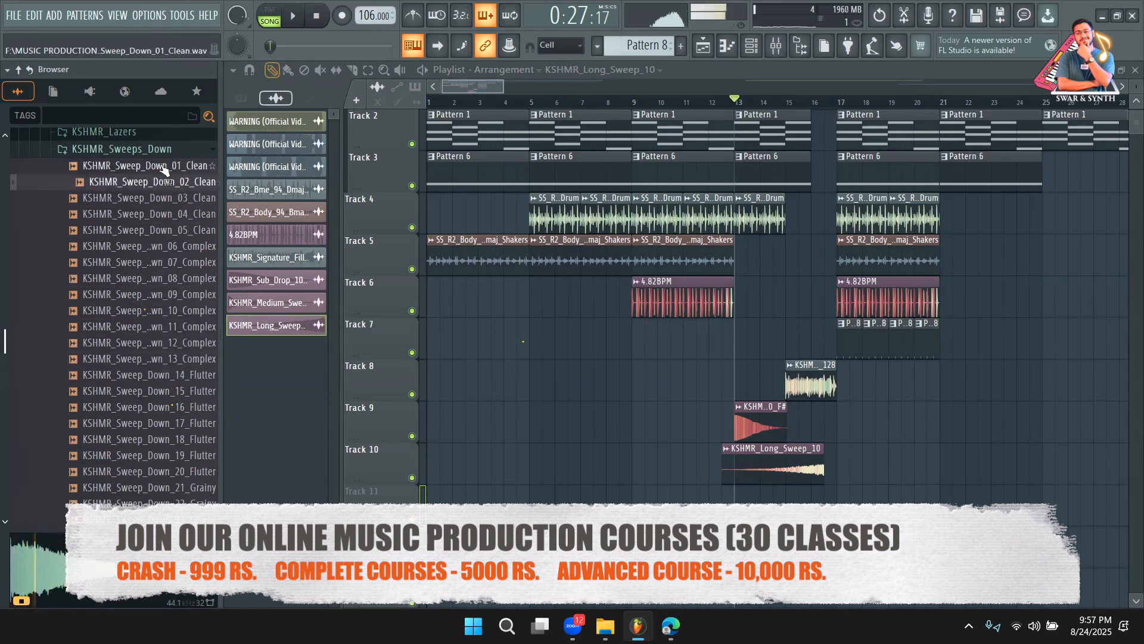
{"action": "left_click", "coordinate": [163, 168]}
{"action": "left_click", "coordinate": [164, 201]}
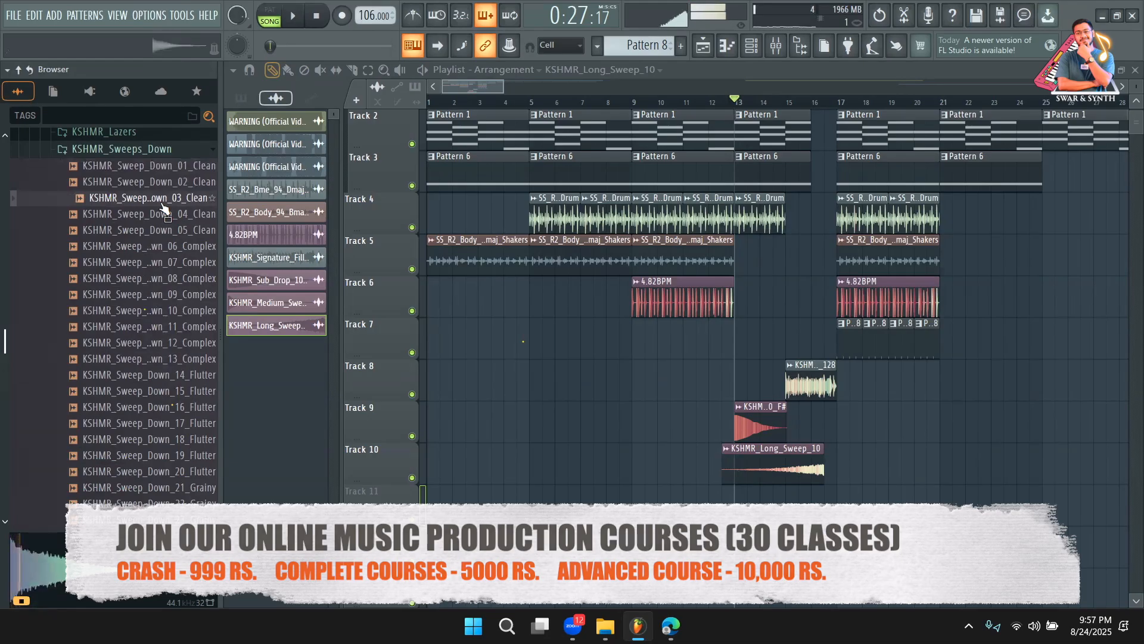
Place KSHMR_Sweep_Down_02_Clean on Track 10, starting halfway through bar 17
{"action": "left_click", "coordinate": [163, 182]}
{"action": "left_click_drag", "start_coordinate": [163, 183], "coordinate": [871, 473]}
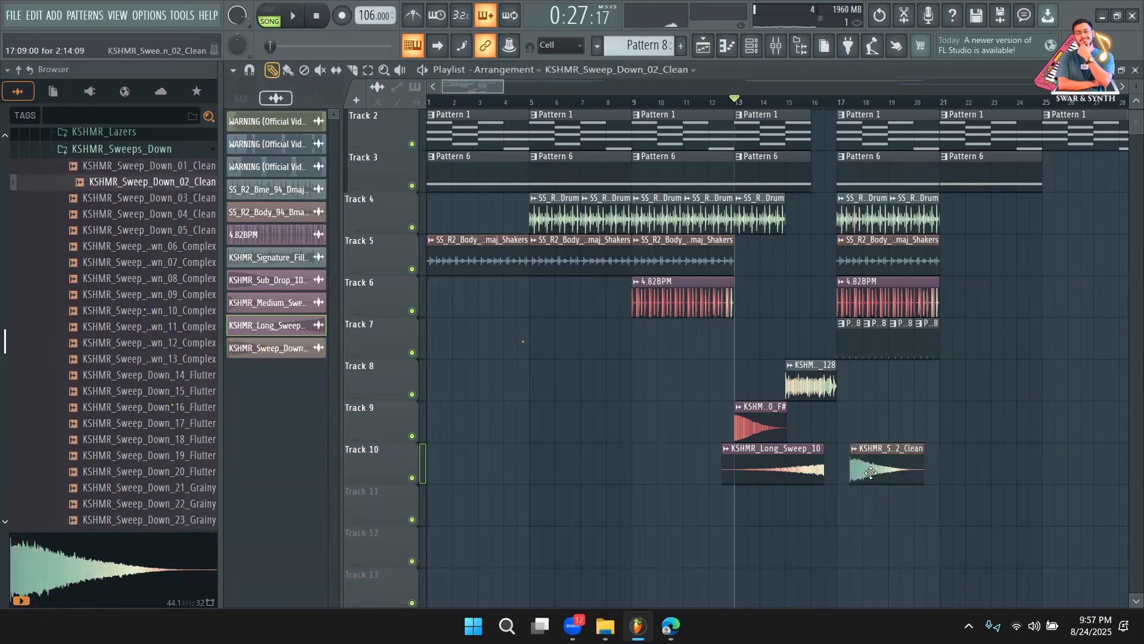
Move the KSHMR_Sweep_Down_02_Clean clip to the start of bar 17 and lower its channel volume to 36%, playing the build-up from bar 14
{"action": "double_click", "coordinate": [860, 470]}
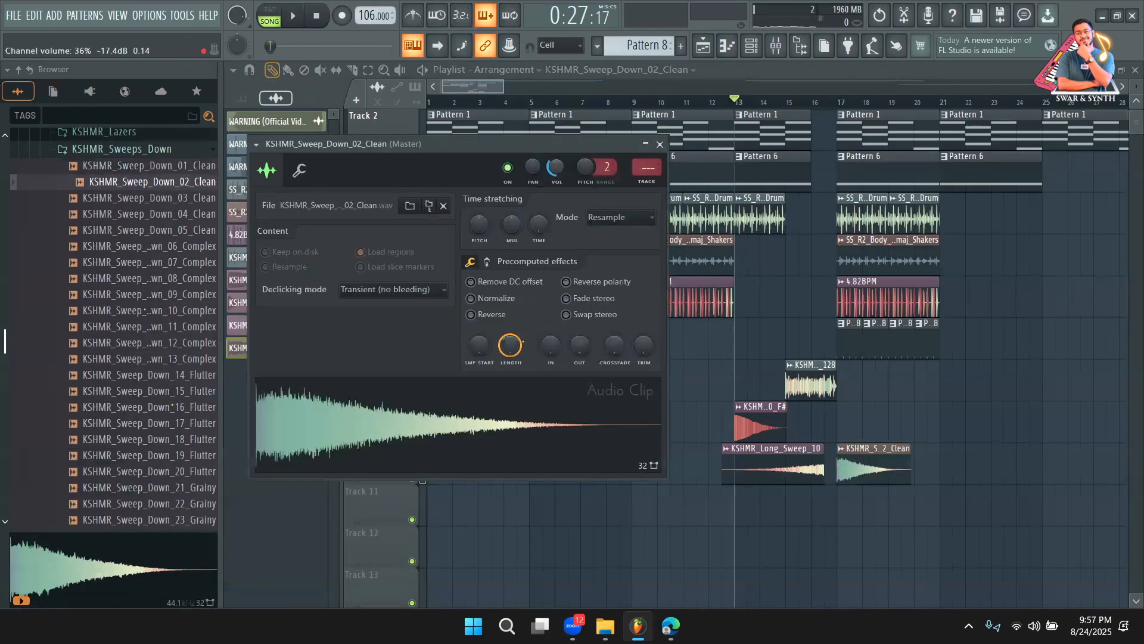
{"action": "left_click", "coordinate": [803, 92]}
{"action": "left_click", "coordinate": [747, 100]}
{"action": "key", "text": "space"}
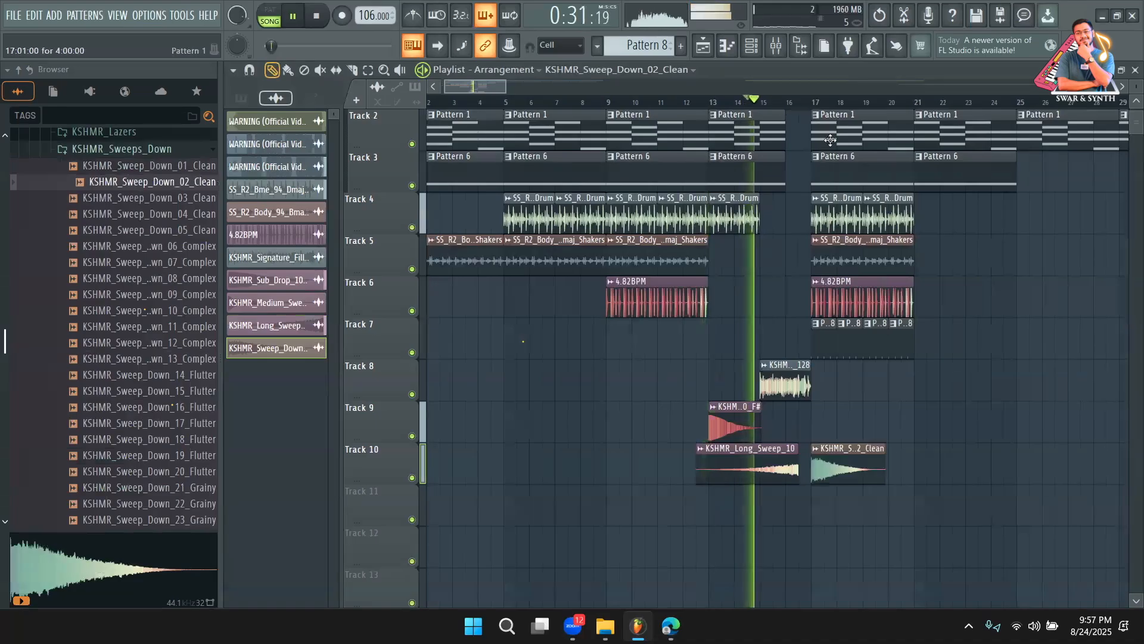
Lower the KSHMR_Sweep_Down_02_Clean channel volume to 30% while playing the drop from bar 17
{"action": "double_click", "coordinate": [853, 468]}
{"action": "left_click_drag", "start_coordinate": [562, 171], "coordinate": [577, 181]}
{"action": "right_click", "coordinate": [950, 395]}
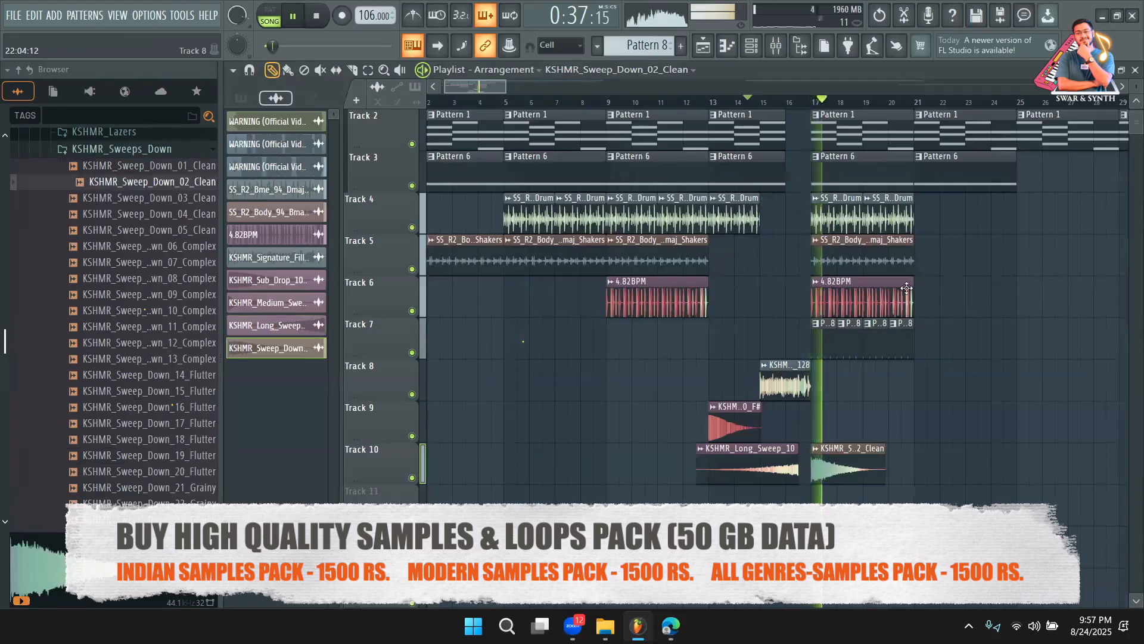
{"action": "double_click", "coordinate": [846, 466]}
{"action": "key", "text": "space"}
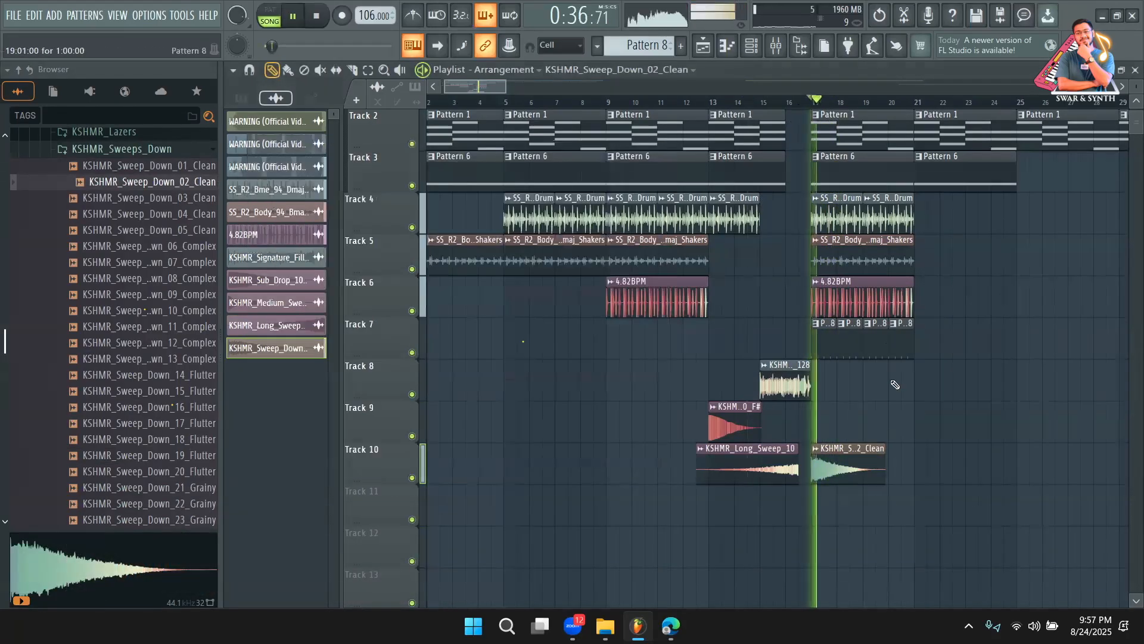
{"action": "double_click", "coordinate": [864, 459]}
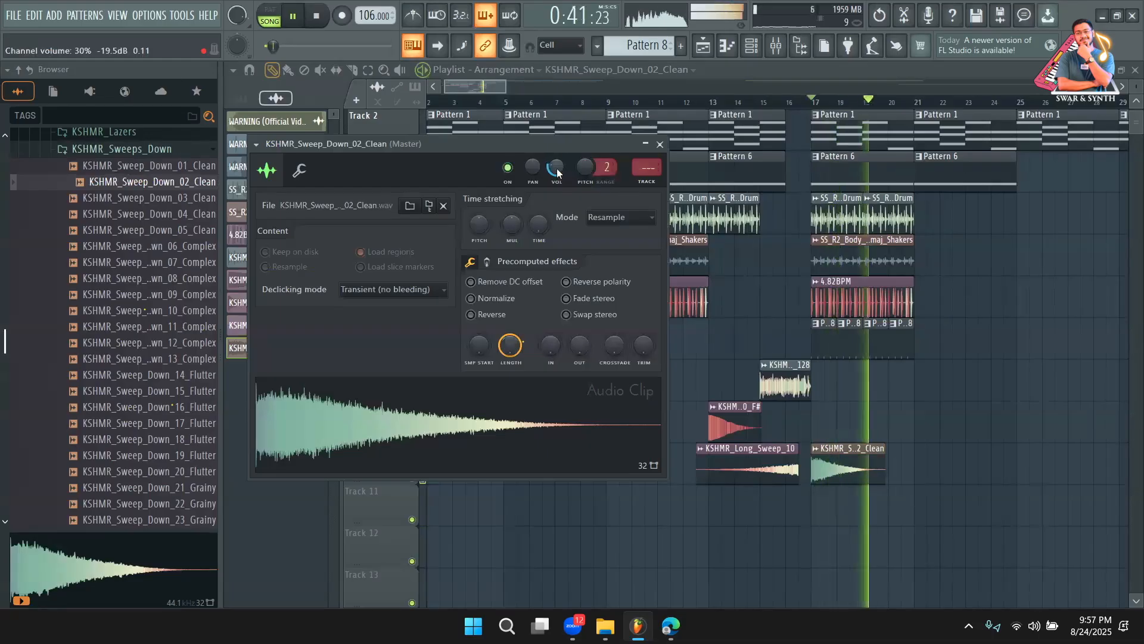
{"action": "left_click", "coordinate": [660, 144]}
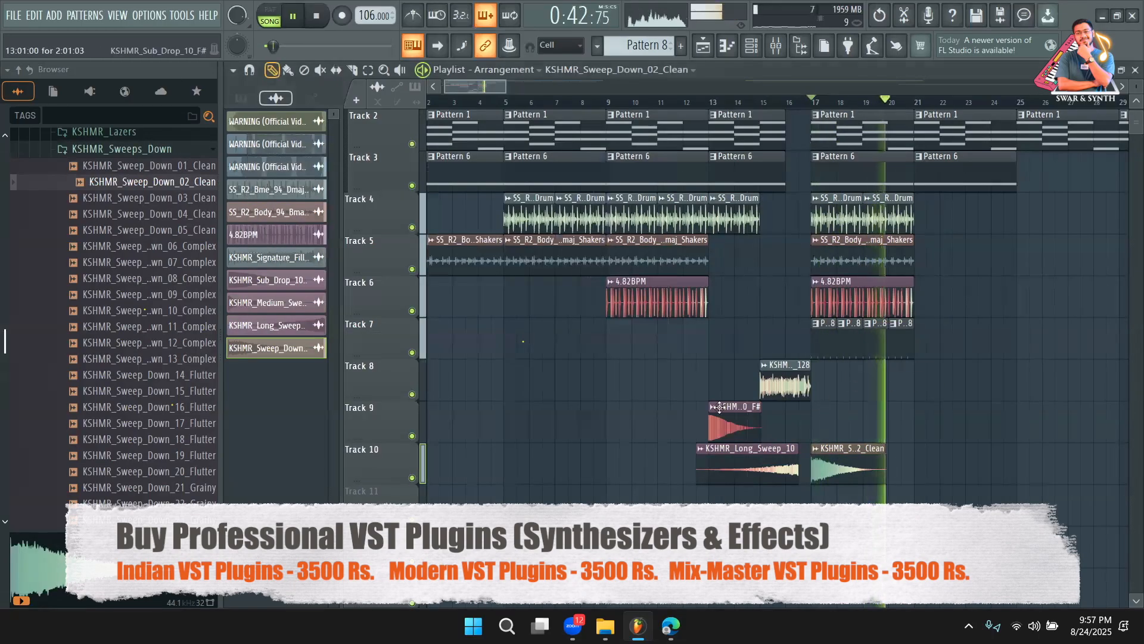
Insert an empty Track 7 above the Pattern 8 clips and stop playback
{"action": "right_click", "coordinate": [407, 329]}
{"action": "left_click", "coordinate": [490, 411]}
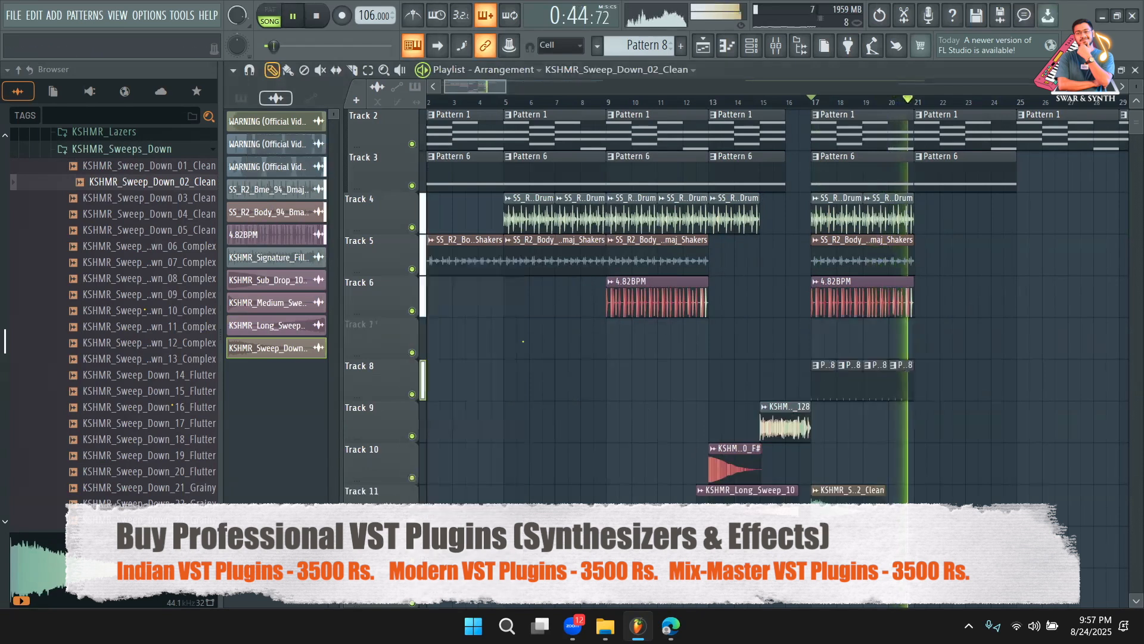
{"action": "key", "text": "space"}
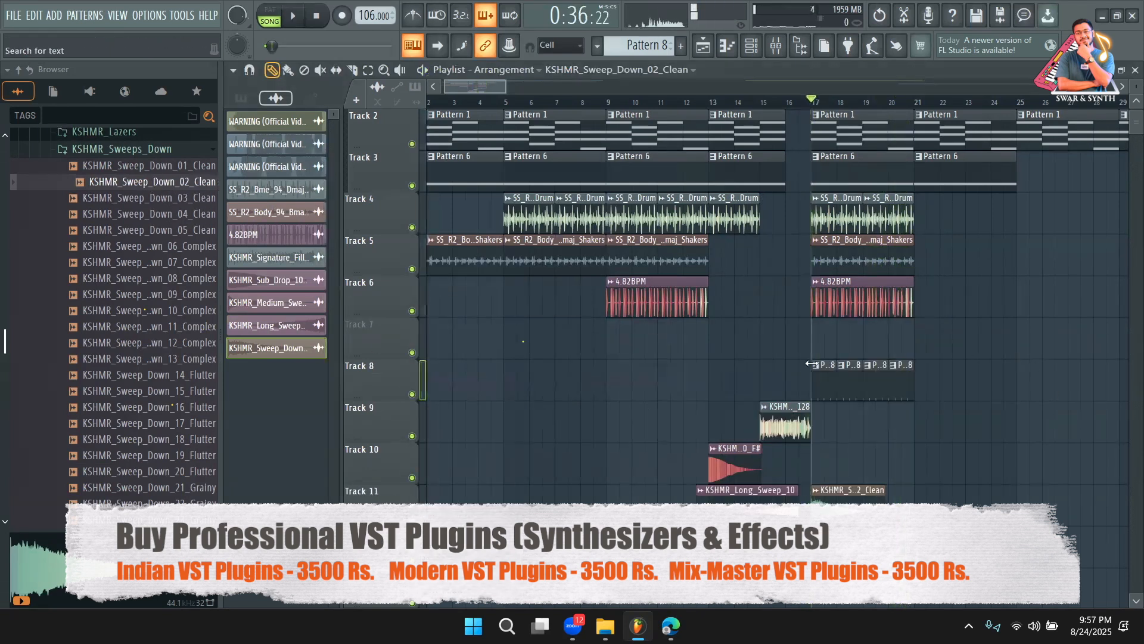
Collapse the KSHMR_Sweeps_Down and KSHMR_Sweeps_and_Lazers folders in the sample browser
{"action": "scroll", "coordinate": [103, 289], "scroll_direction": "up", "scroll_amount": 3}
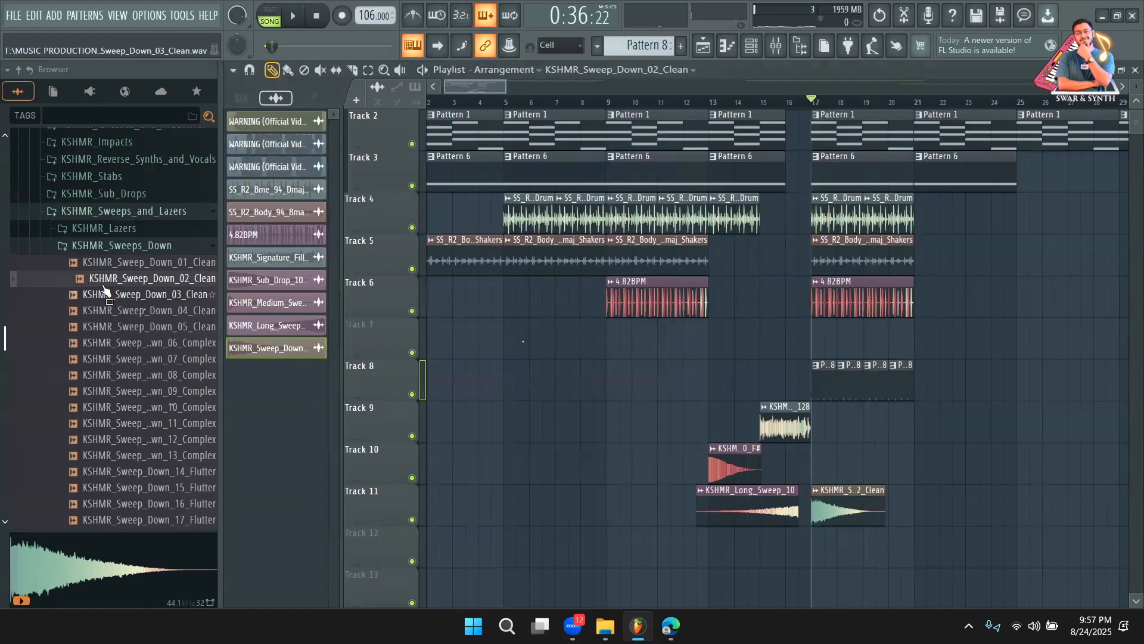
{"action": "left_click", "coordinate": [130, 249]}
{"action": "scroll", "coordinate": [131, 252], "scroll_direction": "up", "scroll_amount": 4}
{"action": "left_click", "coordinate": [132, 411]}
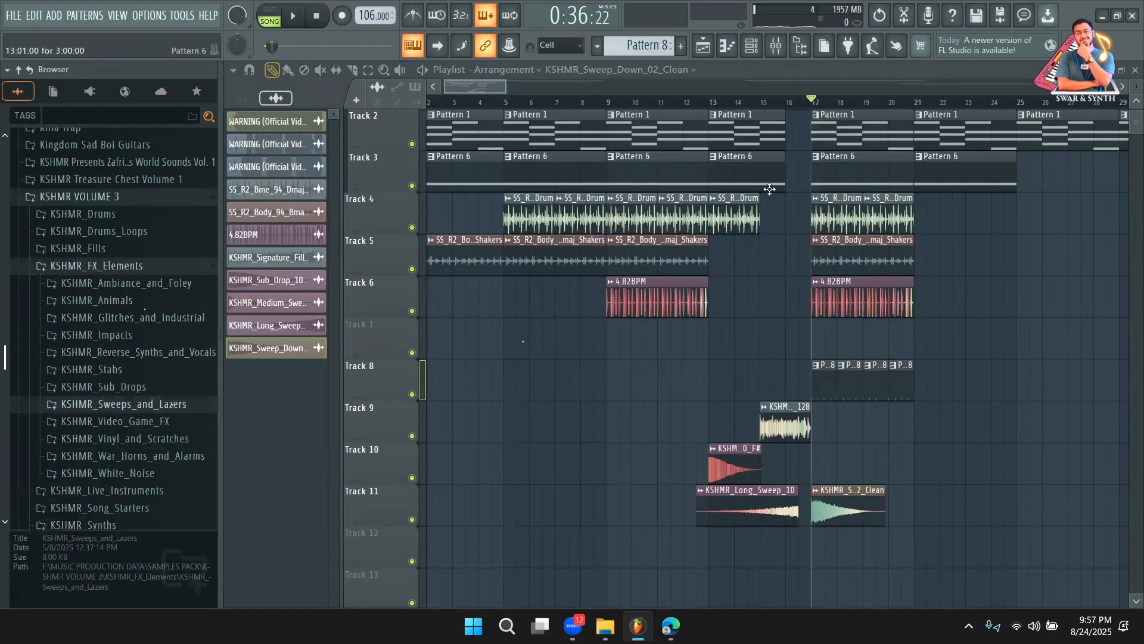
Switch the Channel rack to the Unsorted group and return to the playlist
{"action": "left_click", "coordinate": [753, 52]}
{"action": "left_click", "coordinate": [354, 73]}
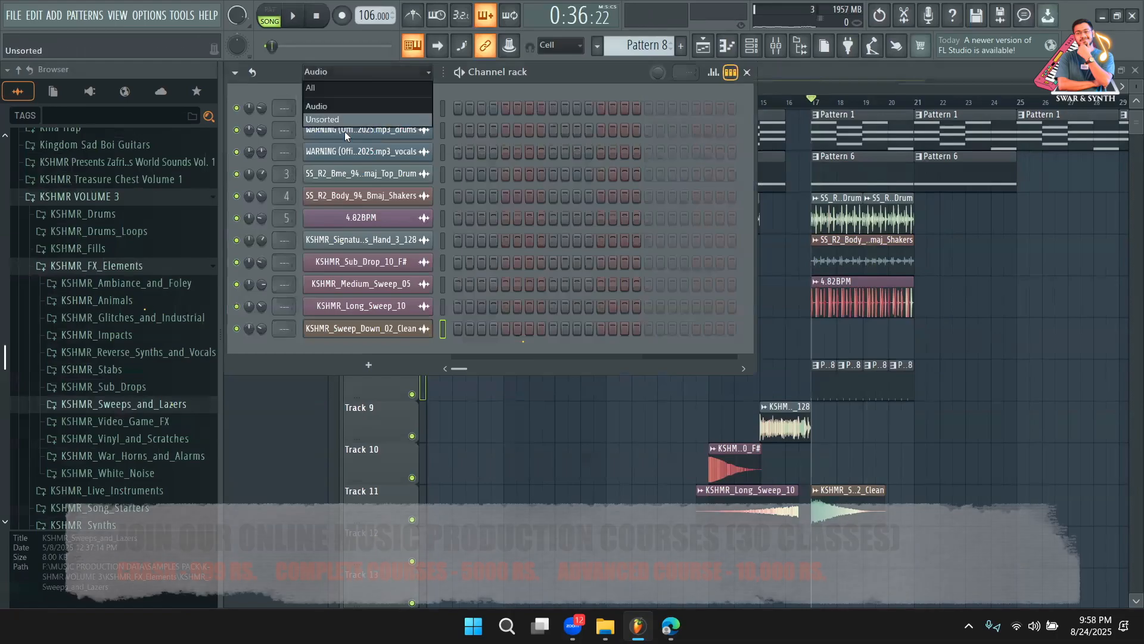
{"action": "left_click", "coordinate": [342, 119]}
{"action": "left_click", "coordinate": [281, 448]}
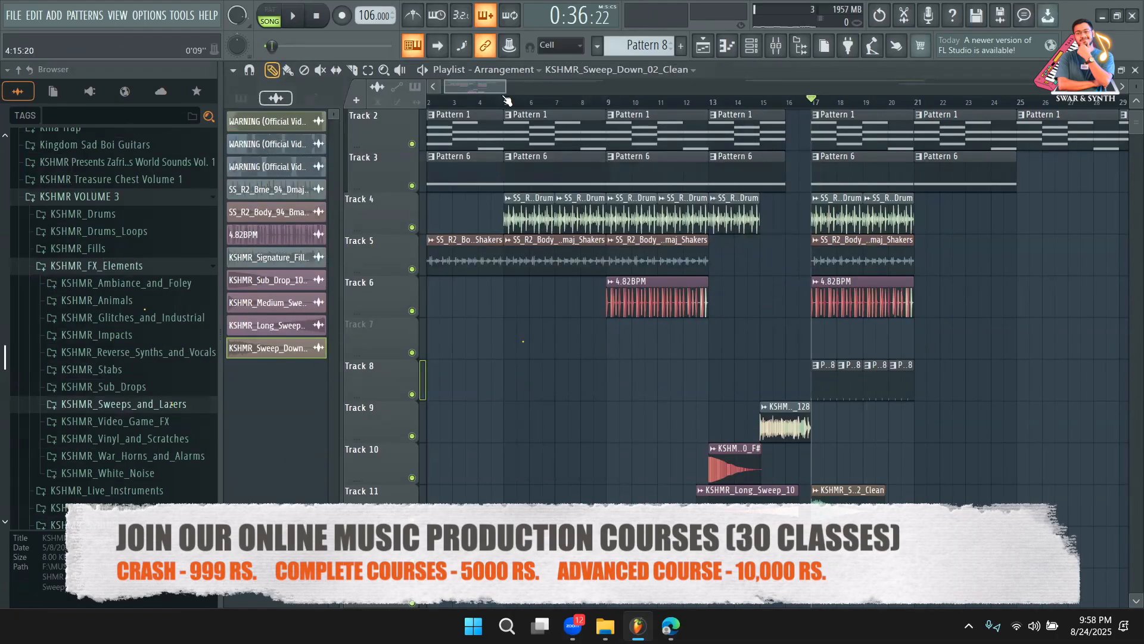
Play the arrangement from the beginning of bar 5 to hear the verse section
{"action": "key", "text": "space"}
{"action": "left_click_drag", "start_coordinate": [489, 90], "coordinate": [469, 76]}
{"action": "left_click", "coordinate": [527, 102]}
{"action": "key", "text": "space"}
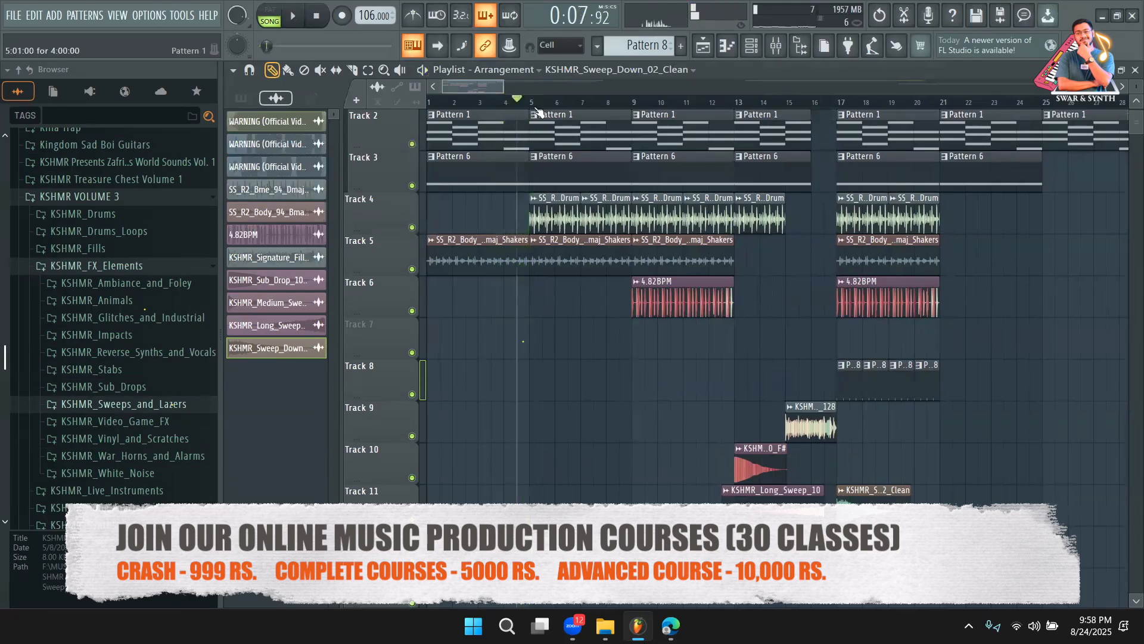
{"action": "key", "text": "space"}
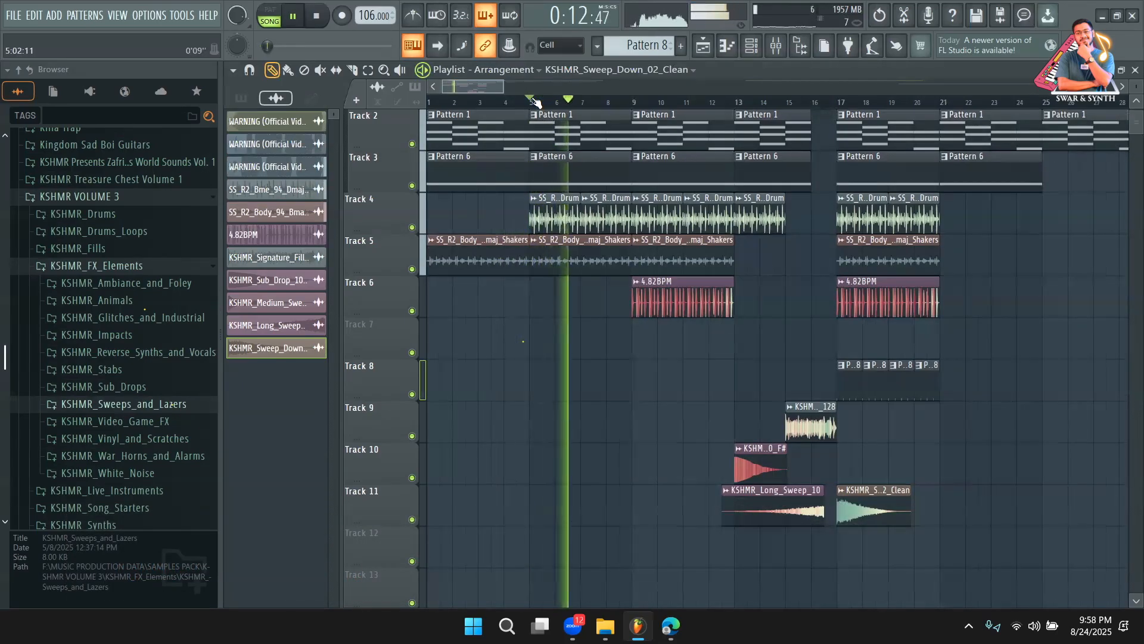
{"action": "key", "text": "space"}
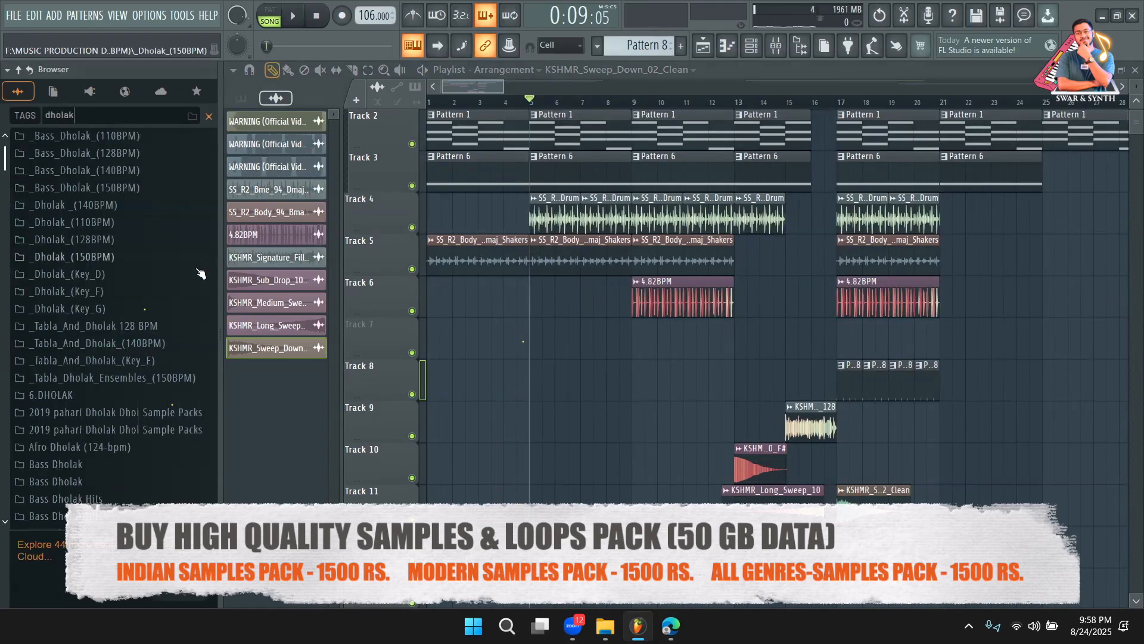
Browse the sample folders matching "dholak" and preview DHOLAK02 from a DHOLAK folder
{"action": "scroll", "coordinate": [204, 375], "scroll_direction": "down", "scroll_amount": 3}
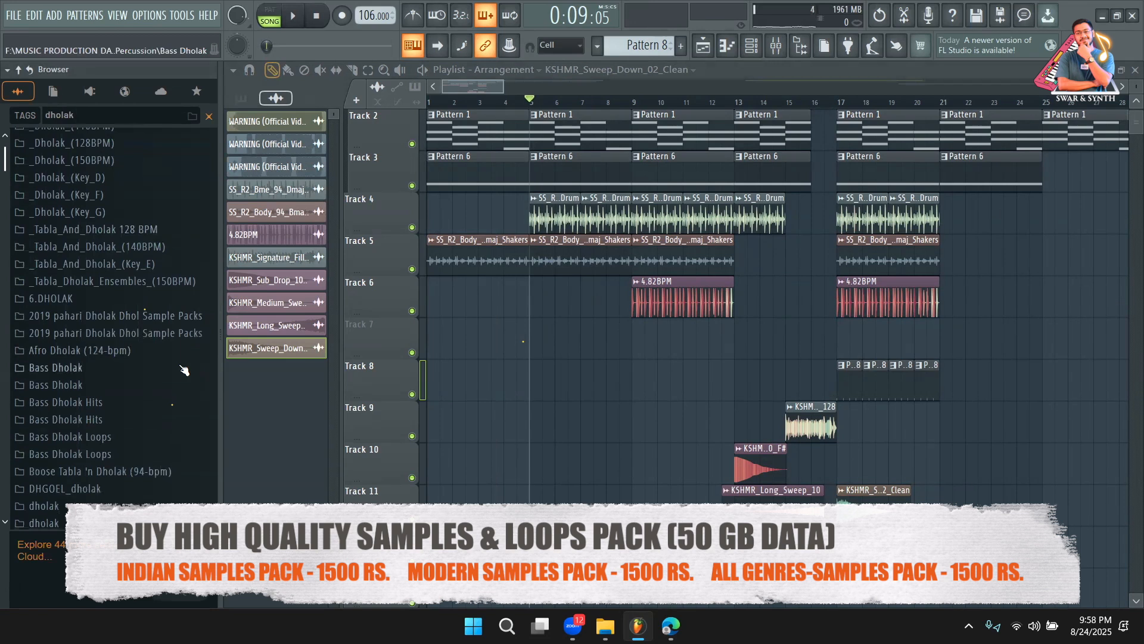
{"action": "scroll", "coordinate": [107, 358], "scroll_direction": "down", "scroll_amount": 10}
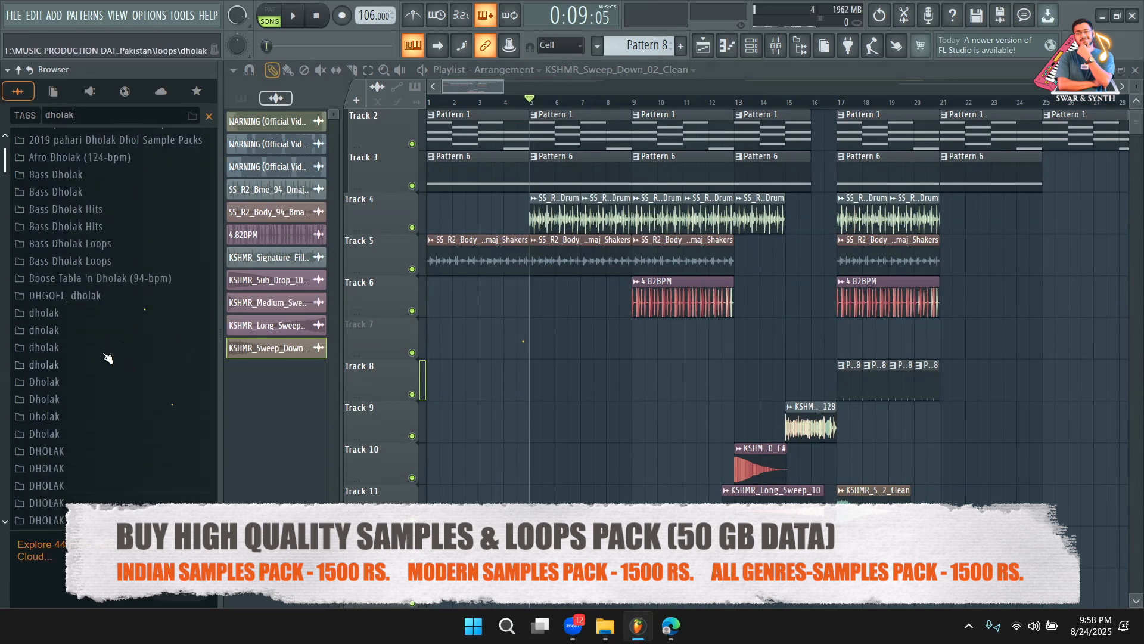
{"action": "scroll", "coordinate": [71, 387], "scroll_direction": "down", "scroll_amount": 1}
{"action": "left_click", "coordinate": [111, 275]}
{"action": "left_click", "coordinate": [96, 306]}
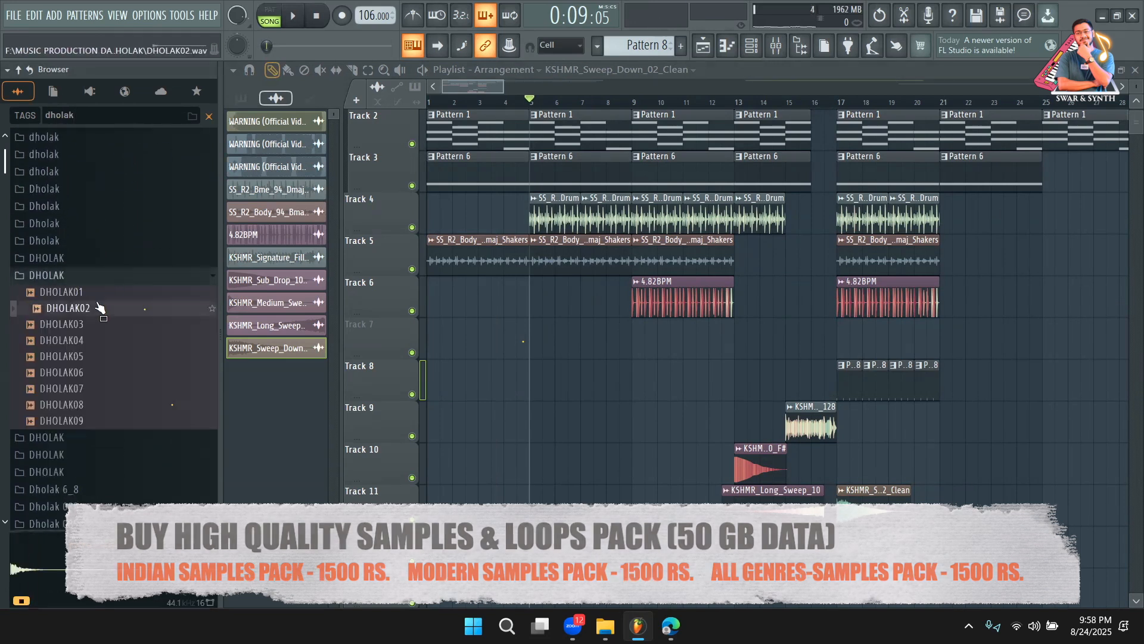
{"action": "scroll", "coordinate": [96, 345], "scroll_direction": "down", "scroll_amount": 5}
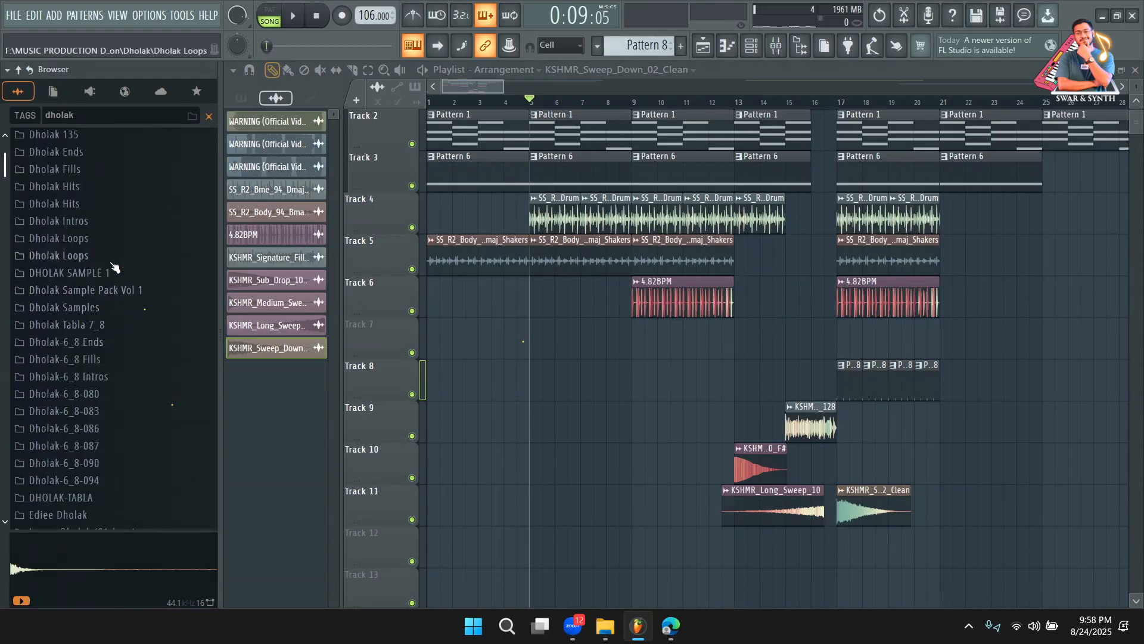
Open the Tempo 100 4_4 folder within Dholak Loops and preview Dholak100 01
{"action": "left_click", "coordinate": [112, 260]}
{"action": "left_click", "coordinate": [106, 291]}
{"action": "left_click", "coordinate": [106, 294]}
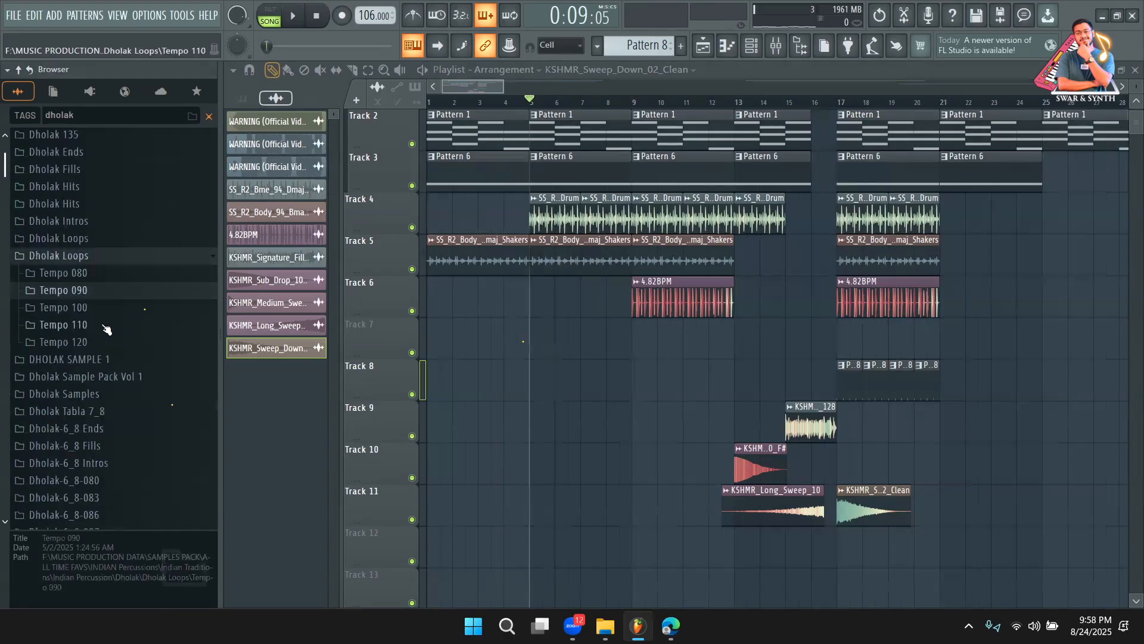
{"action": "left_click", "coordinate": [106, 313]}
{"action": "left_click", "coordinate": [102, 327]}
{"action": "left_click", "coordinate": [101, 345]}
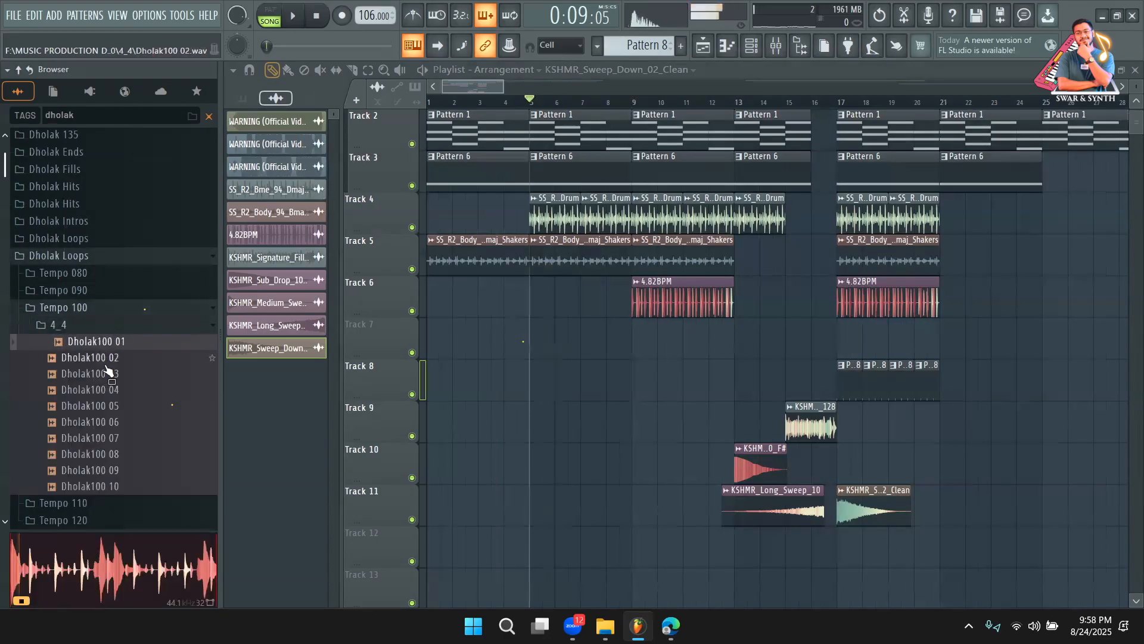
Preview the loops Dholak100 02, 03, 06 and 09 in the 4_4 folder
{"action": "left_click", "coordinate": [107, 360]}
{"action": "left_click", "coordinate": [111, 375]}
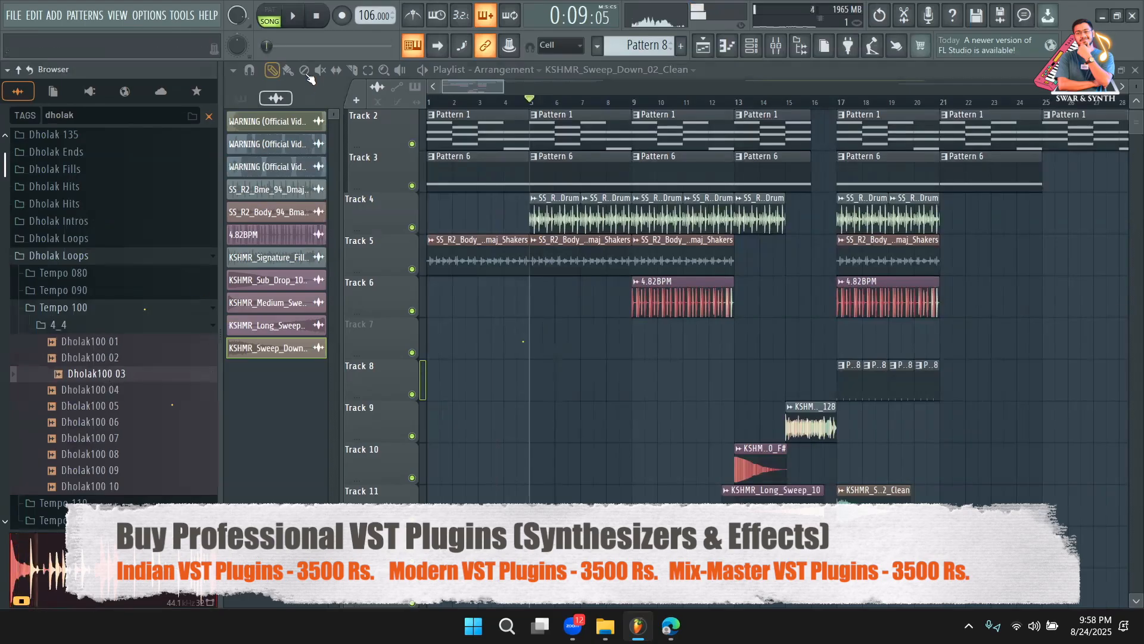
{"action": "left_click", "coordinate": [88, 423]}
{"action": "scroll", "coordinate": [92, 448], "scroll_direction": "down", "scroll_amount": 2}
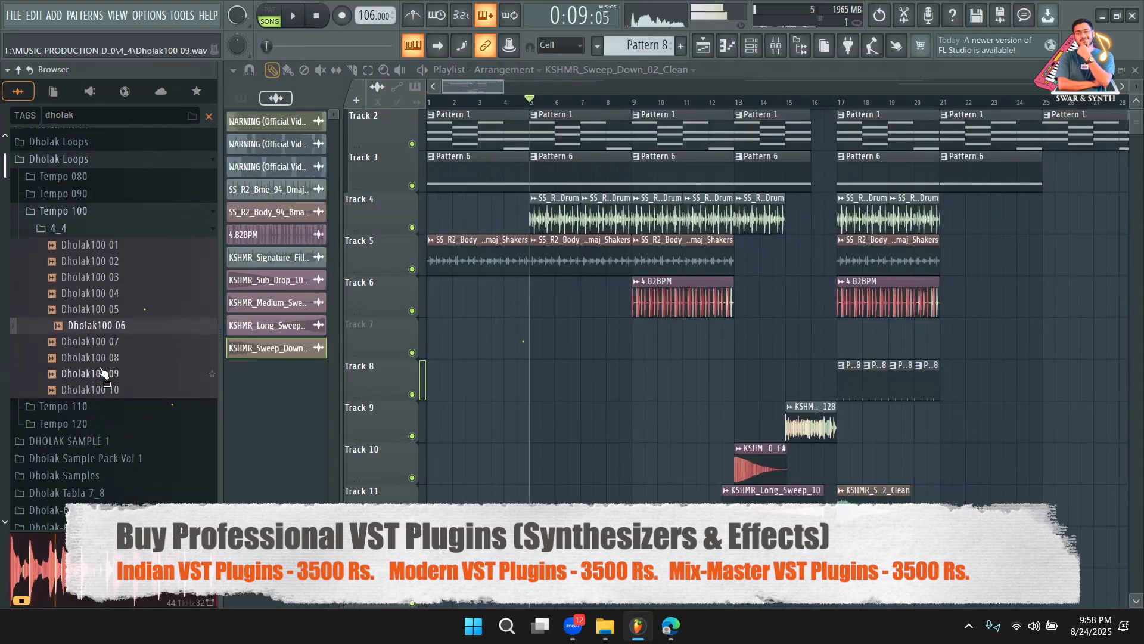
{"action": "left_click", "coordinate": [103, 374]}
{"action": "scroll", "coordinate": [103, 375], "scroll_direction": "down", "scroll_amount": 2}
{"action": "scroll", "coordinate": [101, 370], "scroll_direction": "down", "scroll_amount": 2}
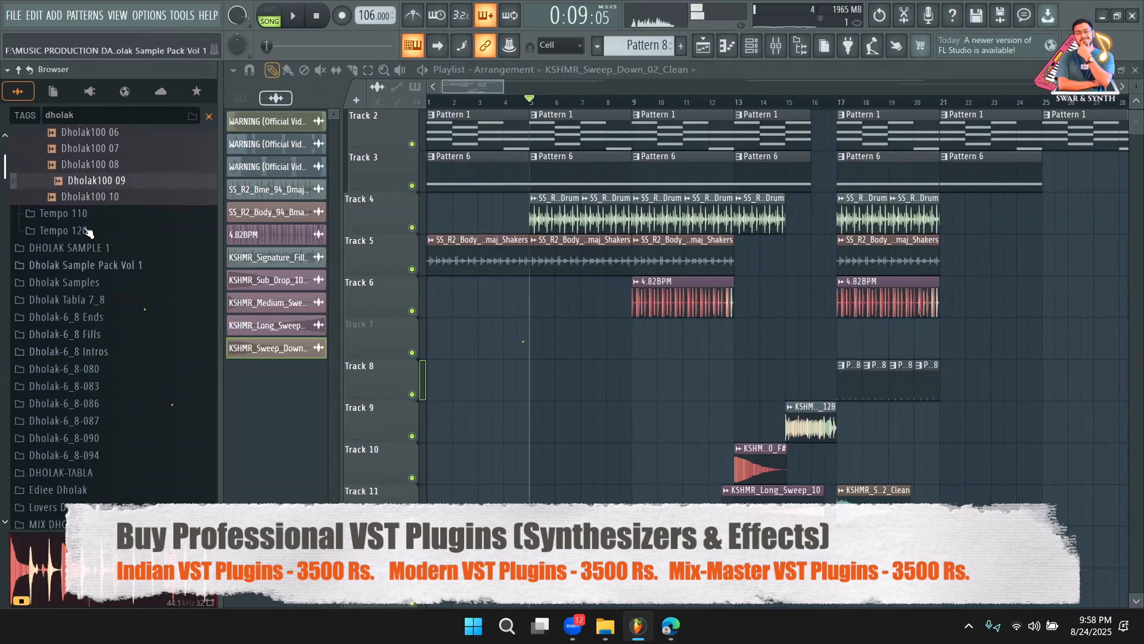
Place Dholak100 09 on Track 7 at bar 5 and fit it to the project tempo
{"action": "left_click_drag", "start_coordinate": [121, 188], "coordinate": [536, 332]}
{"action": "left_click", "coordinate": [535, 328]}
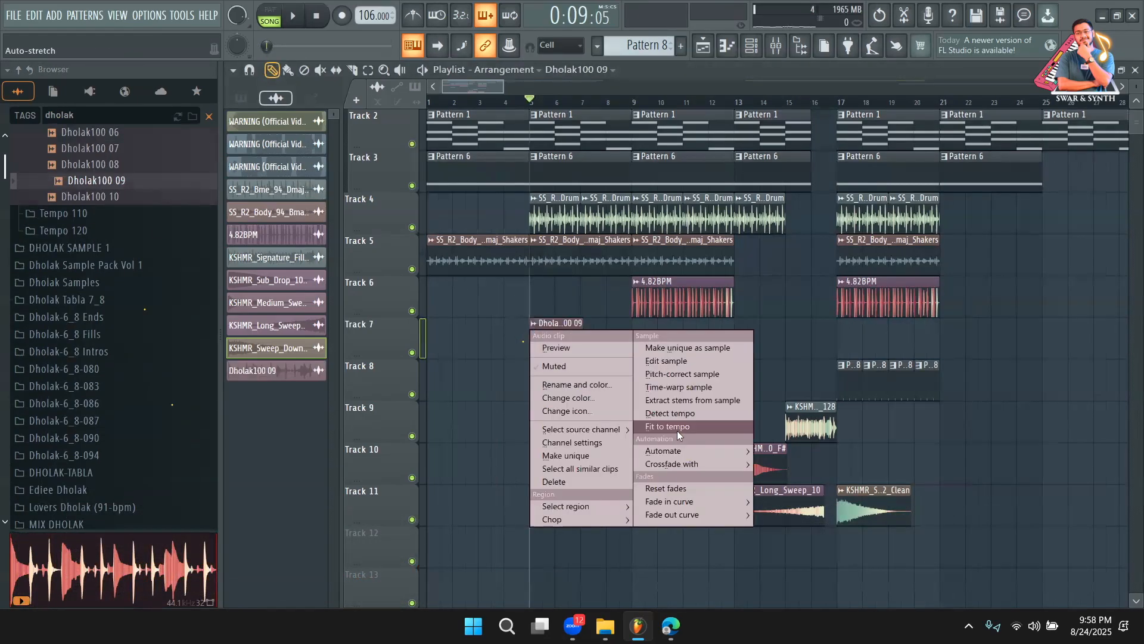
{"action": "left_click", "coordinate": [668, 427]}
{"action": "left_click", "coordinate": [572, 374]}
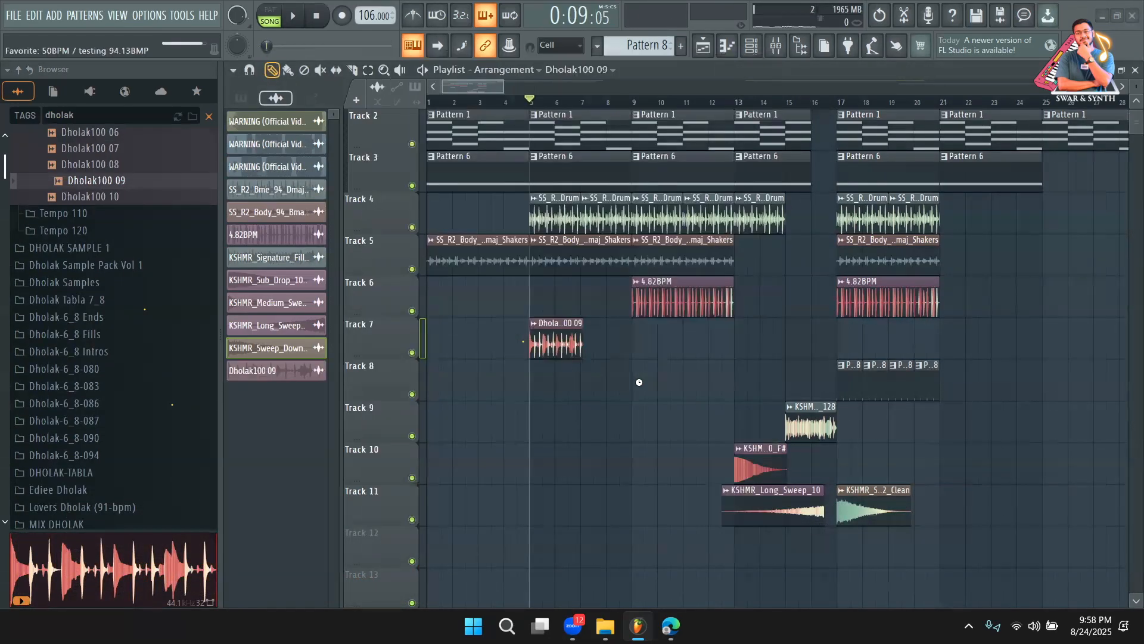
Duplicate the dholak clip to bar 7 on Track 7 and set its channel volume to 46%
{"action": "key", "text": "space"}
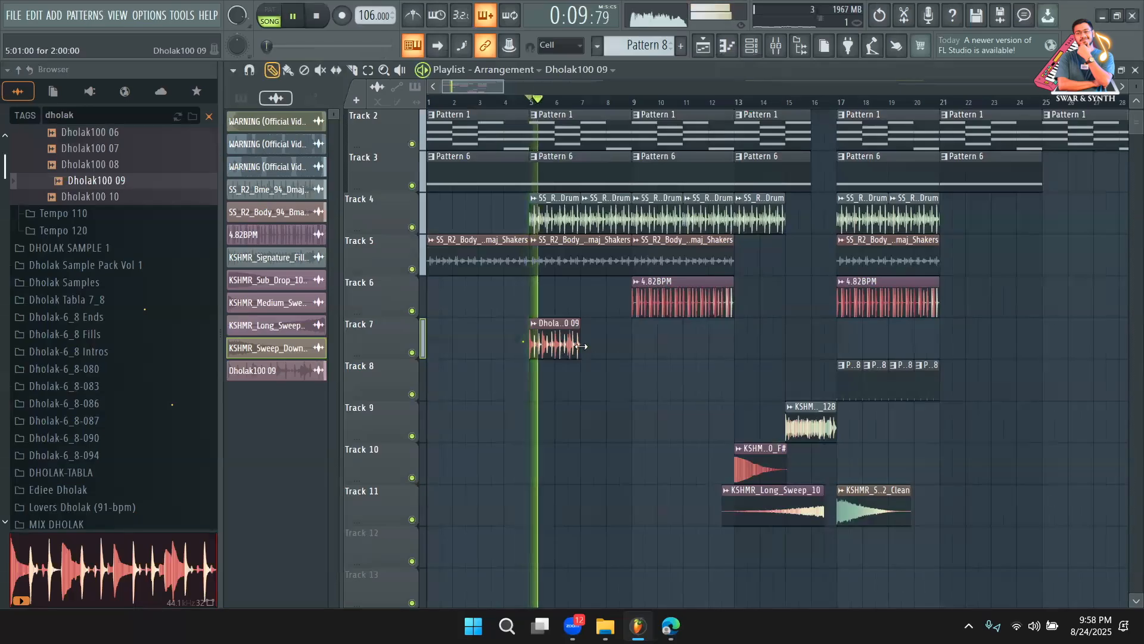
{"action": "left_click", "coordinate": [589, 345]}
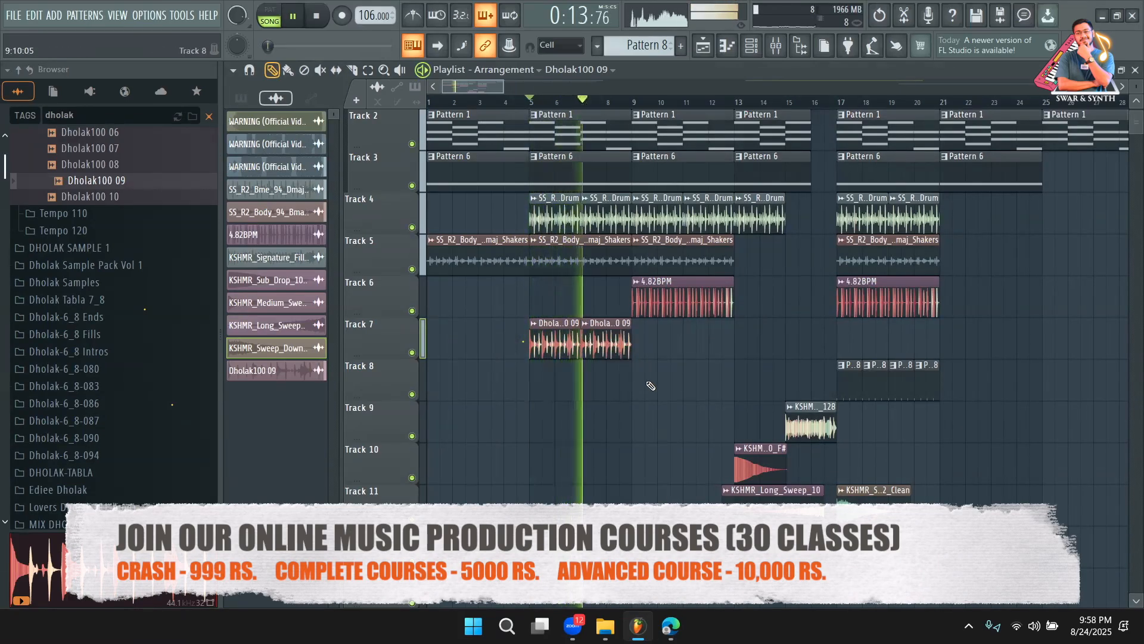
{"action": "key", "text": "space"}
{"action": "double_click", "coordinate": [611, 350]}
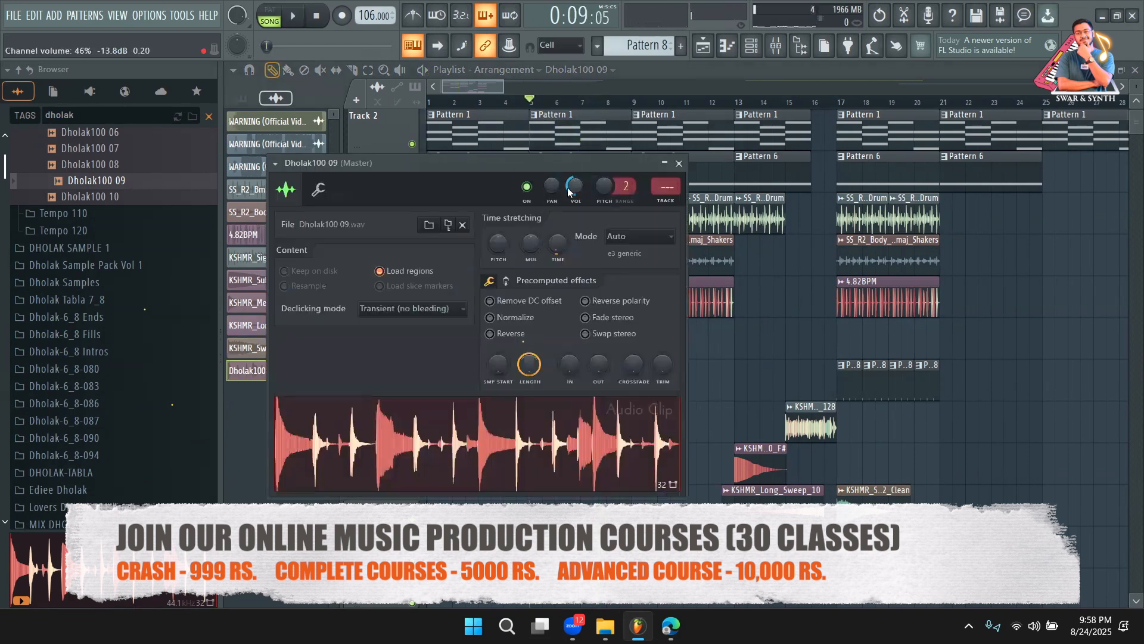
{"action": "left_click", "coordinate": [679, 164]}
Play the dholak from bar 5 and cut a short section out of the first clip about halfway through the bar
{"action": "left_click_drag", "start_coordinate": [503, 93], "coordinate": [456, 94]}
{"action": "key", "text": "space"}
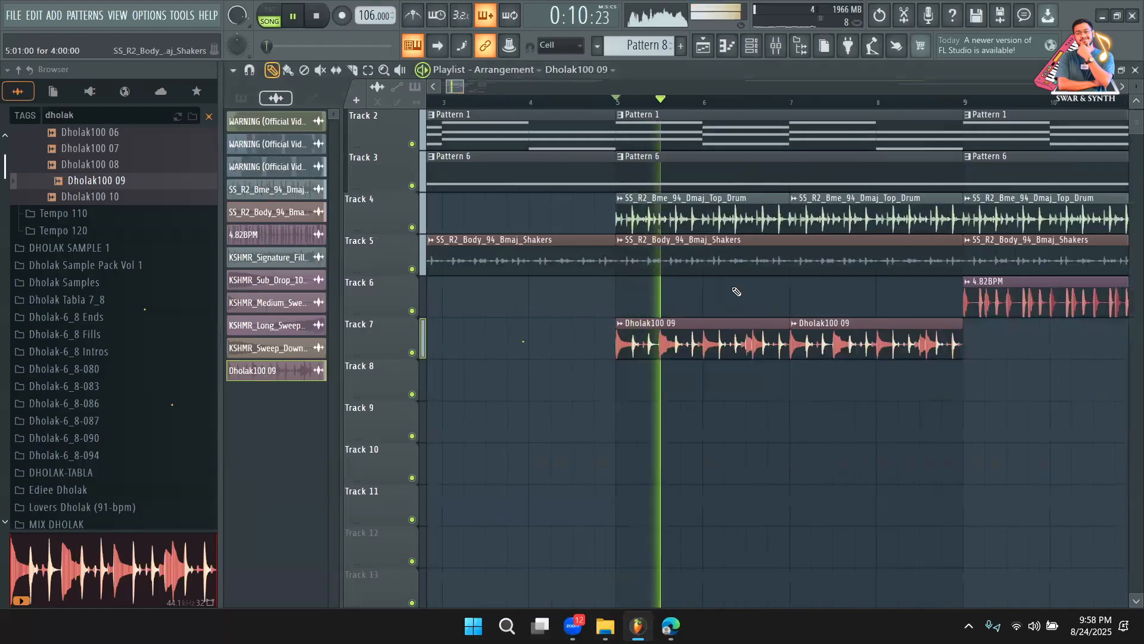
{"action": "key", "text": "space"}
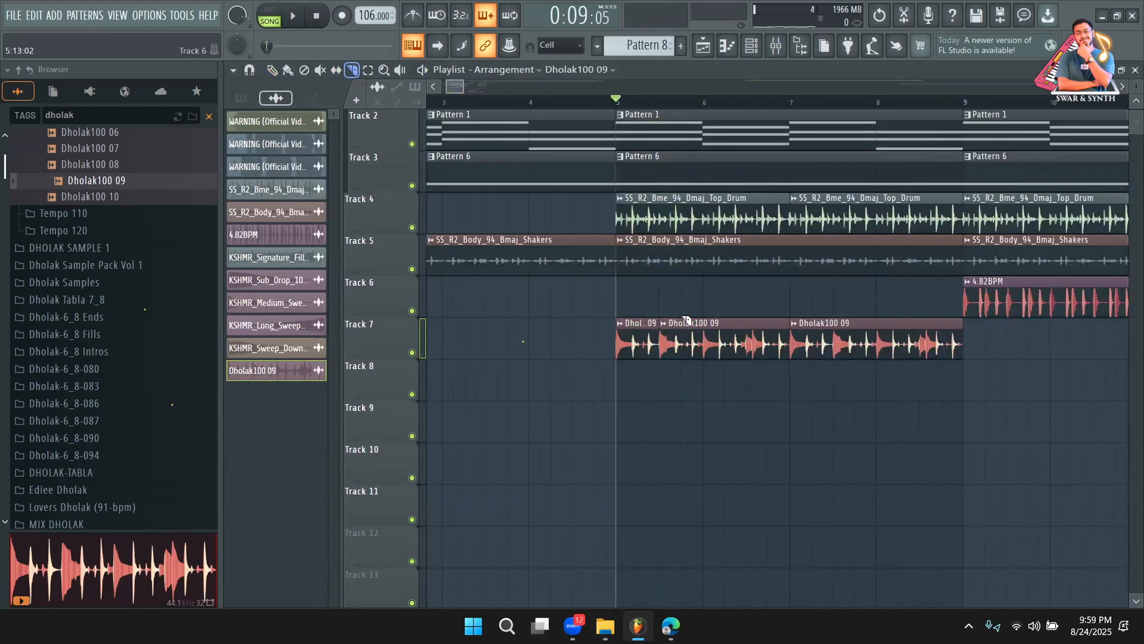
{"action": "left_click_drag", "start_coordinate": [674, 369], "coordinate": [668, 377]}
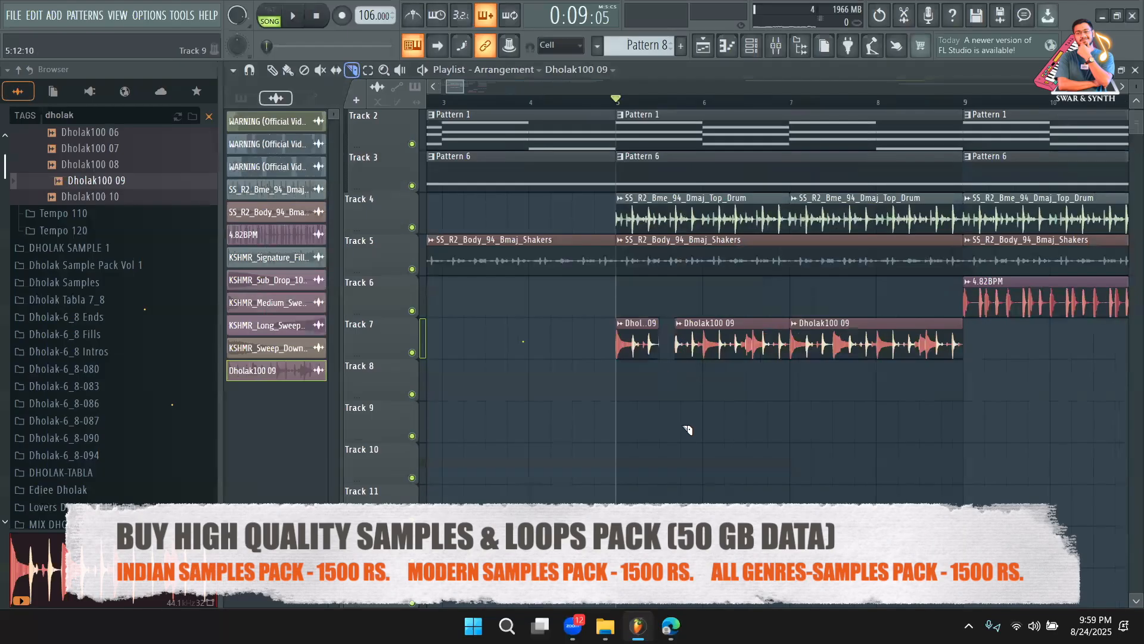
Play the cut dholak and delete its clips on Track 7 from bar 6 onwards
{"action": "key", "text": "space"}
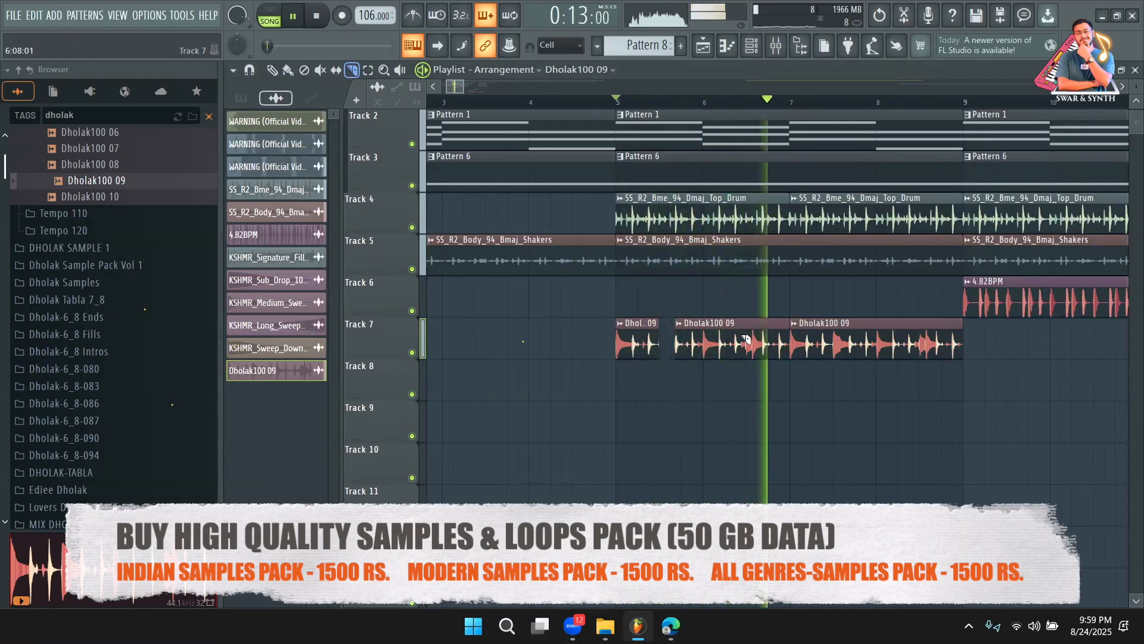
{"action": "key", "text": "space"}
{"action": "left_click", "coordinate": [272, 70]}
{"action": "right_click", "coordinate": [849, 352]}
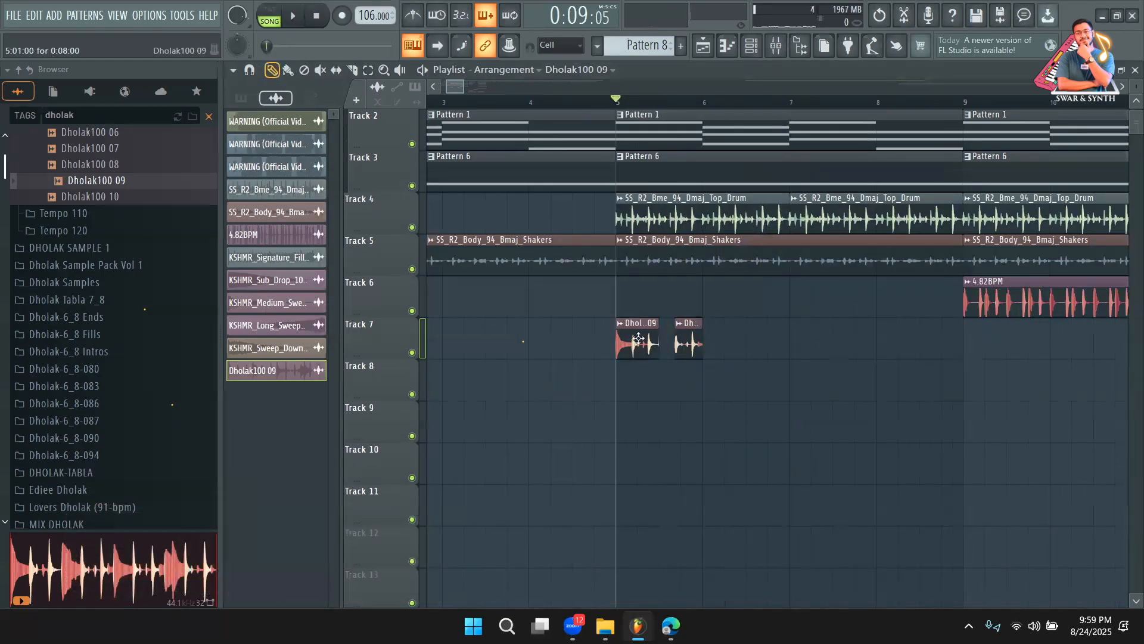
Select the chopped dholak clips in bar 5 and repeat them along Track 7 up to bar 13, playing the arrangement from bar 5
{"action": "double_click", "coordinate": [638, 339]}
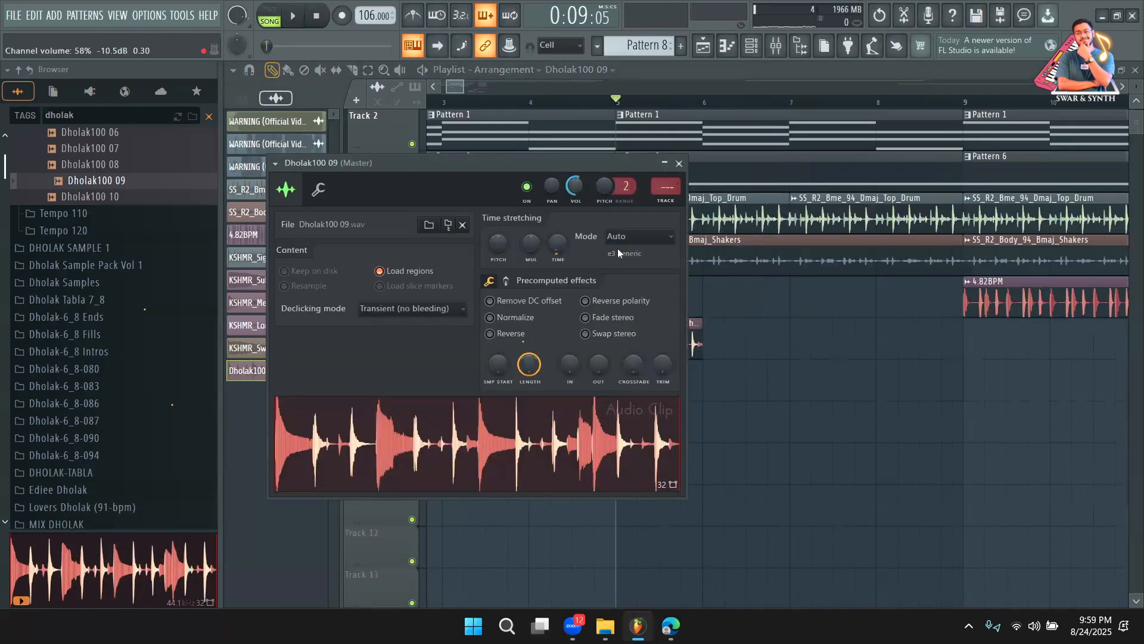
{"action": "key", "text": "Escape"}
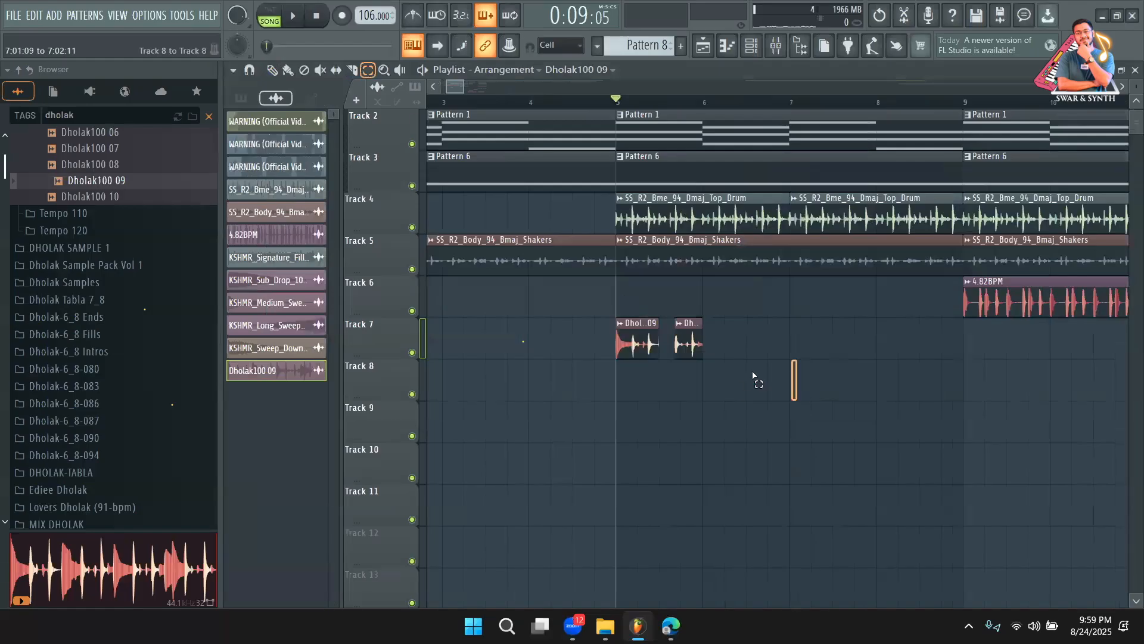
{"action": "left_click_drag", "start_coordinate": [753, 377], "coordinate": [591, 322]}
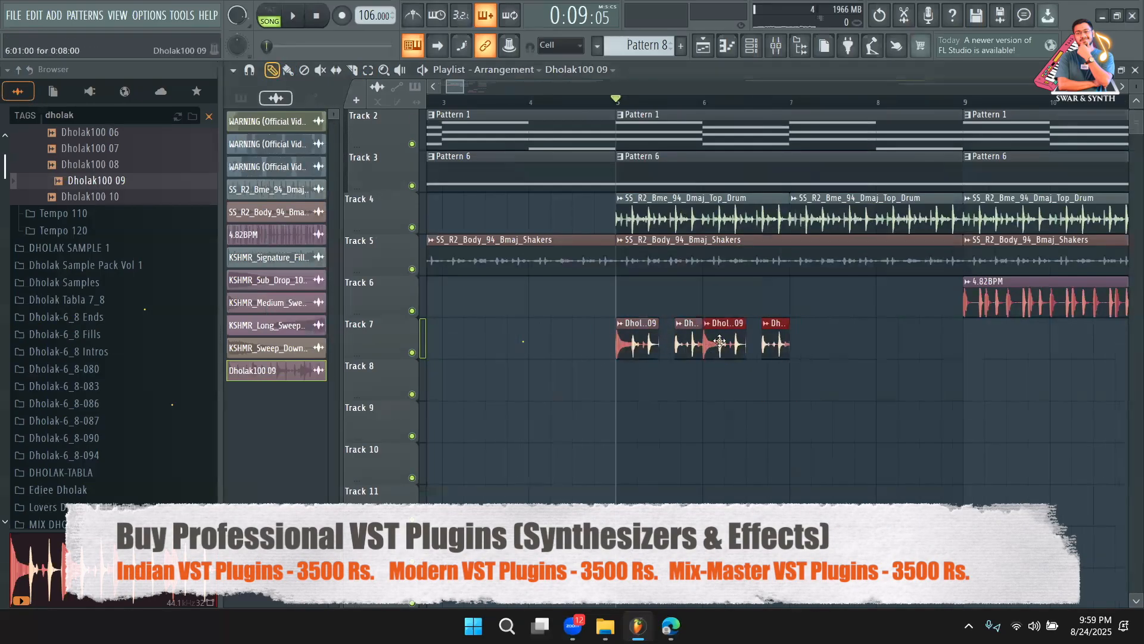
{"action": "left_click_drag", "start_coordinate": [810, 355], "coordinate": [903, 356]}
{"action": "key", "text": "space"}
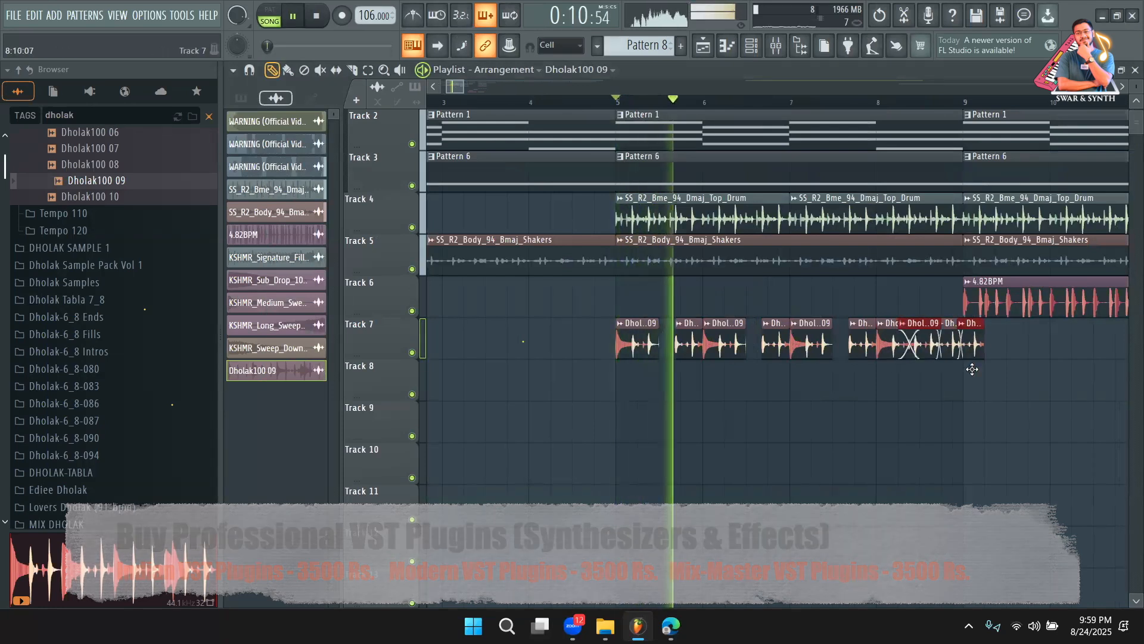
{"action": "left_click_drag", "start_coordinate": [973, 369], "coordinate": [1038, 369]}
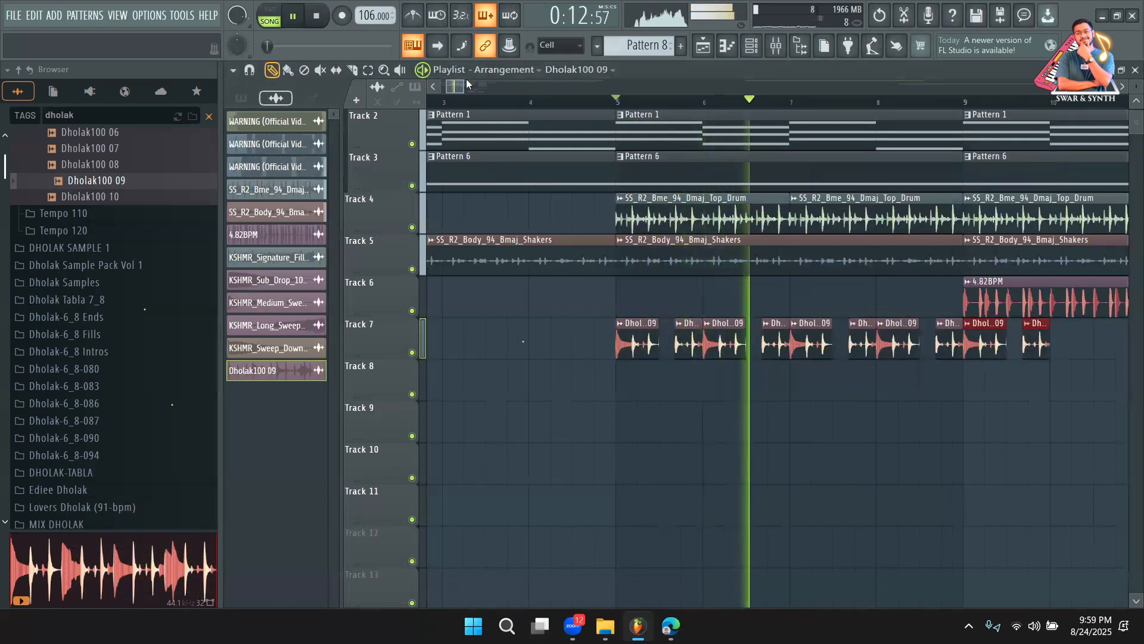
{"action": "left_click_drag", "start_coordinate": [465, 86], "coordinate": [483, 88]}
{"action": "left_click_drag", "start_coordinate": [683, 346], "coordinate": [797, 349]}
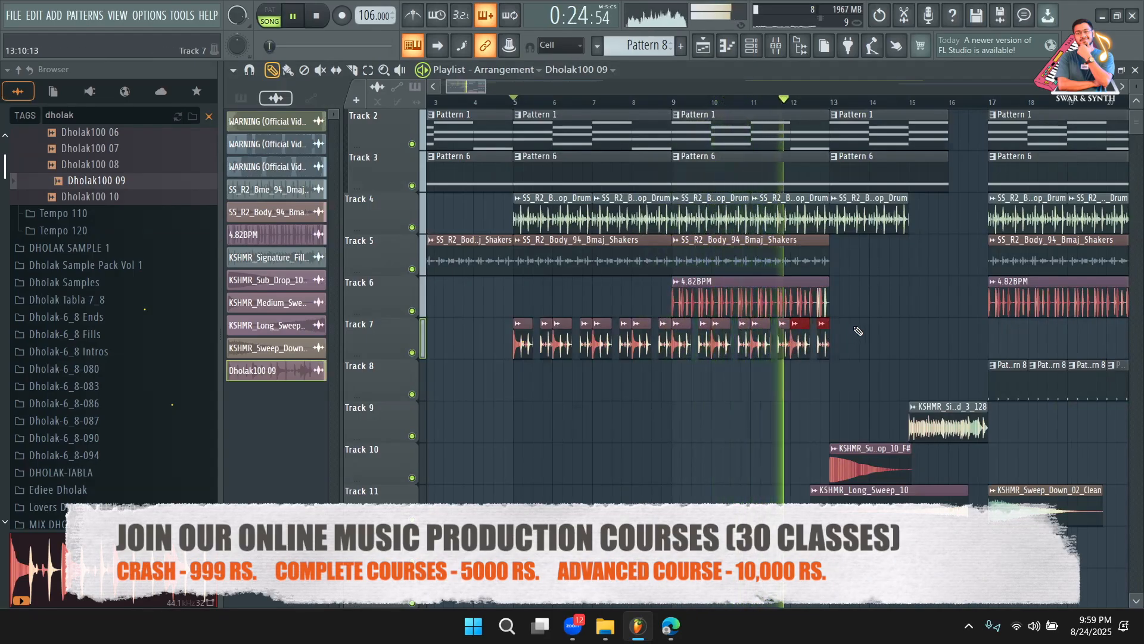
Copy the chopped dholak clips to bar 17 on Track 7 and repeat them up to bar 21, undoing any accidental trimming
{"action": "left_click_drag", "start_coordinate": [801, 346], "coordinate": [1072, 345]}
{"action": "left_click_drag", "start_coordinate": [481, 87], "coordinate": [496, 89]}
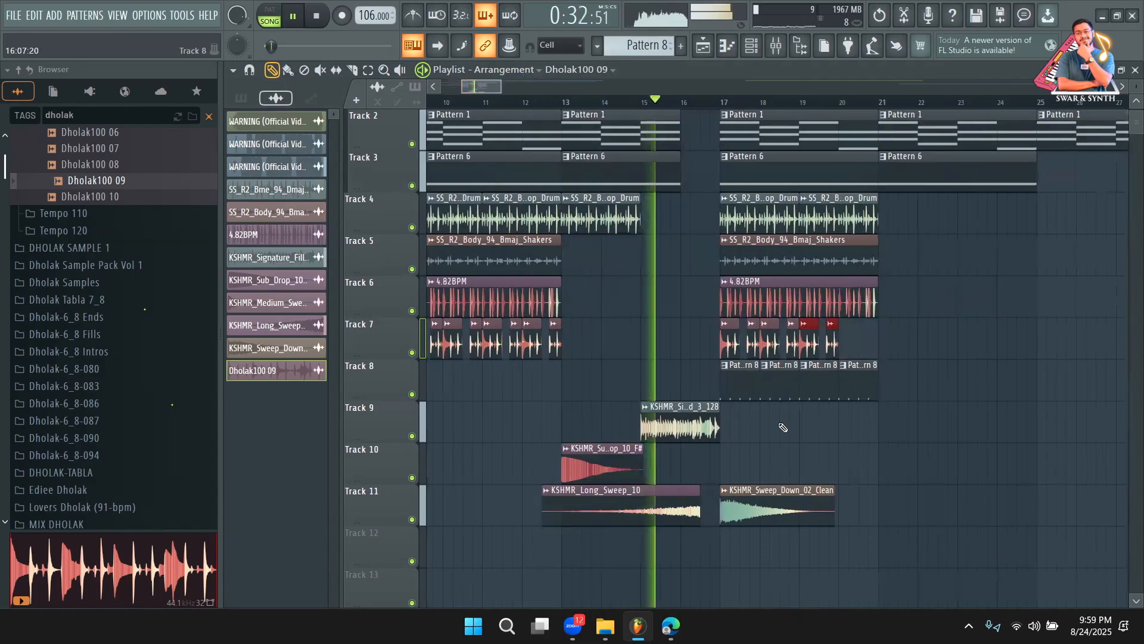
{"action": "left_click_drag", "start_coordinate": [802, 346], "coordinate": [828, 348]}
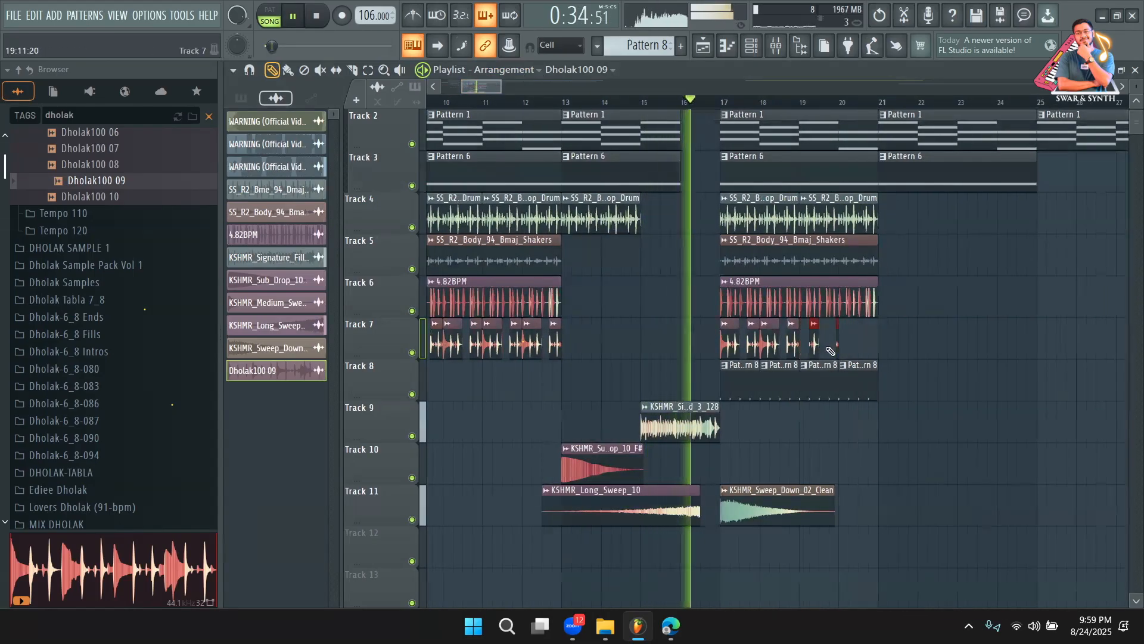
{"action": "key", "text": "ctrl+z"}
{"action": "key", "text": "ctrl+b"}
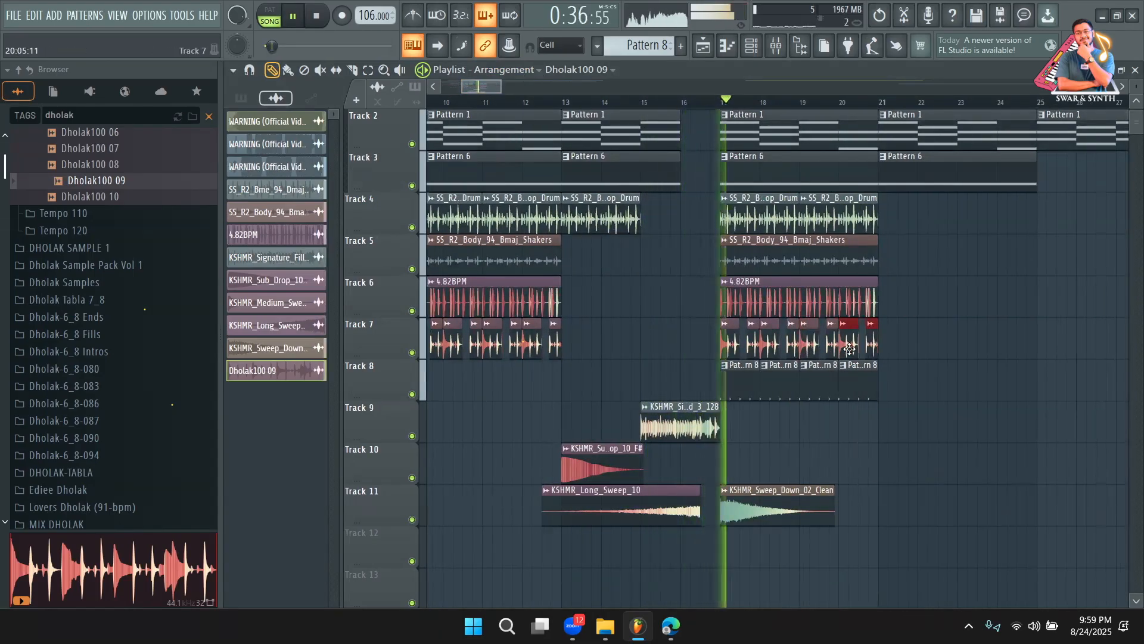
{"action": "left_click", "coordinate": [922, 350], "text": "ctrl"}
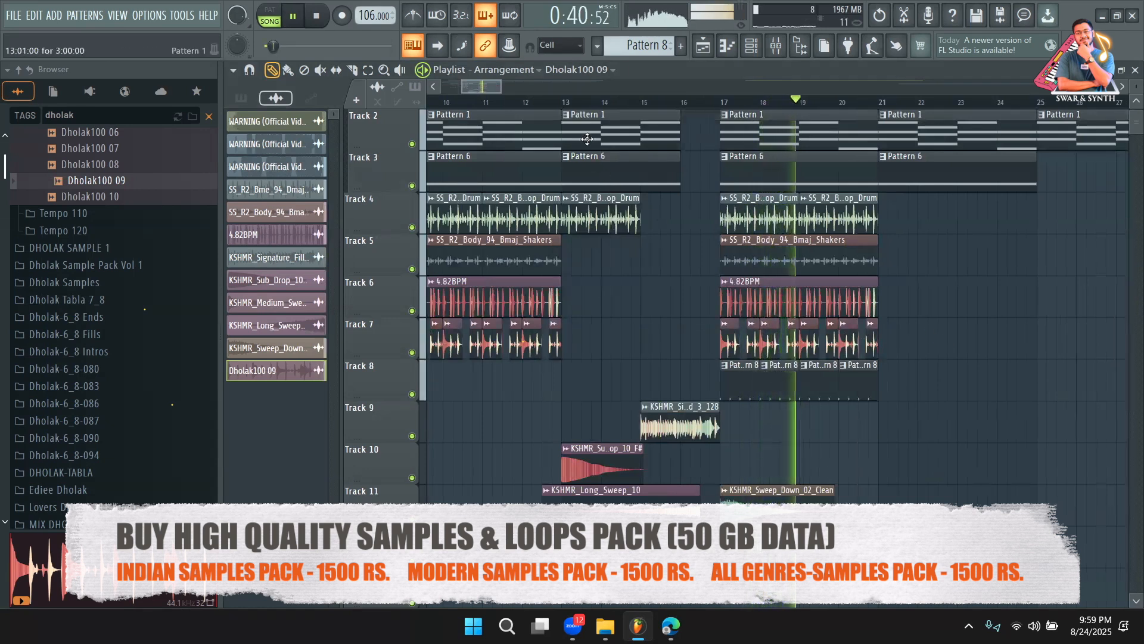
Stop playback and open the Dholak100 09 channel settings from its clip on Track 7
{"action": "mouse_move", "coordinate": [501, 85]}
{"action": "left_mouse_down"}
{"action": "mouse_move", "coordinate": [548, 85]}
{"action": "mouse_move", "coordinate": [521, 80]}
{"action": "left_mouse_up"}
{"action": "key", "text": "space"}
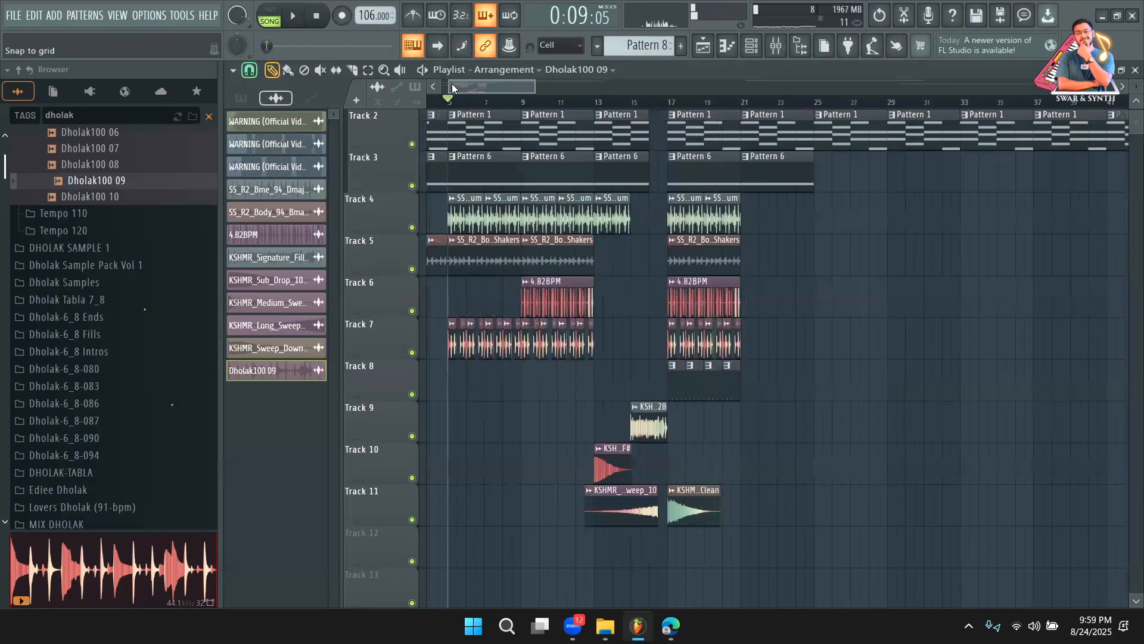
{"action": "left_click_drag", "start_coordinate": [452, 88], "coordinate": [446, 89]}
{"action": "double_click", "coordinate": [522, 347]}
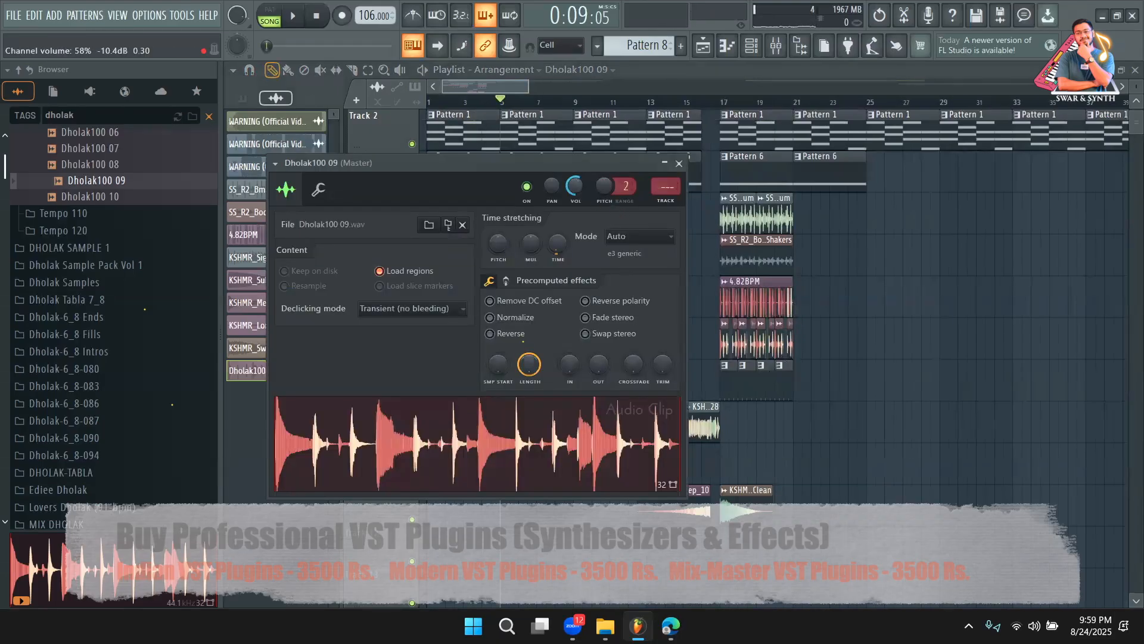
{"action": "left_click_drag", "start_coordinate": [531, 87], "coordinate": [462, 87]}
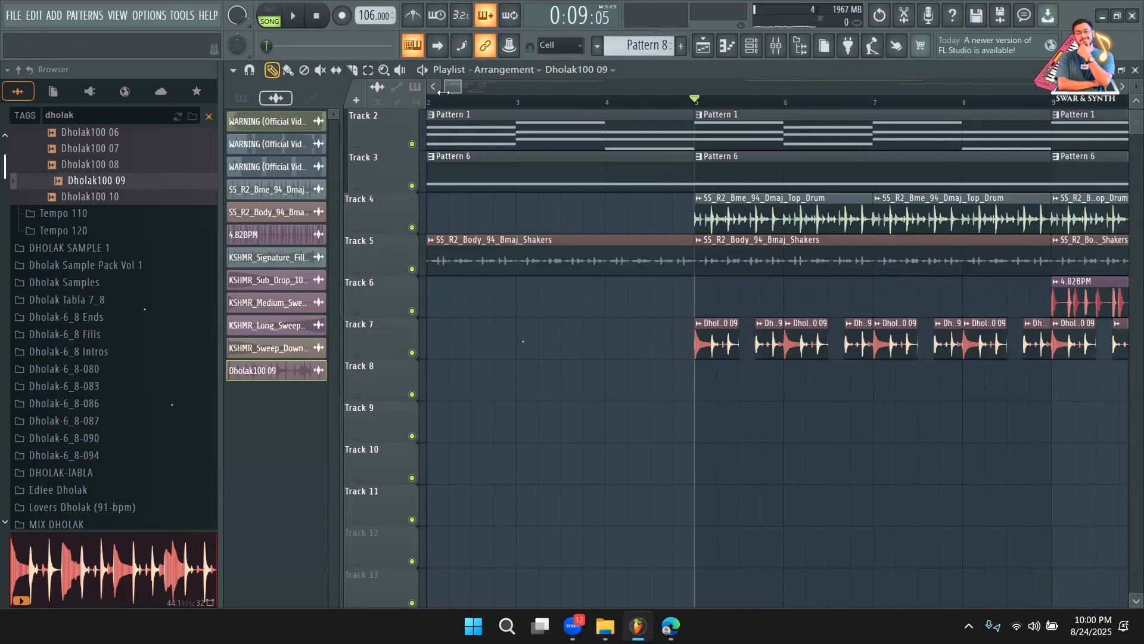
Insert one empty track directly below the dholak track, at the position of Track 8
{"action": "left_click_drag", "start_coordinate": [463, 85], "coordinate": [464, 125]}
{"action": "right_click", "coordinate": [386, 381]}
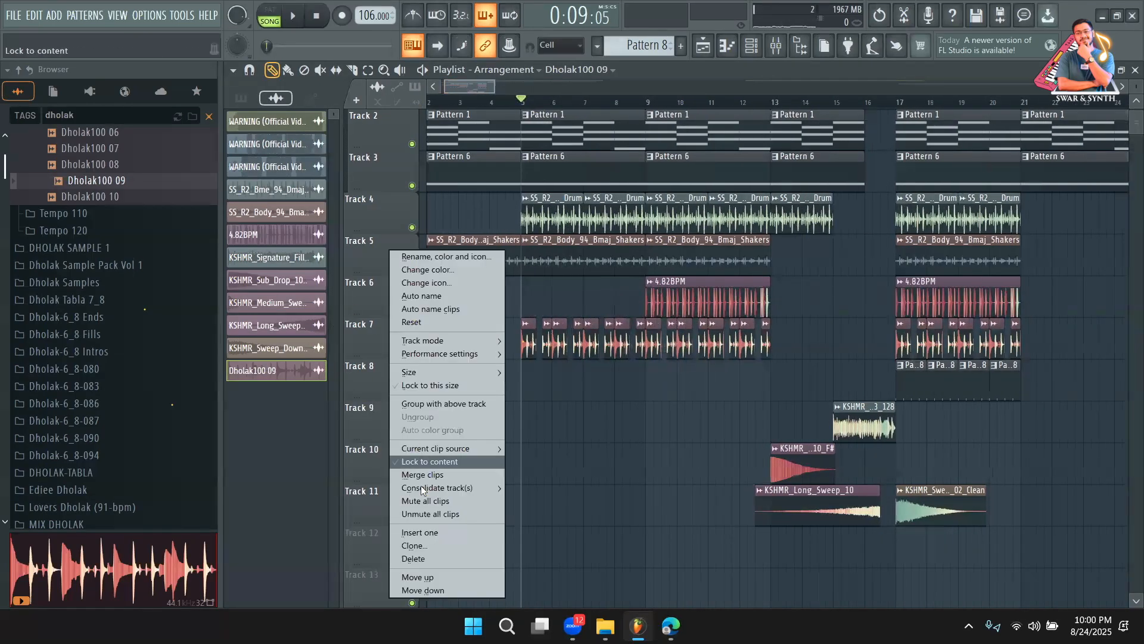
{"action": "left_click", "coordinate": [417, 531]}
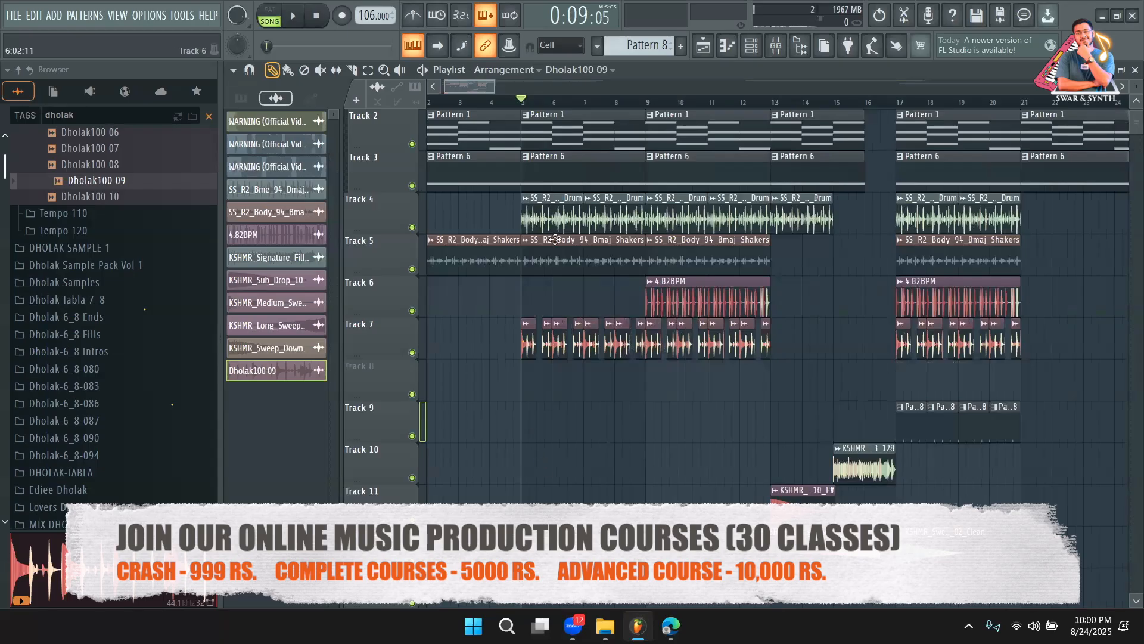
{"action": "left_click_drag", "start_coordinate": [492, 86], "coordinate": [476, 85]}
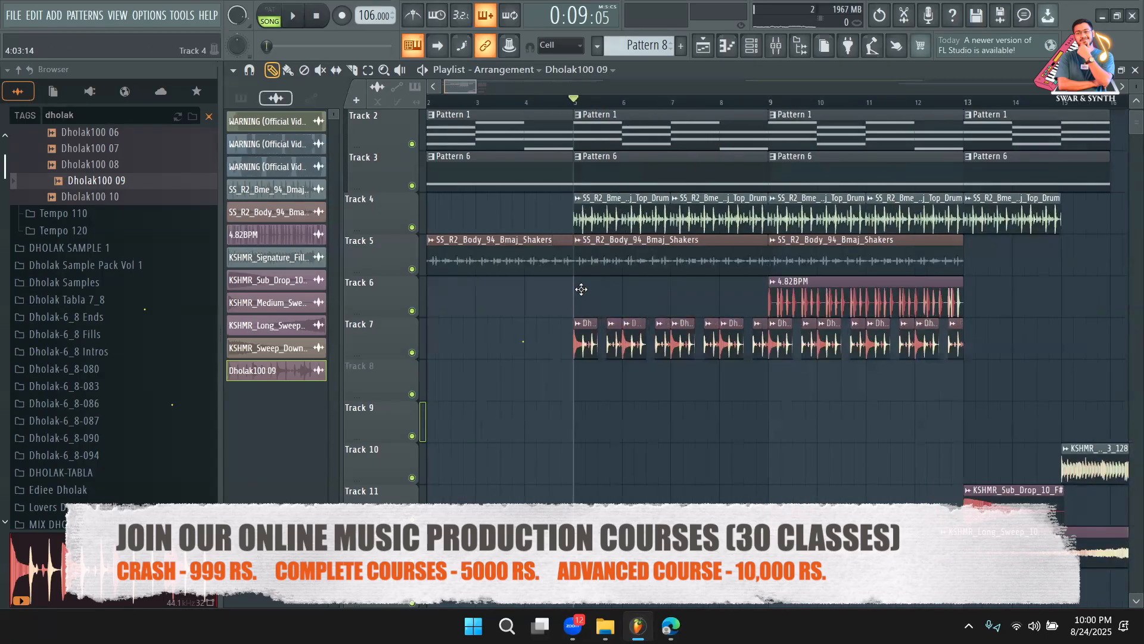
Look through the DHOLAK-TABLA sample folder, including its DT 085 loops, for another percussion loop
{"action": "double_click", "coordinate": [640, 342]}
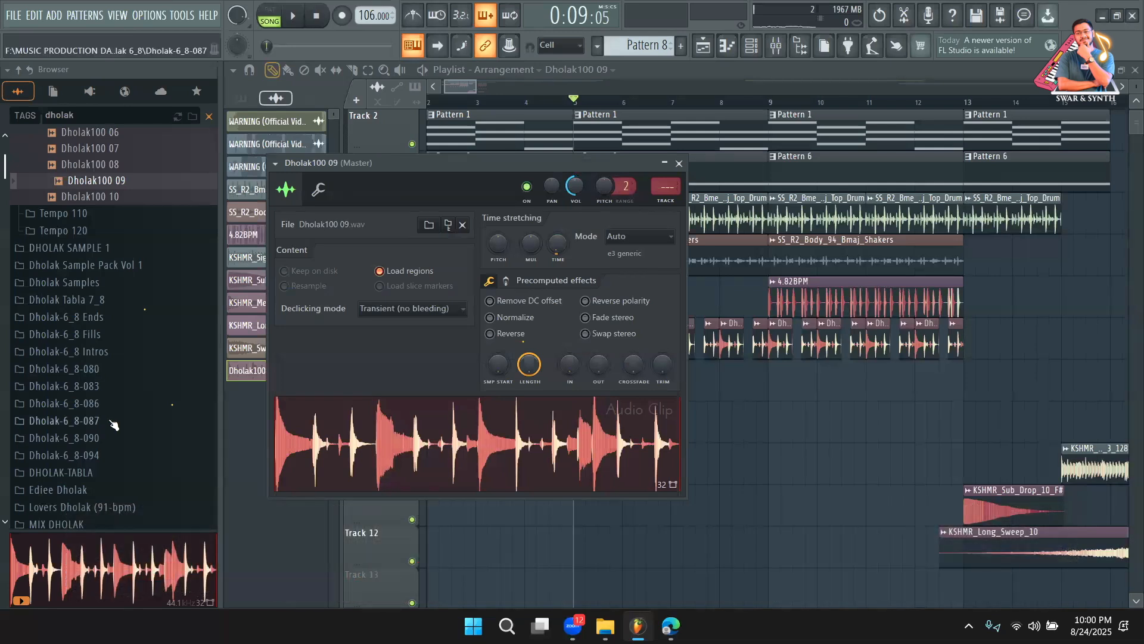
{"action": "scroll", "coordinate": [94, 371], "scroll_direction": "down", "scroll_amount": 2}
{"action": "left_click", "coordinate": [89, 375]}
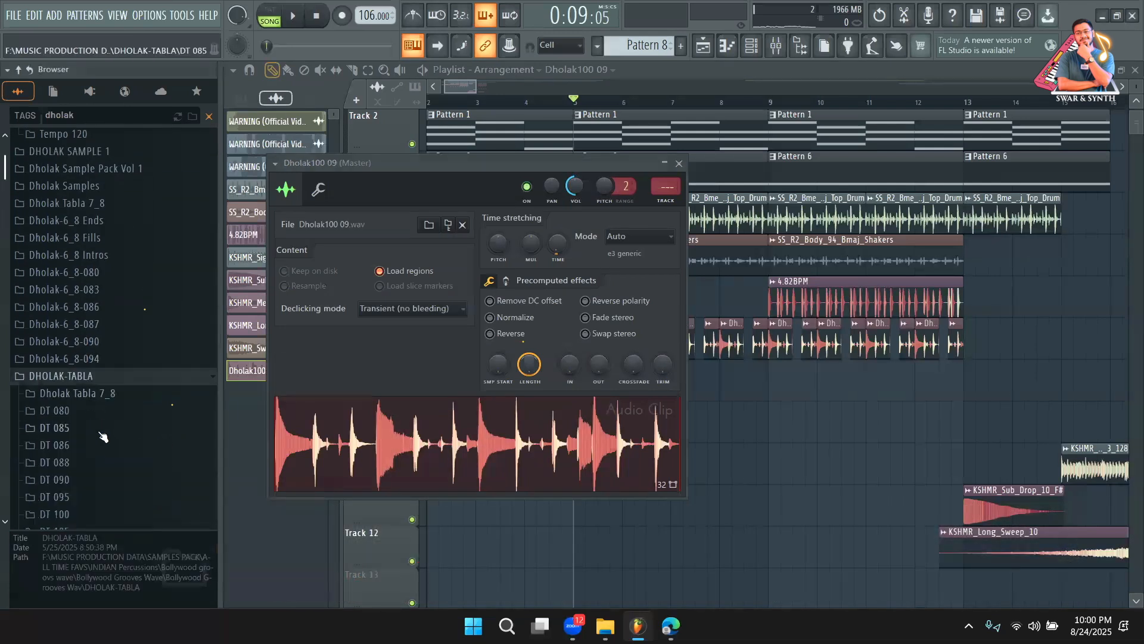
{"action": "left_click", "coordinate": [102, 431]}
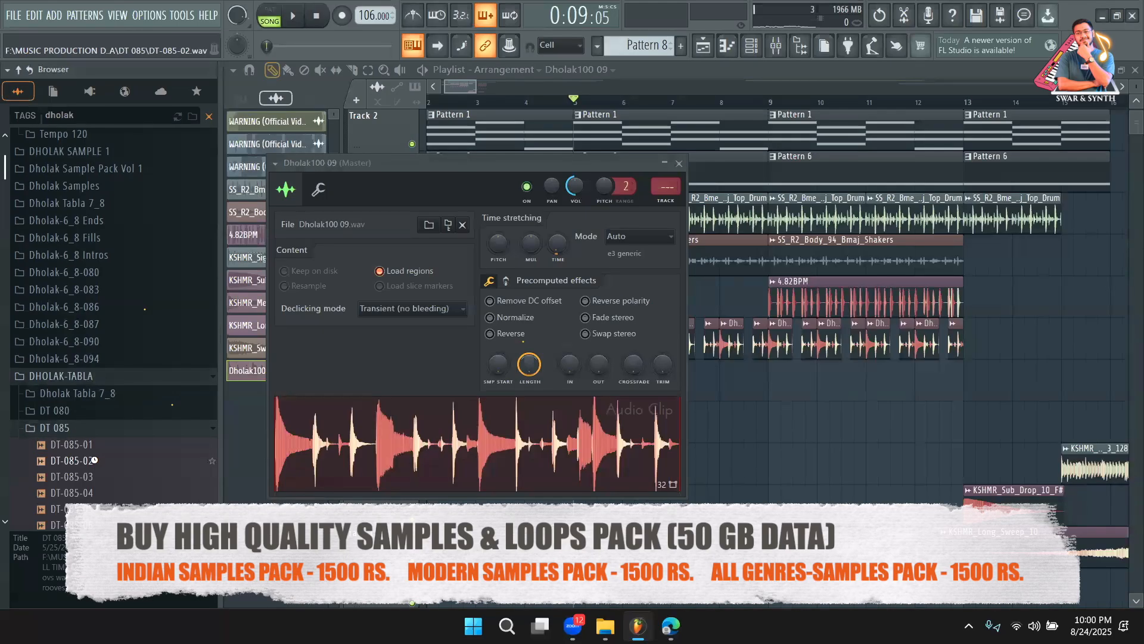
{"action": "scroll", "coordinate": [99, 417], "scroll_direction": "down", "scroll_amount": 10}
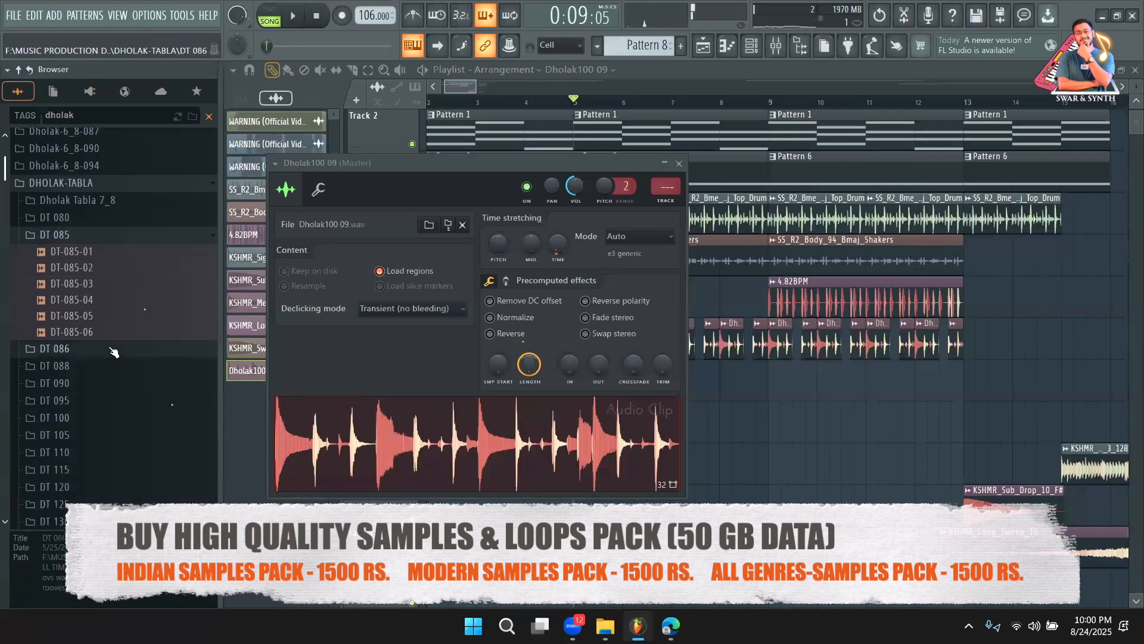
{"action": "scroll", "coordinate": [100, 377], "scroll_direction": "down", "scroll_amount": 5}
{"action": "scroll", "coordinate": [75, 266], "scroll_direction": "up", "scroll_amount": 3}
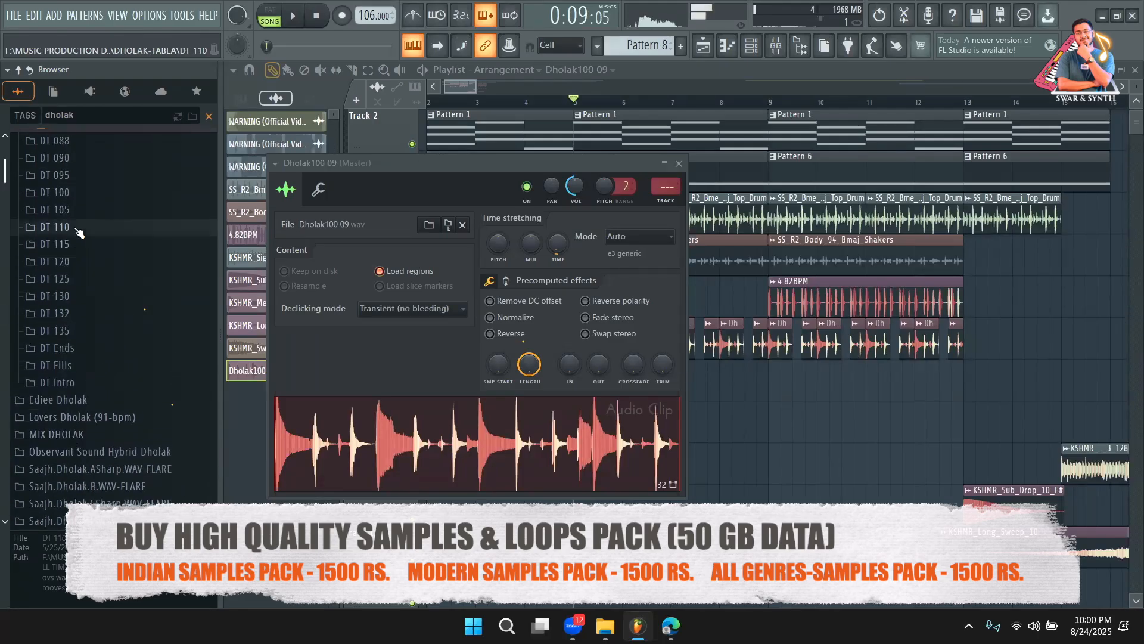
Preview loops in the DT 110 folder, such as DT-110-room-02, and look through the other dholak folders
{"action": "left_click", "coordinate": [70, 228]}
{"action": "left_click", "coordinate": [78, 260]}
{"action": "left_click", "coordinate": [98, 310]}
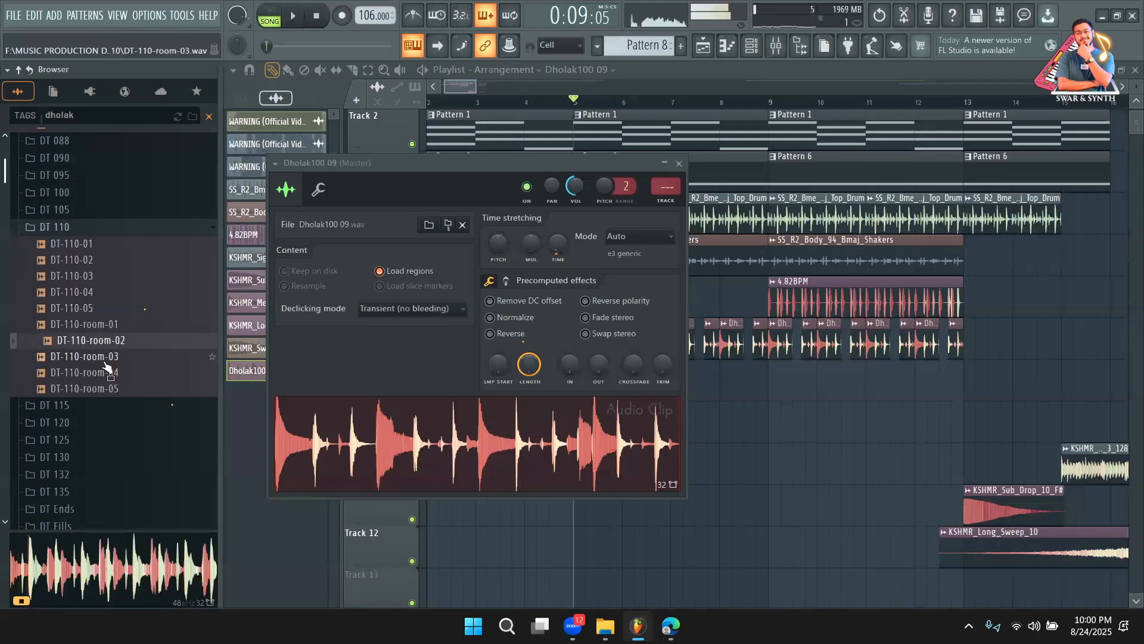
{"action": "scroll", "coordinate": [89, 334], "scroll_direction": "down", "scroll_amount": 8}
{"action": "scroll", "coordinate": [86, 336], "scroll_direction": "down", "scroll_amount": 1}
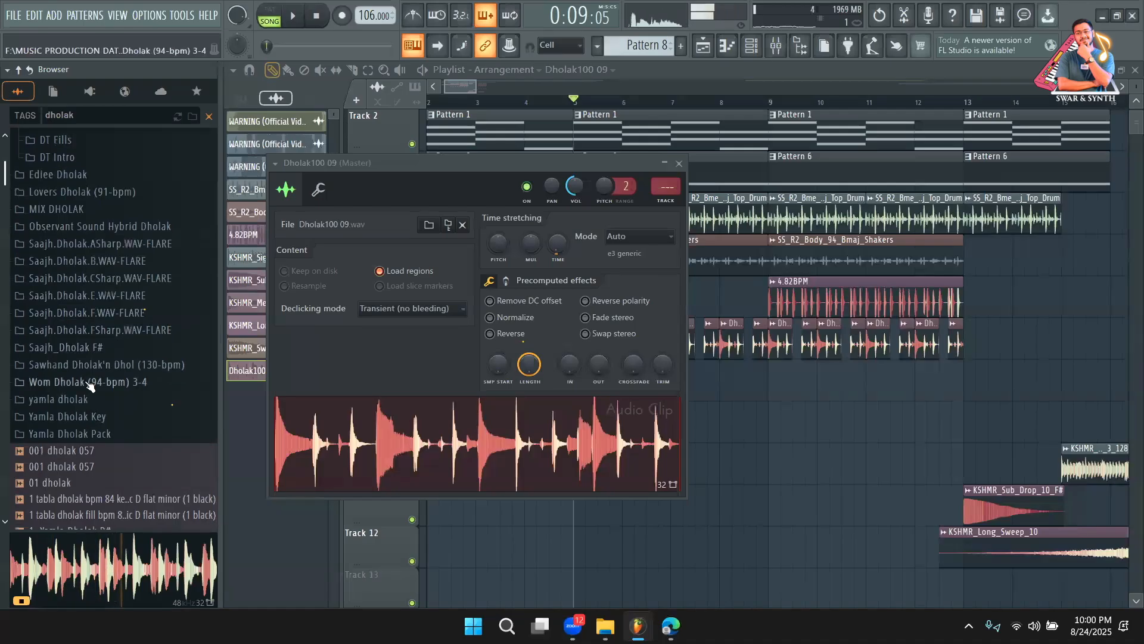
{"action": "scroll", "coordinate": [90, 388], "scroll_direction": "up", "scroll_amount": 15}
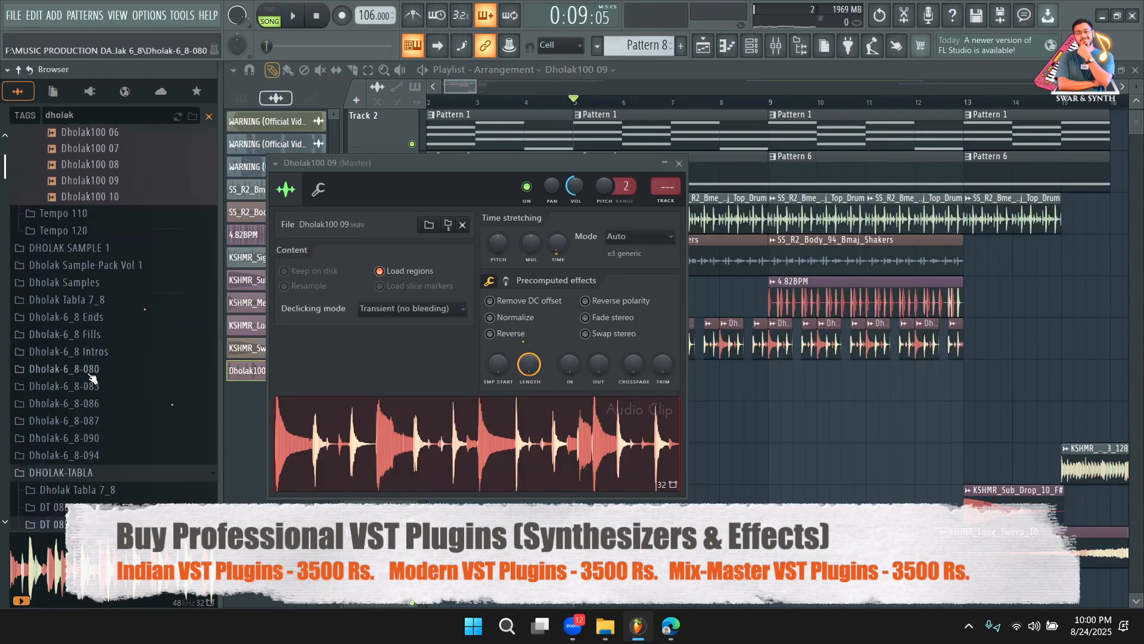
{"action": "scroll", "coordinate": [91, 377], "scroll_direction": "up", "scroll_amount": 12}
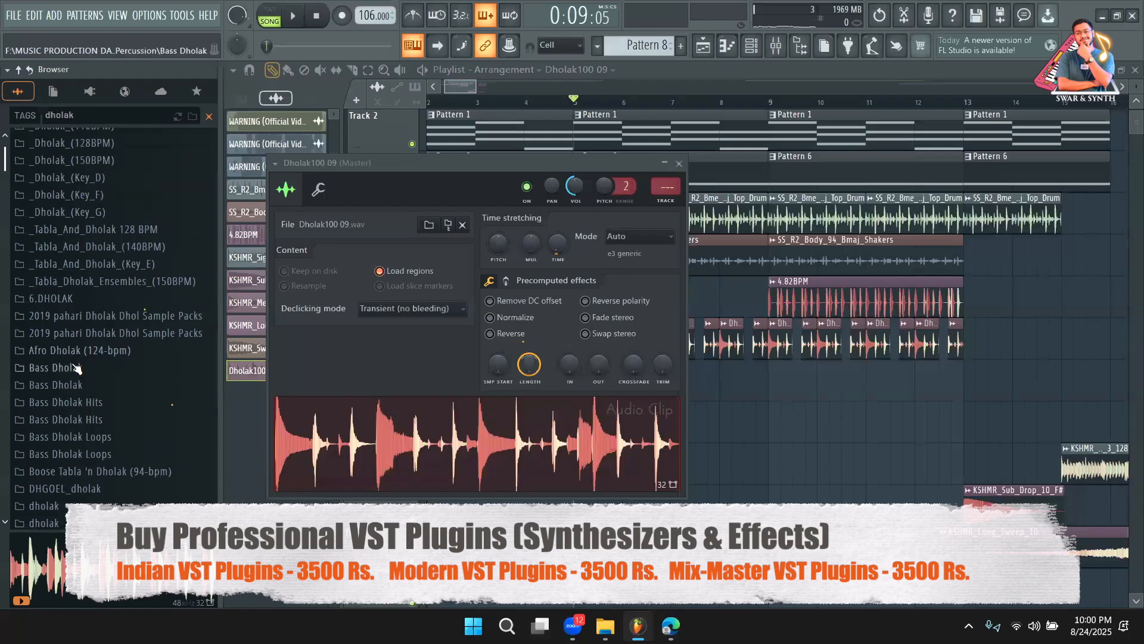
Open the Tempo 080 folder of Bass Dholak Loops and preview its bass dholak loops
{"action": "left_click", "coordinate": [76, 368]}
{"action": "left_click", "coordinate": [89, 403]}
{"action": "left_click", "coordinate": [94, 423]}
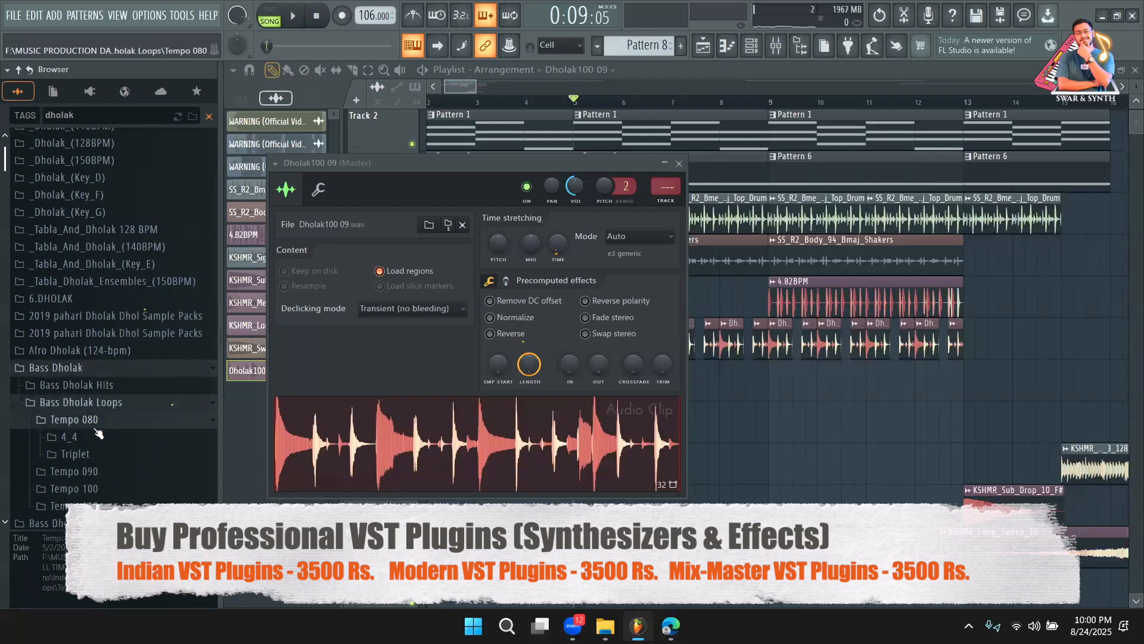
{"action": "left_click", "coordinate": [100, 439]}
{"action": "left_click", "coordinate": [107, 454]}
{"action": "scroll", "coordinate": [107, 462], "scroll_direction": "down", "scroll_amount": 2}
{"action": "scroll", "coordinate": [109, 417], "scroll_direction": "up", "scroll_amount": 4}
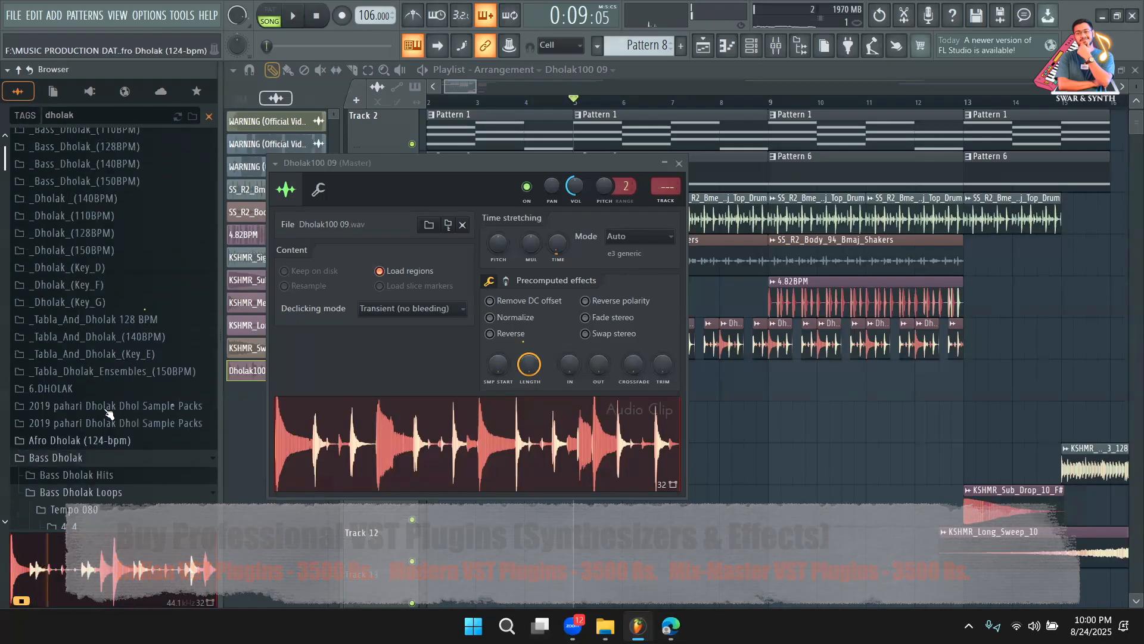
Check the samples in the _Dholak_(Key_D) and _Tabla_And_Dholak 128 BPM folders
{"action": "left_click", "coordinate": [96, 277]}
{"action": "left_click", "coordinate": [95, 278]}
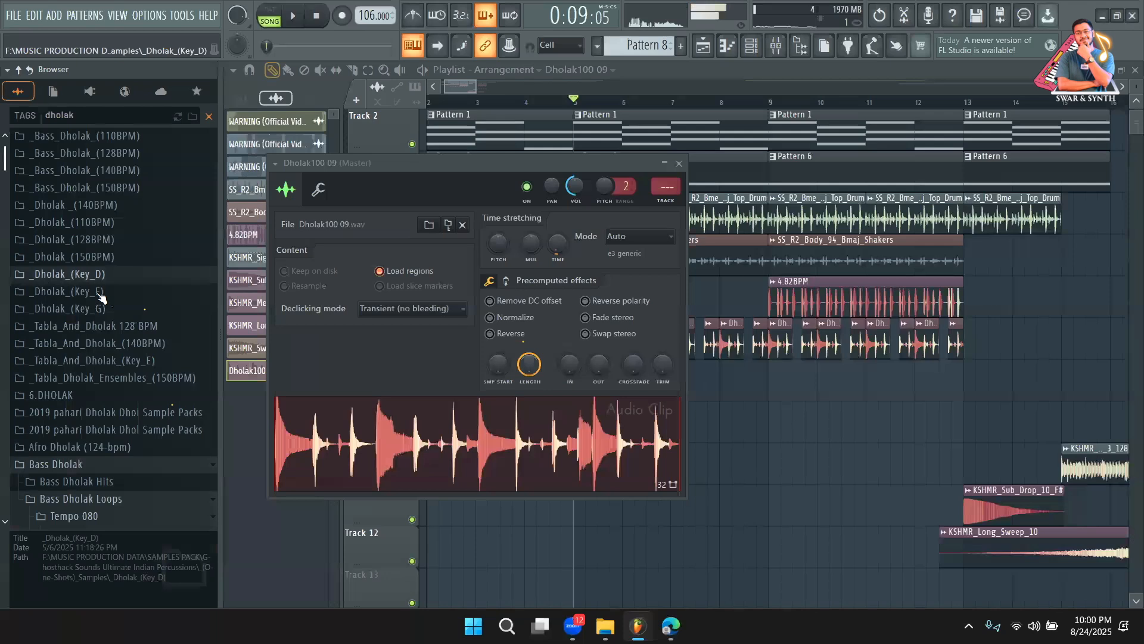
{"action": "left_click", "coordinate": [102, 329]}
{"action": "left_click", "coordinate": [107, 372]}
{"action": "left_click", "coordinate": [110, 333]}
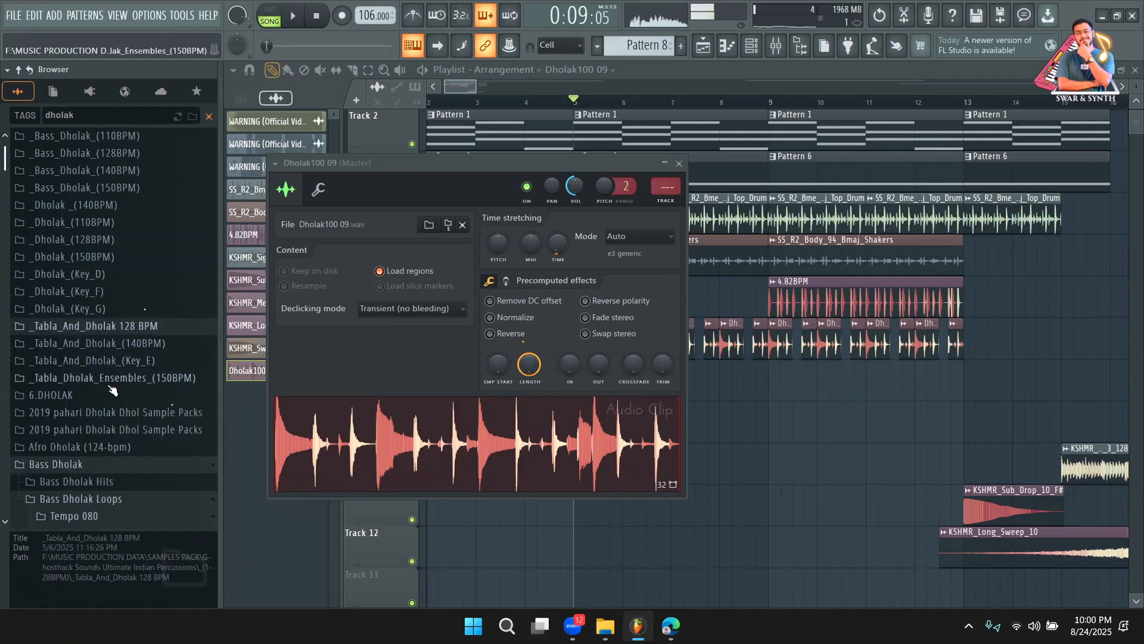
Preview percussion loops in _Tabla_Dholak_Ensembles_(150BPM), close the Dholak100 09 channel settings, and pick KV_Perc_Ens_11_G_150_8
{"action": "left_click", "coordinate": [110, 378]}
{"action": "left_click", "coordinate": [102, 333]}
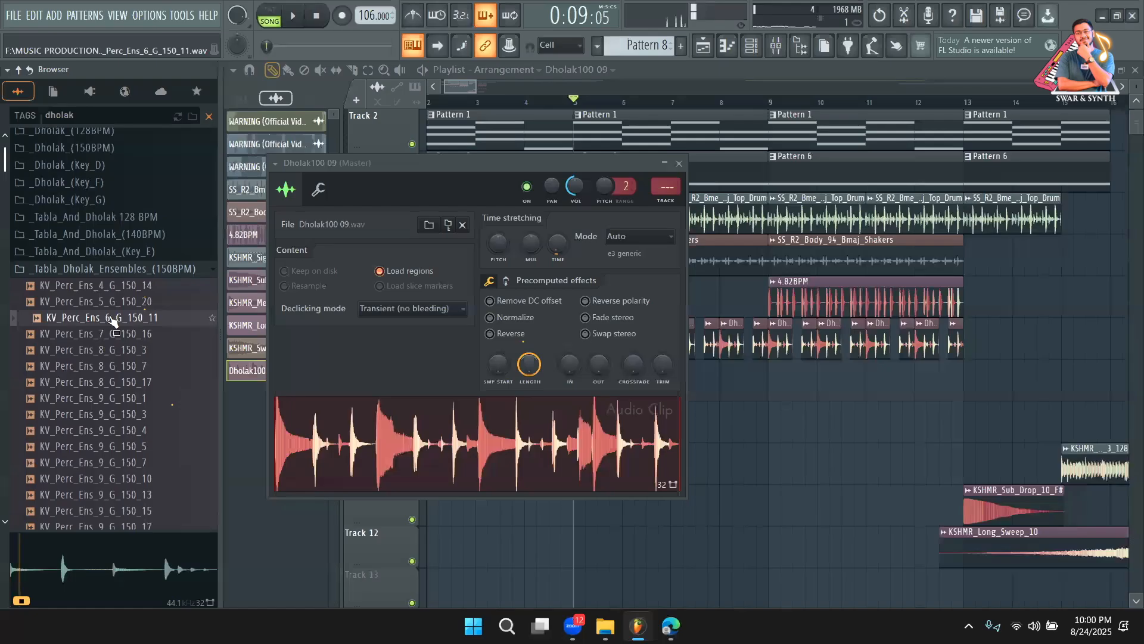
{"action": "scroll", "coordinate": [114, 243], "scroll_direction": "down", "scroll_amount": 5}
{"action": "left_click", "coordinate": [113, 235]}
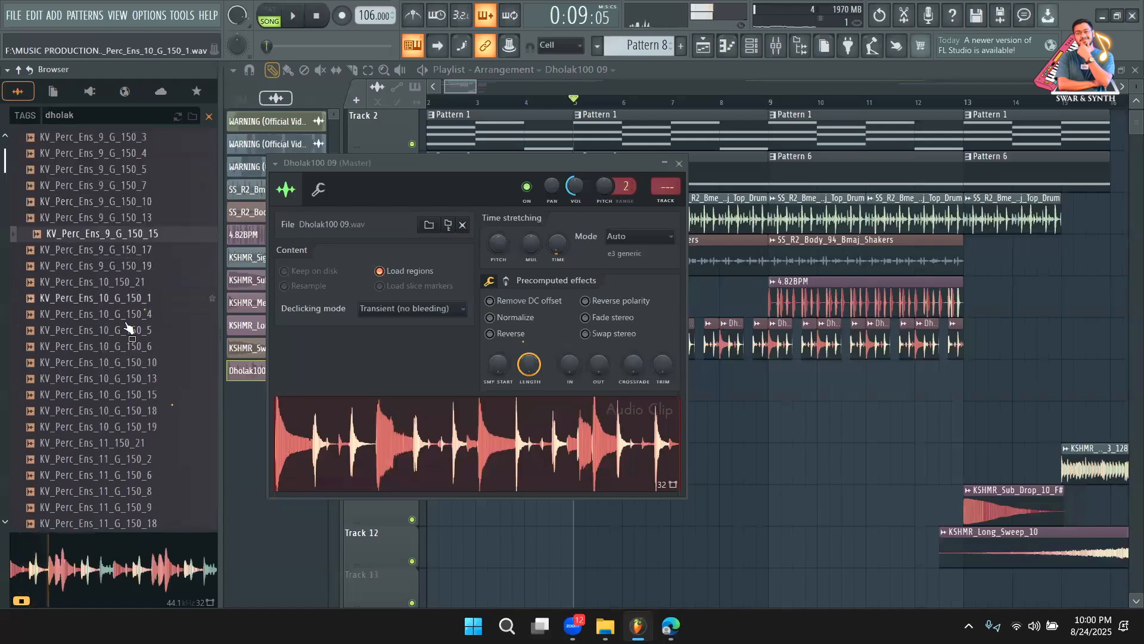
{"action": "scroll", "coordinate": [114, 229], "scroll_direction": "down", "scroll_amount": 4}
{"action": "left_click", "coordinate": [137, 298]}
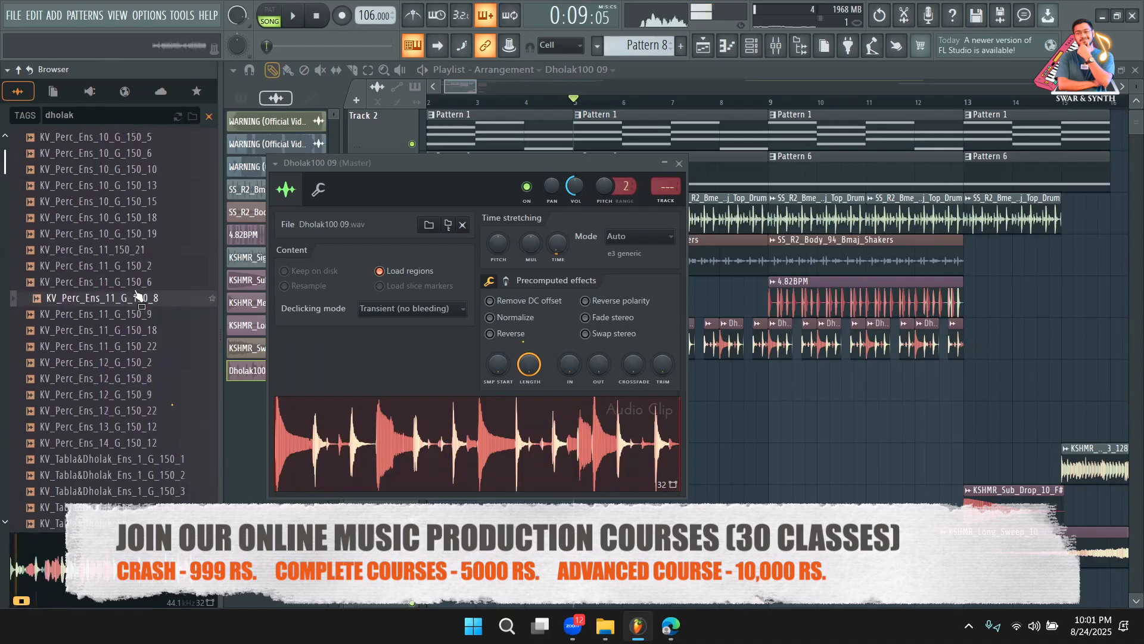
{"action": "scroll", "coordinate": [137, 296], "scroll_direction": "down", "scroll_amount": 2}
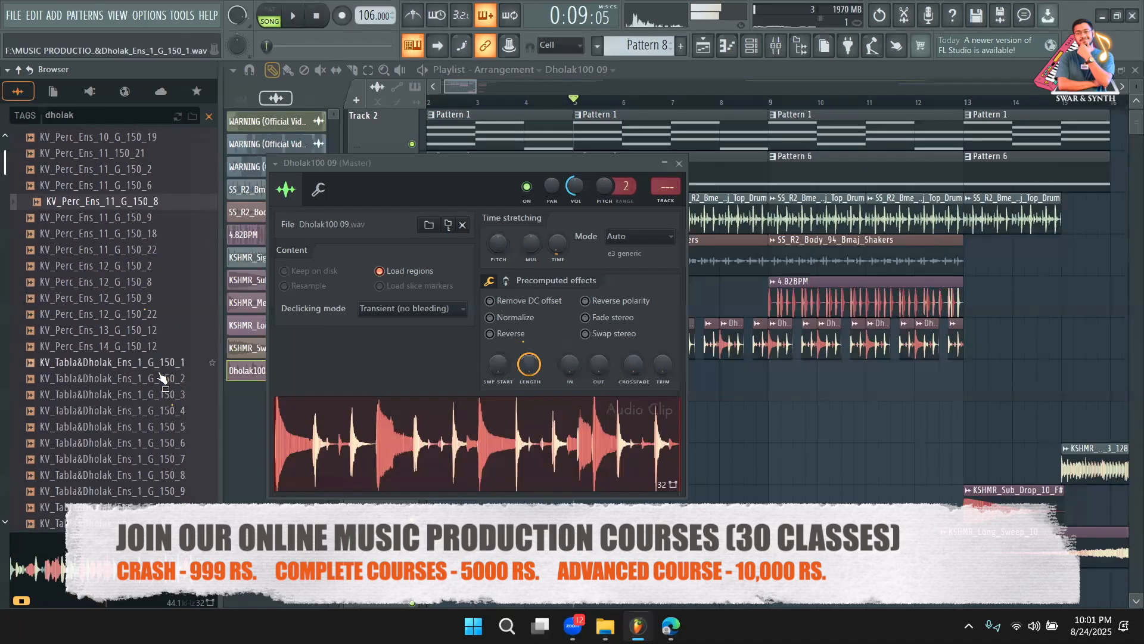
{"action": "left_click", "coordinate": [679, 162]}
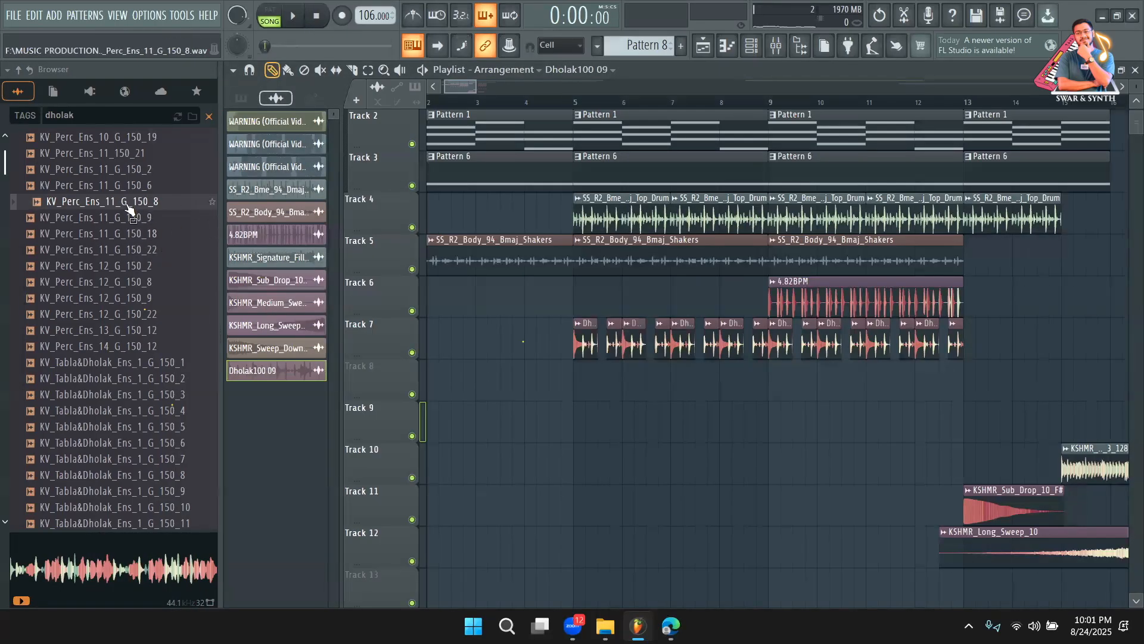
{"action": "left_click", "coordinate": [131, 205]}
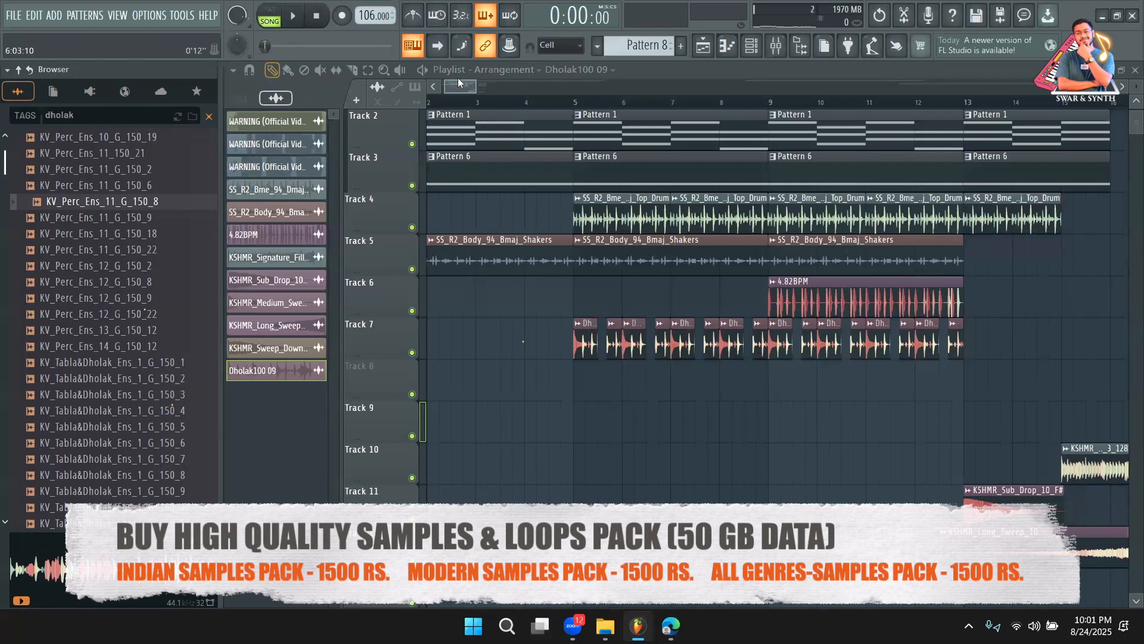
Place a full two-bar Dholak100 09 clip at bar 5 on Track 8, then close its channel settings
{"action": "left_click_drag", "start_coordinate": [469, 82], "coordinate": [455, 91]}
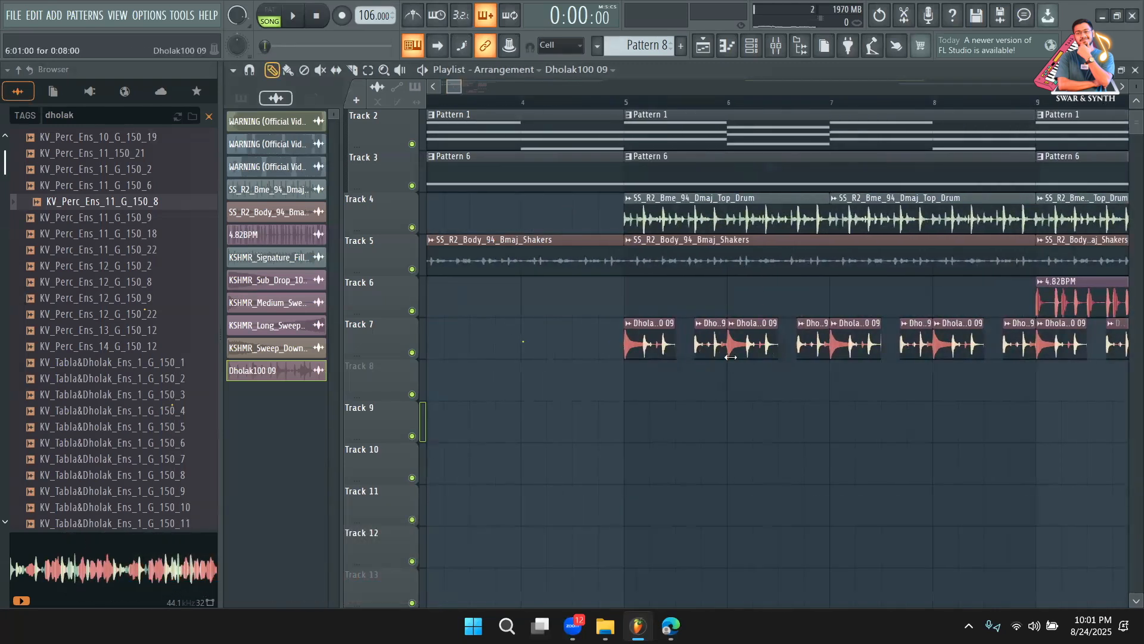
{"action": "left_click", "coordinate": [640, 392]}
{"action": "left_click_drag", "start_coordinate": [672, 365], "coordinate": [829, 402]}
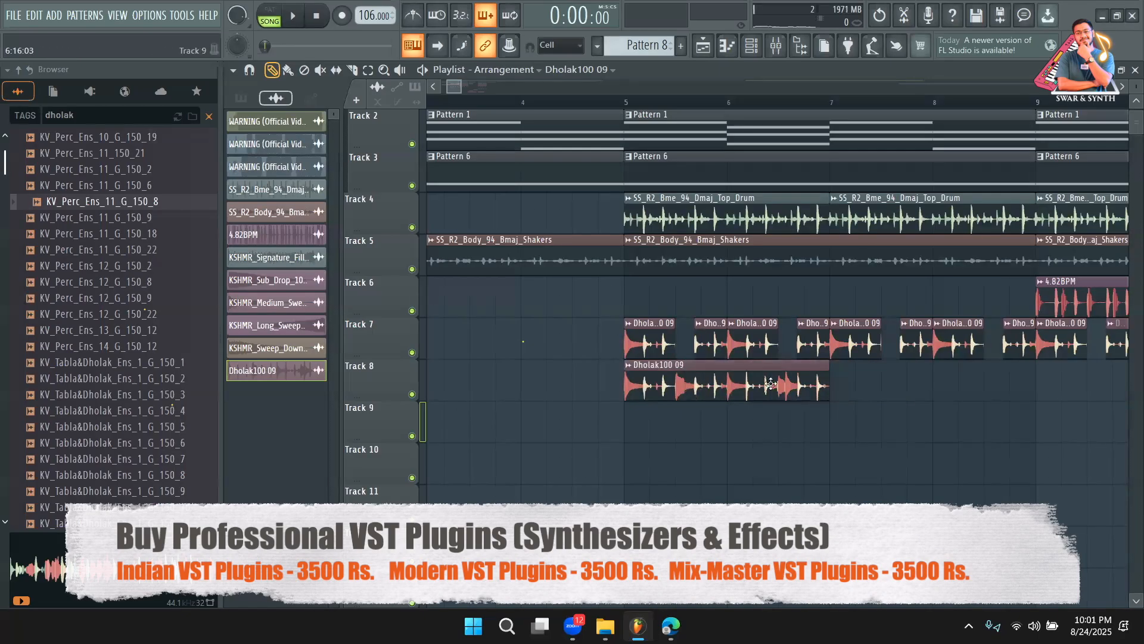
{"action": "left_click_drag", "start_coordinate": [458, 83], "coordinate": [450, 89]}
{"action": "double_click", "coordinate": [506, 385]}
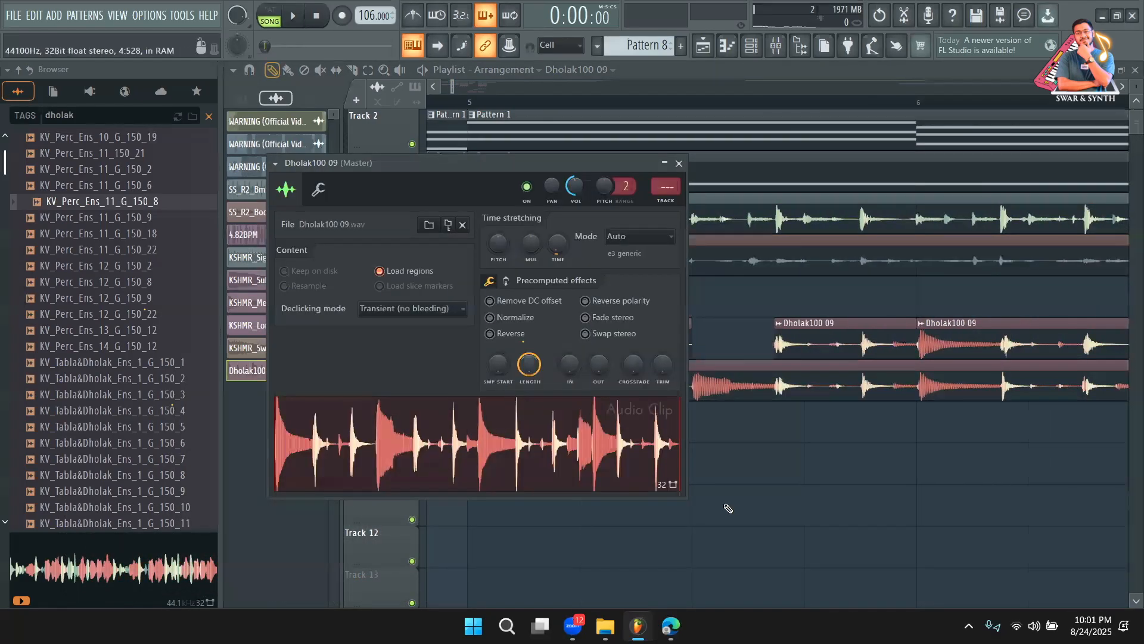
{"action": "right_click", "coordinate": [895, 485]}
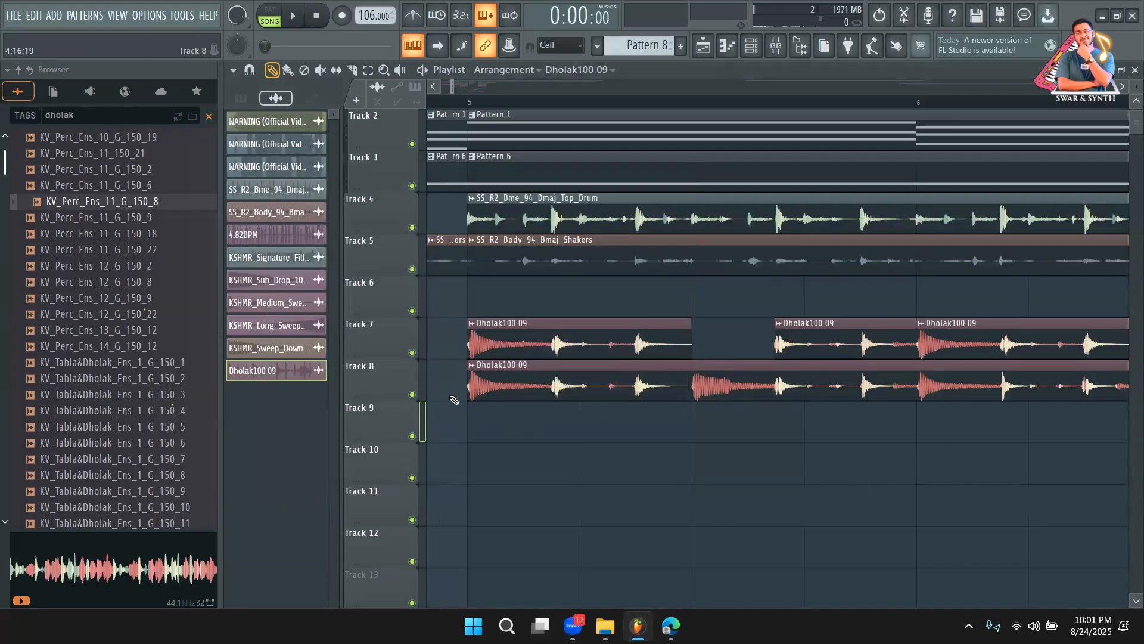
Restore Track 8 to full height and solo it
{"action": "right_click", "coordinate": [403, 398]}
{"action": "right_click", "coordinate": [377, 387]}
{"action": "left_click", "coordinate": [407, 385]}
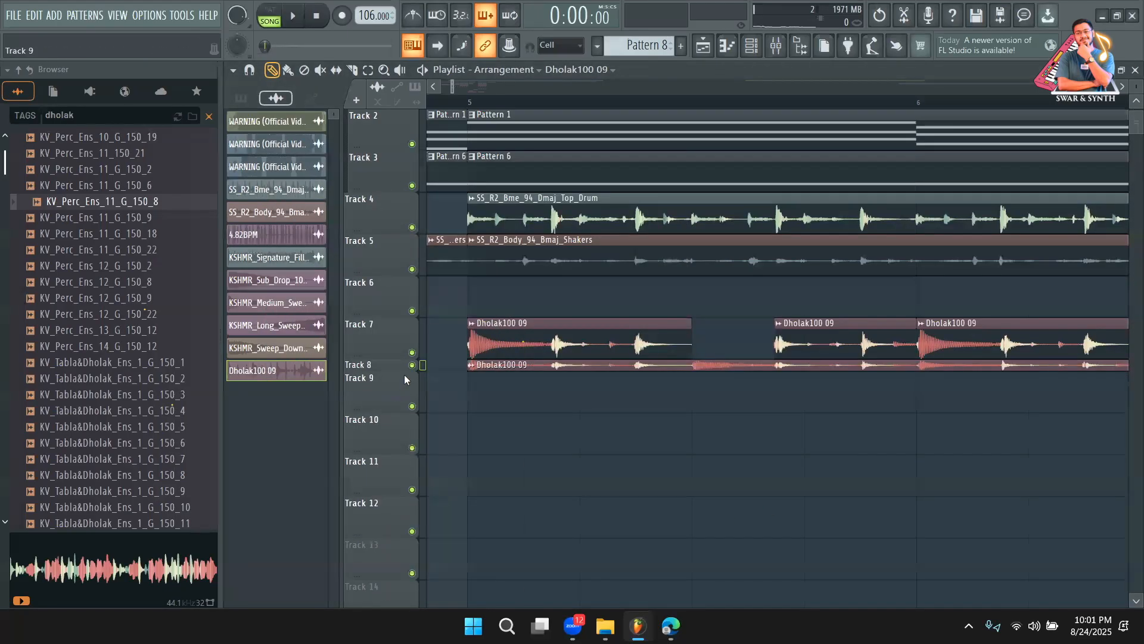
{"action": "left_click_drag", "start_coordinate": [374, 371], "coordinate": [379, 400]}
{"action": "right_click", "coordinate": [413, 394]}
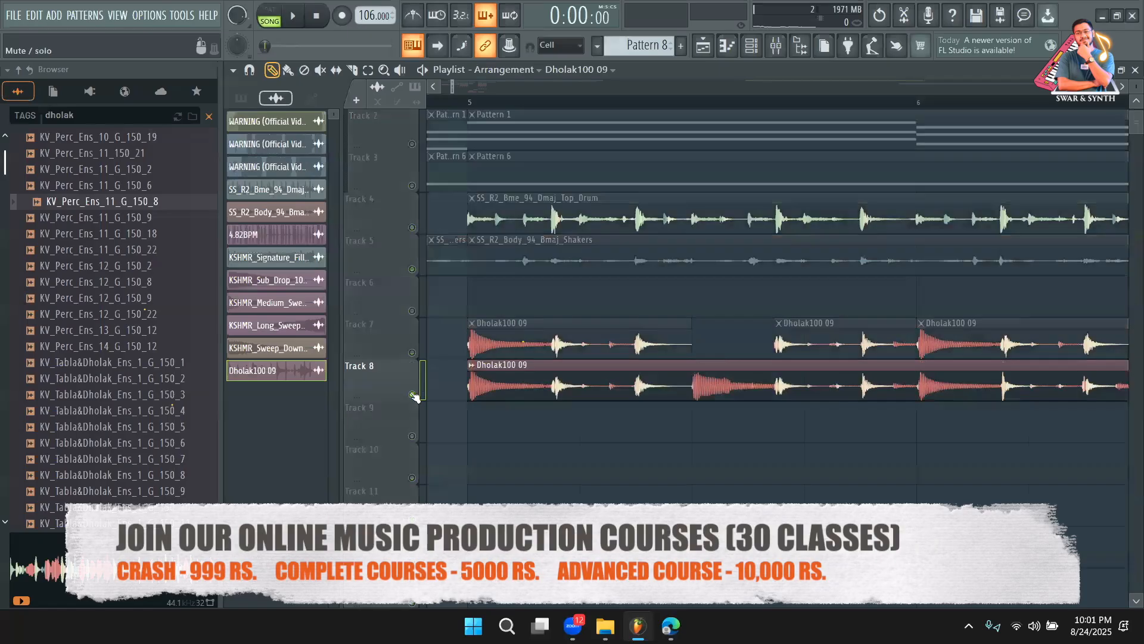
Listen to the soloed dholak loop from the start of bar 5 and again from bar 6
{"action": "key", "text": "space"}
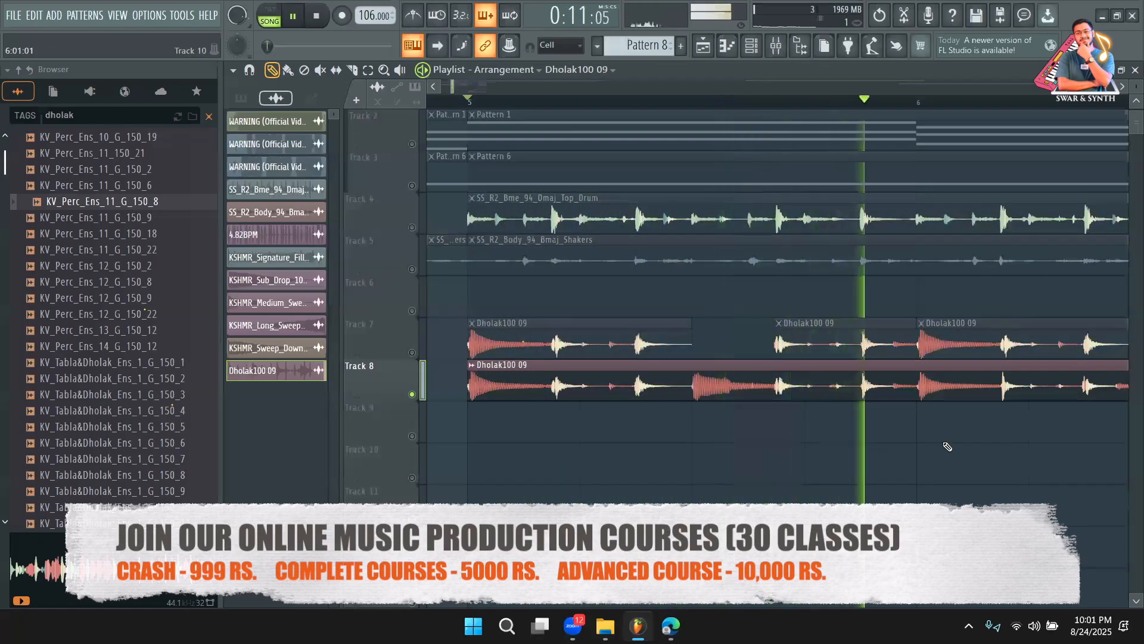
{"action": "key", "text": "space"}
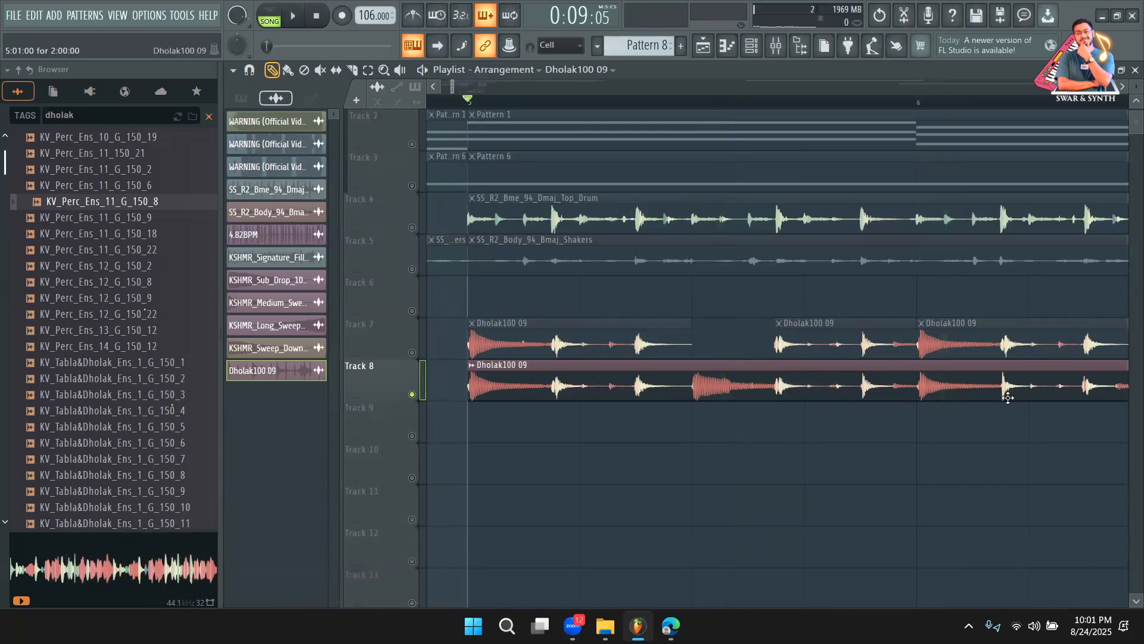
{"action": "left_click", "coordinate": [555, 105]}
{"action": "key", "text": "space"}
{"action": "key", "text": "space"}
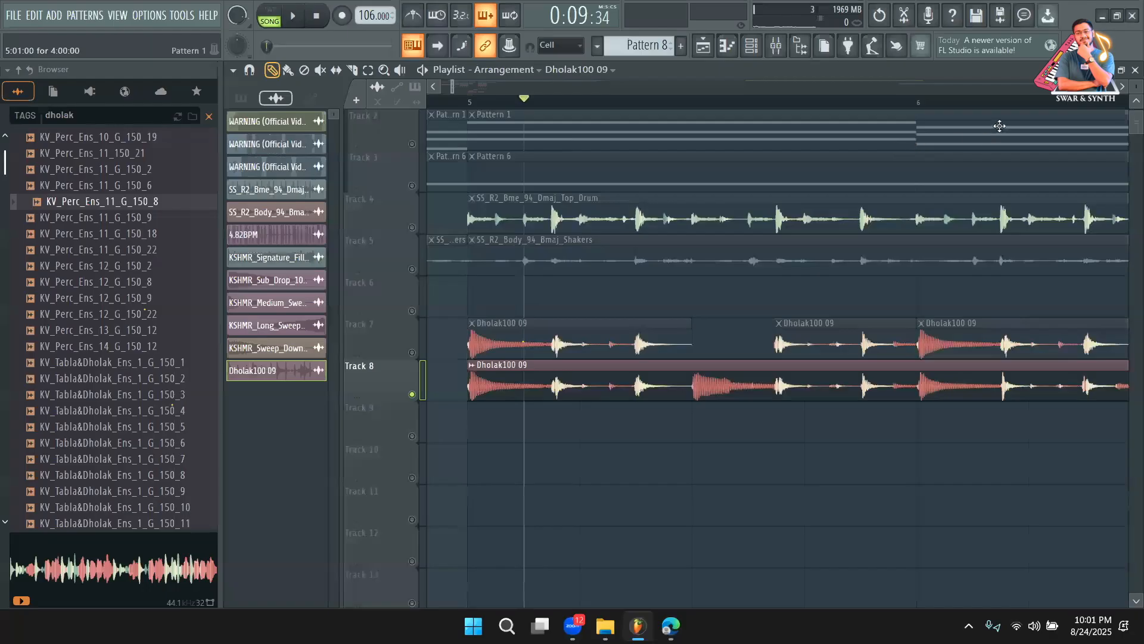
{"action": "left_click", "coordinate": [974, 101]}
{"action": "key", "text": "space"}
{"action": "key", "text": "space"}
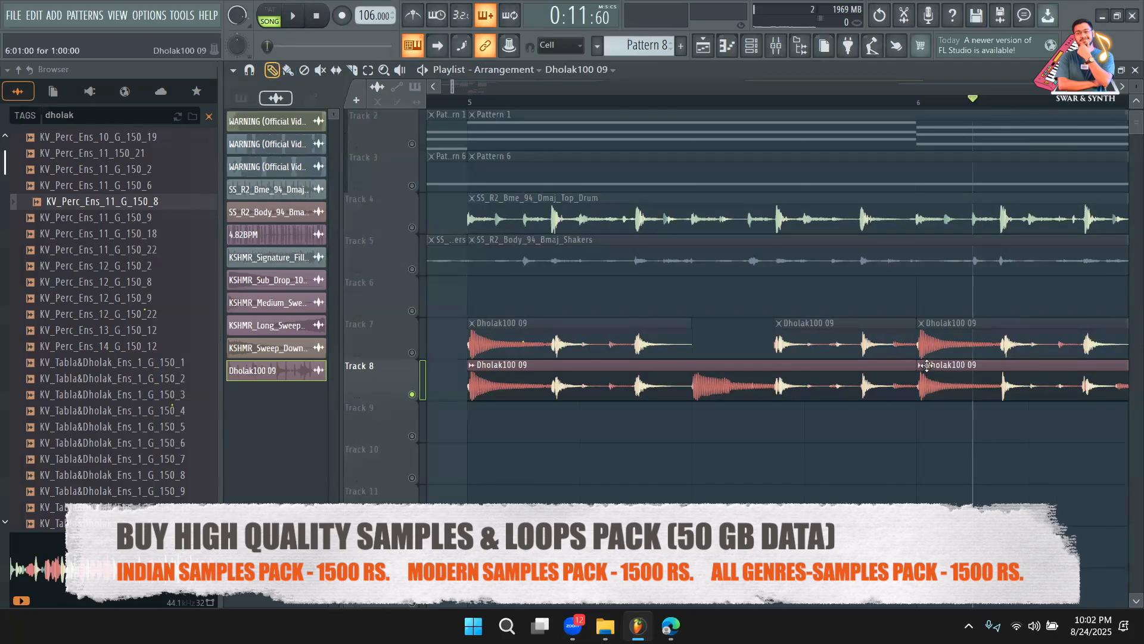
Make the bar 6 slice of the Track 8 dholak loop unique, try it at bar 5 on Track 9, and undo that placement
{"action": "right_click", "coordinate": [927, 366]}
{"action": "left_click", "coordinate": [953, 498]}
{"action": "left_click_drag", "start_coordinate": [942, 389], "coordinate": [534, 424]}
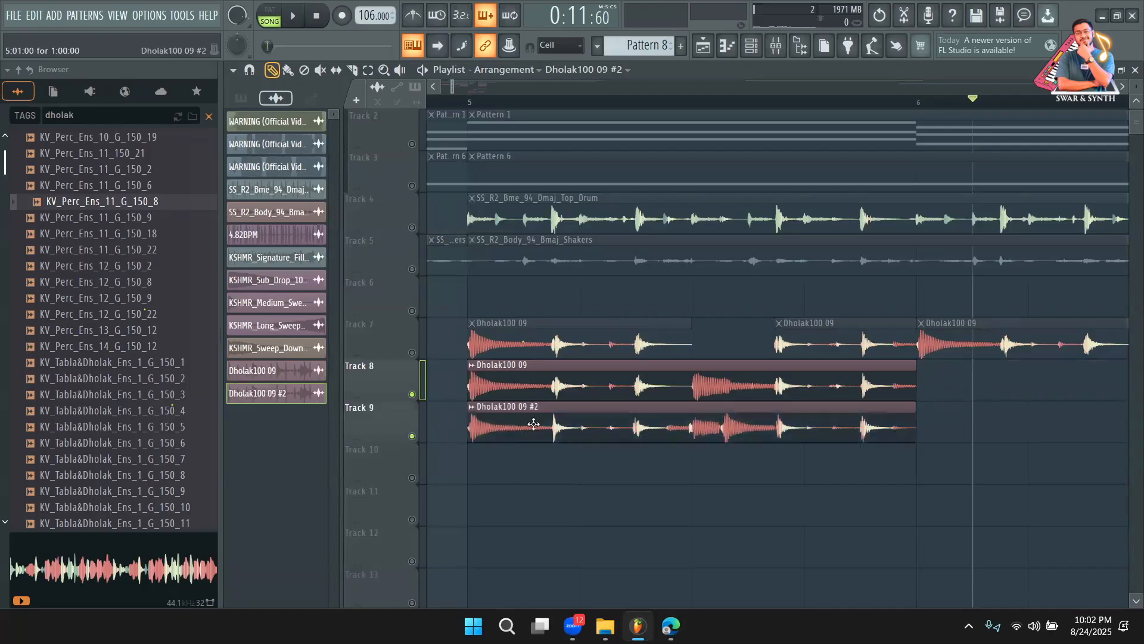
{"action": "key", "text": "ctrl+z"}
{"action": "left_click", "coordinate": [506, 373]}
{"action": "left_click_drag", "start_coordinate": [602, 389], "coordinate": [573, 492]}
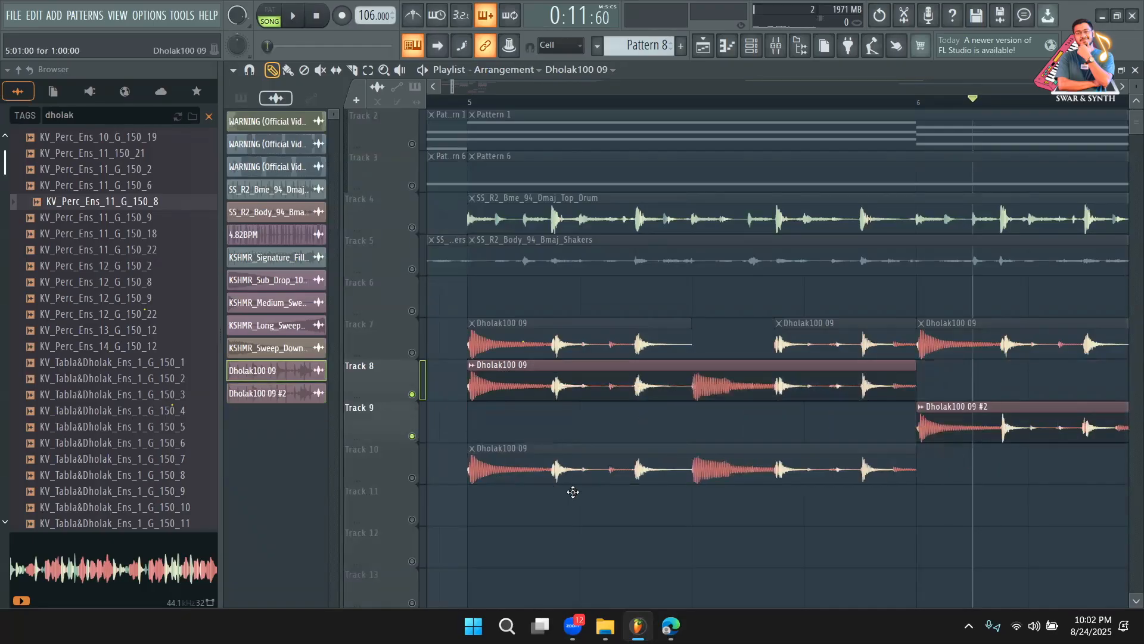
{"action": "left_click", "coordinate": [525, 470]}
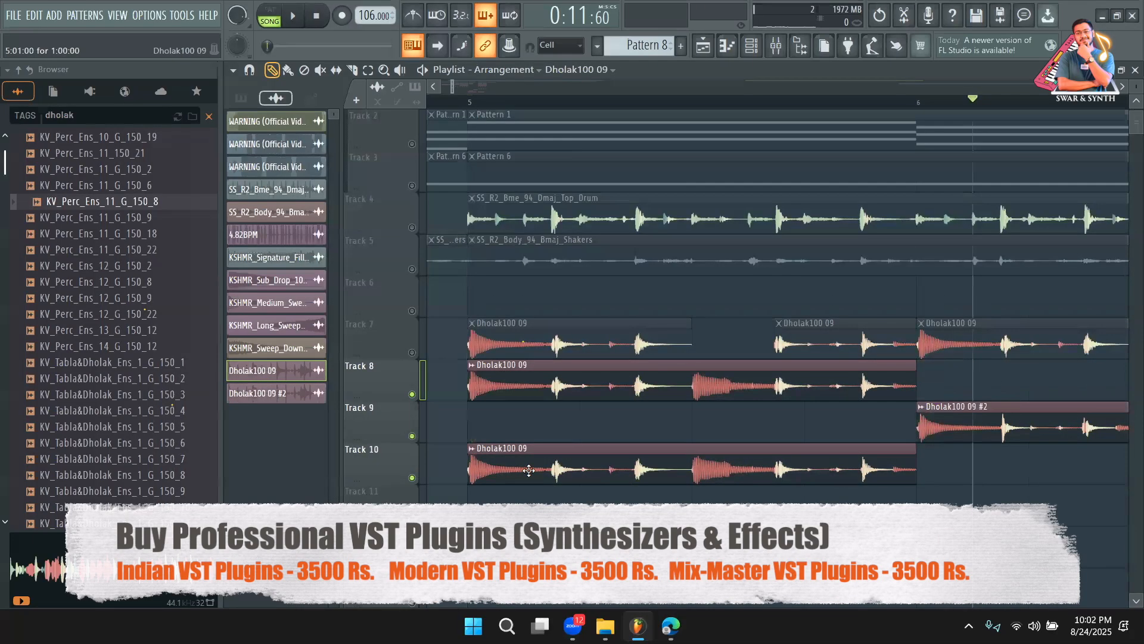
{"action": "right_click", "coordinate": [529, 471]}
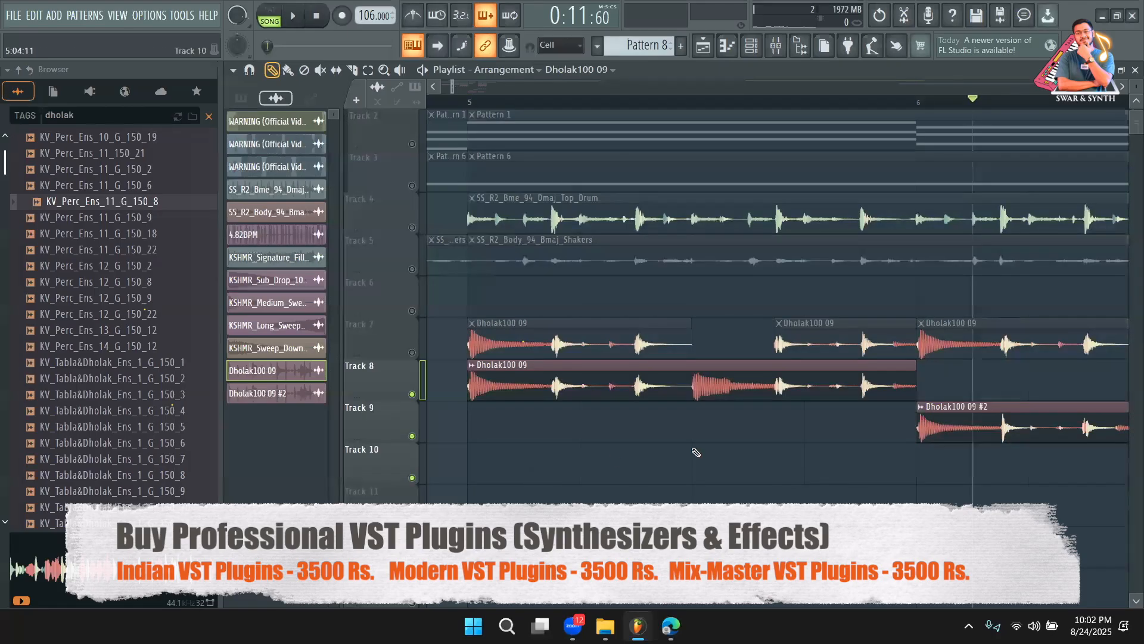
Align the Dholak100 09 #2 clip at bar 5 on Track 9, and cut out the third-beat section of both dholak clips
{"action": "left_click_drag", "start_coordinate": [997, 418], "coordinate": [538, 420]}
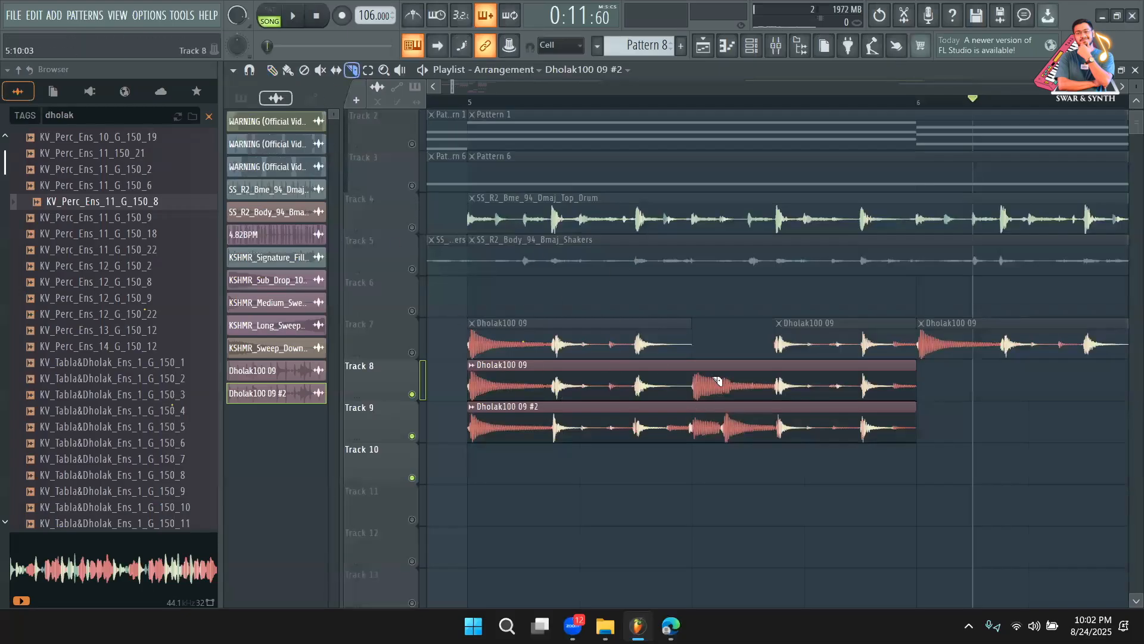
{"action": "left_click_drag", "start_coordinate": [700, 434], "coordinate": [699, 438]}
{"action": "left_click_drag", "start_coordinate": [777, 363], "coordinate": [779, 453]}
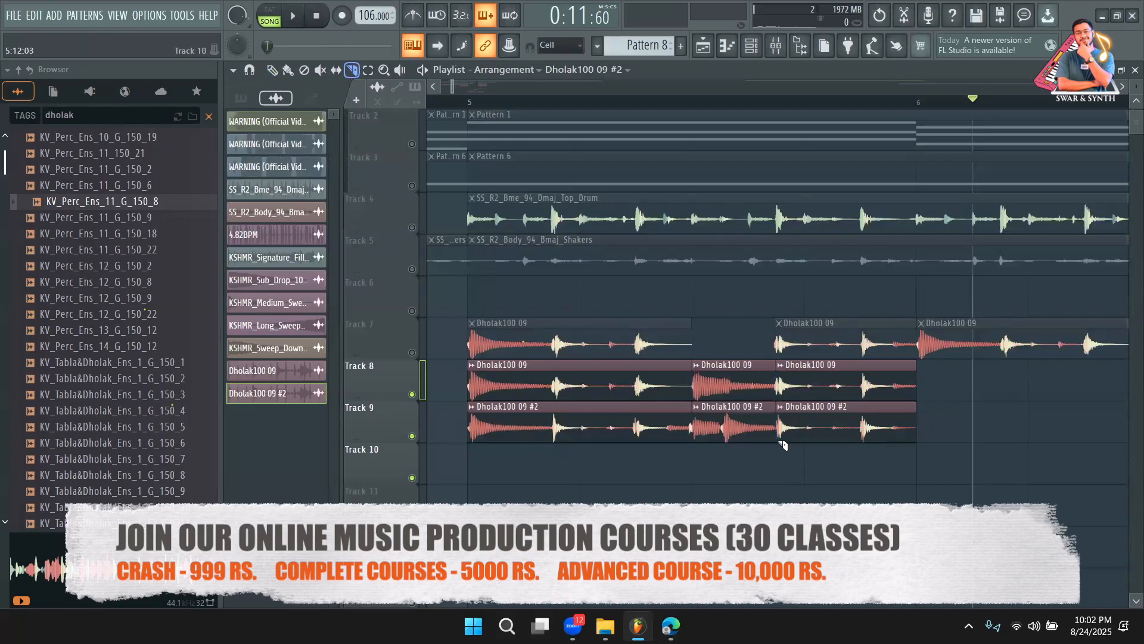
{"action": "left_click", "coordinate": [279, 72]}
{"action": "right_click", "coordinate": [752, 377]}
{"action": "right_click", "coordinate": [724, 425]}
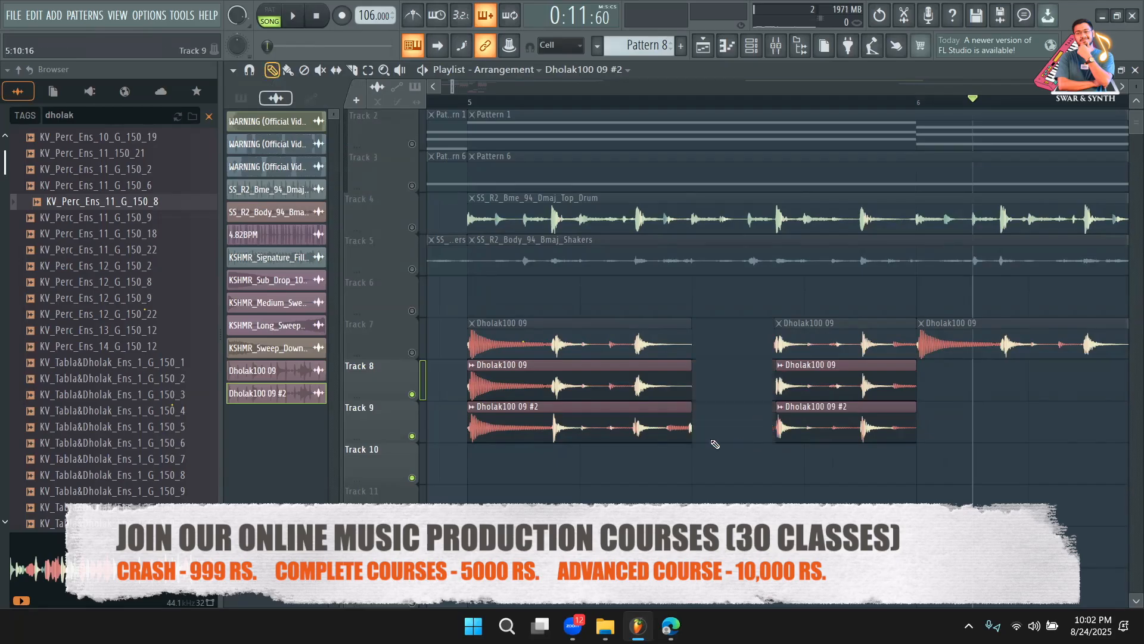
Pan the Dholak100 09 #2 channel to the right and the Dholak100 09 channel 100% left
{"action": "double_click", "coordinate": [573, 410]}
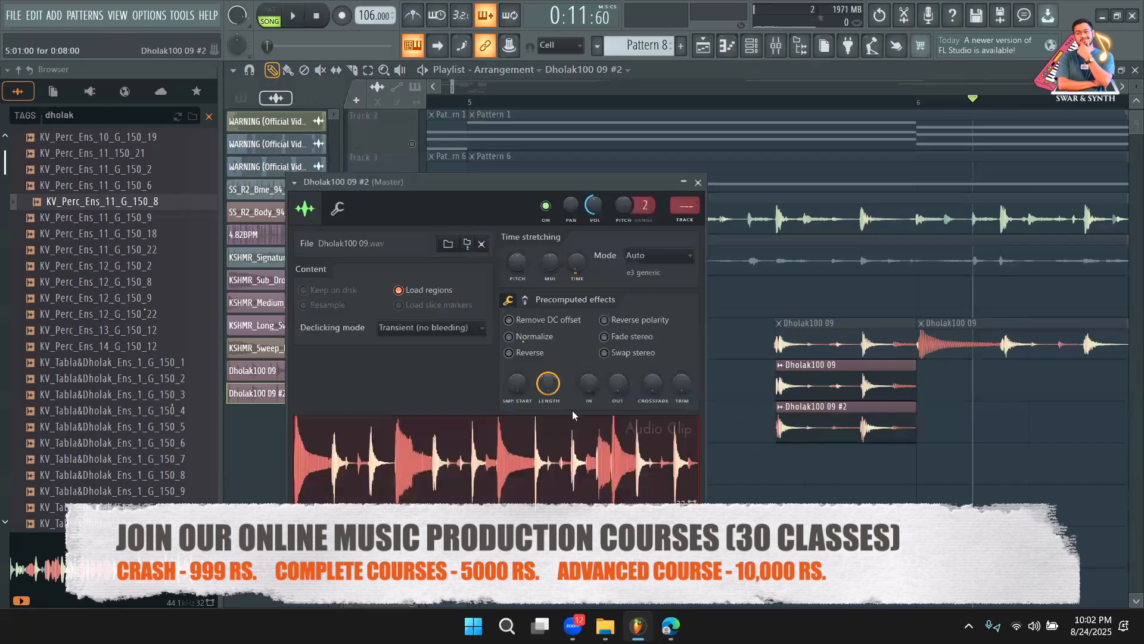
{"action": "left_click_drag", "start_coordinate": [571, 205], "coordinate": [571, 192]}
{"action": "key", "text": "Escape"}
{"action": "double_click", "coordinate": [541, 369]}
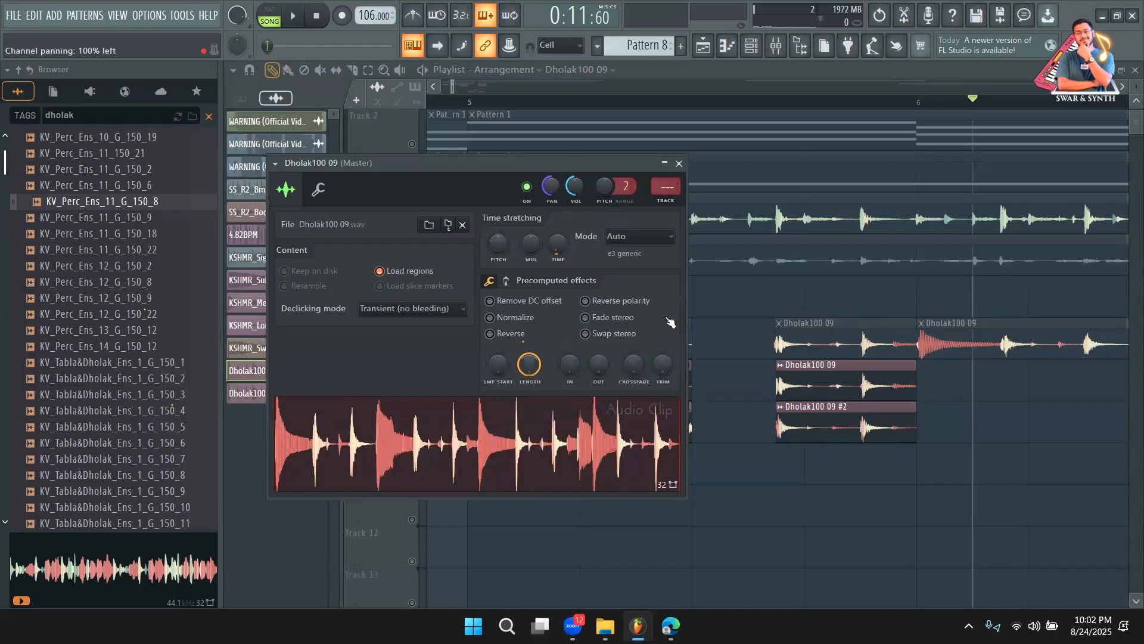
{"action": "key", "text": "Escape"}
{"action": "double_click", "coordinate": [806, 434]}
{"action": "key", "text": "Escape"}
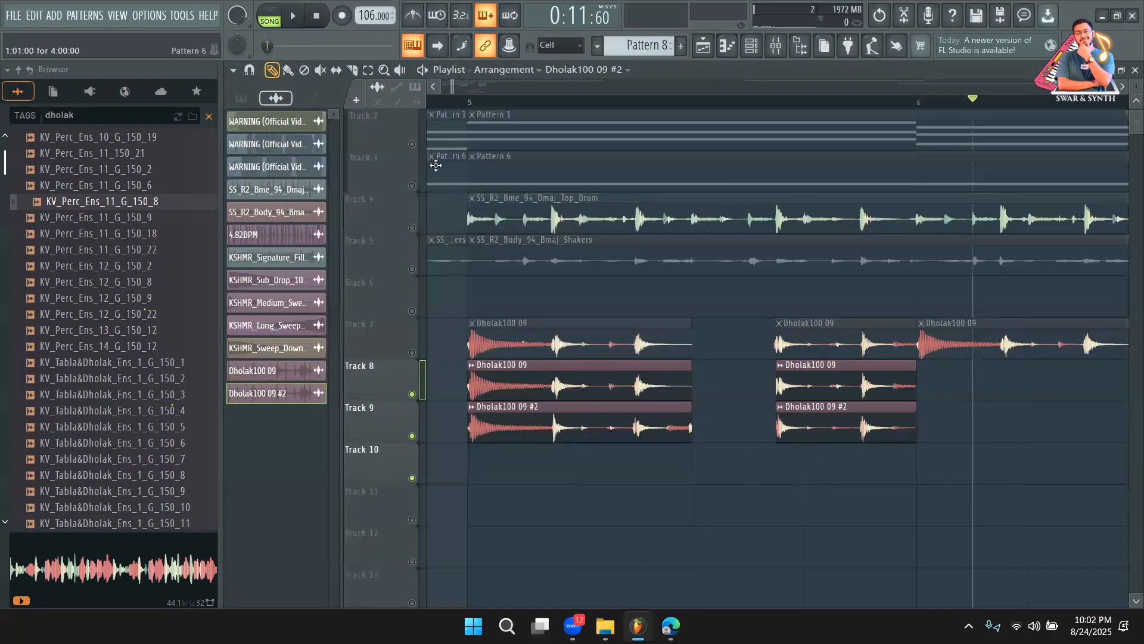
Play the two panned dholak layers from bar 5
{"action": "left_click", "coordinate": [477, 101]}
{"action": "key", "text": "space"}
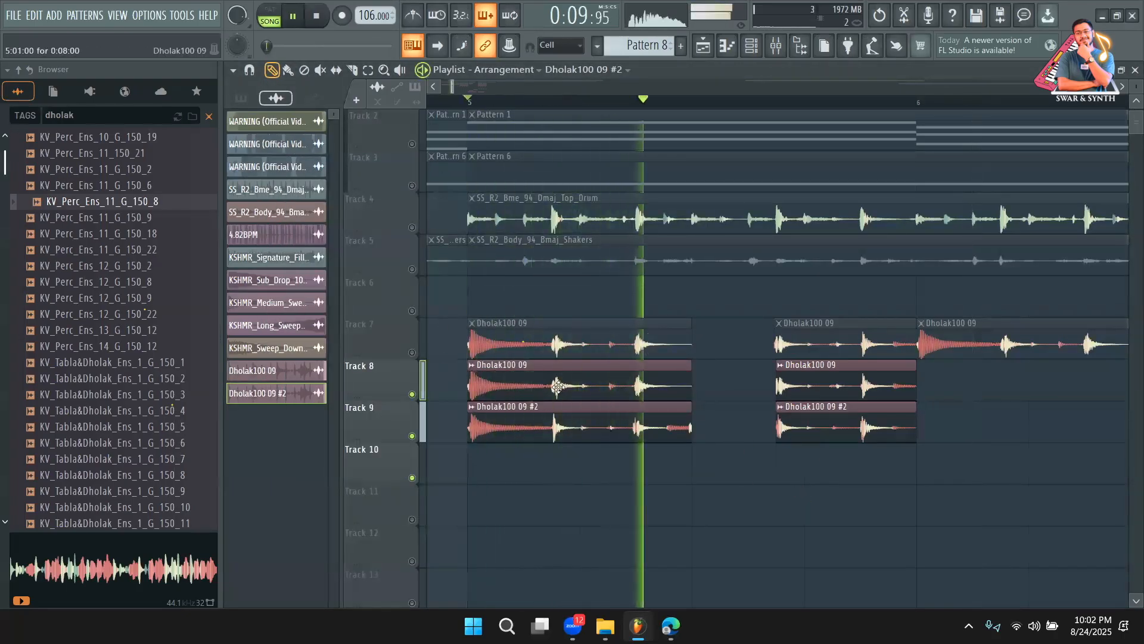
{"action": "key", "text": "space"}
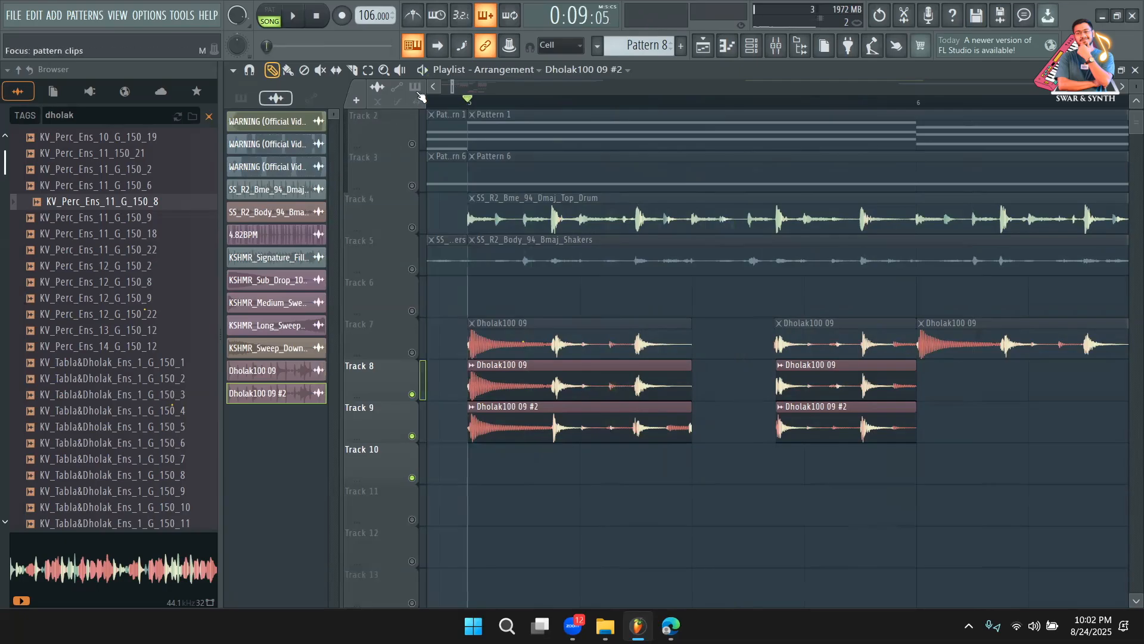
Select the dholak clips on Tracks 8 and 9 and repeat them through bar 8
{"action": "mouse_move", "coordinate": [452, 89]}
{"action": "left_mouse_down"}
{"action": "mouse_move", "coordinate": [477, 85]}
{"action": "mouse_move", "coordinate": [466, 85]}
{"action": "left_mouse_up"}
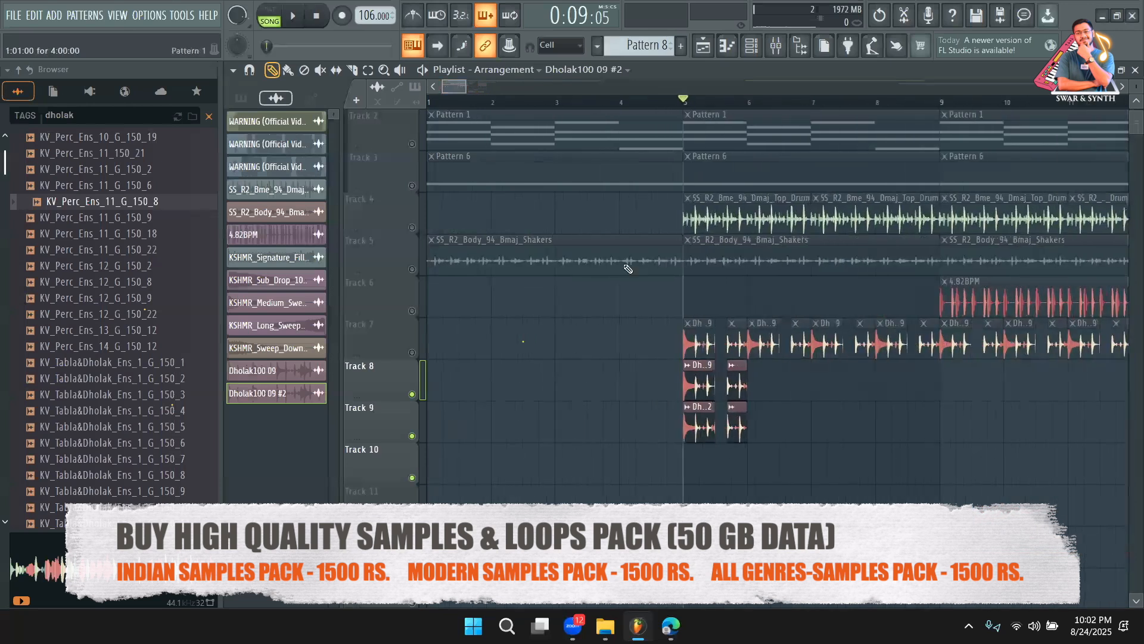
{"action": "left_click", "coordinate": [368, 69]}
{"action": "left_click_drag", "start_coordinate": [855, 485], "coordinate": [604, 356]}
{"action": "left_click", "coordinate": [272, 70]}
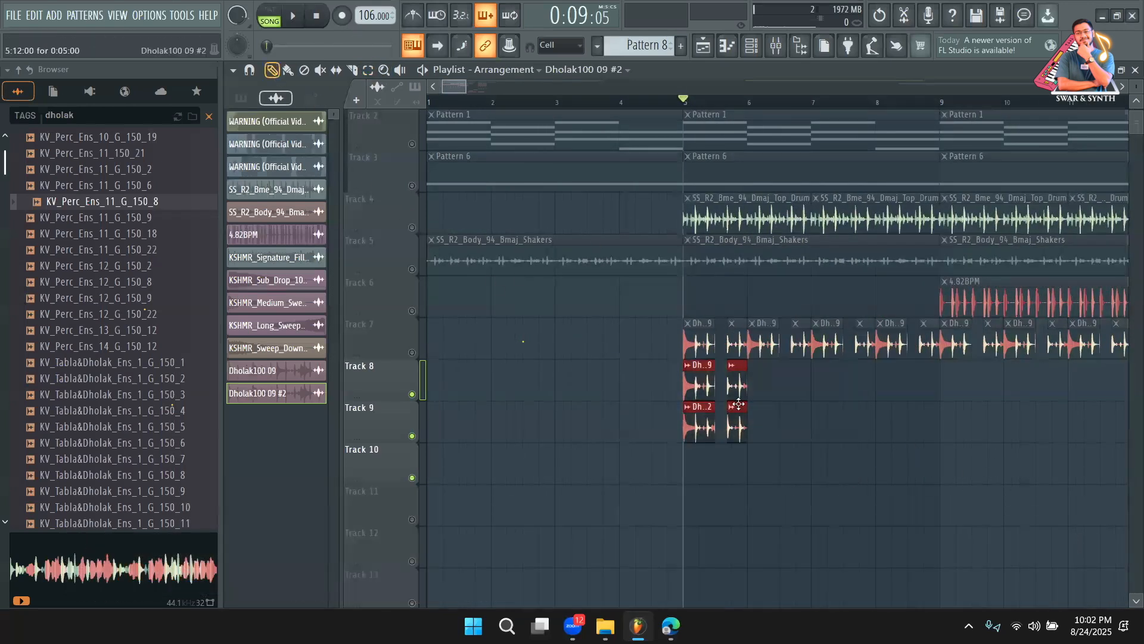
{"action": "left_click_drag", "start_coordinate": [697, 432], "coordinate": [896, 428]}
Unsolo the dholak tracks, mute Track 7, and play the arrangement from bar 5
{"action": "right_click", "coordinate": [415, 437]}
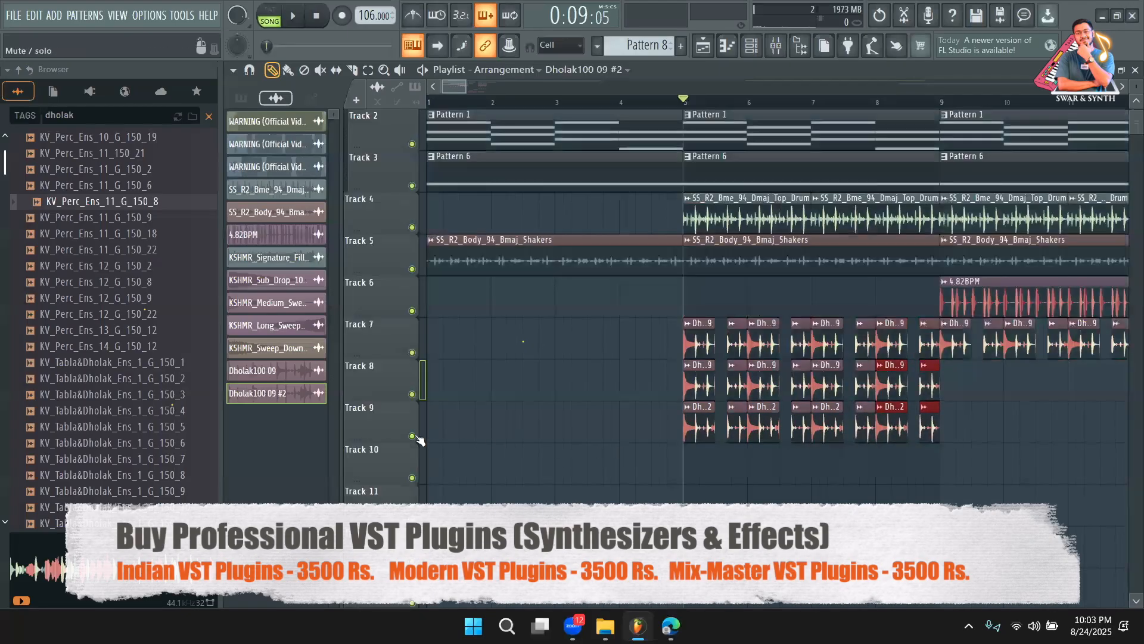
{"action": "left_click", "coordinate": [413, 352]}
{"action": "key", "text": "space"}
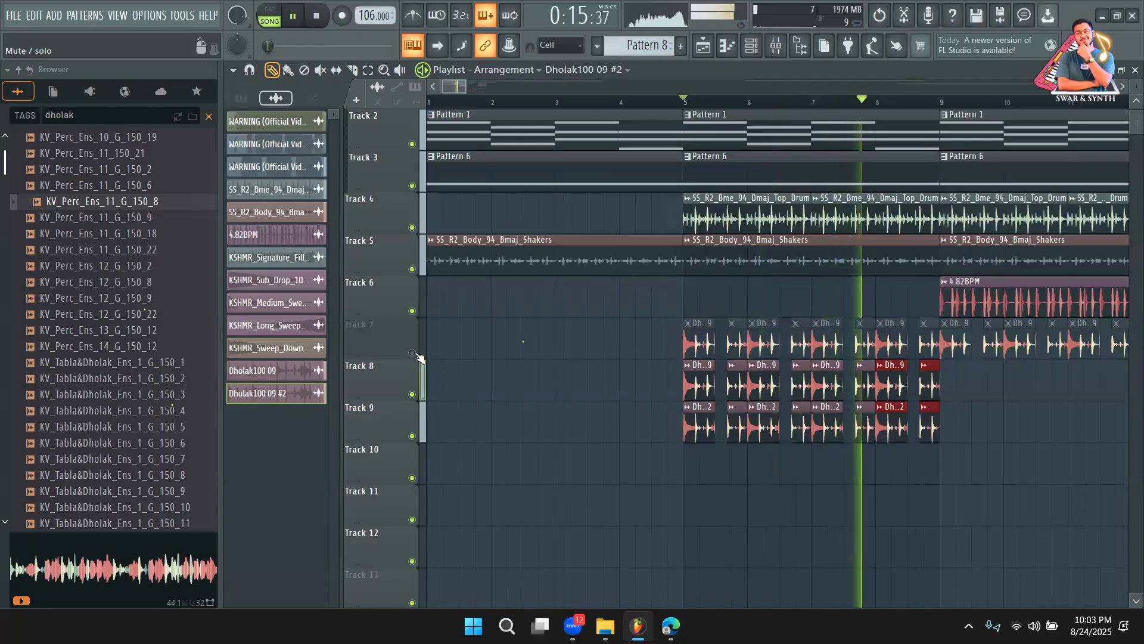
{"action": "key", "text": "space"}
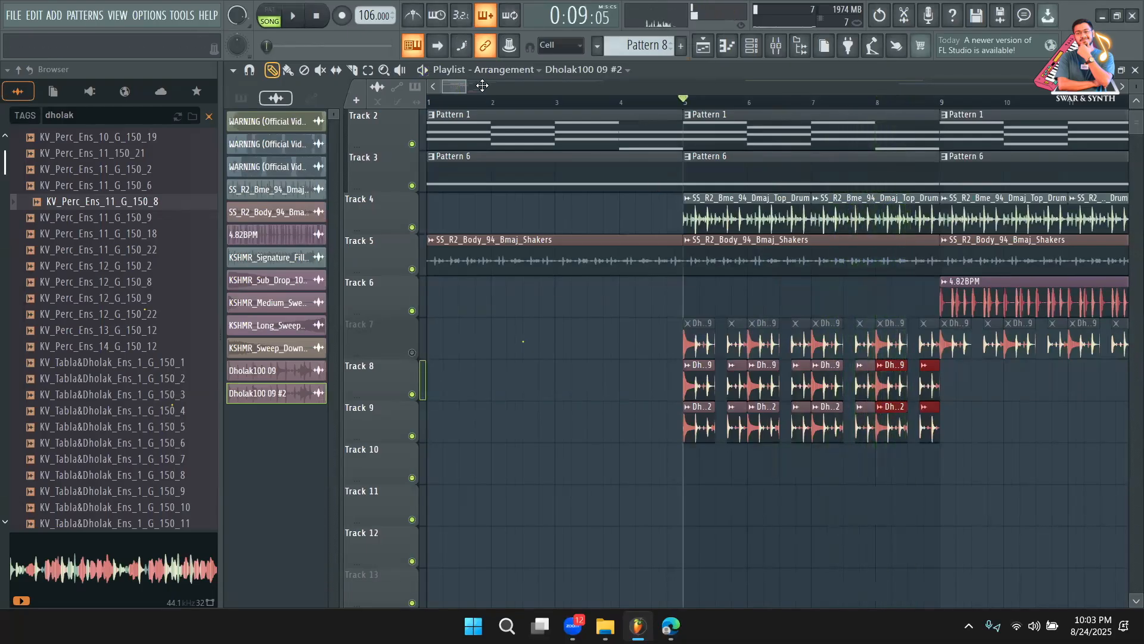
Duplicate the dholak clips of bars 5 to 8 on Tracks 8 and 9 into bars 9 to 12, undoing the extra repeat
{"action": "scroll", "coordinate": [482, 85], "scroll_direction": "down", "scroll_amount": 3}
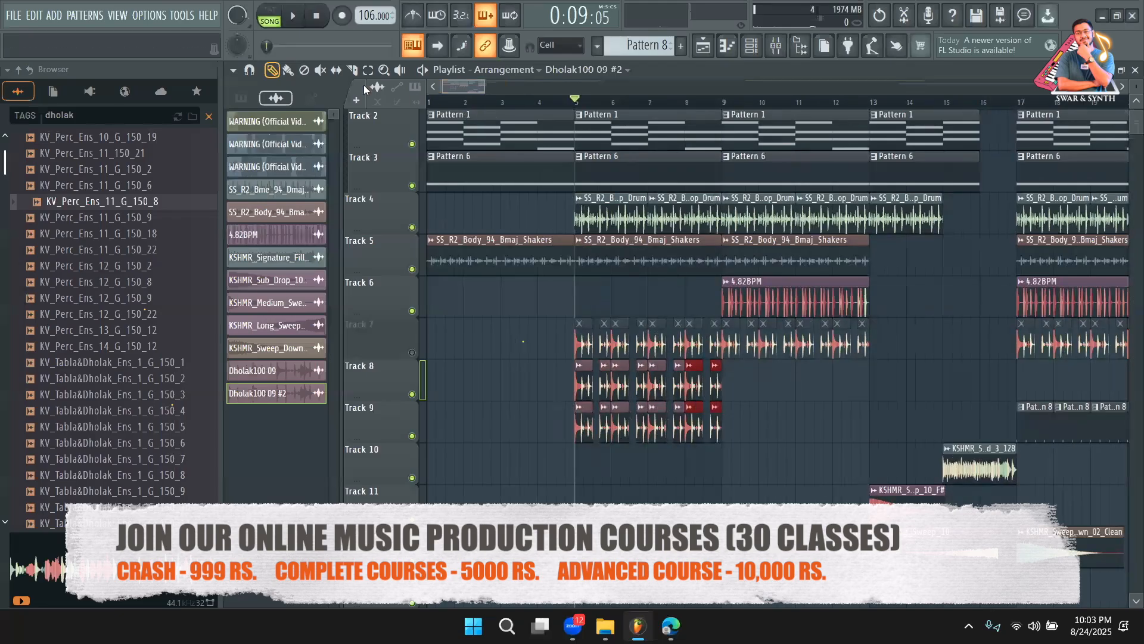
{"action": "left_click_drag", "start_coordinate": [750, 430], "coordinate": [553, 377]}
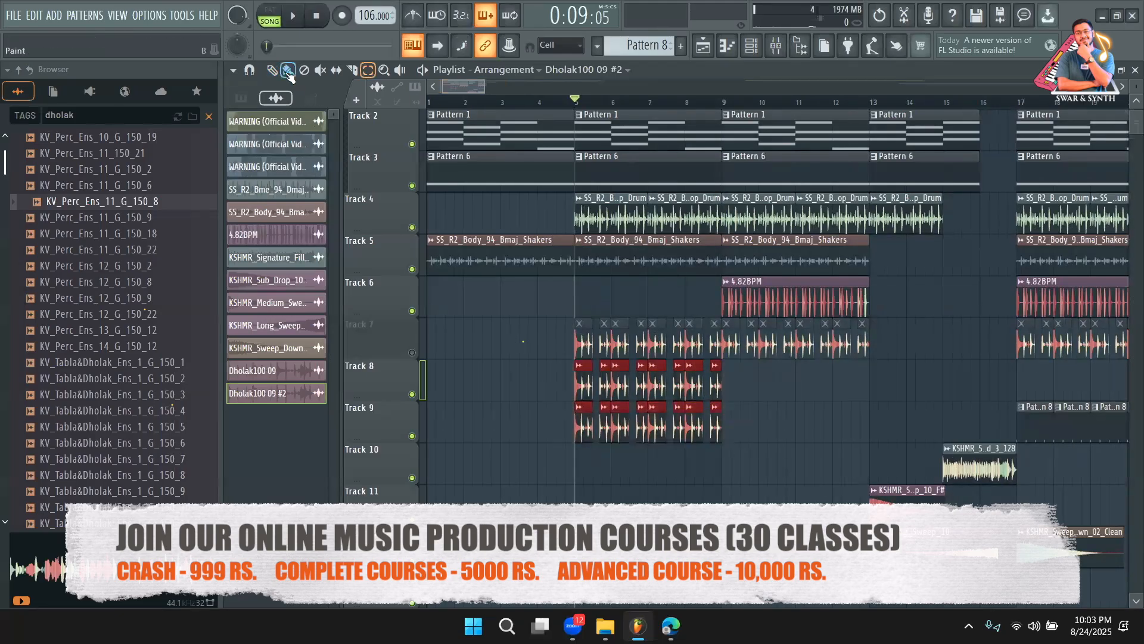
{"action": "left_click_drag", "start_coordinate": [590, 396], "coordinate": [732, 393]}
{"action": "key", "text": "ctrl+b"}
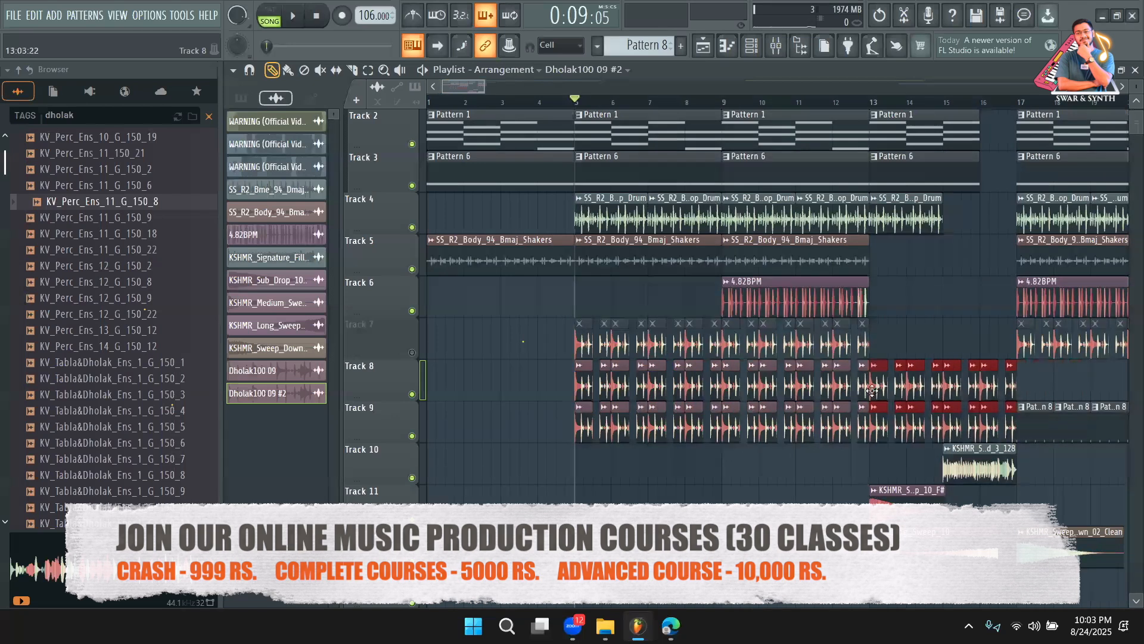
{"action": "key", "text": "ctrl+z"}
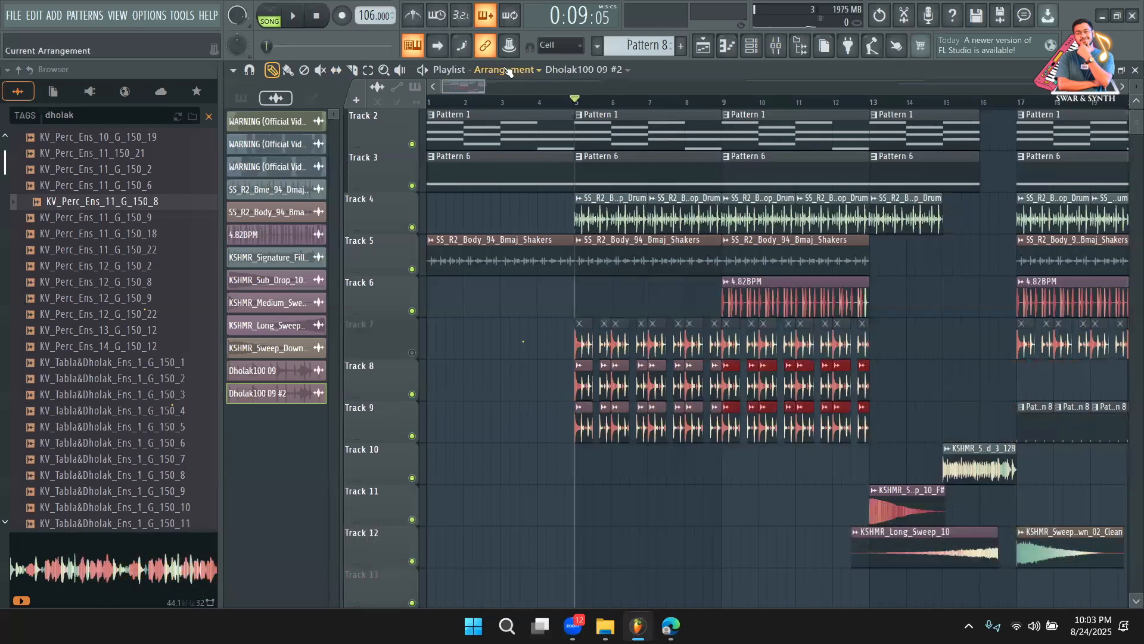
Select the Pattern 8 clips on Track 9 and the effect clips on Tracks 10 to 12, and move them down one track
{"action": "left_click_drag", "start_coordinate": [464, 87], "coordinate": [478, 86]}
{"action": "left_click_drag", "start_coordinate": [994, 576], "coordinate": [623, 403]}
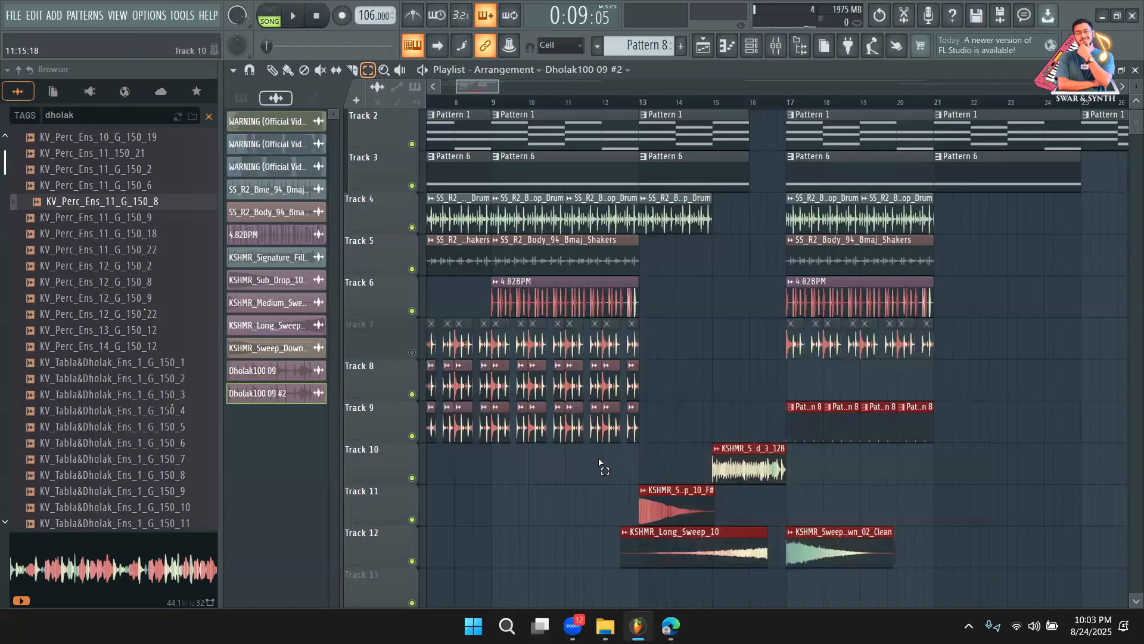
{"action": "key", "text": "shift+Down"}
Copy the dholak clips of bars 5 to 12 on Tracks 8 and 9 to bar 17
{"action": "left_click_drag", "start_coordinate": [685, 432], "coordinate": [525, 350]}
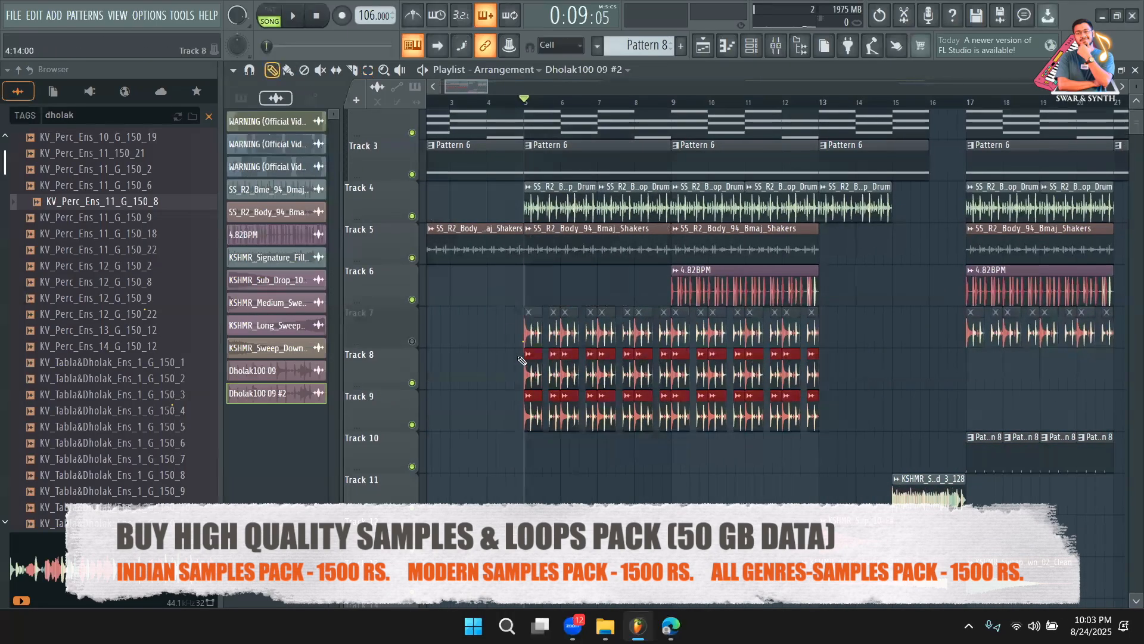
{"action": "left_click_drag", "start_coordinate": [603, 422], "coordinate": [1037, 423]}
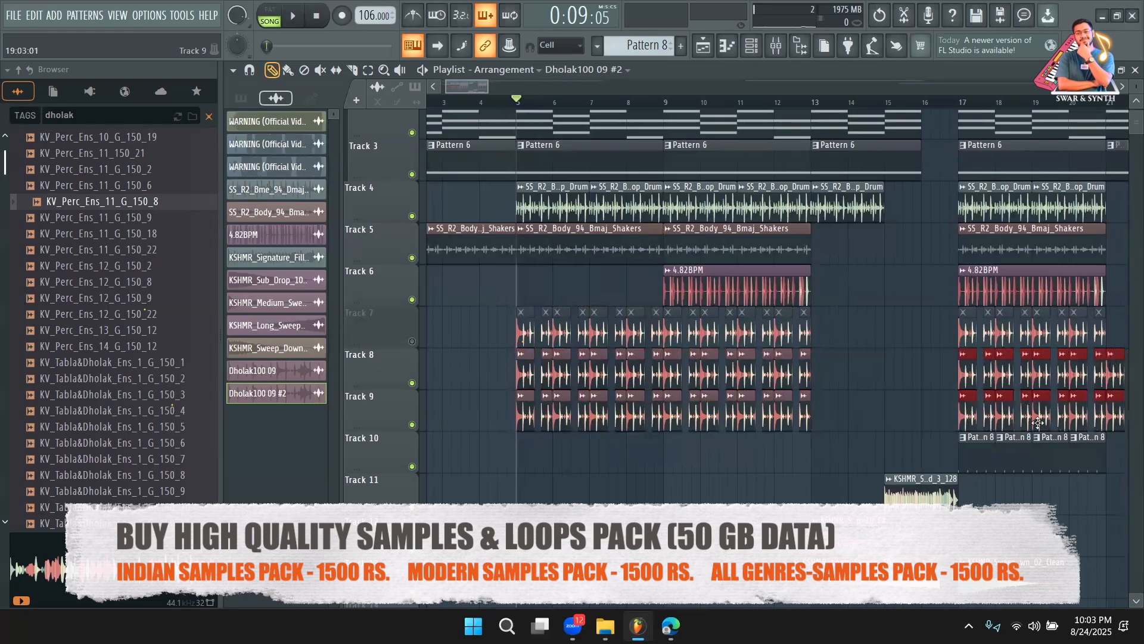
{"action": "left_click_drag", "start_coordinate": [469, 92], "coordinate": [478, 85]}
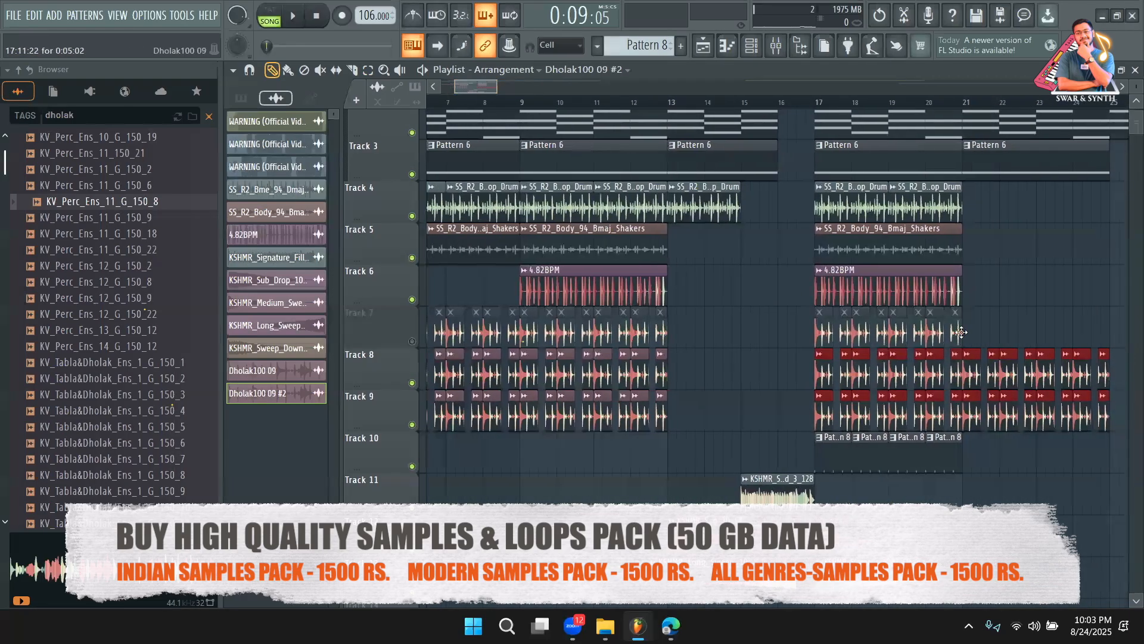
Delete the dholak clips past bar 21 on Tracks 8 and 9, and insert one empty track at Track 10
{"action": "right_click", "coordinate": [972, 374]}
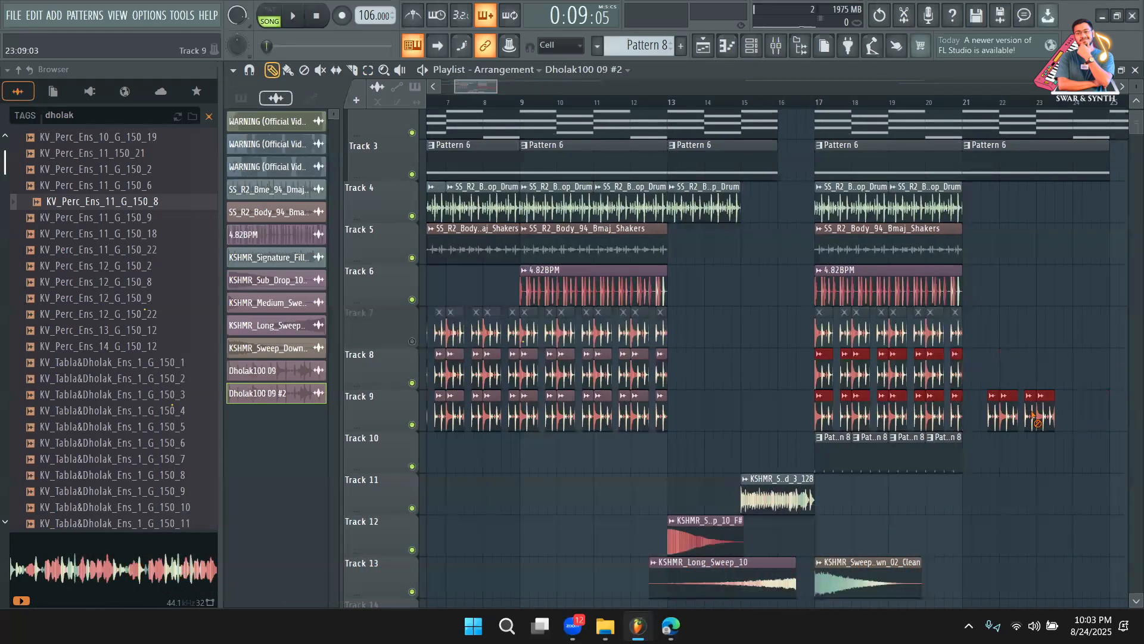
{"action": "right_click", "coordinate": [405, 457]}
{"action": "left_click", "coordinate": [434, 532]}
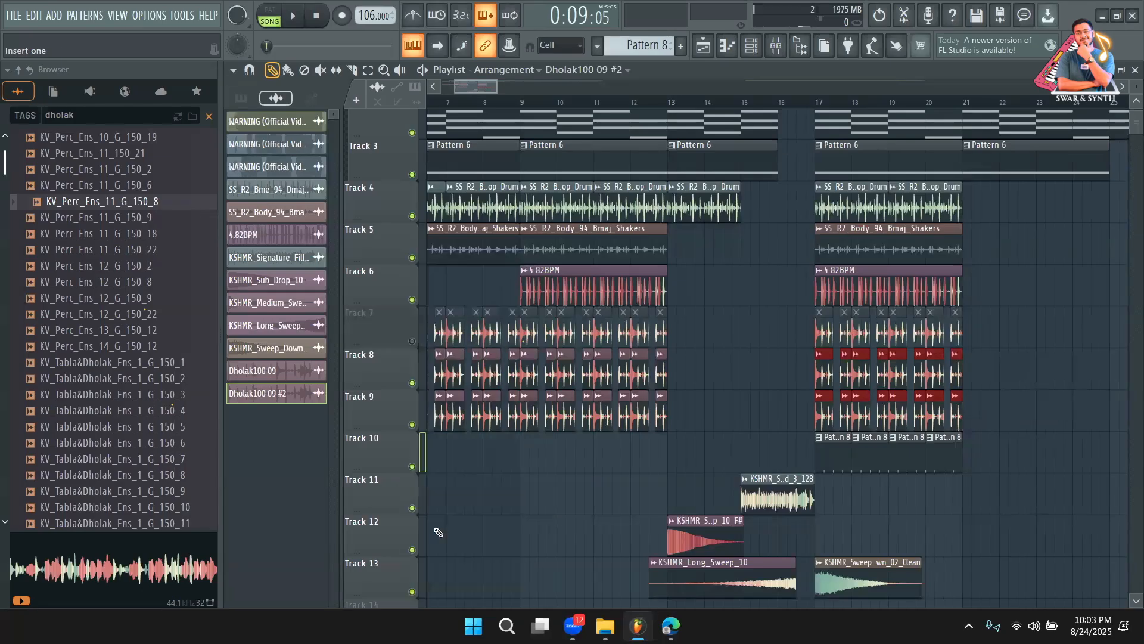
Play from bar 17 and route the Dholak100 09 channel to mixer Insert 6
{"action": "left_click", "coordinate": [822, 103]}
{"action": "key", "text": "space"}
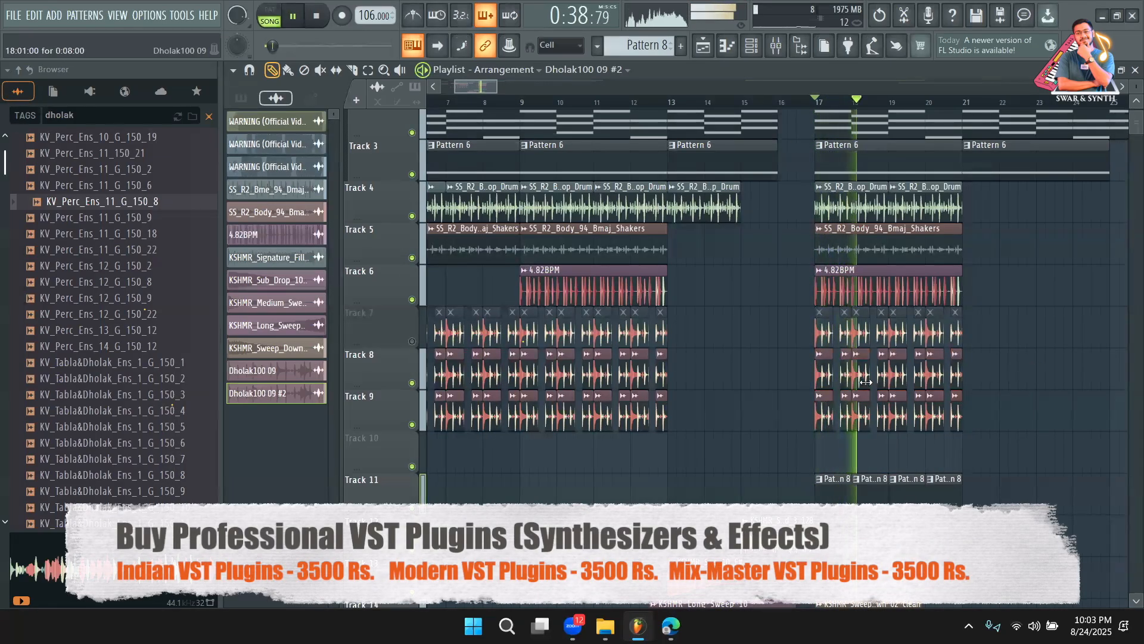
{"action": "double_click", "coordinate": [934, 368]}
{"action": "key", "text": "Escape"}
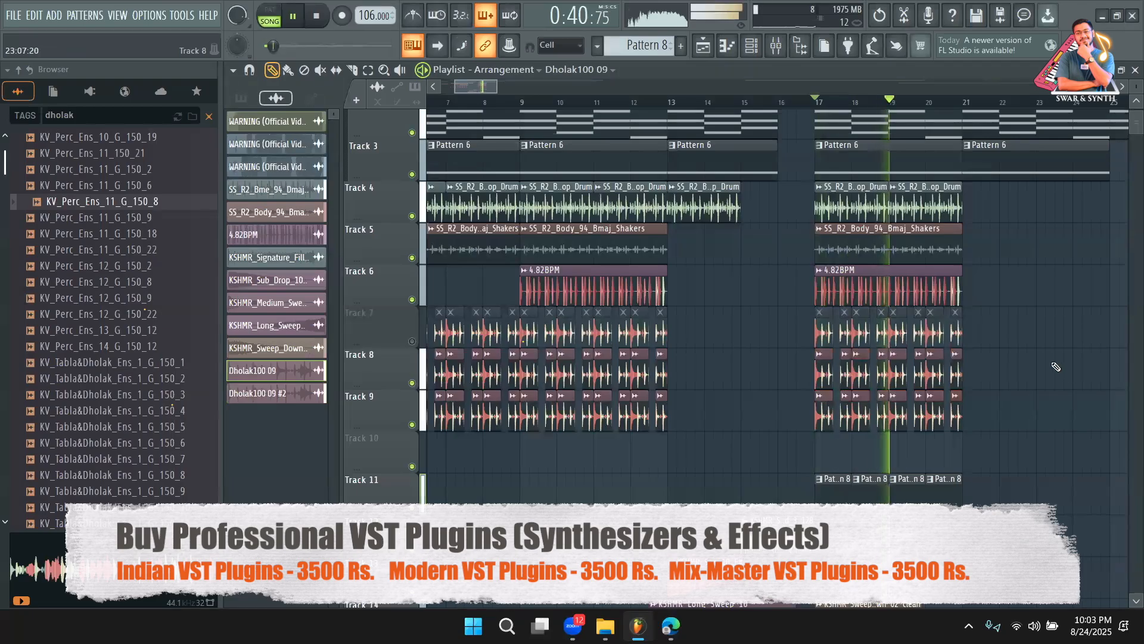
{"action": "double_click", "coordinate": [932, 381]}
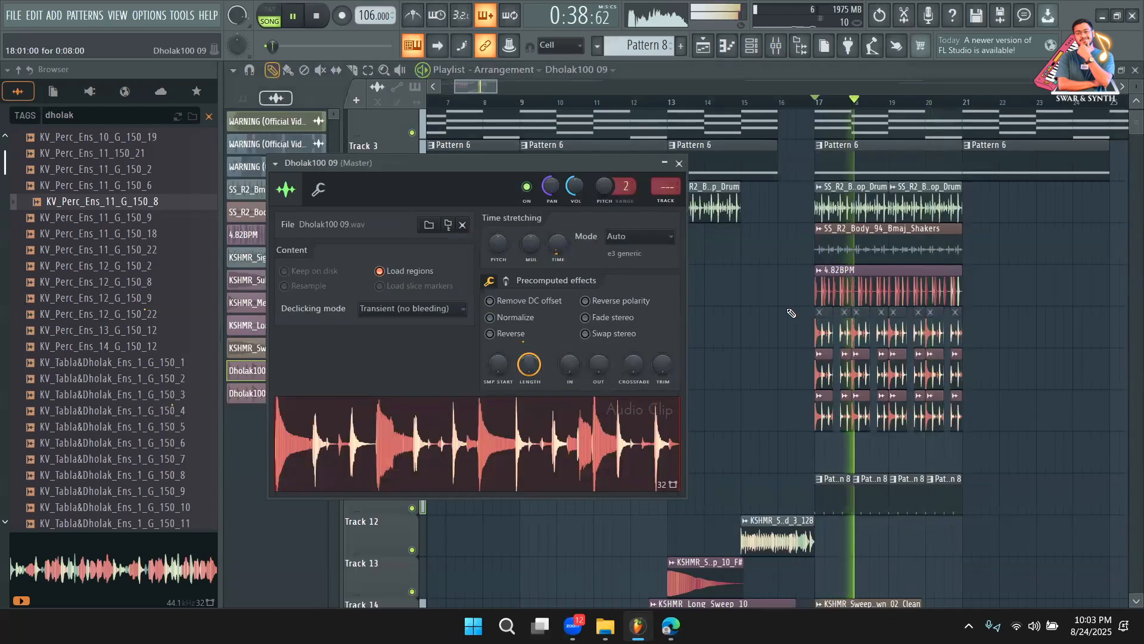
{"action": "scroll", "coordinate": [670, 193], "scroll_direction": "up", "scroll_amount": 6}
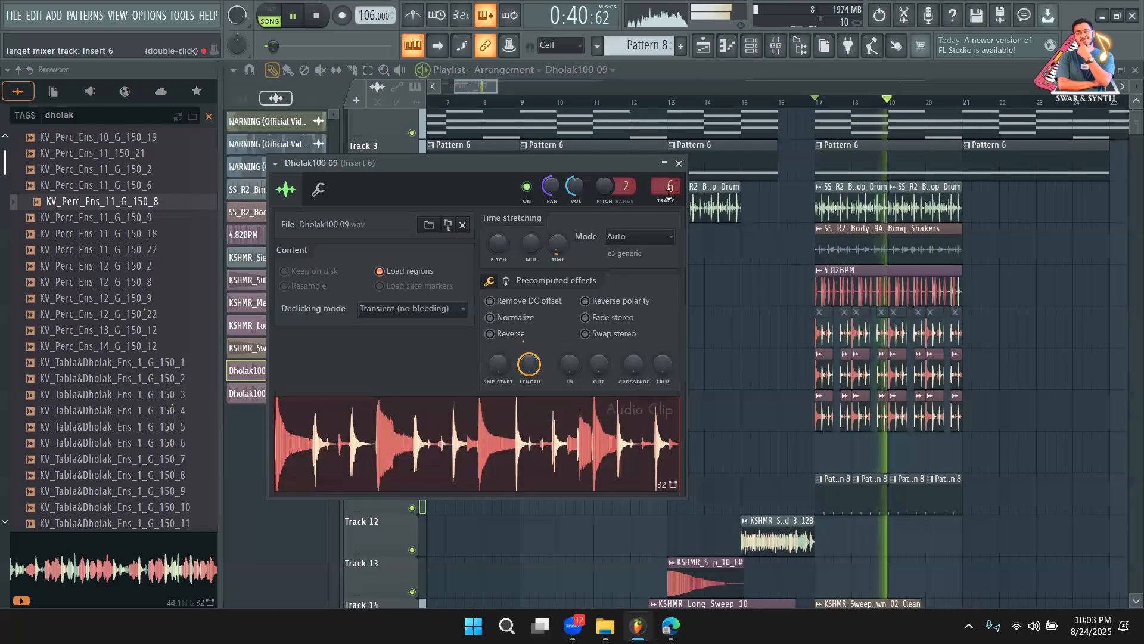
{"action": "double_click", "coordinate": [879, 411]}
Load Fruity Limiter in the first effect slot of mixer Insert 6 and lower its ceiling during playback
{"action": "key", "text": "space"}
{"action": "key", "text": "space"}
{"action": "left_click", "coordinate": [776, 46]}
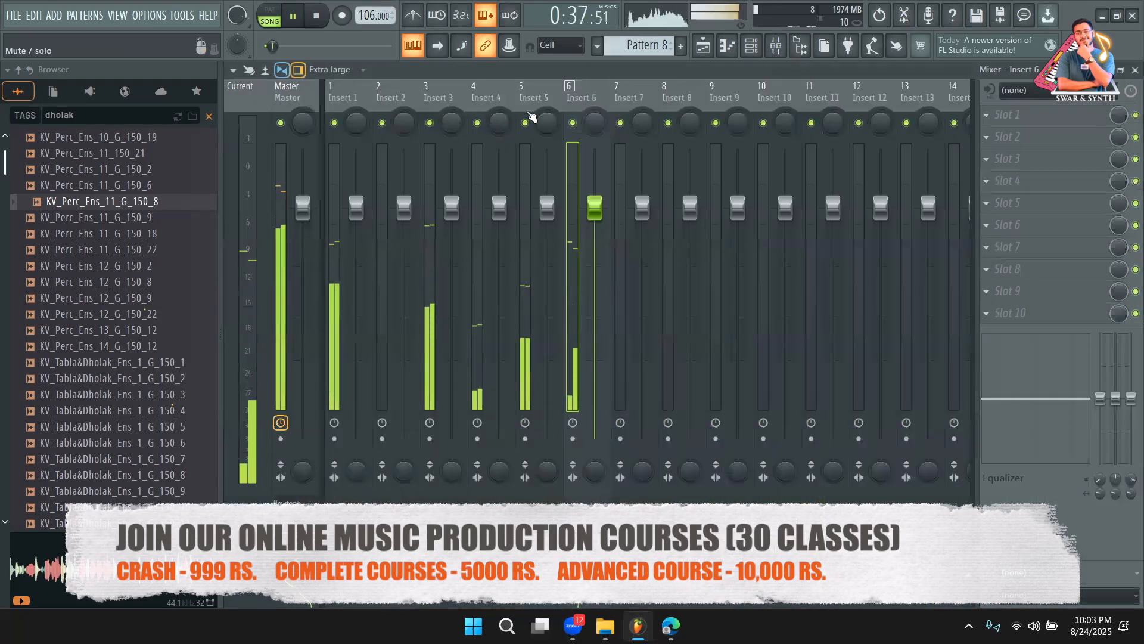
{"action": "left_click", "coordinate": [1046, 114]}
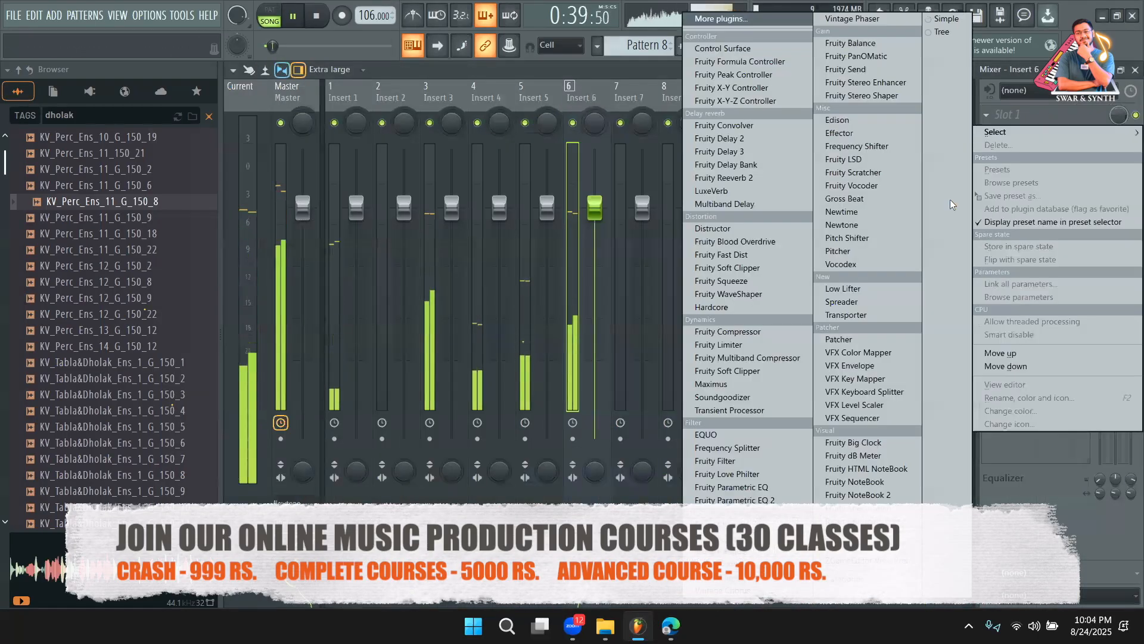
{"action": "left_click", "coordinate": [724, 346]}
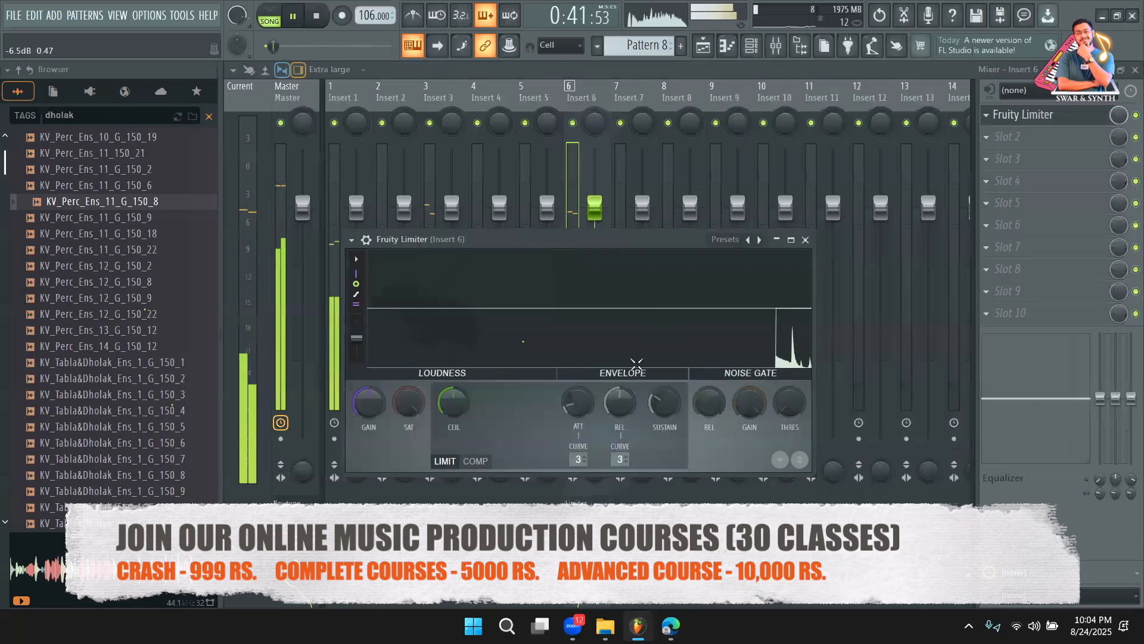
{"action": "left_click_drag", "start_coordinate": [472, 402], "coordinate": [472, 441]}
{"action": "key", "text": "space"}
{"action": "key", "text": "space"}
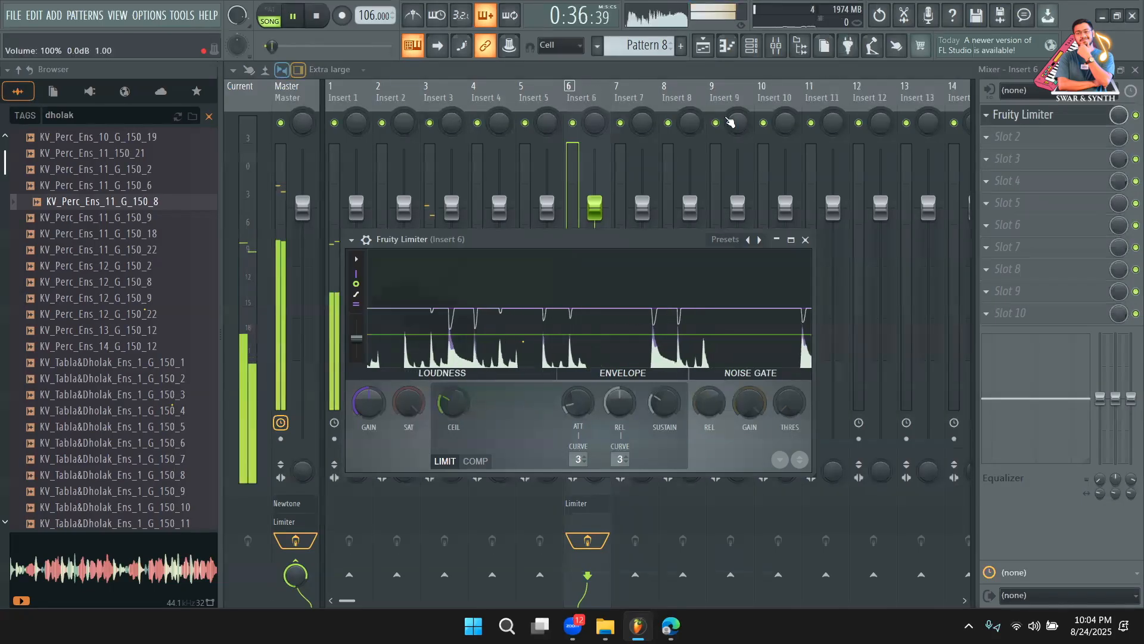
Return to the playlist, play the arrangement from bar 9, and unmute Track 7
{"action": "left_click", "coordinate": [702, 54]}
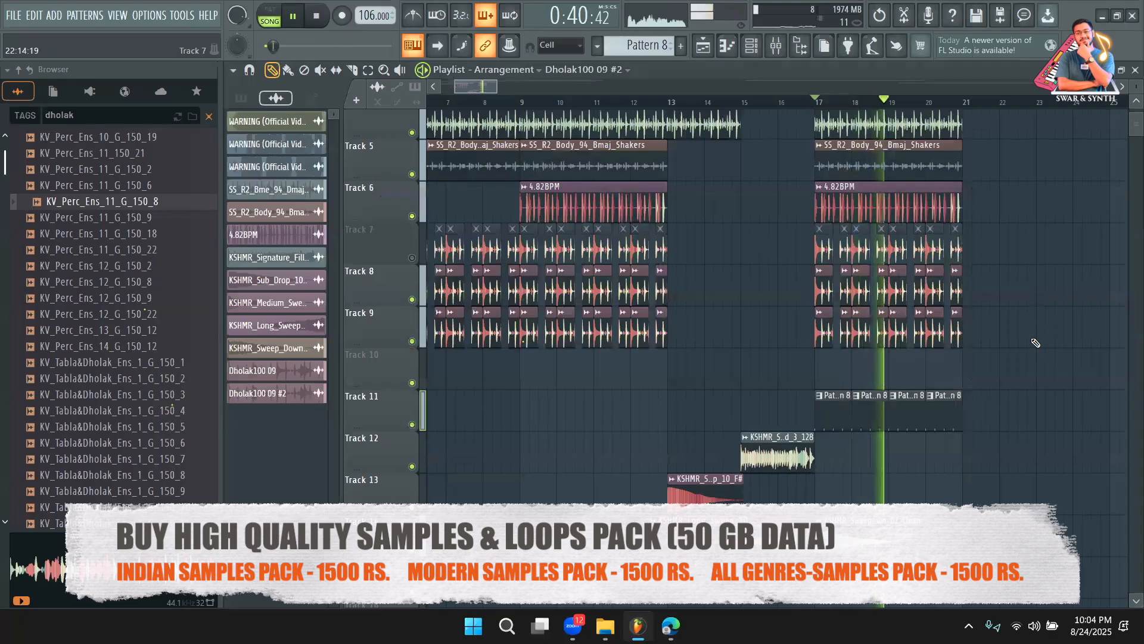
{"action": "scroll", "coordinate": [1035, 343], "scroll_direction": "up", "scroll_amount": 1}
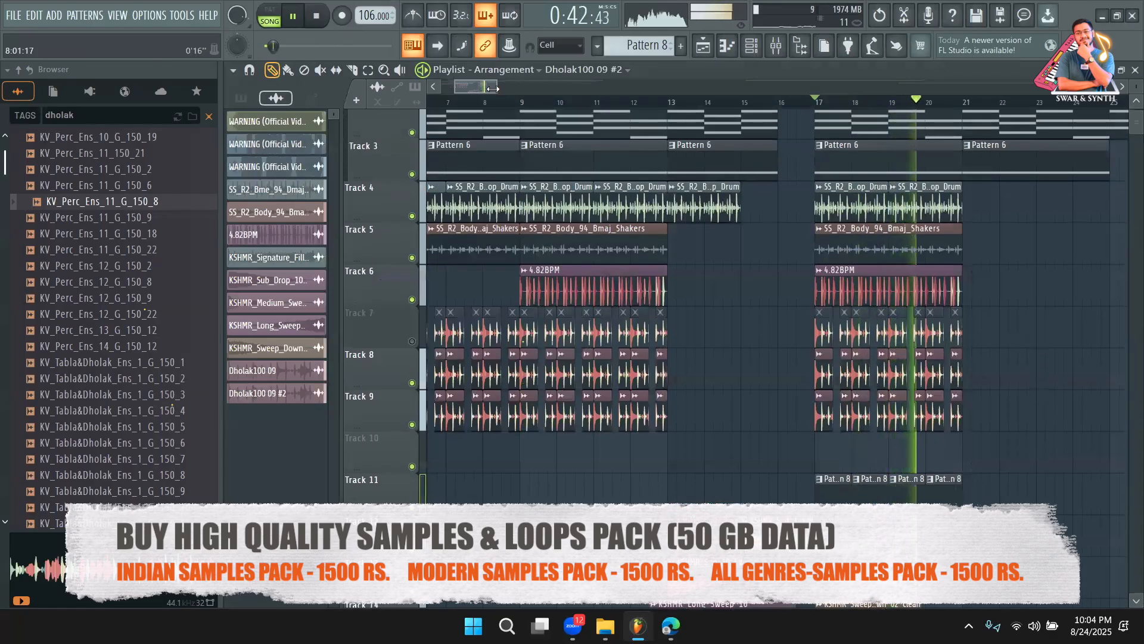
{"action": "left_click_drag", "start_coordinate": [498, 88], "coordinate": [479, 85]}
{"action": "key", "text": "space"}
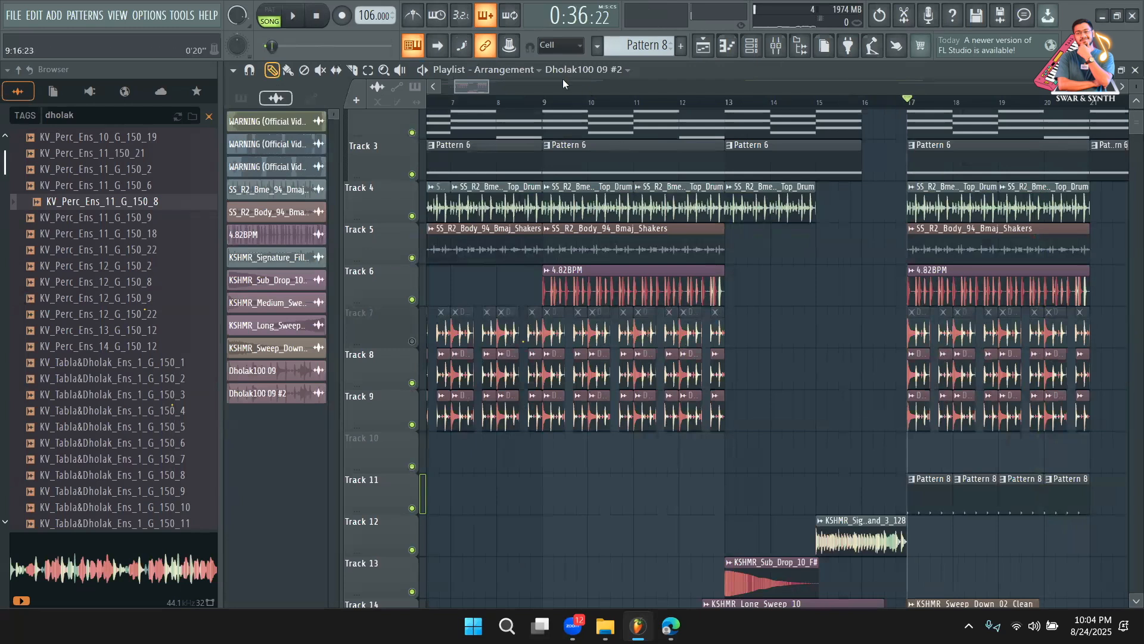
{"action": "left_click", "coordinate": [550, 86]}
{"action": "left_click_drag", "start_coordinate": [537, 102], "coordinate": [475, 89]}
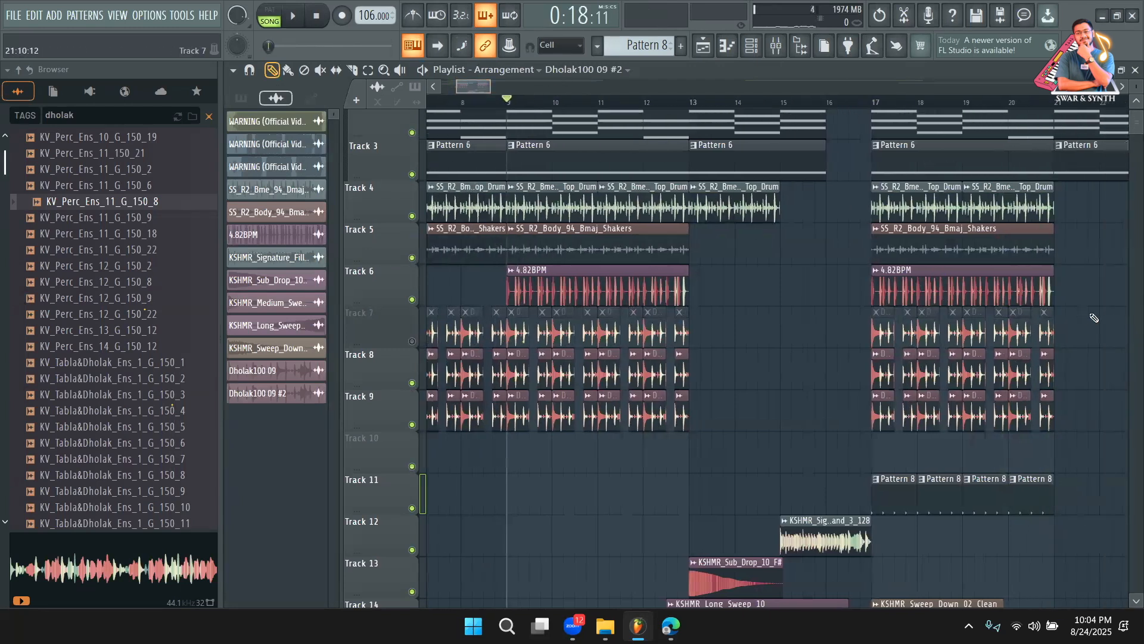
{"action": "scroll", "coordinate": [1096, 317], "scroll_direction": "down", "scroll_amount": 2}
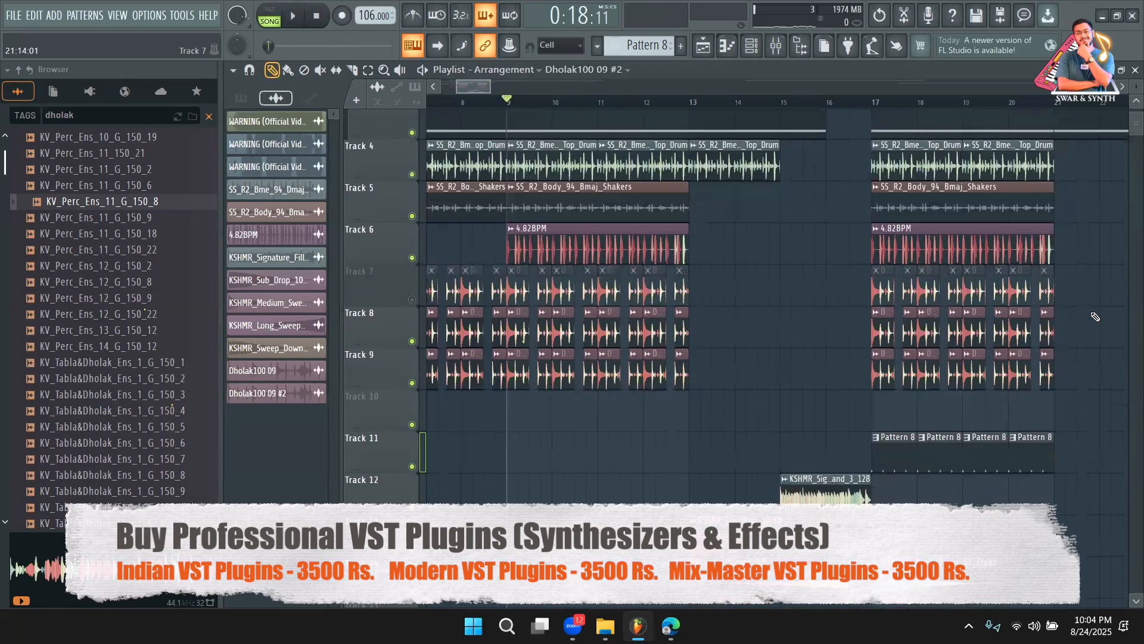
{"action": "scroll", "coordinate": [1095, 317], "scroll_direction": "up", "scroll_amount": 3}
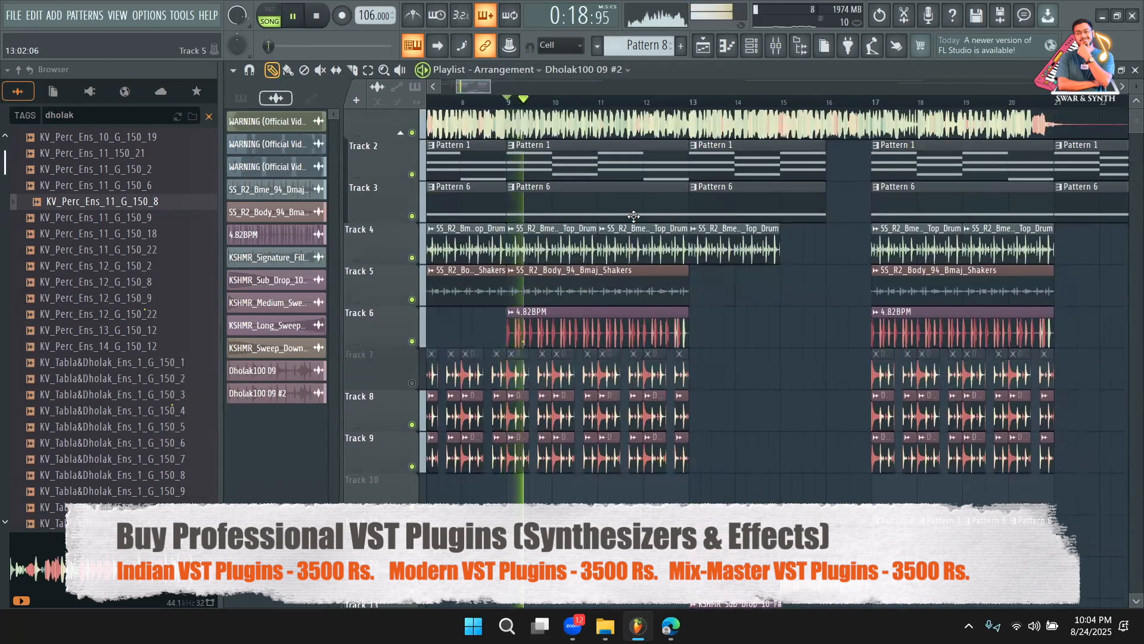
{"action": "left_click", "coordinate": [412, 383]}
{"action": "key", "text": "space"}
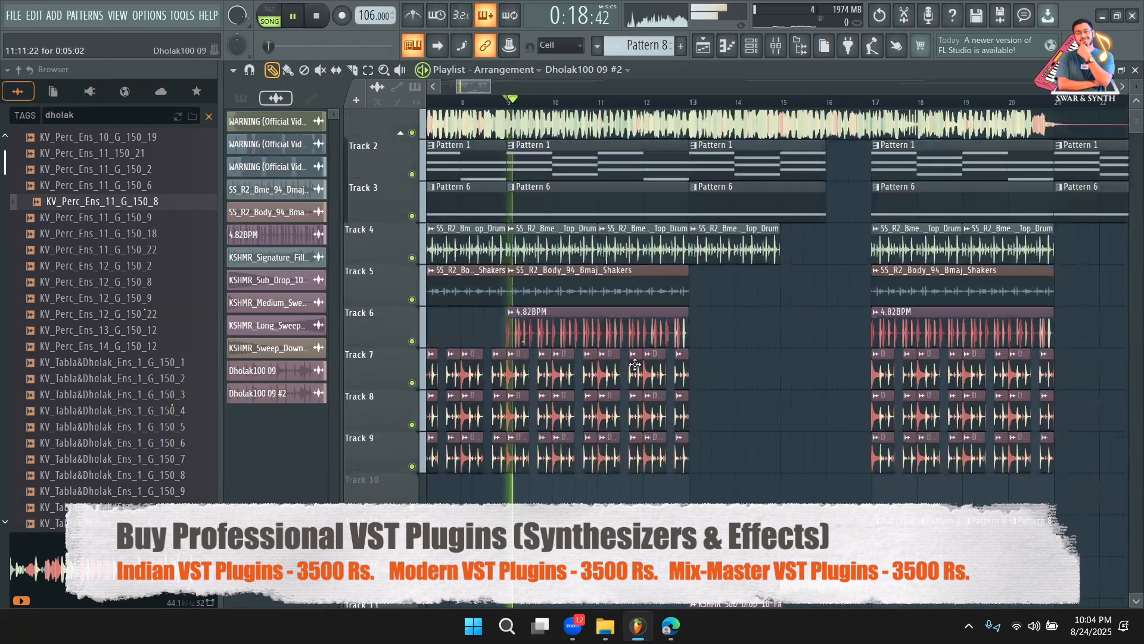
Delete all the dholak clips on Track 7, both in bars 5 to 12 and from bar 17
{"action": "left_click_drag", "start_coordinate": [718, 377], "coordinate": [430, 374]}
{"action": "left_click_drag", "start_coordinate": [494, 369], "coordinate": [694, 366]}
{"action": "left_click_drag", "start_coordinate": [632, 370], "coordinate": [526, 371]}
{"action": "left_click_drag", "start_coordinate": [463, 92], "coordinate": [485, 90]}
{"action": "left_click_drag", "start_coordinate": [882, 385], "coordinate": [646, 377]}
Play the arrangement from bar 16 to check the transition into the section at bar 17
{"action": "left_click", "coordinate": [649, 93]}
{"action": "left_click", "coordinate": [610, 103]}
{"action": "left_click", "coordinate": [577, 102]}
{"action": "scroll", "coordinate": [966, 362], "scroll_direction": "down", "scroll_amount": 4}
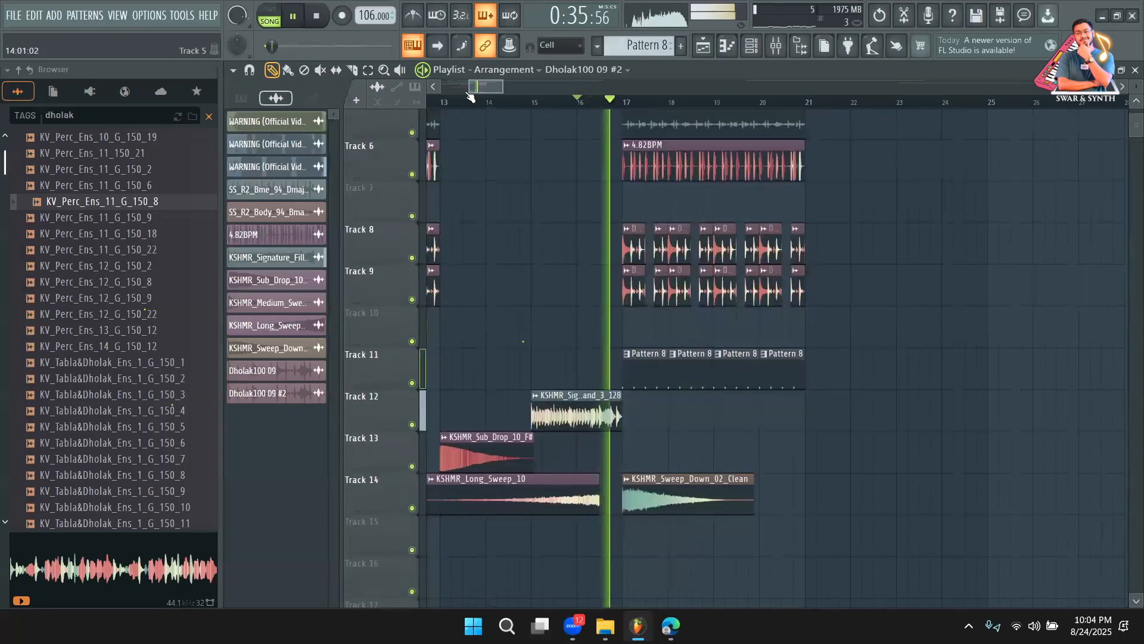
{"action": "left_click_drag", "start_coordinate": [503, 88], "coordinate": [534, 84]}
{"action": "key", "text": "space"}
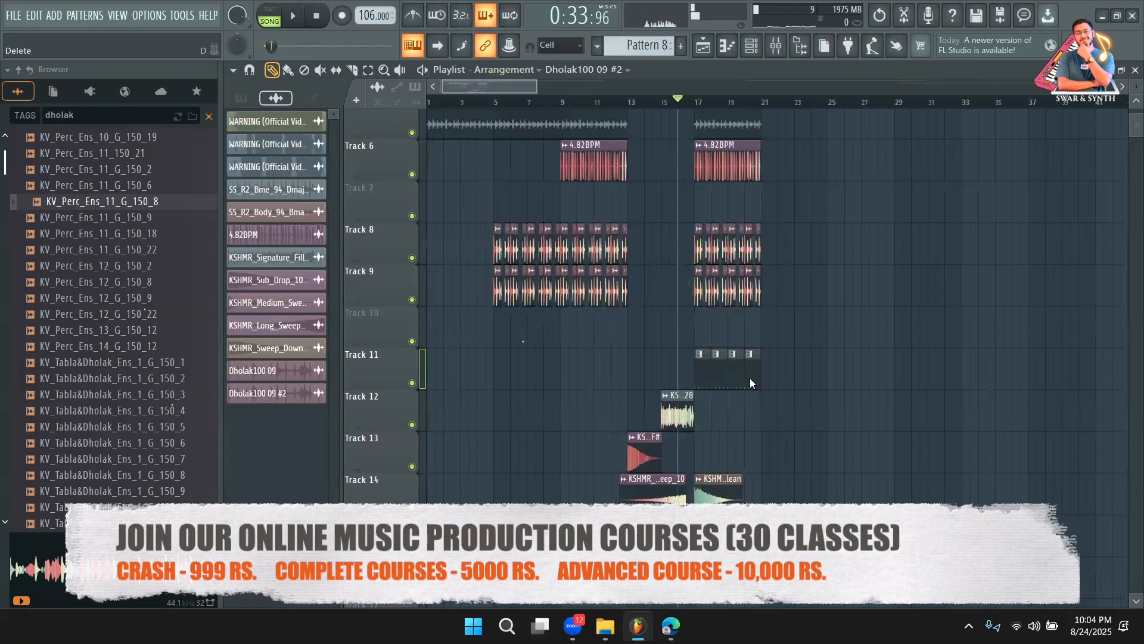
Search the sample browser for "duff" and preview the DUFF-100-01 loop in the Duff 100 folder
{"action": "scroll", "coordinate": [750, 378], "scroll_direction": "up", "scroll_amount": 5}
{"action": "left_click_drag", "start_coordinate": [534, 86], "coordinate": [514, 86]}
{"action": "scroll", "coordinate": [83, 391], "scroll_direction": "down", "scroll_amount": 10}
{"action": "scroll", "coordinate": [83, 389], "scroll_direction": "down", "scroll_amount": 15}
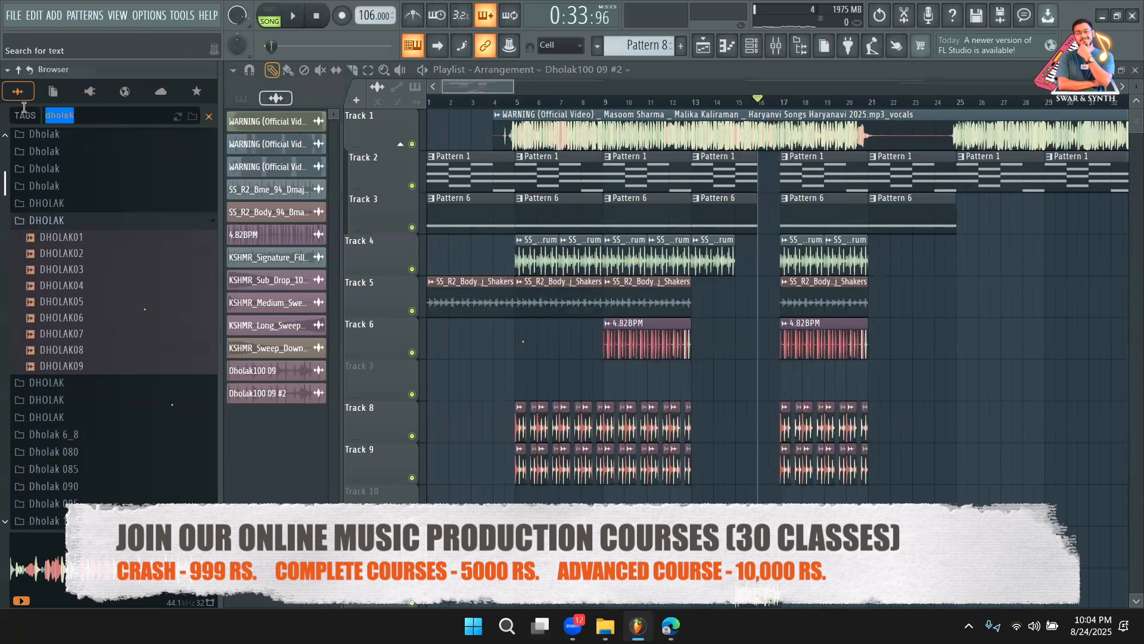
{"action": "type", "text": "duff"}
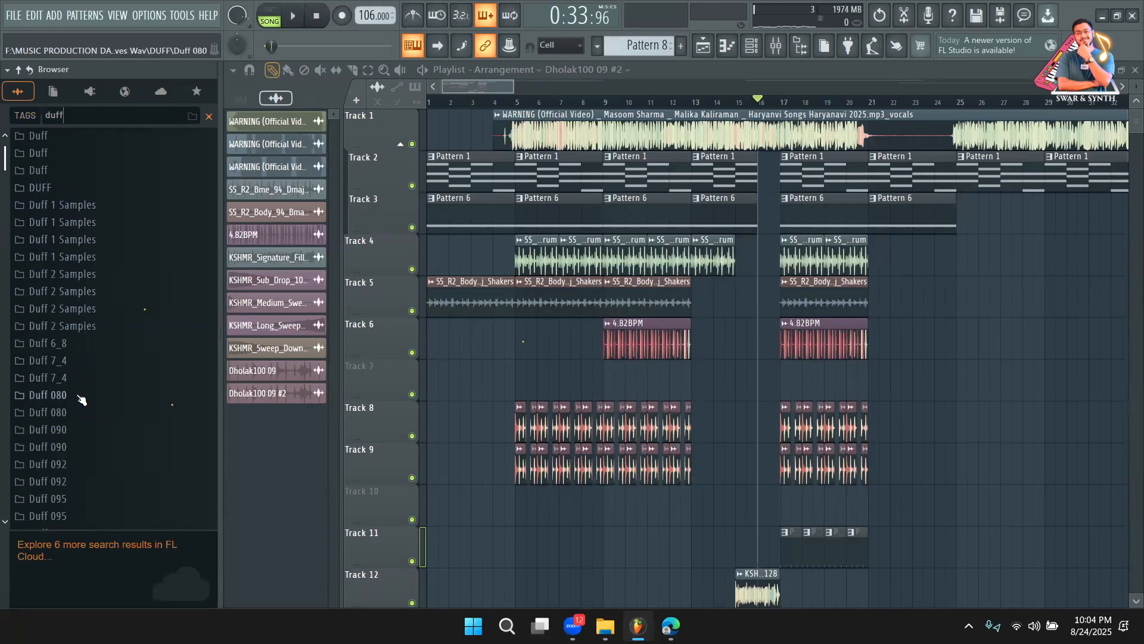
{"action": "scroll", "coordinate": [81, 400], "scroll_direction": "down", "scroll_amount": 4}
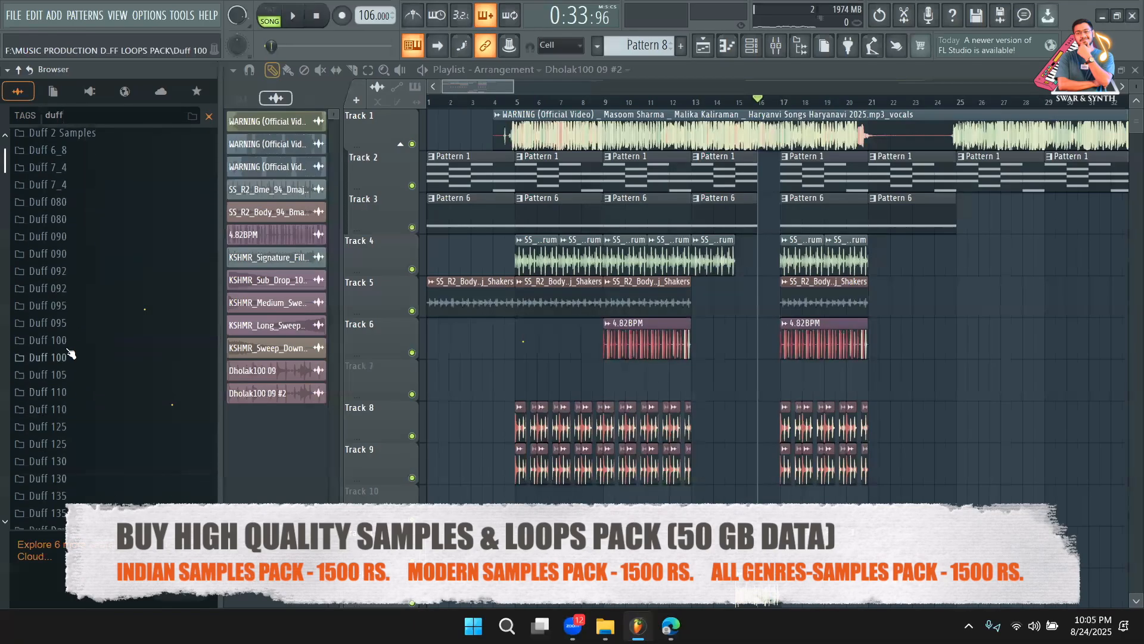
{"action": "left_click", "coordinate": [60, 359]}
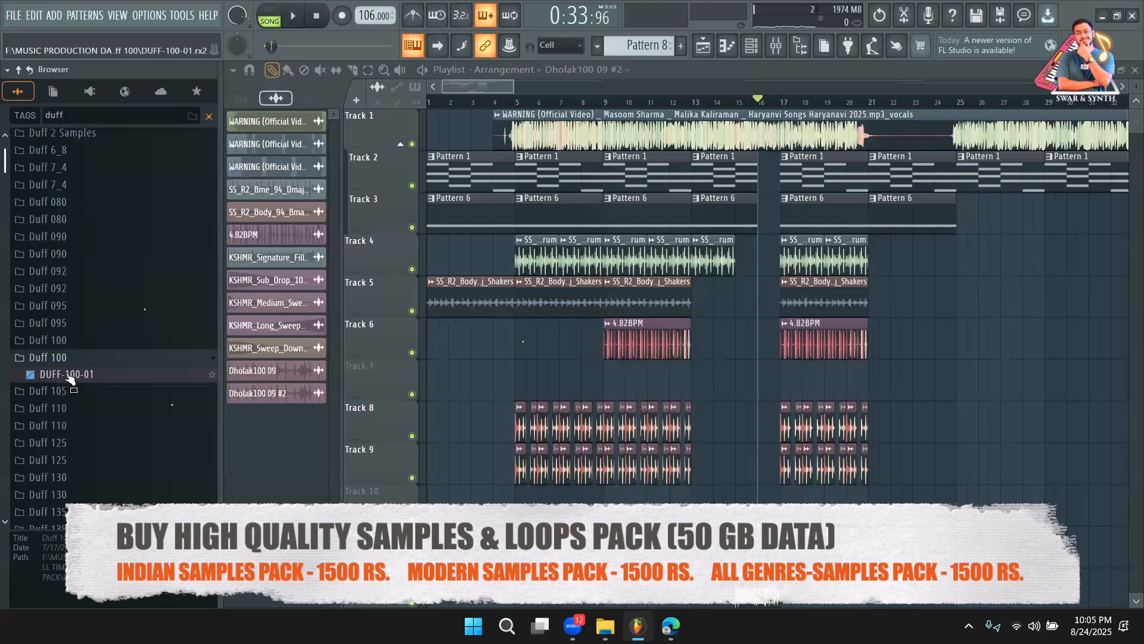
{"action": "left_click_drag", "start_coordinate": [68, 375], "coordinate": [71, 381]}
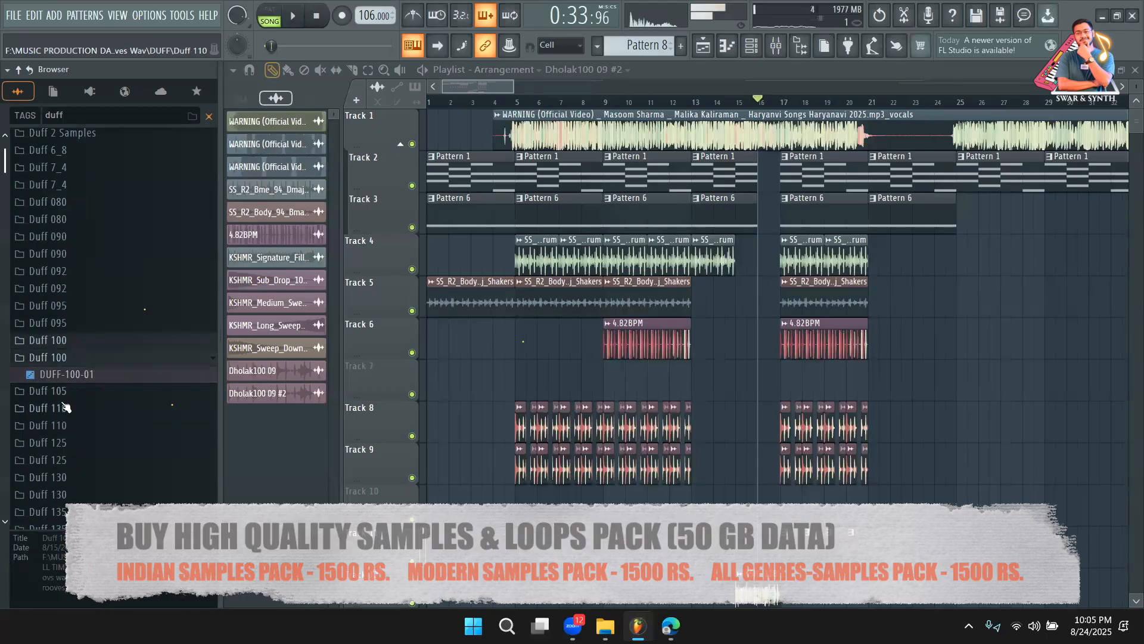
Expand the Duff 105 and Duff 110 folders and preview the DUFF-105-room-01 and DUFF-110-room-01 loops
{"action": "left_click", "coordinate": [65, 408]}
{"action": "left_click", "coordinate": [74, 394]}
{"action": "left_click", "coordinate": [74, 409]}
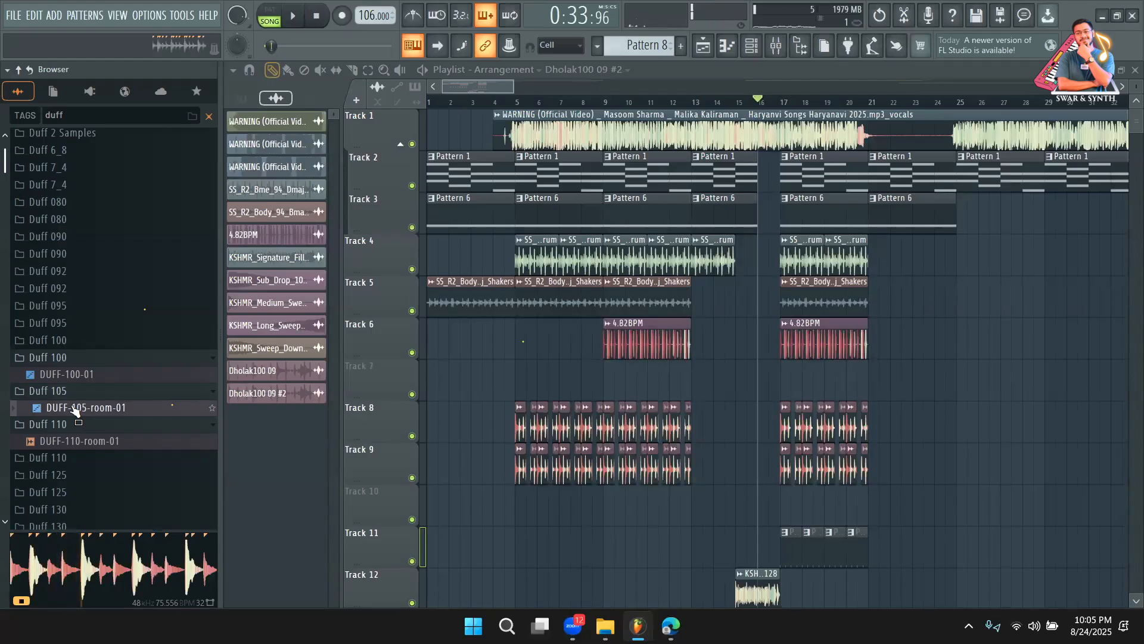
{"action": "left_click", "coordinate": [76, 442]}
{"action": "left_click", "coordinate": [75, 460]}
{"action": "left_click", "coordinate": [75, 476]}
Expand both Duff 125 folders and preview their DUFF-125-01 loops
{"action": "scroll", "coordinate": [83, 462], "scroll_direction": "down", "scroll_amount": 3}
{"action": "left_click", "coordinate": [67, 299]}
{"action": "left_click", "coordinate": [68, 315]}
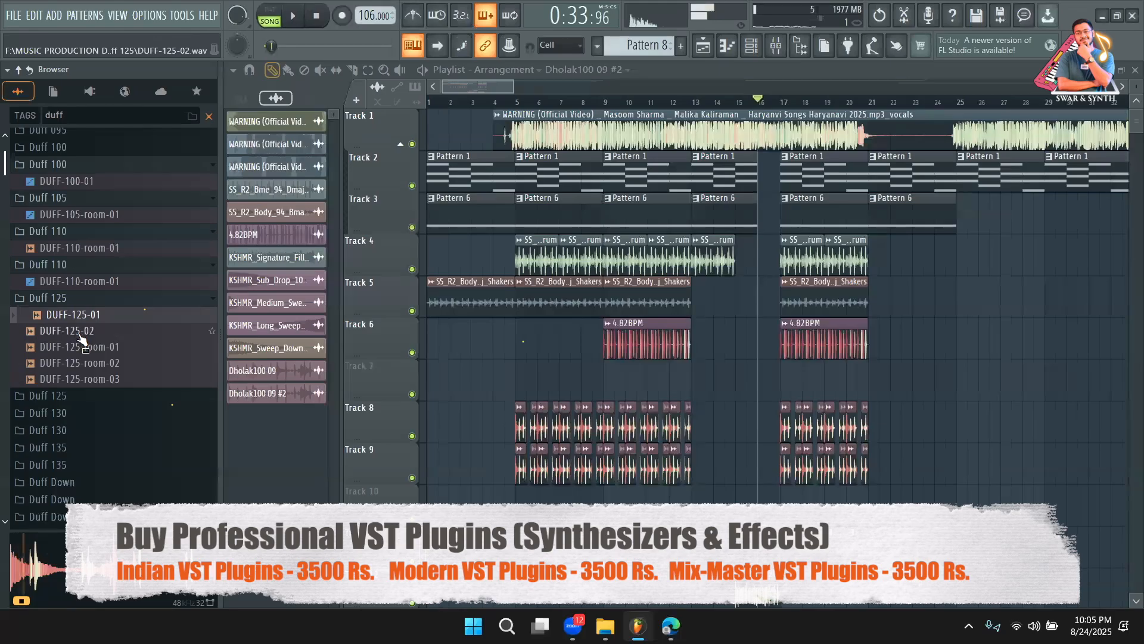
{"action": "left_click", "coordinate": [71, 396]}
{"action": "left_click", "coordinate": [85, 412]}
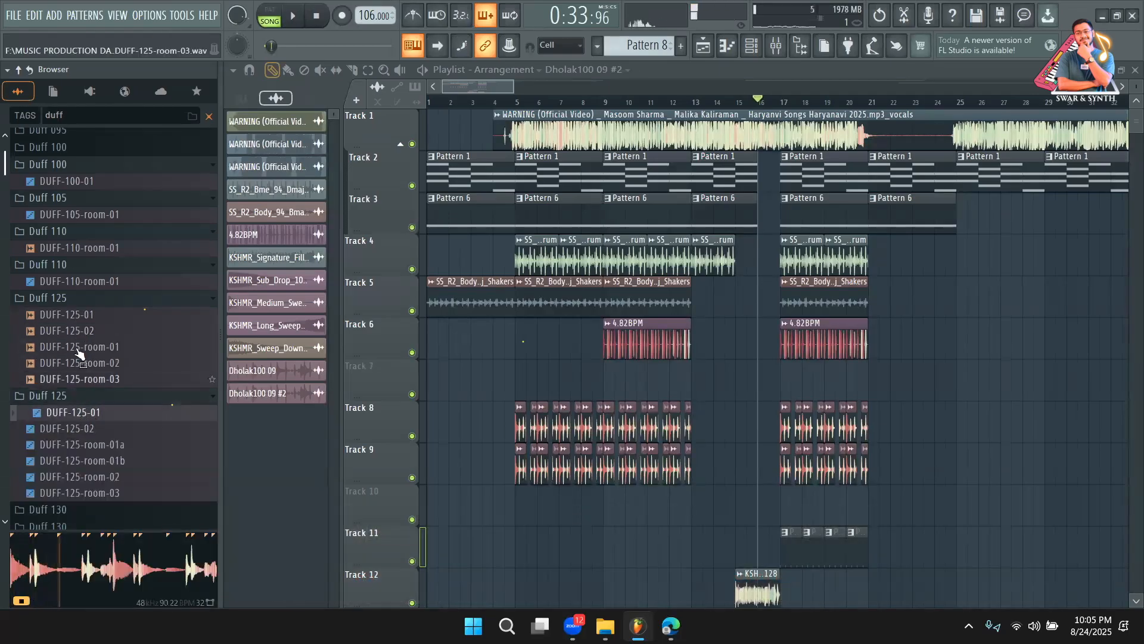
Preview DUFF-095-01 from the Duff 095 folder and place it on Track 7 at bar 5
{"action": "scroll", "coordinate": [77, 339], "scroll_direction": "up", "scroll_amount": 4}
{"action": "left_click", "coordinate": [69, 323]}
{"action": "left_click", "coordinate": [70, 340]}
{"action": "left_click", "coordinate": [70, 306]}
{"action": "left_click", "coordinate": [75, 325]}
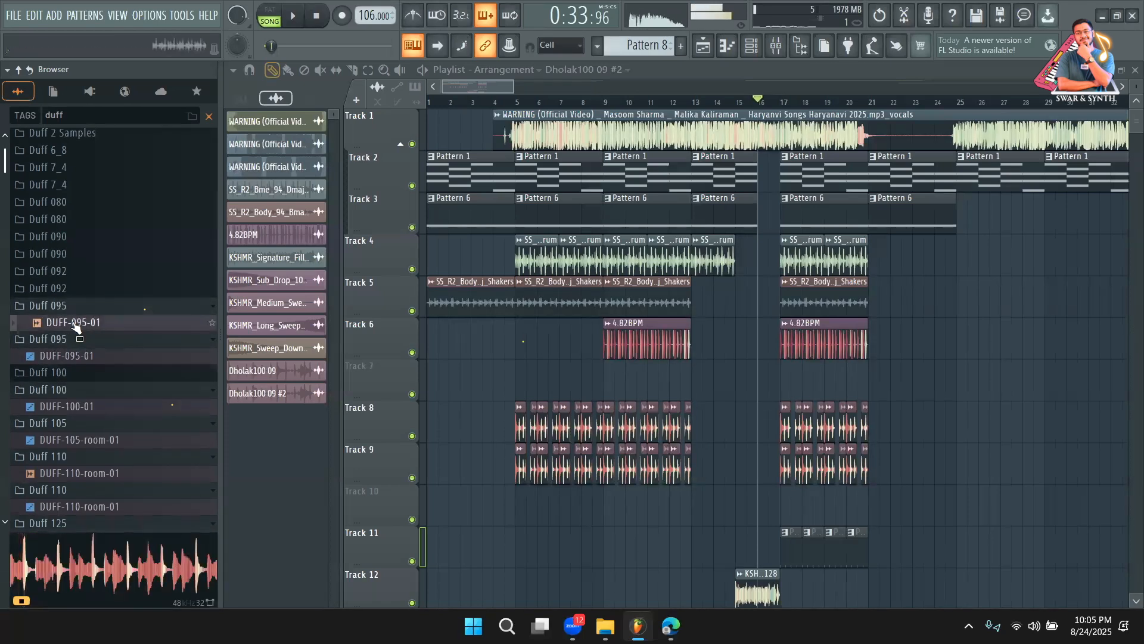
{"action": "left_click_drag", "start_coordinate": [76, 327], "coordinate": [559, 374]}
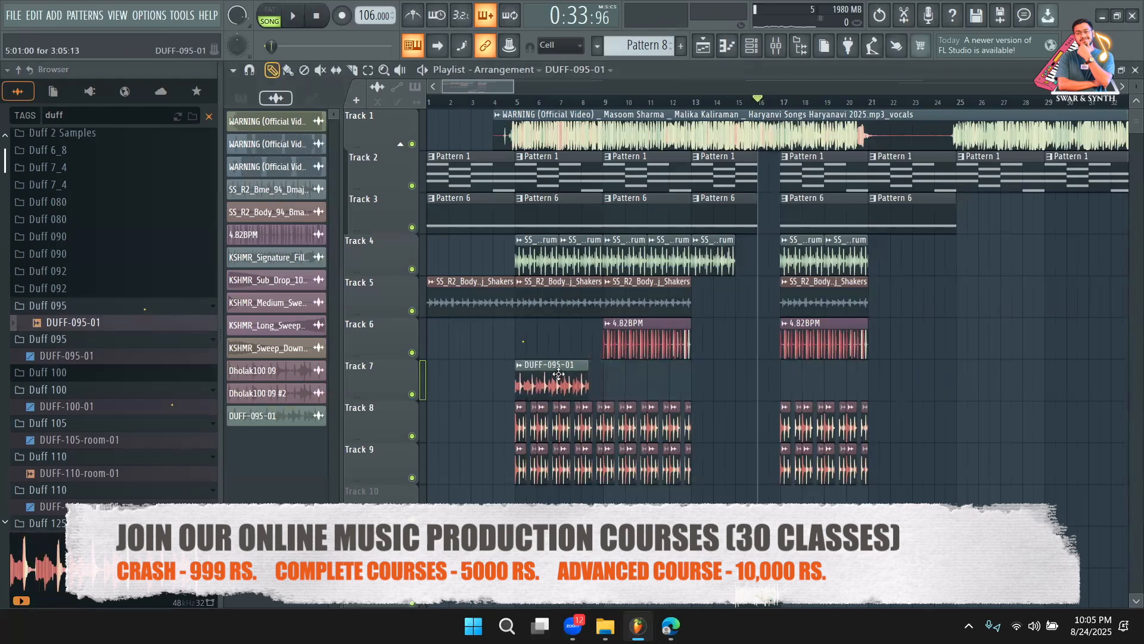
Fit the DUFF-095-01 clip on Track 7 to the project tempo
{"action": "left_click", "coordinate": [522, 366]}
{"action": "mouse_move", "coordinate": [554, 430]}
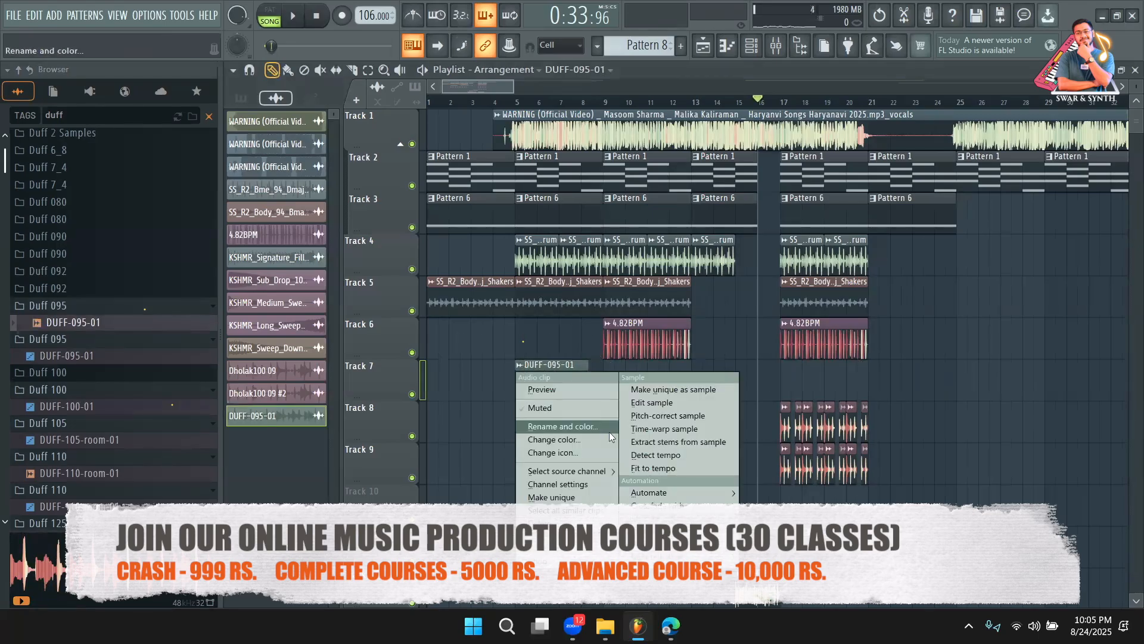
{"action": "left_click", "coordinate": [656, 462]}
{"action": "left_click", "coordinate": [573, 384]}
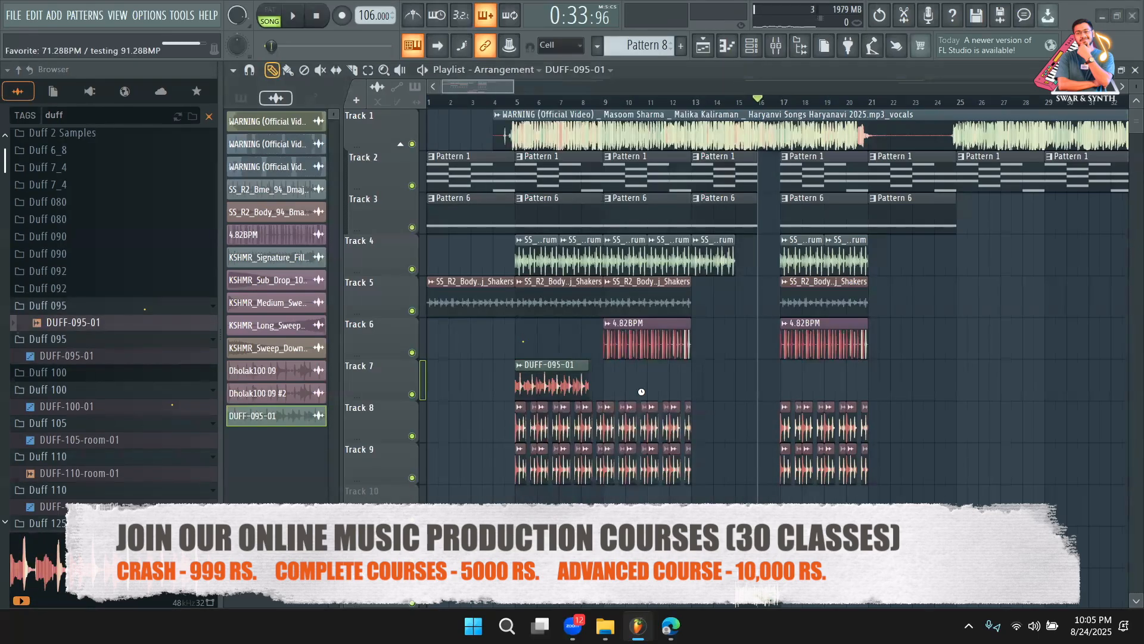
Play the arrangement from bar 5 and lower the DUFF-095-01 channel's volume
{"action": "double_click", "coordinate": [559, 382]}
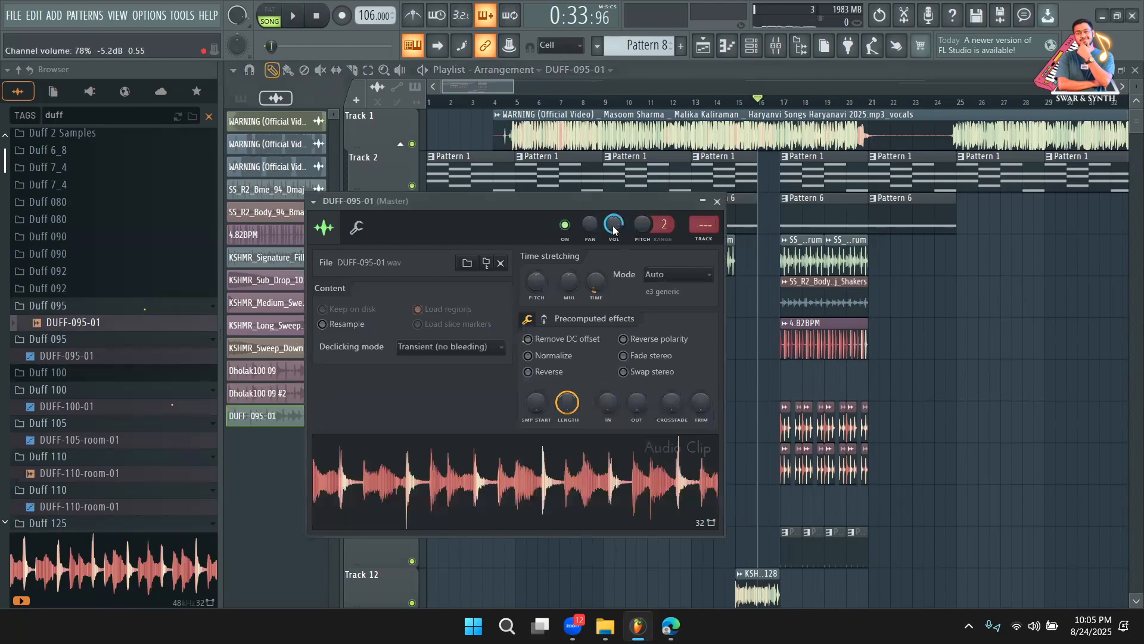
{"action": "left_click", "coordinate": [517, 101]}
{"action": "key", "text": "space"}
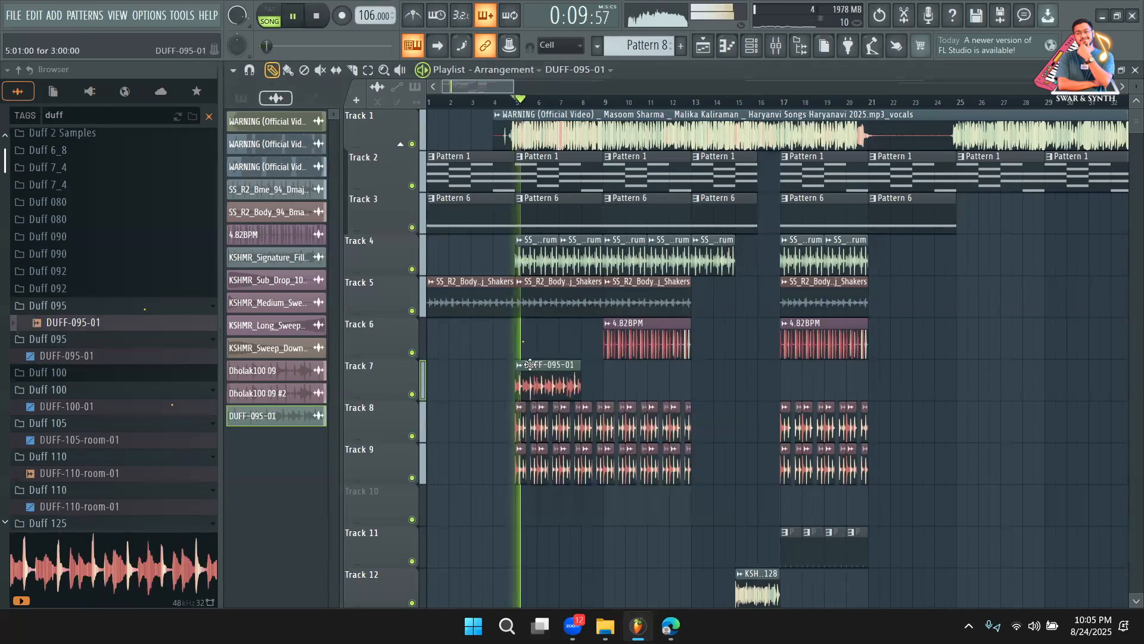
{"action": "double_click", "coordinate": [545, 379]}
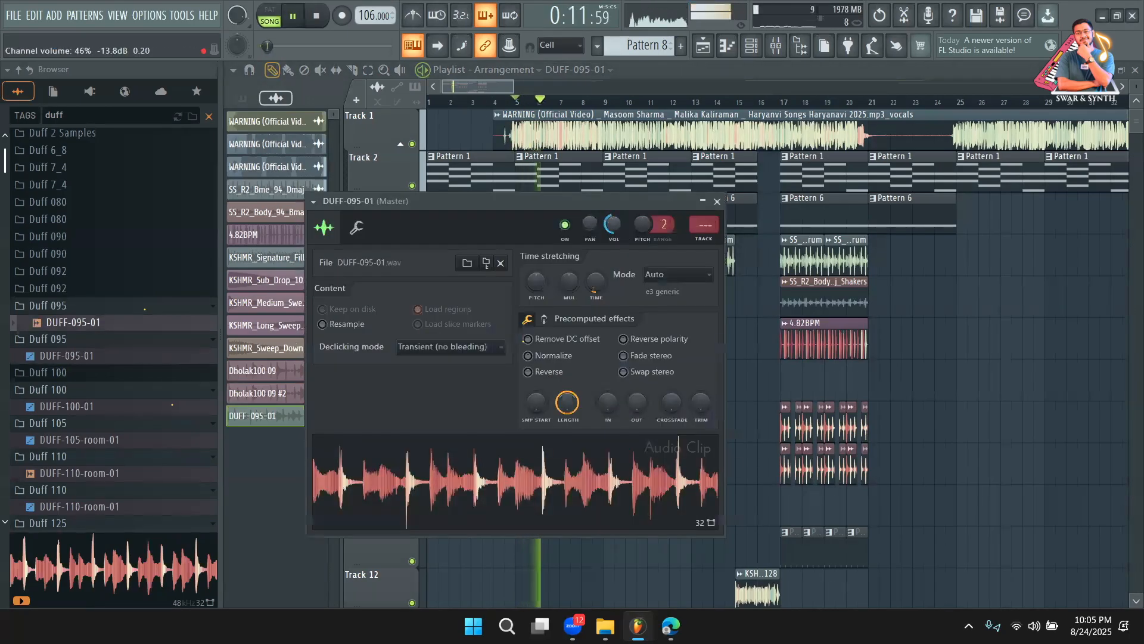
{"action": "left_click_drag", "start_coordinate": [615, 230], "coordinate": [615, 260]}
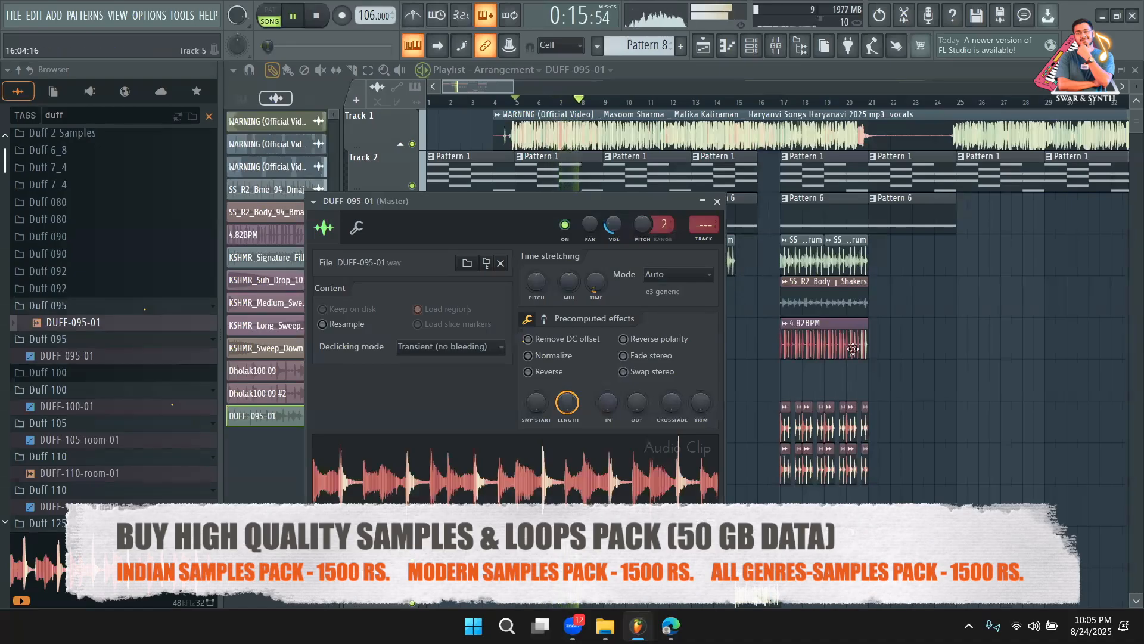
Delete the DUFF-095-01 clip from Track 7 and stop playback
{"action": "right_click", "coordinate": [766, 396]}
{"action": "key", "text": "space"}
{"action": "right_click", "coordinate": [557, 381]}
{"action": "key", "text": "space"}
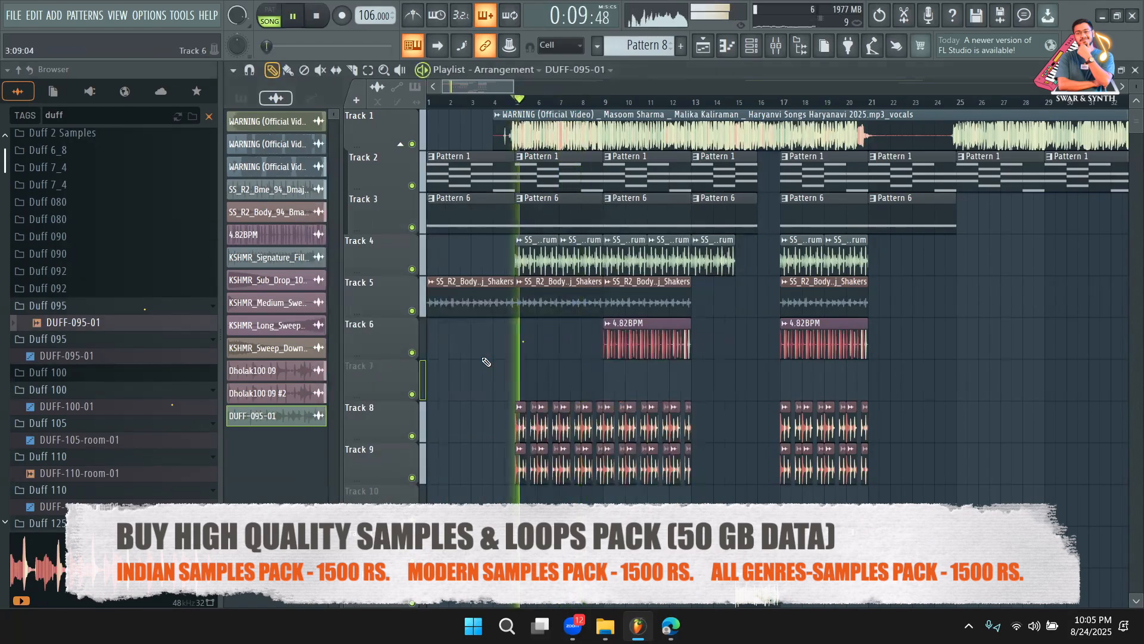
{"action": "key", "text": "space"}
{"action": "scroll", "coordinate": [54, 156], "scroll_direction": "up", "scroll_amount": 2}
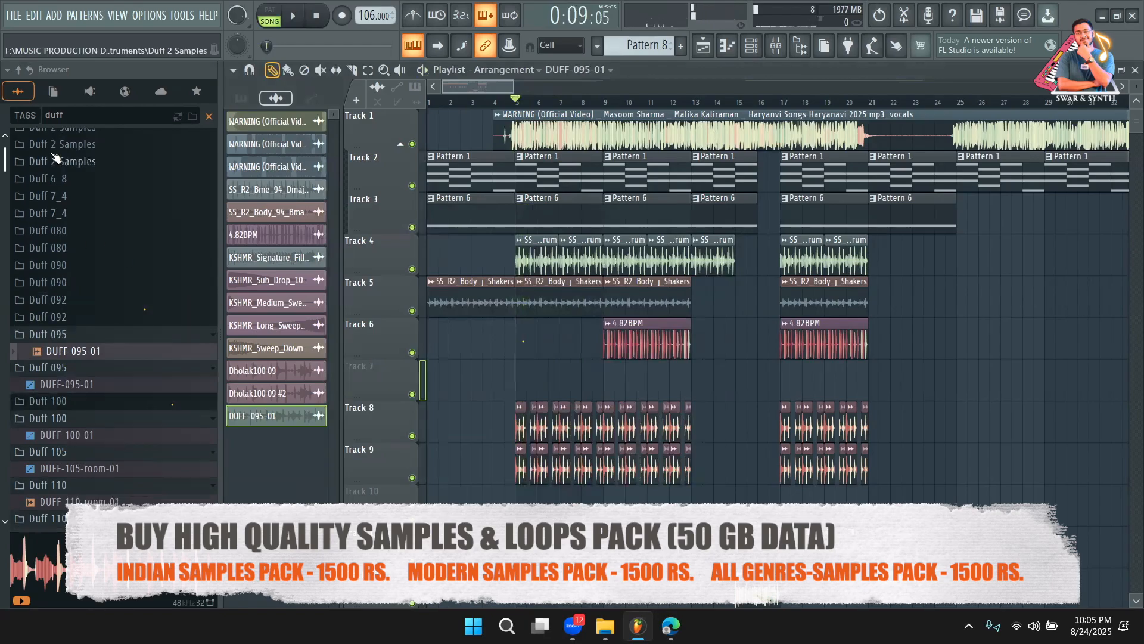
Clear the duff search in the browser and open KSHMR_Percussion_Loops inside KSHMR VOLUME 3's KSHMR_Drum_Loops_Full folder
{"action": "left_click", "coordinate": [209, 116]}
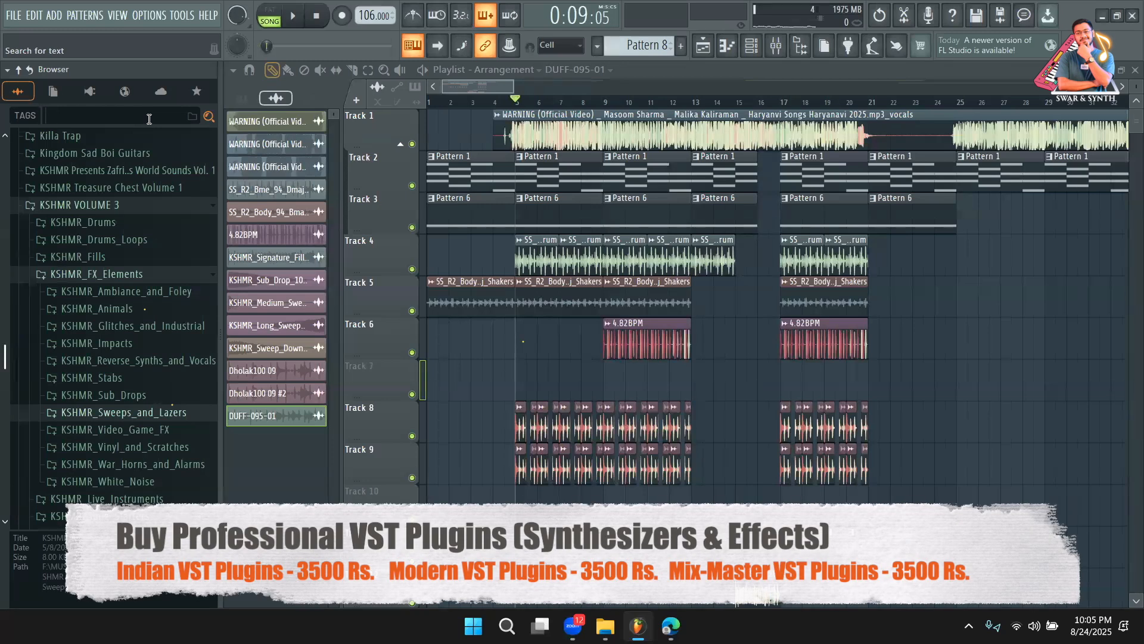
{"action": "left_click", "coordinate": [131, 241]}
{"action": "left_click", "coordinate": [139, 276]}
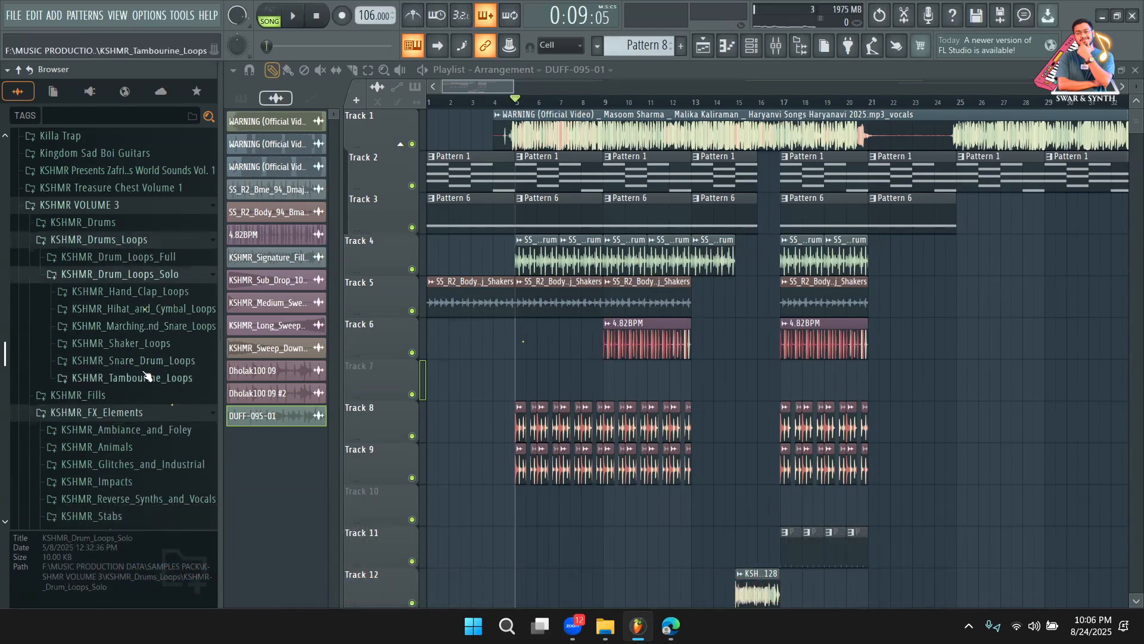
{"action": "left_click", "coordinate": [148, 275]}
{"action": "left_click", "coordinate": [143, 257]}
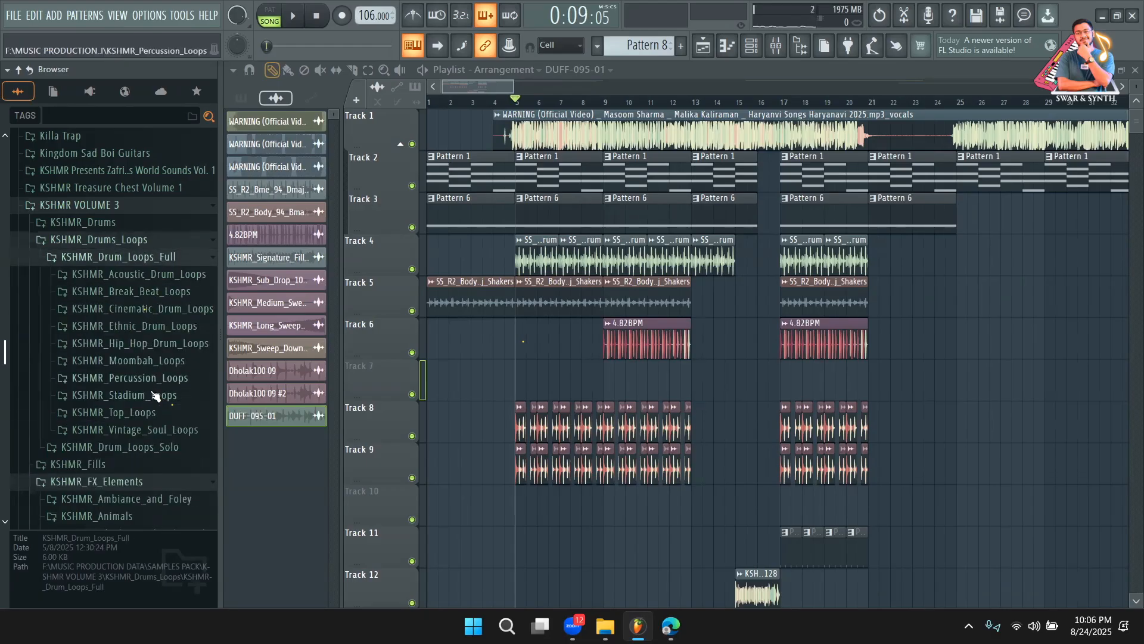
{"action": "left_click", "coordinate": [179, 382]}
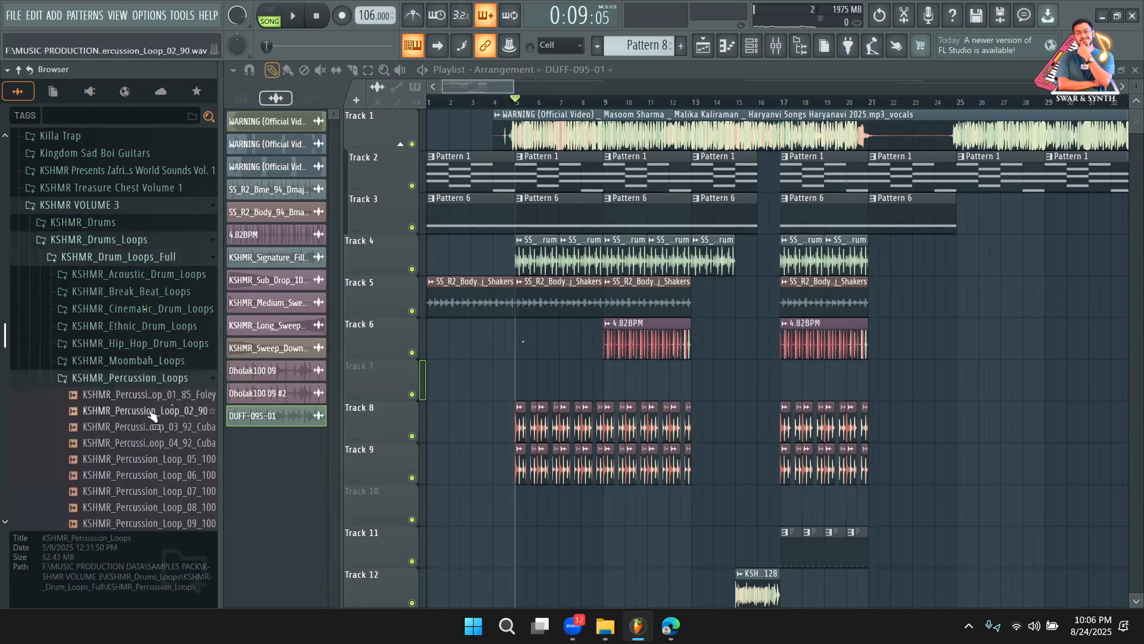
Preview the first KSHMR percussion loops and place KSHMR_Percussion_Loop_08_100 on Track 7 at bar 23
{"action": "left_click", "coordinate": [151, 396]}
{"action": "scroll", "coordinate": [153, 413], "scroll_direction": "down", "scroll_amount": 2}
{"action": "left_click", "coordinate": [152, 316]}
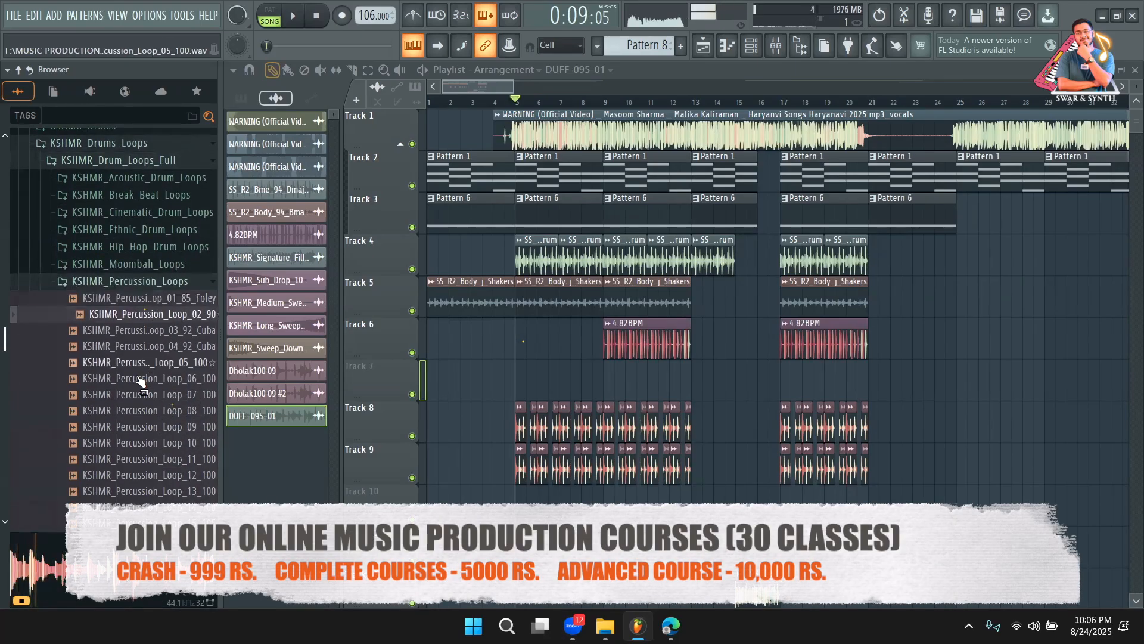
{"action": "scroll", "coordinate": [148, 363], "scroll_direction": "down", "scroll_amount": 2}
{"action": "left_click", "coordinate": [147, 332]}
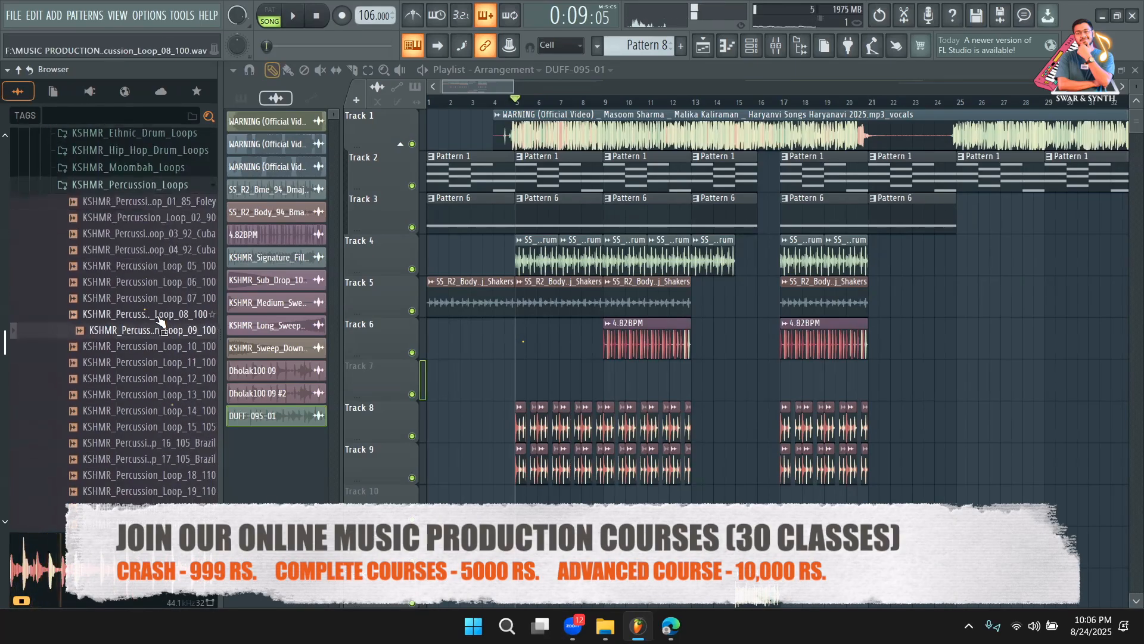
{"action": "left_click", "coordinate": [158, 316]}
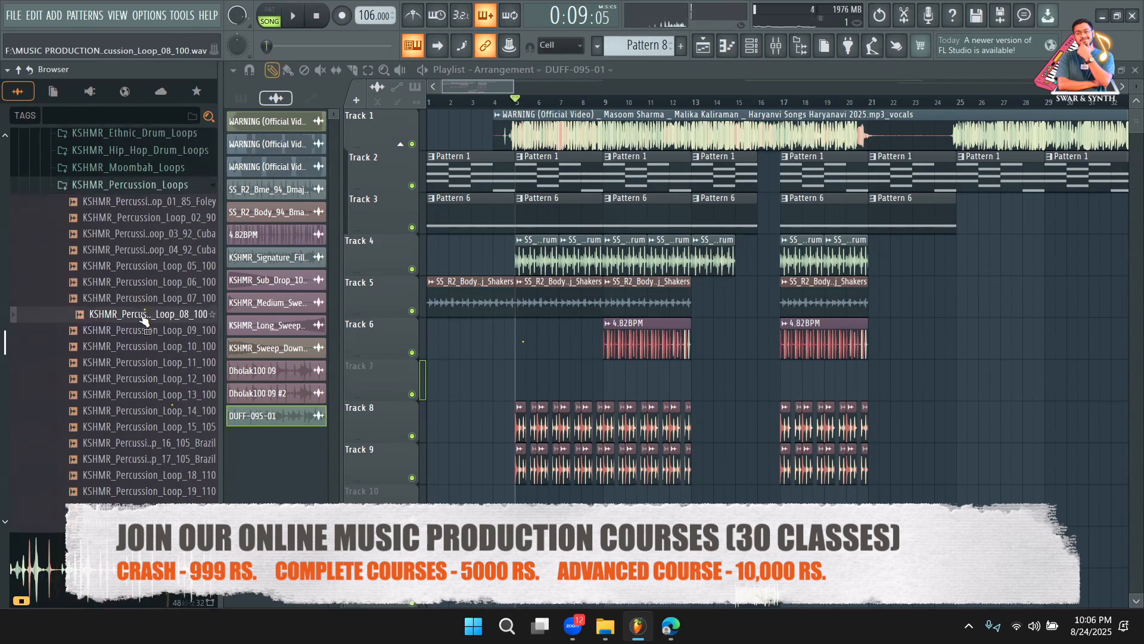
{"action": "left_click_drag", "start_coordinate": [144, 321], "coordinate": [915, 381]}
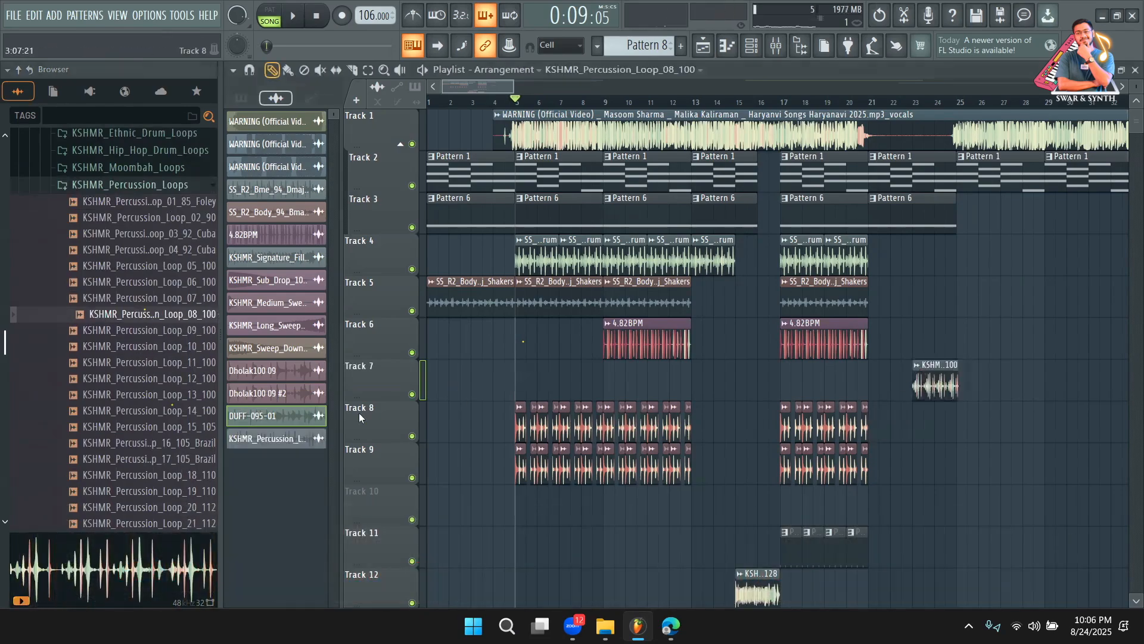
Preview a selection of the KSHMR percussion loops from 14_100 up to 30_128
{"action": "left_click", "coordinate": [173, 411]}
{"action": "scroll", "coordinate": [173, 414], "scroll_direction": "down", "scroll_amount": 2}
{"action": "left_click", "coordinate": [152, 347]}
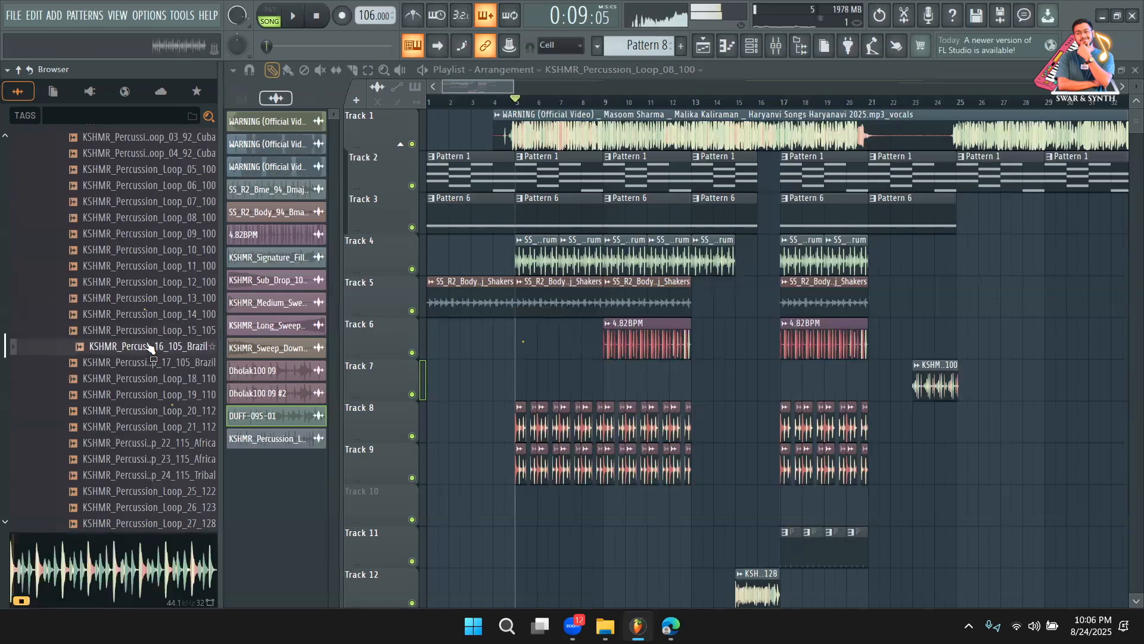
{"action": "scroll", "coordinate": [137, 377], "scroll_direction": "down", "scroll_amount": 4}
{"action": "left_click", "coordinate": [149, 268]}
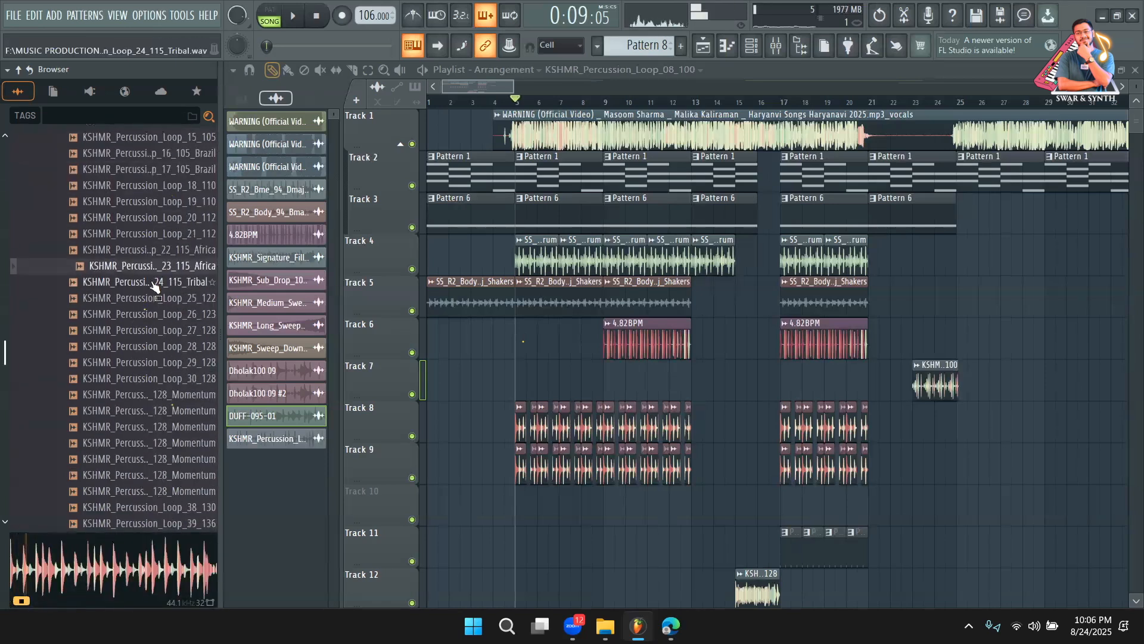
{"action": "left_click", "coordinate": [144, 303]}
{"action": "left_click", "coordinate": [154, 329]}
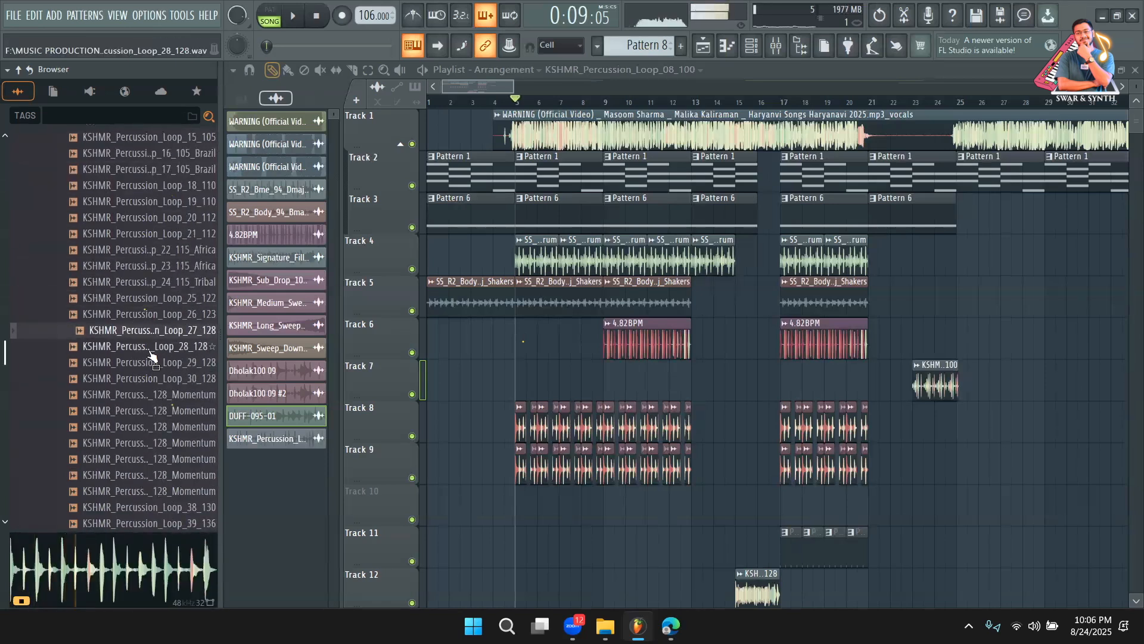
{"action": "left_click", "coordinate": [149, 347]}
{"action": "scroll", "coordinate": [152, 357], "scroll_direction": "down", "scroll_amount": 2}
{"action": "left_click", "coordinate": [150, 284]}
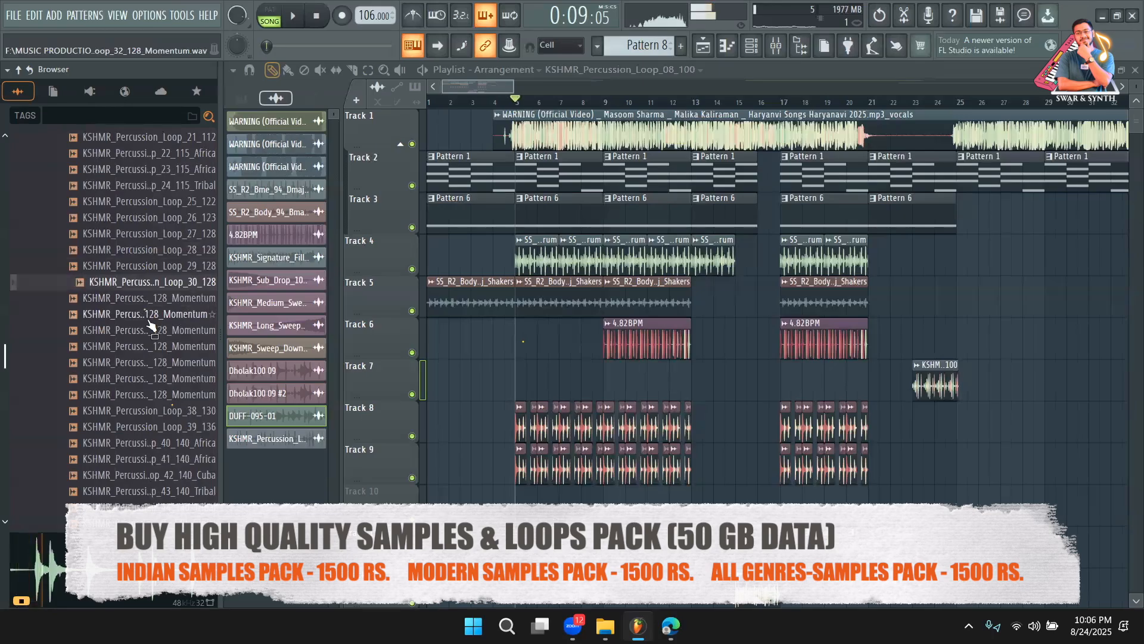
Preview the 128 BPM Momentum percussion loops, then loops 39_136, 43_140_Tribal and 44_140_Tribal
{"action": "left_click", "coordinate": [150, 332]}
{"action": "left_click", "coordinate": [144, 298]}
{"action": "left_click", "coordinate": [142, 287]}
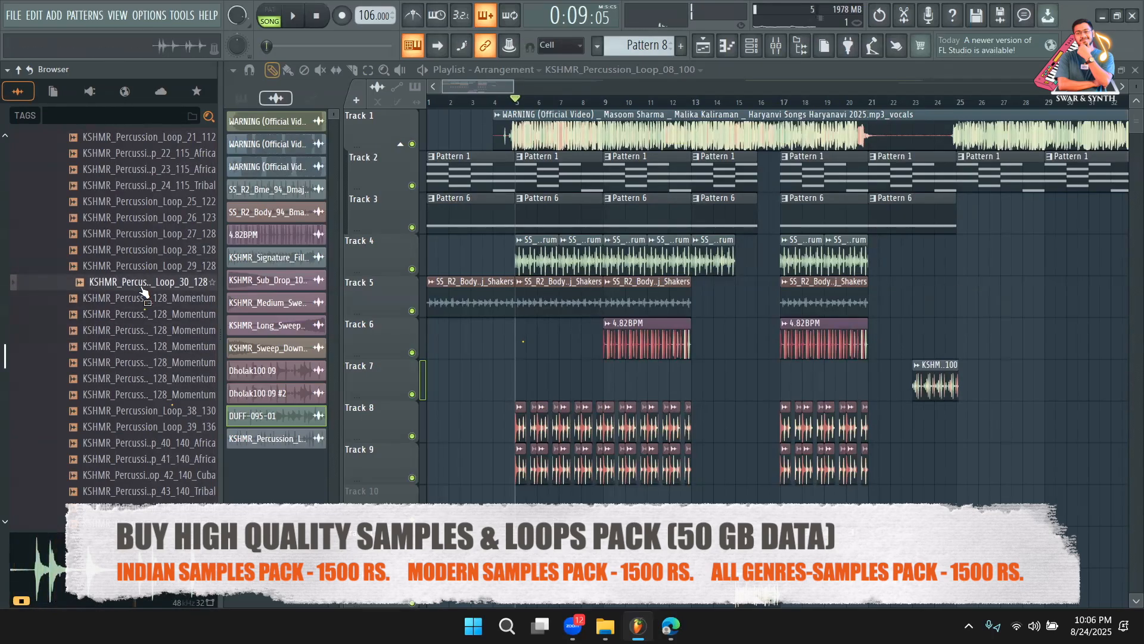
{"action": "left_click", "coordinate": [152, 313]}
{"action": "scroll", "coordinate": [153, 333], "scroll_direction": "down", "scroll_amount": 2}
{"action": "left_click", "coordinate": [147, 329]}
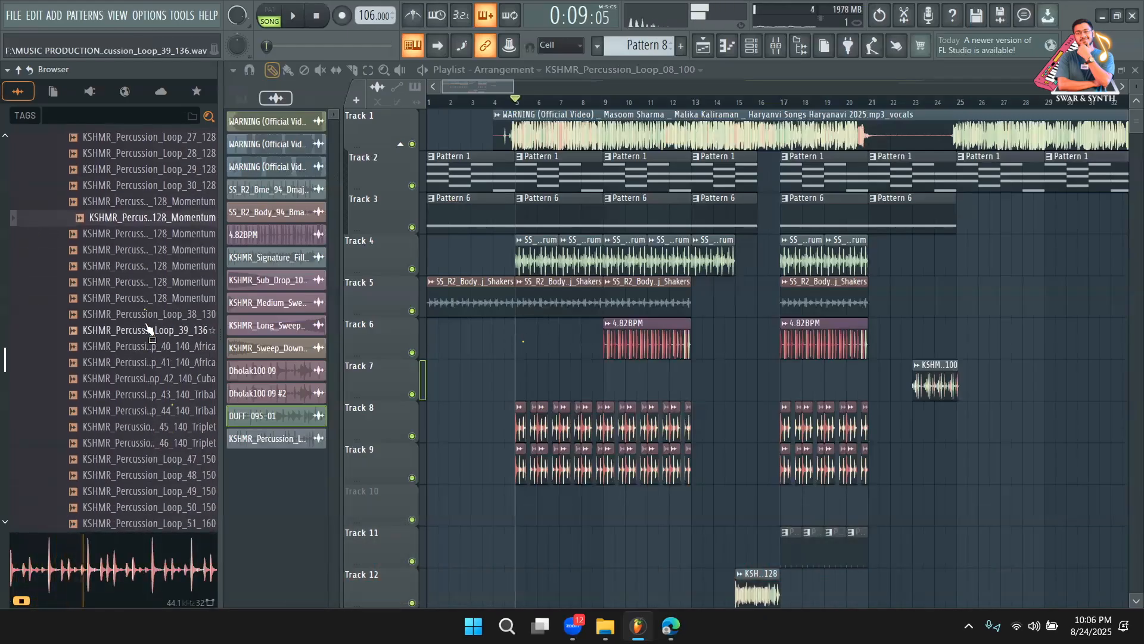
{"action": "left_click", "coordinate": [147, 326]}
{"action": "scroll", "coordinate": [147, 325], "scroll_direction": "down", "scroll_amount": 2}
{"action": "left_click", "coordinate": [150, 303]}
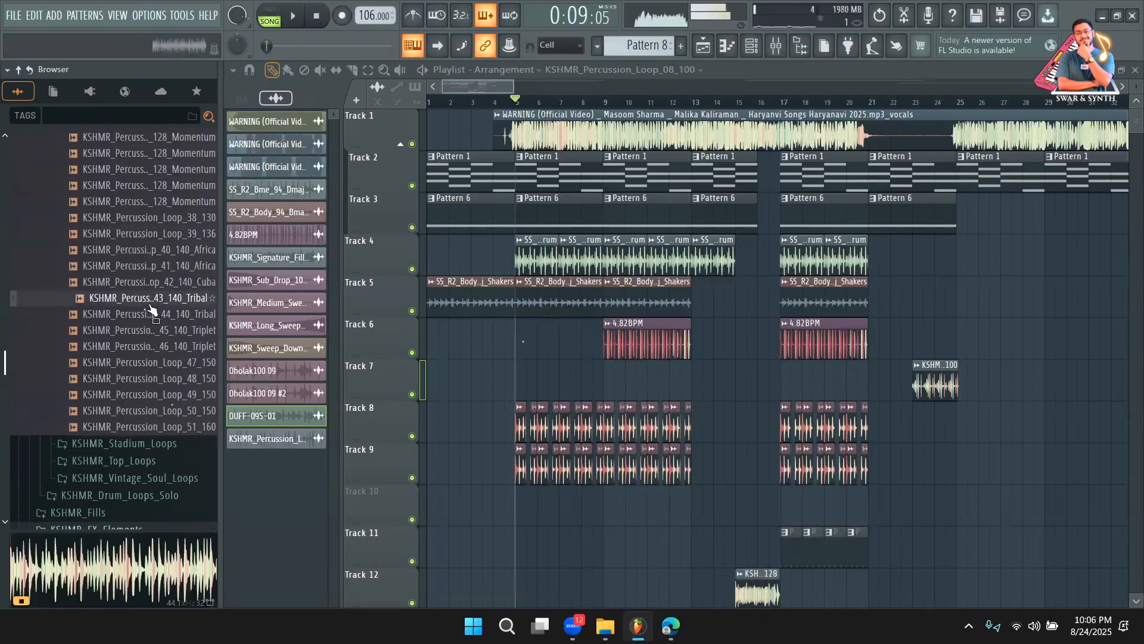
{"action": "left_click", "coordinate": [147, 320]}
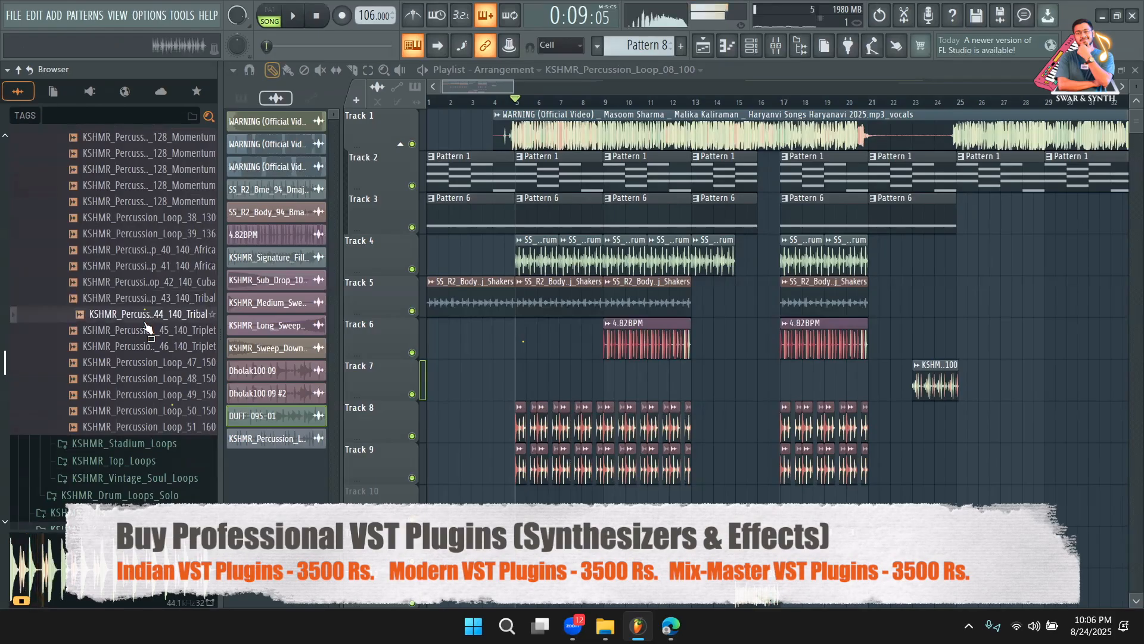
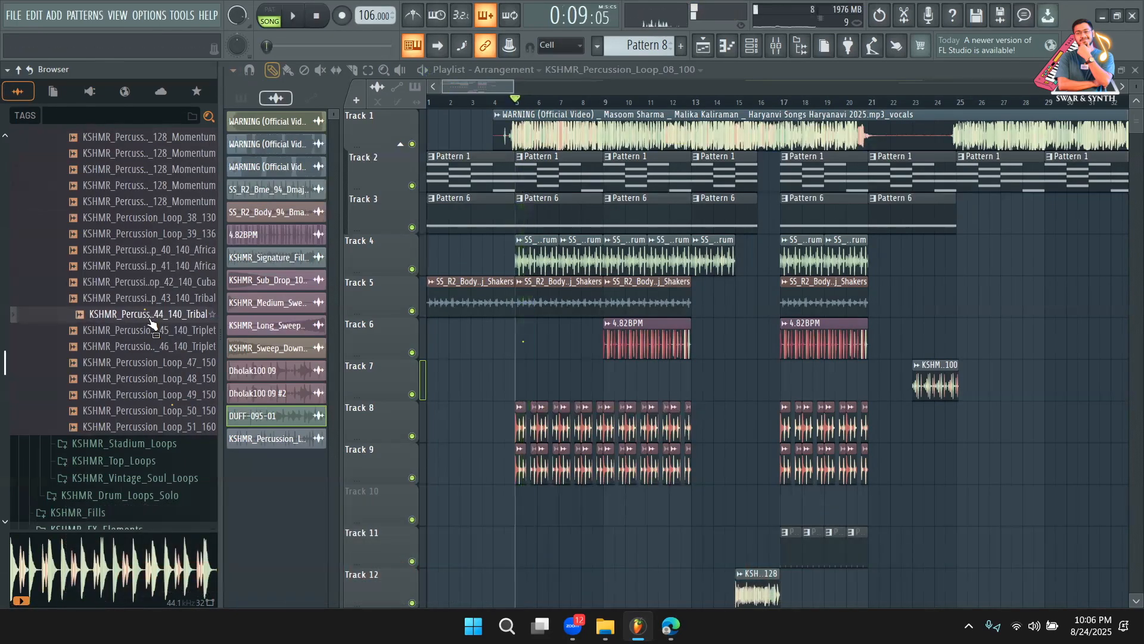
Preview the last KSHMR percussion loops and place KSHMR_Percussion_Loop_51_160 on Track 9 at bar 23
{"action": "left_click", "coordinate": [158, 348]}
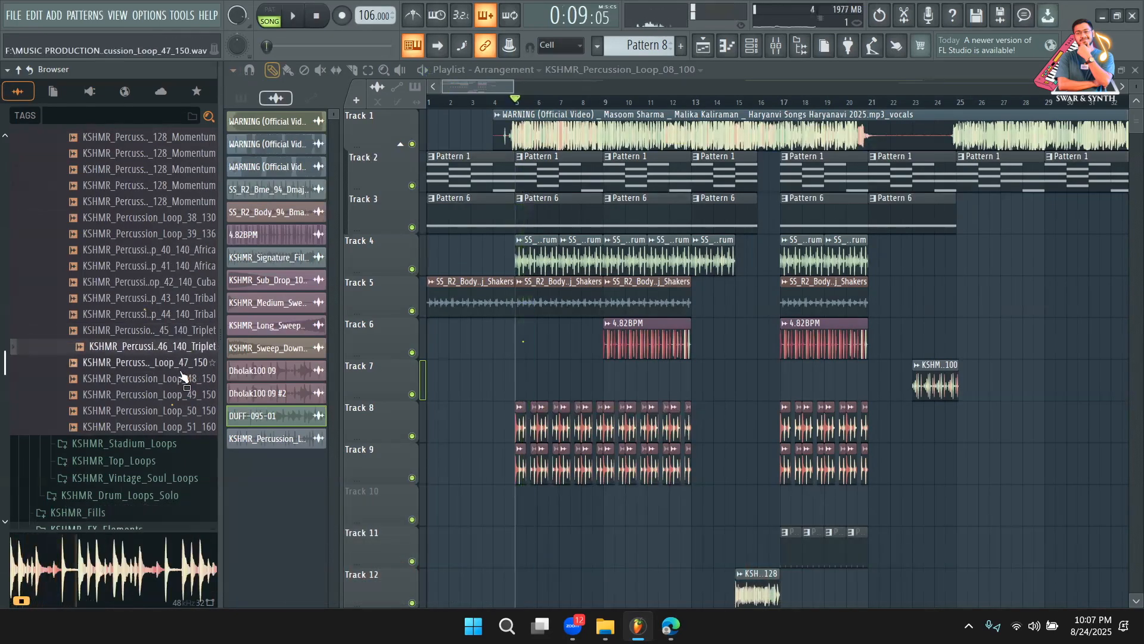
{"action": "left_click", "coordinate": [178, 379]}
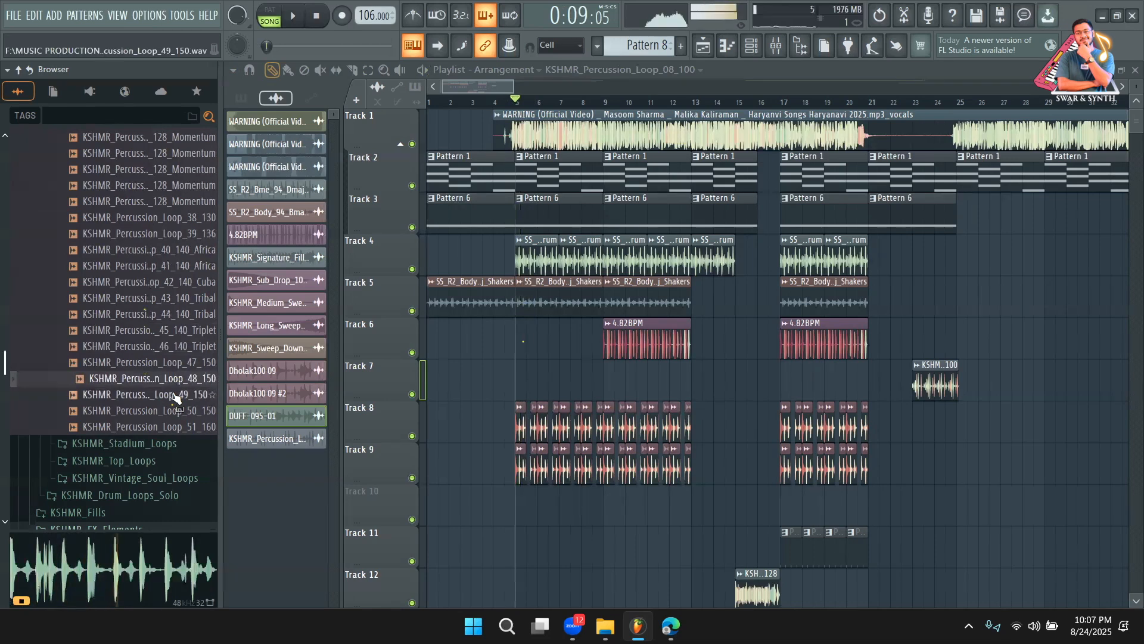
{"action": "left_click", "coordinate": [175, 393]}
{"action": "scroll", "coordinate": [174, 398], "scroll_direction": "down", "scroll_amount": 4}
{"action": "left_click", "coordinate": [172, 234]}
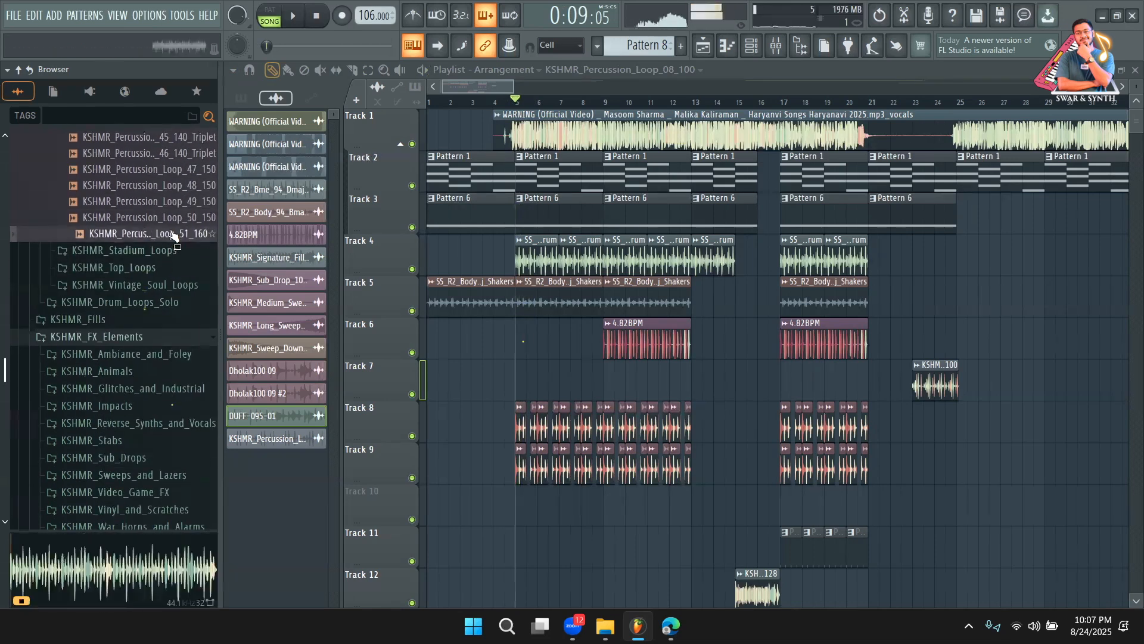
{"action": "left_click_drag", "start_coordinate": [161, 241], "coordinate": [949, 465]}
Fit KSHMR_Percussion_Loop_51_160 to the project tempo using the 75 to 150 BPM range and move it to Track 7 at bar 17
{"action": "left_click", "coordinate": [917, 448]}
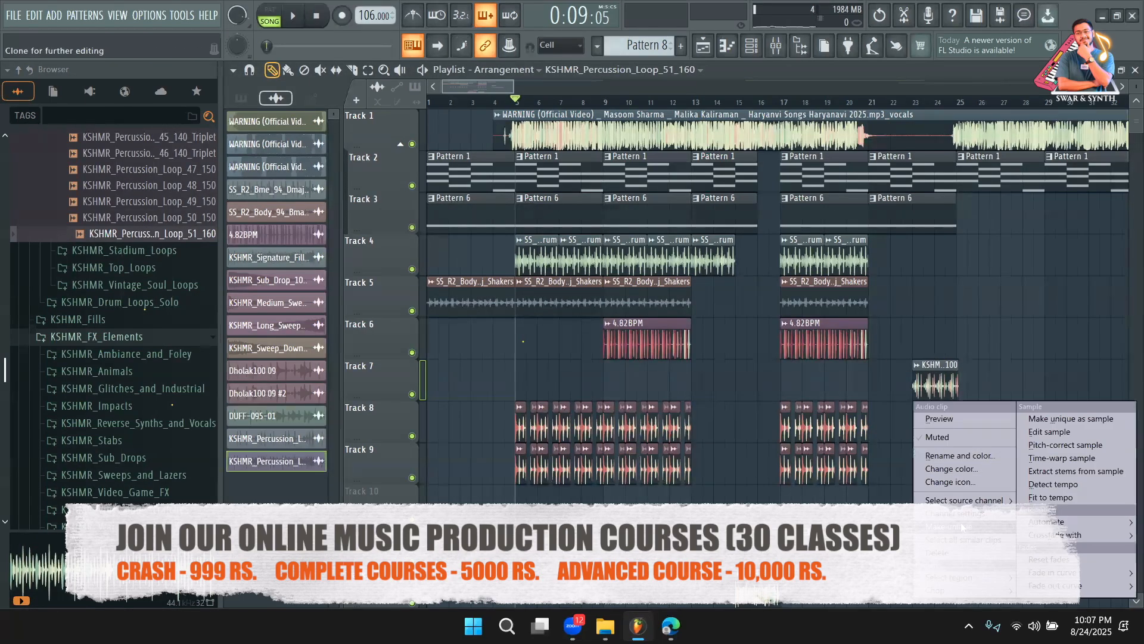
{"action": "left_click", "coordinate": [1047, 497]}
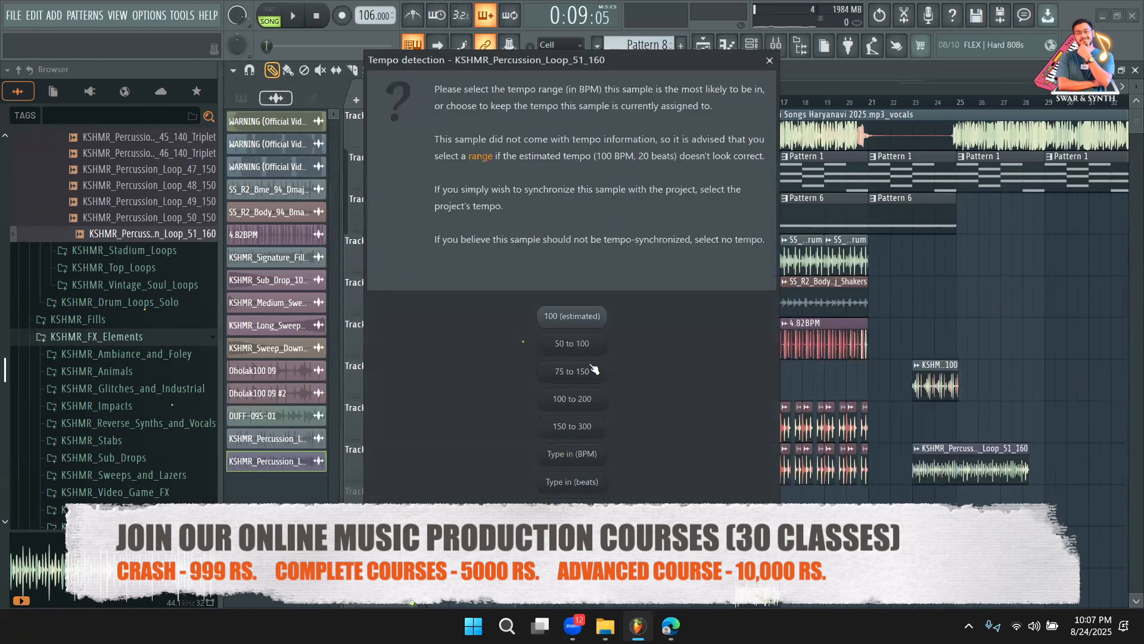
{"action": "left_click", "coordinate": [592, 370]}
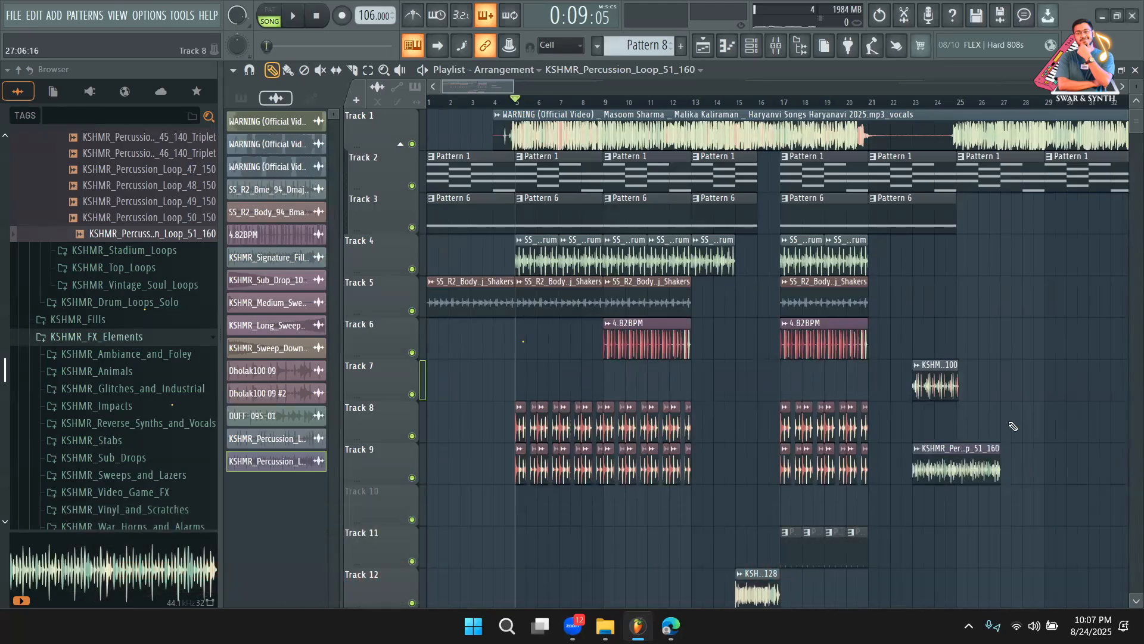
{"action": "left_click_drag", "start_coordinate": [954, 475], "coordinate": [825, 388]}
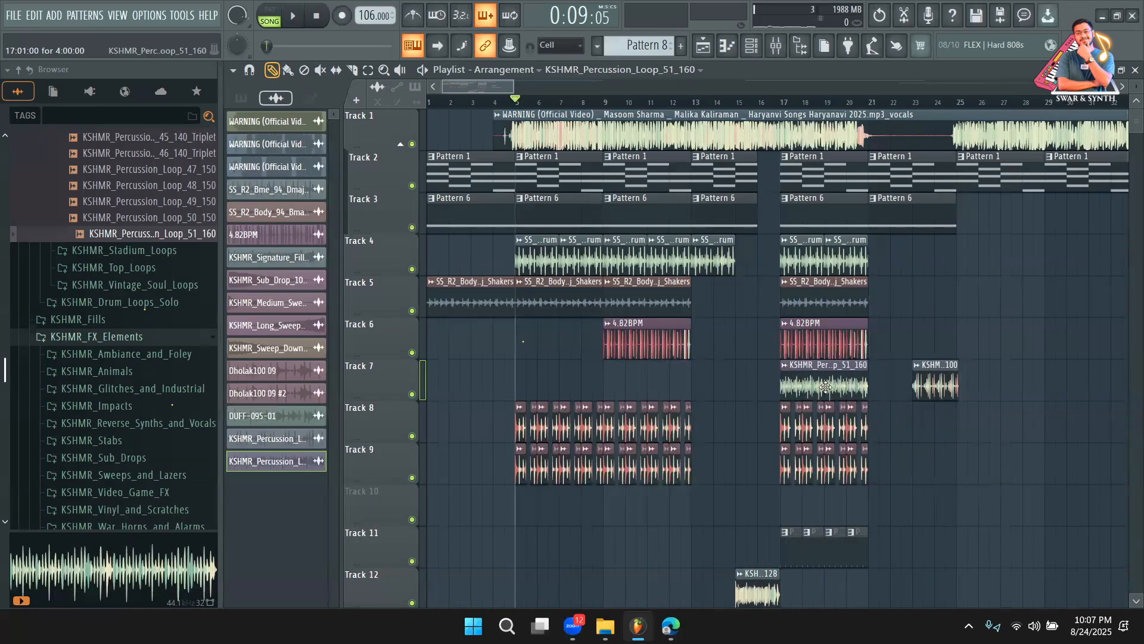
Play the arrangement from bar 16 and lower the KSHMR_Percussion_Loop_51_160 channel volume to about 53%
{"action": "left_click", "coordinate": [761, 85]}
{"action": "left_click", "coordinate": [738, 101]}
{"action": "key", "text": "space"}
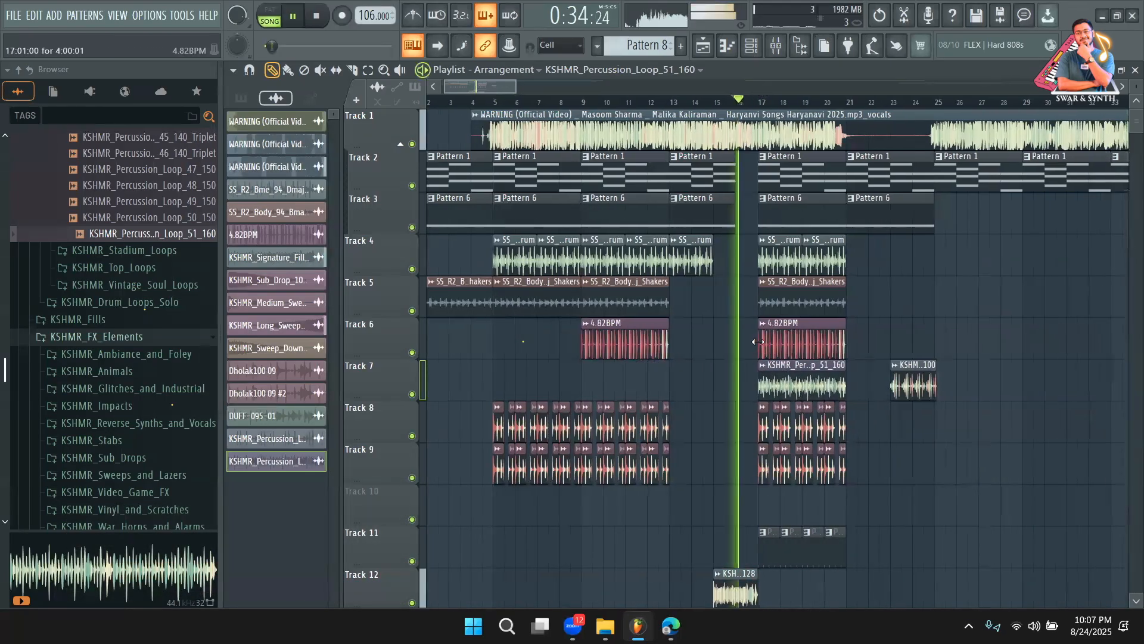
{"action": "double_click", "coordinate": [786, 382]}
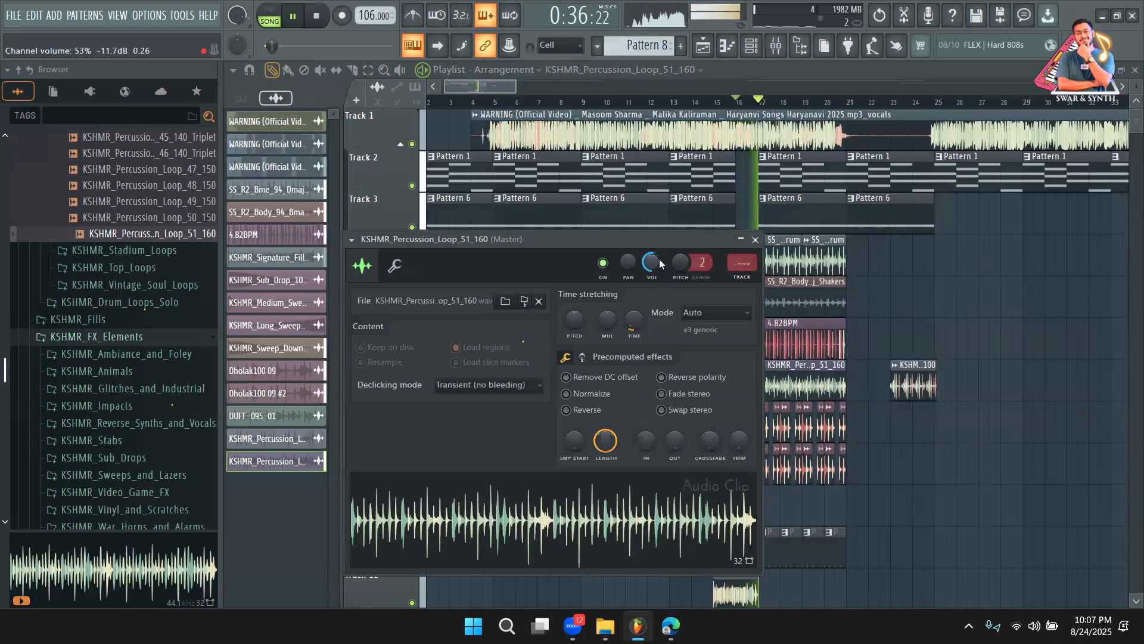
{"action": "left_click", "coordinate": [755, 240]}
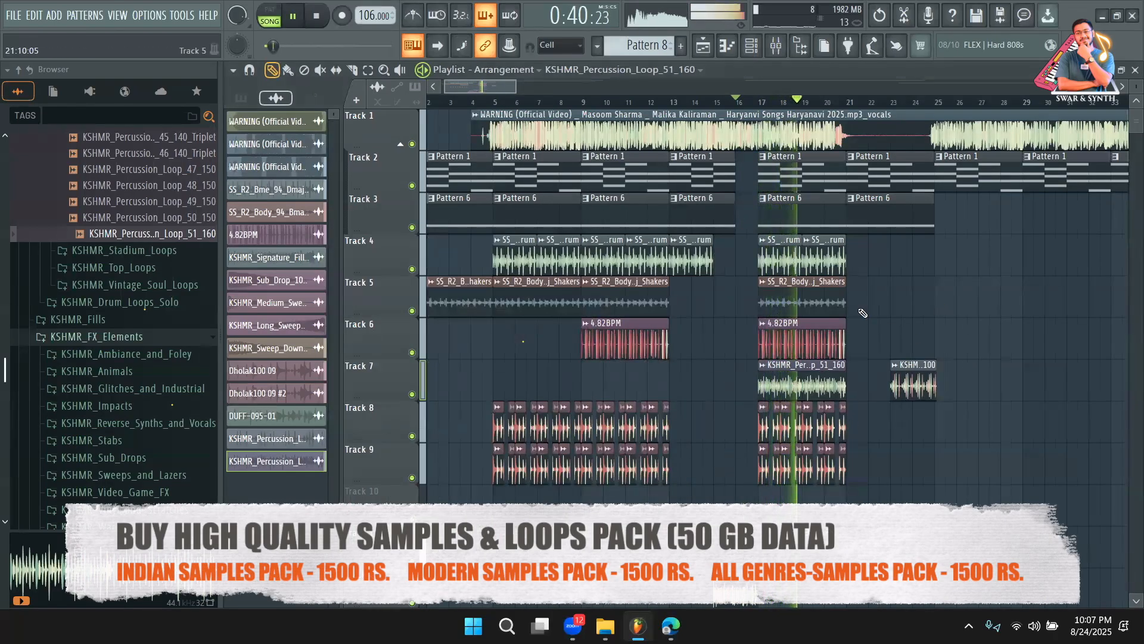
{"action": "left_click_drag", "start_coordinate": [514, 88], "coordinate": [497, 88]}
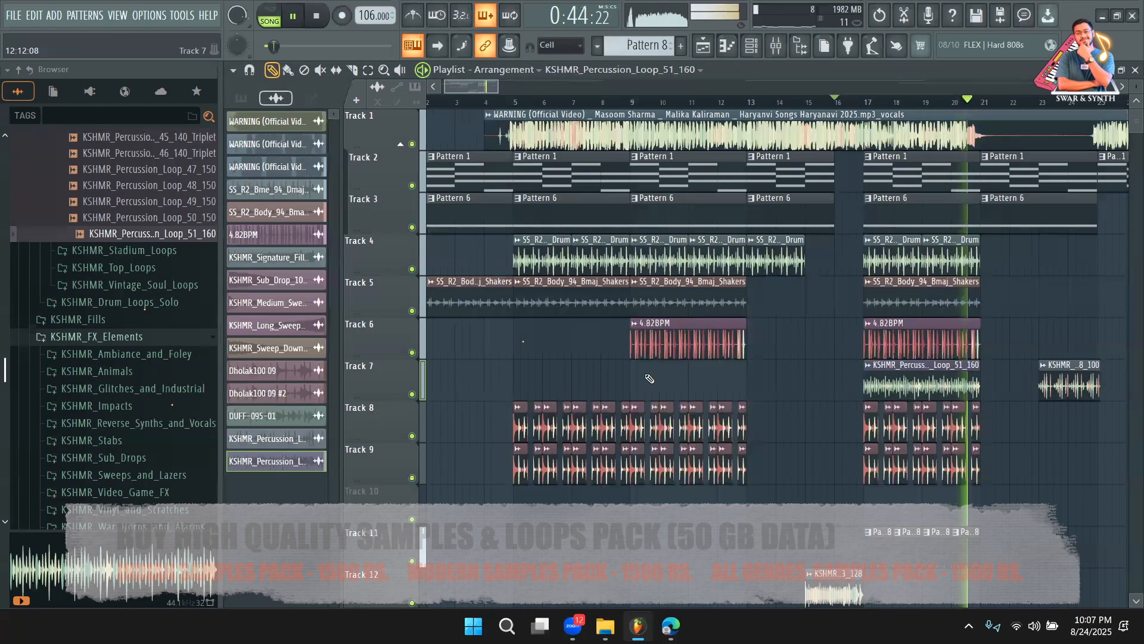
{"action": "key", "text": "space"}
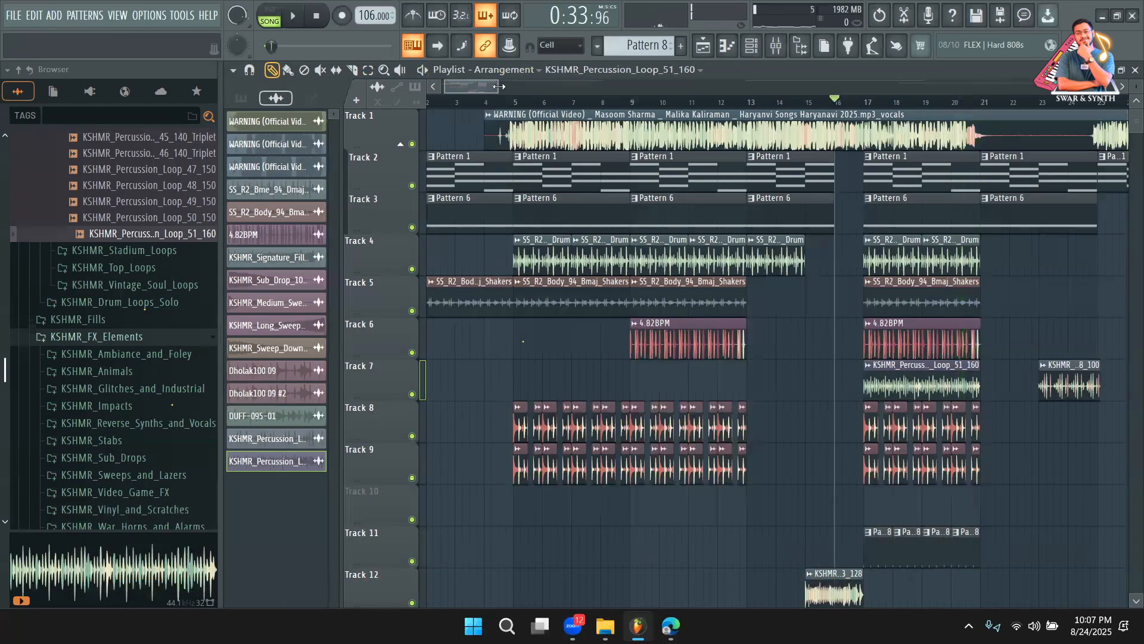
Slice off the opening hit of the dholak clips at bar 17 on Tracks 8 and 9, and play from just before it
{"action": "key", "text": "space"}
{"action": "left_click_drag", "start_coordinate": [498, 87], "coordinate": [463, 88]}
{"action": "left_click_drag", "start_coordinate": [450, 88], "coordinate": [472, 86]}
{"action": "key", "text": "space"}
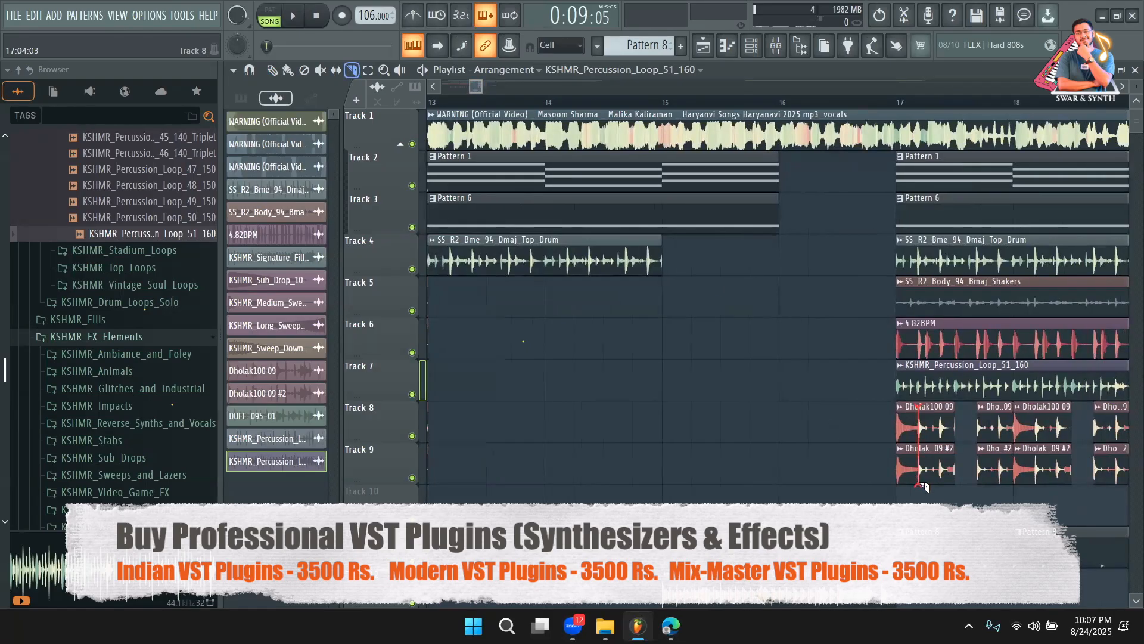
{"action": "left_click", "coordinate": [862, 104]}
{"action": "key", "text": "space"}
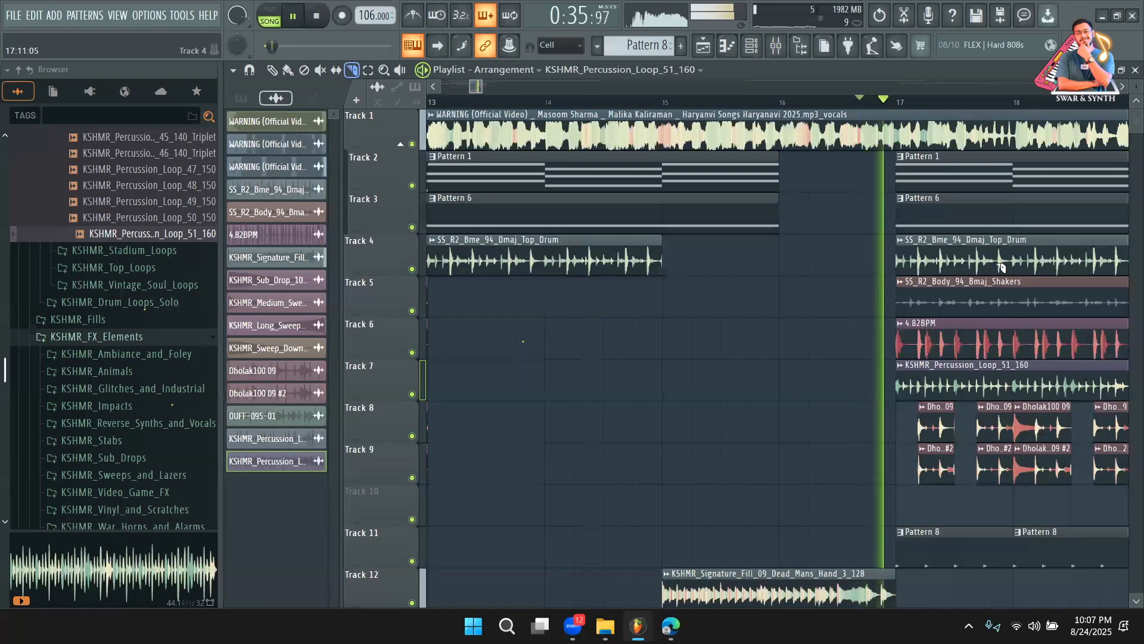
Slice off the opening hit of the dholak clips at bar 18 on Tracks 8 and 9
{"action": "right_click", "coordinate": [1038, 410]}
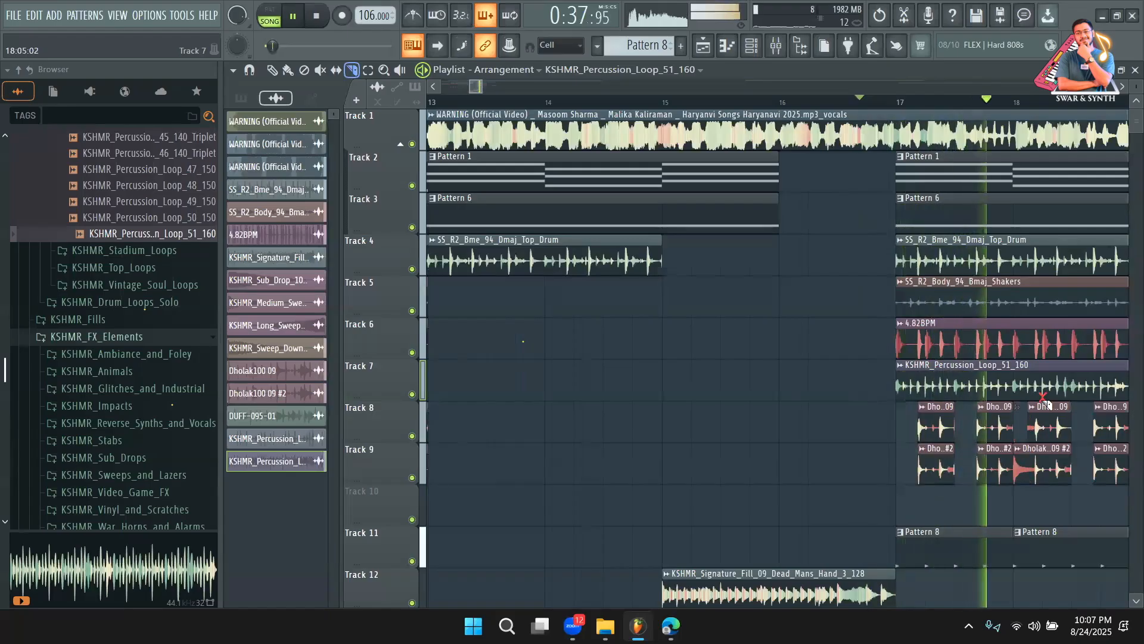
{"action": "key", "text": "ctrl+z"}
{"action": "key", "text": "space"}
{"action": "key", "text": "space"}
{"action": "left_click_drag", "start_coordinate": [1041, 405], "coordinate": [1042, 504]}
Insert an empty track above the dholak layers and move KSHMR_Percussion_Loop_08_100 onto it at bar 17
{"action": "left_click_drag", "start_coordinate": [482, 86], "coordinate": [506, 89]}
{"action": "left_click", "coordinate": [271, 70]}
{"action": "key", "text": "space"}
{"action": "right_click", "coordinate": [397, 251]}
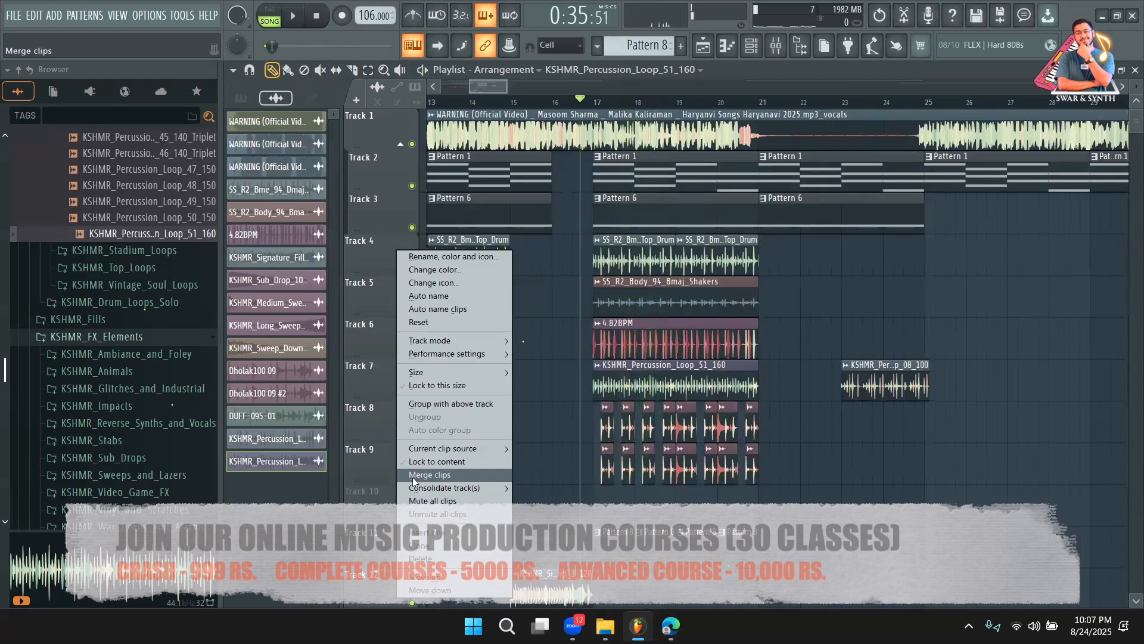
{"action": "left_click", "coordinate": [424, 531]}
{"action": "left_click_drag", "start_coordinate": [880, 382], "coordinate": [672, 429]}
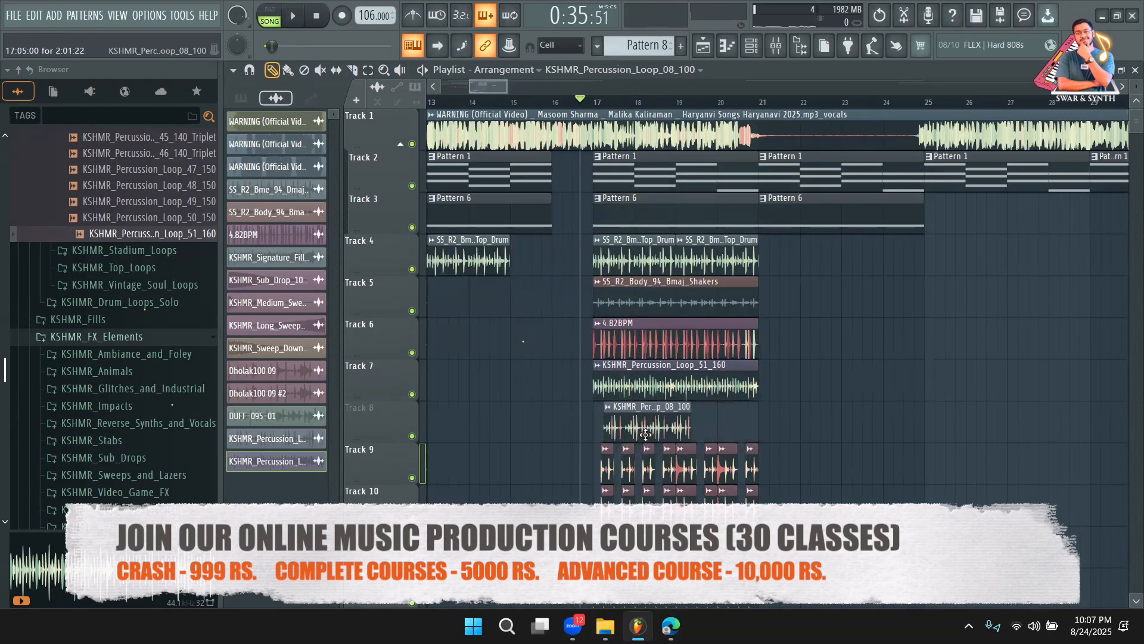
{"action": "double_click", "coordinate": [635, 415]}
{"action": "key", "text": "Escape"}
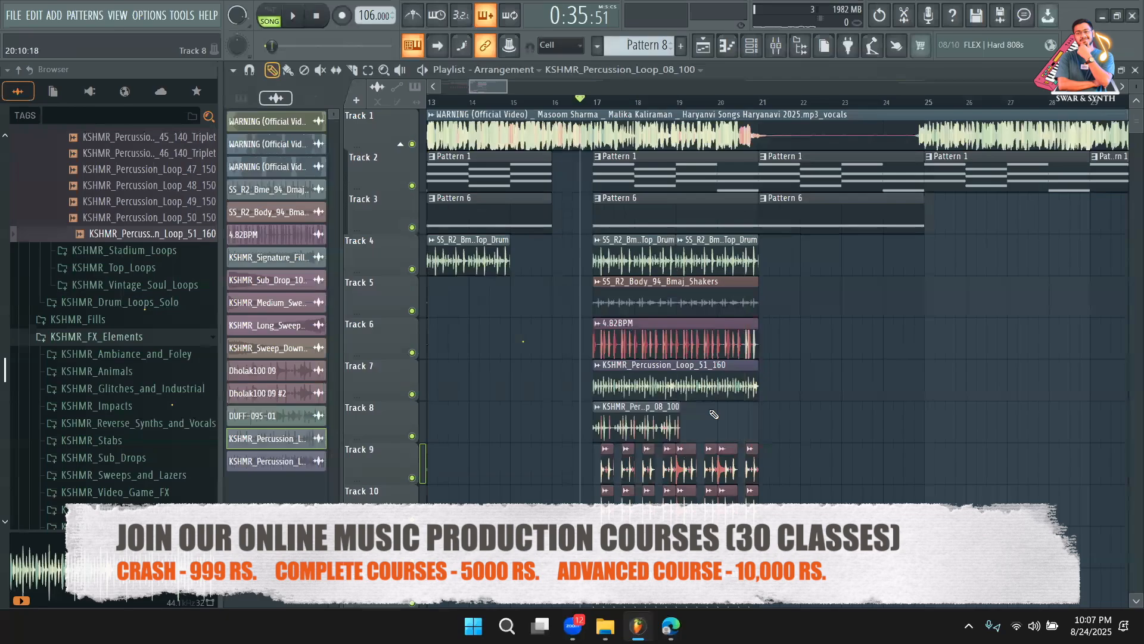
Fit the KSHMR_Percussion_Loop_08_100 clip on Track 8 to the project tempo, using the 75 to 150 BPM detection range
{"action": "left_click", "coordinate": [597, 407]}
{"action": "left_click", "coordinate": [717, 485]}
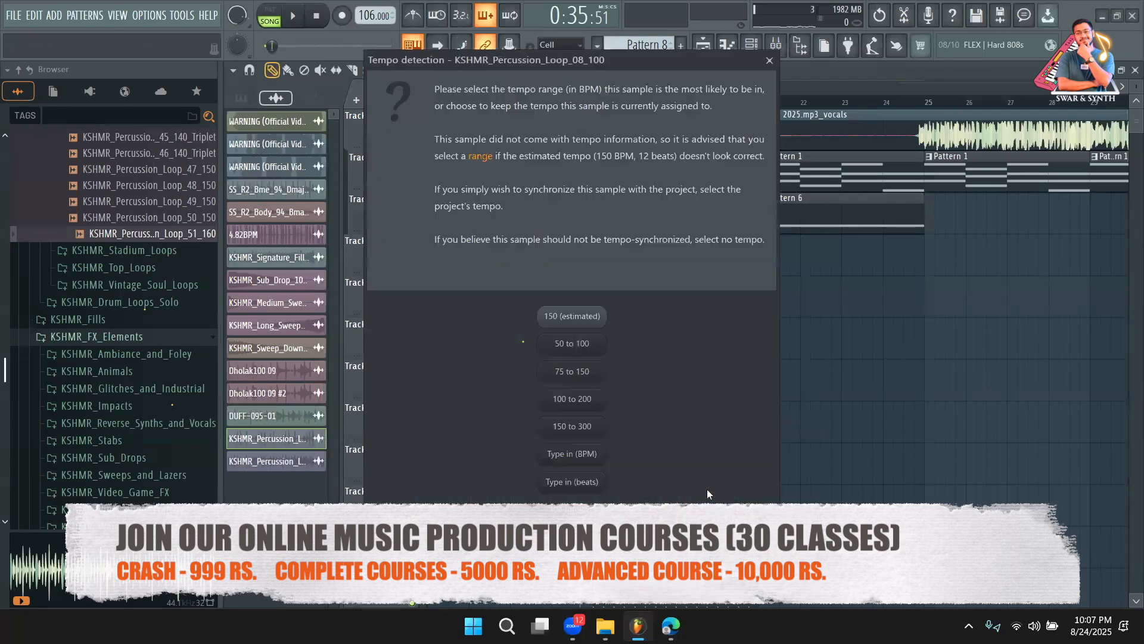
{"action": "left_click", "coordinate": [587, 373]}
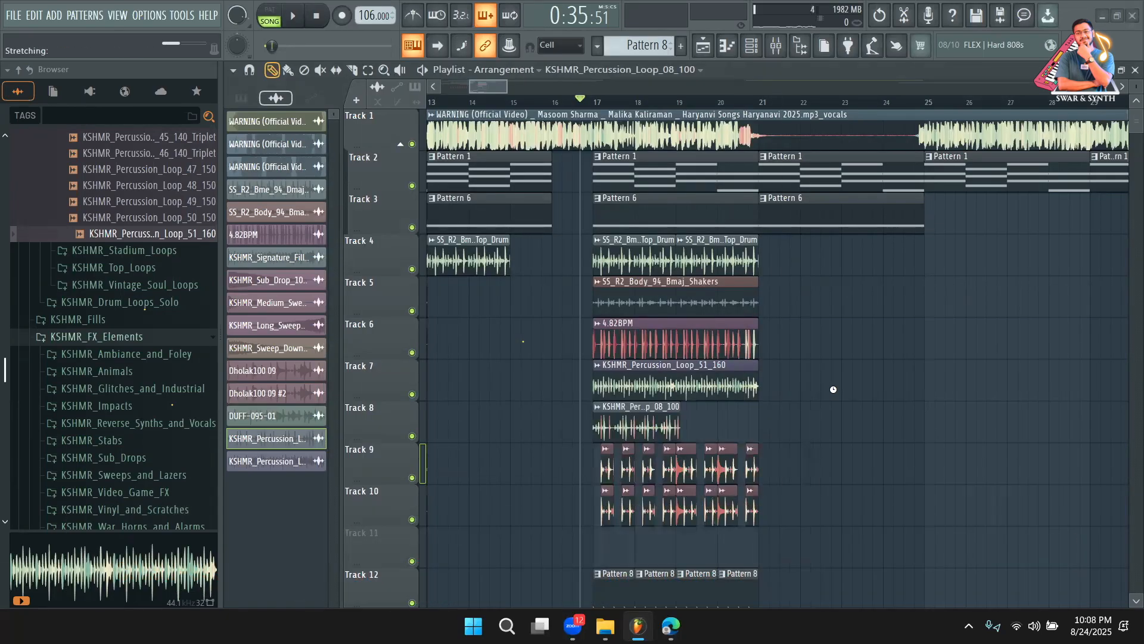
Lower the KSHMR_Percussion_Loop_08_100 channel volume to about 38% and place a second copy of the loop directly after it on Track 8
{"action": "key", "text": "space"}
{"action": "double_click", "coordinate": [641, 428]}
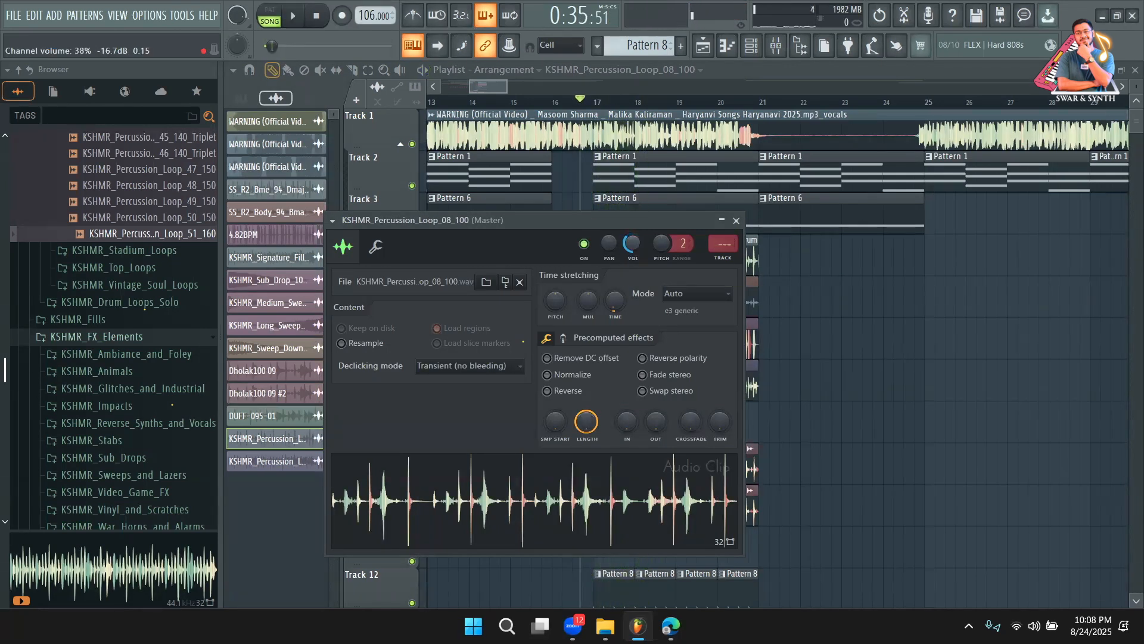
{"action": "right_click", "coordinate": [996, 488]}
{"action": "left_click", "coordinate": [687, 424]}
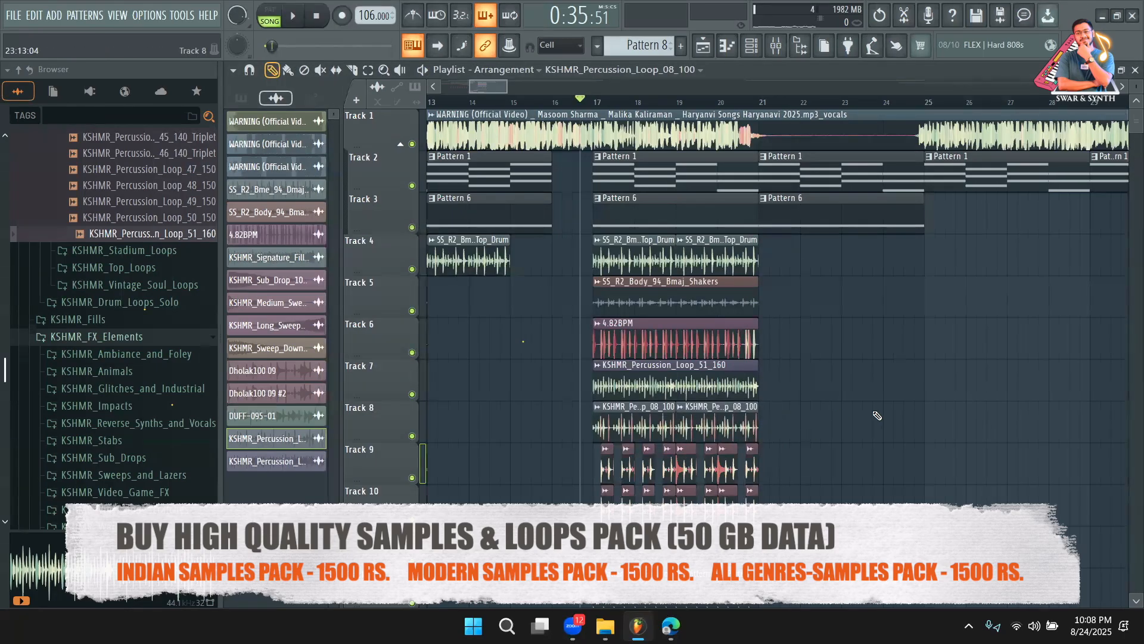
Play the arrangement and delete the Dholak clips in the second half of the section on Tracks 9 and 10
{"action": "key", "text": "space"}
{"action": "scroll", "coordinate": [846, 406], "scroll_direction": "down", "scroll_amount": 2}
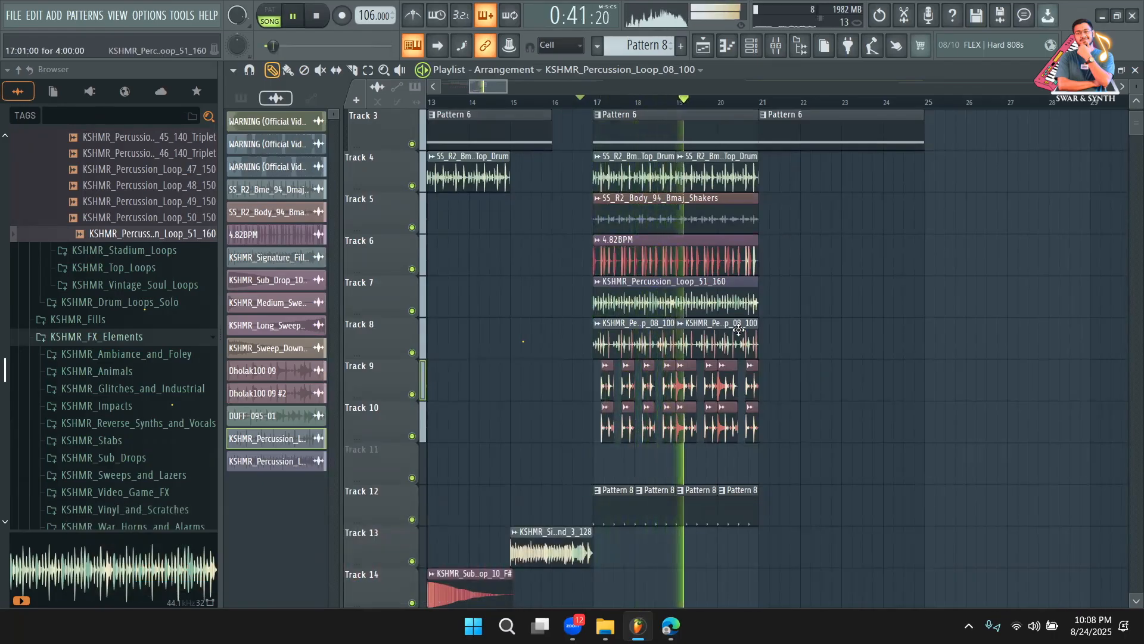
{"action": "right_click", "coordinate": [688, 385]}
{"action": "right_click", "coordinate": [691, 410]}
{"action": "right_click", "coordinate": [711, 386]}
{"action": "right_click", "coordinate": [730, 383]}
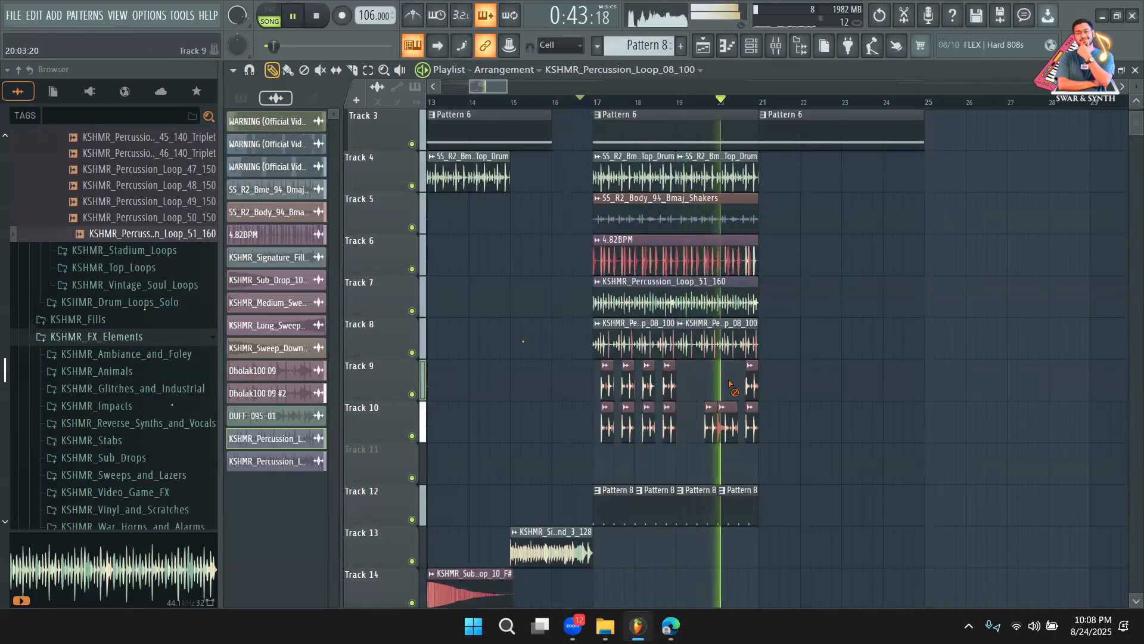
{"action": "right_click", "coordinate": [751, 386]}
{"action": "right_click", "coordinate": [752, 420]}
{"action": "right_click", "coordinate": [728, 430]}
{"action": "right_click", "coordinate": [711, 429]}
Duplicate the remaining Dholak clips on Tracks 9 and 10 so they fill bars 19 and 20
{"action": "left_click", "coordinate": [368, 70]}
{"action": "left_click_drag", "start_coordinate": [756, 424], "coordinate": [553, 379]}
{"action": "left_click", "coordinate": [273, 71]}
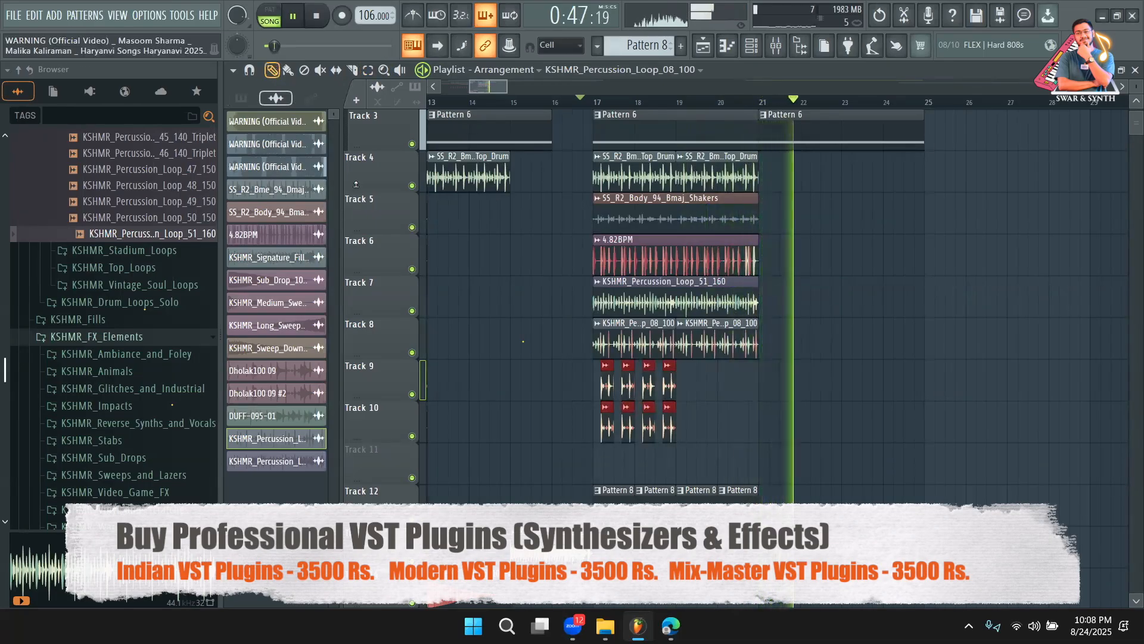
{"action": "key", "text": "ctrl+b"}
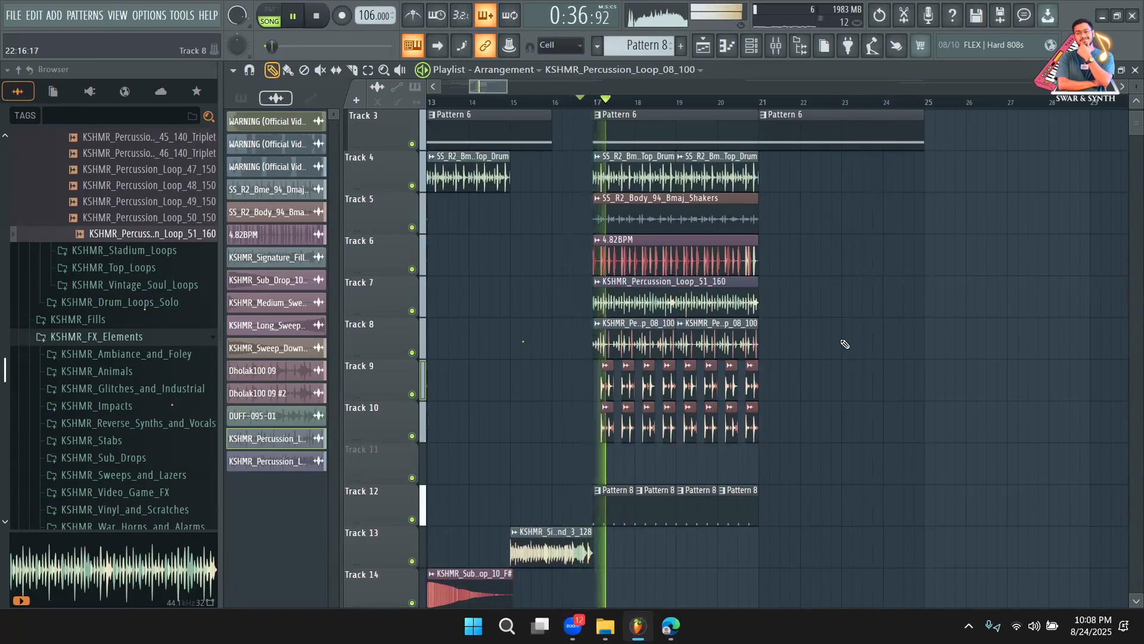
Open Pattern 8 from Track 12 in the channel rack and switch playback to pattern mode
{"action": "scroll", "coordinate": [666, 467], "scroll_direction": "down", "scroll_amount": 1}
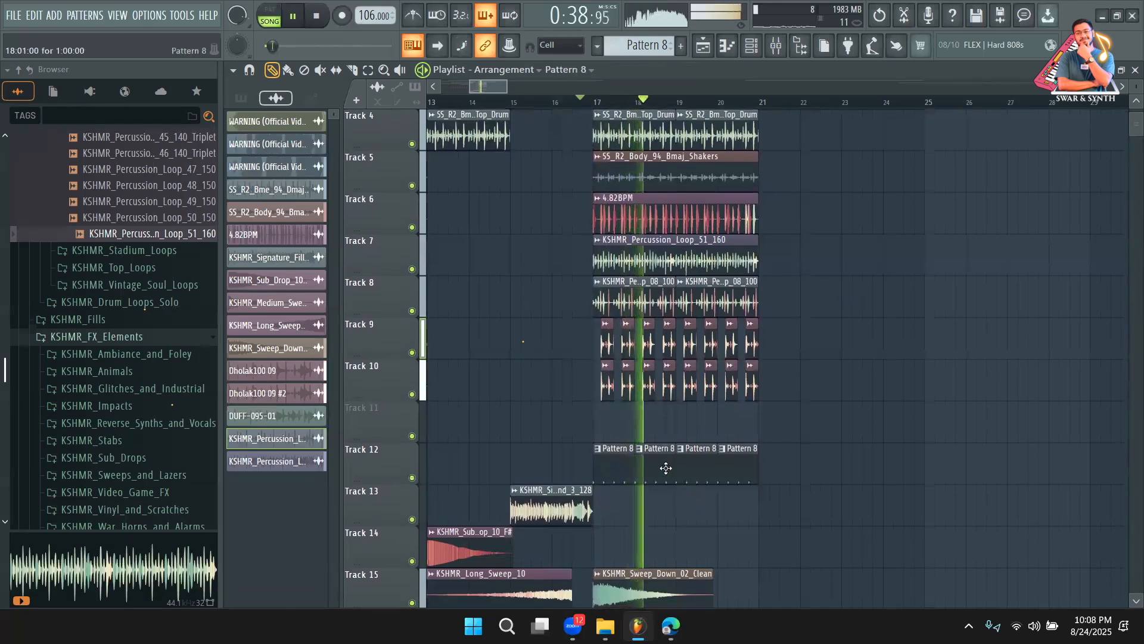
{"action": "double_click", "coordinate": [666, 468]}
{"action": "key", "text": "F6"}
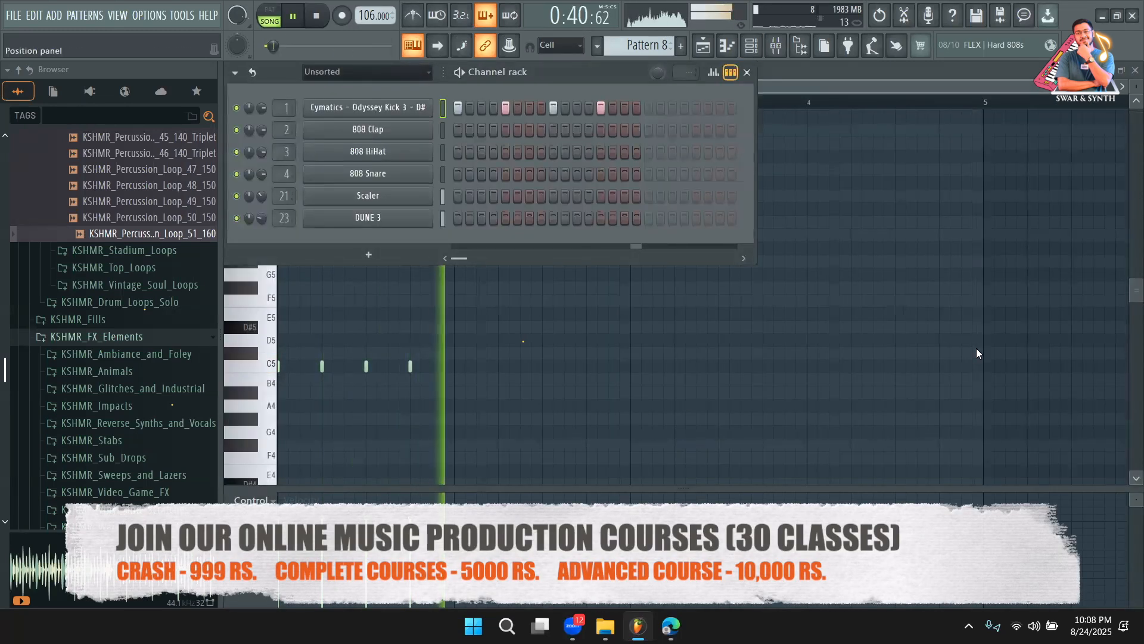
{"action": "left_click", "coordinate": [270, 16]}
Stop playback and open the KSHMR_Church_Claps folder inside the KSHMR VOLUME 3 drum samples
{"action": "scroll", "coordinate": [127, 280], "scroll_direction": "up", "scroll_amount": 20}
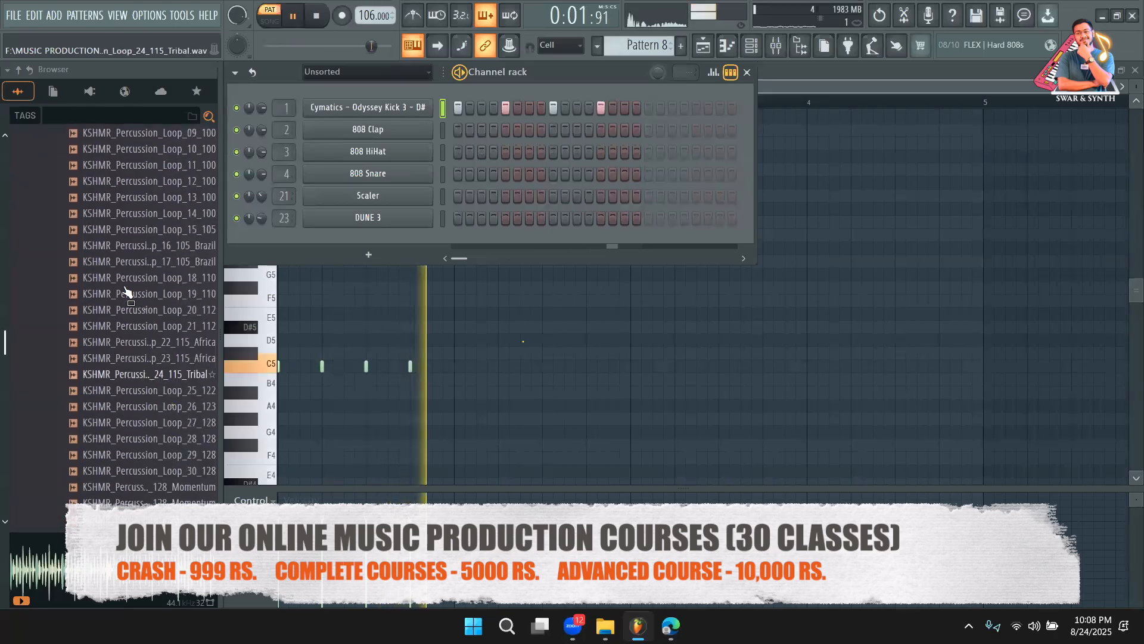
{"action": "scroll", "coordinate": [128, 292], "scroll_direction": "down", "scroll_amount": 5}
{"action": "key", "text": "space"}
{"action": "left_click", "coordinate": [119, 226]}
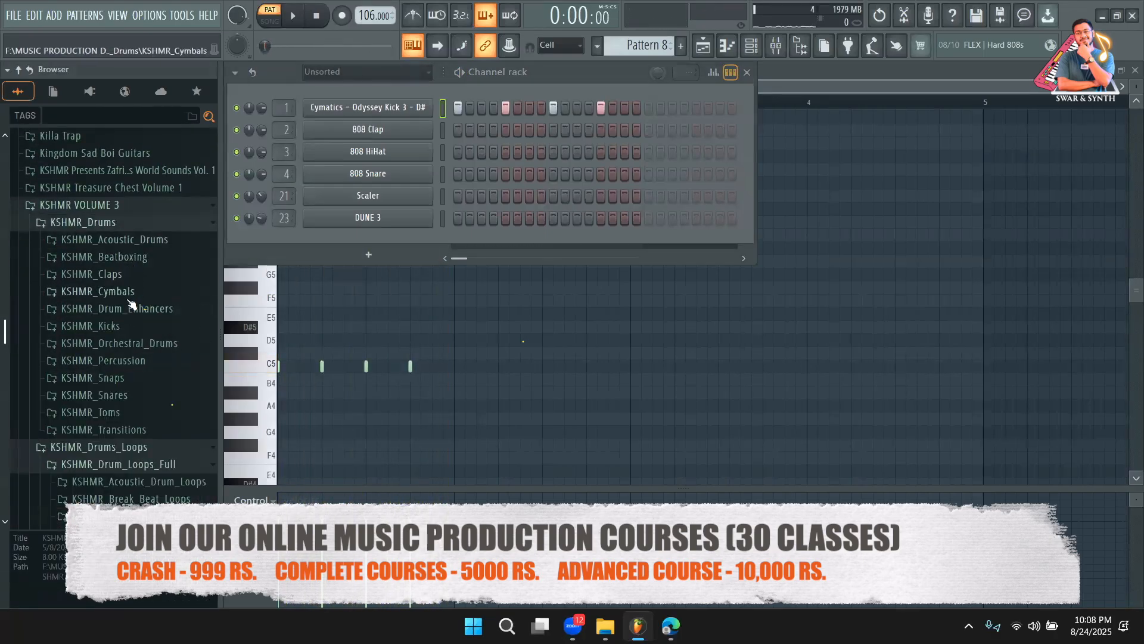
{"action": "left_click", "coordinate": [125, 274]}
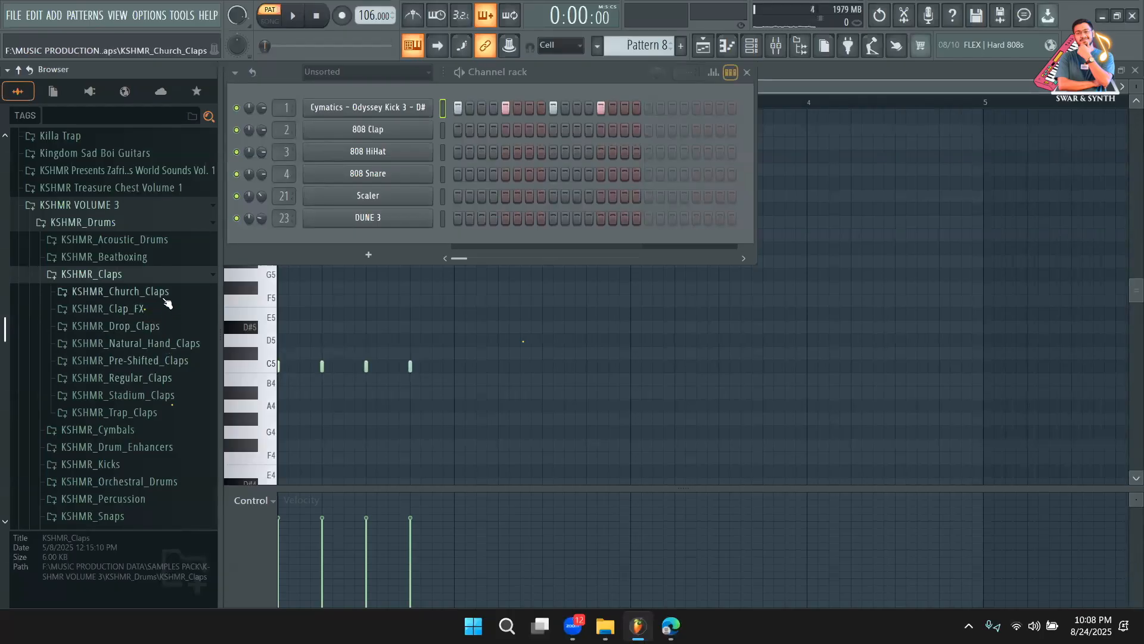
{"action": "left_click", "coordinate": [145, 291]}
Audition several samples in the KSHMR_Church_Claps folder
{"action": "left_click", "coordinate": [122, 324]}
{"action": "left_click", "coordinate": [132, 357]}
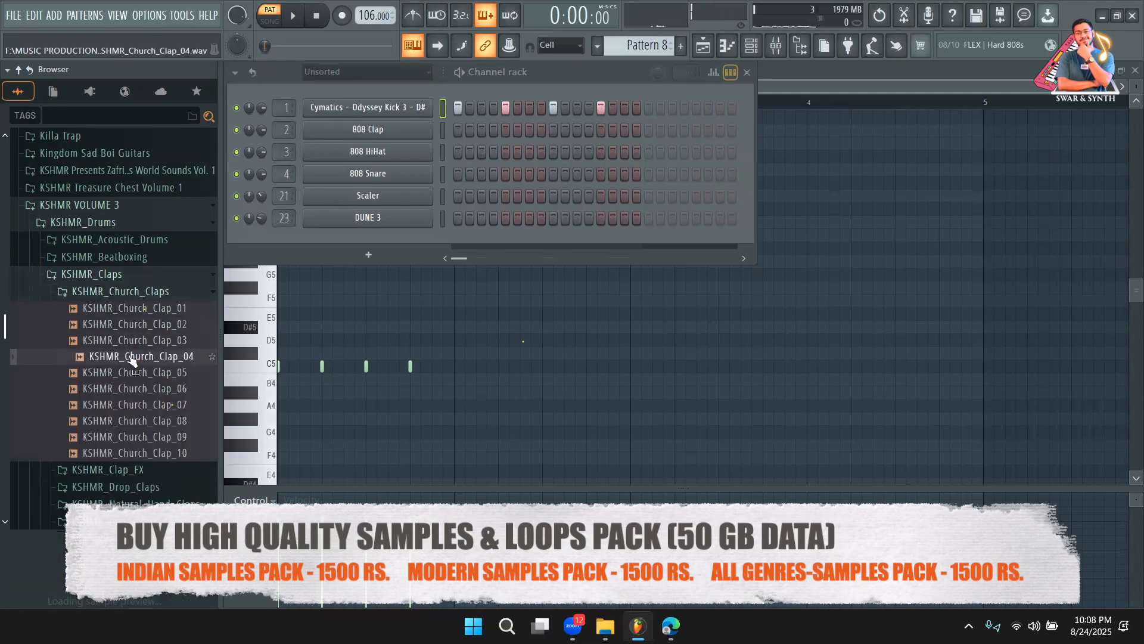
{"action": "left_click", "coordinate": [136, 389]}
{"action": "left_click", "coordinate": [148, 406]}
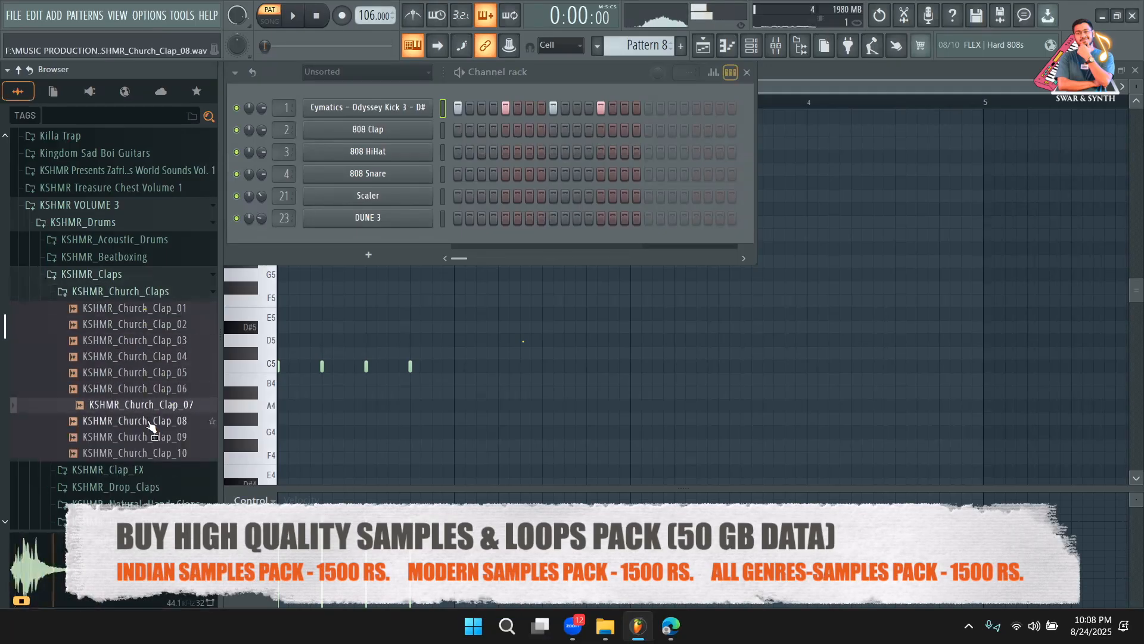
{"action": "left_click", "coordinate": [151, 422]}
{"action": "left_click", "coordinate": [152, 437]}
{"action": "left_click", "coordinate": [159, 454]}
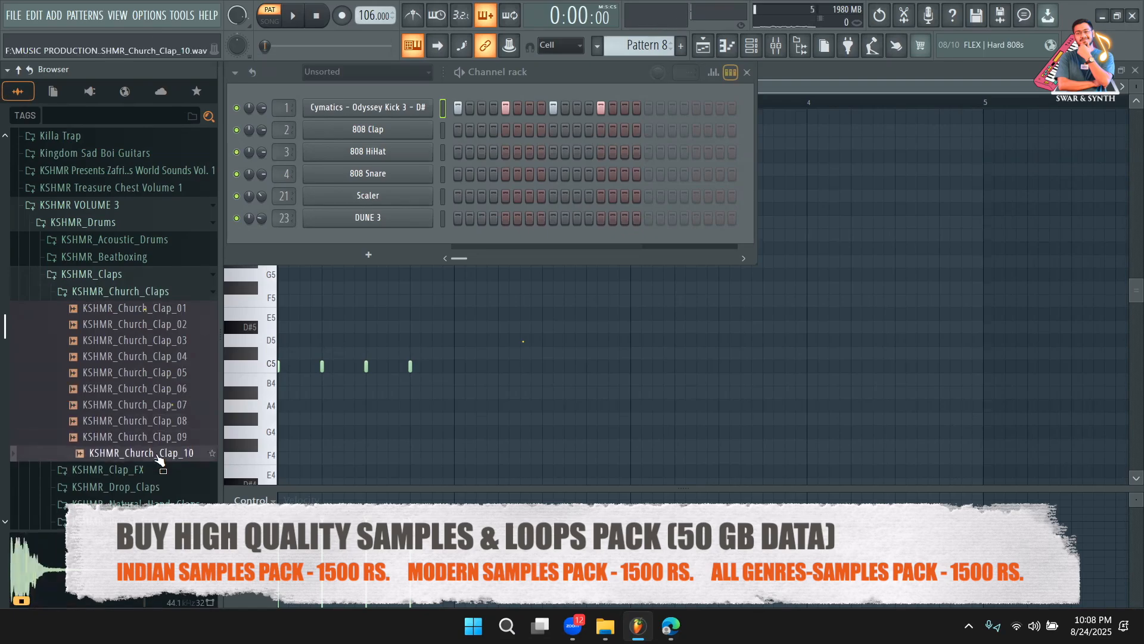
{"action": "left_click", "coordinate": [173, 373]}
Replace the 808 Clap sample with KSHMR_Church_Clap_02 and add clap hits on steps 5 and 13 of Pattern 8
{"action": "left_click", "coordinate": [177, 325]}
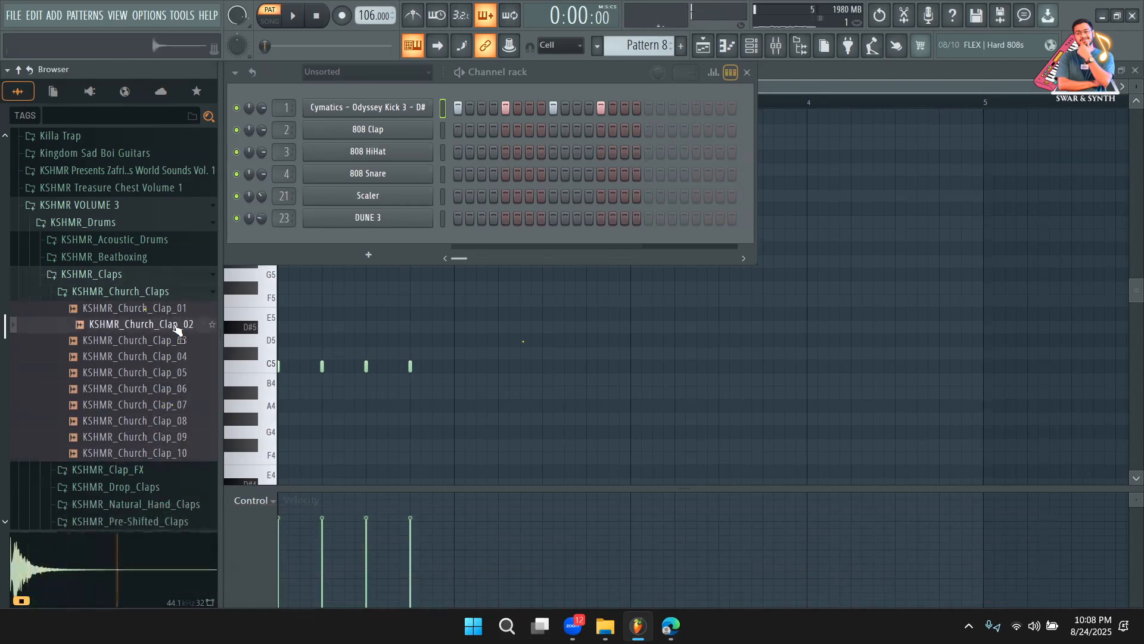
{"action": "left_click_drag", "start_coordinate": [411, 156], "coordinate": [425, 137]}
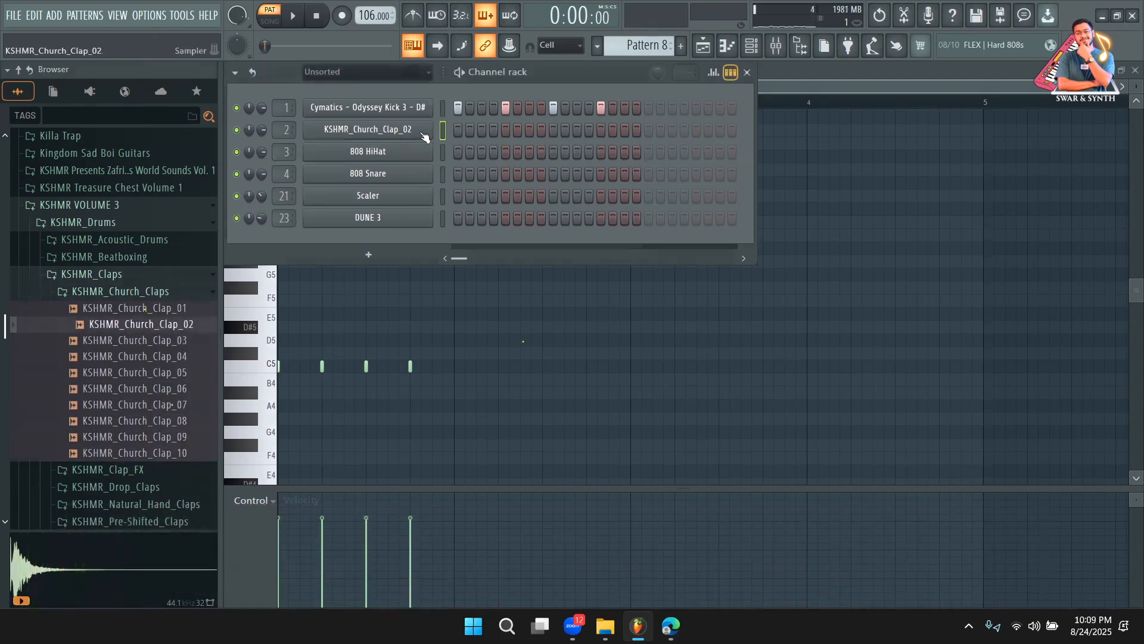
{"action": "key", "text": "space"}
{"action": "left_click", "coordinate": [601, 130]}
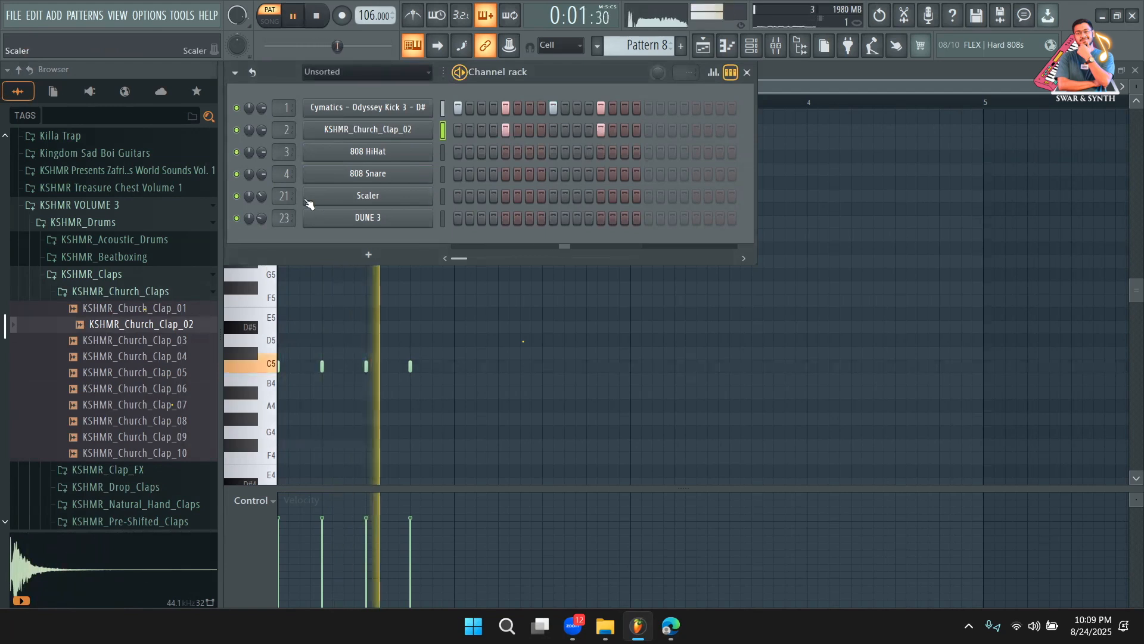
Audition KSHMR_Church_Clap_03 and KSHMR_Church_Clap_10 as alternative claps
{"action": "key", "text": "Down"}
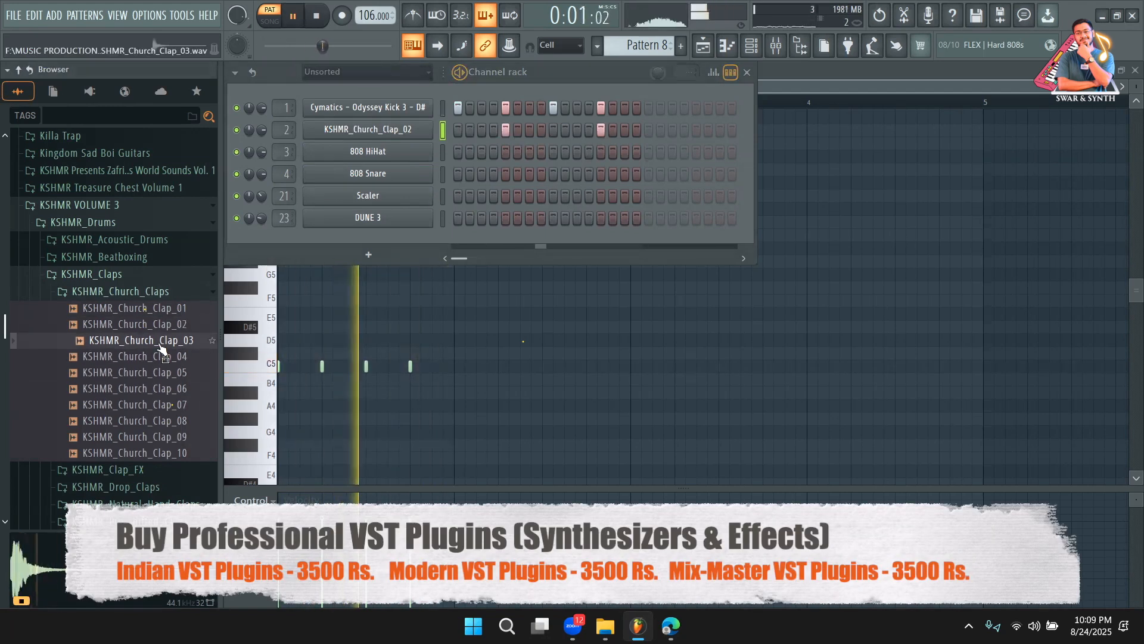
{"action": "key", "text": "space"}
{"action": "left_click", "coordinate": [161, 459]}
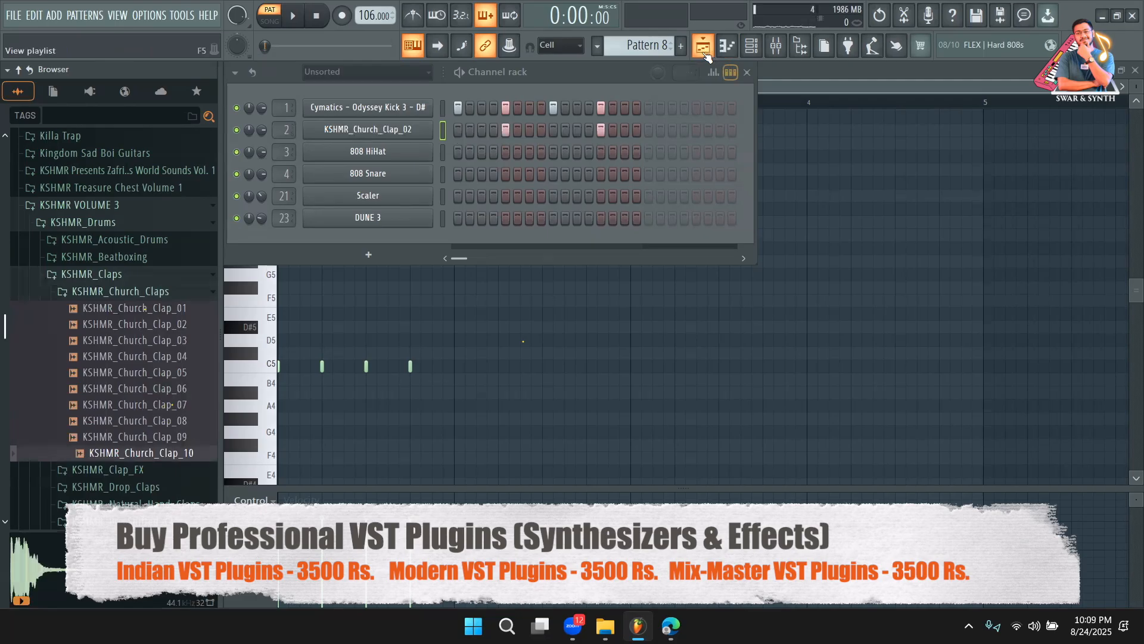
Check the mixer levels while Pattern 8 plays and inspect the Top Drum clip on Track 4 and the Shakers clip on Track 5
{"action": "left_click", "coordinate": [775, 48]}
{"action": "key", "text": "space"}
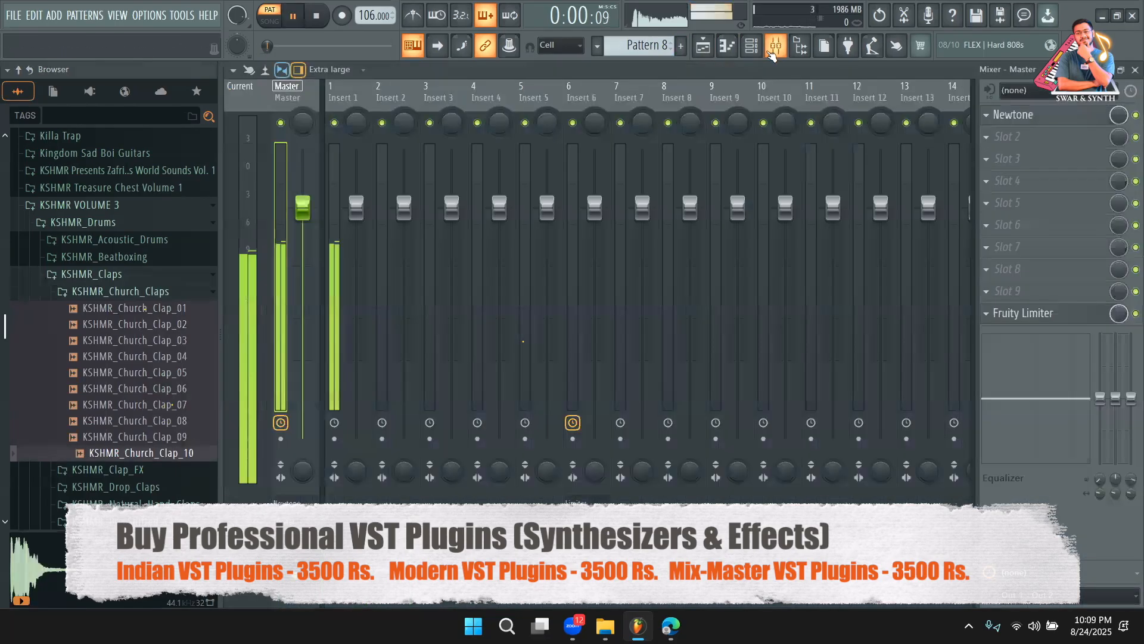
{"action": "left_click", "coordinate": [704, 46]}
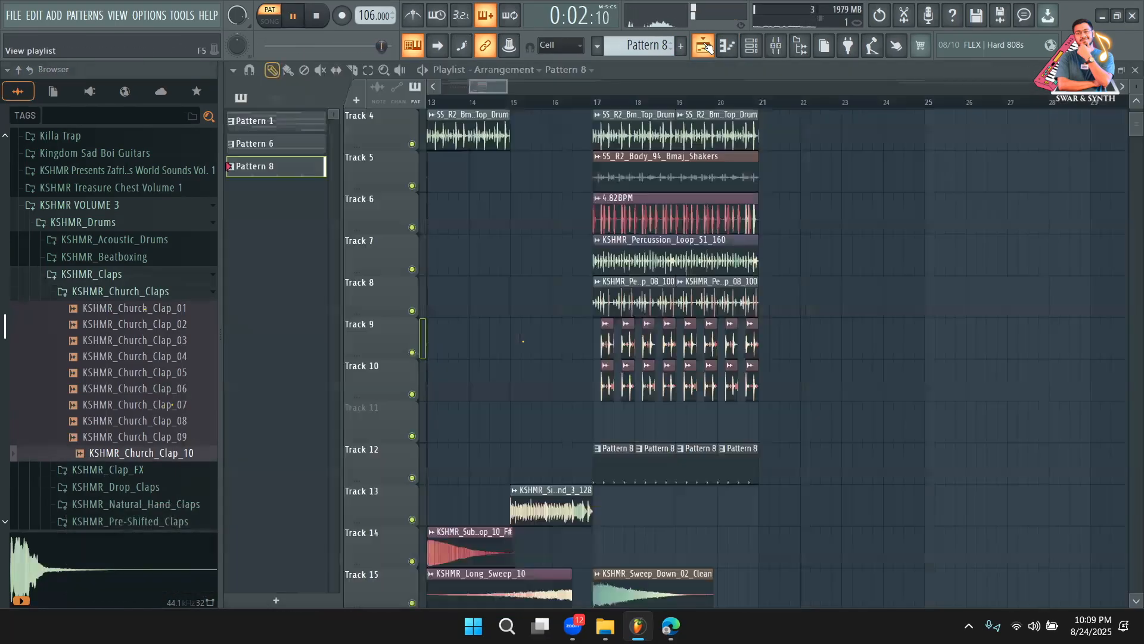
{"action": "scroll", "coordinate": [620, 242], "scroll_direction": "up", "scroll_amount": 3}
{"action": "double_click", "coordinate": [630, 240]}
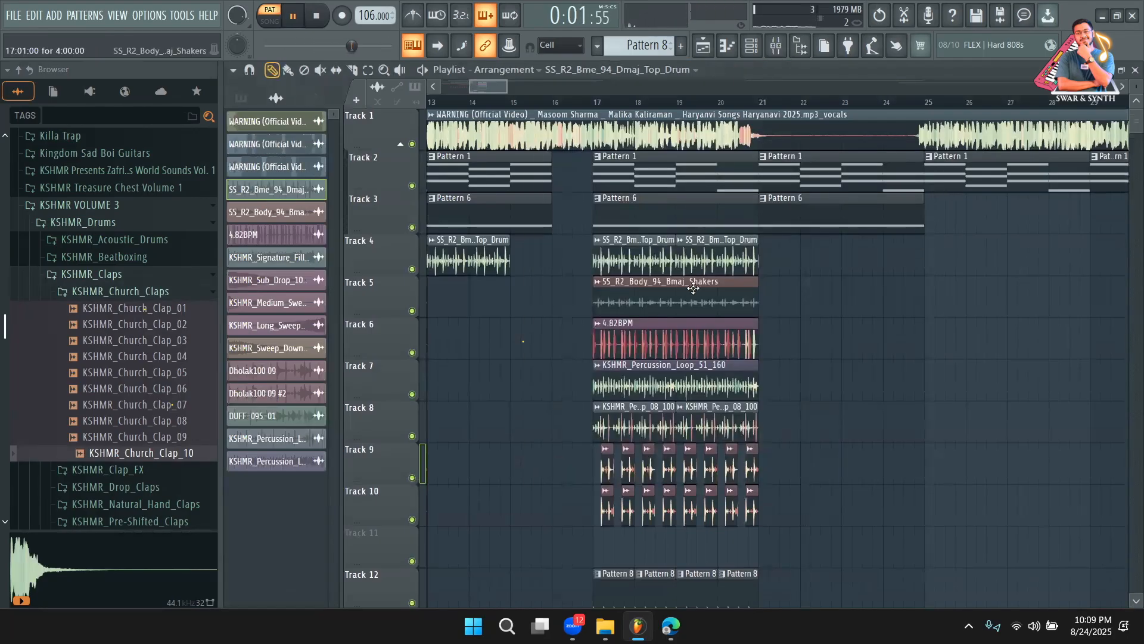
{"action": "double_click", "coordinate": [693, 288]}
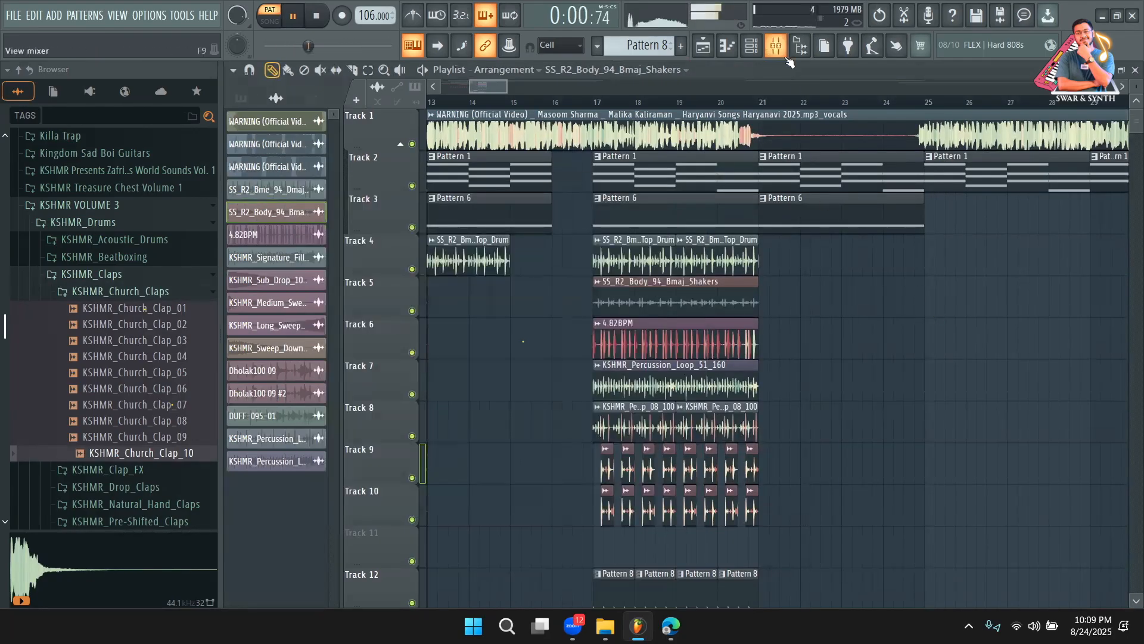
{"action": "left_click", "coordinate": [776, 46]}
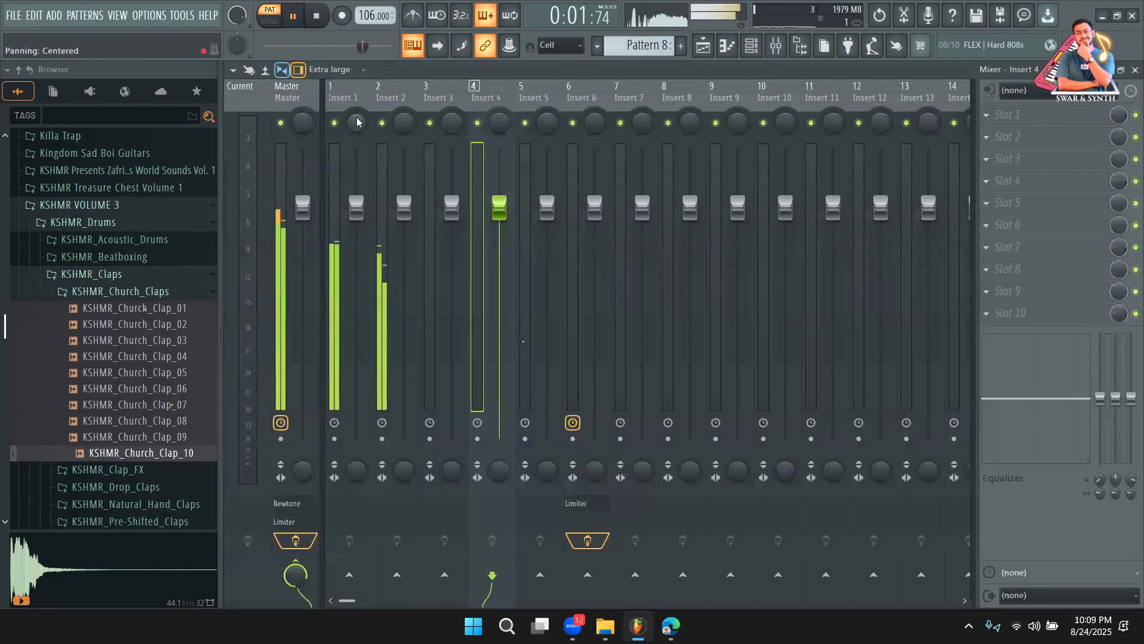
Replace the KSHMR_Church_Clap_02 channel's sample with KSHMR_Church_Clap_05 and listen to it in Pattern 8
{"action": "left_click", "coordinate": [185, 341]}
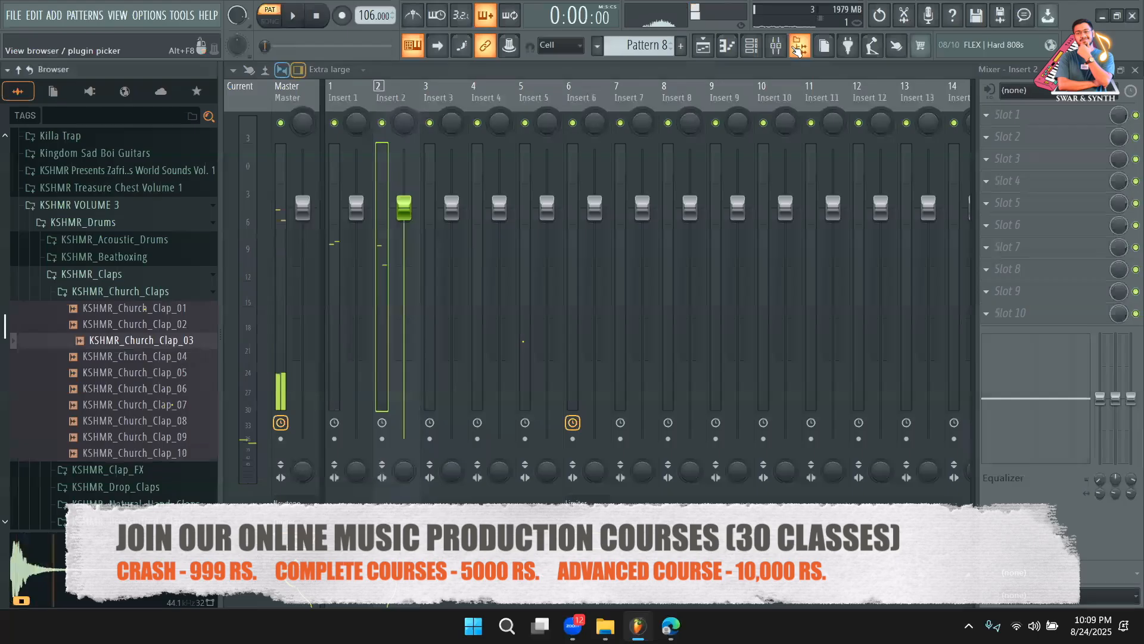
{"action": "left_click", "coordinate": [750, 47]}
{"action": "left_click", "coordinate": [368, 72]}
{"action": "left_click", "coordinate": [350, 117]}
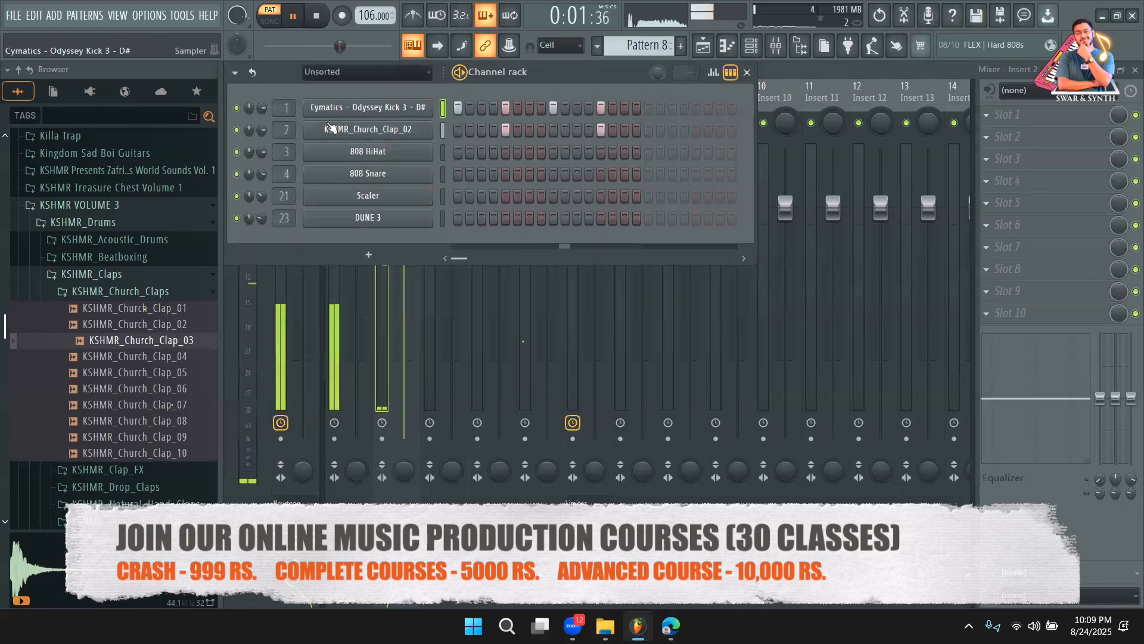
{"action": "left_click", "coordinate": [156, 373]}
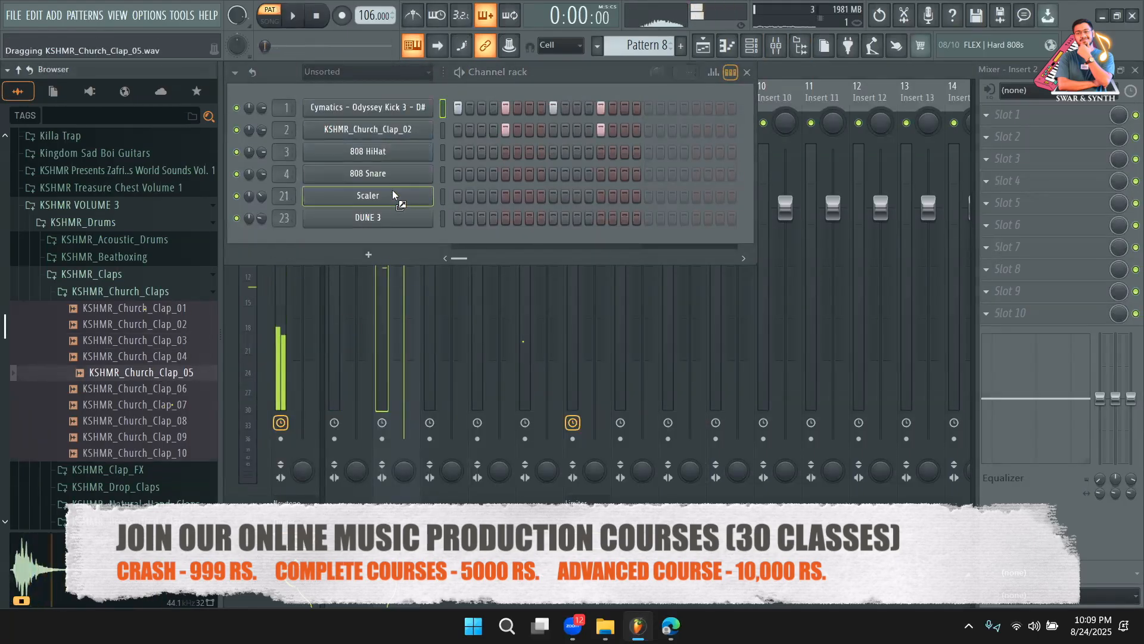
{"action": "key", "text": "space"}
{"action": "left_click", "coordinate": [406, 136]}
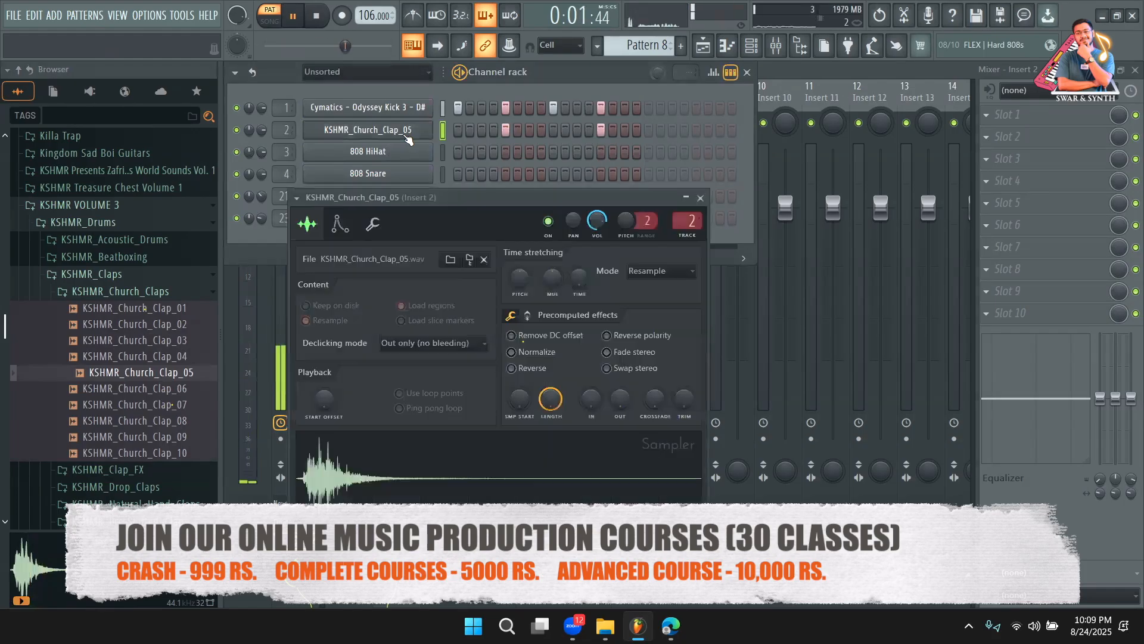
{"action": "key", "text": "space"}
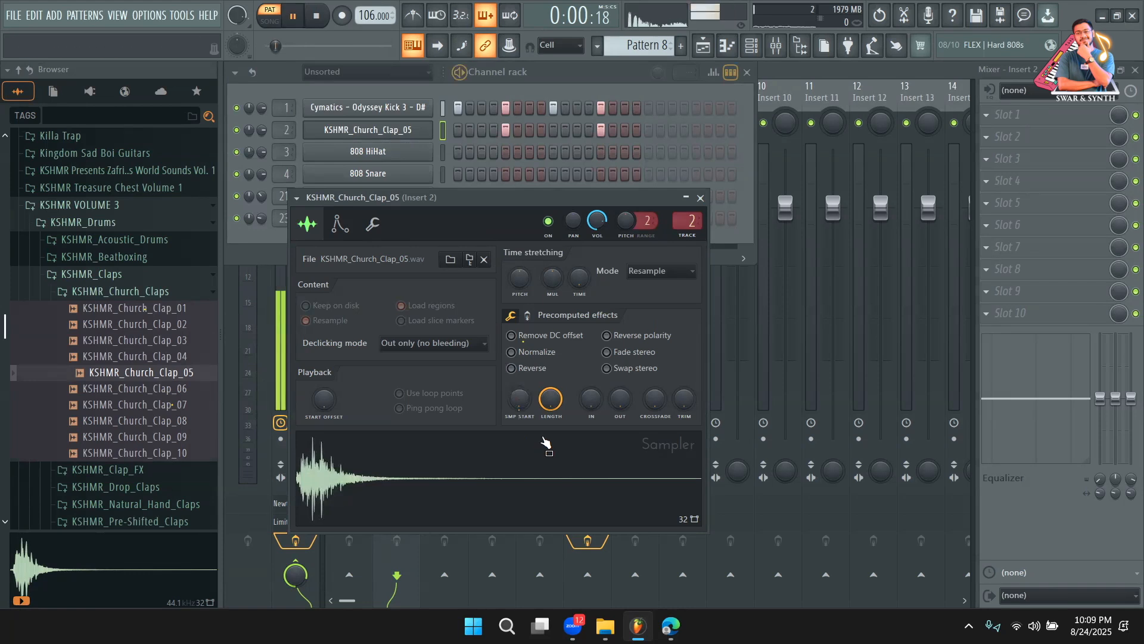
{"action": "left_click", "coordinate": [699, 197]}
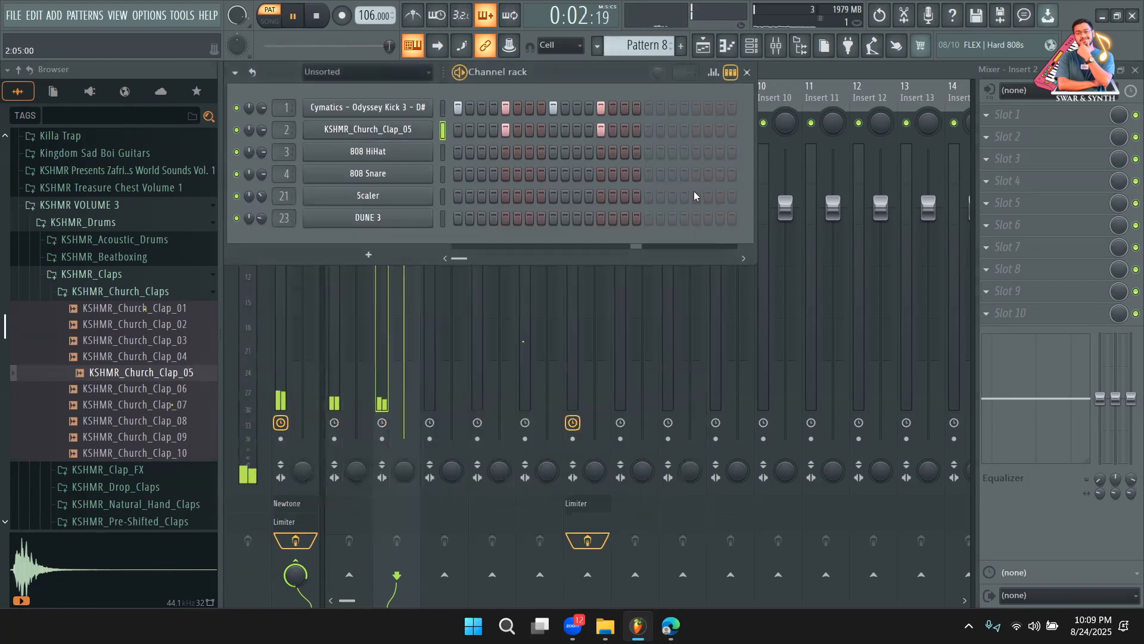
{"action": "key", "text": "space"}
Play the arrangement in song mode from just before bar 17 and check the channel levels in the mixer
{"action": "left_click", "coordinate": [703, 46]}
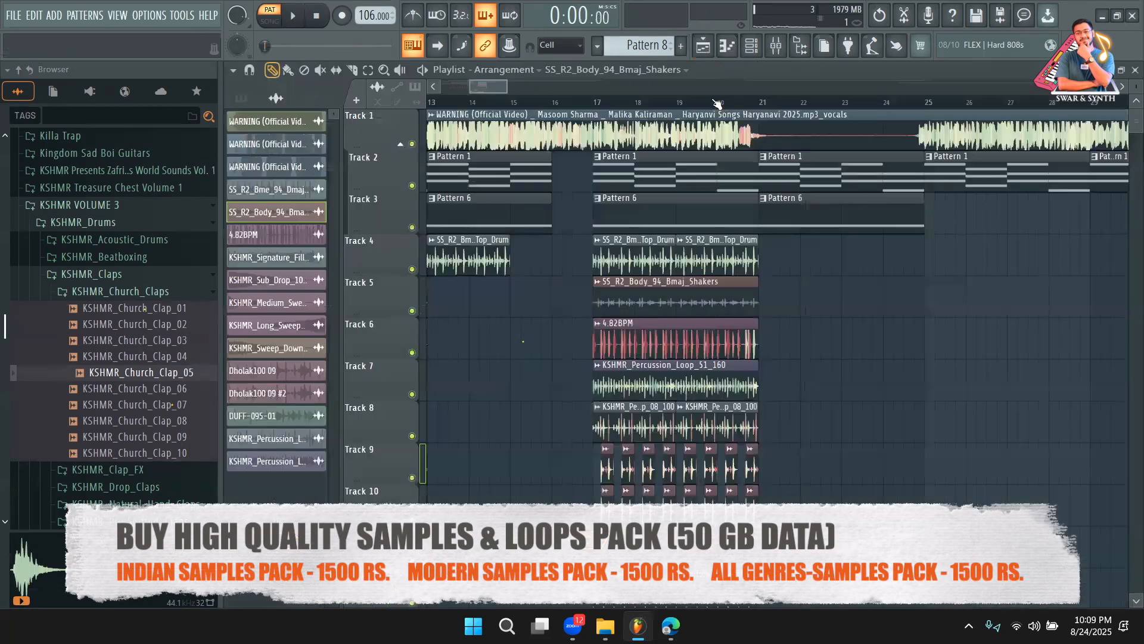
{"action": "left_click", "coordinate": [585, 103]}
{"action": "key", "text": "space"}
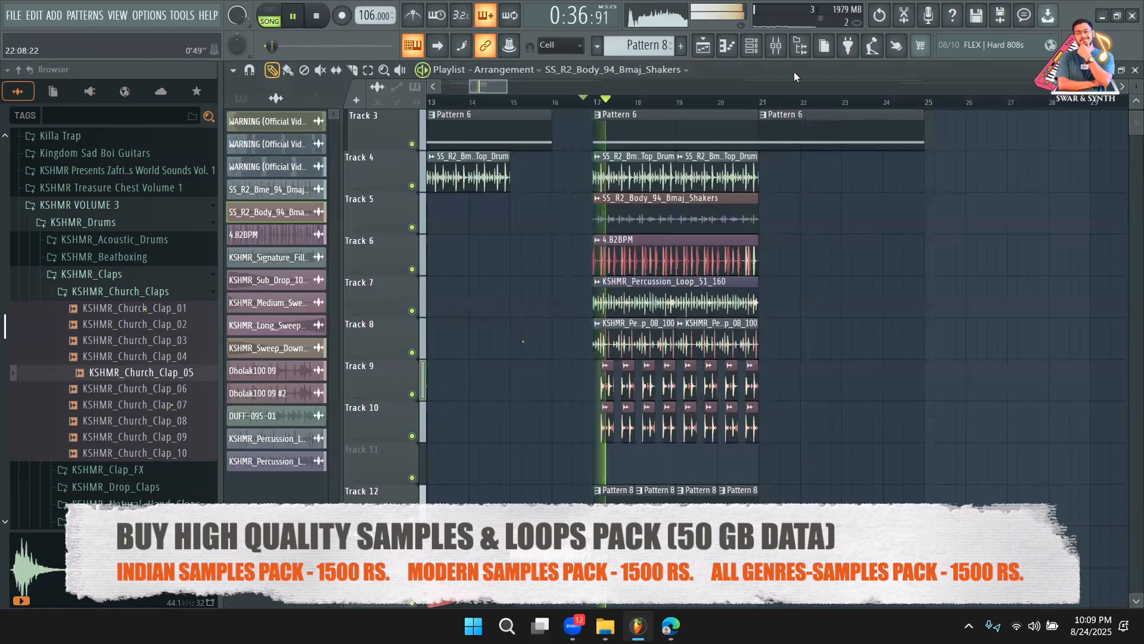
{"action": "left_click", "coordinate": [776, 47]}
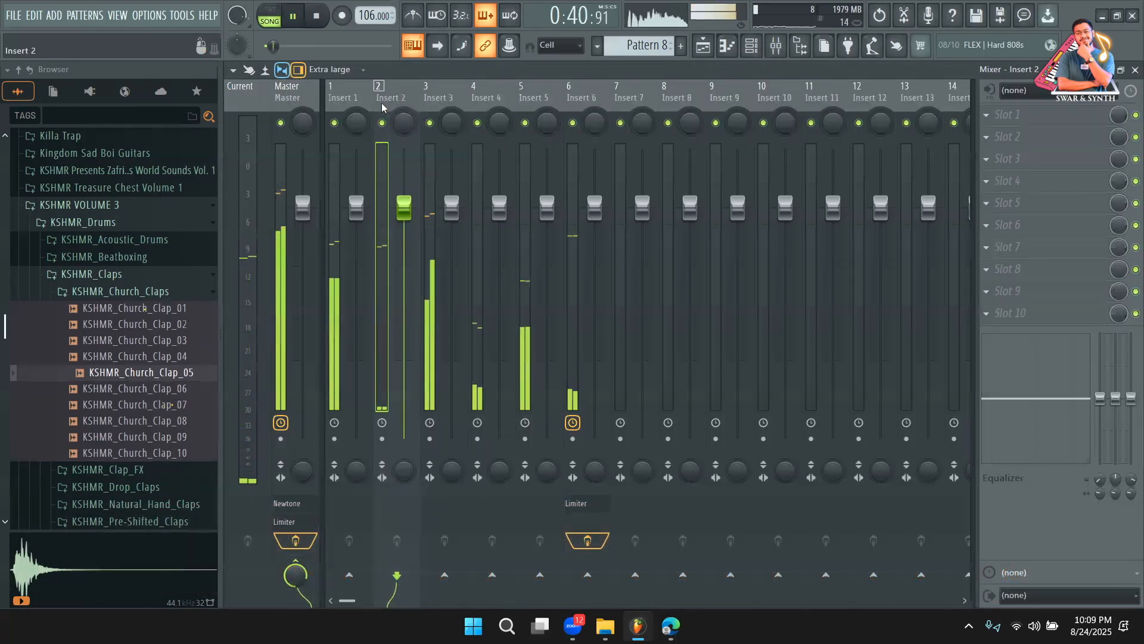
Add Fruity Parametric EQ 2 to Insert 2 with treble bands 6 and 7 boosted, and lower the insert's fader to about -3.5 dB
{"action": "key", "text": "space"}
{"action": "left_click", "coordinate": [1037, 114]}
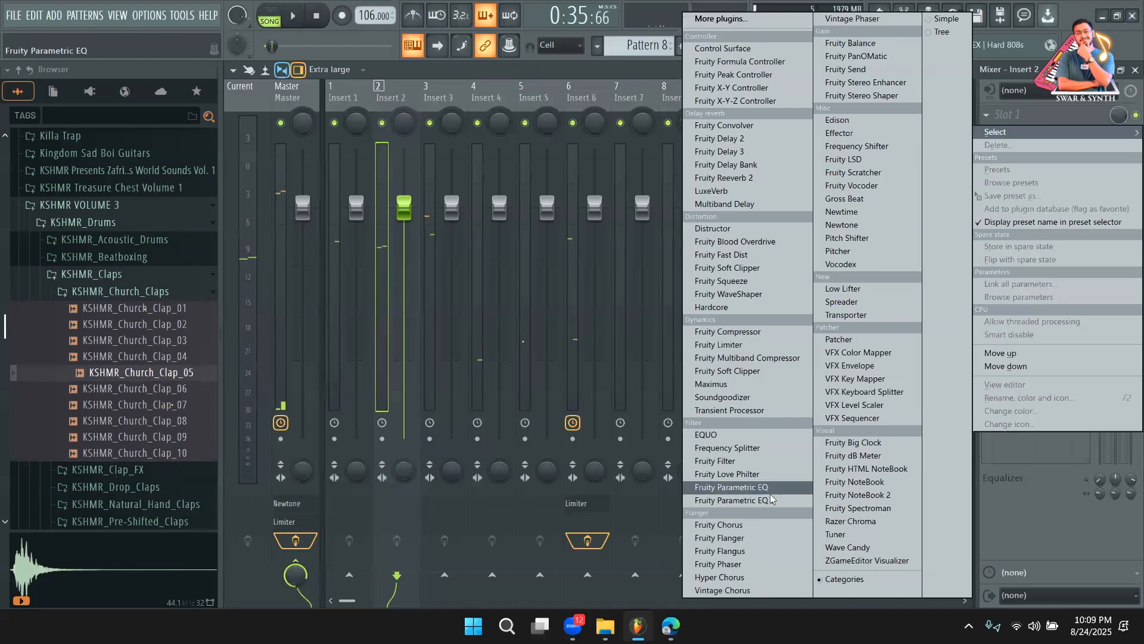
{"action": "left_click", "coordinate": [740, 554]}
{"action": "left_click_drag", "start_coordinate": [660, 363], "coordinate": [640, 332]}
{"action": "left_click_drag", "start_coordinate": [620, 364], "coordinate": [686, 325]}
{"action": "key", "text": "space"}
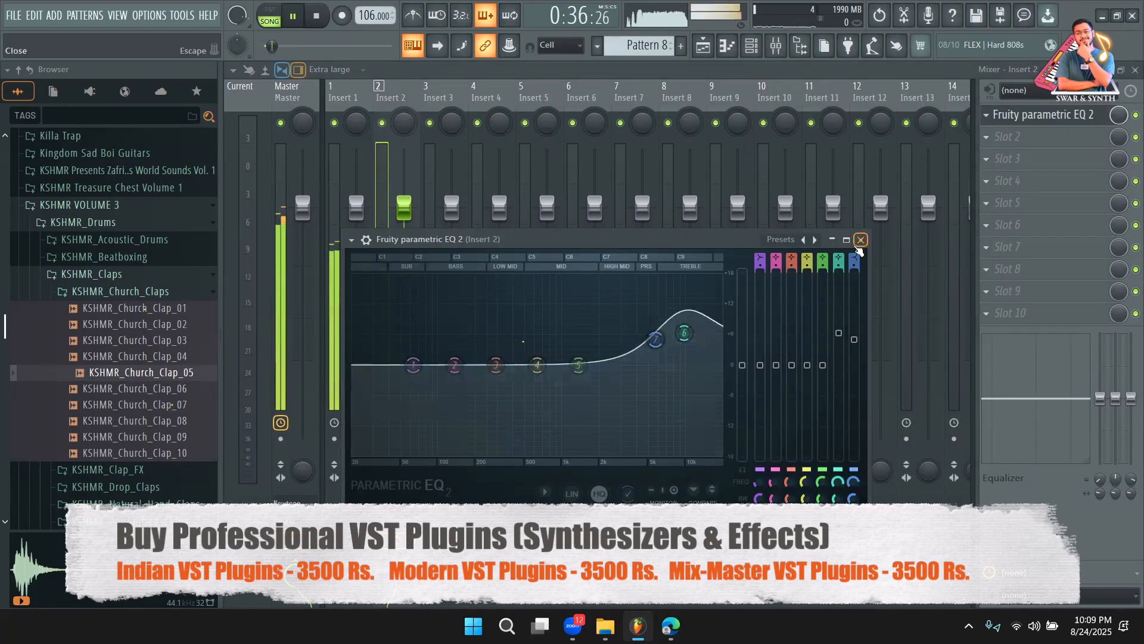
{"action": "left_click", "coordinate": [860, 239]}
{"action": "mouse_move", "coordinate": [411, 227]}
{"action": "left_mouse_down"}
{"action": "mouse_move", "coordinate": [411, 251]}
{"action": "mouse_move", "coordinate": [404, 244]}
{"action": "left_mouse_up"}
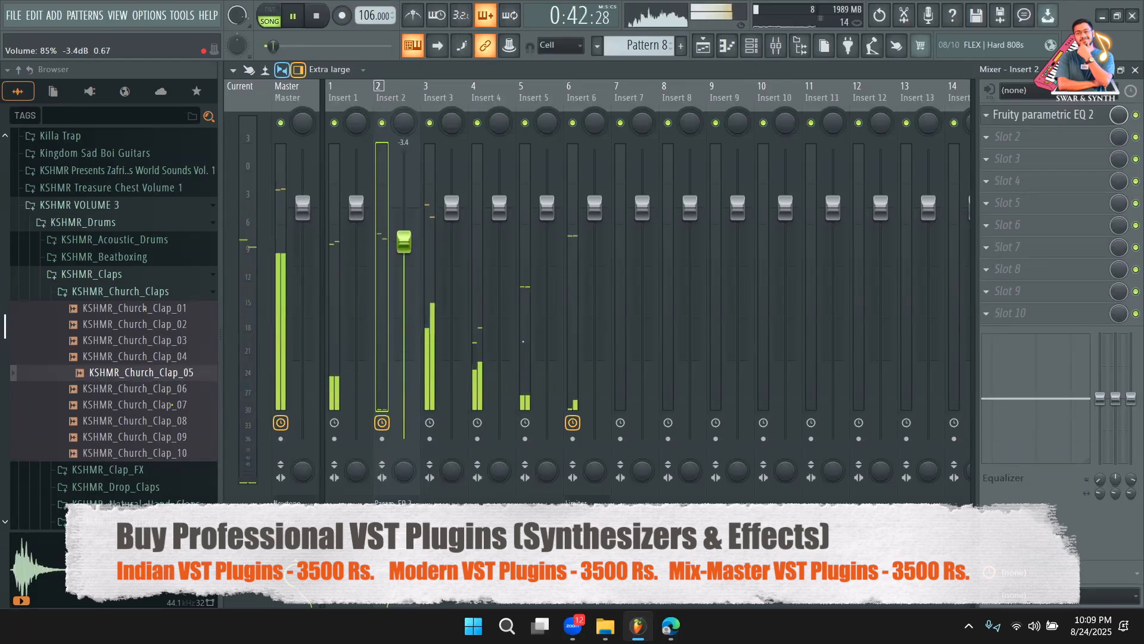
{"action": "key", "text": "space"}
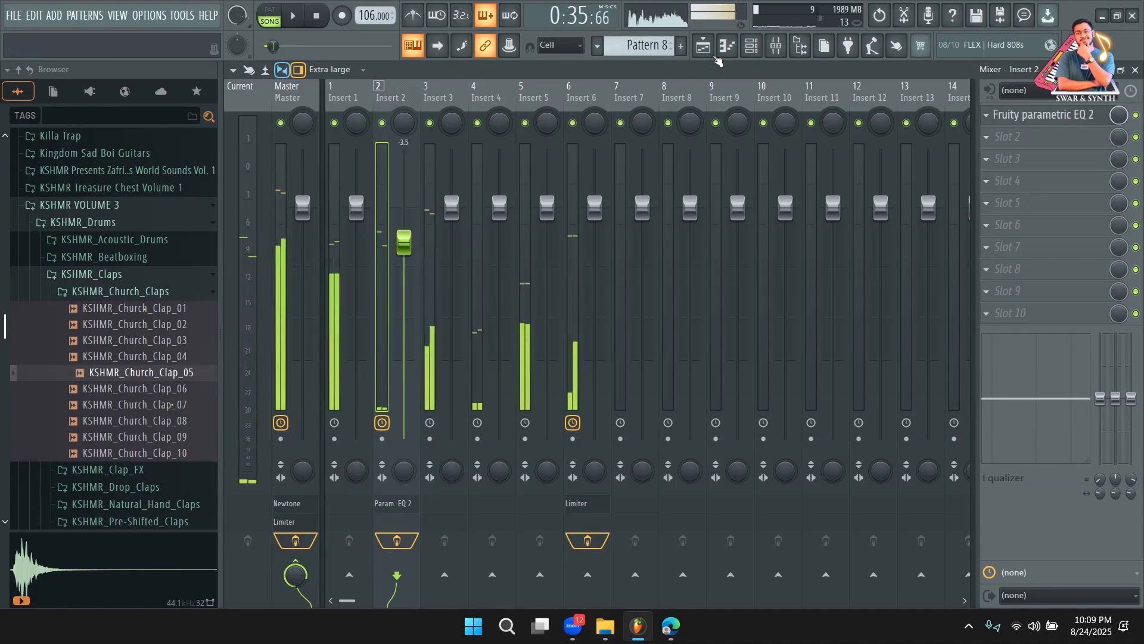
Route the KSHMR_Percussion_Loop_08_100 clip to mixer Insert 9 and the KSHMR_Percussion_Loop_51_160 clip to Insert 8
{"action": "left_click", "coordinate": [706, 47]}
{"action": "scroll", "coordinate": [635, 304], "scroll_direction": "down", "scroll_amount": 2}
{"action": "double_click", "coordinate": [627, 301]}
{"action": "double_click", "coordinate": [721, 248]}
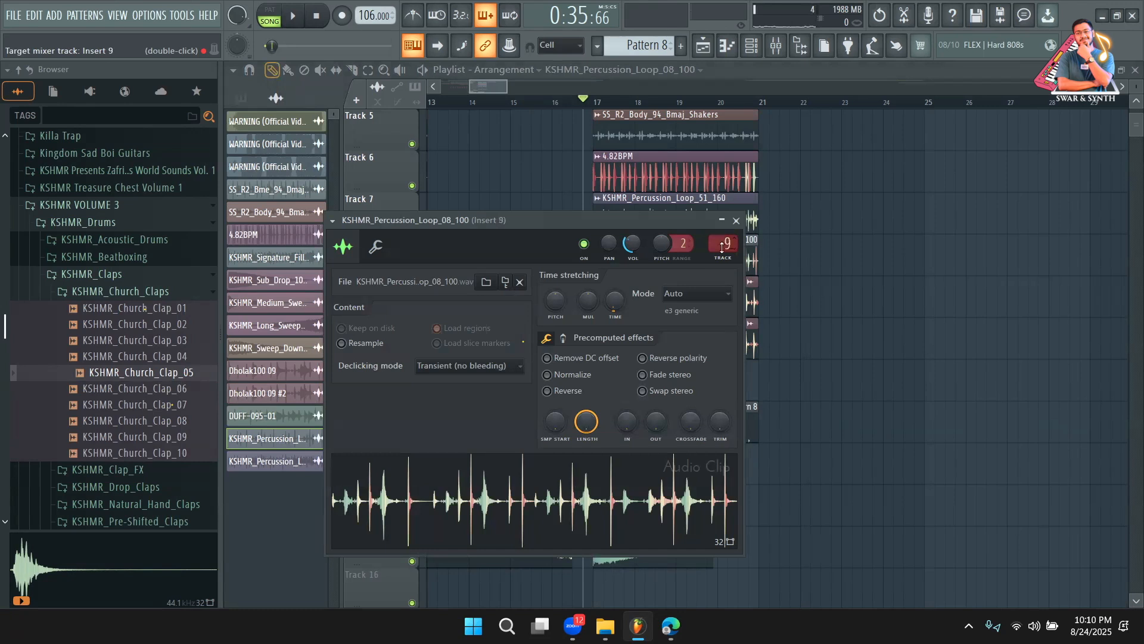
{"action": "double_click", "coordinate": [706, 208]}
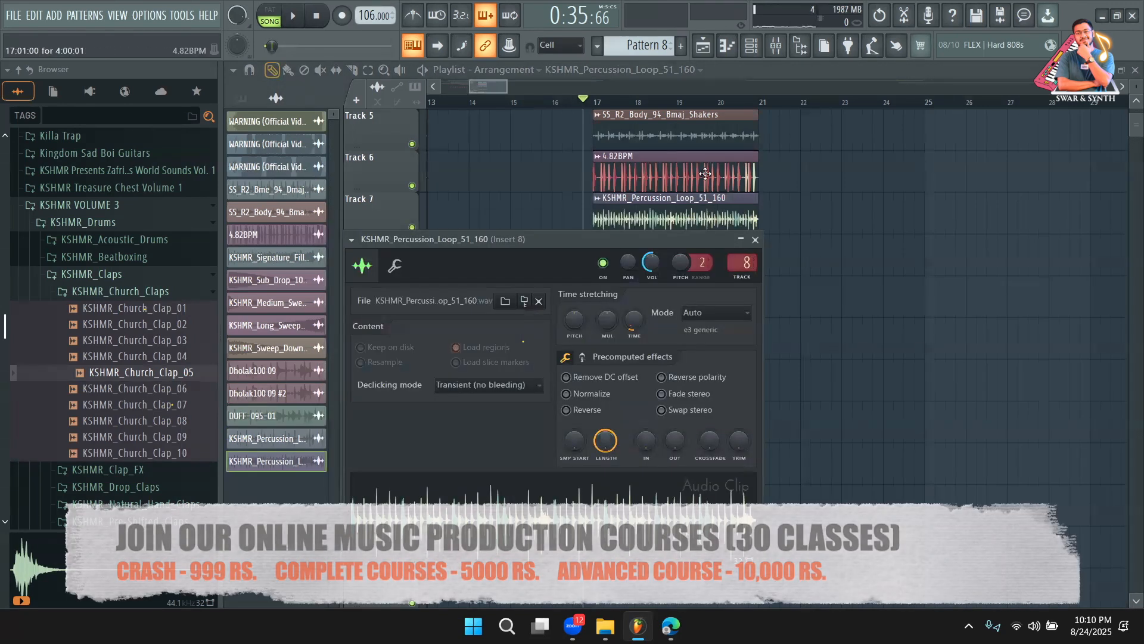
{"action": "left_click", "coordinate": [755, 240]}
Inspect the 4.82BPM clip on Track 6 and check the insert levels in the mixer while the arrangement plays
{"action": "double_click", "coordinate": [720, 180]}
{"action": "left_click", "coordinate": [719, 200]}
{"action": "key", "text": "space"}
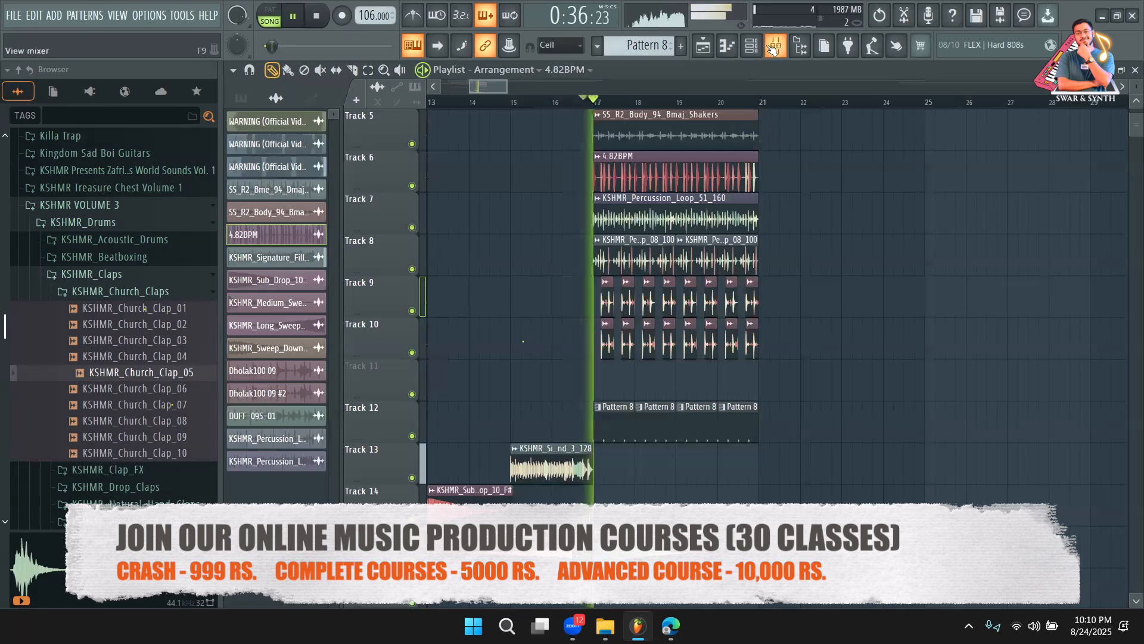
{"action": "key", "text": "F9"}
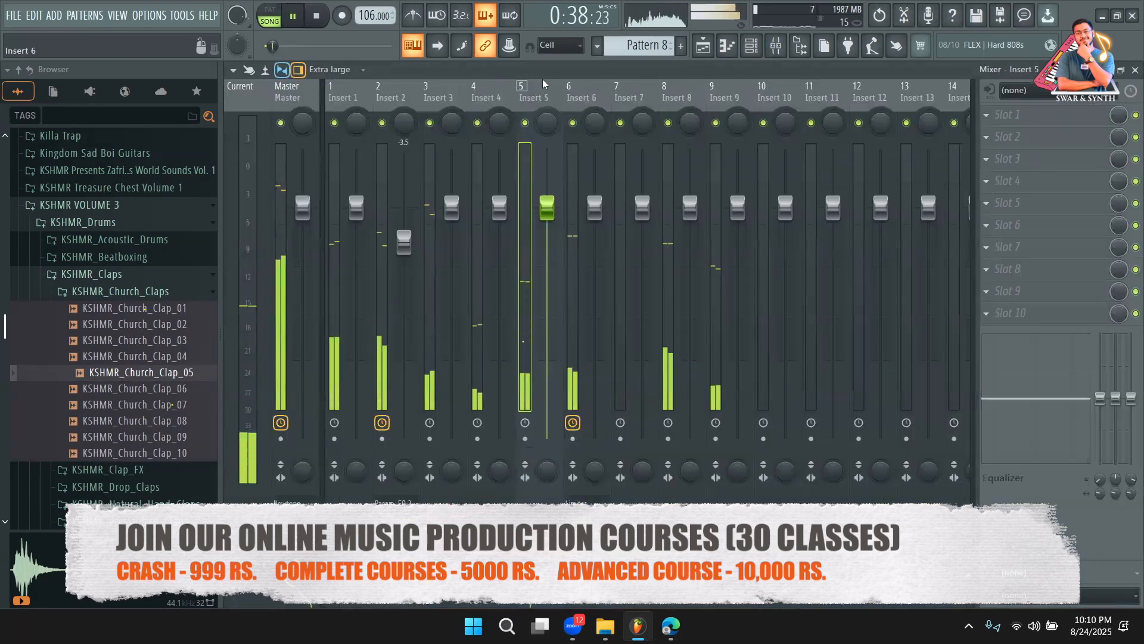
{"action": "left_click", "coordinate": [358, 90]}
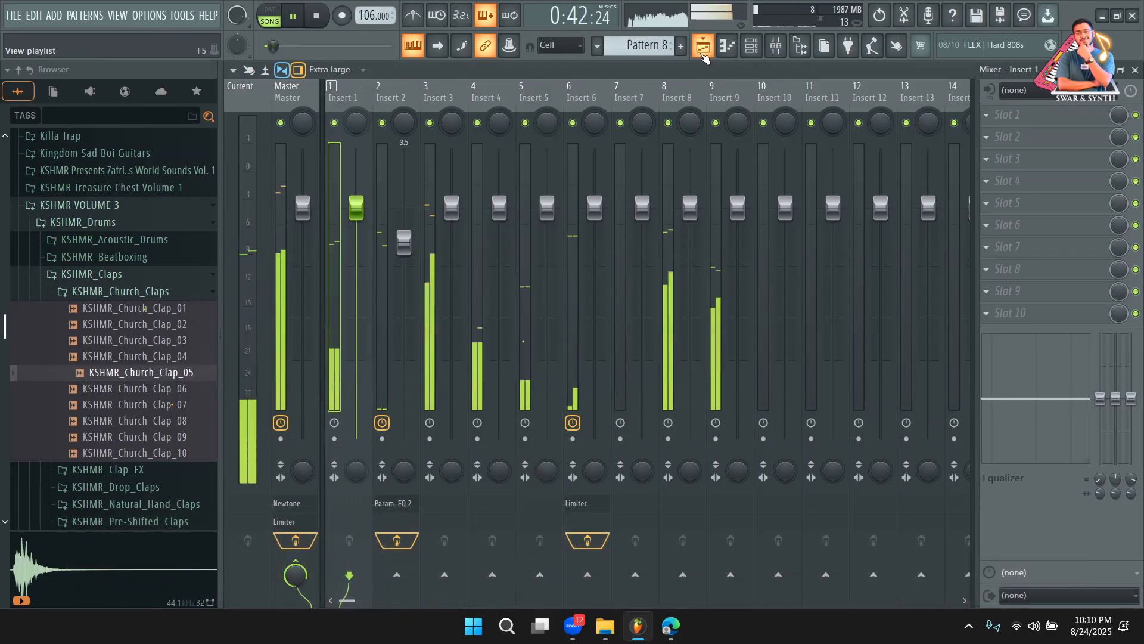
{"action": "left_click", "coordinate": [703, 53]}
{"action": "left_click", "coordinate": [696, 300]}
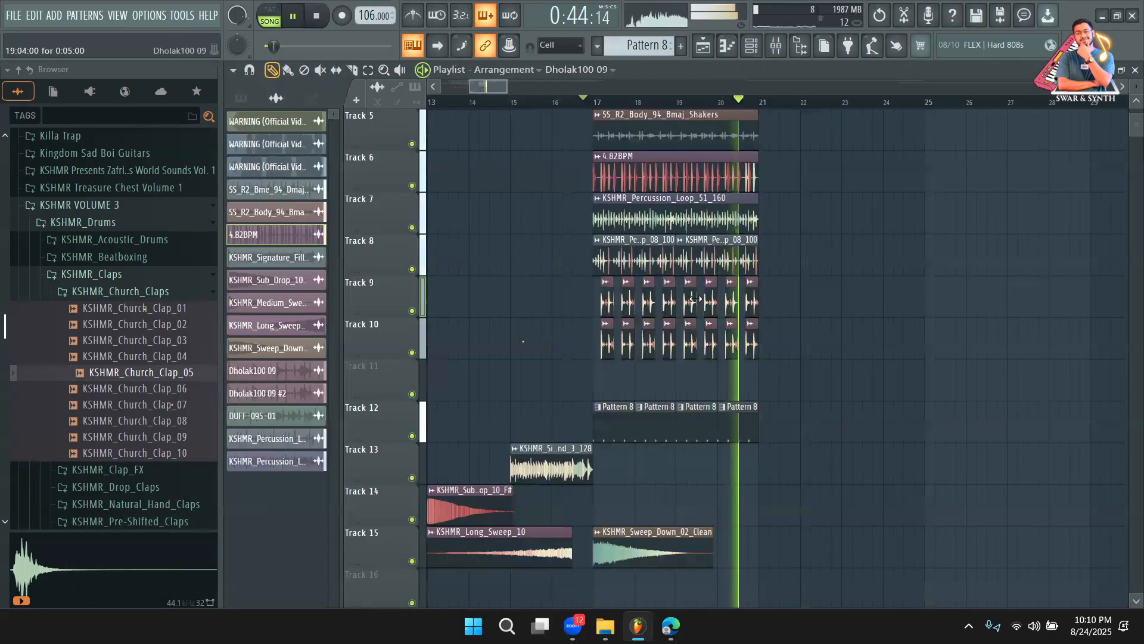
{"action": "left_click", "coordinate": [777, 52]}
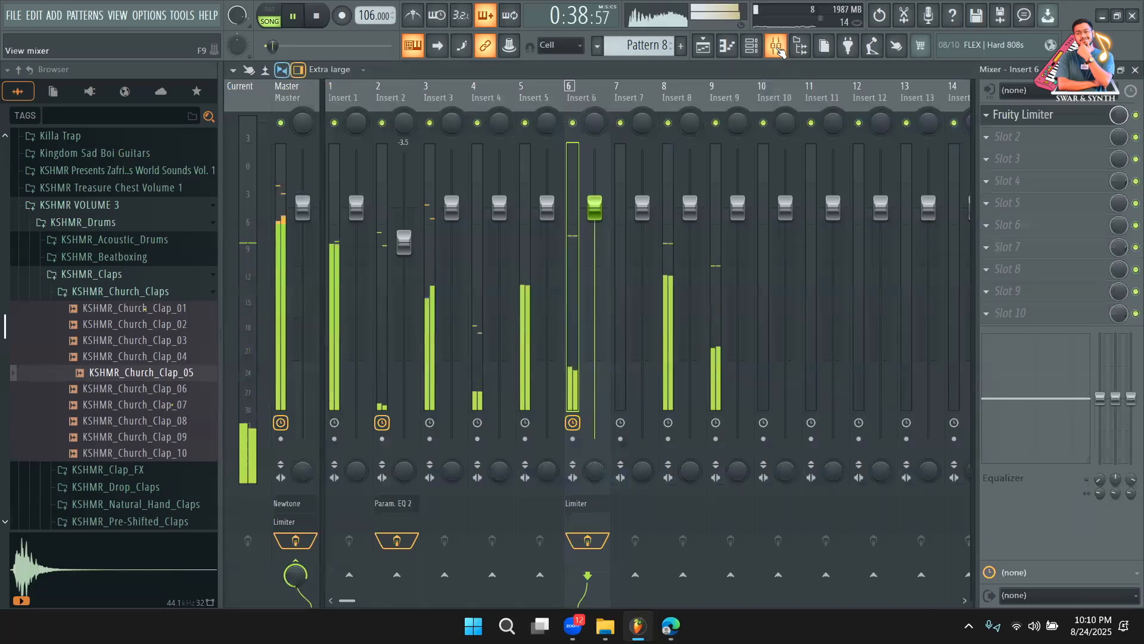
{"action": "left_click", "coordinate": [779, 51]}
{"action": "key", "text": "space"}
Move the playhead to bar 5 and insert one empty track above the Top Drum clips on Track 4
{"action": "scroll", "coordinate": [806, 210], "scroll_direction": "up", "scroll_amount": 4}
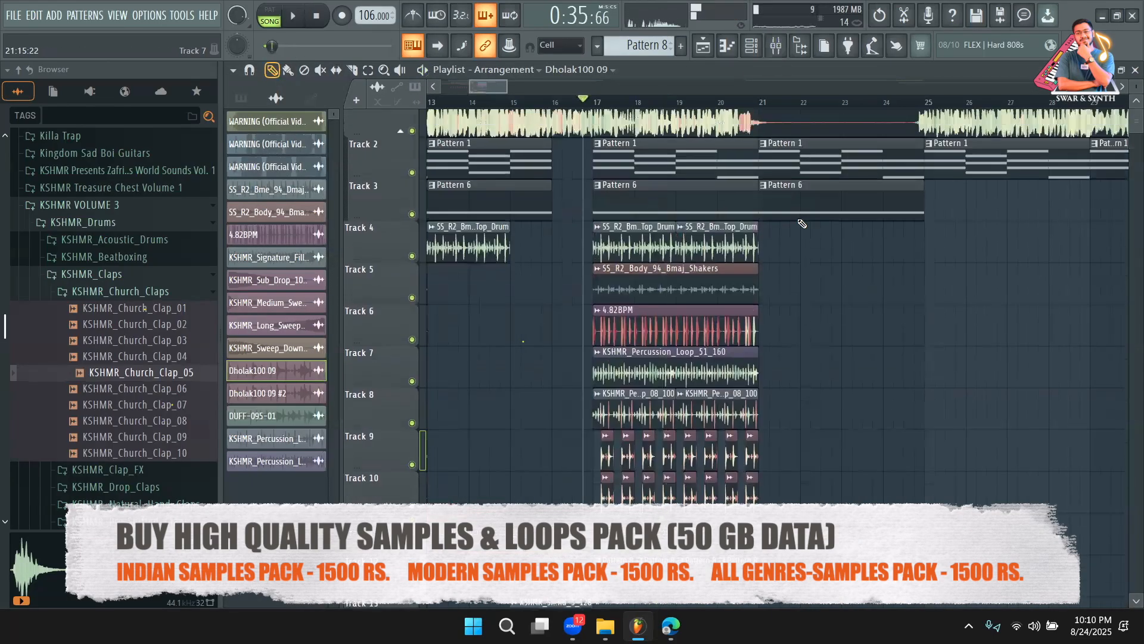
{"action": "left_click_drag", "start_coordinate": [503, 84], "coordinate": [553, 90]}
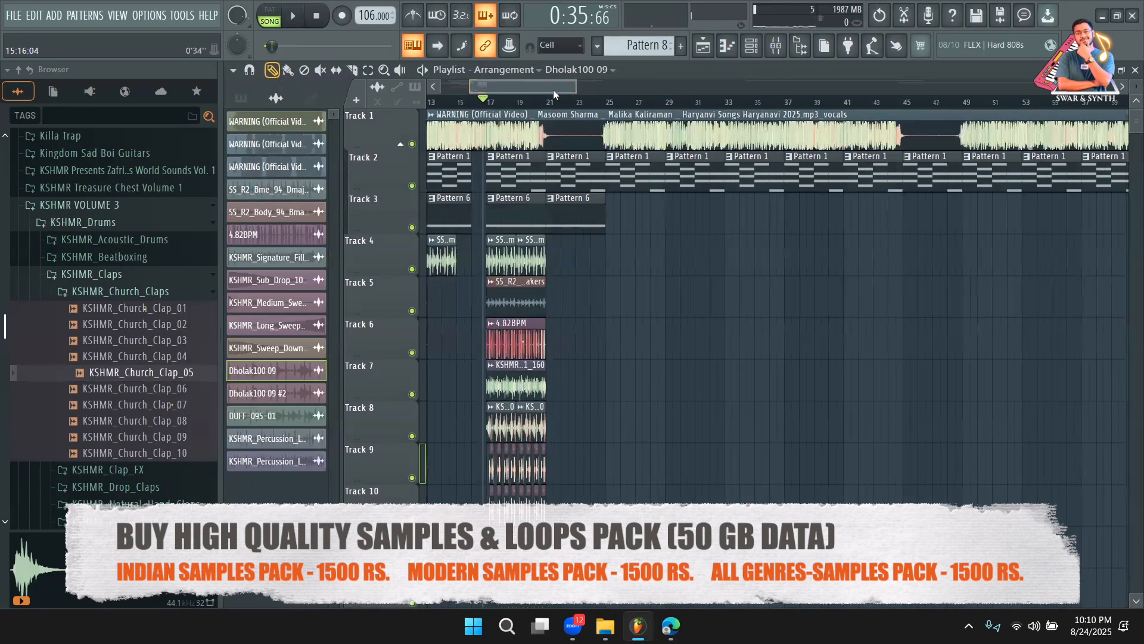
{"action": "left_click", "coordinate": [495, 100]}
{"action": "left_click", "coordinate": [487, 100]}
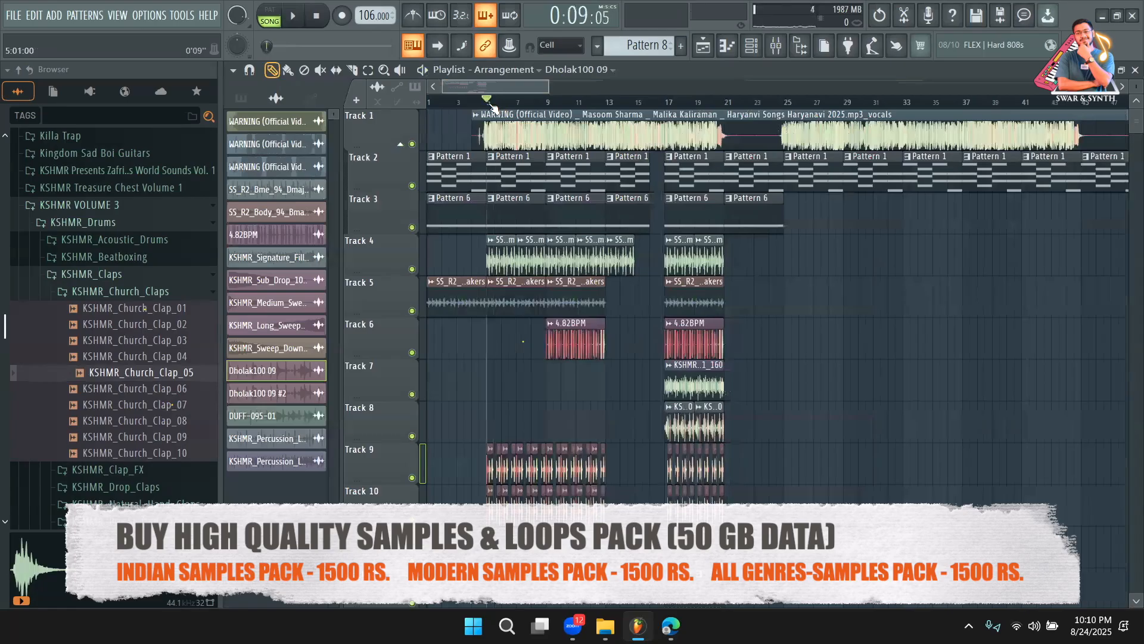
{"action": "right_click", "coordinate": [382, 259]}
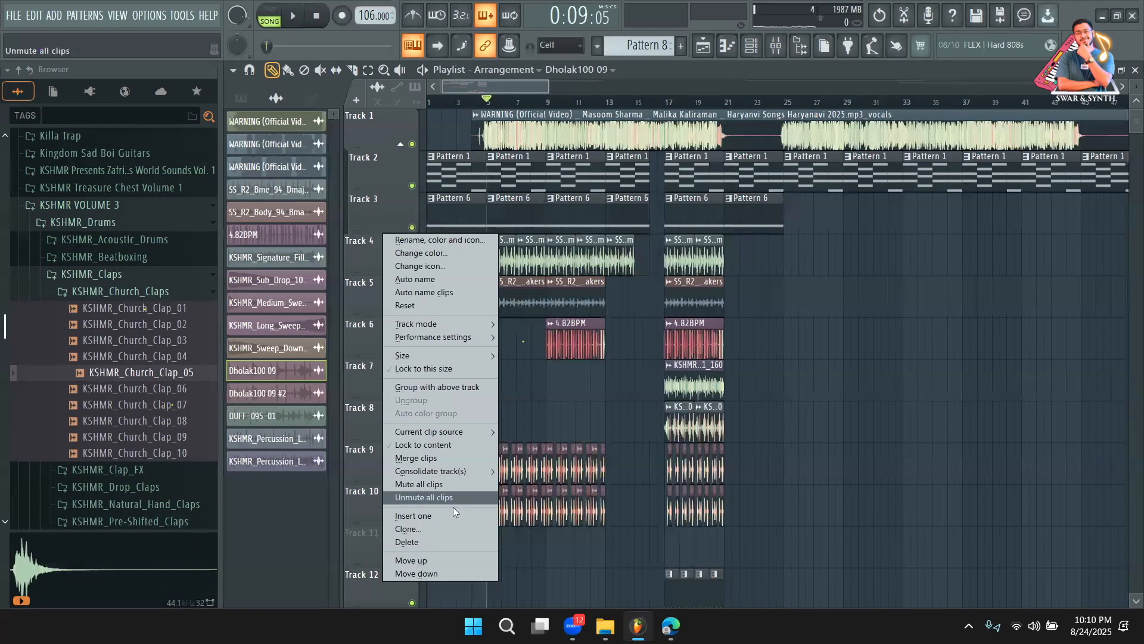
{"action": "left_click", "coordinate": [474, 515]}
Show the Unsorted channels in the channel rack and add a Hype synthesizer channel
{"action": "left_click", "coordinate": [754, 47]}
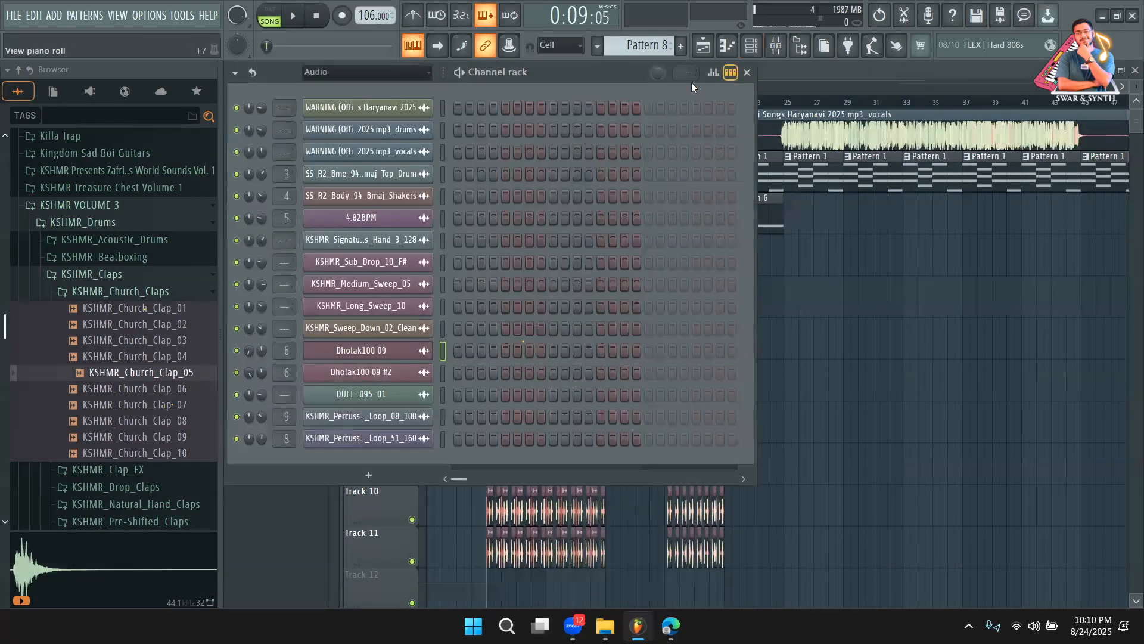
{"action": "left_click", "coordinate": [383, 81]}
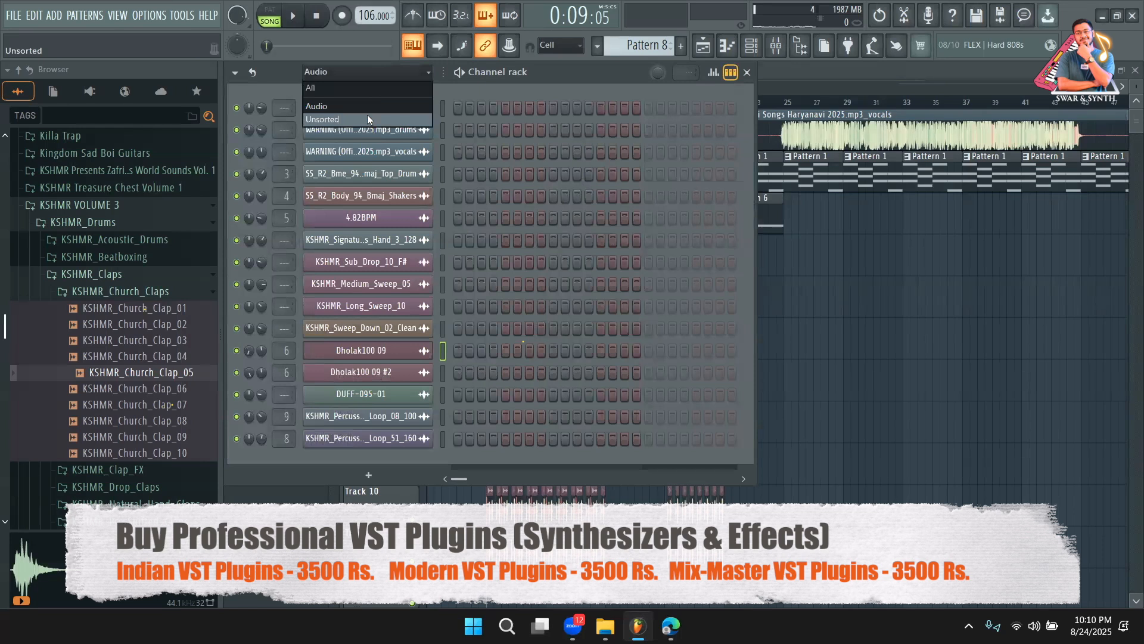
{"action": "left_click", "coordinate": [367, 127]}
{"action": "left_click", "coordinate": [382, 260]}
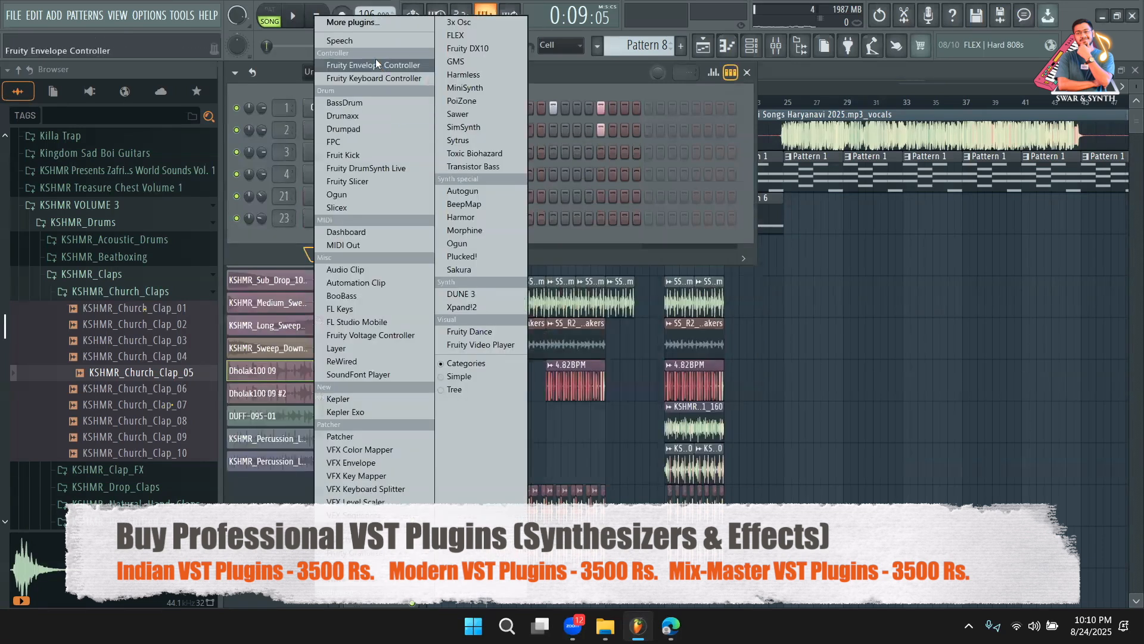
{"action": "left_click", "coordinate": [385, 26]}
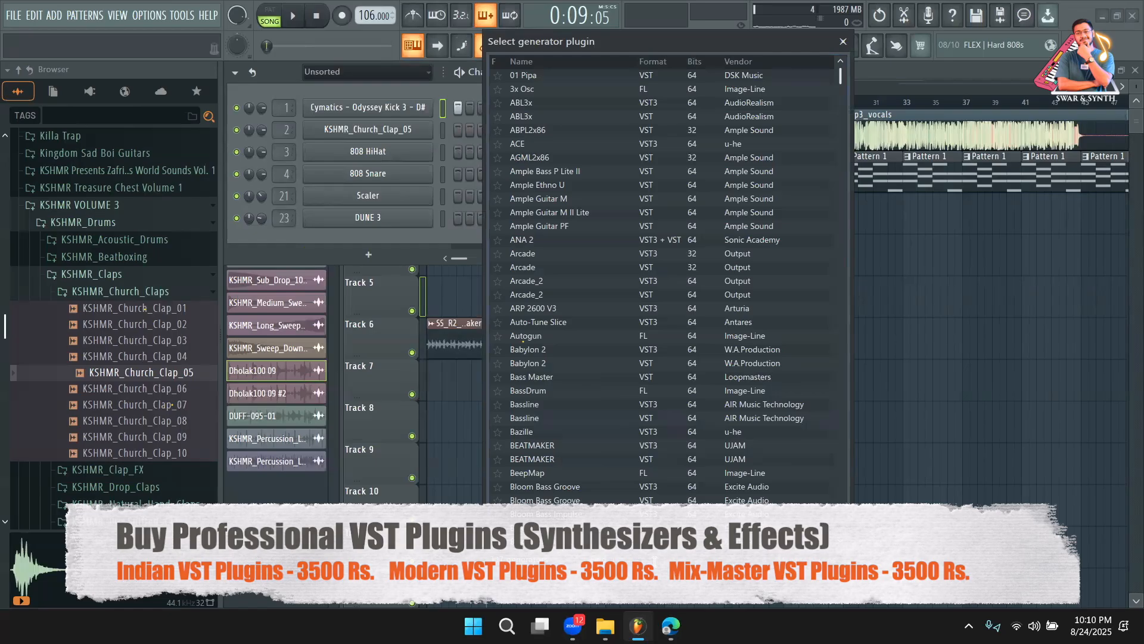
{"action": "type", "text": "ar"}
{"action": "key", "text": "BackSpace"}
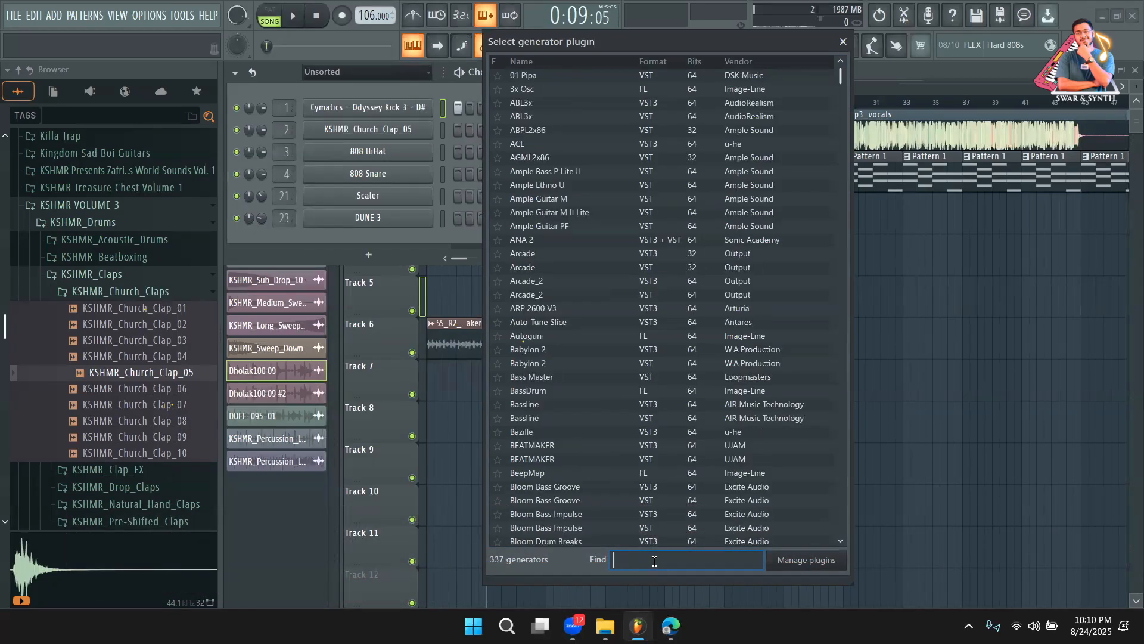
{"action": "type", "text": "hy"}
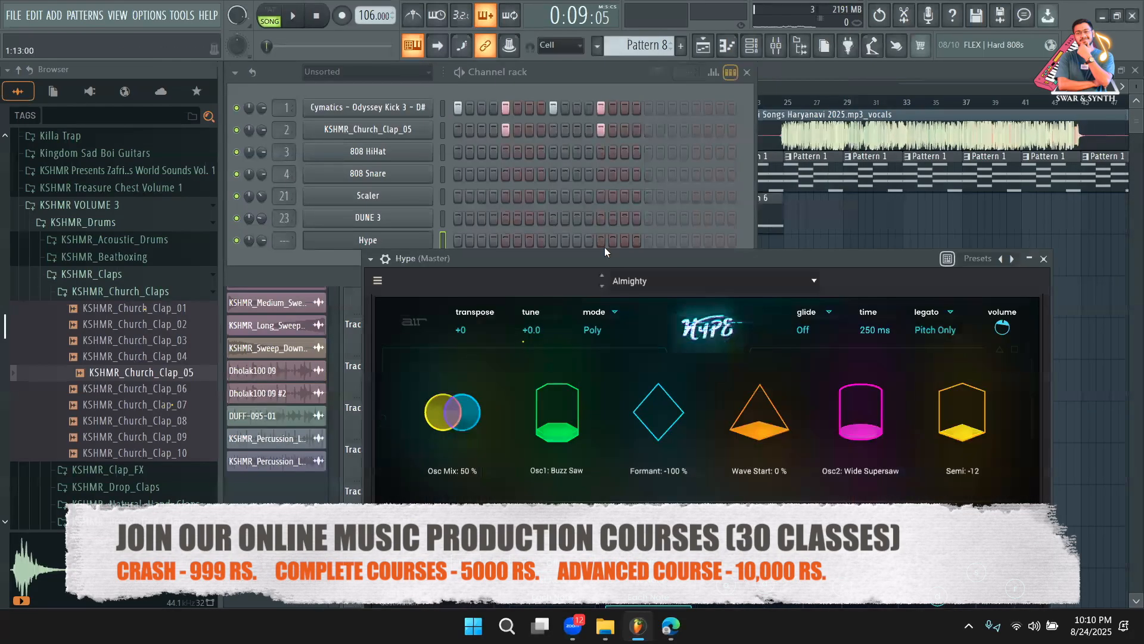
Copy the existing chord notes from their instrument channel and switch to the empty Pattern 9
{"action": "left_click_drag", "start_coordinate": [604, 251], "coordinate": [646, 200]}
{"action": "left_click", "coordinate": [590, 78]}
{"action": "left_click_drag", "start_coordinate": [643, 46], "coordinate": [644, 79]}
{"action": "right_click", "coordinate": [398, 206]}
{"action": "left_click", "coordinate": [582, 208]}
{"action": "mouse_move", "coordinate": [644, 46]}
{"action": "left_mouse_down"}
{"action": "mouse_move", "coordinate": [643, 12]}
{"action": "mouse_move", "coordinate": [639, 36]}
{"action": "left_mouse_up"}
{"action": "right_click", "coordinate": [418, 239]}
{"action": "left_click", "coordinate": [590, 265]}
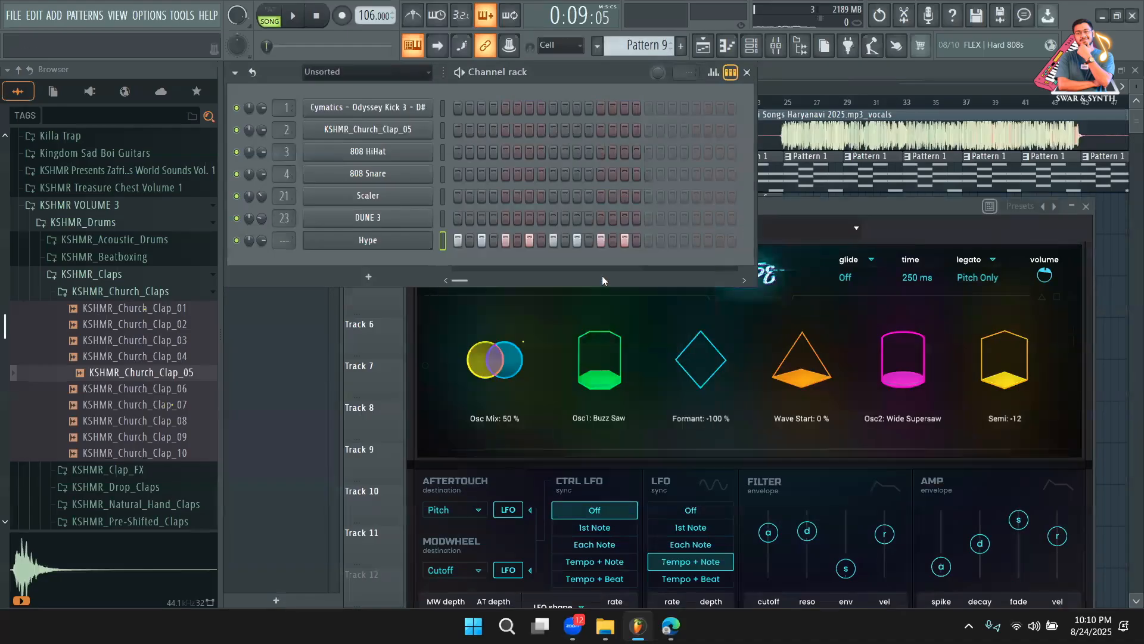
{"action": "key", "text": "ctrl+z"}
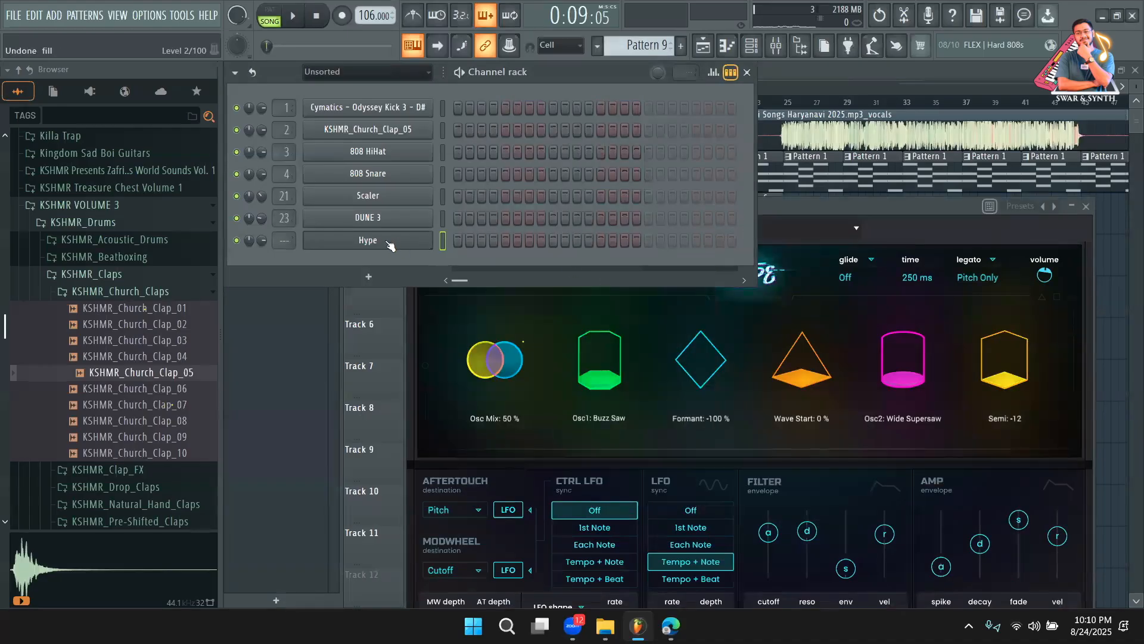
Paste the copied chord notes into the Hype channel of Pattern 9 and switch playback to pattern mode
{"action": "right_click", "coordinate": [389, 241]}
{"action": "left_click", "coordinate": [607, 266]}
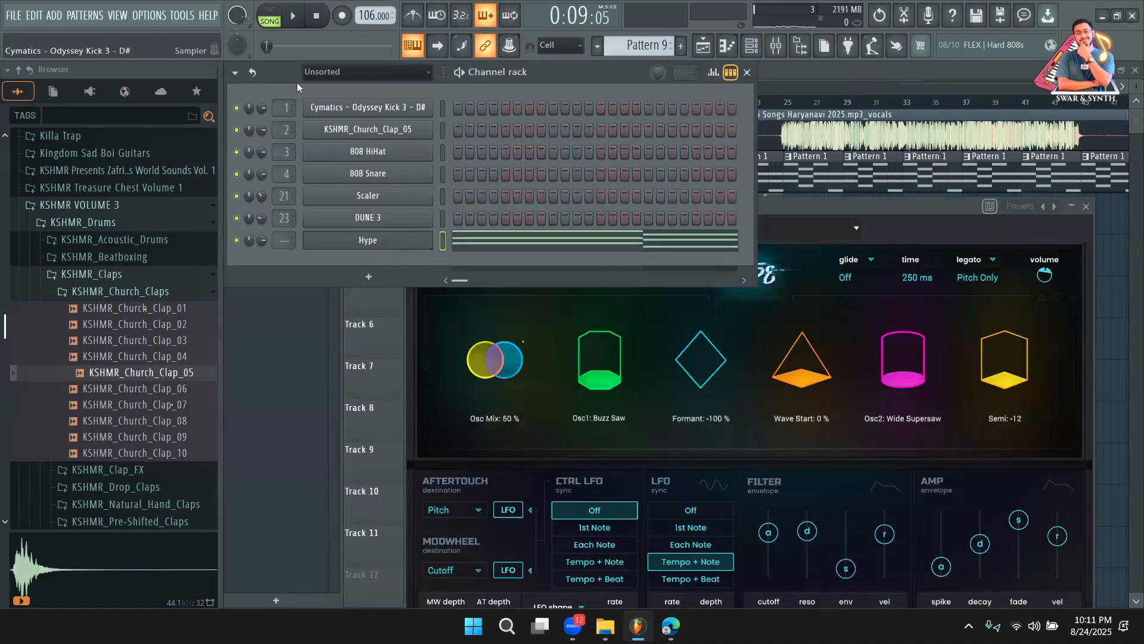
{"action": "left_click", "coordinate": [273, 21]}
Load the Perc Saw preset from Hype's Pluck Hard category and listen to it briefly
{"action": "left_click_drag", "start_coordinate": [793, 209], "coordinate": [640, 117]}
{"action": "left_click", "coordinate": [576, 136]}
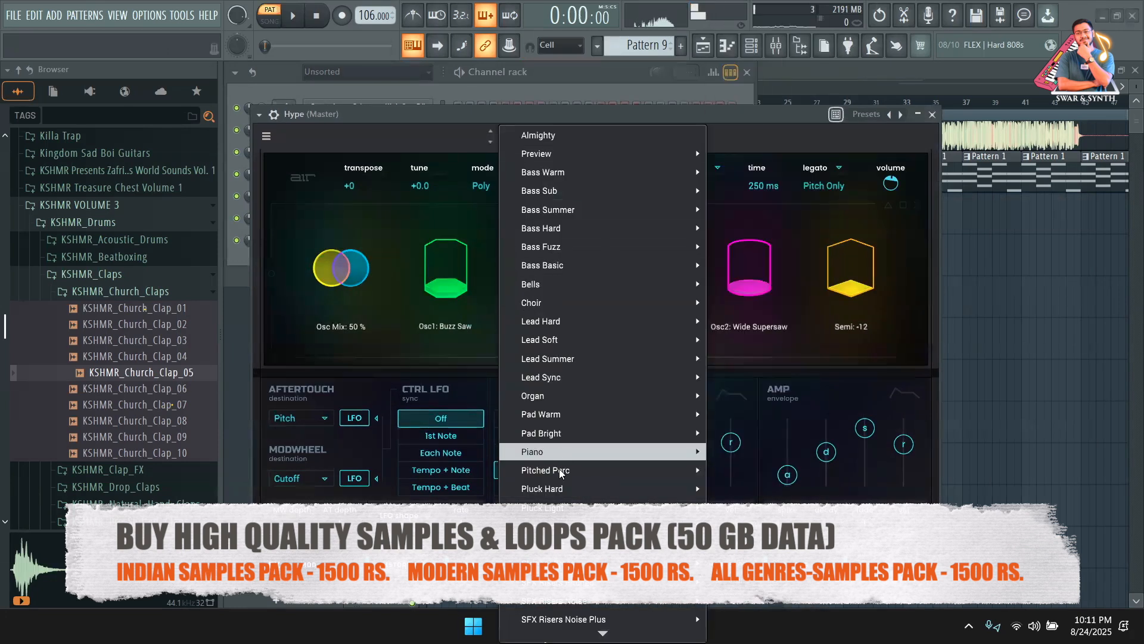
{"action": "mouse_move", "coordinate": [569, 489]}
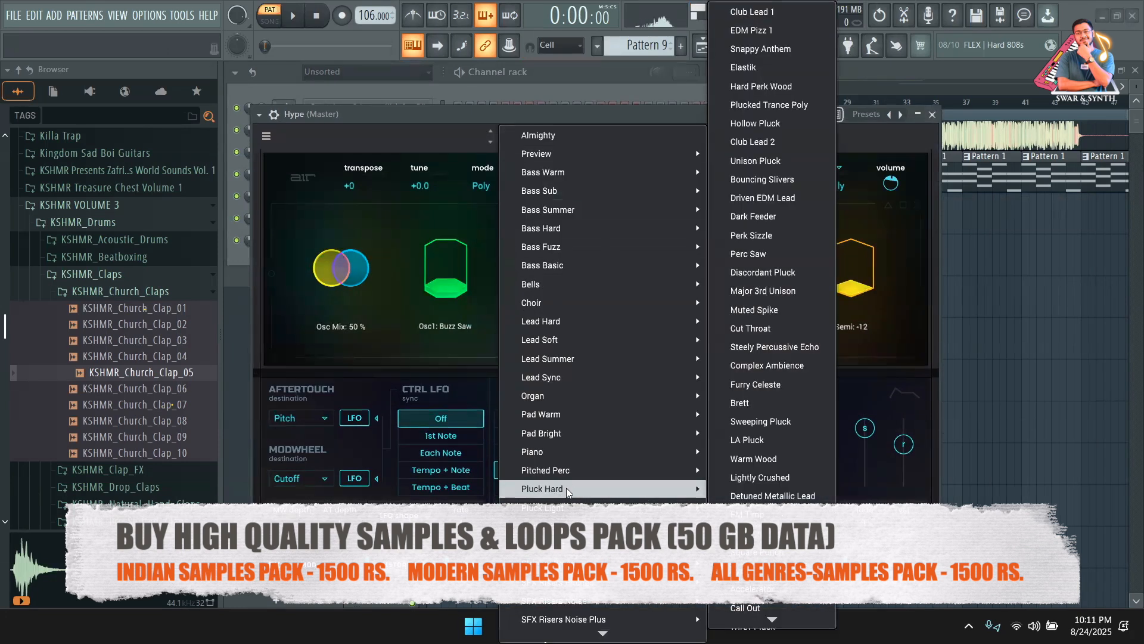
{"action": "left_click", "coordinate": [753, 255]}
{"action": "key", "text": "space"}
{"action": "key", "text": "space"}
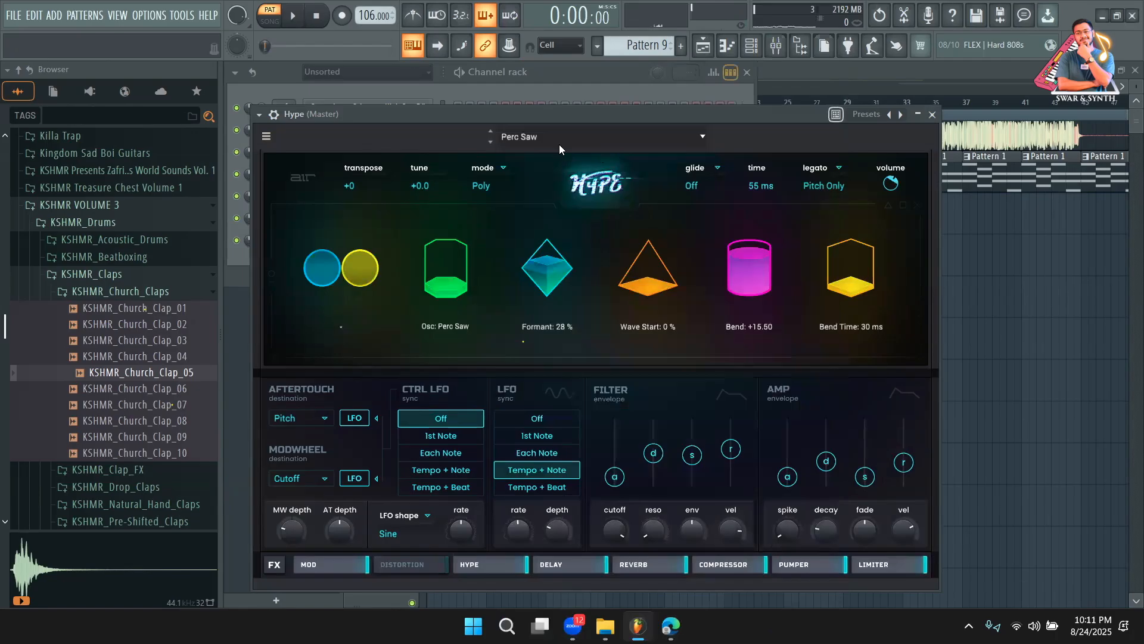
Audition Hype's pluck presets one after another, beginning after Perc Saw, playing the chord pattern with each candidate
{"action": "left_click", "coordinate": [494, 144]}
{"action": "key", "text": "space"}
{"action": "left_click", "coordinate": [493, 143]}
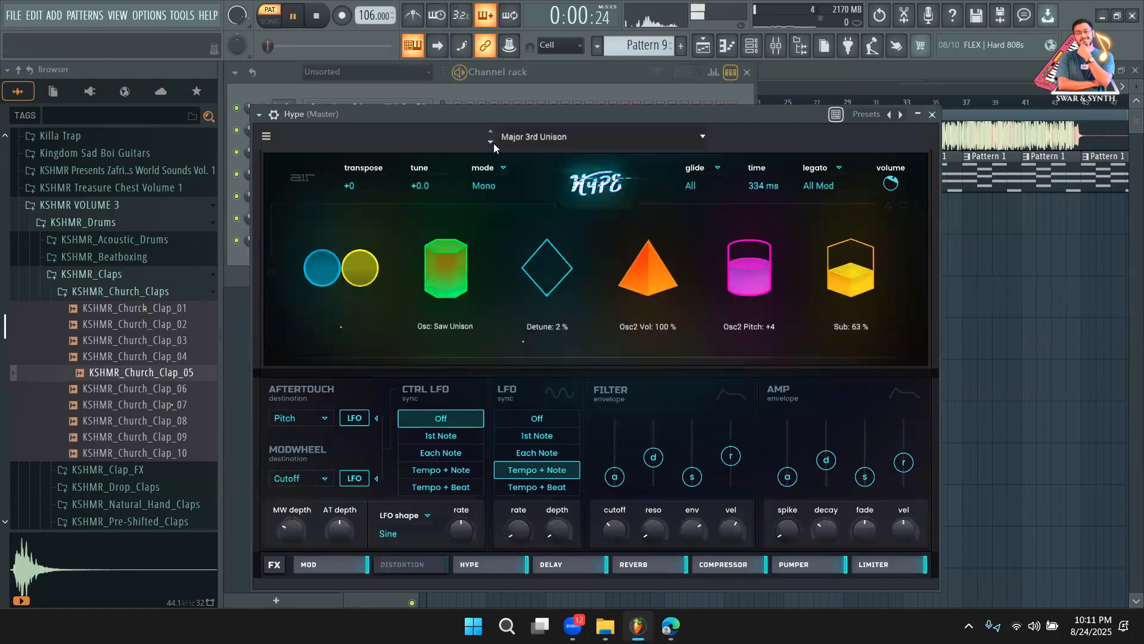
{"action": "left_click", "coordinate": [494, 143]}
{"action": "left_click", "coordinate": [494, 143]}
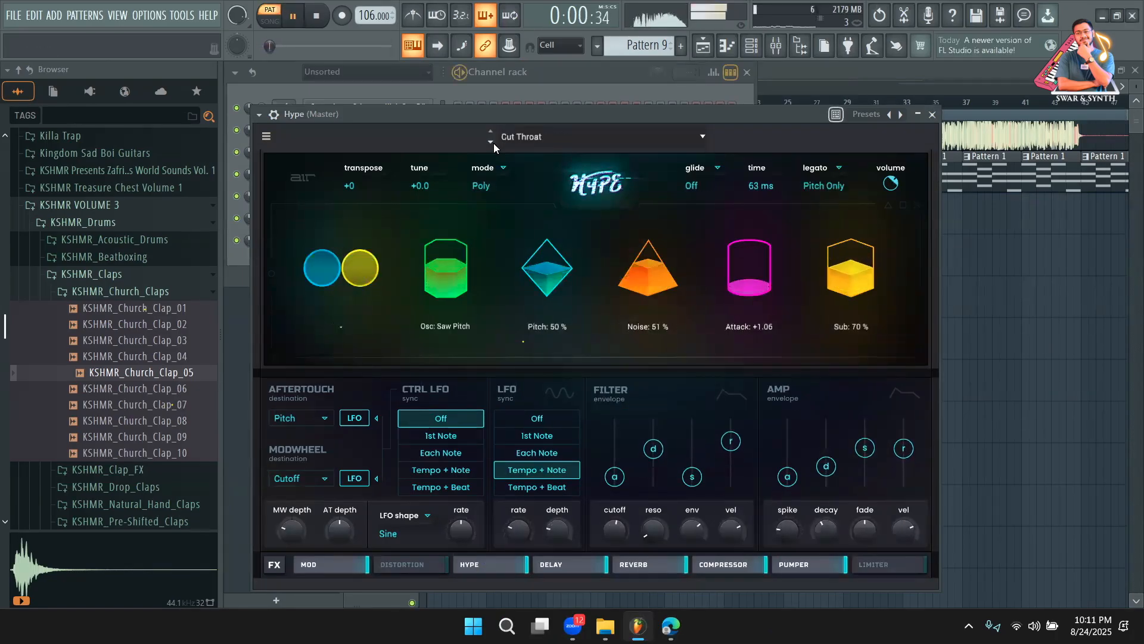
{"action": "left_click", "coordinate": [494, 143]}
{"action": "left_click", "coordinate": [493, 143]}
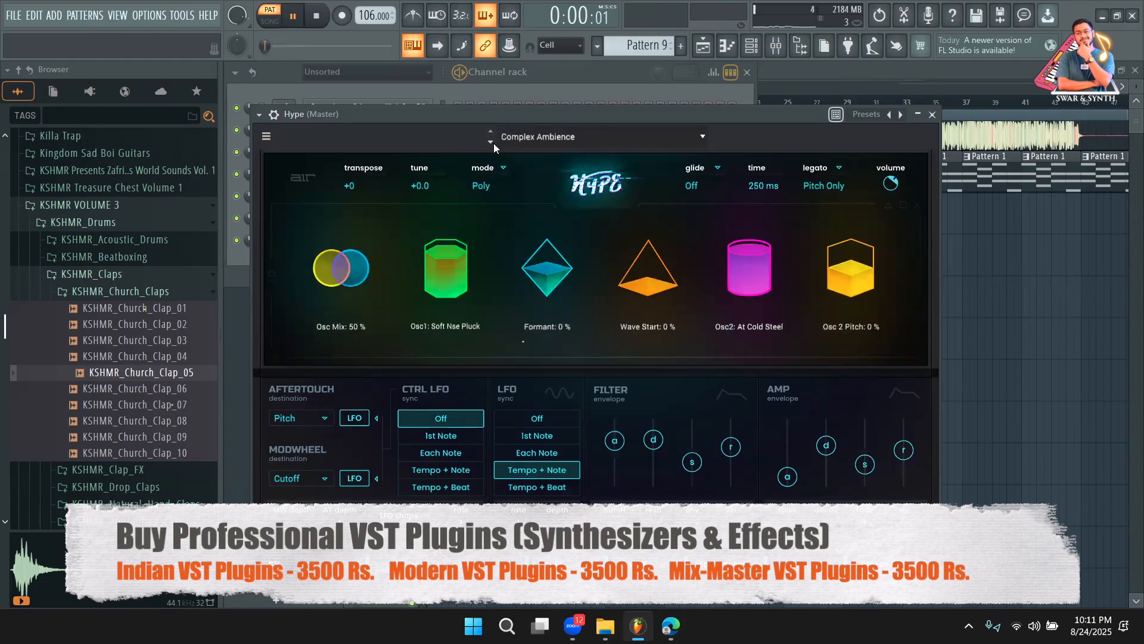
{"action": "left_click", "coordinate": [493, 143]}
{"action": "left_click", "coordinate": [494, 143]}
{"action": "key", "text": "space"}
{"action": "left_click", "coordinate": [493, 143]}
{"action": "key", "text": "space"}
{"action": "left_click", "coordinate": [494, 143]}
{"action": "left_click", "coordinate": [494, 143]}
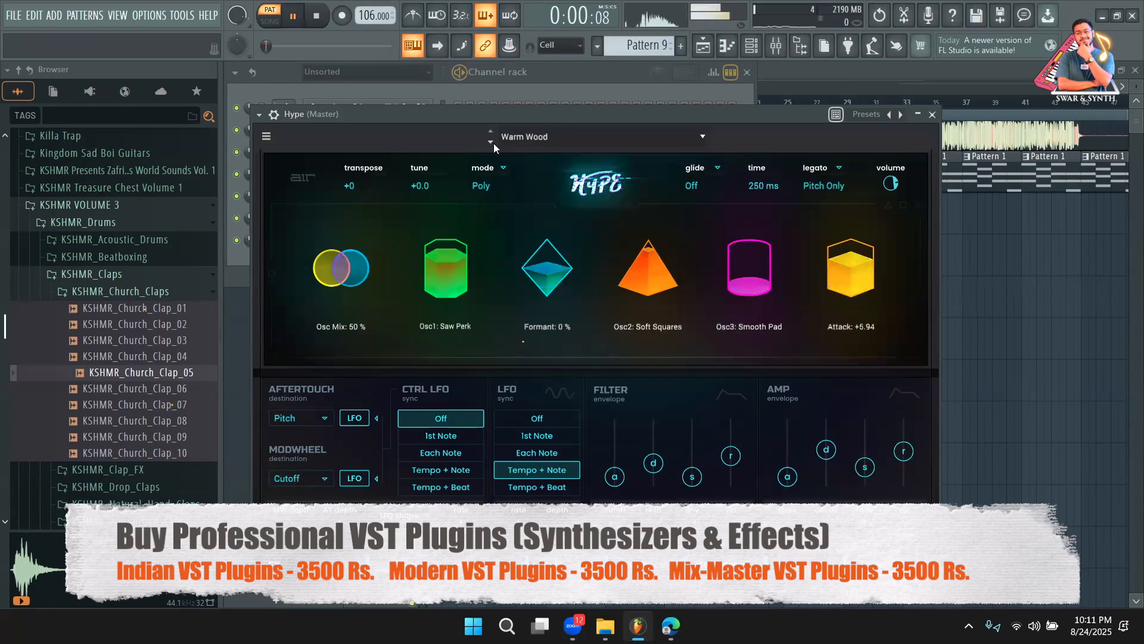
{"action": "left_click", "coordinate": [493, 143]}
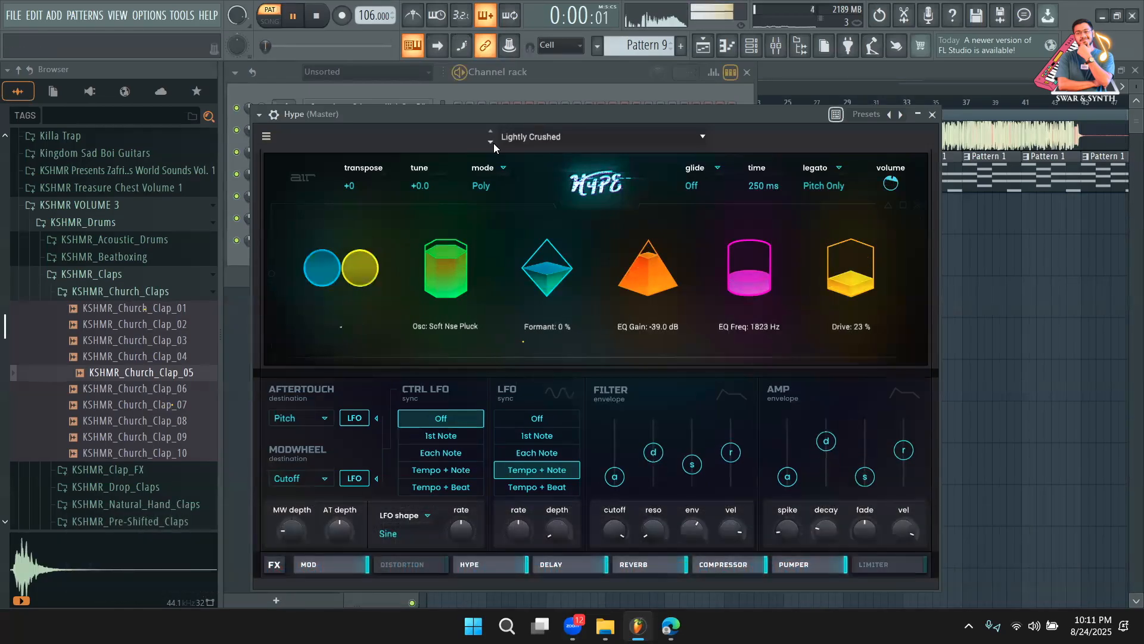
{"action": "left_click", "coordinate": [491, 142]}
{"action": "left_click", "coordinate": [490, 141]}
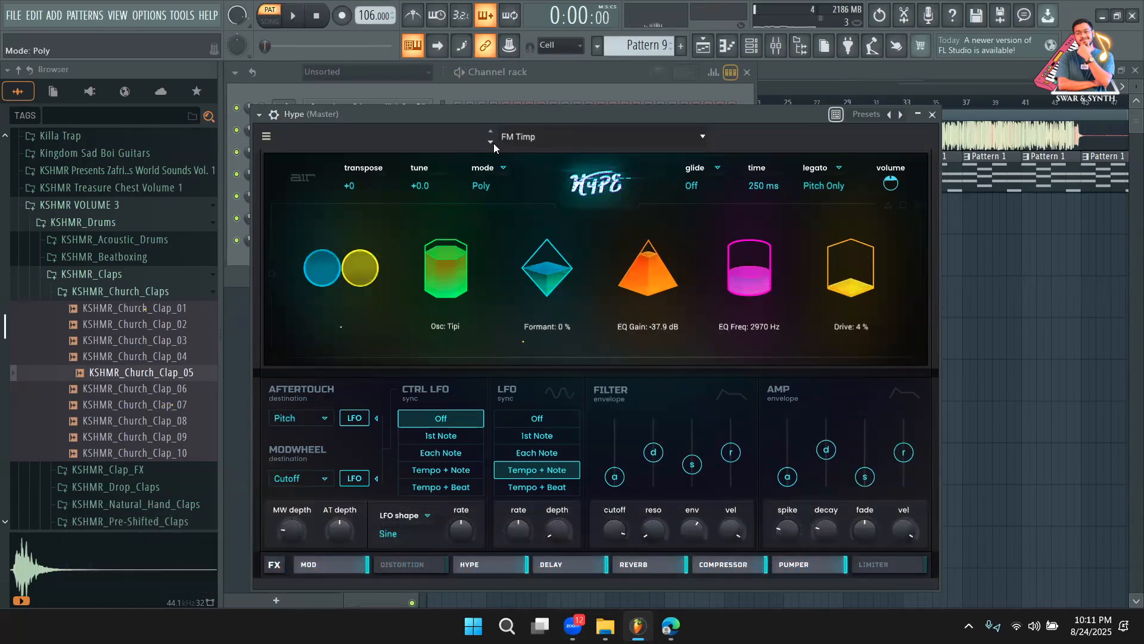
{"action": "left_click", "coordinate": [491, 142]}
{"action": "left_click", "coordinate": [490, 142]}
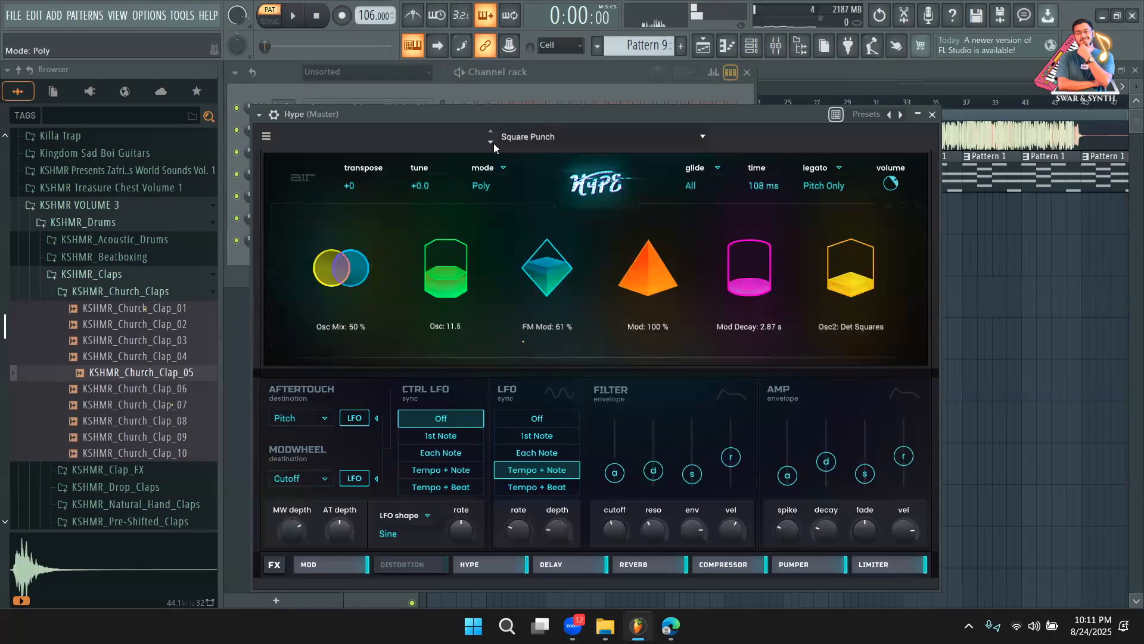
{"action": "left_click", "coordinate": [494, 143]}
{"action": "left_click", "coordinate": [494, 143]}
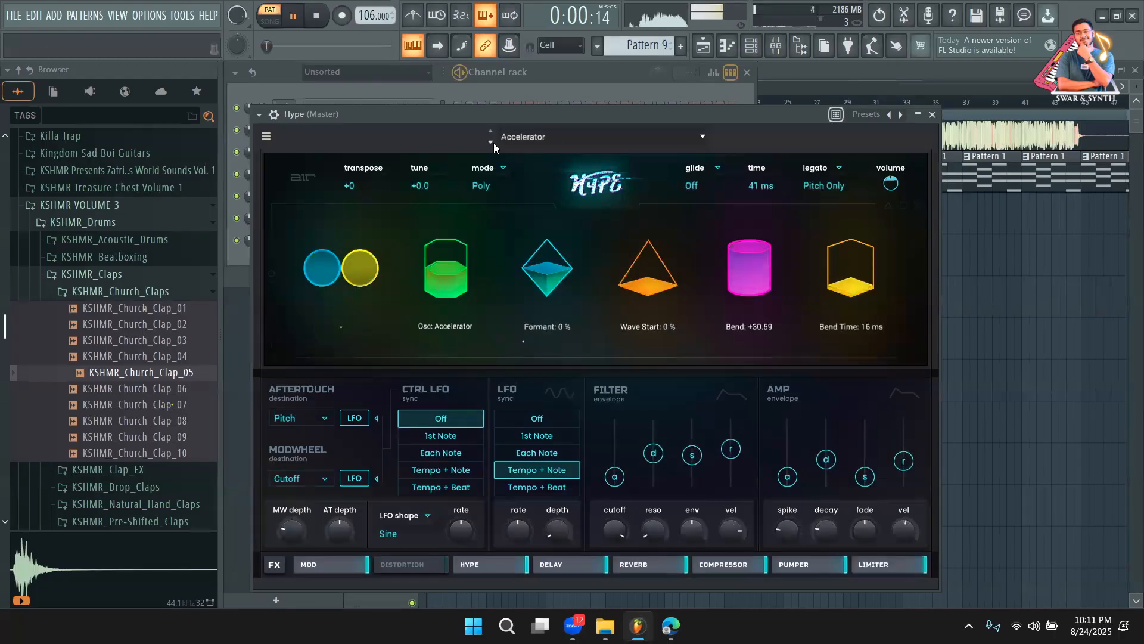
{"action": "left_click", "coordinate": [493, 143]}
{"action": "left_click", "coordinate": [493, 143]}
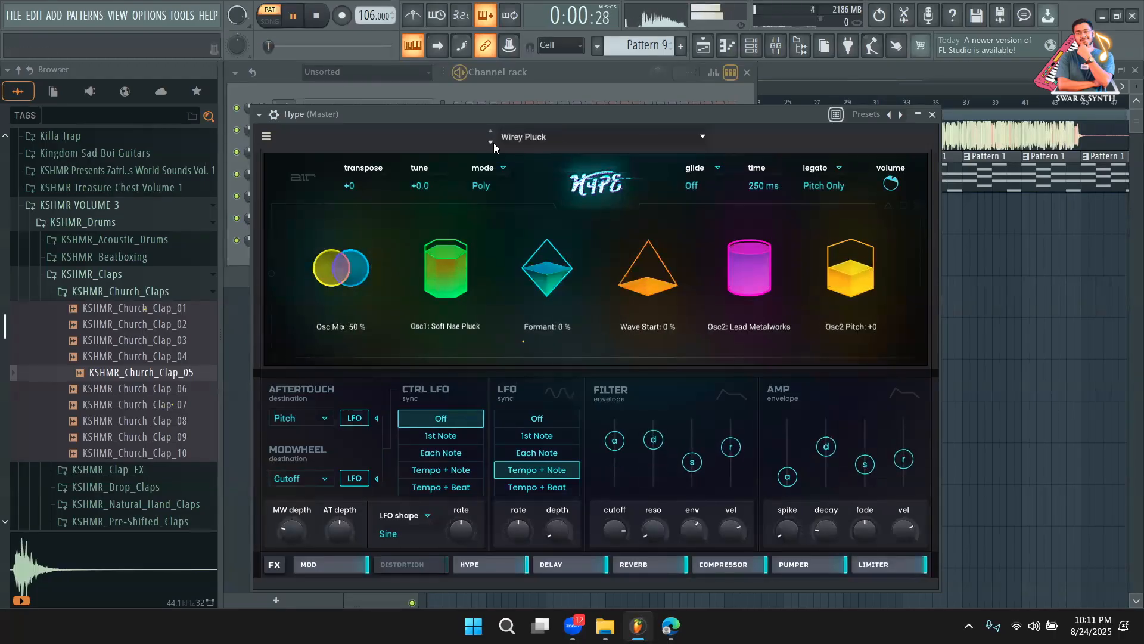
{"action": "left_click", "coordinate": [493, 143]}
{"action": "left_click", "coordinate": [494, 143]}
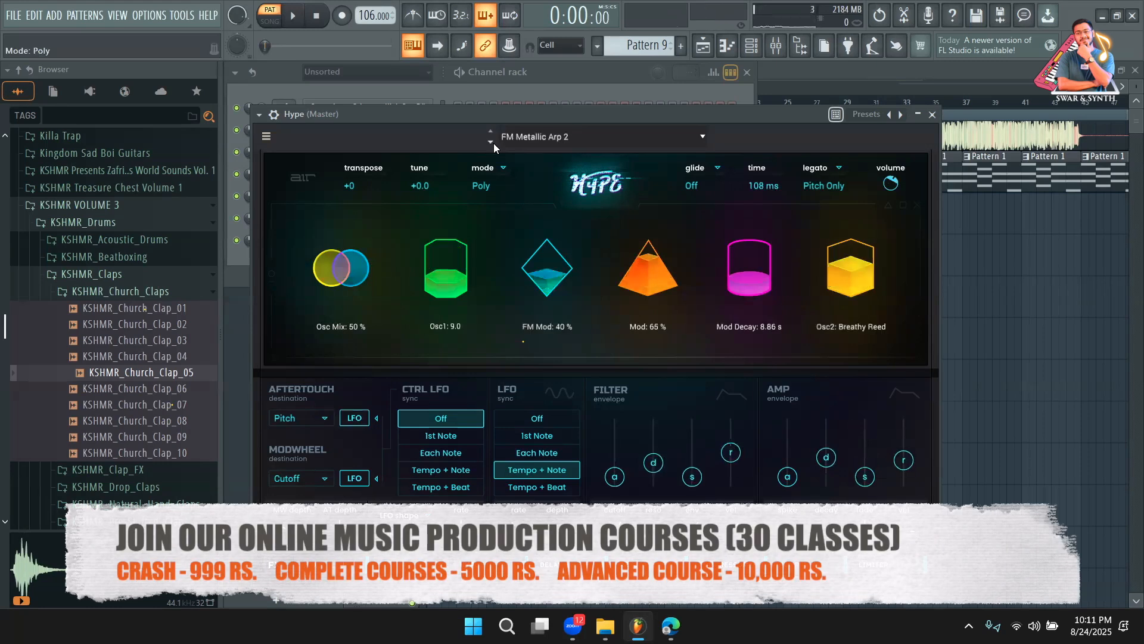
{"action": "key", "text": "space"}
{"action": "key", "text": "space"}
{"action": "left_click", "coordinate": [494, 143]}
{"action": "left_click", "coordinate": [494, 143]}
{"action": "key", "text": "space"}
{"action": "left_click", "coordinate": [494, 143]}
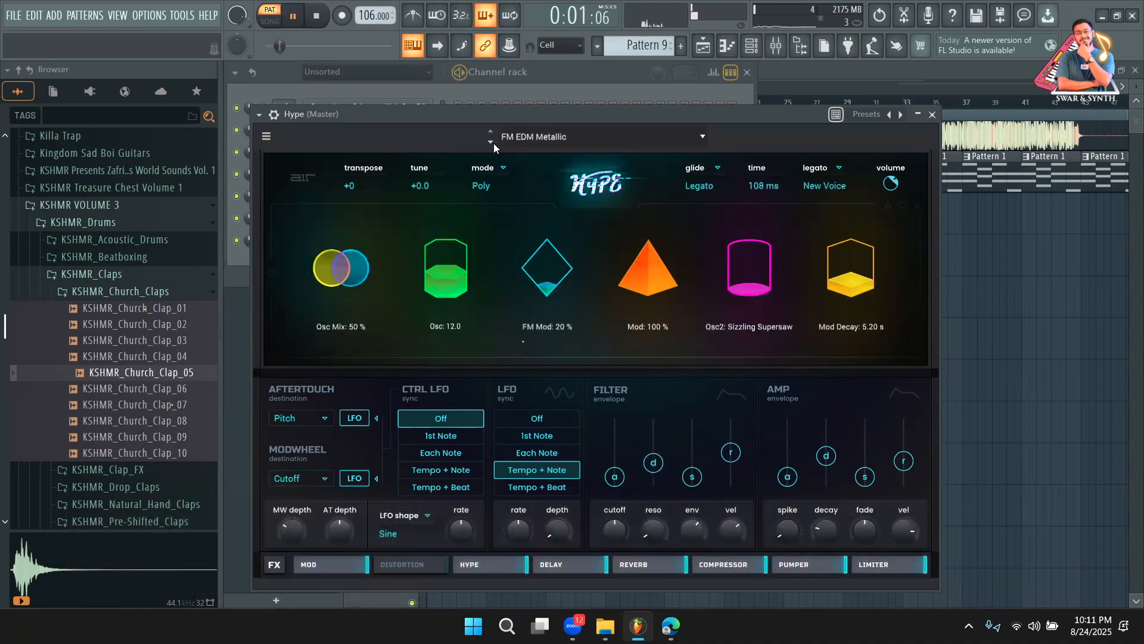
{"action": "left_click", "coordinate": [494, 143]}
{"action": "key", "text": "space"}
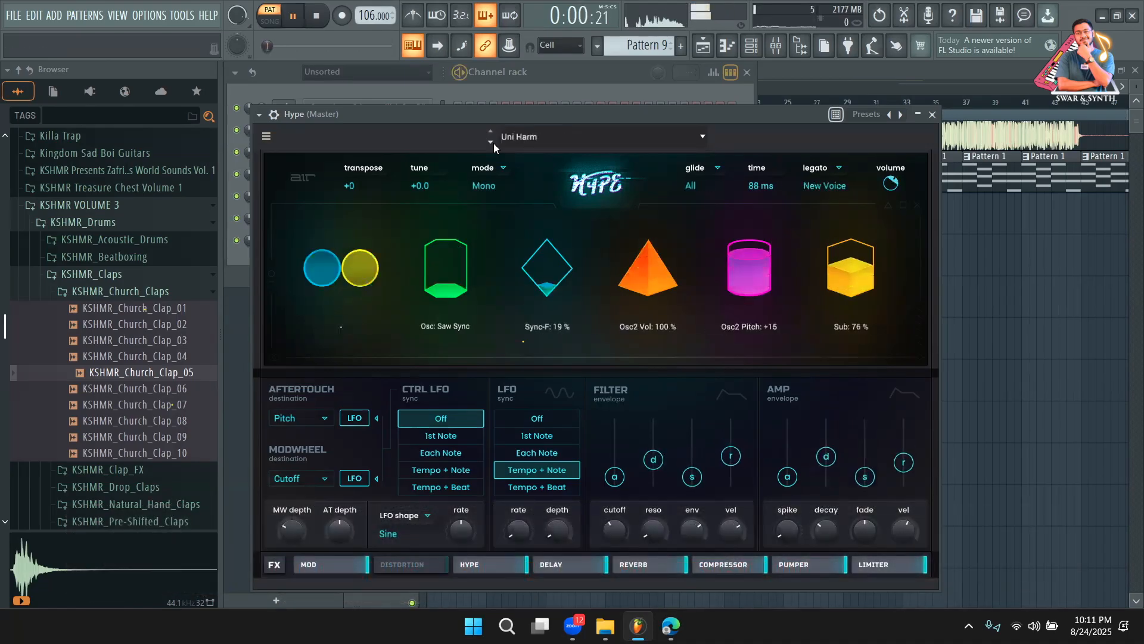
{"action": "left_click", "coordinate": [494, 143]}
{"action": "key", "text": "space"}
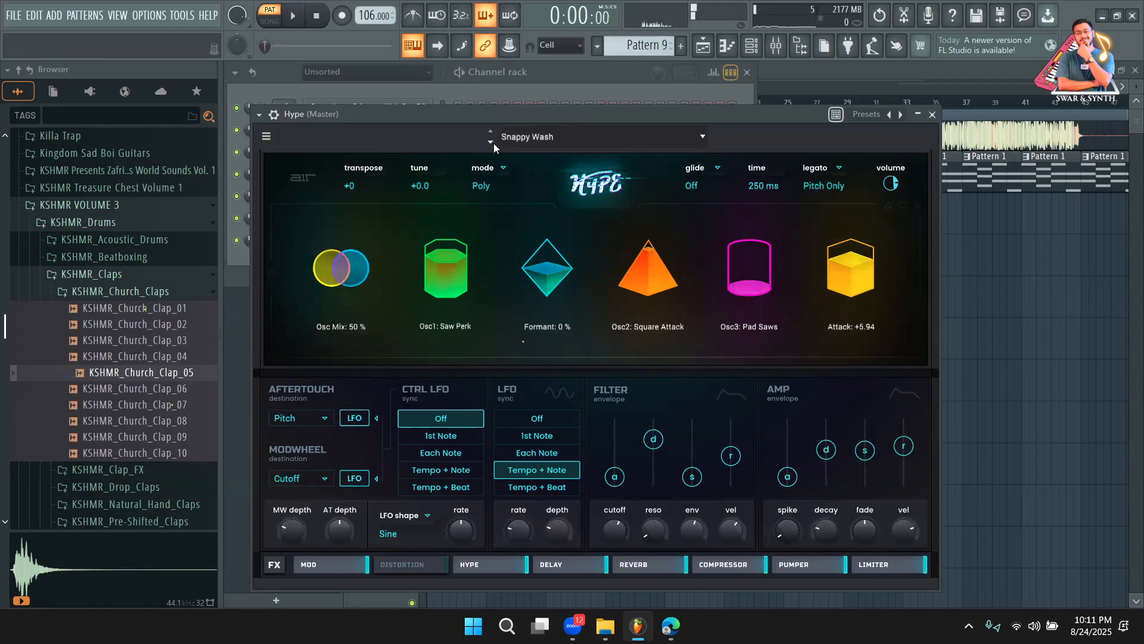
{"action": "left_click", "coordinate": [494, 143]}
{"action": "left_click", "coordinate": [493, 143]}
{"action": "left_click", "coordinate": [494, 143]}
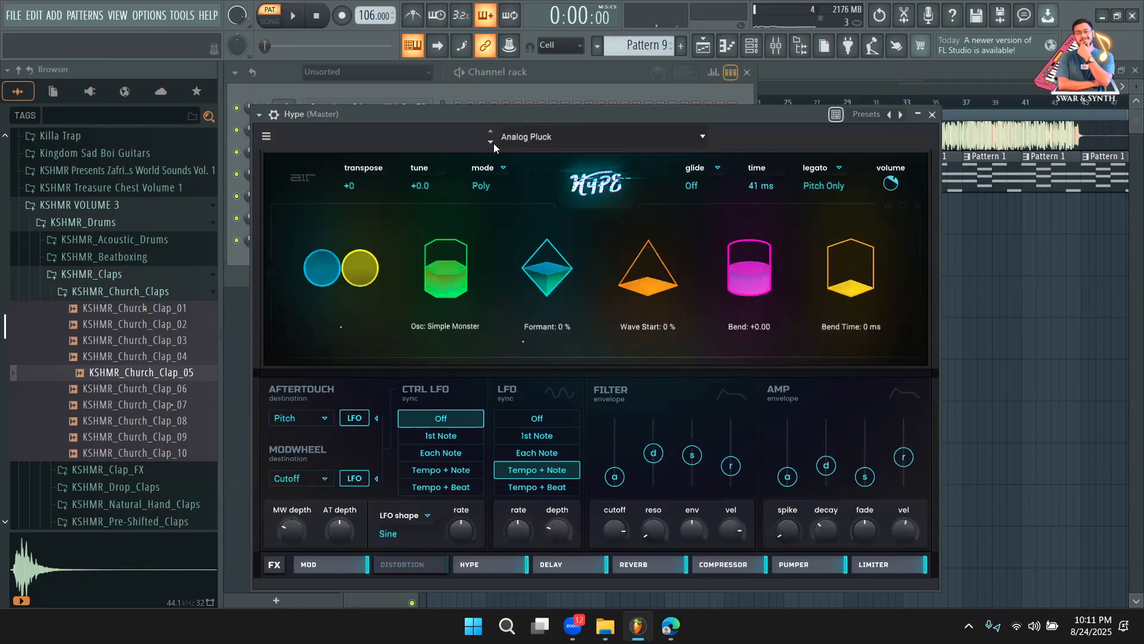
{"action": "left_click", "coordinate": [494, 143]}
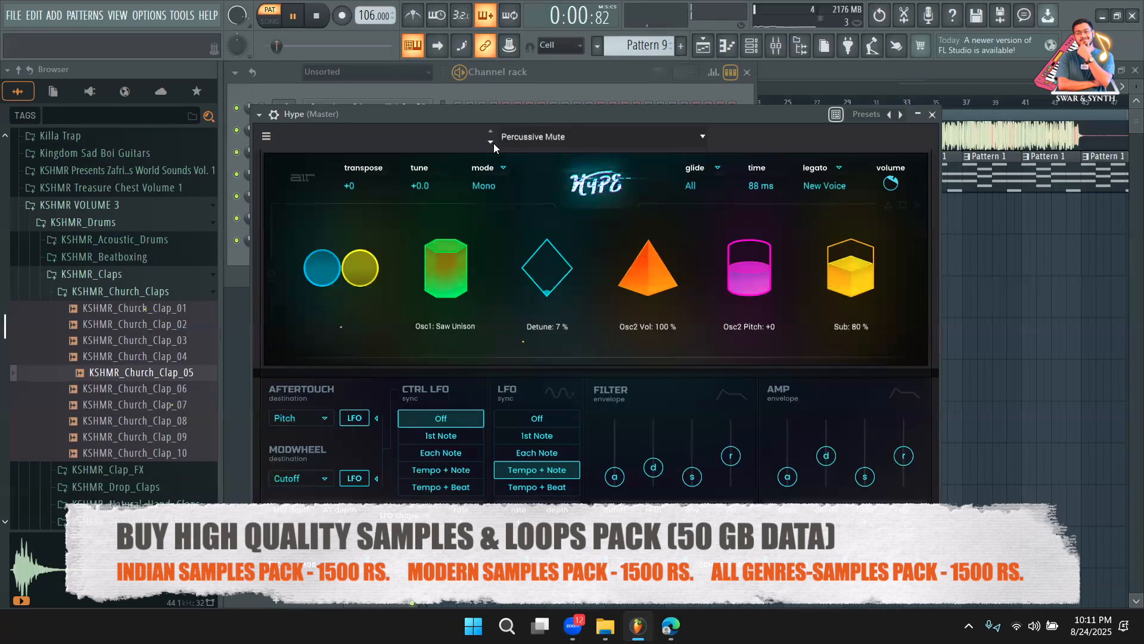
{"action": "left_click", "coordinate": [494, 143]}
{"action": "left_click", "coordinate": [494, 143]}
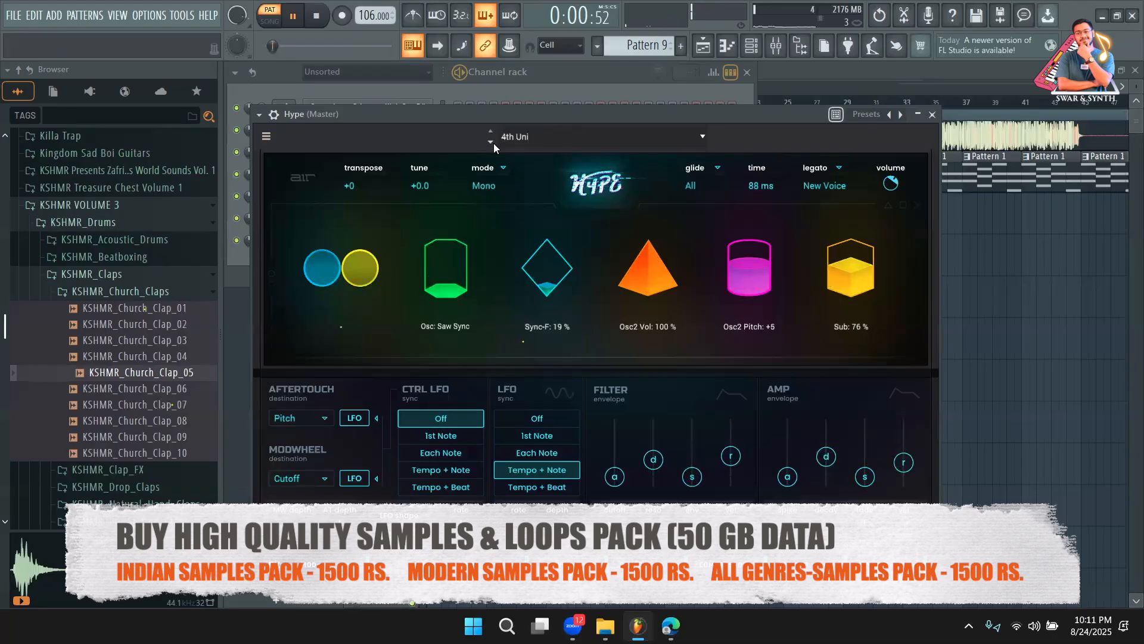
{"action": "left_click", "coordinate": [493, 143]}
{"action": "left_click", "coordinate": [493, 143]}
{"action": "left_click", "coordinate": [494, 143]}
Switch Hype to the Pitched Perc presets and audition several against the chord pattern, including Mellow Pluck and Flammed Mallets
{"action": "left_click", "coordinate": [512, 137]}
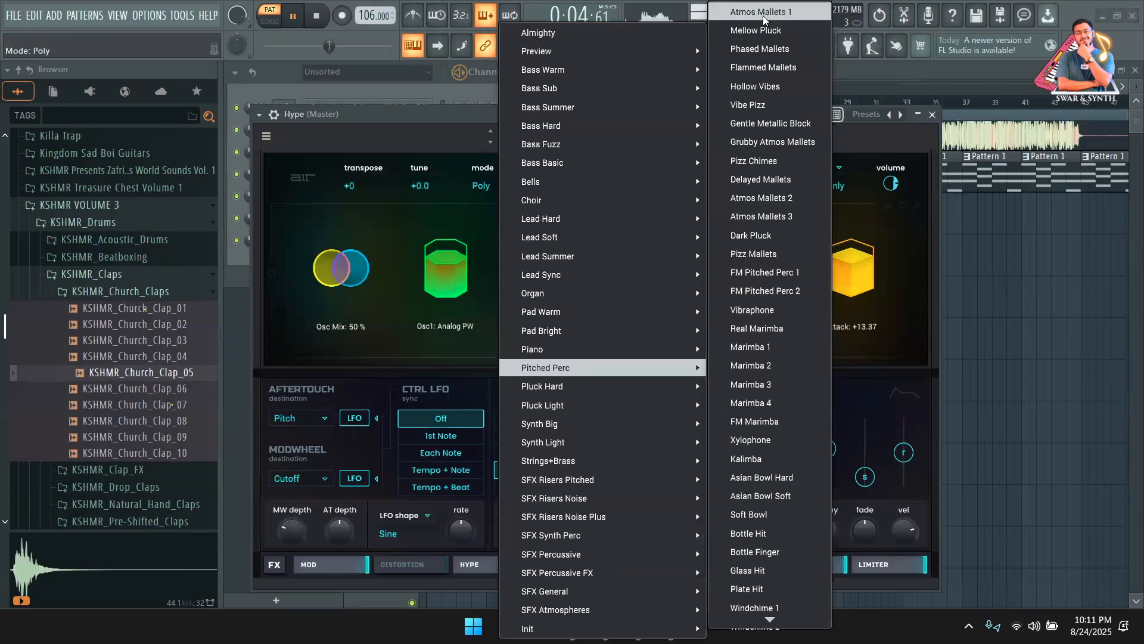
{"action": "left_click", "coordinate": [490, 144]}
{"action": "key", "text": "space"}
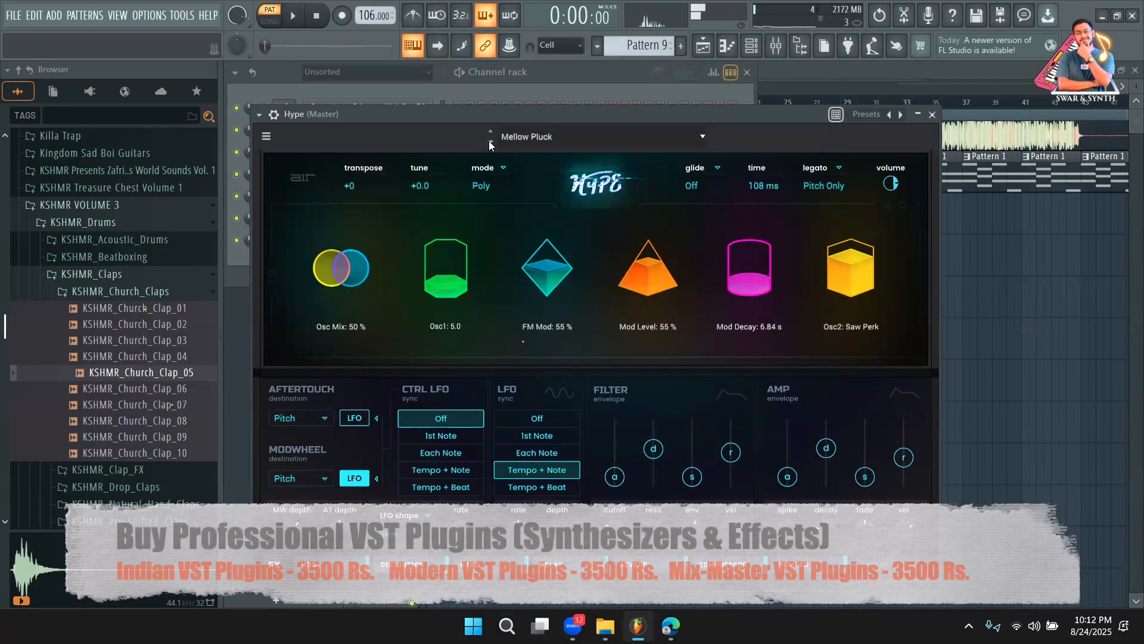
{"action": "key", "text": "space"}
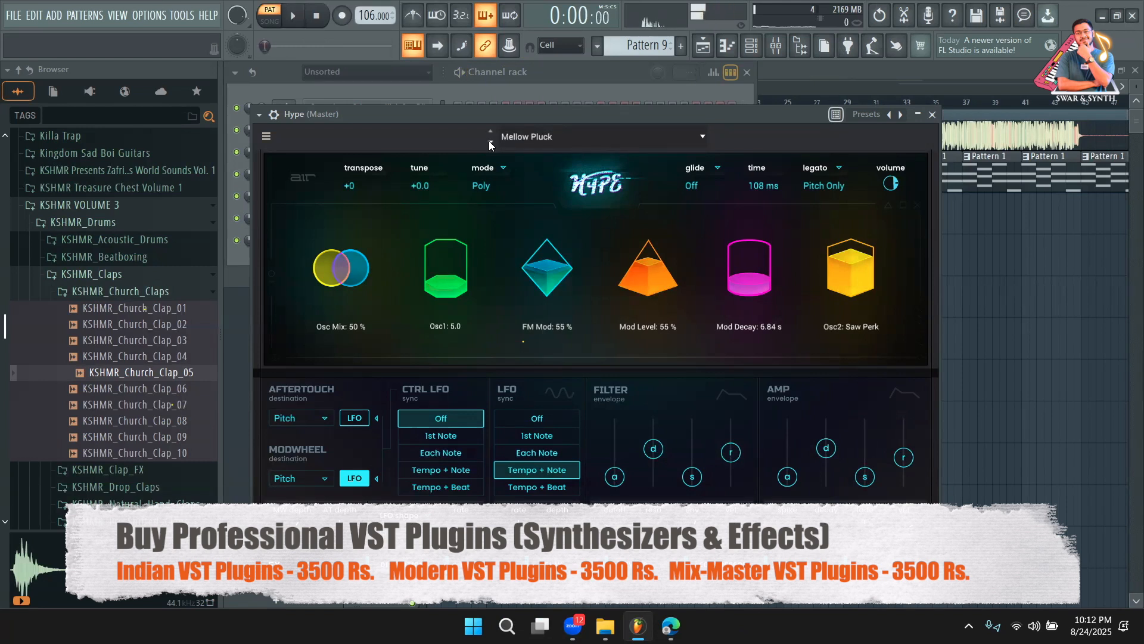
{"action": "left_click", "coordinate": [490, 143]}
{"action": "key", "text": "space"}
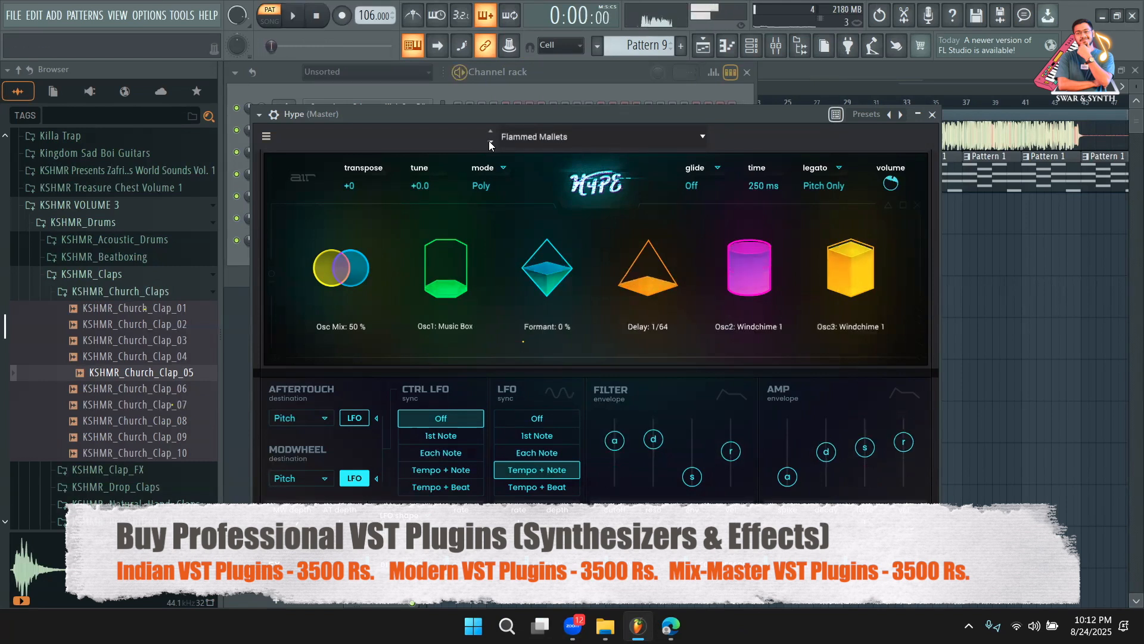
{"action": "left_click", "coordinate": [491, 129]}
{"action": "key", "text": "space"}
Open the Hype notes in the piano roll and shorten all the chord notes to two-step stabs
{"action": "left_click", "coordinate": [528, 102]}
{"action": "left_click", "coordinate": [498, 248]}
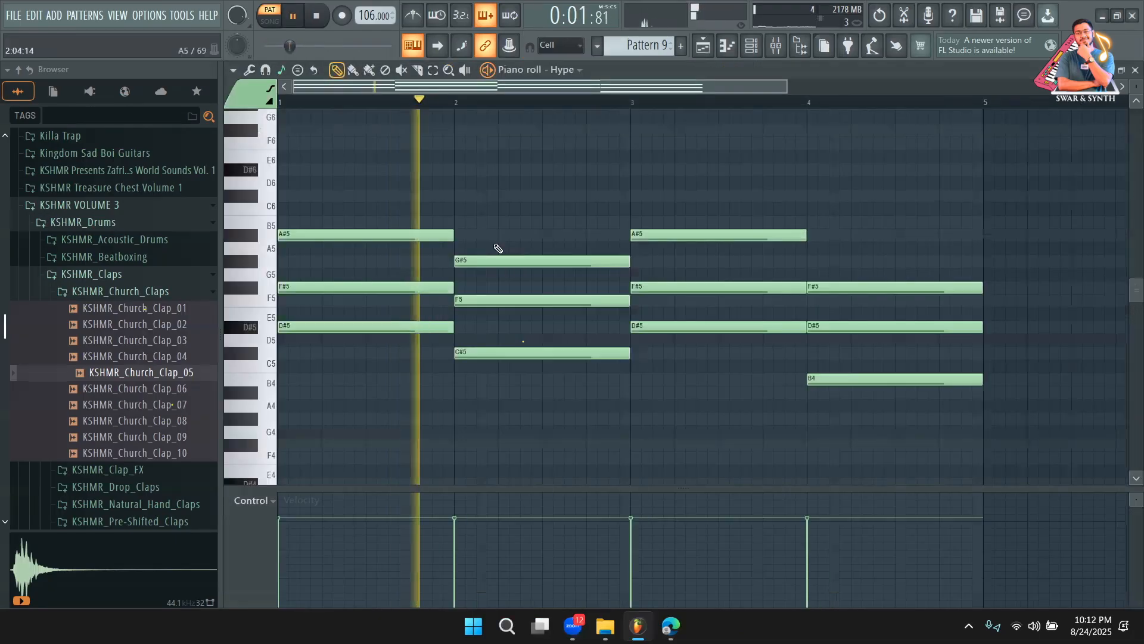
{"action": "key", "text": "ctrl+a"}
{"action": "key", "text": "space"}
{"action": "left_click_drag", "start_coordinate": [463, 242], "coordinate": [332, 275]}
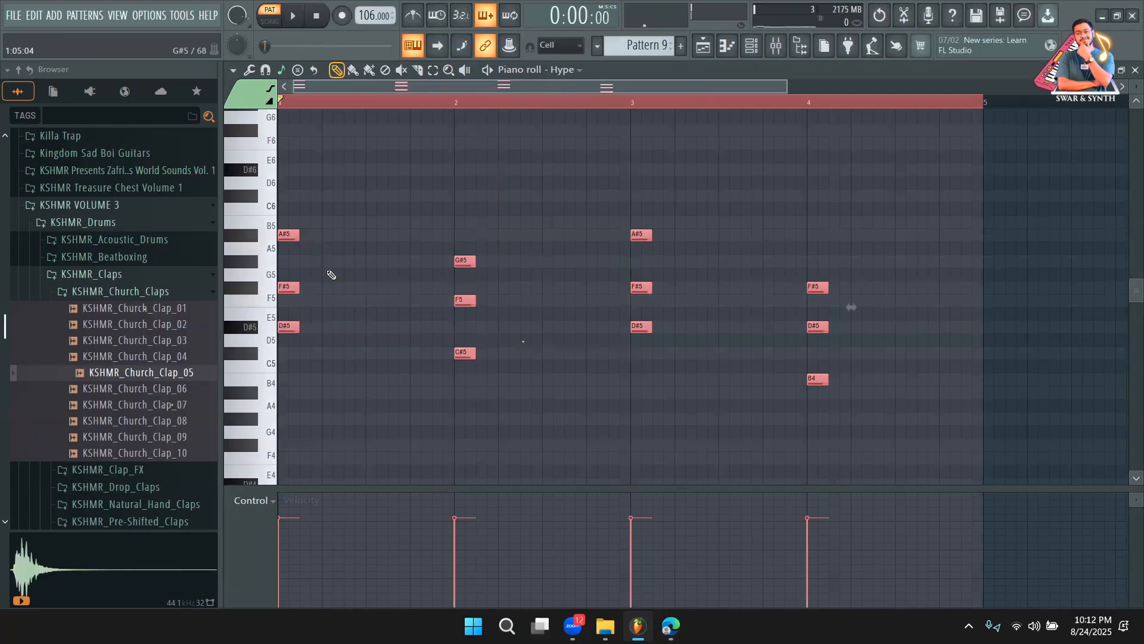
Shift the chord stabs three steps late and duplicate them into four offbeat hits per bar, checking timing with the metronome
{"action": "left_click_drag", "start_coordinate": [281, 238], "coordinate": [361, 247]}
{"action": "left_click", "coordinate": [412, 16]}
{"action": "key", "text": "space"}
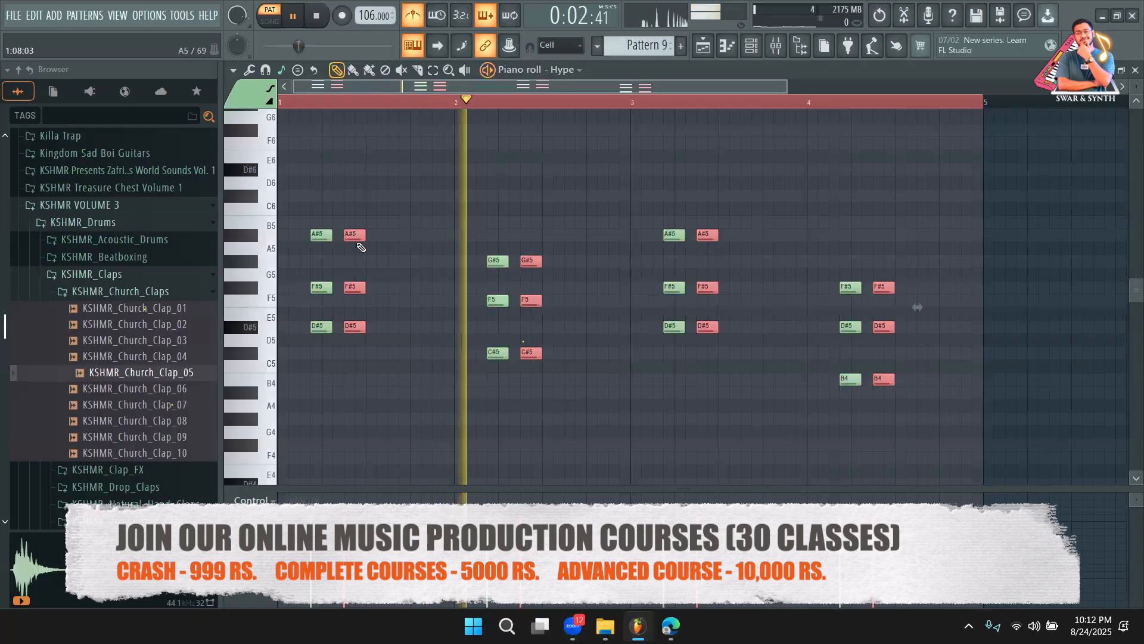
{"action": "key", "text": "ctrl+a"}
{"action": "left_click_drag", "start_coordinate": [327, 239], "coordinate": [416, 240]}
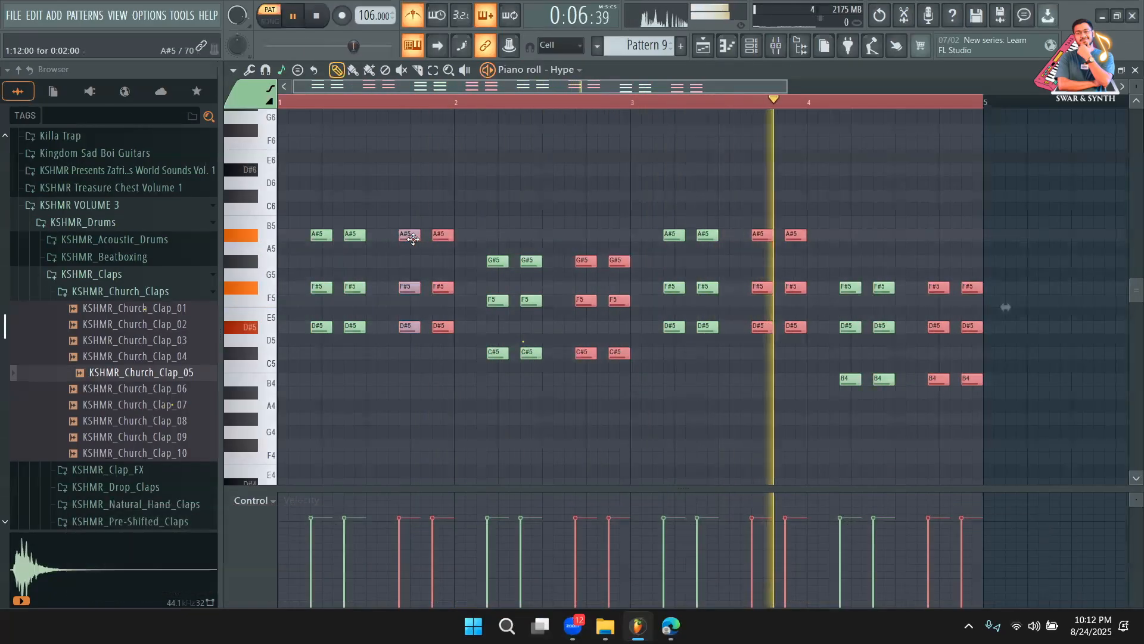
{"action": "left_click", "coordinate": [601, 198], "text": "ctrl"}
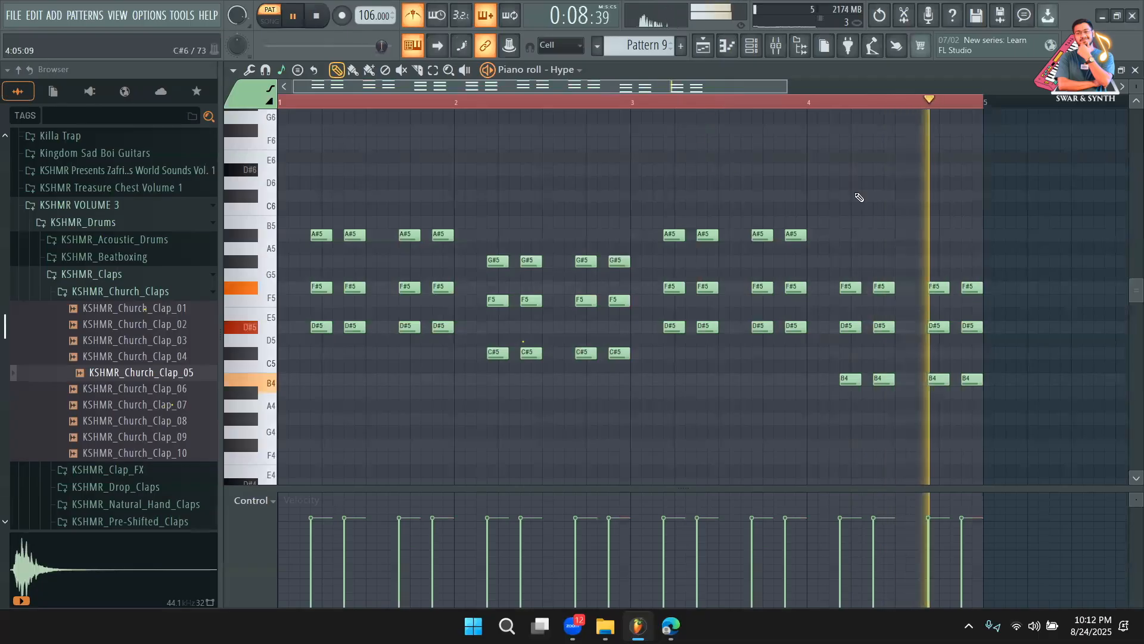
Clone the DUNE 3 channel in the channel rack and stop playback
{"action": "key", "text": "F6"}
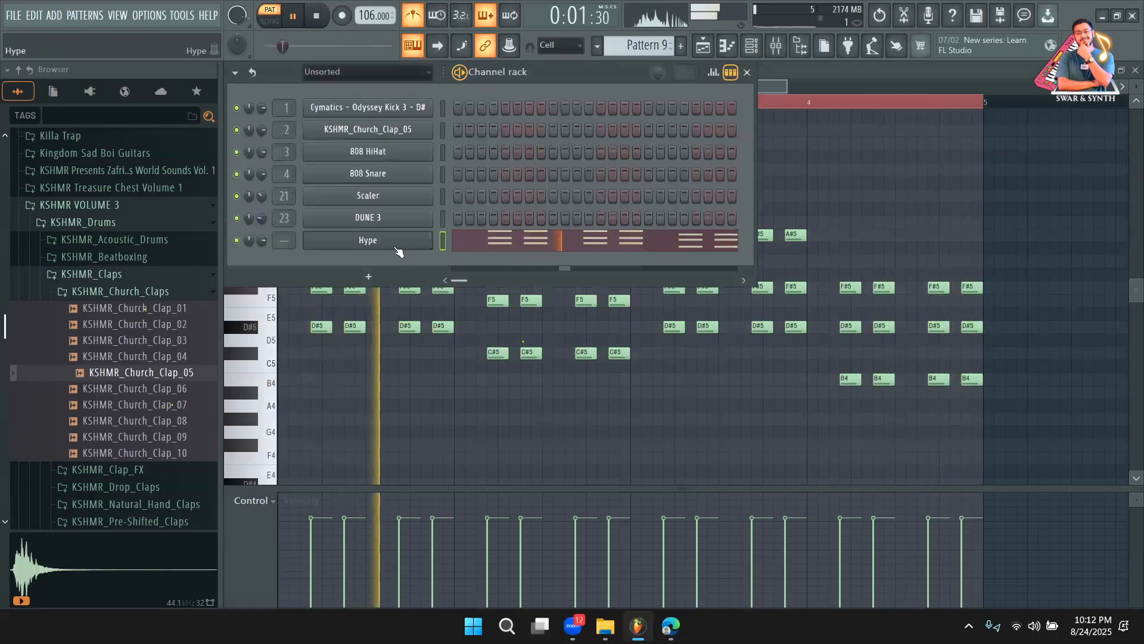
{"action": "right_click", "coordinate": [392, 224]}
{"action": "left_click", "coordinate": [476, 342]}
{"action": "left_click", "coordinate": [579, 69]}
{"action": "key", "text": "space"}
Copy the Hype notes into the DUNE 3 #2 channel, and route DUNE 3 #2 to mixer track 24 and Hype to track 25
{"action": "right_click", "coordinate": [392, 267]}
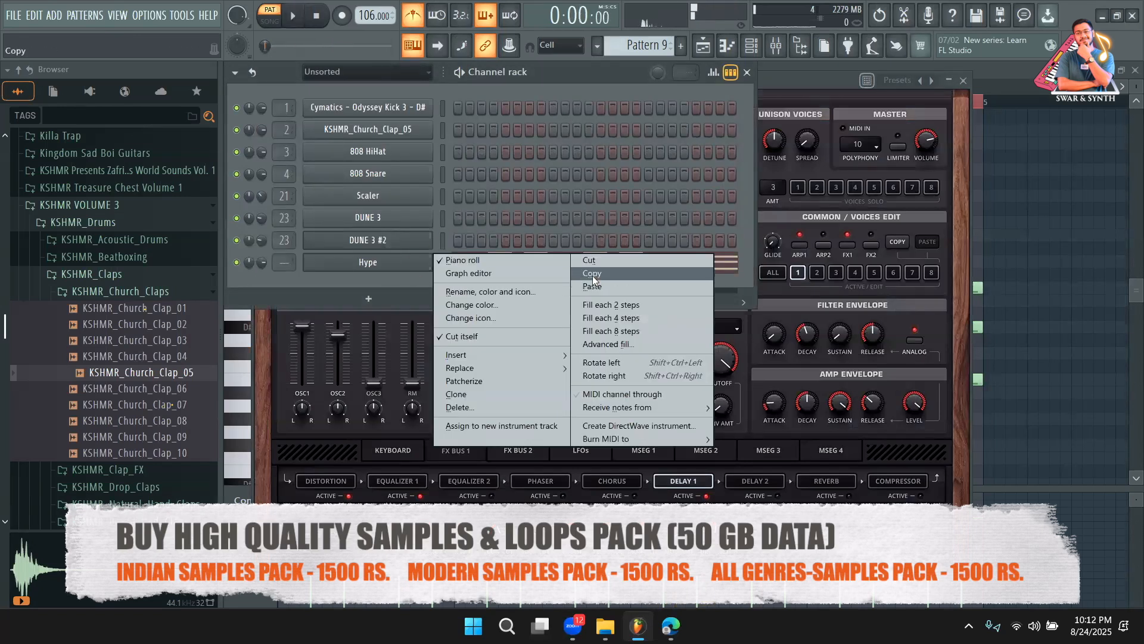
{"action": "left_click", "coordinate": [592, 275]}
{"action": "right_click", "coordinate": [384, 241]}
{"action": "mouse_move", "coordinate": [417, 266]}
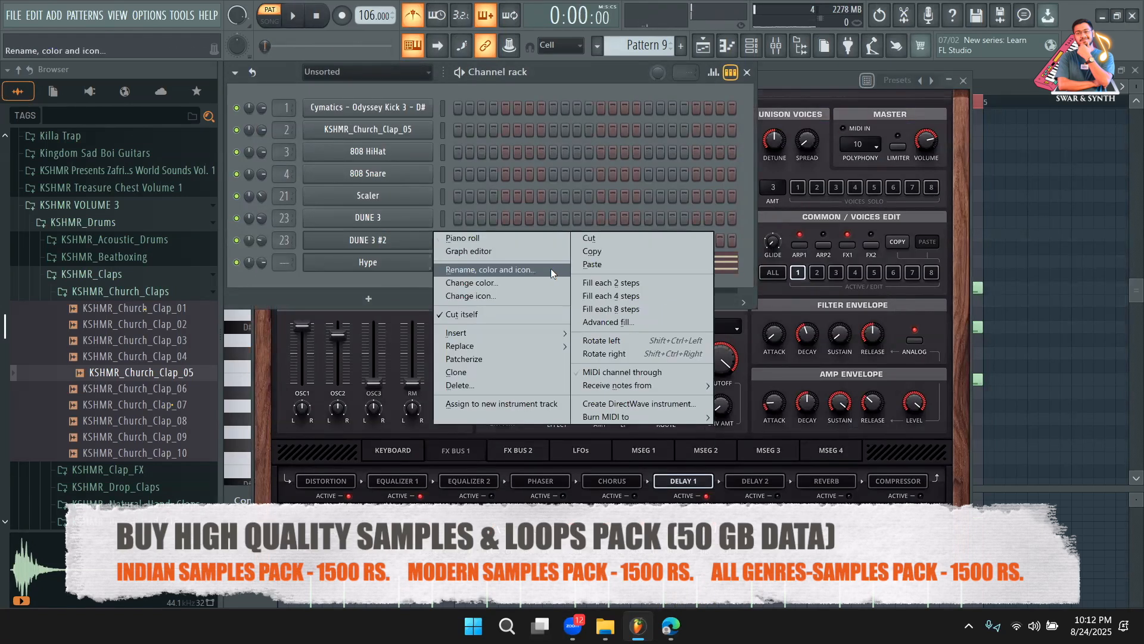
{"action": "left_click", "coordinate": [581, 266]}
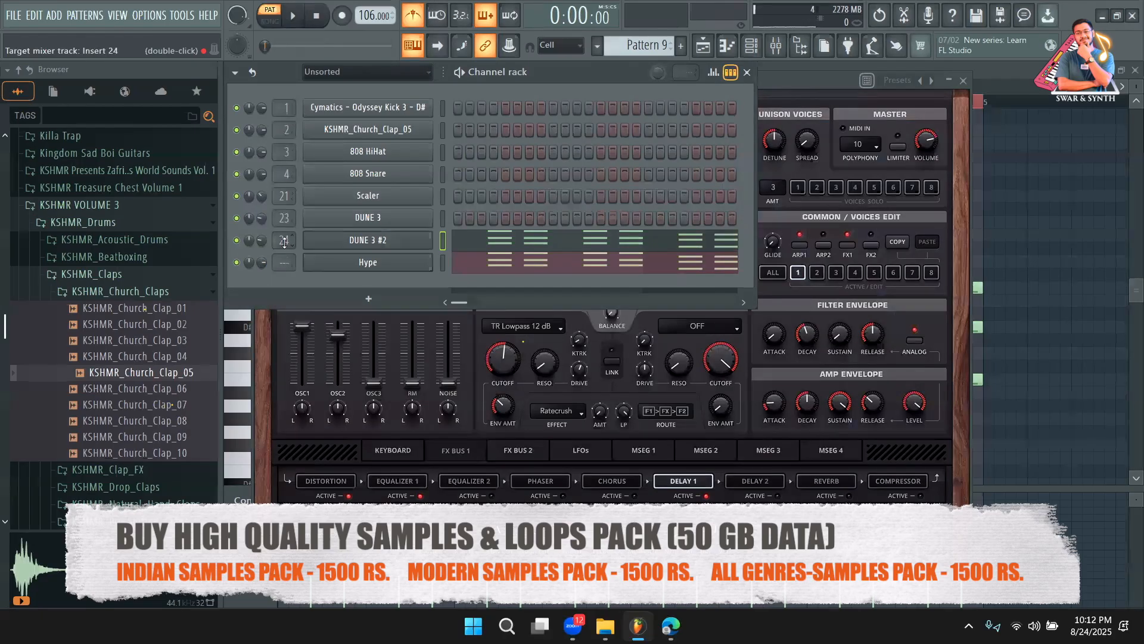
{"action": "left_click_drag", "start_coordinate": [284, 263], "coordinate": [284, 239]}
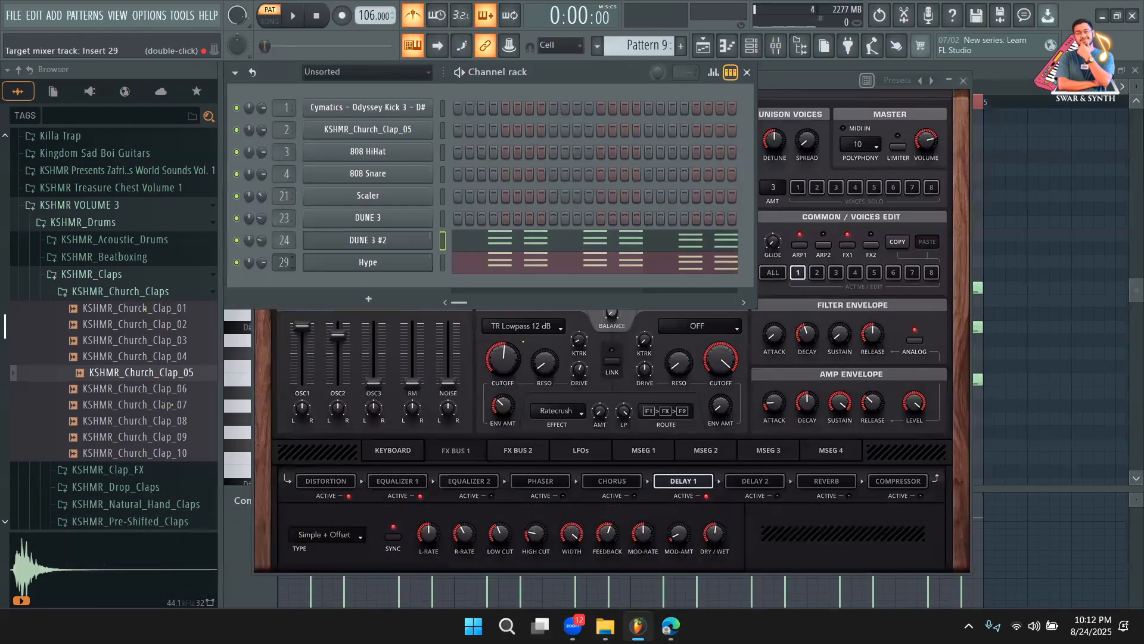
Load the haryanvi pluck preset into DUNE 3 #2 and play the pattern
{"action": "left_click", "coordinate": [799, 90]}
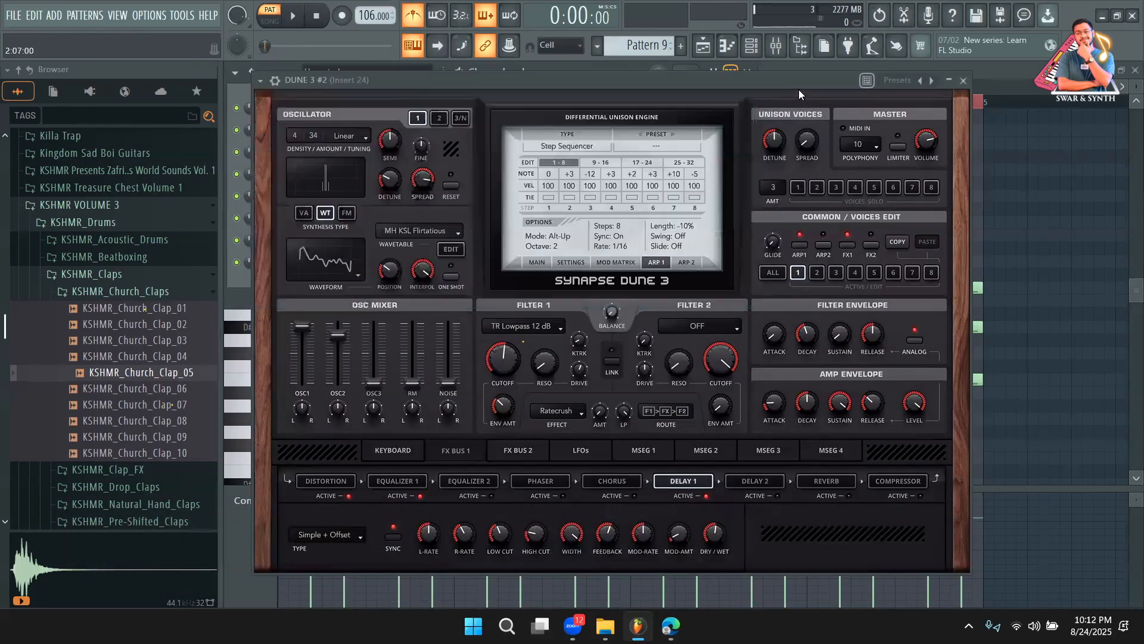
{"action": "left_click", "coordinate": [261, 81]}
{"action": "mouse_move", "coordinate": [334, 120]}
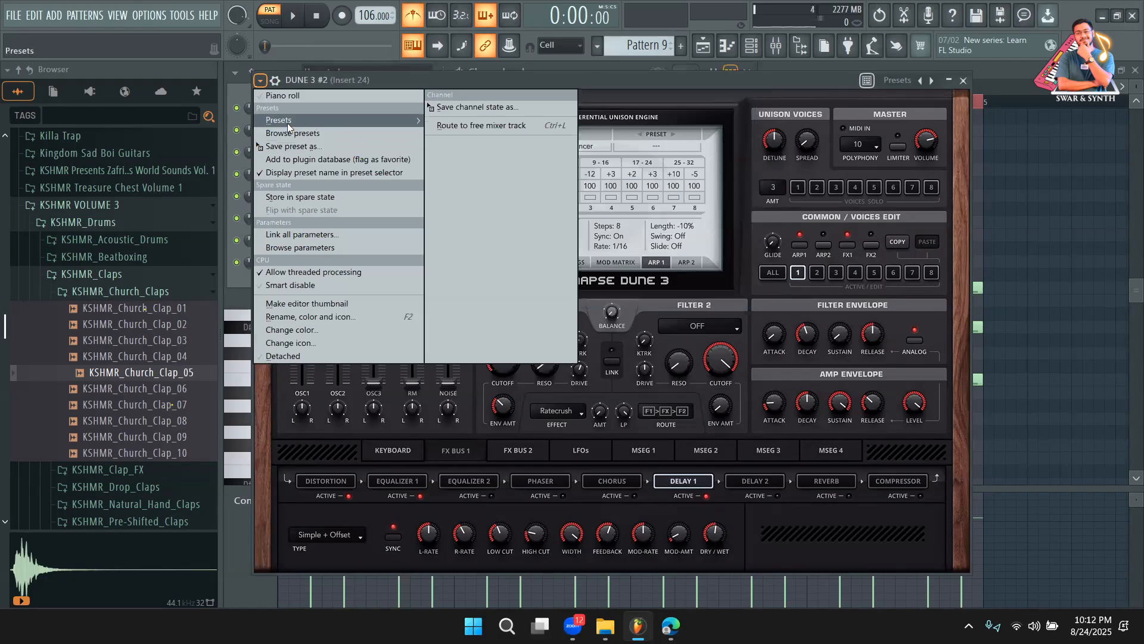
{"action": "left_click", "coordinate": [463, 247]}
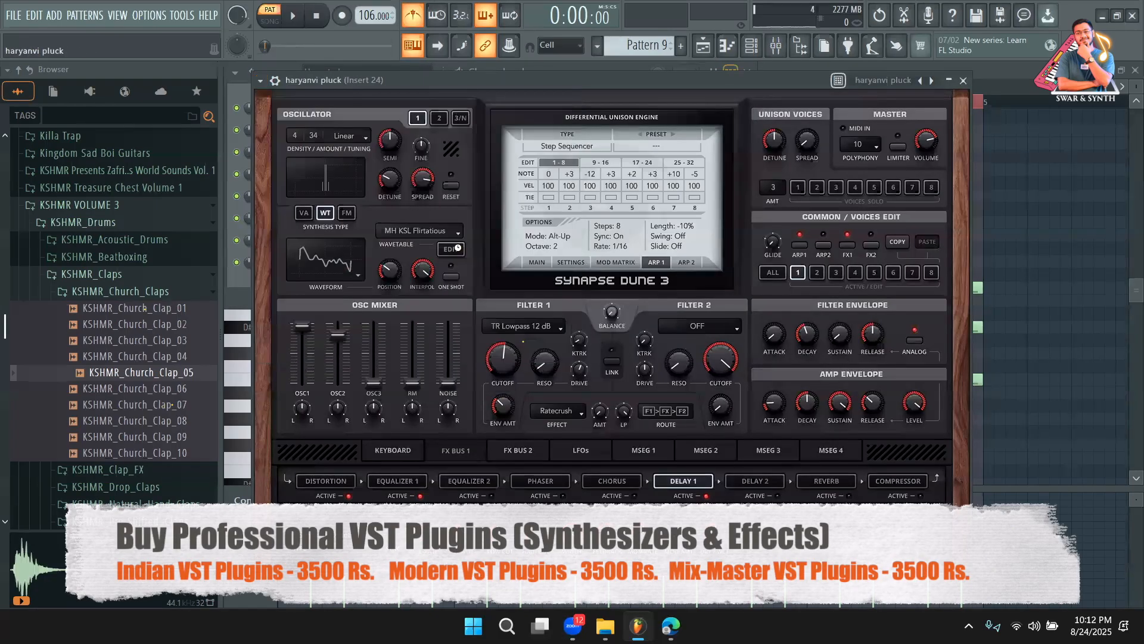
{"action": "key", "text": "space"}
Show the haryanvi pluck channel's detailed settings and raise its channel volume
{"action": "left_click_drag", "start_coordinate": [362, 80], "coordinate": [441, 107]}
{"action": "left_click", "coordinate": [353, 112]}
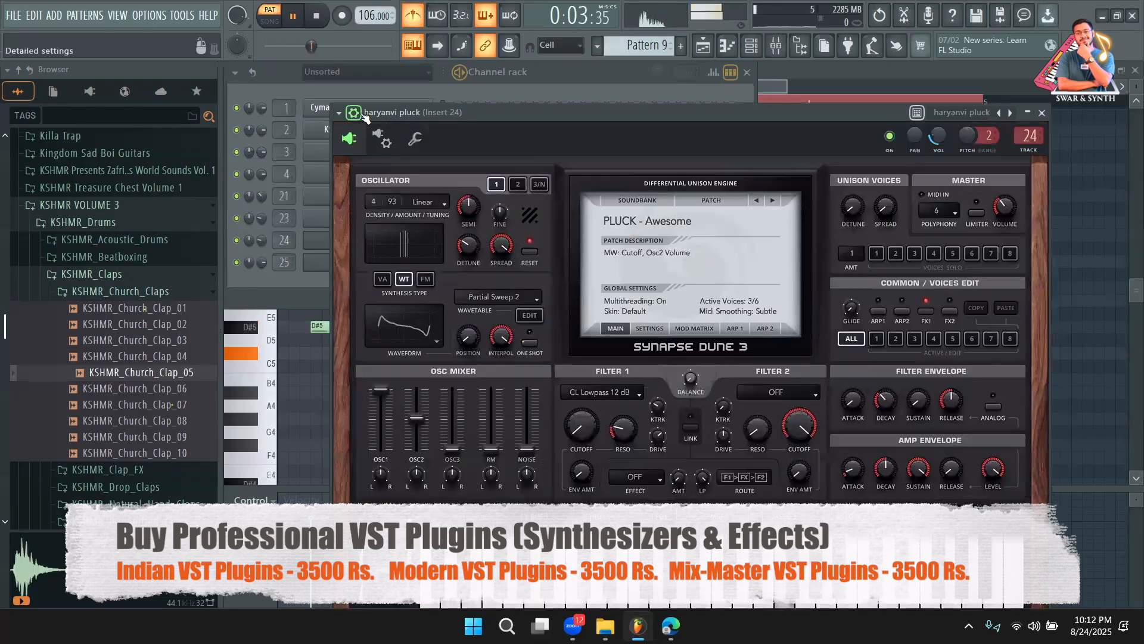
{"action": "left_click_drag", "start_coordinate": [937, 137], "coordinate": [938, 109]}
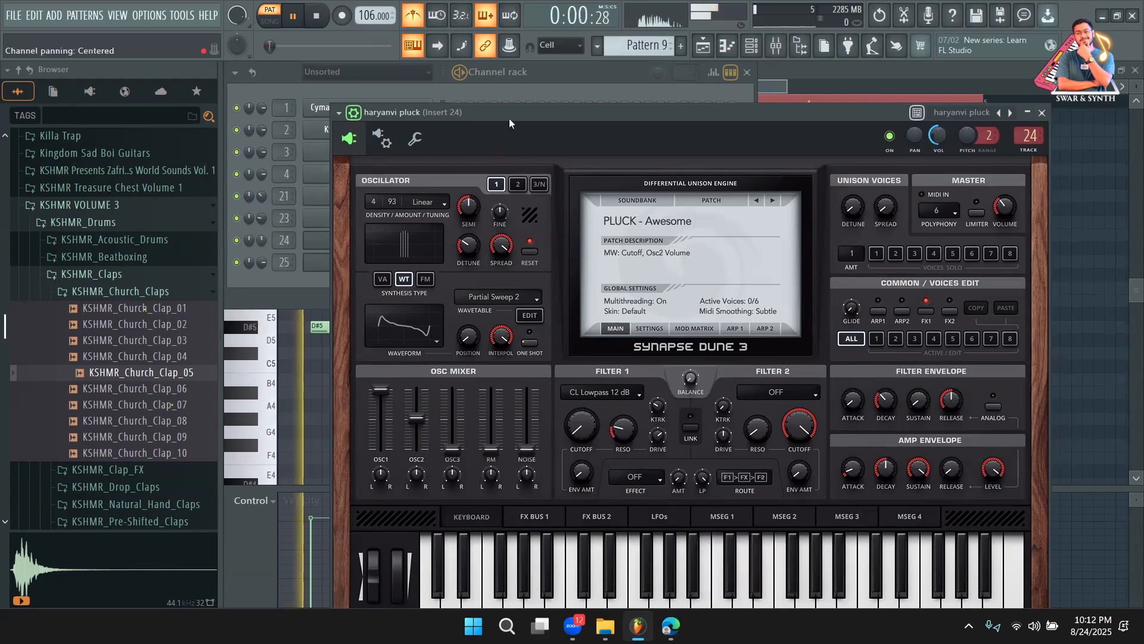
Turn off the metronome and clone the haryanvi pluck channel with playback stopped
{"action": "left_click", "coordinate": [413, 16]}
{"action": "left_click", "coordinate": [578, 75]}
{"action": "key", "text": "space"}
{"action": "right_click", "coordinate": [411, 246]}
{"action": "left_click", "coordinate": [467, 375]}
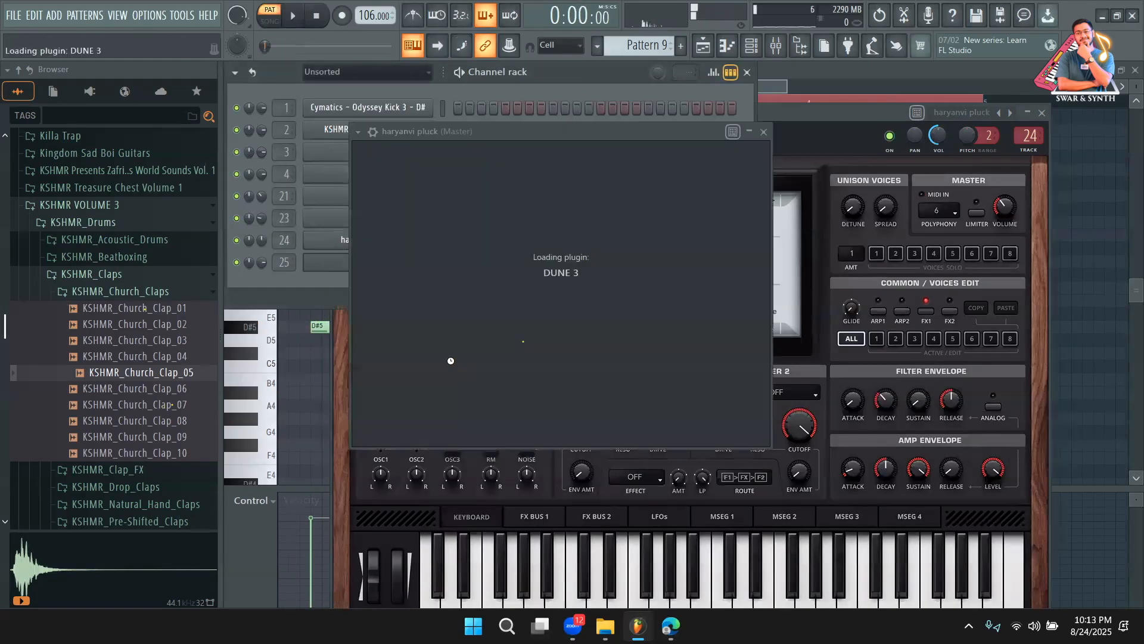
Copy the haryanvi pluck notes into the haryanvi pluck #2 channel
{"action": "left_click", "coordinate": [302, 299]}
{"action": "right_click", "coordinate": [411, 245]}
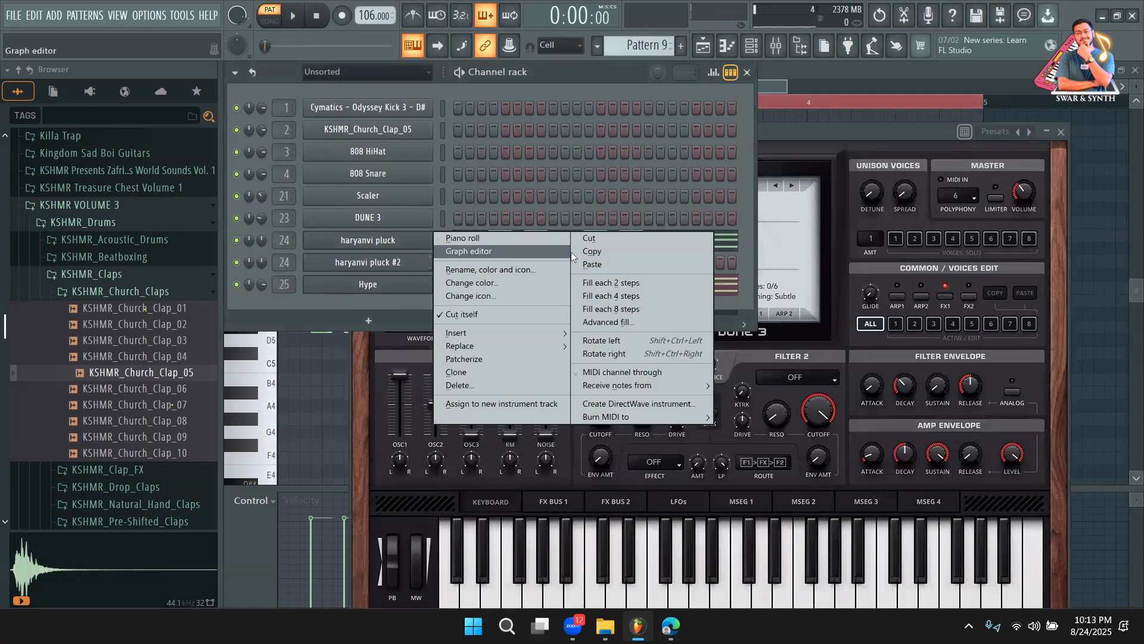
{"action": "left_click", "coordinate": [596, 251]}
{"action": "right_click", "coordinate": [392, 268]}
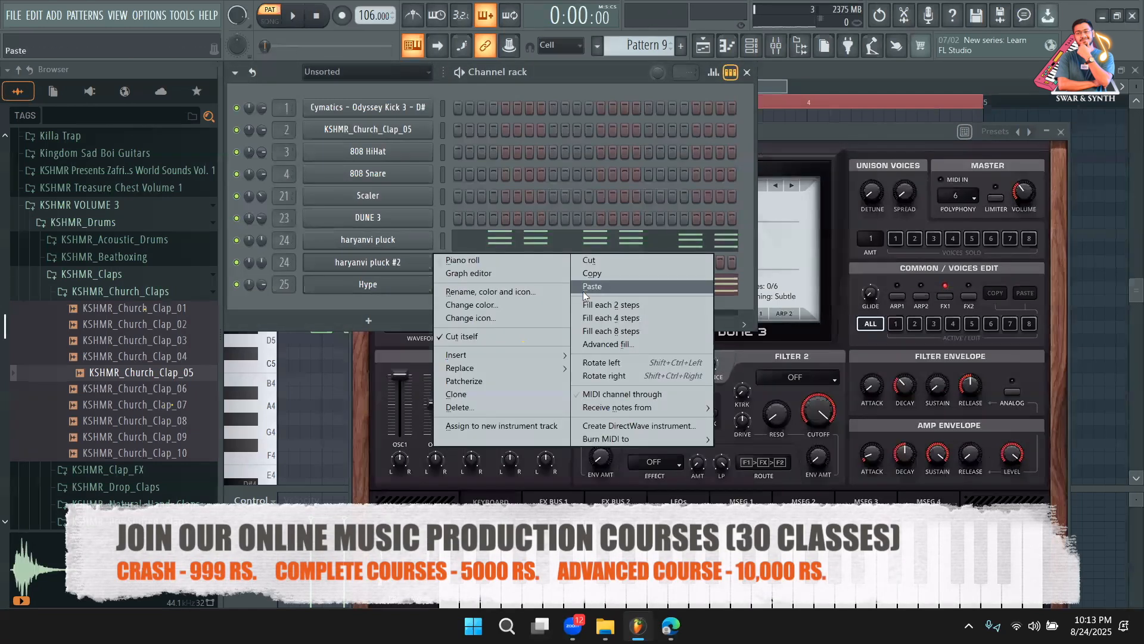
{"action": "left_click", "coordinate": [579, 292]}
Load the fav 1 pluck preset into haryanvi pluck #2 and audition the pattern
{"action": "left_click", "coordinate": [393, 267]}
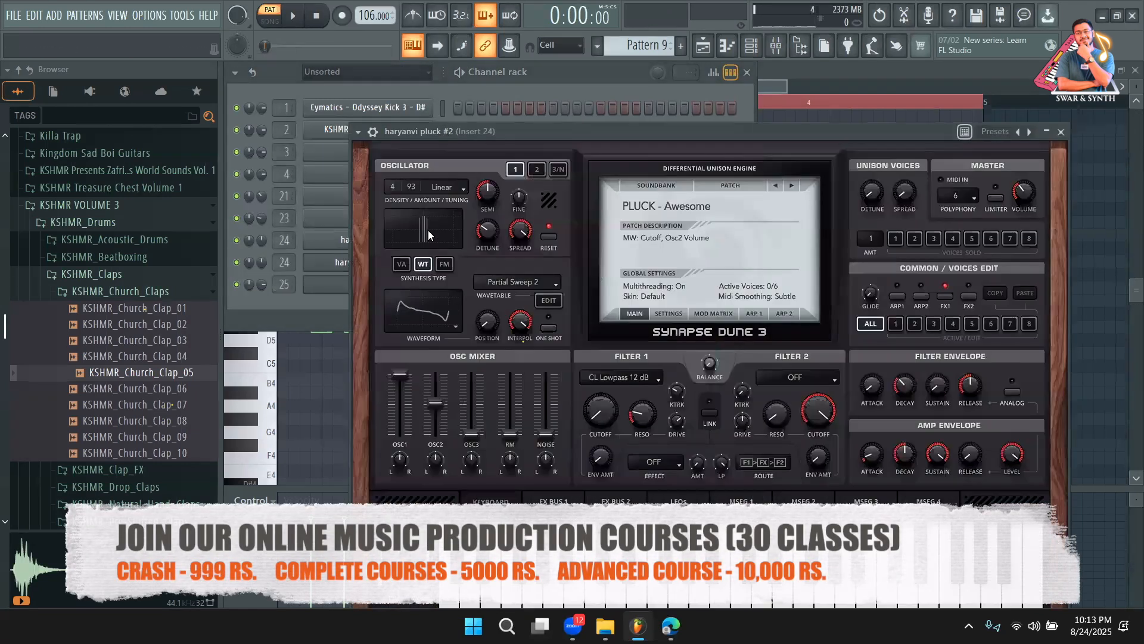
{"action": "left_click", "coordinate": [361, 134]}
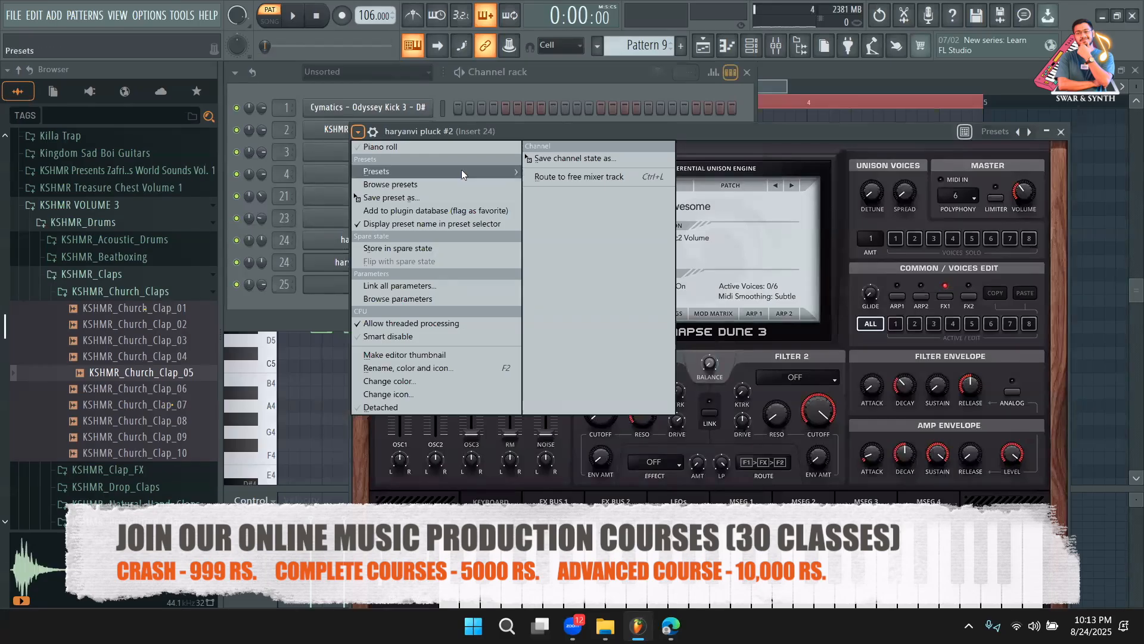
{"action": "mouse_move", "coordinate": [462, 171]}
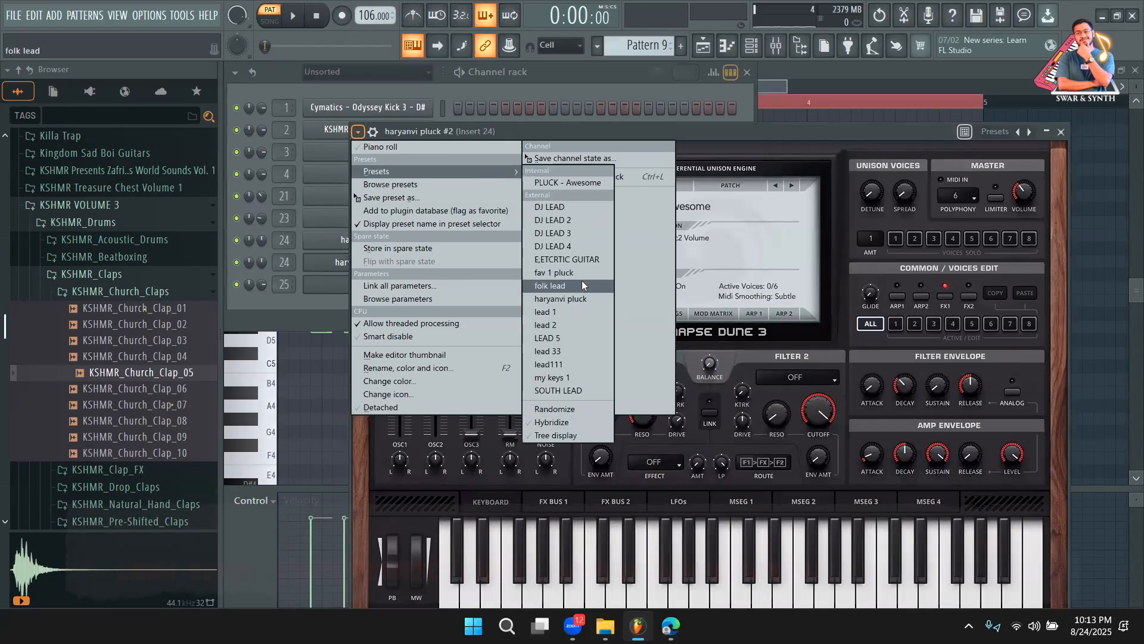
{"action": "left_click", "coordinate": [582, 272]}
{"action": "left_click", "coordinate": [276, 24]}
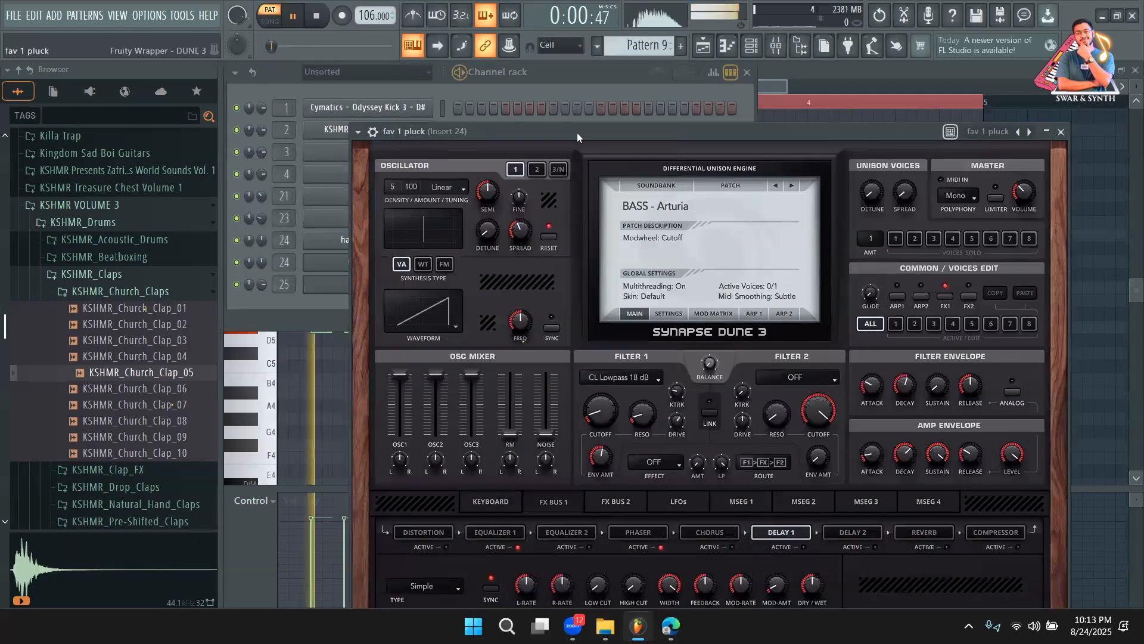
{"action": "left_click_drag", "start_coordinate": [654, 142], "coordinate": [576, 341]}
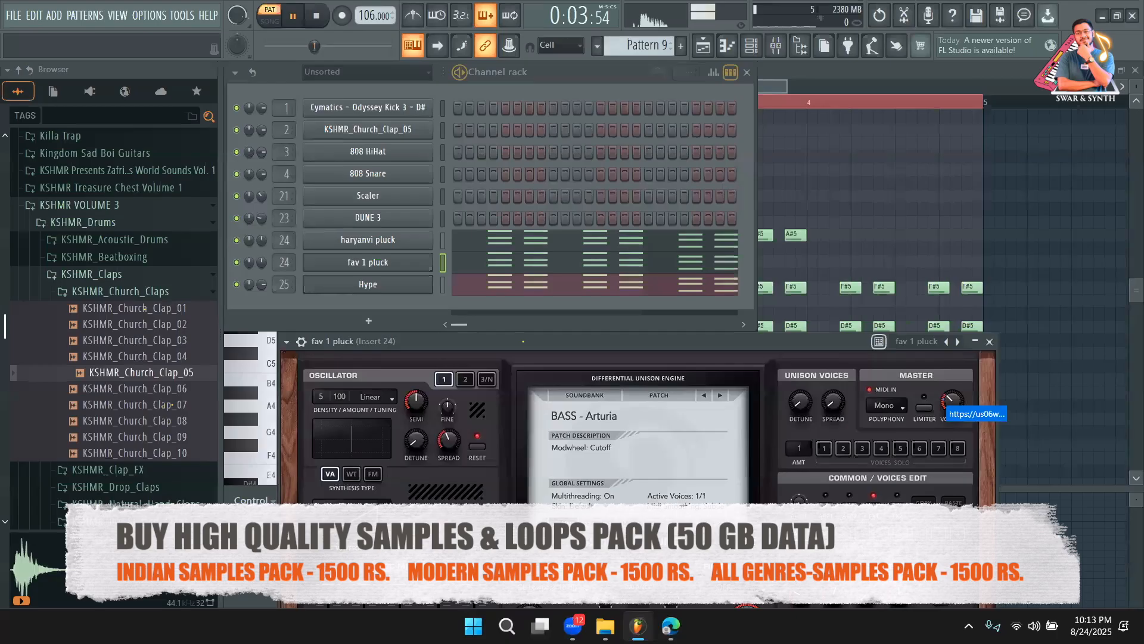
{"action": "key", "text": "space"}
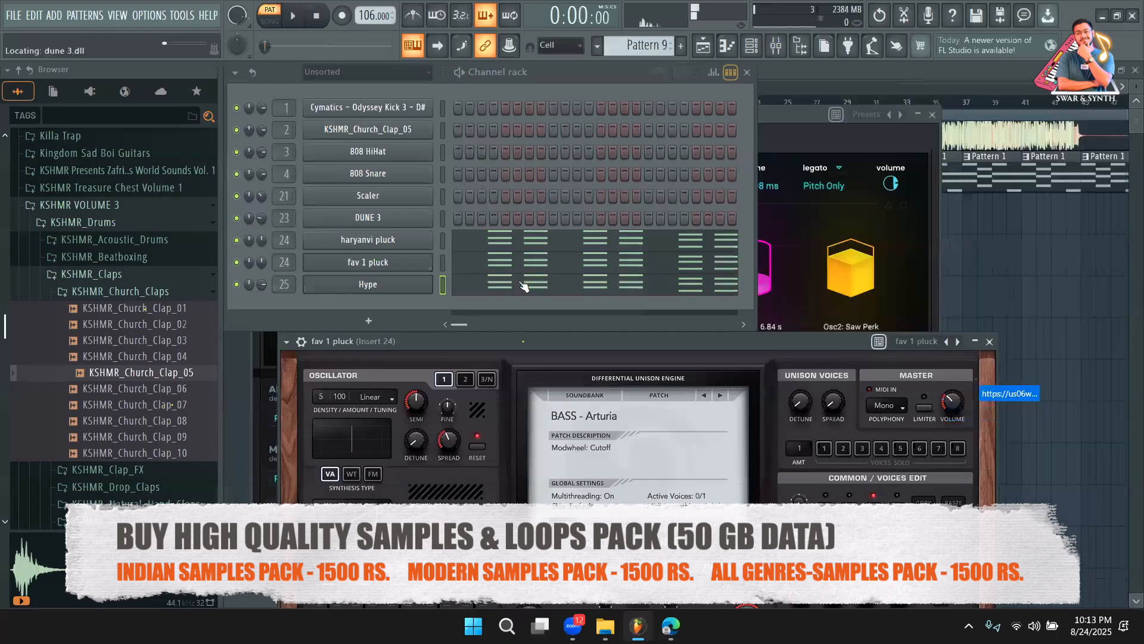
Duplicate all Hype chords one octave lower in the piano roll and audition the pattern
{"action": "left_click", "coordinate": [524, 281]}
{"action": "scroll", "coordinate": [390, 374], "scroll_direction": "down", "scroll_amount": 3}
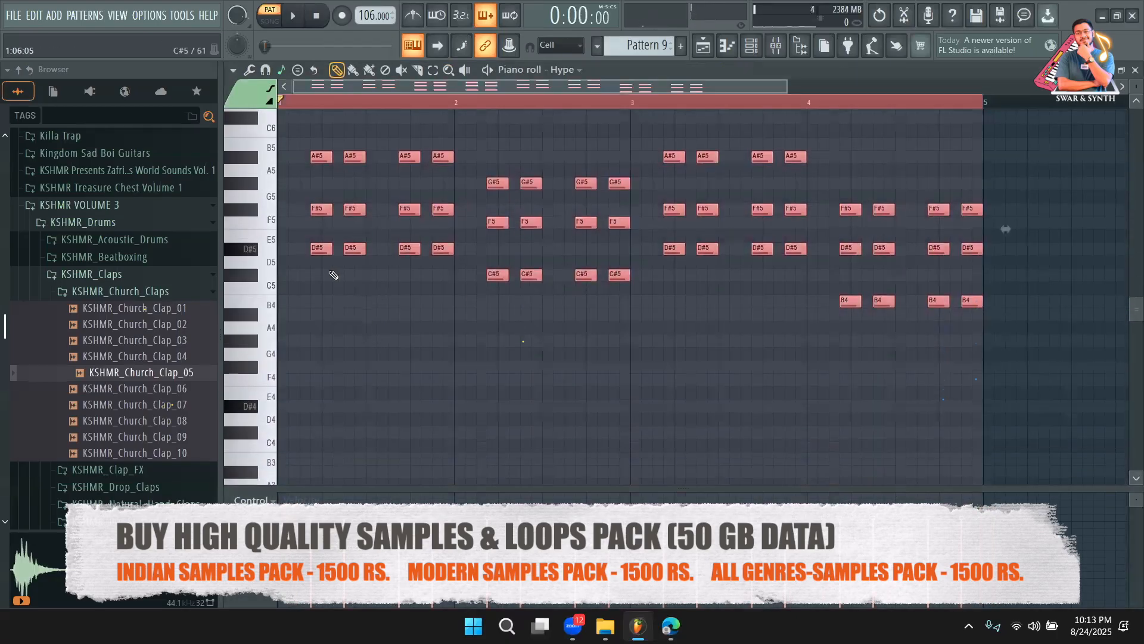
{"action": "key", "text": "ctrl+v"}
{"action": "left_click_drag", "start_coordinate": [355, 413], "coordinate": [320, 449]}
{"action": "key", "text": "space"}
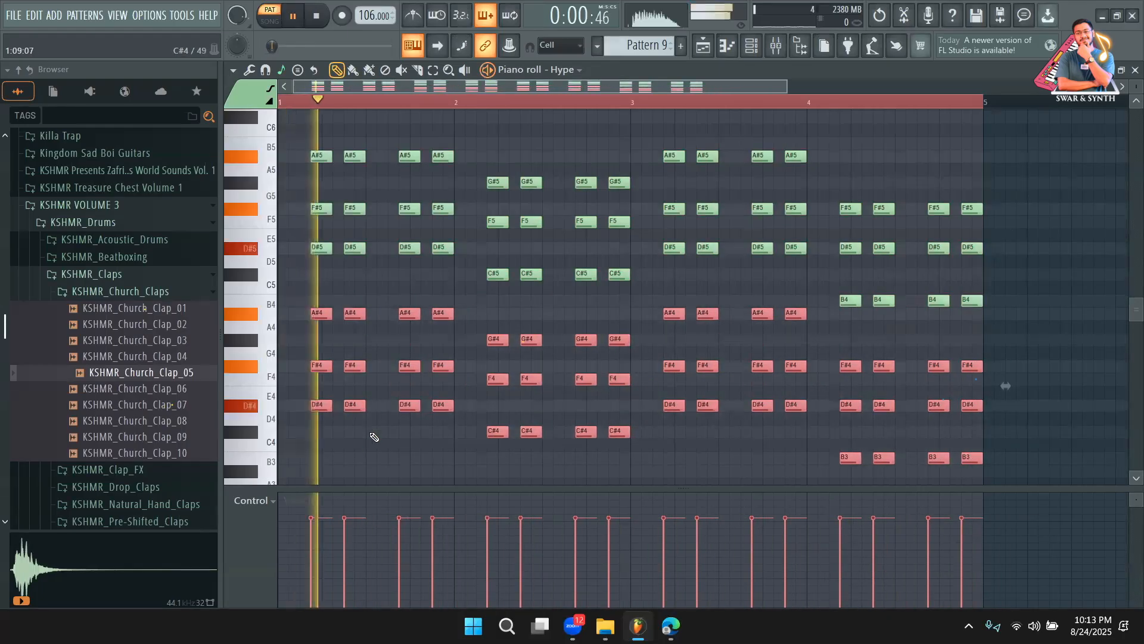
{"action": "scroll", "coordinate": [323, 451], "scroll_direction": "up", "scroll_amount": 2}
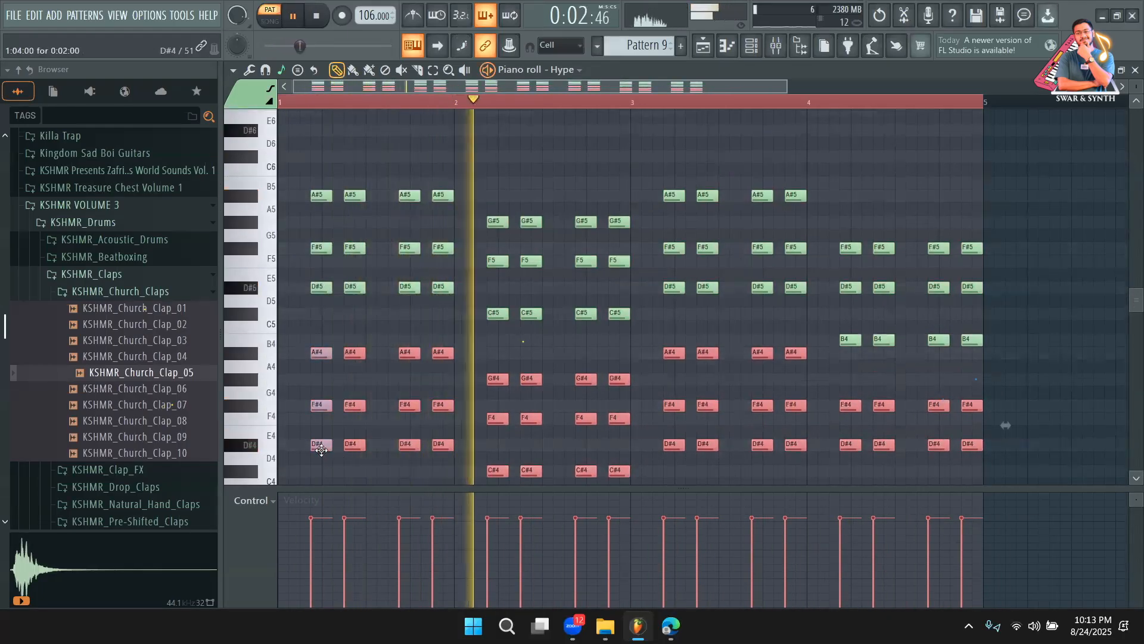
{"action": "key", "text": "space"}
Add another copy of the Hype chords one octave above the originals and play the pattern
{"action": "scroll", "coordinate": [414, 449], "scroll_direction": "down", "scroll_amount": 3}
{"action": "scroll", "coordinate": [414, 449], "scroll_direction": "up", "scroll_amount": 1}
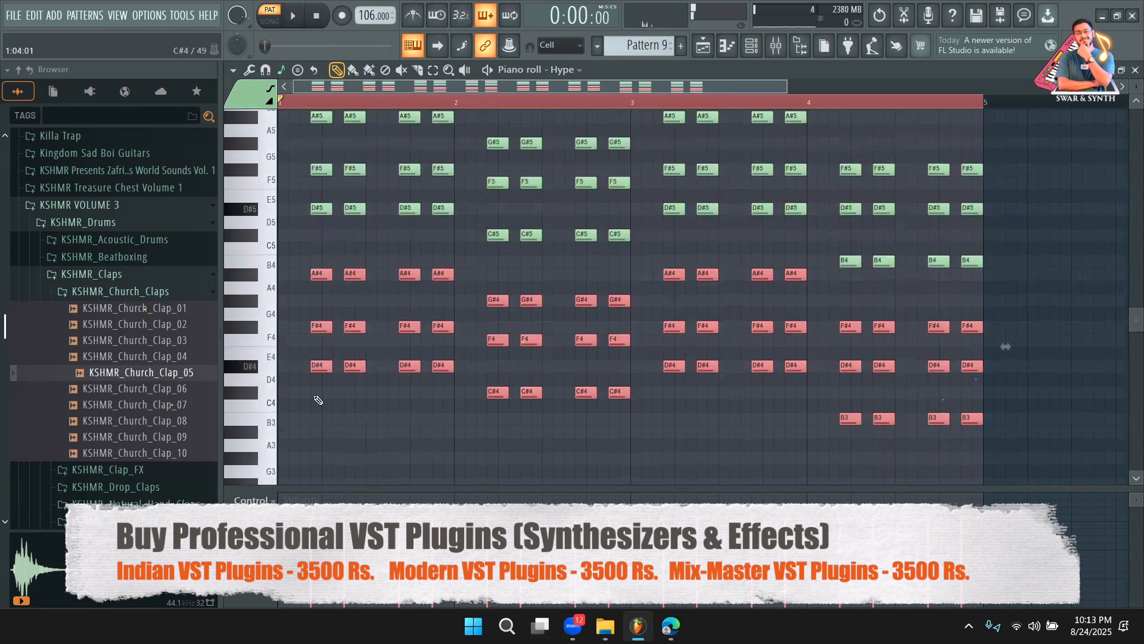
{"action": "scroll", "coordinate": [278, 160], "scroll_direction": "up", "scroll_amount": 7}
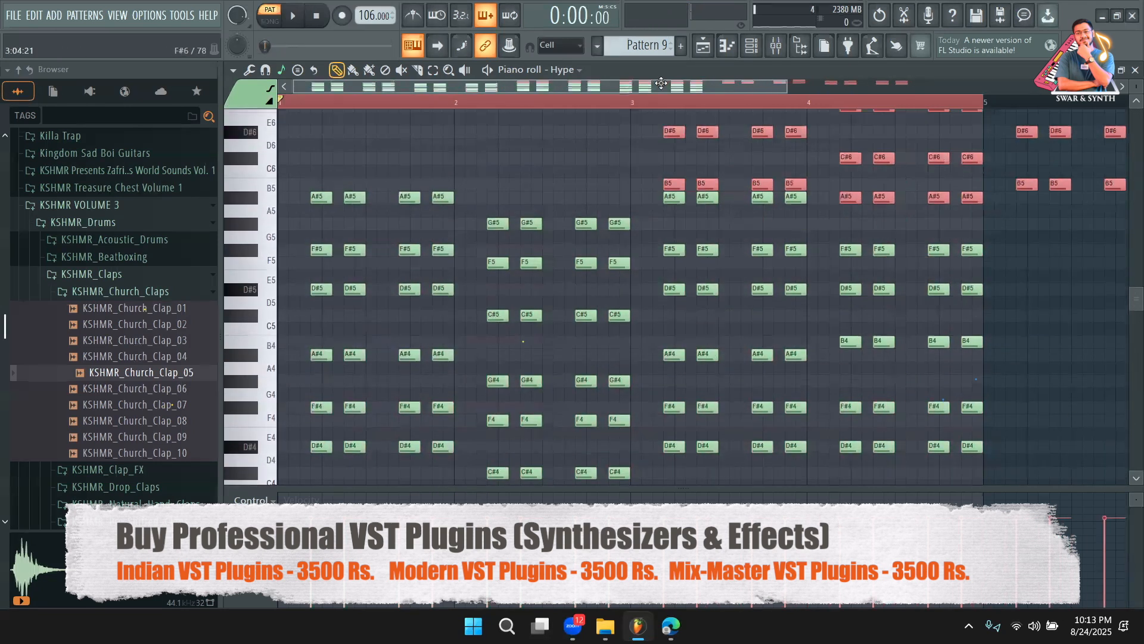
{"action": "left_click_drag", "start_coordinate": [277, 161], "coordinate": [329, 159]}
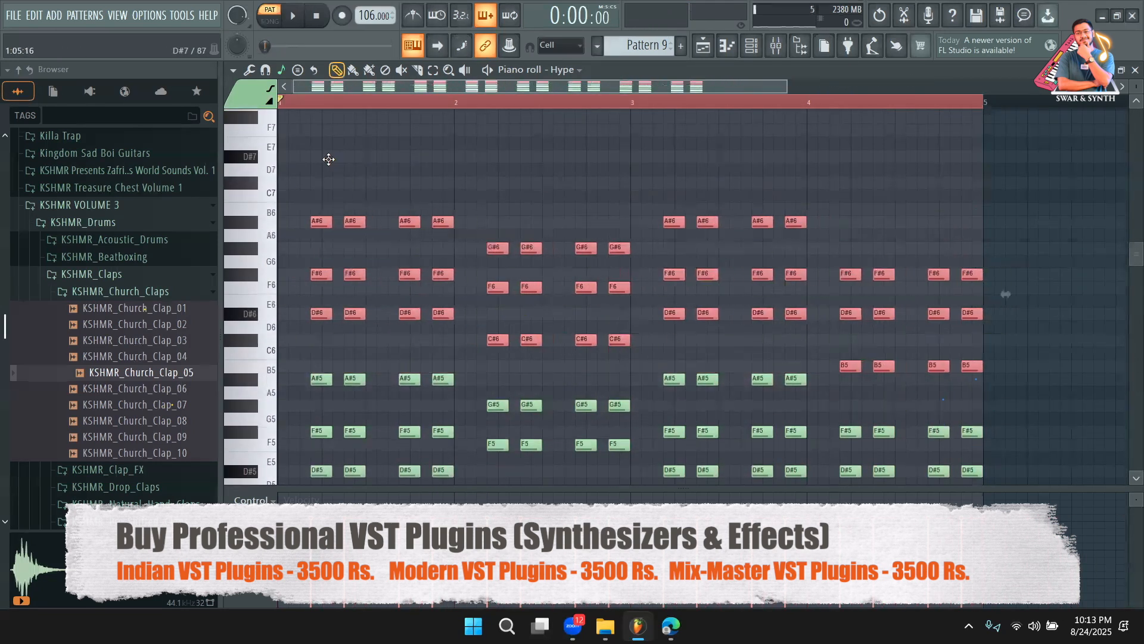
{"action": "scroll", "coordinate": [702, 253], "scroll_direction": "down", "scroll_amount": 3}
{"action": "key", "text": "space"}
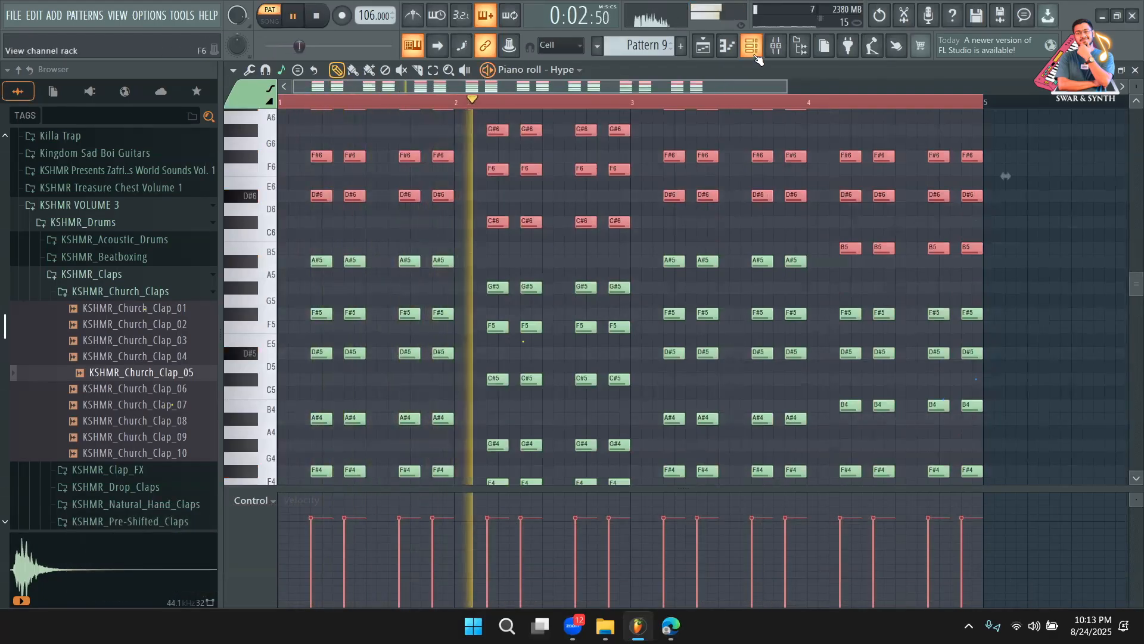
Stop playback and undo both octave copies of the Hype chords
{"action": "key", "text": "space"}
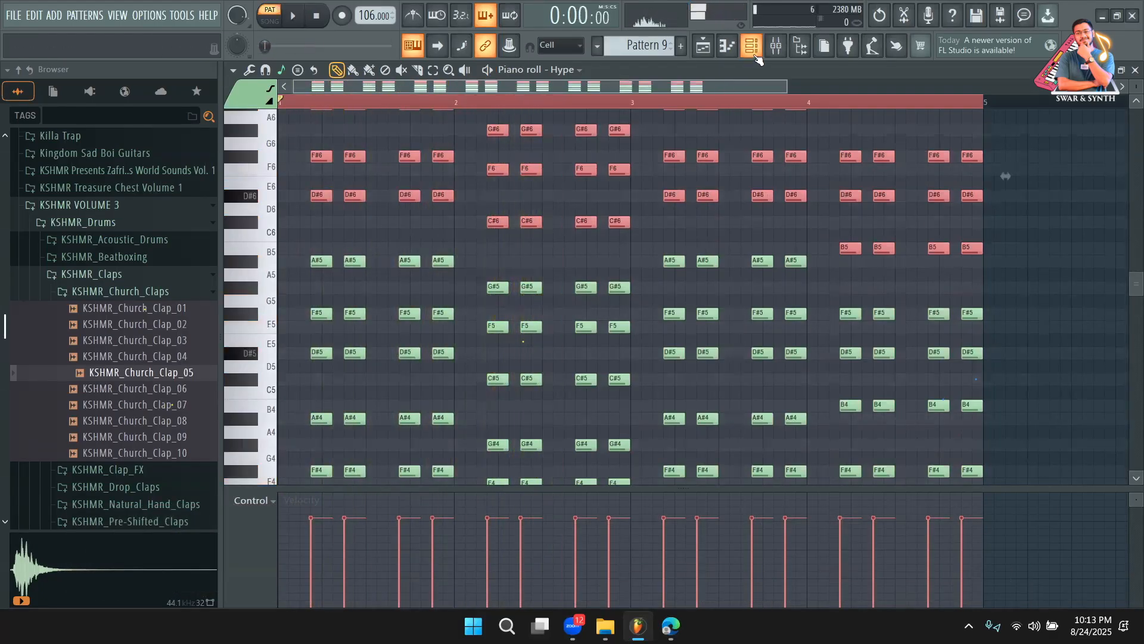
{"action": "key", "text": "ctrl+z"}
{"action": "key", "text": "ctrl+z"}
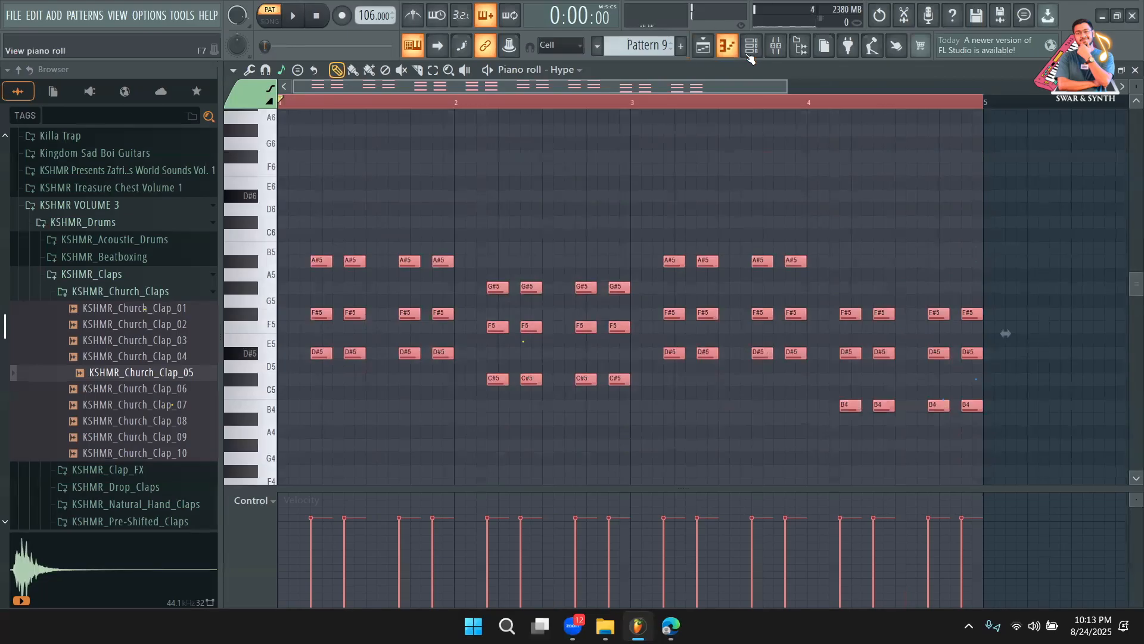
Route the haryanvi pluck channel to mixer track 26 and show the mixer while the pattern plays
{"action": "left_click", "coordinate": [750, 50]}
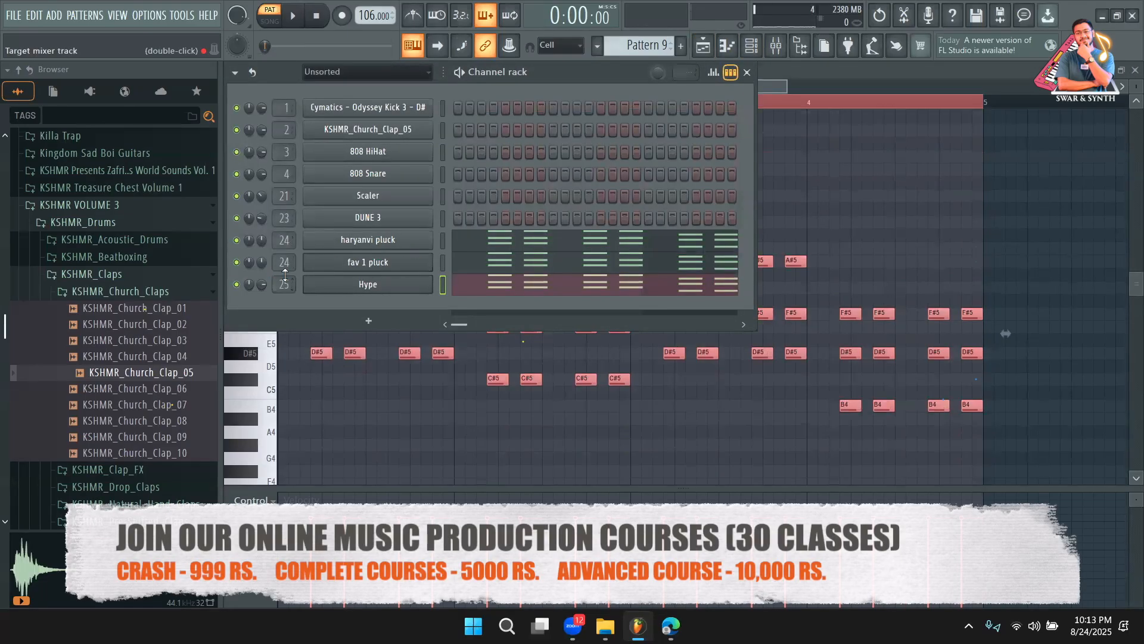
{"action": "key", "text": "space"}
{"action": "left_click", "coordinate": [776, 45]}
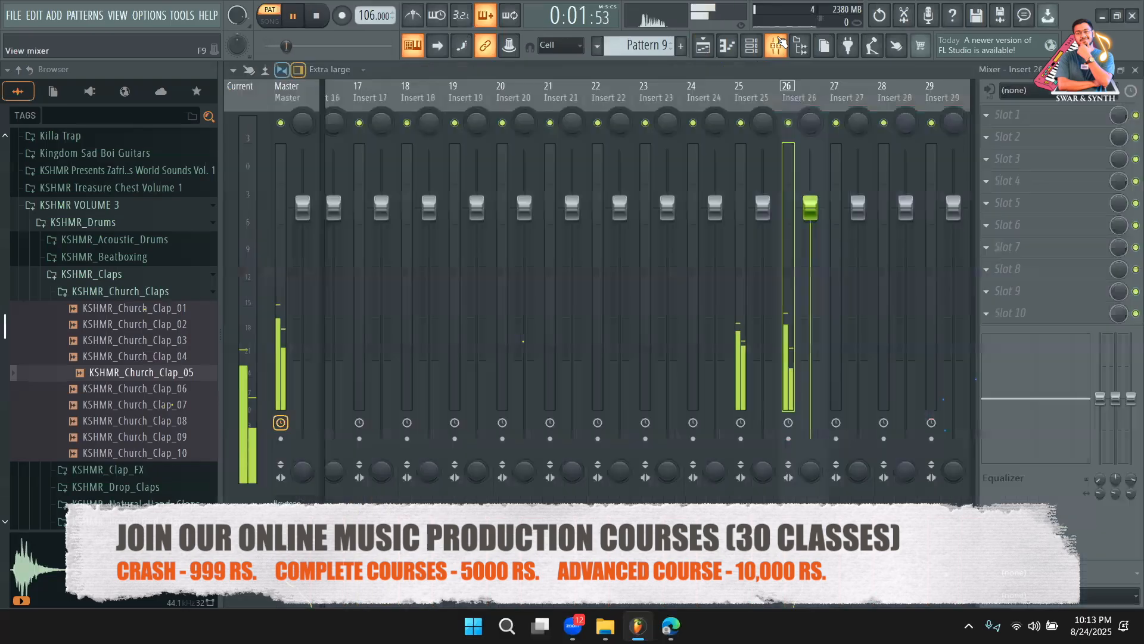
Stop playback and place Pattern 9 clips on playlist Track 4 at bars 5, 17 and 21
{"action": "left_click", "coordinate": [709, 54]}
{"action": "key", "text": "space"}
{"action": "left_click_drag", "start_coordinate": [525, 256], "coordinate": [518, 249]}
{"action": "left_click_drag", "start_coordinate": [684, 251], "coordinate": [669, 249]}
{"action": "left_click", "coordinate": [743, 265]}
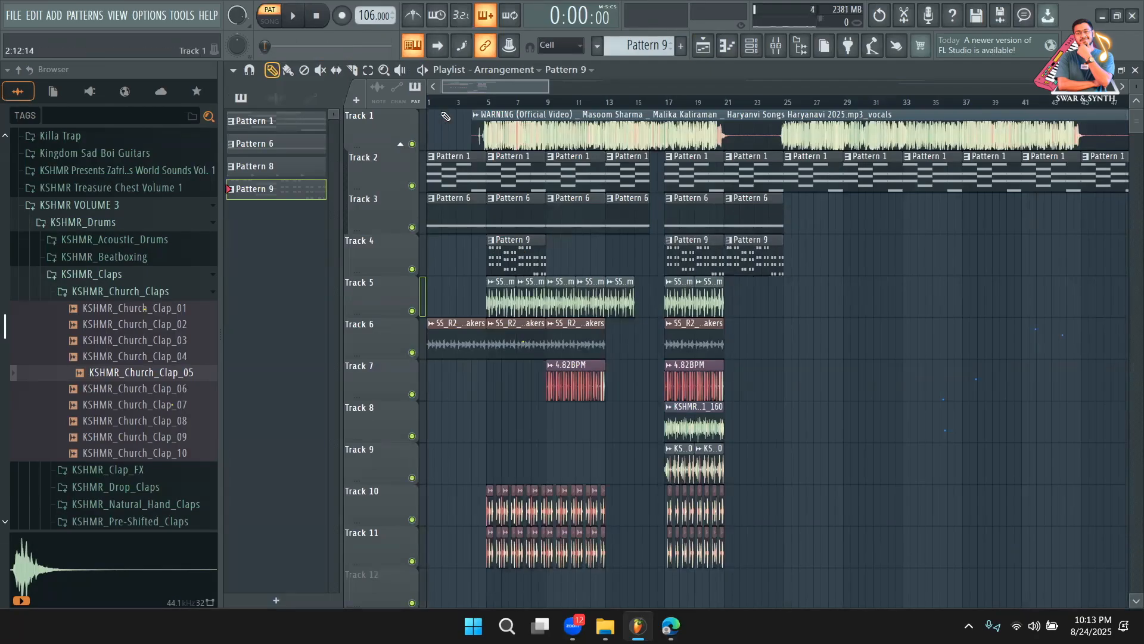
Select the loop and percussion clips at bar 17, from Track 5 down, and copy them to bar 21
{"action": "left_click", "coordinate": [368, 70]}
{"action": "scroll", "coordinate": [783, 453], "scroll_direction": "down", "scroll_amount": 5}
{"action": "left_click_drag", "start_coordinate": [779, 503], "coordinate": [670, 183]}
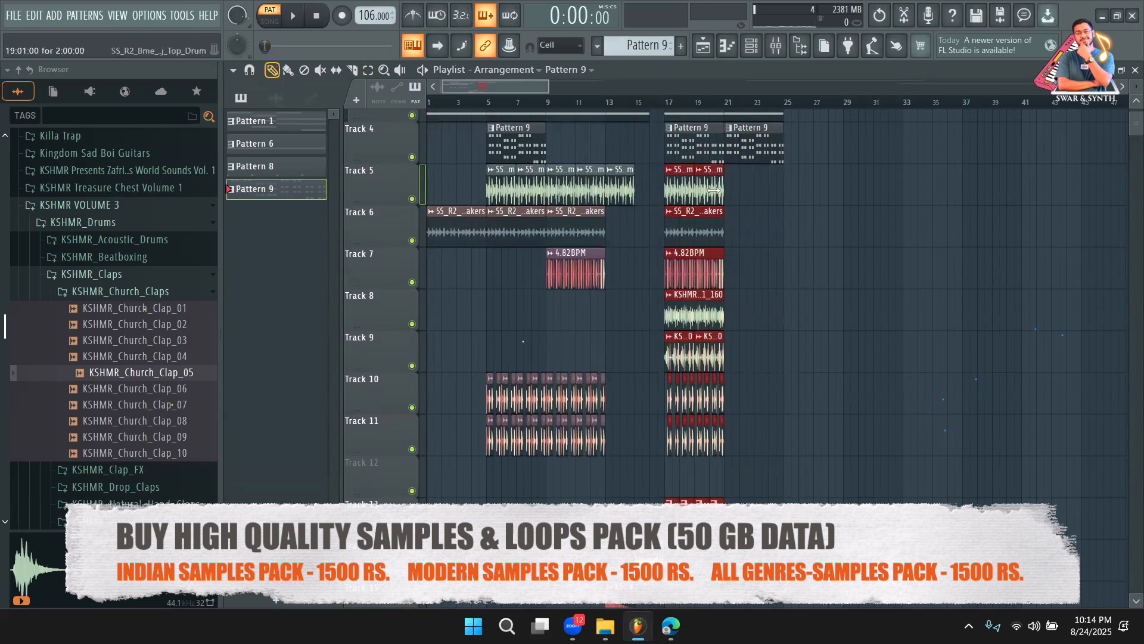
{"action": "left_click_drag", "start_coordinate": [683, 189], "coordinate": [743, 194]}
Open Pattern 9's haryanvi pluck notes, and inspect that channel's synth settings from the channel rack
{"action": "left_click", "coordinate": [749, 154]}
{"action": "double_click", "coordinate": [749, 154]}
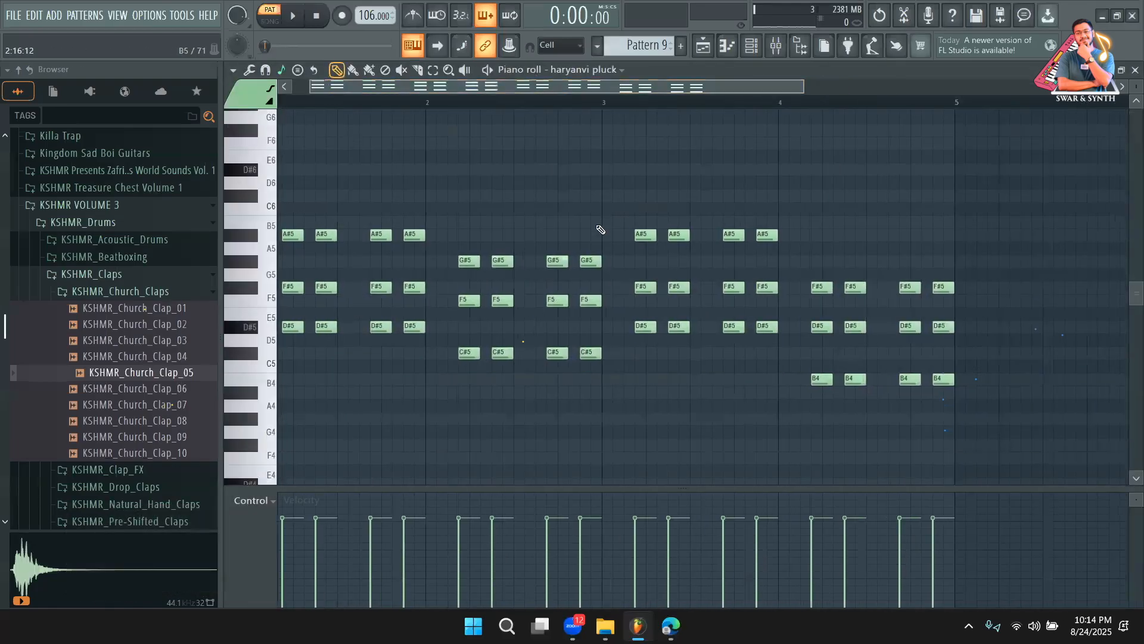
{"action": "left_click", "coordinate": [752, 45]}
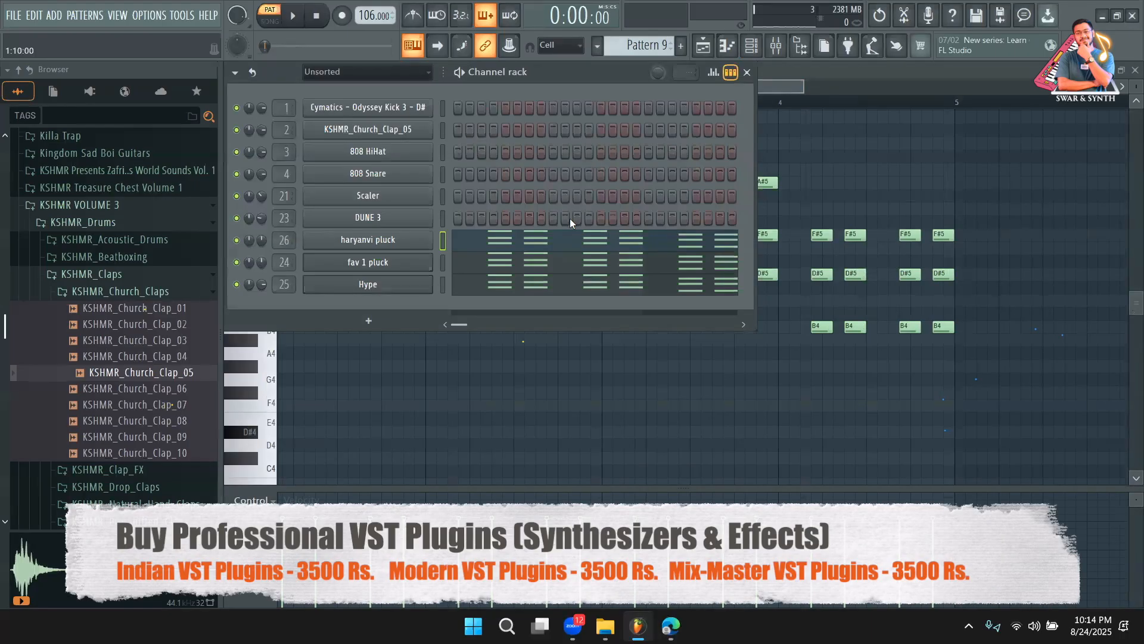
{"action": "left_click", "coordinate": [383, 242]}
{"action": "left_click_drag", "start_coordinate": [609, 123], "coordinate": [475, 205]}
{"action": "left_click", "coordinate": [571, 82]}
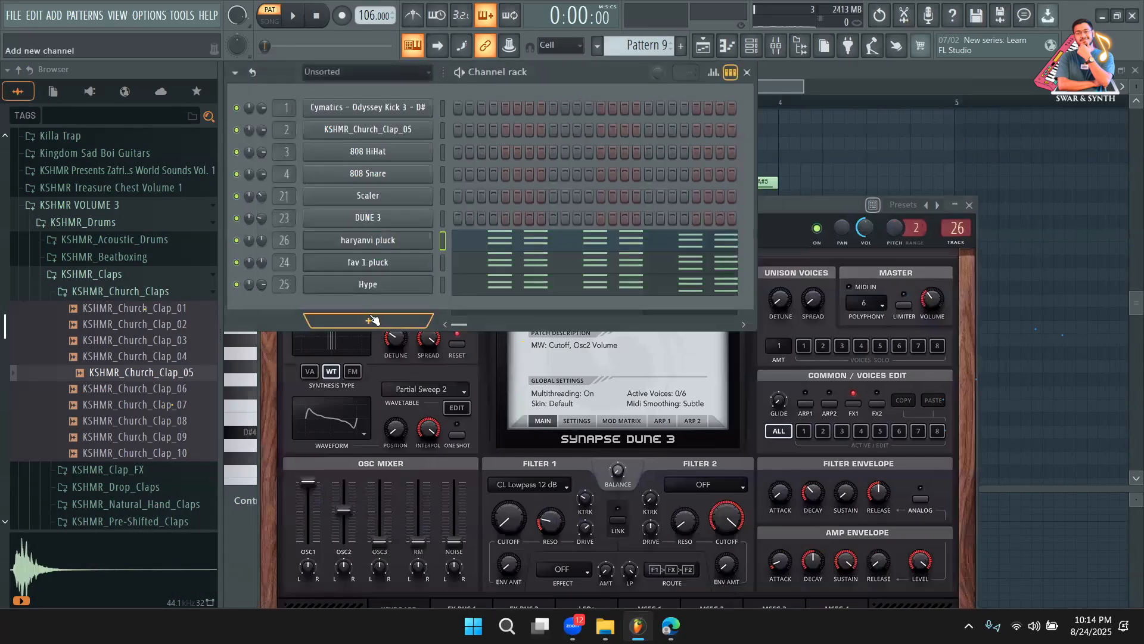
Clone the DUNE 3 channel and load the Plucks soundbank from Freshly Squeezed Samples - Essential Collection Vol. 2 into the clone
{"action": "right_click", "coordinate": [385, 224]}
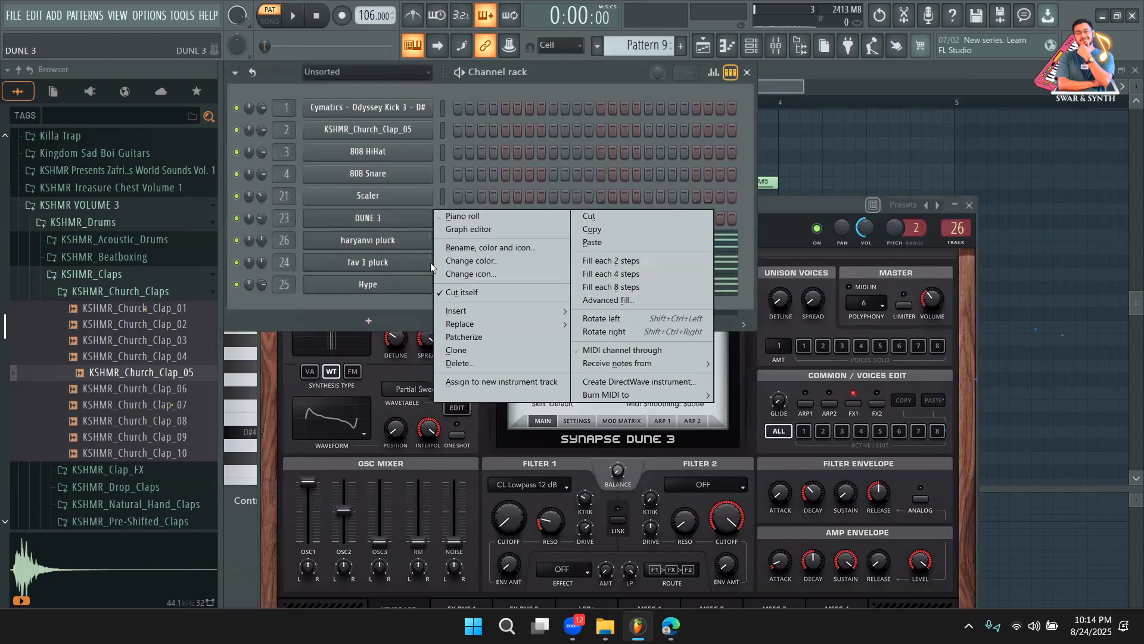
{"action": "left_click", "coordinate": [498, 349]}
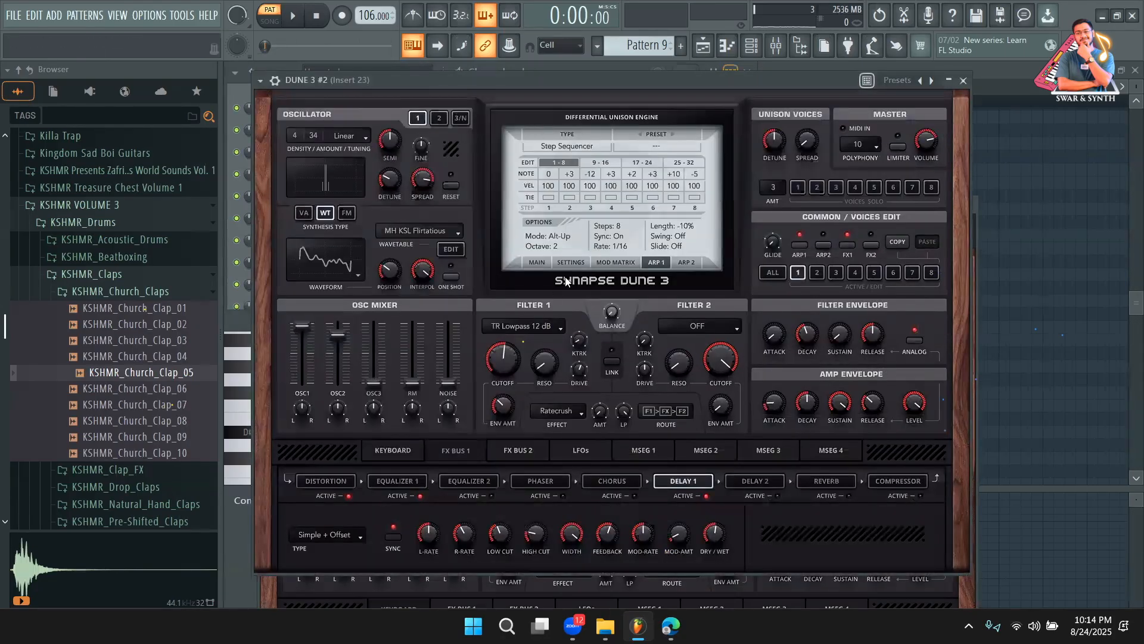
{"action": "left_click", "coordinate": [537, 263]}
{"action": "left_click", "coordinate": [558, 134]}
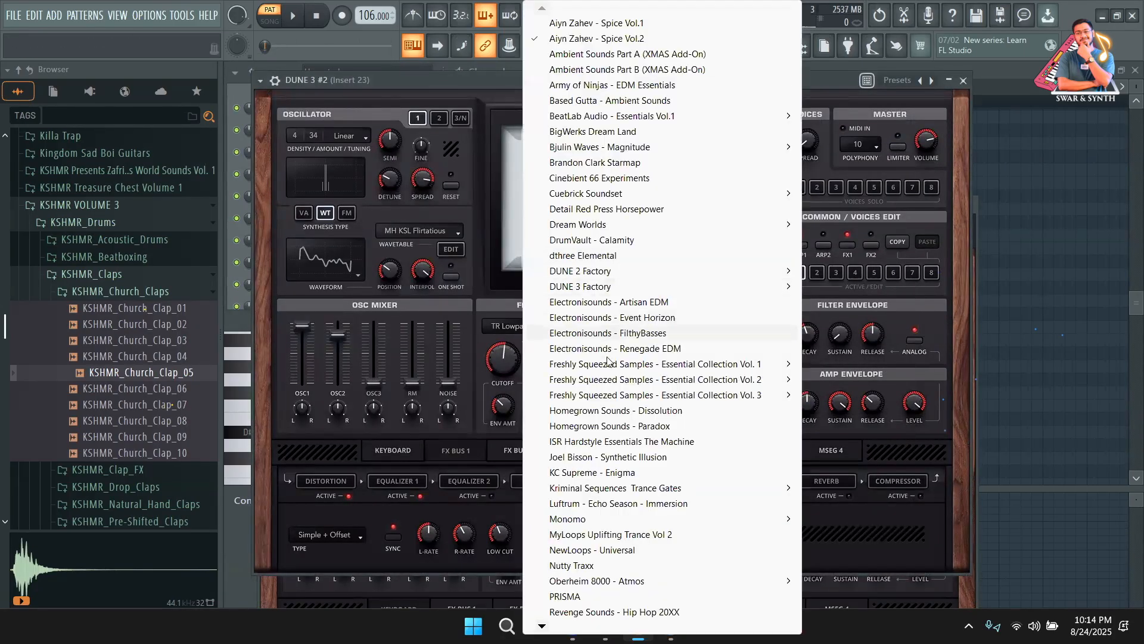
{"action": "mouse_move", "coordinate": [608, 379]}
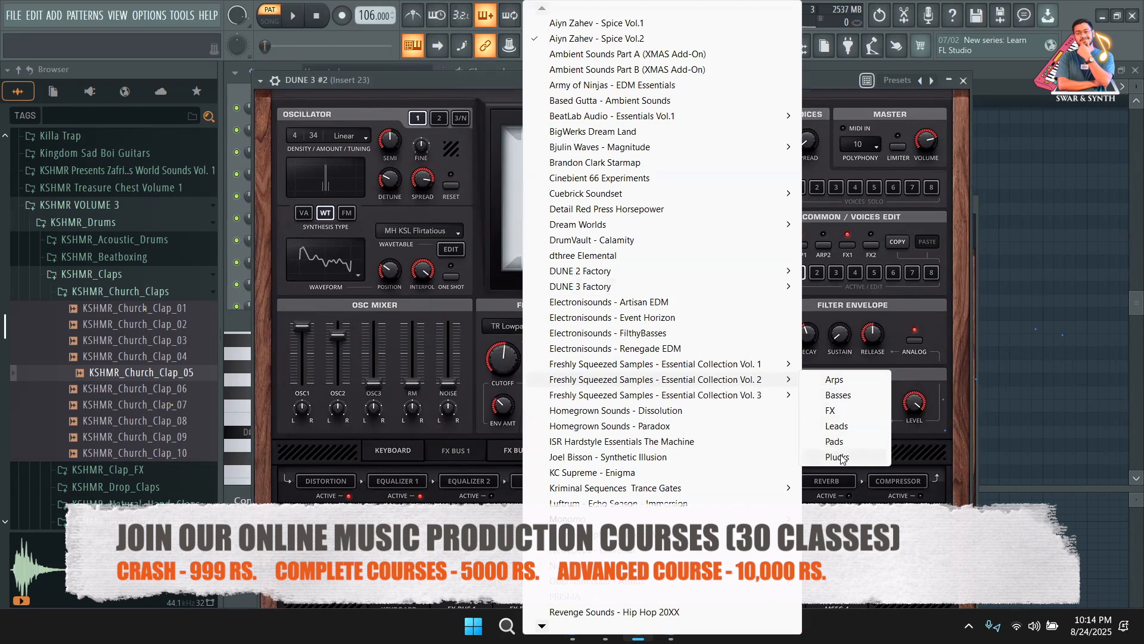
{"action": "left_click", "coordinate": [837, 457]}
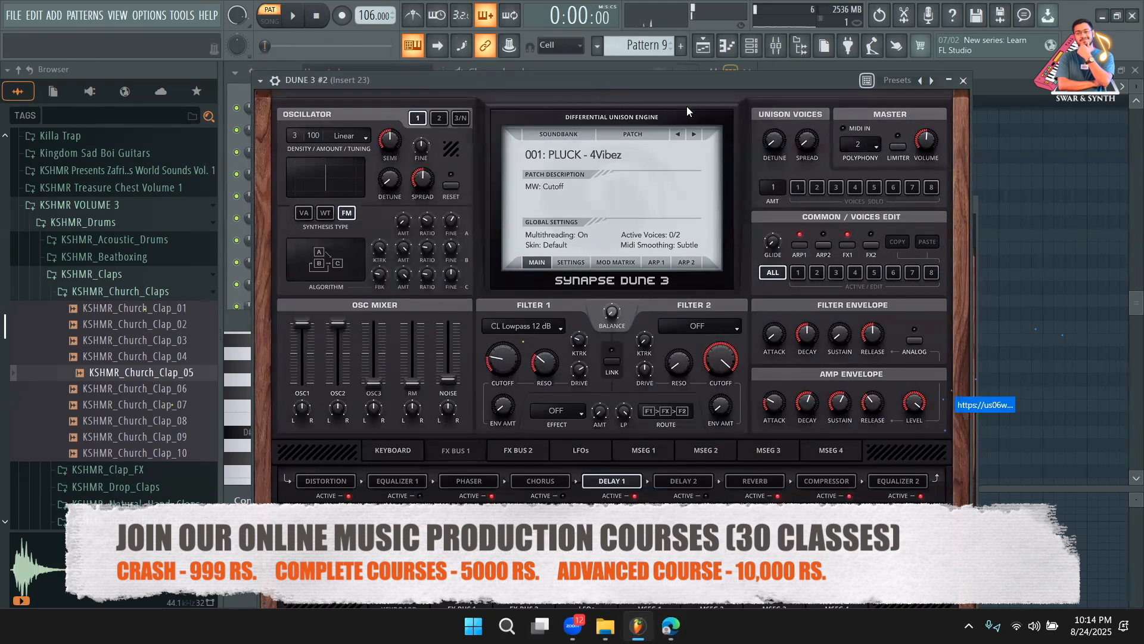
Save the cloned DUNE 3 #2 channel's PLUCK - 4Vibez sound as a preset named my fav pluck
{"action": "left_click", "coordinate": [260, 80]}
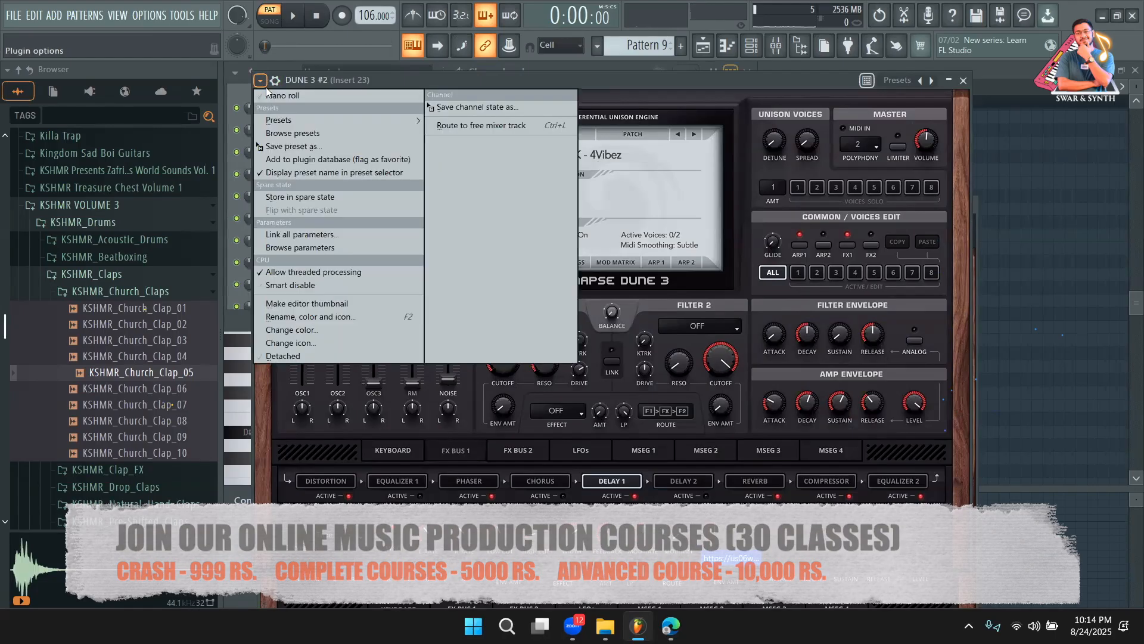
{"action": "left_click", "coordinate": [294, 147]}
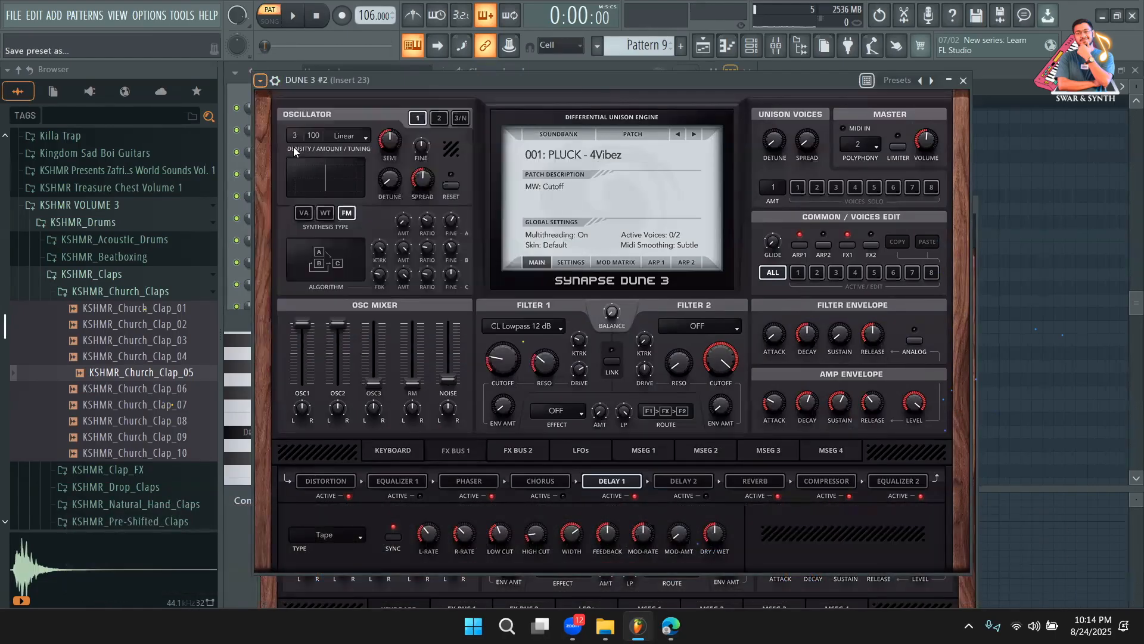
{"action": "type", "text": "my "}
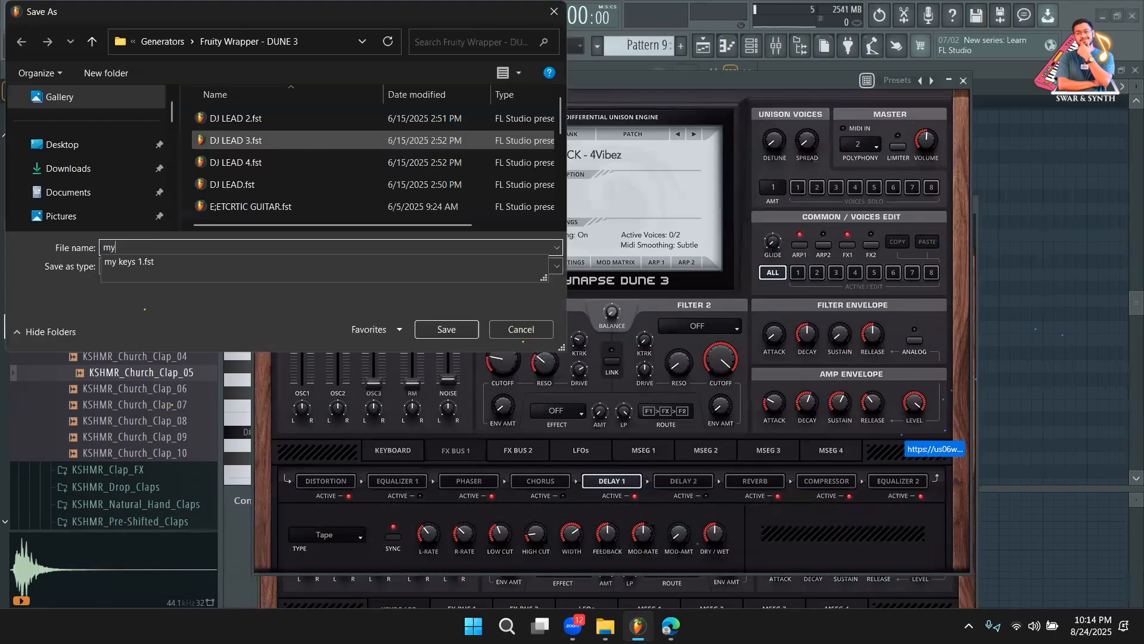
{"action": "type", "text": "fav"}
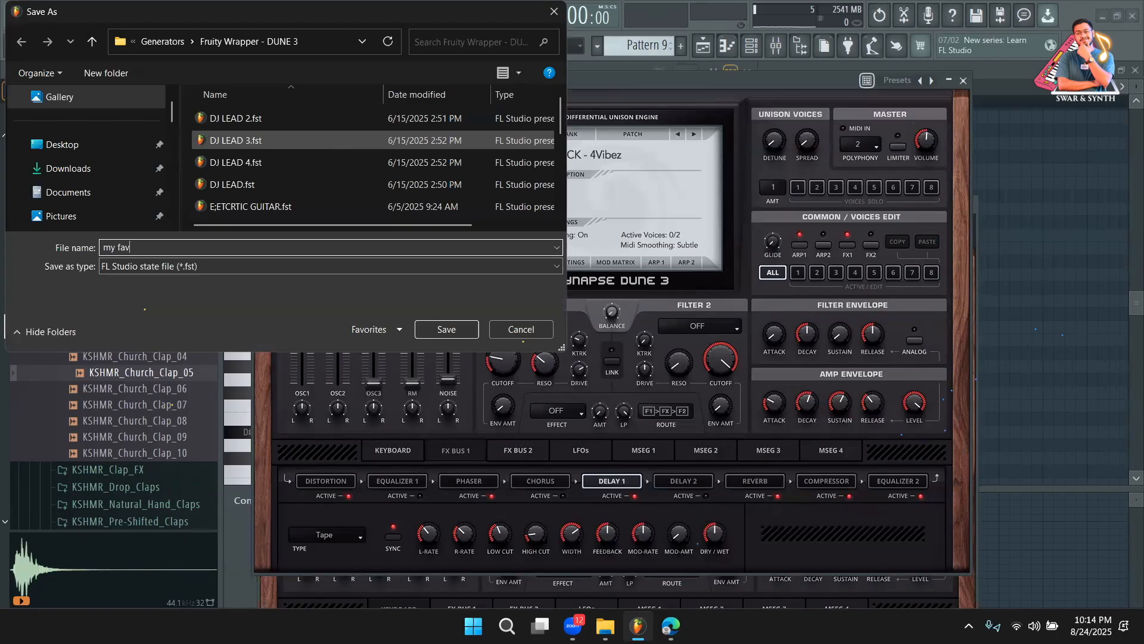
{"action": "type", "text": " pluck"}
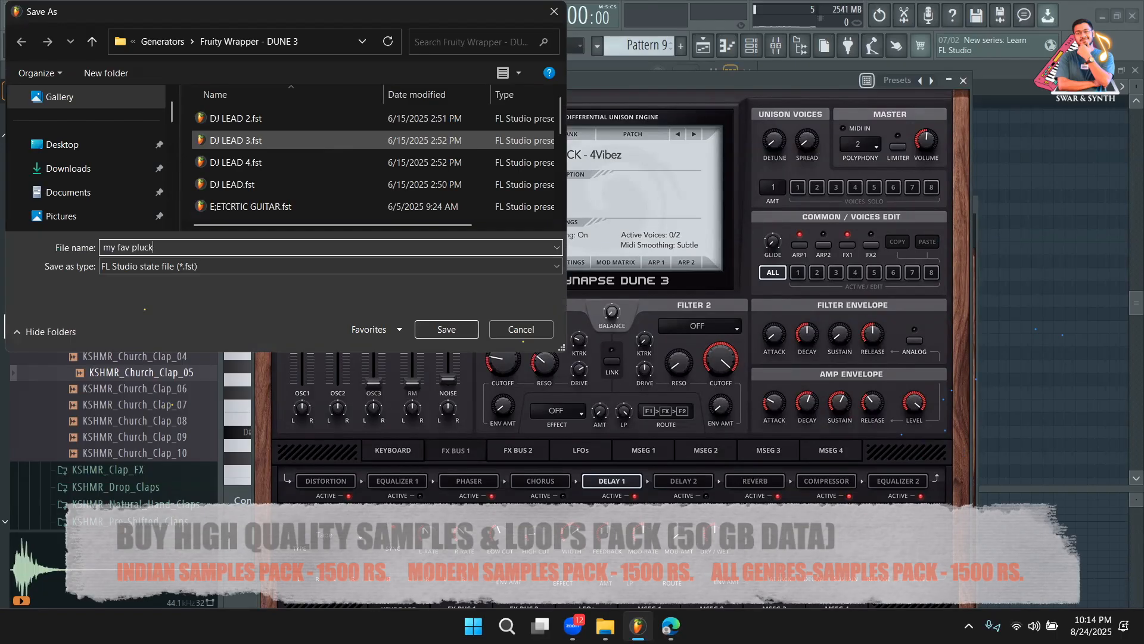
{"action": "key", "text": "Return"}
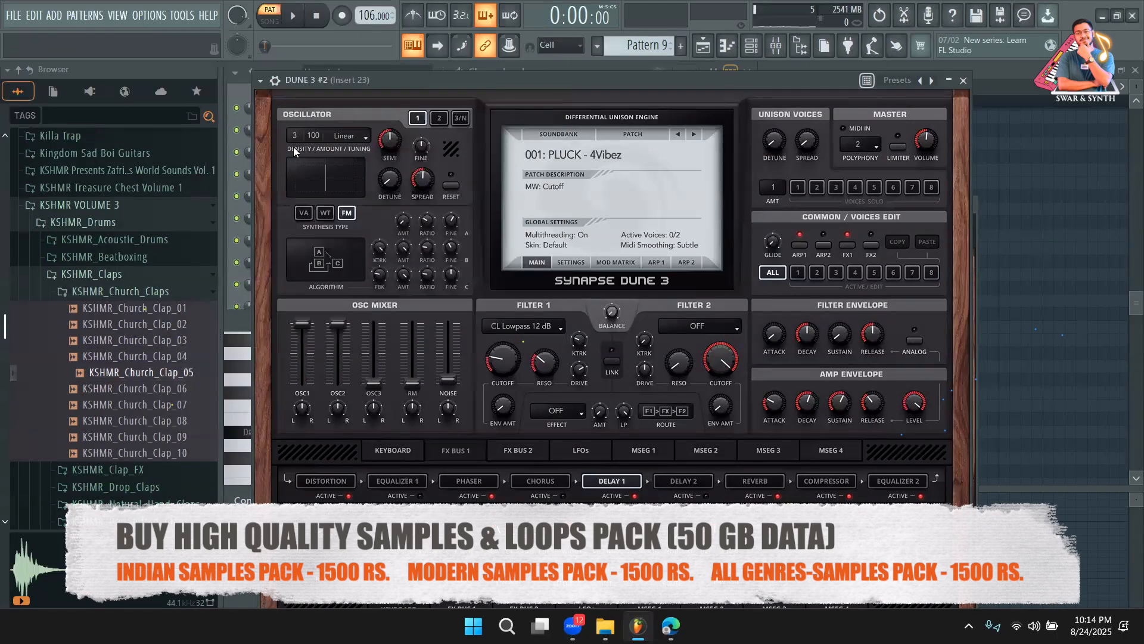
Browse the available soundbanks and the list of saved presets for DUNE 3 #2
{"action": "left_click", "coordinate": [569, 139]}
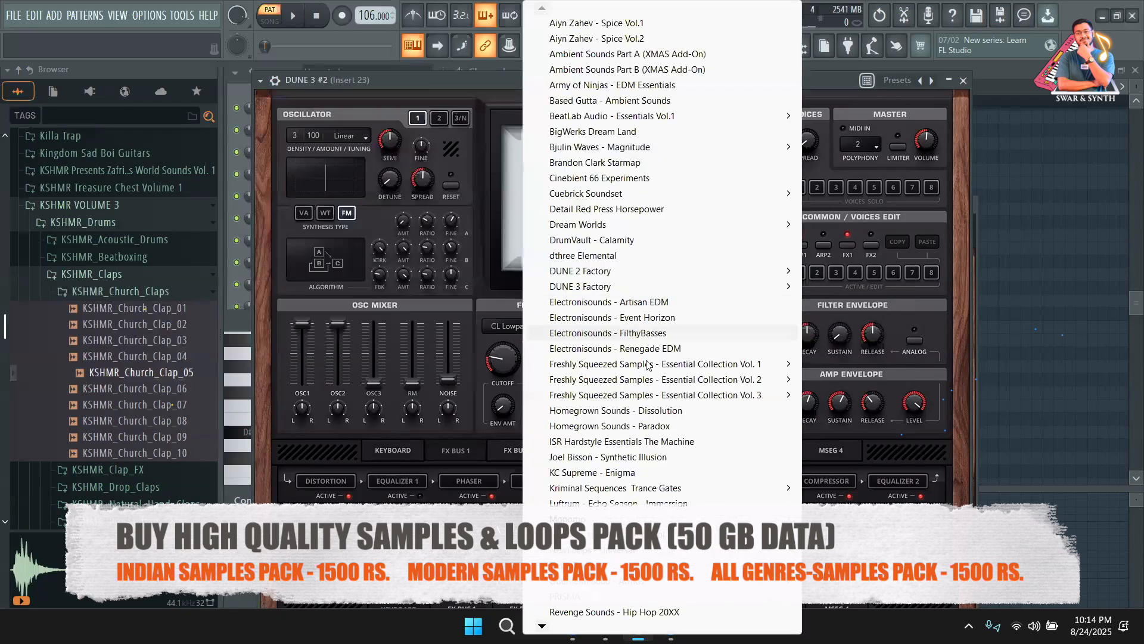
{"action": "left_click", "coordinate": [260, 81]}
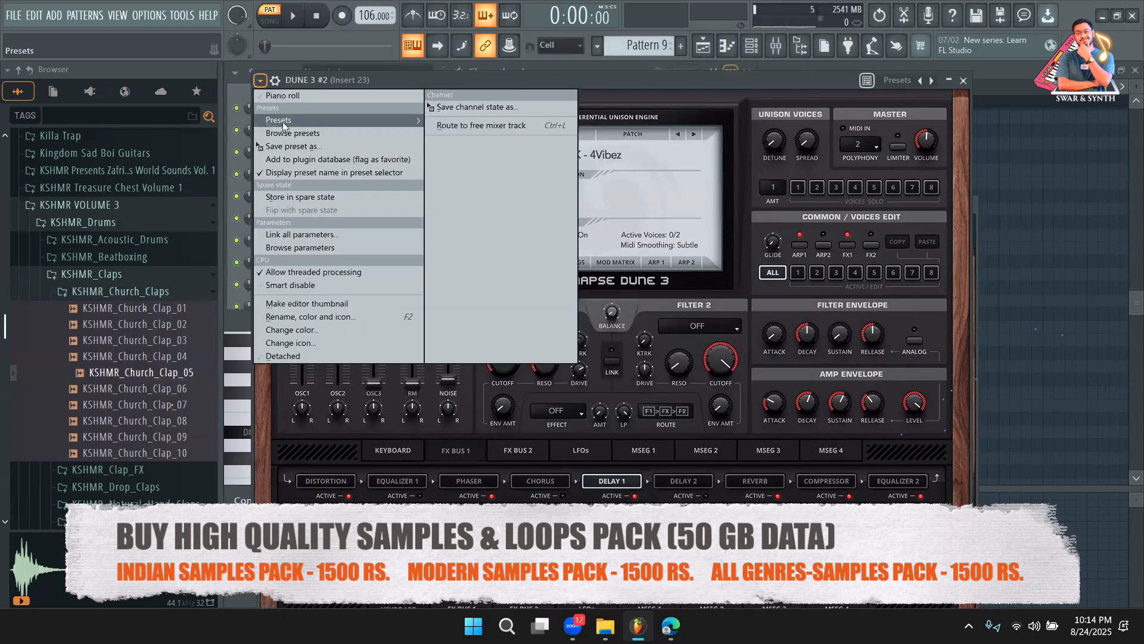
{"action": "mouse_move", "coordinate": [369, 120]}
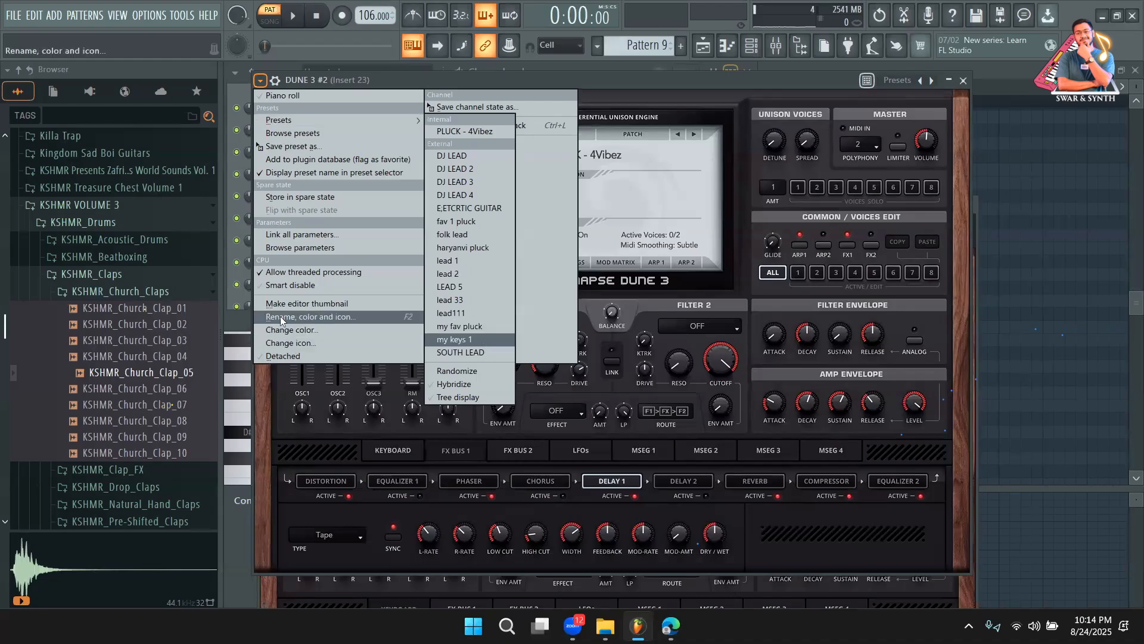
{"action": "left_click", "coordinate": [232, 326]}
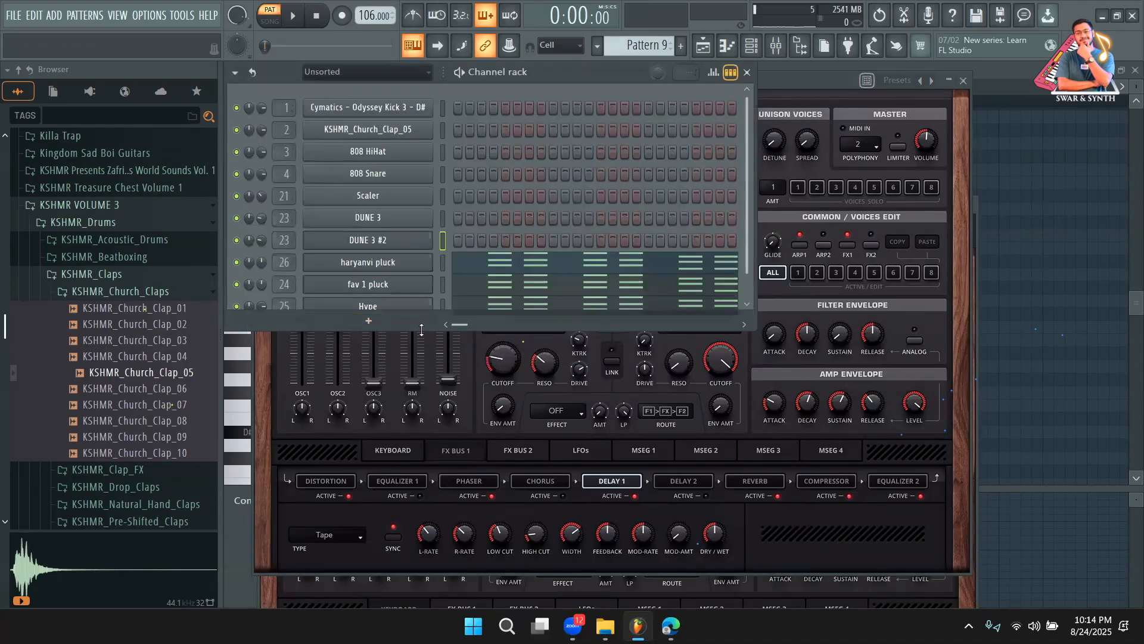
Enlarge the channel rack to show every channel, and inspect Hype's synth settings and its chord notes in Pattern 9
{"action": "left_click_drag", "start_coordinate": [421, 329], "coordinate": [421, 352]}
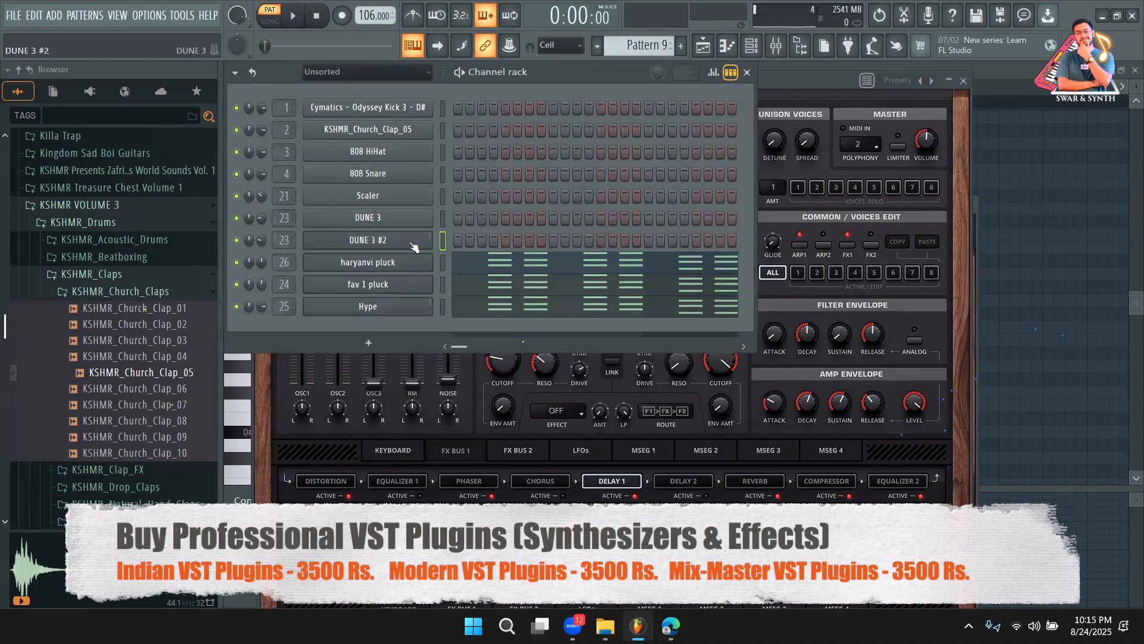
{"action": "right_click", "coordinate": [414, 247]}
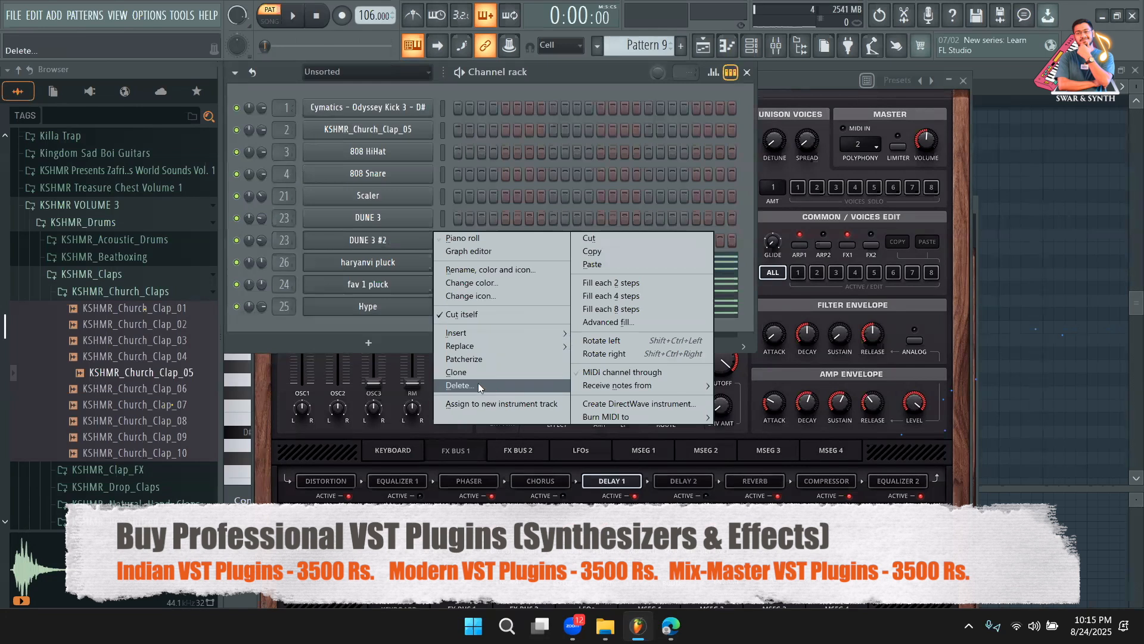
{"action": "left_click", "coordinate": [374, 320]}
{"action": "left_click", "coordinate": [368, 306]}
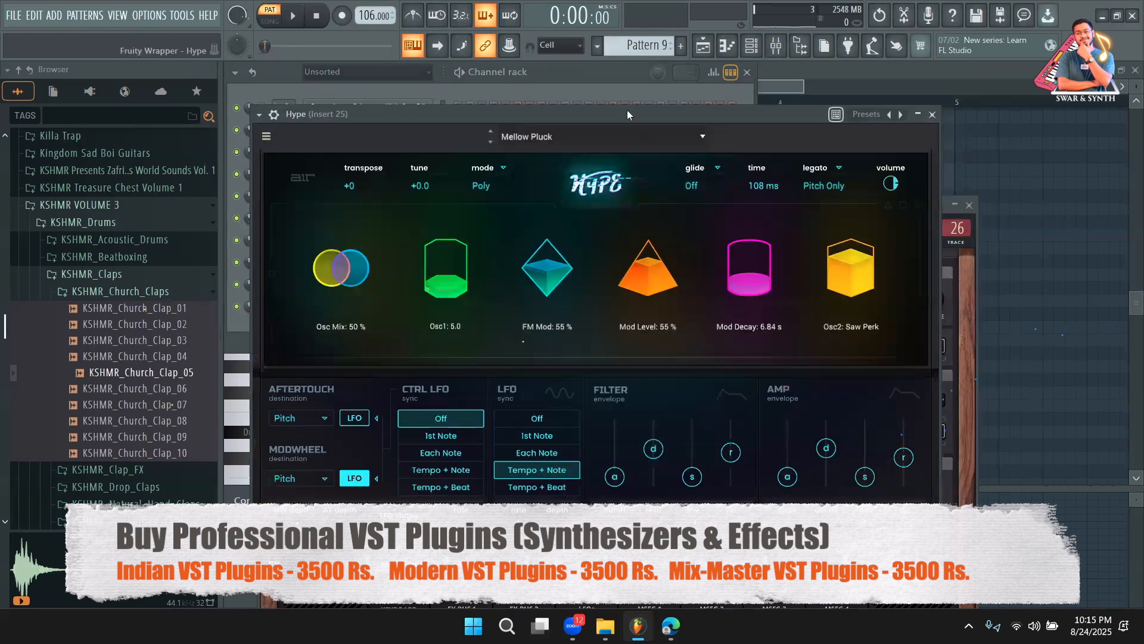
{"action": "left_click", "coordinate": [582, 72]}
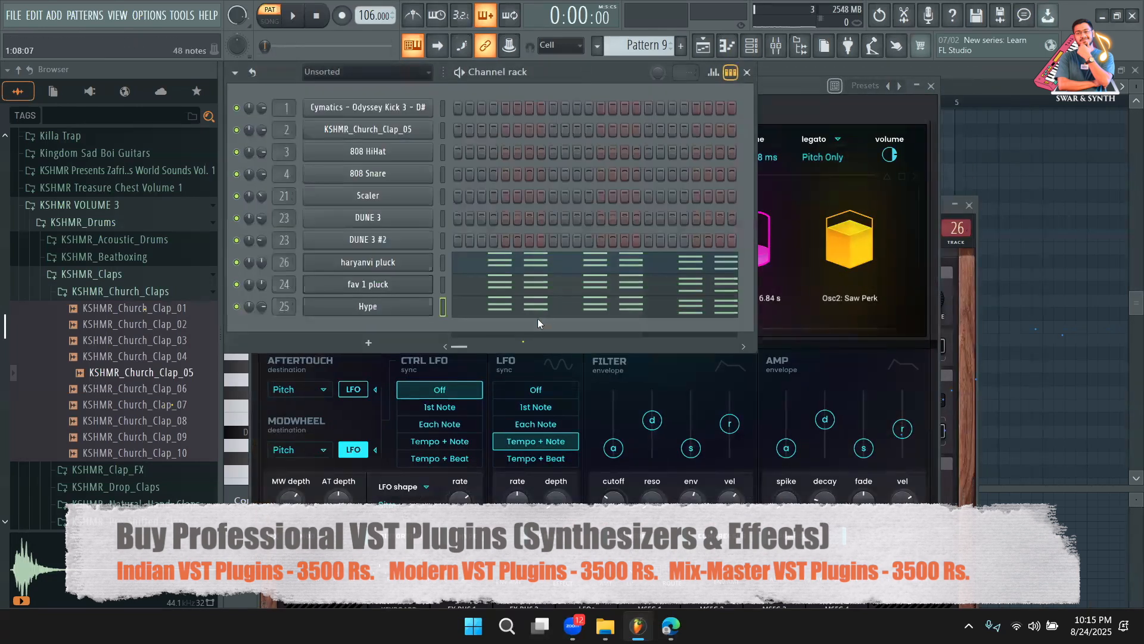
{"action": "left_click", "coordinate": [539, 308]}
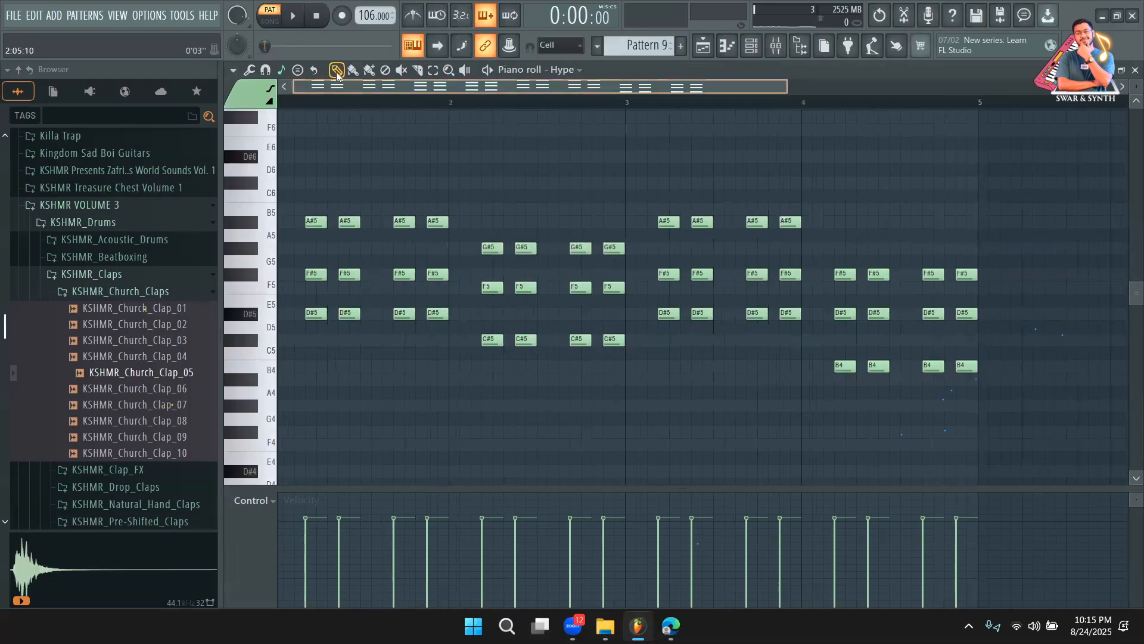
Look through the neighbouring patterns in the channel rack and return to Pattern 9
{"action": "left_click", "coordinate": [725, 46]}
{"action": "scroll", "coordinate": [655, 45], "scroll_direction": "up", "scroll_amount": 8}
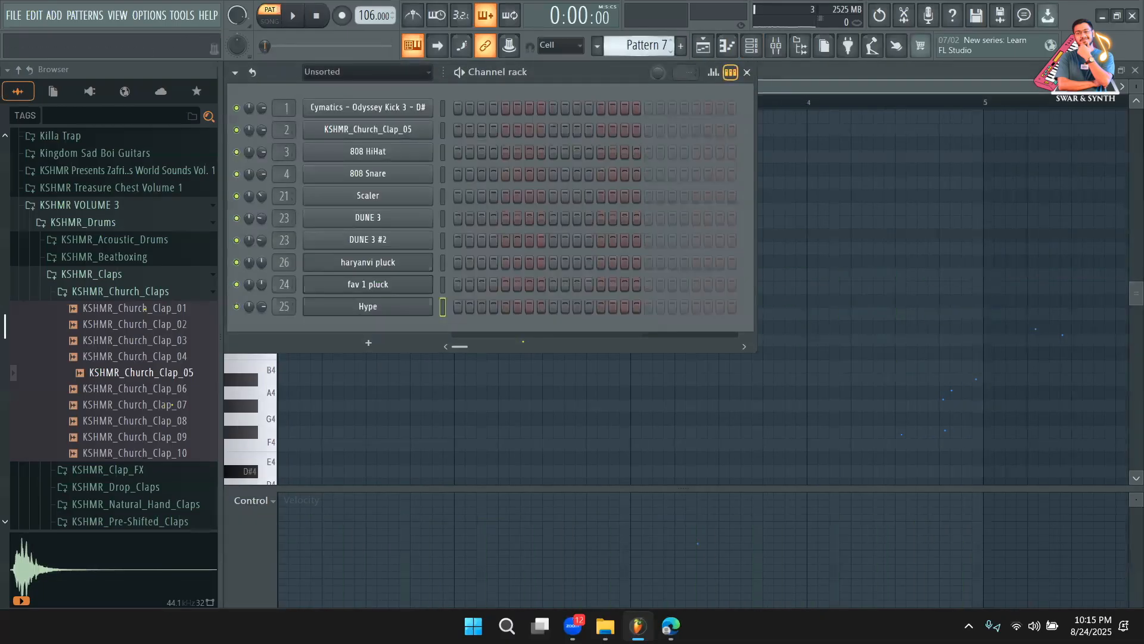
{"action": "scroll", "coordinate": [656, 45], "scroll_direction": "down", "scroll_amount": 9}
{"action": "scroll", "coordinate": [656, 46], "scroll_direction": "up", "scroll_amount": 1}
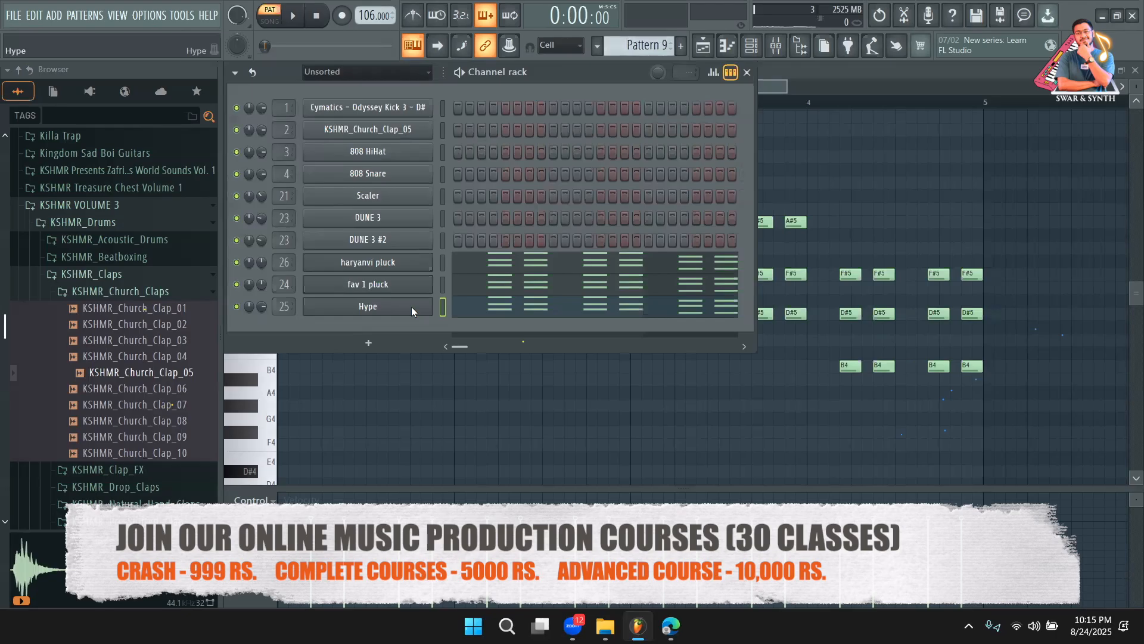
{"action": "right_click", "coordinate": [415, 238]}
{"action": "left_click", "coordinate": [600, 86]}
Play Pattern 9 with every pluck layer, mute haryanvi pluck and fav 1 pluck, and play Hype alone
{"action": "key", "text": "space"}
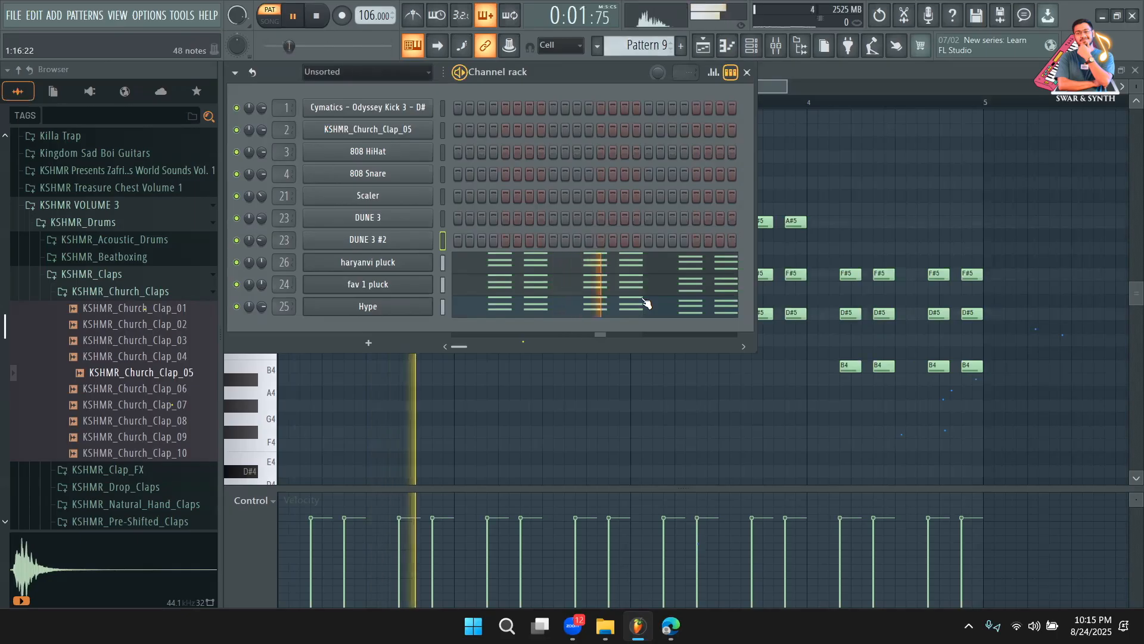
{"action": "key", "text": "space"}
{"action": "left_click_drag", "start_coordinate": [237, 262], "coordinate": [237, 285]}
{"action": "key", "text": "space"}
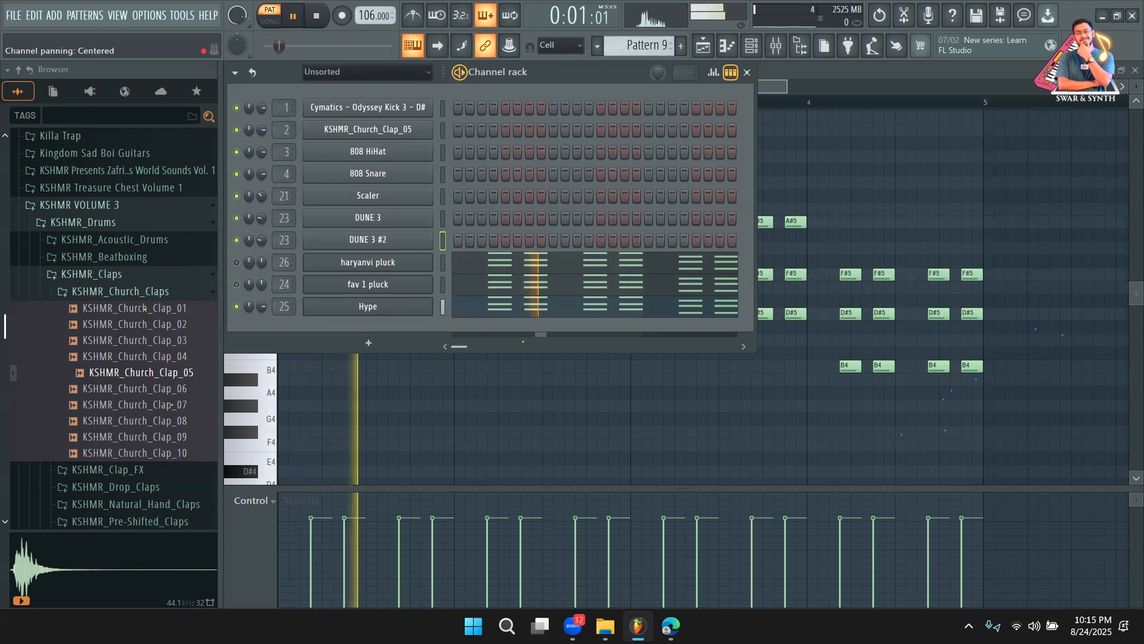
Audition the haryanvi pluck and fav 1 pluck layers of Pattern 9 separately, with Hype muted
{"action": "left_click", "coordinate": [237, 263]}
{"action": "key", "text": "space"}
{"action": "key", "text": "space"}
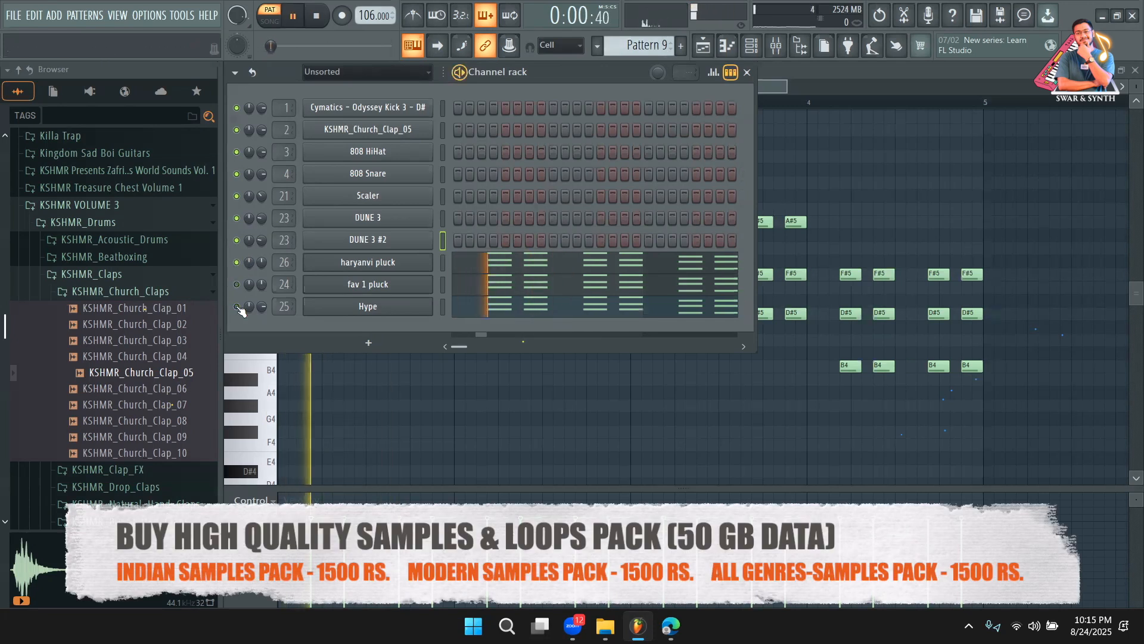
{"action": "key", "text": "space"}
{"action": "left_click", "coordinate": [236, 284]}
{"action": "key", "text": "space"}
{"action": "key", "text": "space"}
Play Pattern 9 with all three pluck layers unmuted, and view haryanvi pluck's chord notes
{"action": "left_click", "coordinate": [236, 262]}
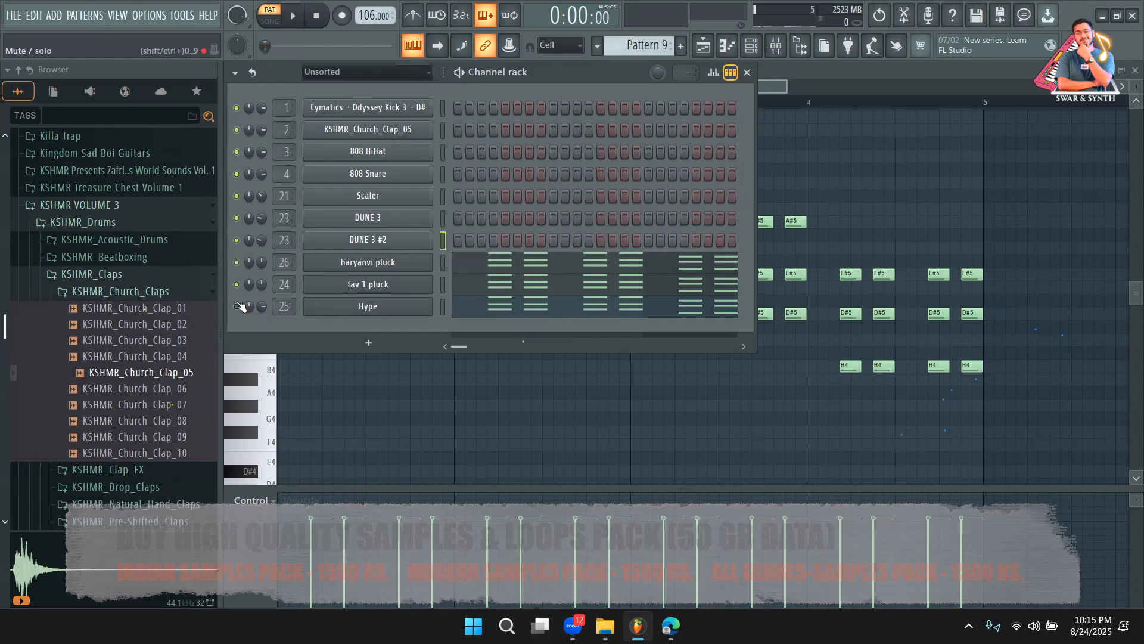
{"action": "key", "text": "space"}
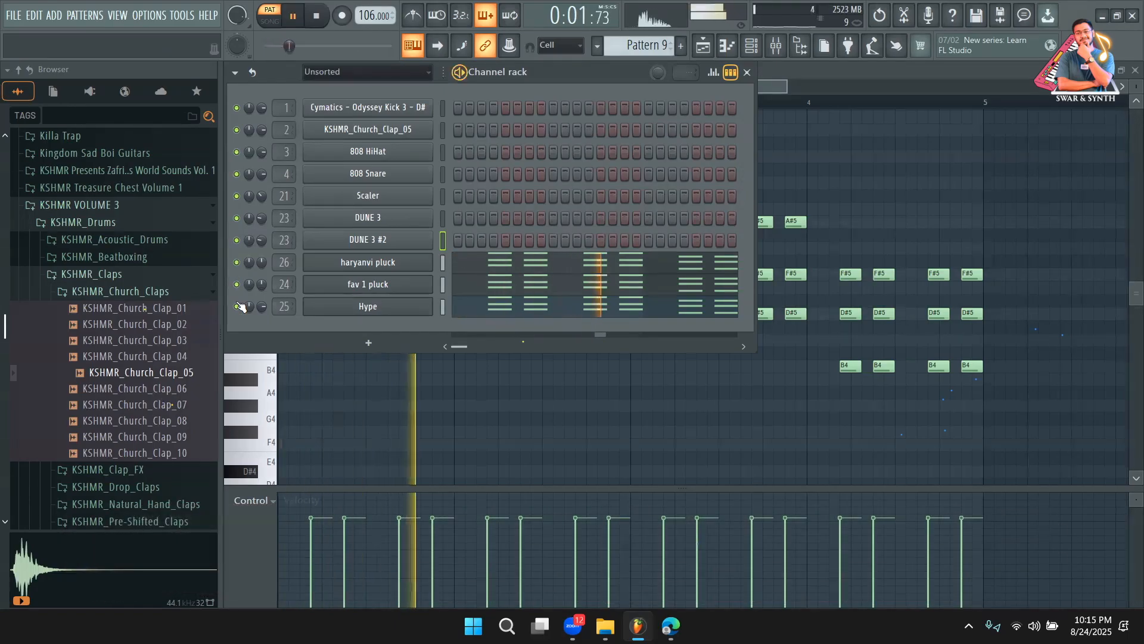
{"action": "key", "text": "space"}
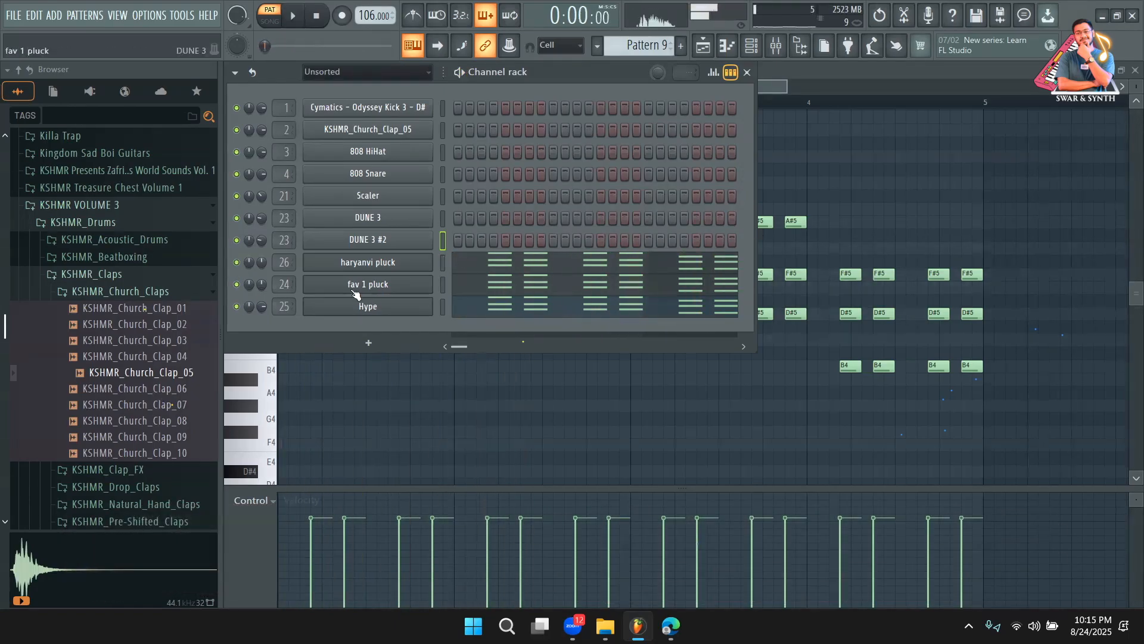
{"action": "key", "text": "space"}
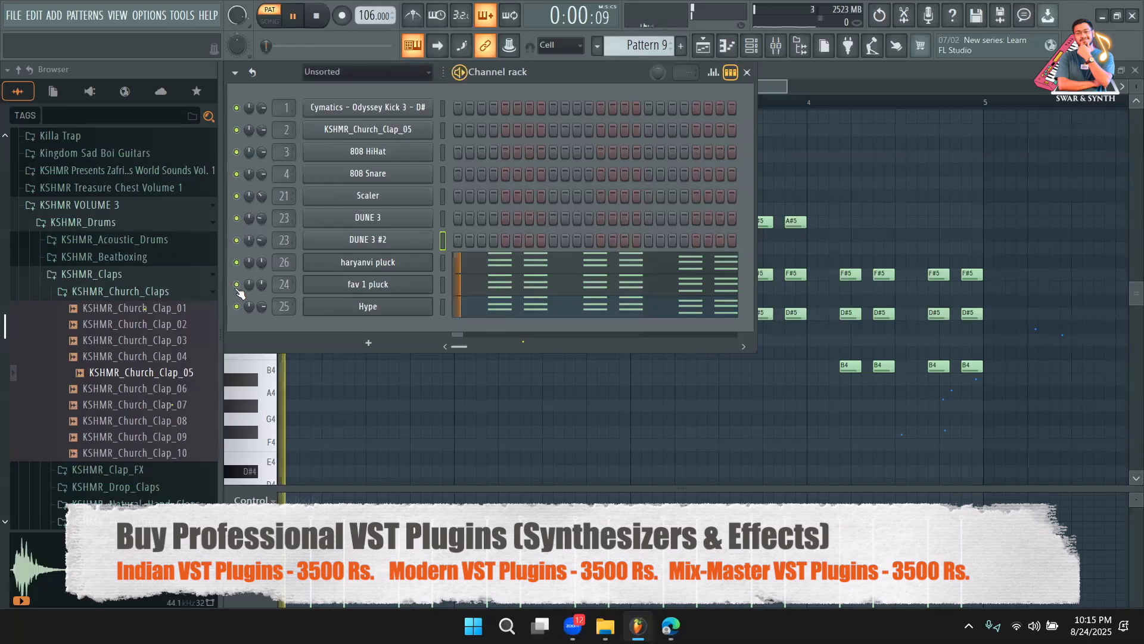
{"action": "key", "text": "space"}
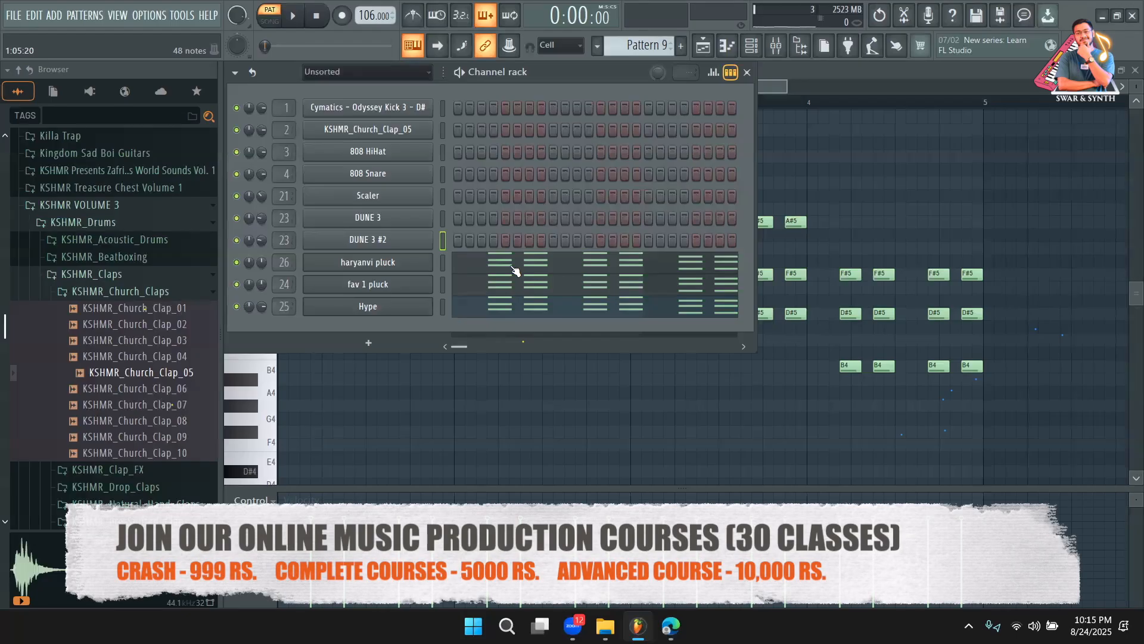
{"action": "left_click", "coordinate": [516, 271]}
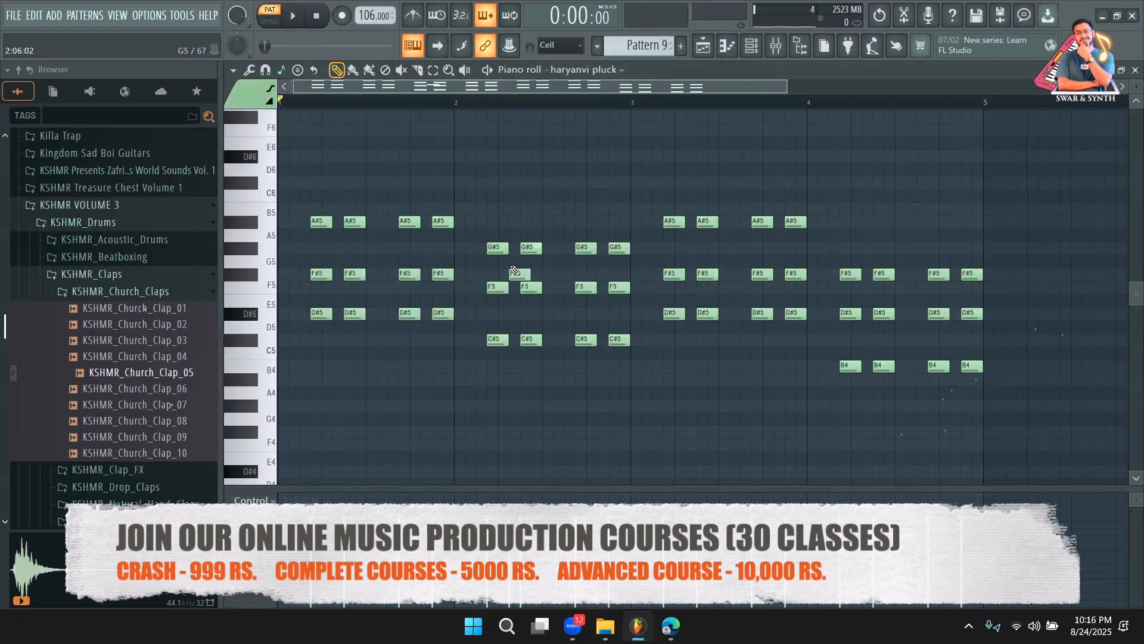
{"action": "left_click", "coordinate": [756, 52]}
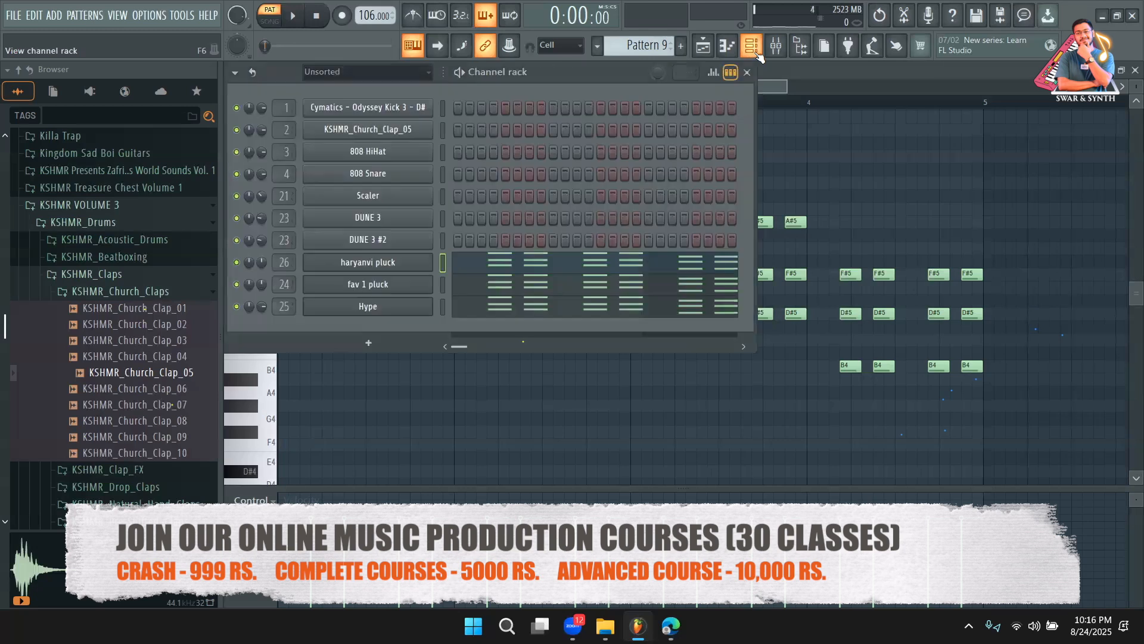
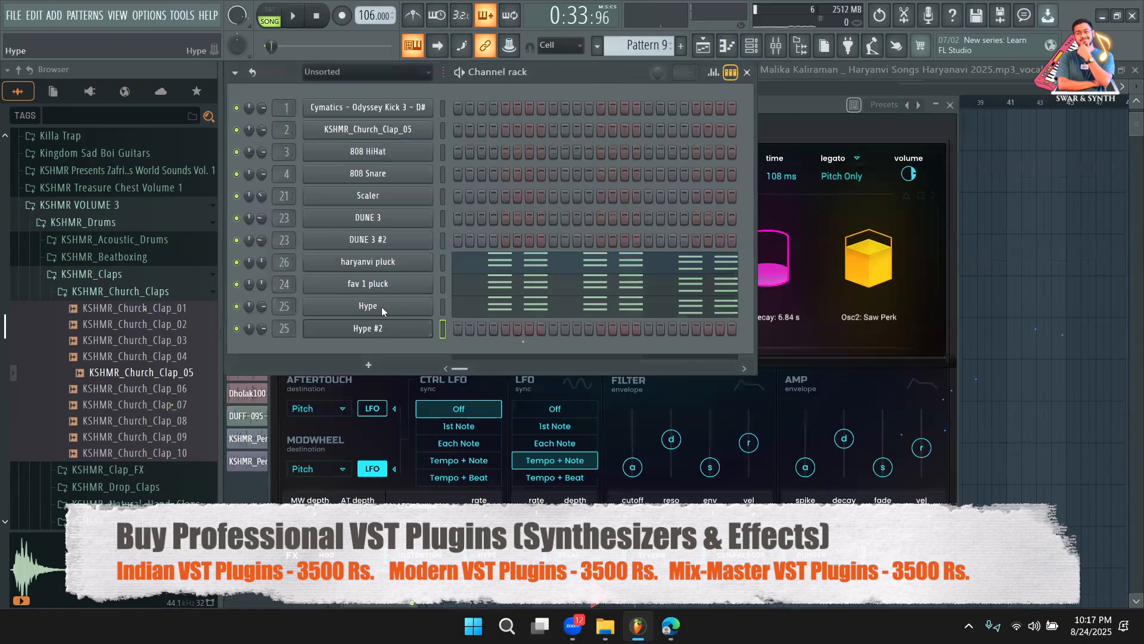
Copy Hype's chord notes from Pattern 9 and paste them into the Hype #2 channel in Pattern 11
{"action": "left_click", "coordinate": [659, 317]}
{"action": "scroll", "coordinate": [628, 47], "scroll_direction": "up", "scroll_amount": 2}
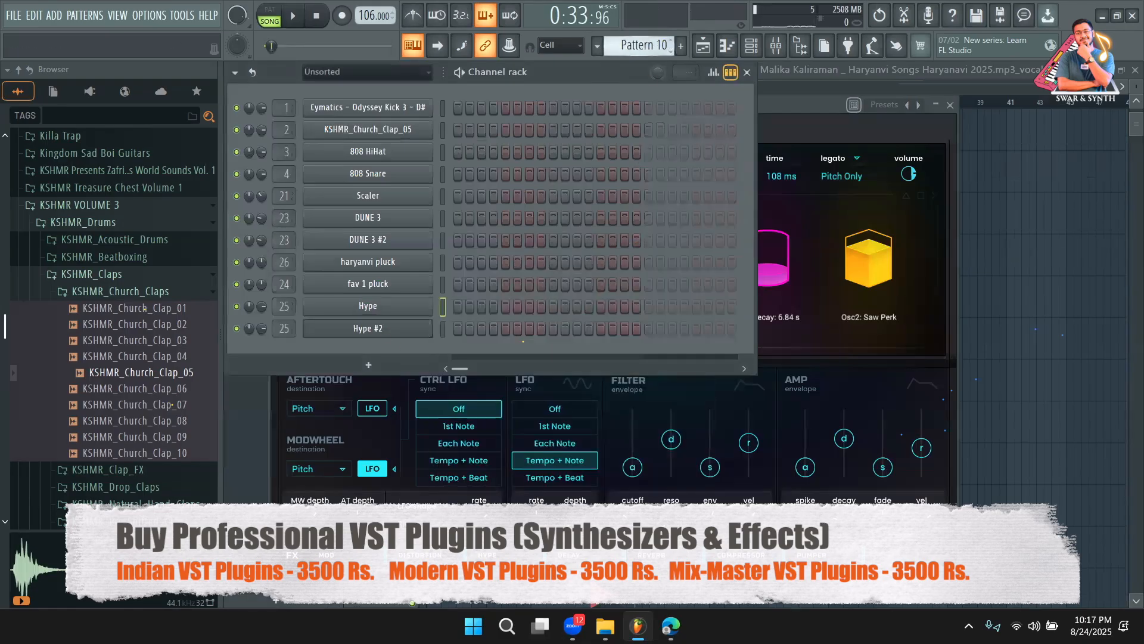
{"action": "right_click", "coordinate": [378, 329]}
{"action": "left_click", "coordinate": [591, 353]}
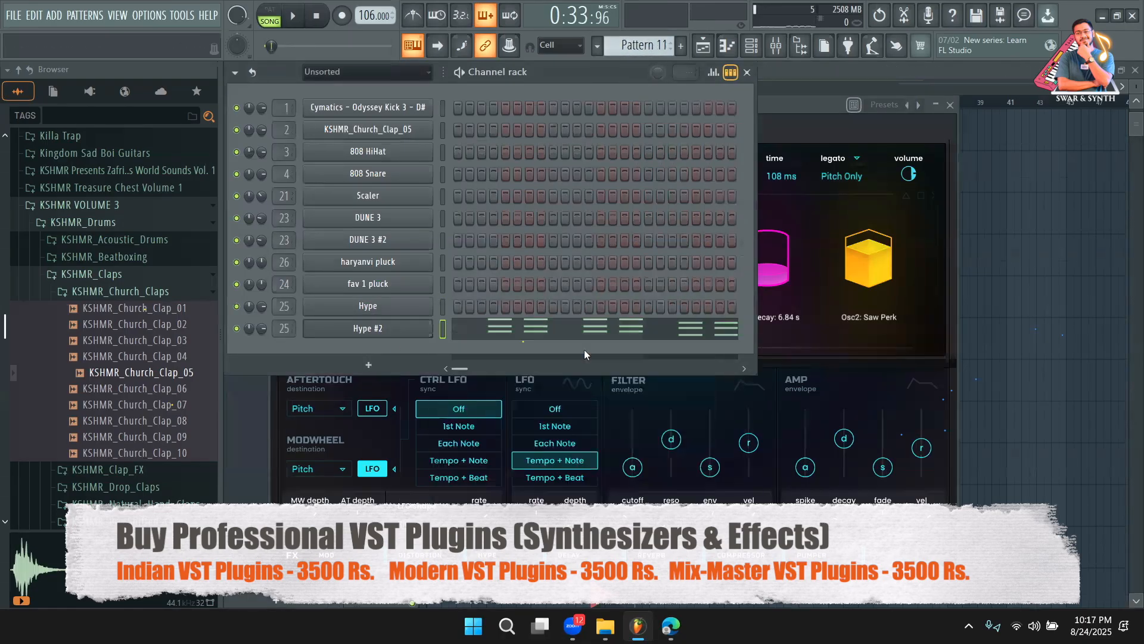
Load the Future Bass 03 preset from the Bass Hard category into Hype #2, and return to the channel rack
{"action": "left_click", "coordinate": [769, 122]}
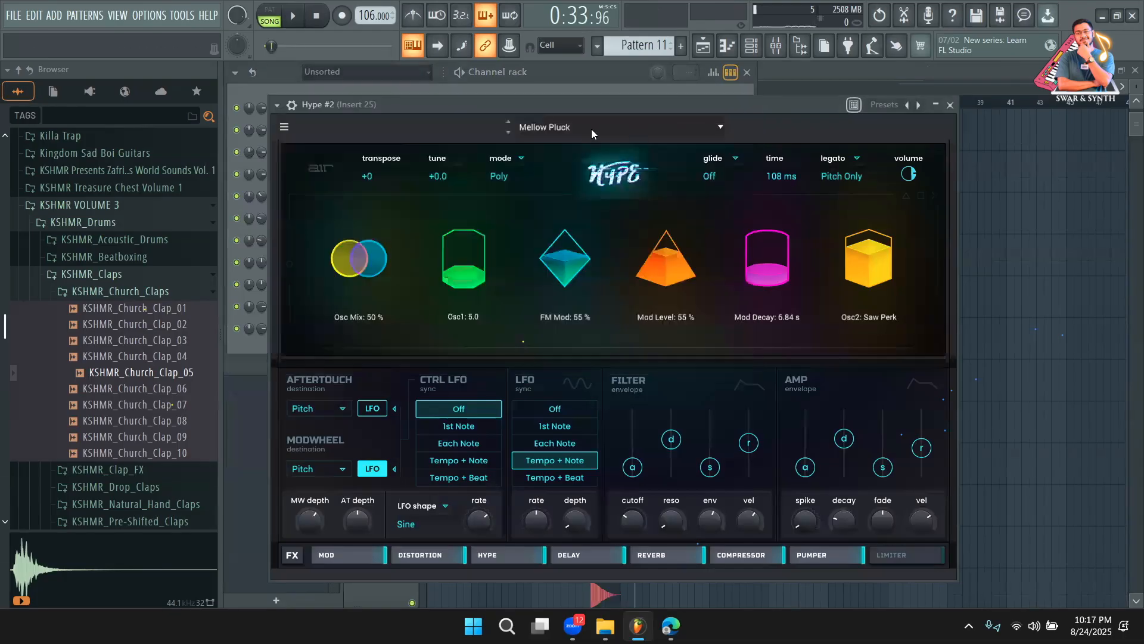
{"action": "left_click", "coordinate": [578, 130]}
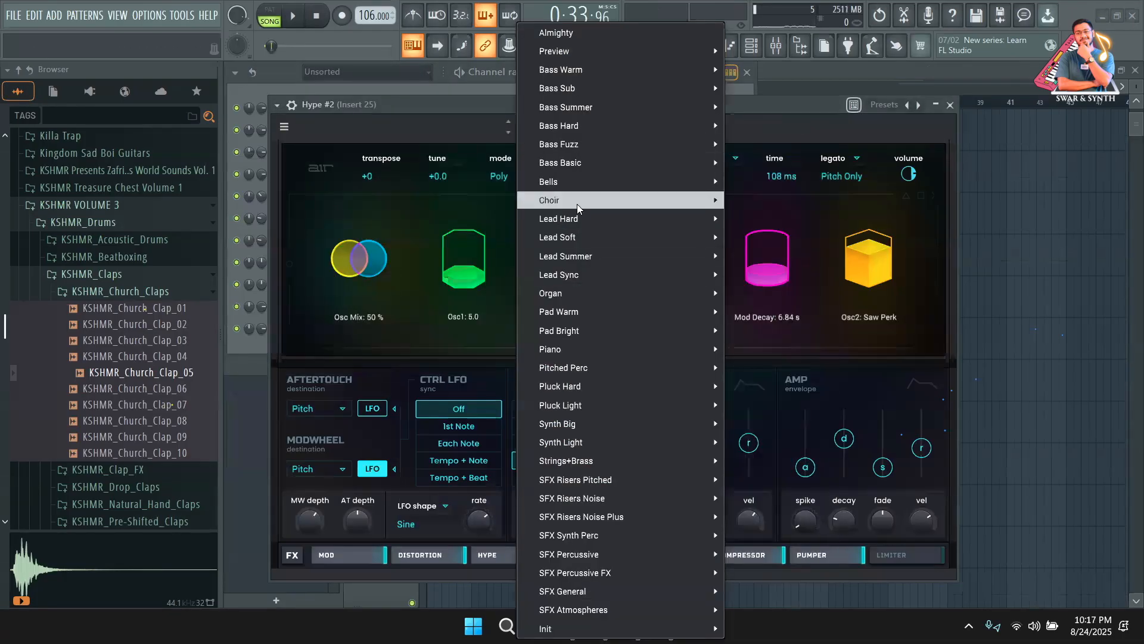
{"action": "mouse_move", "coordinate": [602, 86]}
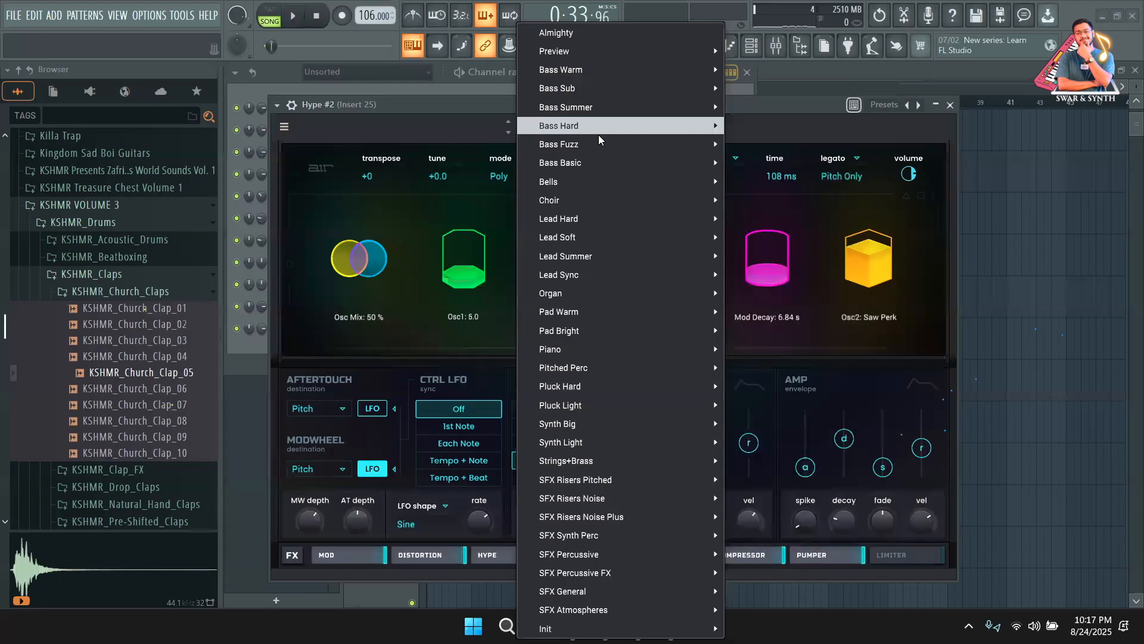
{"action": "mouse_move", "coordinate": [598, 141]}
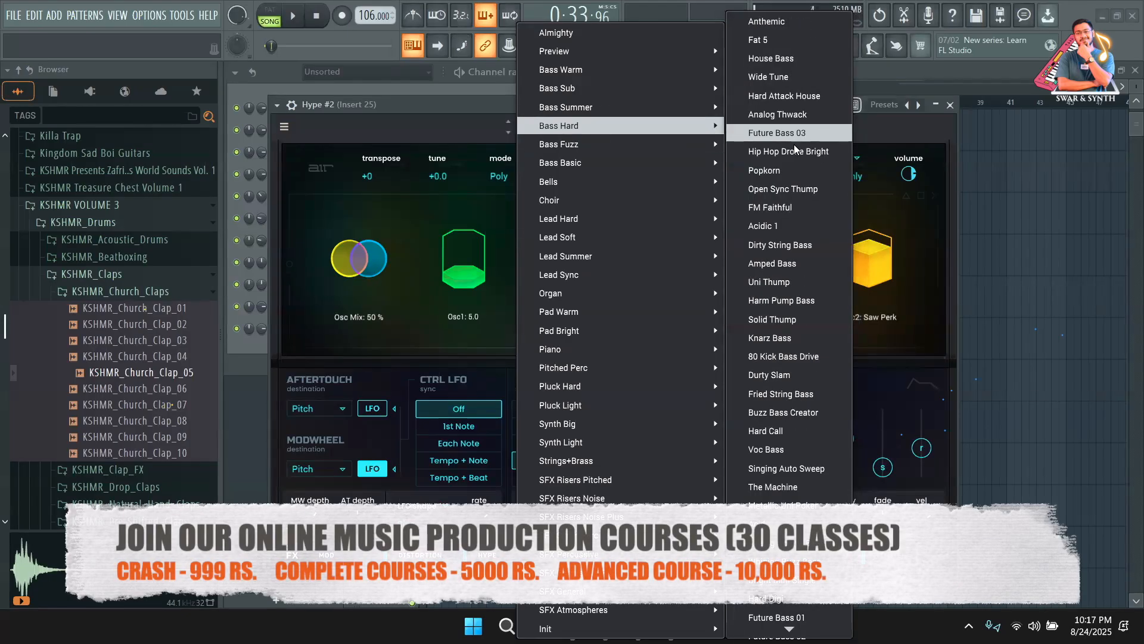
{"action": "left_click", "coordinate": [790, 139]}
{"action": "left_click", "coordinate": [543, 77]}
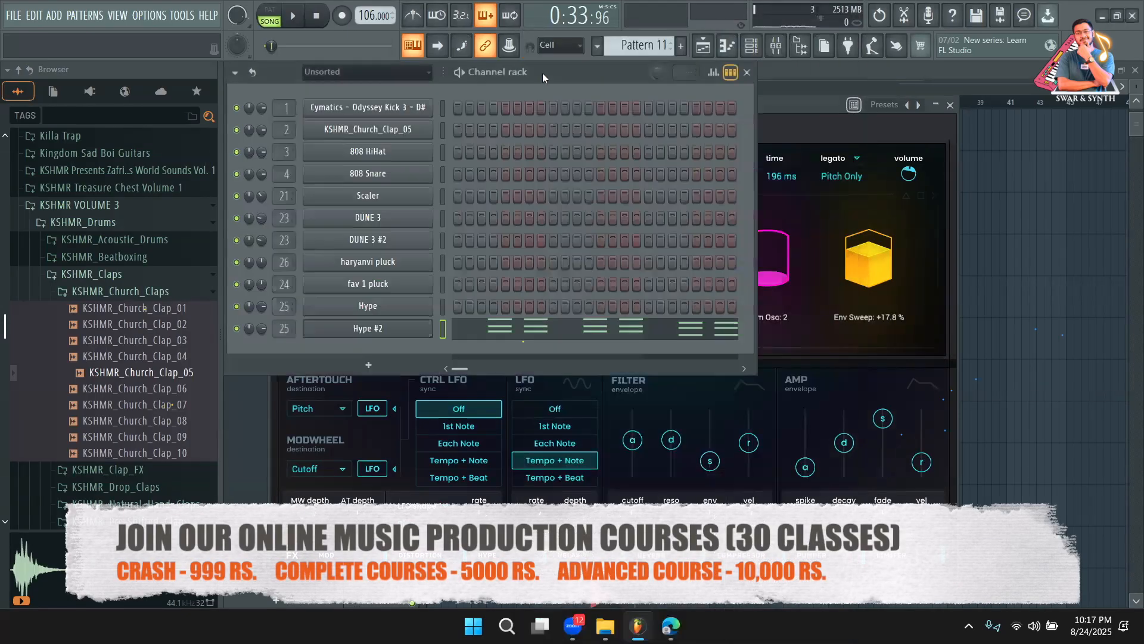
Reduce the bar 1 chords in the Hype #2 notes of Pattern 11 to their D#5 root notes, and start playback
{"action": "left_click", "coordinate": [523, 322]}
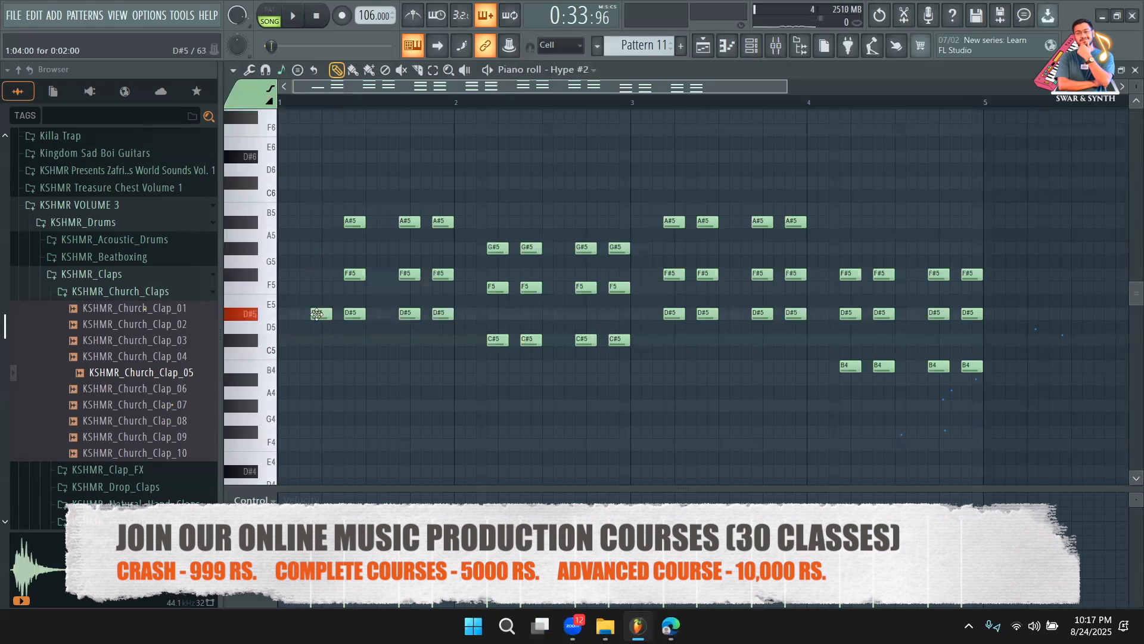
{"action": "right_click", "coordinate": [349, 315]}
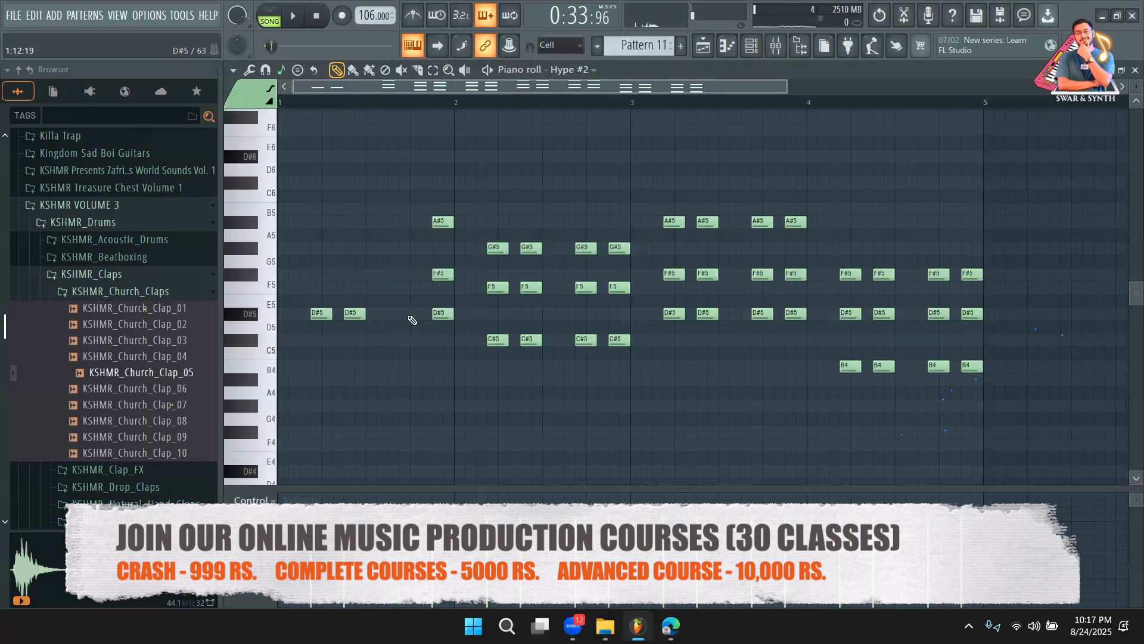
{"action": "right_click", "coordinate": [442, 316]}
{"action": "left_click", "coordinate": [442, 316]}
{"action": "key", "text": "space"}
Thin the bar 2 chords of Hype #2 down to their C#5 root notes
{"action": "right_click", "coordinate": [504, 342]}
{"action": "left_click", "coordinate": [493, 341]}
{"action": "right_click", "coordinate": [526, 342]}
{"action": "left_click", "coordinate": [526, 342]}
{"action": "right_click", "coordinate": [580, 341]}
{"action": "left_click", "coordinate": [580, 342]}
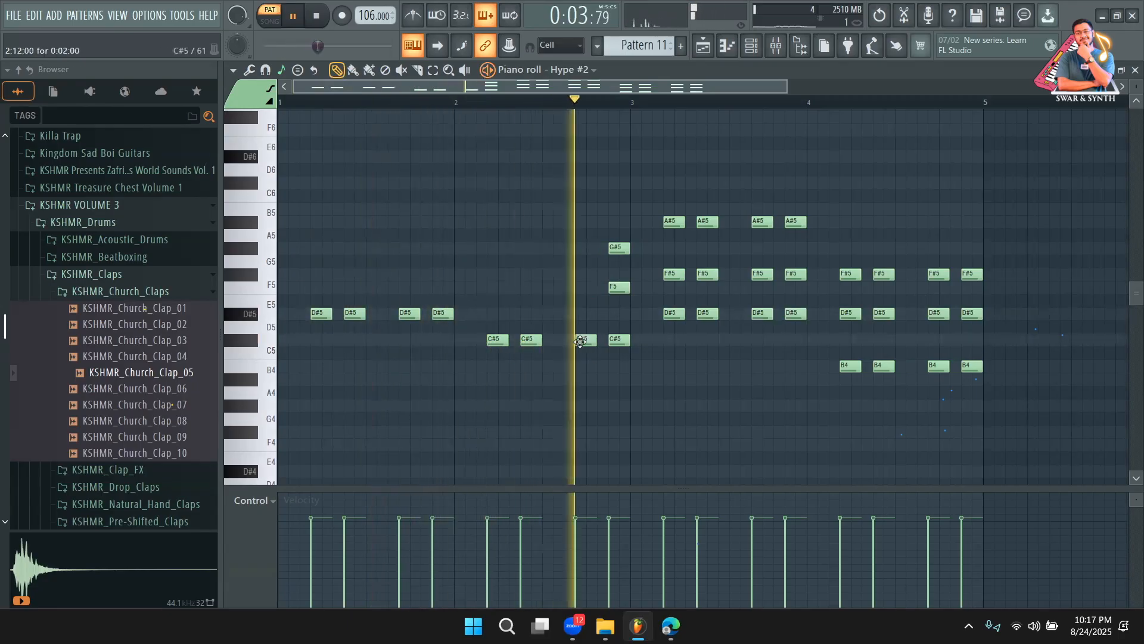
{"action": "right_click", "coordinate": [615, 343]}
{"action": "left_click", "coordinate": [615, 342]}
Thin the bar 3 chords of Hype #2 down to their D#5 root notes
{"action": "right_click", "coordinate": [668, 318]}
{"action": "left_click", "coordinate": [668, 318]}
{"action": "right_click", "coordinate": [704, 316]}
{"action": "left_click", "coordinate": [703, 316]}
{"action": "right_click", "coordinate": [752, 315]}
{"action": "left_click", "coordinate": [755, 315]}
{"action": "right_click", "coordinate": [793, 315]}
{"action": "left_click", "coordinate": [794, 316]}
Delete the D#5 and F#5 notes in bar 4 of Hype #2, keeping only the B4 notes
{"action": "right_click", "coordinate": [851, 314]}
{"action": "right_click", "coordinate": [884, 314]}
{"action": "right_click", "coordinate": [850, 275]}
{"action": "right_click", "coordinate": [883, 275]}
{"action": "right_click", "coordinate": [938, 314]}
{"action": "right_click", "coordinate": [939, 275]}
{"action": "right_click", "coordinate": [971, 275]}
{"action": "right_click", "coordinate": [971, 314]}
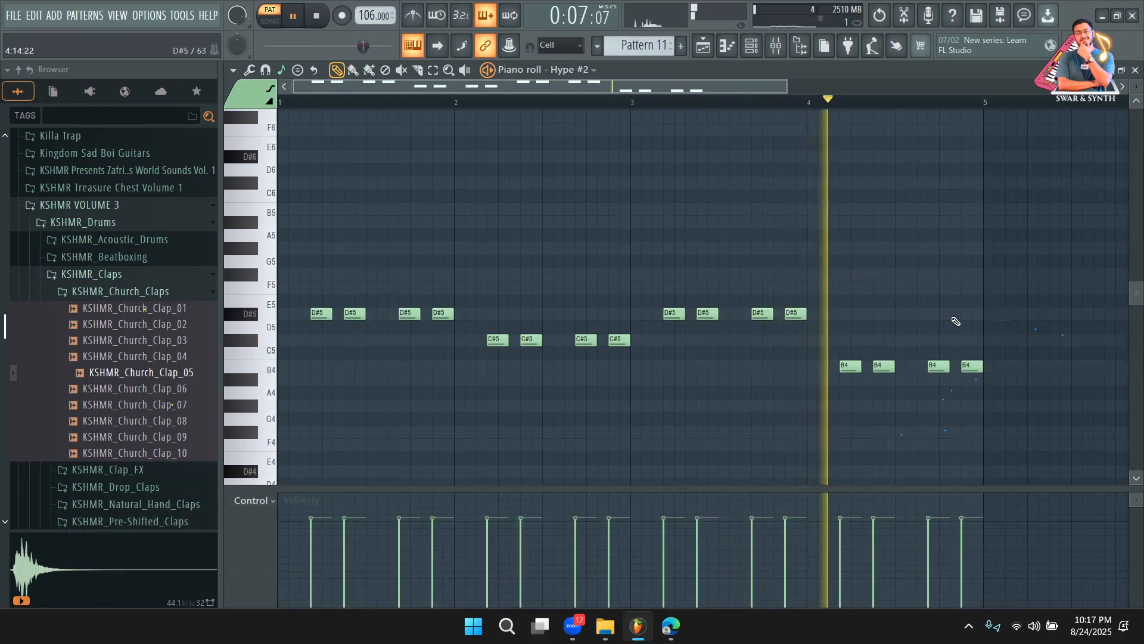
Set the root note of Hype #2 to C6, keeping the Future Bass 03 preset, and play Pattern 11
{"action": "key", "text": "F6"}
{"action": "key", "text": "space"}
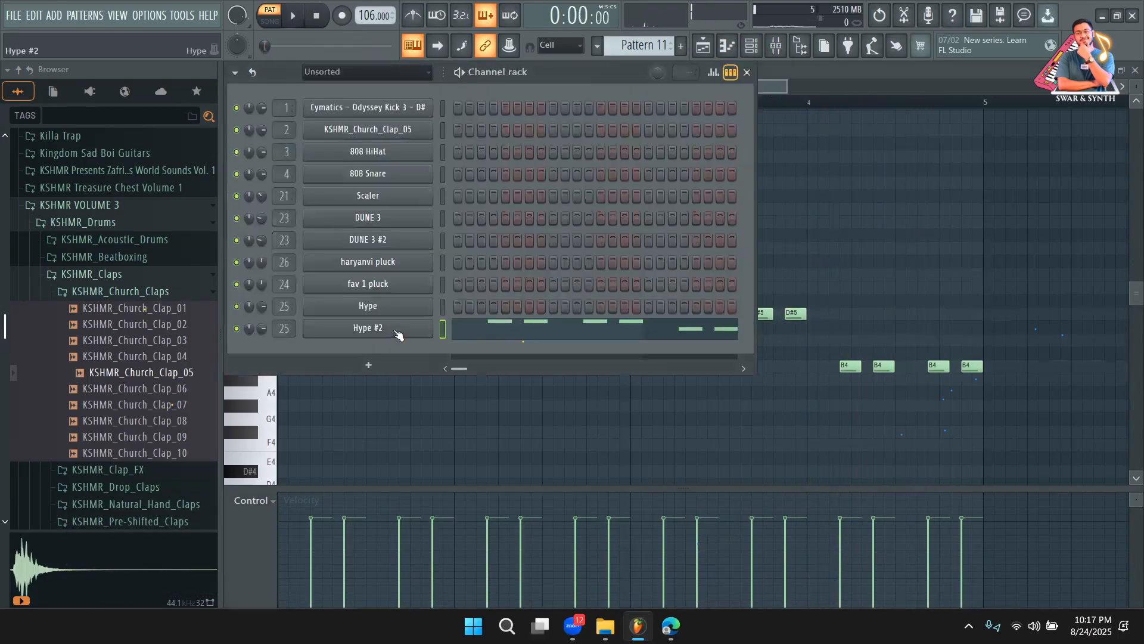
{"action": "left_click", "coordinate": [398, 335]}
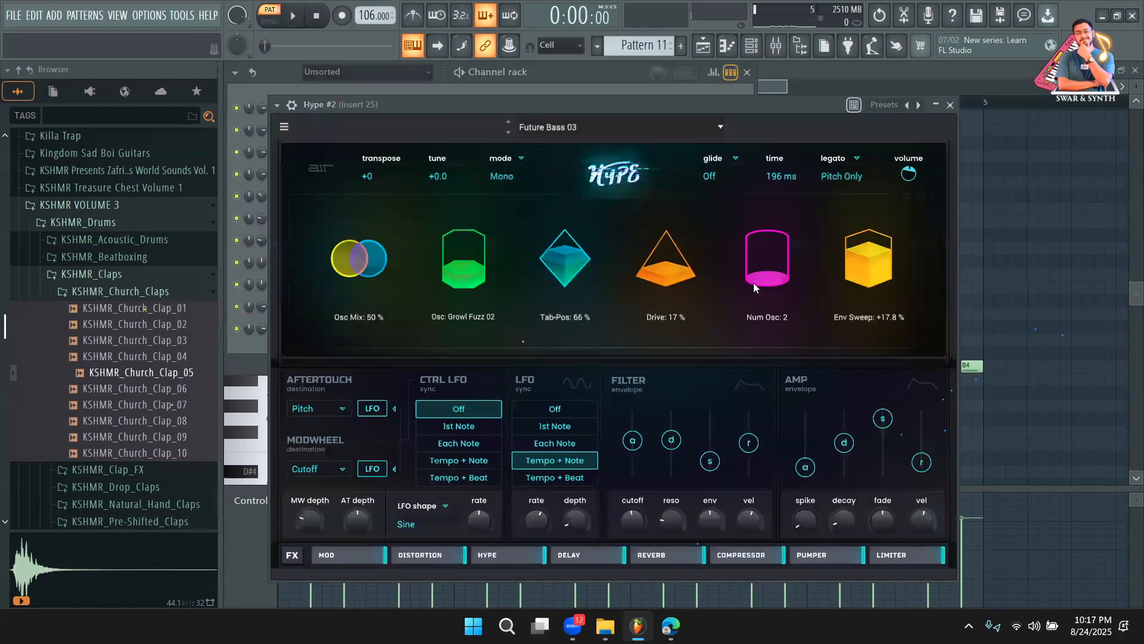
{"action": "left_click", "coordinate": [508, 132]}
{"action": "left_click", "coordinate": [306, 23]}
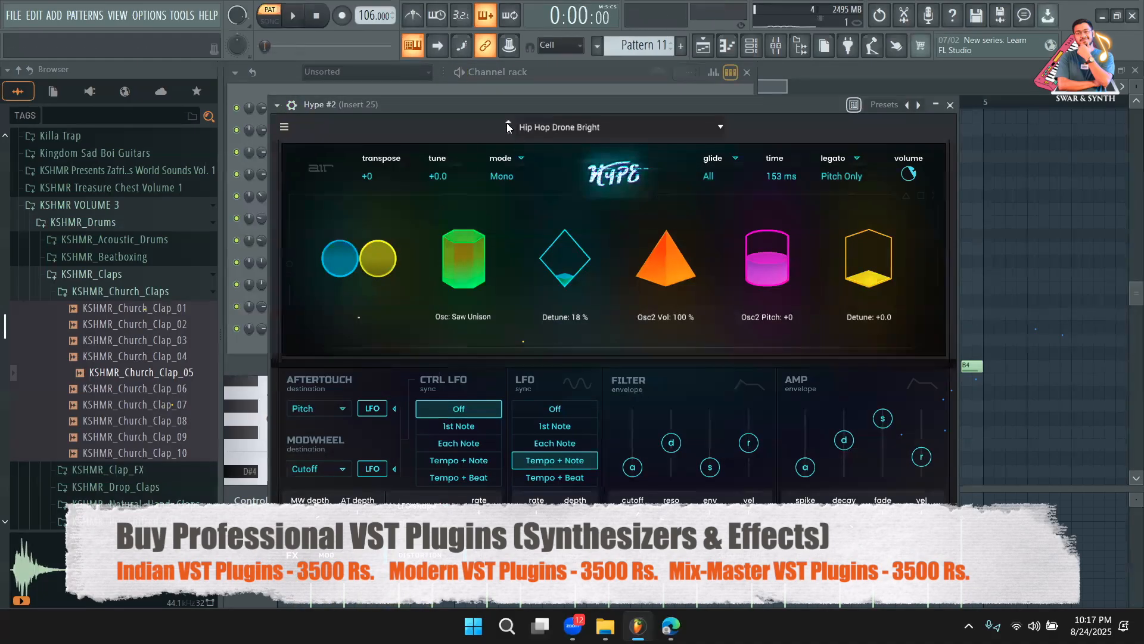
{"action": "left_click", "coordinate": [508, 122]}
{"action": "left_click", "coordinate": [291, 105]}
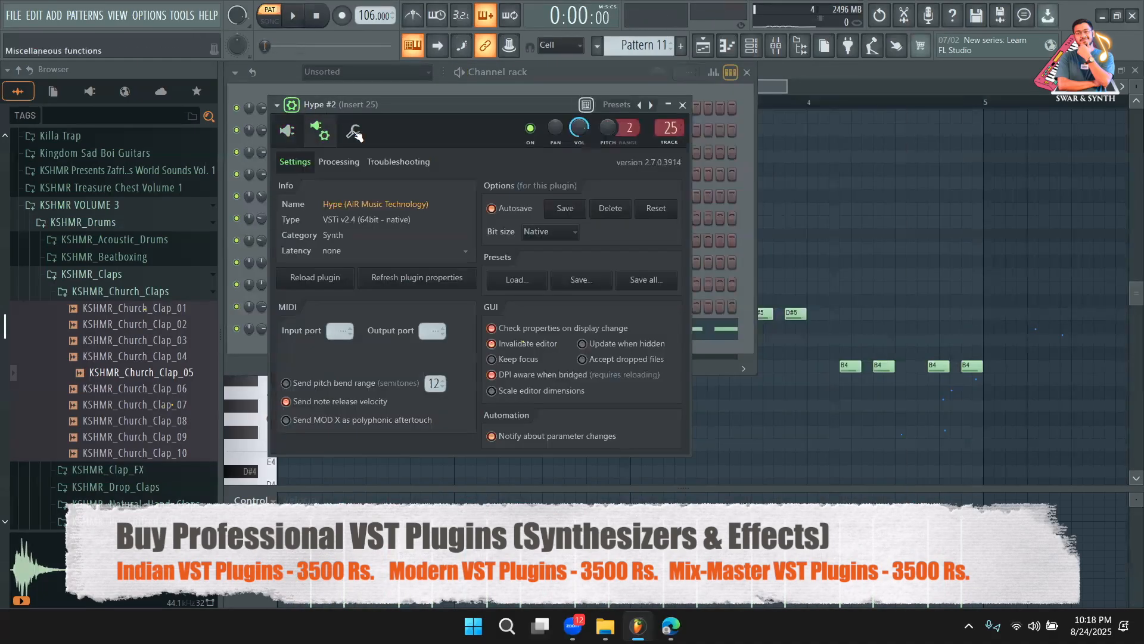
{"action": "left_click", "coordinate": [354, 131]}
{"action": "right_click", "coordinate": [542, 409]}
{"action": "key", "text": "space"}
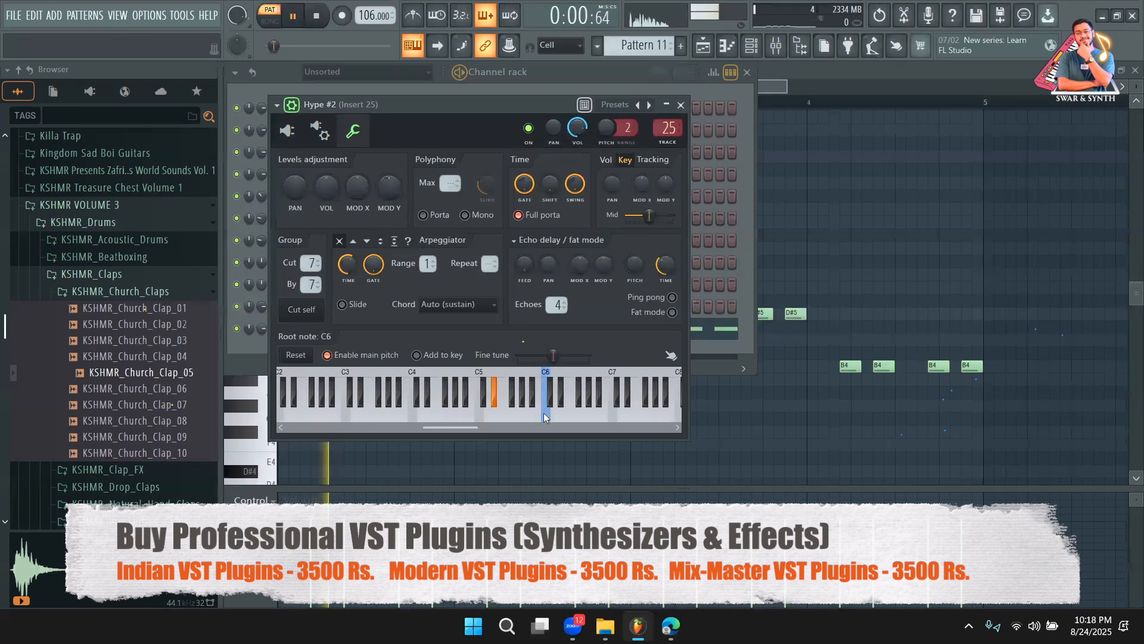
Audition neighbouring bass presets in Hype #2, including FM Faithful and Acidic 1, and settle on Amped Bass
{"action": "left_click", "coordinate": [286, 135]}
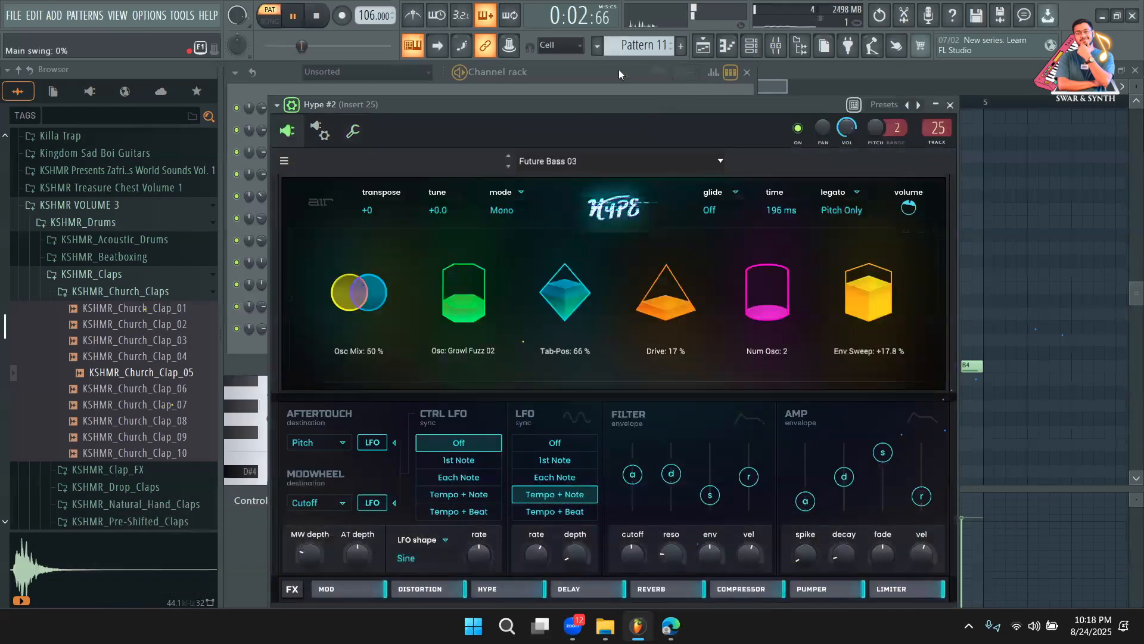
{"action": "left_click", "coordinate": [558, 158]}
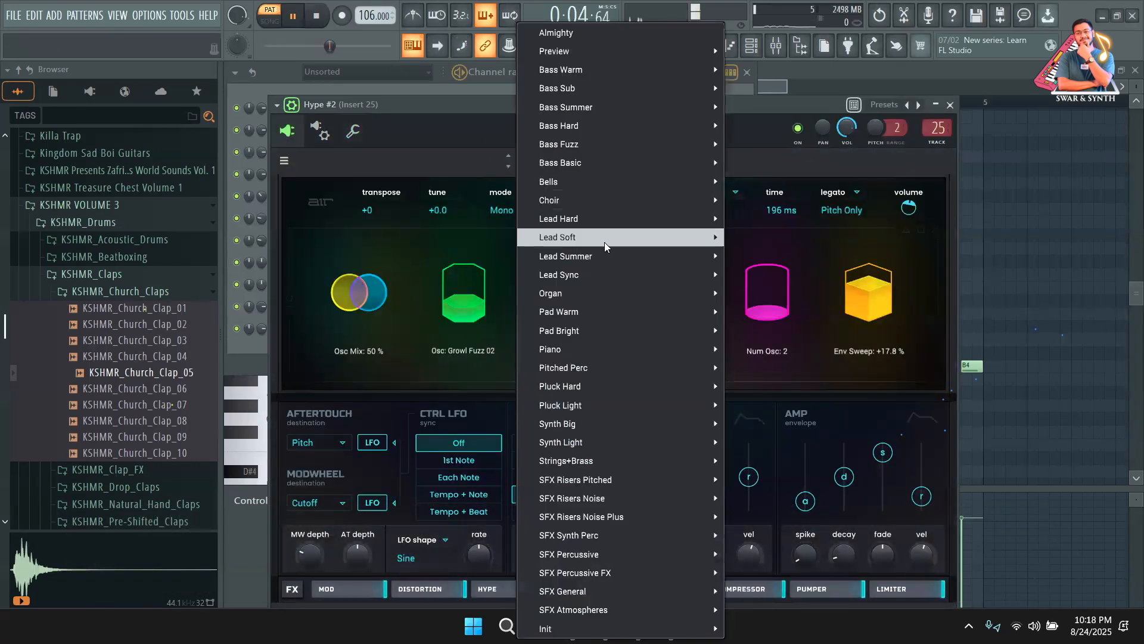
{"action": "left_click", "coordinate": [505, 160]}
{"action": "left_click", "coordinate": [510, 167]}
{"action": "left_click", "coordinate": [510, 167]}
{"action": "left_click", "coordinate": [510, 167]}
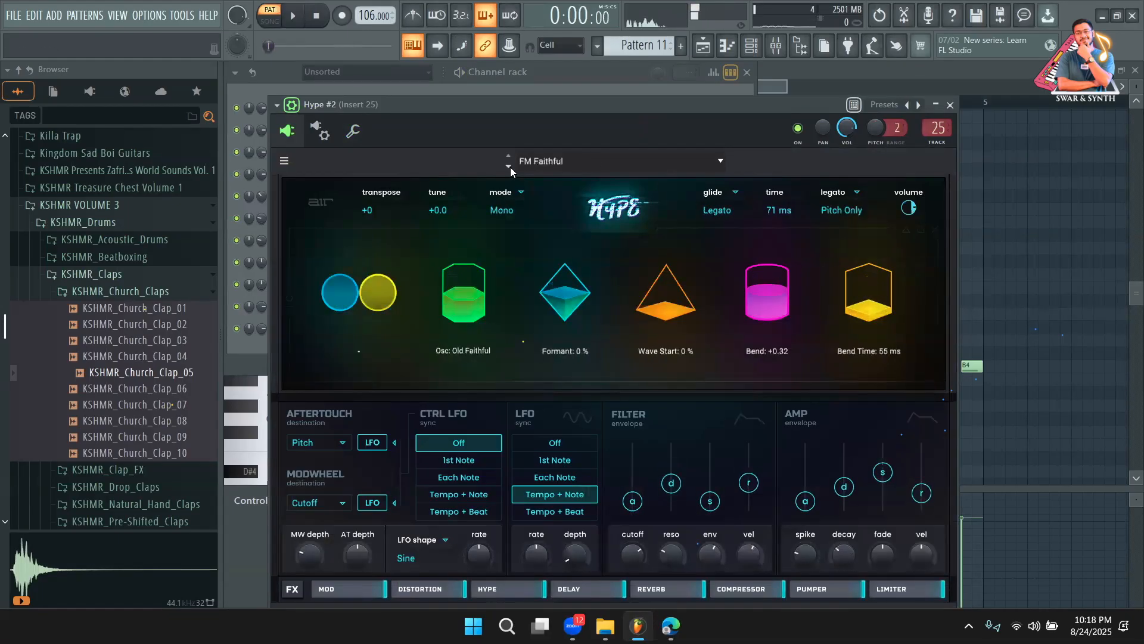
{"action": "left_click", "coordinate": [510, 167]}
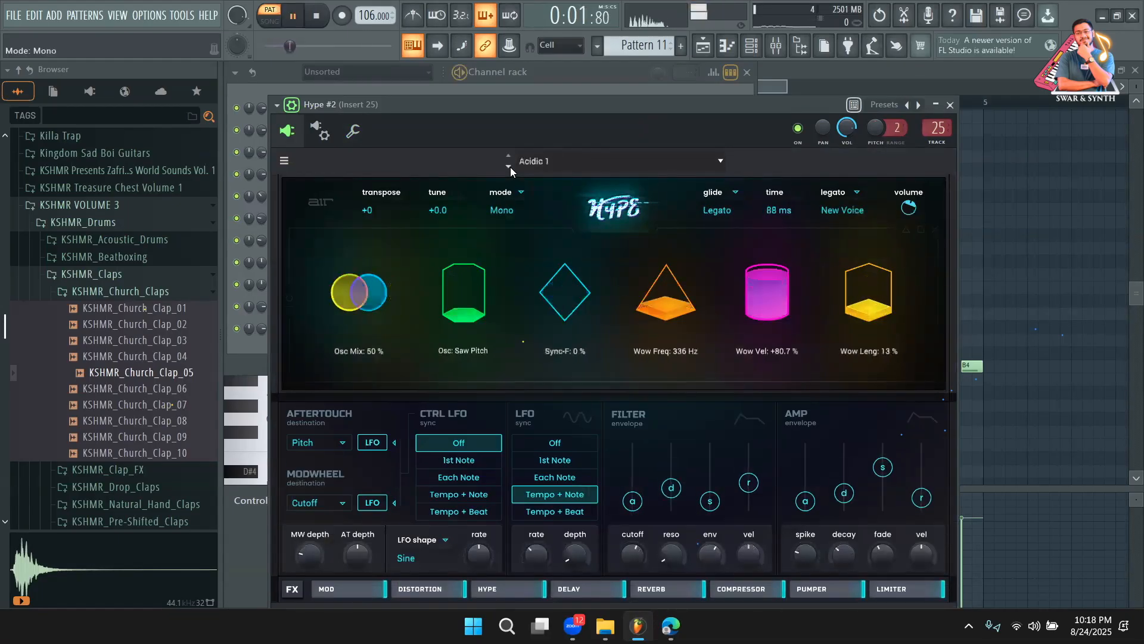
{"action": "left_click", "coordinate": [510, 167]}
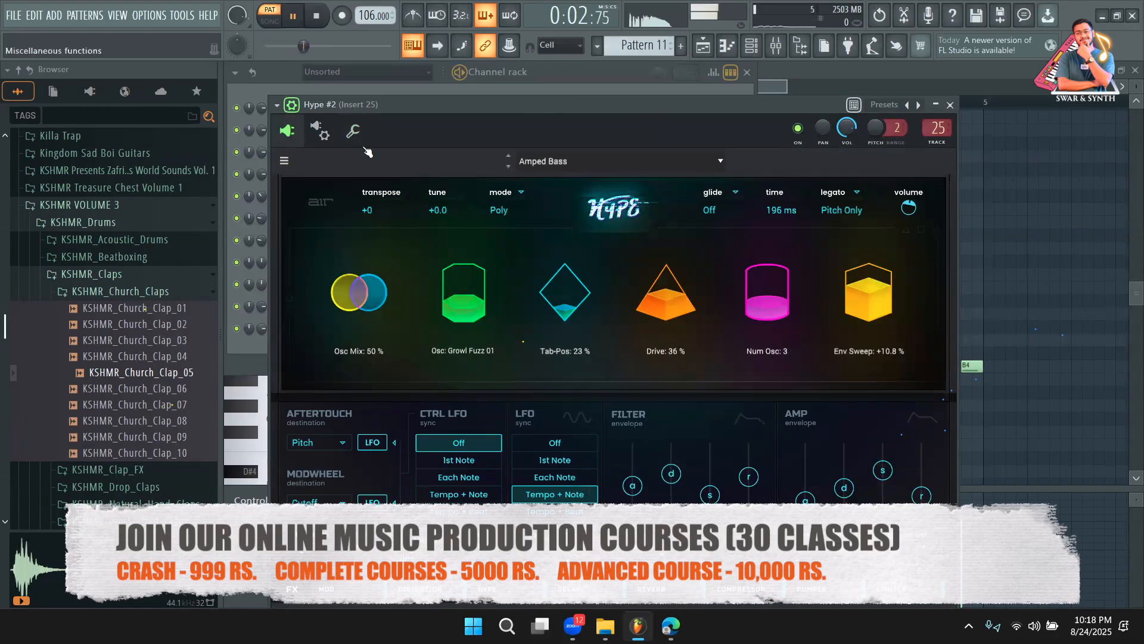
Clone the Hype #2 channel to create Hype #3 for a second bass layer
{"action": "left_click", "coordinate": [550, 85]}
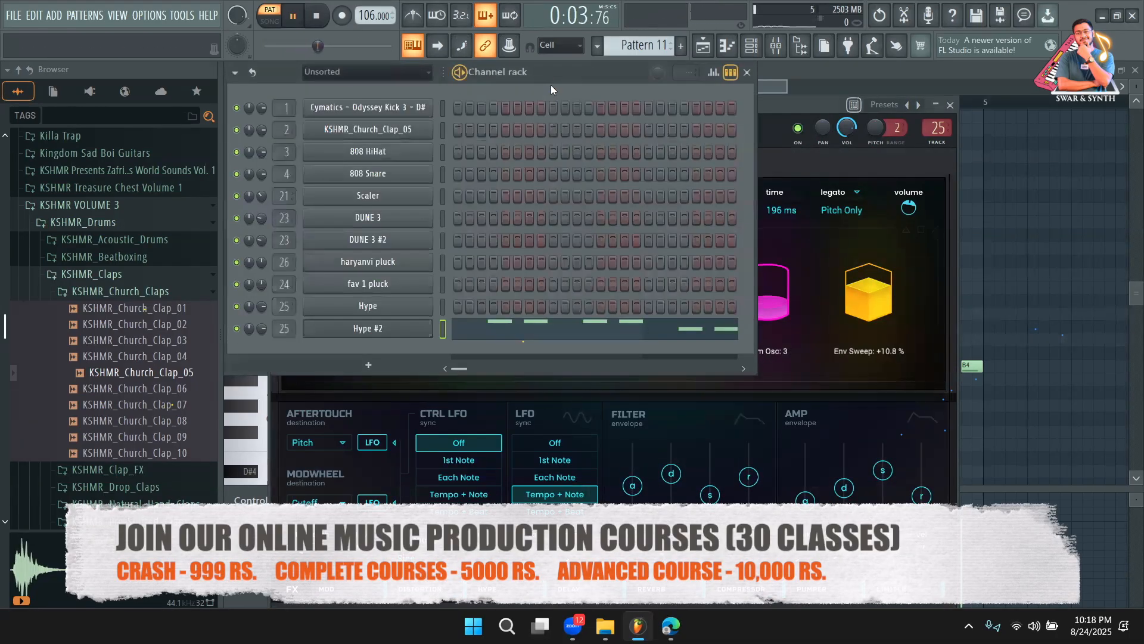
{"action": "right_click", "coordinate": [405, 342]}
{"action": "left_click", "coordinate": [482, 458]}
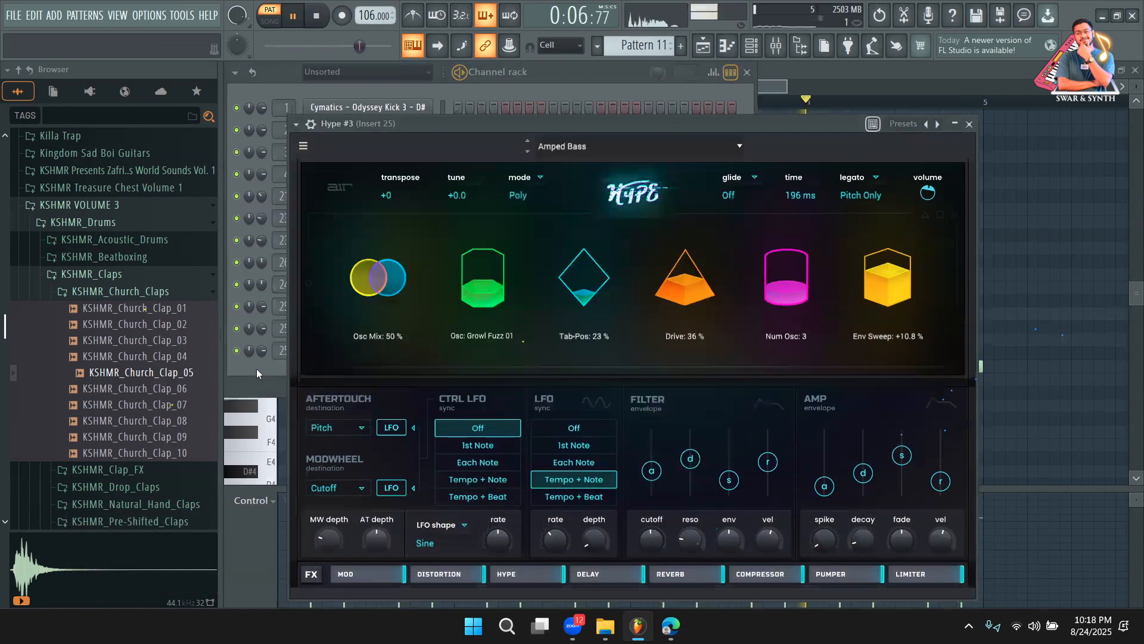
{"action": "left_click", "coordinate": [256, 374]}
Copy the Hype #2 notes into the Hype #3 channel and open the Hype #3 synth
{"action": "right_click", "coordinate": [410, 331]}
{"action": "left_click", "coordinate": [613, 335]}
{"action": "right_click", "coordinate": [411, 351]}
{"action": "left_click", "coordinate": [613, 364]}
{"action": "left_click", "coordinate": [397, 354]}
{"action": "left_click", "coordinate": [392, 354]}
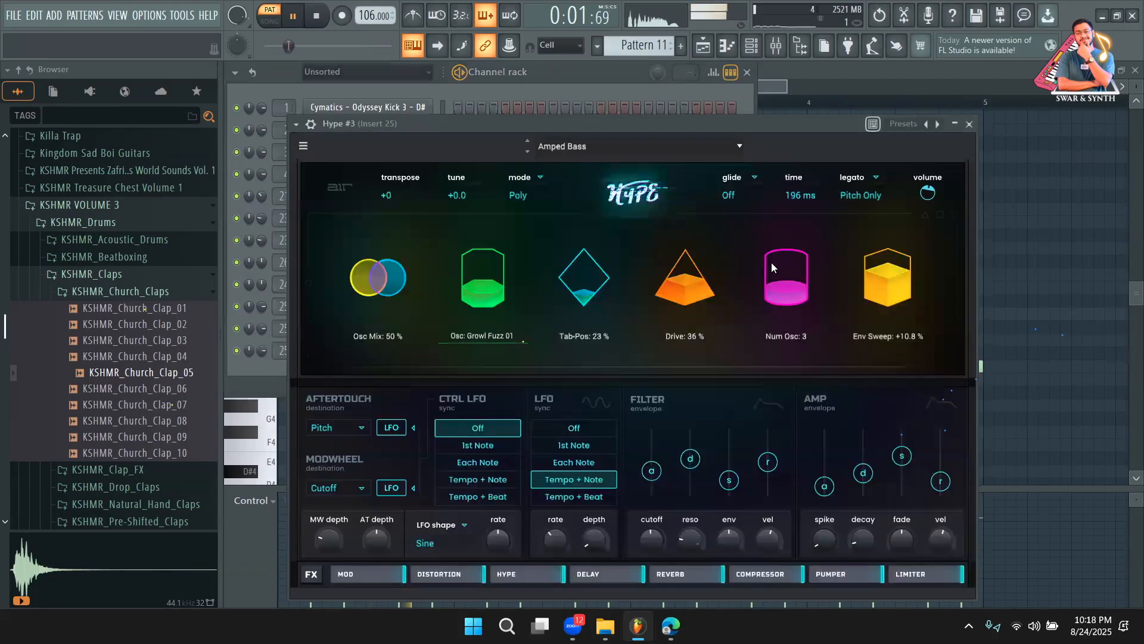
Audition Bass Sub presets in Hype #3 from 80 Bend Attack through 80 Bend Release, and settle on Porta Sub
{"action": "left_click", "coordinate": [602, 154]}
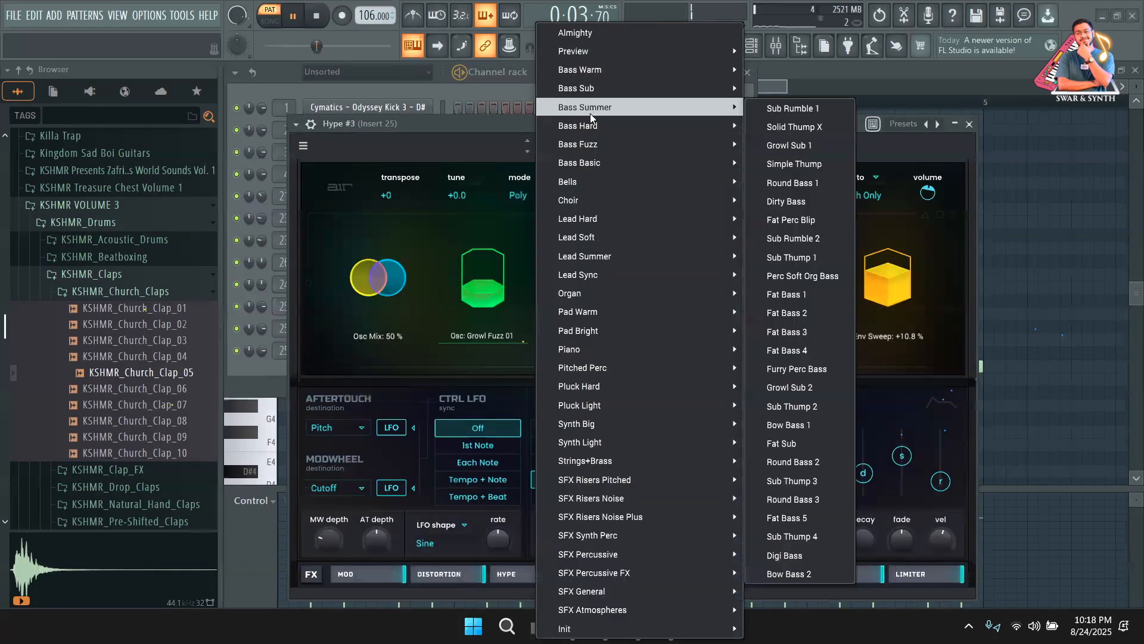
{"action": "mouse_move", "coordinate": [590, 90]}
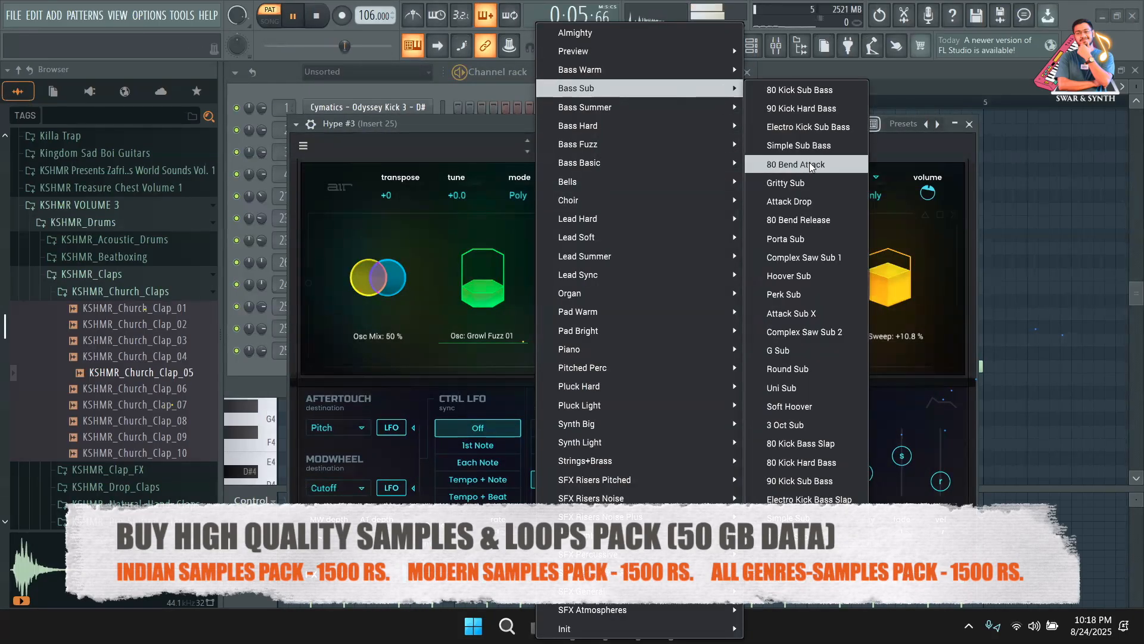
{"action": "left_click", "coordinate": [811, 167]}
{"action": "left_click", "coordinate": [527, 154]}
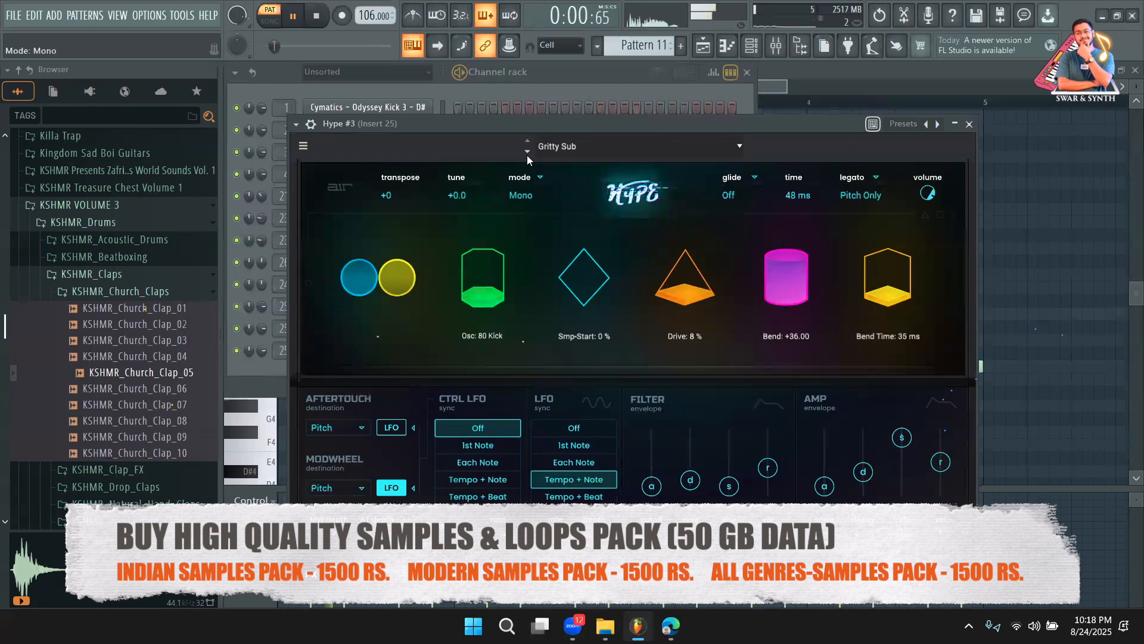
{"action": "left_click", "coordinate": [527, 154]}
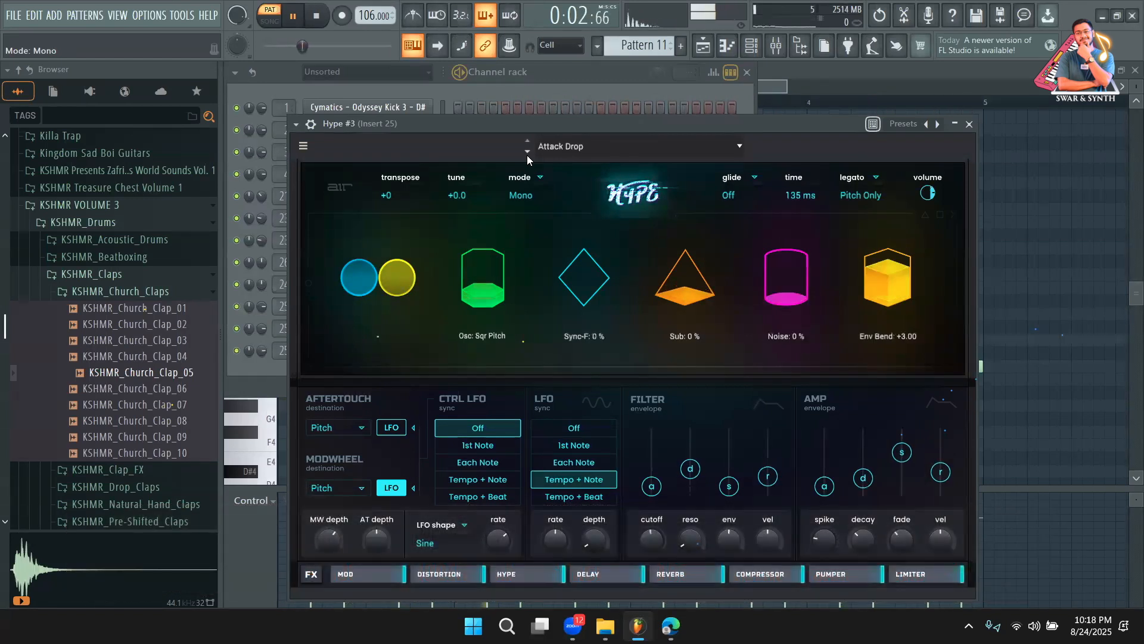
{"action": "left_click", "coordinate": [527, 154]}
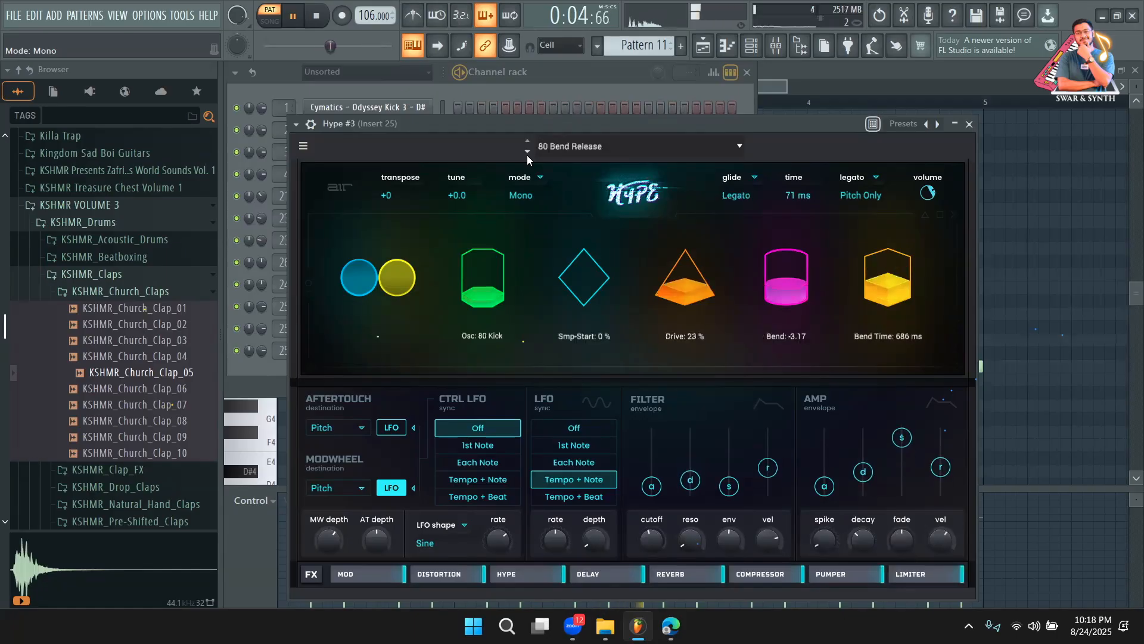
{"action": "left_click", "coordinate": [527, 153]}
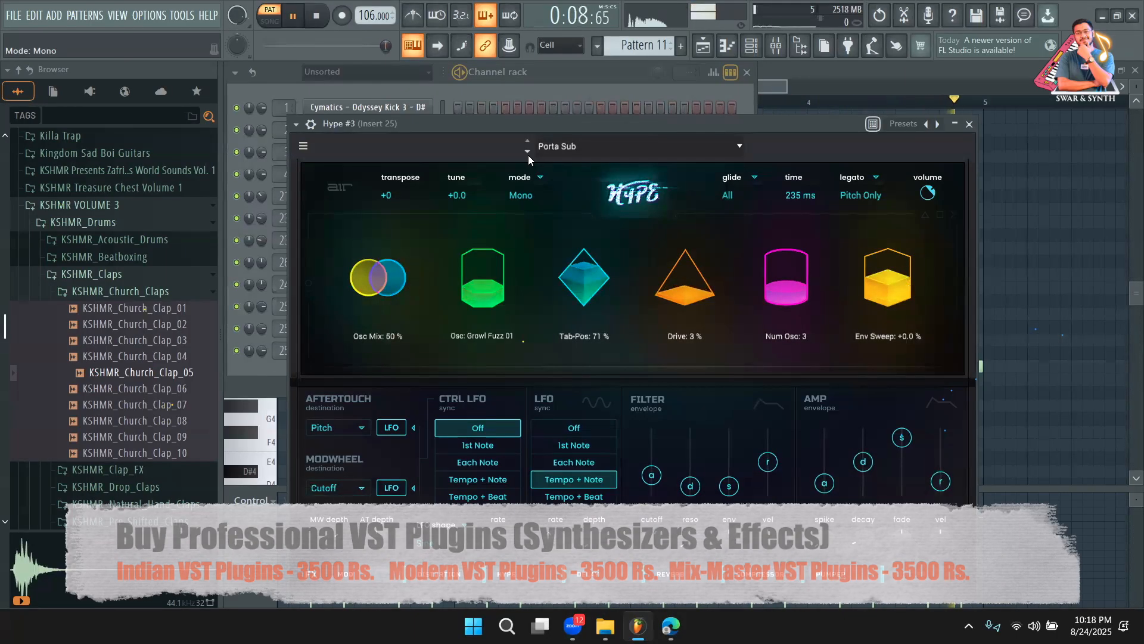
Place Pattern 11 clips at bars 17 and 21 on Track 12 of the playlist, and play the song
{"action": "left_click", "coordinate": [528, 87]}
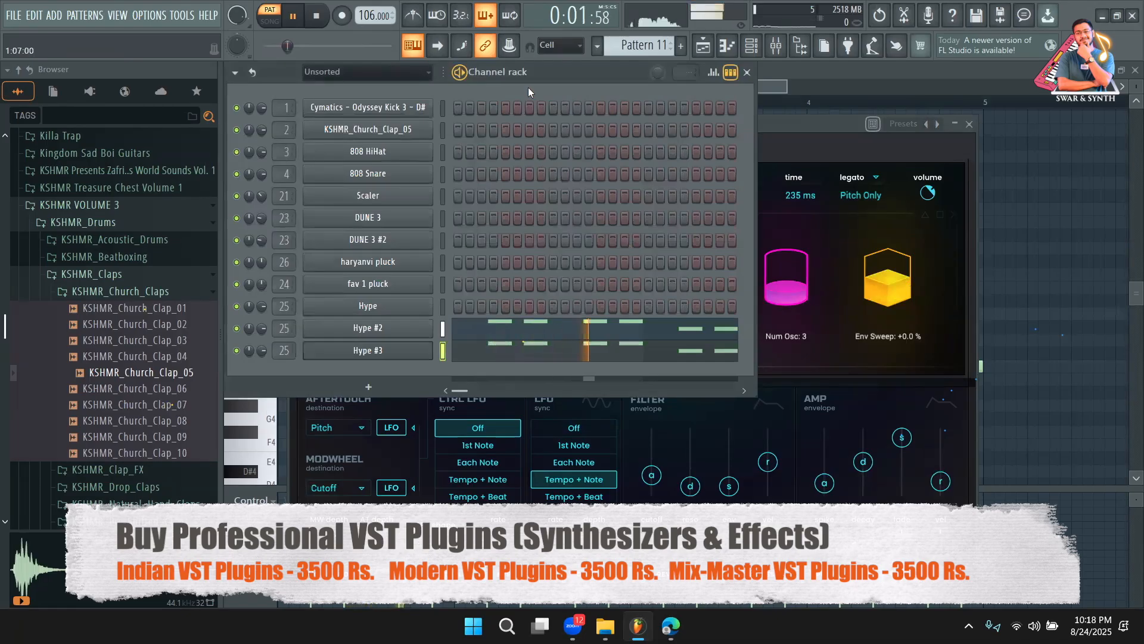
{"action": "left_click", "coordinate": [704, 45]}
{"action": "key", "text": "space"}
{"action": "left_click", "coordinate": [656, 303]}
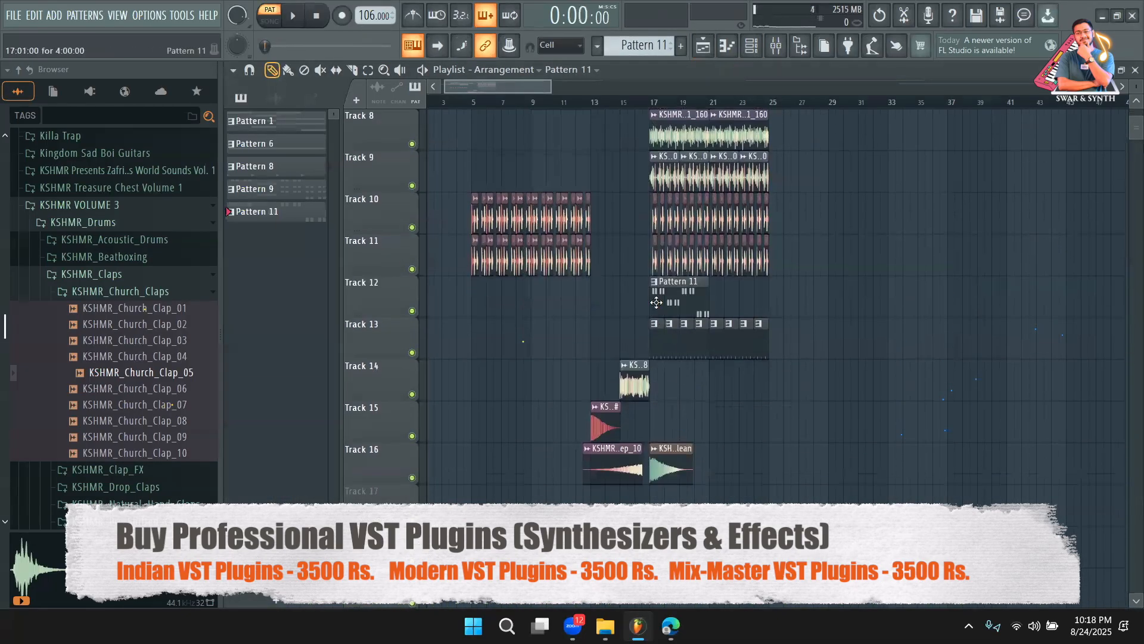
{"action": "left_click", "coordinate": [713, 297]}
{"action": "key", "text": "space"}
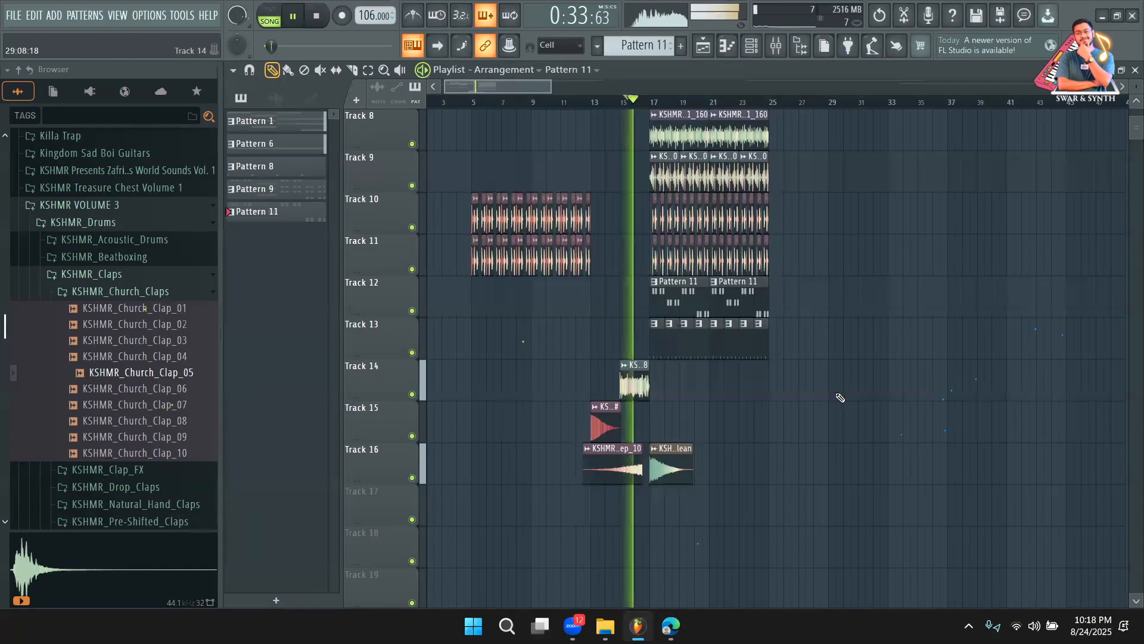
Lower the Hype #2 channel volume slightly and replay the drop
{"action": "left_click", "coordinate": [751, 48]}
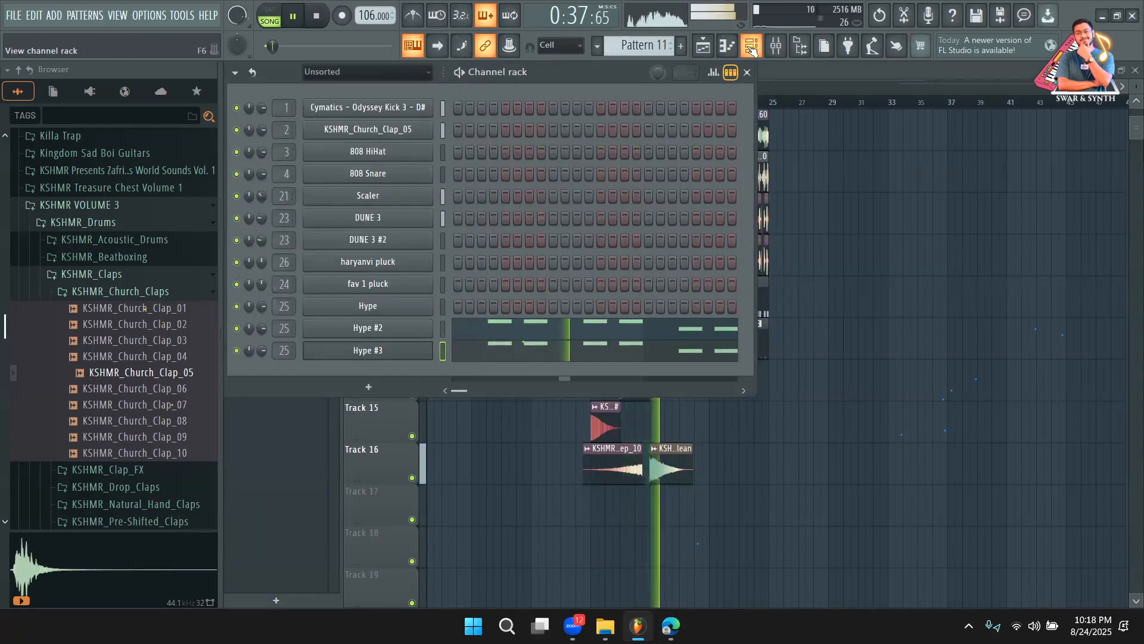
{"action": "mouse_move", "coordinate": [262, 330]}
{"action": "left_mouse_down"}
{"action": "mouse_move", "coordinate": [263, 357]}
{"action": "mouse_move", "coordinate": [265, 335]}
{"action": "left_mouse_up"}
{"action": "left_click", "coordinate": [278, 449]}
{"action": "key", "text": "space"}
{"action": "key", "text": "space"}
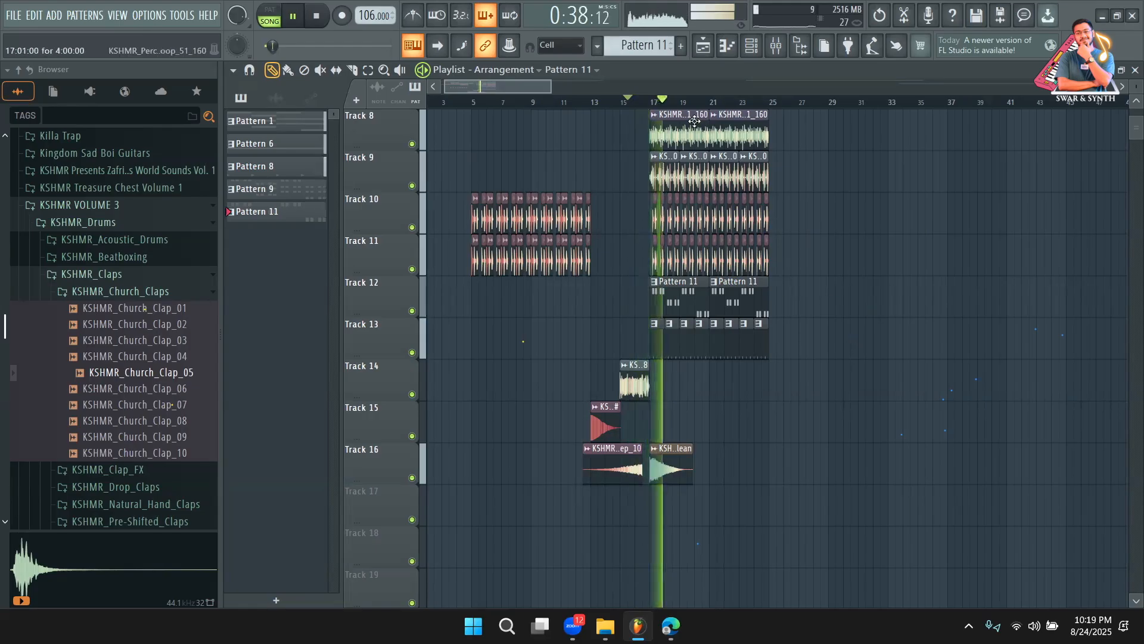
Stop playback and load Soundgoodizer in the first effect slot of mixer track Insert 1
{"action": "key", "text": "F6"}
{"action": "key", "text": "space"}
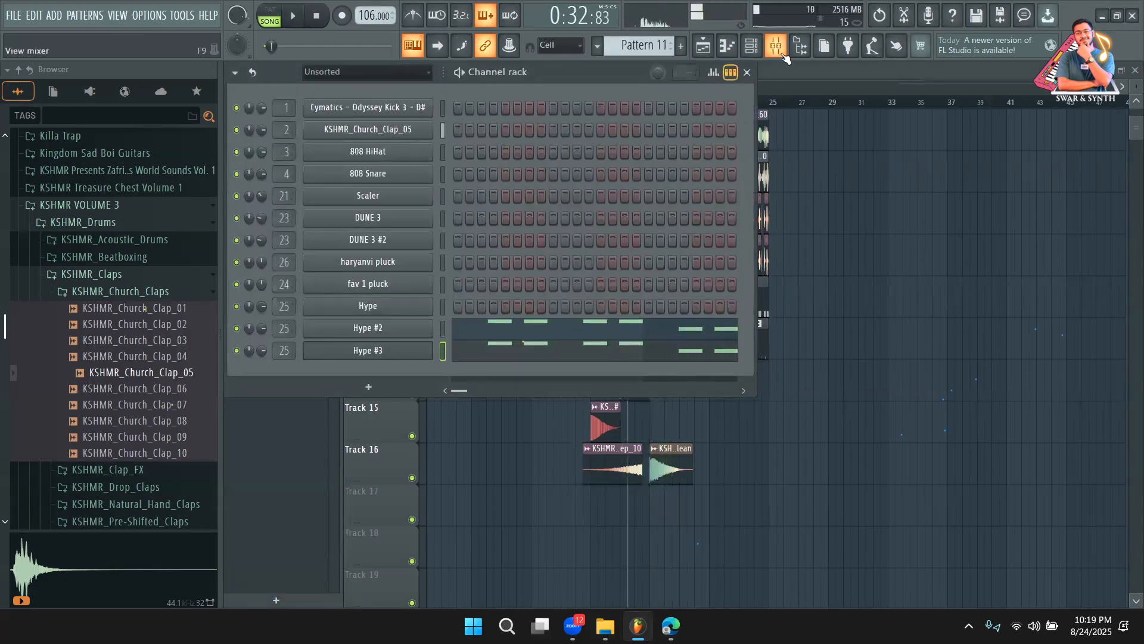
{"action": "key", "text": "F9"}
{"action": "left_click", "coordinate": [498, 90]}
{"action": "left_click_drag", "start_coordinate": [495, 89], "coordinate": [142, 104]}
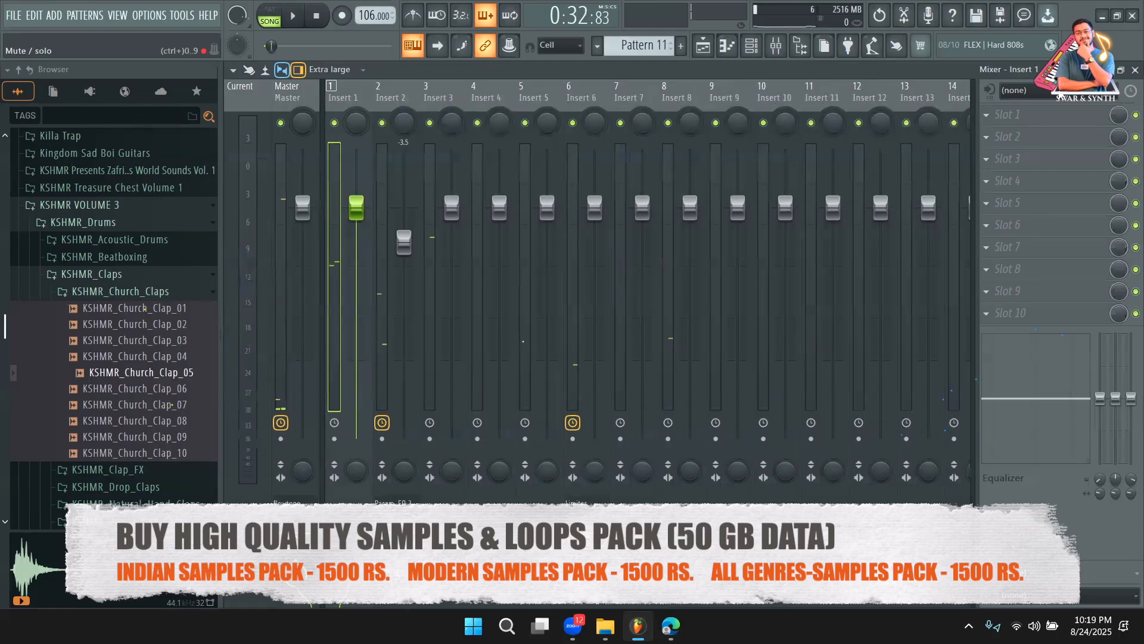
{"action": "left_click", "coordinate": [1007, 114]}
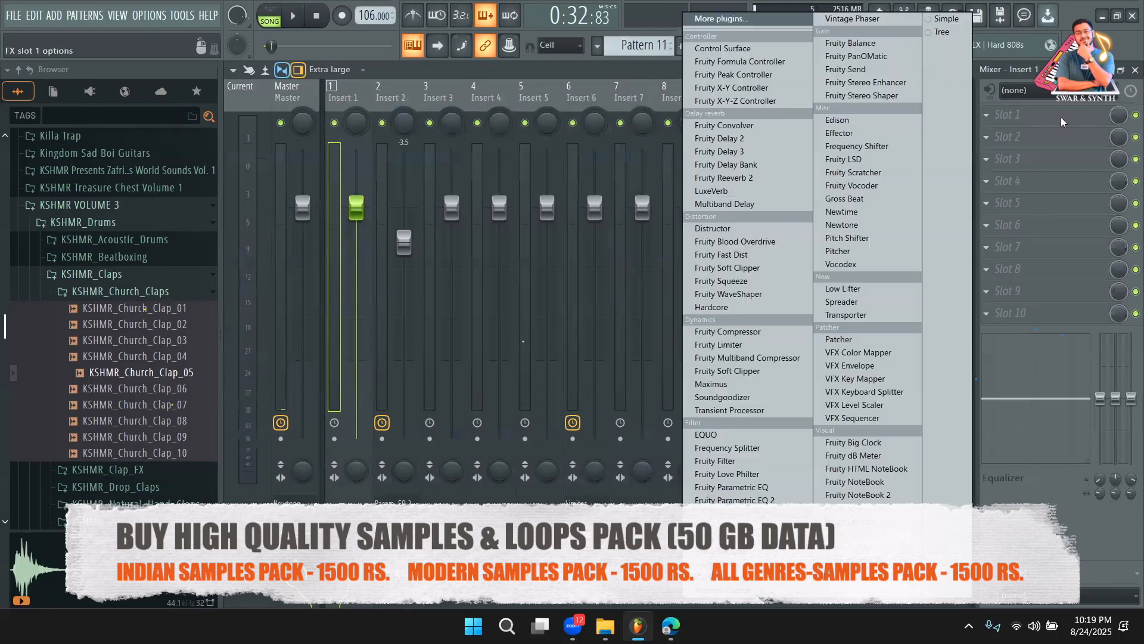
{"action": "left_click", "coordinate": [722, 397]}
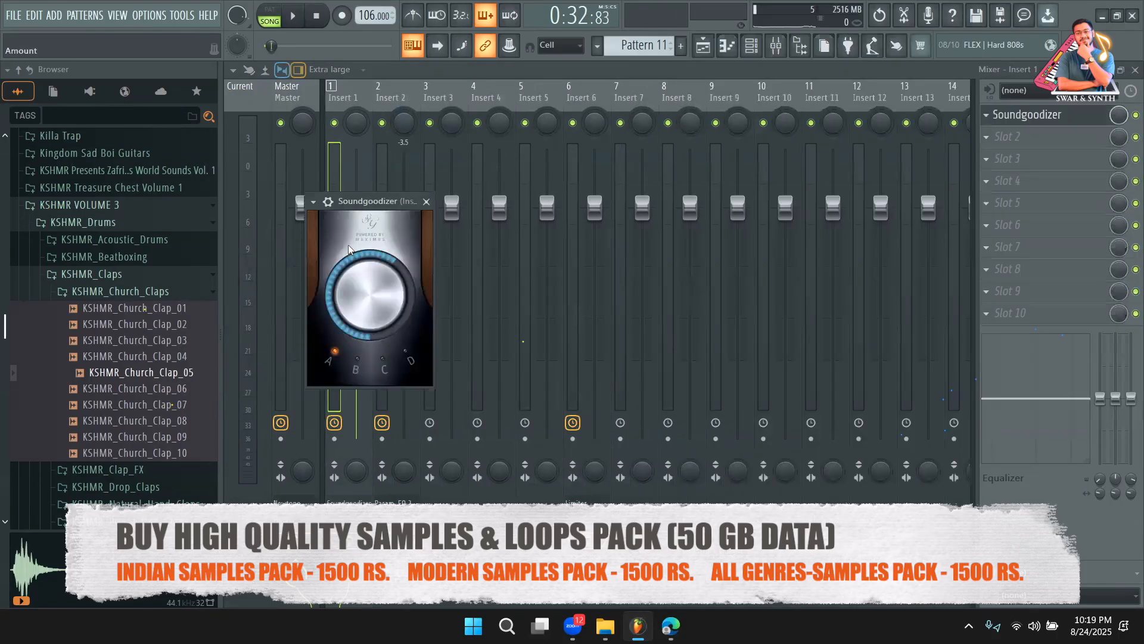
Reduce the Soundgoodizer amount on Insert 1 while the song plays, then close the effect and bring up the channel rack
{"action": "left_click_drag", "start_coordinate": [368, 207], "coordinate": [568, 201]}
{"action": "key", "text": "space"}
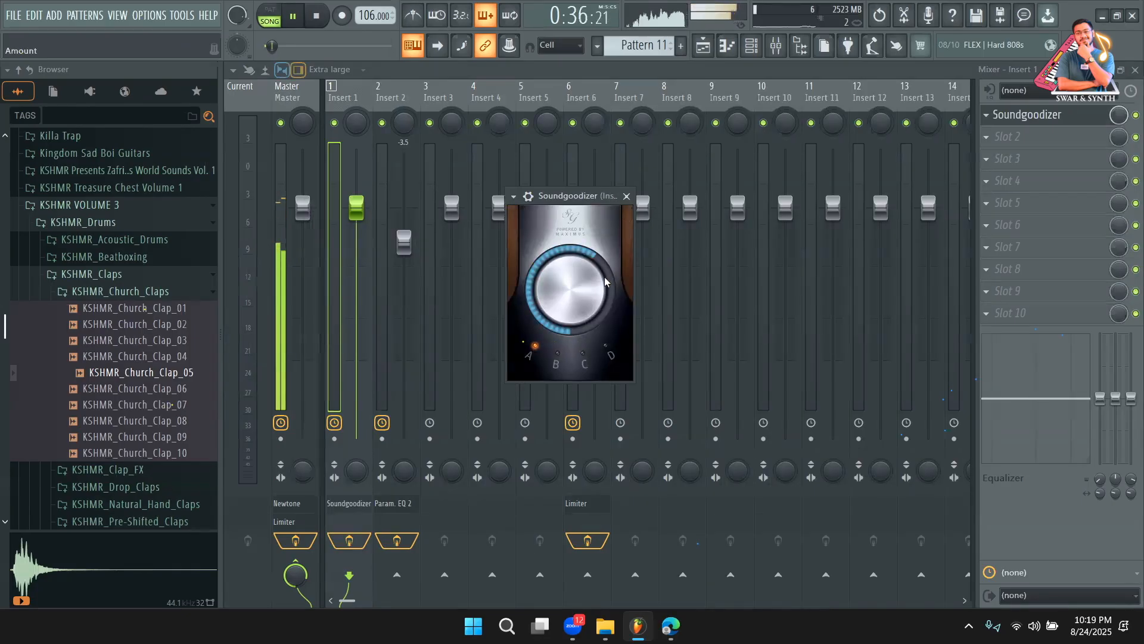
{"action": "left_click_drag", "start_coordinate": [595, 282], "coordinate": [595, 331]}
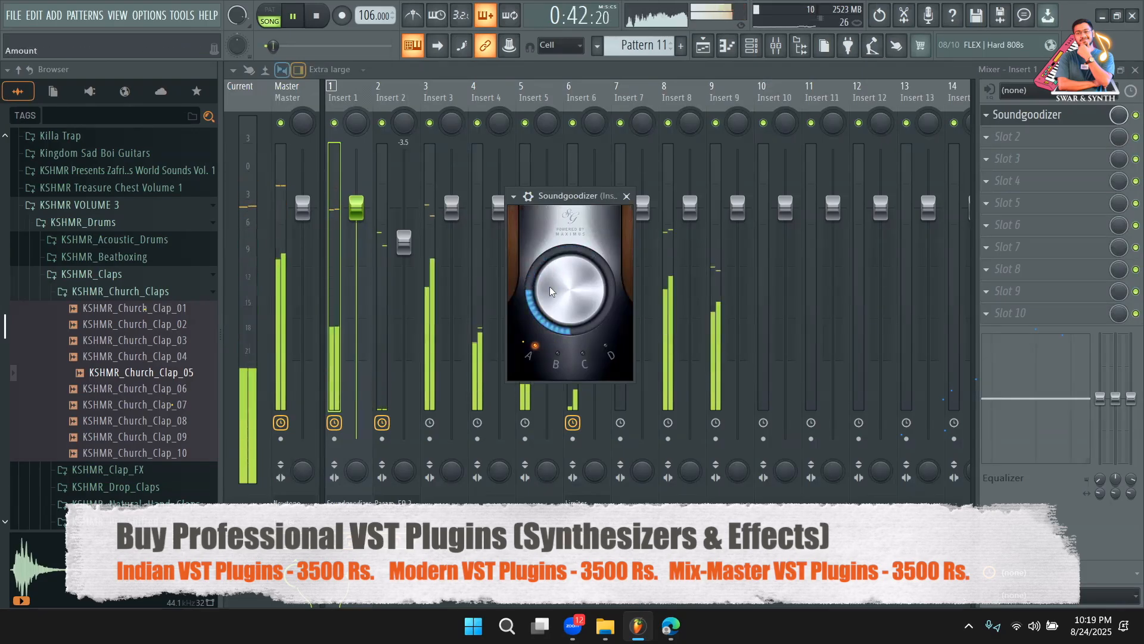
{"action": "left_click", "coordinate": [626, 195]}
{"action": "left_click", "coordinate": [727, 45]}
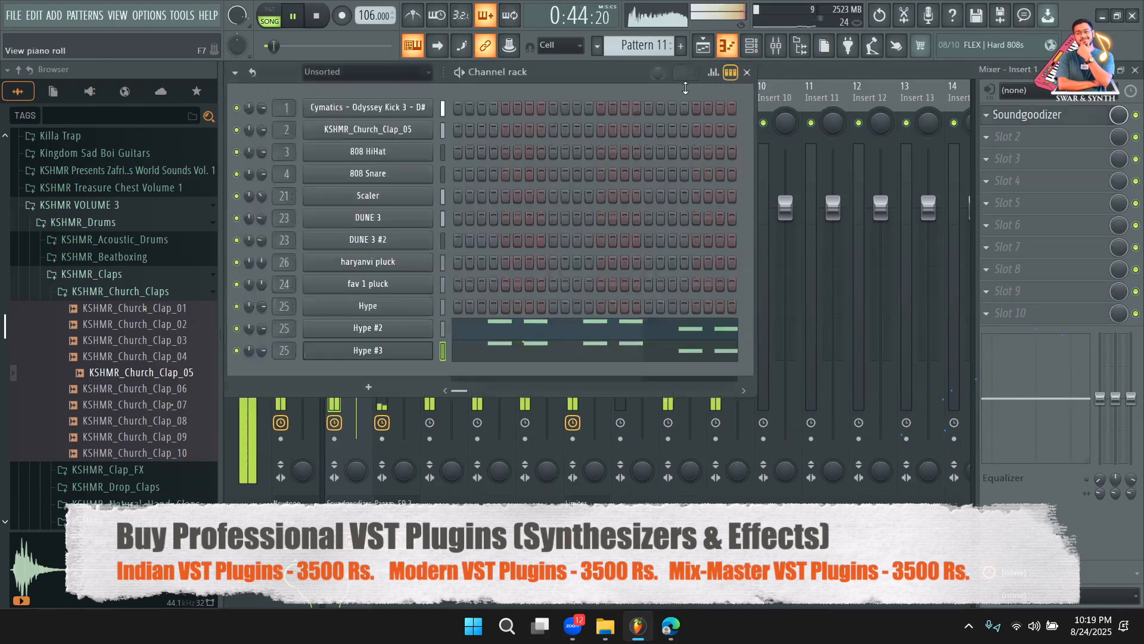
Stop playback, route Hype #2 to mixer track 27 and Hype #3 to track 28, and play the drop to check them
{"action": "key", "text": "space"}
{"action": "left_click_drag", "start_coordinate": [285, 329], "coordinate": [287, 337]}
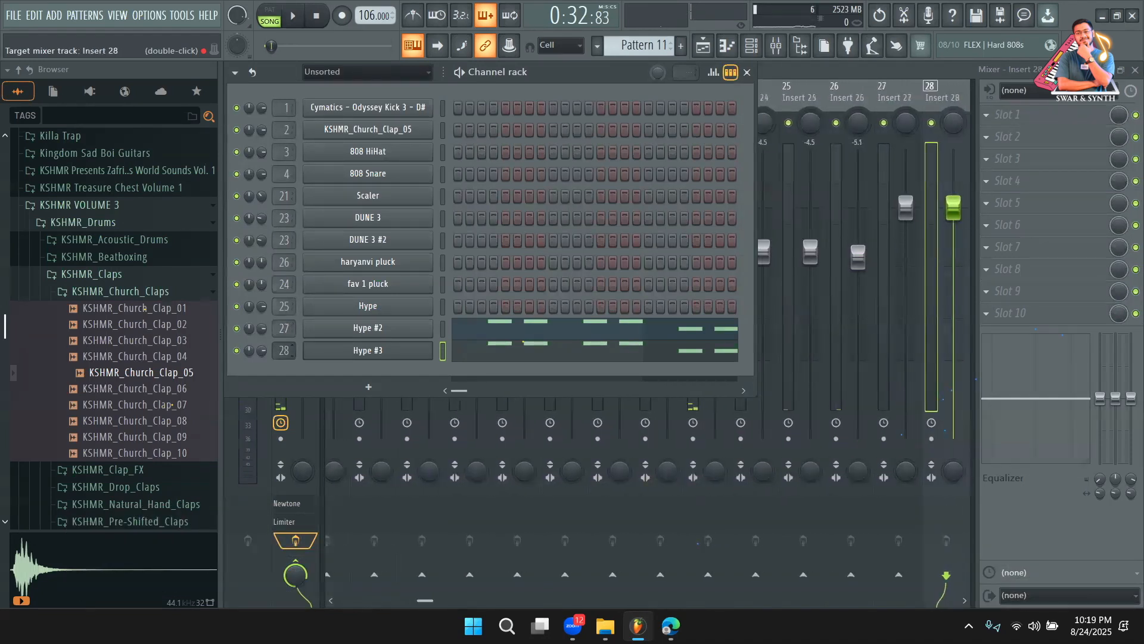
{"action": "left_click", "coordinate": [749, 52]}
{"action": "key", "text": "space"}
{"action": "left_click", "coordinate": [751, 47]}
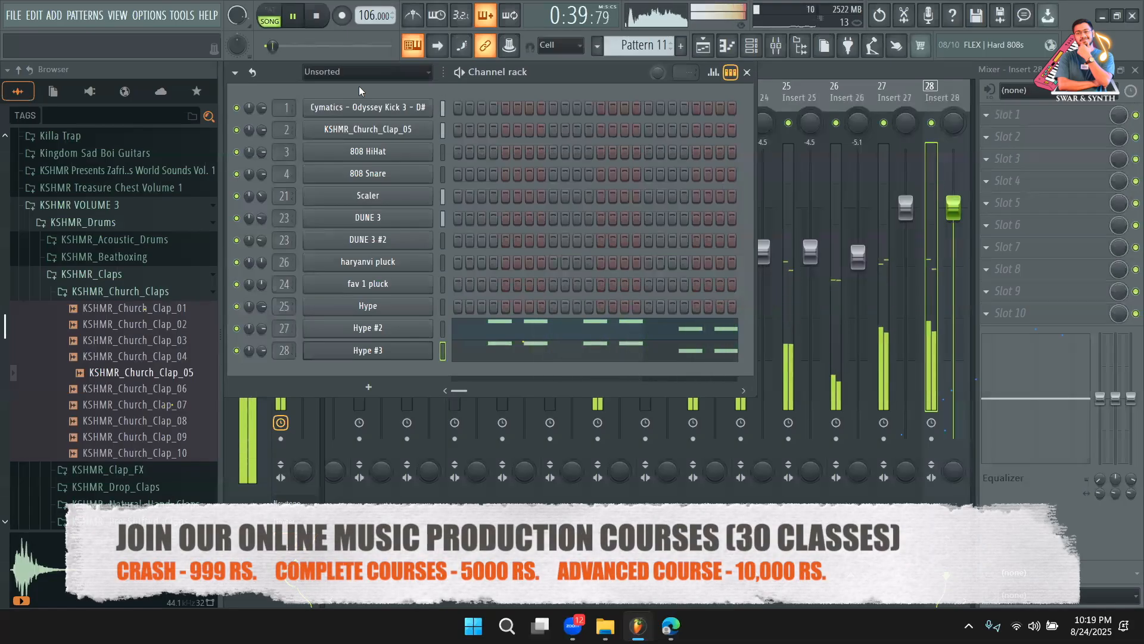
{"action": "key", "text": "space"}
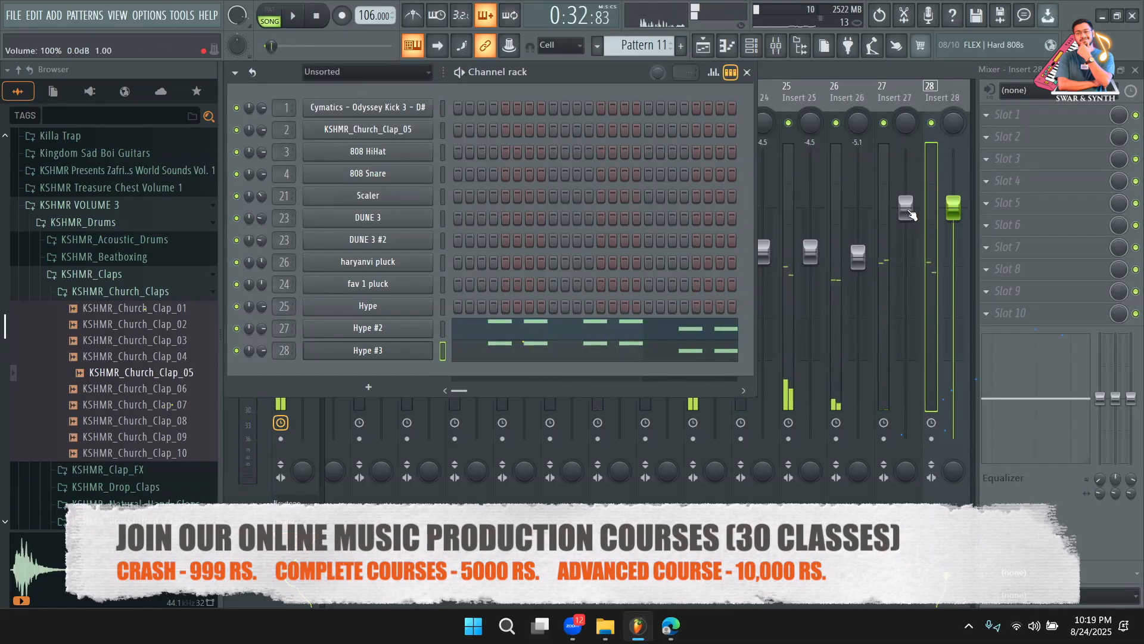
Lower the mixer level of Insert 27 to about -6.5 dB and Insert 28 to about -7.5 dB, and replay the drop
{"action": "left_click_drag", "start_coordinate": [910, 211], "coordinate": [910, 267]}
{"action": "left_click_drag", "start_coordinate": [954, 212], "coordinate": [957, 288]}
{"action": "left_click", "coordinate": [906, 270]}
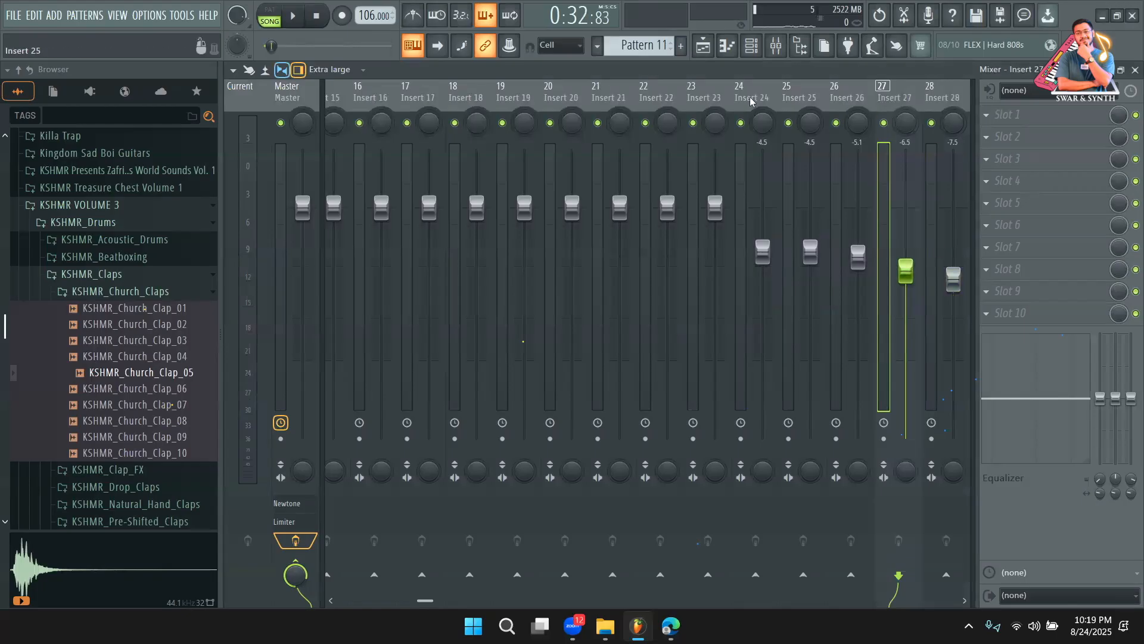
{"action": "left_click", "coordinate": [751, 46]}
{"action": "key", "text": "space"}
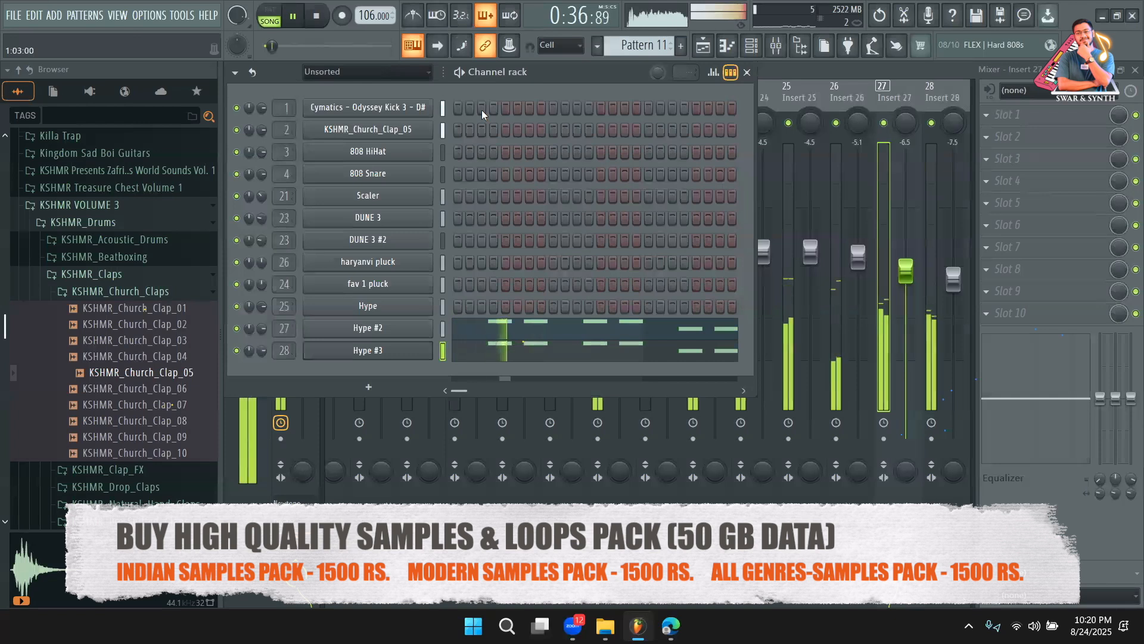
{"action": "key", "text": "space"}
{"action": "left_click", "coordinate": [369, 387]}
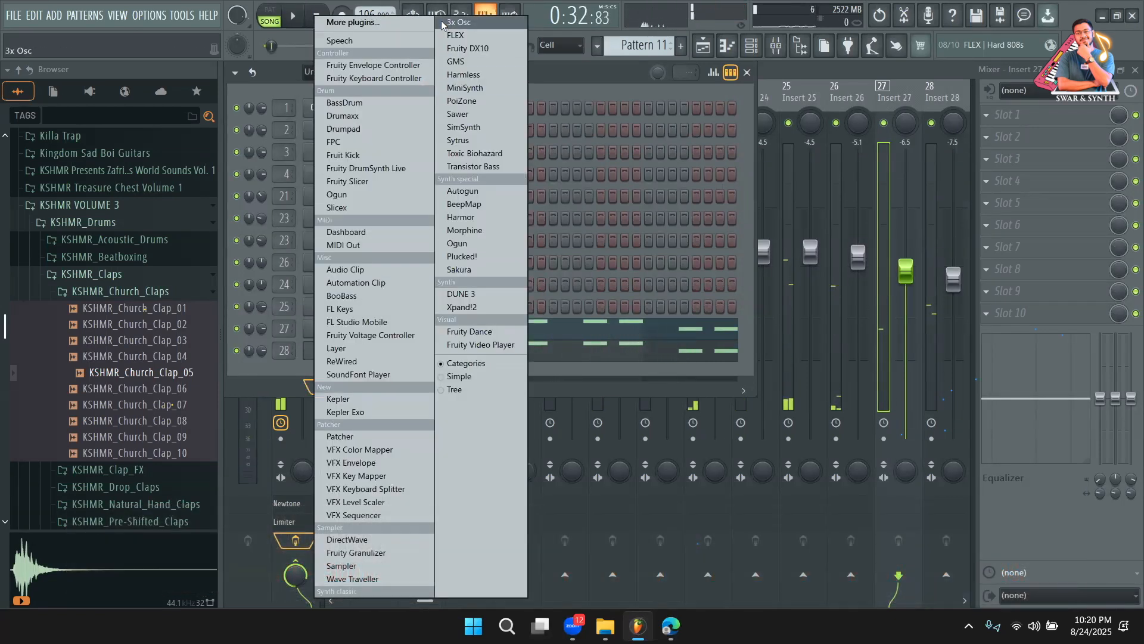
{"action": "left_click", "coordinate": [412, 22]}
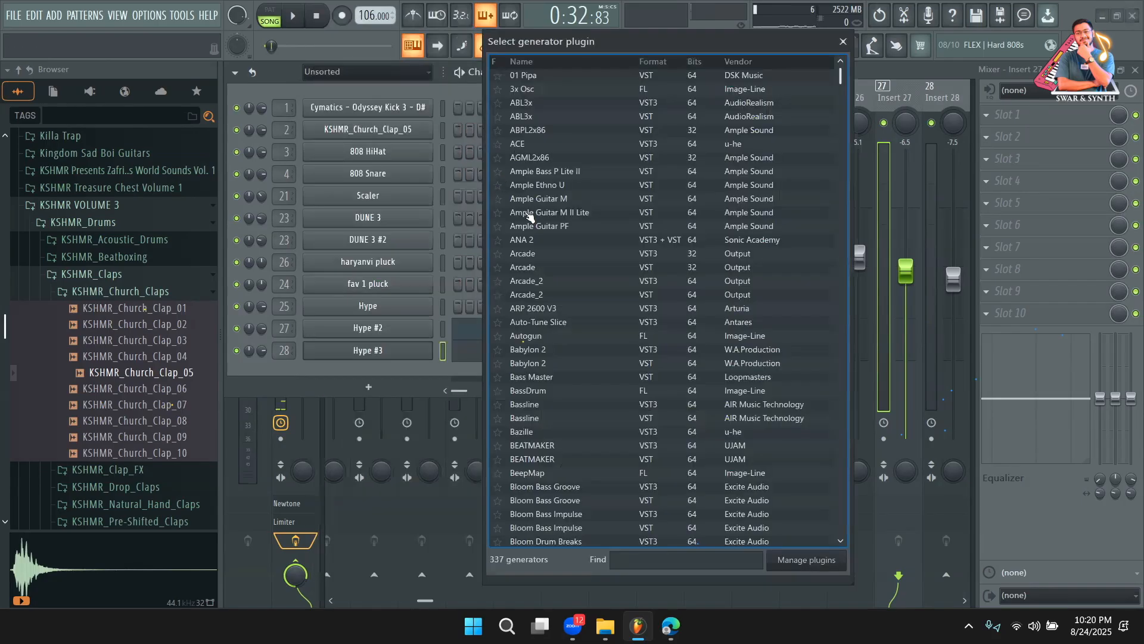
{"action": "left_click", "coordinate": [843, 41]}
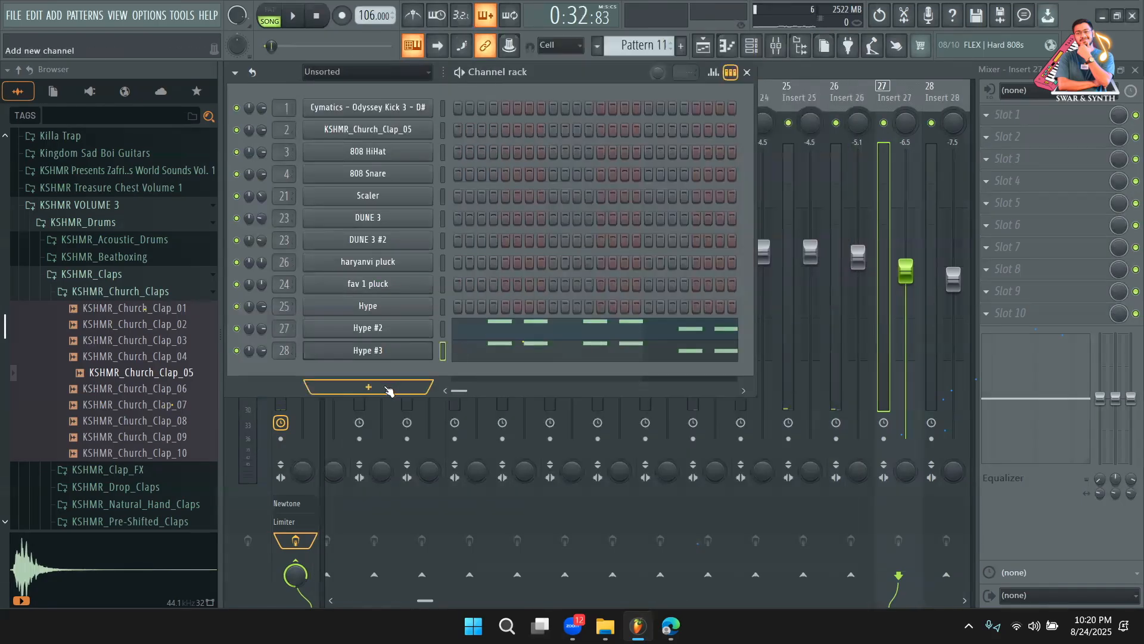
{"action": "left_click", "coordinate": [370, 388]}
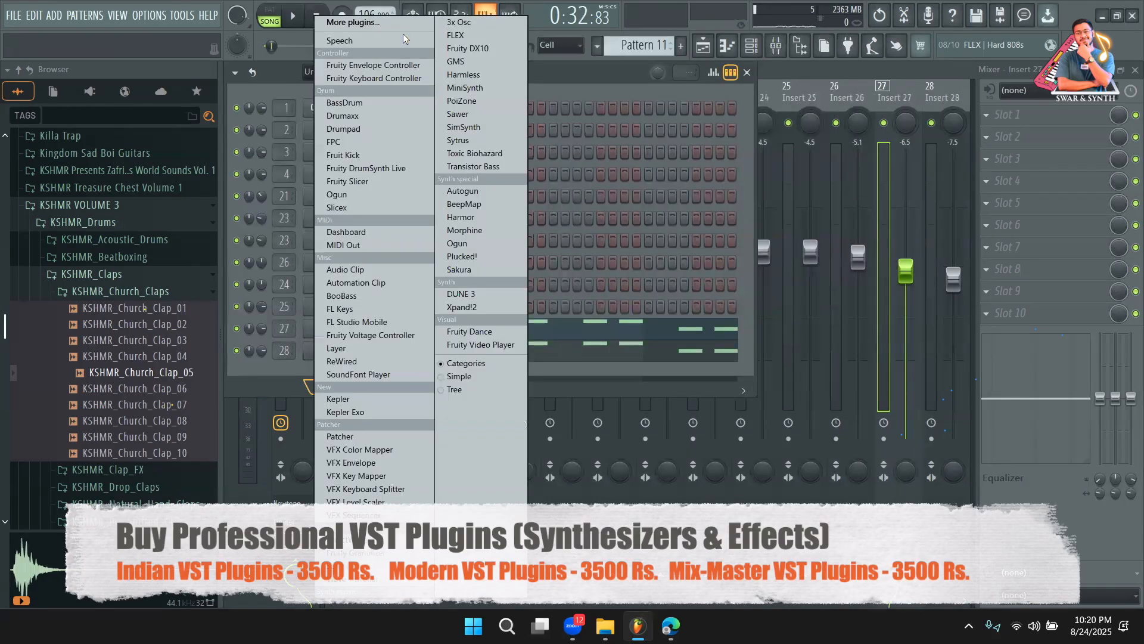
{"action": "left_click", "coordinate": [417, 25]}
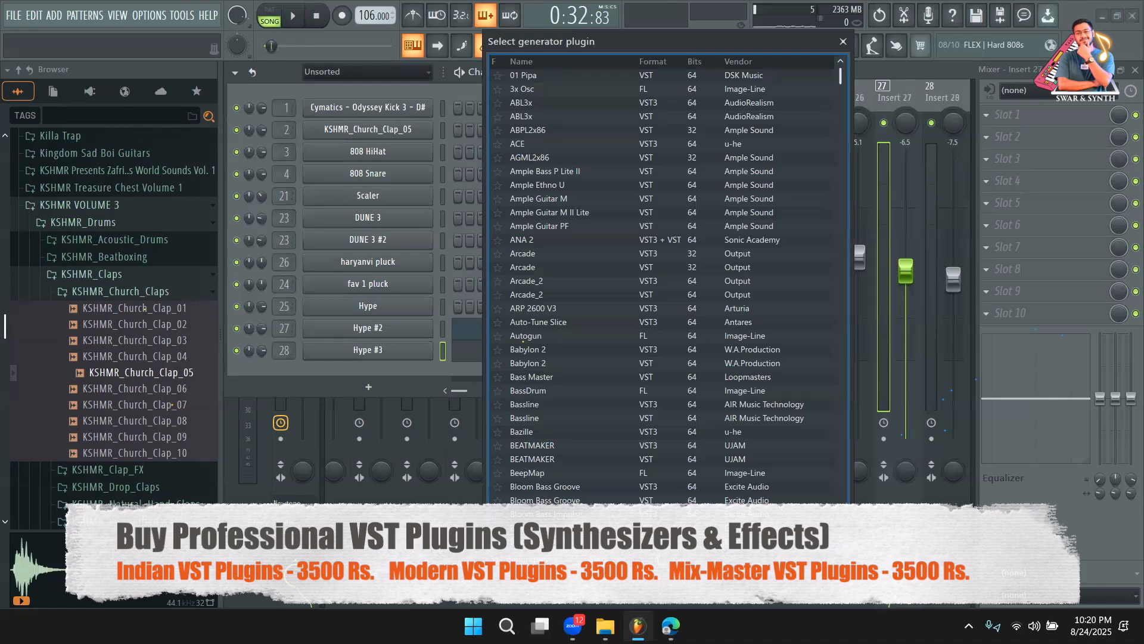
{"action": "left_click", "coordinate": [842, 42]}
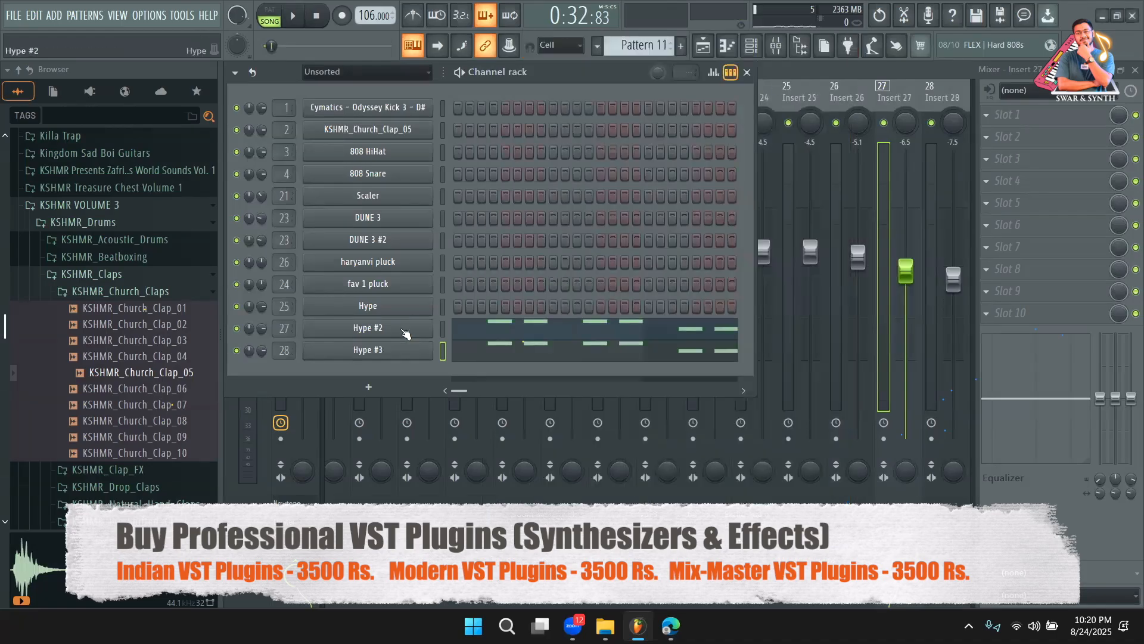
Look over the Amped Bass settings of the Hype #2 instrument and return to the channel rack
{"action": "left_click", "coordinate": [393, 334]}
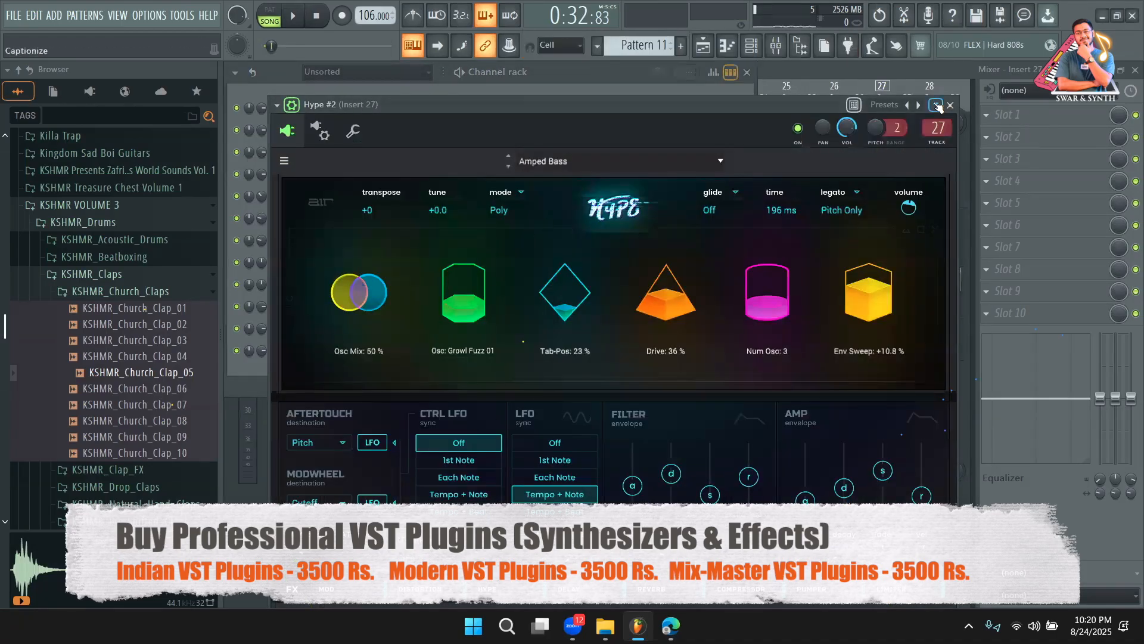
{"action": "left_click", "coordinate": [937, 106]}
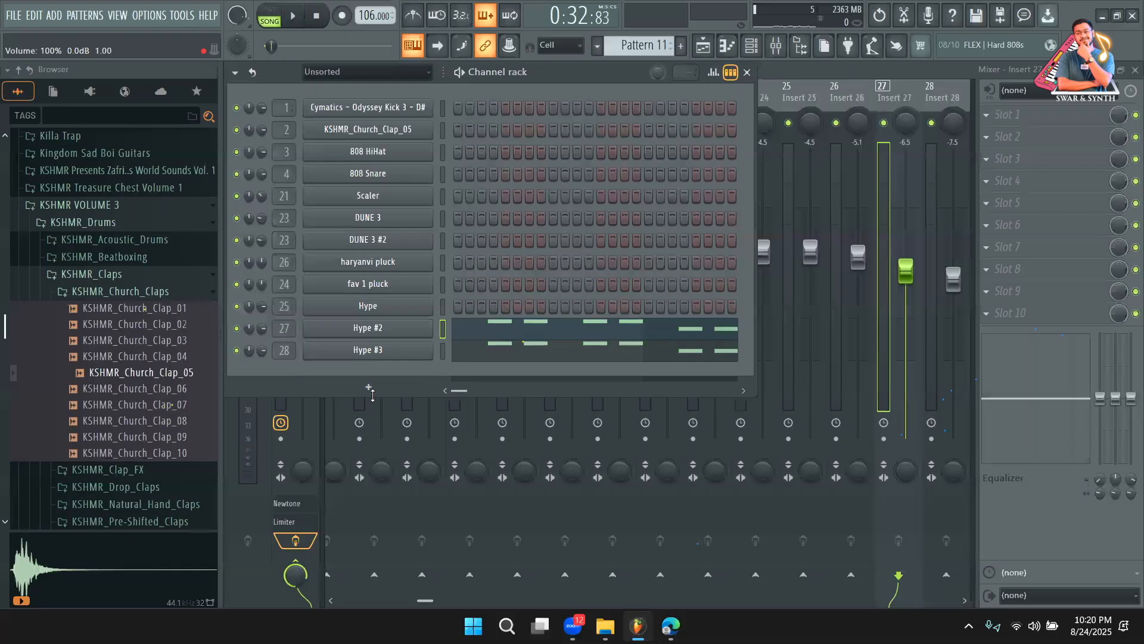
{"action": "left_click", "coordinate": [387, 332]}
{"action": "left_click_drag", "start_coordinate": [575, 111], "coordinate": [564, 67]}
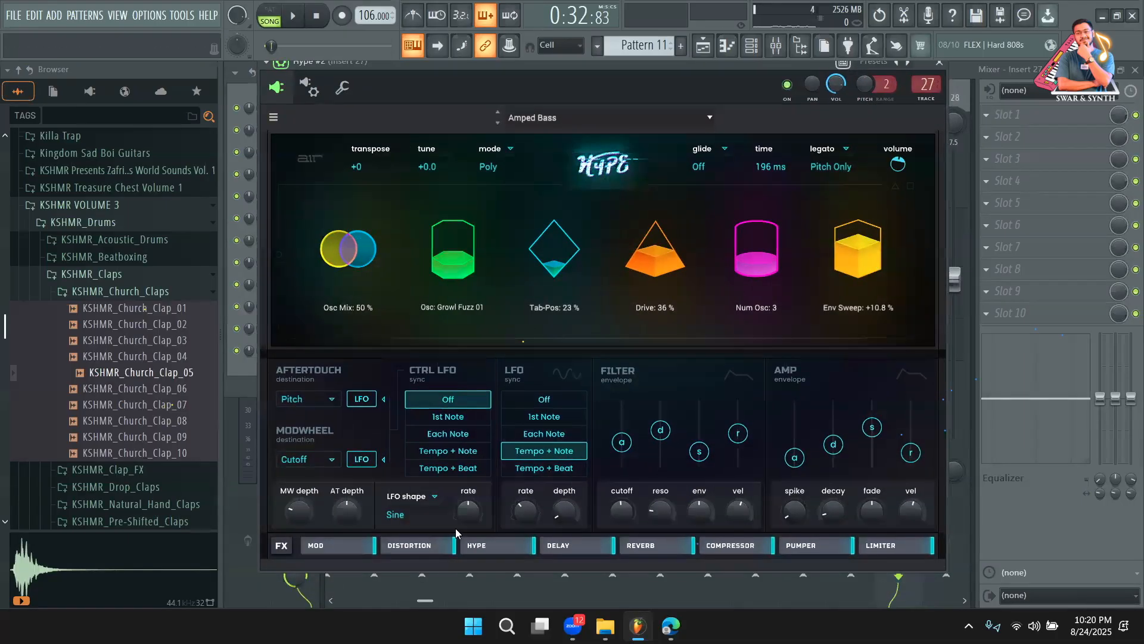
{"action": "left_click", "coordinate": [250, 372]}
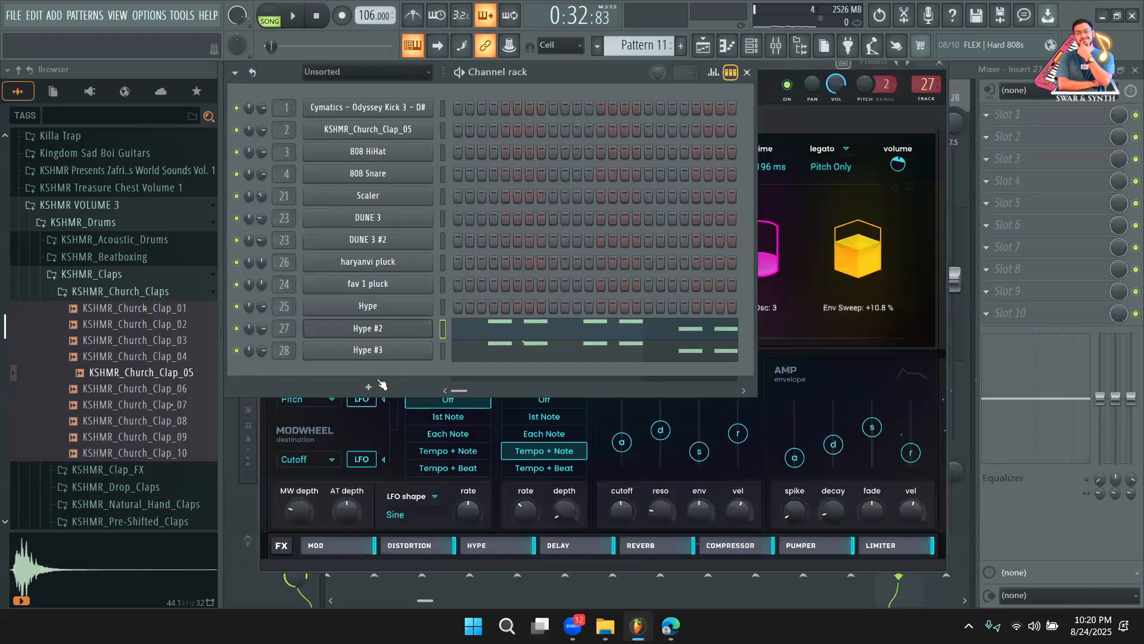
{"action": "left_click", "coordinate": [372, 388]}
{"action": "left_click", "coordinate": [267, 382]}
{"action": "left_click", "coordinate": [357, 334]}
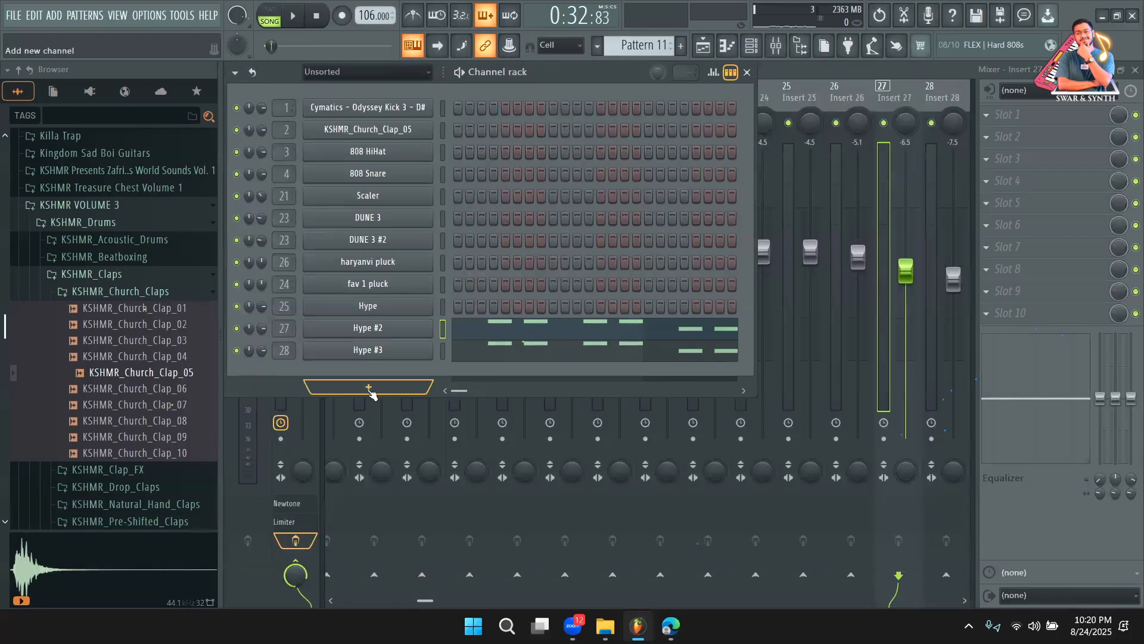
Add a new DUNE 3 instrument channel and load the fav 1 pluck preset in it
{"action": "left_click", "coordinate": [370, 392]}
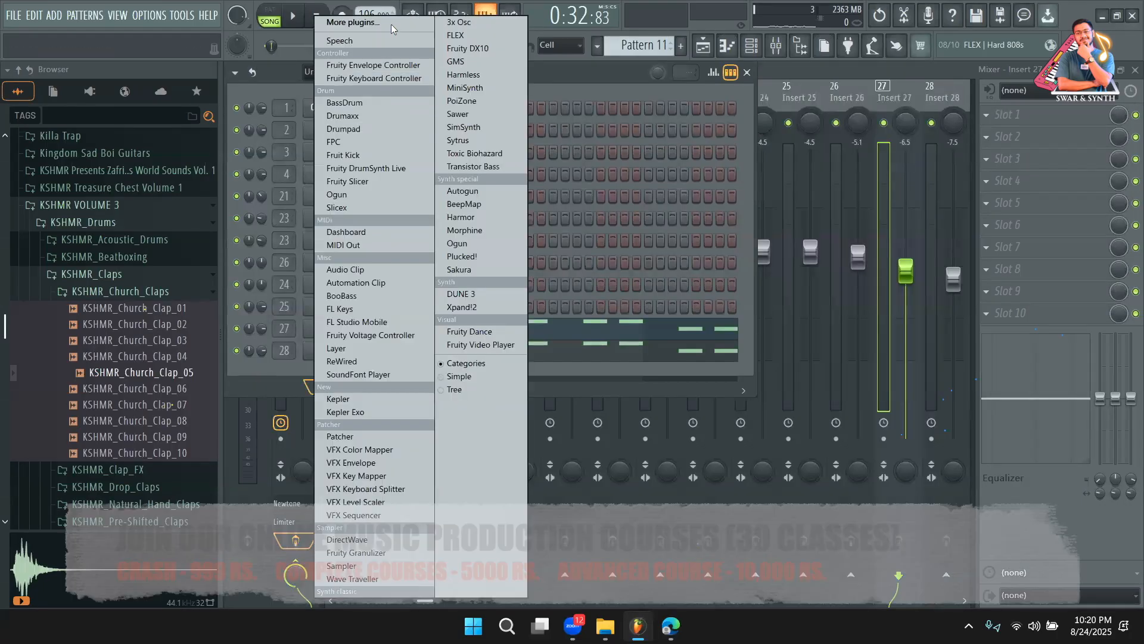
{"action": "left_click", "coordinate": [391, 22]}
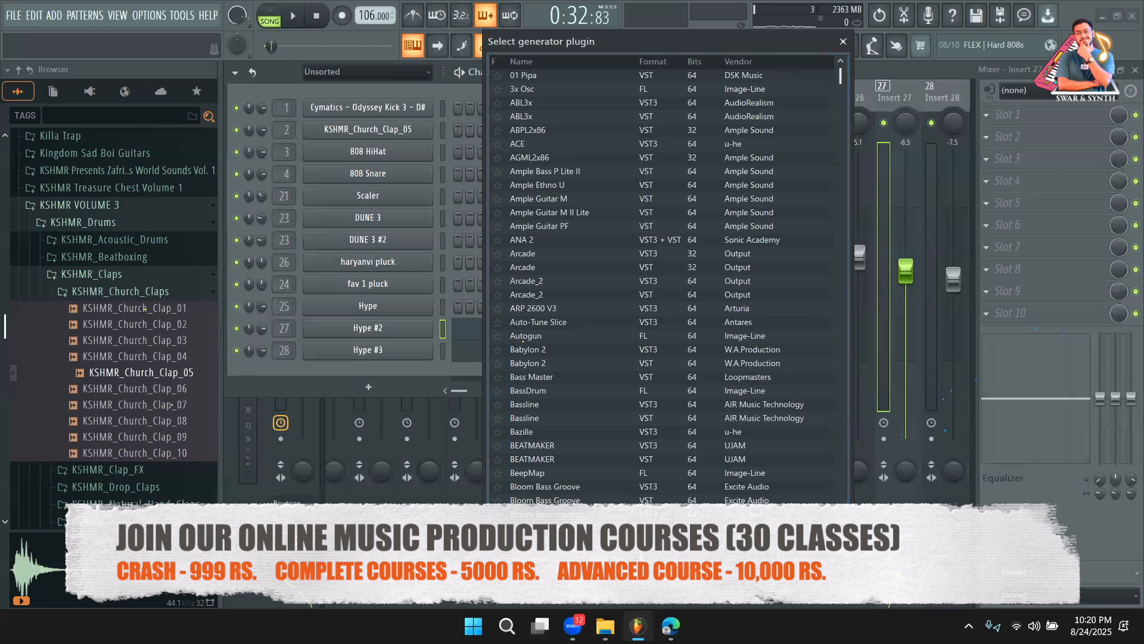
{"action": "type", "text": "dun"}
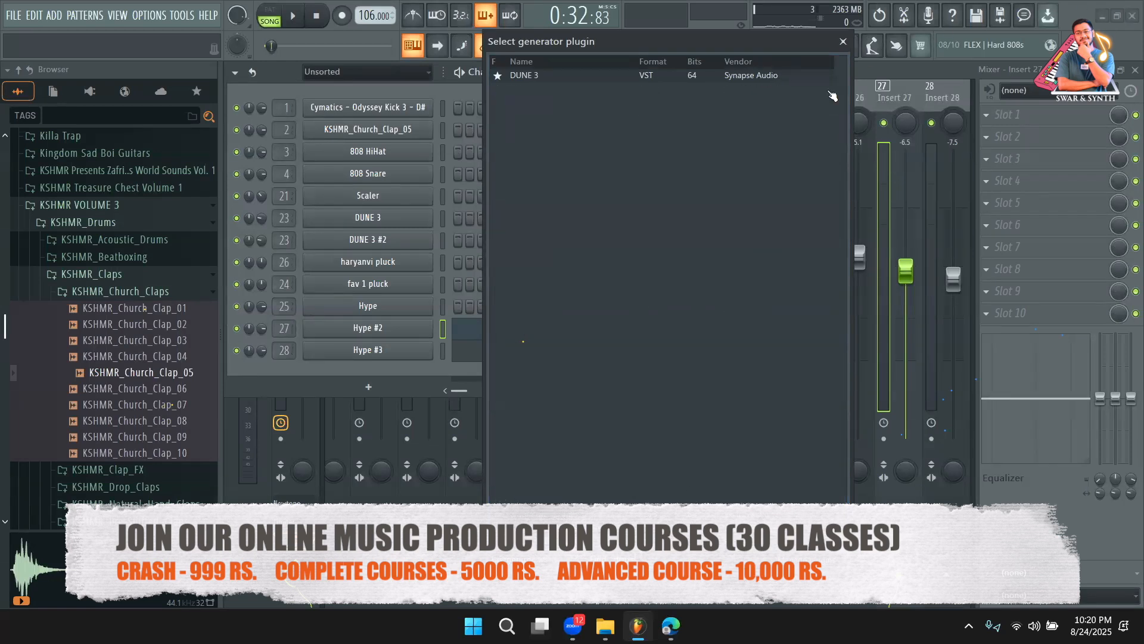
{"action": "left_click", "coordinate": [690, 79]}
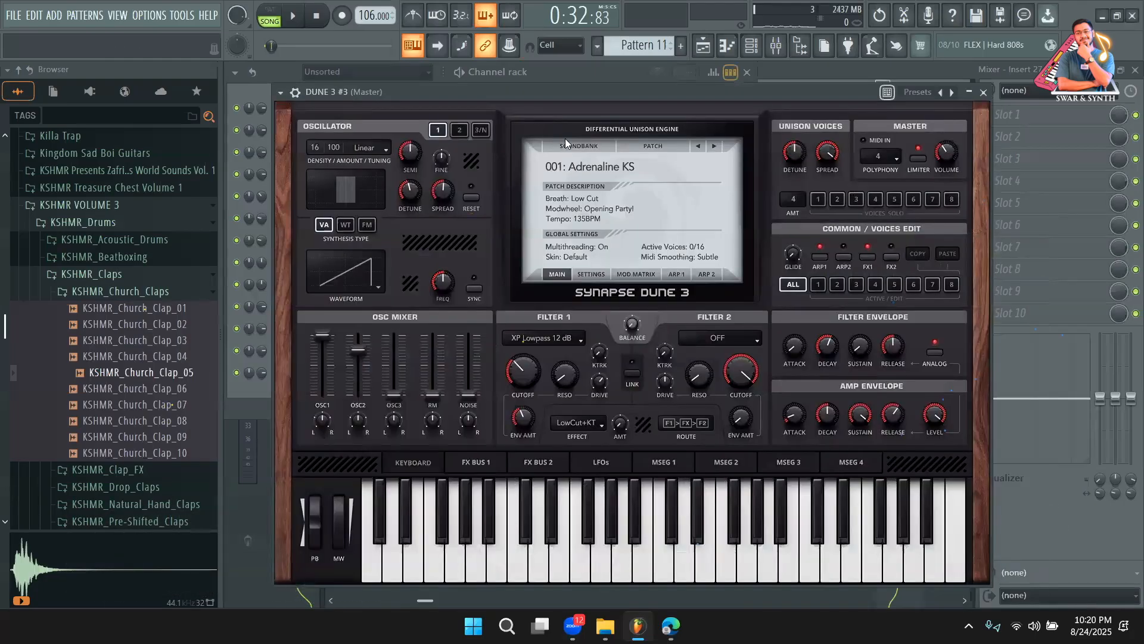
{"action": "left_click", "coordinate": [280, 92]}
{"action": "mouse_move", "coordinate": [412, 137]}
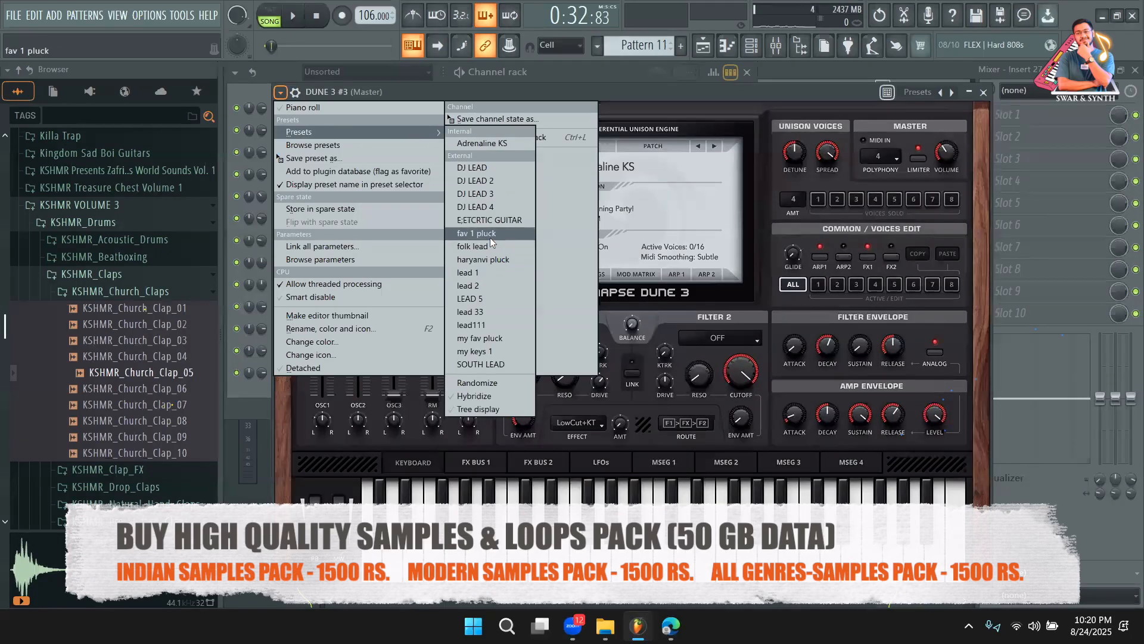
{"action": "left_click", "coordinate": [490, 237]}
Copy the Hype #3 notes and paste them into the new fav 1 pluck channel
{"action": "left_click", "coordinate": [258, 396]}
{"action": "right_click", "coordinate": [417, 351]}
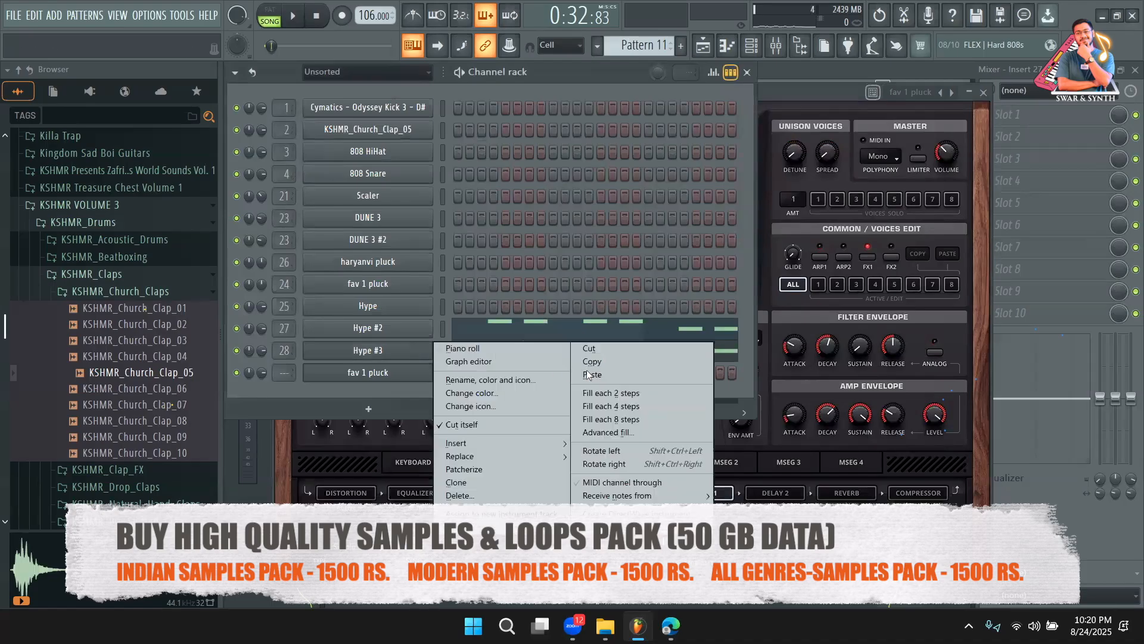
{"action": "left_click", "coordinate": [593, 359]}
{"action": "right_click", "coordinate": [428, 370]}
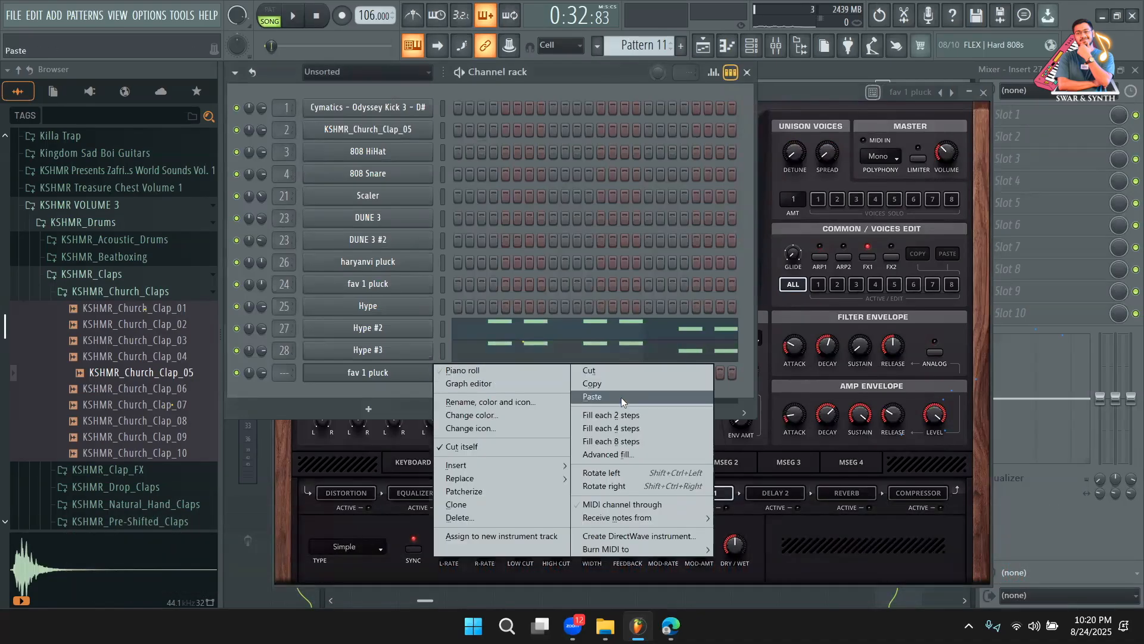
{"action": "left_click", "coordinate": [621, 396]}
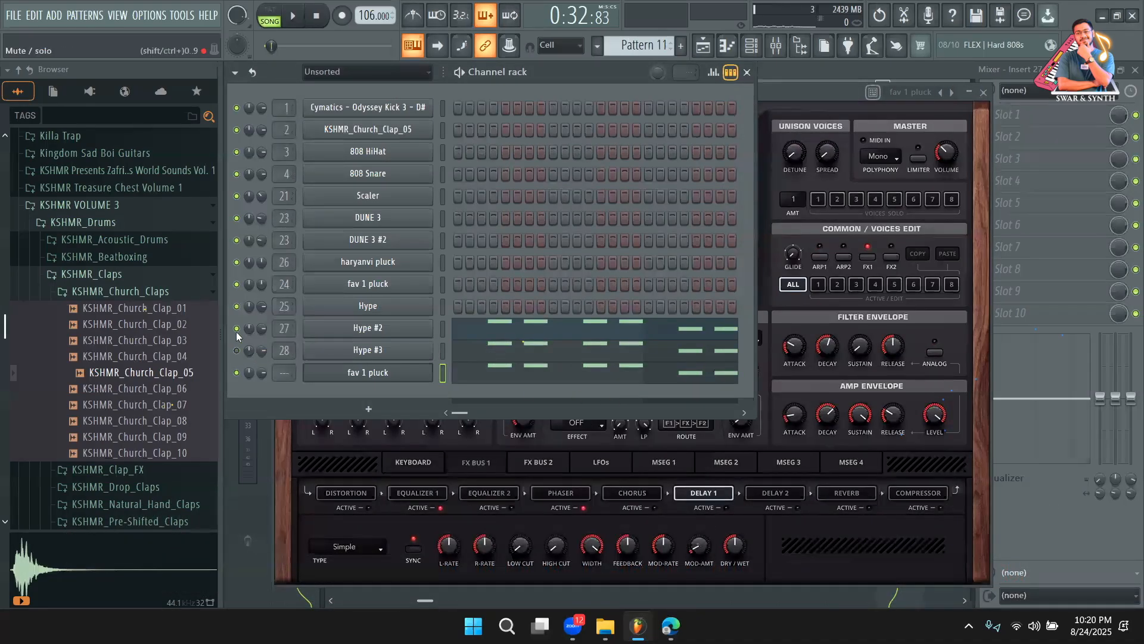
In pattern mode, audition the new fav 1 pluck with both Hype layers muted, and set its root note to C6
{"action": "key", "text": "l"}
{"action": "key", "text": "space"}
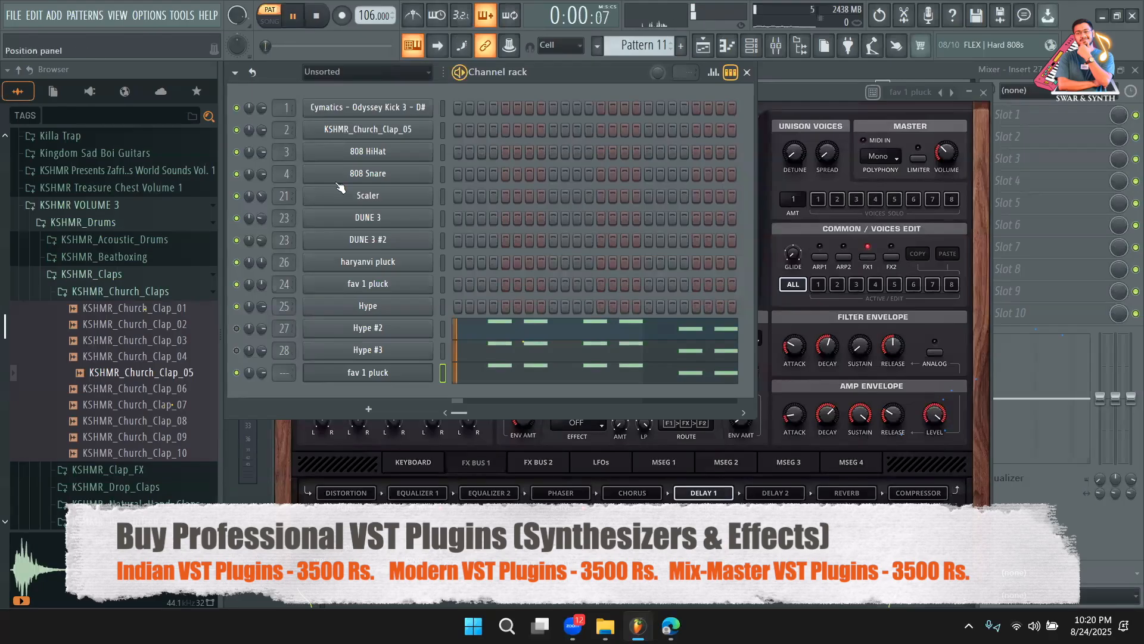
{"action": "left_click", "coordinate": [405, 375]}
{"action": "key", "text": "space"}
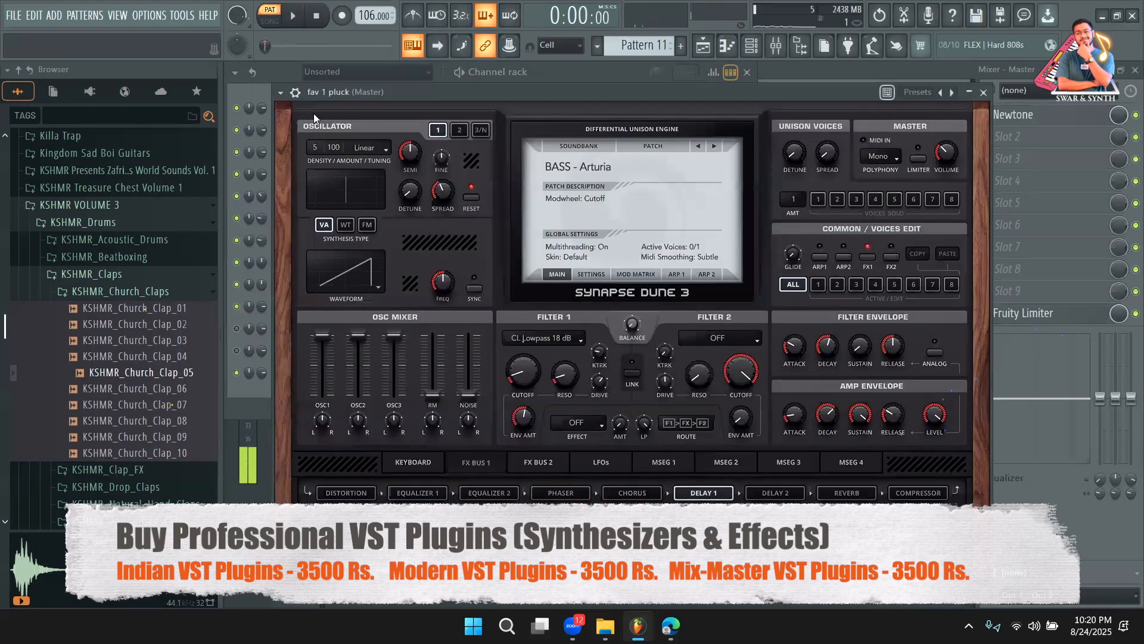
{"action": "left_click", "coordinate": [356, 118]}
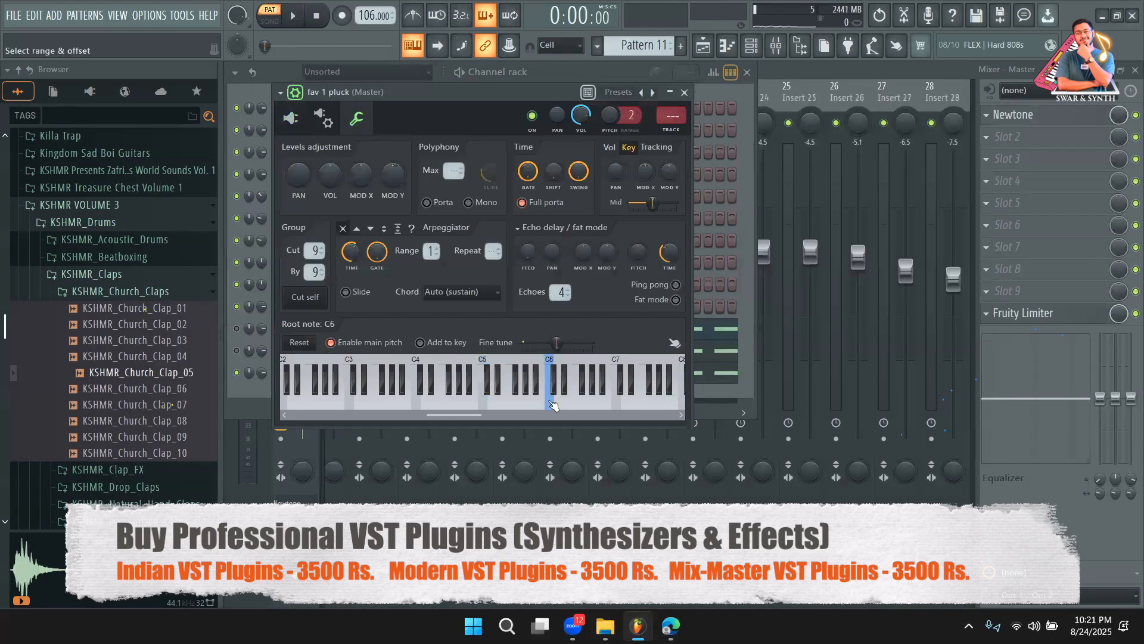
{"action": "key", "text": "space"}
{"action": "right_click", "coordinate": [617, 404]}
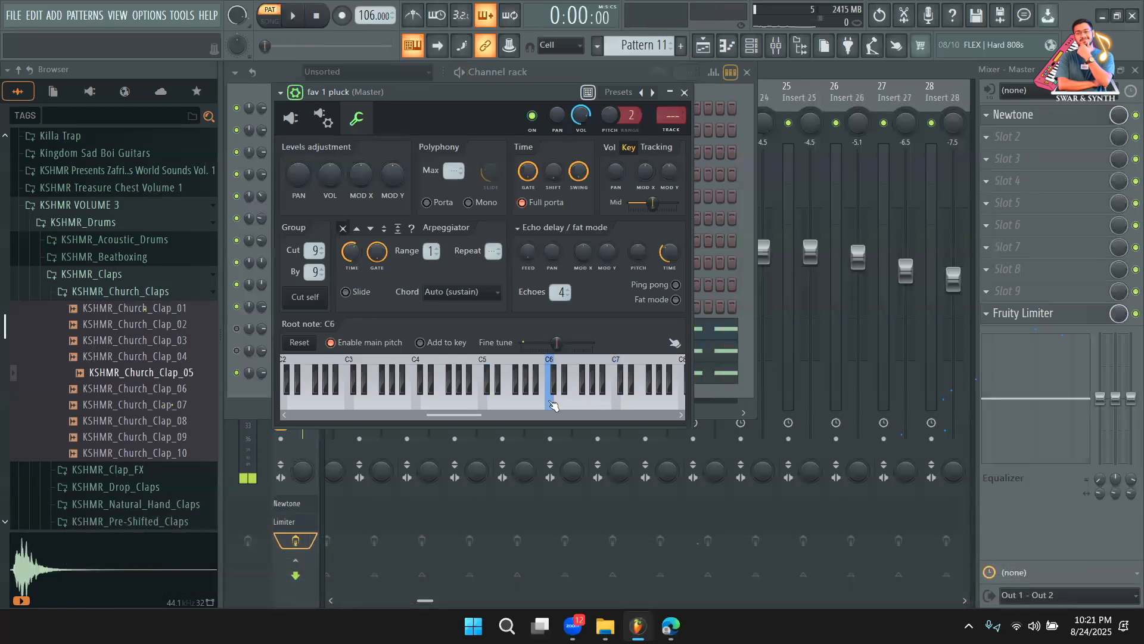
{"action": "key", "text": "space"}
{"action": "left_click", "coordinate": [702, 99]}
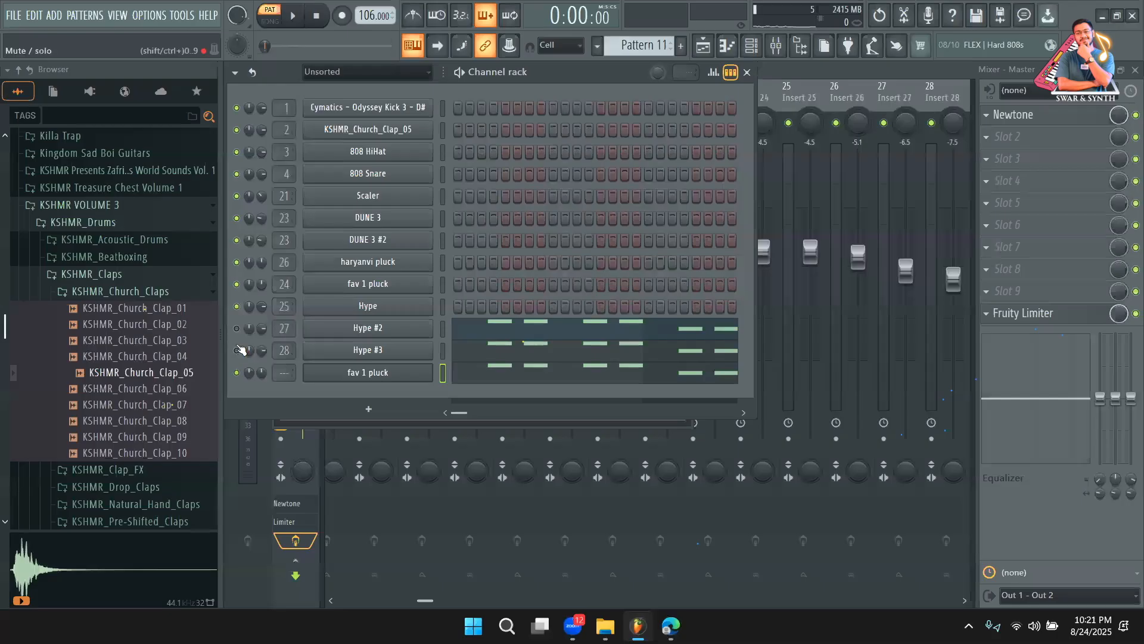
Play the pattern with Hype #2 and Hype #3 unmuted and set the new fav 1 pluck's channel volume to about 68%
{"action": "key", "text": "space"}
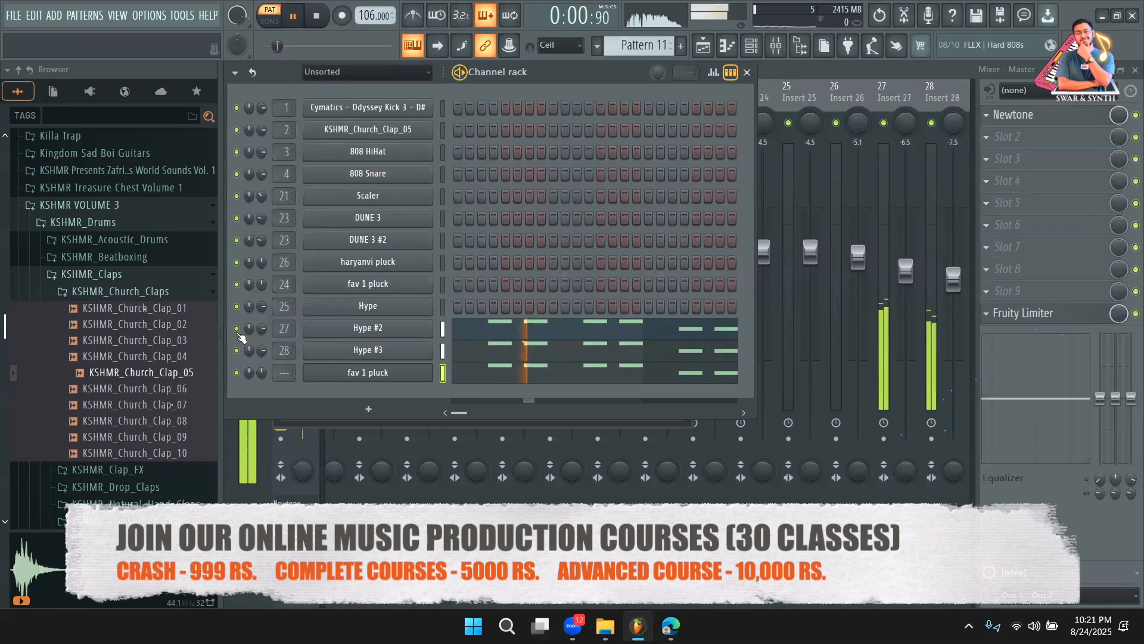
{"action": "key", "text": "space"}
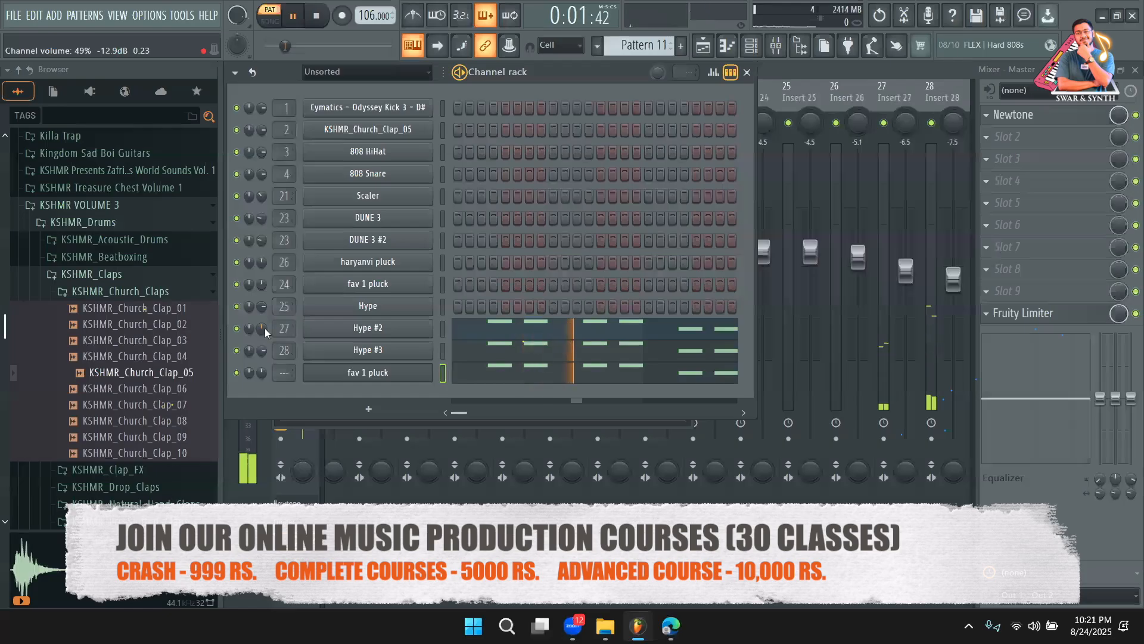
{"action": "left_click_drag", "start_coordinate": [261, 372], "coordinate": [261, 384]}
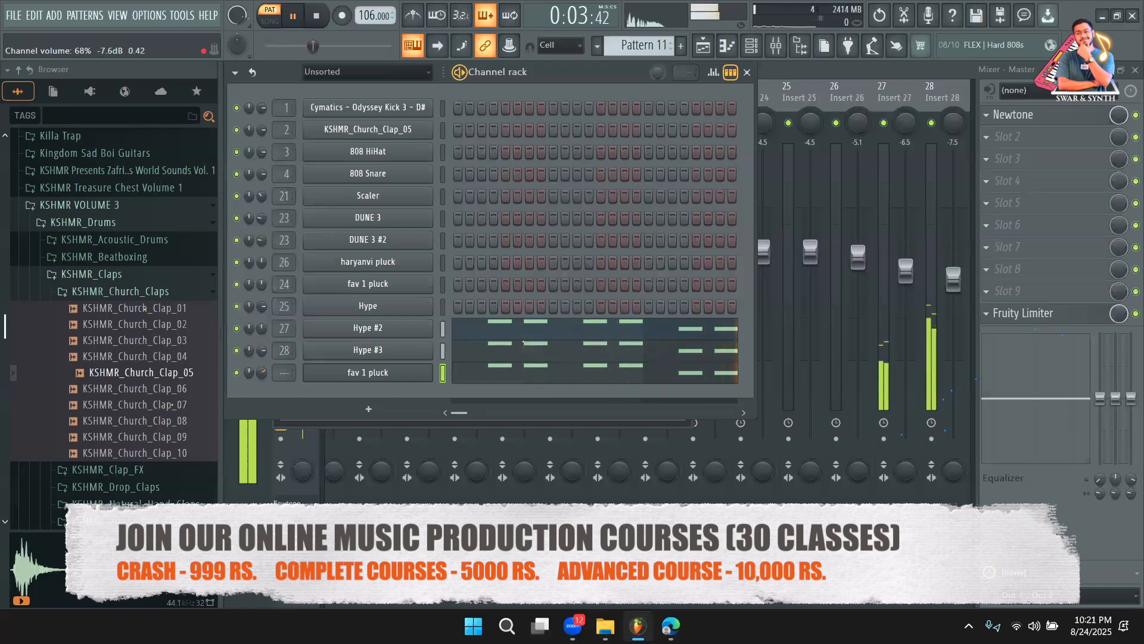
{"action": "key", "text": "space"}
Lengthen all notes of the new fav 1 pluck by one step in the piano roll and play the pattern
{"action": "left_click", "coordinate": [523, 378]}
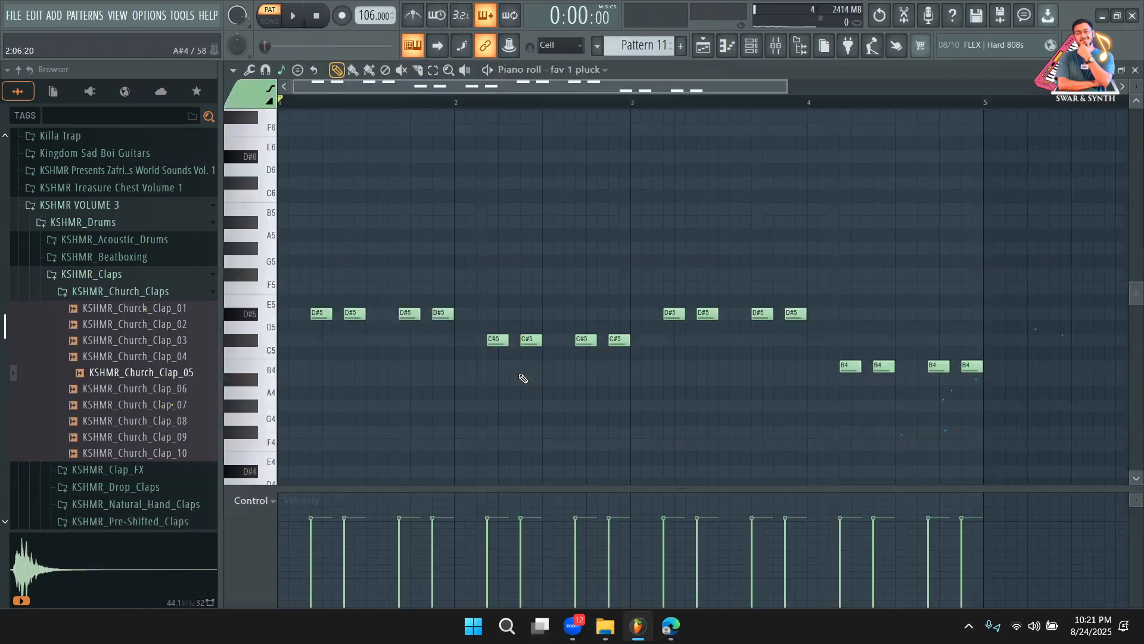
{"action": "key", "text": "ctrl+a"}
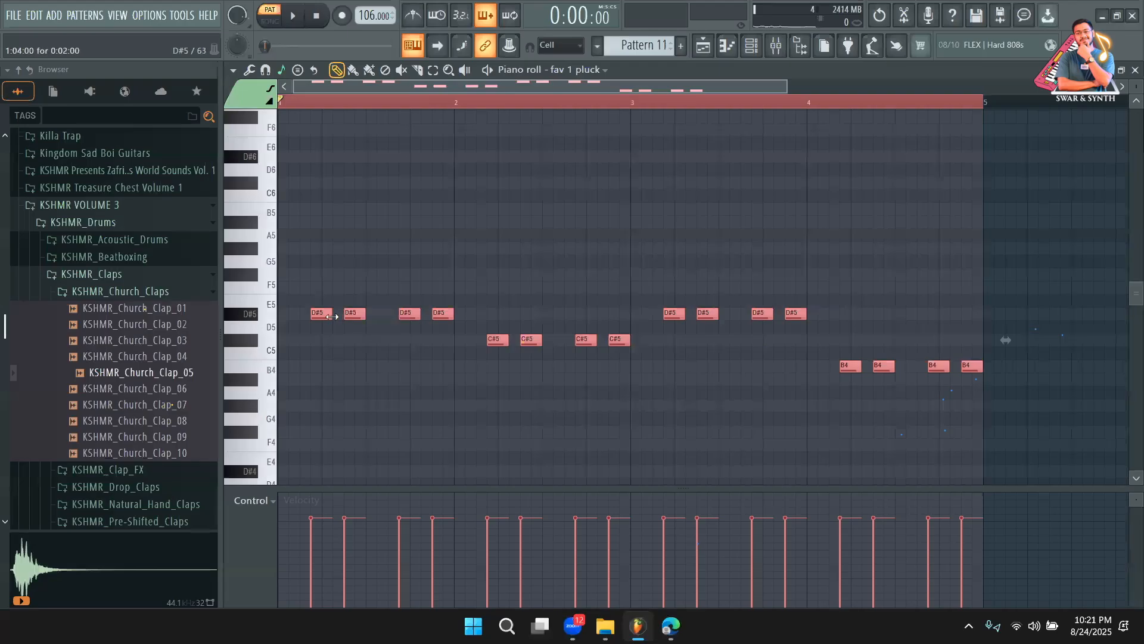
{"action": "left_click_drag", "start_coordinate": [332, 317], "coordinate": [343, 316]}
{"action": "key", "text": "space"}
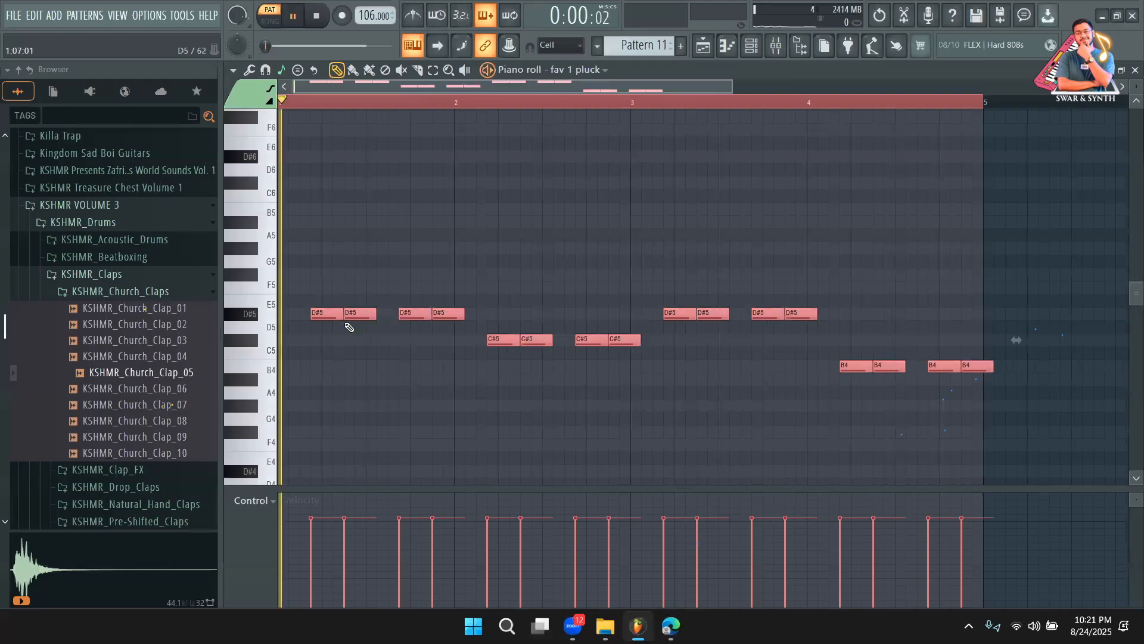
Lengthen all notes of Hype #3 by one step in the piano roll
{"action": "left_click", "coordinate": [435, 374], "text": "ctrl"}
{"action": "left_click", "coordinate": [751, 46]}
{"action": "left_click", "coordinate": [525, 353]}
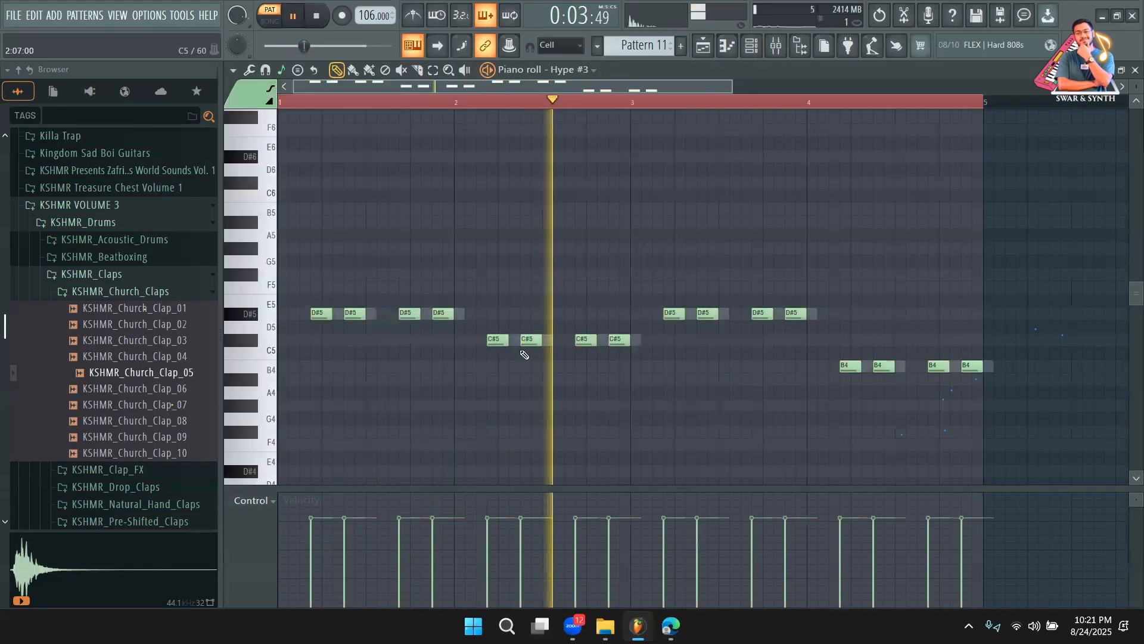
{"action": "key", "text": "ctrl+a"}
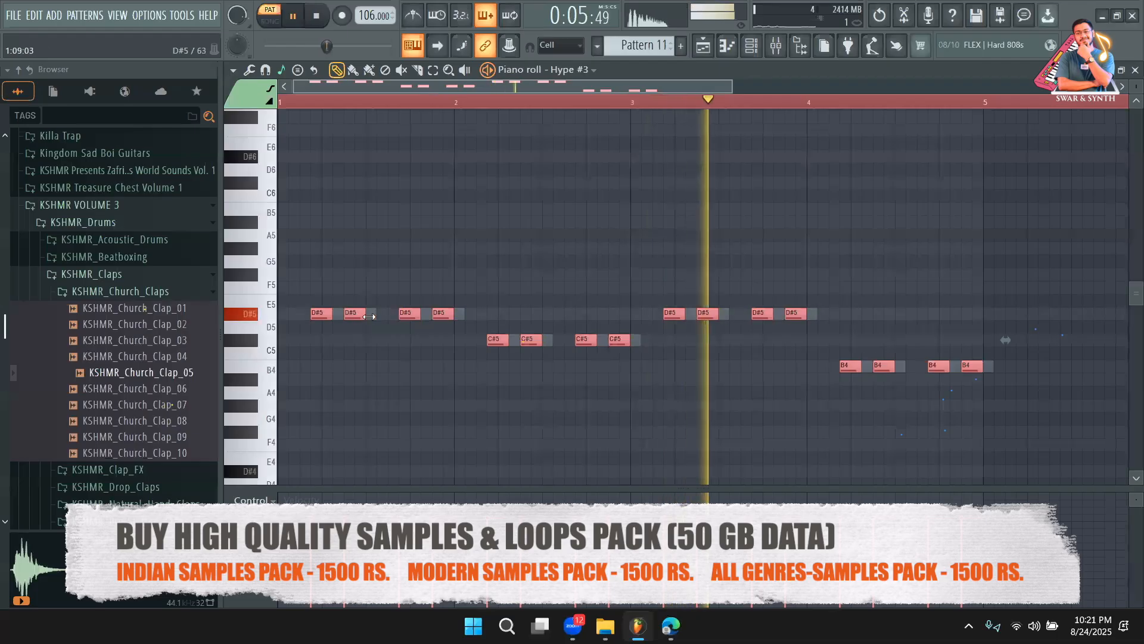
{"action": "left_click", "coordinate": [751, 46]}
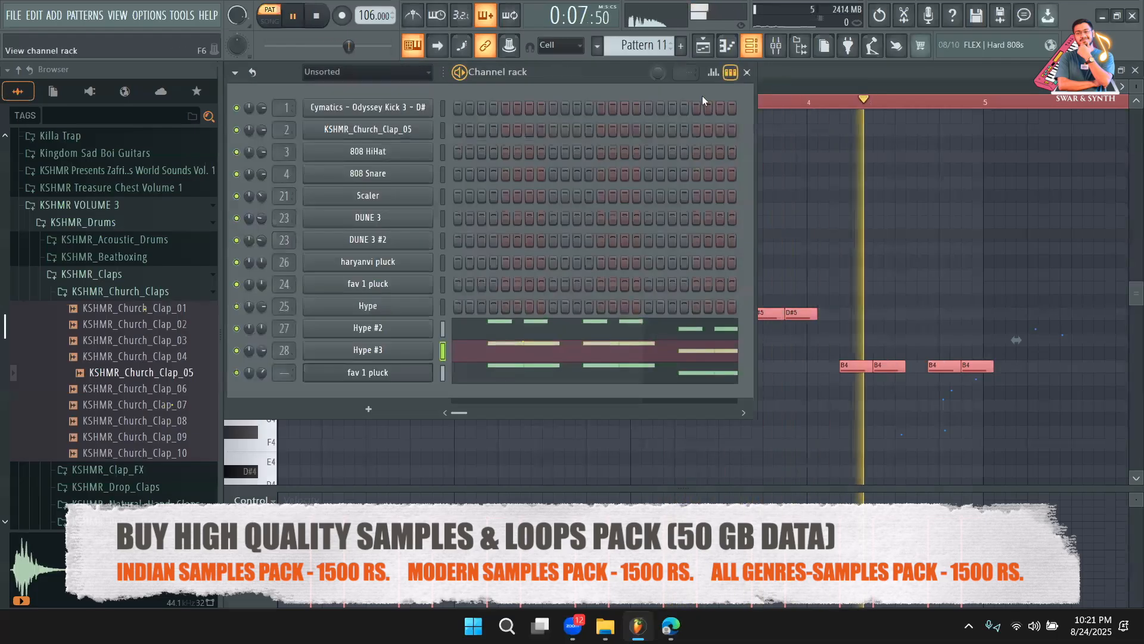
Lengthen all notes of Hype #2 by one step in the piano roll and play the pattern
{"action": "left_click", "coordinate": [511, 332]}
{"action": "key", "text": "space"}
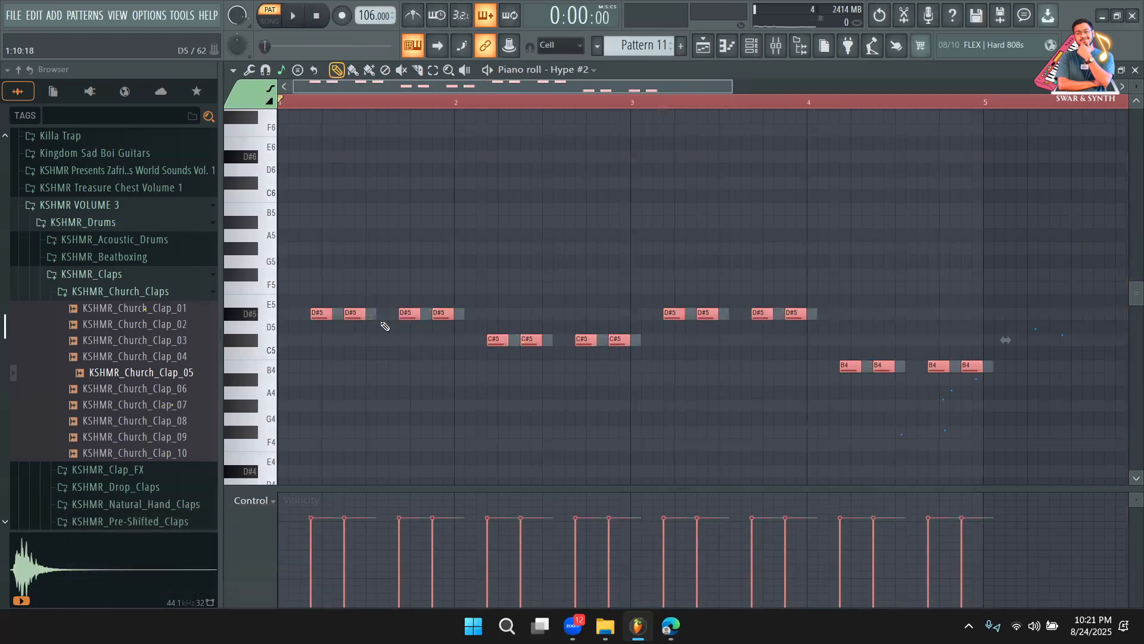
{"action": "left_click_drag", "start_coordinate": [362, 313], "coordinate": [375, 312]}
{"action": "key", "text": "space"}
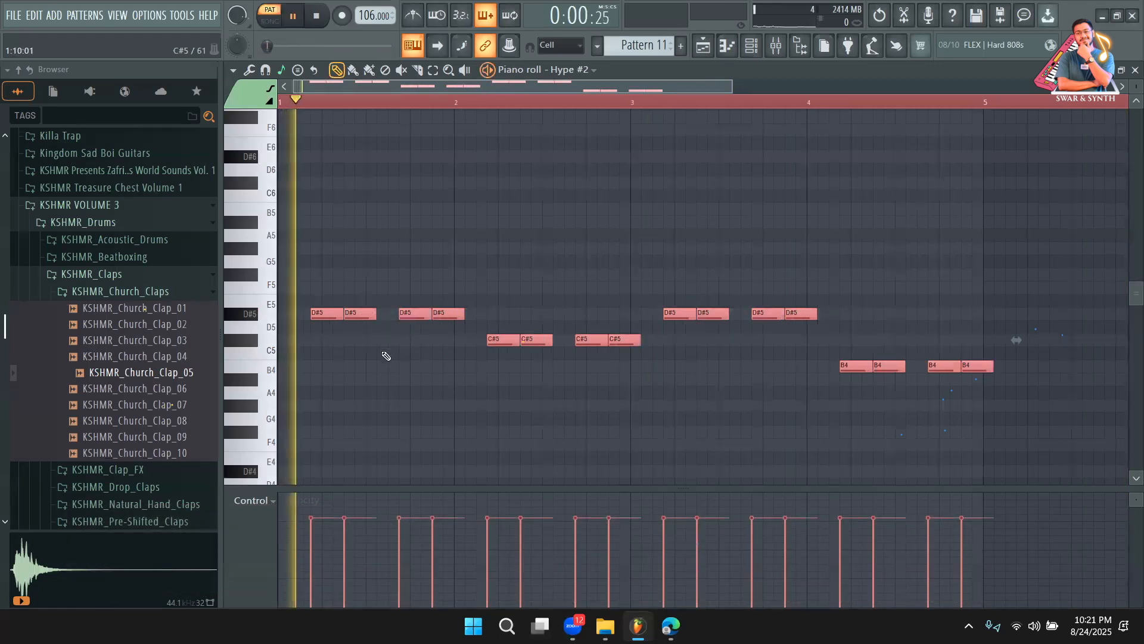
{"action": "key", "text": "ctrl+d"}
Route the new fav 1 pluck channel to mixer track 29 while the pattern plays, and stop playback
{"action": "key", "text": "F6"}
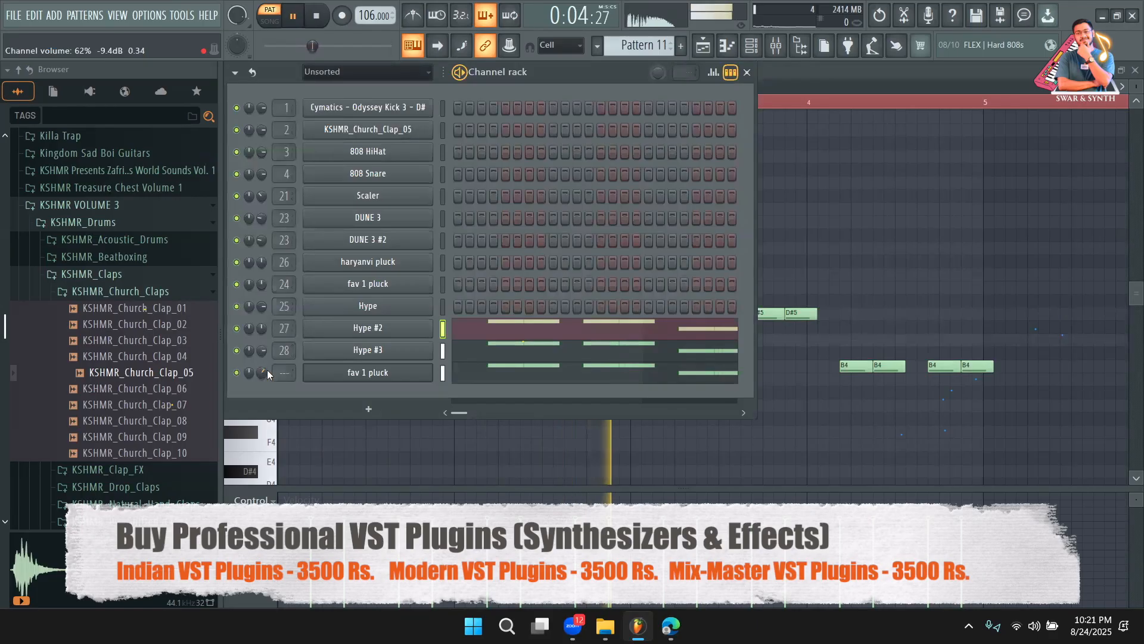
{"action": "left_click_drag", "start_coordinate": [285, 373], "coordinate": [284, 316]}
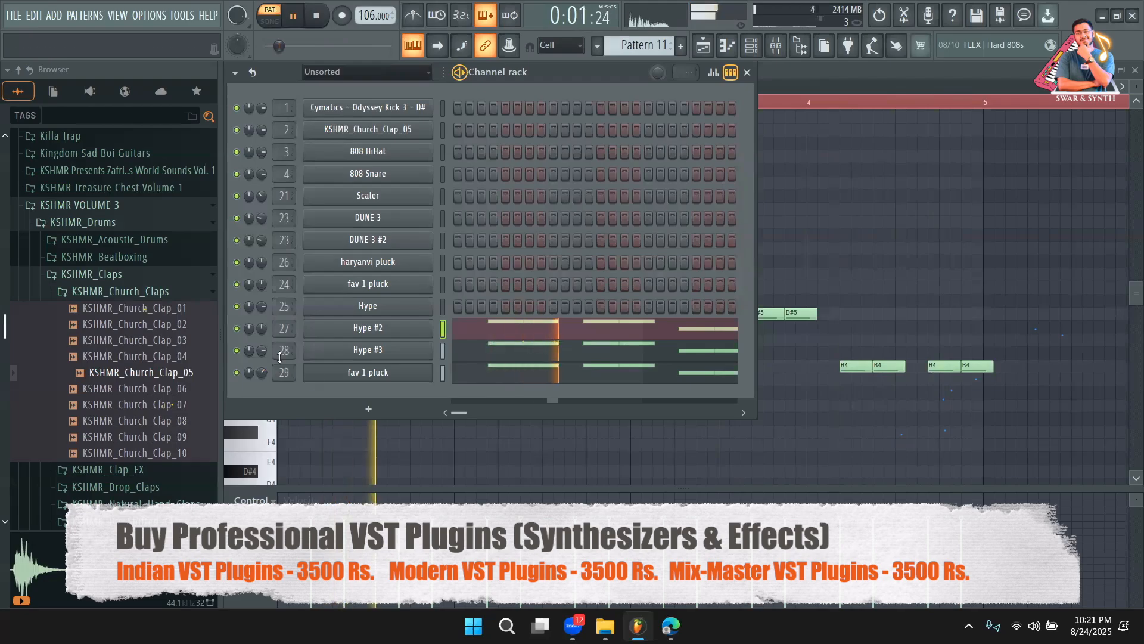
{"action": "key", "text": "space"}
Review the Pattern 11 clips and their Hype #2 notes, and play the arrangement in song mode from just before the drop
{"action": "left_click", "coordinate": [703, 46]}
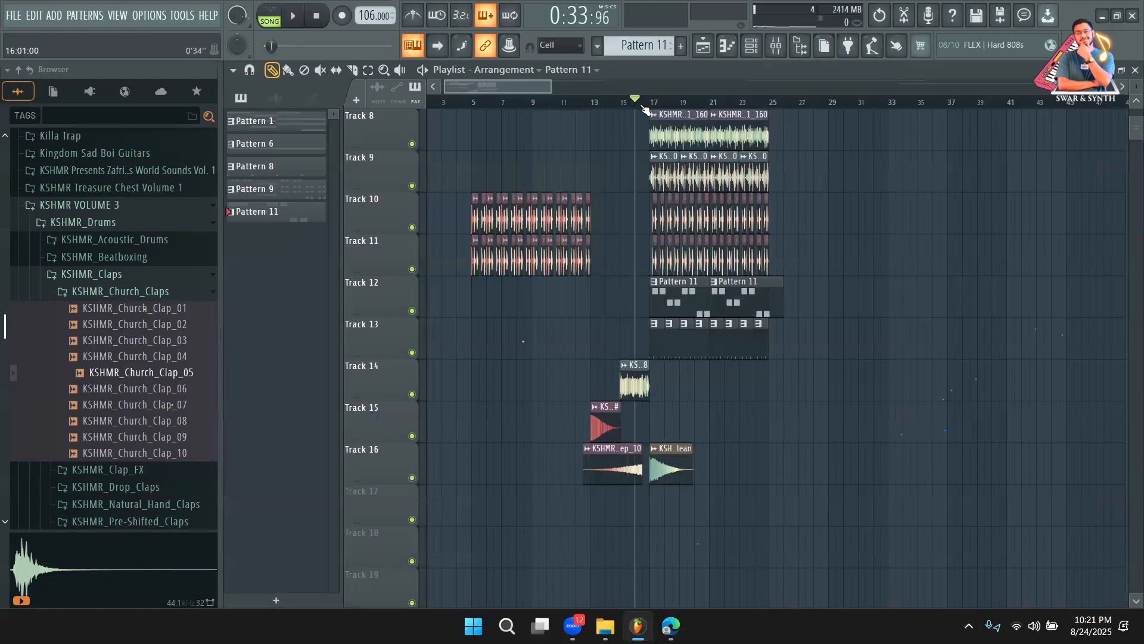
{"action": "scroll", "coordinate": [763, 389], "scroll_direction": "up", "scroll_amount": 2}
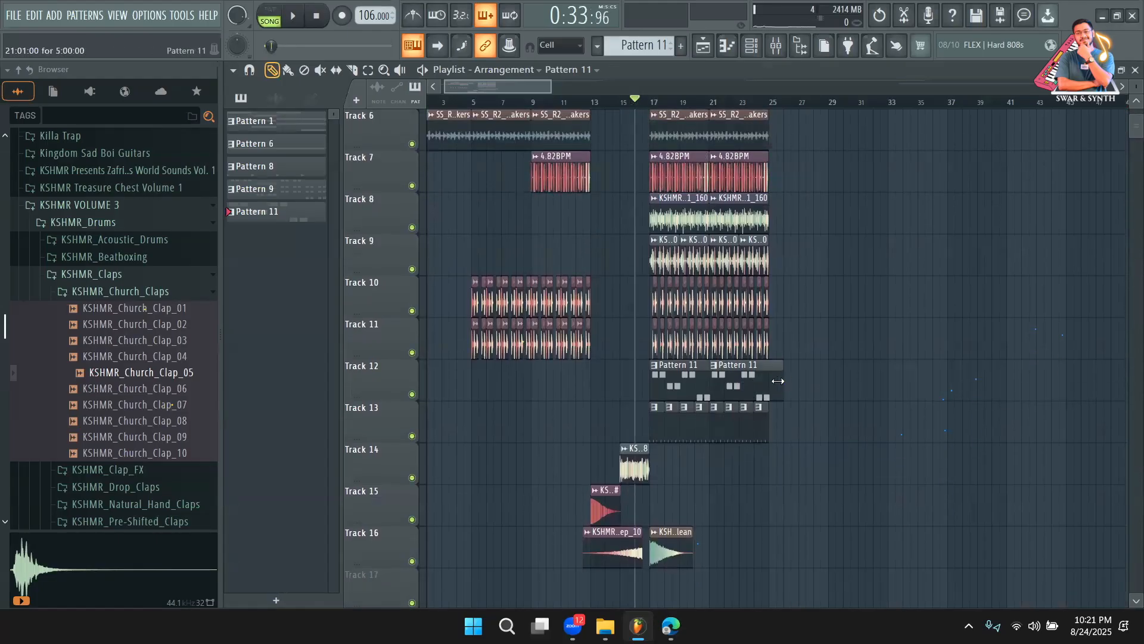
{"action": "double_click", "coordinate": [662, 395]}
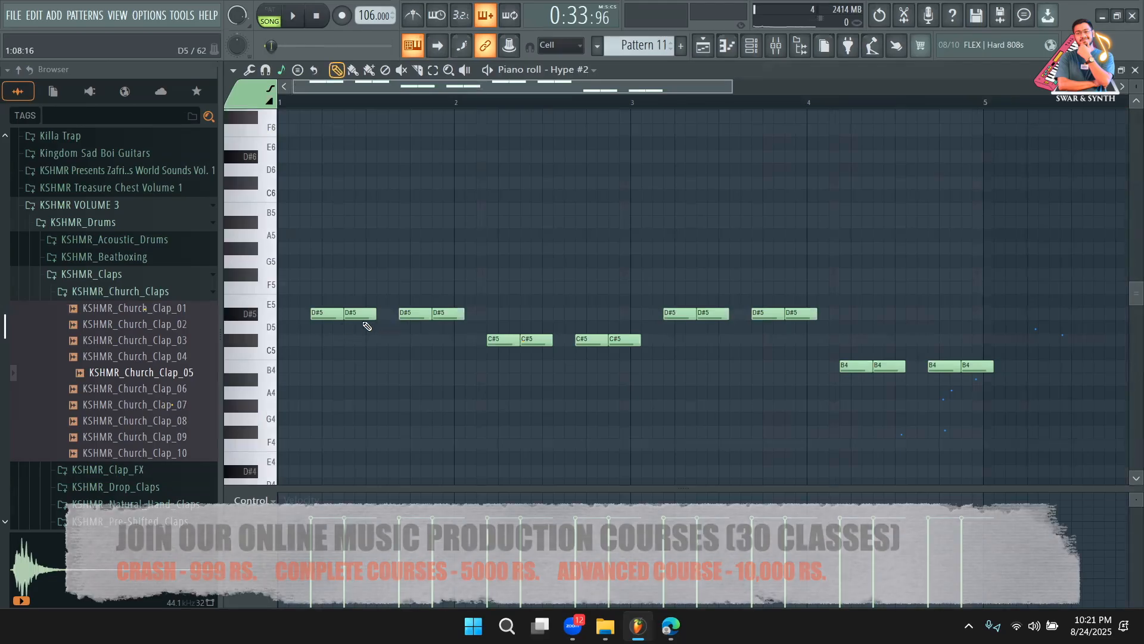
{"action": "left_click", "coordinate": [714, 50]}
{"action": "key", "text": "space"}
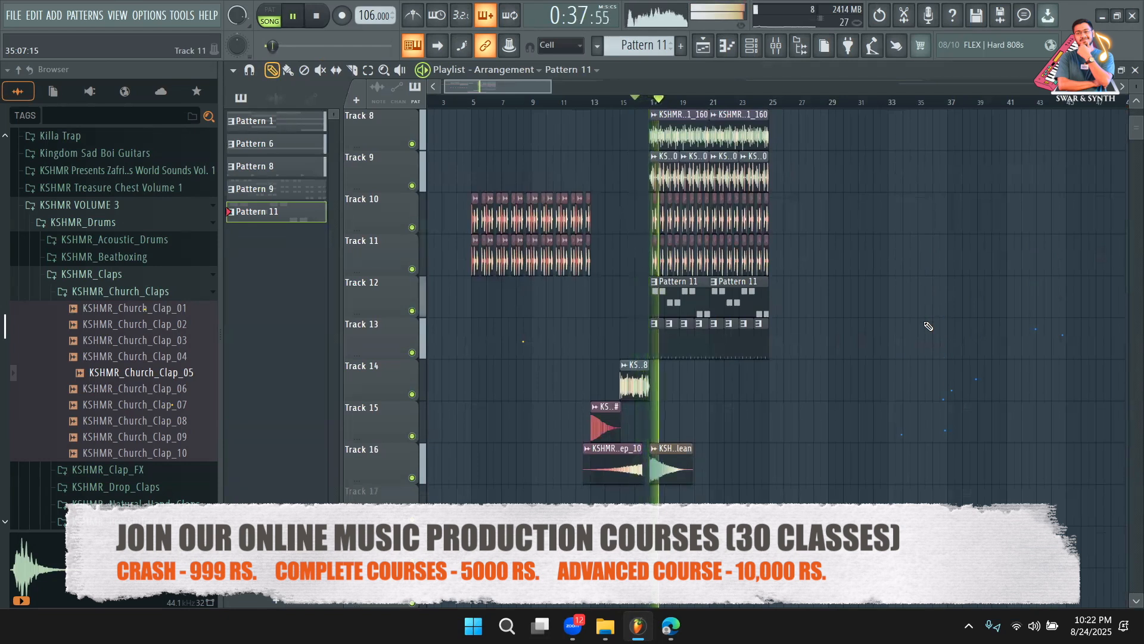
Lower mixer Insert 29 to -2.5 dB, stop the song, and play Pattern 11 in pattern mode
{"action": "left_click", "coordinate": [751, 45]}
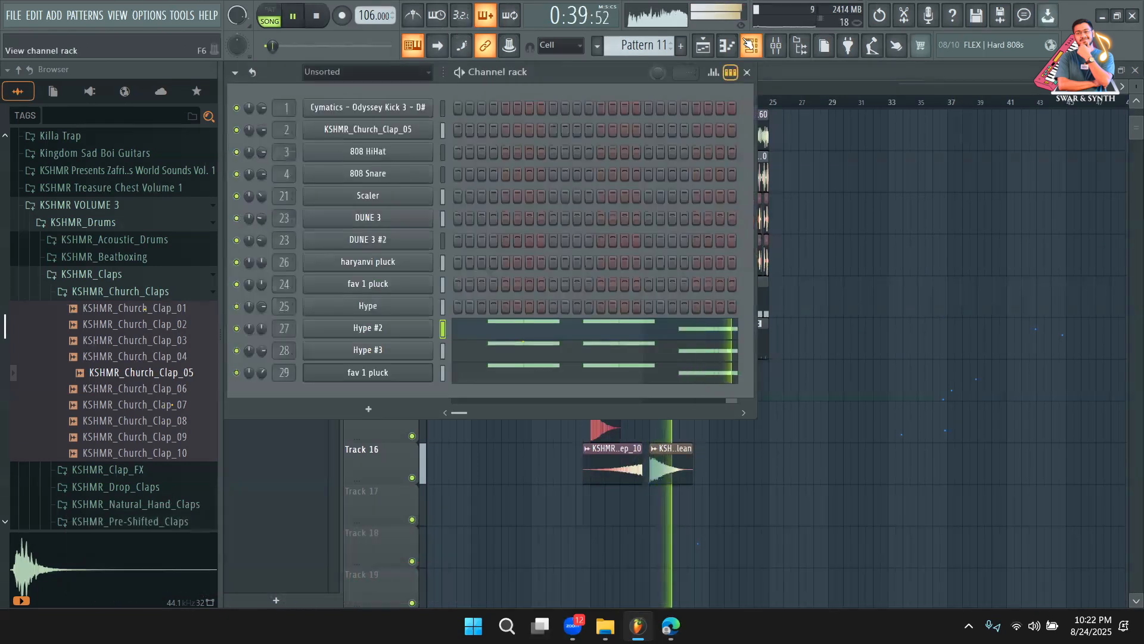
{"action": "left_click", "coordinate": [776, 45]}
{"action": "key", "text": "space"}
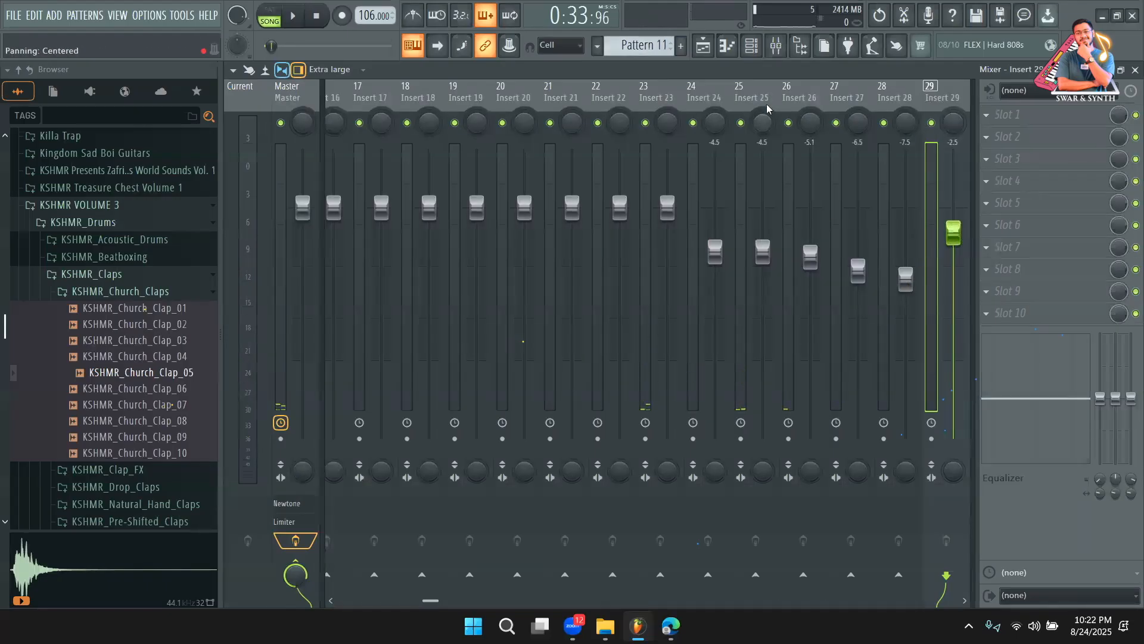
{"action": "left_click", "coordinate": [750, 45]}
{"action": "key", "text": "l"}
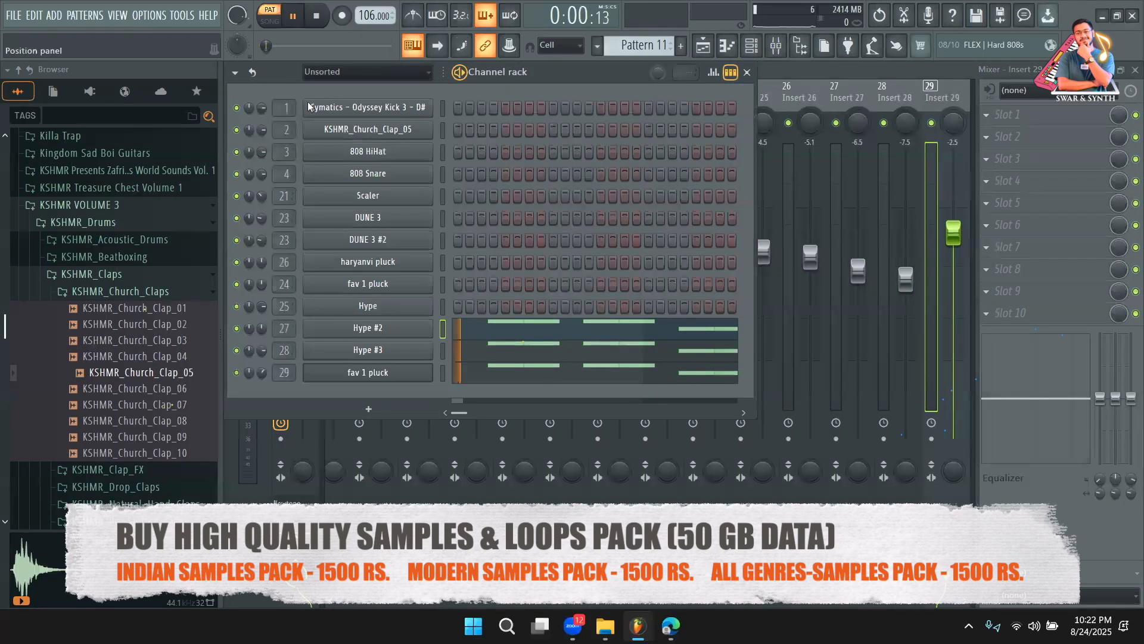
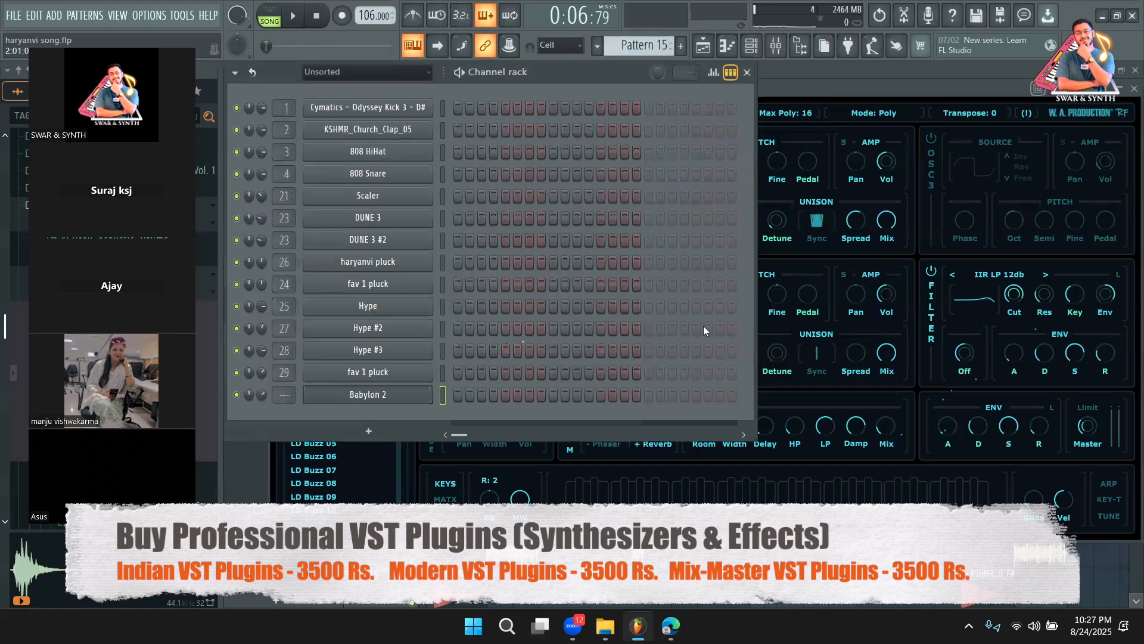
Place the Pattern 15 clip on Track 15, spanning about half a bar before bar 21 to bar 25, and play it
{"action": "key", "text": "F5"}
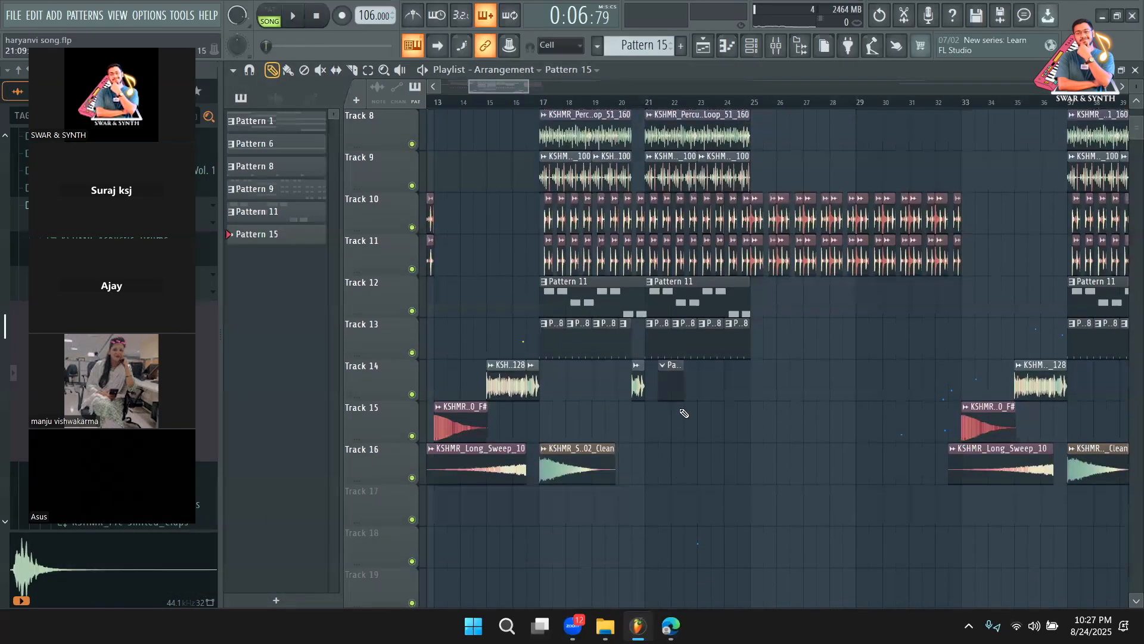
{"action": "left_click_drag", "start_coordinate": [674, 434], "coordinate": [729, 425]}
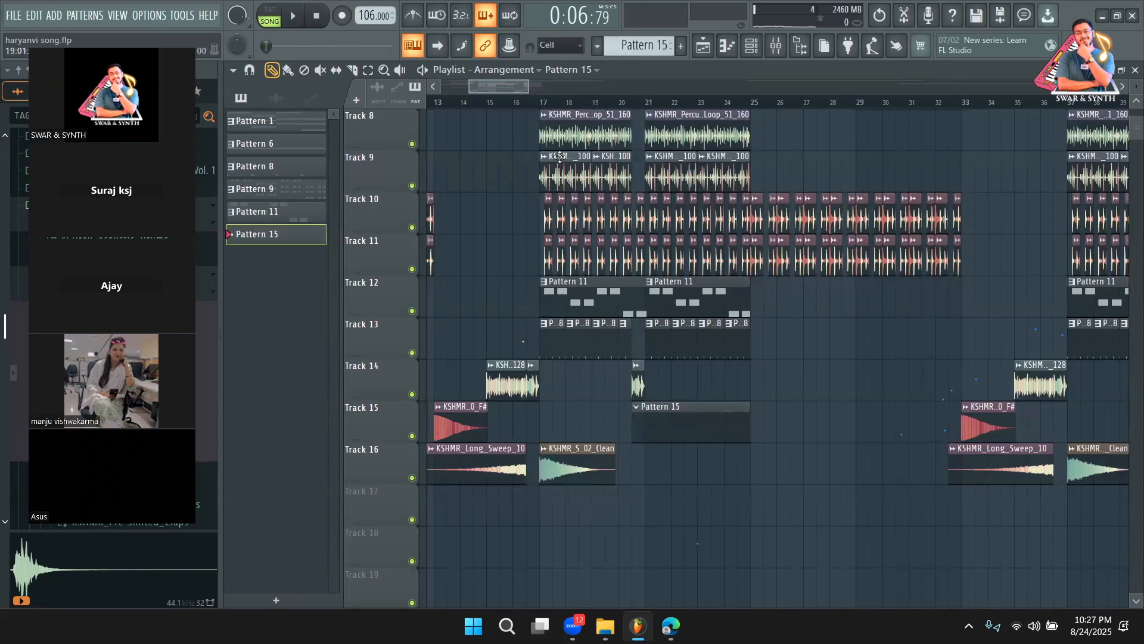
{"action": "left_click_drag", "start_coordinate": [527, 93], "coordinate": [499, 90]}
{"action": "mouse_move", "coordinate": [742, 415]}
{"action": "left_mouse_down"}
{"action": "mouse_move", "coordinate": [764, 414]}
{"action": "mouse_move", "coordinate": [743, 415]}
{"action": "left_mouse_up"}
{"action": "key", "text": "space"}
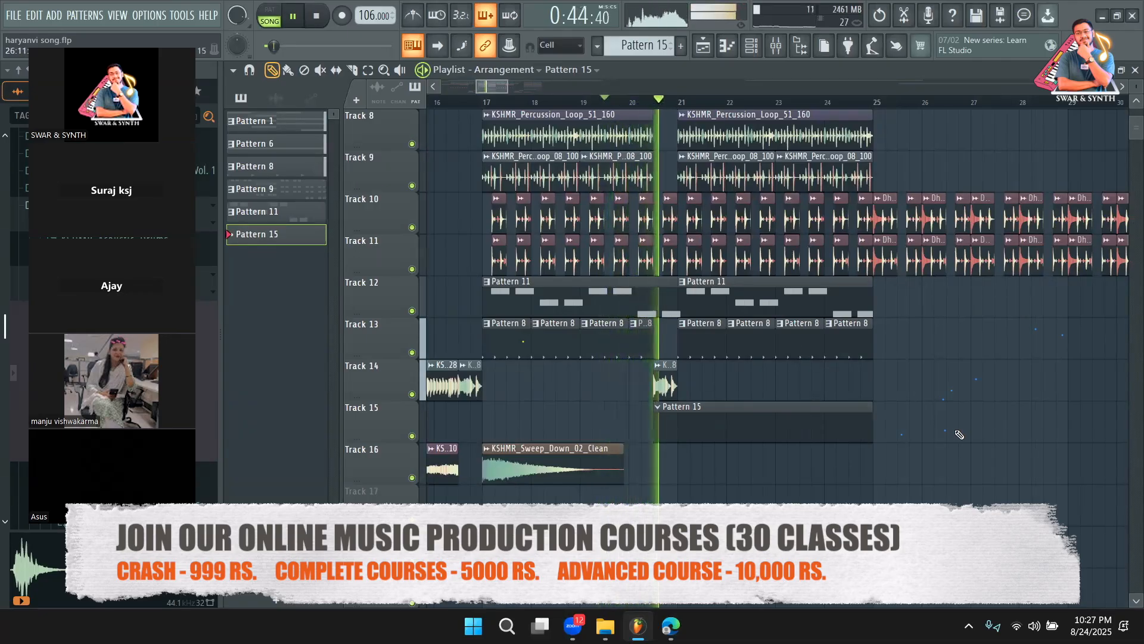
{"action": "key", "text": "space"}
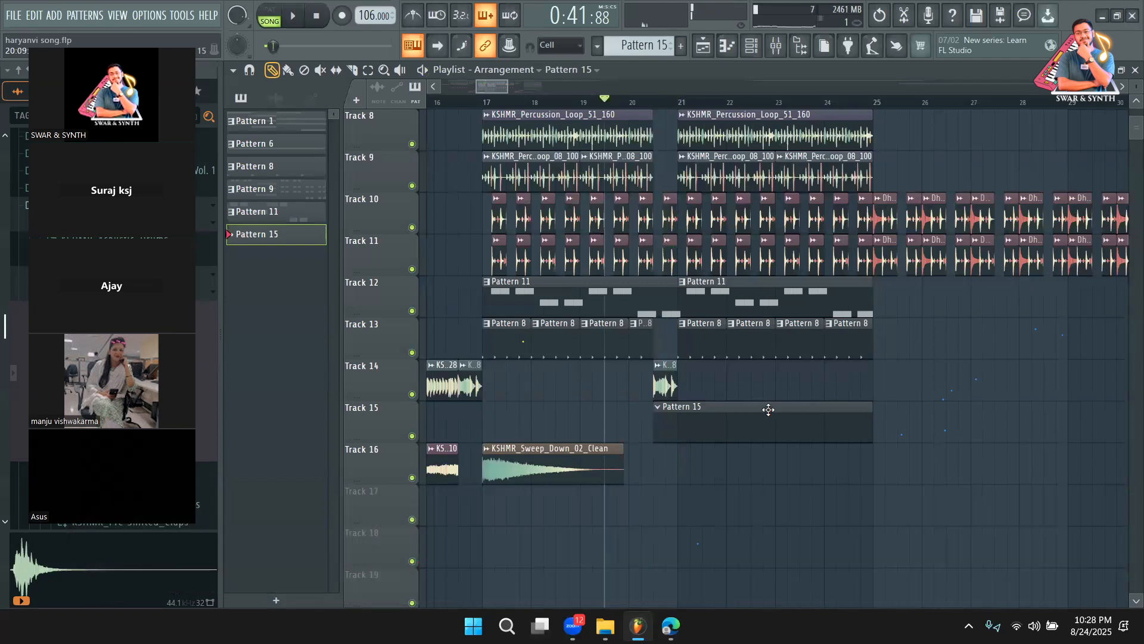
Shift the Pattern 15 clip to start one beat before bar 21, checking by playback, and trim its end to bar 25
{"action": "left_click_drag", "start_coordinate": [766, 409], "coordinate": [787, 417]}
{"action": "key", "text": "space"}
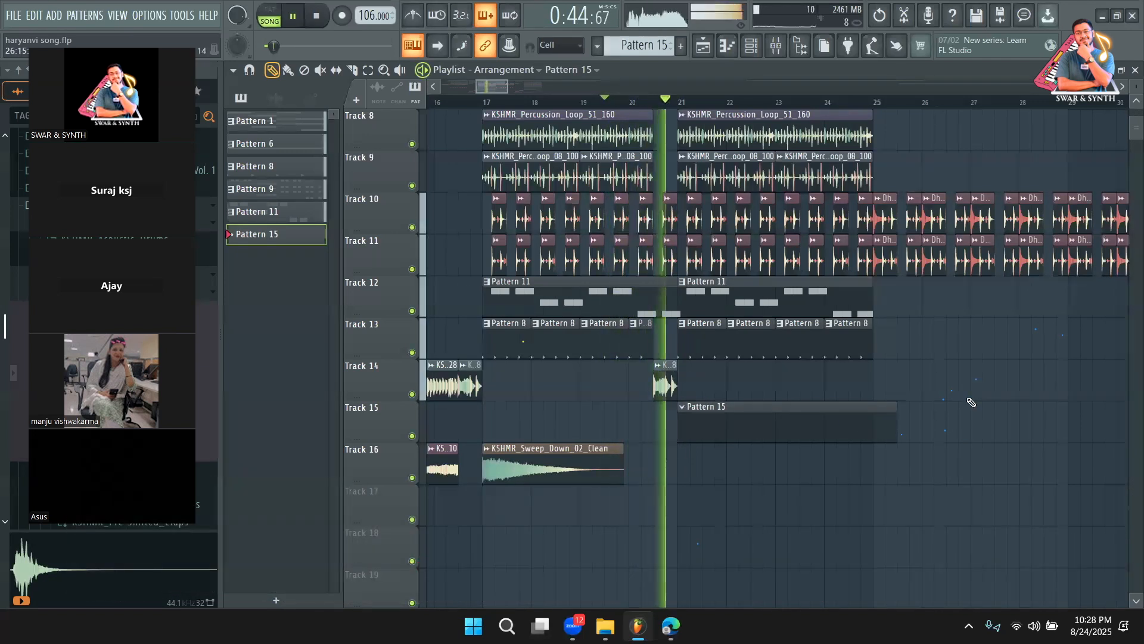
{"action": "key", "text": "space"}
{"action": "left_click_drag", "start_coordinate": [785, 425], "coordinate": [780, 428]}
{"action": "key", "text": "space"}
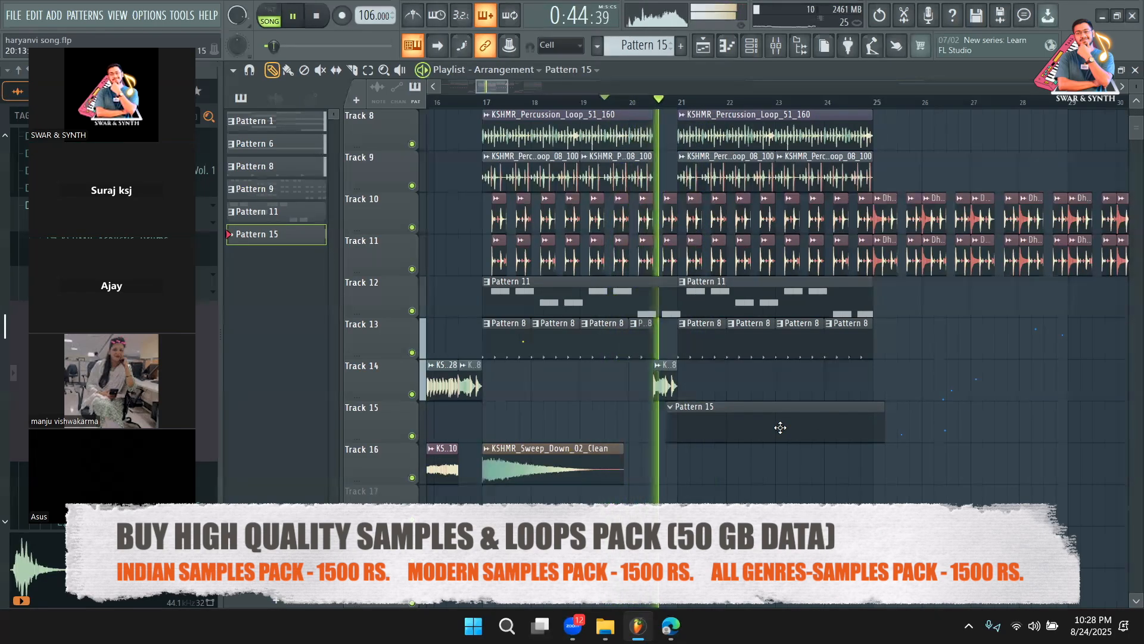
{"action": "key", "text": "space"}
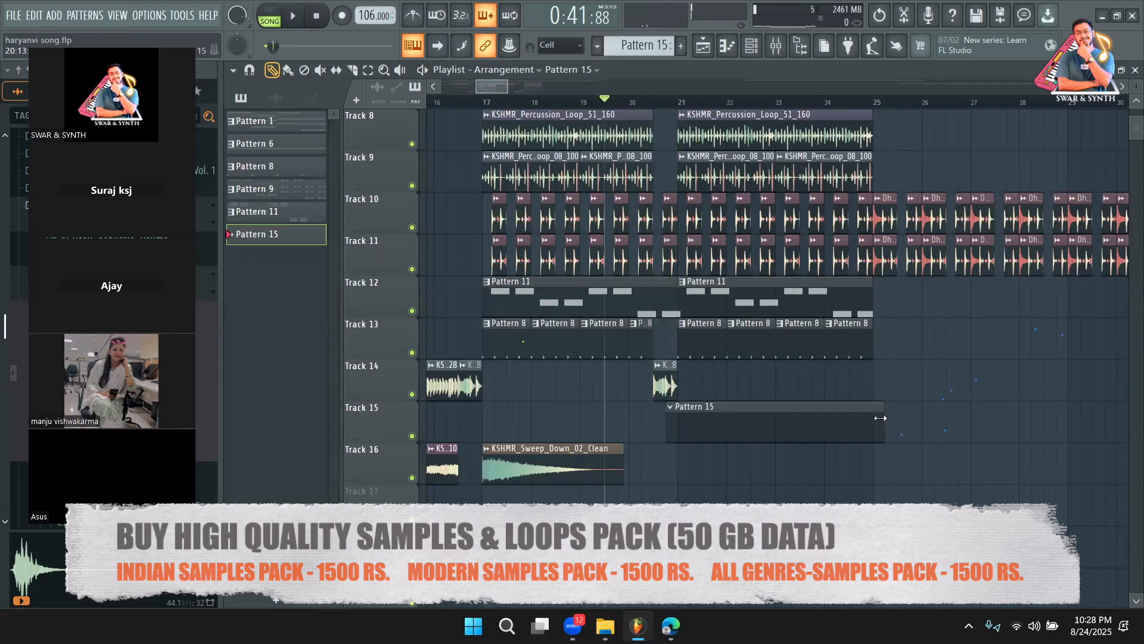
{"action": "left_click_drag", "start_coordinate": [885, 425], "coordinate": [873, 426]}
Open the empty Babylon 2 piano roll in Pattern 15 at its first bar
{"action": "double_click", "coordinate": [757, 423]}
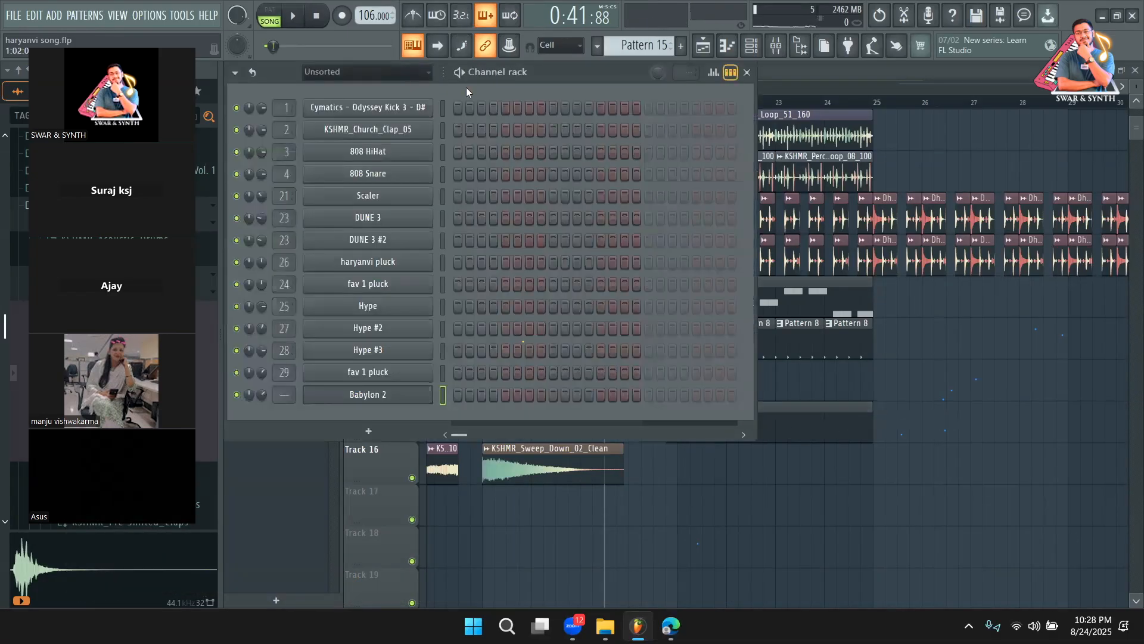
{"action": "left_click", "coordinate": [731, 72]}
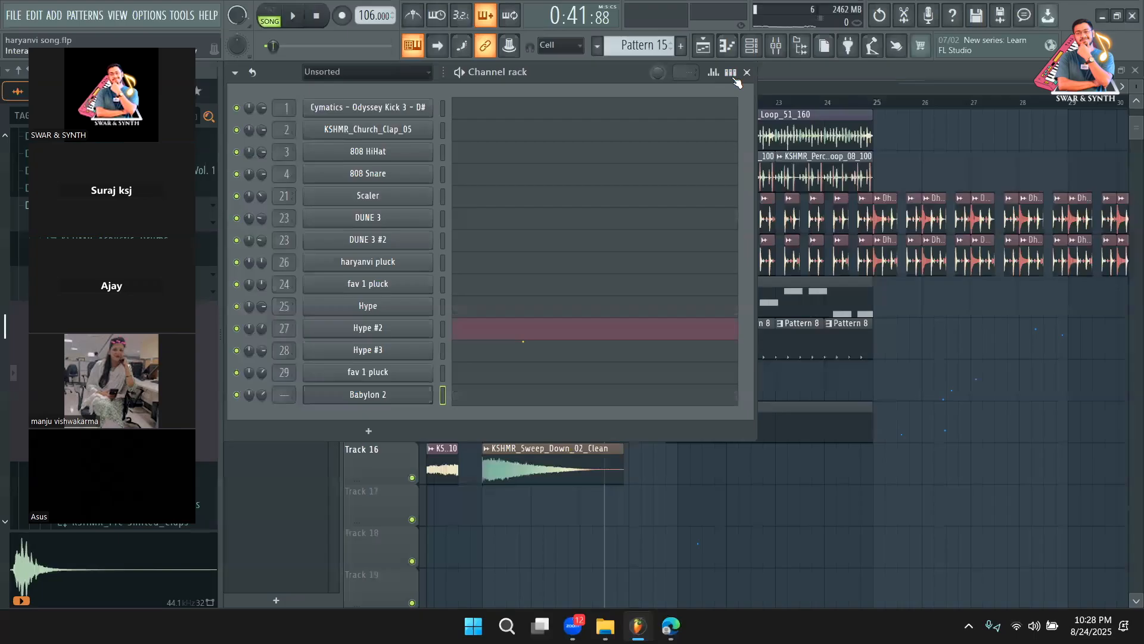
{"action": "left_click", "coordinate": [549, 399]}
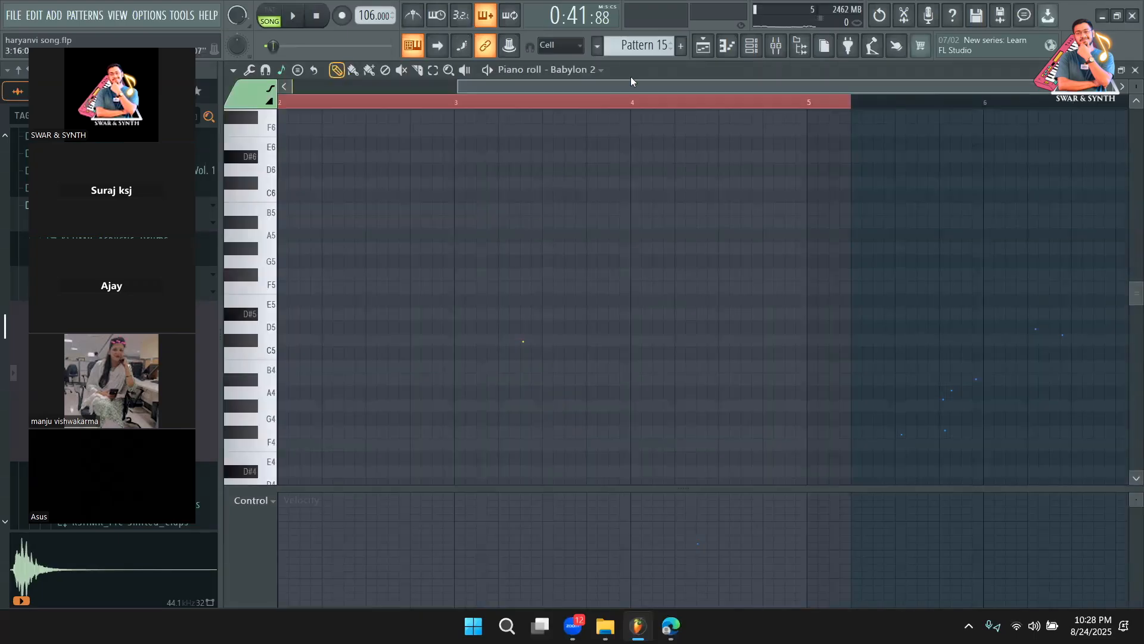
{"action": "left_click_drag", "start_coordinate": [618, 87], "coordinate": [234, 117]}
{"action": "scroll", "coordinate": [352, 373], "scroll_direction": "down", "scroll_amount": 2}
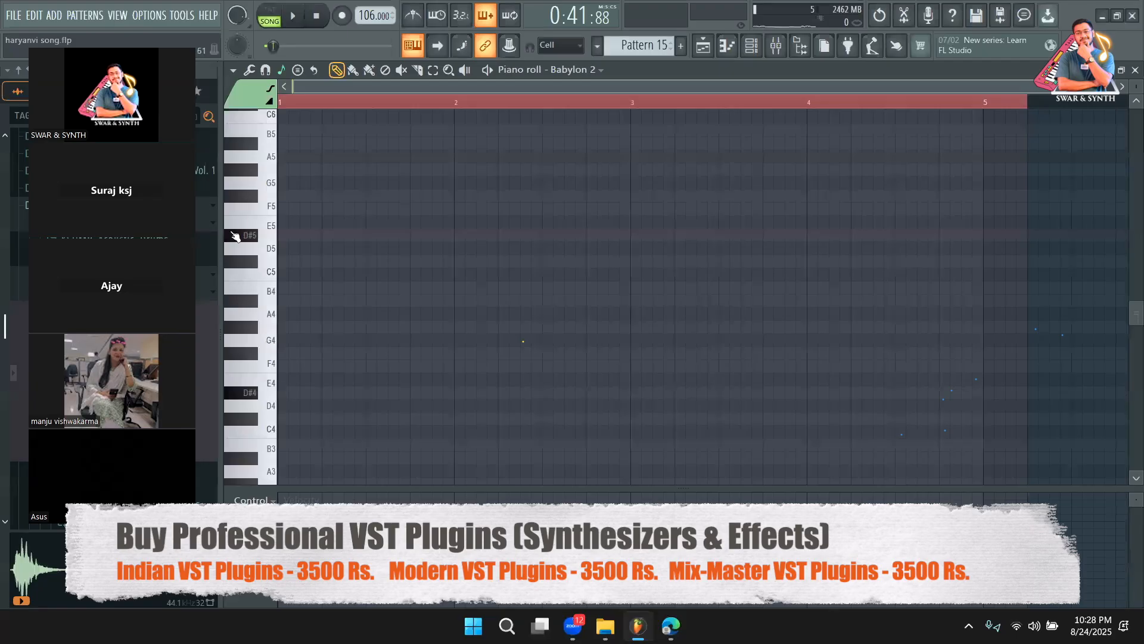
Check the root note and scale highlighting set in the piano roll
{"action": "left_click", "coordinate": [281, 71]}
{"action": "left_click", "coordinate": [553, 89]}
{"action": "left_click", "coordinate": [281, 72]}
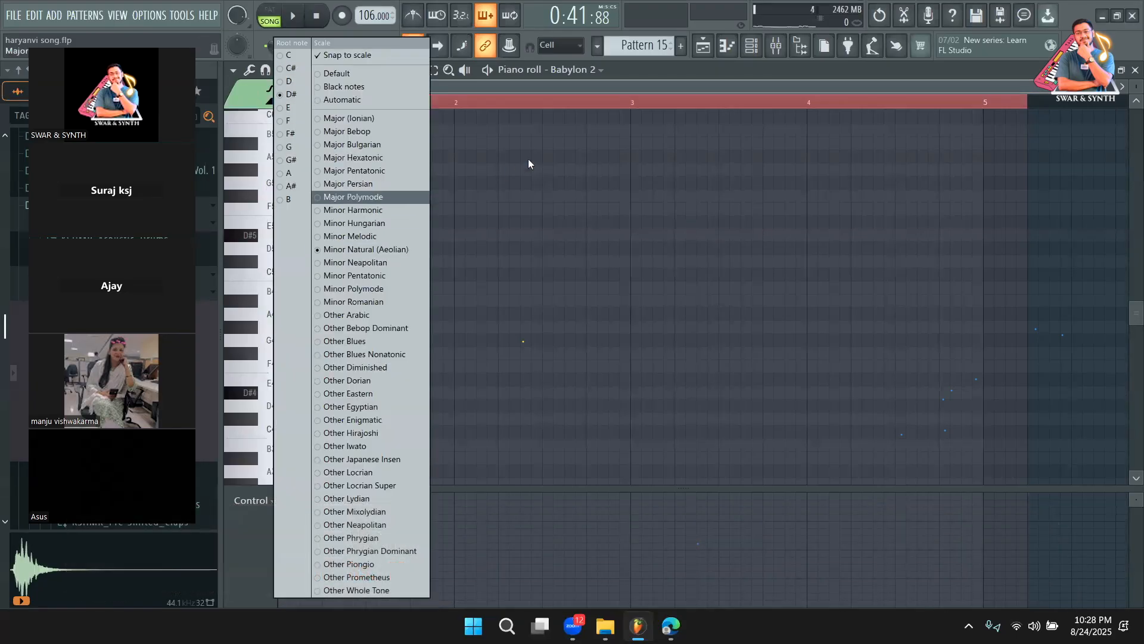
{"action": "left_click", "coordinate": [585, 88]}
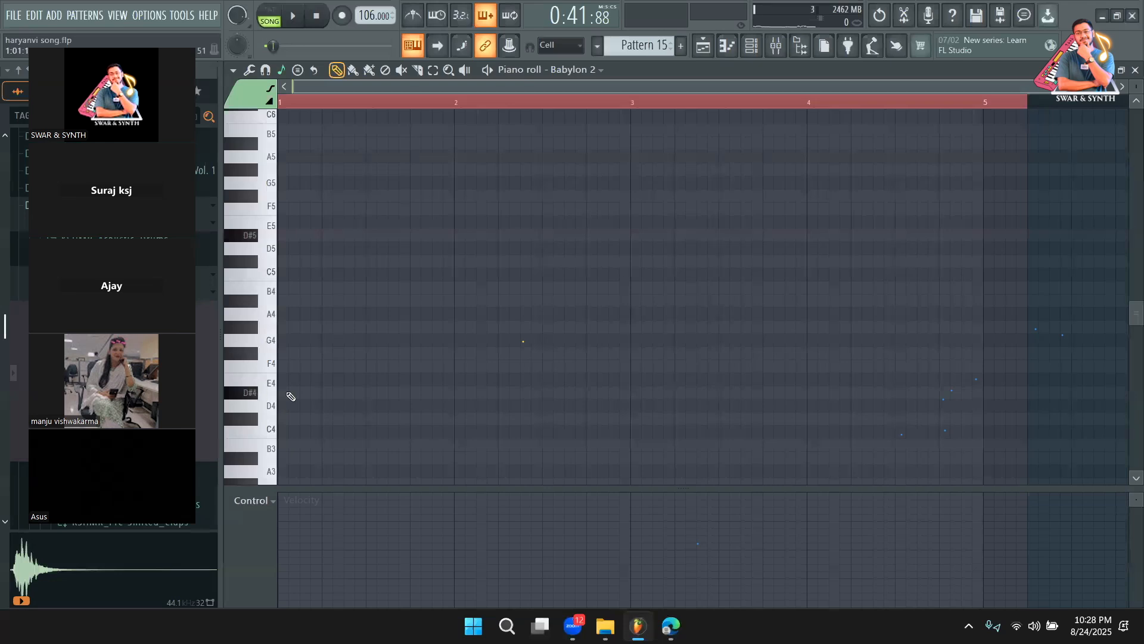
Play the arrangement around the Pattern 15 clip and return to the Babylon 2 piano roll
{"action": "key", "text": "space"}
{"action": "left_click", "coordinate": [703, 49]}
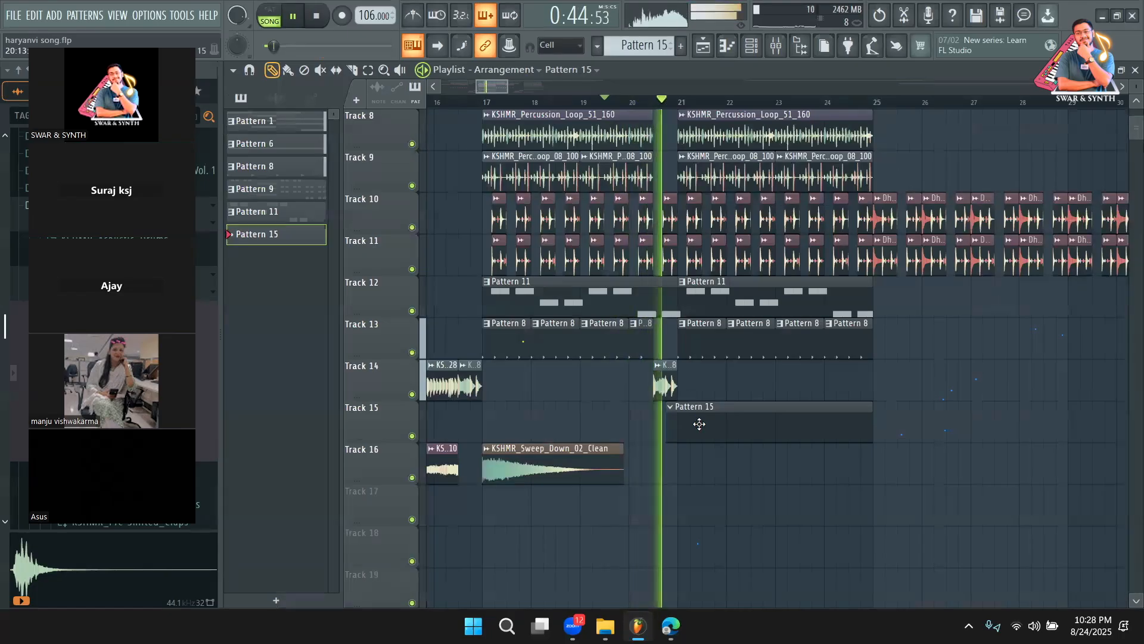
{"action": "key", "text": "F6"}
{"action": "key", "text": "space"}
{"action": "left_click", "coordinate": [505, 404]}
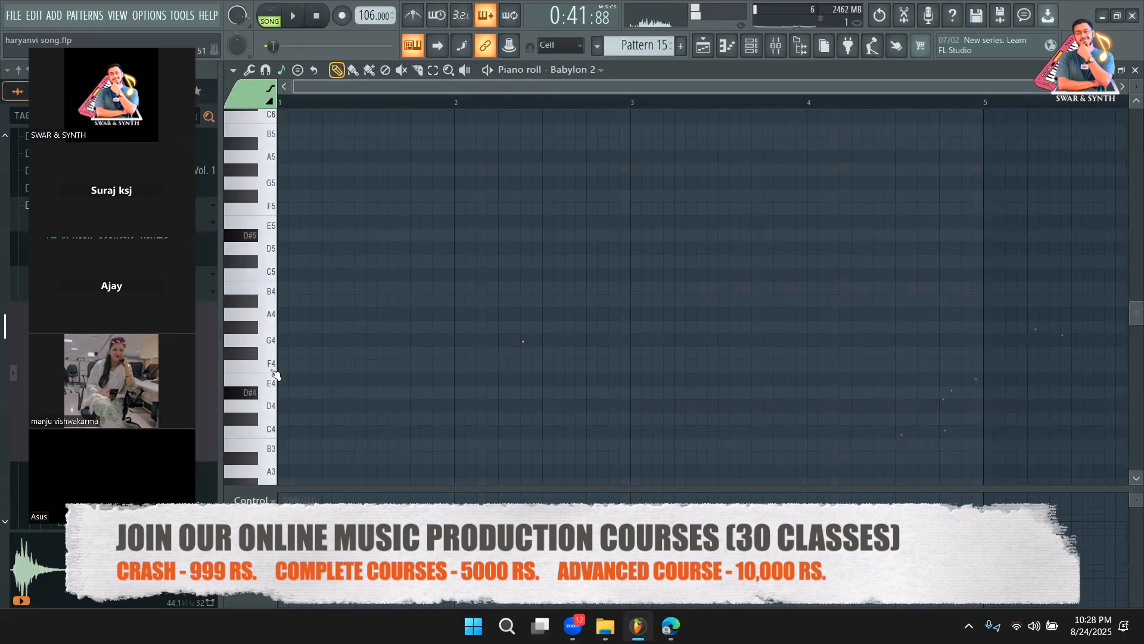
{"action": "scroll", "coordinate": [274, 289], "scroll_direction": "up", "scroll_amount": 3}
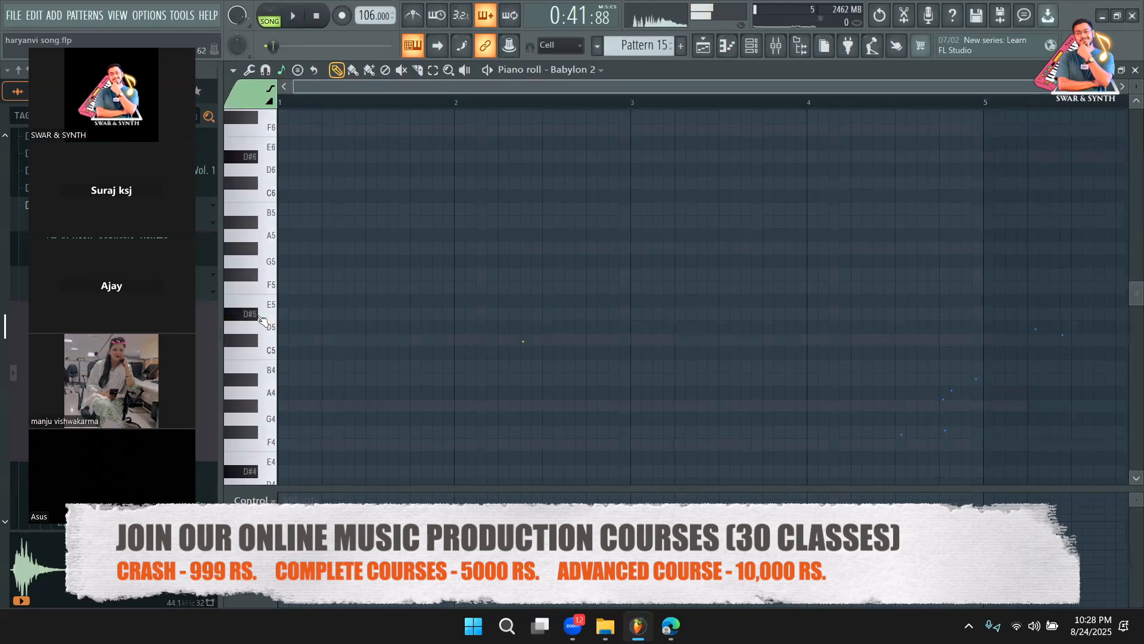
Place two consecutive D#5 notes at the start of bar 1 and raise both one octave to D#6
{"action": "left_click", "coordinate": [301, 315]}
{"action": "key", "text": "space"}
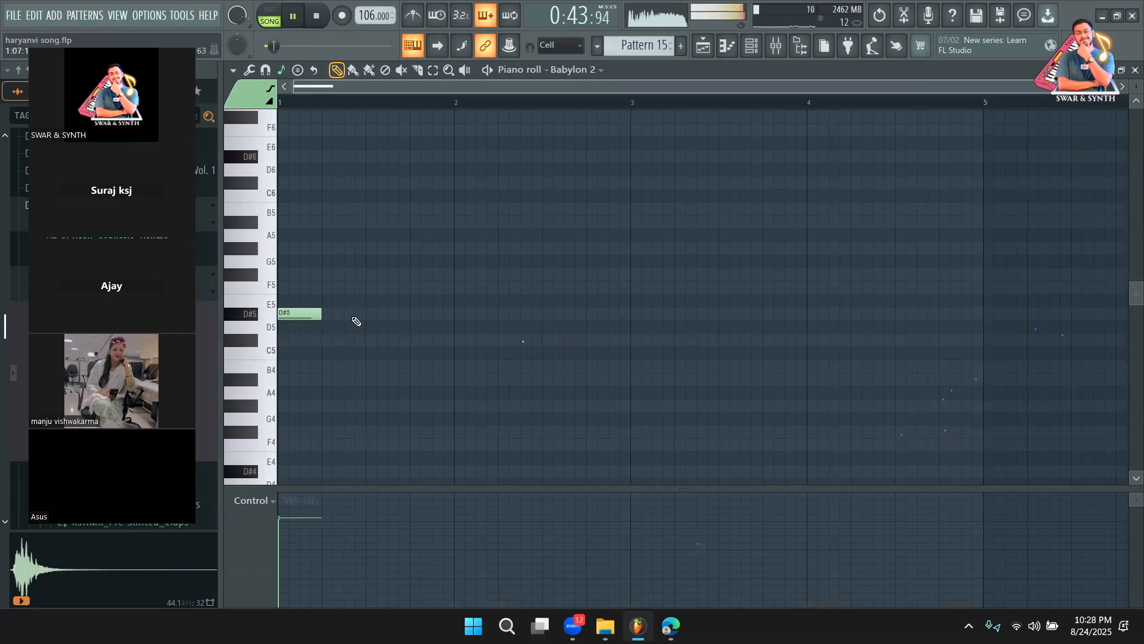
{"action": "key", "text": "space"}
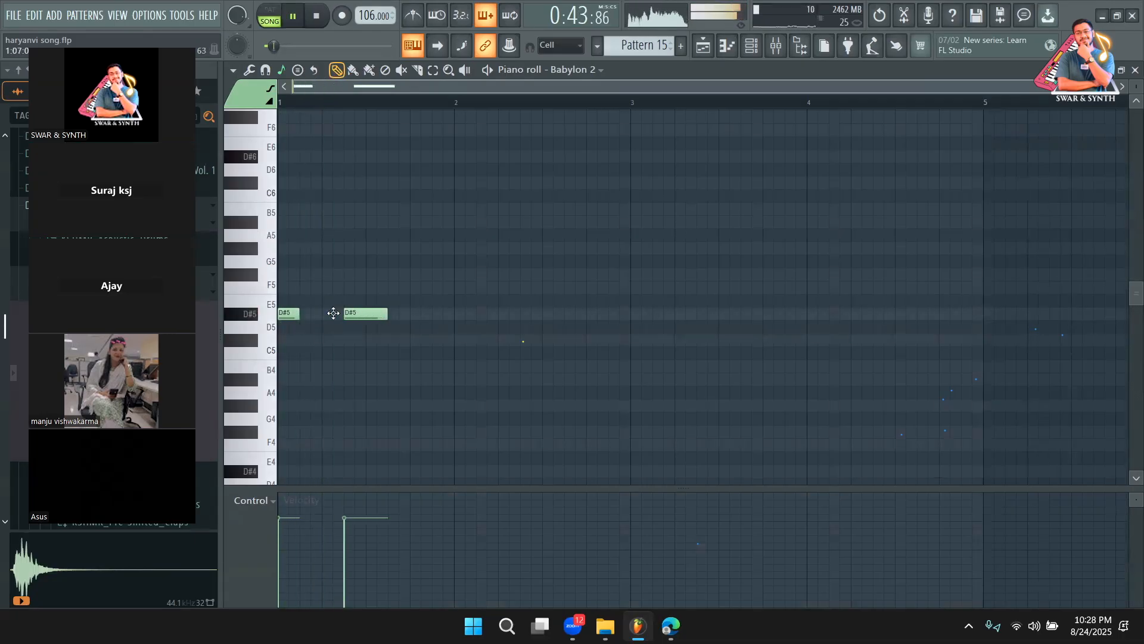
{"action": "scroll", "coordinate": [352, 334], "scroll_direction": "up", "scroll_amount": 3}
{"action": "key", "text": "space"}
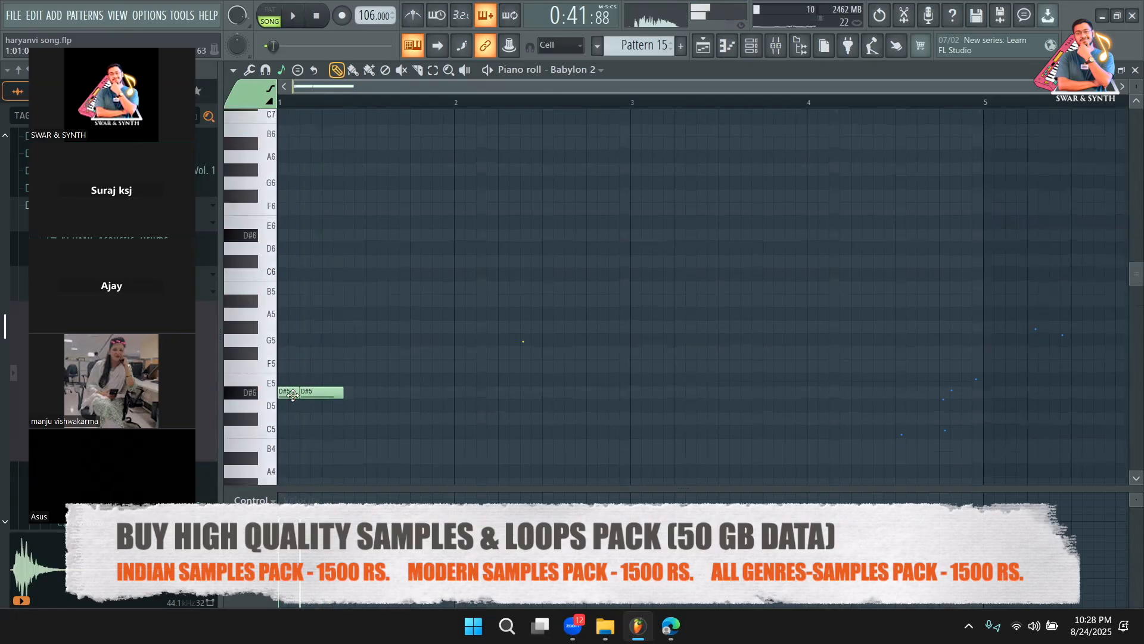
{"action": "left_click_drag", "start_coordinate": [287, 359], "coordinate": [275, 233]}
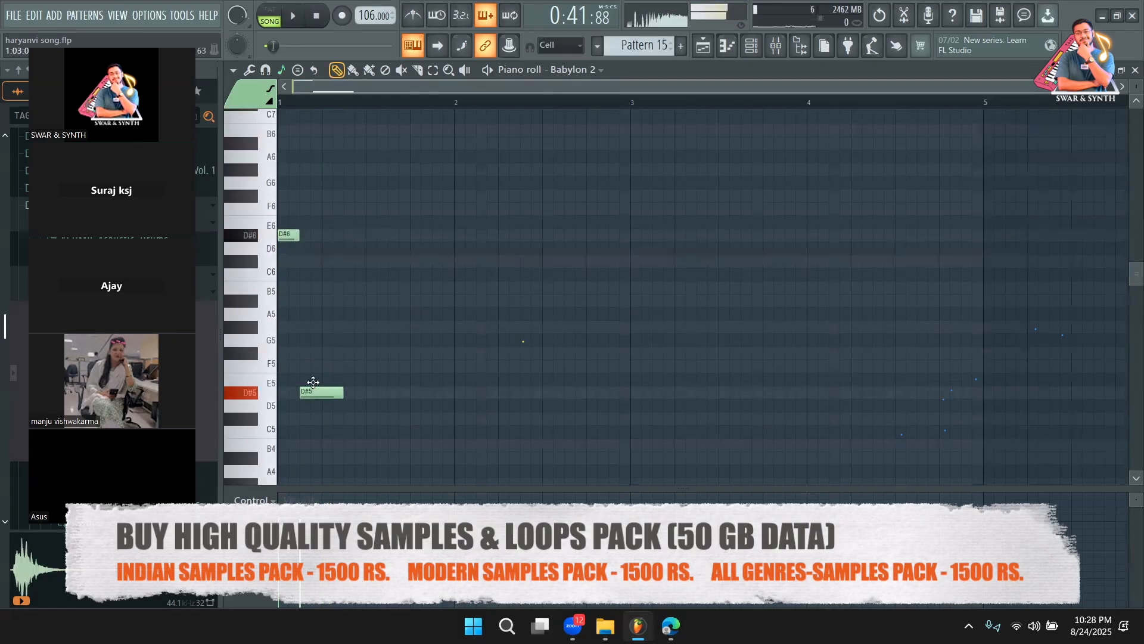
{"action": "left_click_drag", "start_coordinate": [313, 382], "coordinate": [315, 219]}
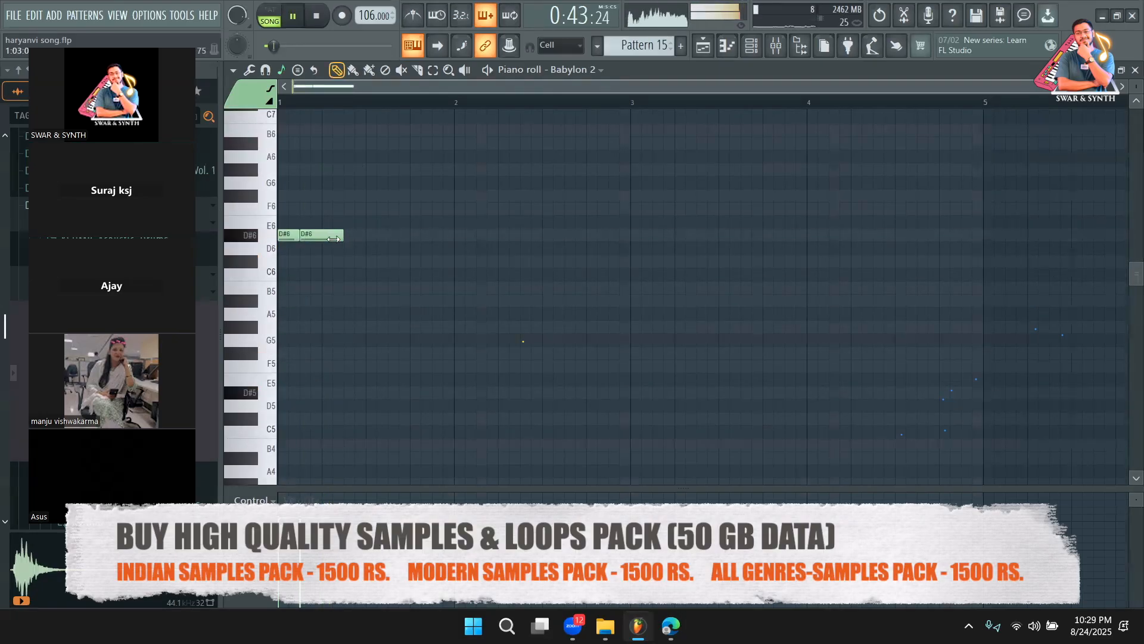
Trim the second D#6 note to half a beat and add an equal third D#6 after it, checking by playback
{"action": "left_click_drag", "start_coordinate": [1086, 88], "coordinate": [814, 88]}
{"action": "scroll", "coordinate": [322, 271], "scroll_direction": "up", "scroll_amount": 1}
{"action": "key", "text": "space"}
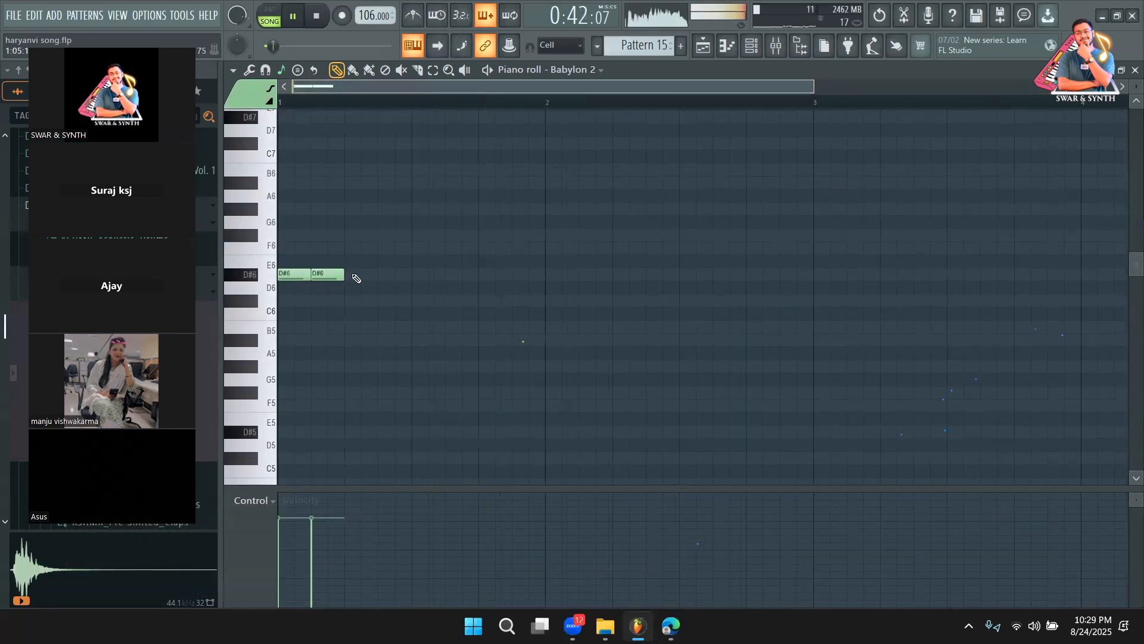
{"action": "key", "text": "space"}
{"action": "key", "text": "space"}
{"action": "left_click", "coordinate": [359, 275]}
{"action": "key", "text": "space"}
{"action": "key", "text": "space"}
{"action": "key", "text": "space"}
{"action": "key", "text": "space"}
{"action": "key", "text": "space"}
Continue the bar 1 melody with two F6 notes, one F#6 and one D#6, each half a beat long
{"action": "left_click", "coordinate": [395, 248]}
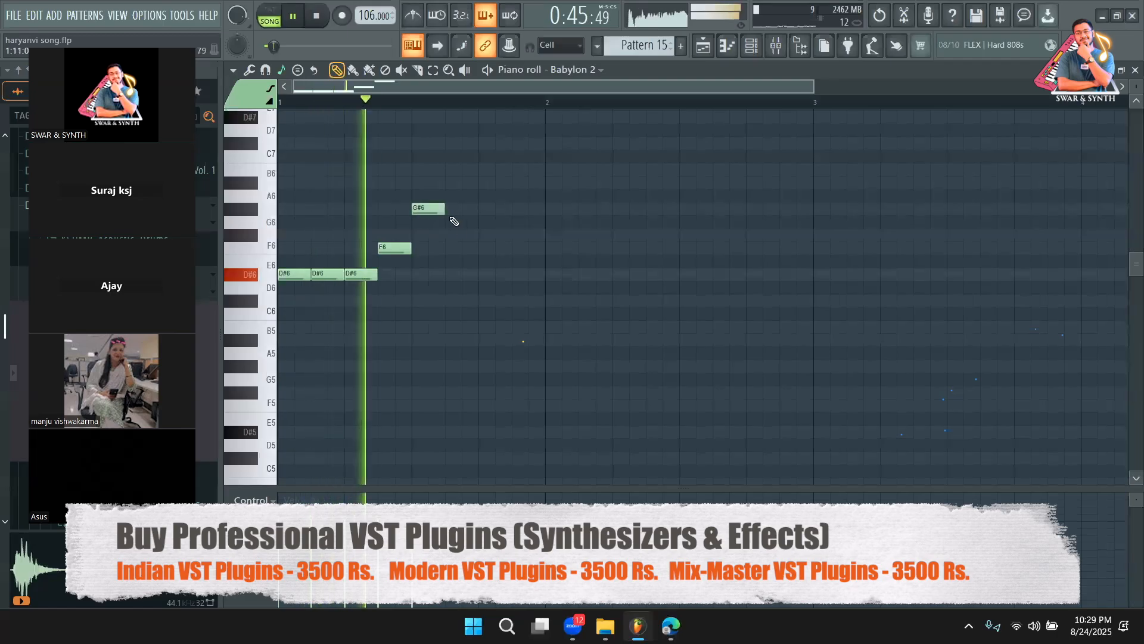
{"action": "scroll", "coordinate": [417, 250], "scroll_direction": "up", "scroll_amount": 3}
{"action": "left_click", "coordinate": [417, 327]}
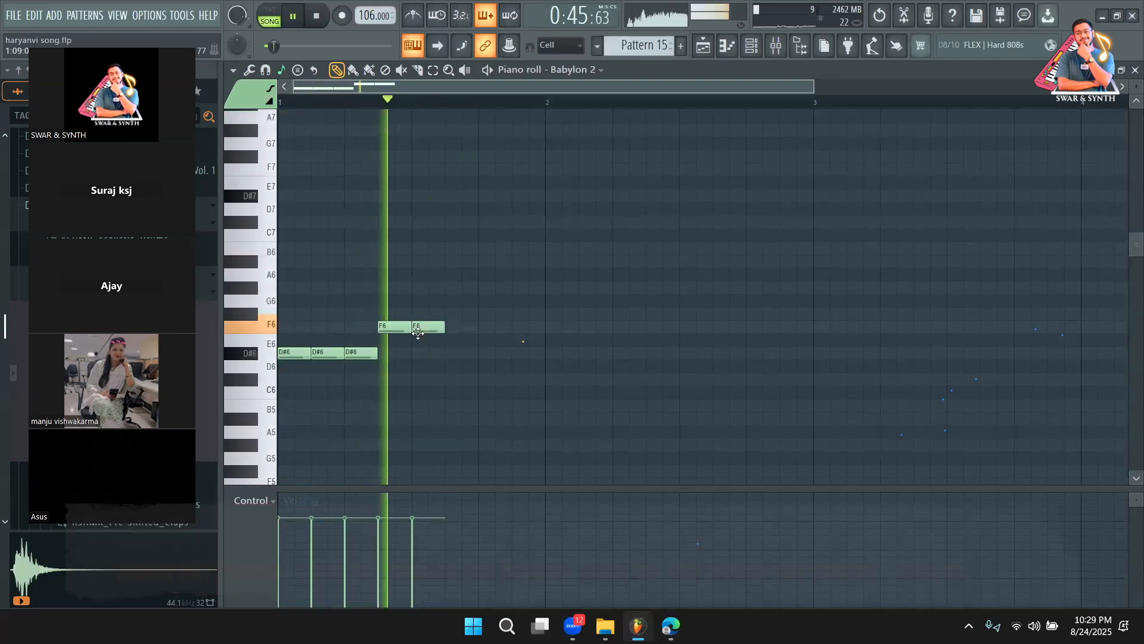
{"action": "left_click", "coordinate": [467, 288]}
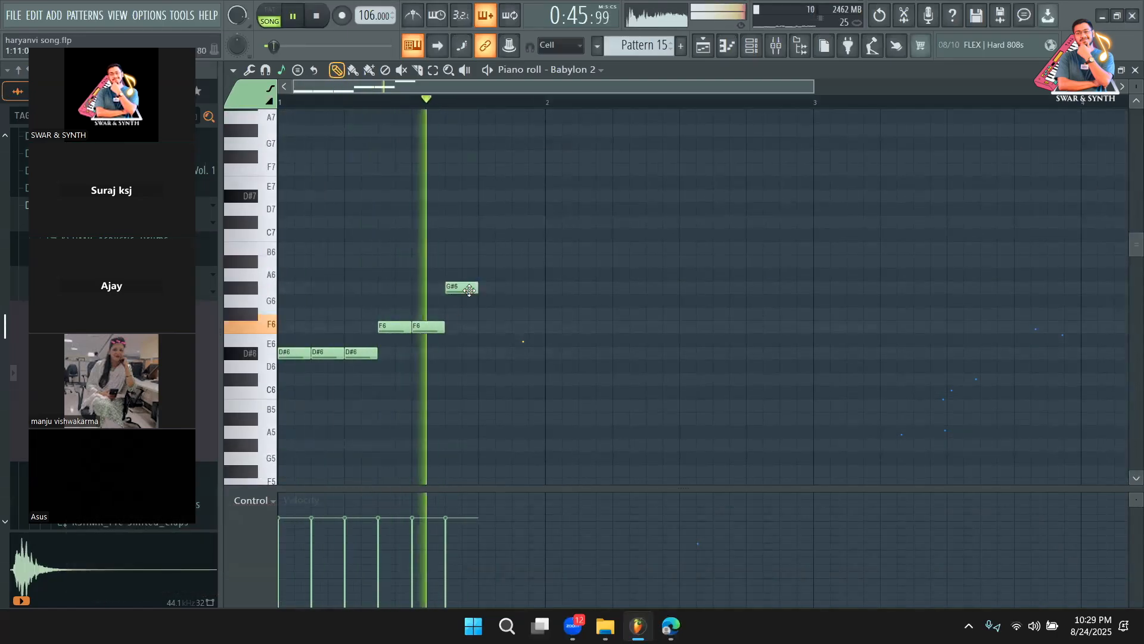
{"action": "left_click_drag", "start_coordinate": [470, 290], "coordinate": [471, 316]}
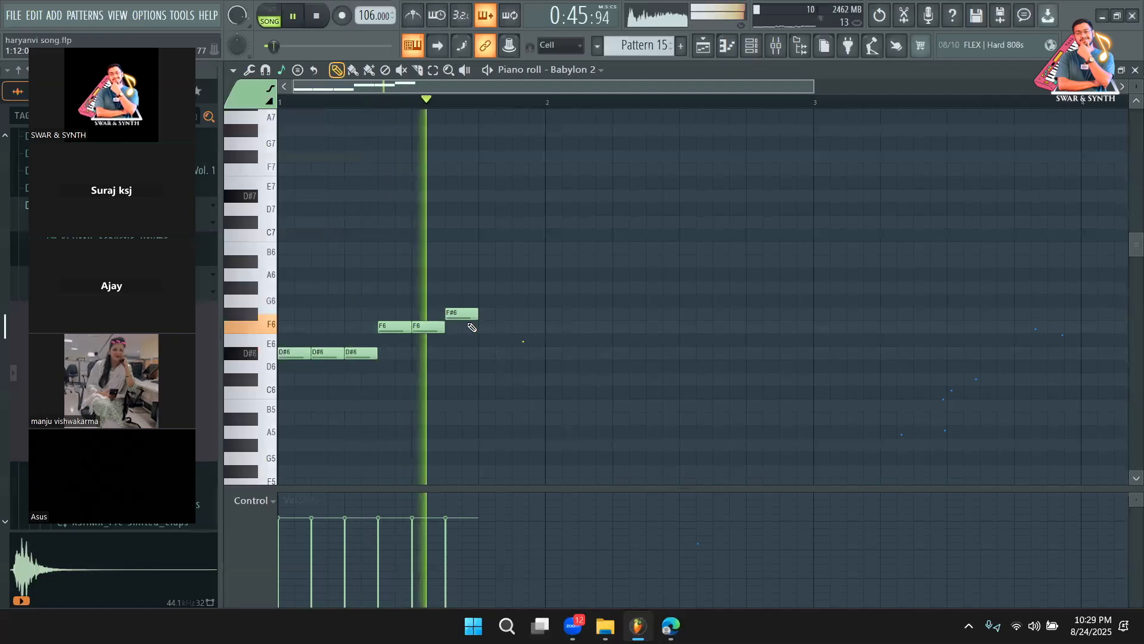
{"action": "left_click", "coordinate": [484, 353]}
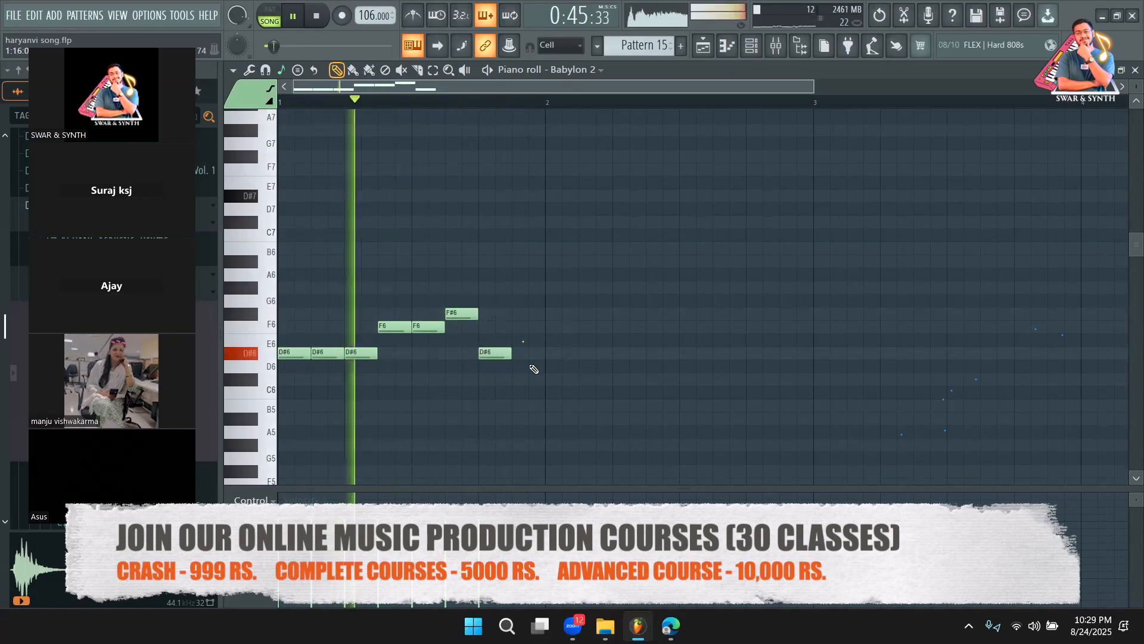
Try a C#6 note at the end of bar 1, remove it, and begin bar 2 with D#6 followed by F6
{"action": "left_click", "coordinate": [529, 379]}
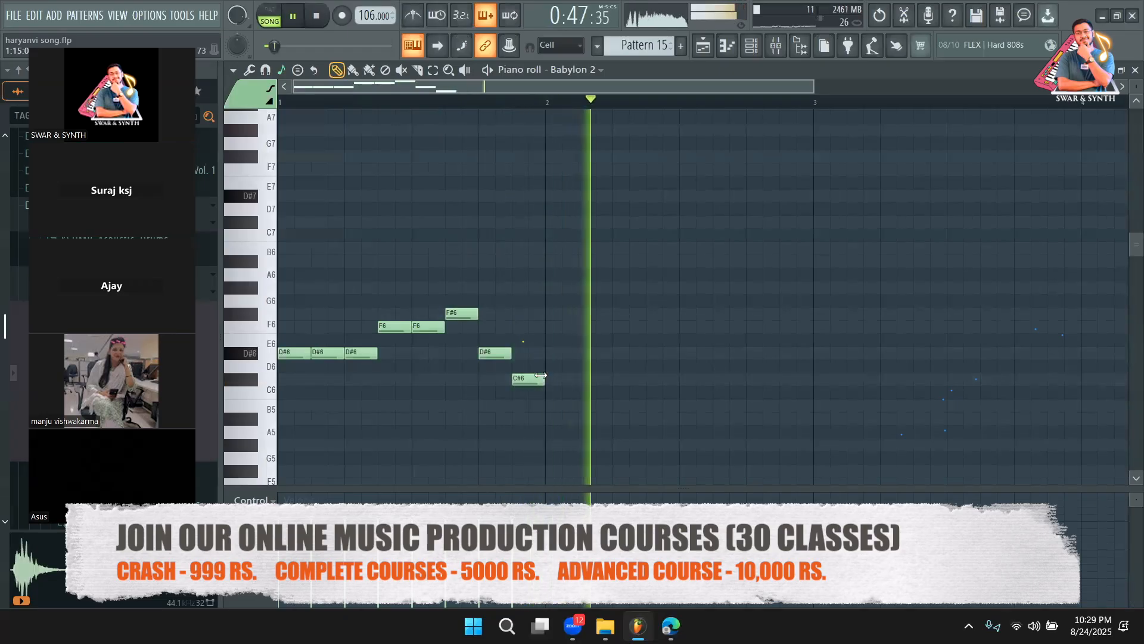
{"action": "right_click", "coordinate": [540, 378]}
{"action": "left_click", "coordinate": [548, 354]}
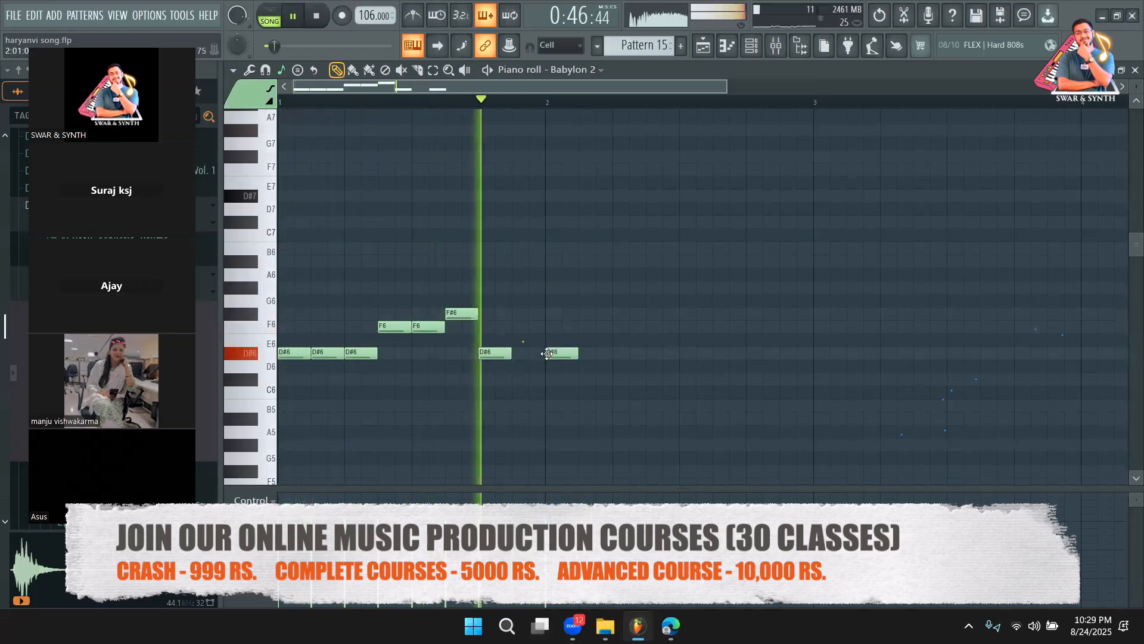
{"action": "left_click", "coordinate": [588, 327]}
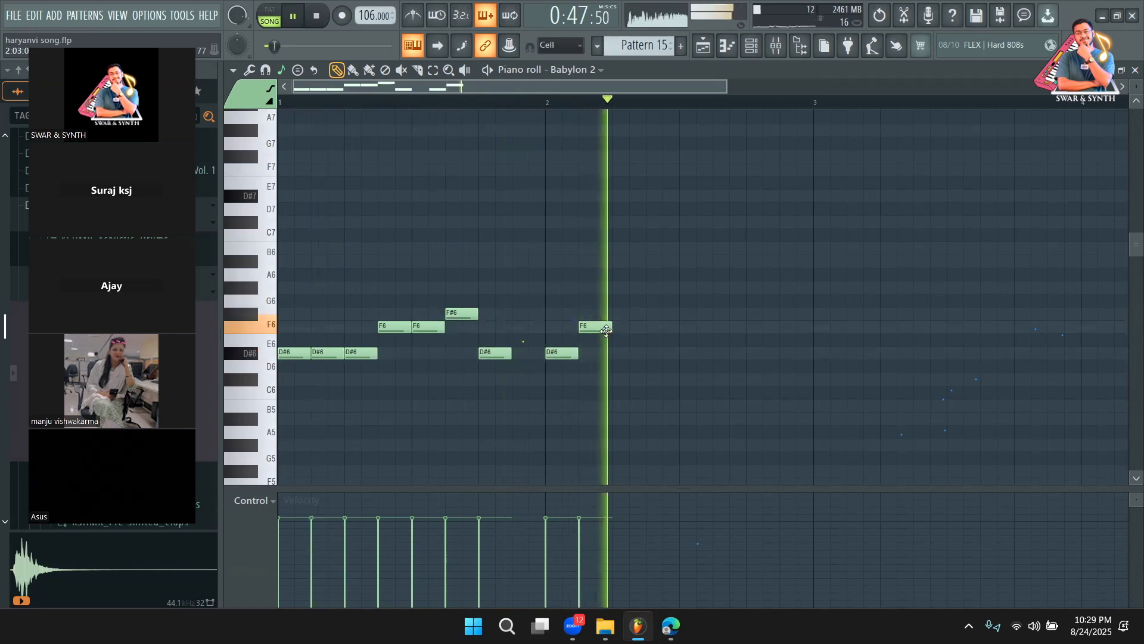
Try replacing the F6 note in bar 2 with two half-length F6 notes, checking by playback
{"action": "left_click_drag", "start_coordinate": [611, 329], "coordinate": [596, 332]}
{"action": "left_click", "coordinate": [603, 327]}
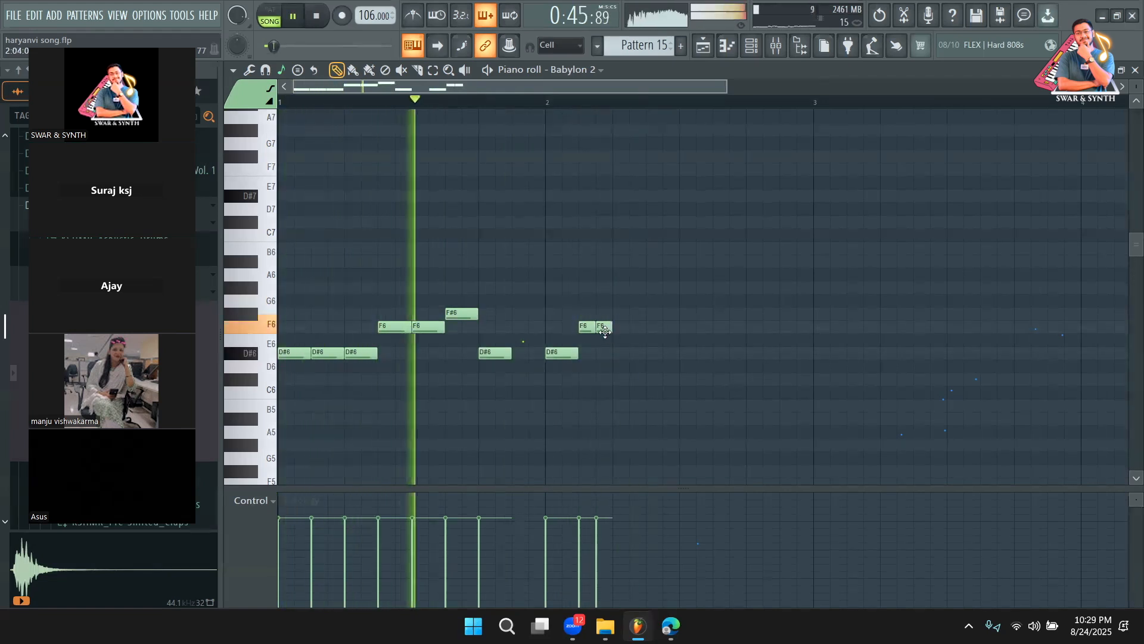
{"action": "key", "text": "space"}
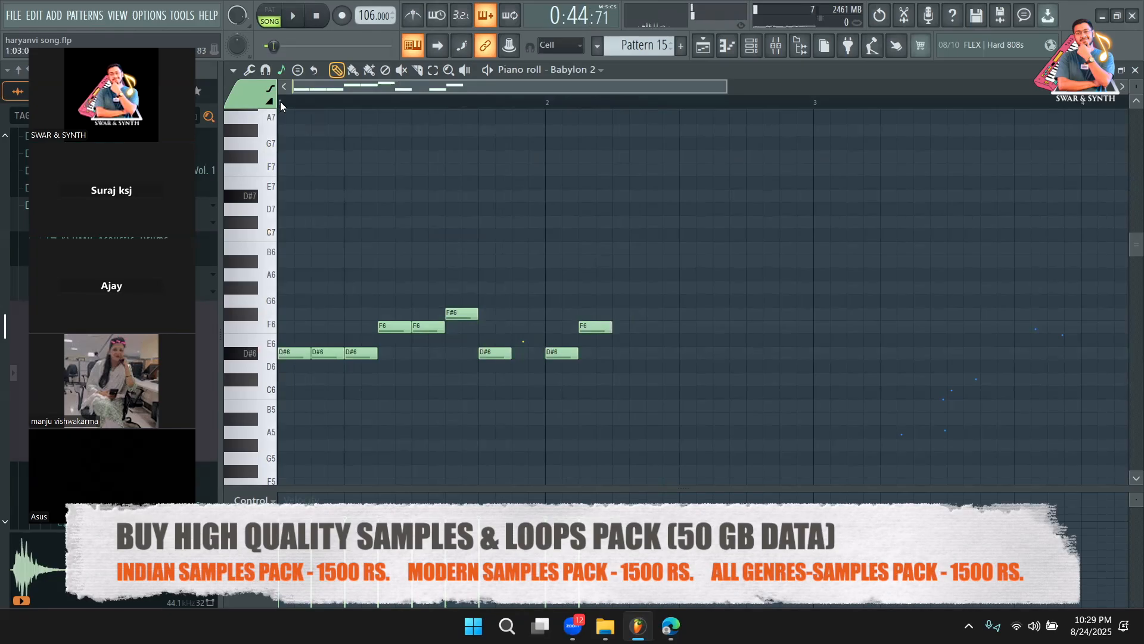
{"action": "key", "text": "space"}
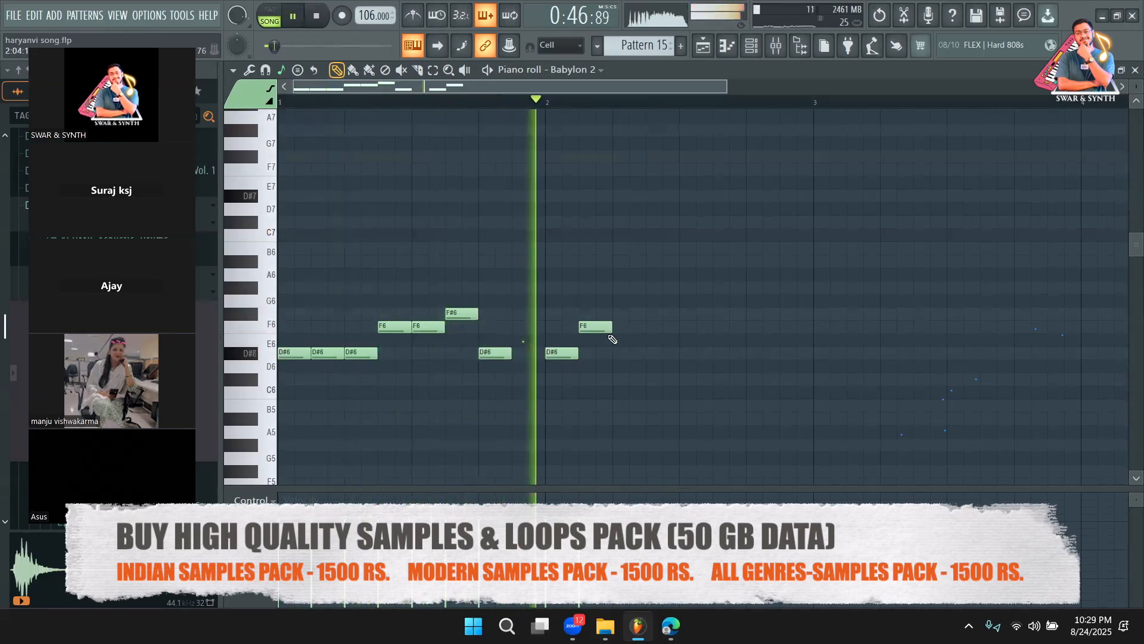
Halve the length of the F6 note in bar 2 and add an equally short F#6 note directly after it
{"action": "key", "text": "space"}
{"action": "left_click_drag", "start_coordinate": [610, 330], "coordinate": [595, 328]}
{"action": "key", "text": "space"}
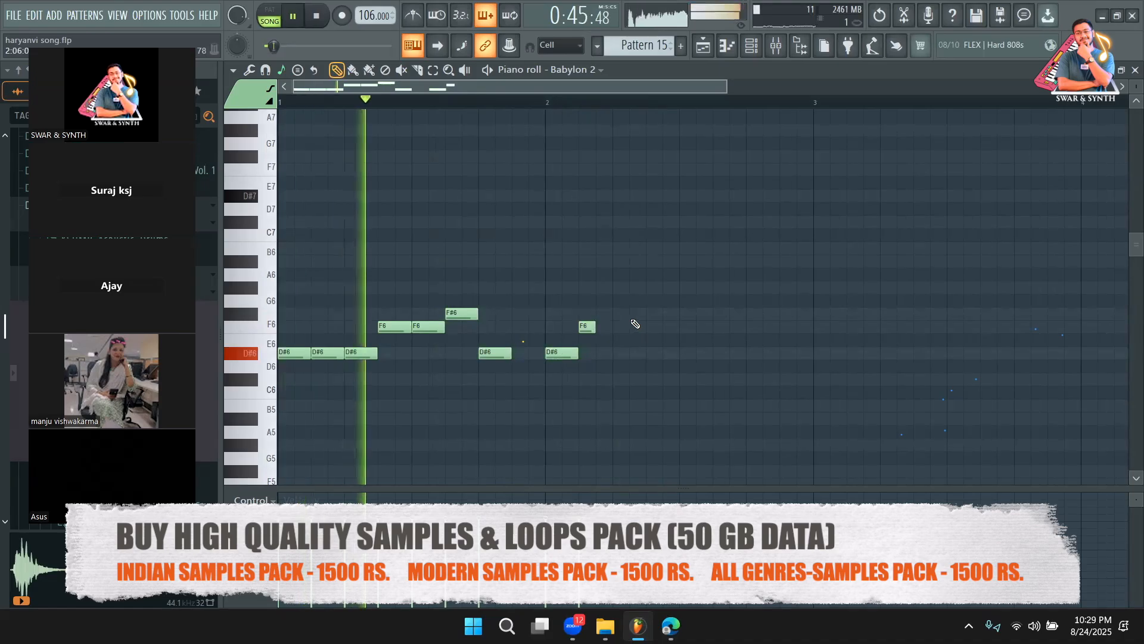
{"action": "left_click", "coordinate": [603, 312]}
{"action": "key", "text": "space"}
{"action": "key", "text": "space"}
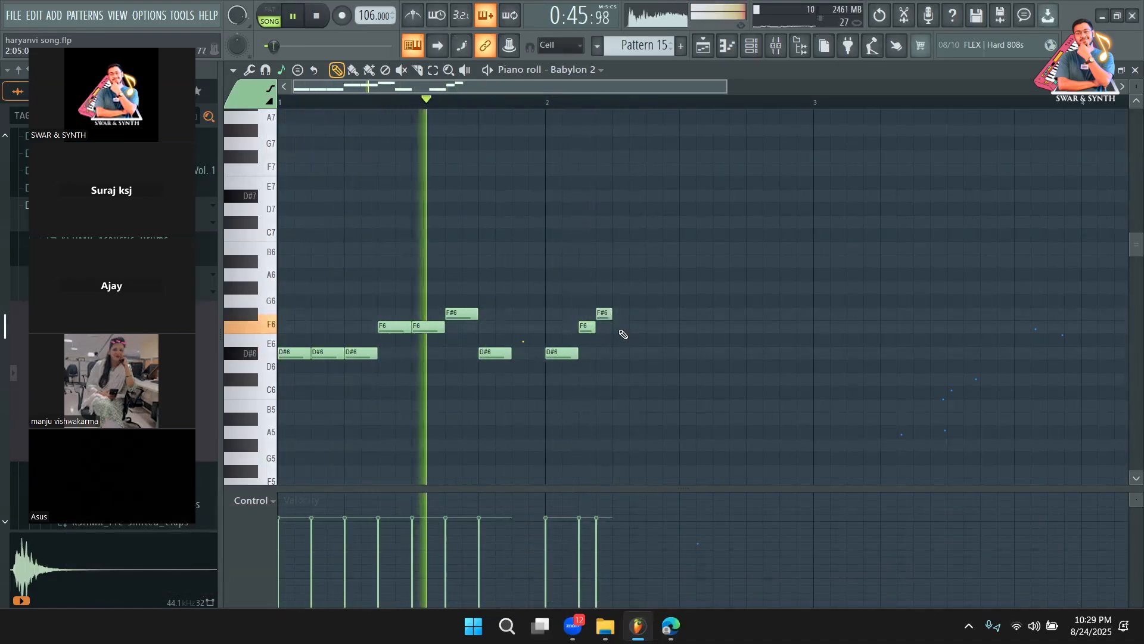
Try a D#6 note directly after the short F#6 note in bar 2, then delete it
{"action": "left_click", "coordinate": [621, 328]}
{"action": "left_click_drag", "start_coordinate": [624, 330], "coordinate": [646, 356]}
{"action": "key", "text": "space"}
{"action": "key", "text": "space"}
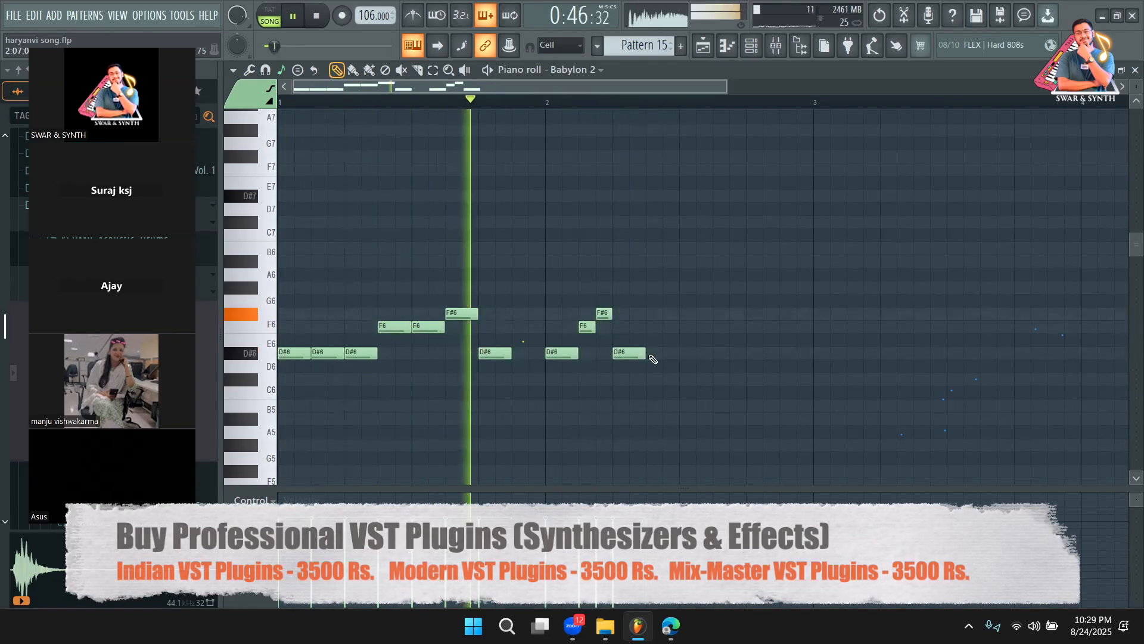
{"action": "key", "text": "space"}
{"action": "right_click", "coordinate": [619, 353]}
{"action": "key", "text": "space"}
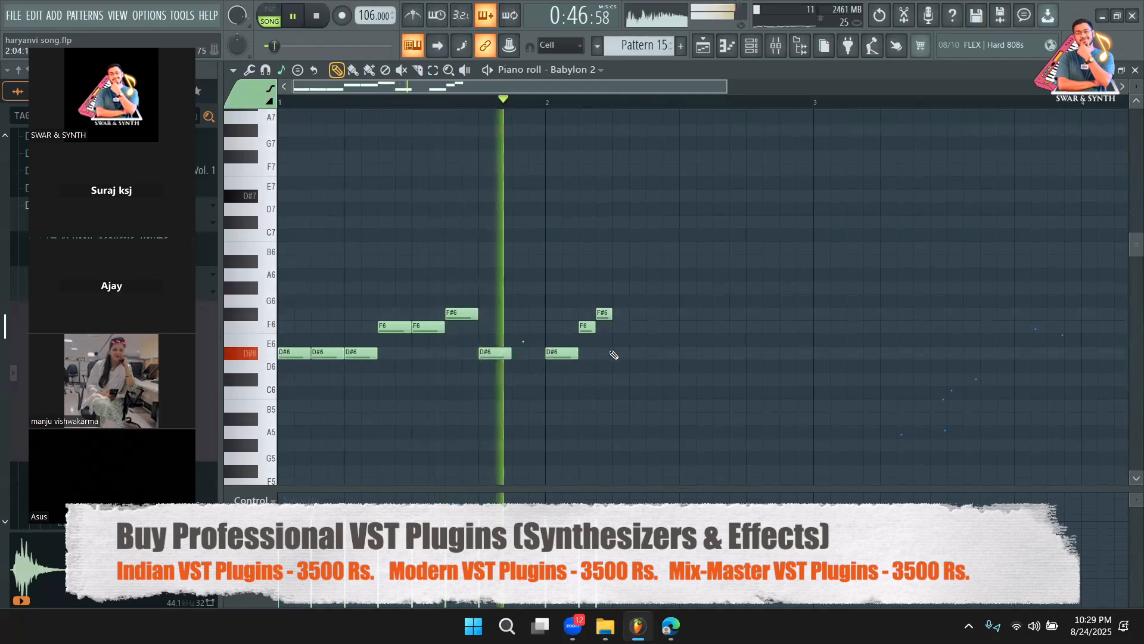
Complete bar 2 with F6, two D#6 notes, C#6 and a final B5 extended to the start of bar 3
{"action": "left_click", "coordinate": [621, 328]}
{"action": "left_click", "coordinate": [655, 352]}
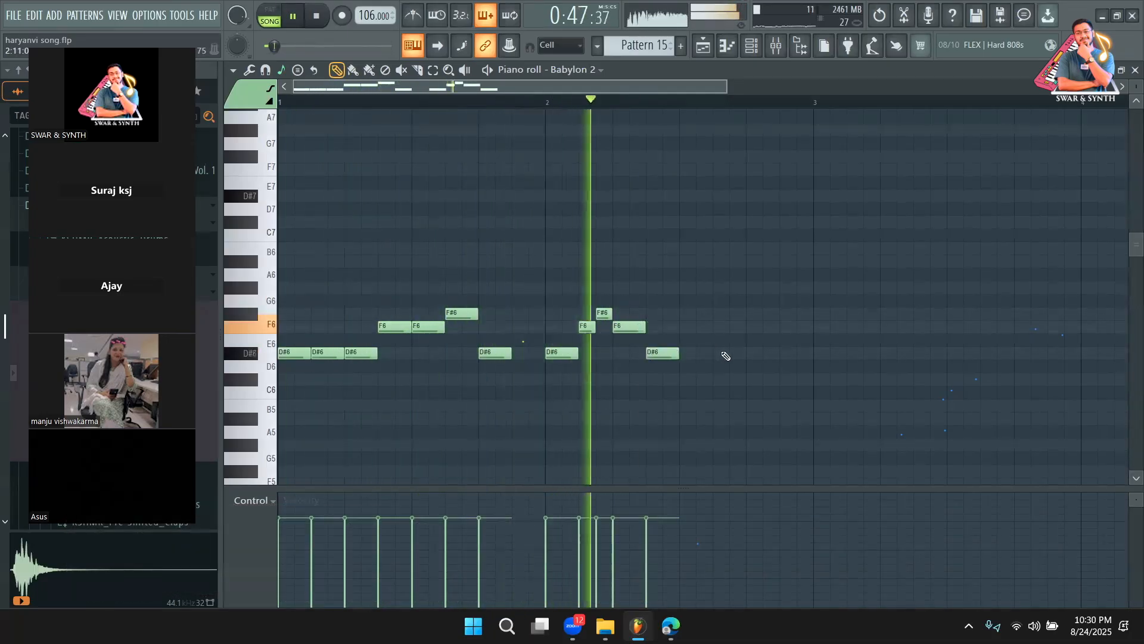
{"action": "left_click", "coordinate": [688, 353]}
{"action": "left_click", "coordinate": [718, 379]}
{"action": "left_click", "coordinate": [750, 405]}
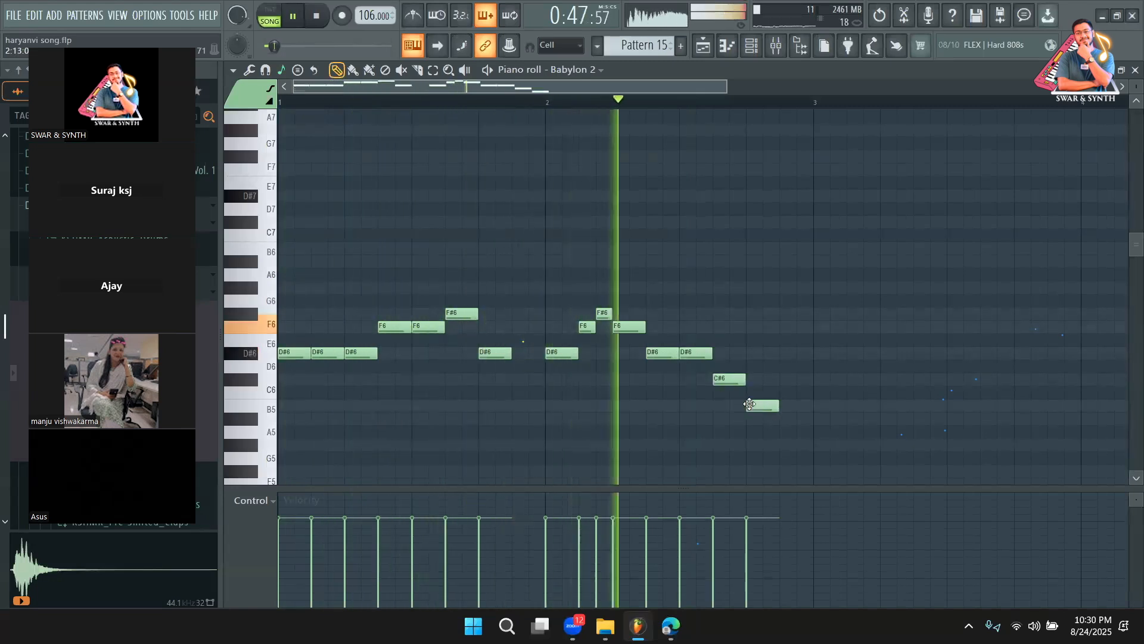
{"action": "left_click_drag", "start_coordinate": [778, 406], "coordinate": [814, 407]}
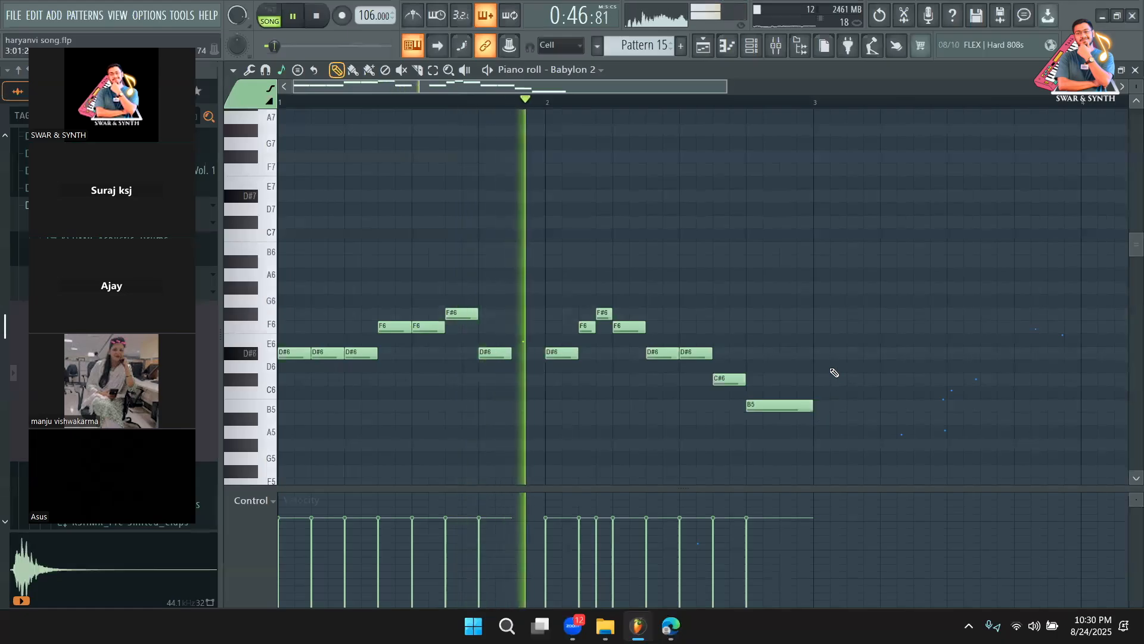
Duplicate the whole two-bar Babylon 2 melody into bars 3 and 4, and clear the selection
{"action": "key", "text": "space"}
{"action": "key", "text": "ctrl+a"}
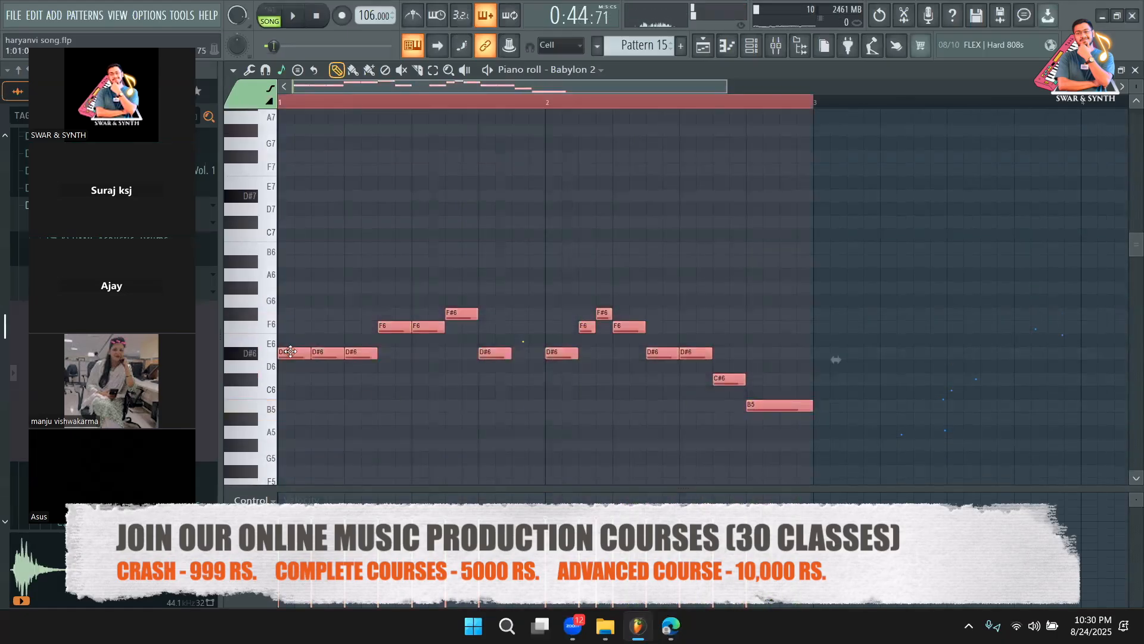
{"action": "key", "text": "ctrl+b"}
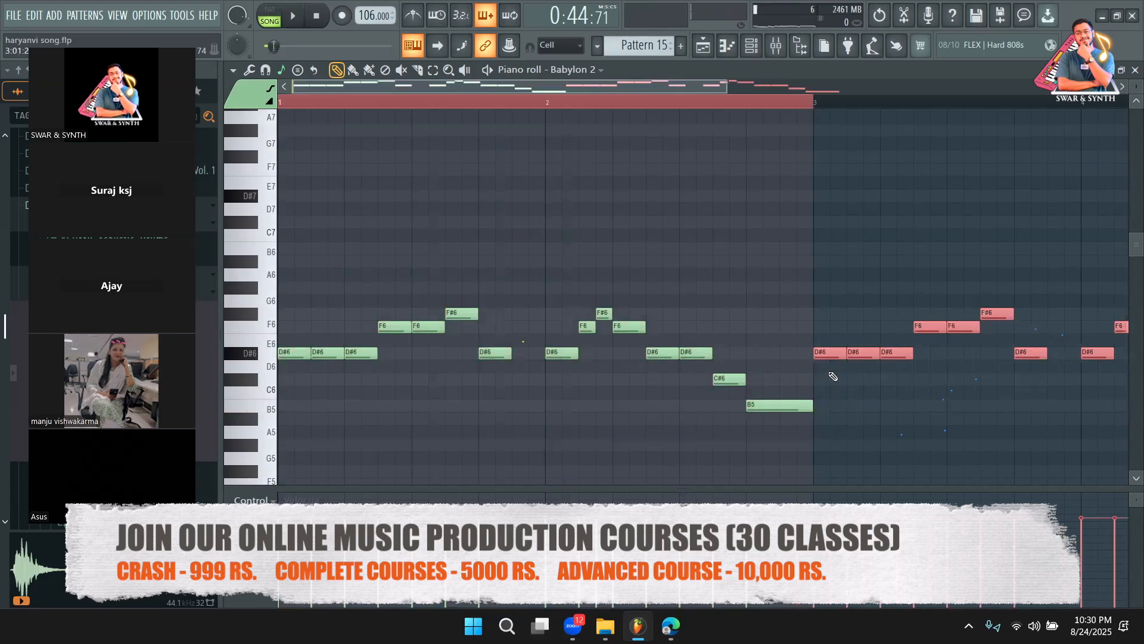
{"action": "left_click_drag", "start_coordinate": [620, 87], "coordinate": [798, 89]}
{"action": "key", "text": "ctrl+a"}
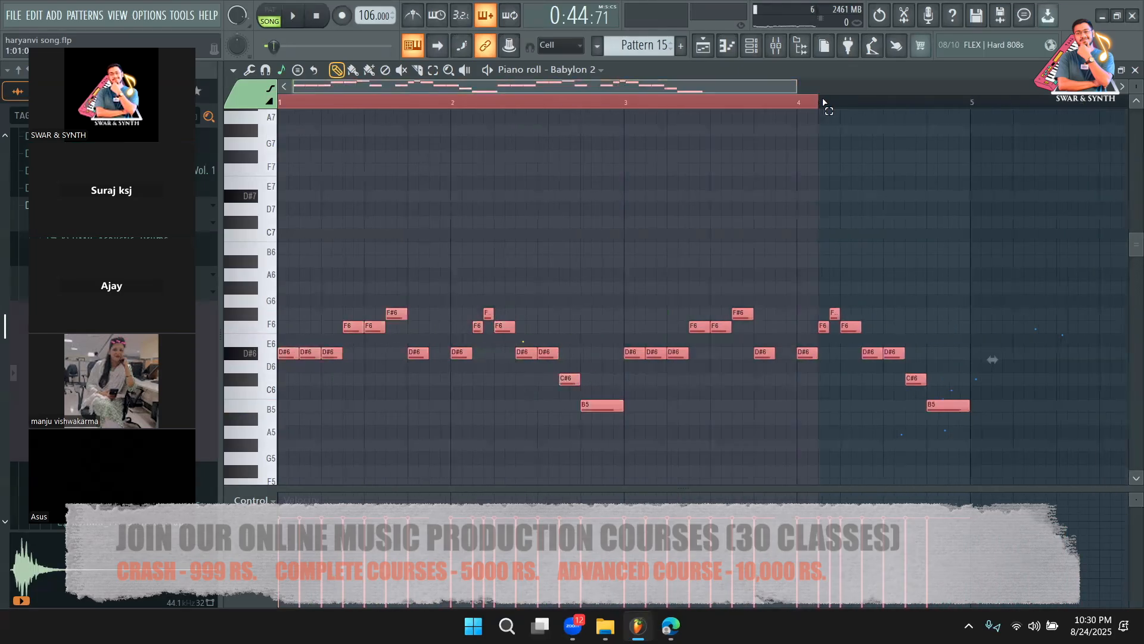
{"action": "left_click", "coordinate": [335, 104]}
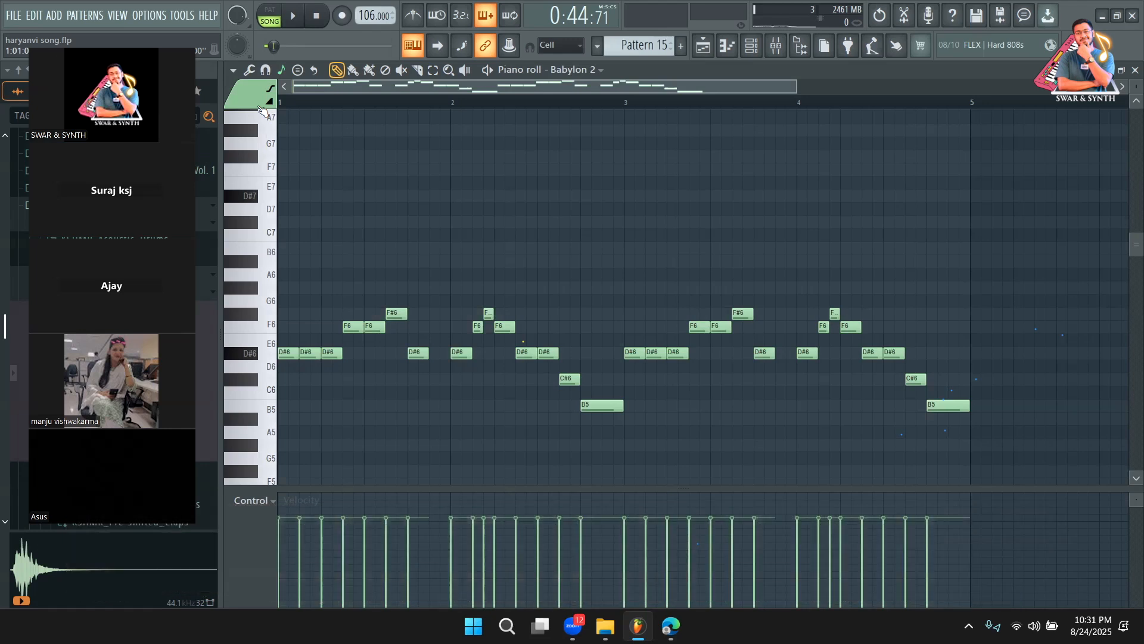
Play the arrangement from bar 20 to hear the Babylon 2 melody in the Pattern 15 clip
{"action": "scroll", "coordinate": [458, 337], "scroll_direction": "down", "scroll_amount": 5}
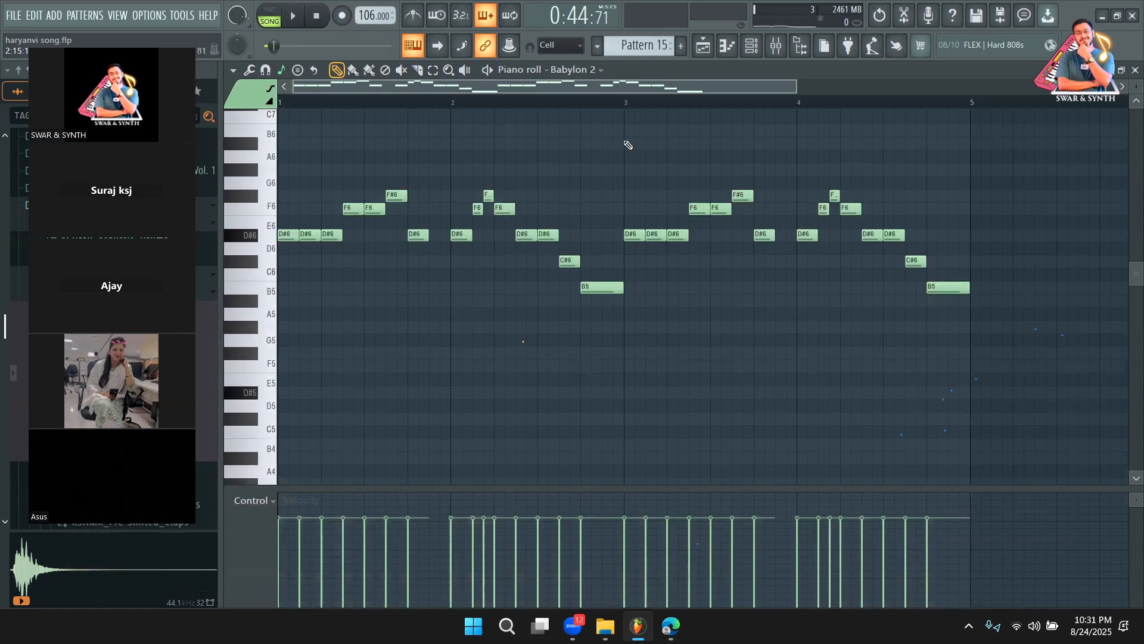
{"action": "left_click", "coordinate": [709, 47]}
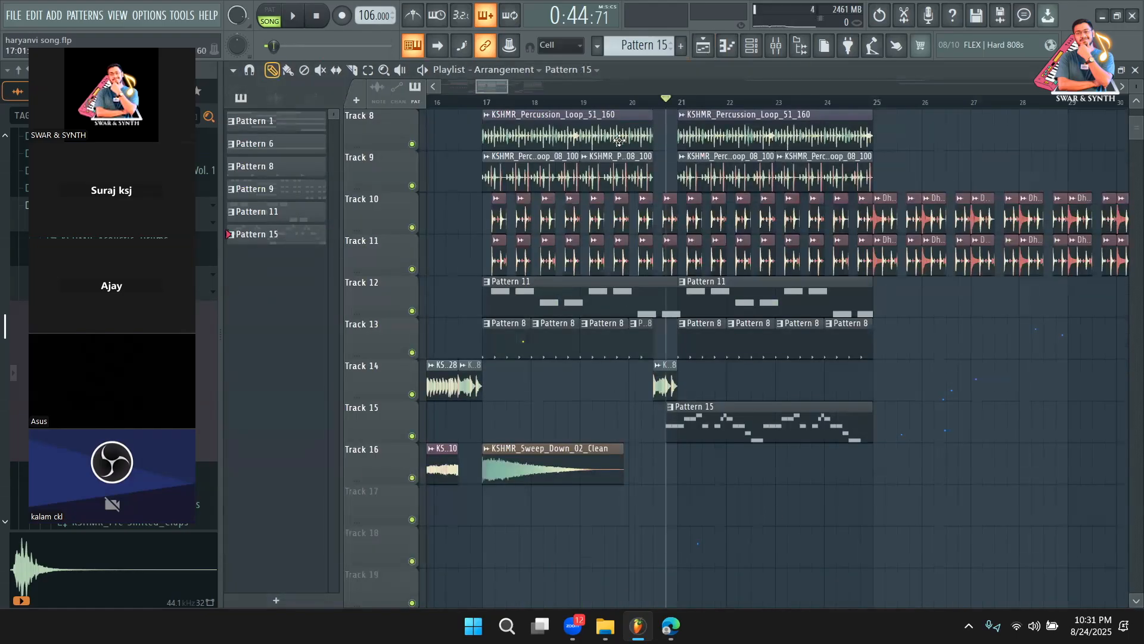
{"action": "scroll", "coordinate": [644, 191], "scroll_direction": "up", "scroll_amount": 1}
{"action": "left_click", "coordinate": [639, 93]}
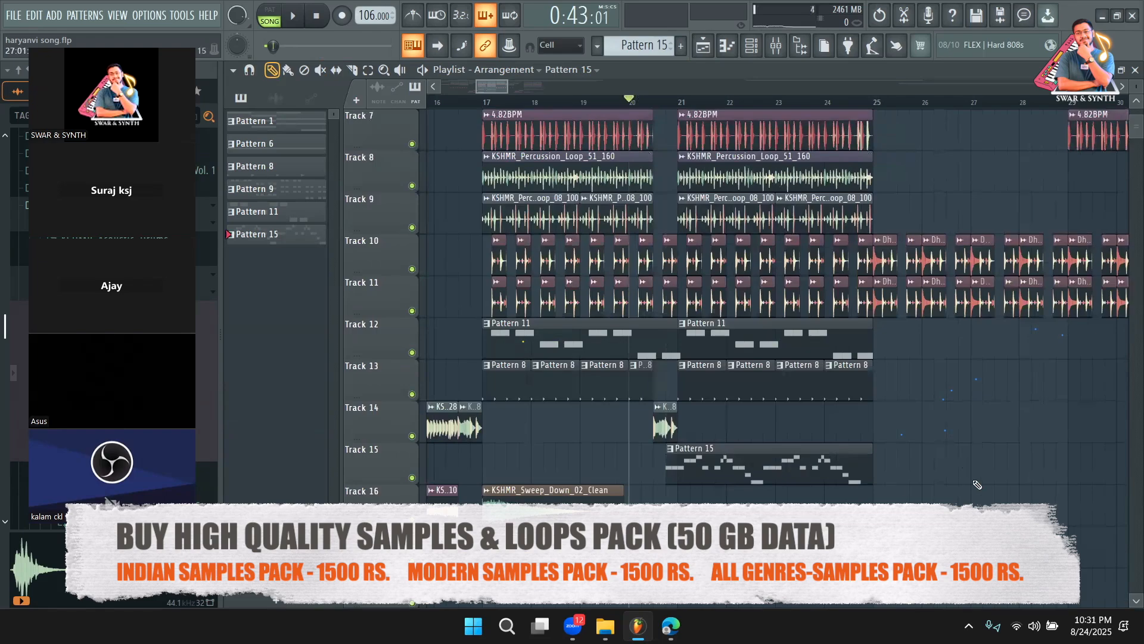
{"action": "key", "text": "space"}
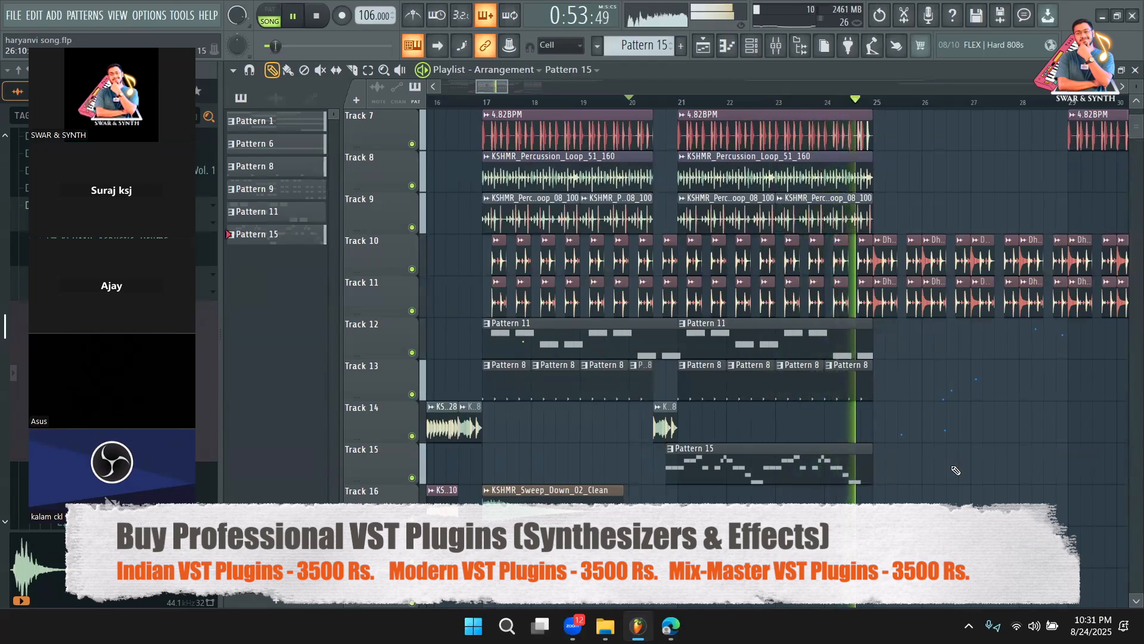
{"action": "key", "text": "space"}
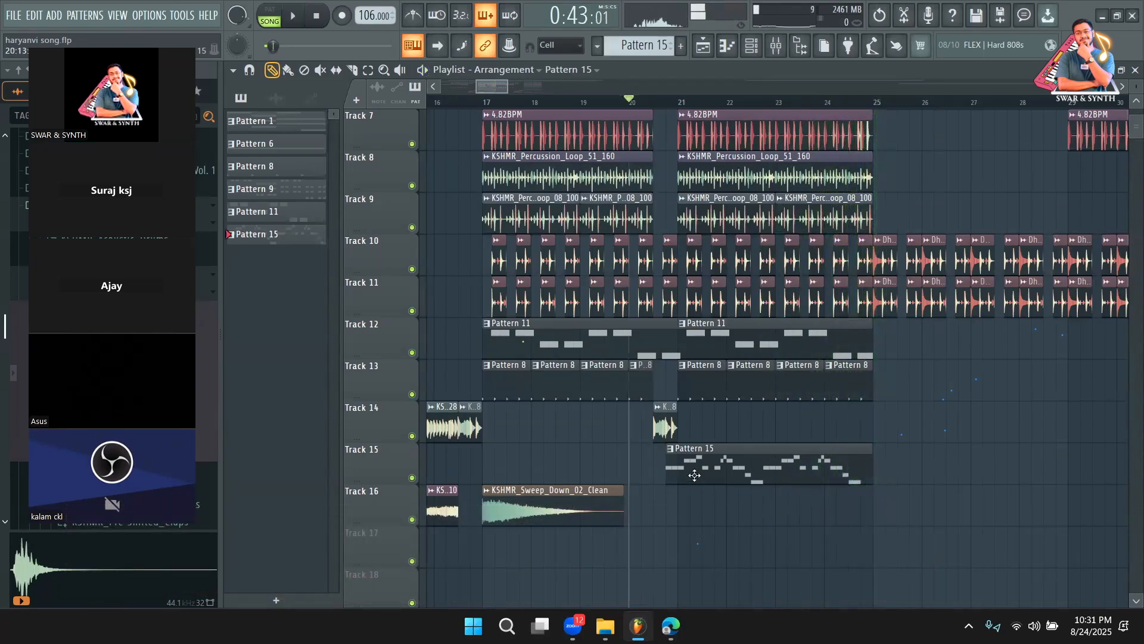
Clone the Babylon 2 channel in Pattern 15 as a second layer for the melody
{"action": "double_click", "coordinate": [698, 479]}
{"action": "left_click", "coordinate": [751, 45]}
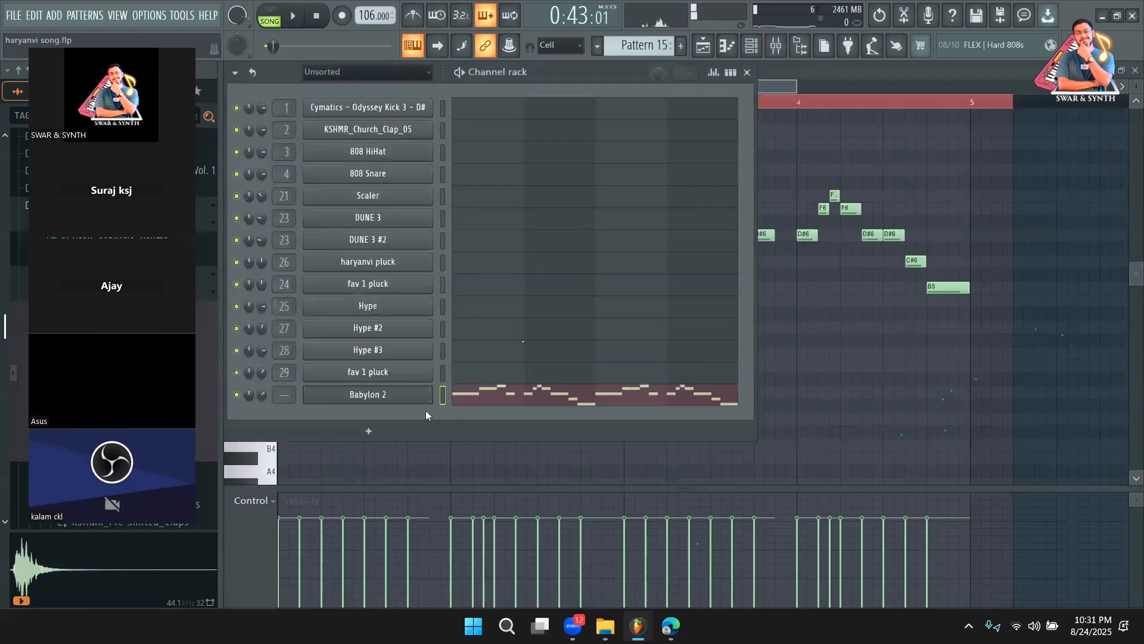
{"action": "right_click", "coordinate": [396, 397]}
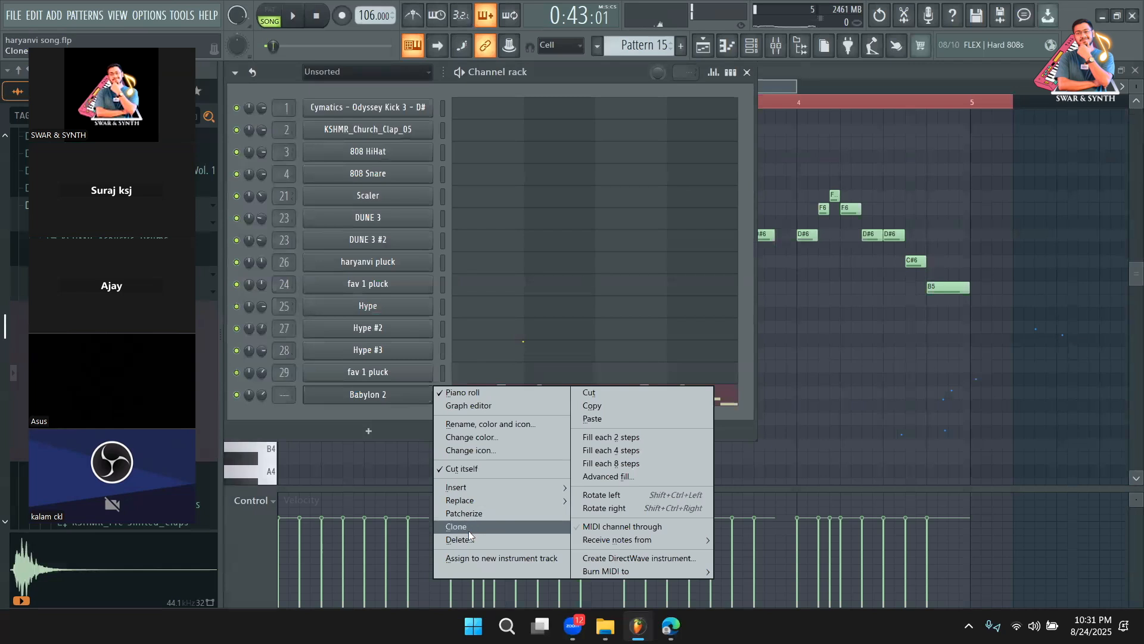
{"action": "left_click", "coordinate": [467, 527]}
{"action": "left_click", "coordinate": [272, 431]}
Copy the Babylon 2 melody notes and paste them into the Babylon 2 #2 channel
{"action": "right_click", "coordinate": [390, 401]}
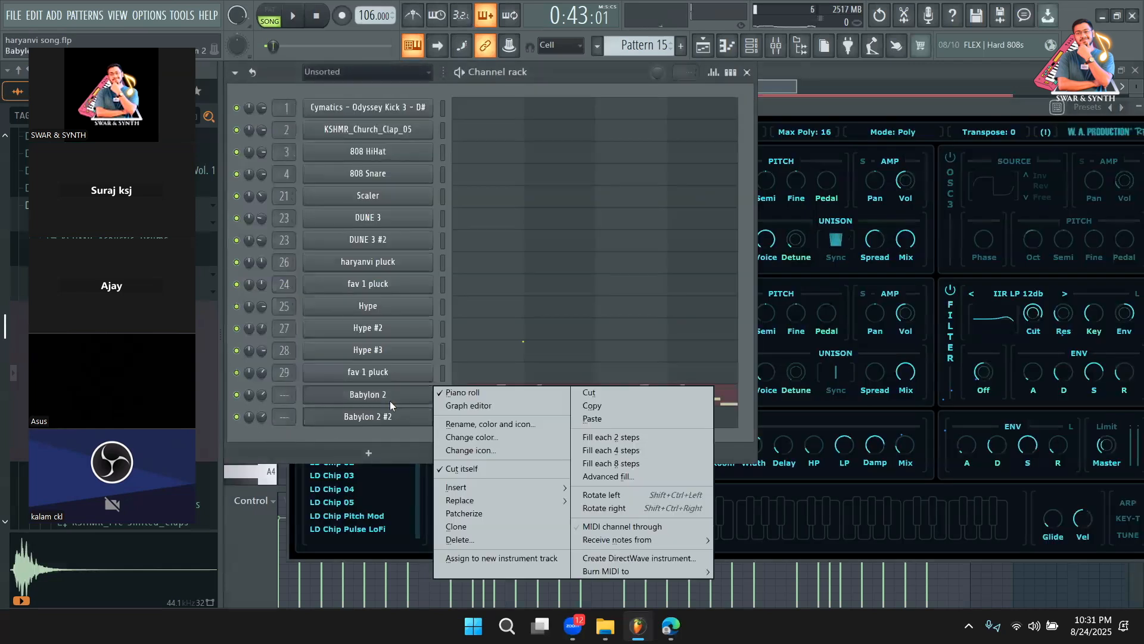
{"action": "left_click", "coordinate": [580, 403]}
{"action": "right_click", "coordinate": [412, 422]}
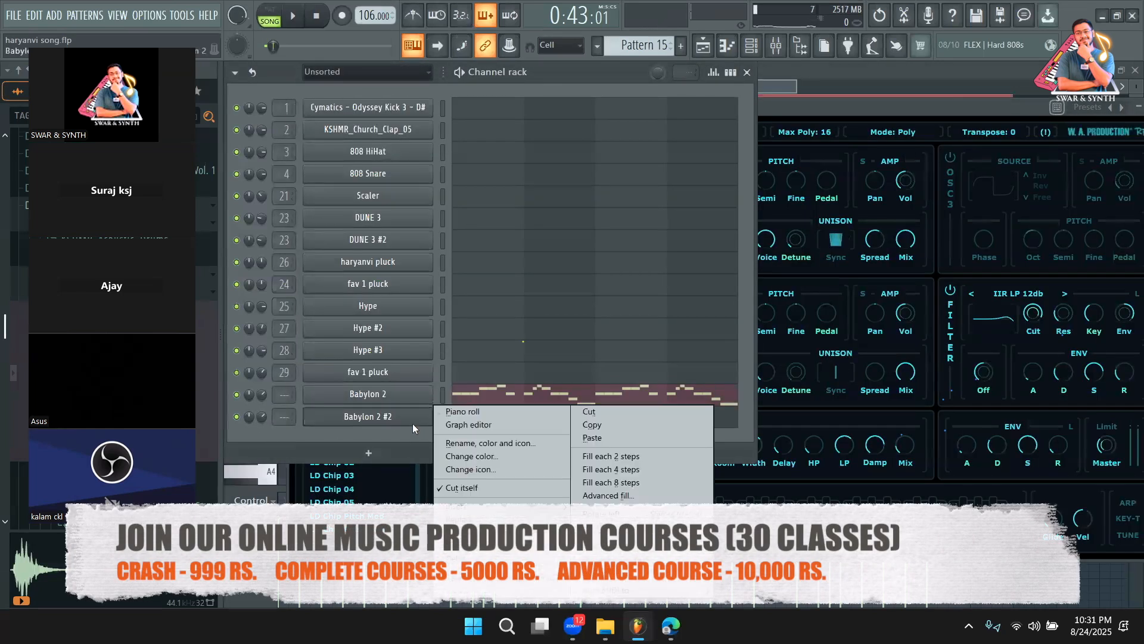
{"action": "left_click", "coordinate": [586, 442]}
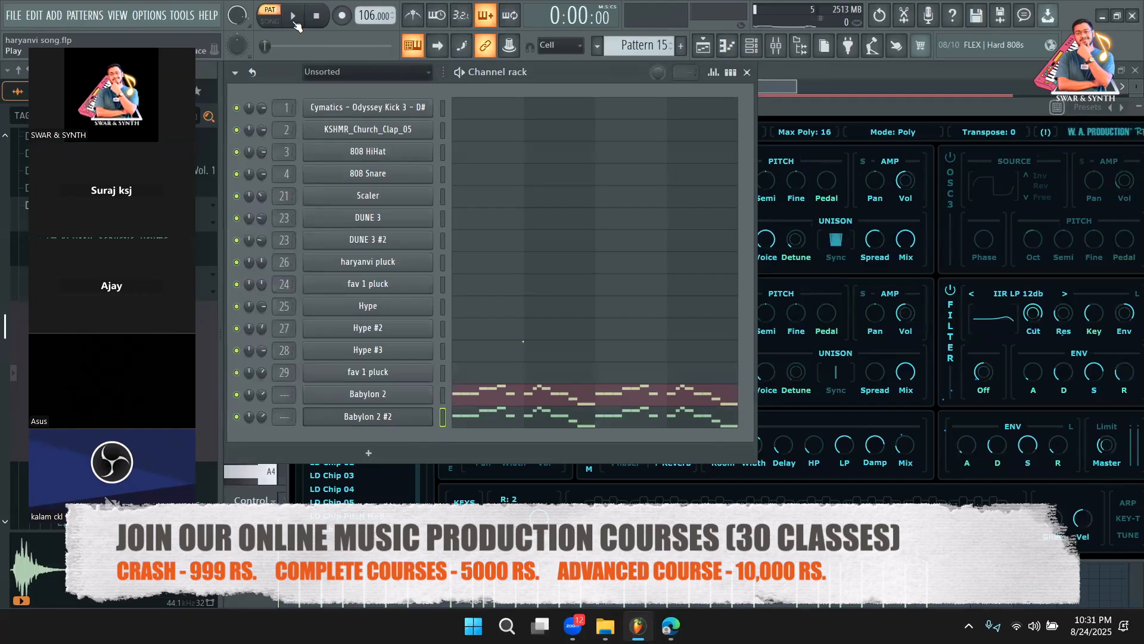
Load the LD Duck 2 preset from the Factory - Lead folder on Babylon 2 #2
{"action": "left_click_drag", "start_coordinate": [781, 107], "coordinate": [951, 102]}
{"action": "key", "text": "space"}
{"action": "left_click", "coordinate": [394, 415]}
{"action": "left_click", "coordinate": [395, 415]}
{"action": "scroll", "coordinate": [534, 354], "scroll_direction": "down", "scroll_amount": 3}
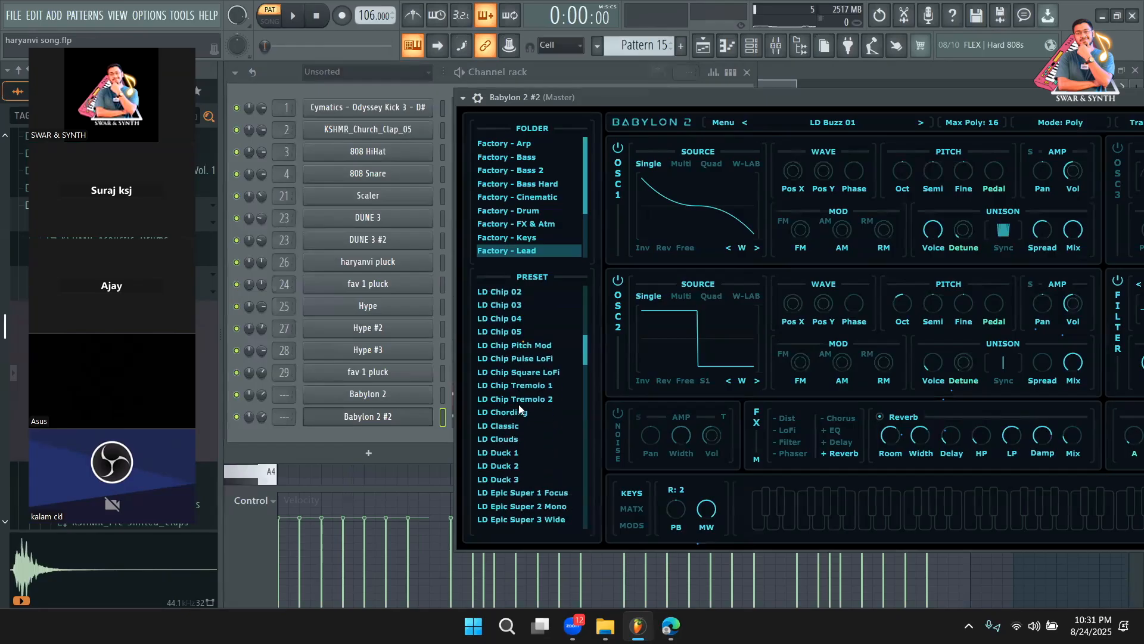
{"action": "left_click", "coordinate": [518, 465]}
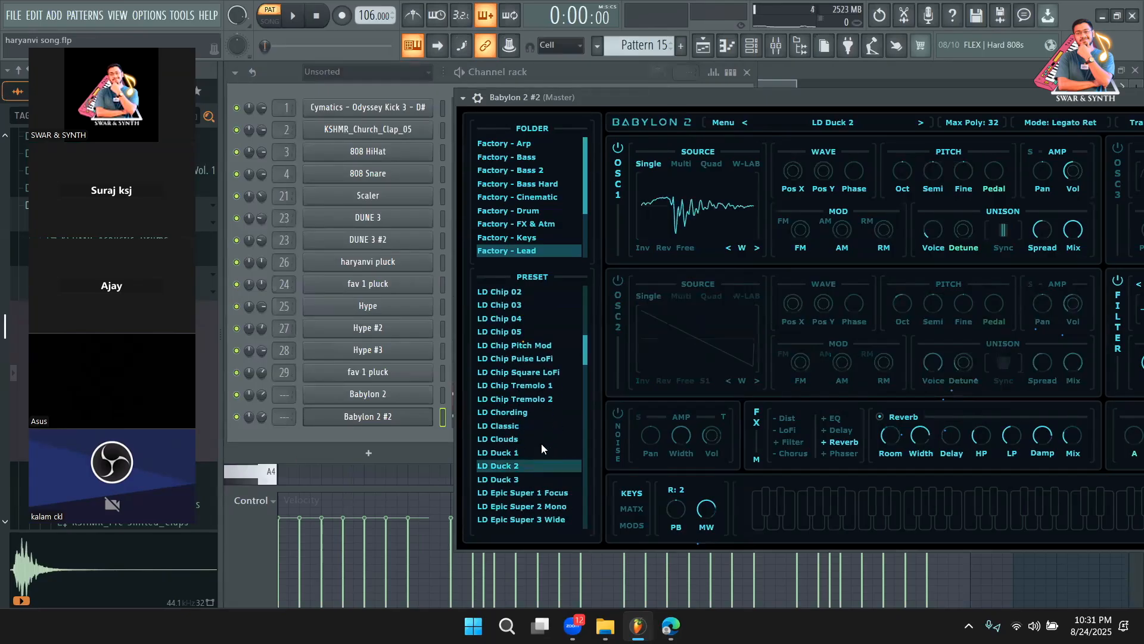
Try the LD Future 1 preset on Babylon 2 #2, then return to LD Duck 2
{"action": "scroll", "coordinate": [529, 464], "scroll_direction": "down", "scroll_amount": 3}
{"action": "scroll", "coordinate": [528, 465], "scroll_direction": "down", "scroll_amount": 2}
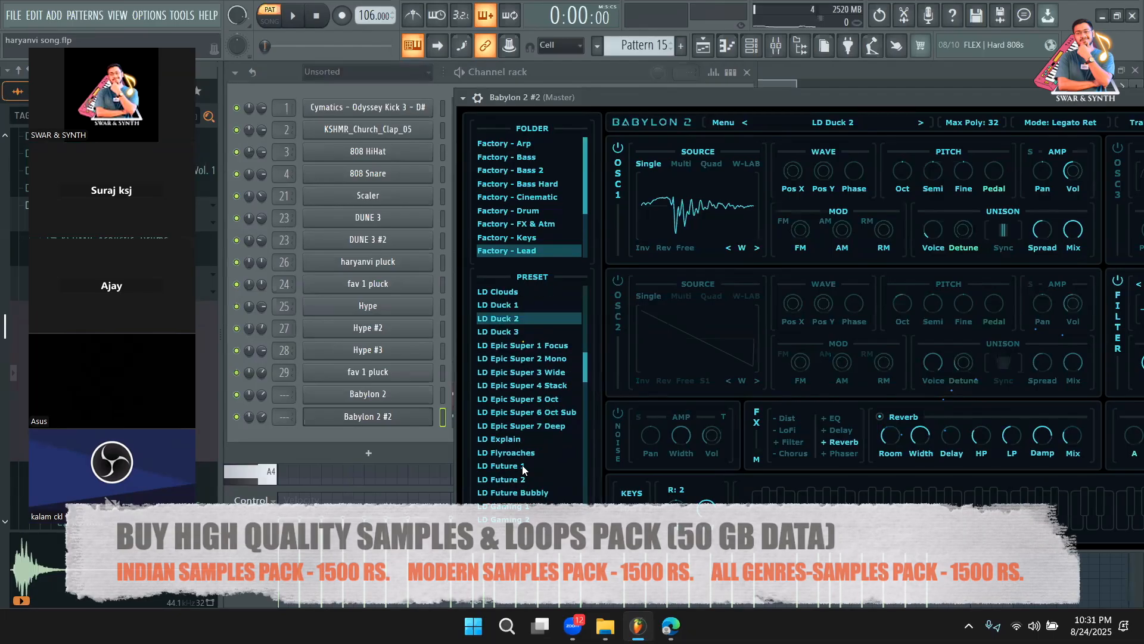
{"action": "left_click", "coordinate": [523, 466]}
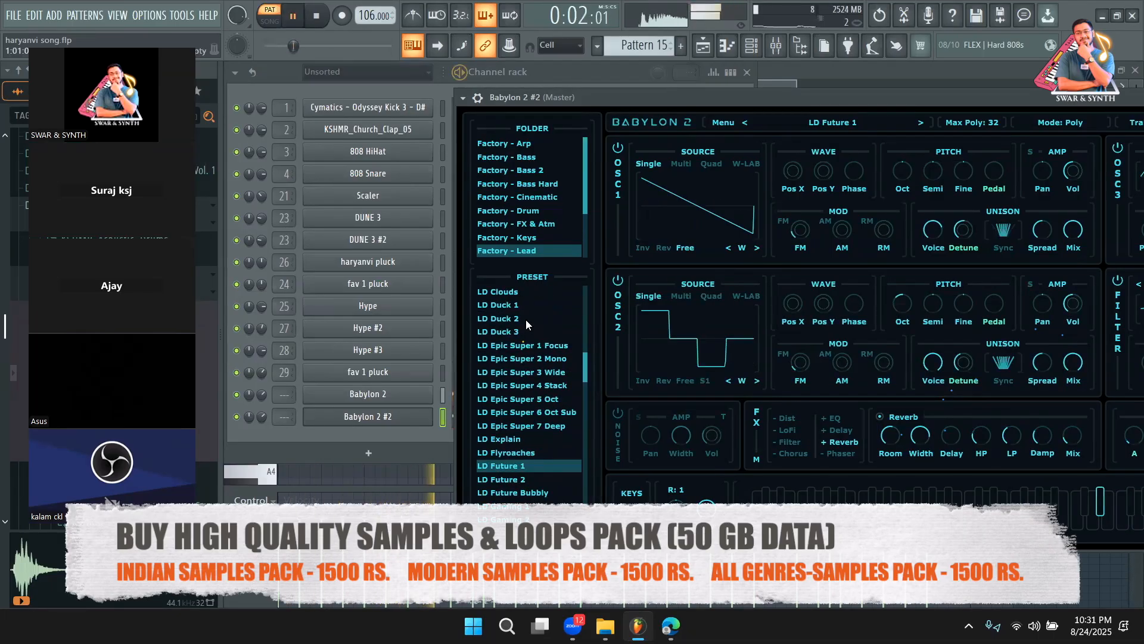
{"action": "left_click", "coordinate": [514, 318]}
{"action": "scroll", "coordinate": [551, 380], "scroll_direction": "up", "scroll_amount": 1}
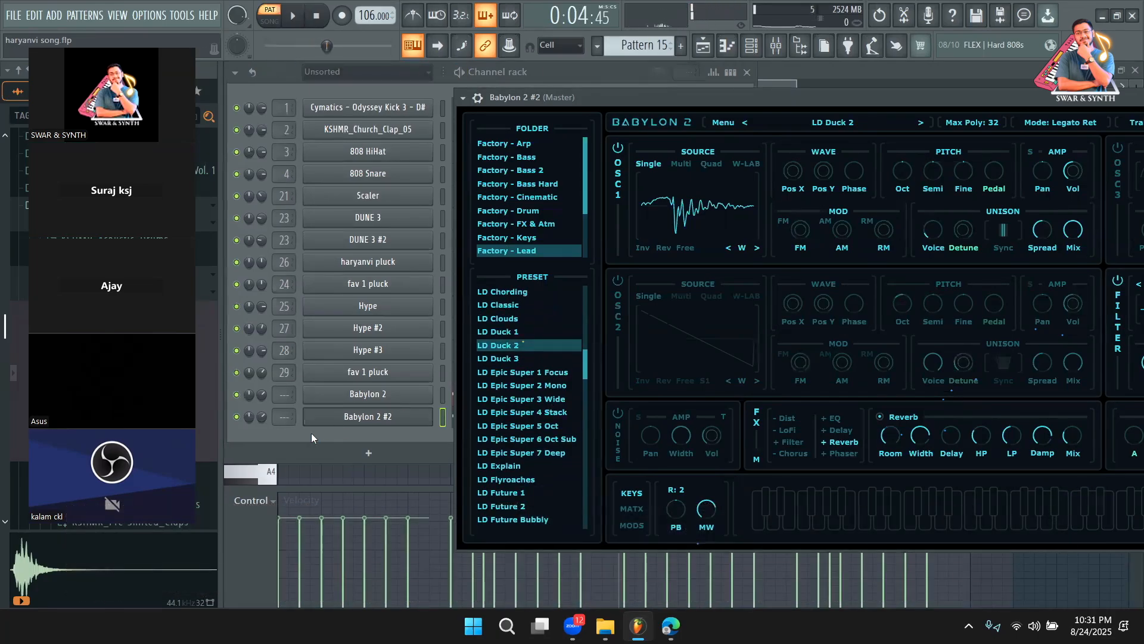
Play the layered Babylon 2 melody in Pattern 15, then hear it in the arrangement from bar 20
{"action": "left_click", "coordinate": [265, 416]}
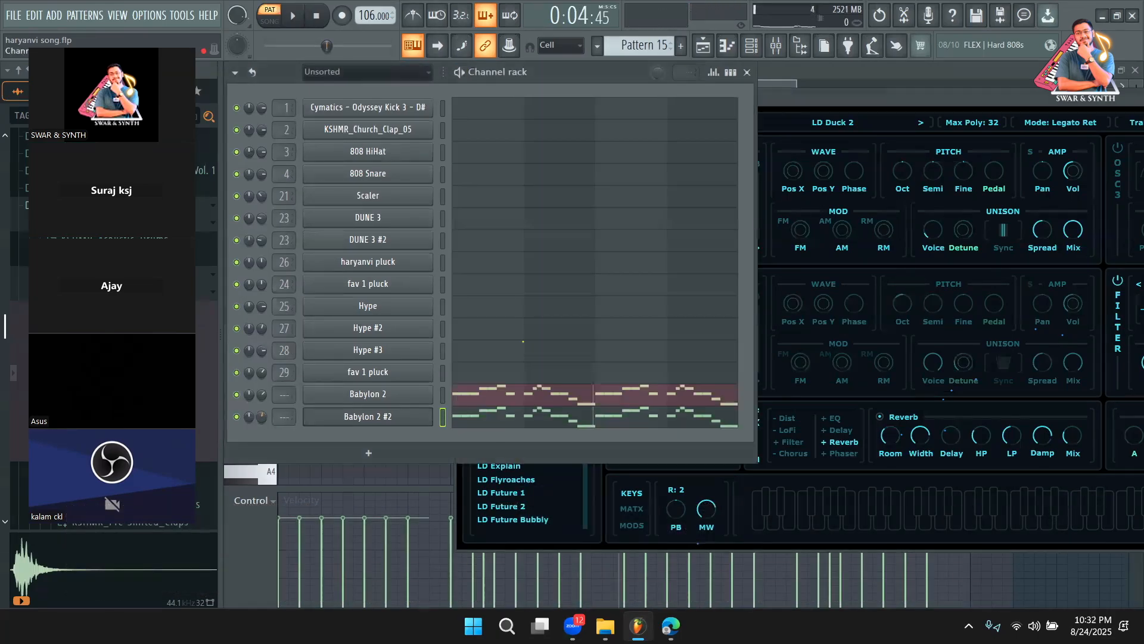
{"action": "key", "text": "space"}
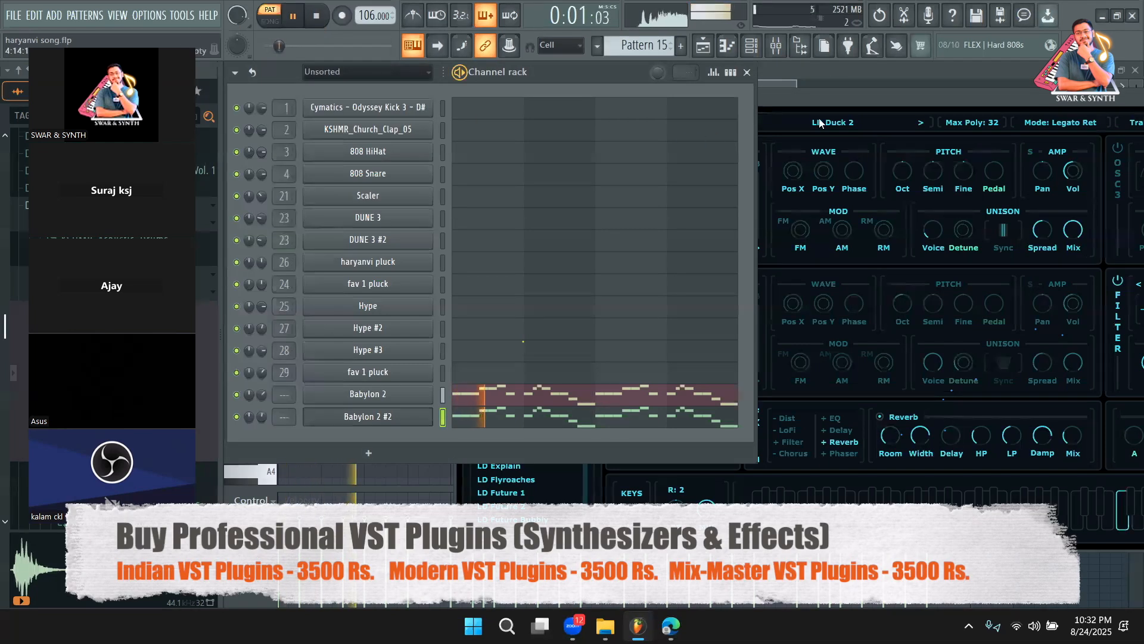
{"action": "left_click", "coordinate": [704, 48]}
{"action": "scroll", "coordinate": [637, 224], "scroll_direction": "up", "scroll_amount": 2}
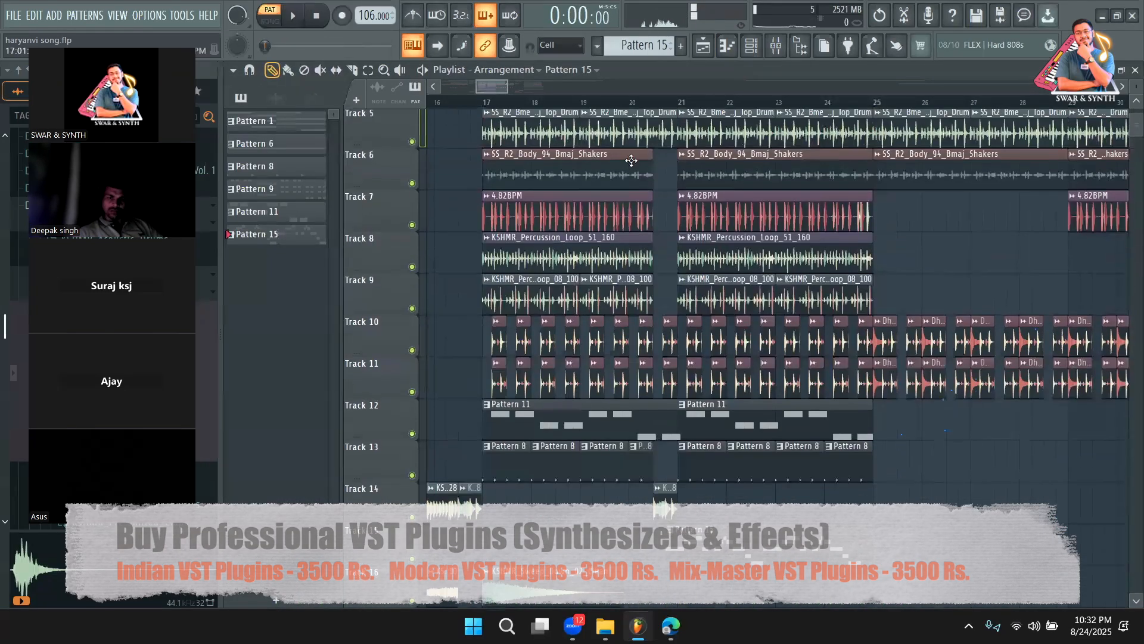
{"action": "scroll", "coordinate": [966, 472], "scroll_direction": "down", "scroll_amount": 2}
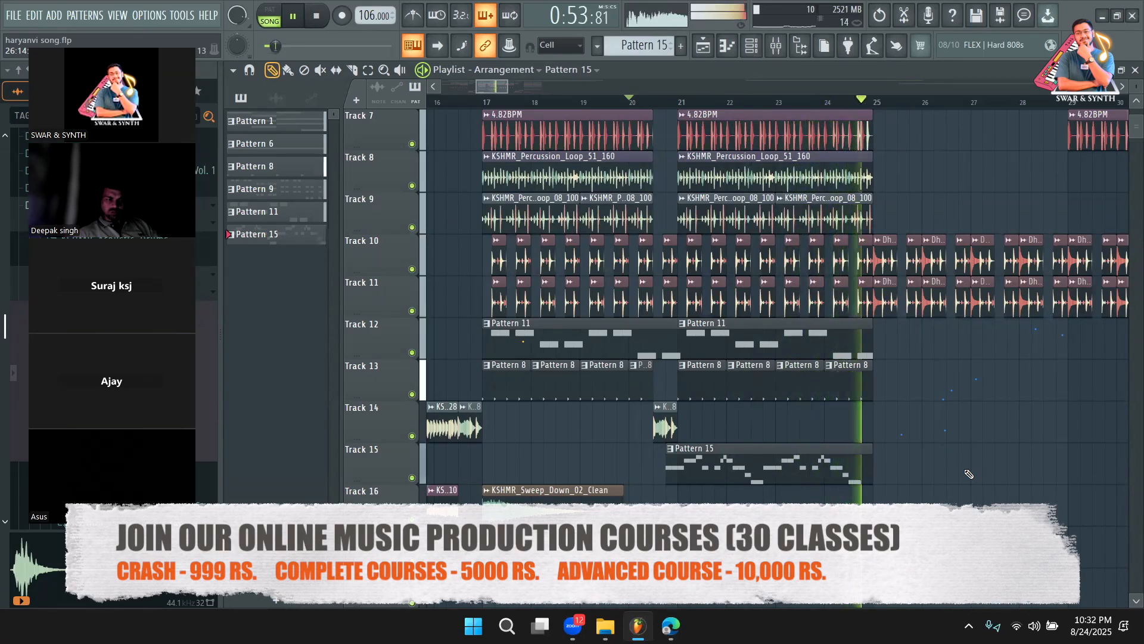
{"action": "key", "text": "space"}
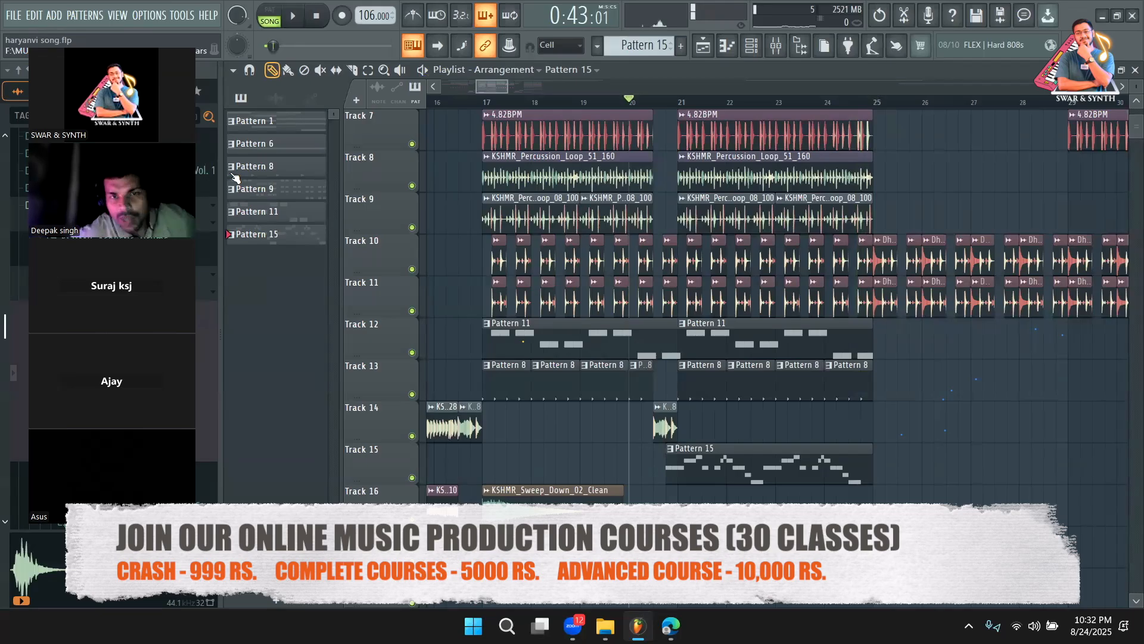
Play the arrangement from bar 16 to hear the build-up lead into the layered melody
{"action": "left_click", "coordinate": [749, 49]}
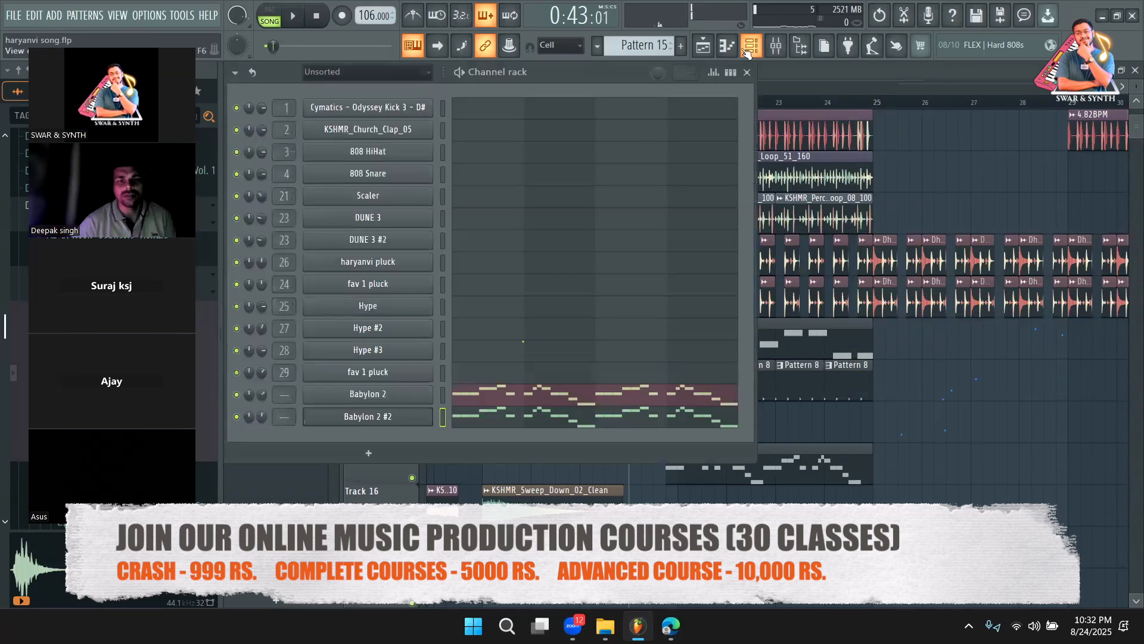
{"action": "left_click", "coordinate": [786, 72]}
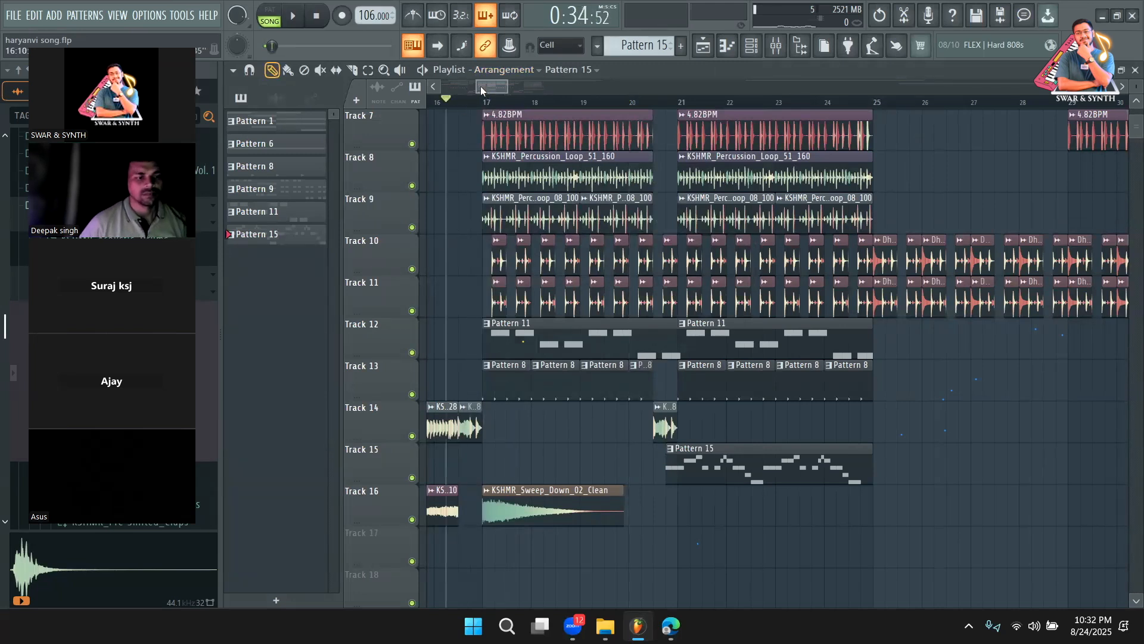
{"action": "key", "text": "space"}
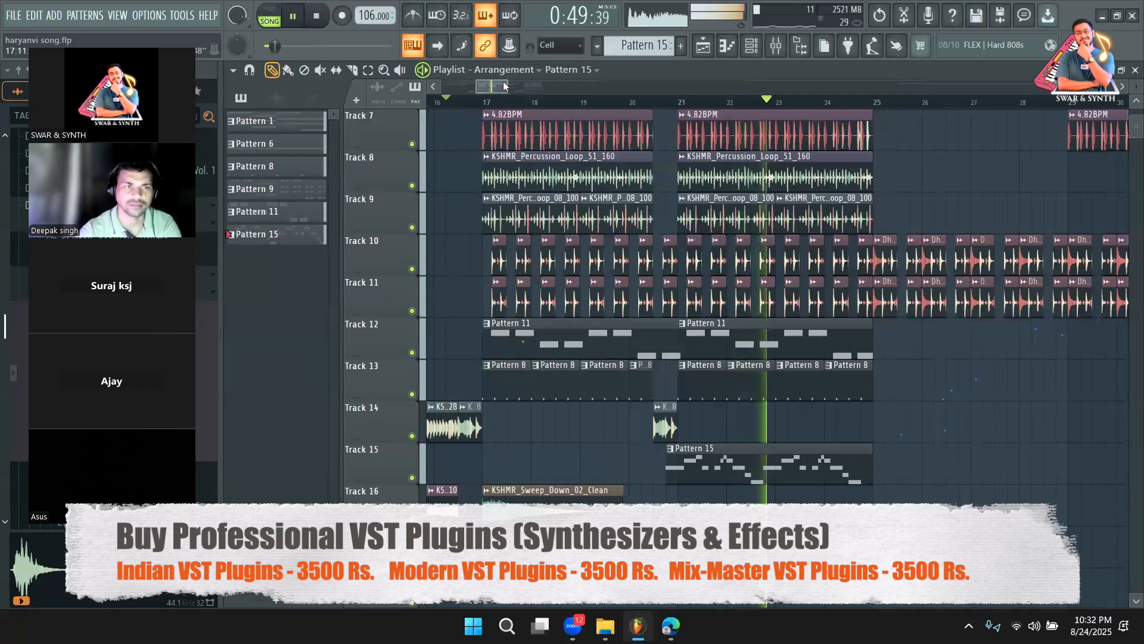
Place a copy of the KSHMR_Sweep_Down_02_Clean clip at bar 29 on Track 16
{"action": "left_click_drag", "start_coordinate": [484, 88], "coordinate": [531, 88]}
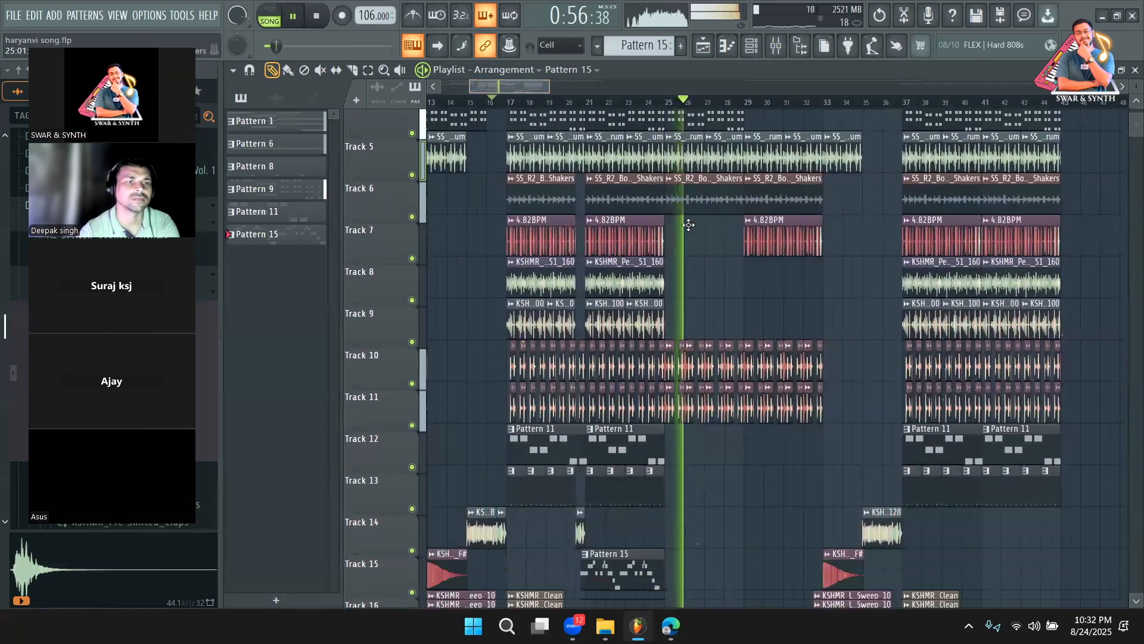
{"action": "scroll", "coordinate": [688, 225], "scroll_direction": "down", "scroll_amount": 3}
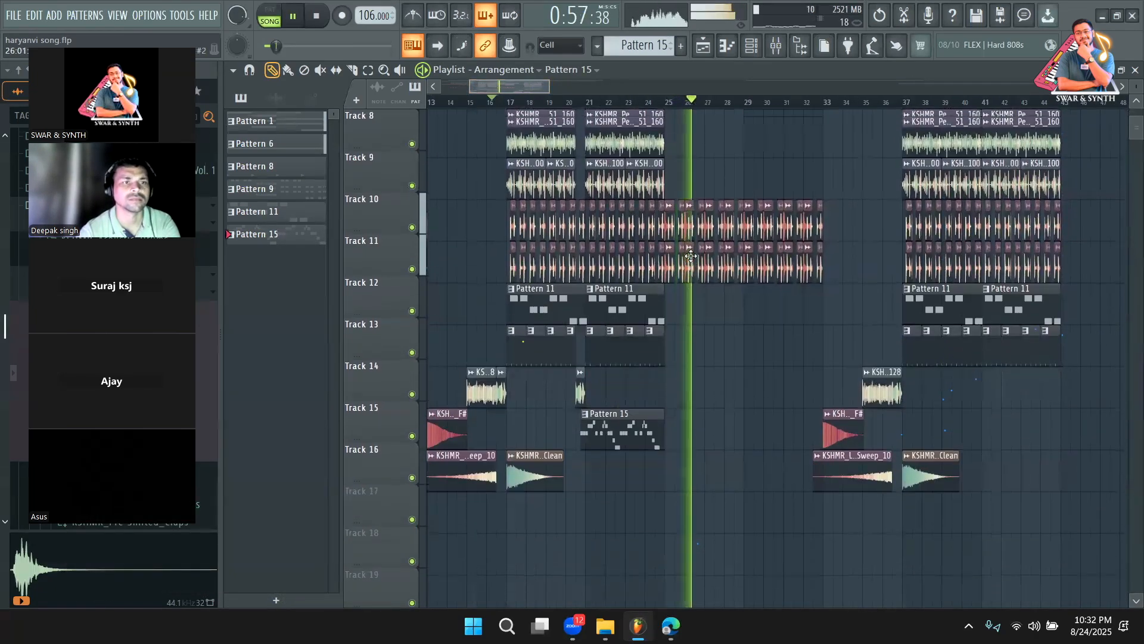
{"action": "scroll", "coordinate": [731, 264], "scroll_direction": "up", "scroll_amount": 2}
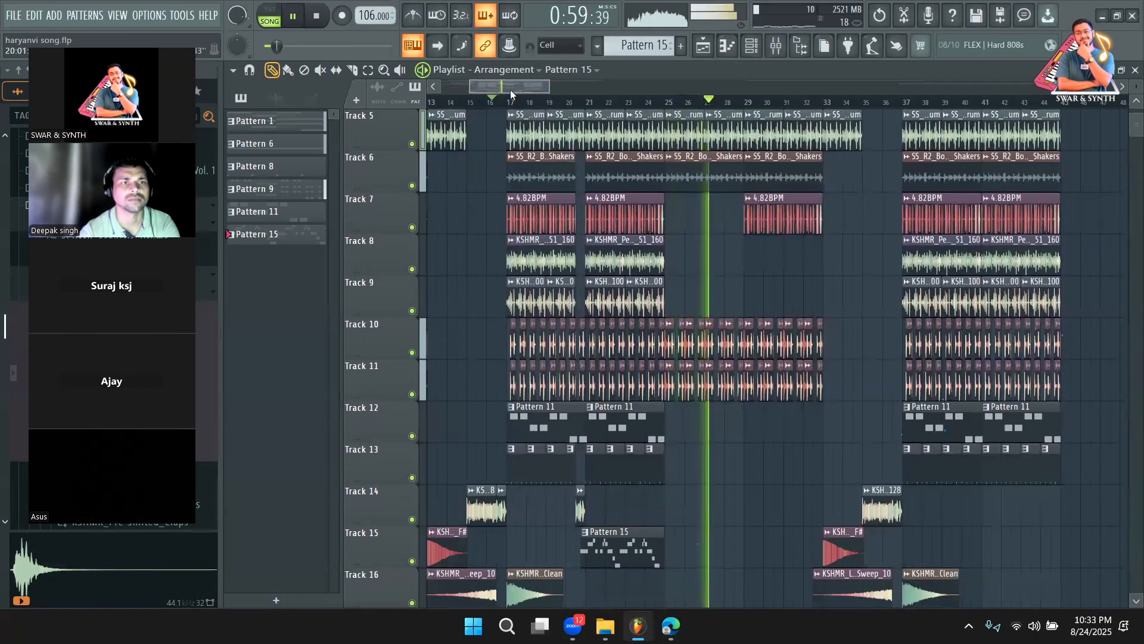
{"action": "left_click_drag", "start_coordinate": [506, 89], "coordinate": [497, 89]}
{"action": "scroll", "coordinate": [913, 427], "scroll_direction": "down", "scroll_amount": 1}
{"action": "left_click", "coordinate": [1021, 544]}
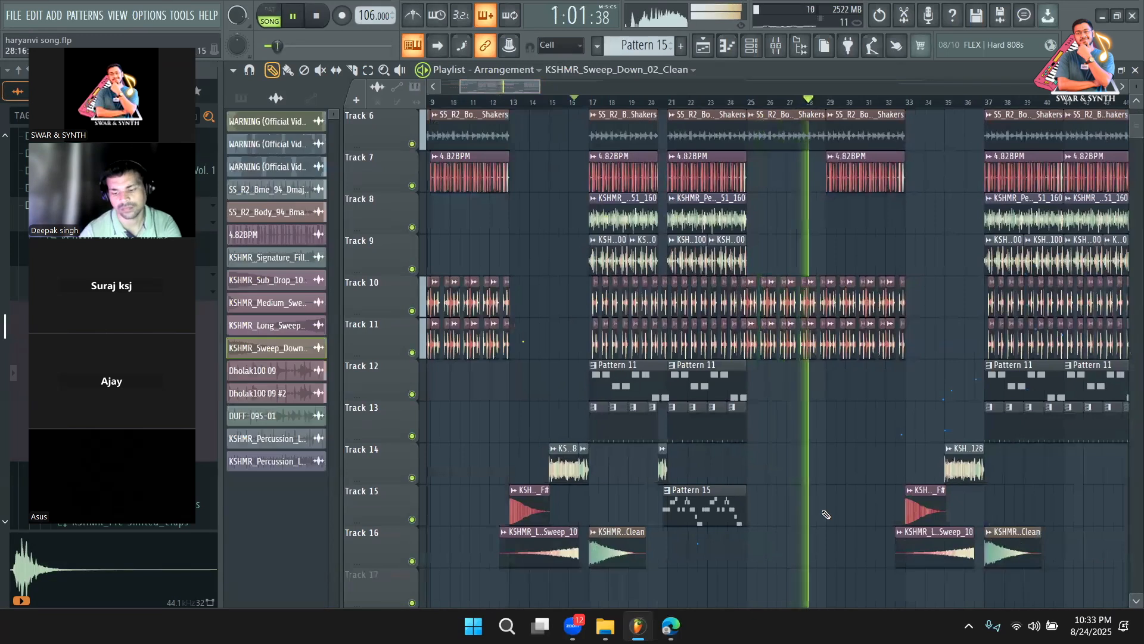
{"action": "left_click", "coordinate": [831, 555]}
Continue Pattern 9 on Track 4 with further clips at bars 29 and 33
{"action": "scroll", "coordinate": [655, 280], "scroll_direction": "left", "scroll_amount": 4}
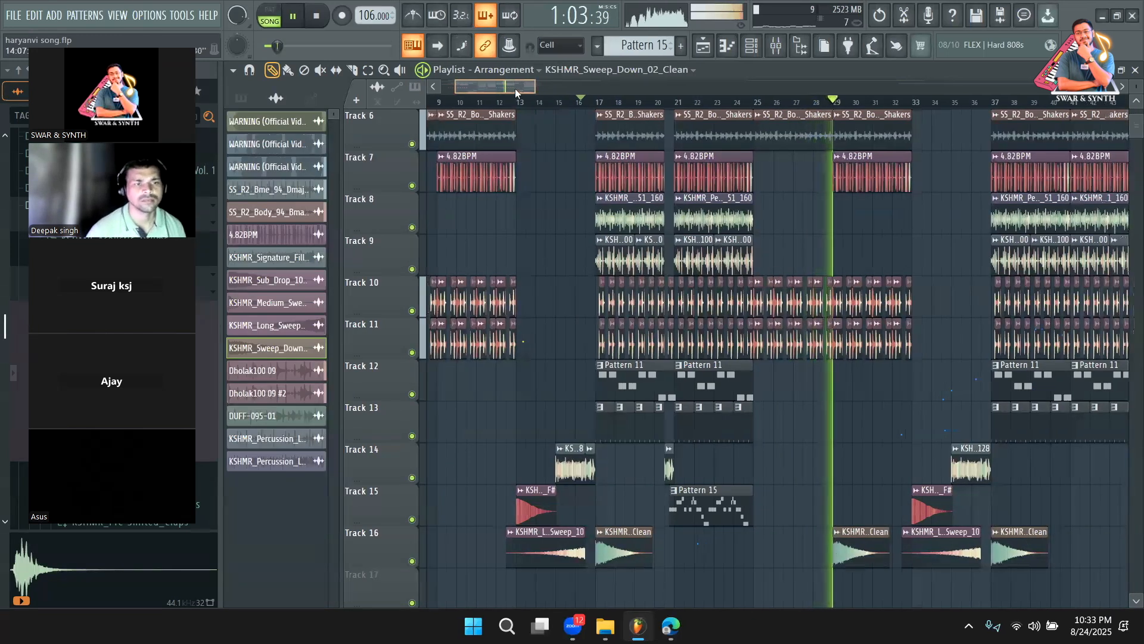
{"action": "scroll", "coordinate": [595, 369], "scroll_direction": "down", "scroll_amount": 3}
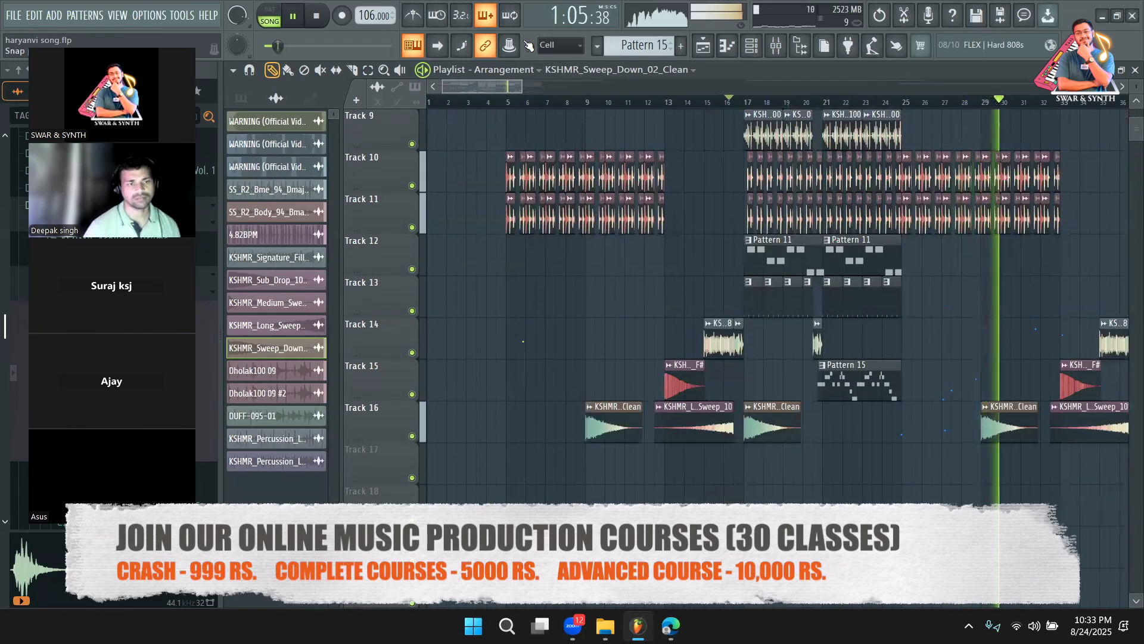
{"action": "left_click_drag", "start_coordinate": [480, 87], "coordinate": [509, 87]}
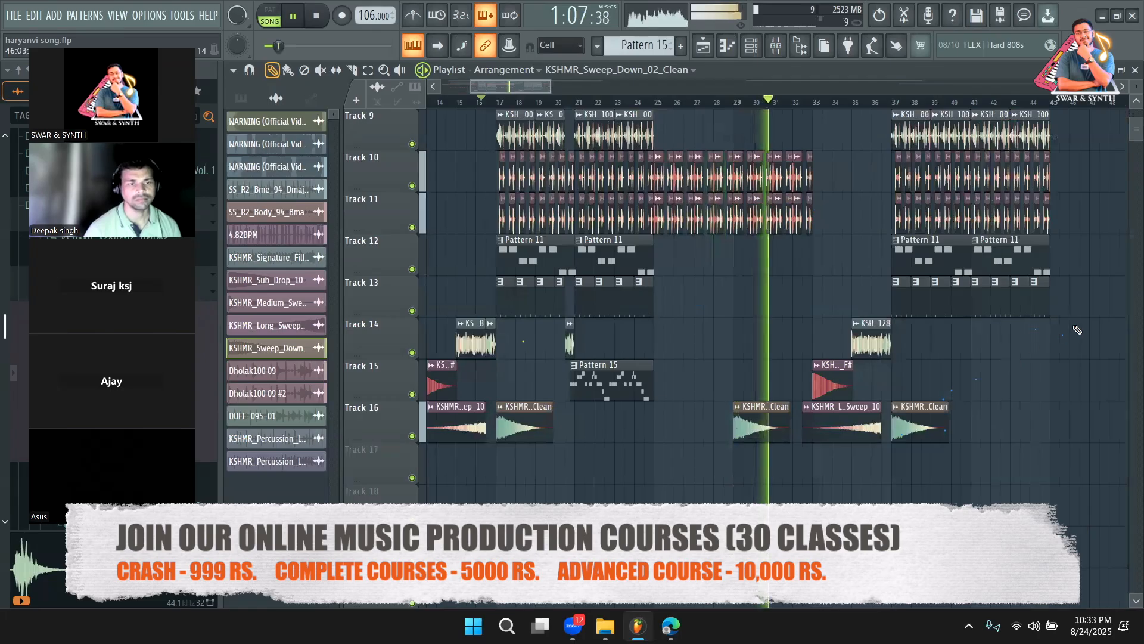
{"action": "scroll", "coordinate": [1016, 360], "scroll_direction": "up", "scroll_amount": 4}
{"action": "scroll", "coordinate": [896, 314], "scroll_direction": "up", "scroll_amount": 4}
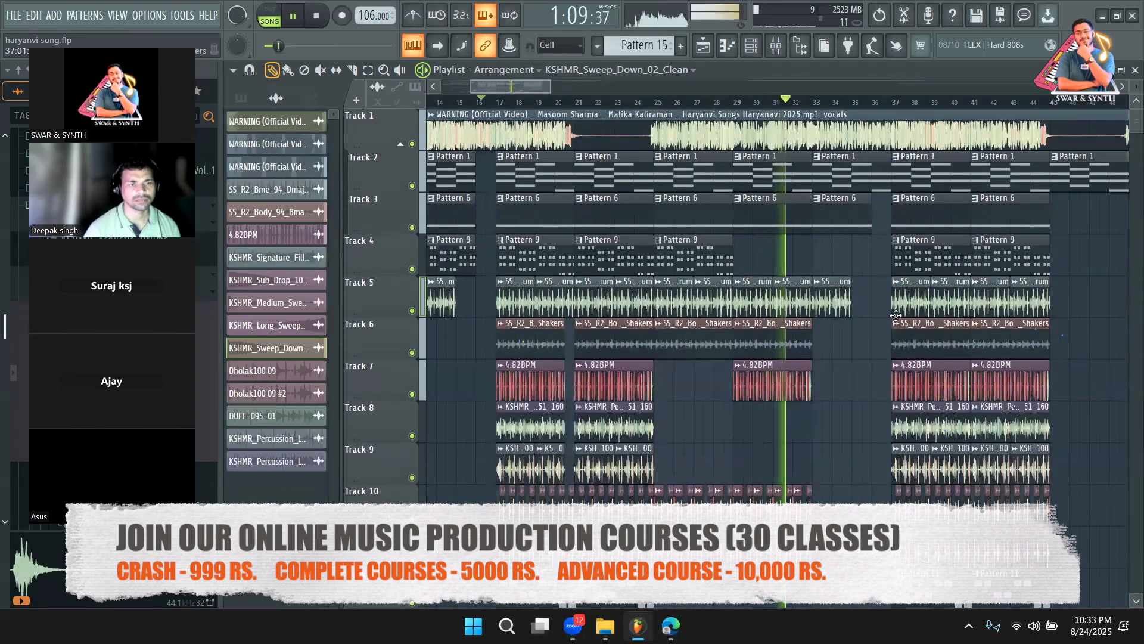
{"action": "left_click", "coordinate": [717, 258]}
{"action": "left_click", "coordinate": [737, 253]}
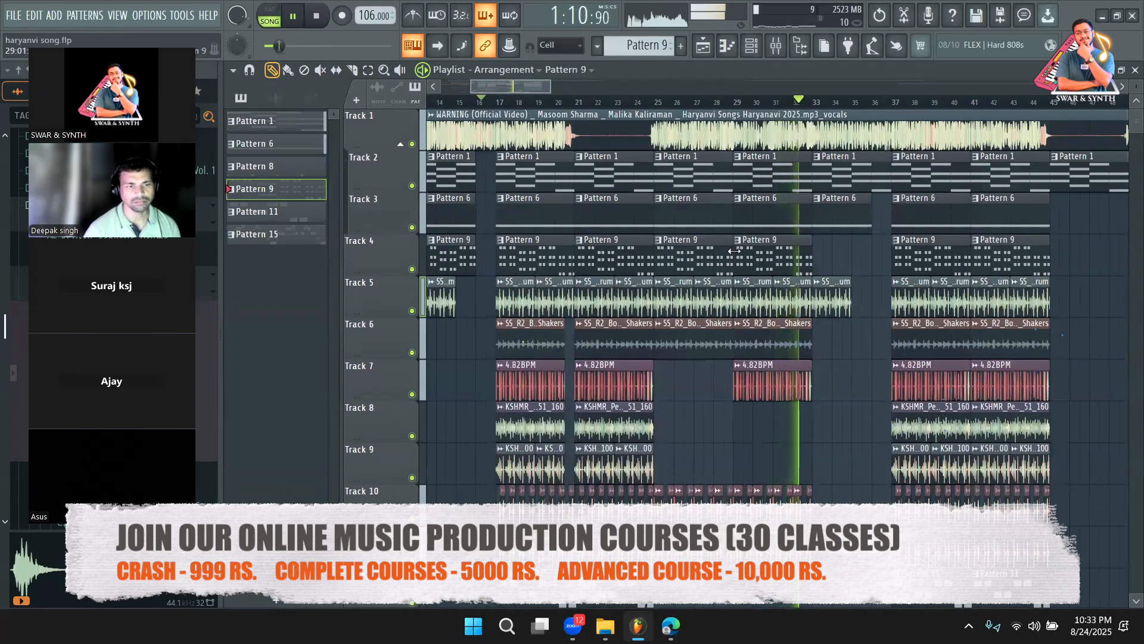
{"action": "left_click", "coordinate": [818, 254]}
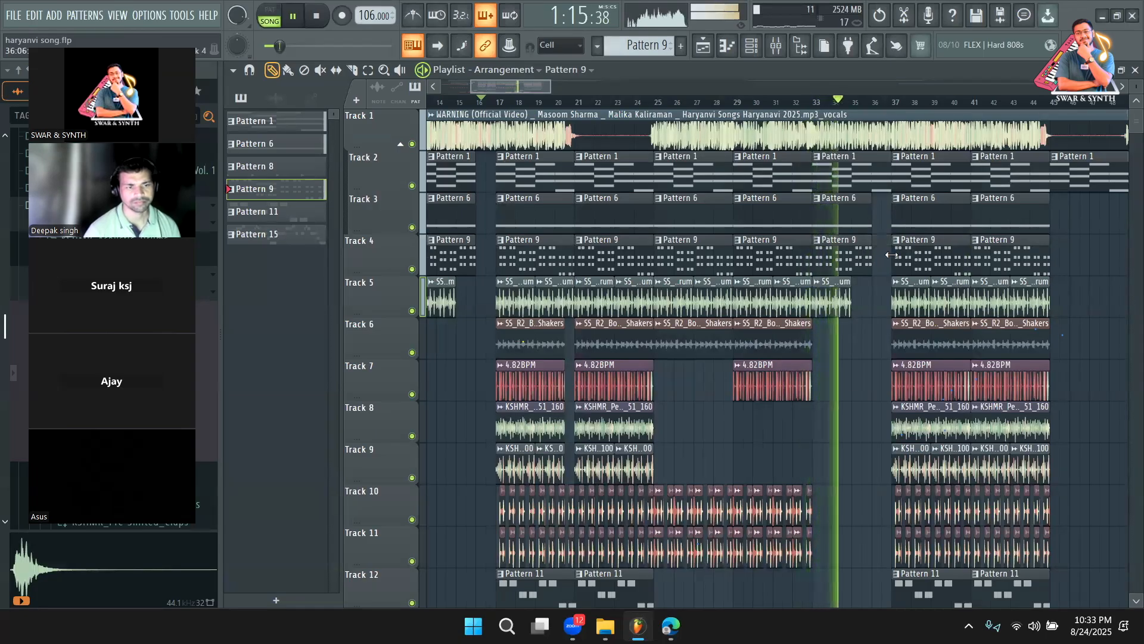
Review the arrangement across all tracks while it plays from bar 33 onward, then stop playback and examine the section after bar 45
{"action": "scroll", "coordinate": [891, 255], "scroll_direction": "down", "scroll_amount": 7}
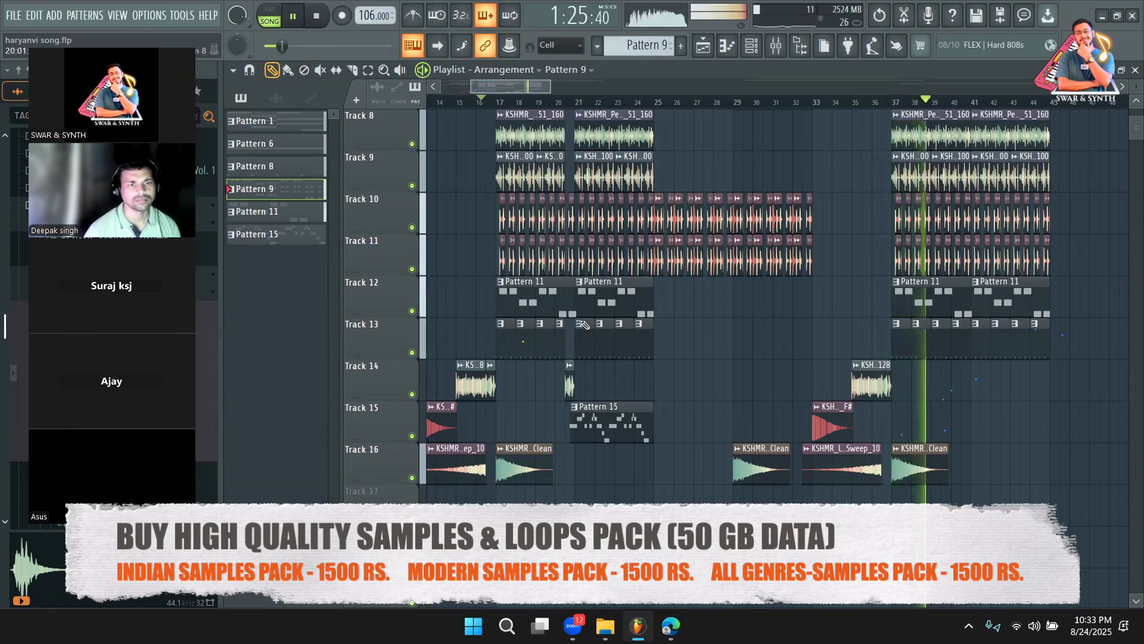
{"action": "scroll", "coordinate": [685, 336], "scroll_direction": "up", "scroll_amount": 6}
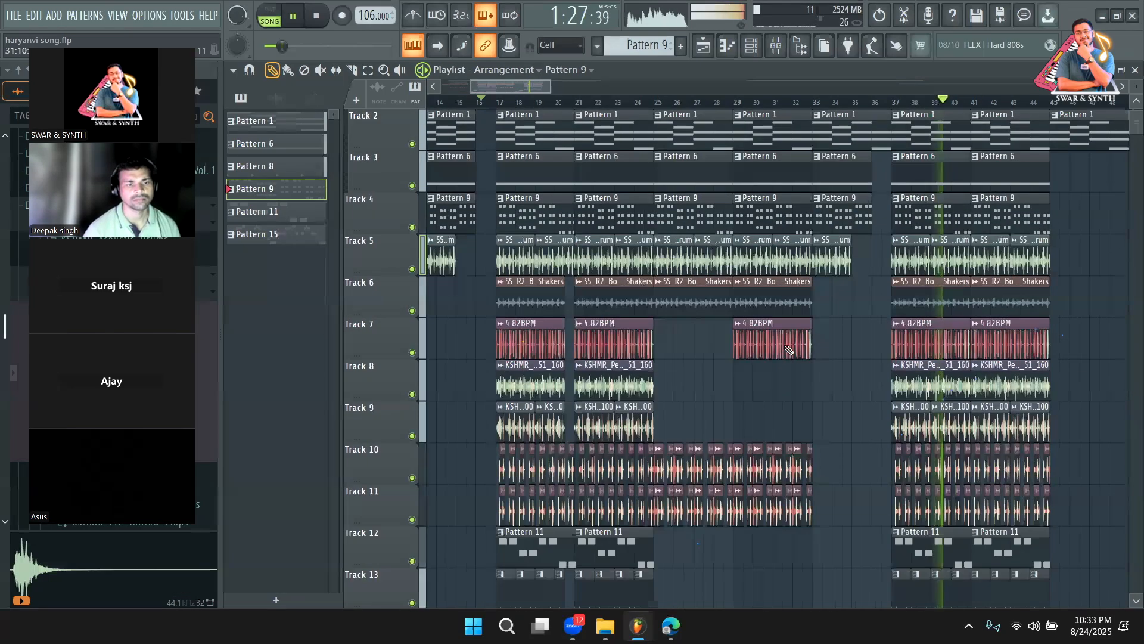
{"action": "mouse_move", "coordinate": [531, 88]}
{"action": "left_mouse_down"}
{"action": "mouse_move", "coordinate": [618, 86]}
{"action": "mouse_move", "coordinate": [546, 87]}
{"action": "left_mouse_up"}
{"action": "scroll", "coordinate": [667, 274], "scroll_direction": "down", "scroll_amount": 4}
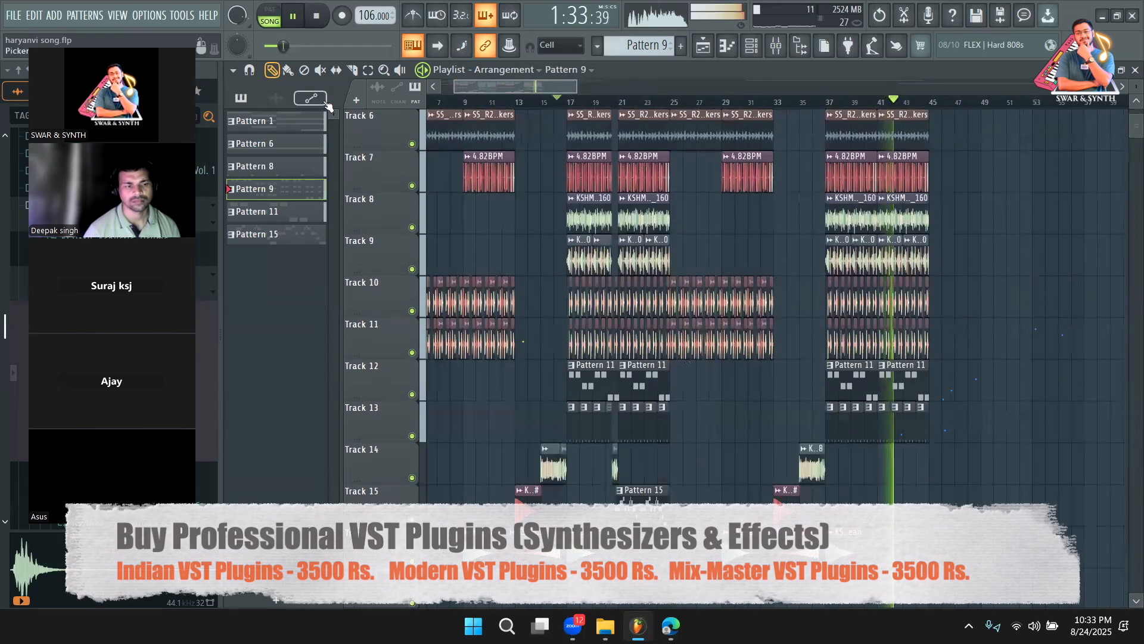
{"action": "scroll", "coordinate": [520, 298], "scroll_direction": "up", "scroll_amount": 3}
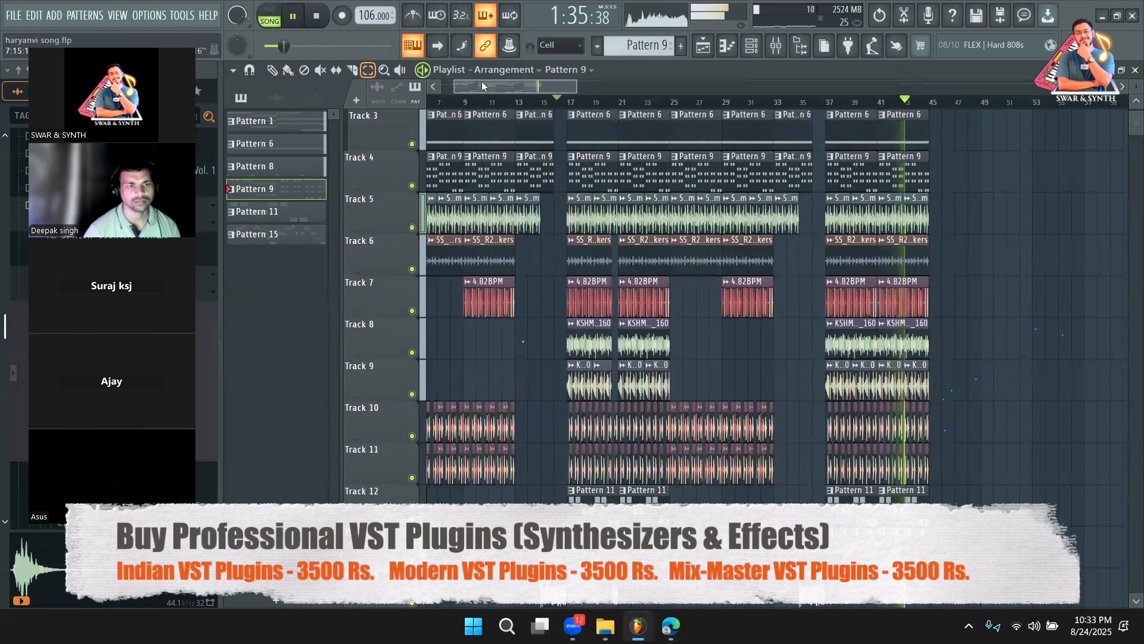
{"action": "left_click_drag", "start_coordinate": [481, 85], "coordinate": [466, 87]}
{"action": "scroll", "coordinate": [627, 363], "scroll_direction": "down", "scroll_amount": 3}
{"action": "scroll", "coordinate": [627, 376], "scroll_direction": "up", "scroll_amount": 5}
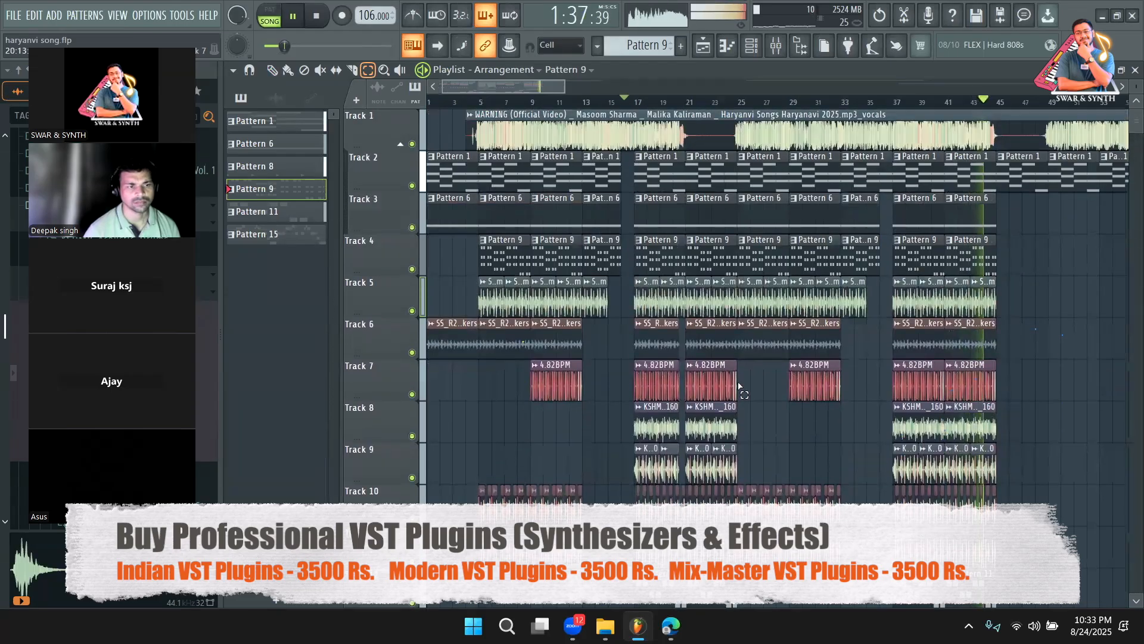
{"action": "key", "text": "space"}
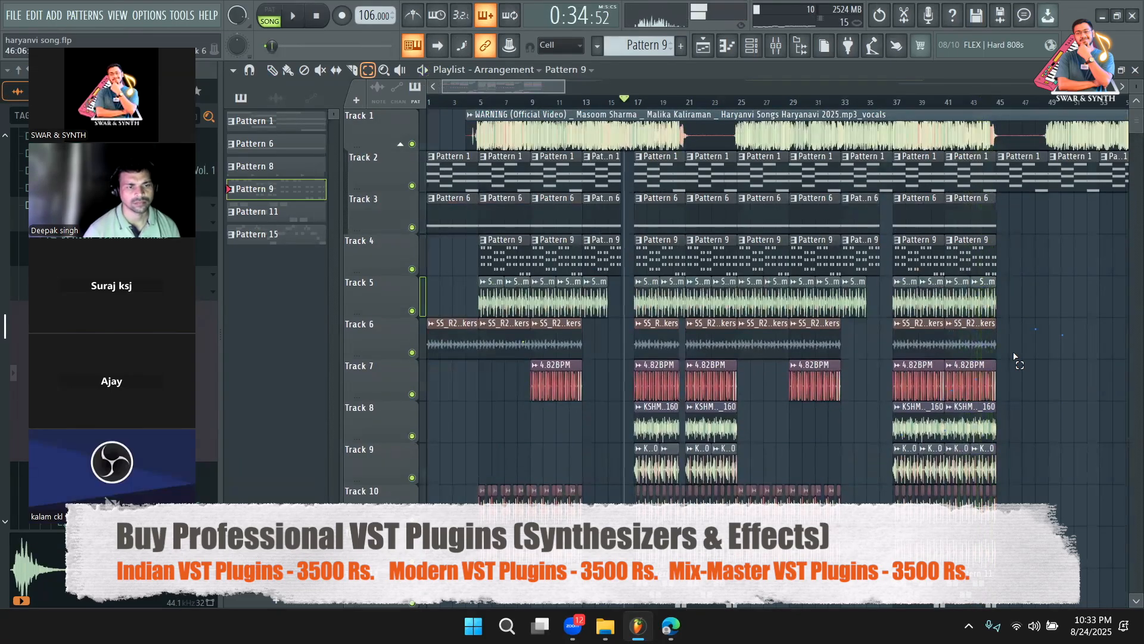
{"action": "left_click_drag", "start_coordinate": [492, 86], "coordinate": [531, 85]}
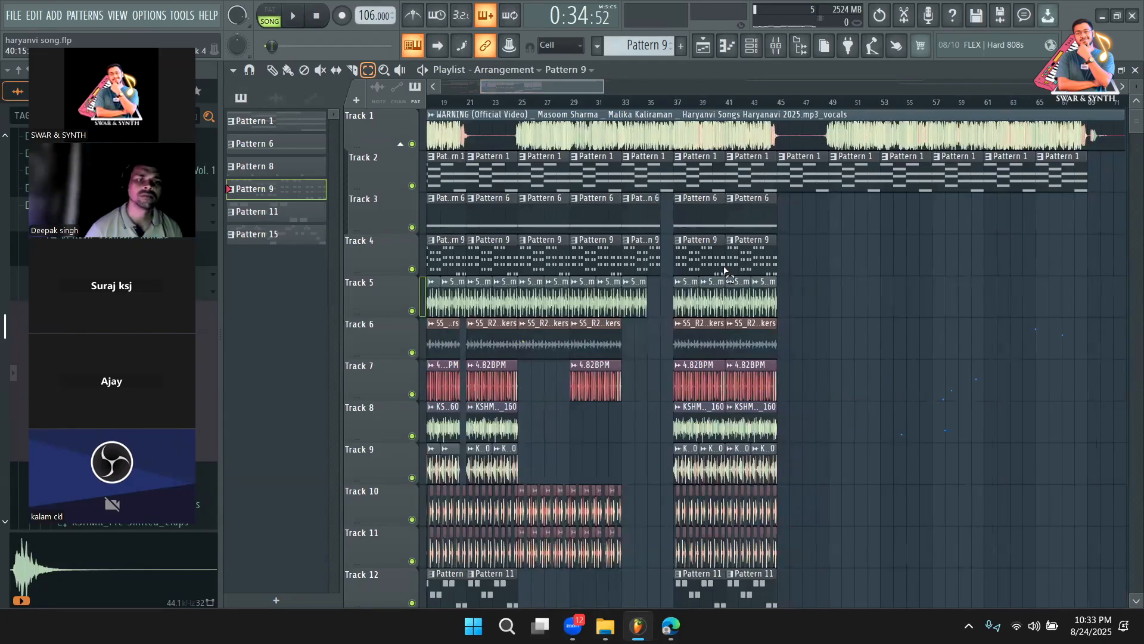
Examine the Babylon 2 melody notes of Pattern 15 in the piano roll and return to the playlist
{"action": "left_click_drag", "start_coordinate": [546, 90], "coordinate": [516, 88]}
{"action": "scroll", "coordinate": [696, 483], "scroll_direction": "down", "scroll_amount": 6}
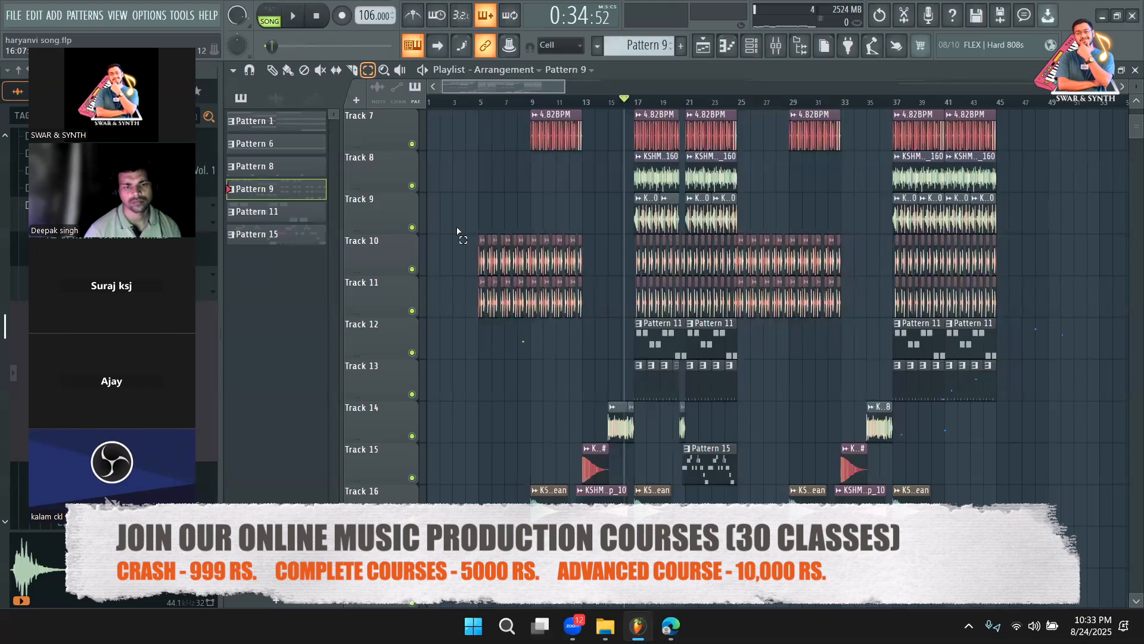
{"action": "double_click", "coordinate": [733, 472]}
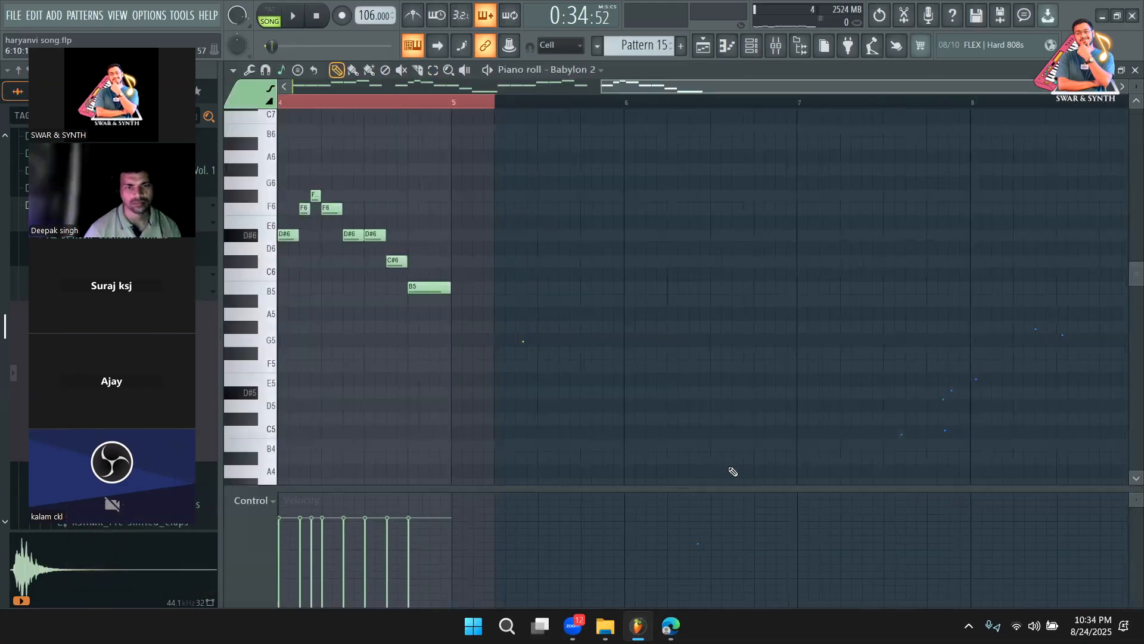
{"action": "left_click_drag", "start_coordinate": [694, 74], "coordinate": [381, 87]}
{"action": "scroll", "coordinate": [524, 387], "scroll_direction": "up", "scroll_amount": 4}
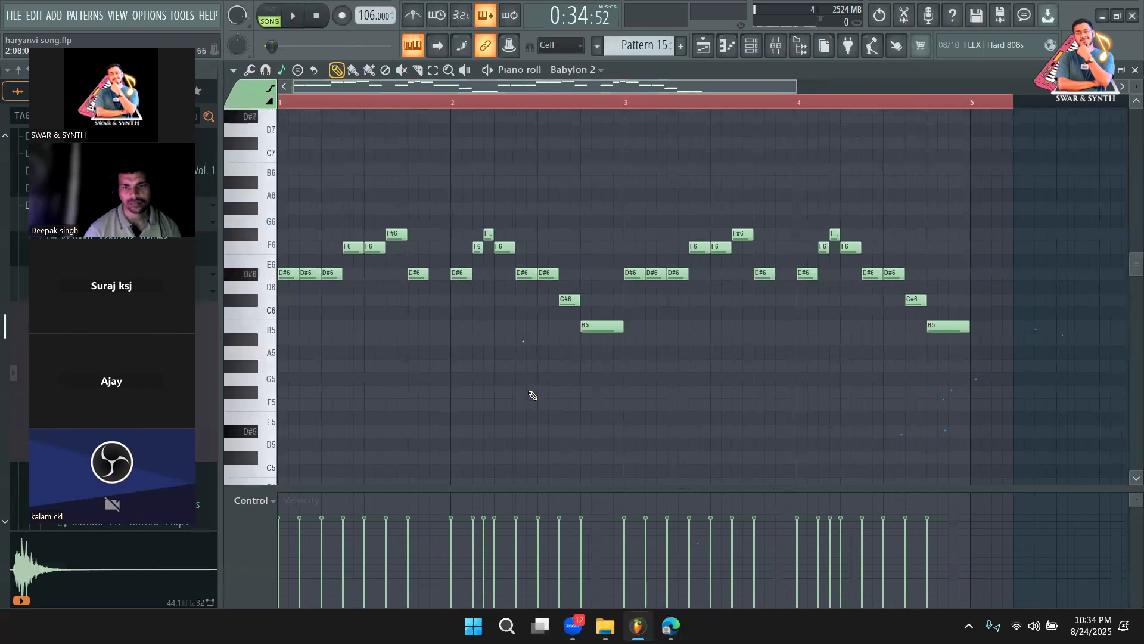
{"action": "scroll", "coordinate": [354, 395], "scroll_direction": "down", "scroll_amount": 2}
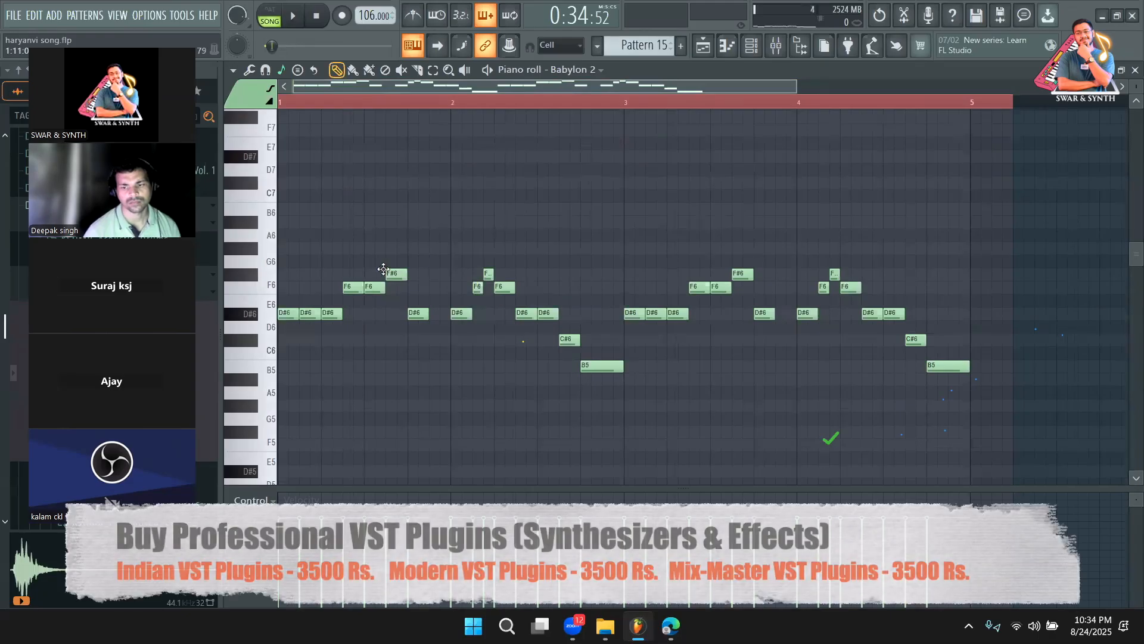
{"action": "left_click", "coordinate": [703, 46]}
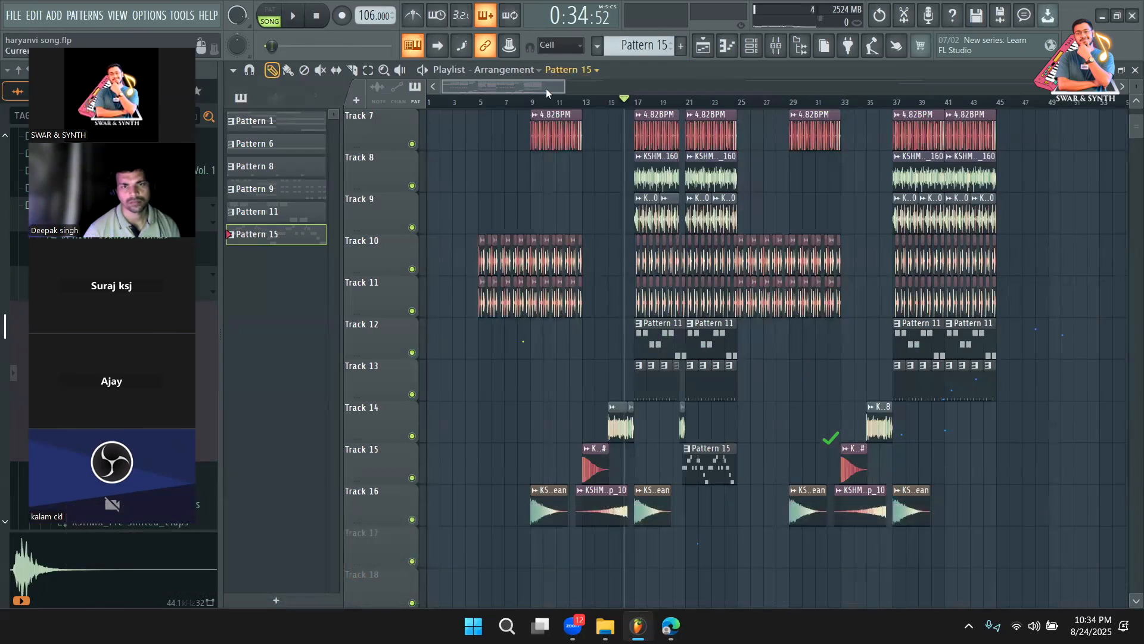
Copy the block of clips between bars 21 and 25 on Tracks 2 to 13 to bar 45 during playback
{"action": "mouse_move", "coordinate": [554, 89]}
{"action": "left_mouse_down"}
{"action": "mouse_move", "coordinate": [614, 104]}
{"action": "mouse_move", "coordinate": [583, 78]}
{"action": "mouse_move", "coordinate": [556, 86]}
{"action": "mouse_move", "coordinate": [649, 87]}
{"action": "mouse_move", "coordinate": [576, 86]}
{"action": "left_mouse_up"}
{"action": "scroll", "coordinate": [624, 141], "scroll_direction": "up", "scroll_amount": 5}
{"action": "scroll", "coordinate": [661, 107], "scroll_direction": "right", "scroll_amount": 1}
{"action": "scroll", "coordinate": [477, 149], "scroll_direction": "down", "scroll_amount": 4}
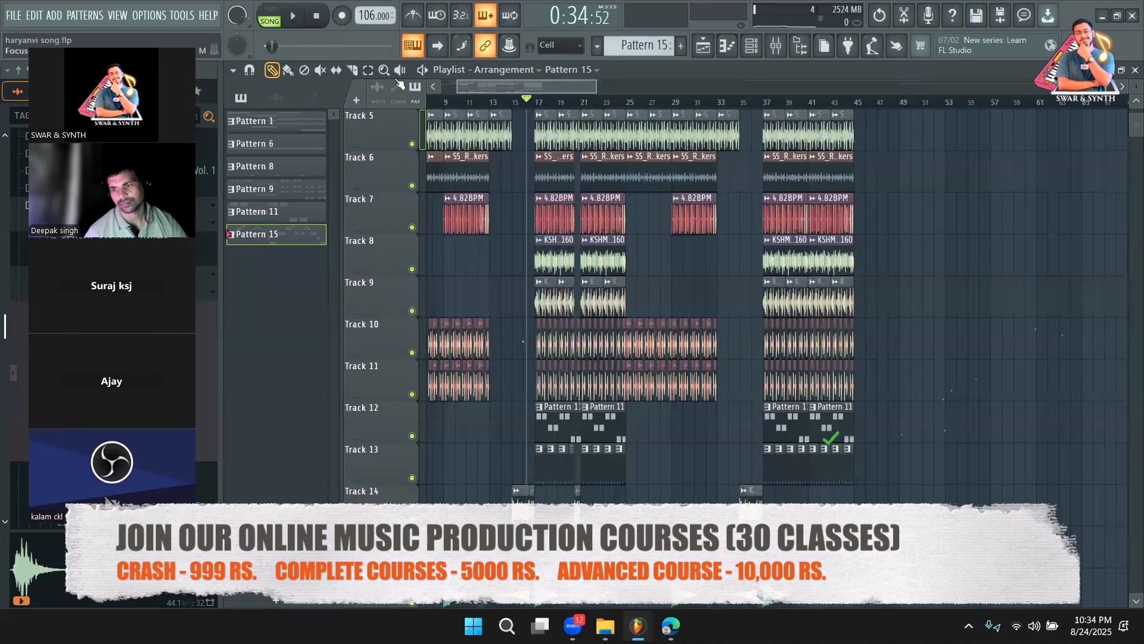
{"action": "key", "text": "space"}
{"action": "scroll", "coordinate": [536, 298], "scroll_direction": "down", "scroll_amount": 2}
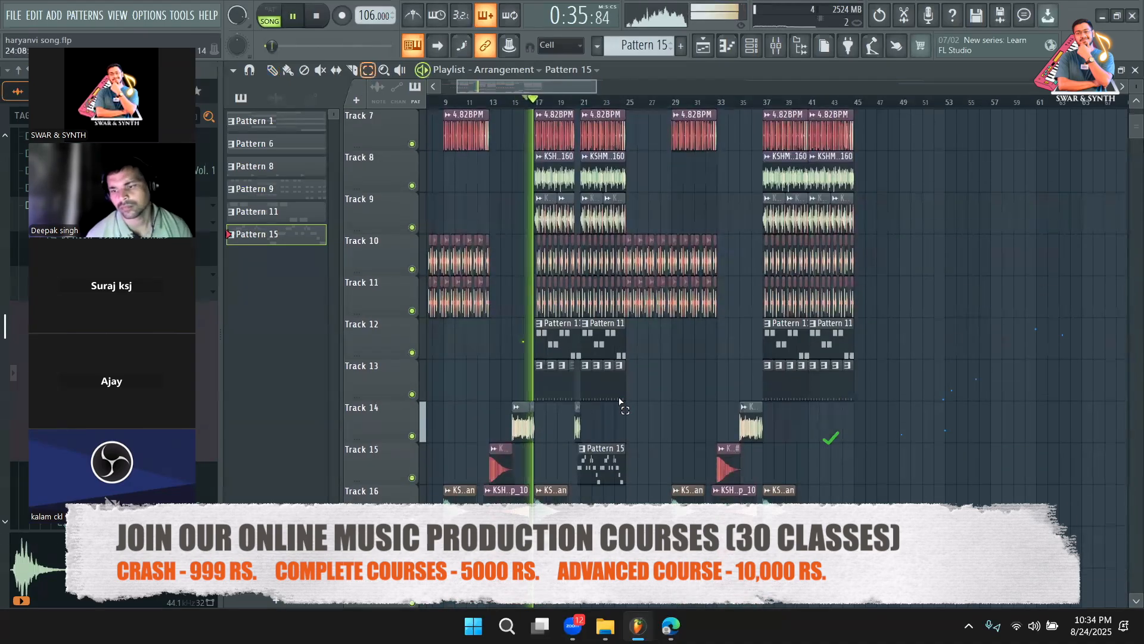
{"action": "mouse_move", "coordinate": [622, 398]}
{"action": "left_mouse_down"}
{"action": "mouse_move", "coordinate": [554, 339]}
{"action": "mouse_move", "coordinate": [584, 113]}
{"action": "mouse_move", "coordinate": [587, 178]}
{"action": "left_mouse_up"}
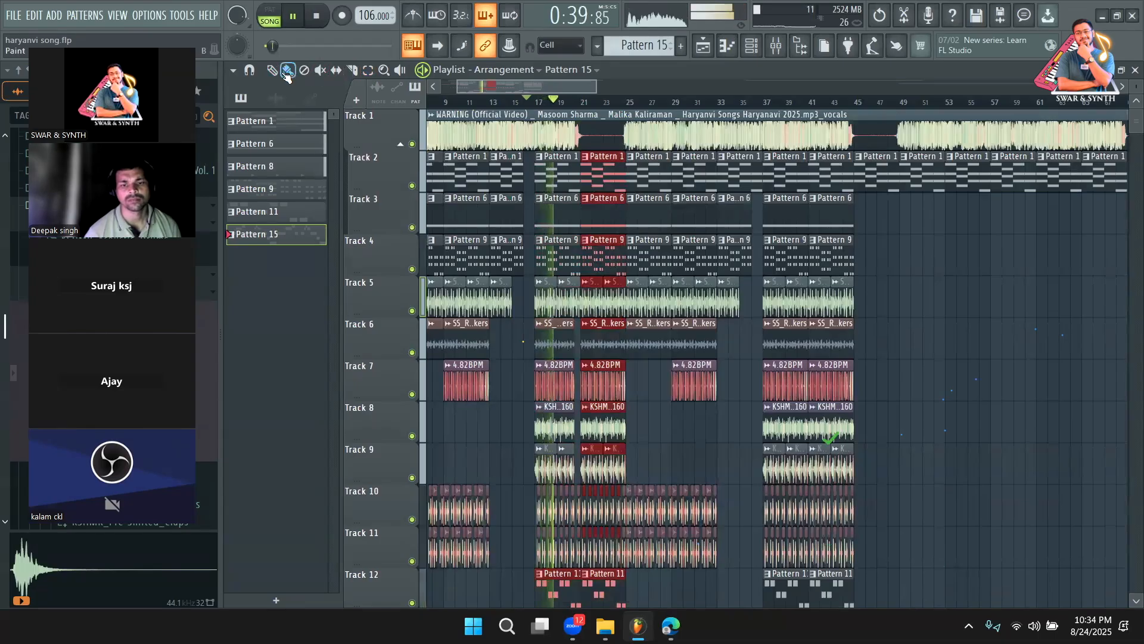
{"action": "left_click_drag", "start_coordinate": [608, 140], "coordinate": [882, 145]}
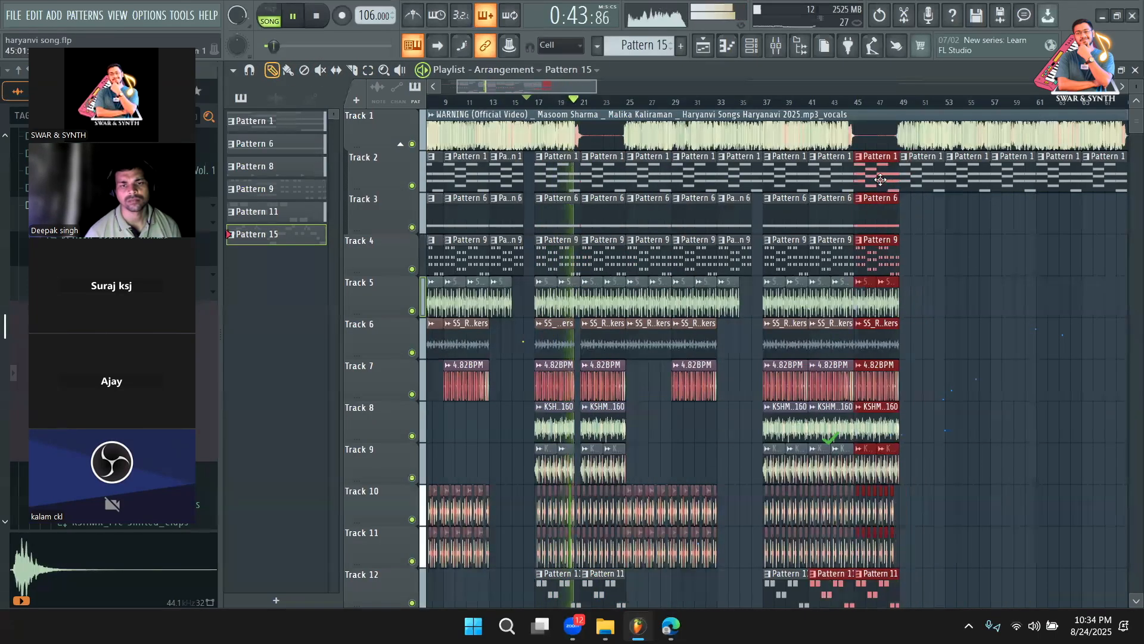
{"action": "left_click_drag", "start_coordinate": [596, 87], "coordinate": [565, 91]}
{"action": "scroll", "coordinate": [881, 337], "scroll_direction": "down", "scroll_amount": 2}
{"action": "left_click", "coordinate": [894, 337], "text": "ctrl"}
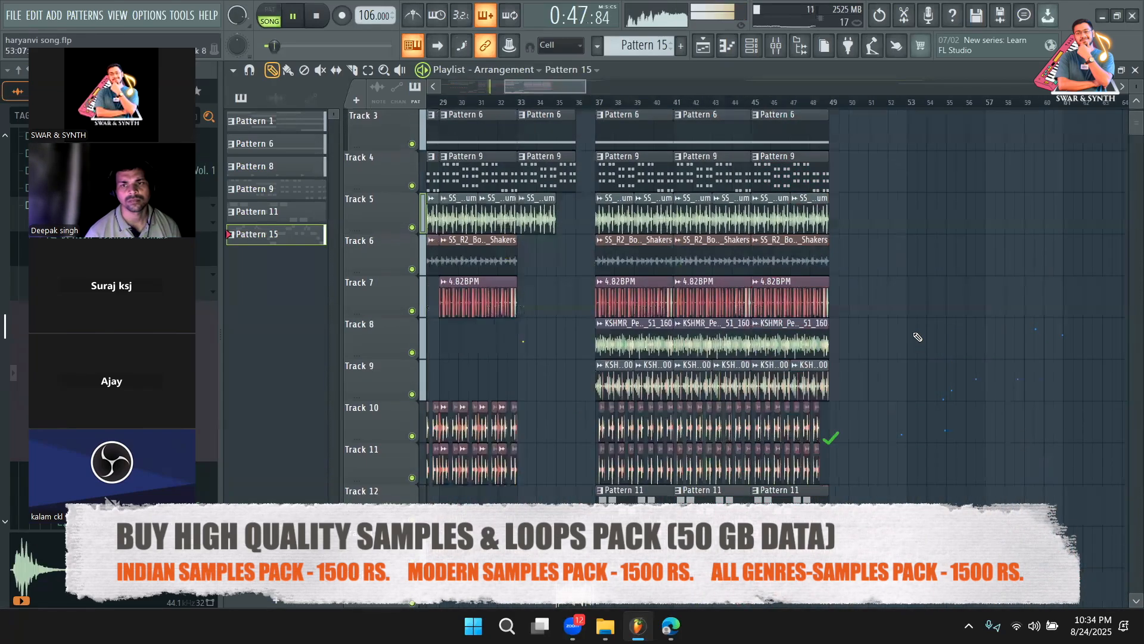
Cut a half-bar gap just before bar 45 in the clips on Tracks 5 to 9, 12 and 13
{"action": "left_click", "coordinate": [354, 71]}
{"action": "scroll", "coordinate": [864, 408], "scroll_direction": "down", "scroll_amount": 4}
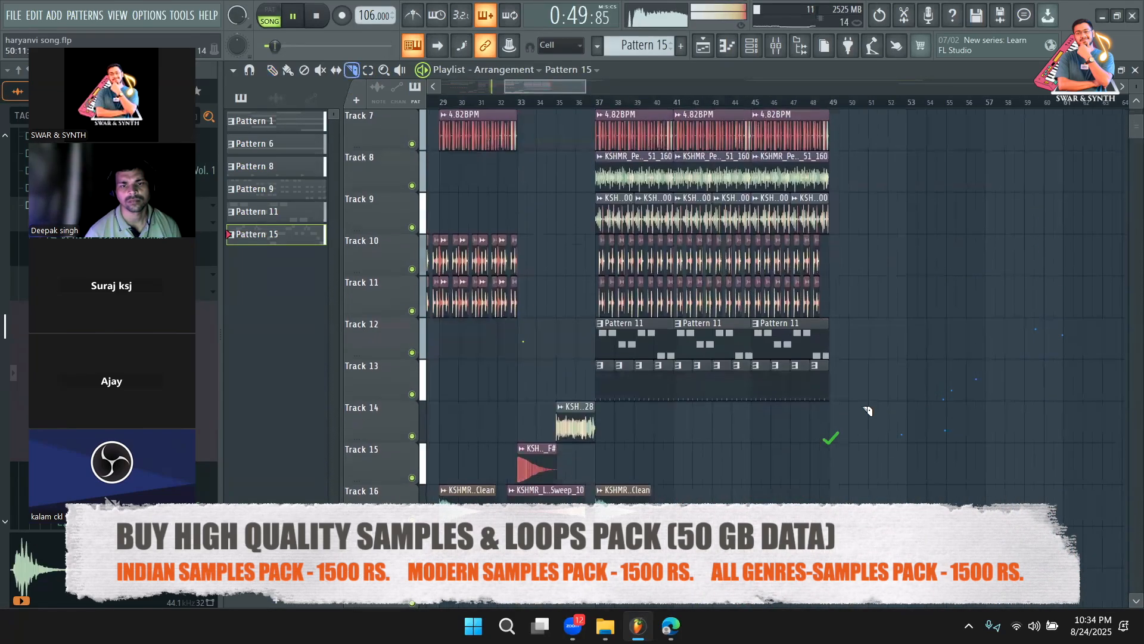
{"action": "scroll", "coordinate": [755, 331], "scroll_direction": "up", "scroll_amount": 6}
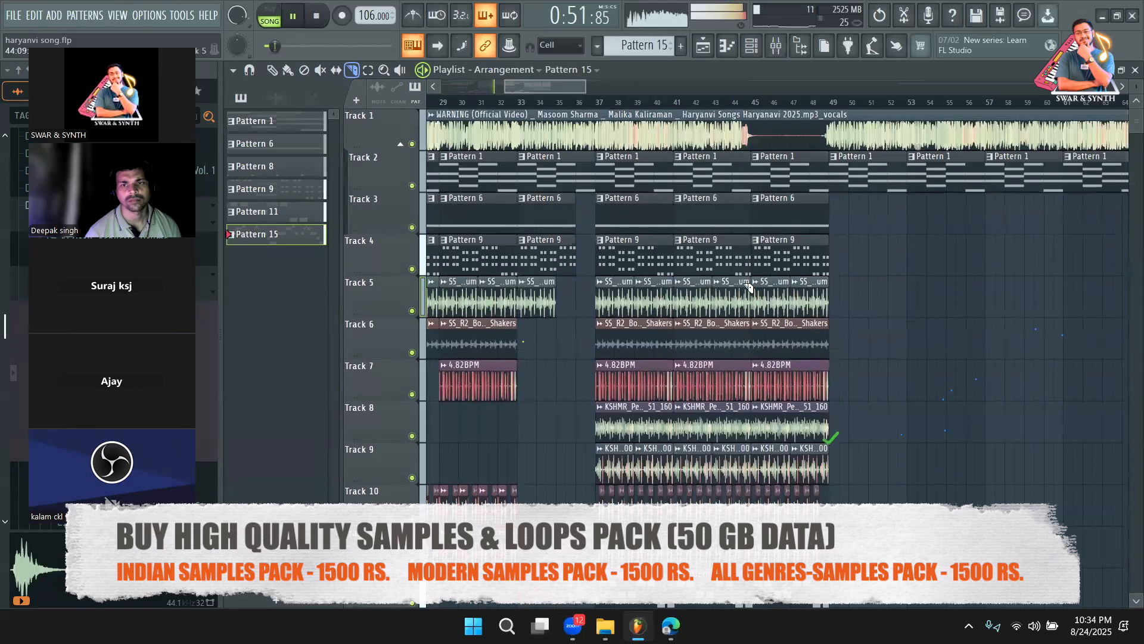
{"action": "mouse_move", "coordinate": [742, 278]}
{"action": "left_mouse_down"}
{"action": "mouse_move", "coordinate": [759, 447]}
{"action": "mouse_move", "coordinate": [751, 612]}
{"action": "mouse_move", "coordinate": [748, 567]}
{"action": "left_mouse_up"}
{"action": "scroll", "coordinate": [752, 387], "scroll_direction": "up", "scroll_amount": 3}
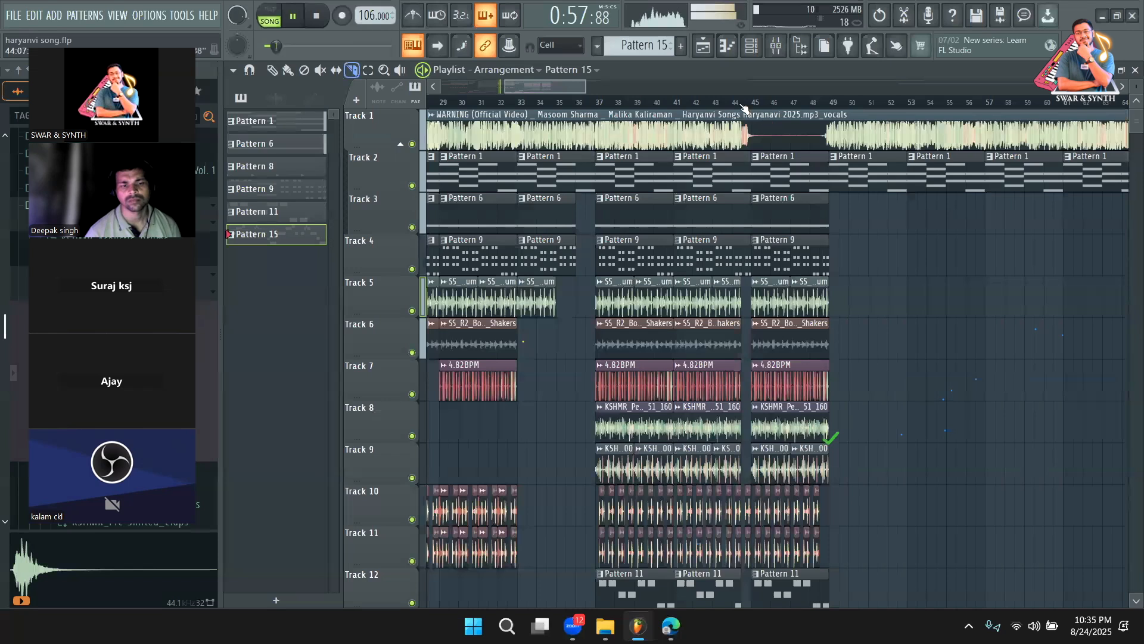
Play the transition around bar 45 and place the short KSHMR_Signature_Fill_09_Dead_Mans_Hand_3_128 fill in its gap on Track 14
{"action": "left_click", "coordinate": [743, 101]}
{"action": "scroll", "coordinate": [889, 349], "scroll_direction": "down", "scroll_amount": 4}
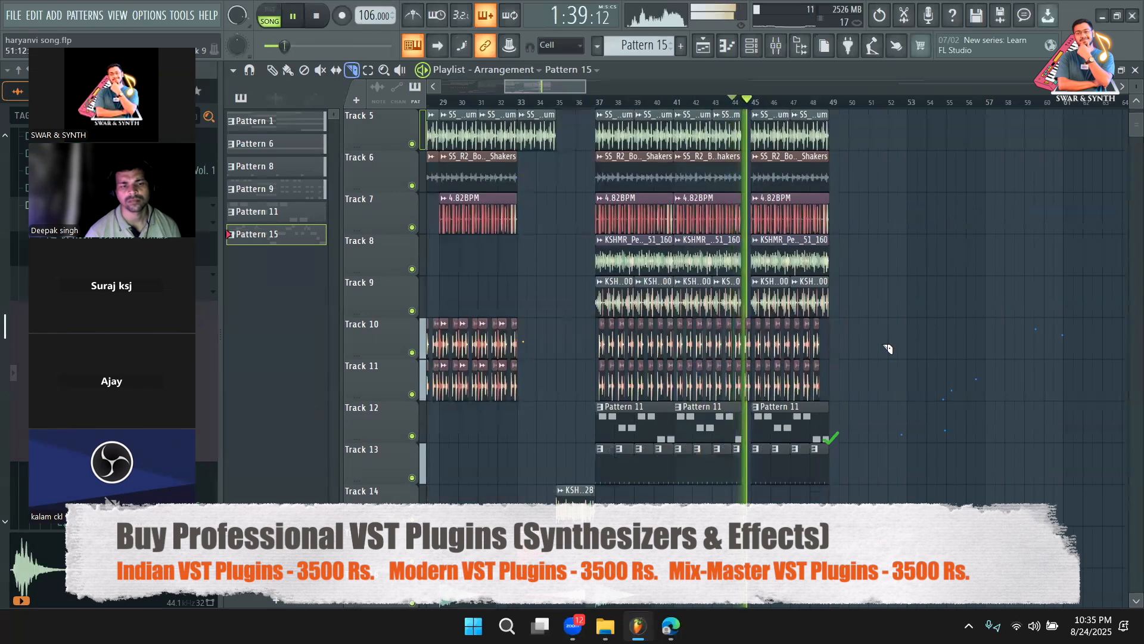
{"action": "scroll", "coordinate": [888, 349], "scroll_direction": "up", "scroll_amount": 3}
{"action": "left_click", "coordinate": [272, 70]}
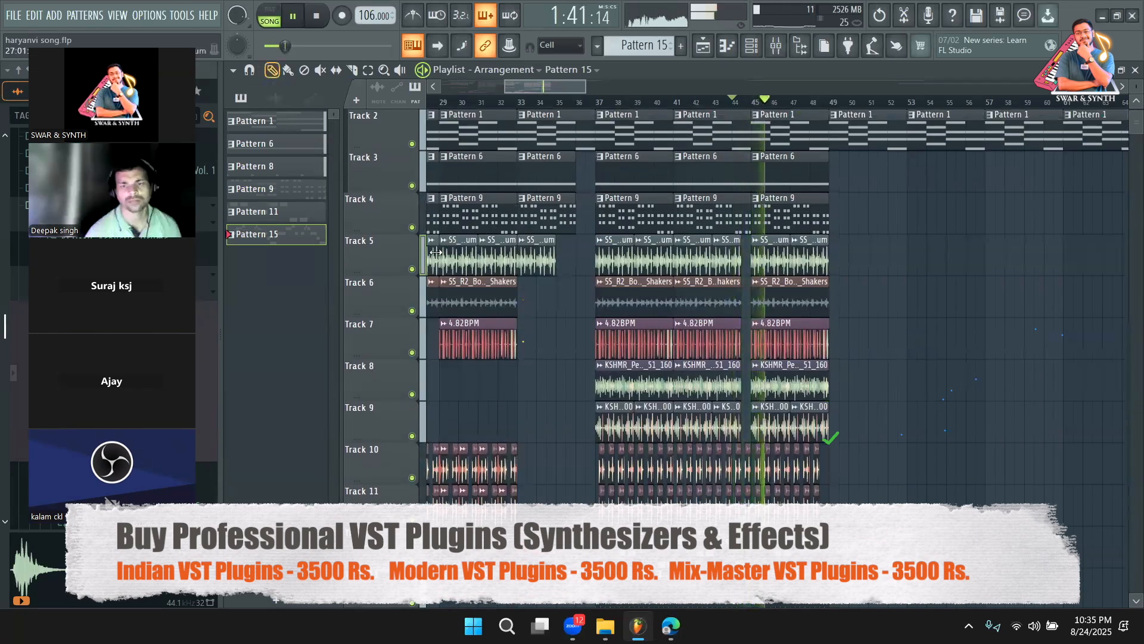
{"action": "key", "text": "space"}
{"action": "scroll", "coordinate": [616, 307], "scroll_direction": "down", "scroll_amount": 3}
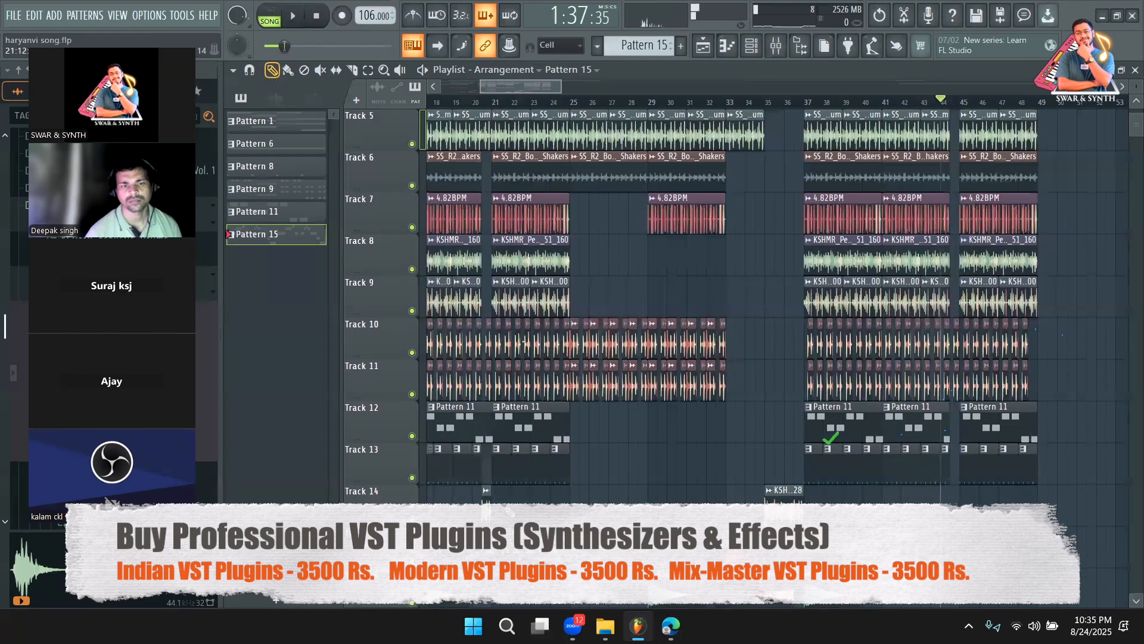
{"action": "left_click_drag", "start_coordinate": [966, 533], "coordinate": [956, 533]}
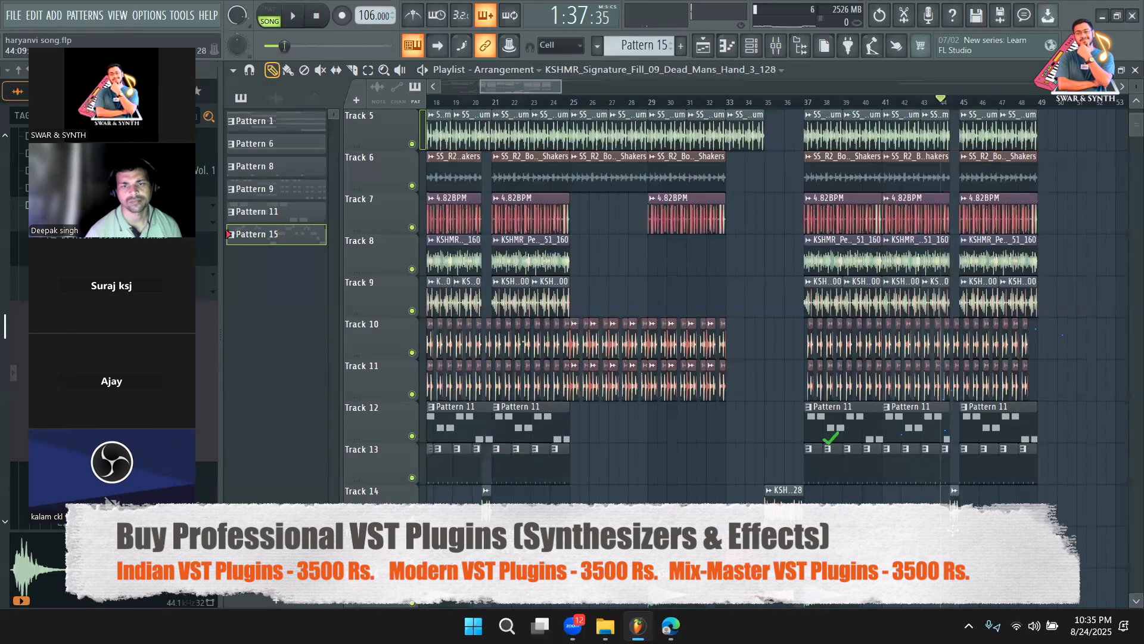
Set the FL Studio ASIO buffer length to 512 samples in the audio settings
{"action": "left_click", "coordinate": [149, 15]}
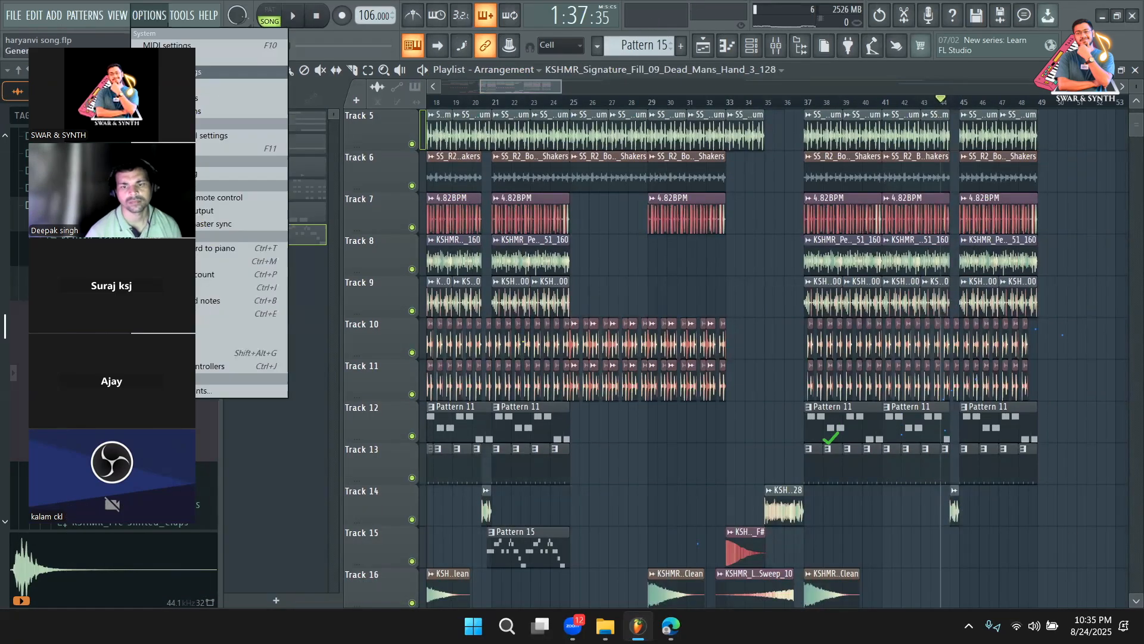
{"action": "left_click", "coordinate": [179, 59]}
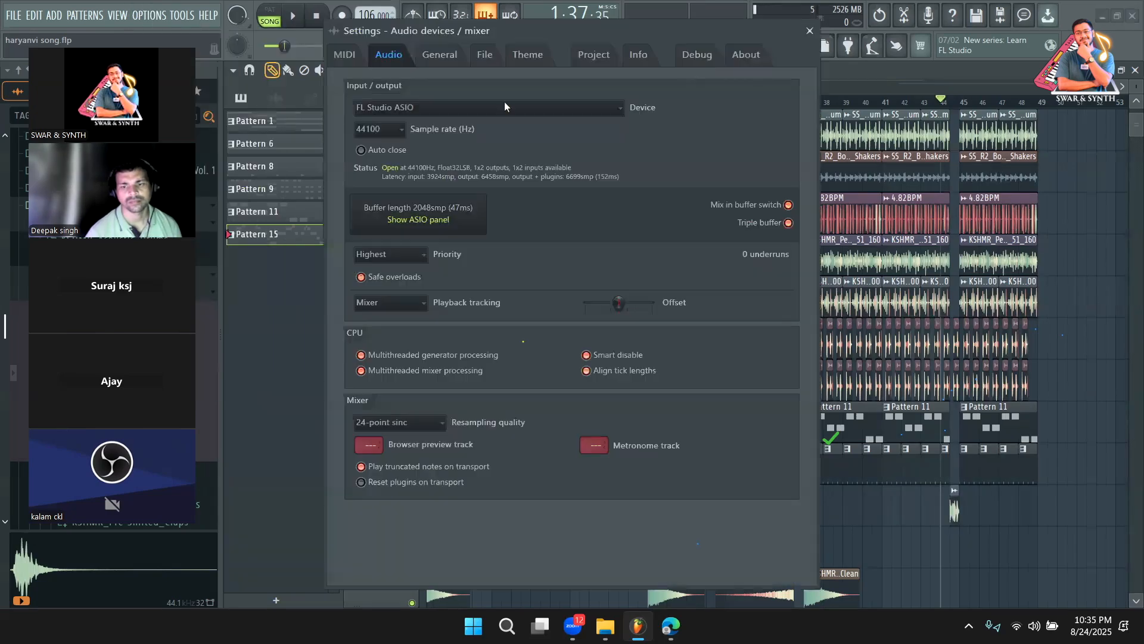
{"action": "left_click", "coordinate": [410, 216]}
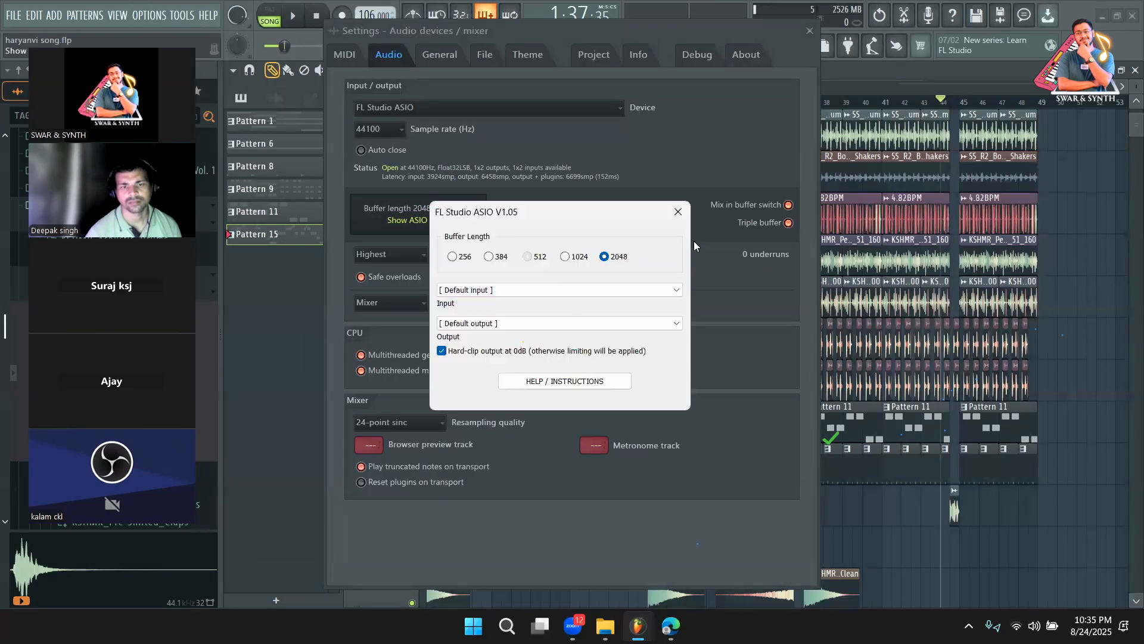
{"action": "left_click", "coordinate": [679, 211]}
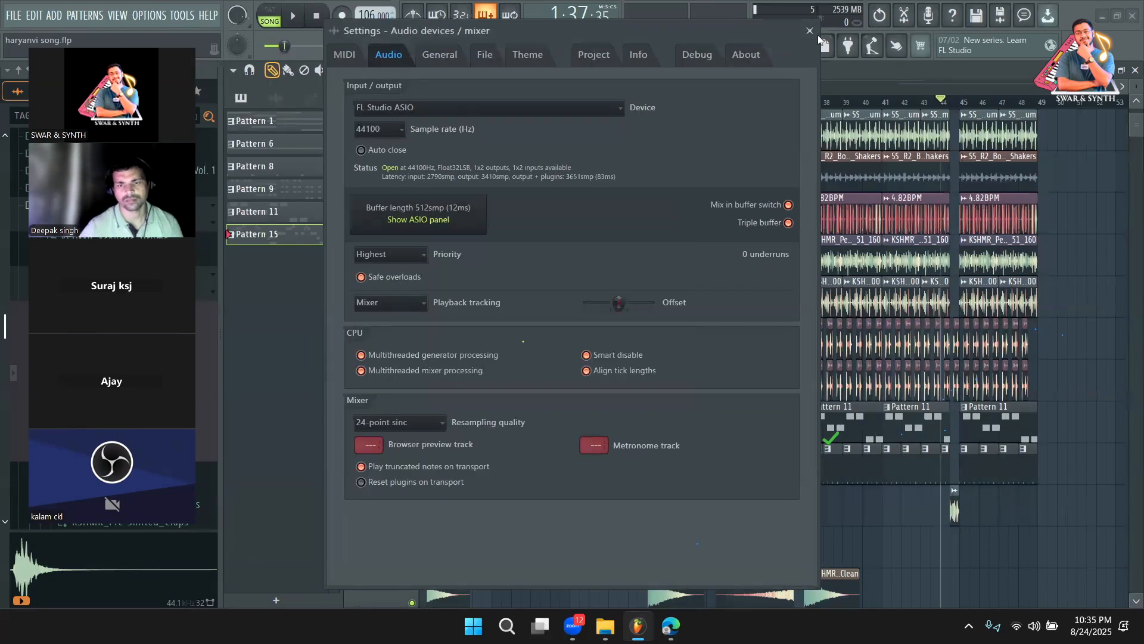
{"action": "left_click", "coordinate": [809, 30]}
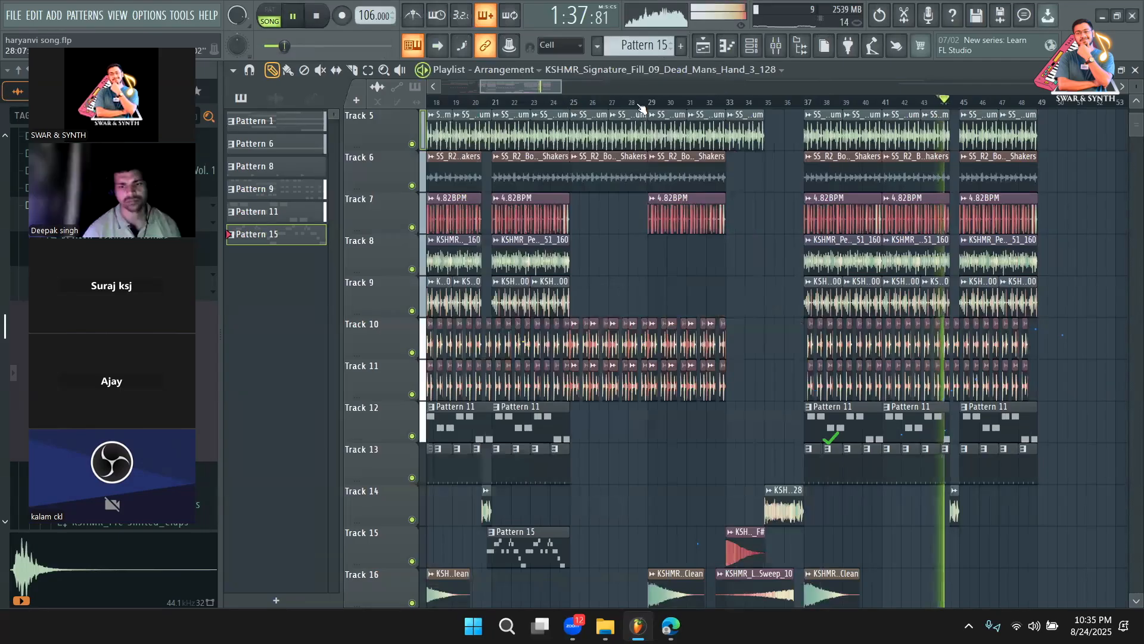
Clone the Babylon 2 #2 channel and switch to the empty Pattern 16 for the new instrument
{"action": "left_click_drag", "start_coordinate": [531, 85], "coordinate": [720, 80]}
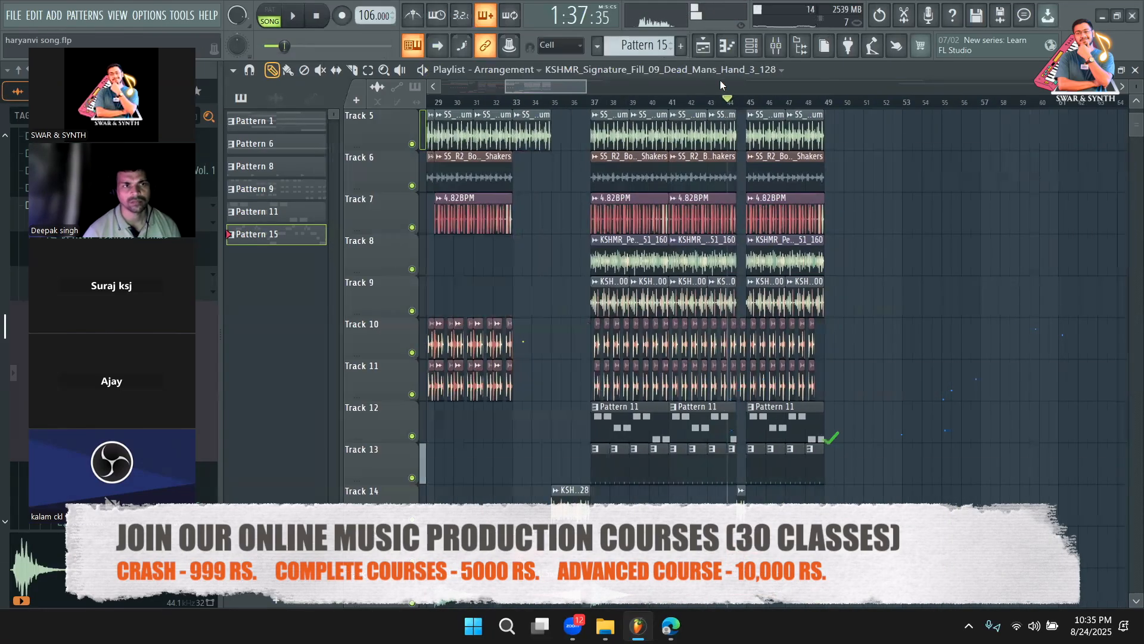
{"action": "left_click", "coordinate": [751, 45]}
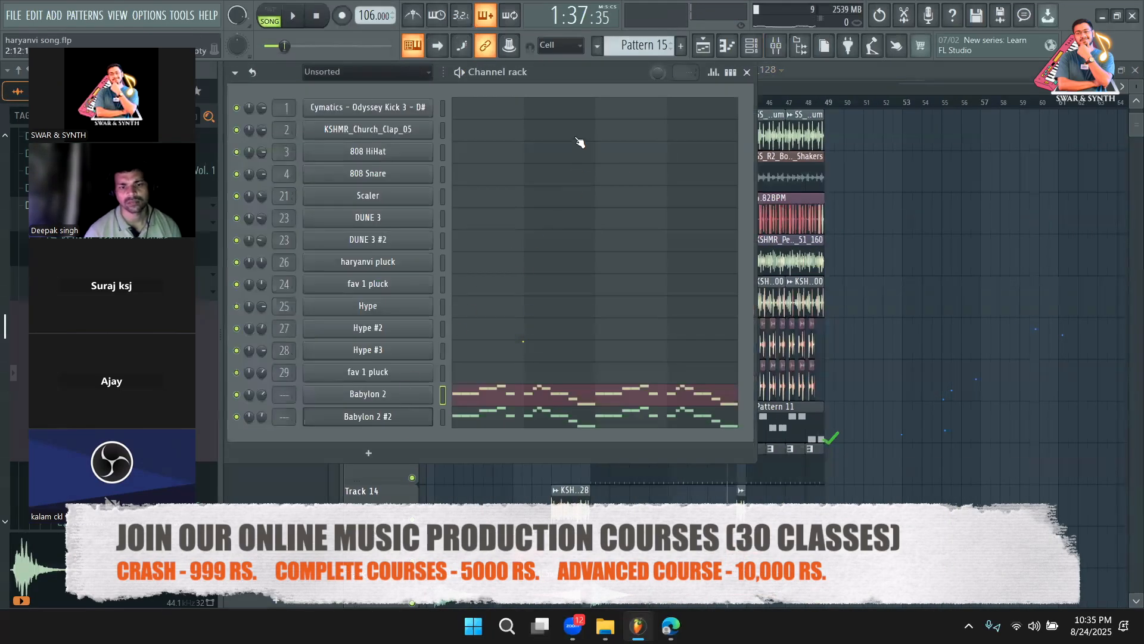
{"action": "right_click", "coordinate": [398, 421]}
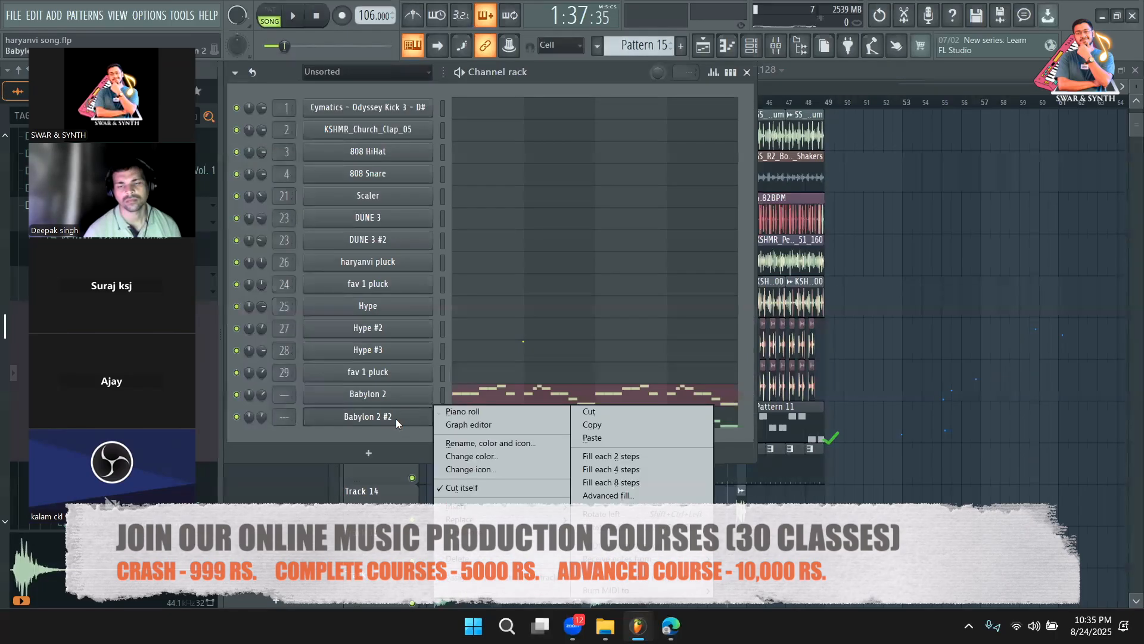
{"action": "left_click", "coordinate": [460, 545]}
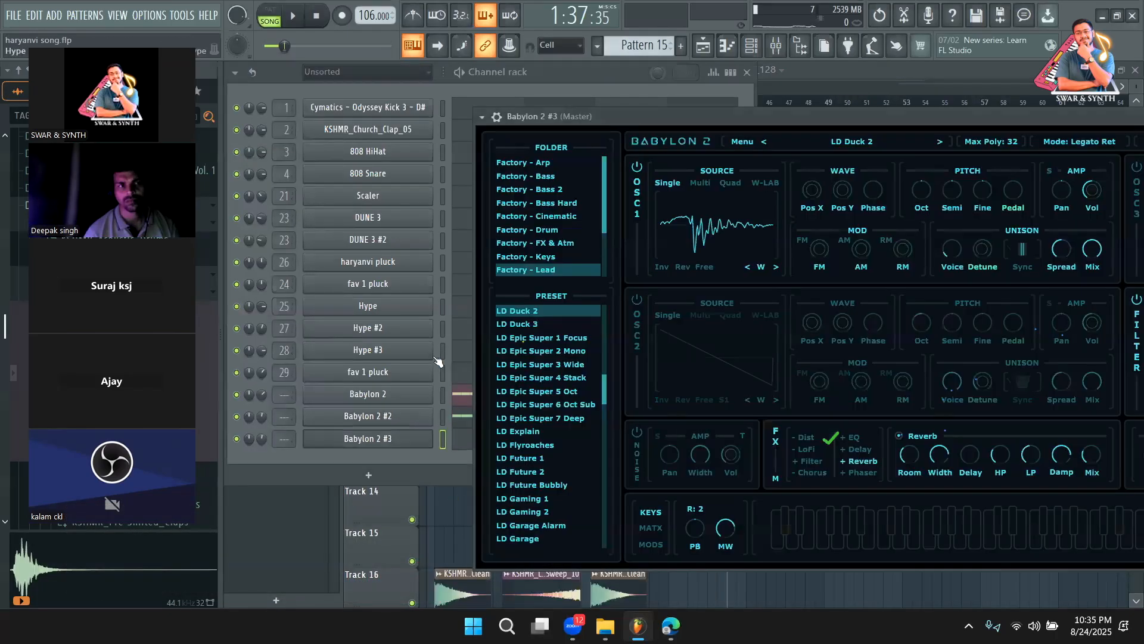
{"action": "left_click", "coordinate": [575, 80]}
{"action": "scroll", "coordinate": [643, 51], "scroll_direction": "down", "scroll_amount": 1}
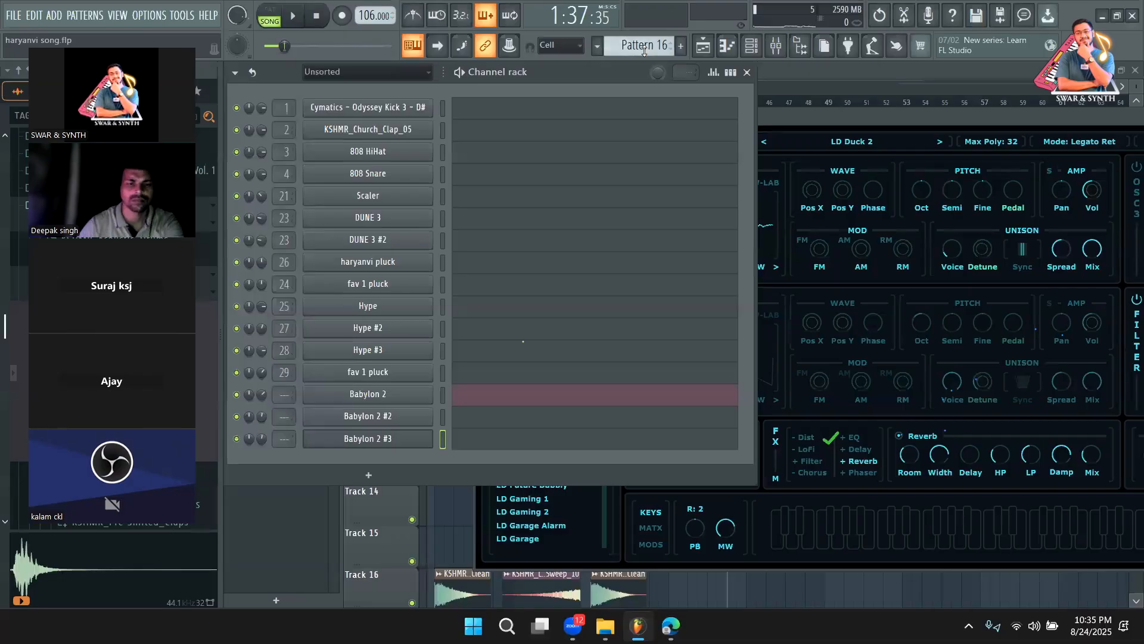
Audition the lead presets LD Hardstyle 3 lofi, LD High Life 1 and LD Horn Solo 2 on the cloned Babylon 2 channel
{"action": "left_click_drag", "start_coordinate": [852, 157], "coordinate": [806, 140]}
{"action": "scroll", "coordinate": [507, 393], "scroll_direction": "down", "scroll_amount": 2}
{"action": "left_click", "coordinate": [467, 469]}
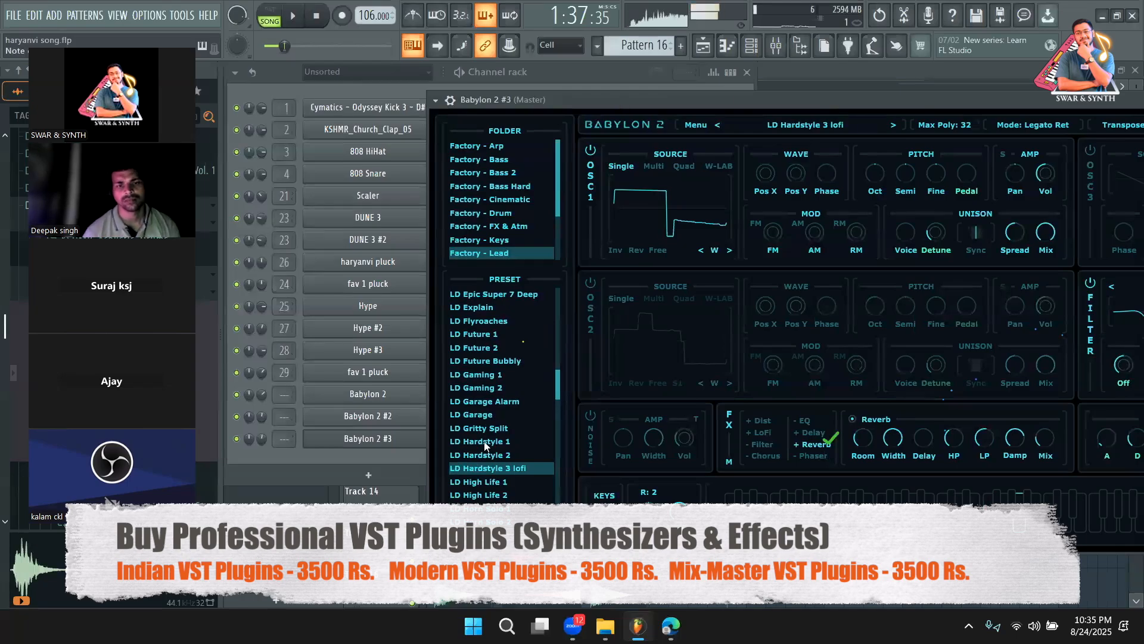
{"action": "key", "text": "Down"}
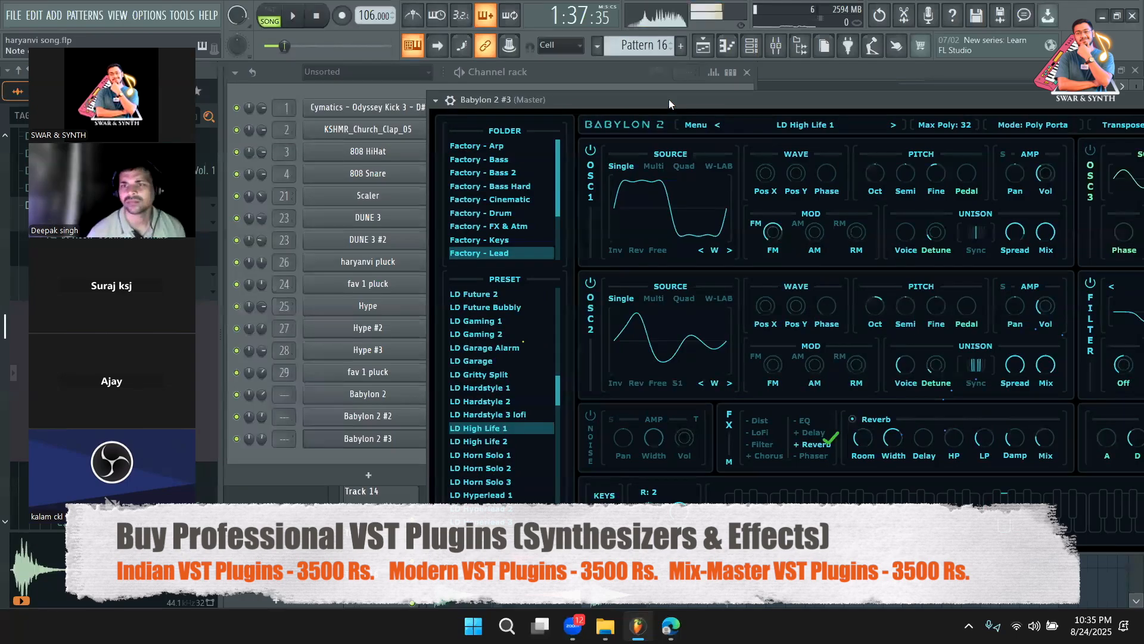
{"action": "scroll", "coordinate": [497, 441], "scroll_direction": "down", "scroll_amount": 2}
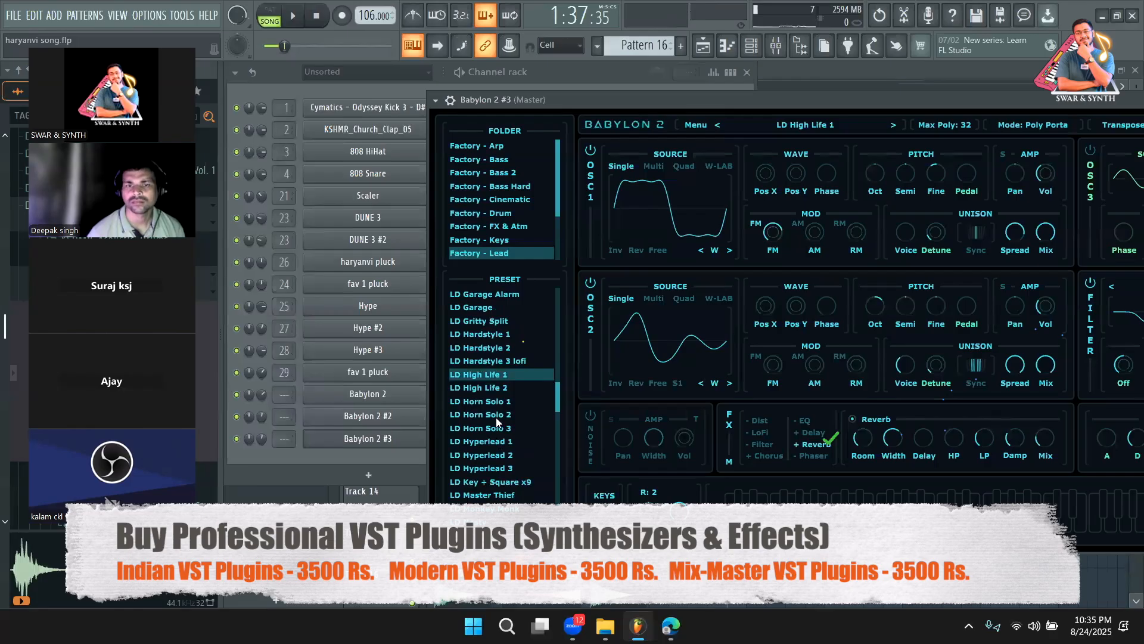
{"action": "left_click", "coordinate": [496, 415]}
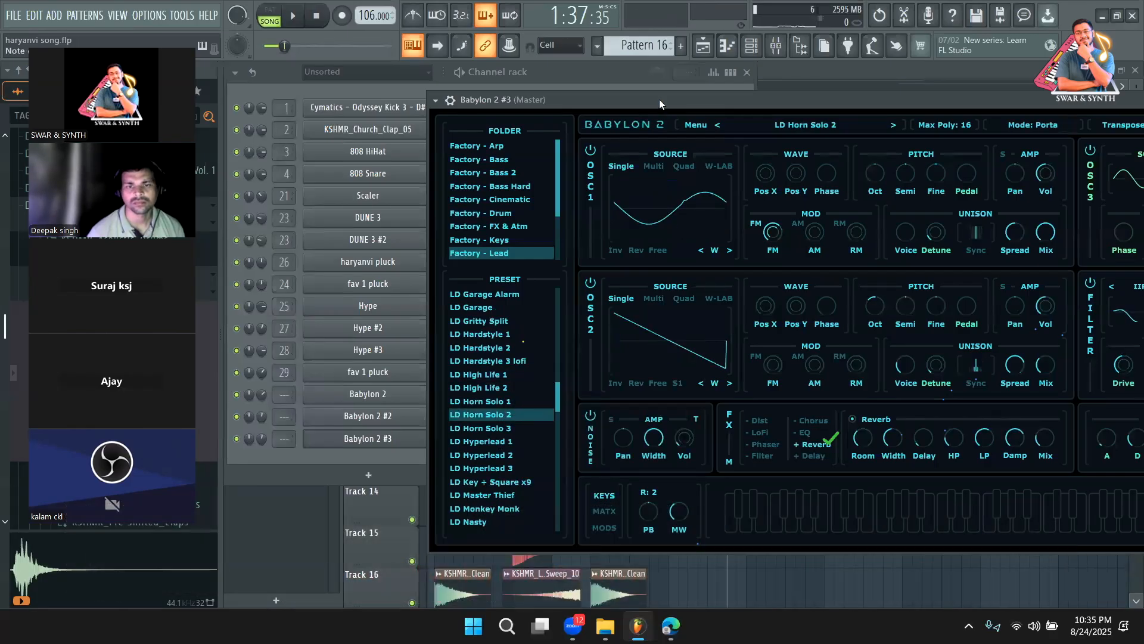
Audition the lead presets LD Horn Solo 3, LD Hyperlead 2 and LD Monkey Monk on the Babylon 2 #3 channel
{"action": "scroll", "coordinate": [477, 400], "scroll_direction": "down", "scroll_amount": 2}
{"action": "left_click", "coordinate": [491, 401]}
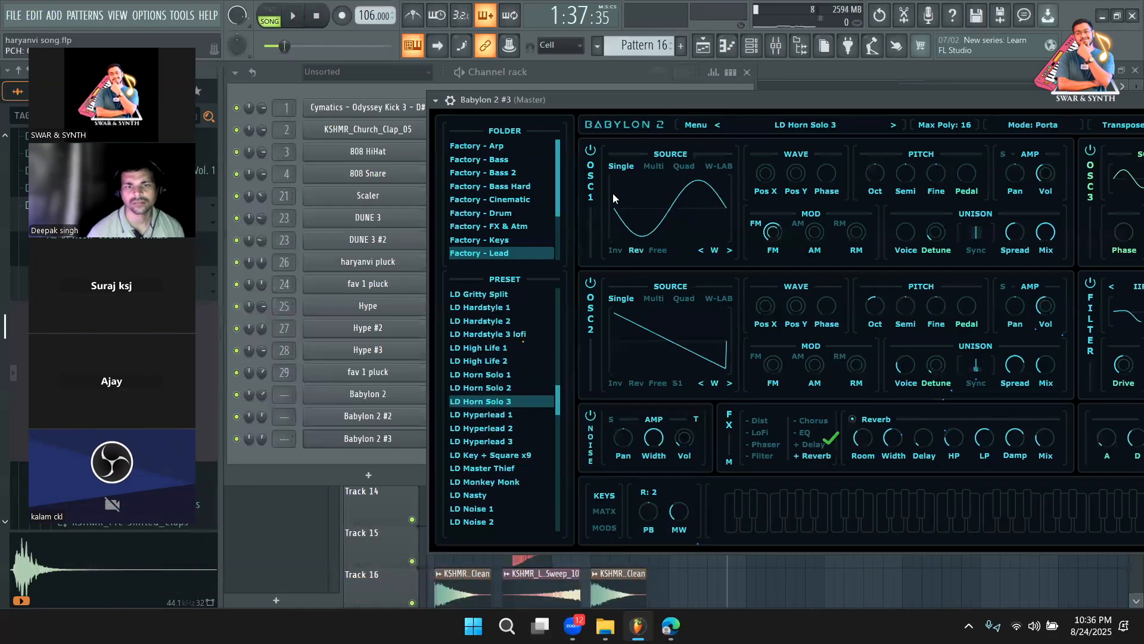
{"action": "left_click", "coordinate": [525, 428]}
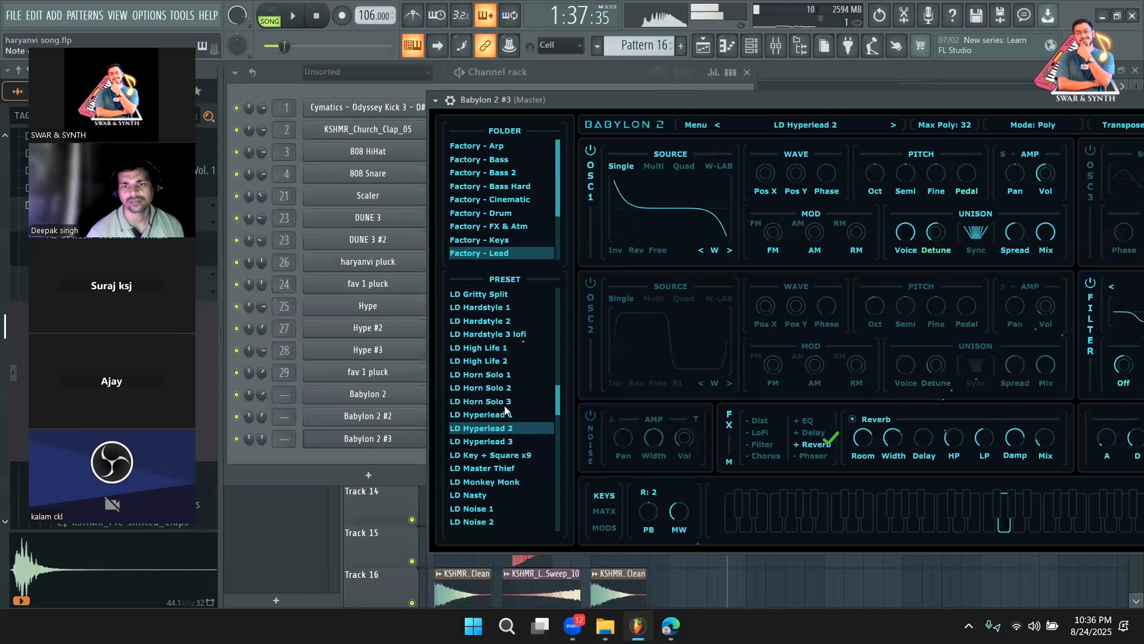
{"action": "scroll", "coordinate": [500, 427], "scroll_direction": "down", "scroll_amount": 4}
{"action": "left_click", "coordinate": [499, 429]}
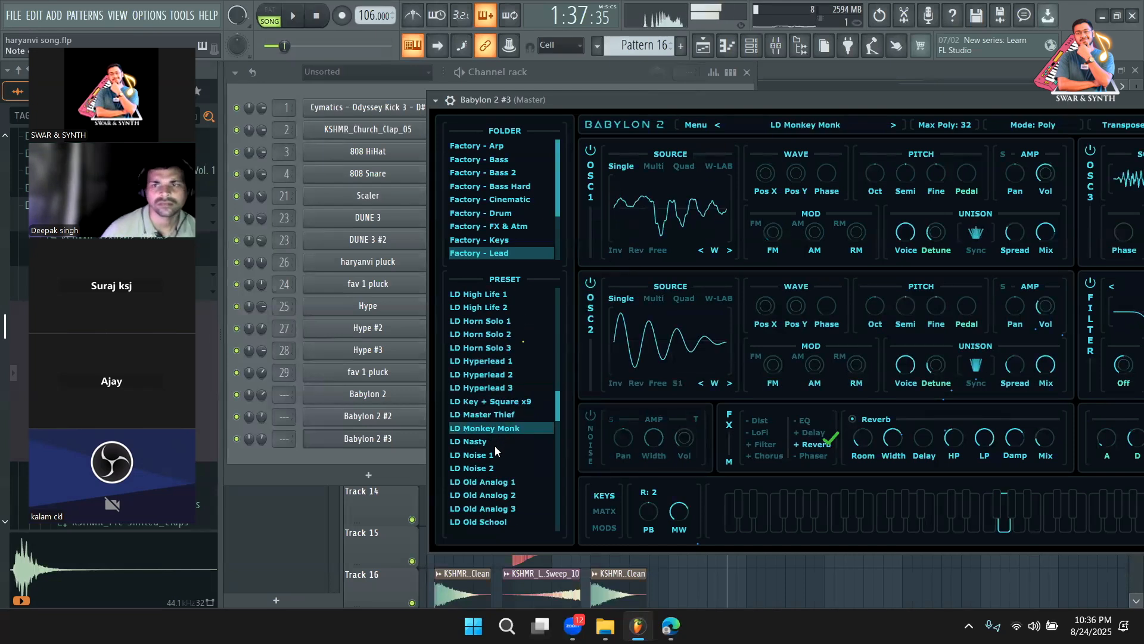
Switch Babylon 2 #3 to the Factory - Pluck folder and audition pluck presets from PL Bomb b through PL FM Mute 1
{"action": "scroll", "coordinate": [503, 221], "scroll_direction": "down", "scroll_amount": 4}
{"action": "left_click", "coordinate": [498, 226]}
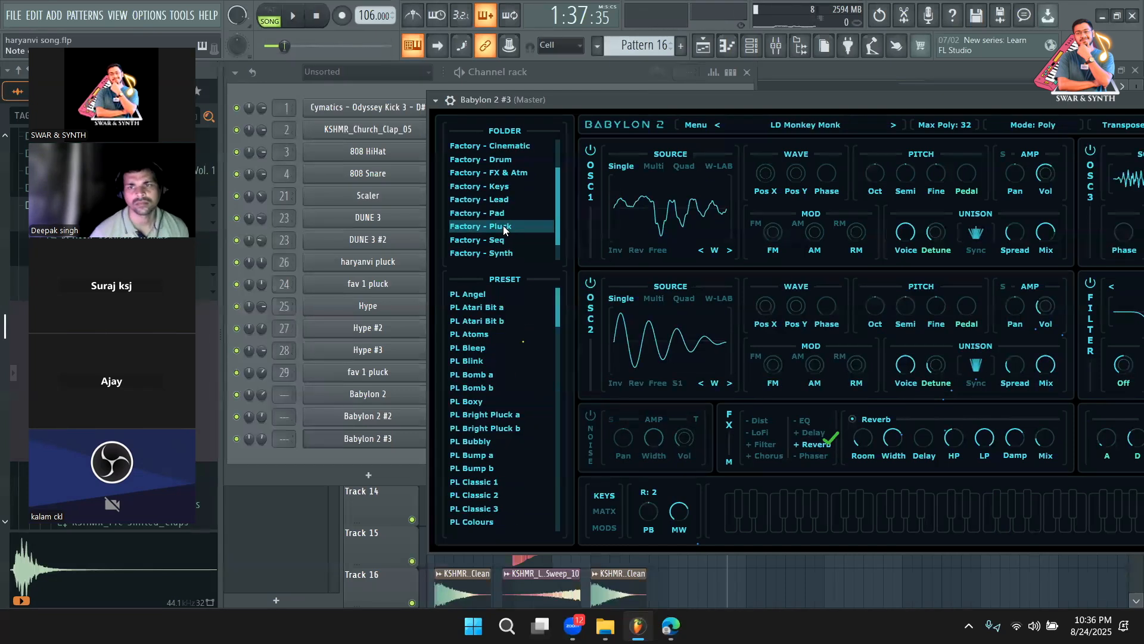
{"action": "left_click", "coordinate": [490, 389]}
{"action": "scroll", "coordinate": [489, 433], "scroll_direction": "down", "scroll_amount": 2}
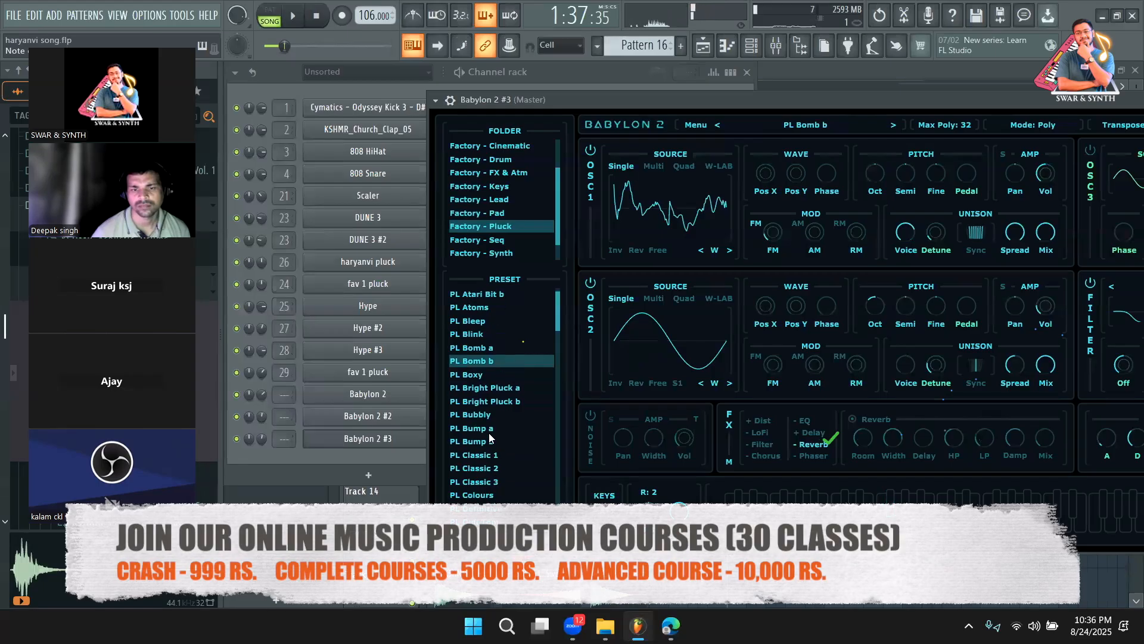
{"action": "left_click", "coordinate": [490, 429]}
{"action": "scroll", "coordinate": [491, 453], "scroll_direction": "down", "scroll_amount": 5}
{"action": "left_click", "coordinate": [491, 426]}
{"action": "scroll", "coordinate": [500, 444], "scroll_direction": "down", "scroll_amount": 5}
{"action": "left_click", "coordinate": [491, 429]}
{"action": "scroll", "coordinate": [488, 451], "scroll_direction": "down", "scroll_amount": 5}
{"action": "left_click", "coordinate": [480, 401]}
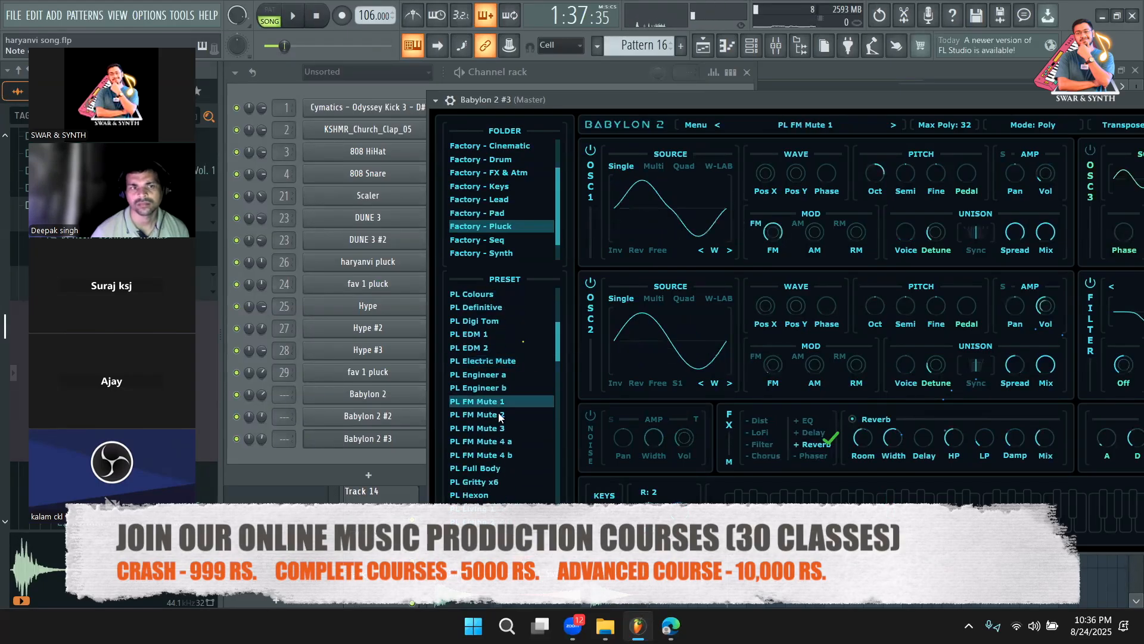
Audition further pluck presets such as PL Full Body, PL Nintendo c and PL Prodigy 2, and load PL Plucky FM 2
{"action": "scroll", "coordinate": [505, 418], "scroll_direction": "down", "scroll_amount": 4}
{"action": "scroll", "coordinate": [497, 419], "scroll_direction": "down", "scroll_amount": 5}
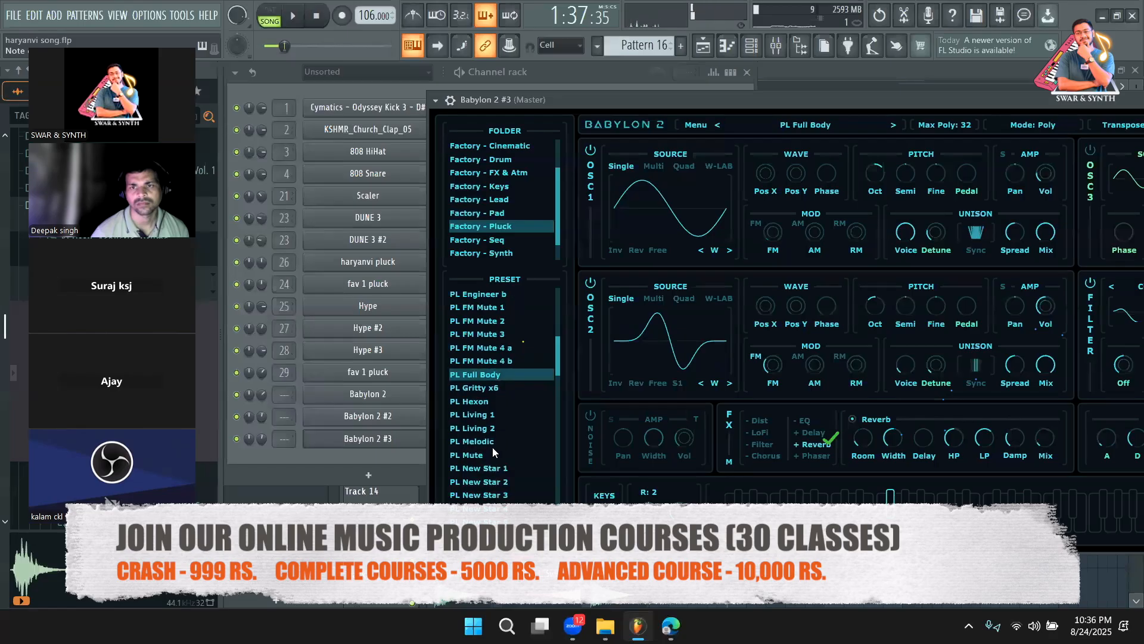
{"action": "left_click", "coordinate": [496, 417]}
{"action": "scroll", "coordinate": [504, 449], "scroll_direction": "down", "scroll_amount": 5}
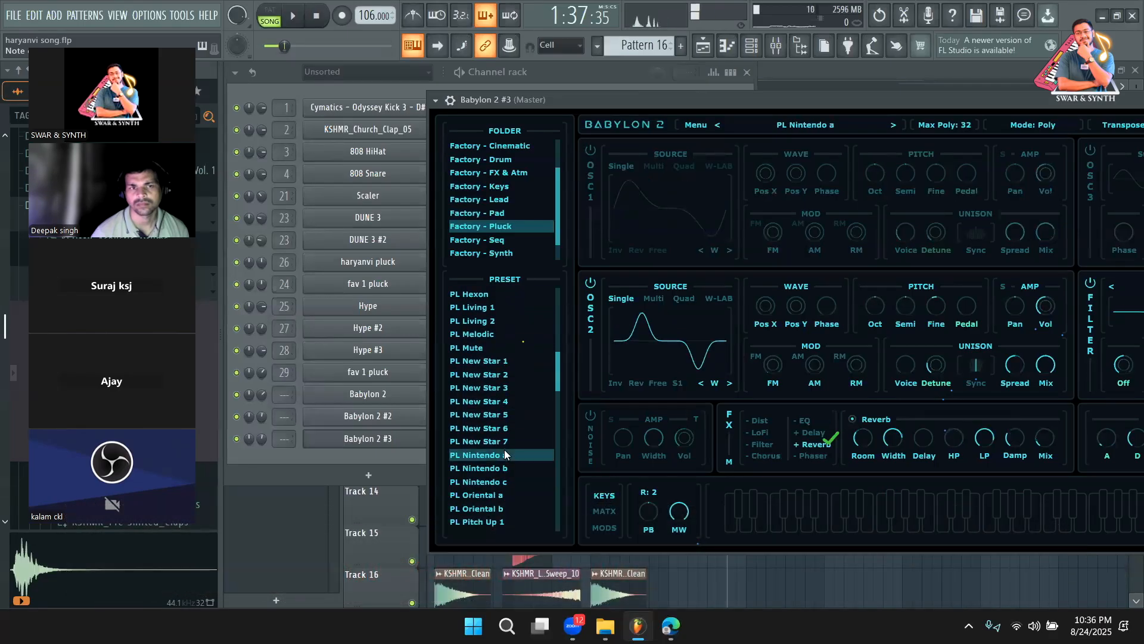
{"action": "scroll", "coordinate": [492, 459], "scroll_direction": "down", "scroll_amount": 8}
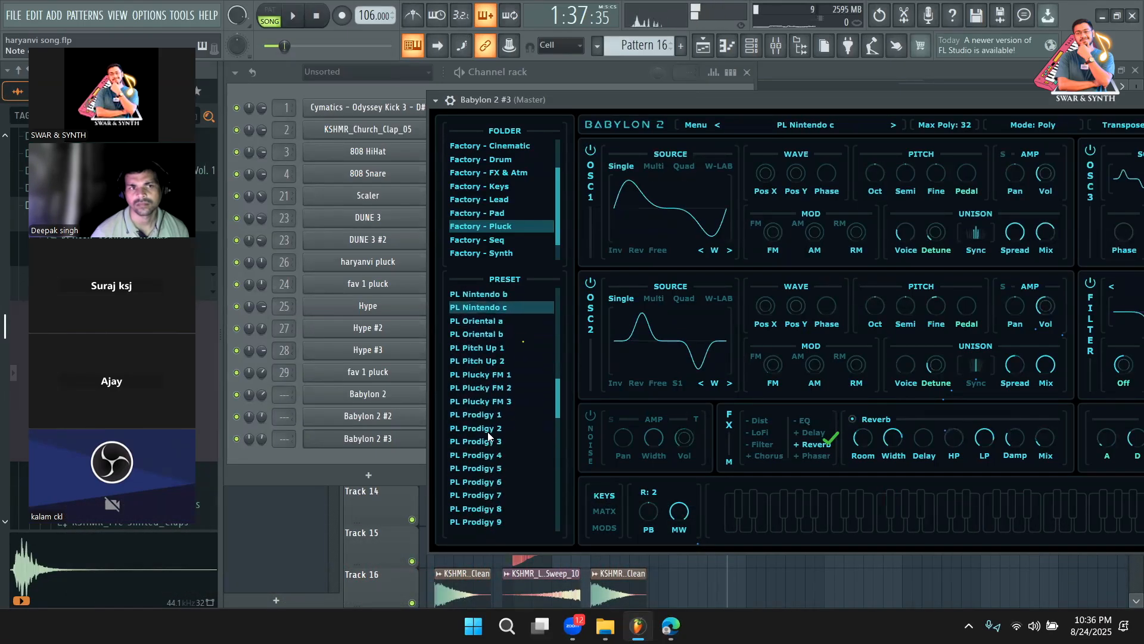
{"action": "left_click", "coordinate": [492, 428]}
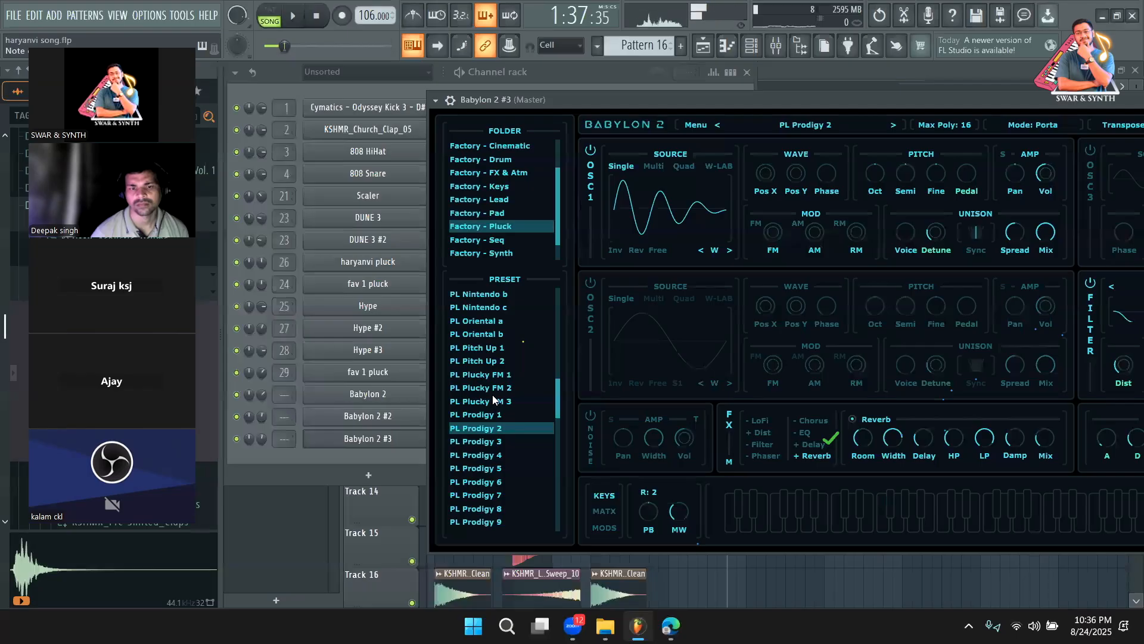
{"action": "left_click", "coordinate": [503, 388]}
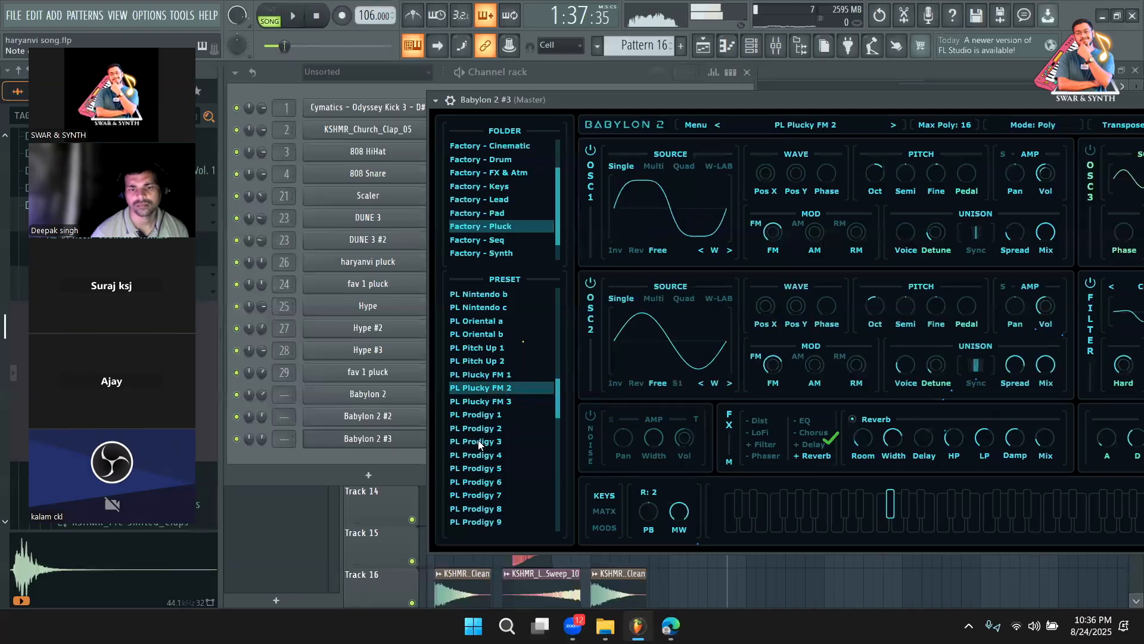
Set the Babylon 2 #3 channel's root note to C4 in its miscellaneous channel settings
{"action": "left_click", "coordinate": [454, 104]}
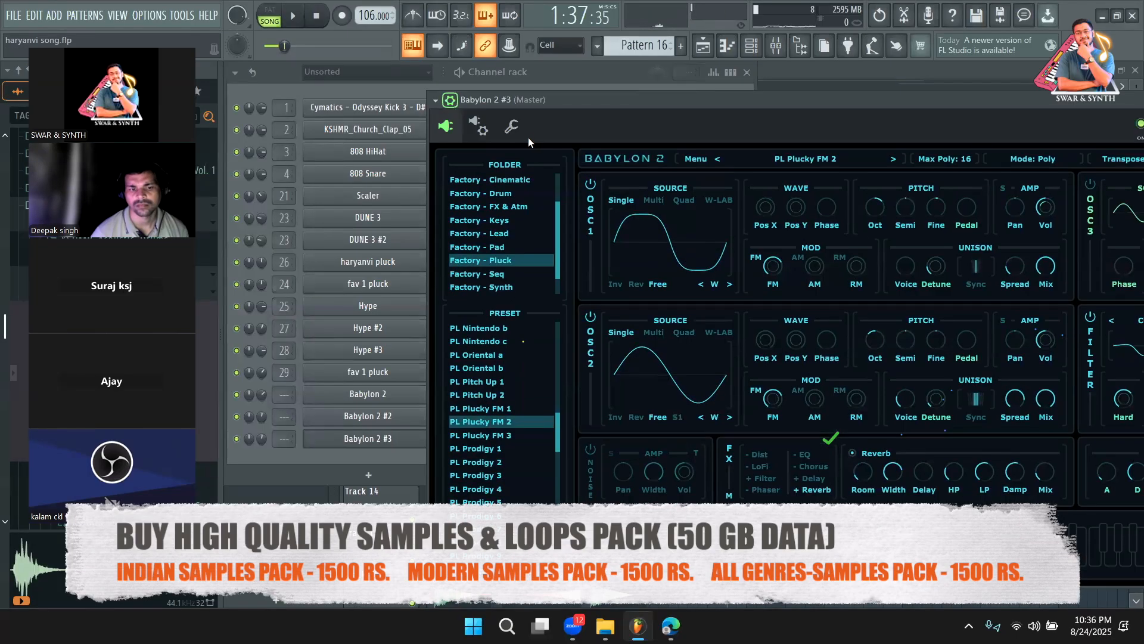
{"action": "left_click", "coordinate": [523, 133]}
{"action": "right_click", "coordinate": [710, 418]}
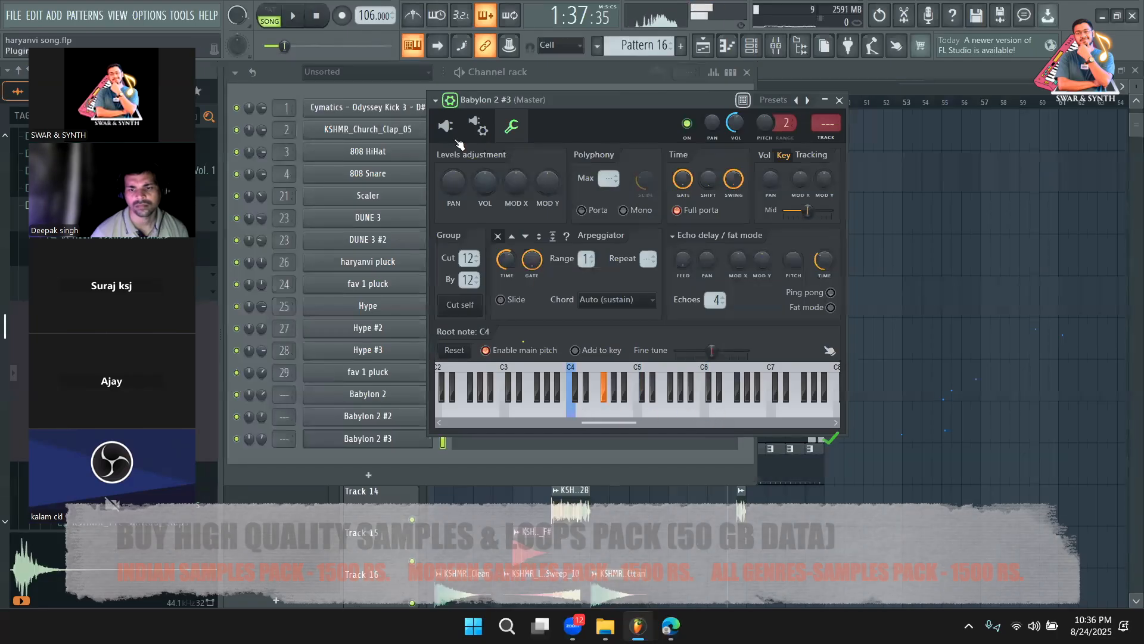
Load the PL Prodigy 10 preset from the Factory - Pluck folder in Babylon 2 #3
{"action": "left_click", "coordinate": [447, 127]}
{"action": "left_click", "coordinate": [520, 460]}
{"action": "scroll", "coordinate": [497, 453], "scroll_direction": "down", "scroll_amount": 1}
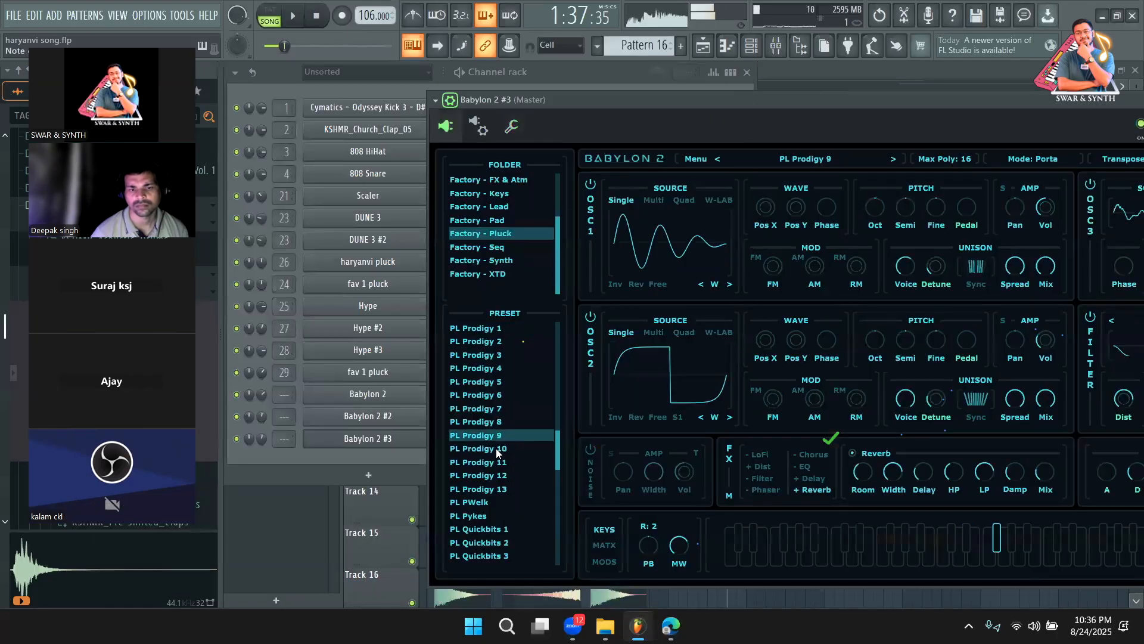
{"action": "left_click", "coordinate": [504, 448]}
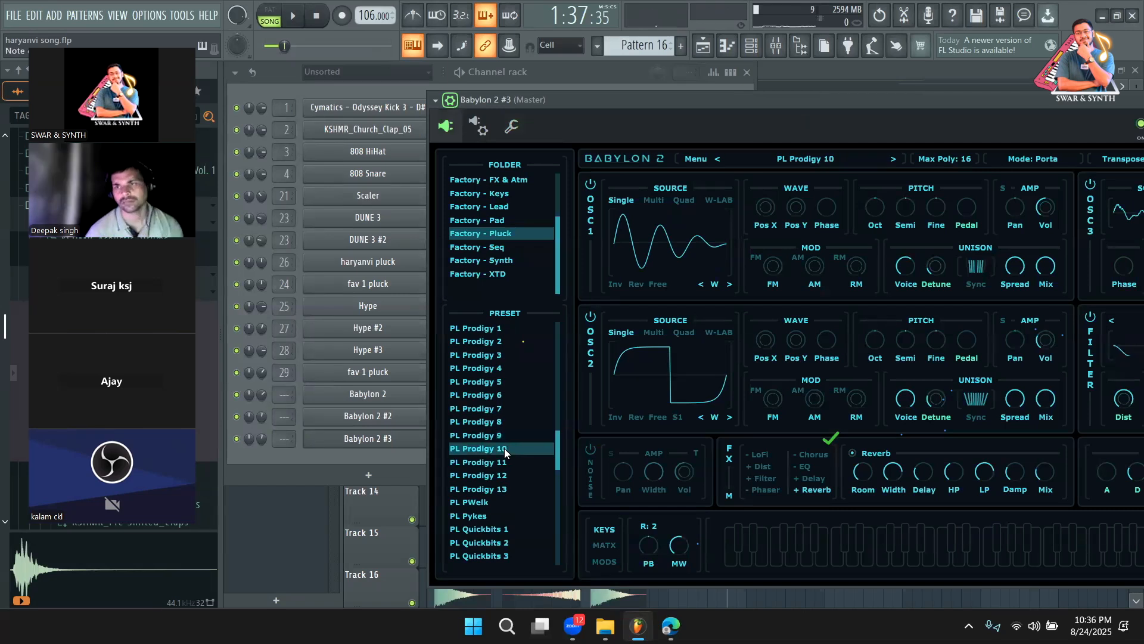
Switch Babylon 2 #3 to the Factory - Lead folder and try the LD Arena 6, LD Buzz 01 and LD Buzz 06 presets
{"action": "left_click", "coordinate": [515, 206]}
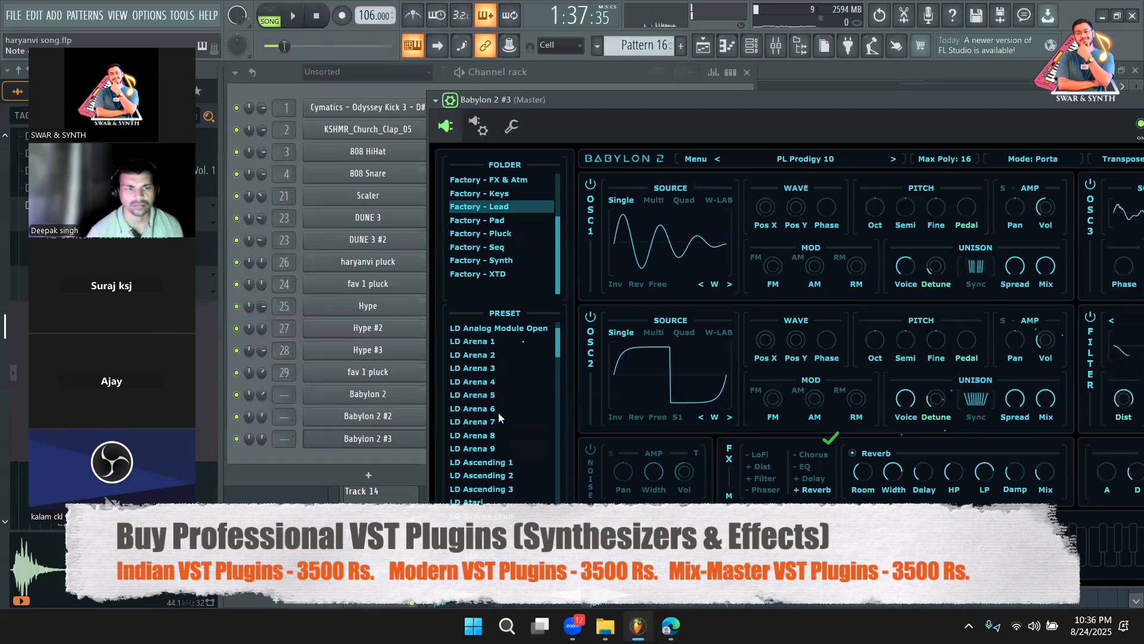
{"action": "left_click", "coordinate": [504, 408]}
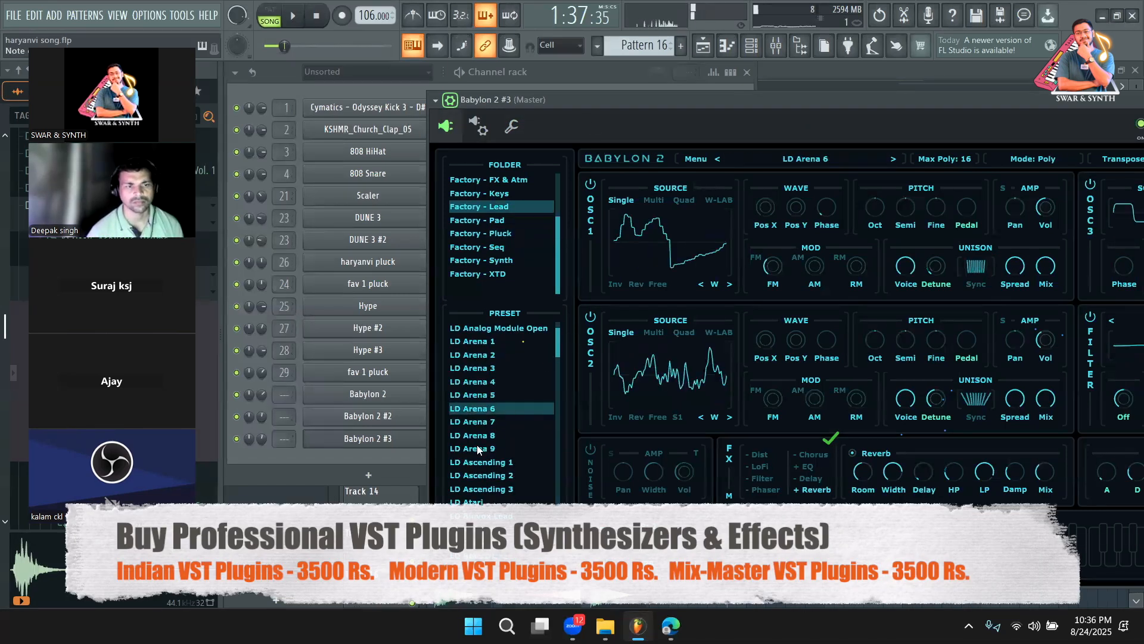
{"action": "scroll", "coordinate": [477, 445], "scroll_direction": "down", "scroll_amount": 3}
{"action": "left_click", "coordinate": [484, 487]}
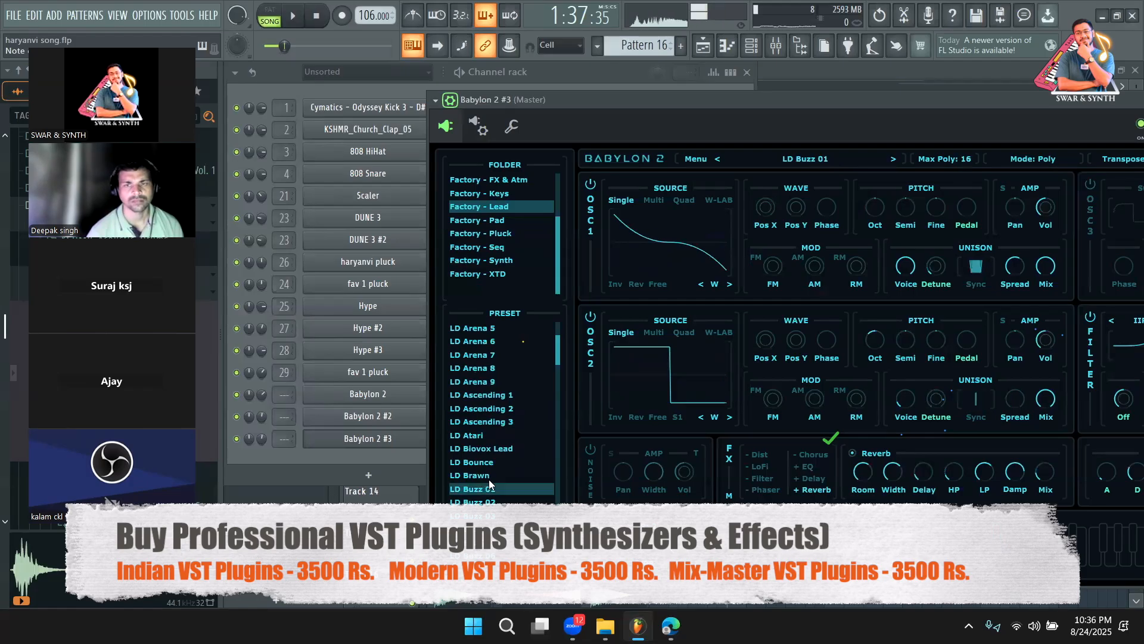
{"action": "scroll", "coordinate": [489, 480], "scroll_direction": "down", "scroll_amount": 2}
{"action": "left_click", "coordinate": [490, 475]}
{"action": "scroll", "coordinate": [491, 468], "scroll_direction": "down", "scroll_amount": 1}
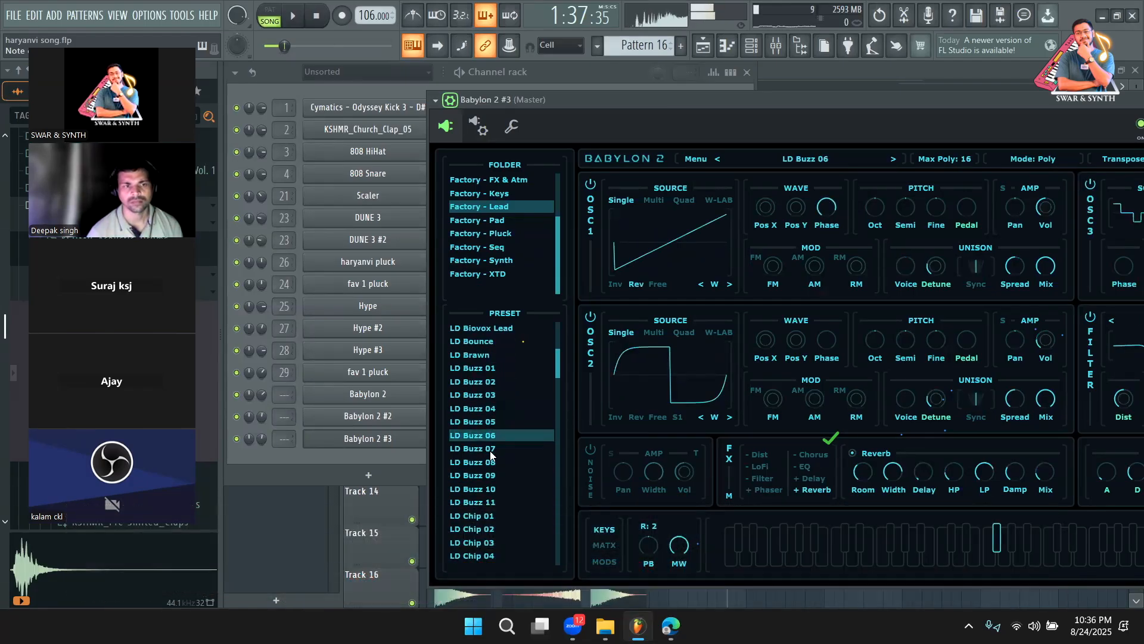
Try the LD Buzz 07, LD Buzz 10 and LD Chip 01 presets, load LD Chip 03, and return to the Playlist
{"action": "left_click", "coordinate": [491, 448]}
{"action": "left_click", "coordinate": [485, 488]}
{"action": "scroll", "coordinate": [492, 457], "scroll_direction": "down", "scroll_amount": 3}
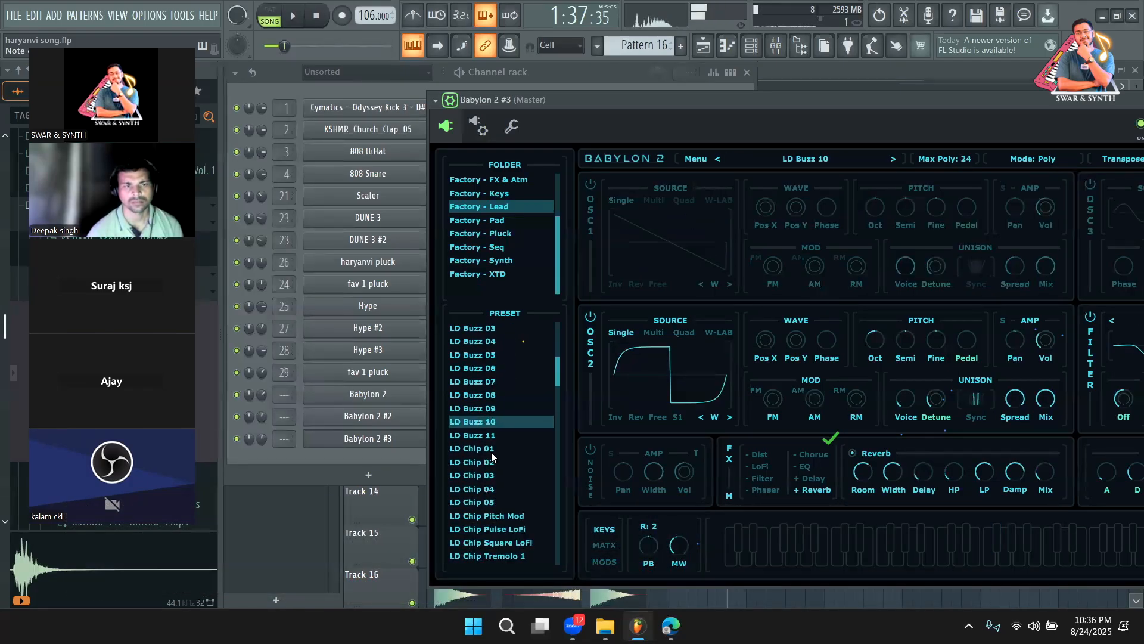
{"action": "left_click", "coordinate": [491, 453]}
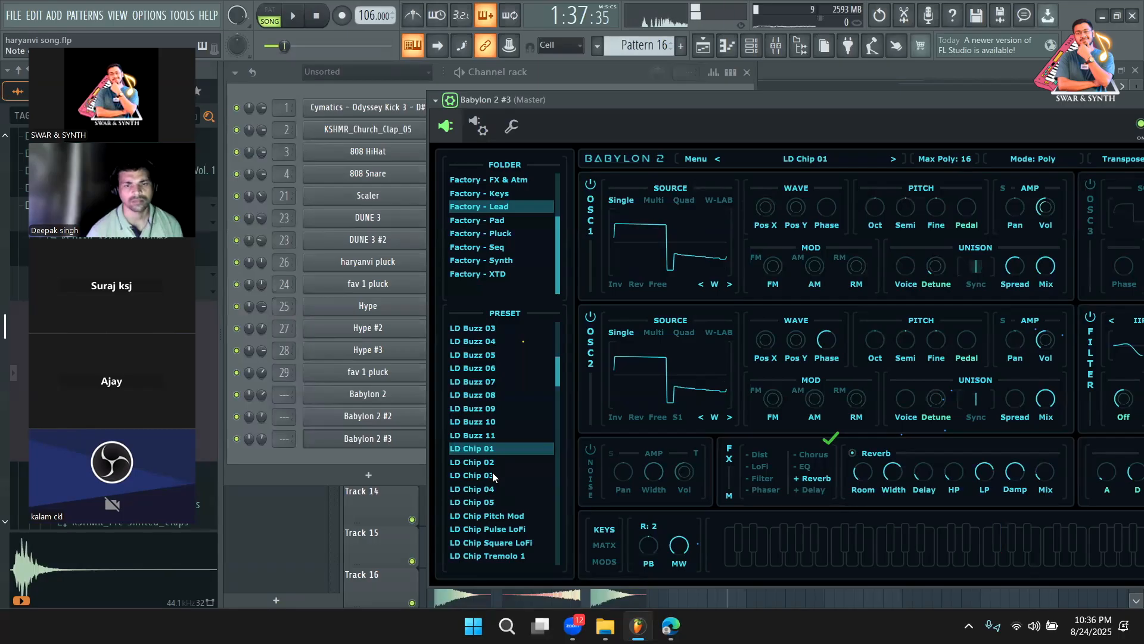
{"action": "left_click", "coordinate": [501, 477]}
{"action": "scroll", "coordinate": [502, 480], "scroll_direction": "down", "scroll_amount": 2}
{"action": "left_click", "coordinate": [329, 500]}
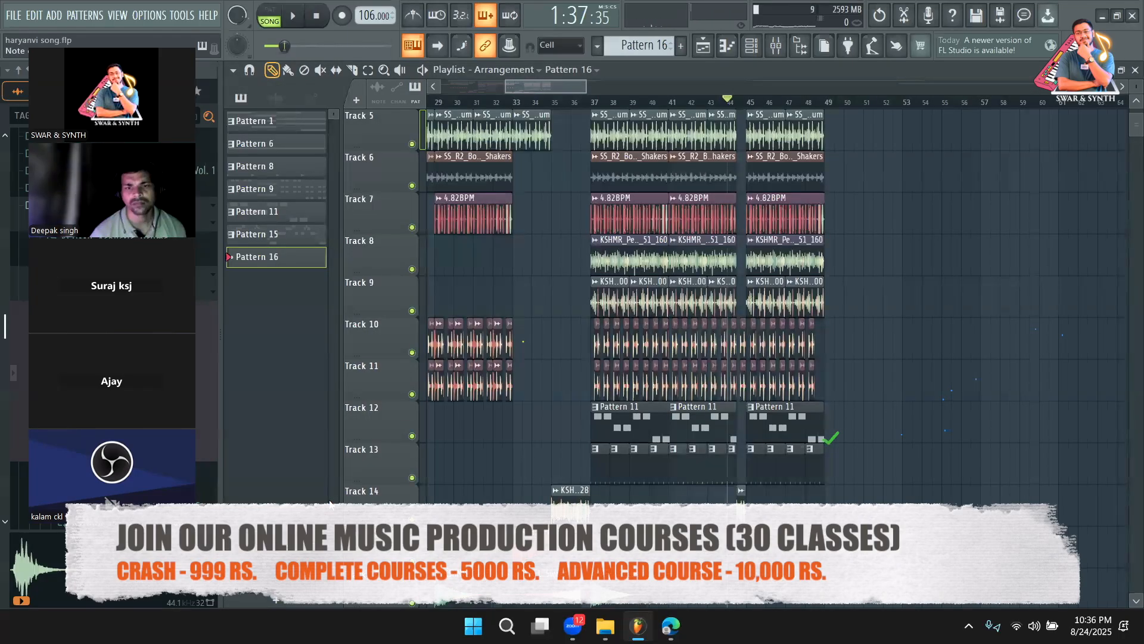
Inspect the haryanvi pluck notes of Pattern 9 from Track 4 in the Piano roll, and return to the Playlist
{"action": "scroll", "coordinate": [691, 268], "scroll_direction": "up", "scroll_amount": 4}
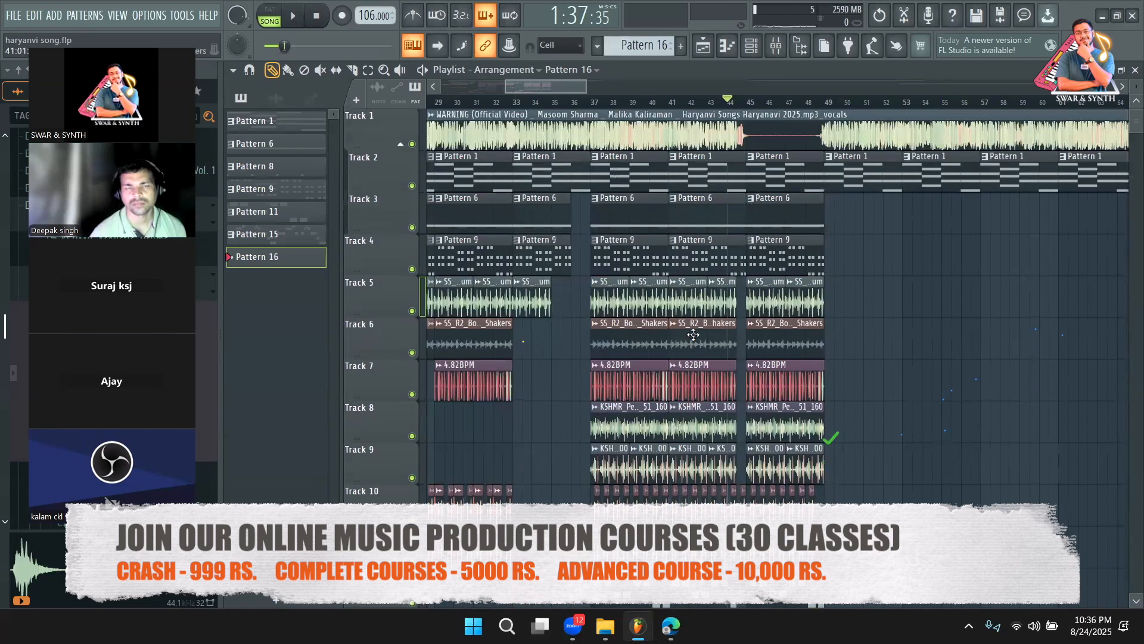
{"action": "double_click", "coordinate": [693, 238]}
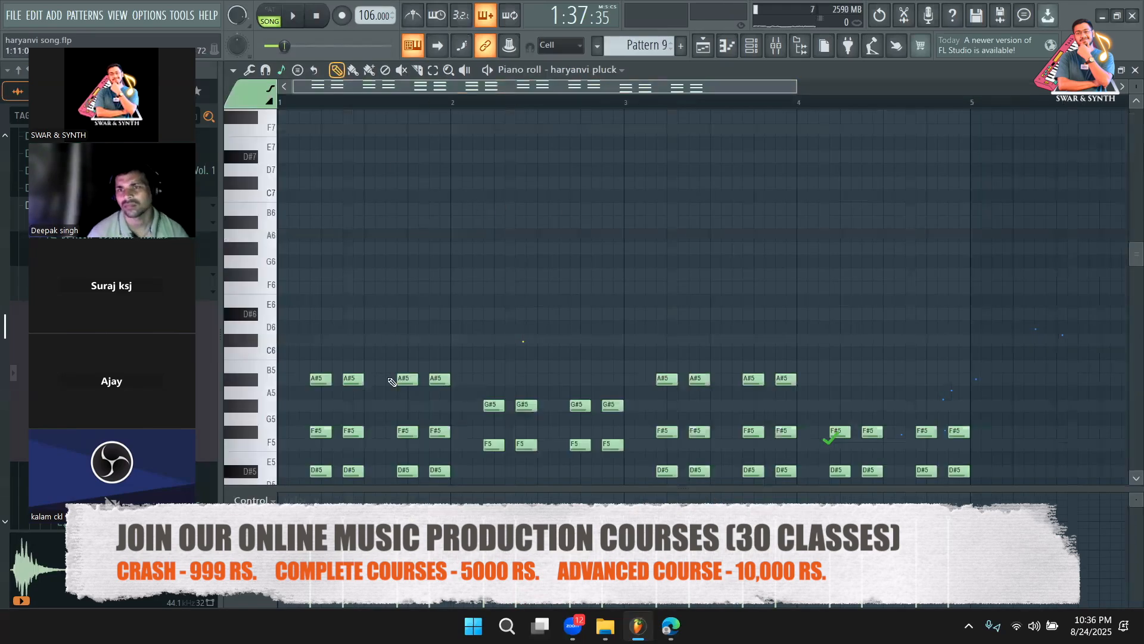
{"action": "scroll", "coordinate": [322, 337], "scroll_direction": "down", "scroll_amount": 5}
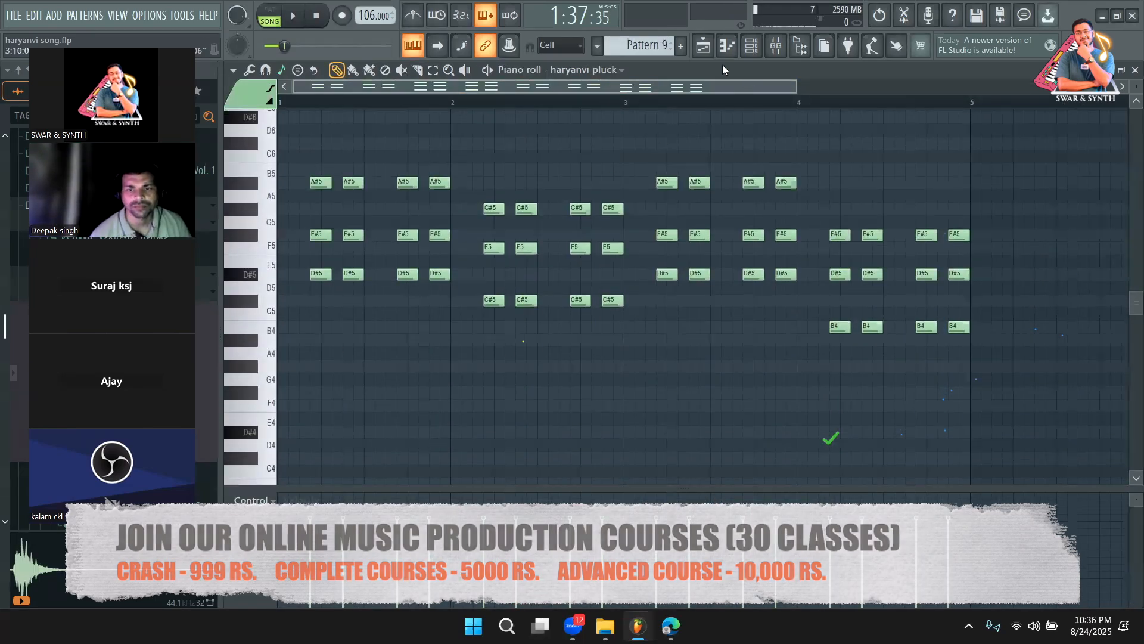
{"action": "left_click", "coordinate": [703, 46]}
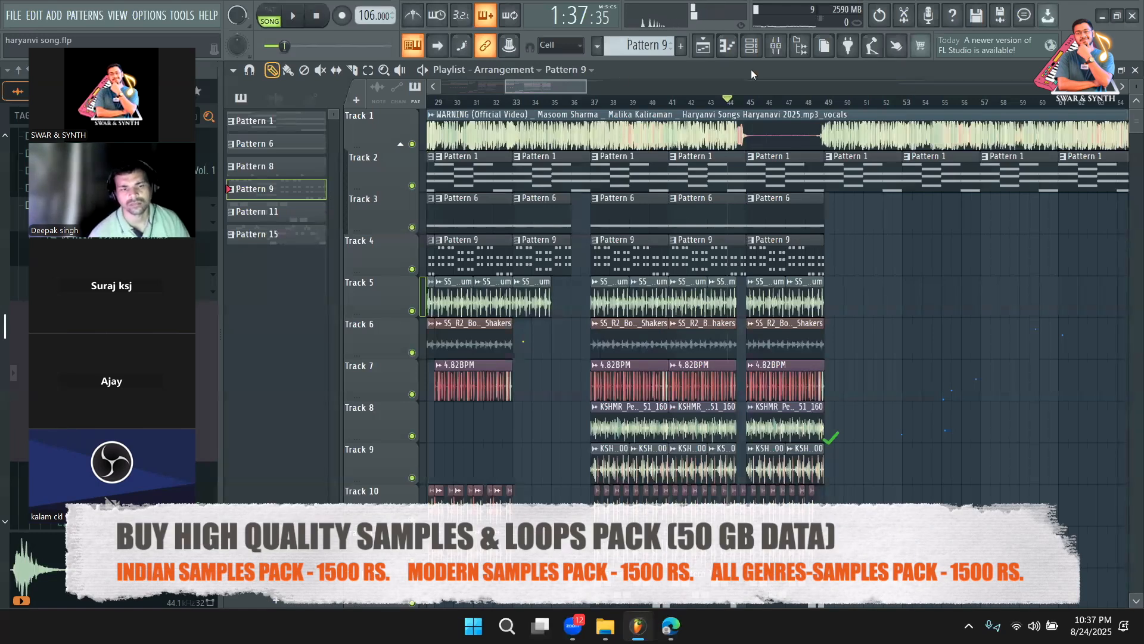
Switch the active pattern to Pattern 14 and select the Babylon 2 #3 channel
{"action": "key", "text": "F6"}
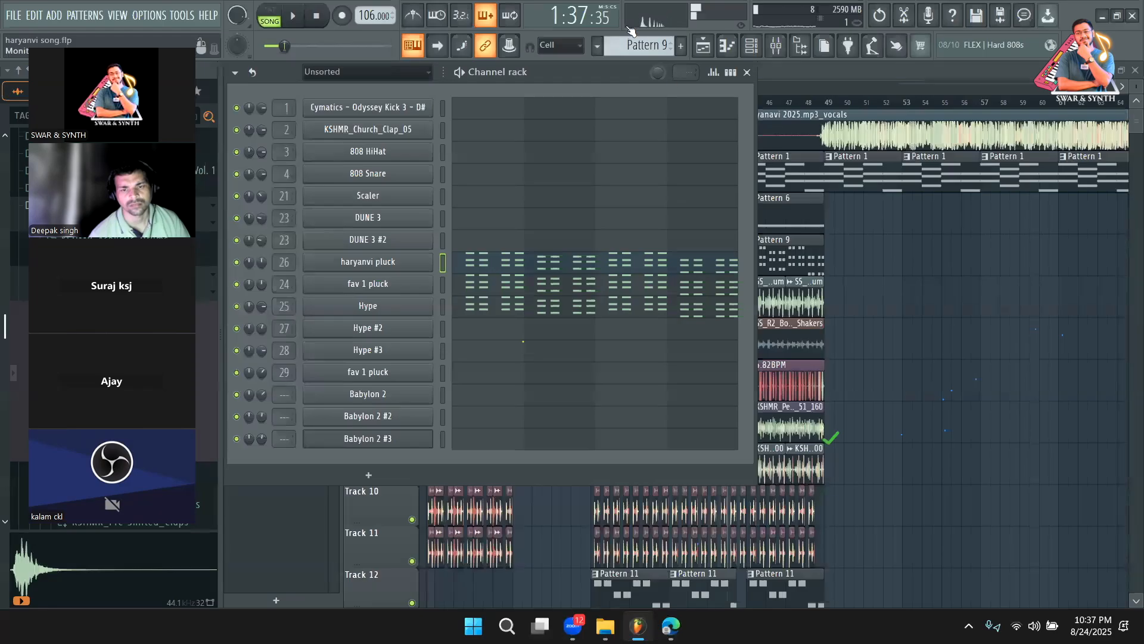
{"action": "left_click_drag", "start_coordinate": [638, 46], "coordinate": [638, 27]}
{"action": "left_click", "coordinate": [378, 443]}
{"action": "key", "text": "F5"}
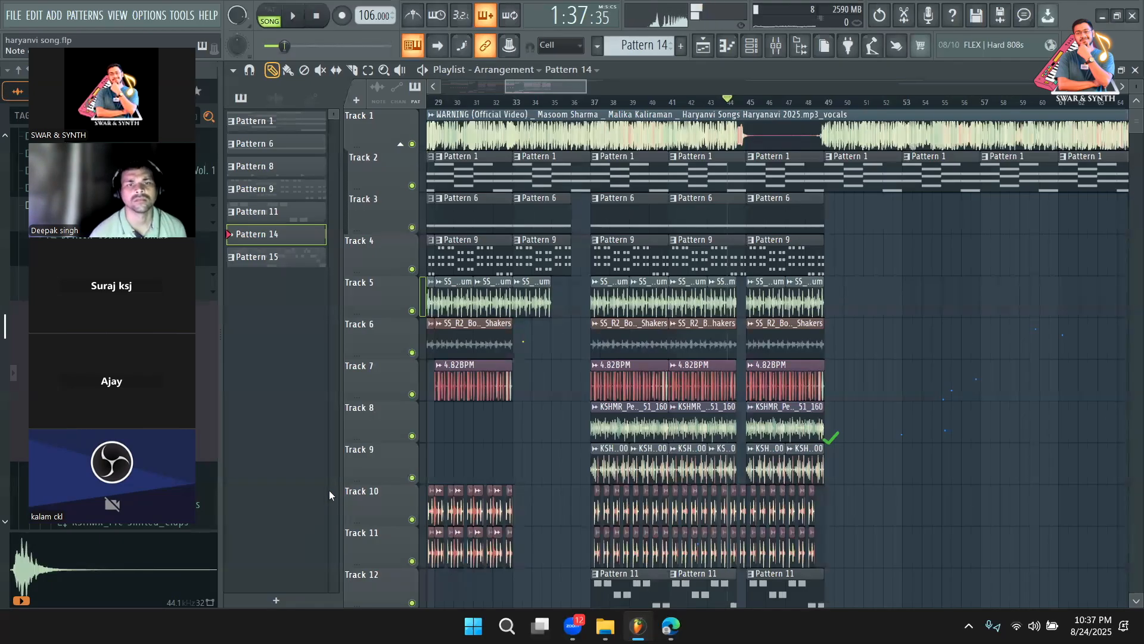
Set the root note of the Babylon 2 #3 channel to C5 and return to the Playlist
{"action": "left_click", "coordinate": [751, 47]}
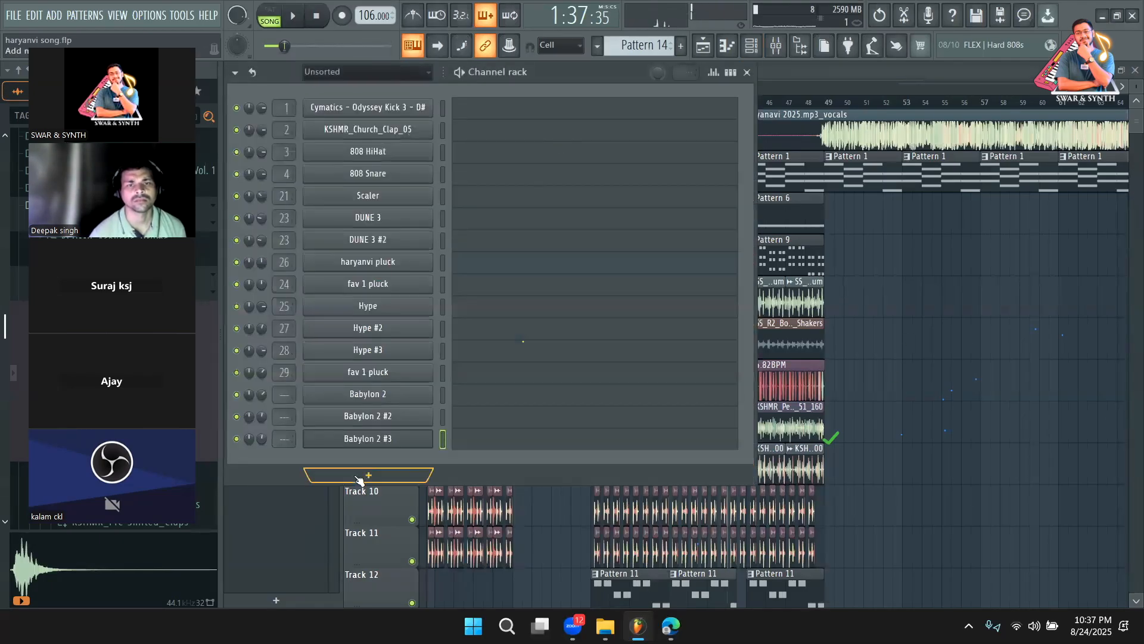
{"action": "left_click", "coordinate": [367, 439]}
{"action": "left_click", "coordinate": [511, 126]}
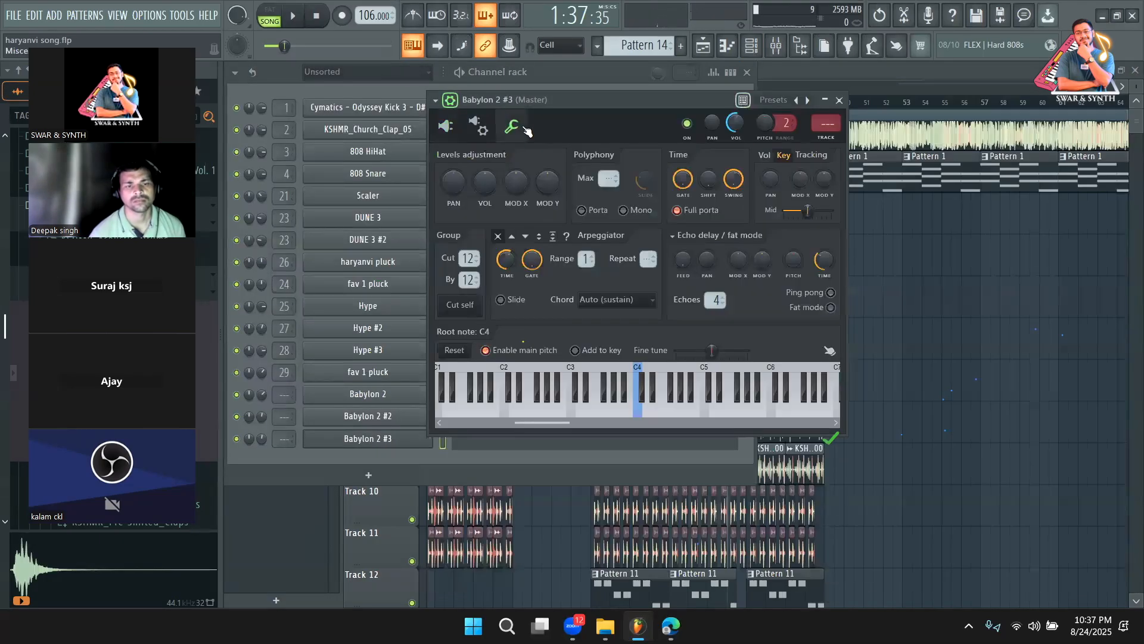
{"action": "mouse_move", "coordinate": [702, 419]}
{"action": "left_mouse_down"}
{"action": "mouse_move", "coordinate": [717, 417]}
{"action": "mouse_move", "coordinate": [704, 417]}
{"action": "left_mouse_up"}
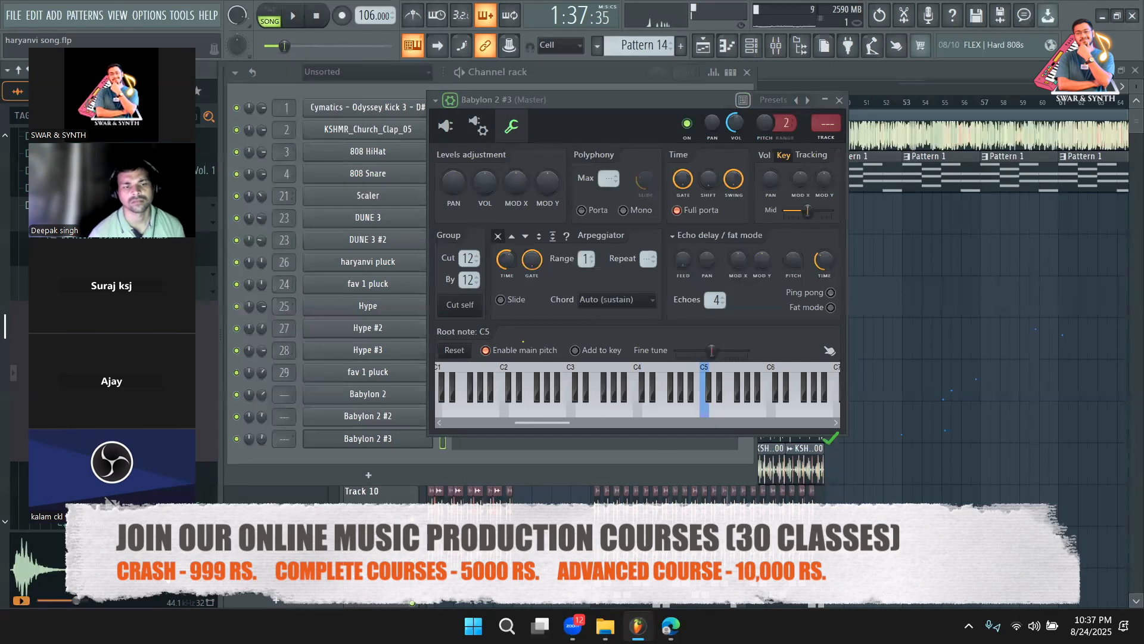
{"action": "left_click", "coordinate": [276, 551]}
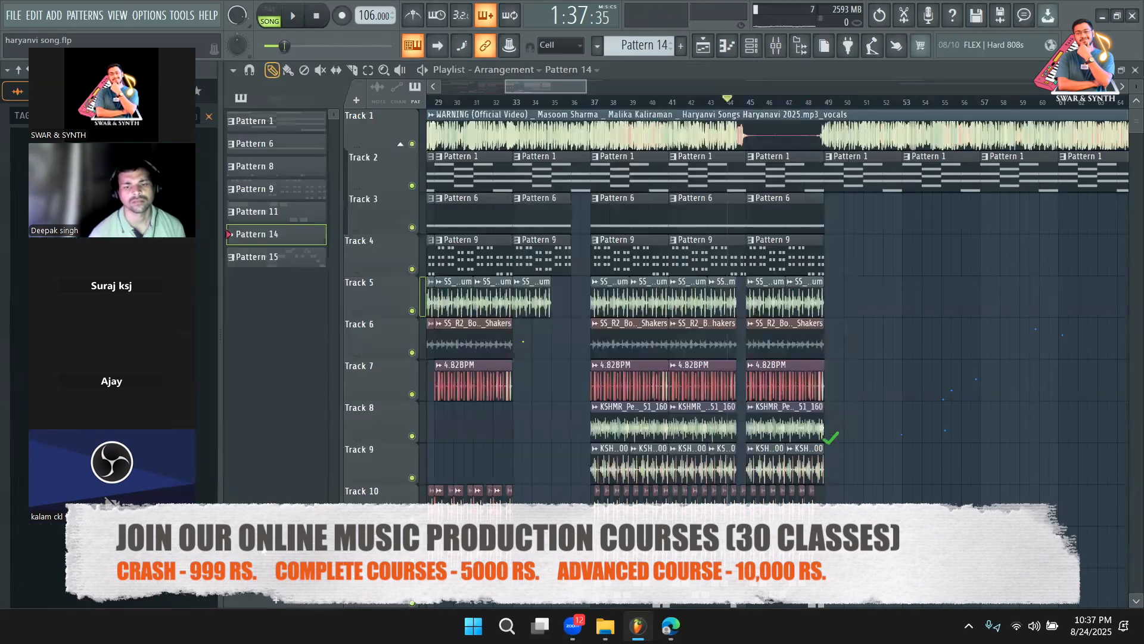
Play the arrangement repeatedly from bar 44, stopping after each pass, to listen to the section without vocals
{"action": "key", "text": "space"}
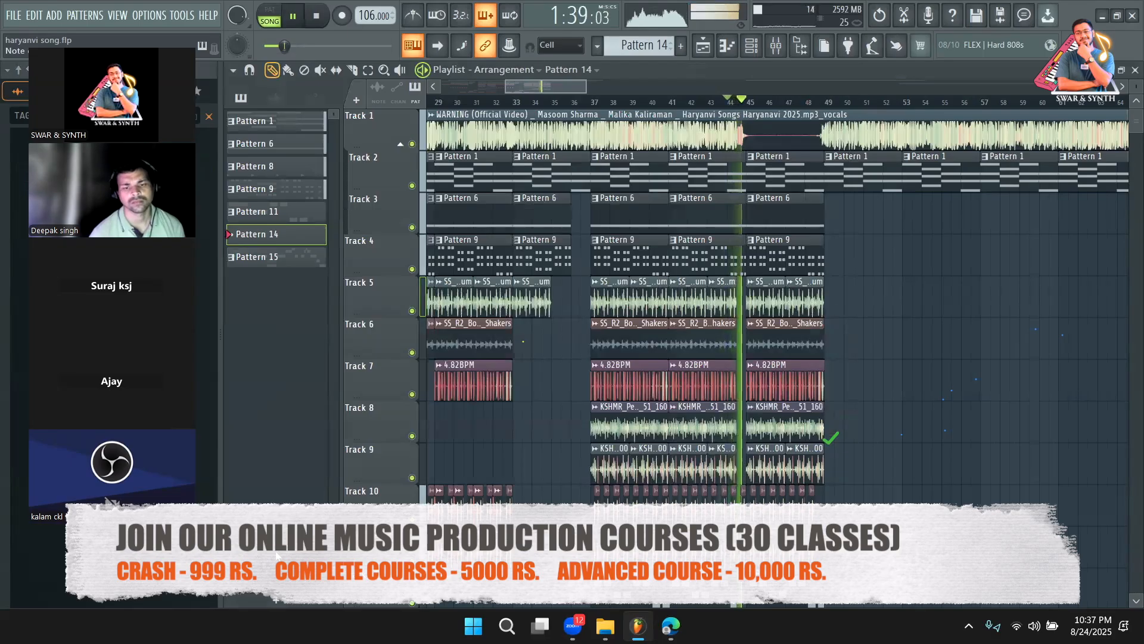
{"action": "key", "text": "space"}
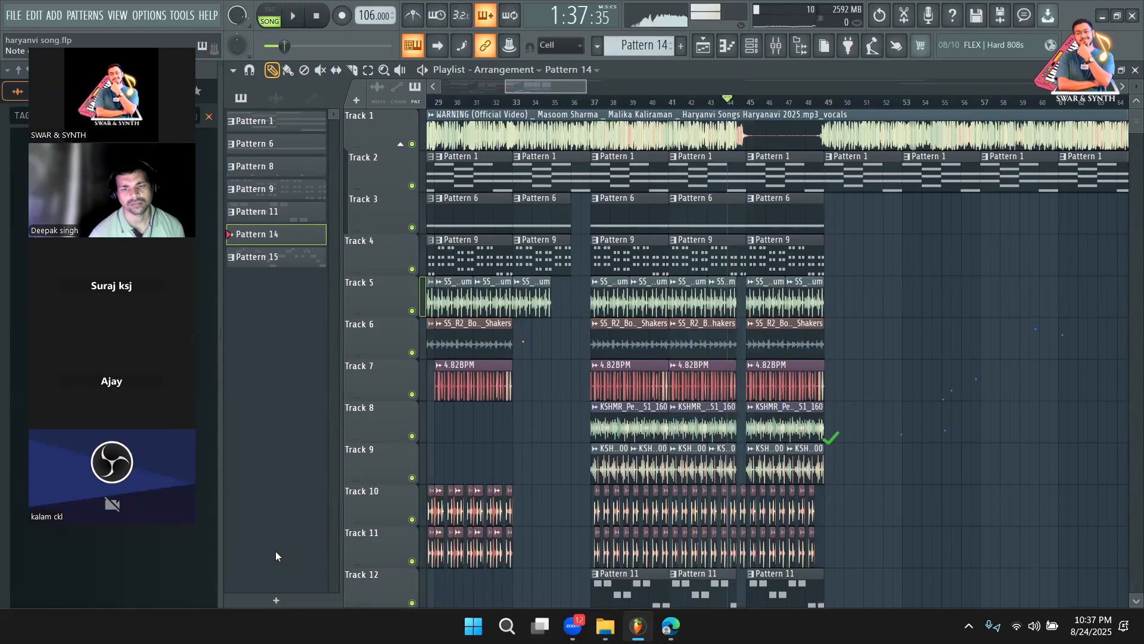
{"action": "key", "text": "space"}
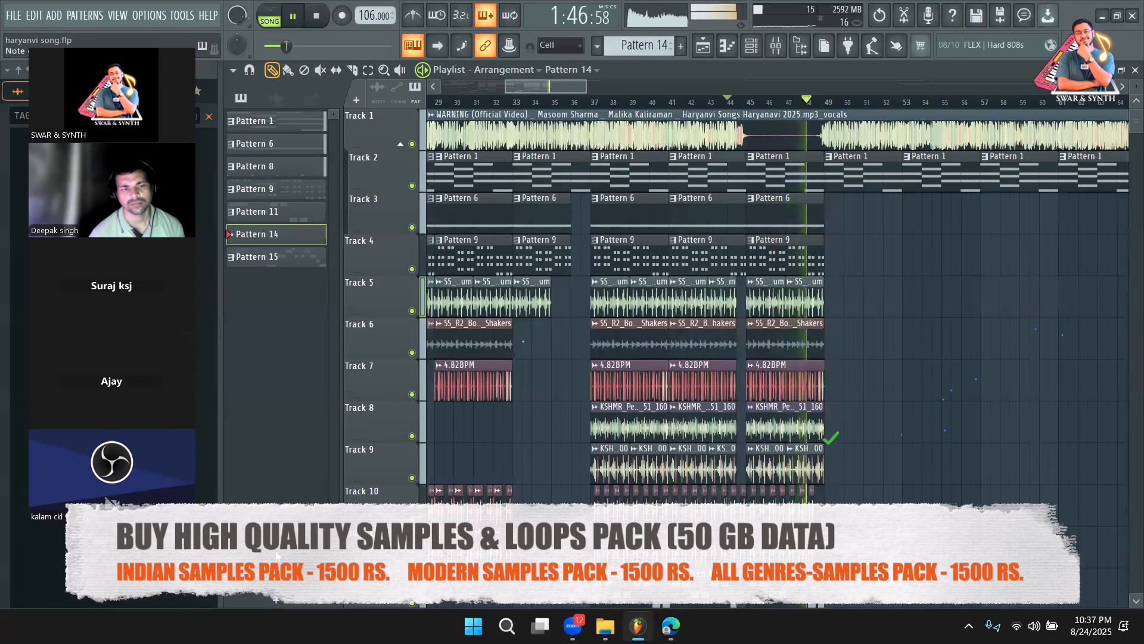
{"action": "key", "text": "space"}
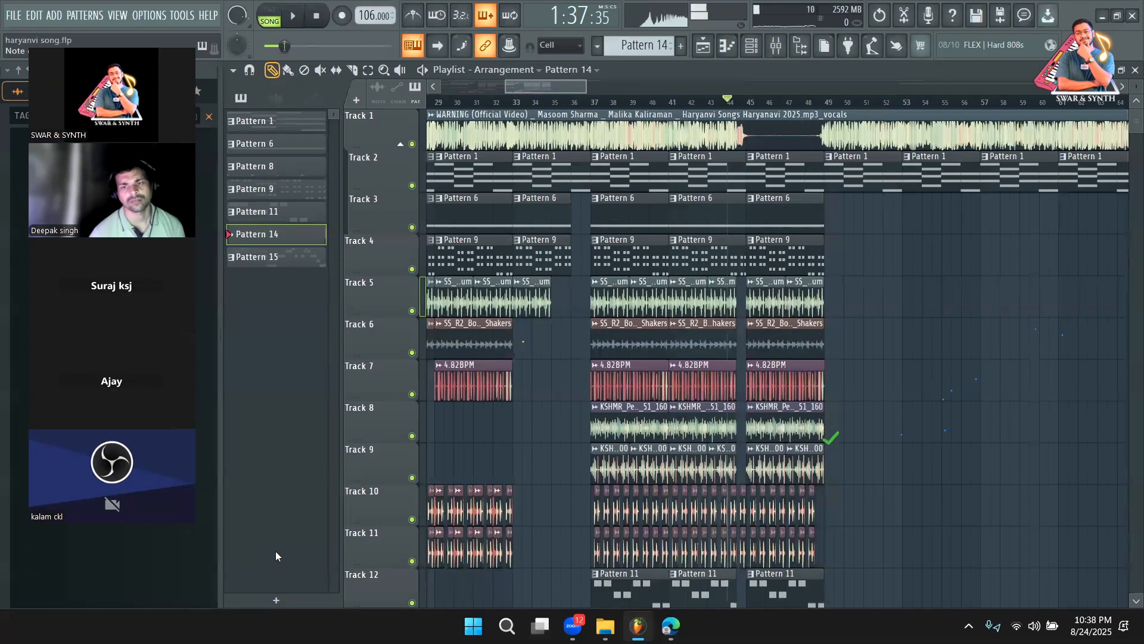
{"action": "key", "text": "space"}
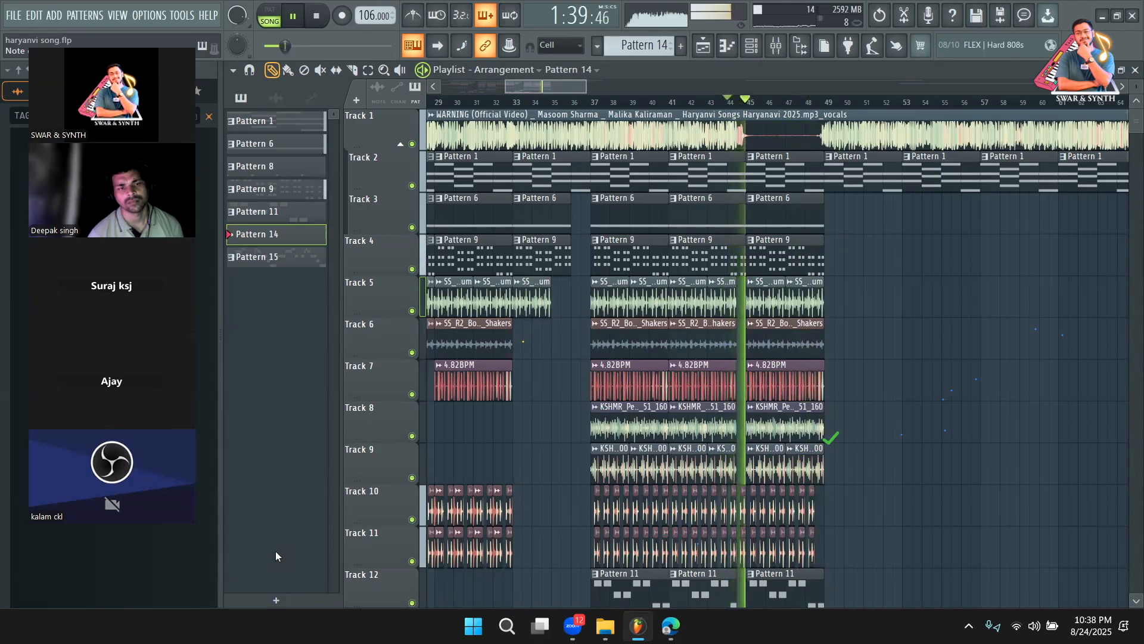
{"action": "key", "text": "space"}
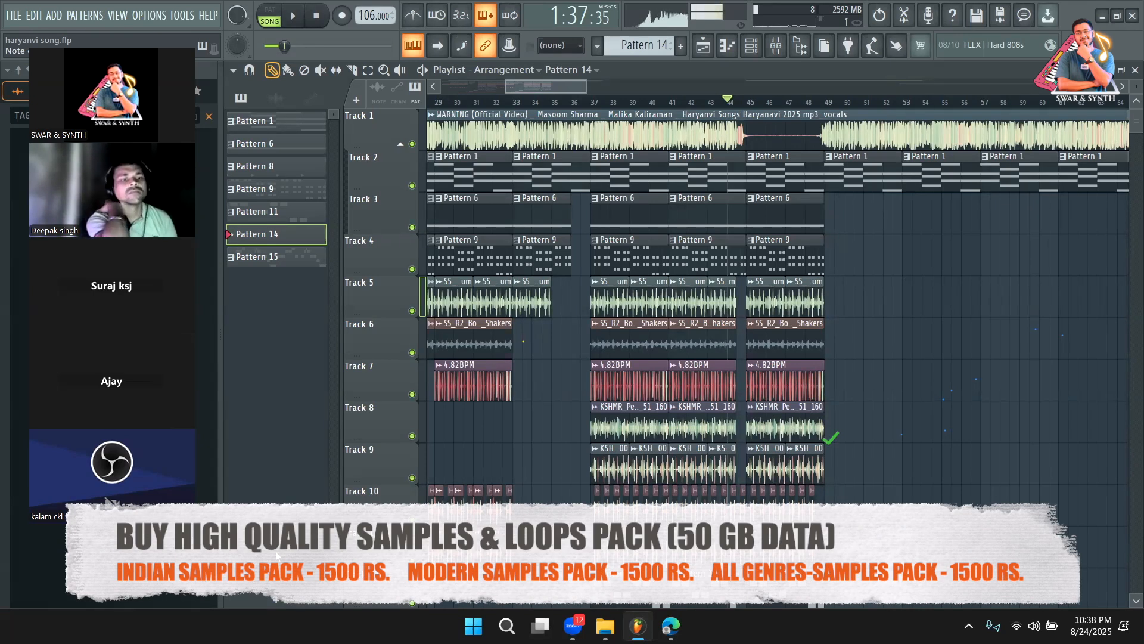
{"action": "key", "text": "space"}
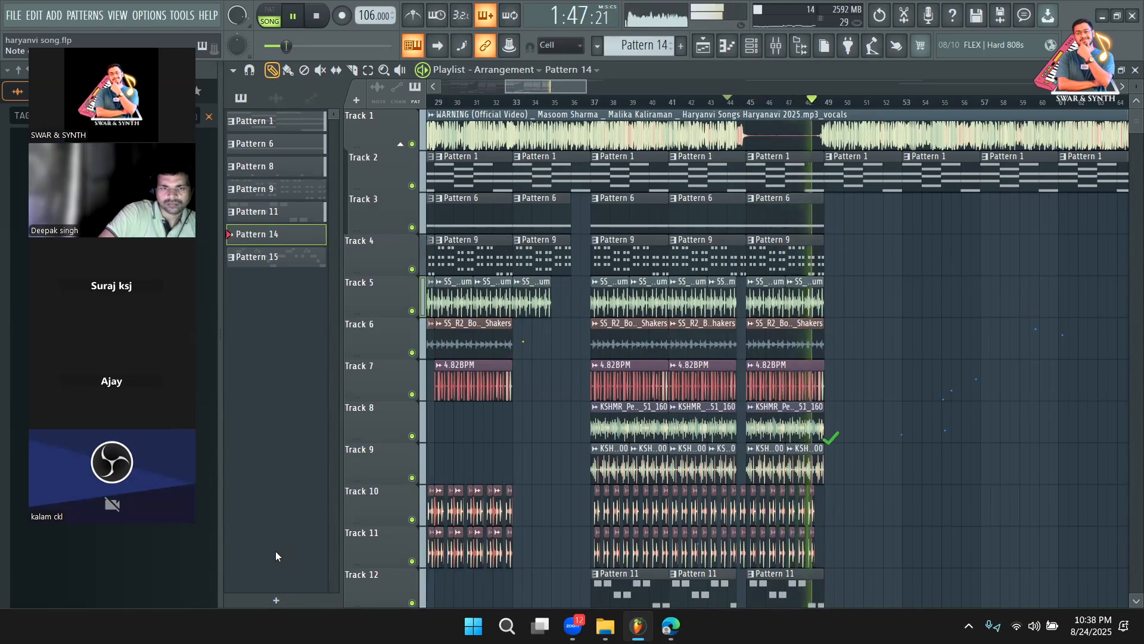
{"action": "key", "text": "space"}
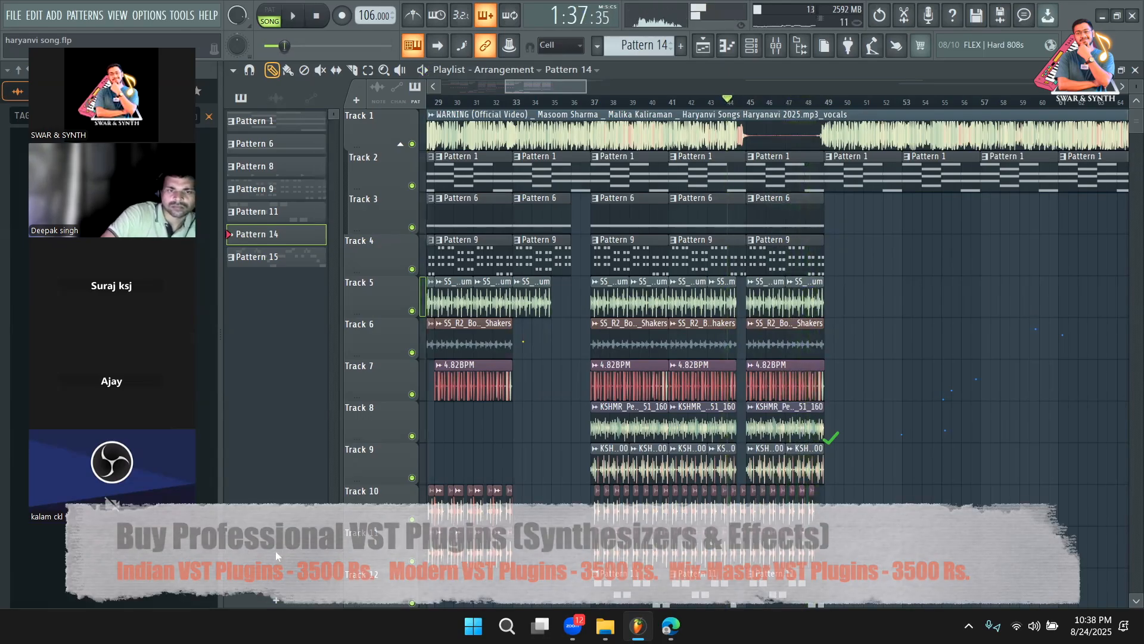
Move the song position to bar 37 and listen to the arrangement from there several times
{"action": "left_click", "coordinate": [678, 100]}
{"action": "left_click", "coordinate": [581, 101]}
{"action": "key", "text": "space"}
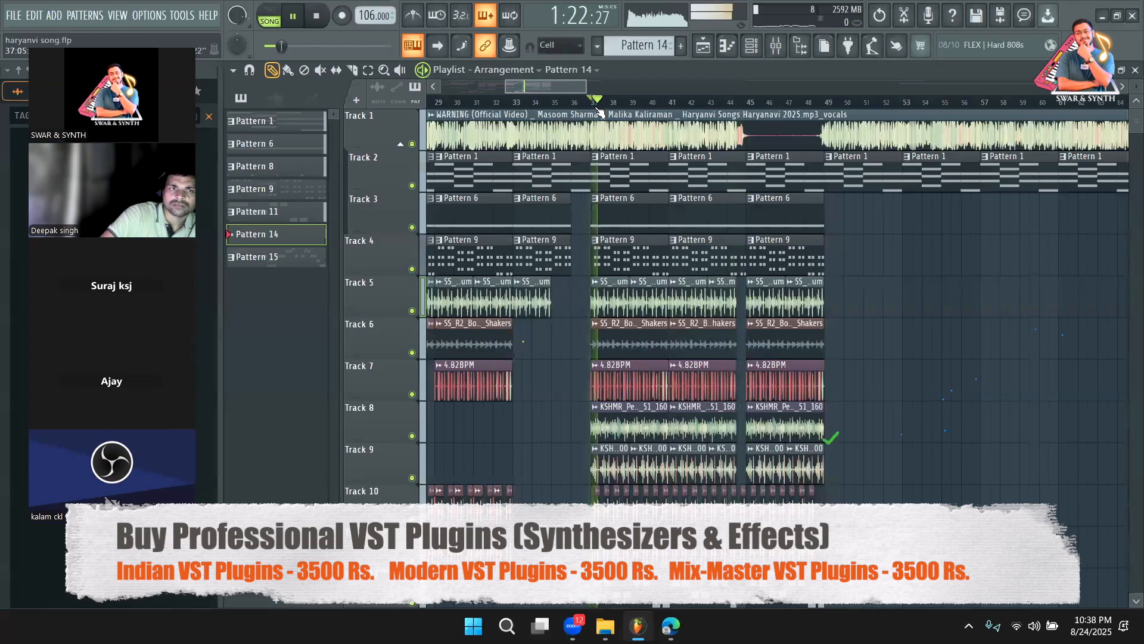
{"action": "key", "text": "space"}
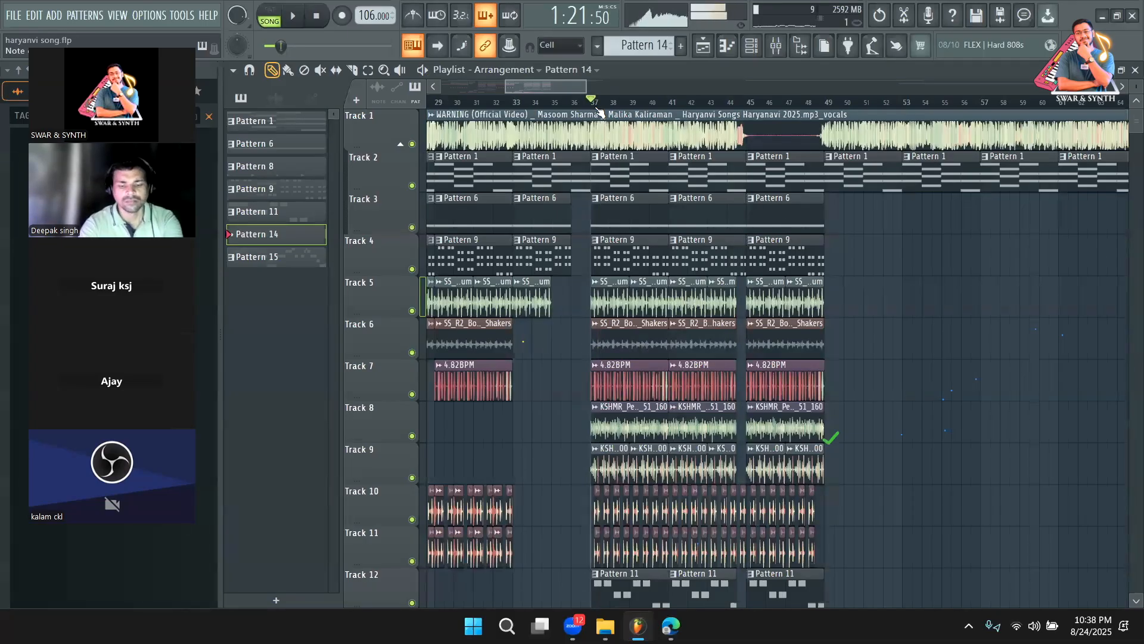
{"action": "key", "text": "space"}
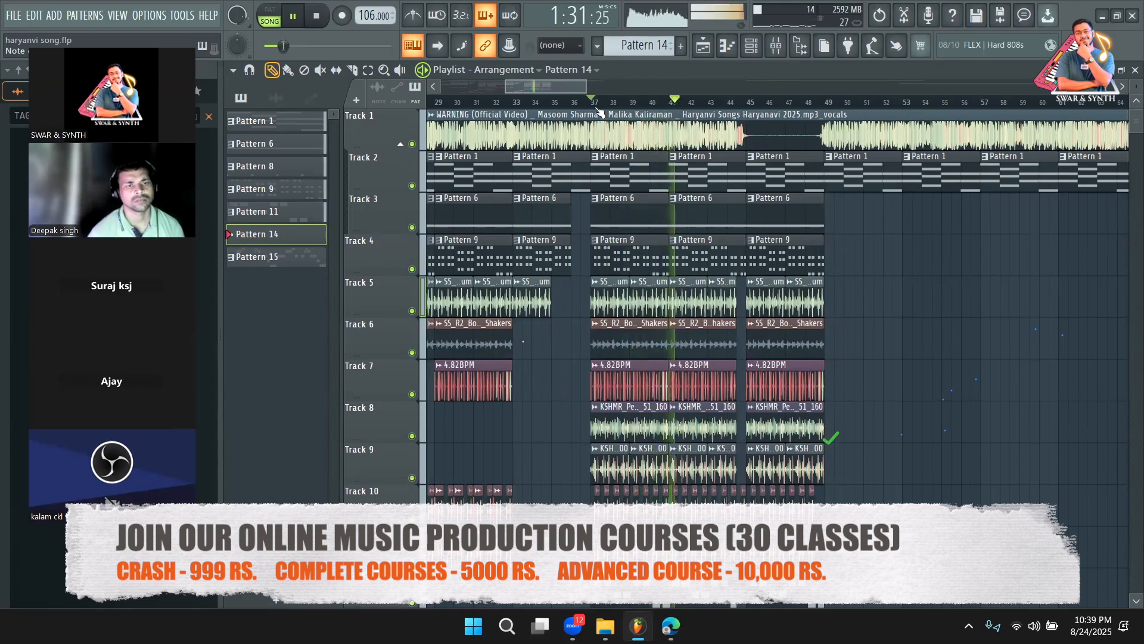
{"action": "key", "text": "space"}
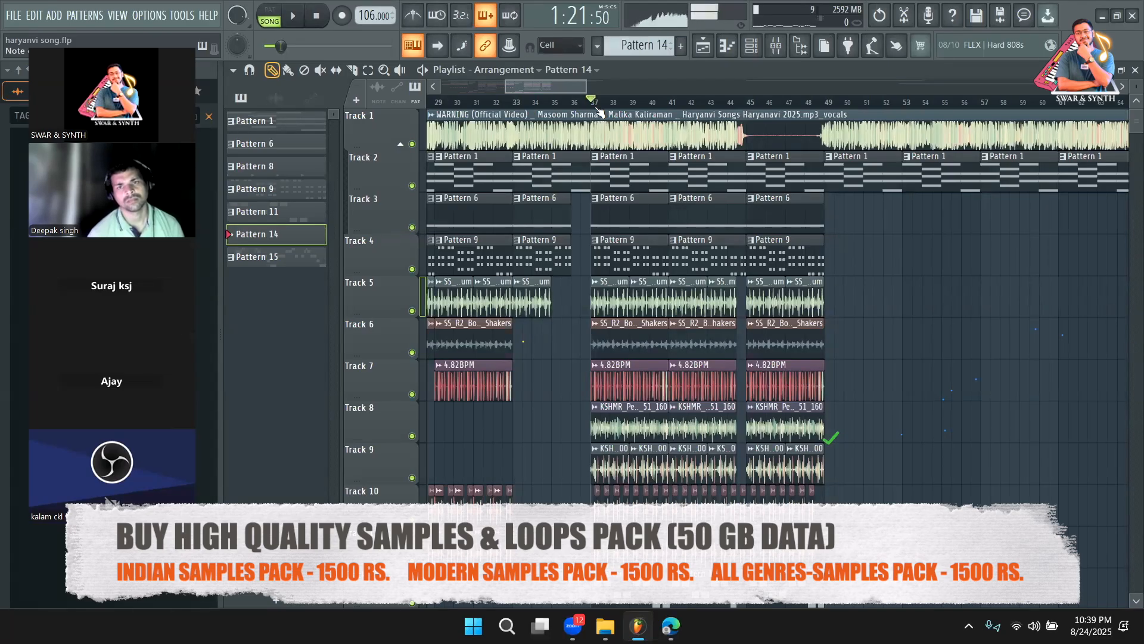
{"action": "key", "text": "space"}
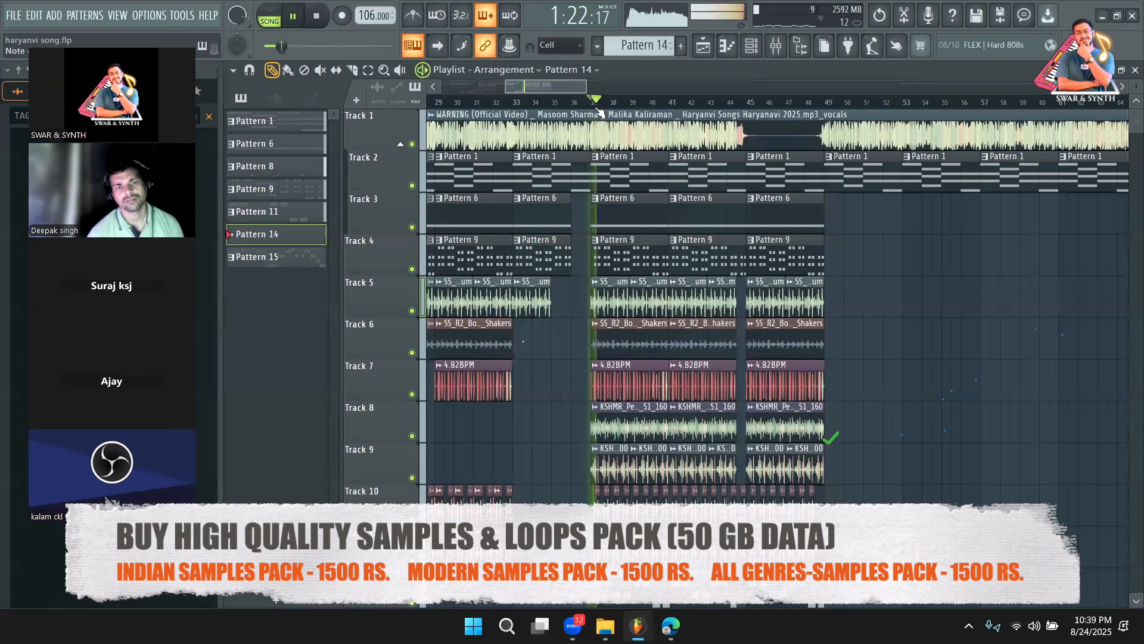
{"action": "key", "text": "space"}
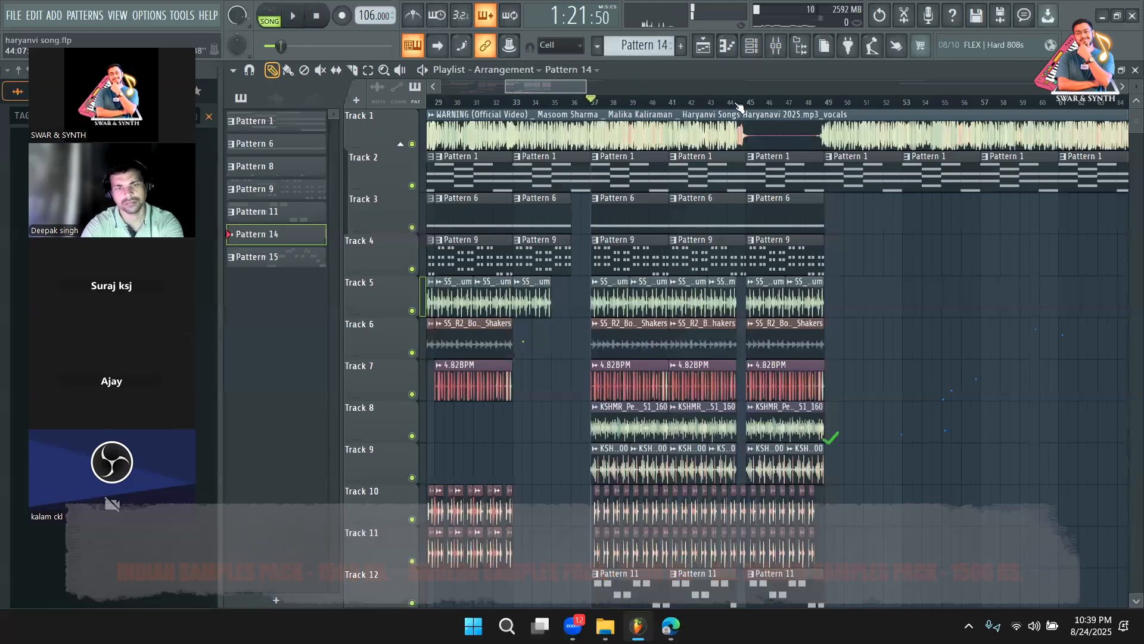
Move the song position to about bar 43 in the Playlist and set the global snap to Line
{"action": "left_click", "coordinate": [742, 110]}
{"action": "left_click_drag", "start_coordinate": [725, 104], "coordinate": [725, 106]}
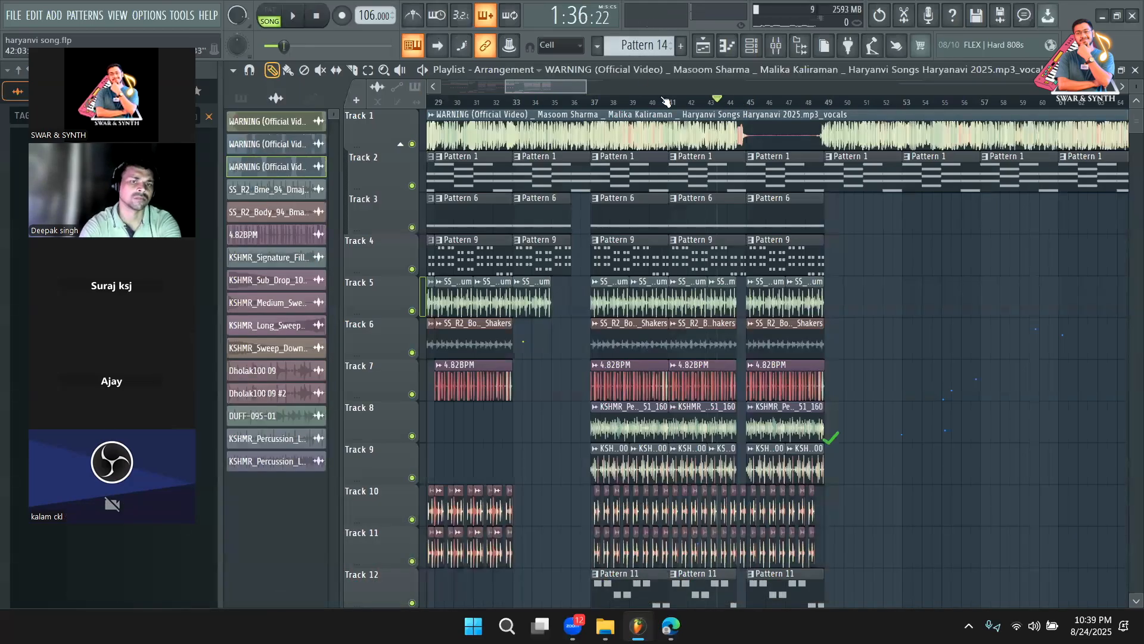
{"action": "left_click", "coordinate": [576, 48]}
{"action": "left_click", "coordinate": [575, 48]}
{"action": "left_click", "coordinate": [573, 48]}
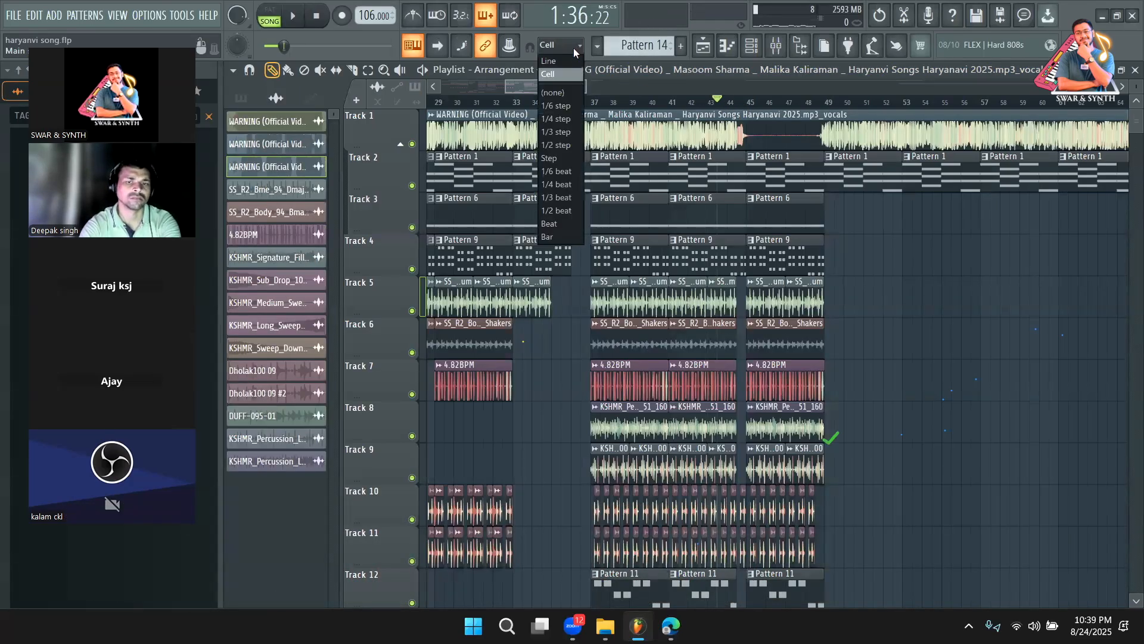
{"action": "left_click", "coordinate": [569, 58]}
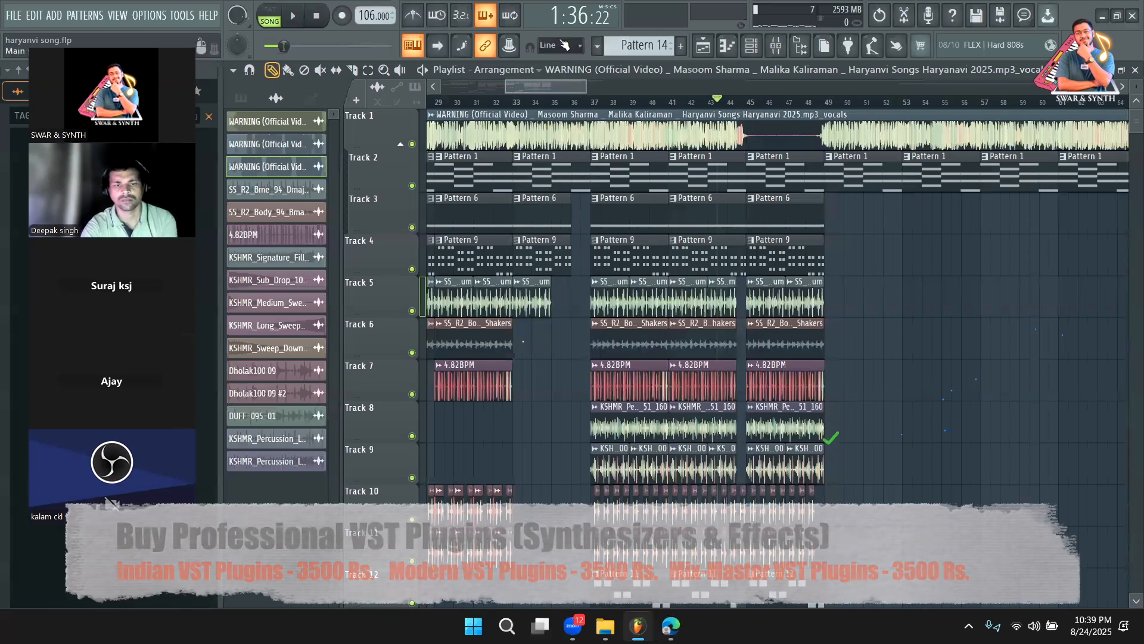
Rename the active Pattern 14 to "melody"
{"action": "left_click", "coordinate": [754, 50]}
{"action": "left_click", "coordinate": [841, 86]}
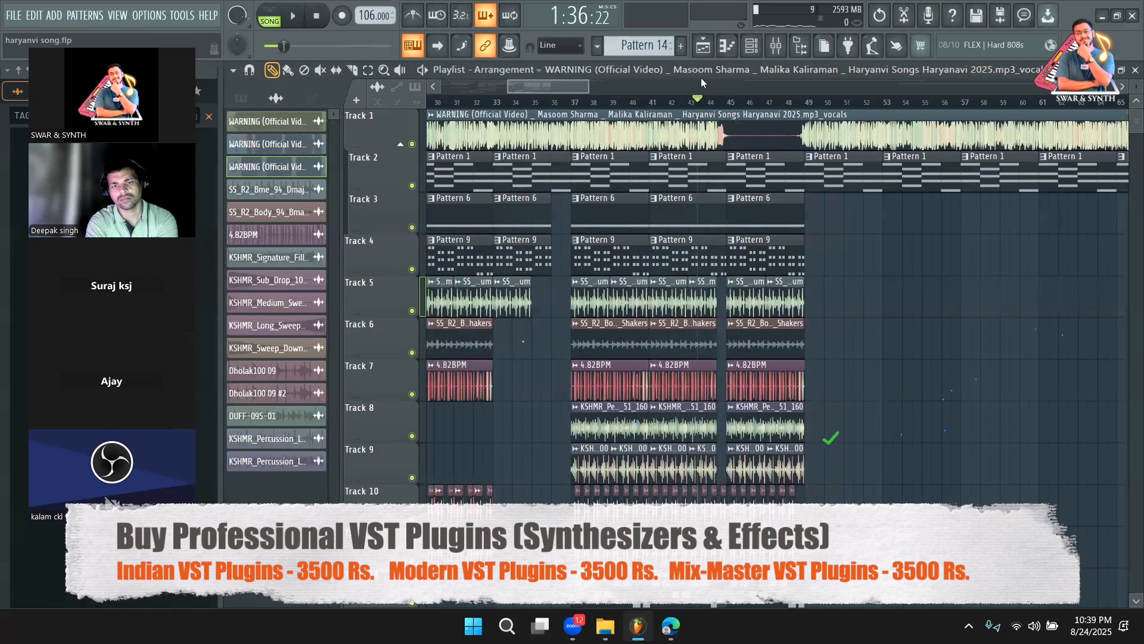
{"action": "left_click", "coordinate": [681, 46]}
{"action": "type", "text": "melody"}
{"action": "key", "text": "Return"}
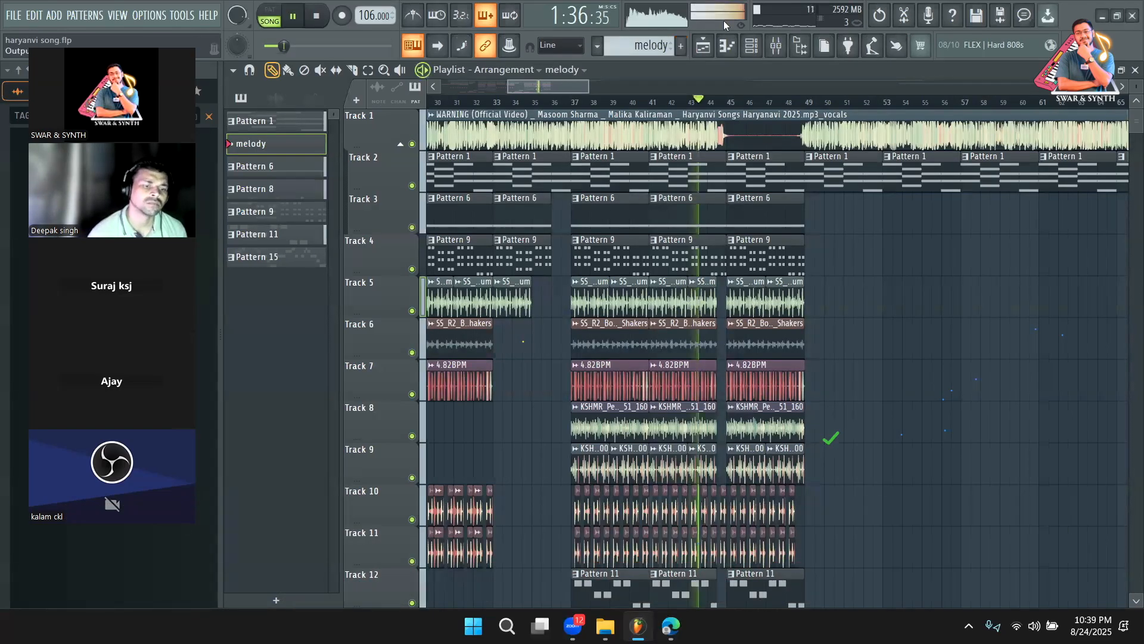
Show the Unsorted channel group, select the Babylon 2 #3 channel and return to the Playlist
{"action": "left_click", "coordinate": [752, 45]}
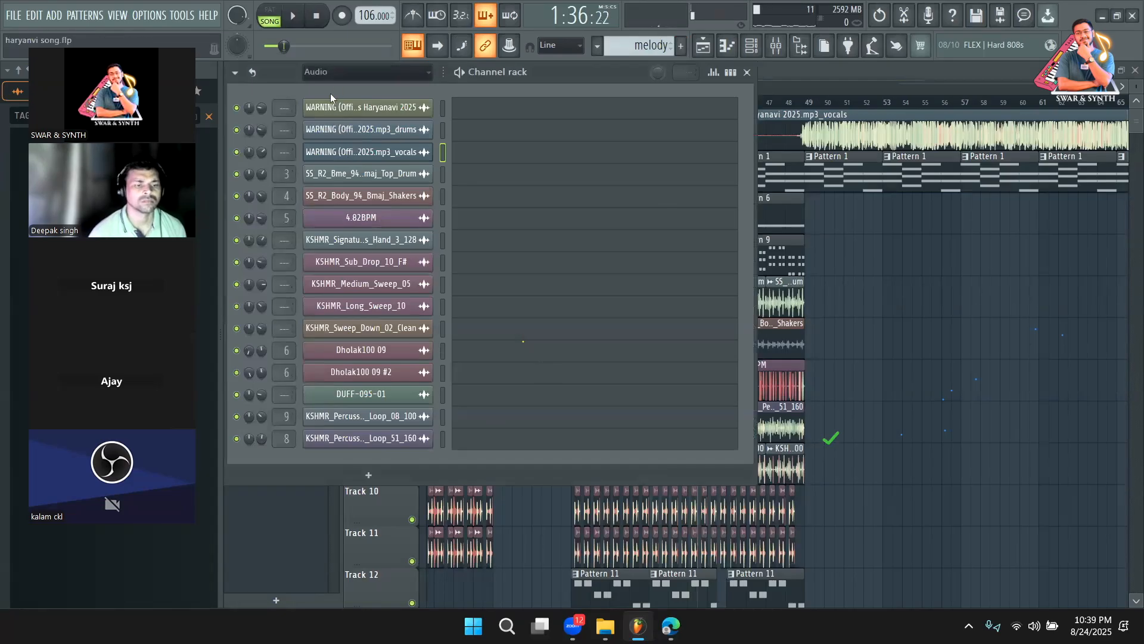
{"action": "left_click", "coordinate": [343, 72]}
{"action": "left_click", "coordinate": [337, 117]}
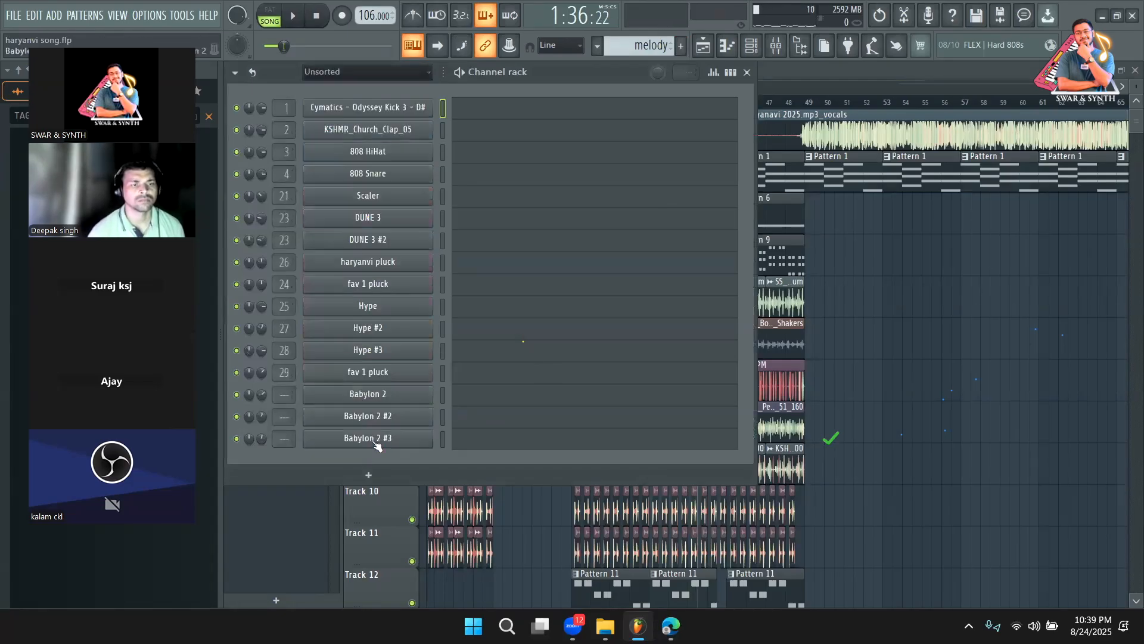
{"action": "left_click", "coordinate": [375, 442]}
{"action": "left_click", "coordinate": [298, 526]}
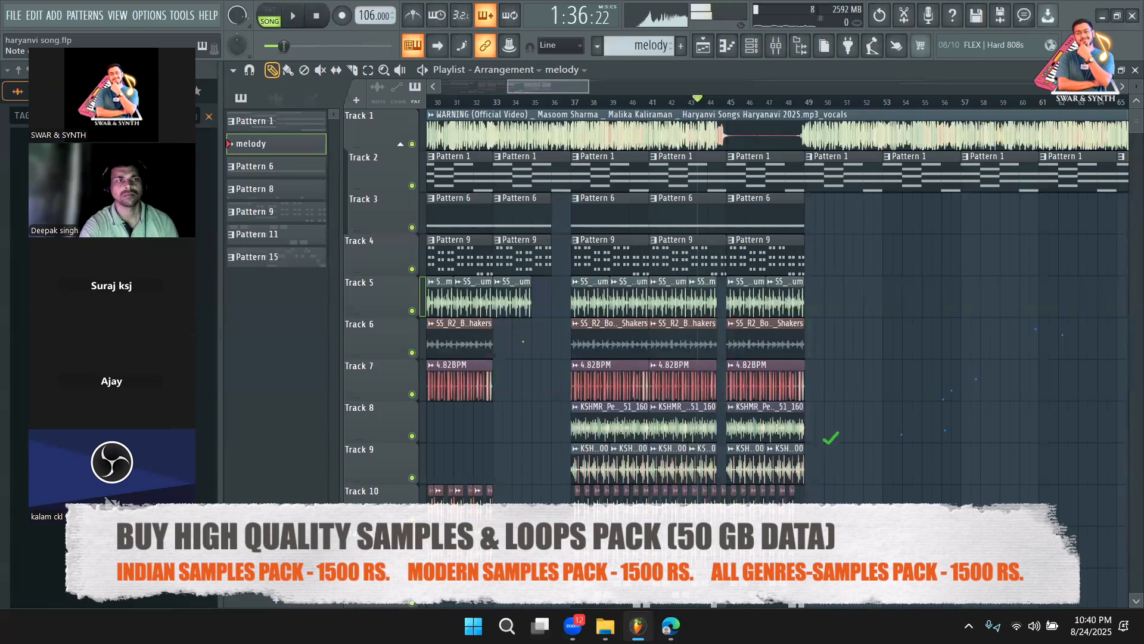
Place the song position near bar 44 with the snap on Line and enable recording
{"action": "key", "text": "alt"}
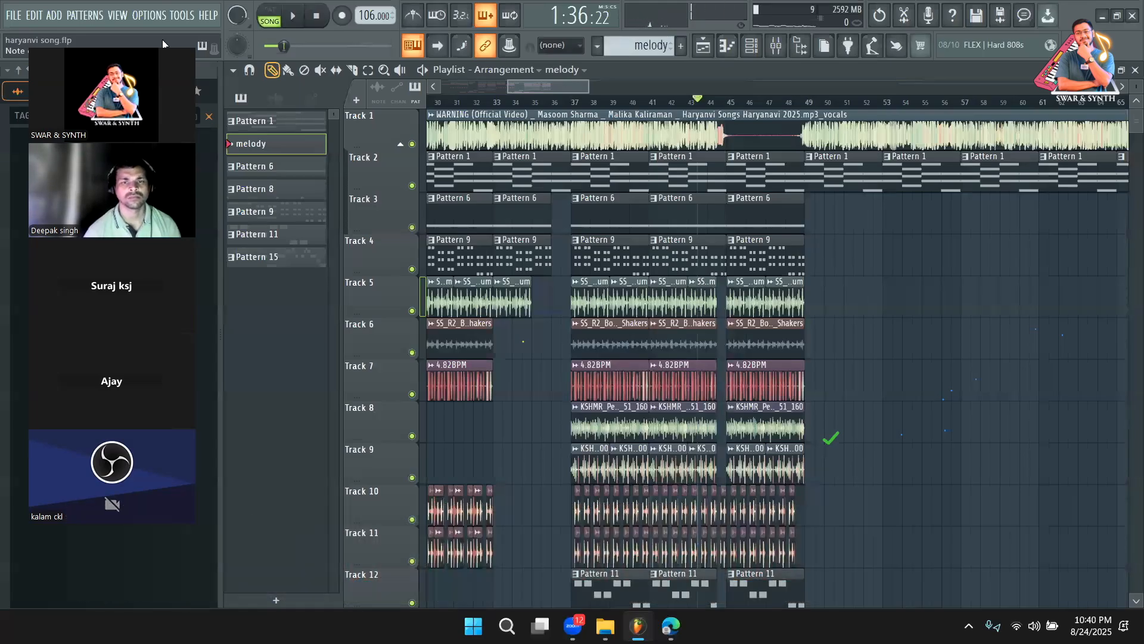
{"action": "left_click", "coordinate": [718, 101]}
{"action": "left_click", "coordinate": [557, 46]}
{"action": "left_click", "coordinate": [570, 68]}
{"action": "left_click", "coordinate": [582, 46]}
{"action": "left_click", "coordinate": [570, 66]}
{"action": "left_click", "coordinate": [341, 15]}
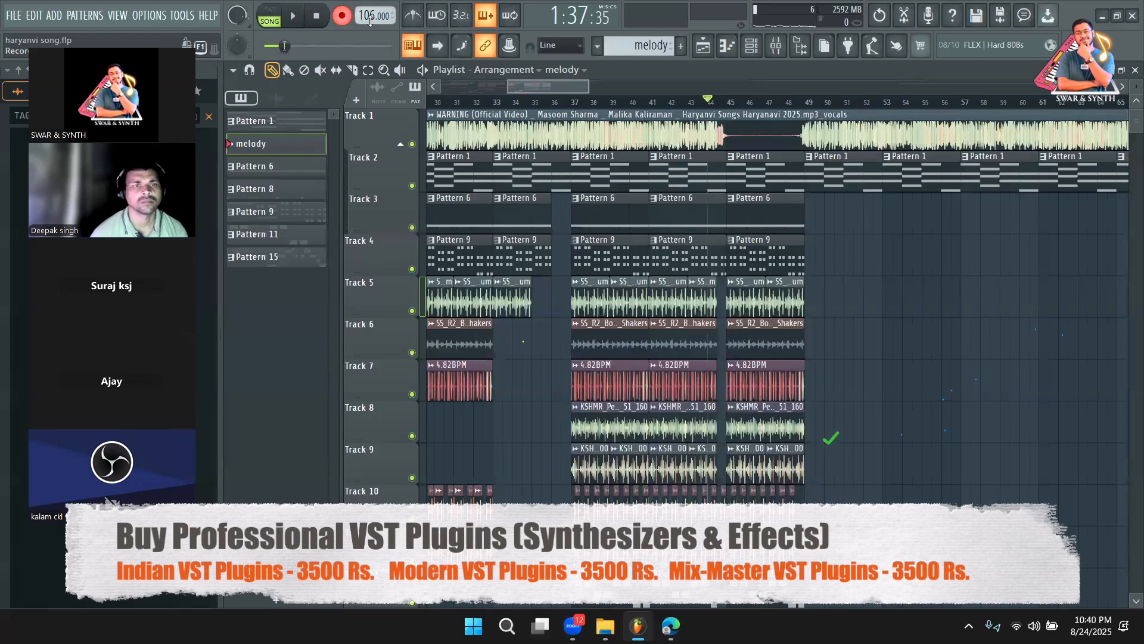
Route the Babylon 2 #3 channel to mixer insert 33, arm that insert for audio recording and return to the Playlist
{"action": "left_click", "coordinate": [277, 389]}
{"action": "left_click", "coordinate": [757, 48]}
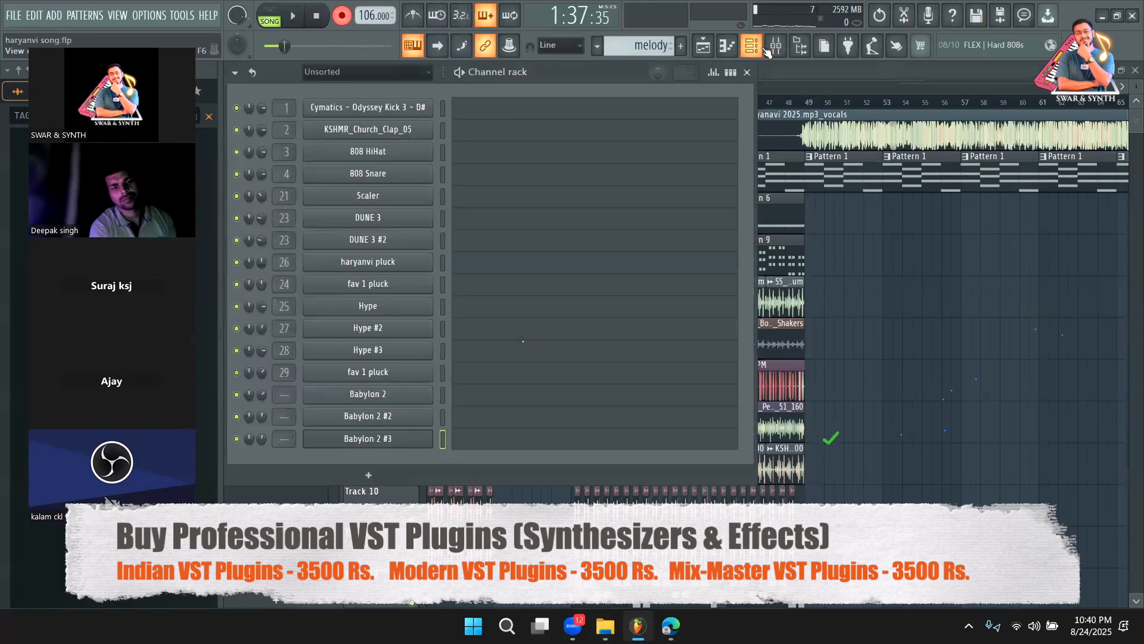
{"action": "left_click", "coordinate": [803, 74]}
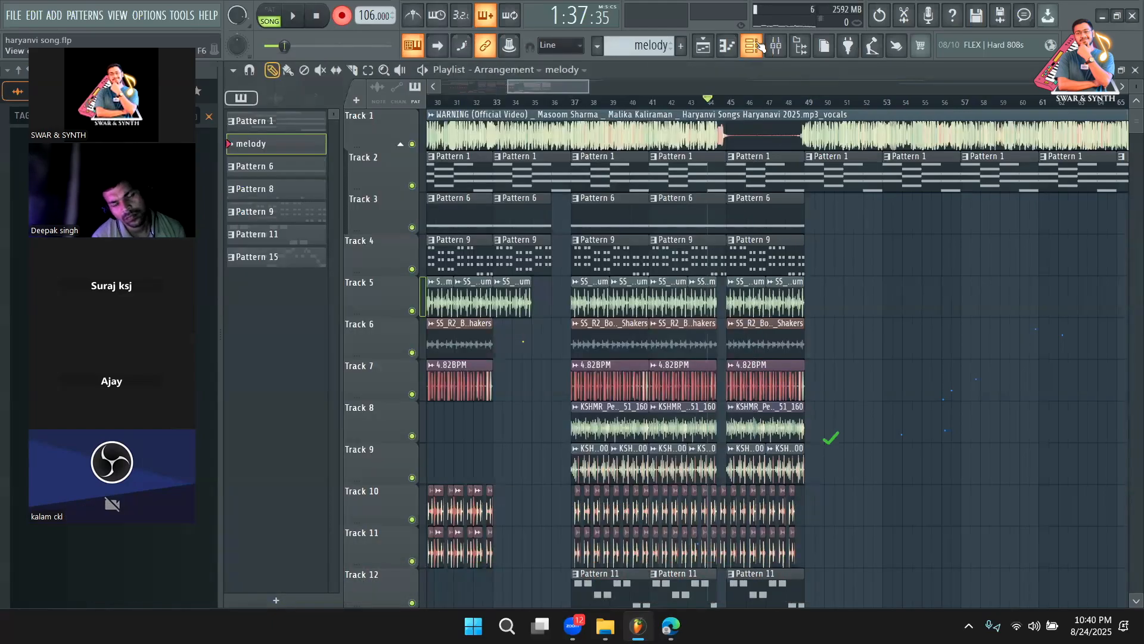
{"action": "left_click", "coordinate": [777, 47]}
{"action": "left_click", "coordinate": [752, 49]}
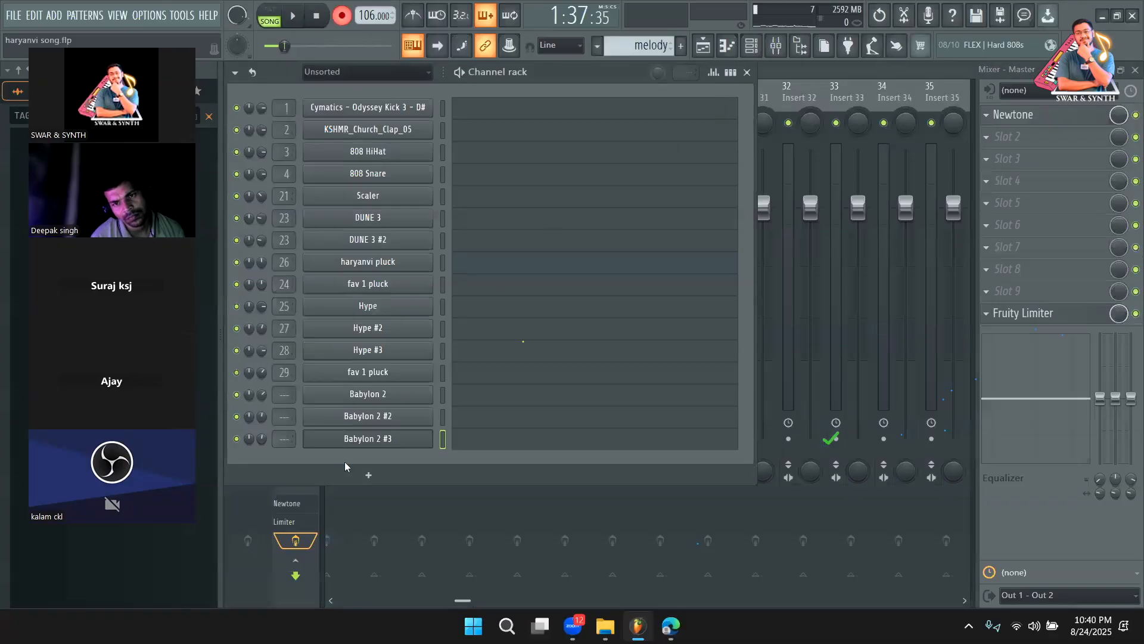
{"action": "left_click_drag", "start_coordinate": [284, 439], "coordinate": [285, 350]}
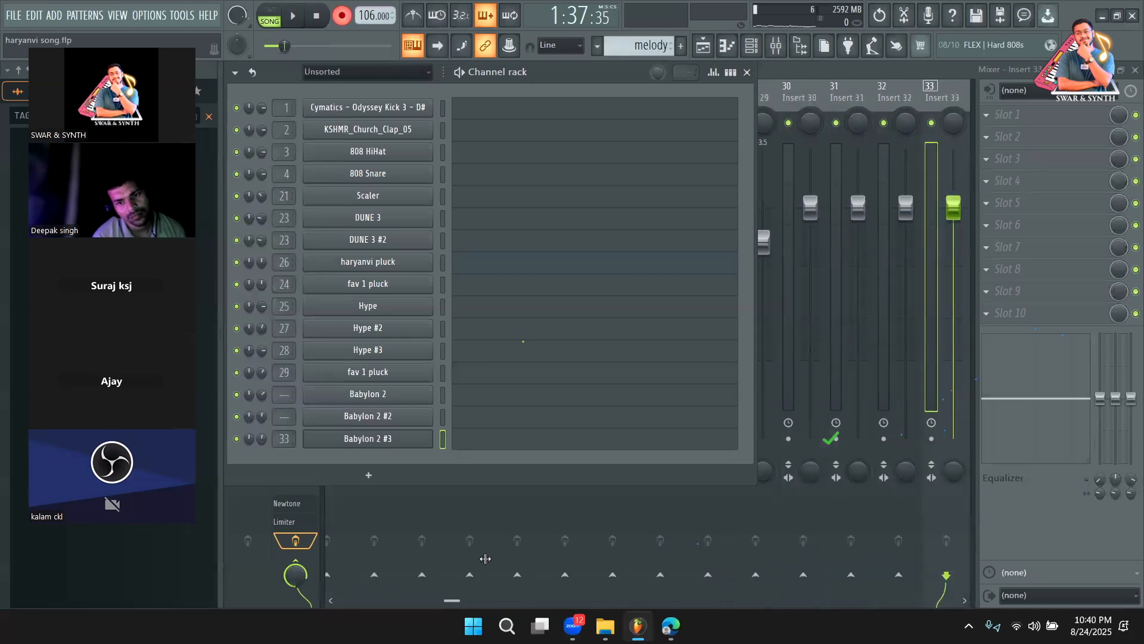
{"action": "left_click", "coordinate": [932, 439]}
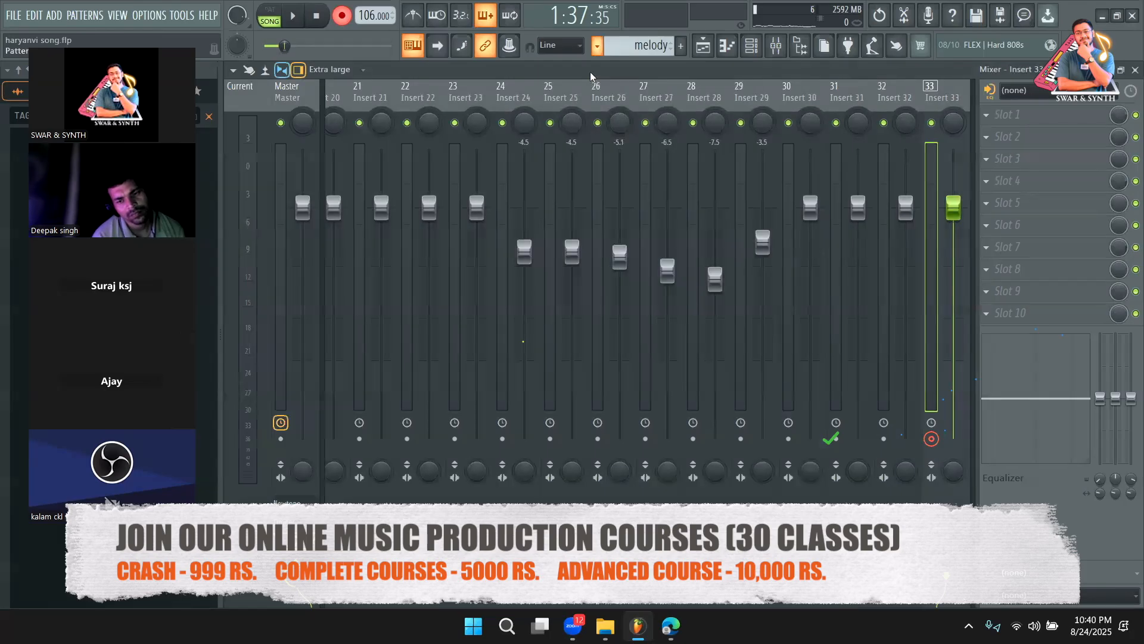
{"action": "left_click", "coordinate": [702, 46]}
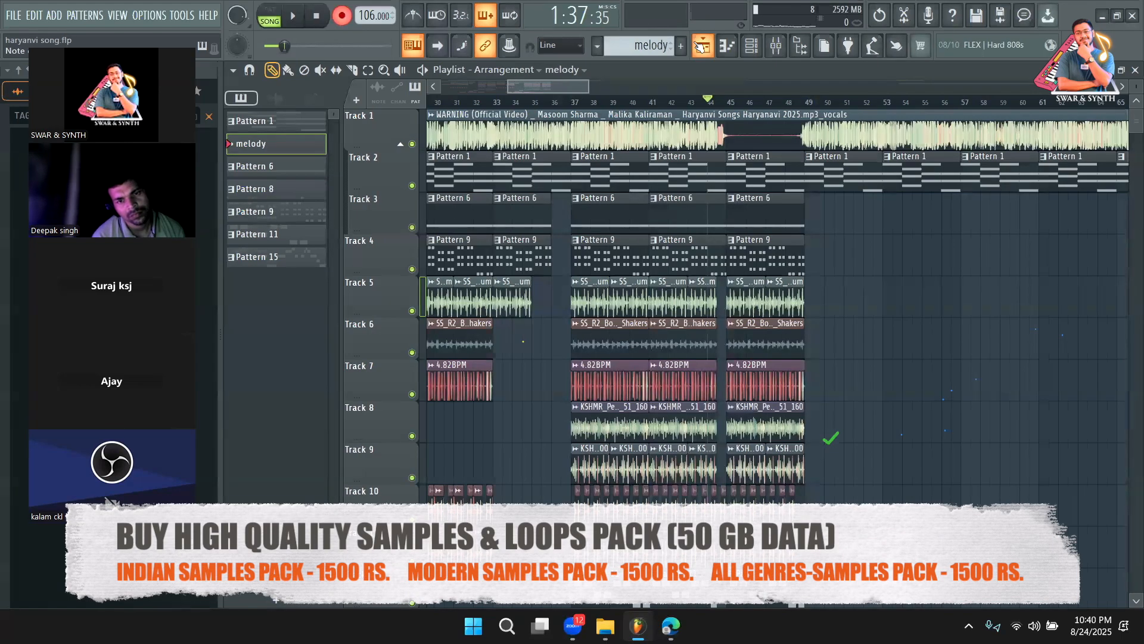
Try to record a short take starting near bar 44, then discard it
{"action": "key", "text": "space"}
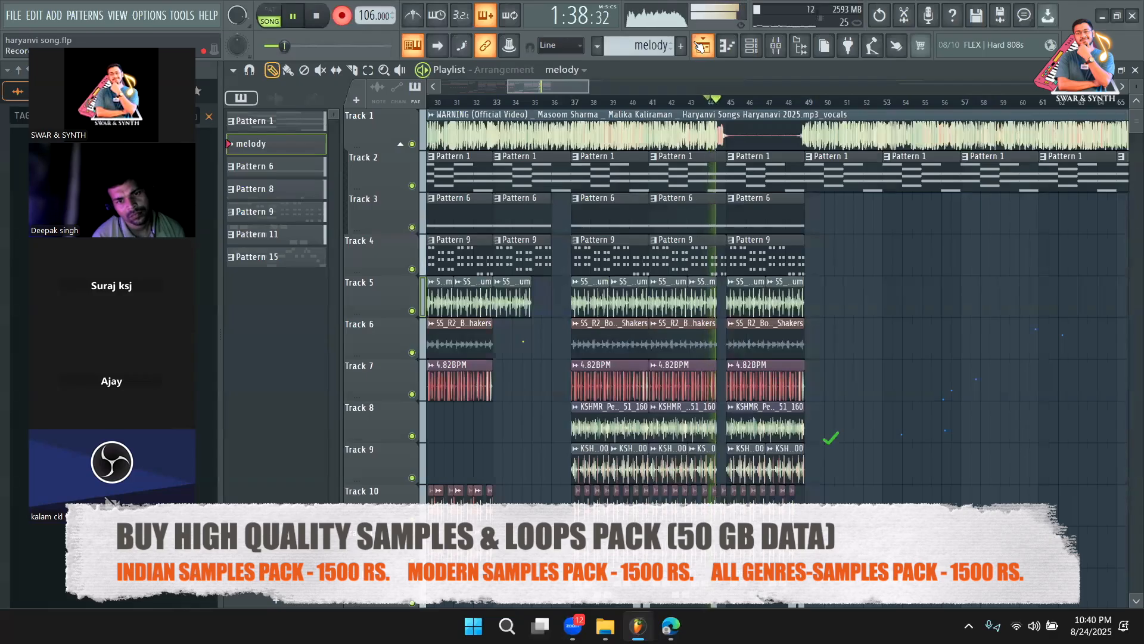
{"action": "key", "text": "space"}
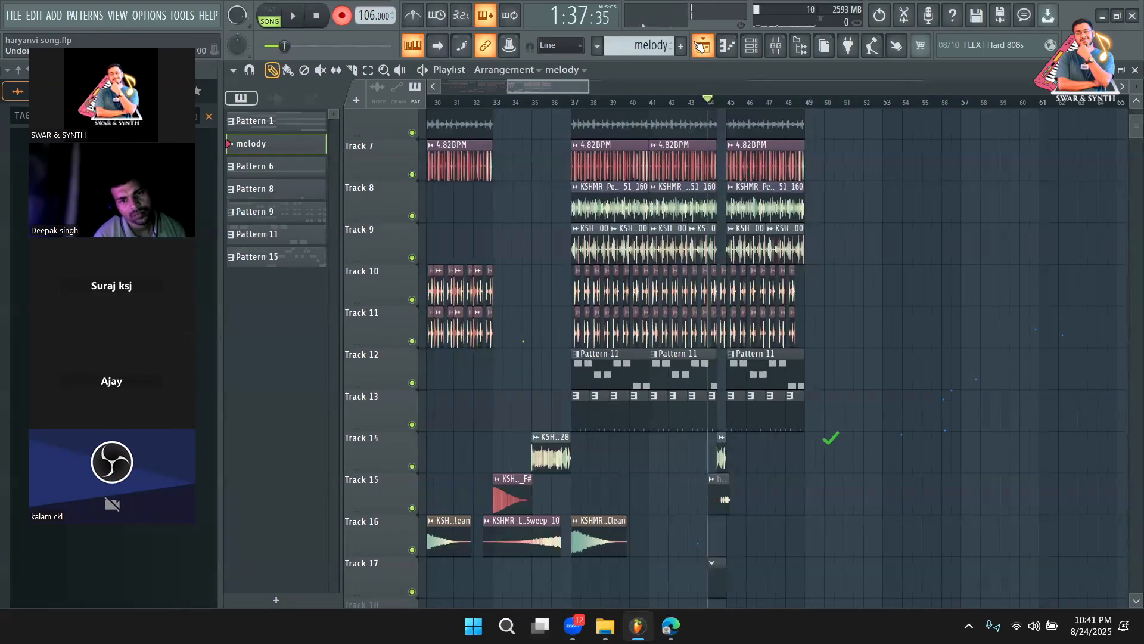
{"action": "key", "text": "space"}
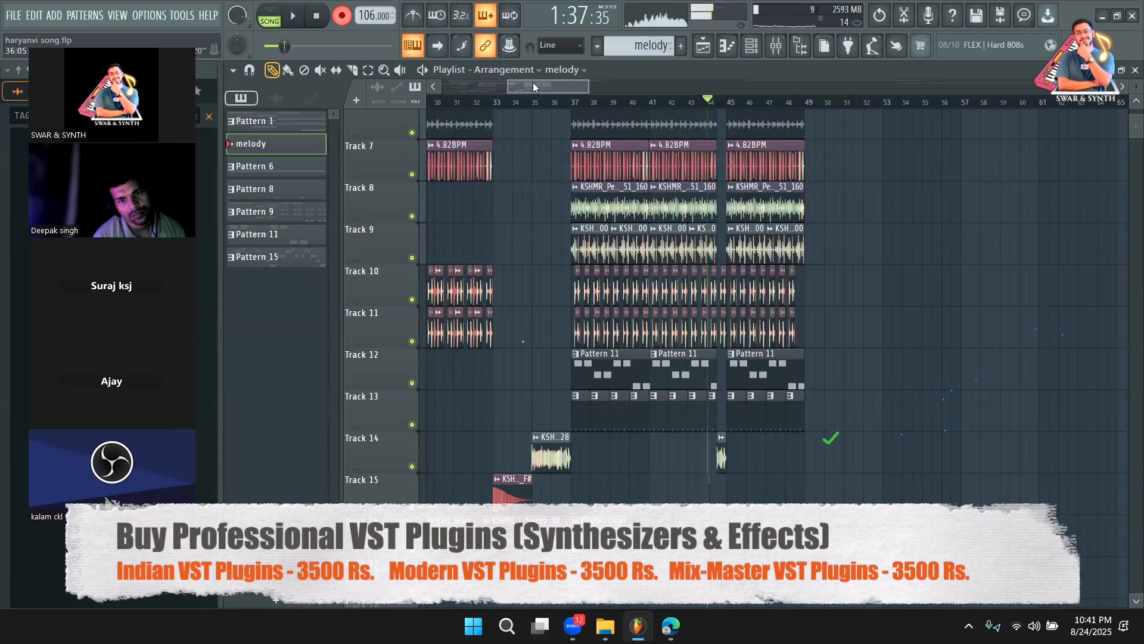
Reselect the Babylon 2 #3 channel in the Unsorted group and record a melody take from bar 44 to about bar 48
{"action": "key", "text": "F6"}
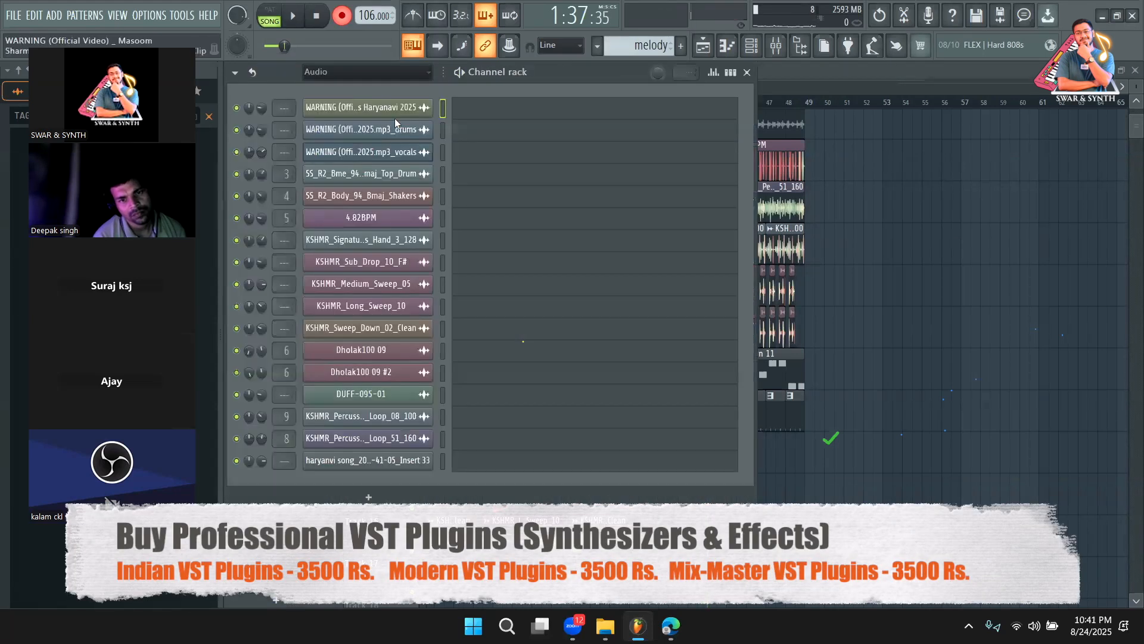
{"action": "left_click", "coordinate": [356, 119]}
{"action": "left_click", "coordinate": [358, 440]}
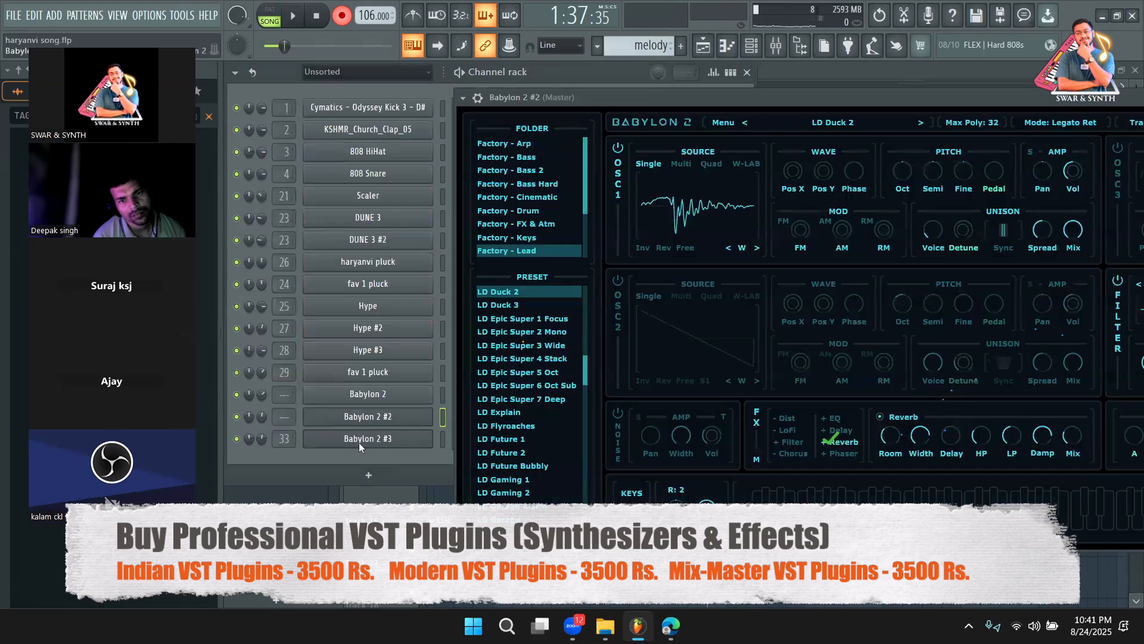
{"action": "left_click", "coordinate": [359, 440]}
{"action": "left_click", "coordinate": [335, 488]}
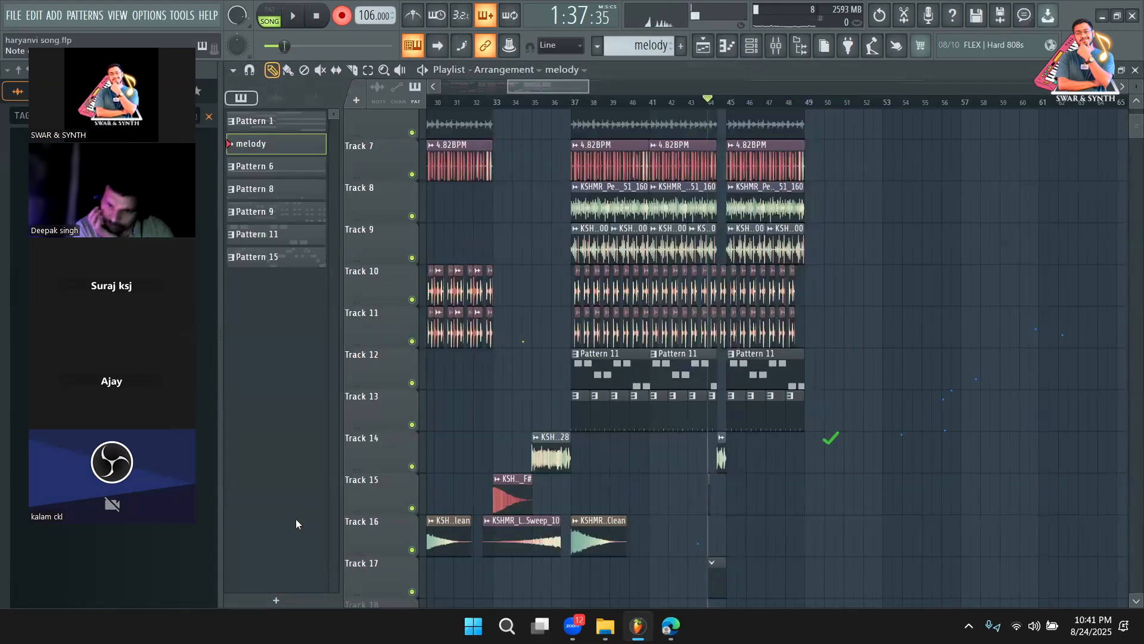
{"action": "key", "text": "space"}
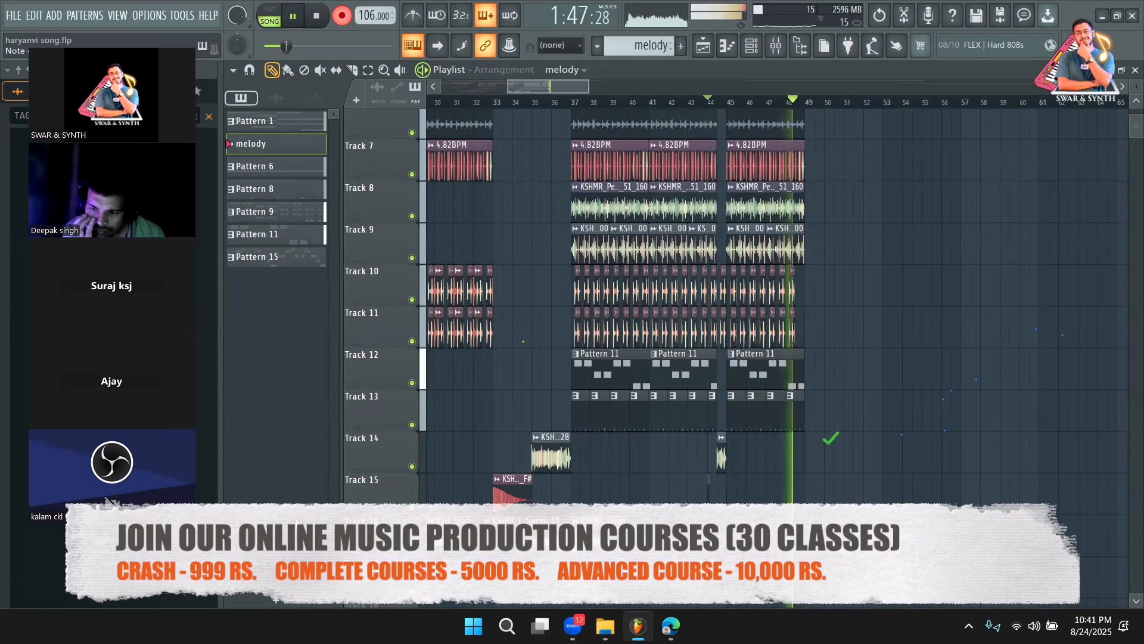
{"action": "key", "text": "space"}
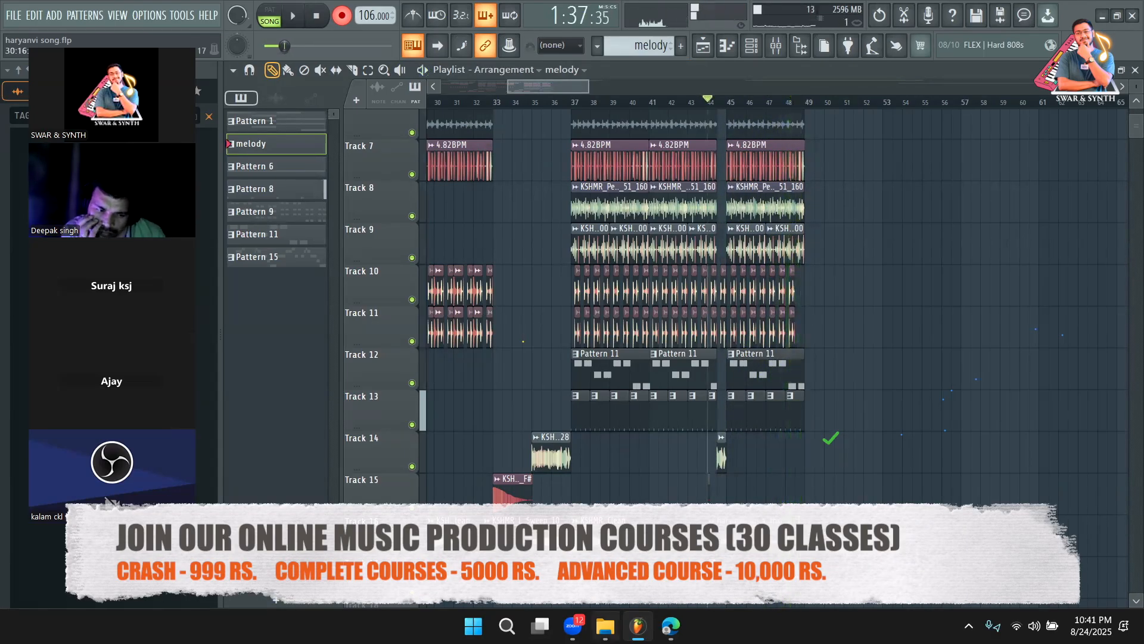
Turn off recording and listen to the recorded Insert 33 clip with Track 16 soloed
{"action": "scroll", "coordinate": [728, 416], "scroll_direction": "down", "scroll_amount": 5}
{"action": "scroll", "coordinate": [758, 421], "scroll_direction": "up", "scroll_amount": 10}
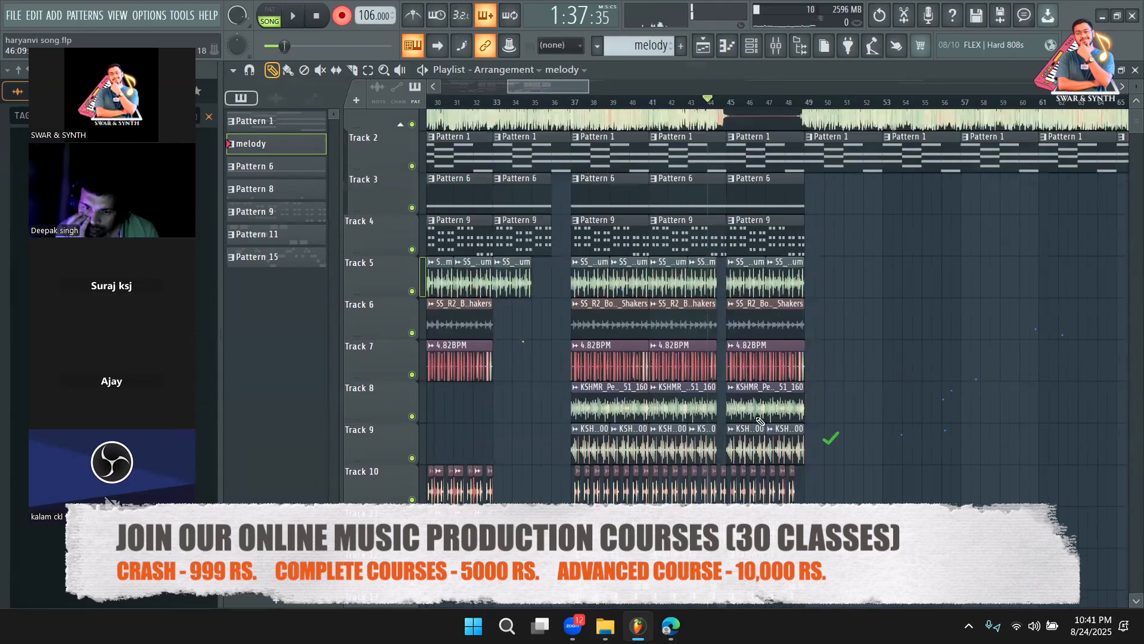
{"action": "scroll", "coordinate": [760, 421], "scroll_direction": "up", "scroll_amount": 1}
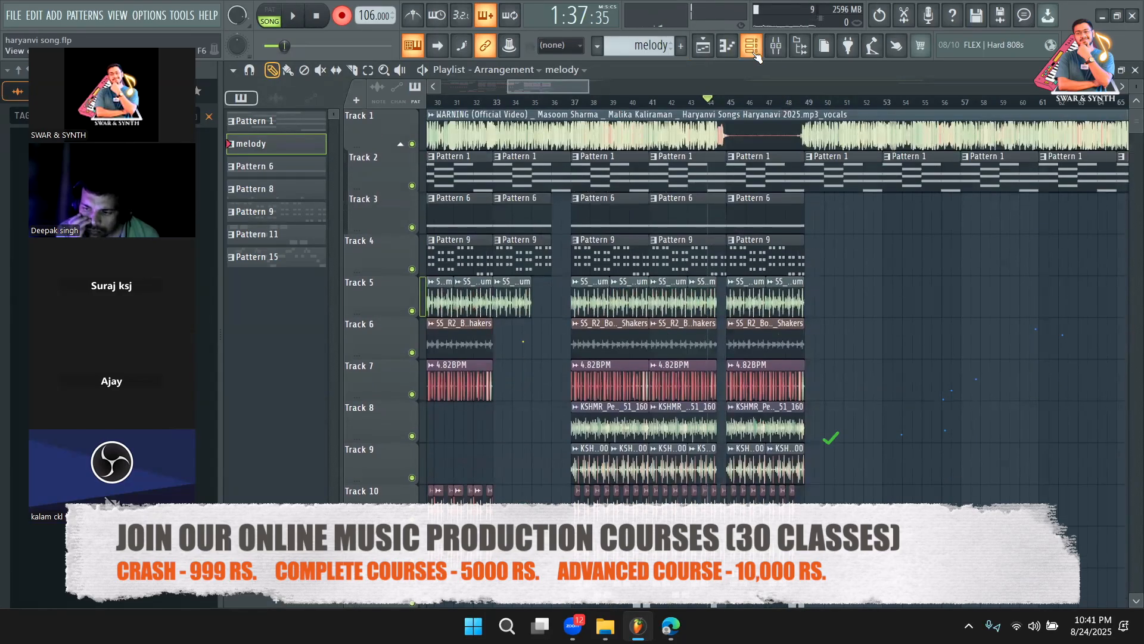
{"action": "left_click", "coordinate": [754, 51]}
{"action": "left_click", "coordinate": [753, 51]}
{"action": "scroll", "coordinate": [745, 174], "scroll_direction": "down", "scroll_amount": 1}
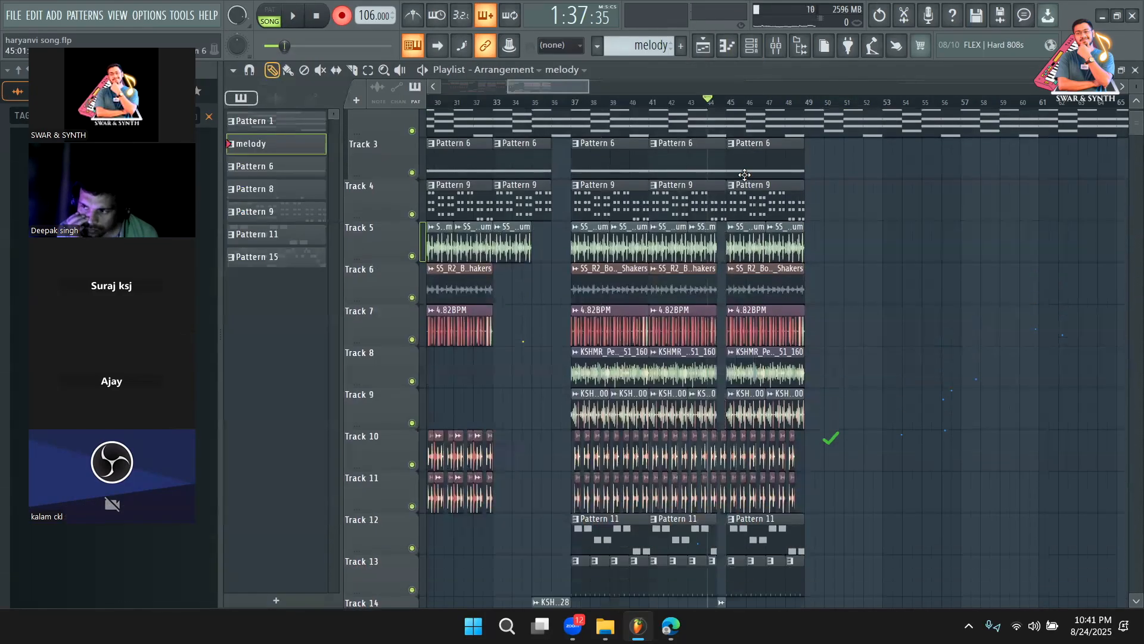
{"action": "scroll", "coordinate": [744, 175], "scroll_direction": "down", "scroll_amount": 1}
{"action": "scroll", "coordinate": [733, 179], "scroll_direction": "down", "scroll_amount": 9}
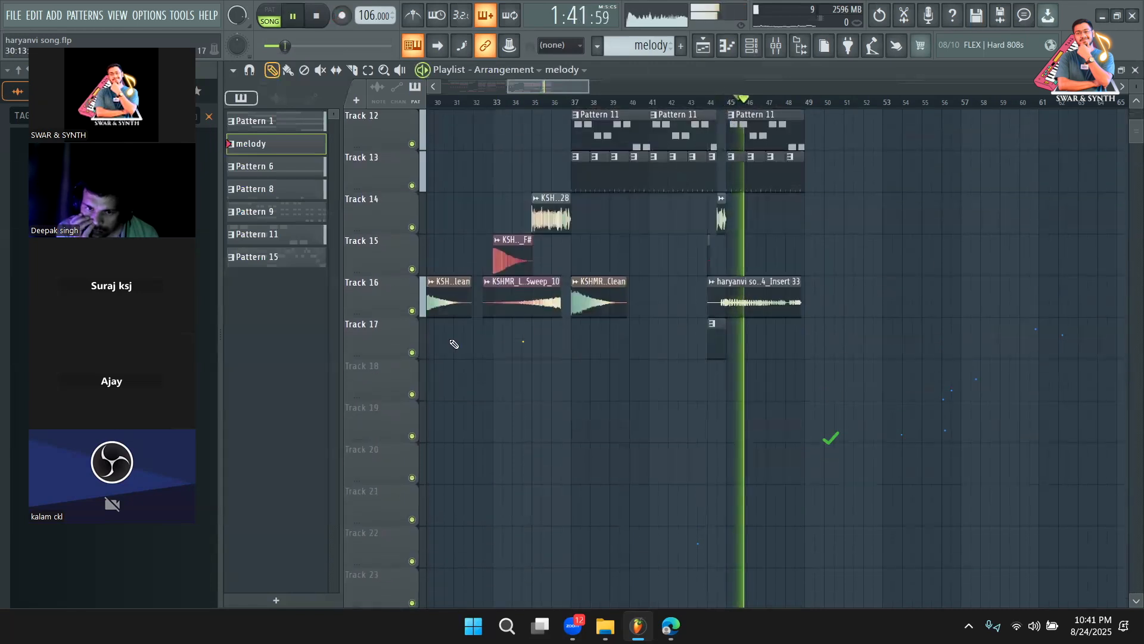
{"action": "right_click", "coordinate": [412, 311]}
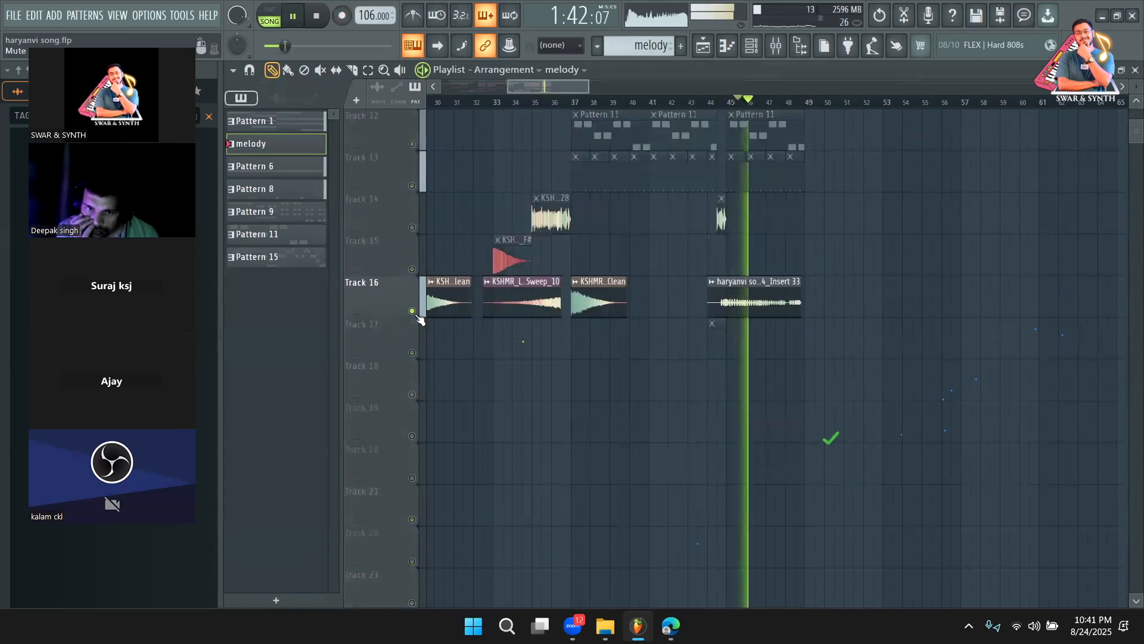
{"action": "key", "text": "space"}
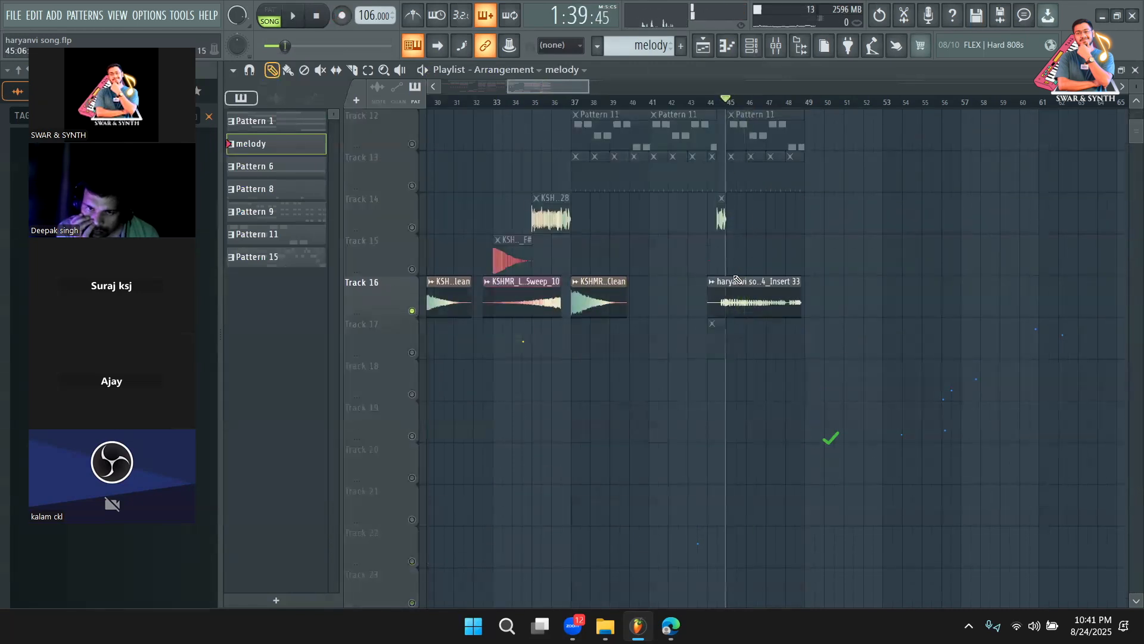
Set the snap to Cell and end the solo on Track 16 to replay the full arrangement from near bar 44
{"action": "left_click", "coordinate": [737, 280]}
{"action": "key", "text": "Escape"}
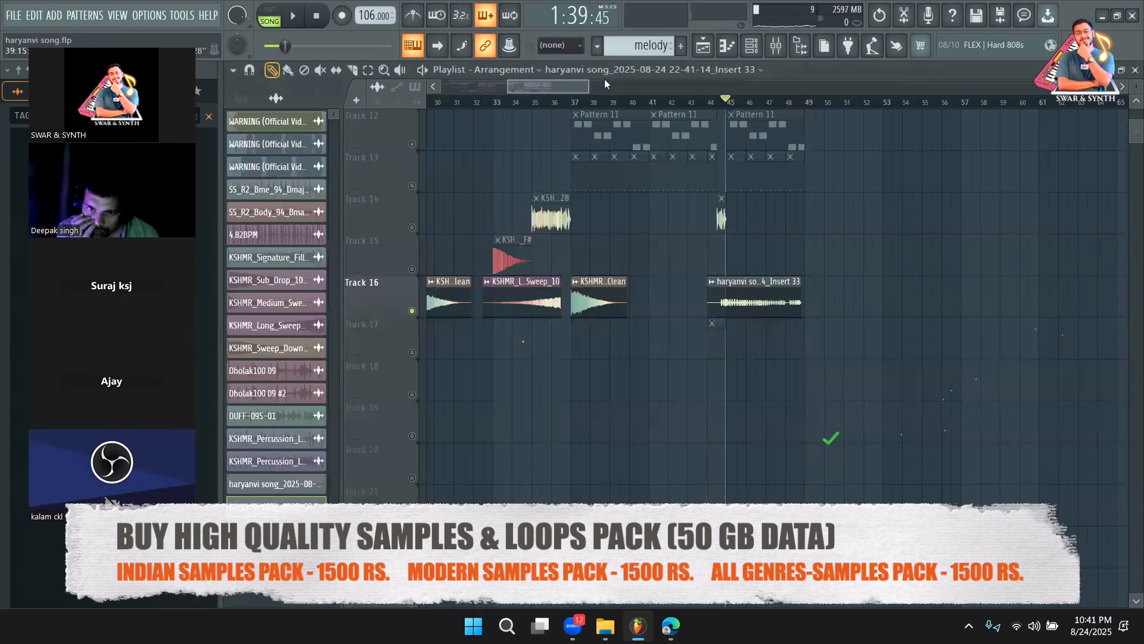
{"action": "left_click", "coordinate": [561, 45]}
{"action": "left_click", "coordinate": [554, 68]}
{"action": "left_click_drag", "start_coordinate": [727, 105], "coordinate": [728, 108]}
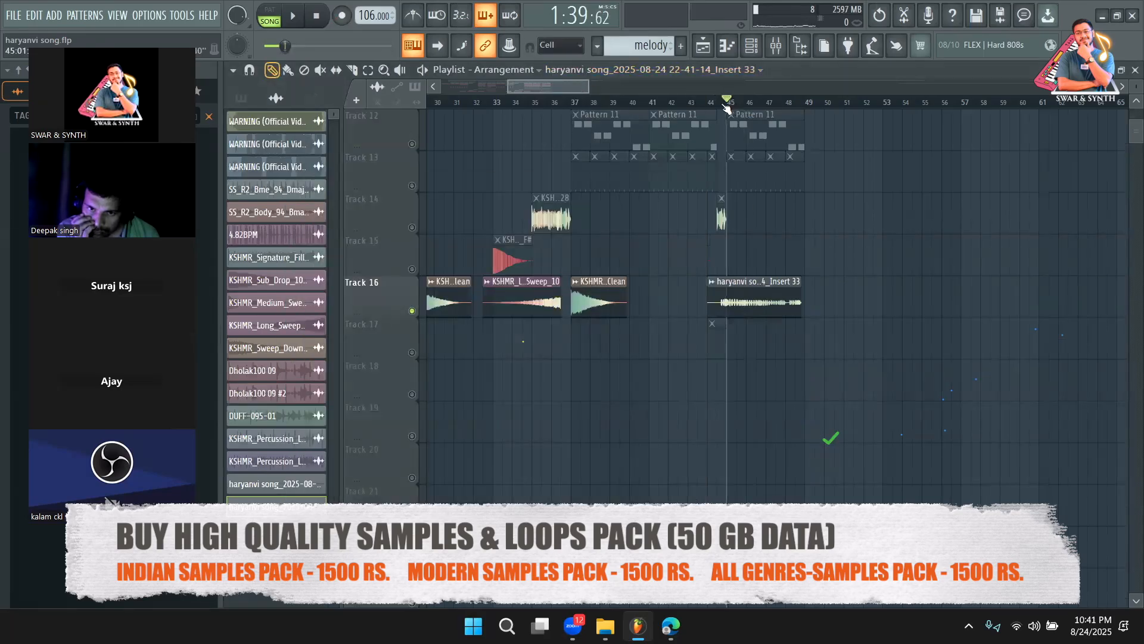
{"action": "right_click", "coordinate": [411, 310]}
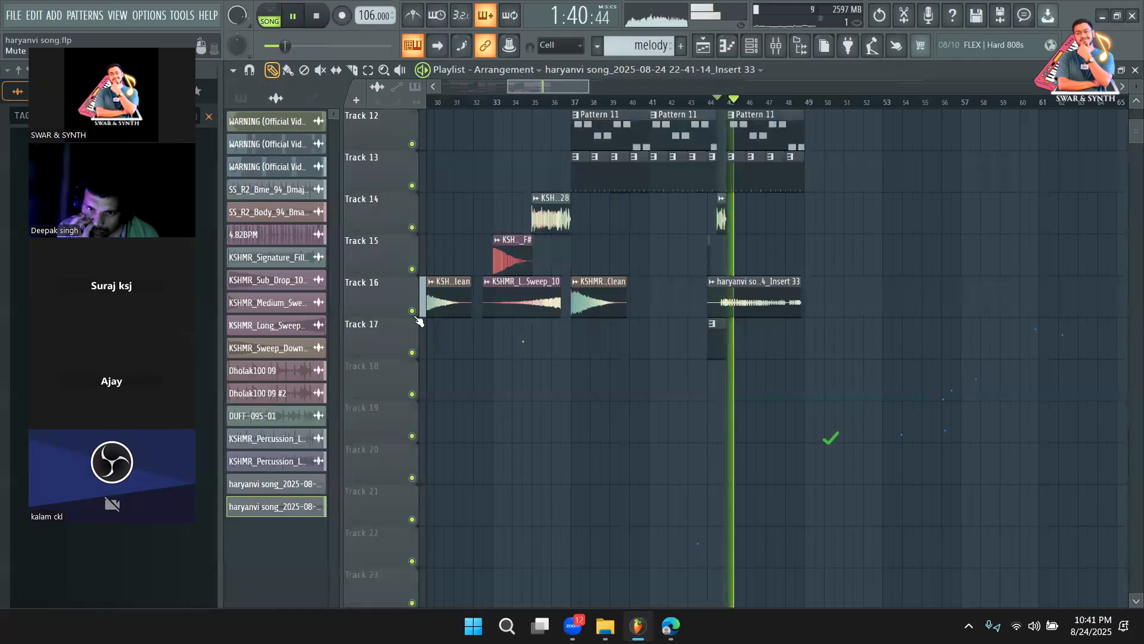
Delete the small clip at bar 44 on Track 17 and the recorded Insert 33 clip on Track 16
{"action": "right_click", "coordinate": [733, 347]}
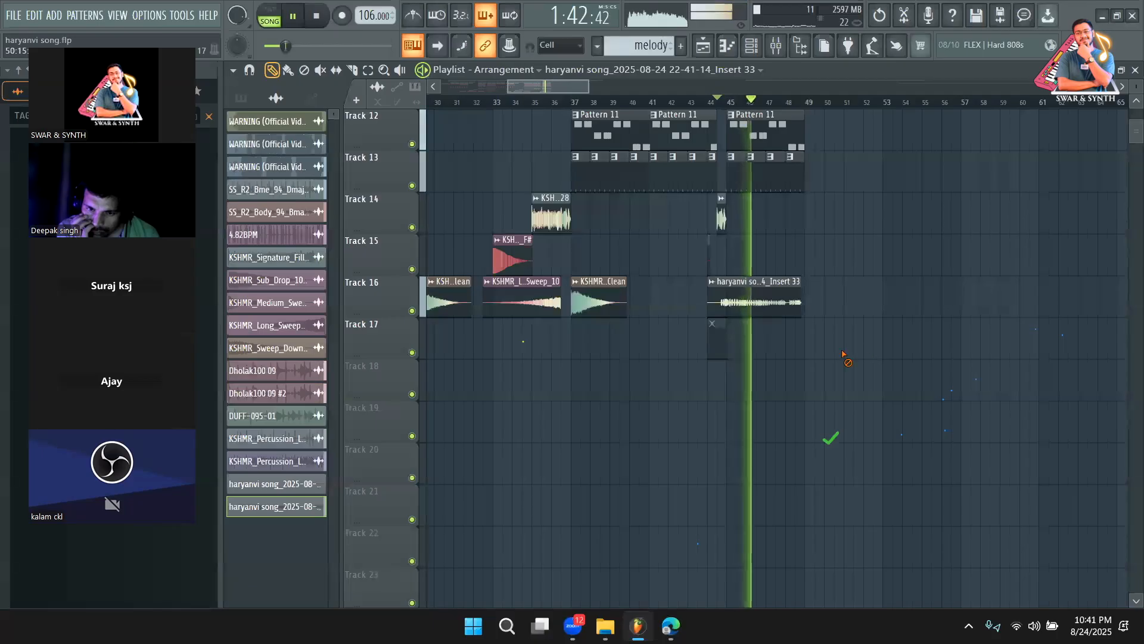
{"action": "key", "text": "space"}
{"action": "right_click", "coordinate": [752, 305]}
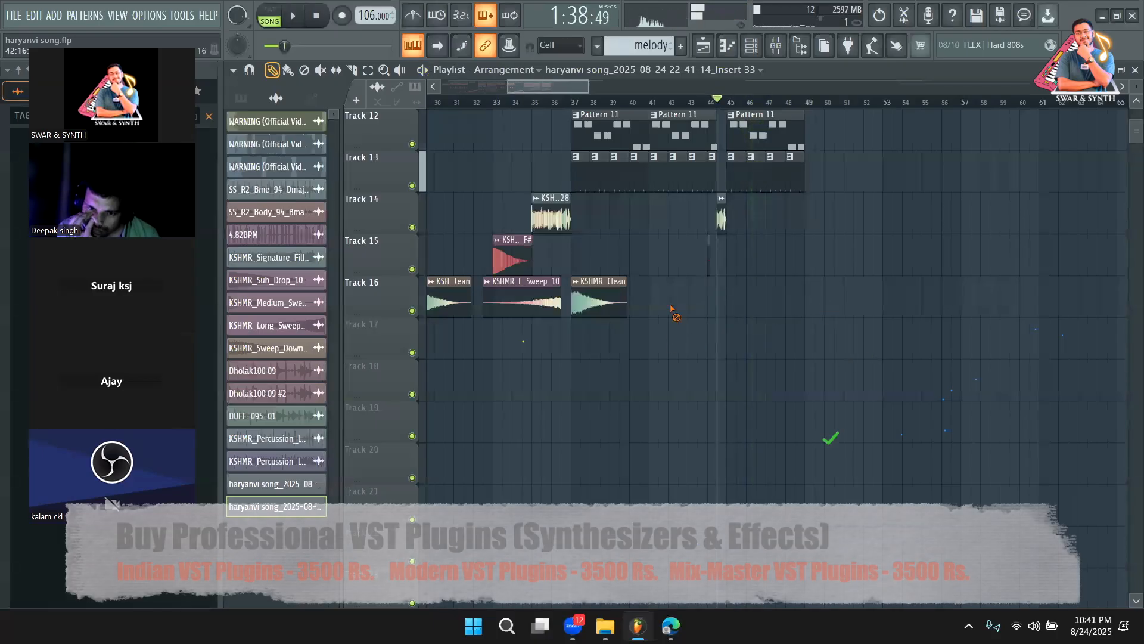
Check the mixer's recording setup and briefly play the arrangement from about bar 44
{"action": "left_click", "coordinate": [787, 48]}
{"action": "left_click", "coordinate": [941, 444]}
{"action": "left_click", "coordinate": [705, 45]}
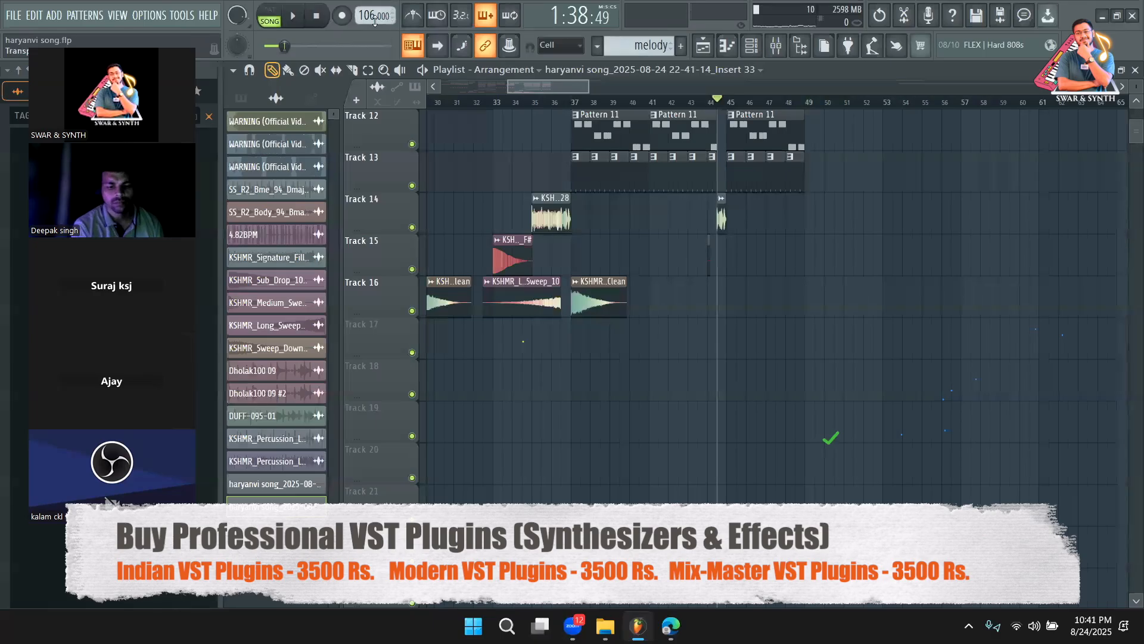
{"action": "right_click", "coordinate": [342, 16]}
{"action": "left_click", "coordinate": [832, 64]}
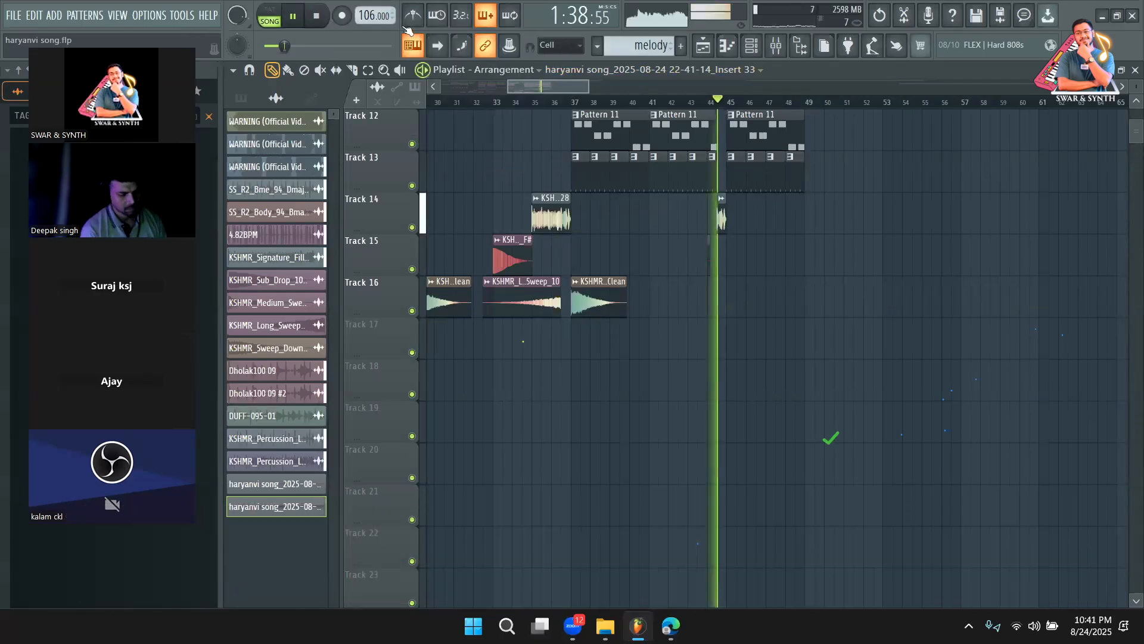
{"action": "left_click", "coordinate": [777, 53]}
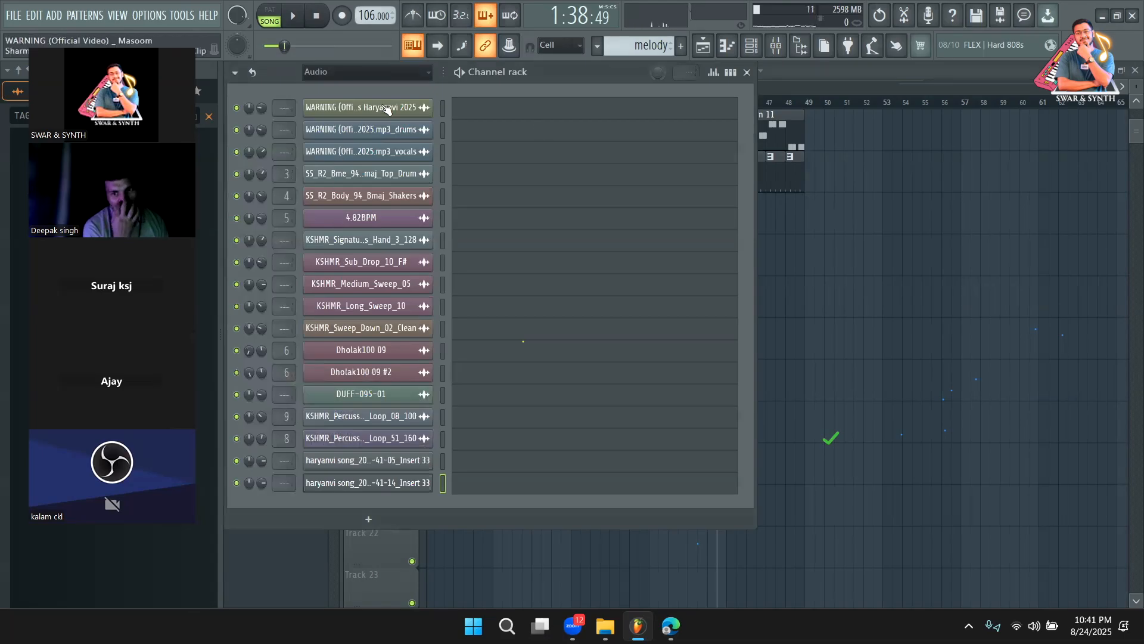
Select the Babylon 2 #3 channel in the Unsorted group and record a new note take into the melody pattern from about bar 43
{"action": "left_click", "coordinate": [367, 119]}
{"action": "right_click", "coordinate": [393, 444]}
{"action": "left_click", "coordinate": [557, 436]}
{"action": "left_click", "coordinate": [403, 441]}
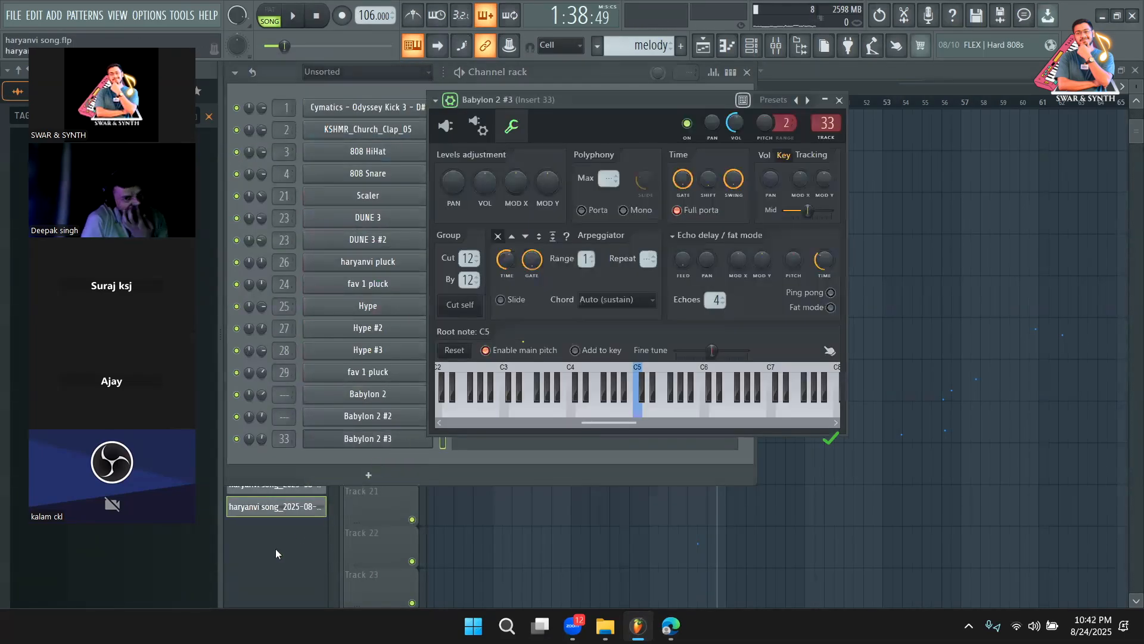
{"action": "left_click", "coordinate": [276, 508]}
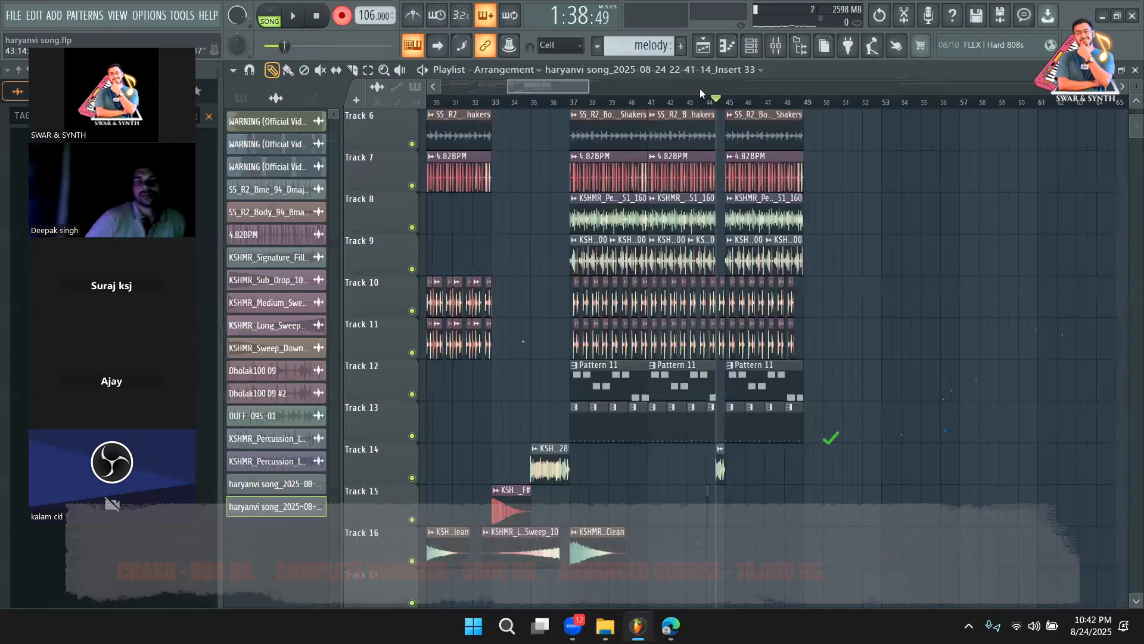
{"action": "left_click", "coordinate": [710, 103]}
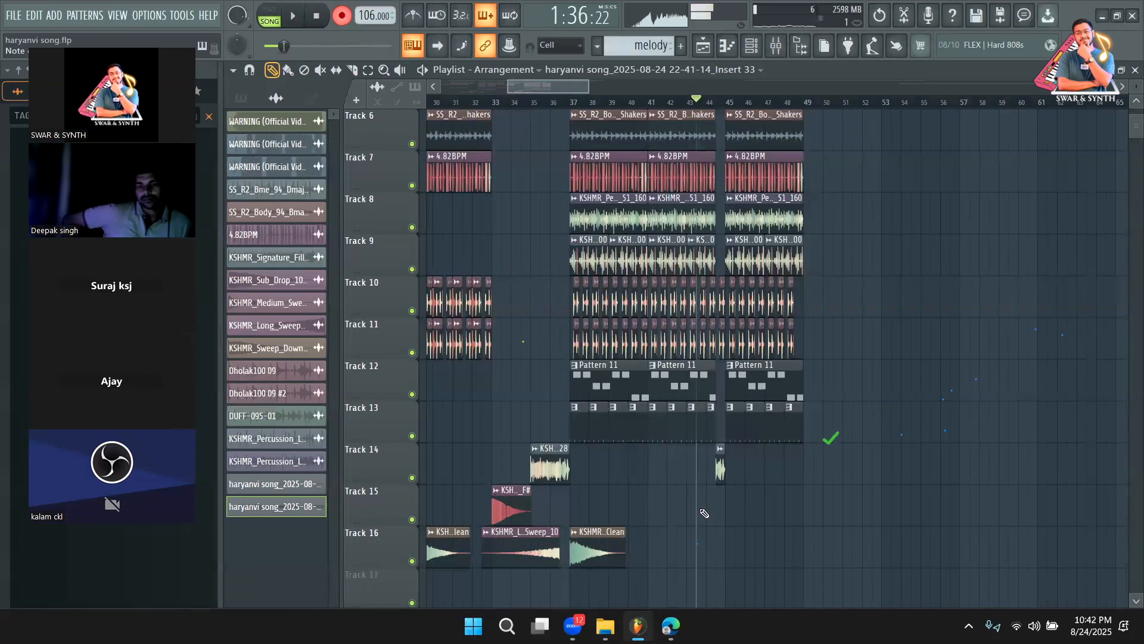
{"action": "key", "text": "space"}
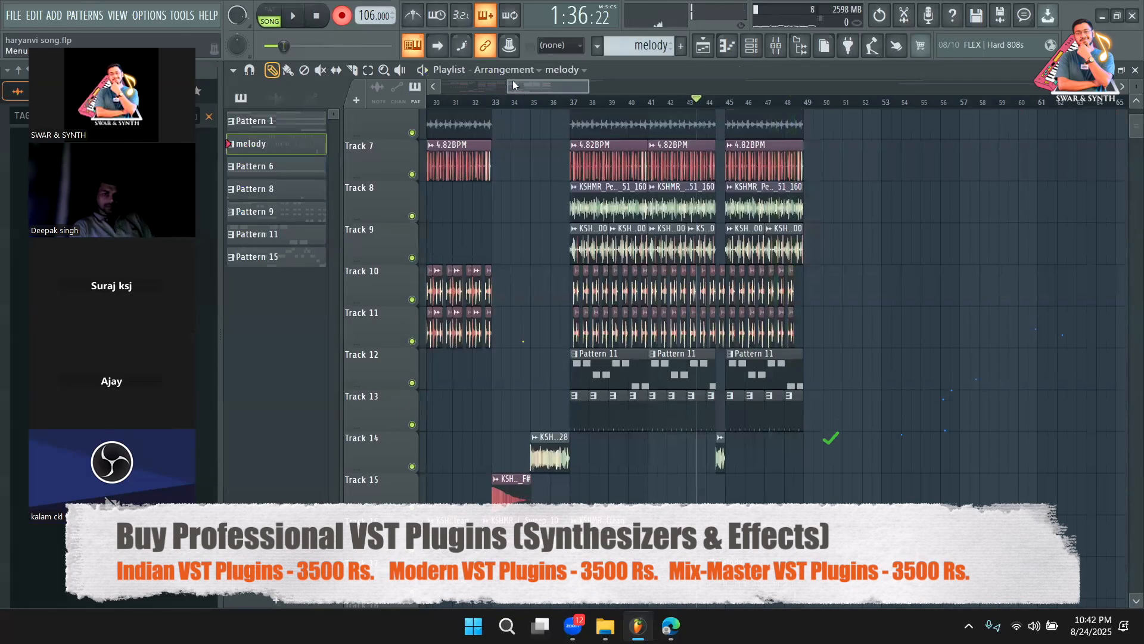
Turn off recording, move the playhead to about bar 44 and open the recorded Babylon 2 #3 notes in the piano roll
{"action": "left_click", "coordinate": [342, 15]}
{"action": "left_click", "coordinate": [720, 100]}
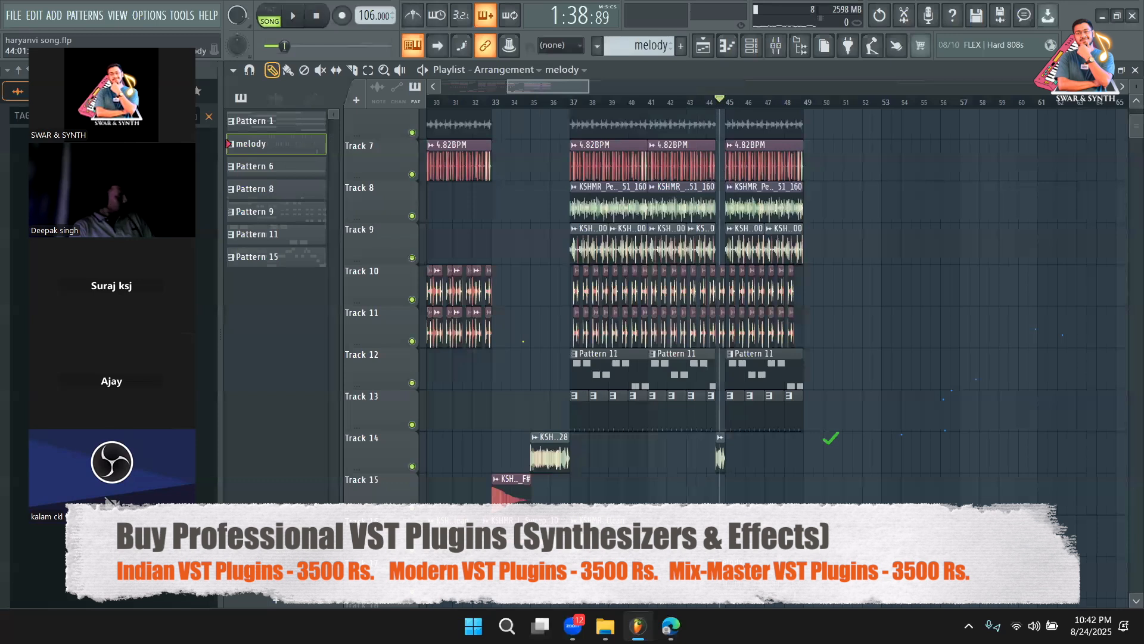
{"action": "double_click", "coordinate": [708, 576]}
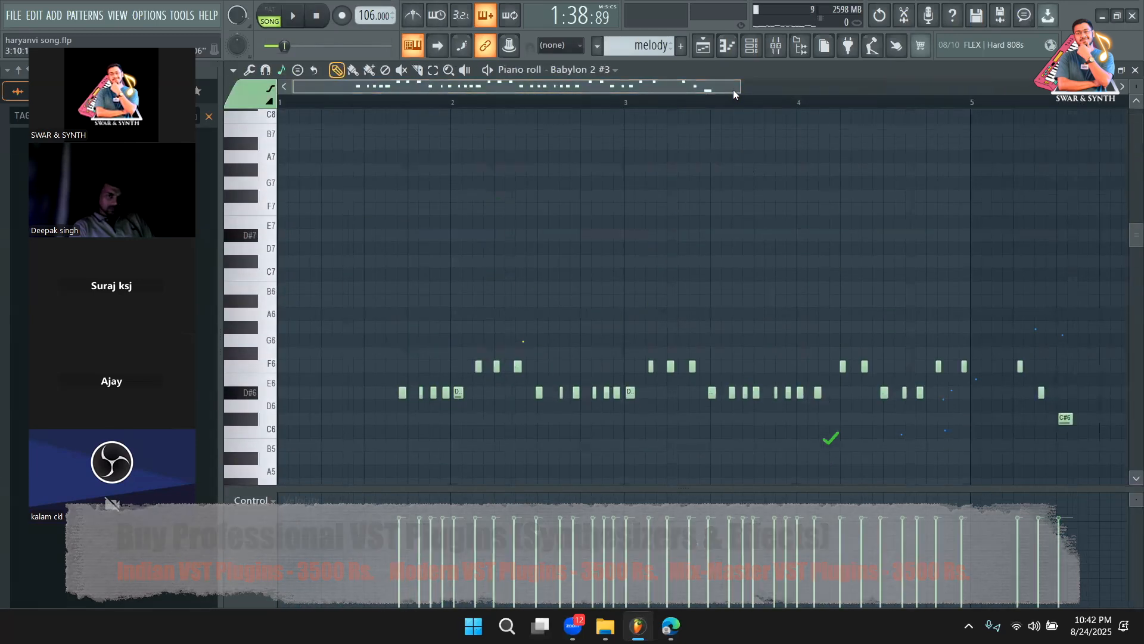
{"action": "left_click_drag", "start_coordinate": [721, 87], "coordinate": [548, 93]}
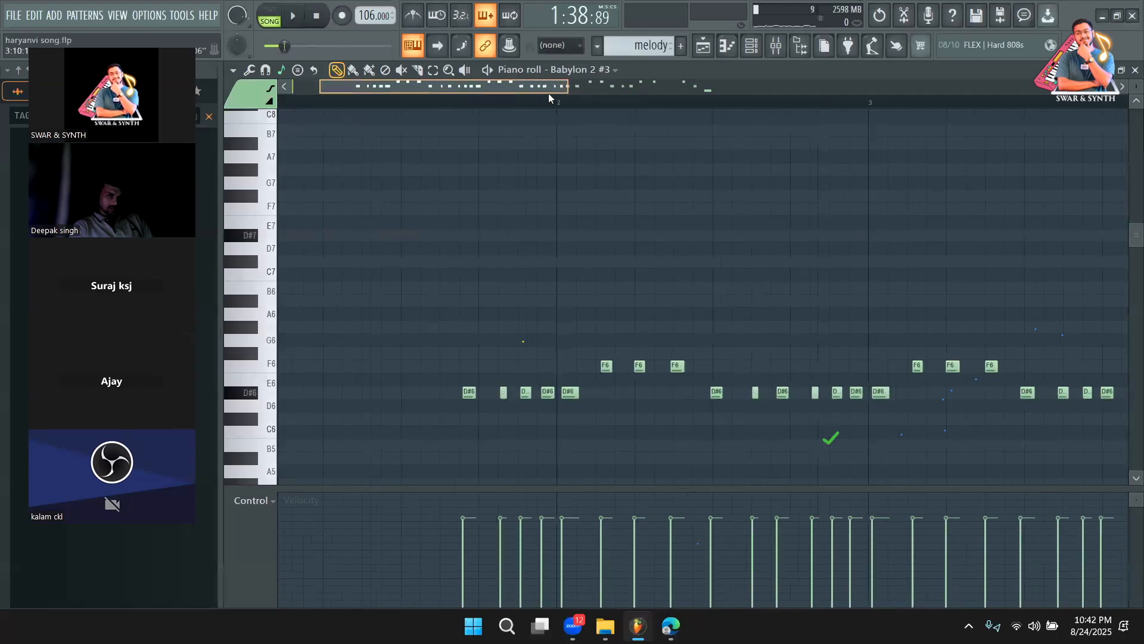
Set the snap to Cell, quick-quantize the recorded Babylon 2 #3 notes and listen to the result
{"action": "left_click", "coordinate": [237, 87]}
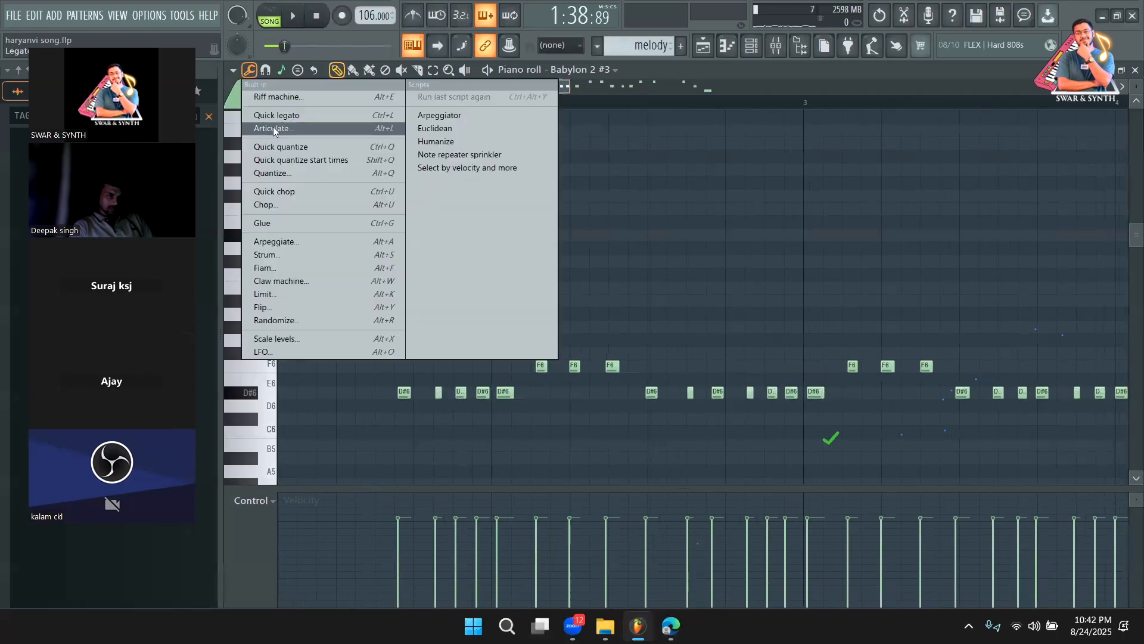
{"action": "left_click", "coordinate": [279, 144]}
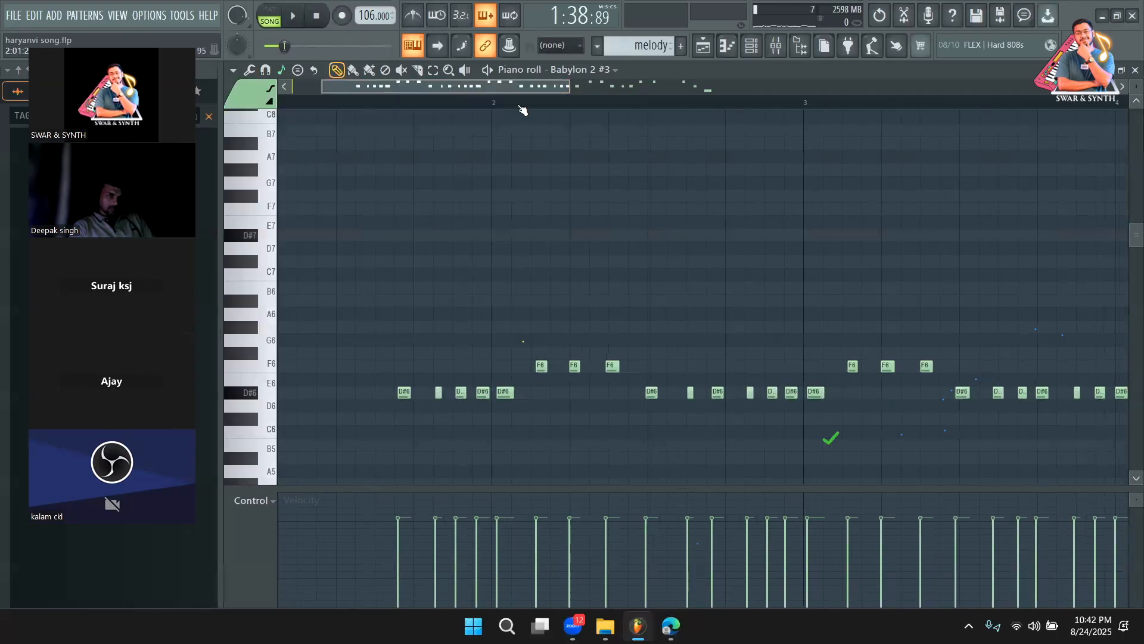
{"action": "left_click", "coordinate": [555, 45]}
{"action": "left_click", "coordinate": [546, 74]}
{"action": "left_click", "coordinate": [256, 71]}
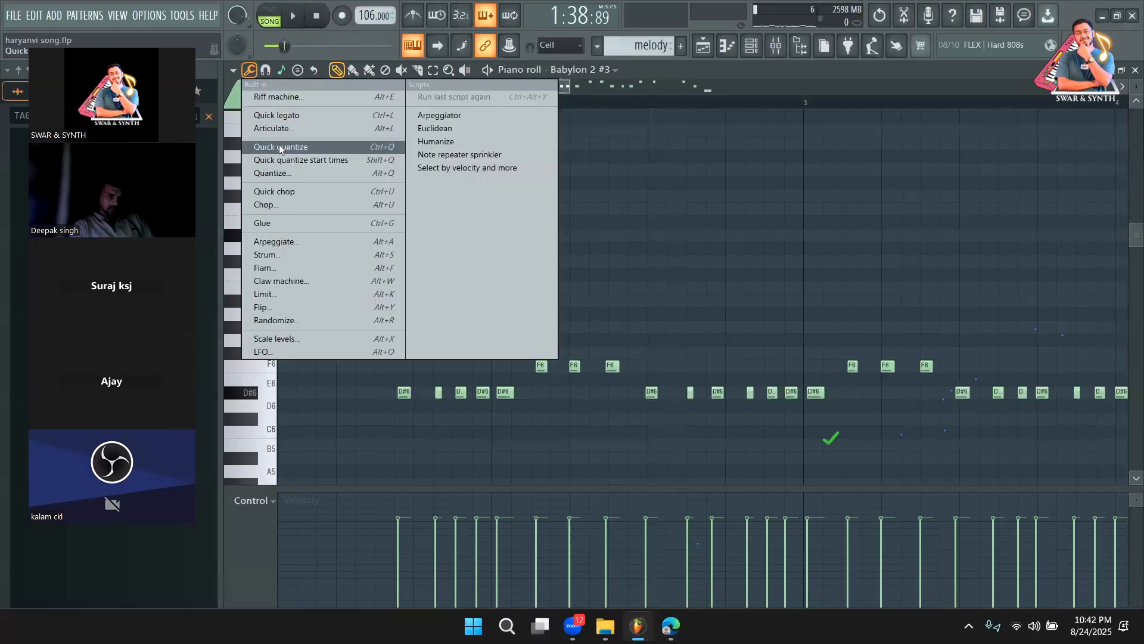
{"action": "left_click", "coordinate": [279, 147]}
{"action": "key", "text": "space"}
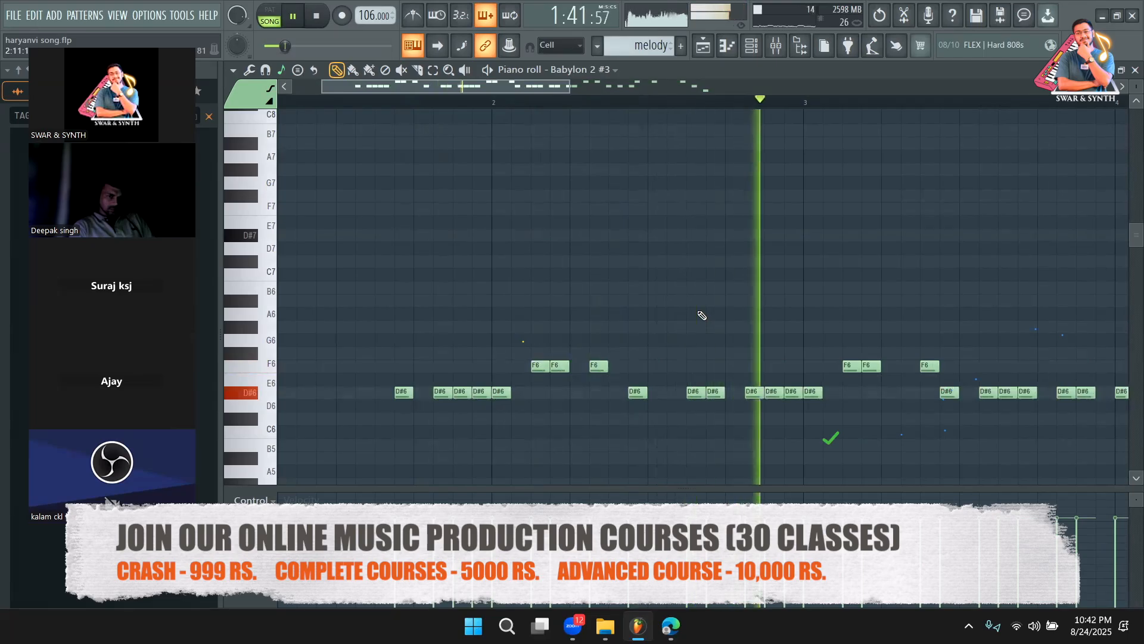
{"action": "key", "text": "space"}
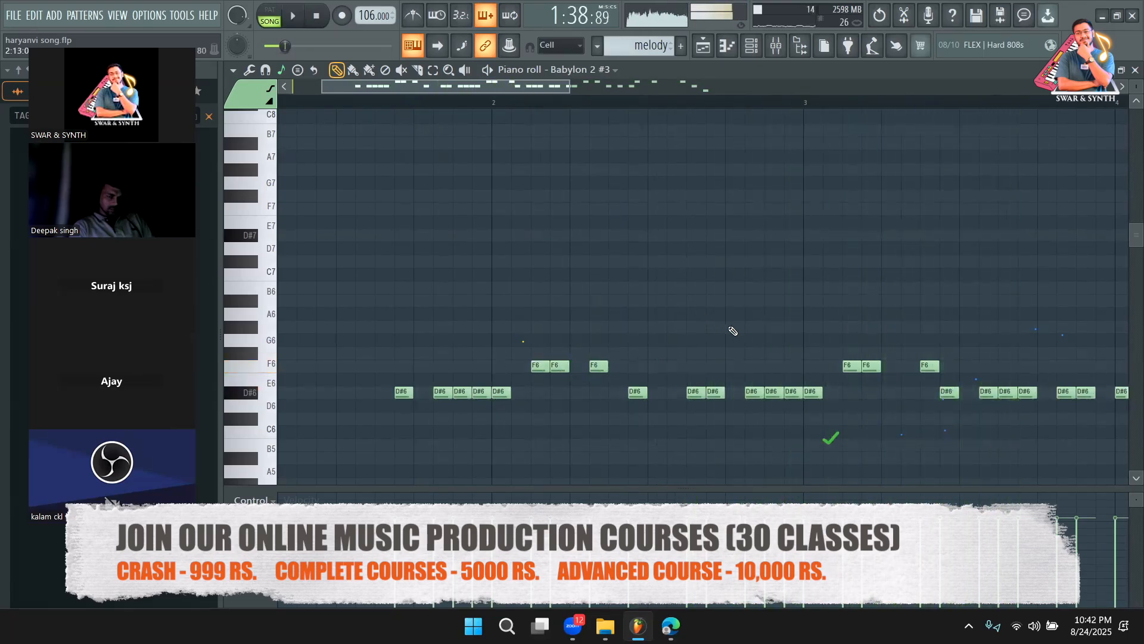
Select all the melody notes, shorten them slightly, deselect them and replay the phrase
{"action": "scroll", "coordinate": [734, 331], "scroll_direction": "down", "scroll_amount": 3}
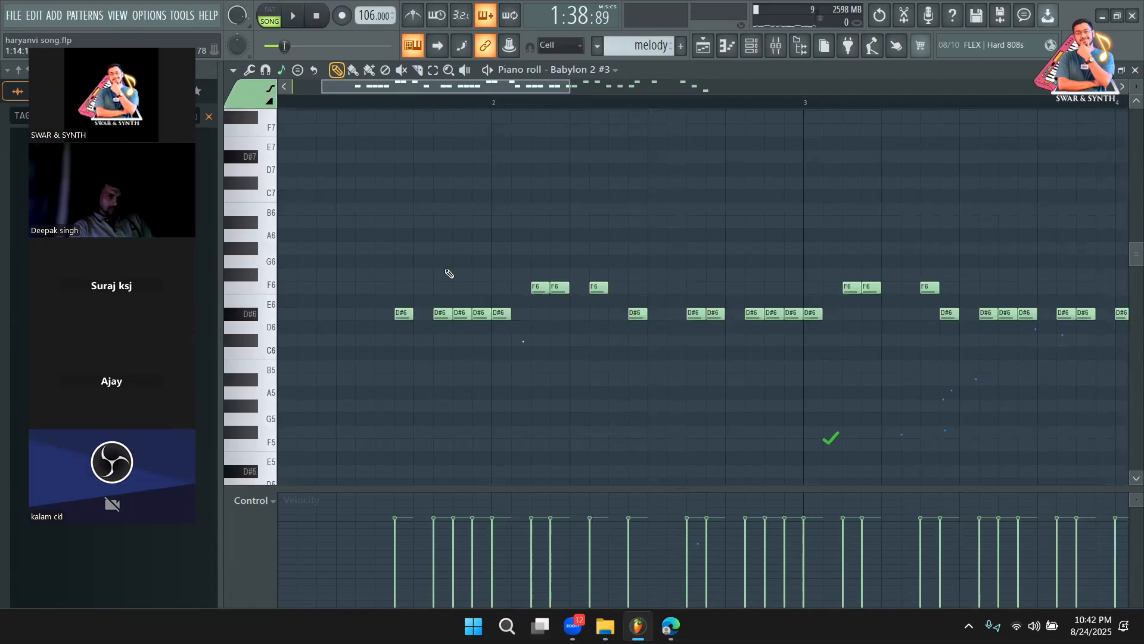
{"action": "key", "text": "ctrl+a"}
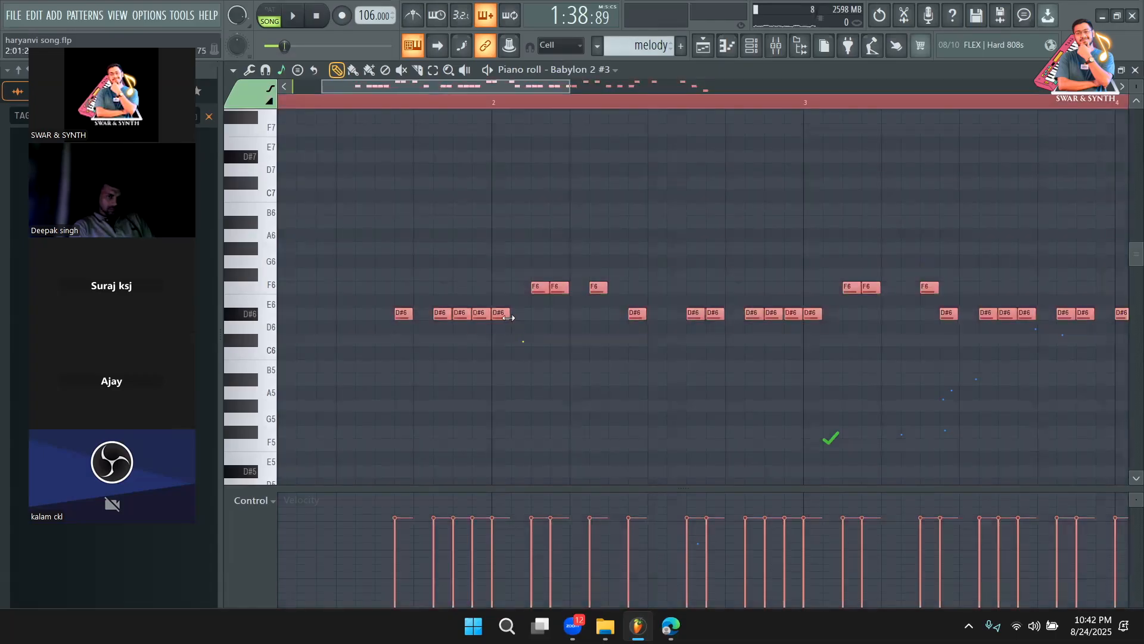
{"action": "key", "text": "ctrl+d"}
{"action": "key", "text": "space"}
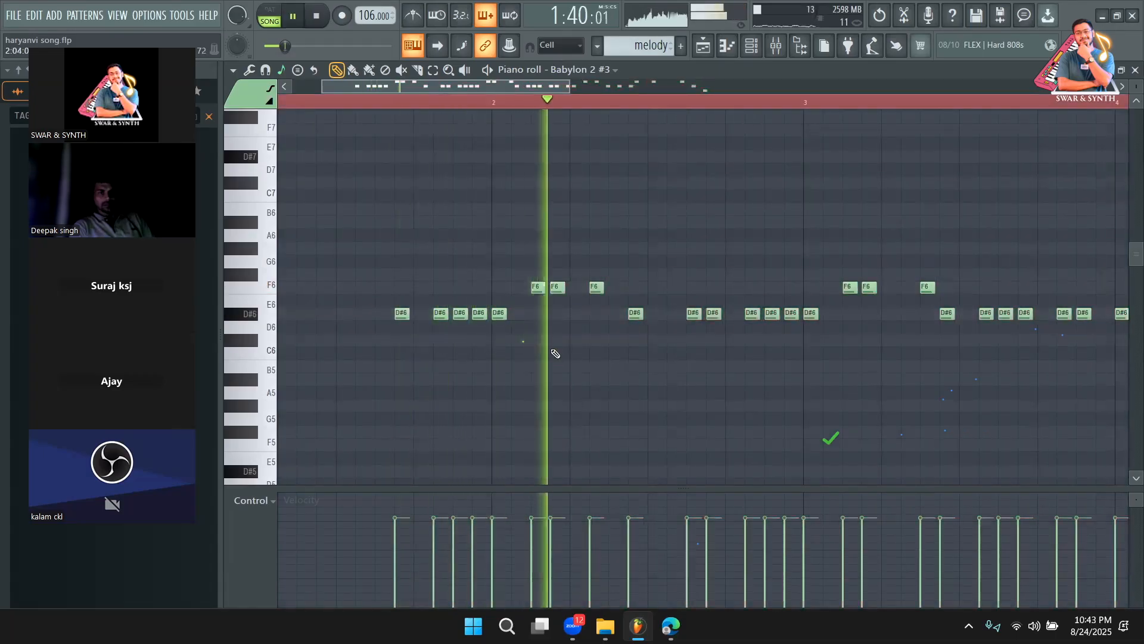
{"action": "key", "text": "space"}
{"action": "key", "text": "space"}
{"action": "key", "text": "space"}
{"action": "key", "text": "space"}
Raise the three F6 notes in bar 2 to F#6 and replay the phrase
{"action": "left_click_drag", "start_coordinate": [557, 287], "coordinate": [596, 274]}
{"action": "key", "text": "space"}
{"action": "key", "text": "space"}
{"action": "key", "text": "space"}
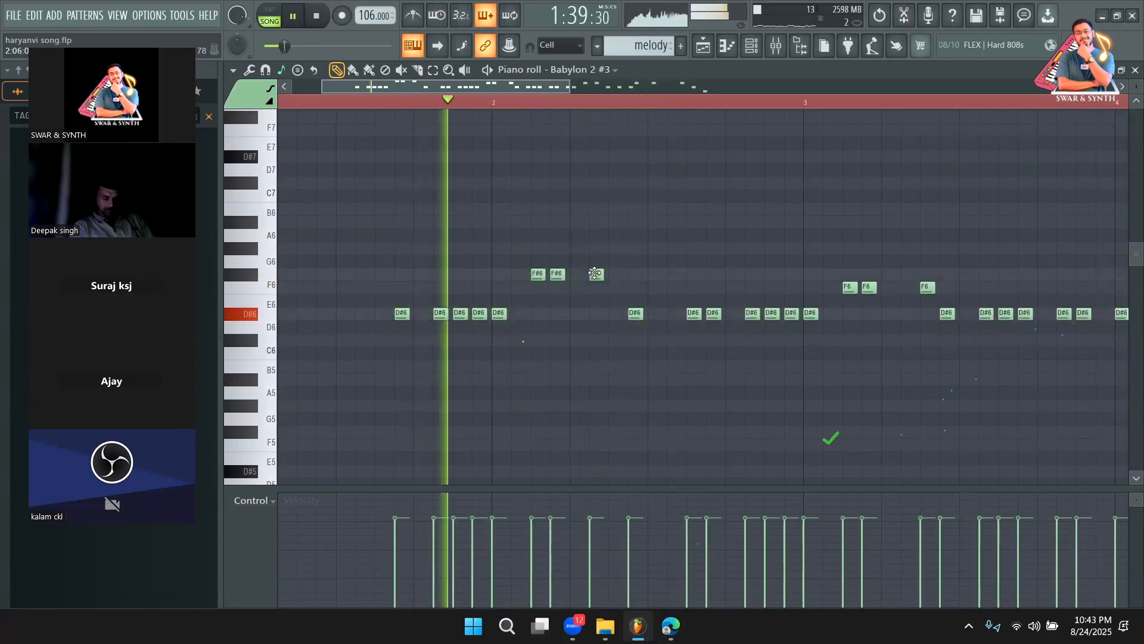
{"action": "key", "text": "space"}
{"action": "key", "text": "space"}
In bar 2, raise the D#6 after the F#6 notes to F6 and shift the second and third F#6 notes one step later
{"action": "left_click_drag", "start_coordinate": [636, 314], "coordinate": [636, 287]}
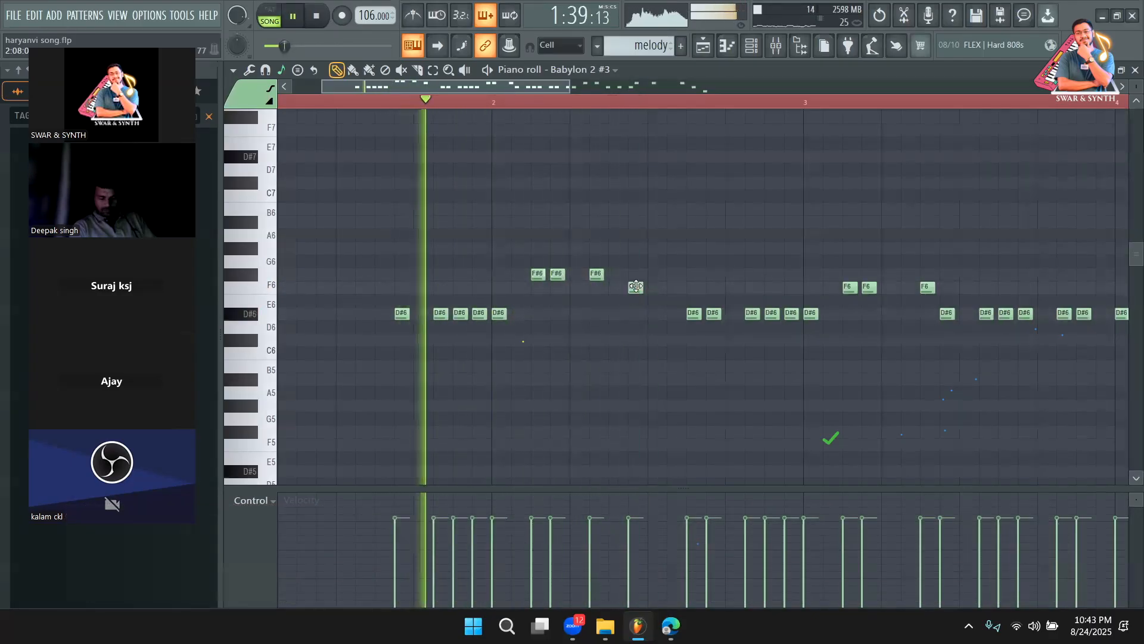
{"action": "key", "text": "space"}
{"action": "key", "text": "space"}
{"action": "left_click_drag", "start_coordinate": [557, 273], "coordinate": [614, 273]}
{"action": "key", "text": "space"}
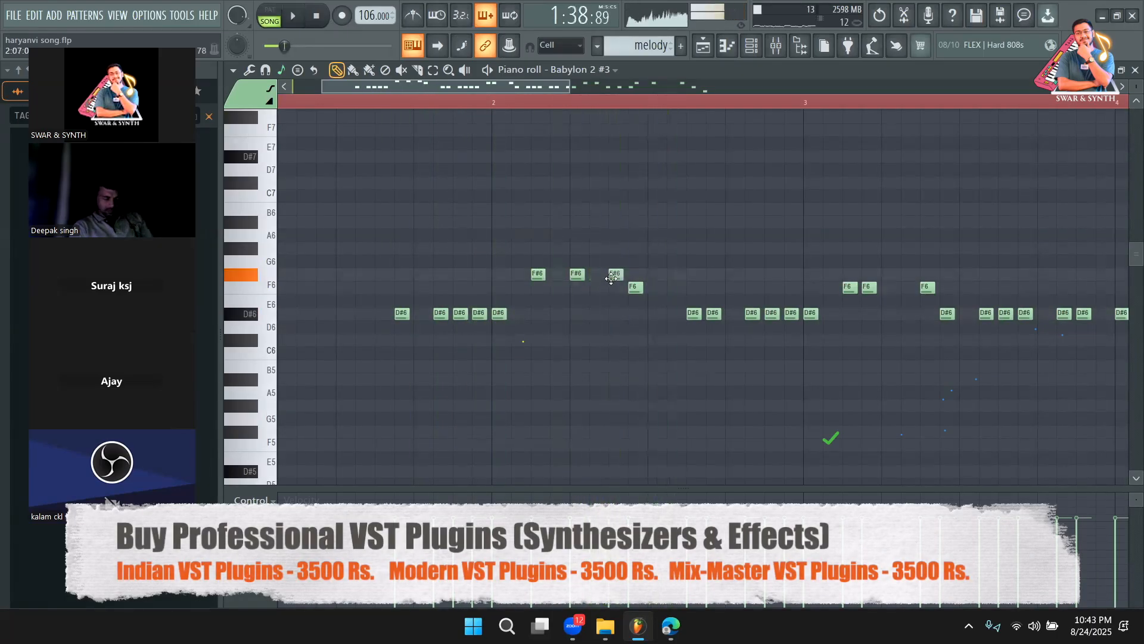
{"action": "key", "text": "space"}
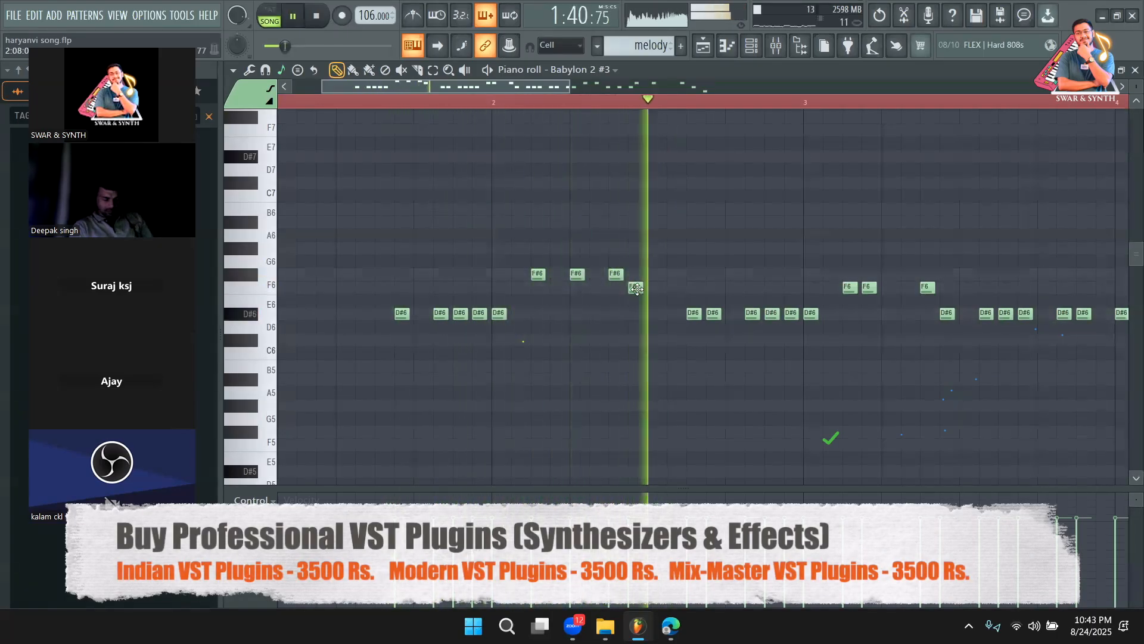
Lower bar 2's third F#6 note to F6, move the note after it one step later to D#6 and replay the phrase
{"action": "left_click_drag", "start_coordinate": [636, 288], "coordinate": [655, 312]}
{"action": "key", "text": "space"}
{"action": "key", "text": "space"}
{"action": "key", "text": "space"}
{"action": "key", "text": "space"}
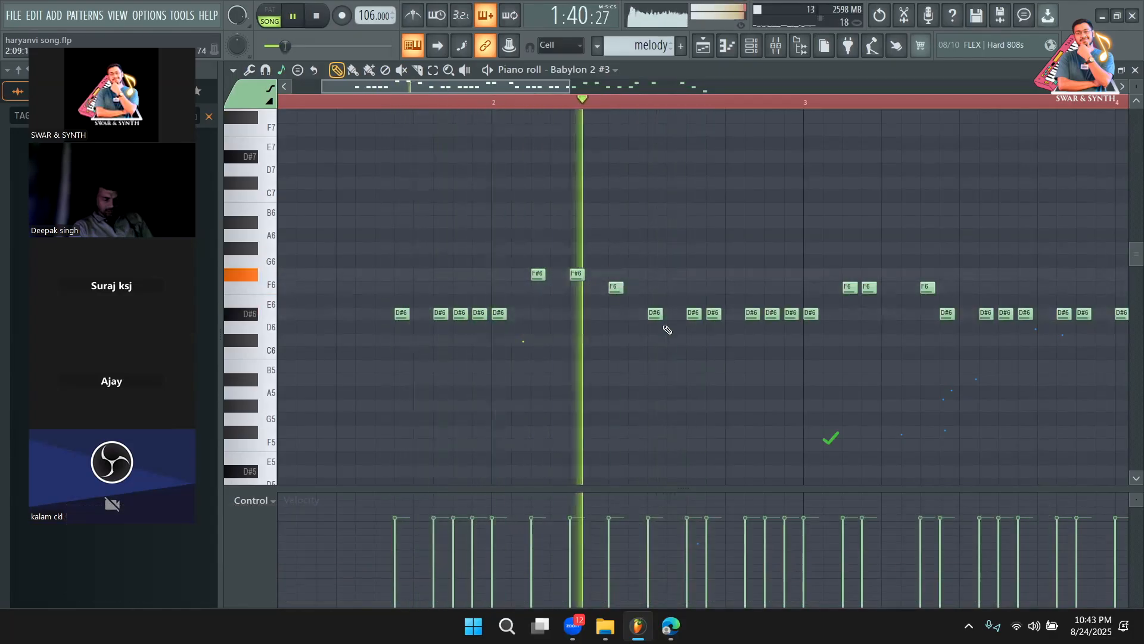
{"action": "left_click_drag", "start_coordinate": [569, 89], "coordinate": [656, 97]}
{"action": "key", "text": "space"}
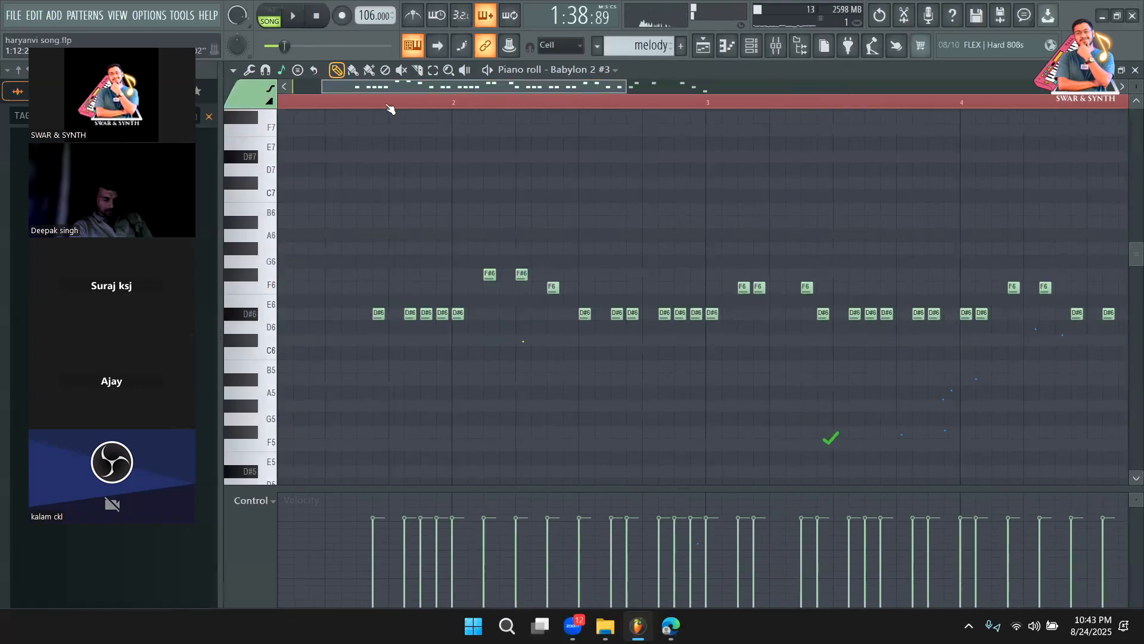
In bar 3, shift the second F6 and the D#6 after the third F6 one step later, deleting the first of the next three D#6 notes
{"action": "key", "text": "space"}
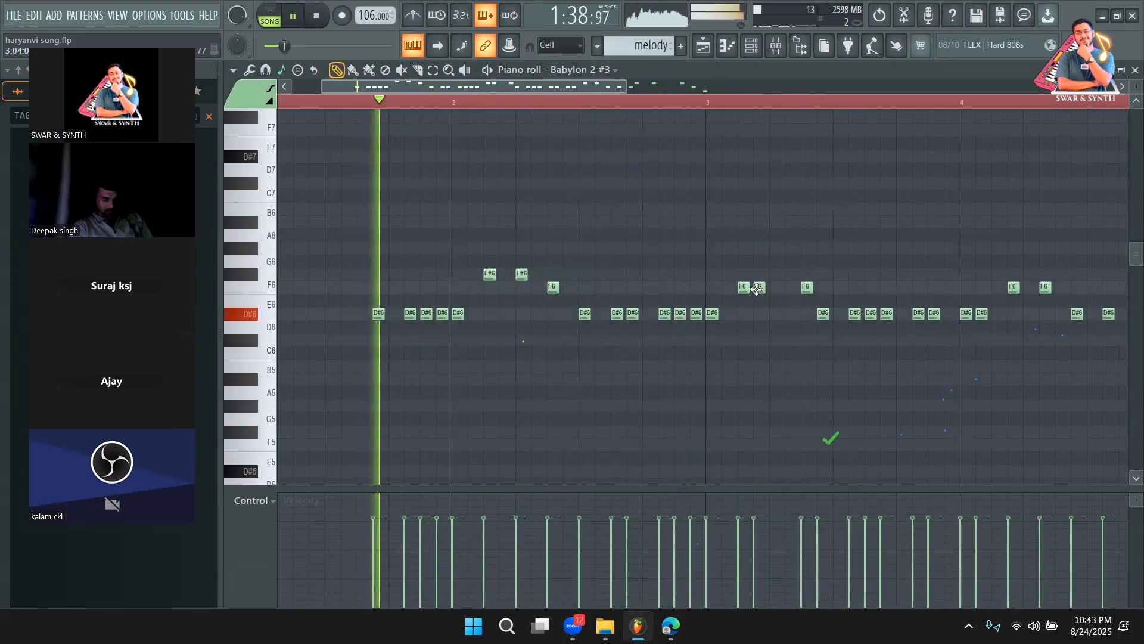
{"action": "left_click_drag", "start_coordinate": [760, 290], "coordinate": [775, 291]}
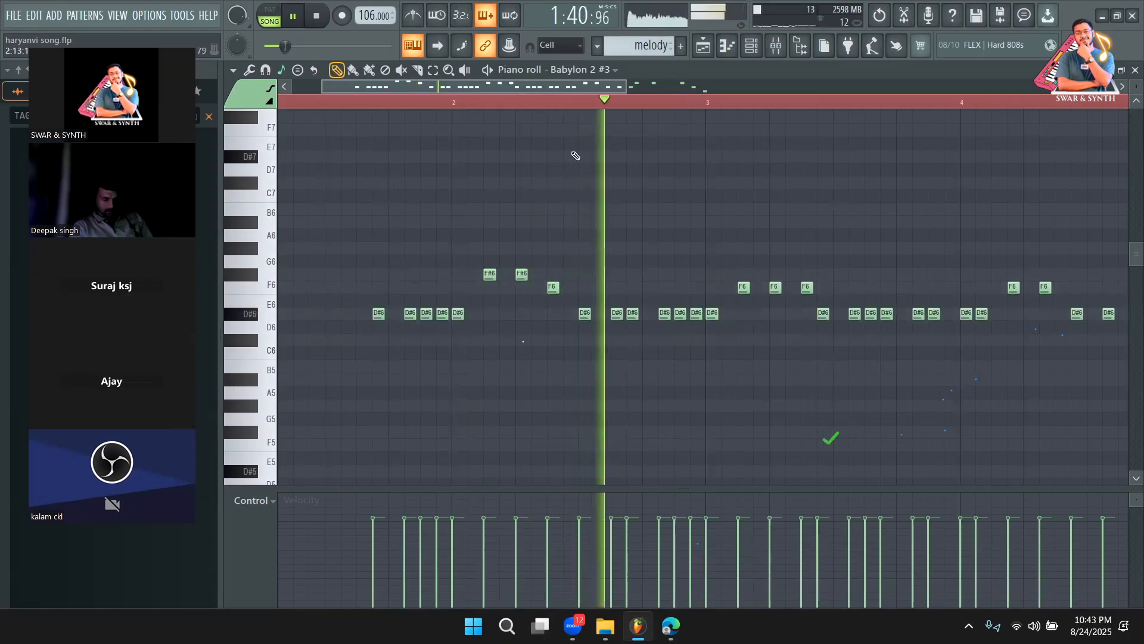
{"action": "left_click_drag", "start_coordinate": [539, 85], "coordinate": [554, 88]}
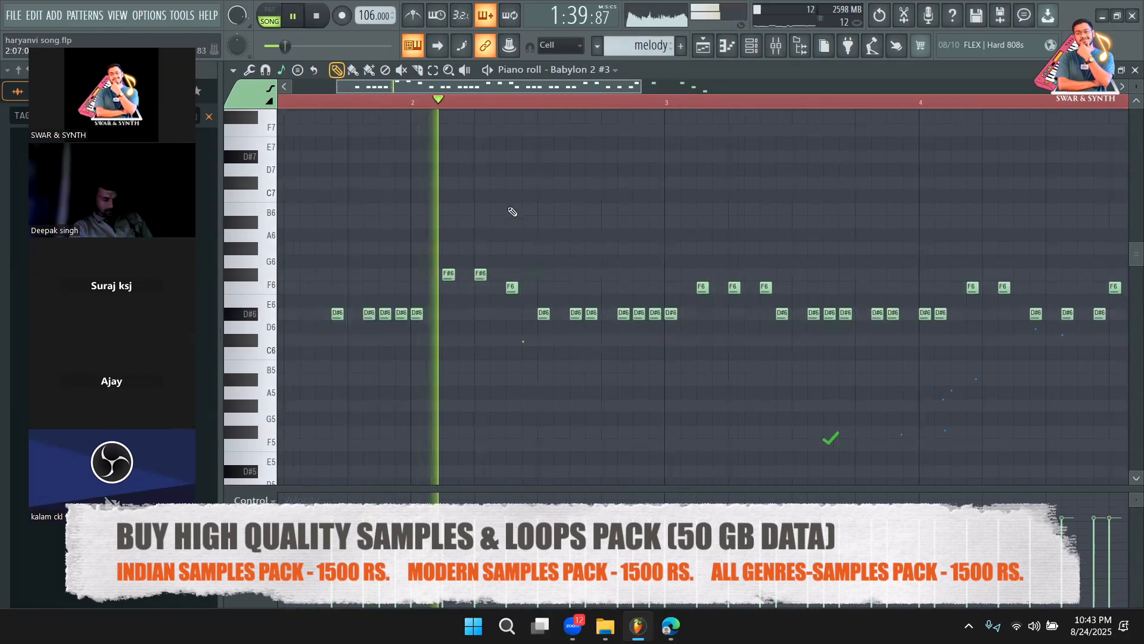
{"action": "right_click", "coordinate": [814, 314]}
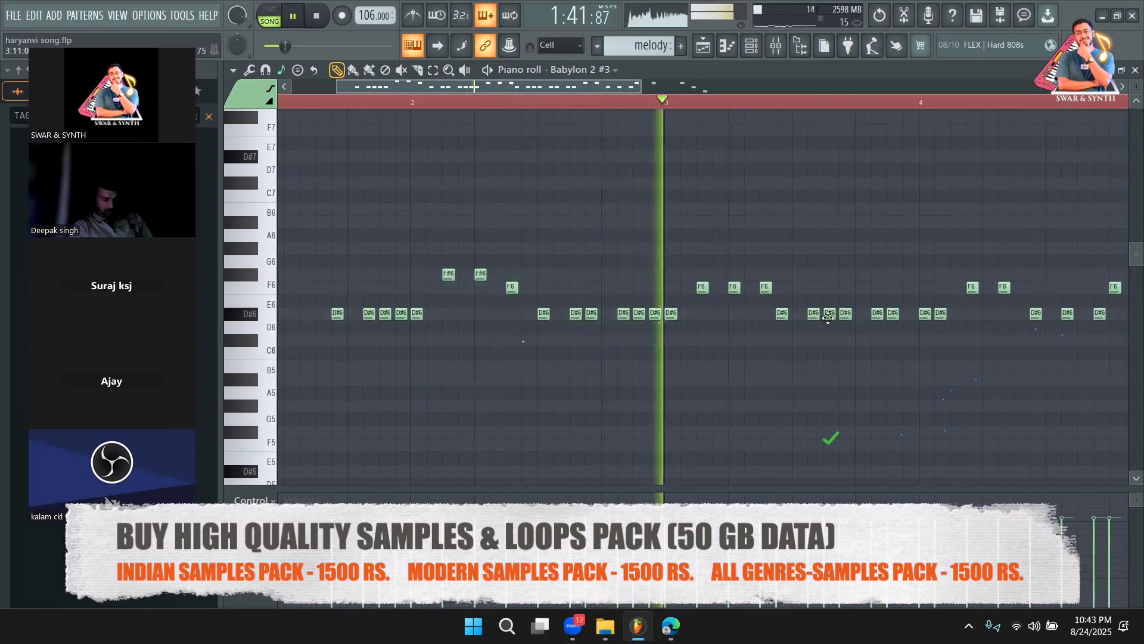
{"action": "key", "text": "space"}
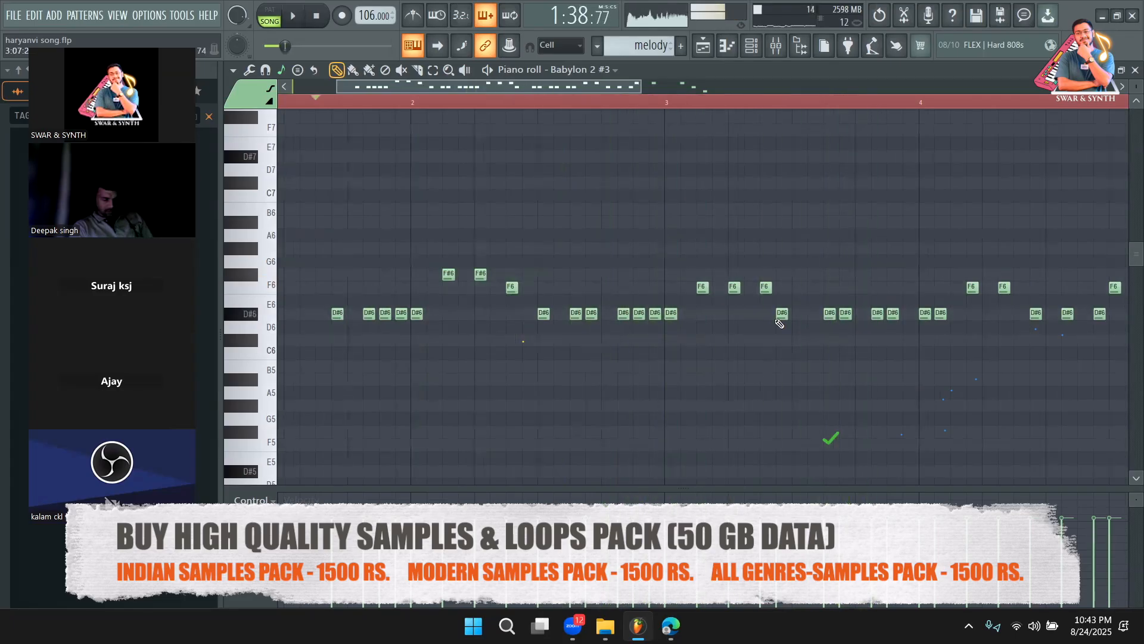
{"action": "left_click", "coordinate": [604, 103]}
{"action": "key", "text": "space"}
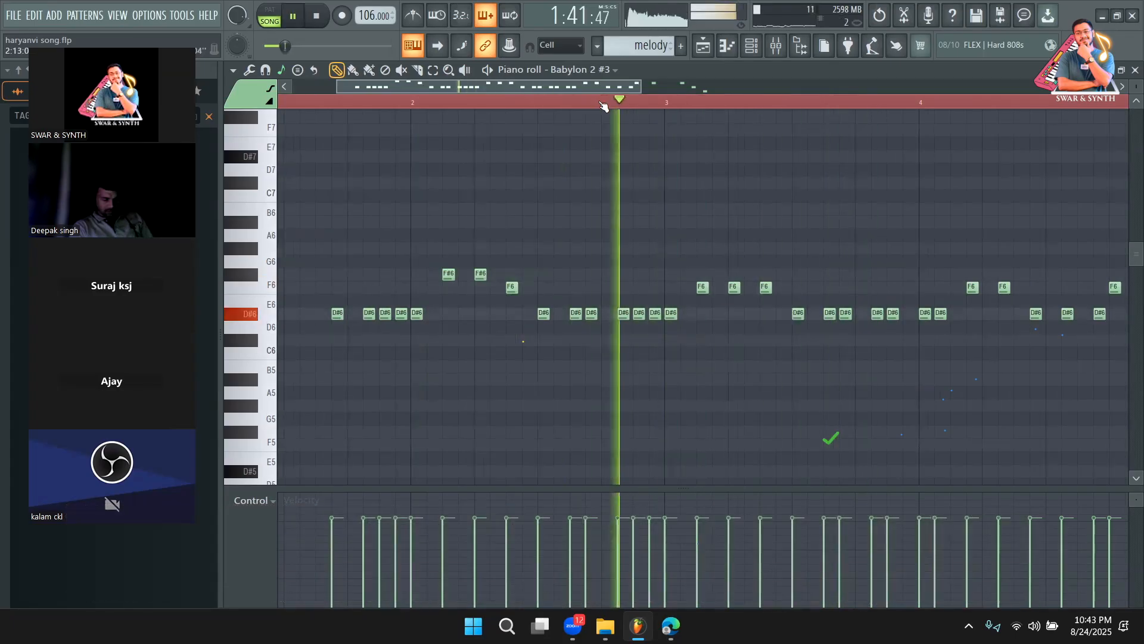
Replay the edited melody through bar 5 to check its remaining notes
{"action": "left_click_drag", "start_coordinate": [497, 89], "coordinate": [508, 88]}
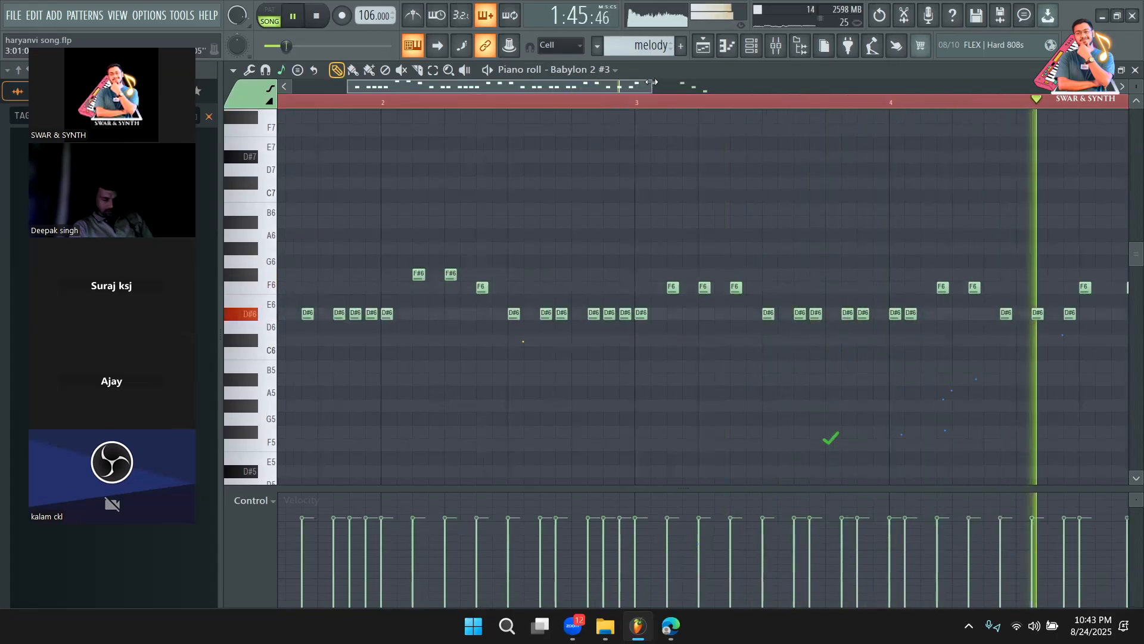
{"action": "left_click_drag", "start_coordinate": [652, 88], "coordinate": [819, 92]}
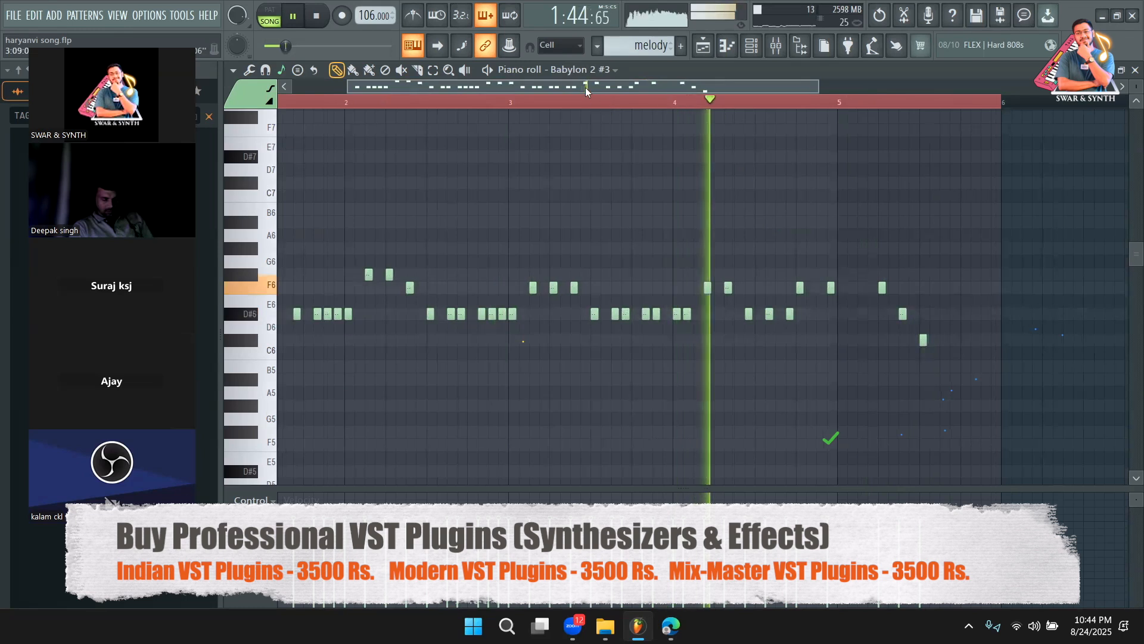
{"action": "left_click_drag", "start_coordinate": [499, 88], "coordinate": [445, 88]}
{"action": "key", "text": "space"}
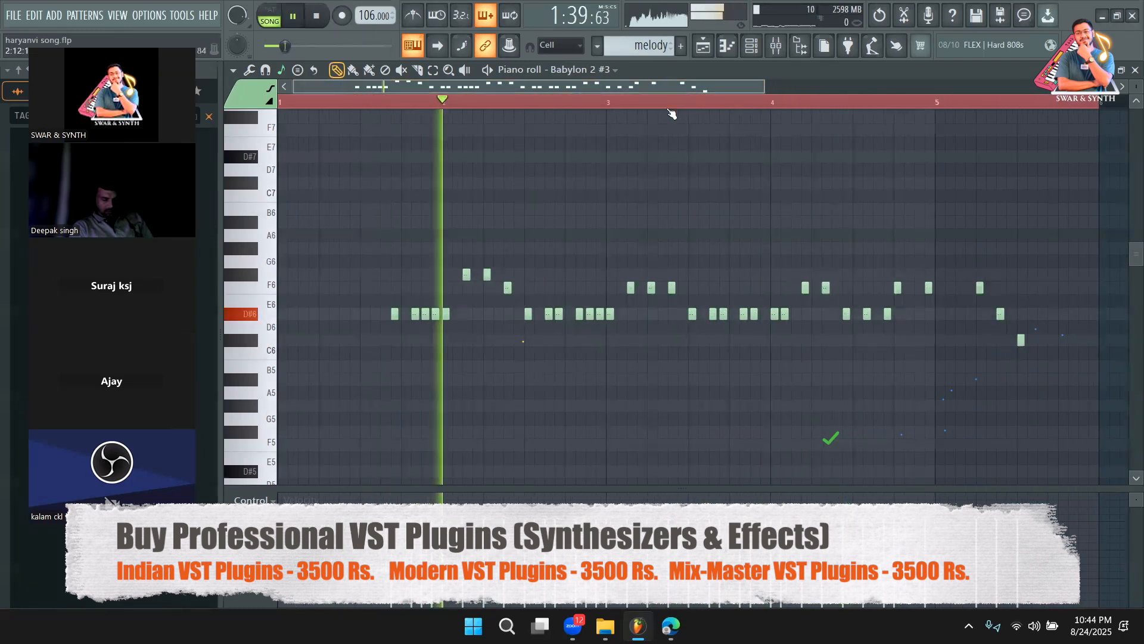
{"action": "left_click_drag", "start_coordinate": [762, 86], "coordinate": [810, 87]}
{"action": "key", "text": "space"}
Select and delete all the melody notes in bar 4
{"action": "left_click_drag", "start_coordinate": [754, 87], "coordinate": [720, 91]}
{"action": "key", "text": "space"}
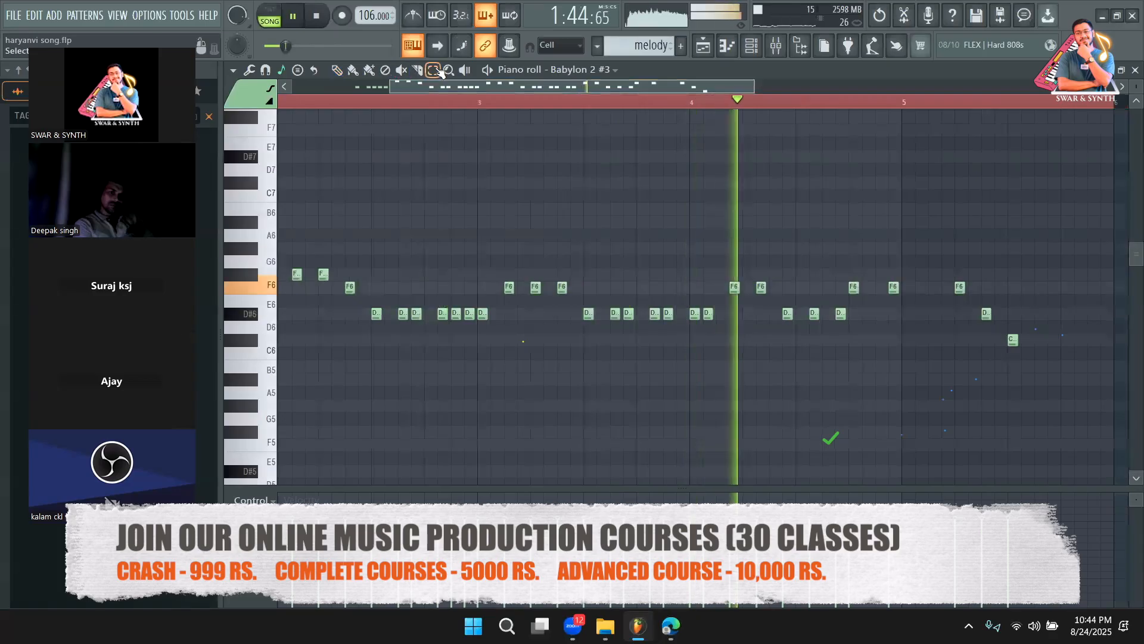
{"action": "key", "text": "space"}
{"action": "left_click_drag", "start_coordinate": [900, 358], "coordinate": [690, 221]}
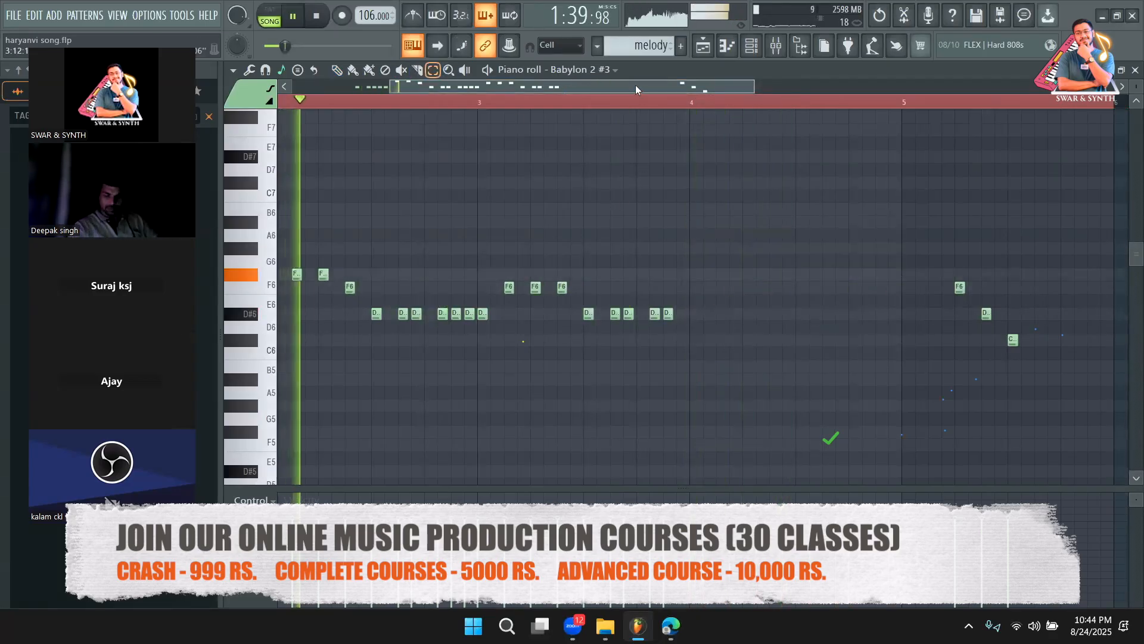
Copy the melody phrase in bar 2, starting from its first D#6, into bar 4 and play it through
{"action": "left_click_drag", "start_coordinate": [614, 87], "coordinate": [599, 87]}
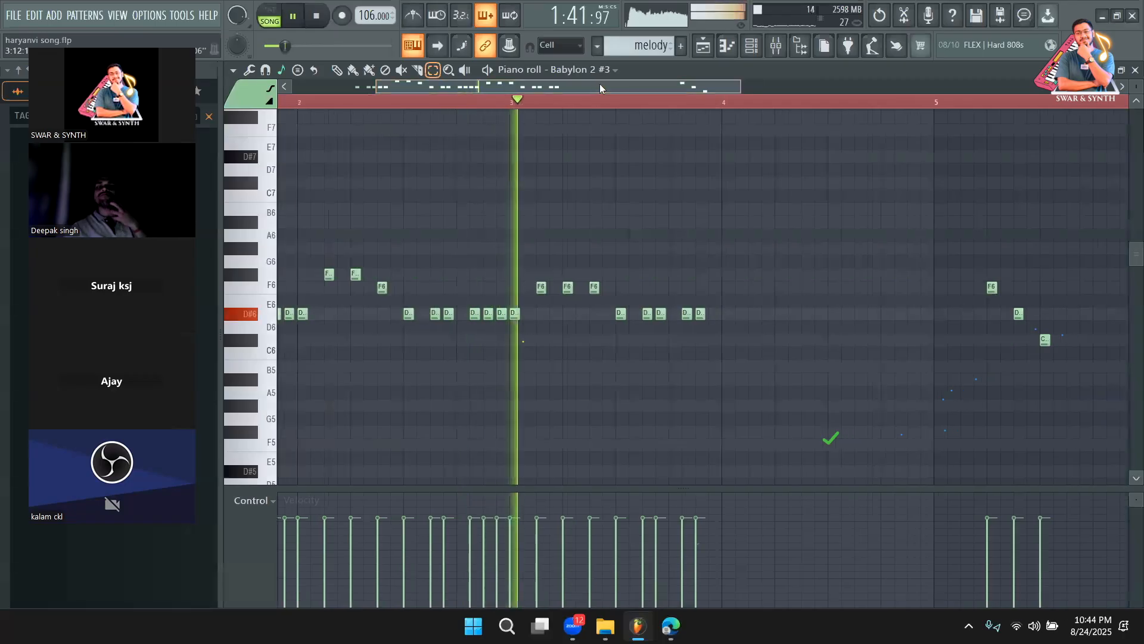
{"action": "key", "text": "space"}
{"action": "left_click_drag", "start_coordinate": [561, 87], "coordinate": [513, 90]}
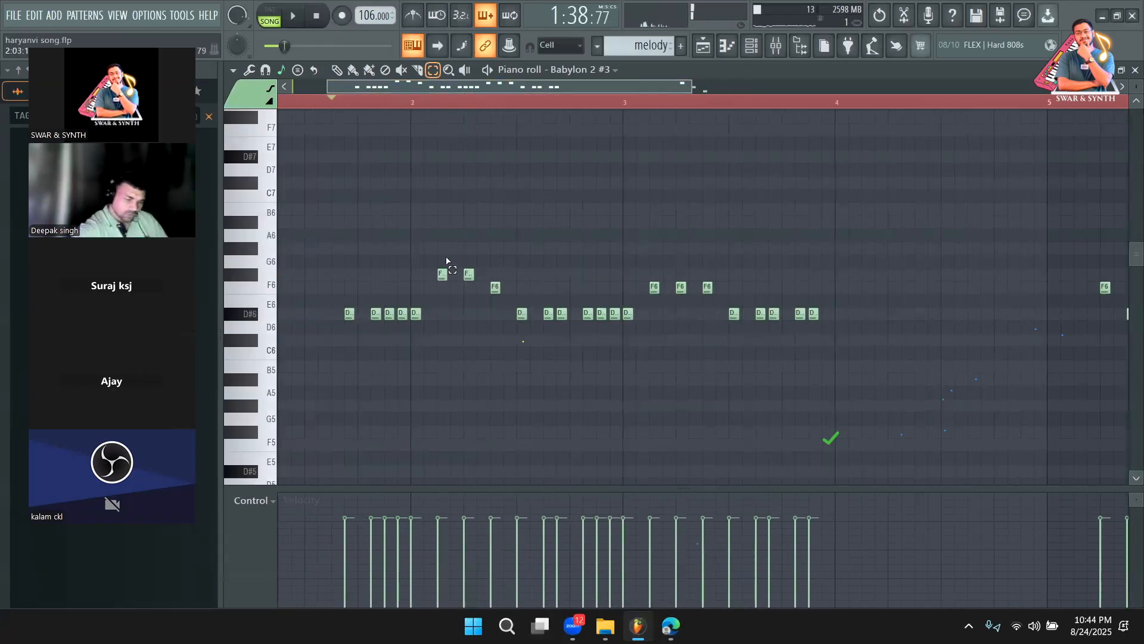
{"action": "left_click_drag", "start_coordinate": [416, 317], "coordinate": [611, 383]}
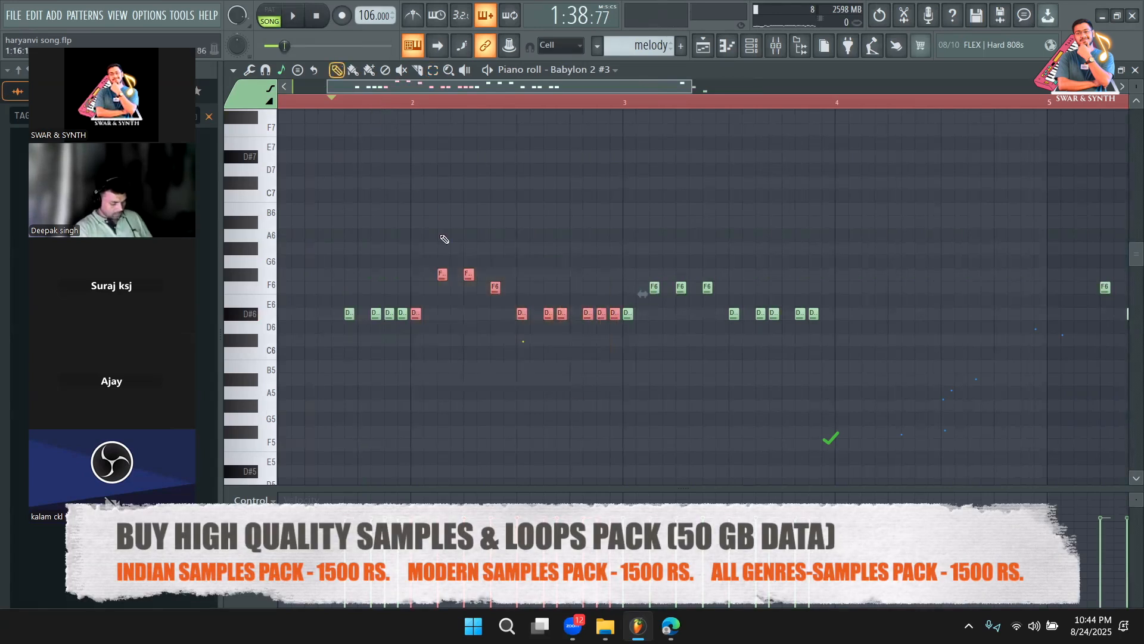
{"action": "left_click_drag", "start_coordinate": [418, 314], "coordinate": [858, 321]}
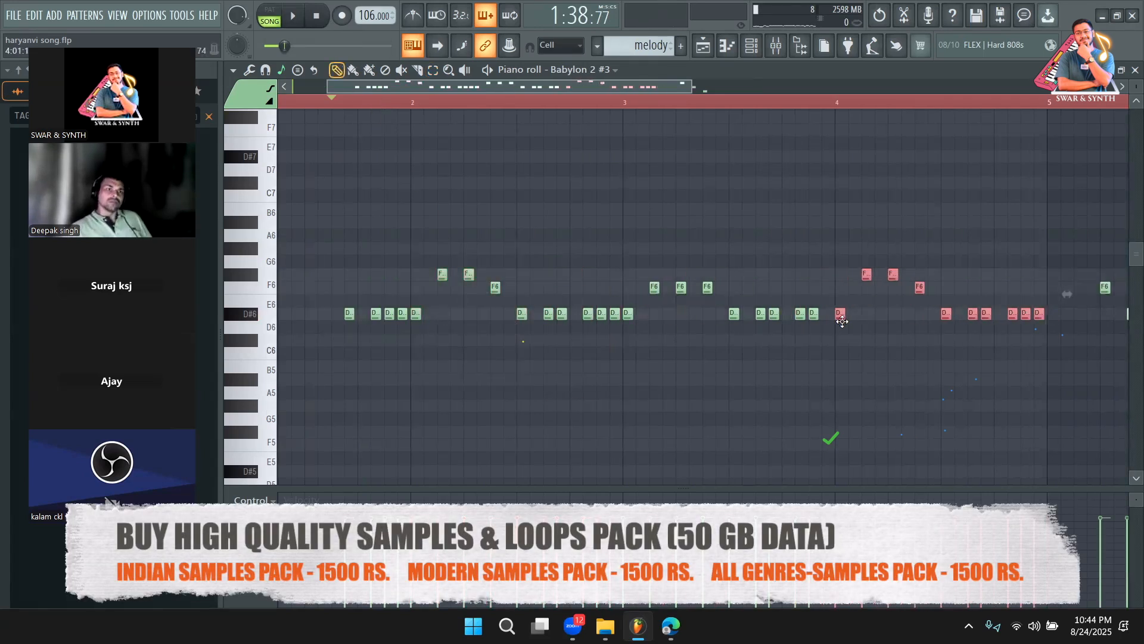
{"action": "key", "text": "space"}
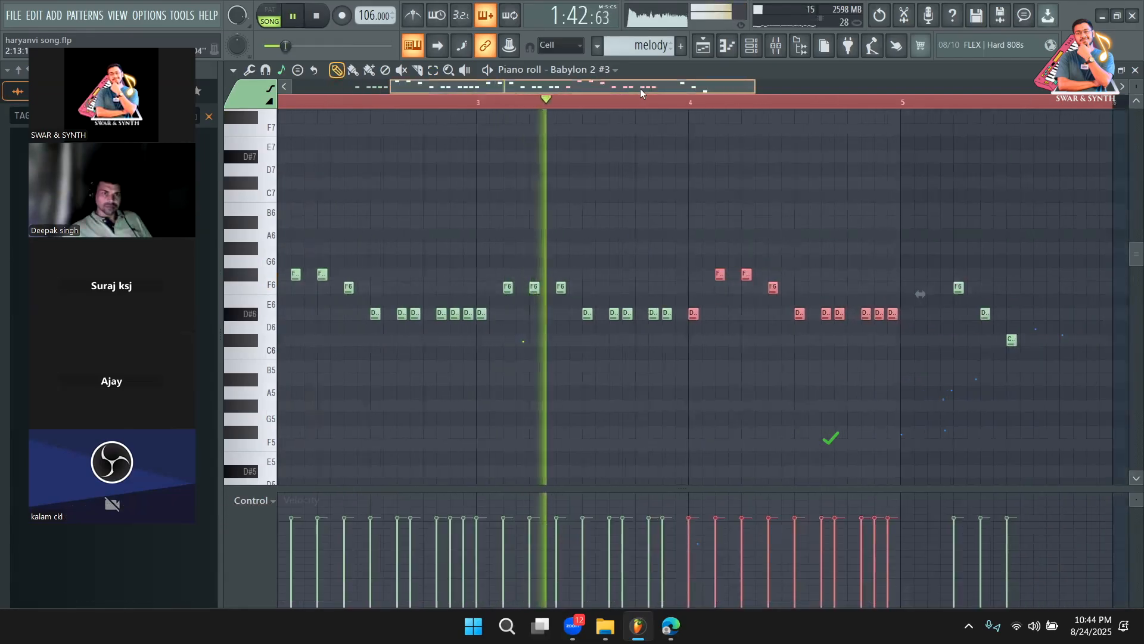
{"action": "left_click_drag", "start_coordinate": [640, 88], "coordinate": [695, 90]}
{"action": "left_click", "coordinate": [758, 207], "text": "ctrl"}
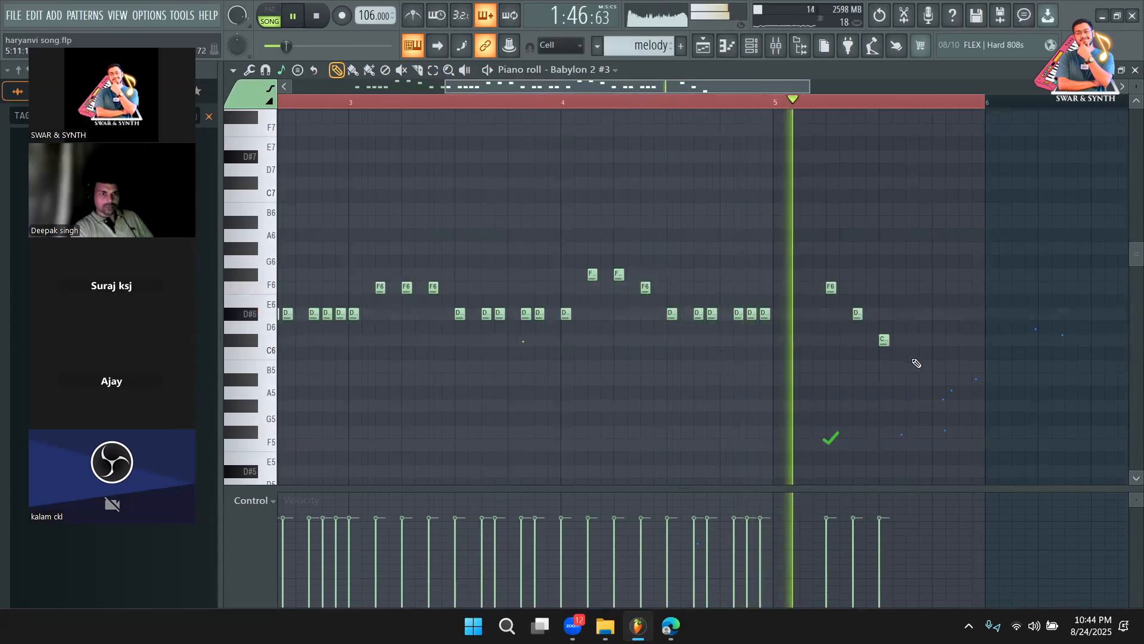
Add an A#6 note at the start of bar 5 and a G#6 note two steps after it, leading into the F6
{"action": "key", "text": "space"}
{"action": "left_click", "coordinate": [722, 106]}
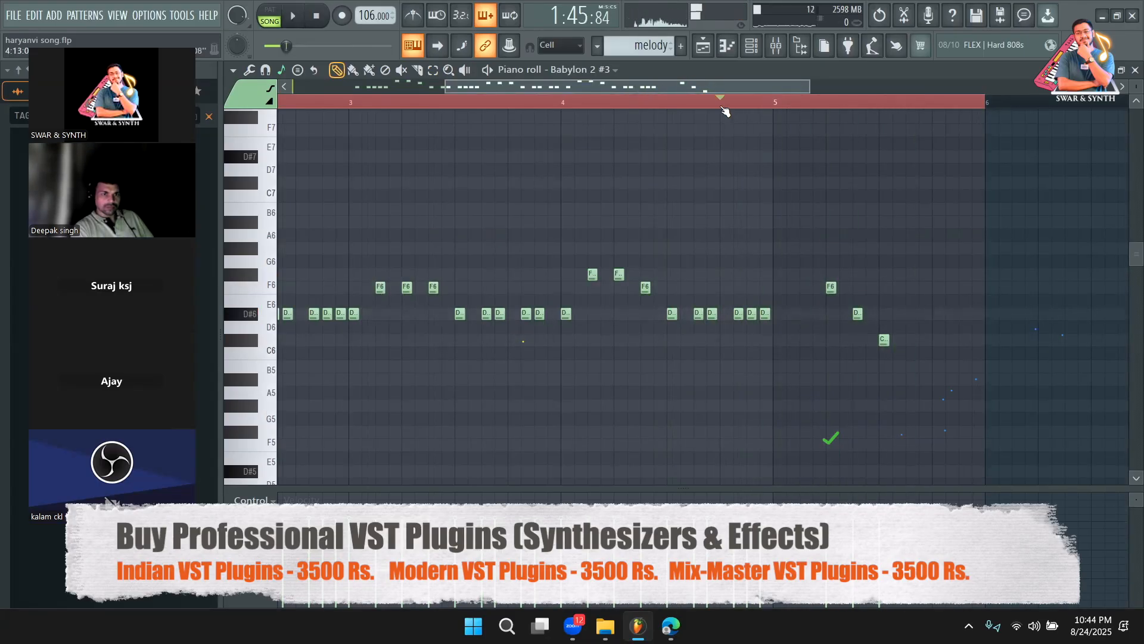
{"action": "key", "text": "space"}
{"action": "key", "text": "space"}
{"action": "left_click", "coordinate": [780, 248]}
{"action": "key", "text": "space"}
{"action": "left_click_drag", "start_coordinate": [777, 248], "coordinate": [801, 248]}
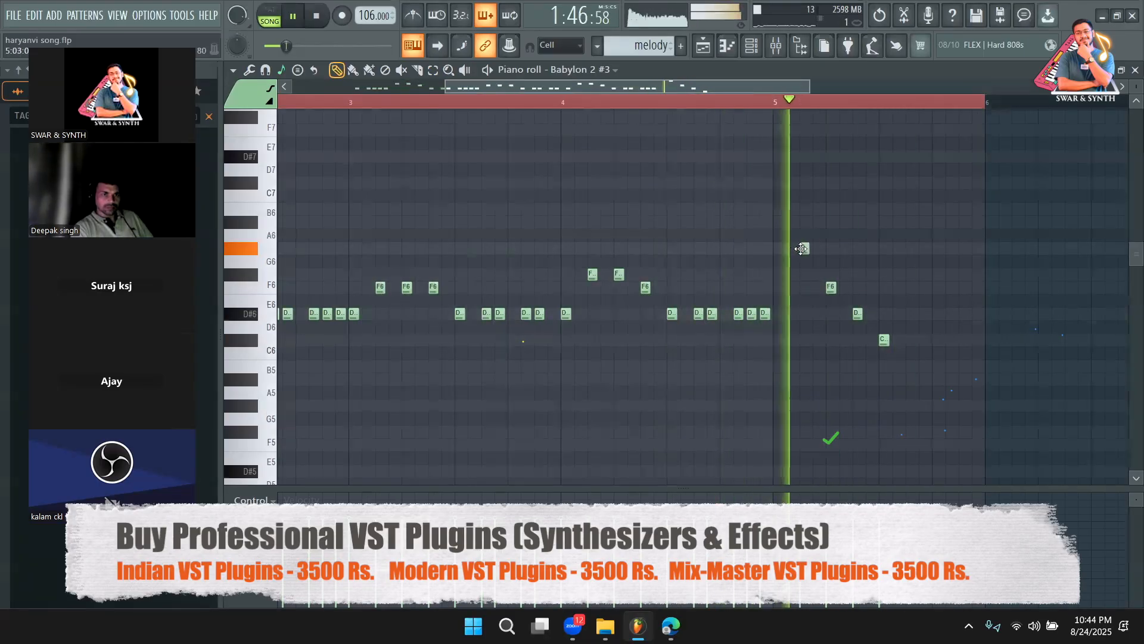
{"action": "key", "text": "space"}
{"action": "key", "text": "space"}
{"action": "left_click", "coordinate": [779, 221]}
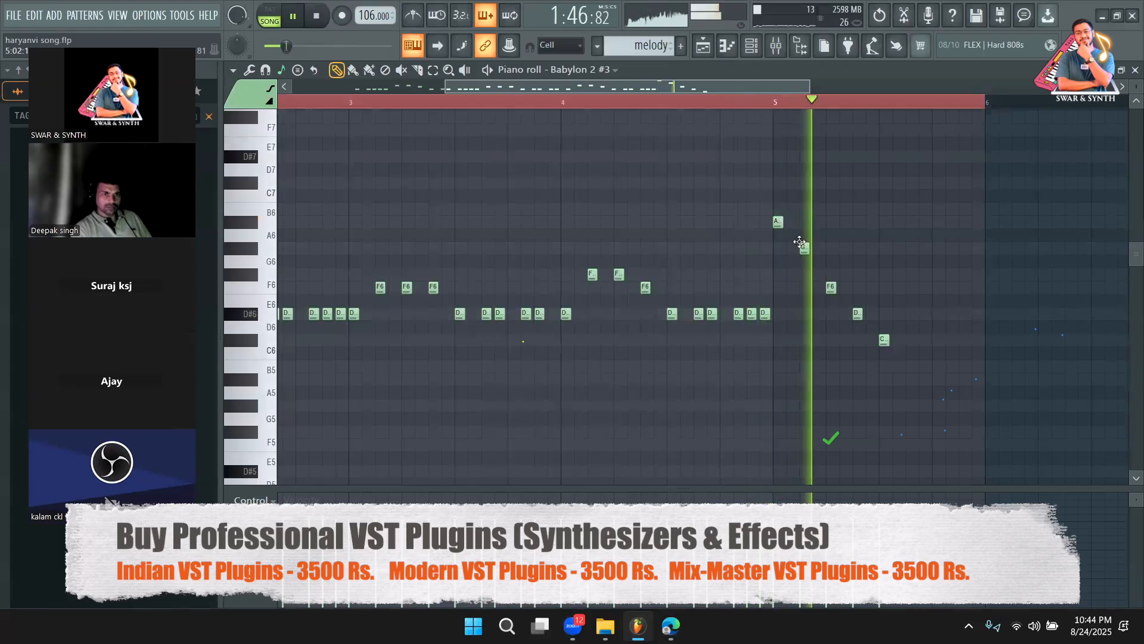
Replay the phrase from bar 4 and try a B5 note after the last note of bar 5
{"action": "key", "text": "space"}
{"action": "left_click", "coordinate": [583, 106]}
{"action": "key", "text": "space"}
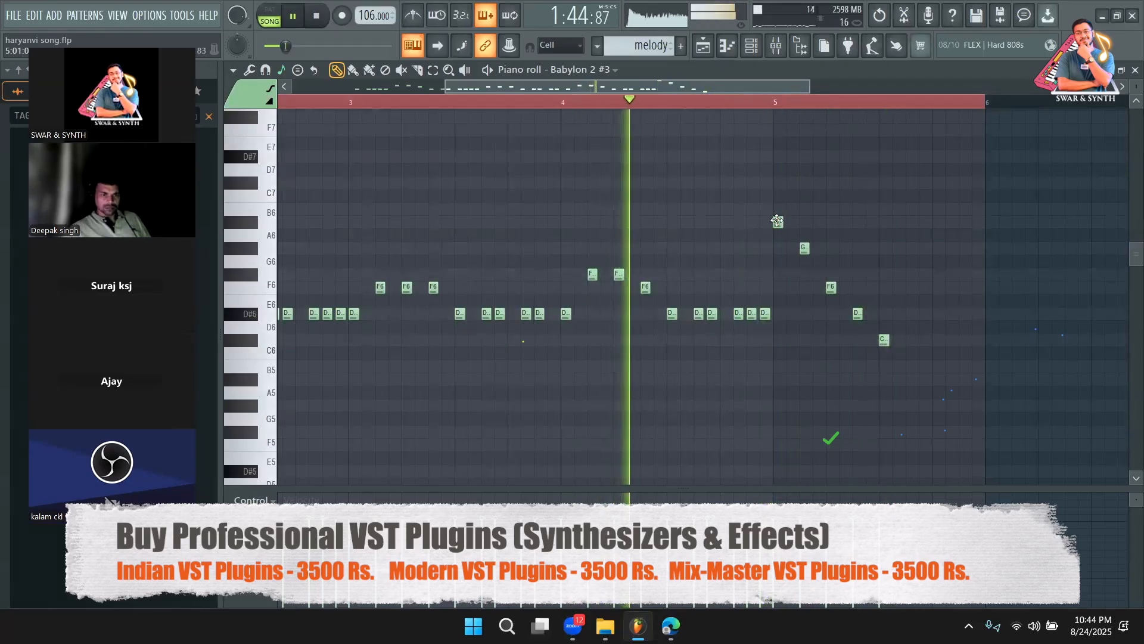
{"action": "left_click", "coordinate": [912, 366]}
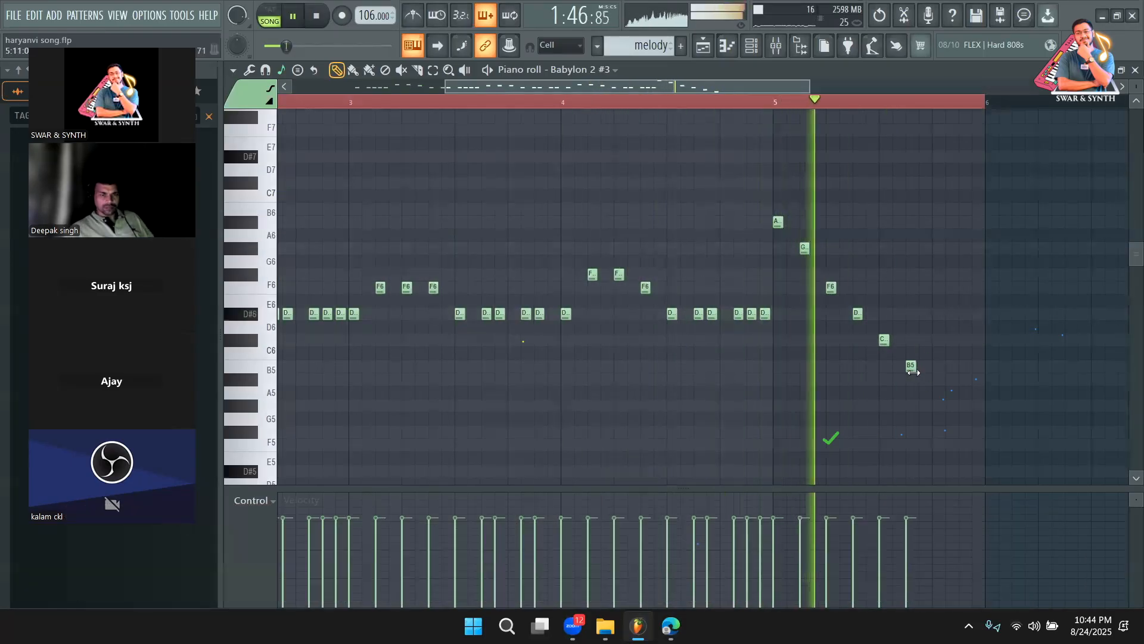
{"action": "right_click", "coordinate": [912, 366]}
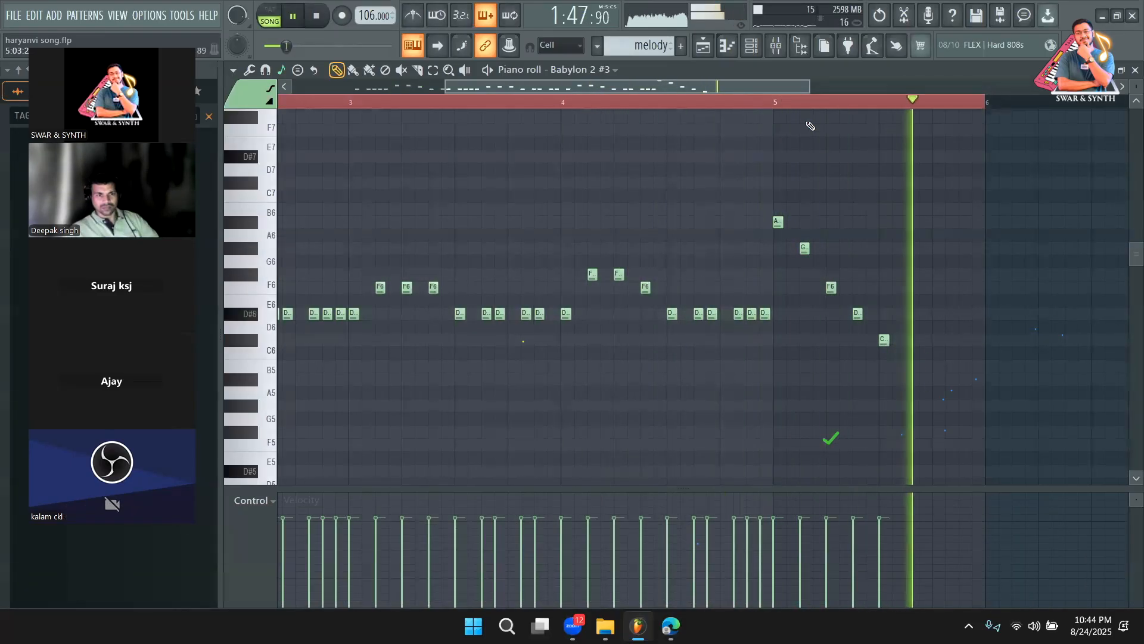
Clone the Babylon 2 #3 channel and copy its melody notes into the clone
{"action": "left_click", "coordinate": [752, 46]}
{"action": "key", "text": "space"}
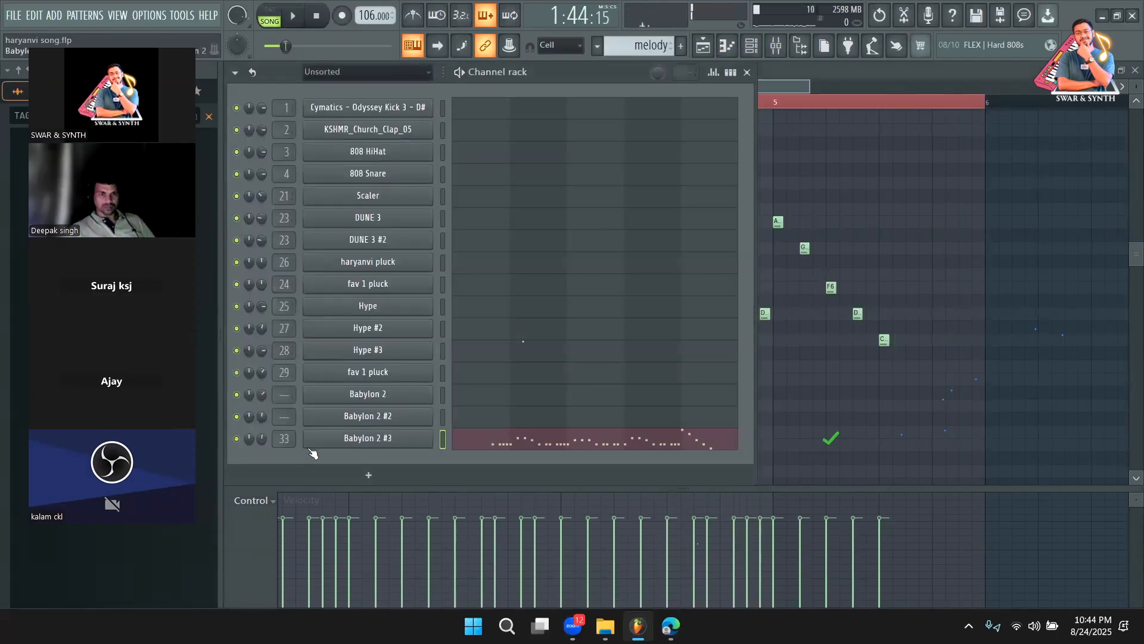
{"action": "right_click", "coordinate": [354, 440]}
{"action": "left_click", "coordinate": [460, 546]}
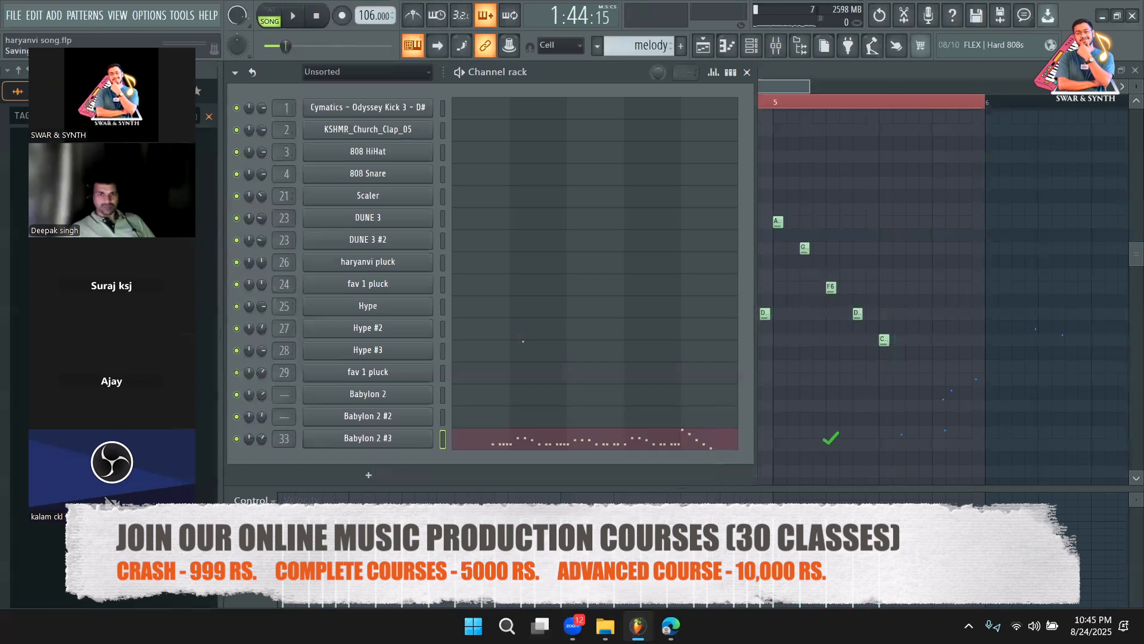
{"action": "right_click", "coordinate": [388, 454]}
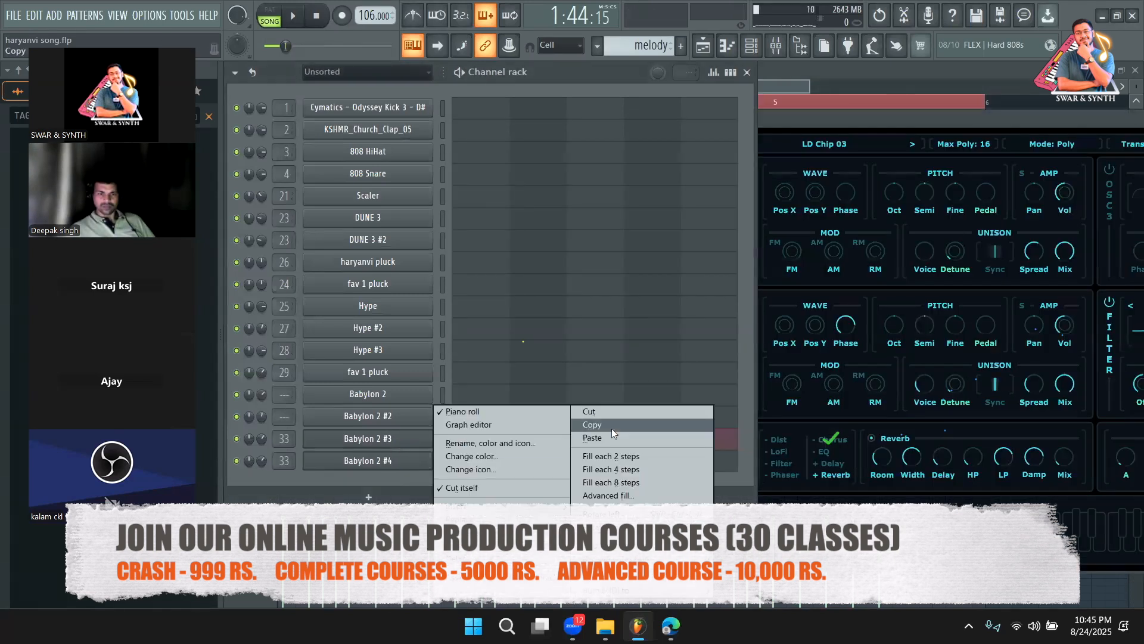
{"action": "left_click", "coordinate": [632, 440]}
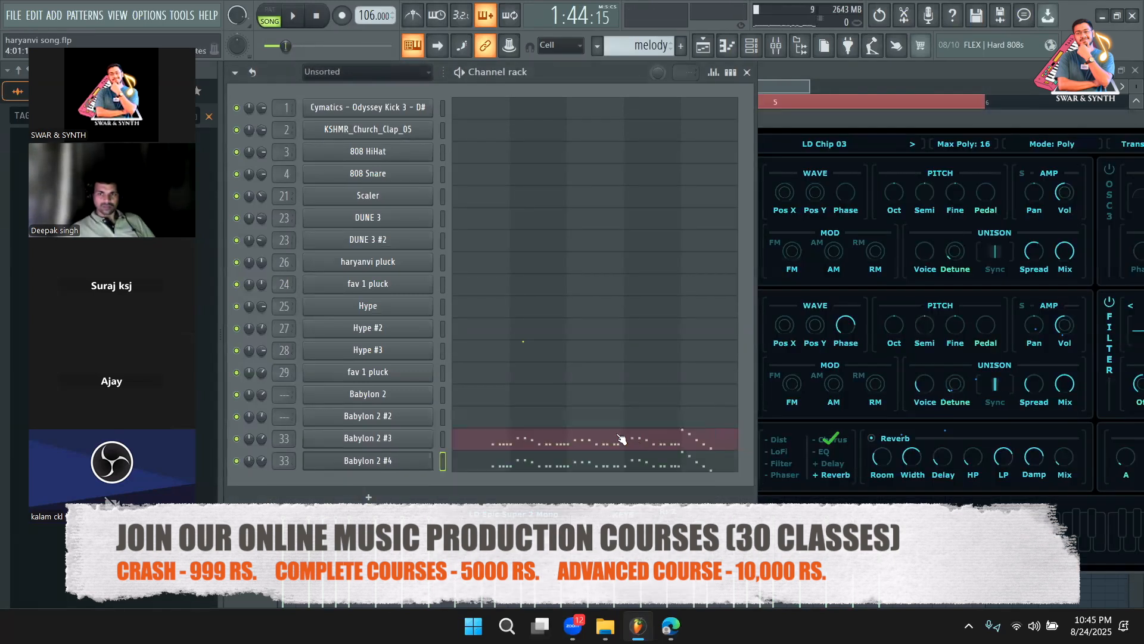
Audition the Factory - Pluck presets PL Bump a and PL Classic 2 on the clone in pattern mode, keeping PL Classic 2
{"action": "left_click", "coordinate": [827, 113]}
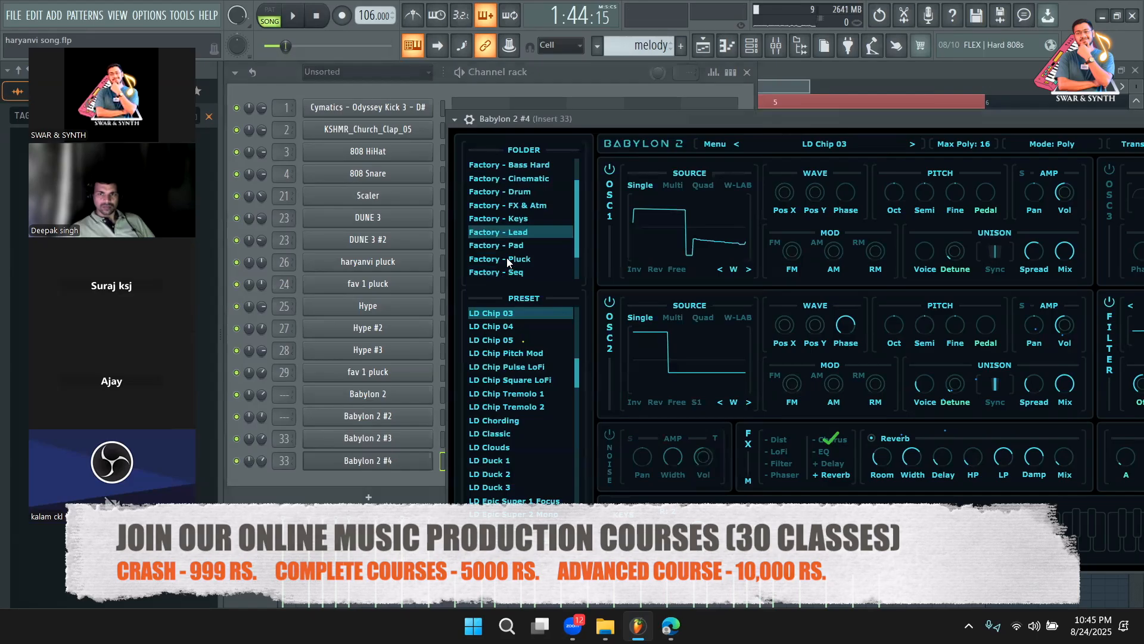
{"action": "left_click", "coordinate": [506, 257]}
{"action": "left_click", "coordinate": [513, 420]}
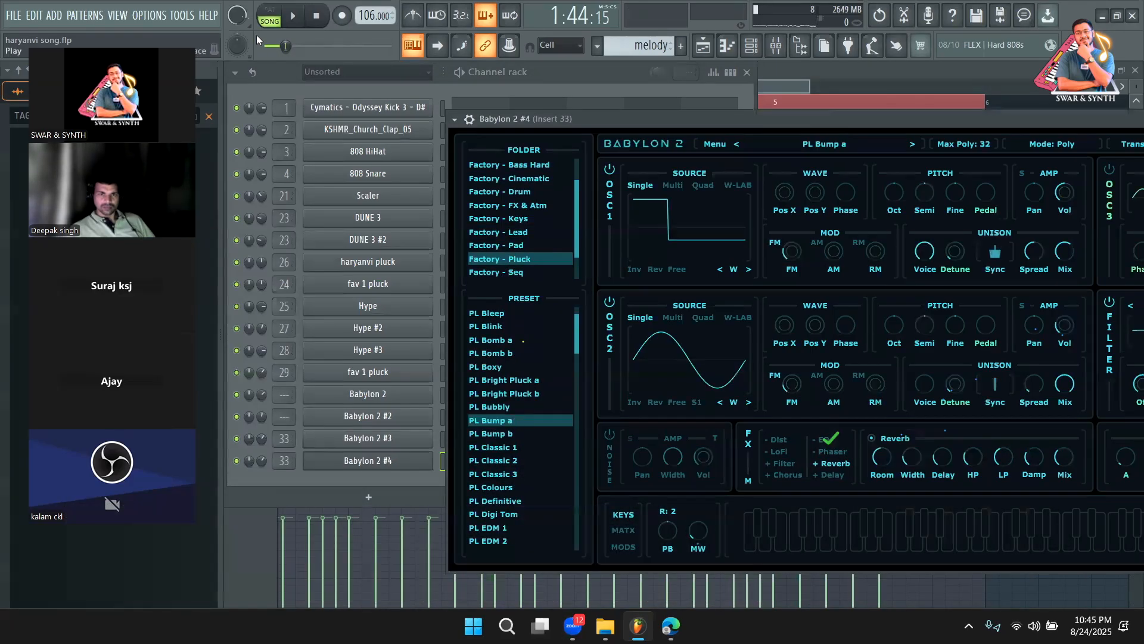
{"action": "left_click", "coordinate": [269, 14]}
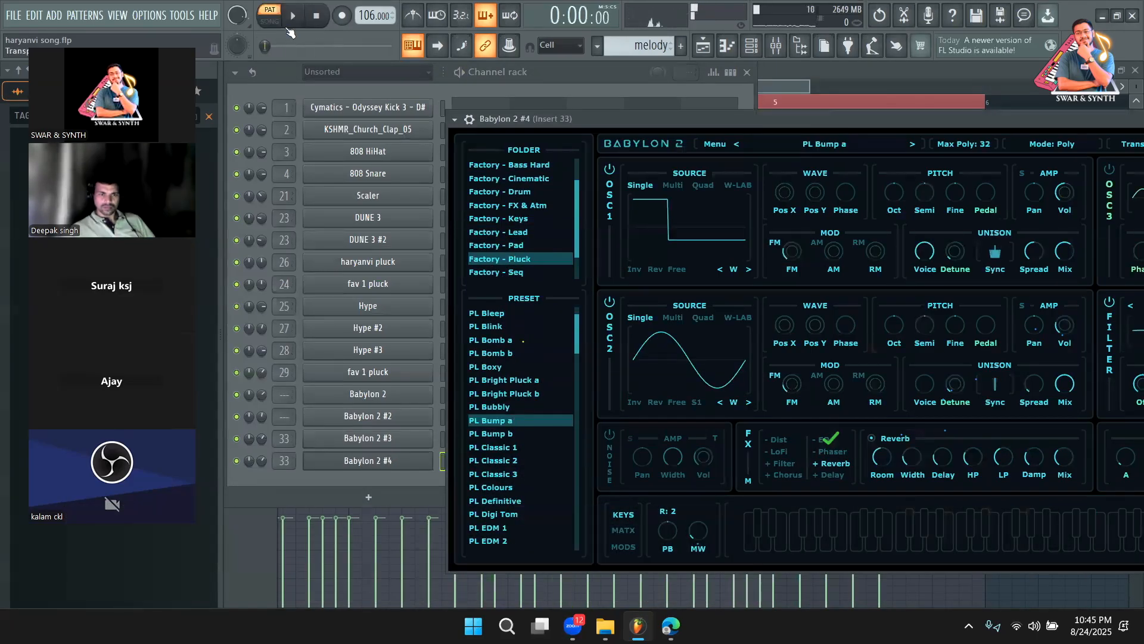
{"action": "left_click_drag", "start_coordinate": [586, 117], "coordinate": [469, 72]}
{"action": "scroll", "coordinate": [427, 373], "scroll_direction": "down", "scroll_amount": 1}
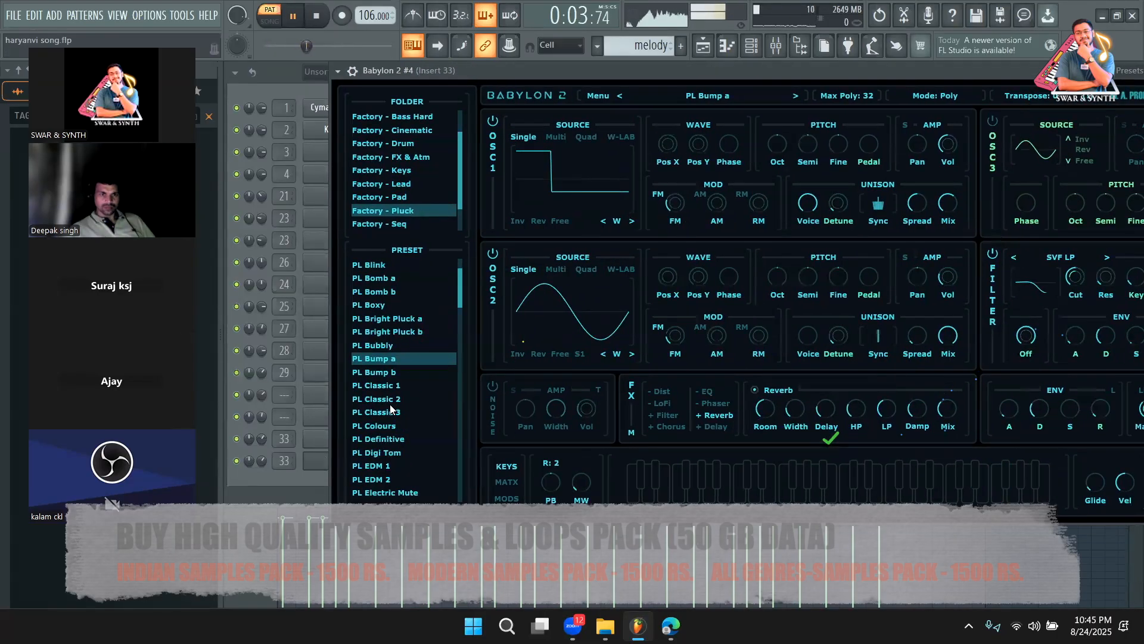
{"action": "left_click", "coordinate": [388, 404]}
{"action": "scroll", "coordinate": [389, 386], "scroll_direction": "down", "scroll_amount": 3}
{"action": "left_click", "coordinate": [279, 490]}
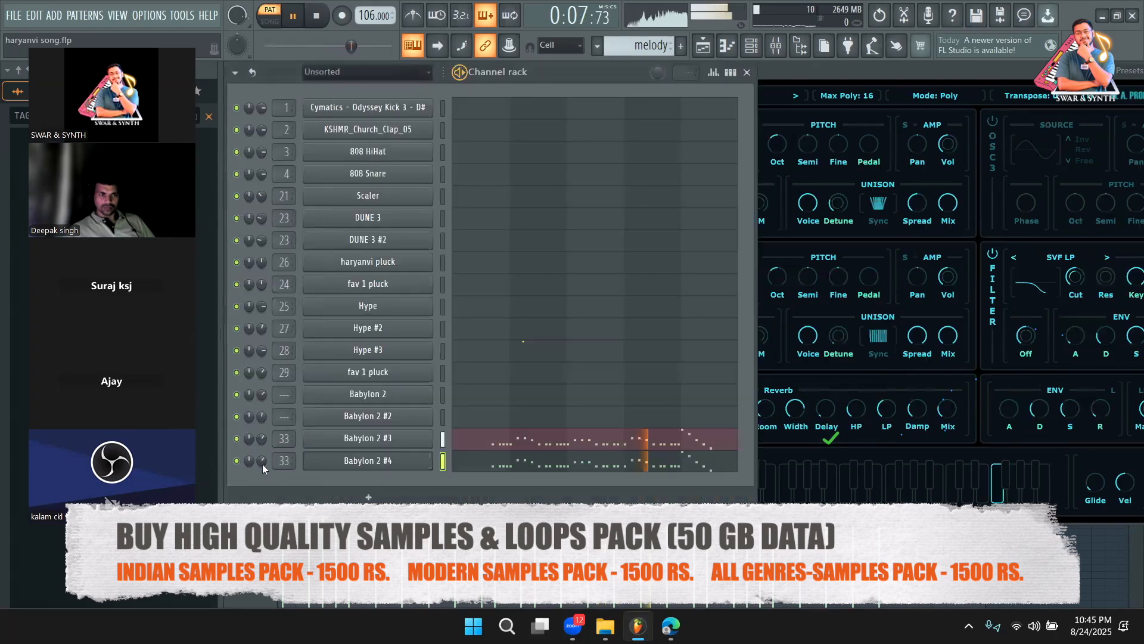
Clone the Babylon 2 #4 pluck channel and copy its melody notes into the new layer
{"action": "right_click", "coordinate": [420, 468]}
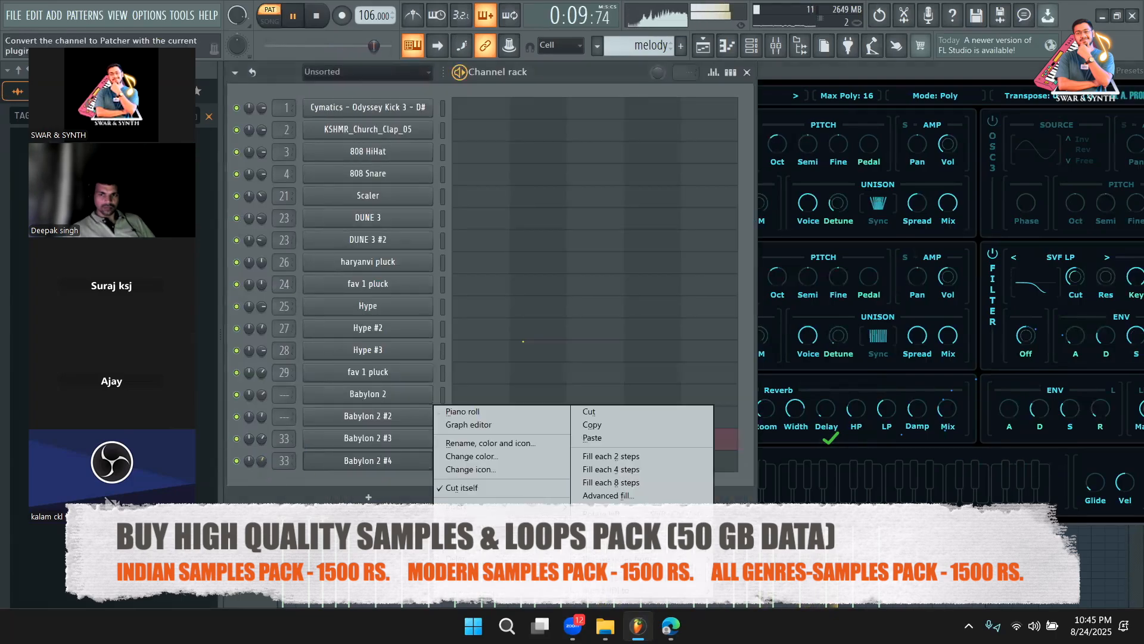
{"action": "left_click", "coordinate": [459, 545]}
{"action": "left_click", "coordinate": [317, 495]}
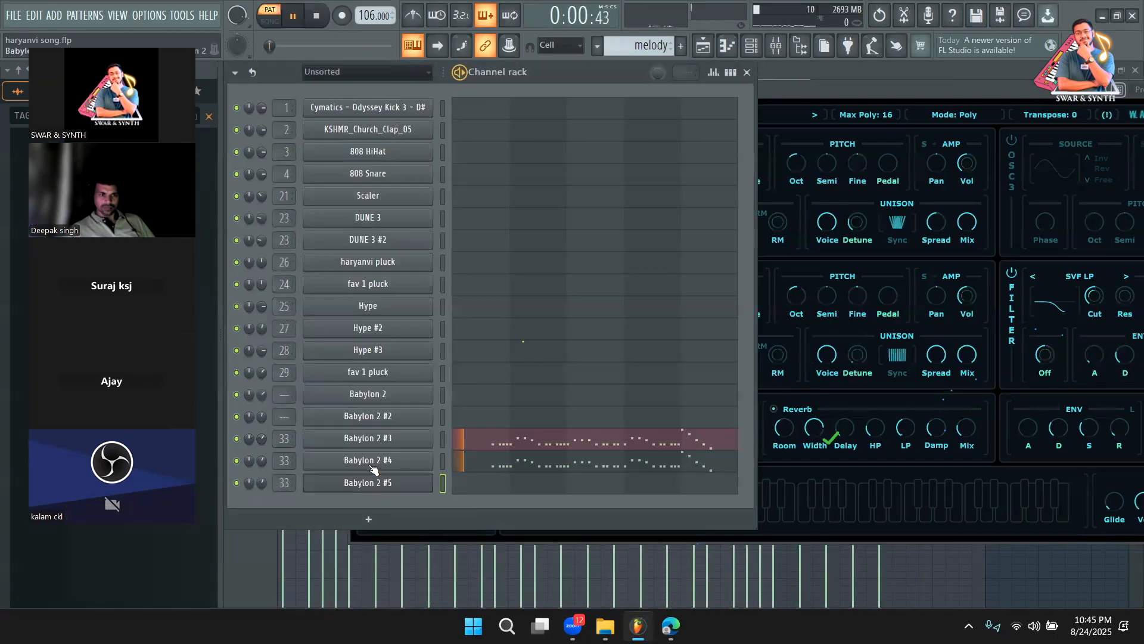
{"action": "key", "text": "space"}
{"action": "right_click", "coordinate": [429, 461]}
{"action": "left_click", "coordinate": [591, 425]}
{"action": "right_click", "coordinate": [430, 492]}
{"action": "left_click", "coordinate": [630, 443]}
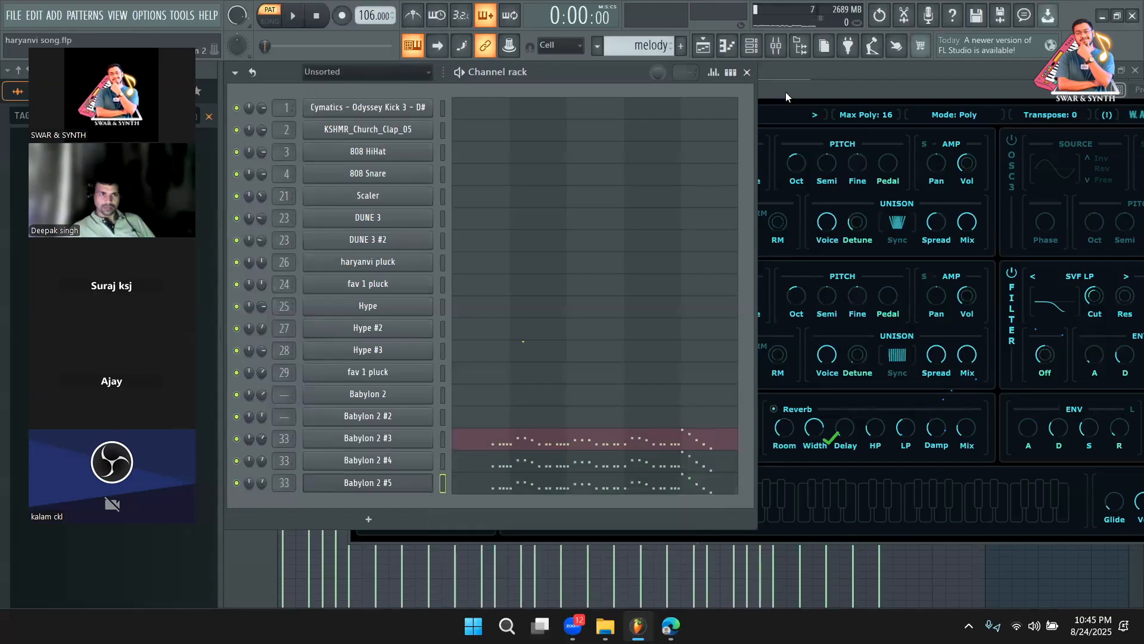
Browse the Factory preset folders of the Babylon 2 #5 channel for another layer sound
{"action": "left_click_drag", "start_coordinate": [786, 91], "coordinate": [755, 81]}
{"action": "scroll", "coordinate": [397, 205], "scroll_direction": "up", "scroll_amount": 5}
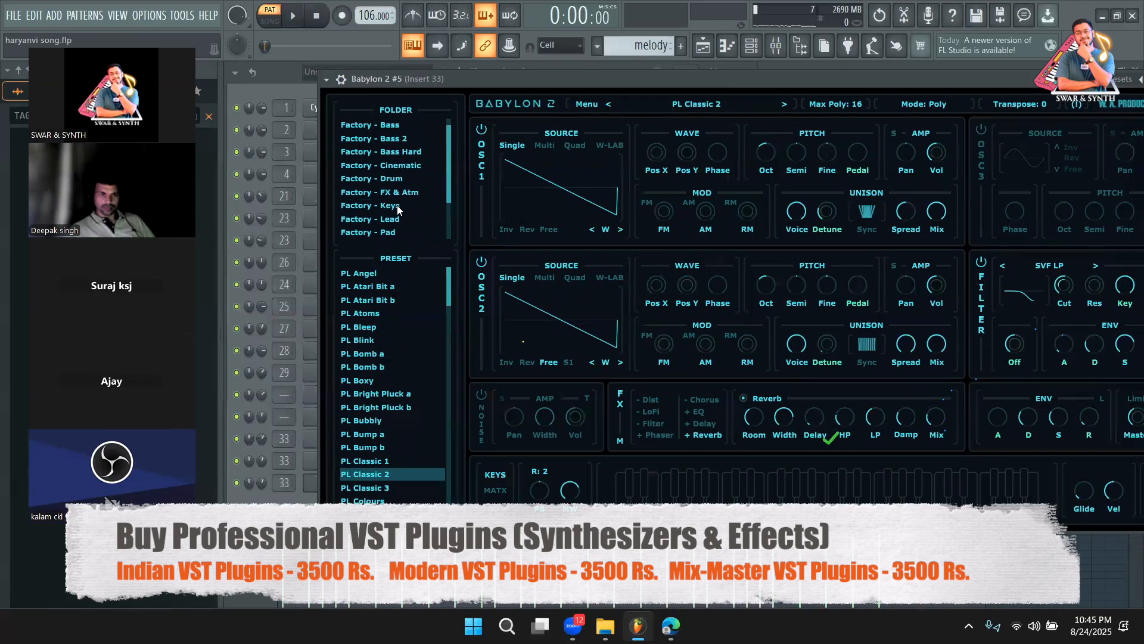
{"action": "scroll", "coordinate": [397, 208], "scroll_direction": "up", "scroll_amount": 1}
{"action": "scroll", "coordinate": [400, 174], "scroll_direction": "down", "scroll_amount": 6}
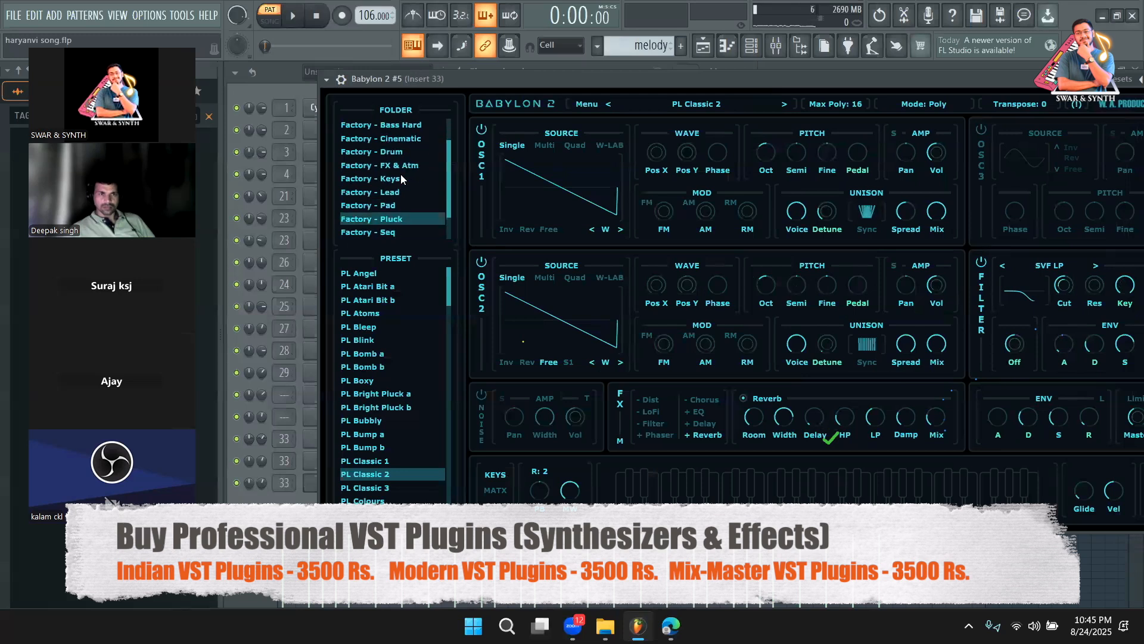
{"action": "scroll", "coordinate": [401, 206], "scroll_direction": "up", "scroll_amount": 3}
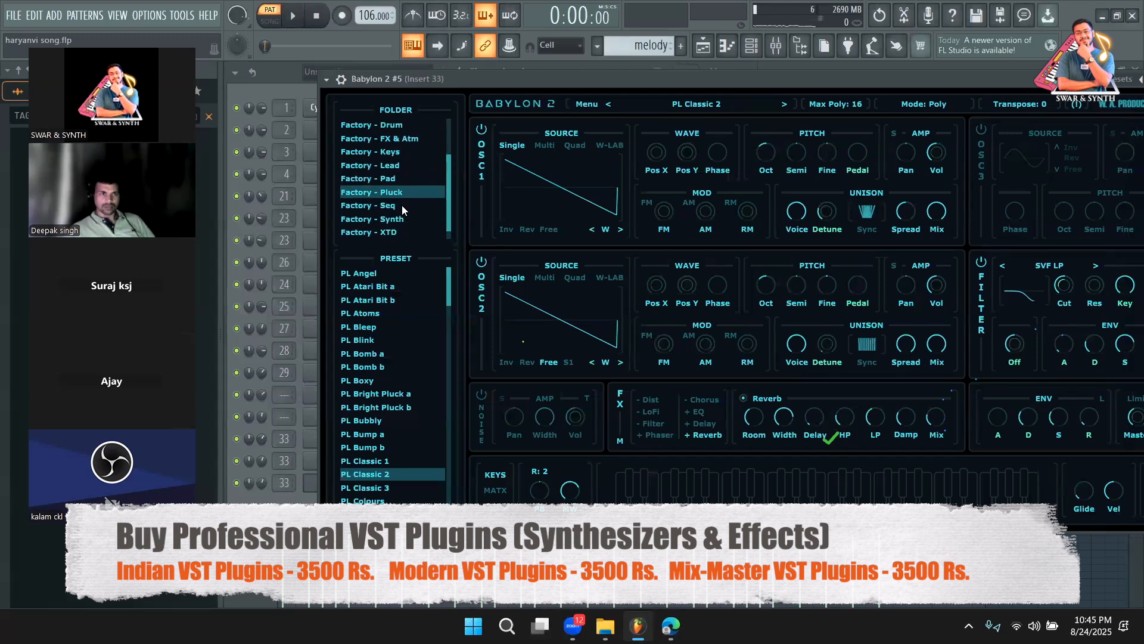
{"action": "left_click", "coordinate": [311, 501]}
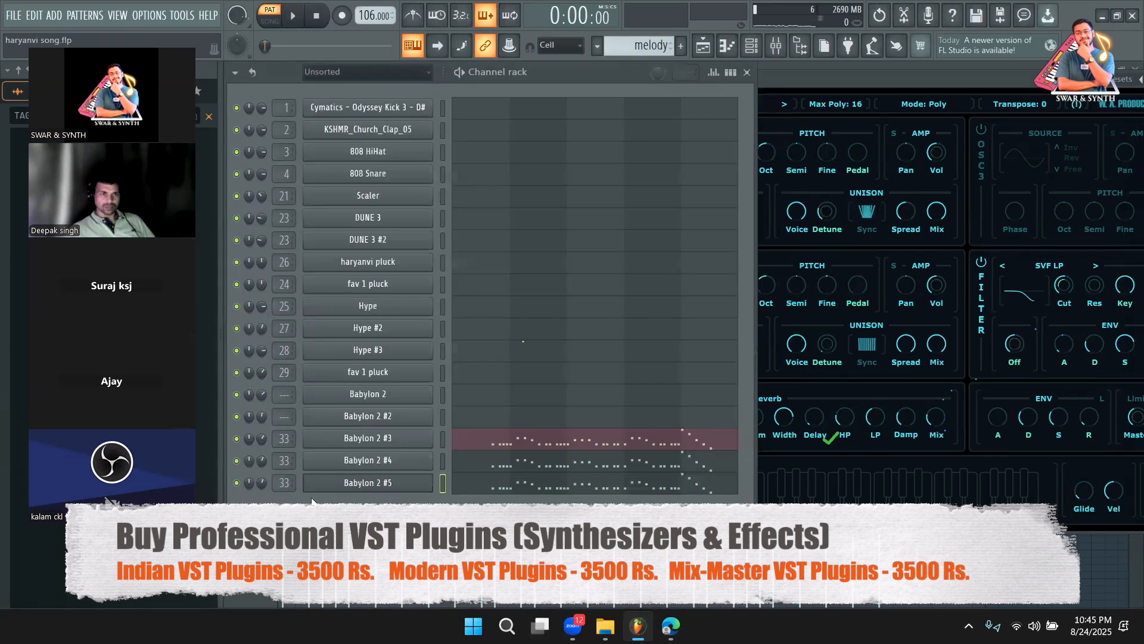
{"action": "right_click", "coordinate": [372, 488]}
{"action": "left_click", "coordinate": [361, 503]}
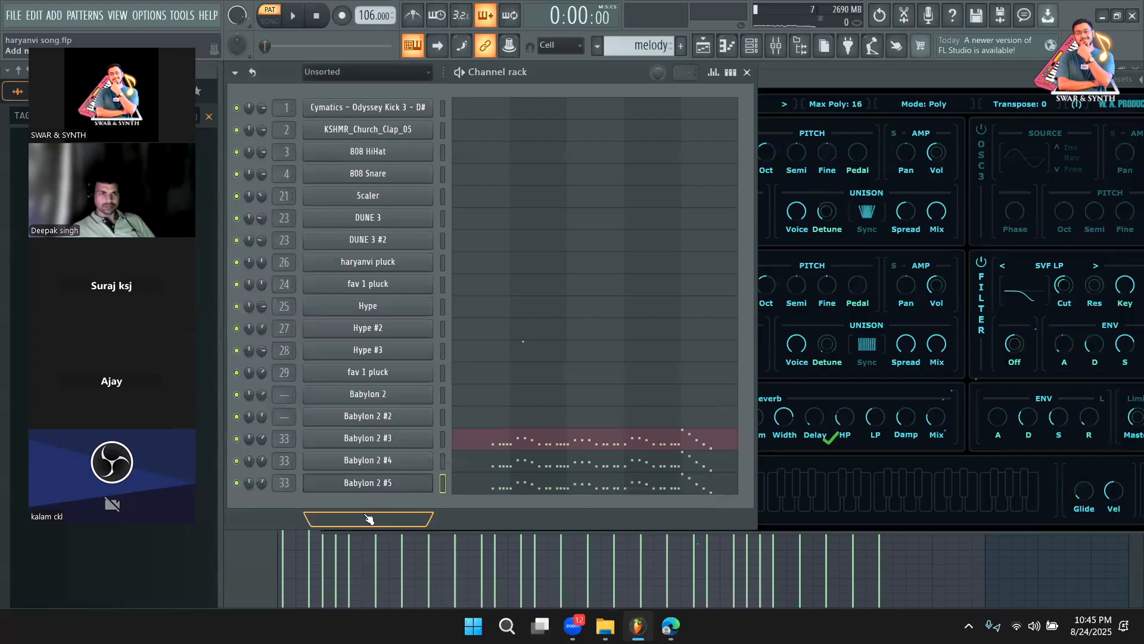
Search the generator plugins for Nexus and add the VST version as a new channel
{"action": "left_click", "coordinate": [369, 519]}
{"action": "left_click", "coordinate": [375, 21]}
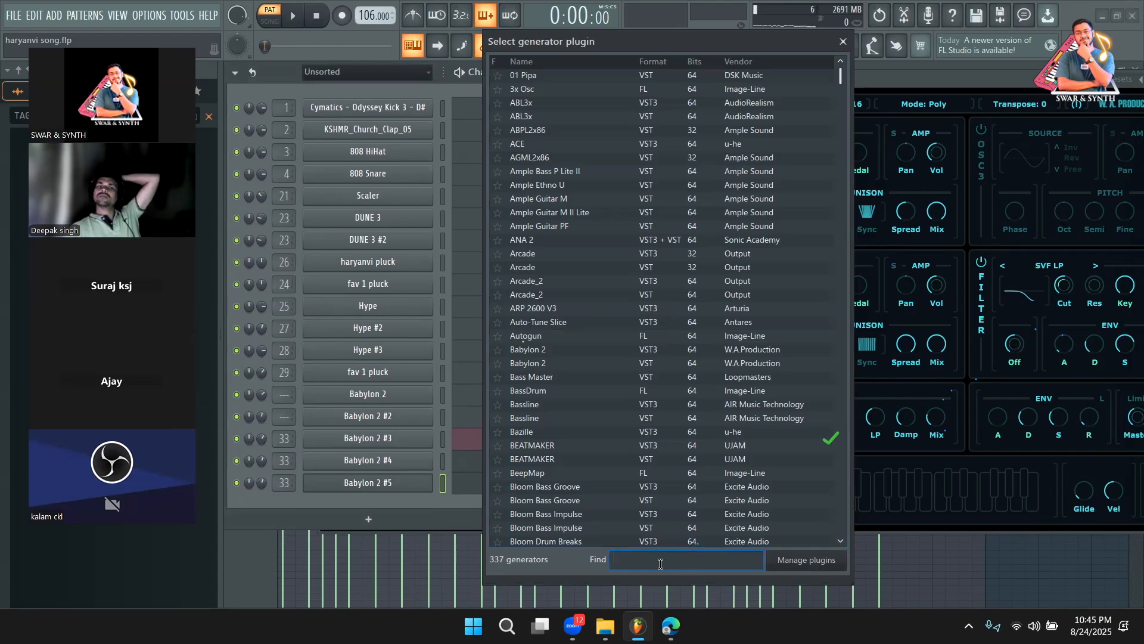
{"action": "type", "text": "nexu"}
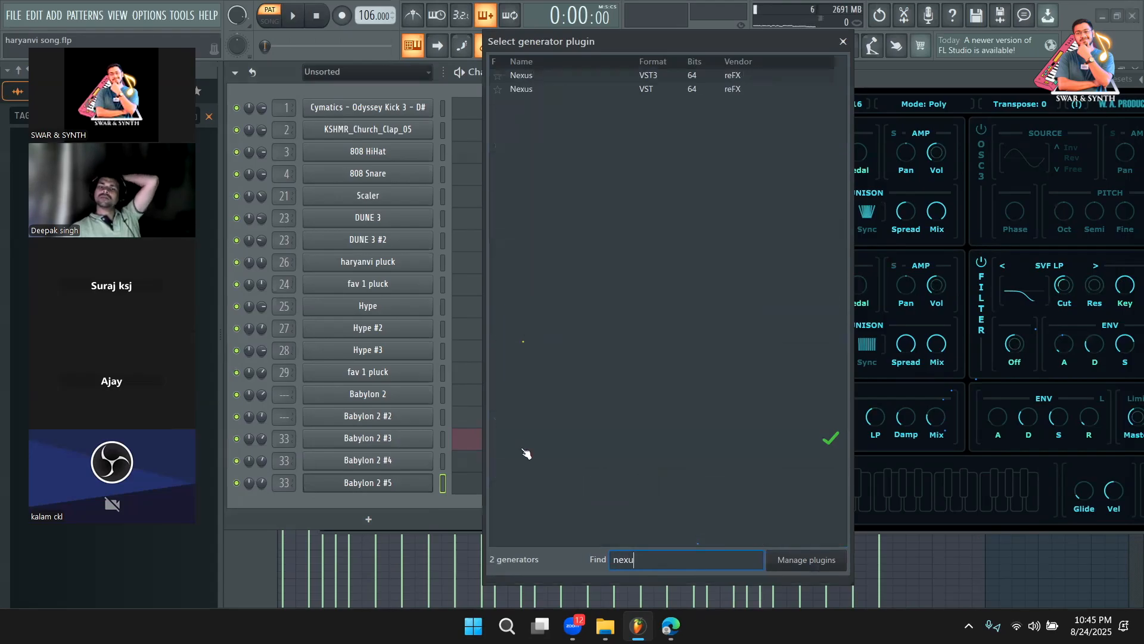
{"action": "double_click", "coordinate": [534, 85]}
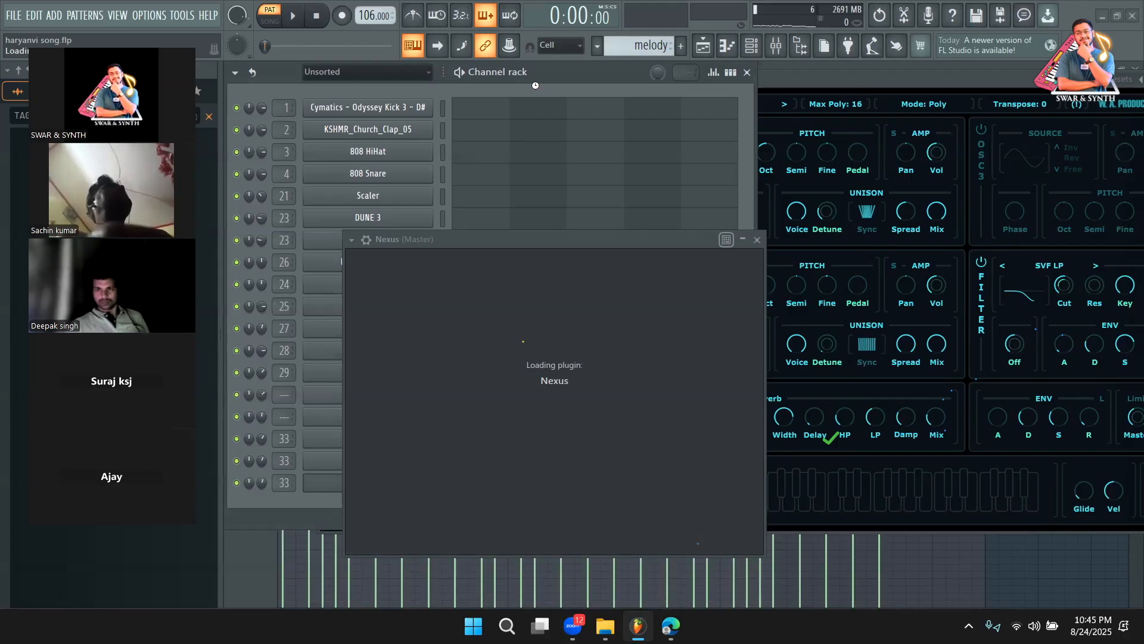
Move the melody notes from the Babylon 2 #5 channel to the Nexus channel
{"action": "left_click", "coordinate": [564, 88]}
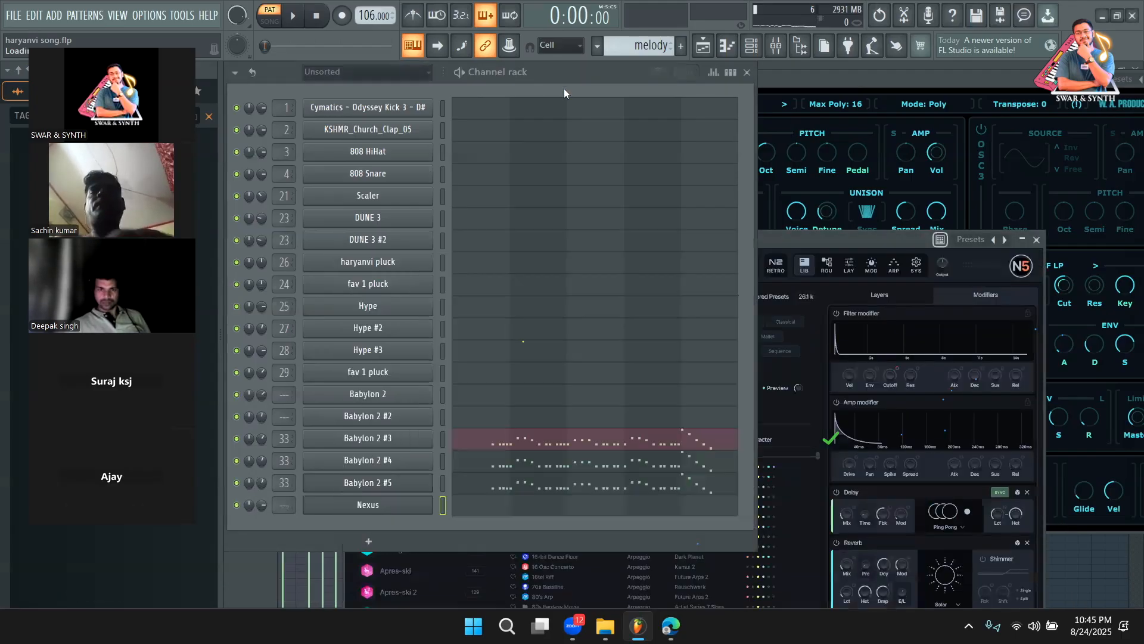
{"action": "right_click", "coordinate": [404, 486]}
{"action": "left_click", "coordinate": [603, 411]}
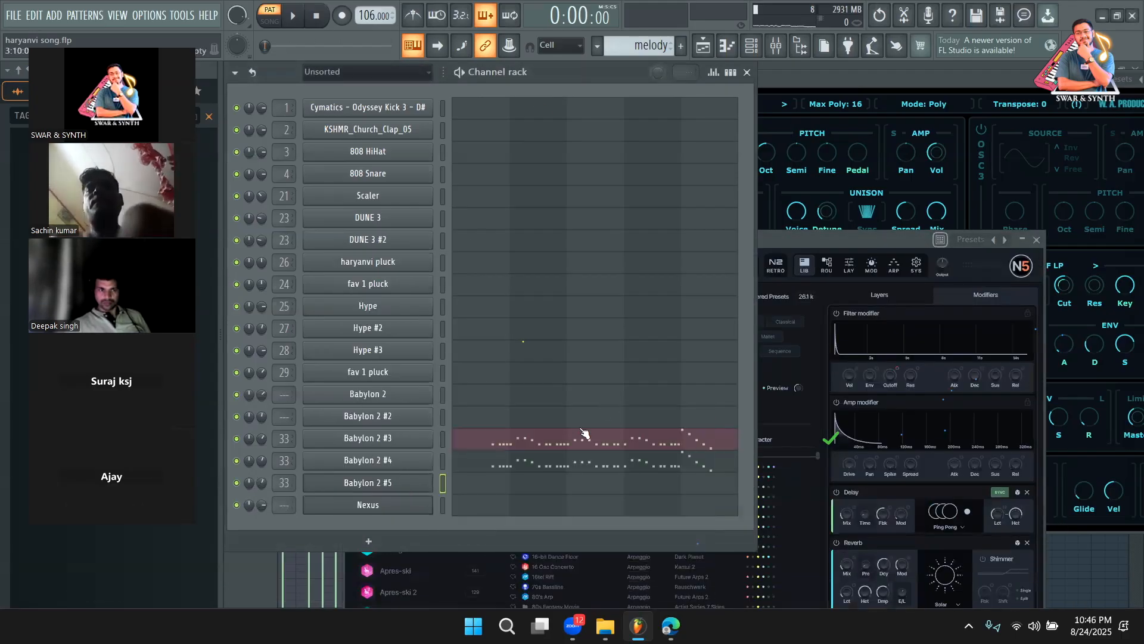
{"action": "right_click", "coordinate": [383, 507]}
{"action": "left_click", "coordinate": [613, 438]}
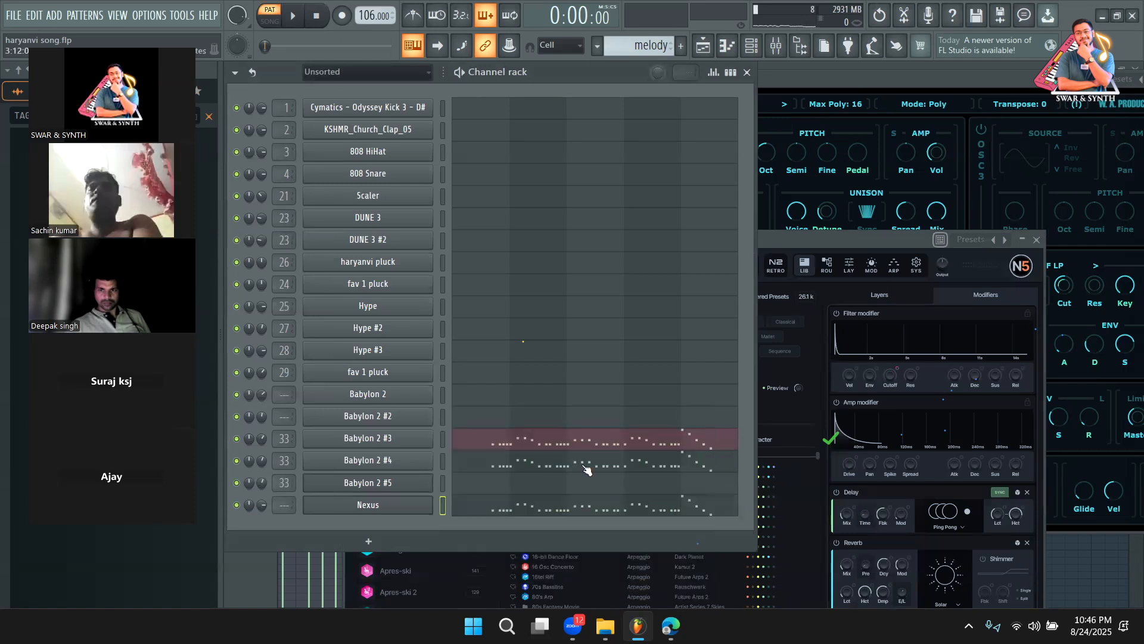
Delete the Babylon 2 #5 channel and play the melody pattern with the Nexus layer
{"action": "right_click", "coordinate": [415, 479]}
{"action": "left_click", "coordinate": [471, 544]}
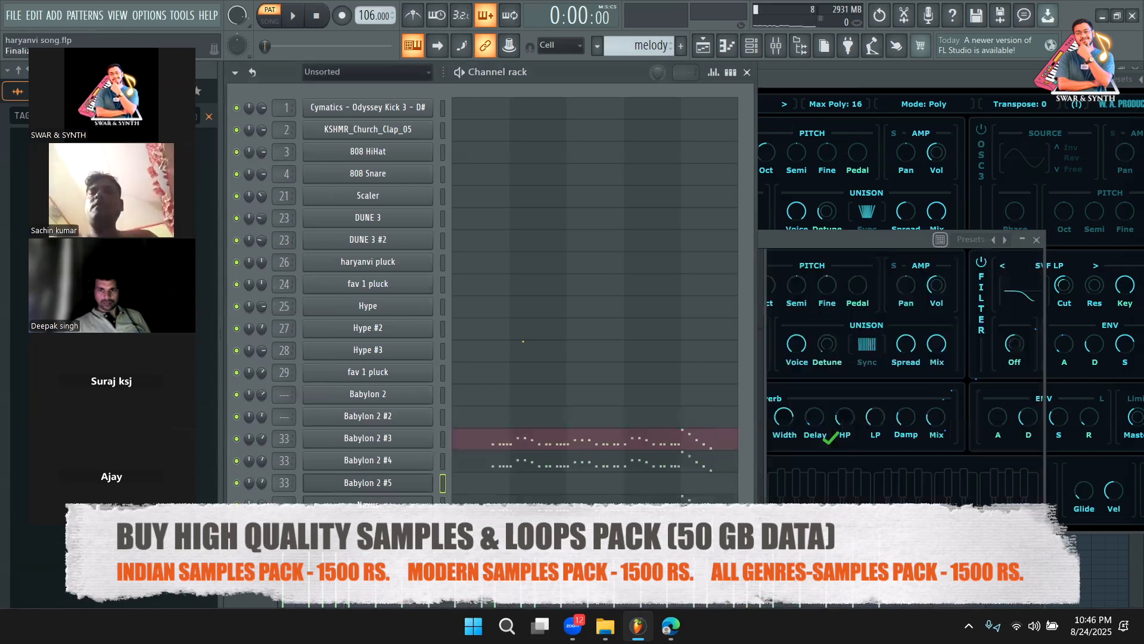
{"action": "left_click", "coordinate": [293, 21]}
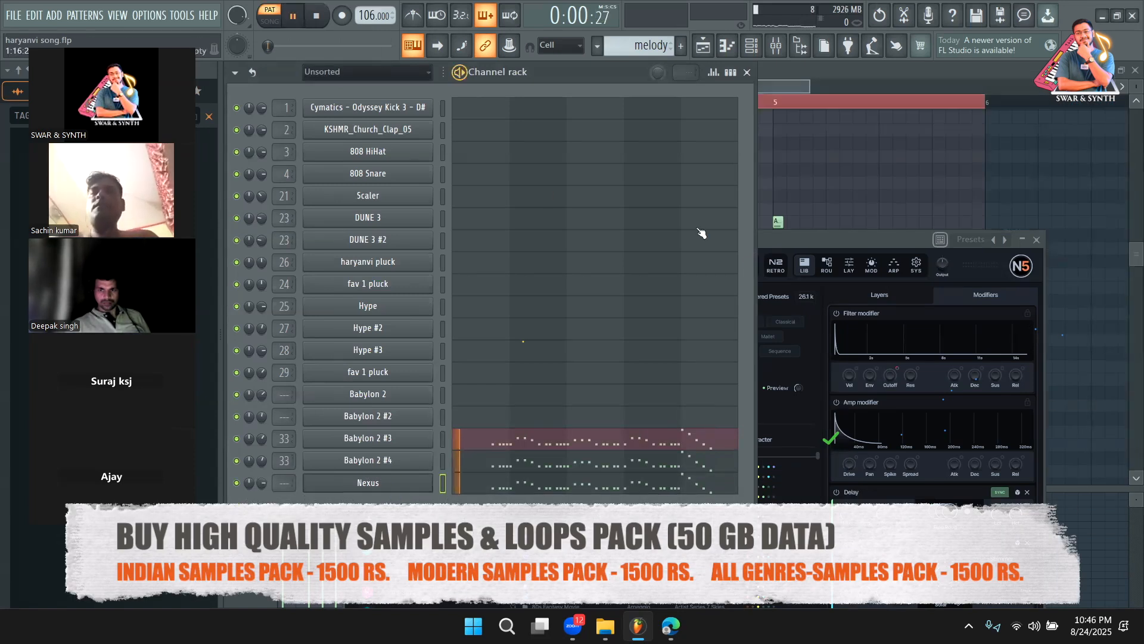
{"action": "left_click_drag", "start_coordinate": [822, 239], "coordinate": [848, 77]}
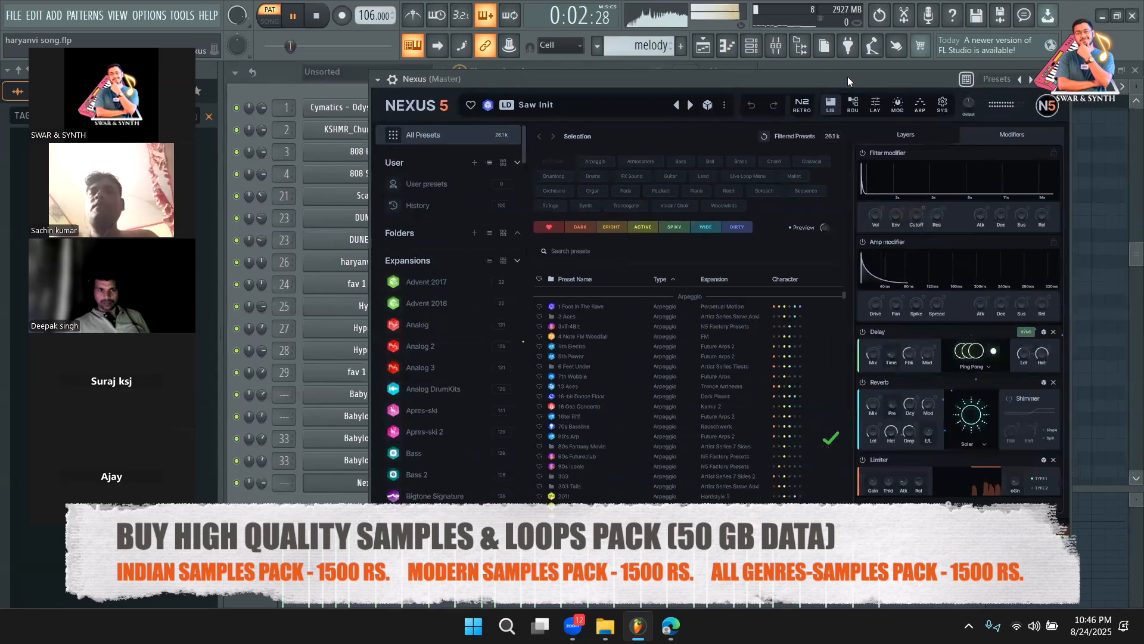
{"action": "key", "text": "space"}
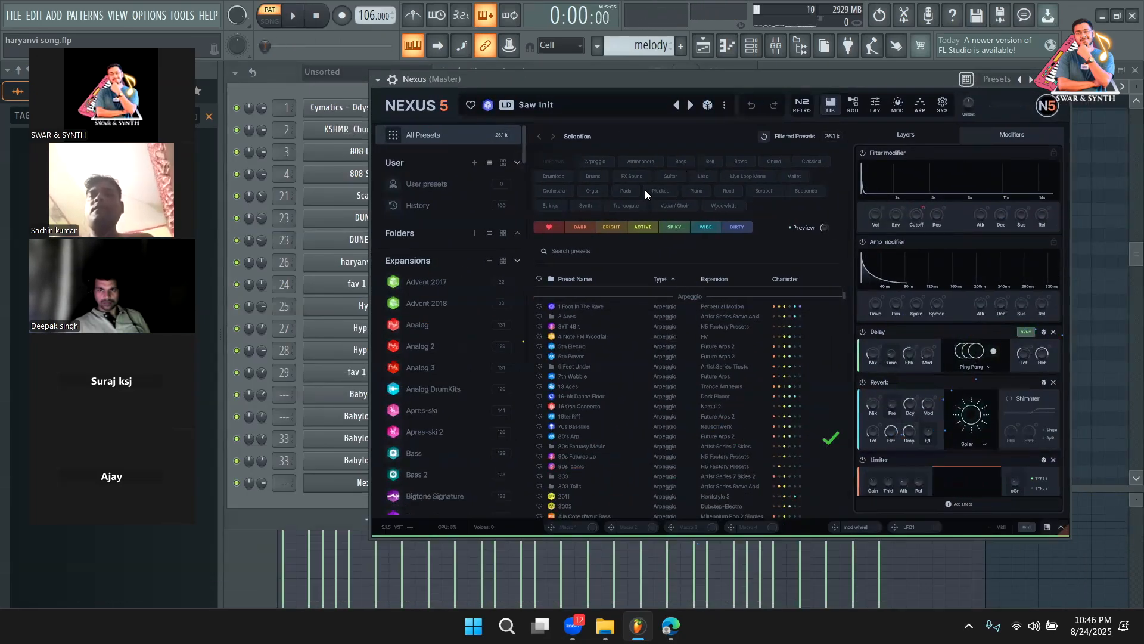
Filter the Nexus presets to Brass and audition Analog Brass 3 with the melody
{"action": "left_click", "coordinate": [737, 161]}
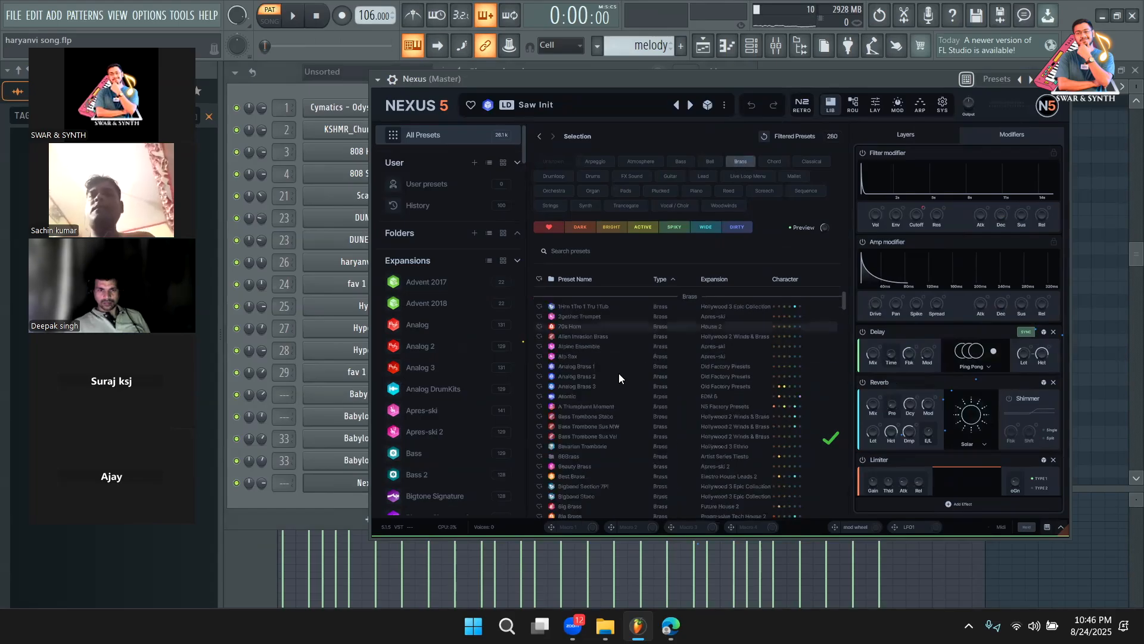
{"action": "double_click", "coordinate": [582, 389]}
{"action": "left_click", "coordinate": [298, 21]}
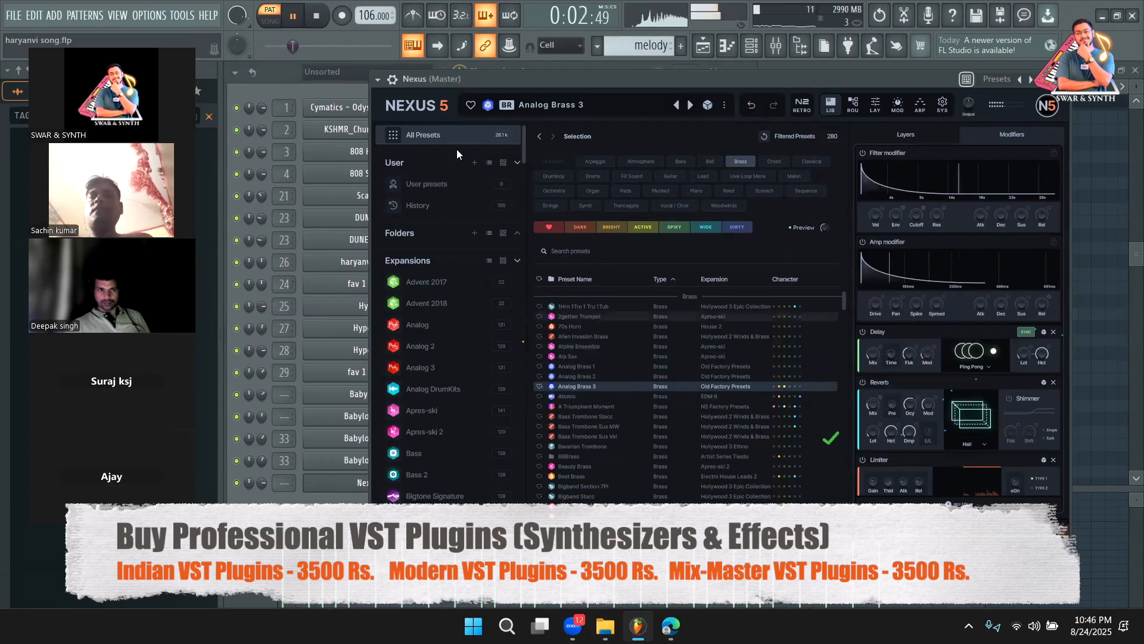
{"action": "left_click", "coordinate": [649, 392]}
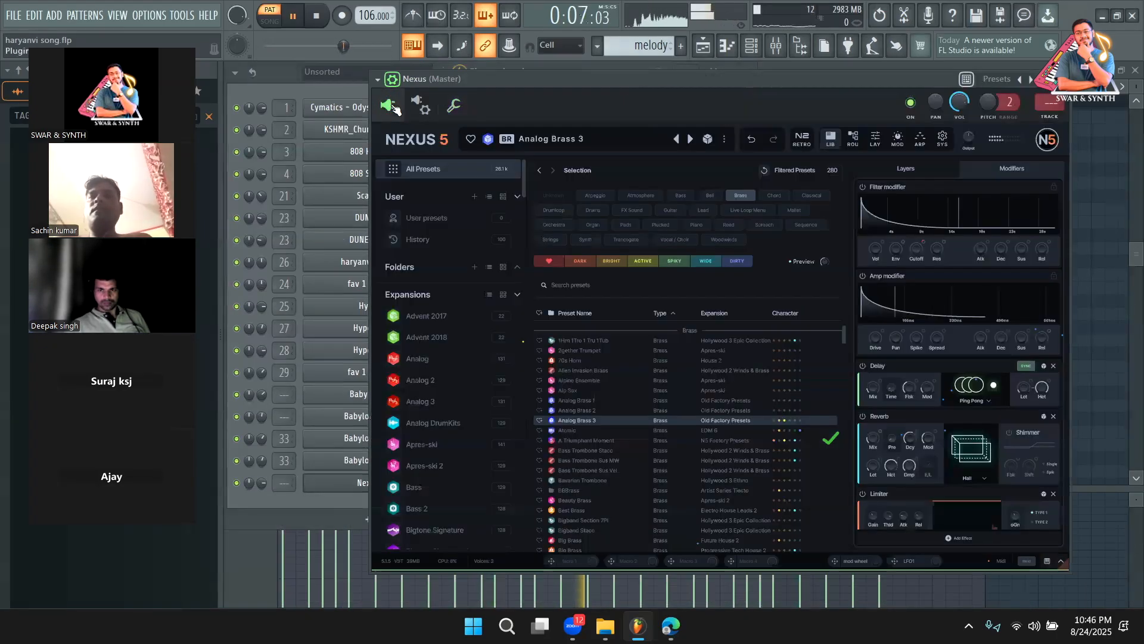
{"action": "key", "text": "space"}
Load the Big Stab brass preset in Nexus, audition it with the melody pattern and close the plugin
{"action": "left_click", "coordinate": [584, 437]}
{"action": "left_click", "coordinate": [581, 450]}
{"action": "scroll", "coordinate": [582, 453], "scroll_direction": "down", "scroll_amount": 2}
{"action": "left_click", "coordinate": [588, 436]}
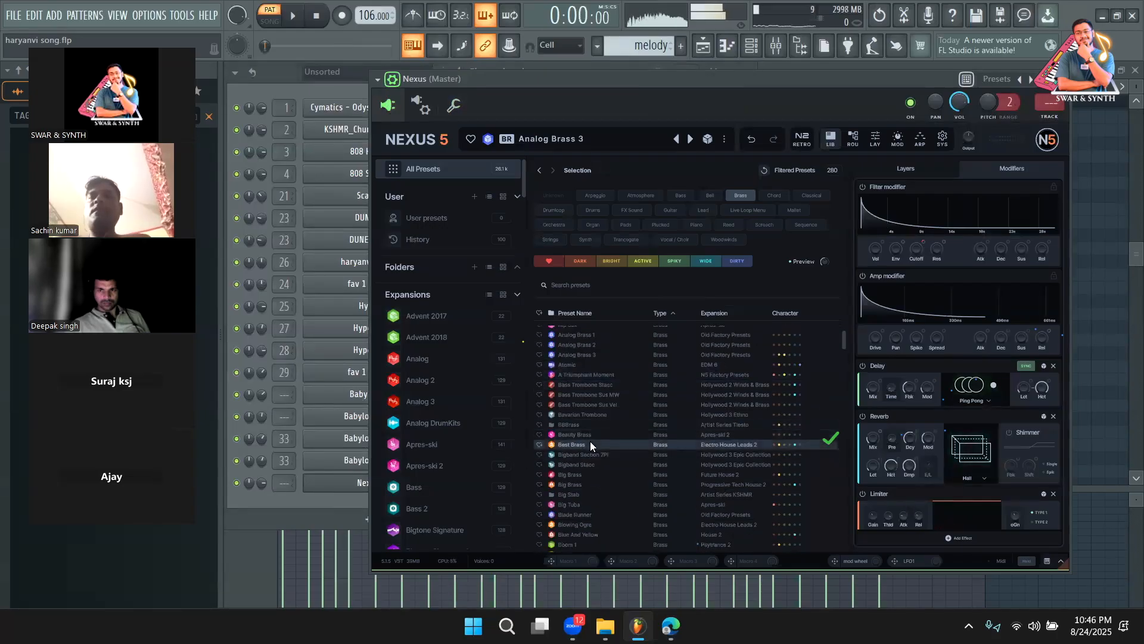
{"action": "scroll", "coordinate": [590, 441], "scroll_direction": "down", "scroll_amount": 3}
{"action": "left_click", "coordinate": [603, 377]}
{"action": "left_click", "coordinate": [610, 396]}
{"action": "left_click", "coordinate": [603, 416]}
{"action": "left_click", "coordinate": [595, 395]}
{"action": "key", "text": "space"}
{"action": "mouse_move", "coordinate": [536, 91]}
{"action": "left_mouse_down"}
{"action": "mouse_move", "coordinate": [555, 80]}
{"action": "mouse_move", "coordinate": [559, 91]}
{"action": "mouse_move", "coordinate": [527, 82]}
{"action": "left_mouse_up"}
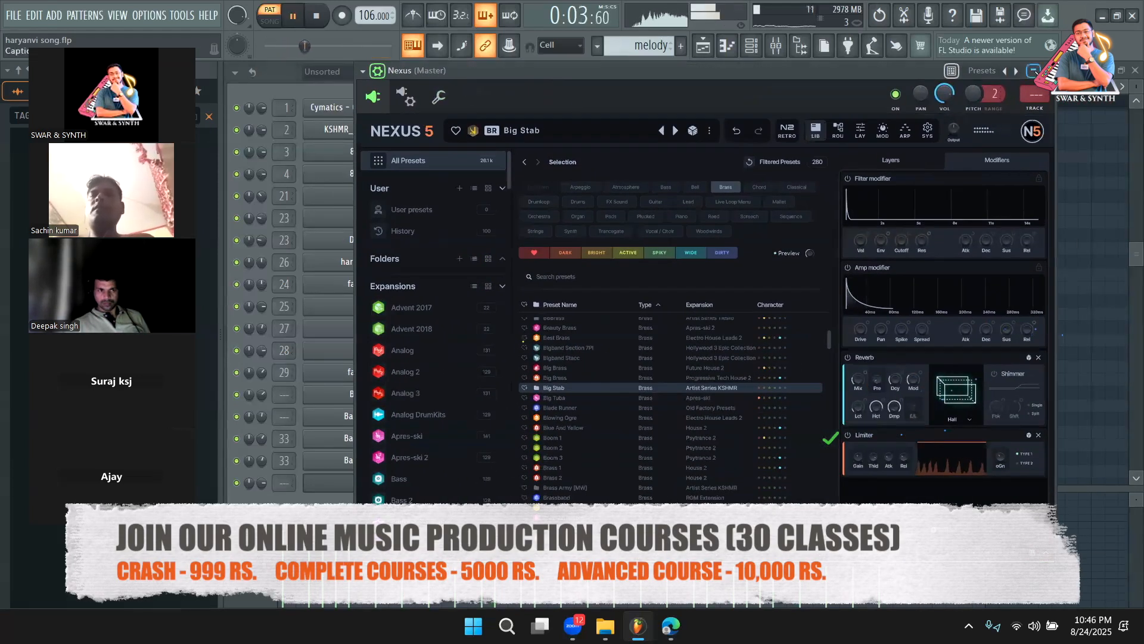
{"action": "left_click", "coordinate": [1034, 69]}
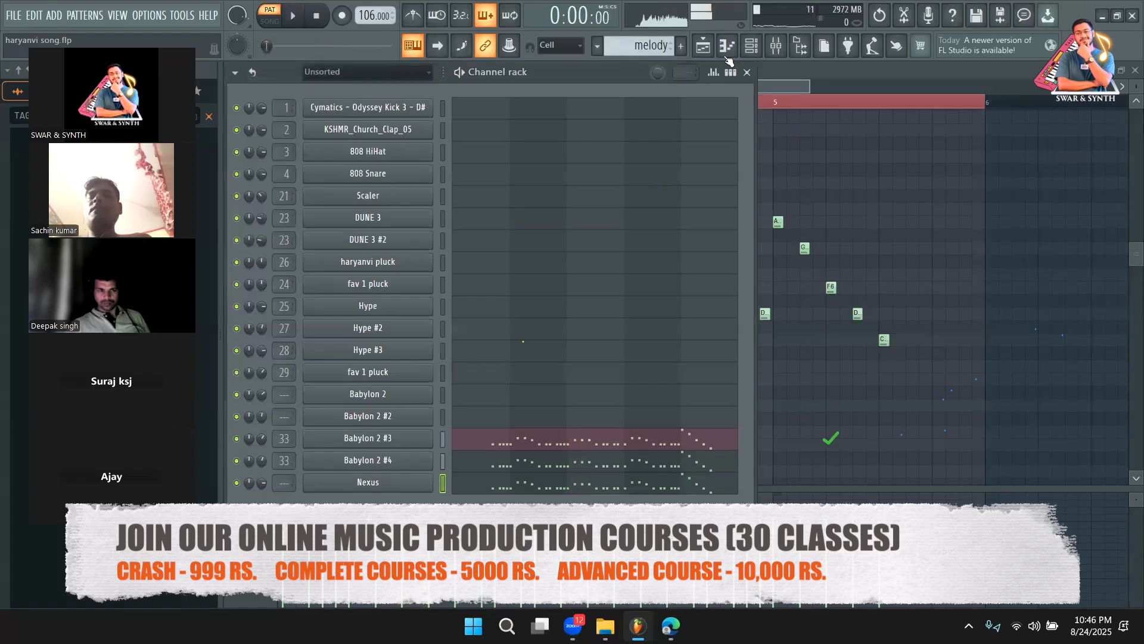
Play the song in the playlist from bar 44 through the melody clip
{"action": "left_click", "coordinate": [703, 46]}
{"action": "key", "text": "space"}
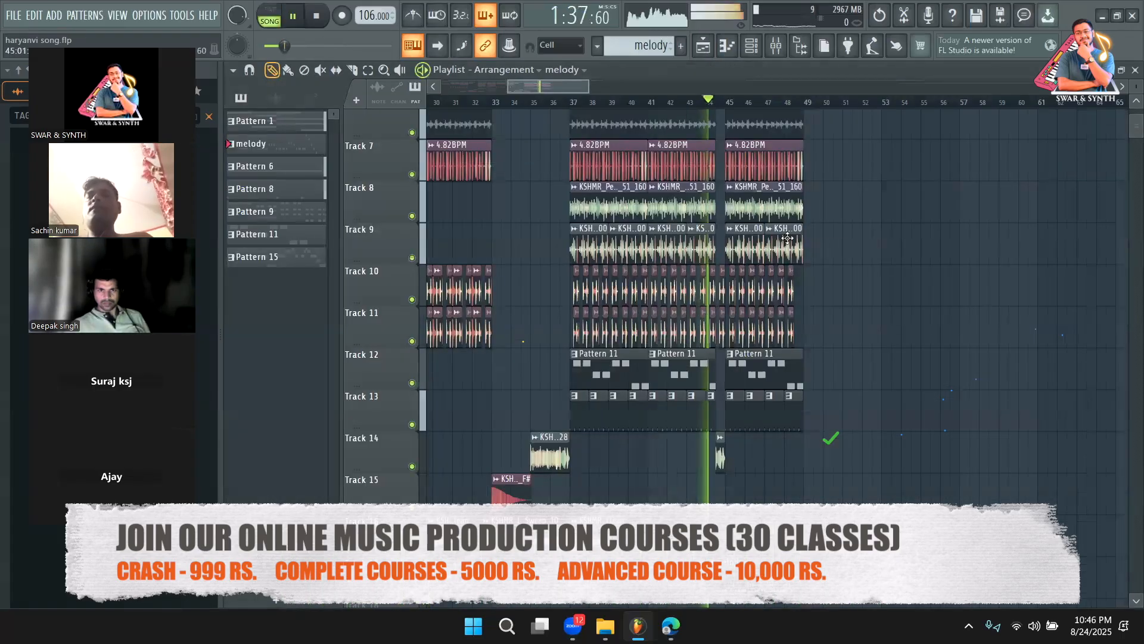
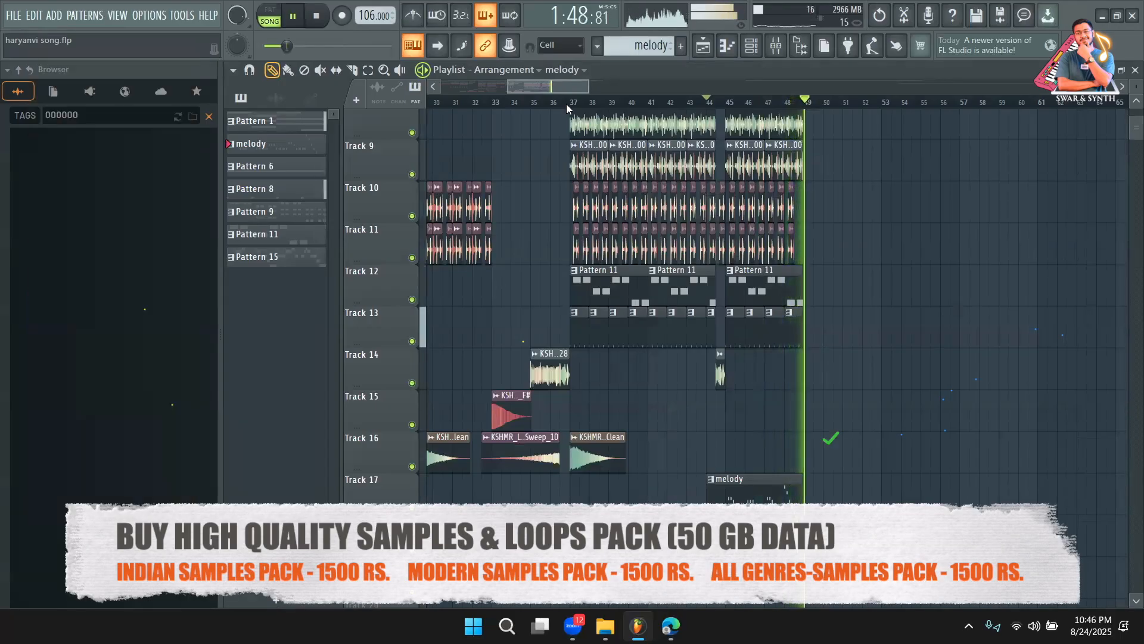
{"action": "key", "text": "space"}
Move the melody clip at bar 44 from Track 17 up to Track 15
{"action": "left_click_drag", "start_coordinate": [588, 87], "coordinate": [669, 89]}
{"action": "scroll", "coordinate": [703, 253], "scroll_direction": "up", "scroll_amount": 5}
{"action": "scroll", "coordinate": [711, 261], "scroll_direction": "down", "scroll_amount": 6}
{"action": "key", "text": "e"}
{"action": "left_click_drag", "start_coordinate": [764, 458], "coordinate": [704, 447]}
{"action": "key", "text": "shift+Up"}
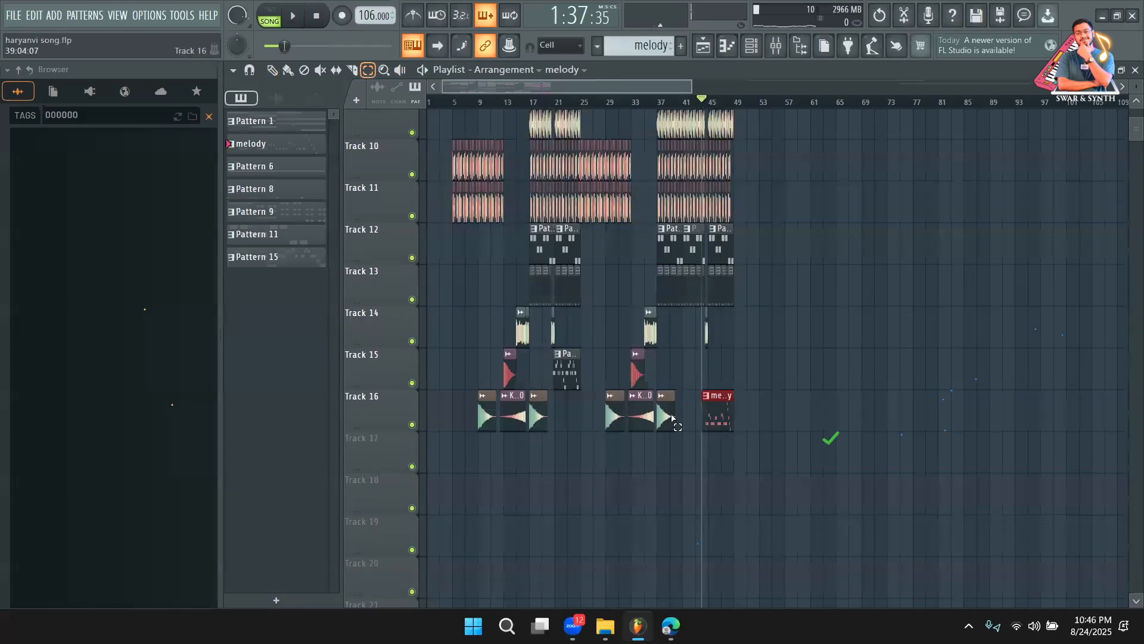
Duplicate the clips of bars 25 to 48 on Tracks 3 to 16 so the copy starts at bar 49
{"action": "scroll", "coordinate": [767, 392], "scroll_direction": "up", "scroll_amount": 9}
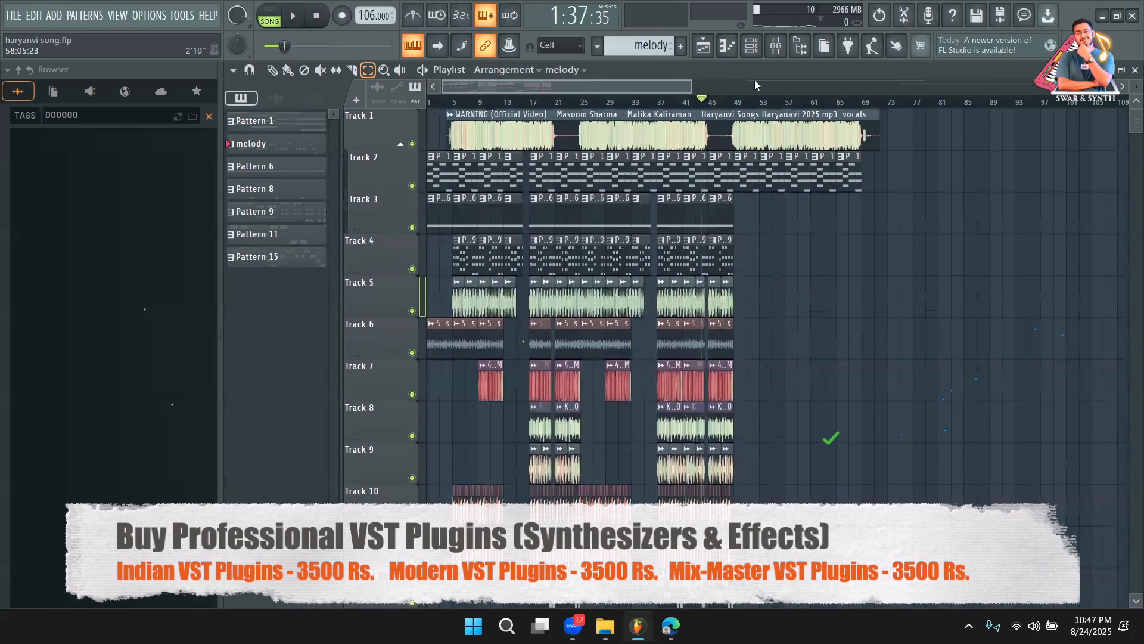
{"action": "left_click_drag", "start_coordinate": [694, 84], "coordinate": [596, 84]}
{"action": "scroll", "coordinate": [1032, 448], "scroll_direction": "down", "scroll_amount": 4}
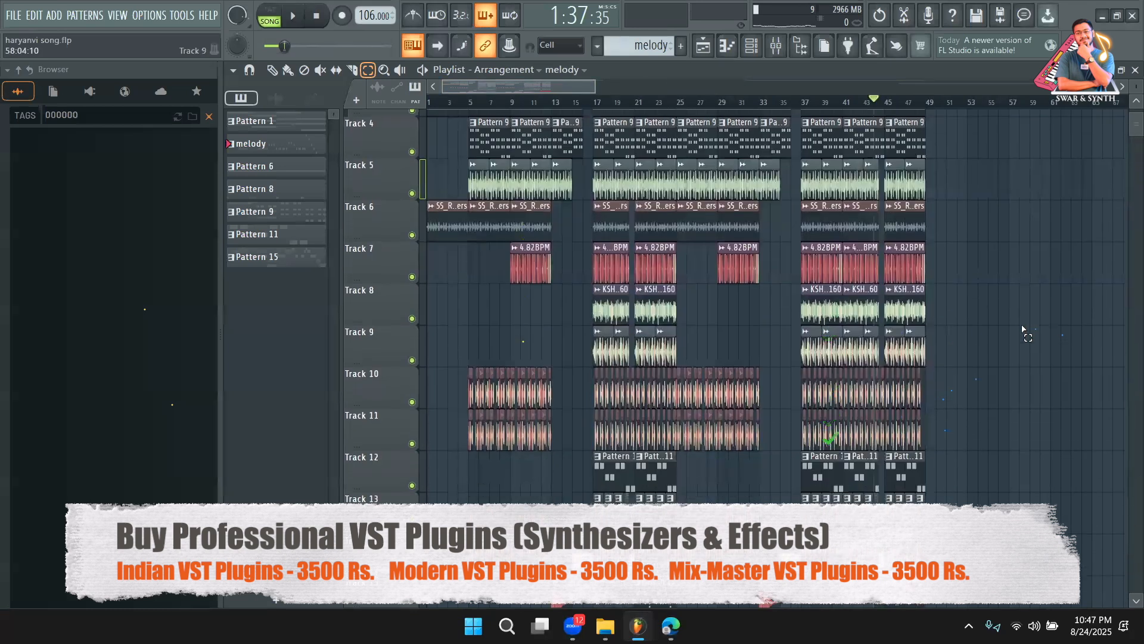
{"action": "scroll", "coordinate": [1031, 449], "scroll_direction": "down", "scroll_amount": 6}
{"action": "left_click_drag", "start_coordinate": [1037, 502], "coordinate": [942, 288]}
{"action": "left_click", "coordinate": [546, 53]}
{"action": "left_click", "coordinate": [555, 73]}
{"action": "scroll", "coordinate": [927, 334], "scroll_direction": "down", "scroll_amount": 9}
{"action": "mouse_move", "coordinate": [982, 497]}
{"action": "left_mouse_down"}
{"action": "mouse_move", "coordinate": [590, 112]}
{"action": "mouse_move", "coordinate": [686, 238]}
{"action": "mouse_move", "coordinate": [685, 225]}
{"action": "mouse_move", "coordinate": [979, 269]}
{"action": "mouse_move", "coordinate": [942, 266]}
{"action": "left_mouse_up"}
{"action": "key", "text": "p"}
Play the song from bar 49, deselect the copied clips and review the extended arrangement
{"action": "key", "text": "space"}
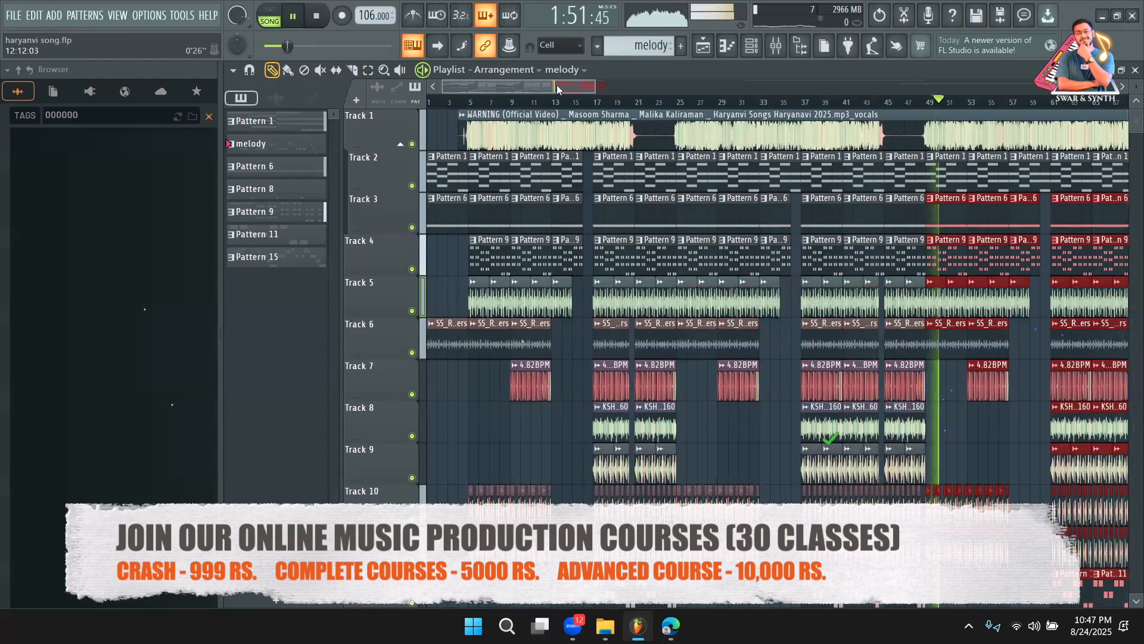
{"action": "scroll", "coordinate": [834, 205], "scroll_direction": "down", "scroll_amount": 2}
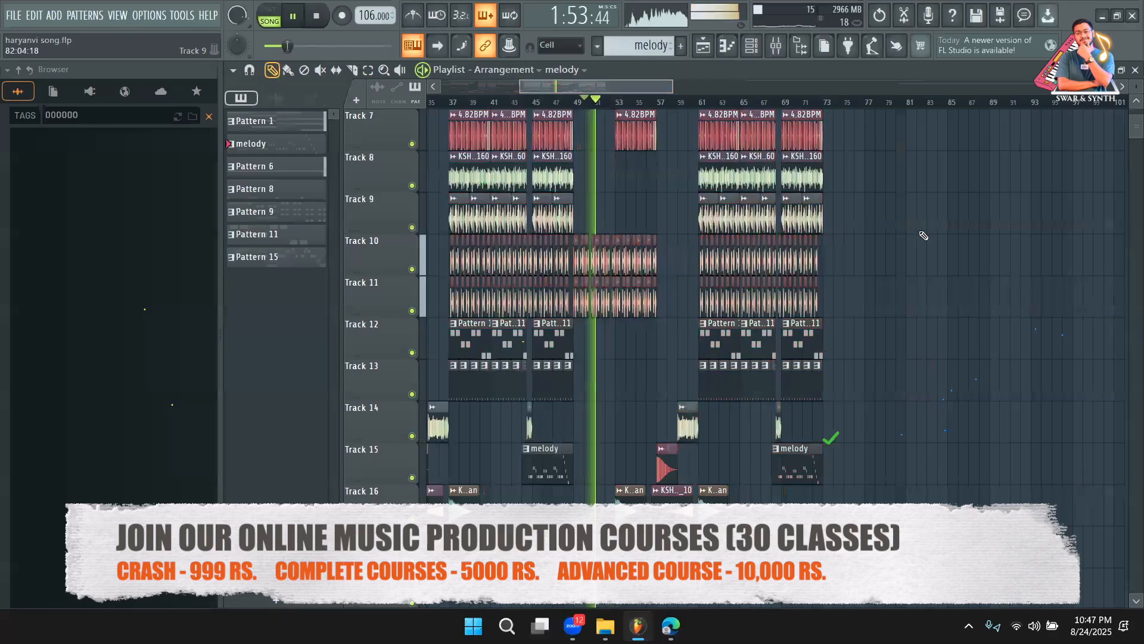
{"action": "scroll", "coordinate": [924, 235], "scroll_direction": "up", "scroll_amount": 2}
{"action": "key", "text": "ctrl+d"}
{"action": "scroll", "coordinate": [658, 109], "scroll_direction": "down", "scroll_amount": 4}
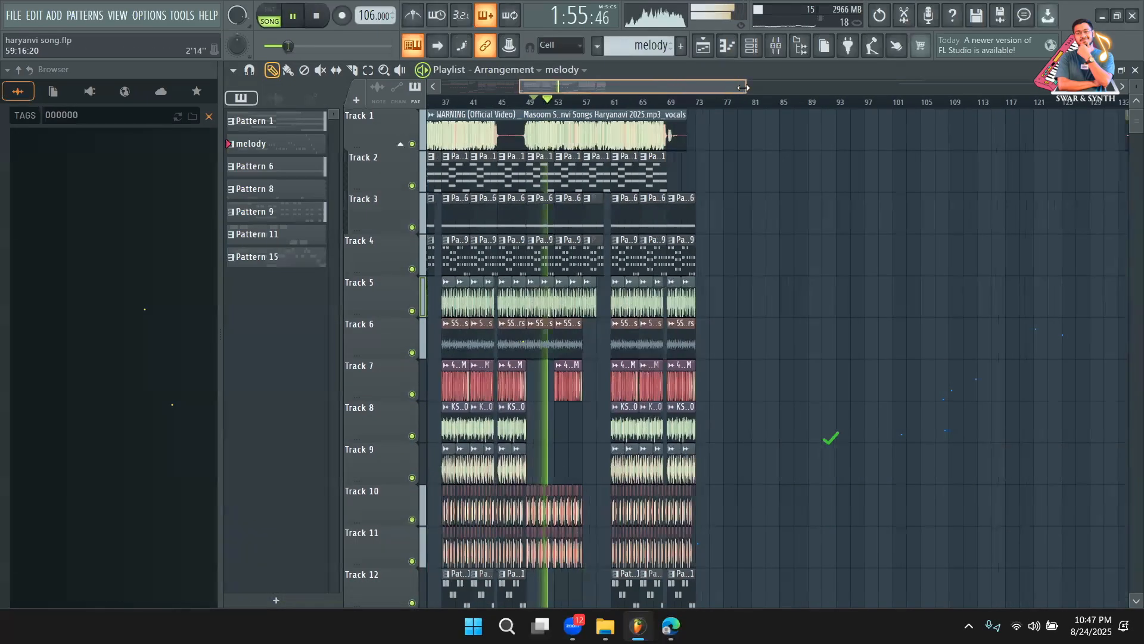
{"action": "left_click_drag", "start_coordinate": [664, 89], "coordinate": [617, 84]}
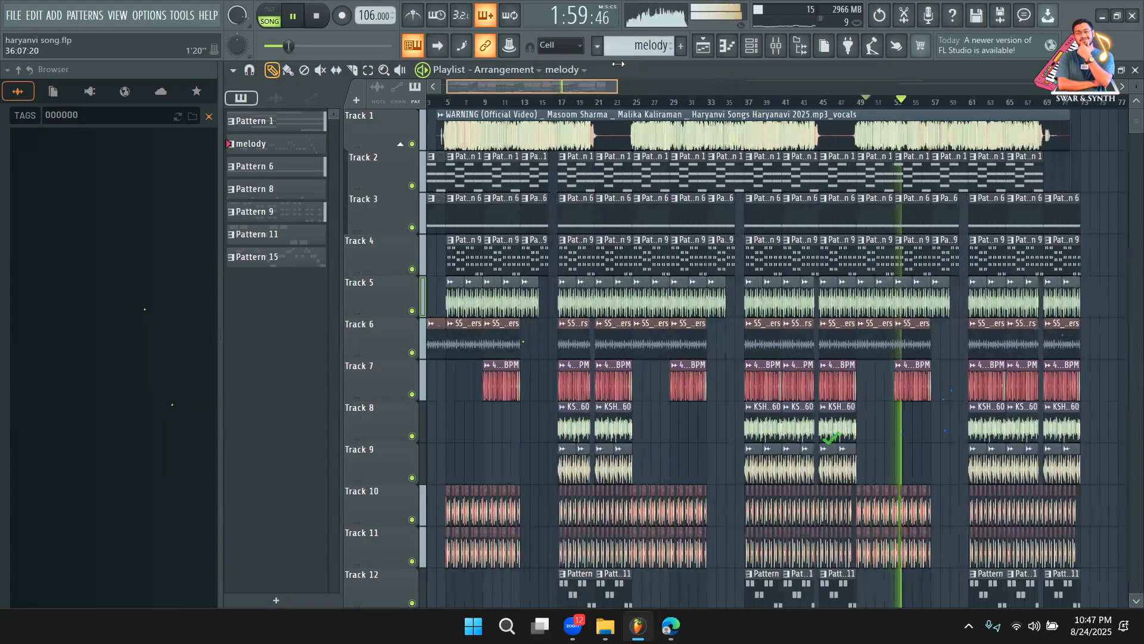
{"action": "scroll", "coordinate": [869, 327], "scroll_direction": "down", "scroll_amount": 5}
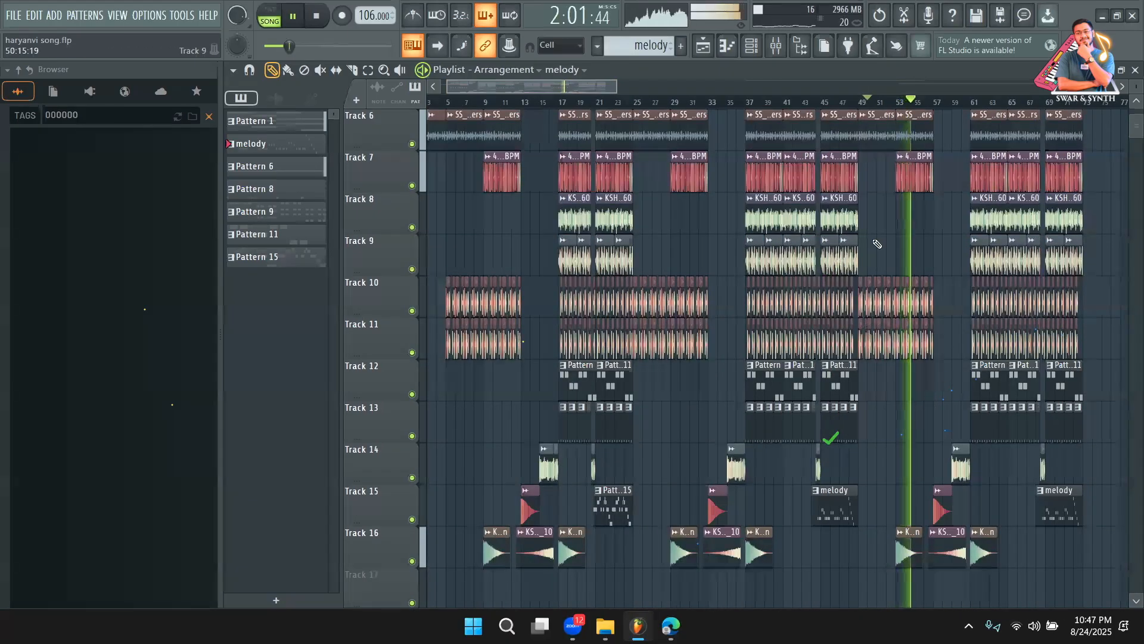
{"action": "key", "text": "space"}
Make the 4.82BPM clip at bar 53 on Track 7 unique and, with the track soloed, set its volume to 46%
{"action": "left_click", "coordinate": [901, 158]}
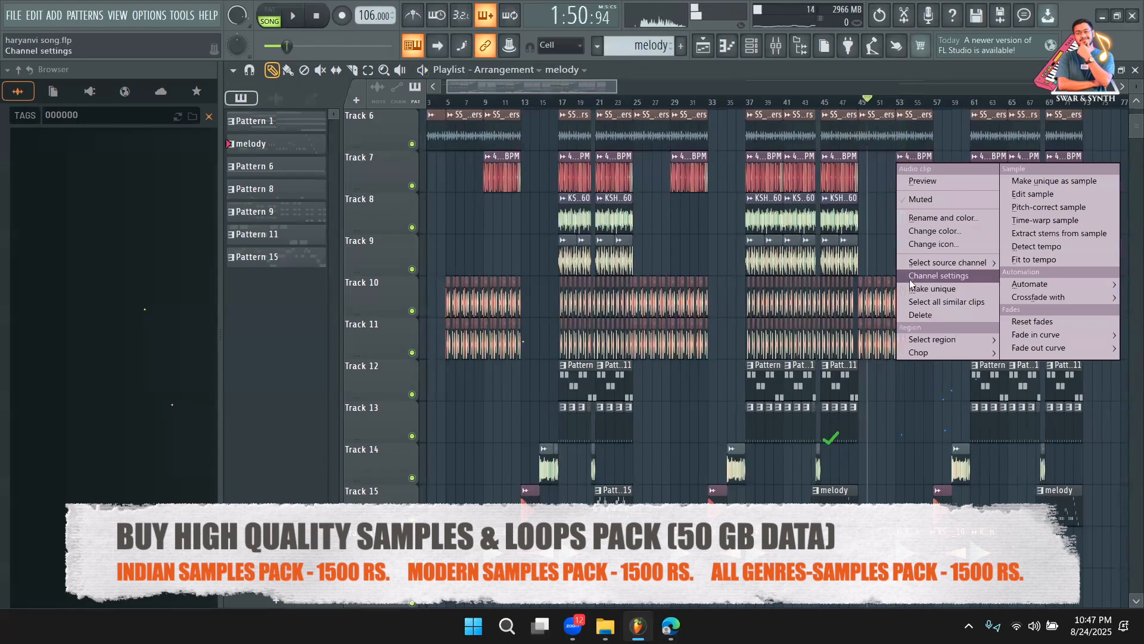
{"action": "left_click", "coordinate": [921, 290]}
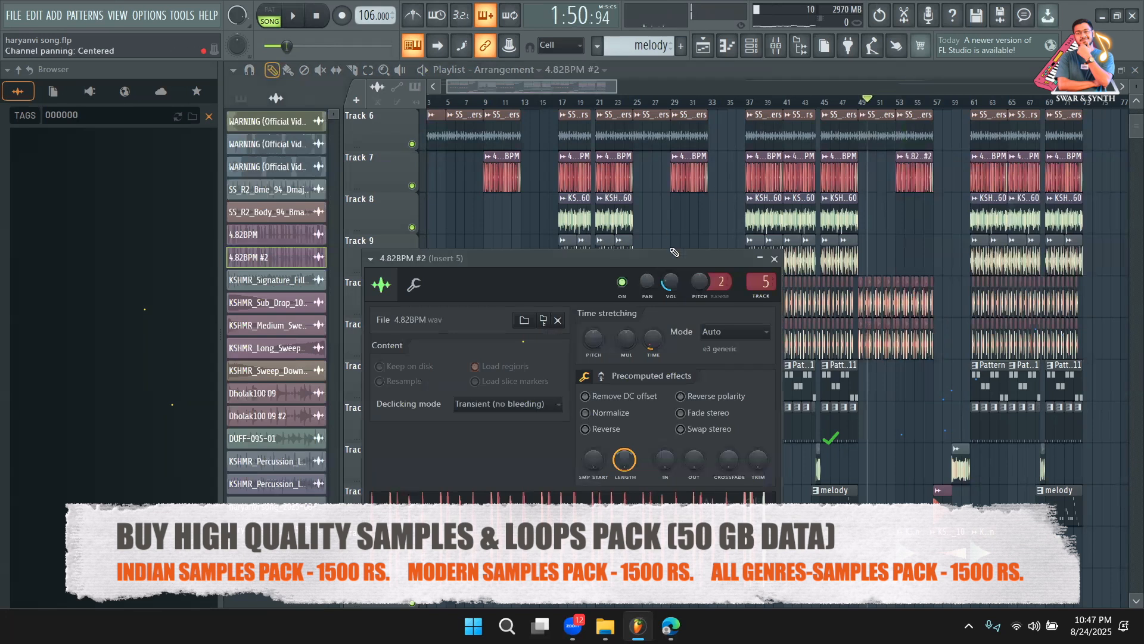
{"action": "left_click", "coordinate": [774, 258]}
{"action": "right_click", "coordinate": [412, 186]}
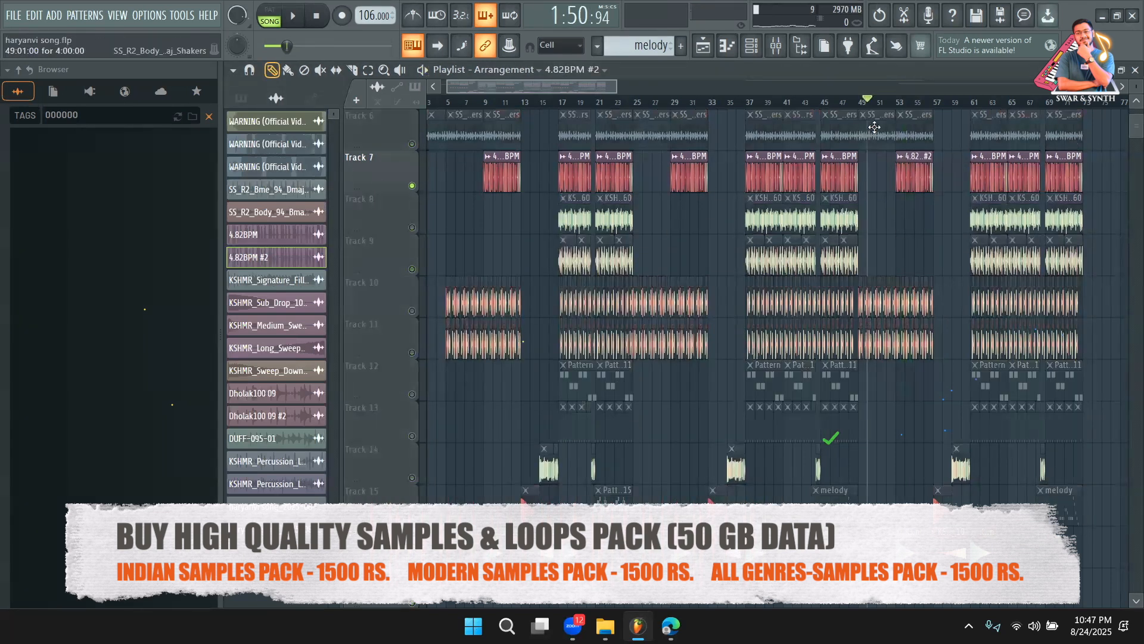
{"action": "double_click", "coordinate": [909, 175]}
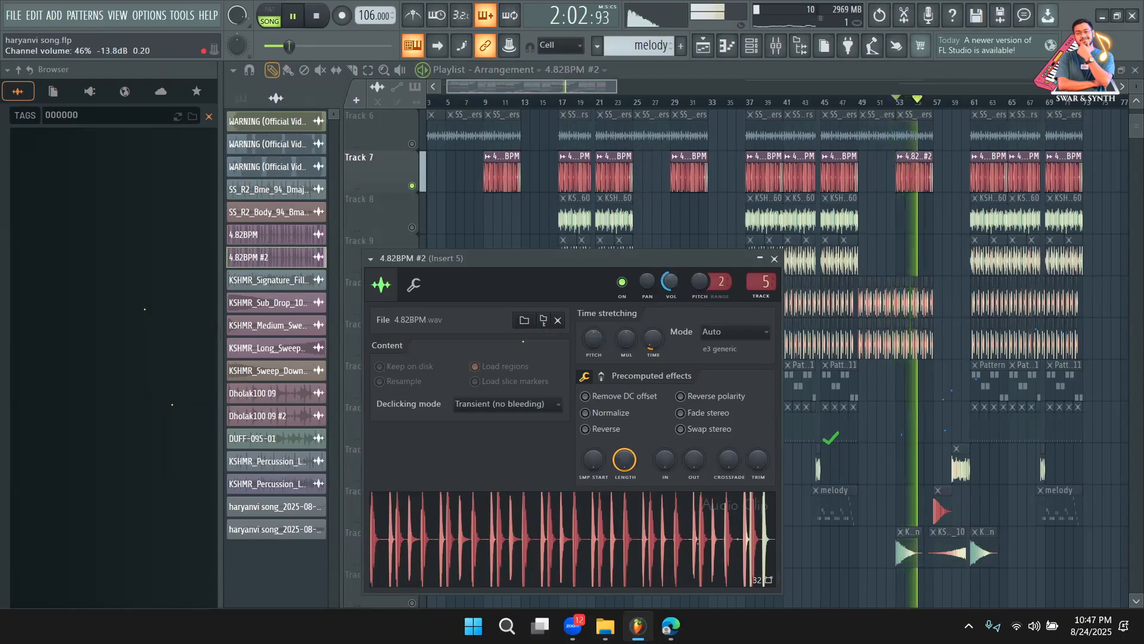
{"action": "left_click", "coordinate": [774, 258]}
Replace the Track 7 clip at bar 29 with 4.82BPM #2 and unsolo the track
{"action": "right_click", "coordinate": [690, 180]}
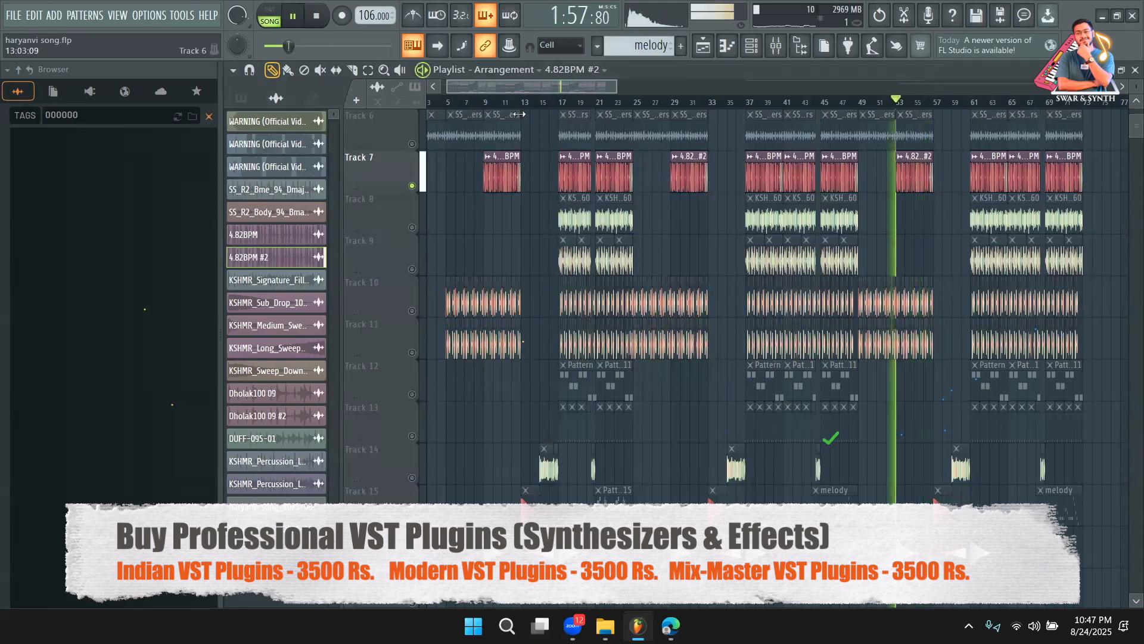
{"action": "right_click", "coordinate": [418, 186]}
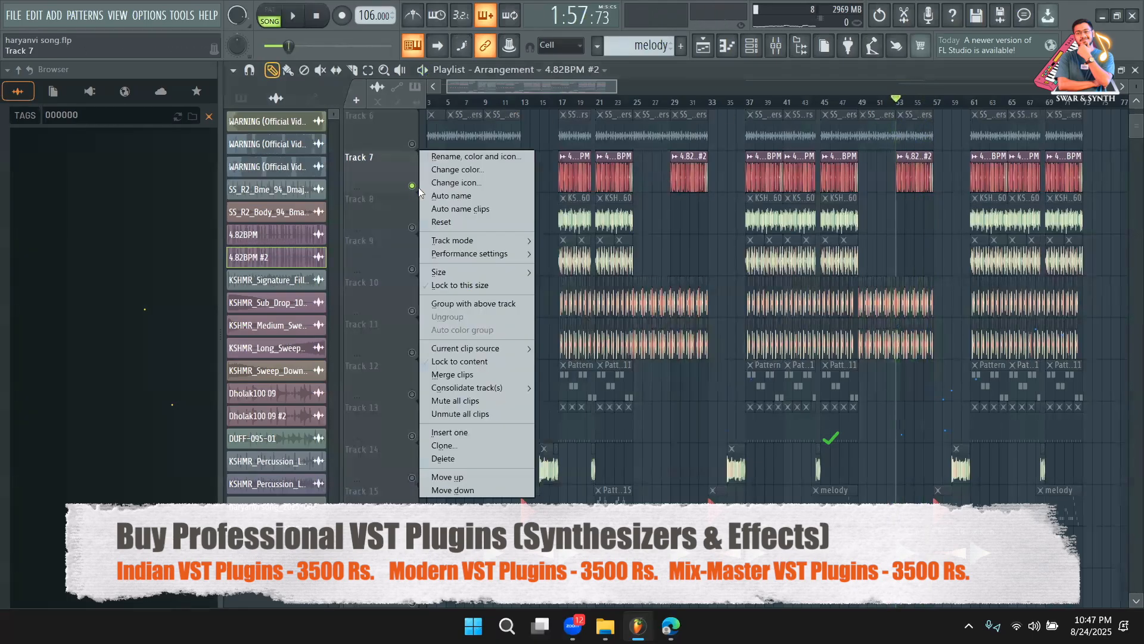
{"action": "right_click", "coordinate": [413, 186]}
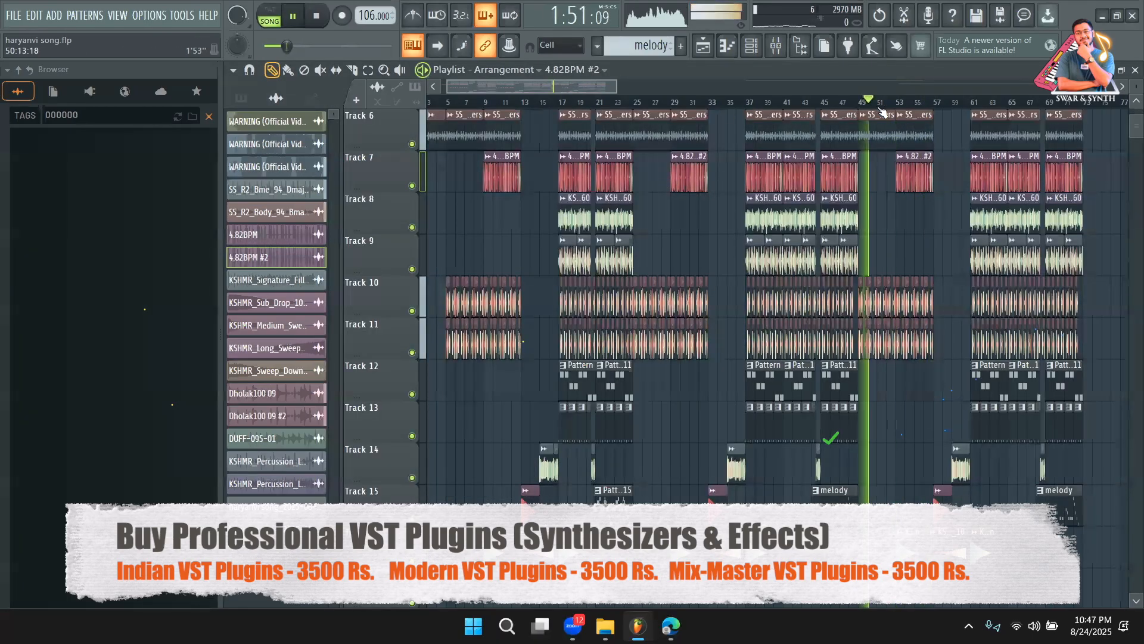
Play from bar 53 with all tracks and set the 4.82BPM #2 clip's volume to 50%
{"action": "scroll", "coordinate": [940, 269], "scroll_direction": "up", "scroll_amount": 5}
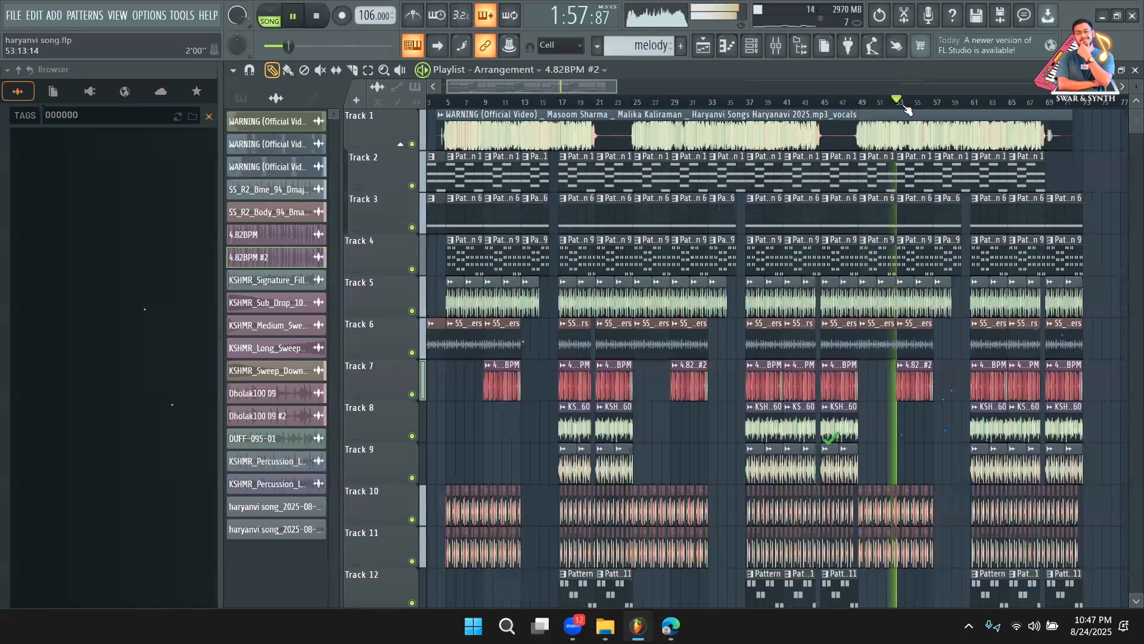
{"action": "scroll", "coordinate": [922, 352], "scroll_direction": "down", "scroll_amount": 1}
{"action": "double_click", "coordinate": [922, 353]}
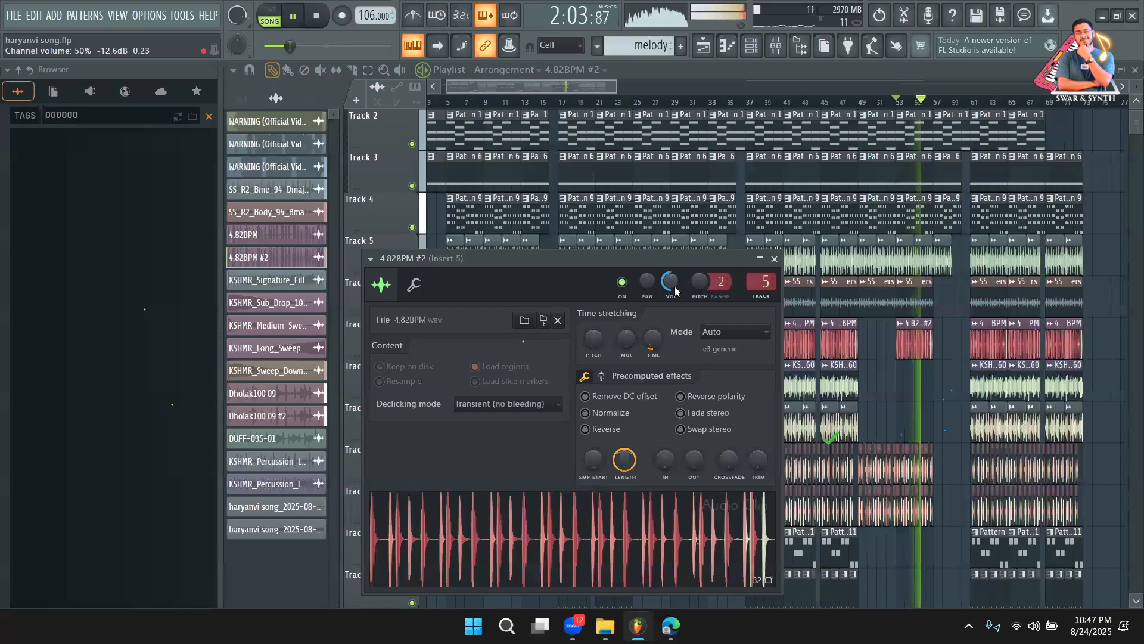
{"action": "scroll", "coordinate": [924, 298], "scroll_direction": "down", "scroll_amount": 3}
{"action": "left_click", "coordinate": [774, 258]}
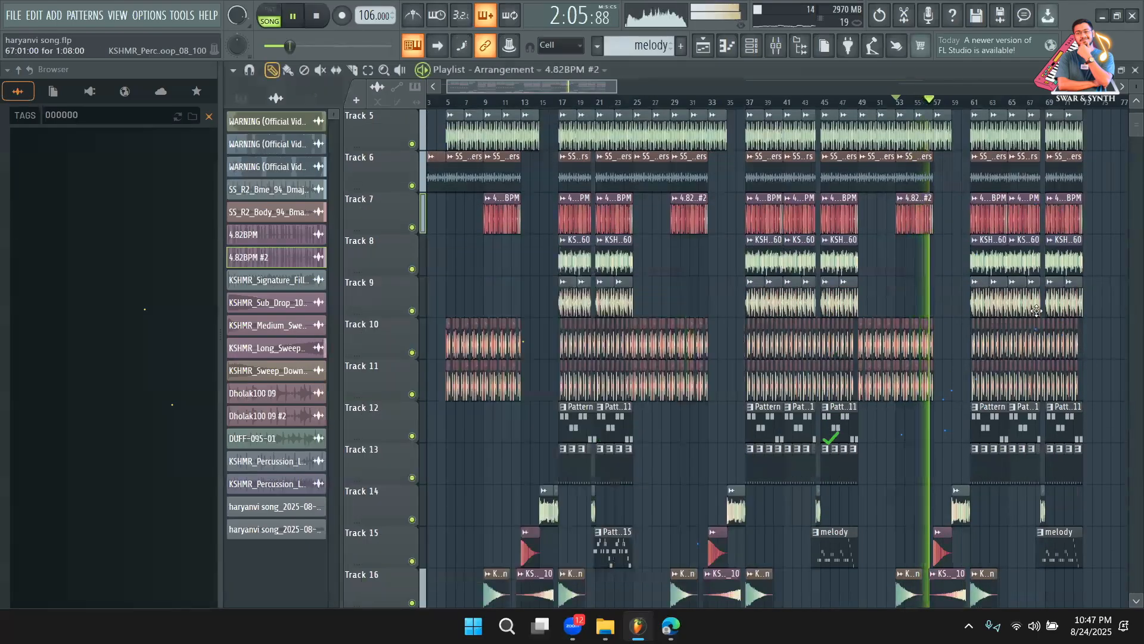
Set the volume of the KSHMR_Sub_Drop_10_F# clip on Track 15 to 47%
{"action": "scroll", "coordinate": [1013, 357], "scroll_direction": "down", "scroll_amount": 1}
{"action": "scroll", "coordinate": [970, 469], "scroll_direction": "down", "scroll_amount": 1}
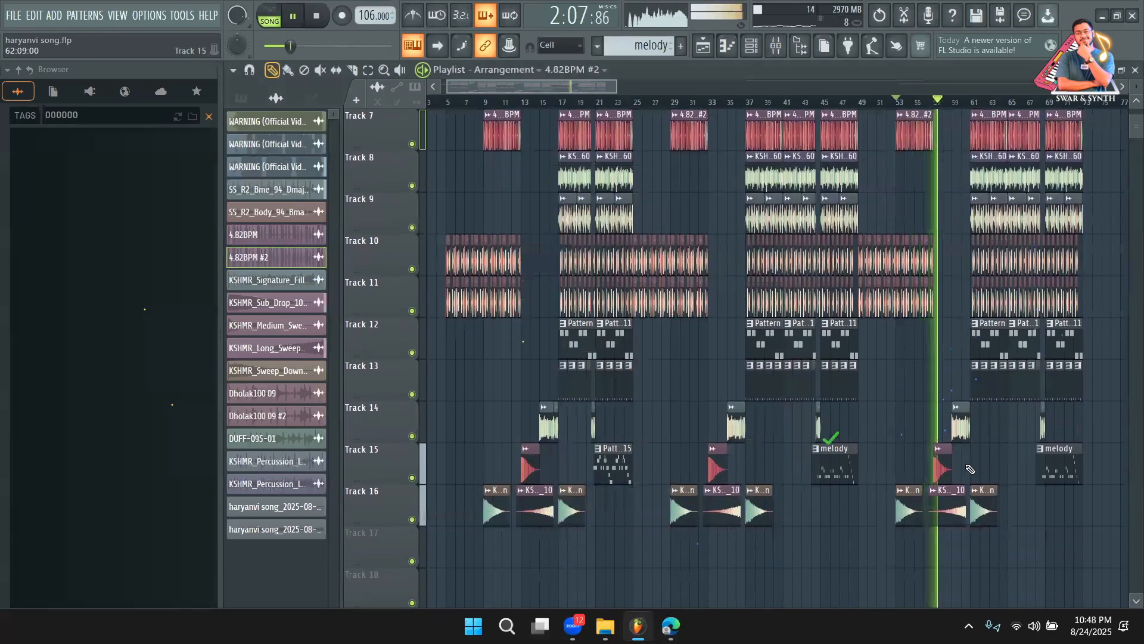
{"action": "left_click", "coordinate": [939, 448]}
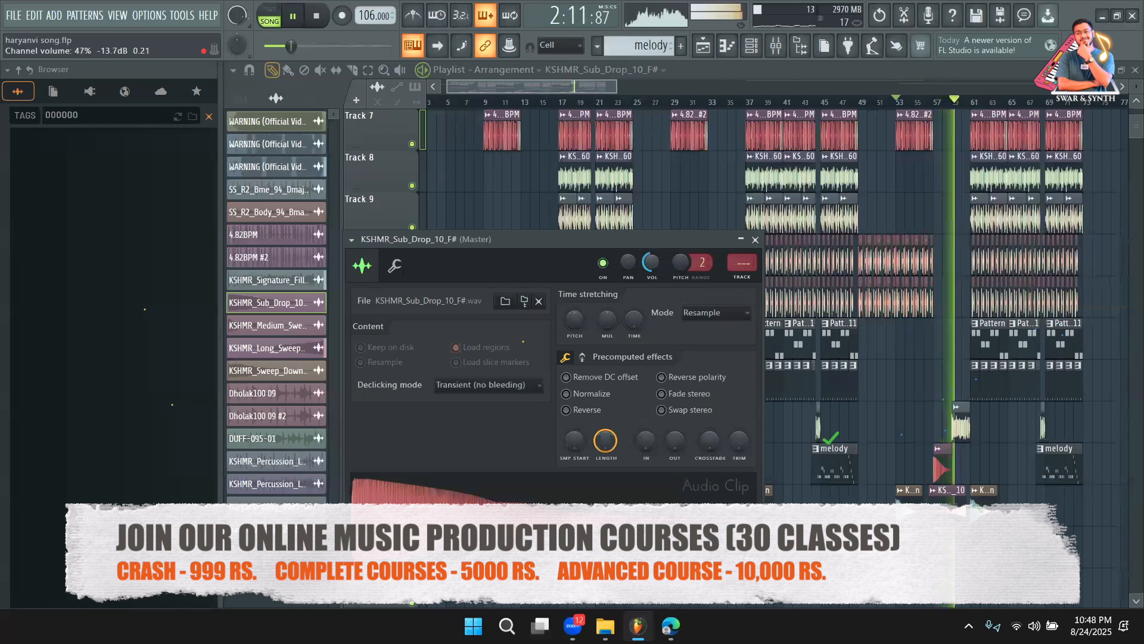
{"action": "right_click", "coordinate": [1055, 535]}
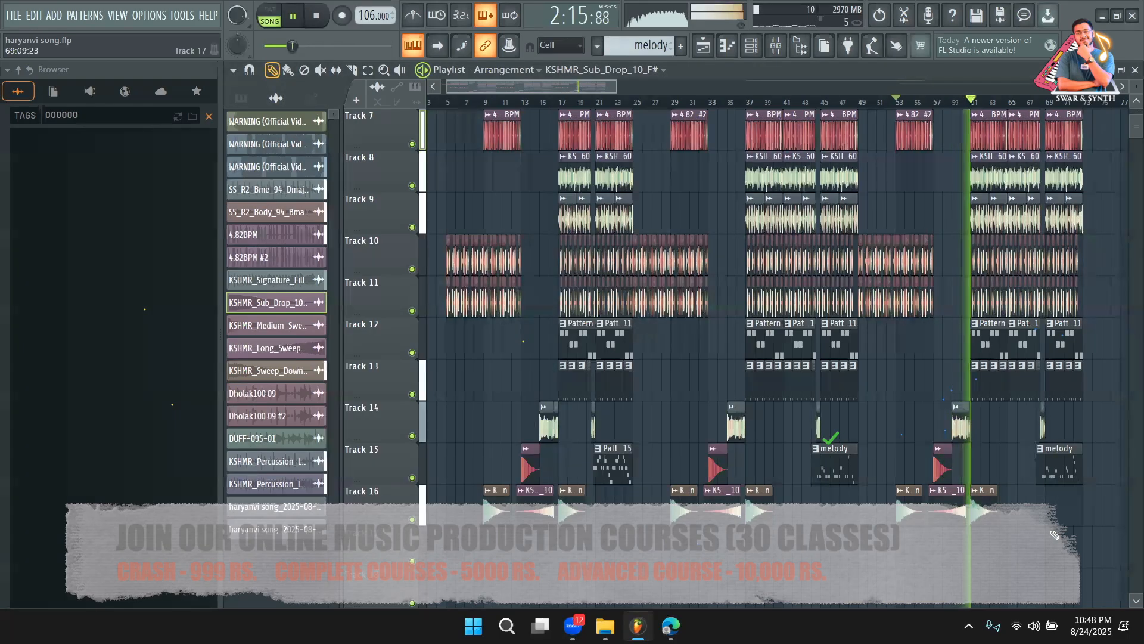
Slice the vocals clip on Track 1 at bar 65 and copy the cut-off section to Track 2 at bar 69
{"action": "scroll", "coordinate": [1089, 421], "scroll_direction": "up", "scroll_amount": 3}
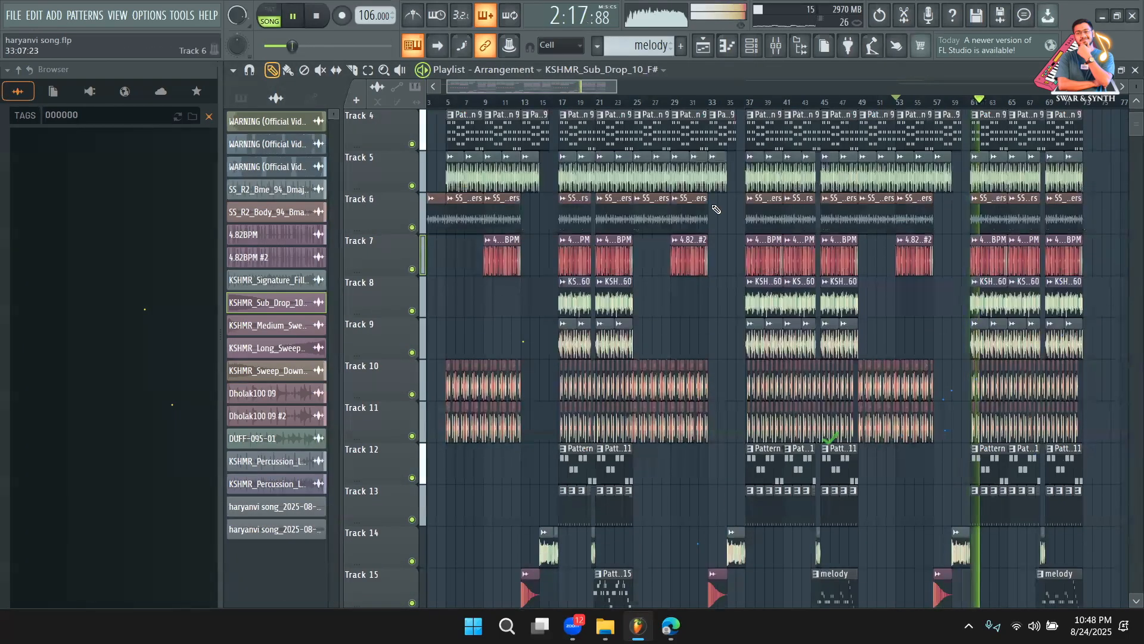
{"action": "left_click", "coordinate": [777, 47]}
{"action": "left_click", "coordinate": [777, 46]}
{"action": "scroll", "coordinate": [907, 246], "scroll_direction": "up", "scroll_amount": 3}
{"action": "double_click", "coordinate": [935, 133]}
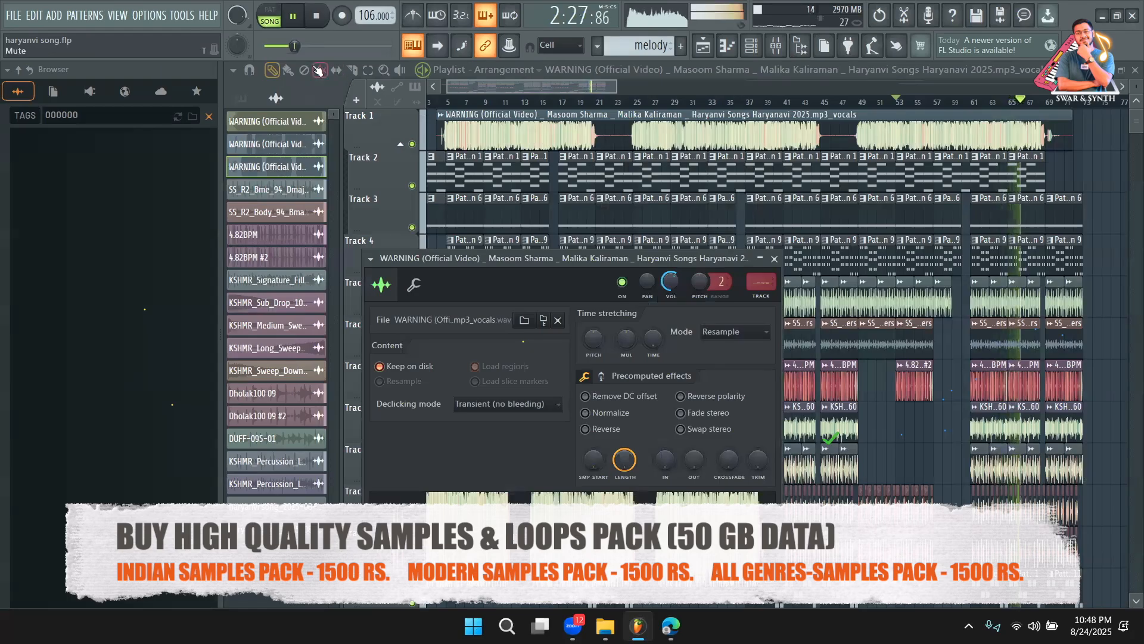
{"action": "left_click", "coordinate": [355, 71]}
{"action": "left_click", "coordinate": [1016, 142]}
{"action": "key", "text": "p"}
{"action": "mouse_move", "coordinate": [1042, 127]}
{"action": "left_mouse_down"}
{"action": "mouse_move", "coordinate": [1098, 173]}
{"action": "mouse_move", "coordinate": [1082, 177]}
{"action": "left_mouse_up"}
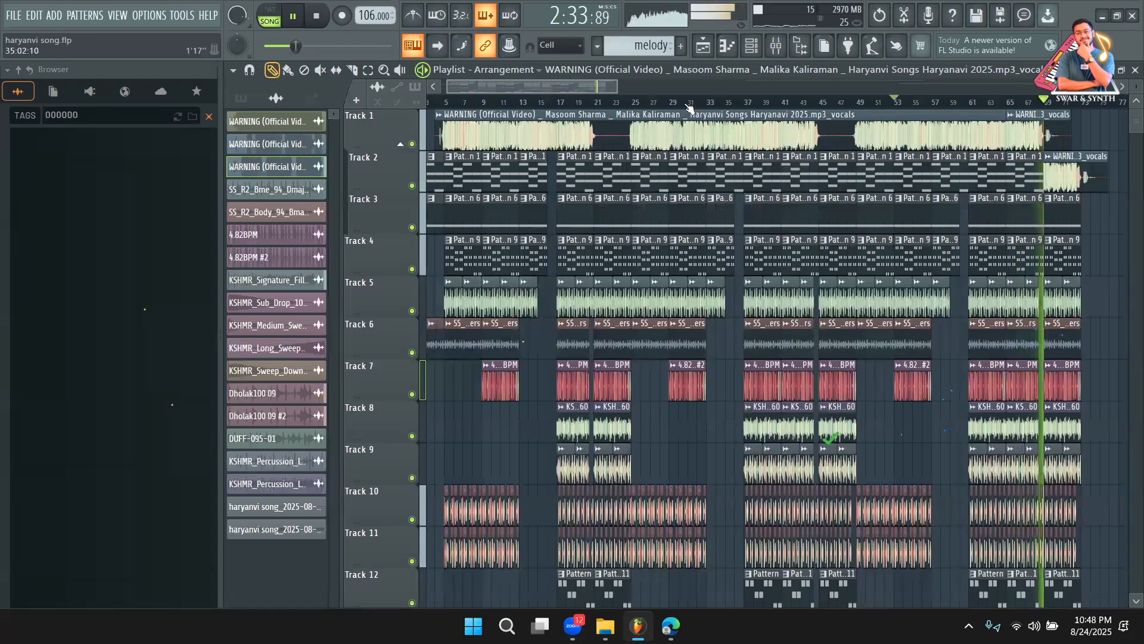
Insert an empty Track 2, move the copied vocals section onto it and extend the clip's start to about bar 68
{"action": "left_click_drag", "start_coordinate": [578, 90], "coordinate": [611, 89]}
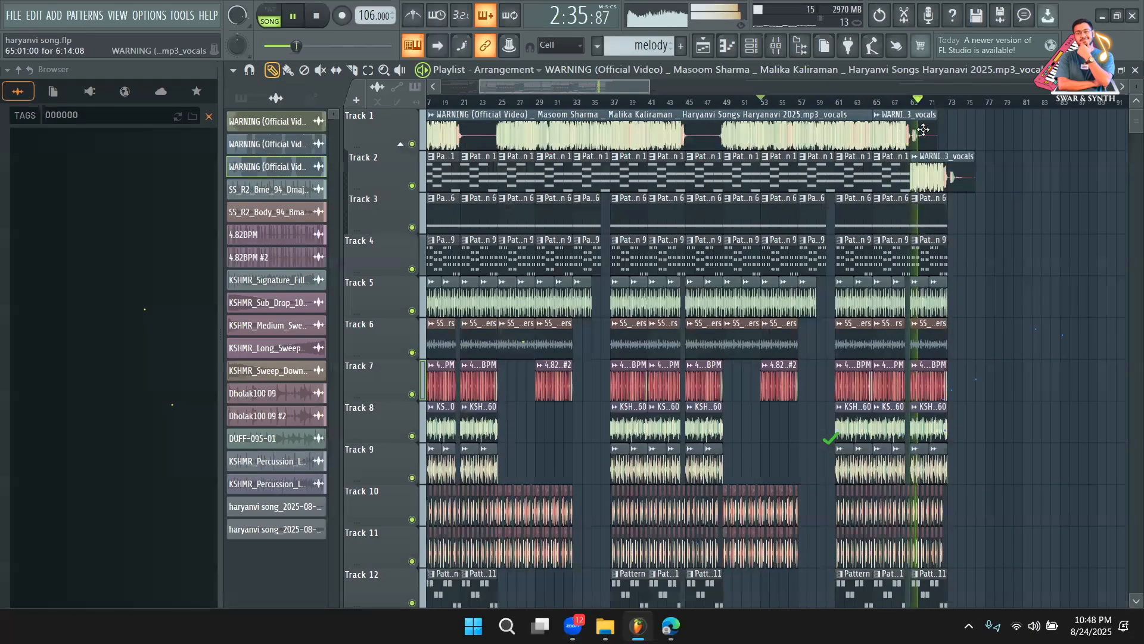
{"action": "right_click", "coordinate": [390, 166]}
{"action": "left_click", "coordinate": [453, 435]}
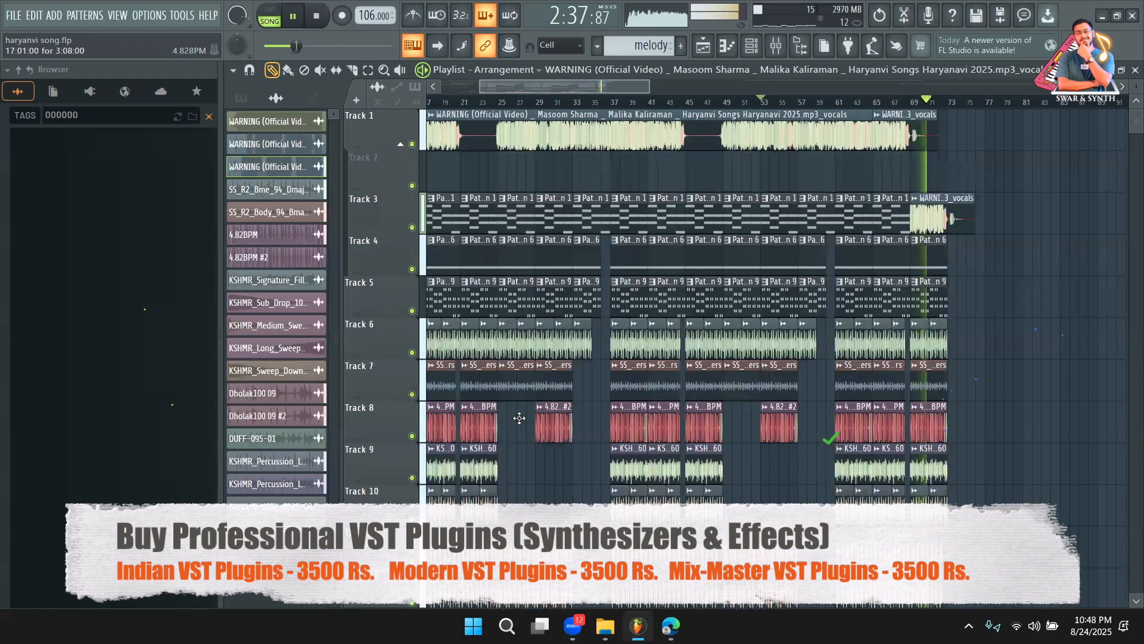
{"action": "left_click_drag", "start_coordinate": [952, 167], "coordinate": [955, 159]}
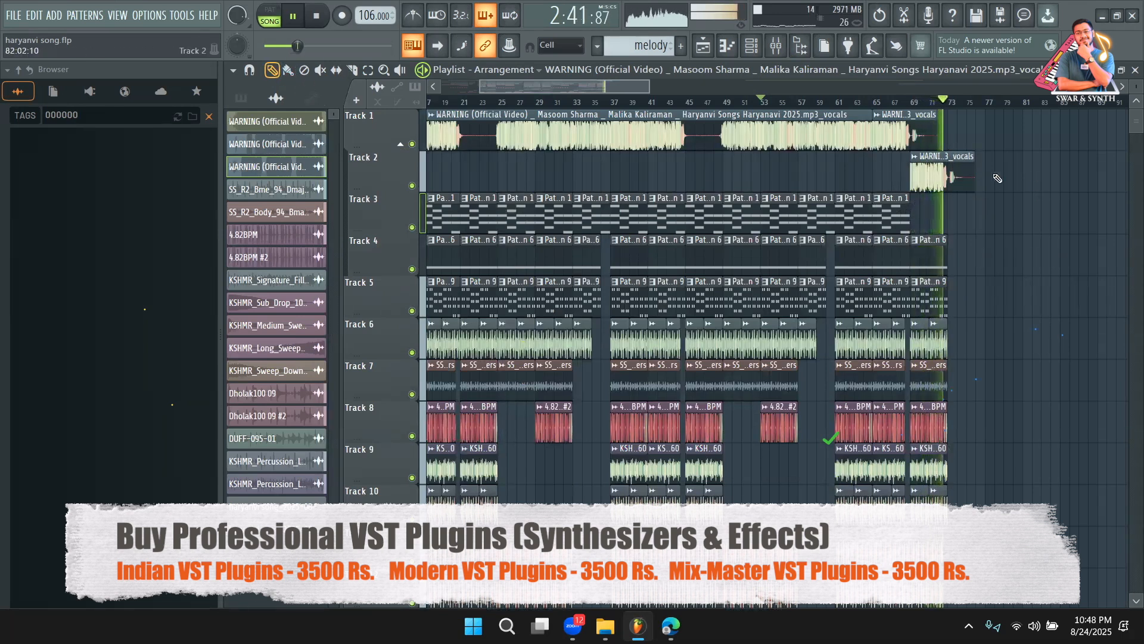
{"action": "key", "text": "space"}
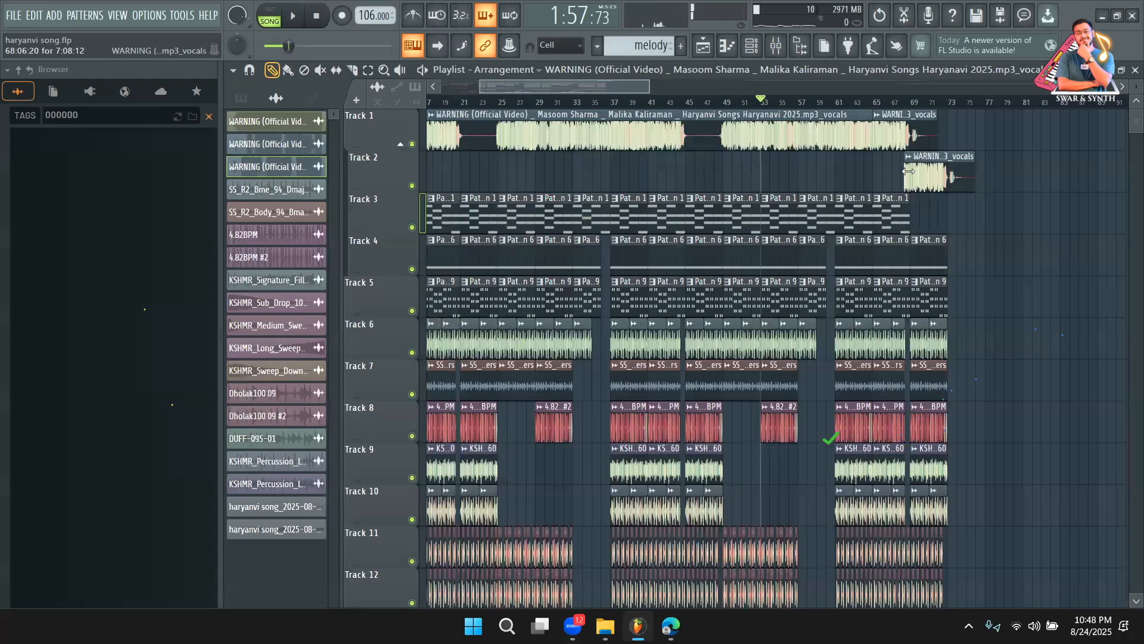
Select all clips and shift the whole arrangement four bars later
{"action": "left_click_drag", "start_coordinate": [649, 89], "coordinate": [888, 94]}
{"action": "left_click_drag", "start_coordinate": [759, 93], "coordinate": [611, 116]}
{"action": "left_click_drag", "start_coordinate": [849, 86], "coordinate": [612, 87]}
{"action": "scroll", "coordinate": [626, 281], "scroll_direction": "down", "scroll_amount": 5}
{"action": "scroll", "coordinate": [626, 281], "scroll_direction": "down", "scroll_amount": 6}
{"action": "scroll", "coordinate": [626, 281], "scroll_direction": "up", "scroll_amount": 2}
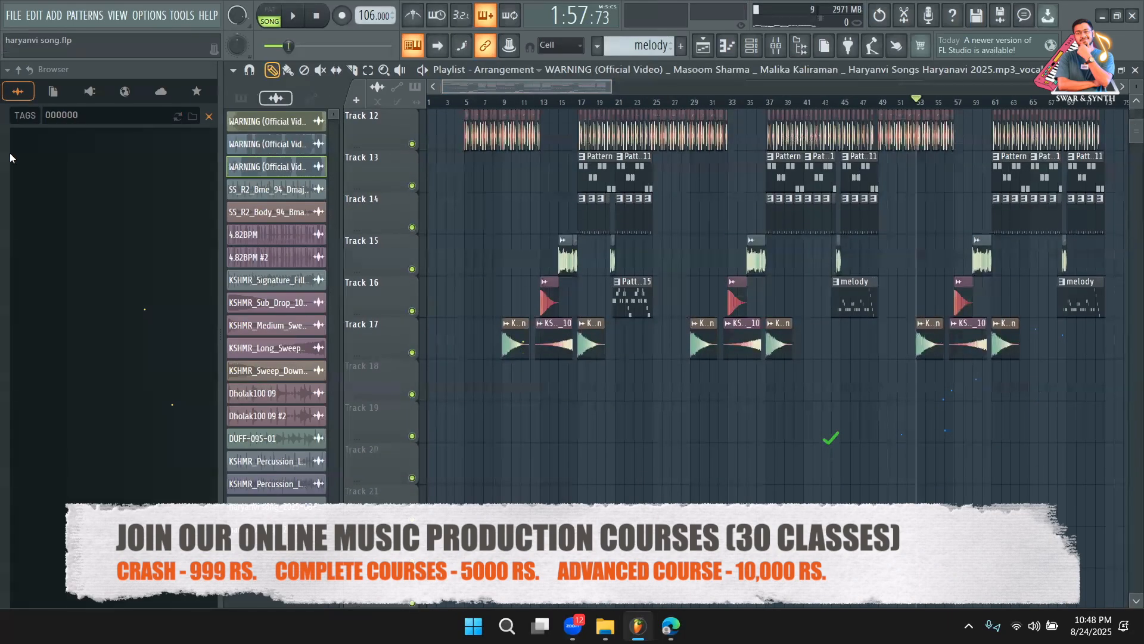
{"action": "left_click", "coordinate": [1066, 292]}
{"action": "scroll", "coordinate": [482, 219], "scroll_direction": "up", "scroll_amount": 5}
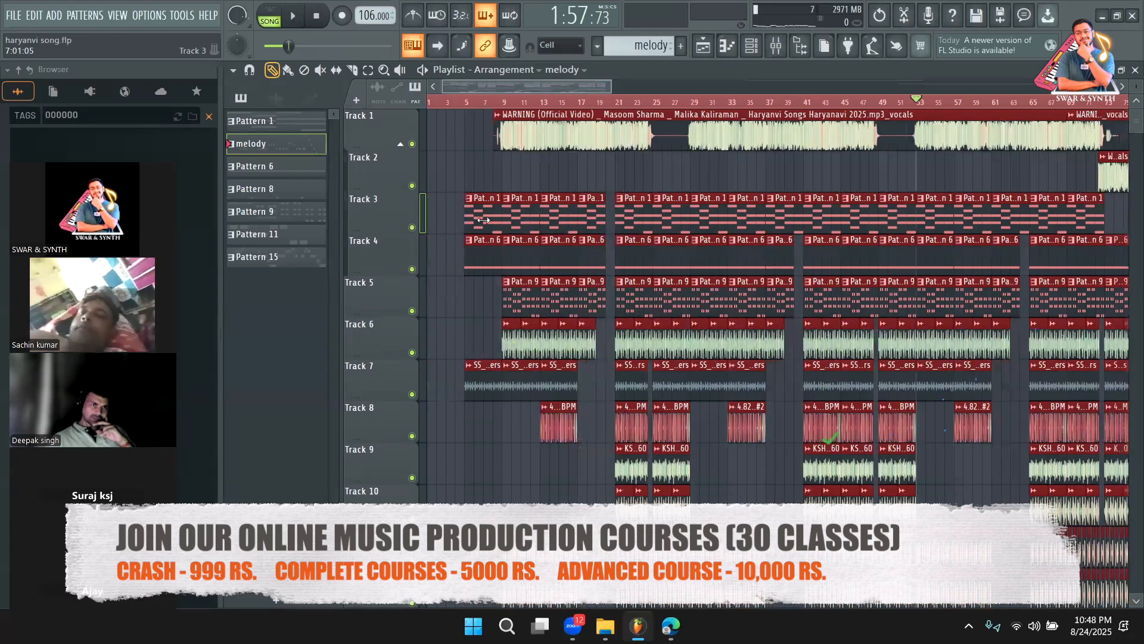
Copy the melody clip from Track 16 to the empty Track 18 at bar 4 and set the playback start to bar 4
{"action": "left_click", "coordinate": [482, 219]}
{"action": "scroll", "coordinate": [482, 219], "scroll_direction": "down", "scroll_amount": 5}
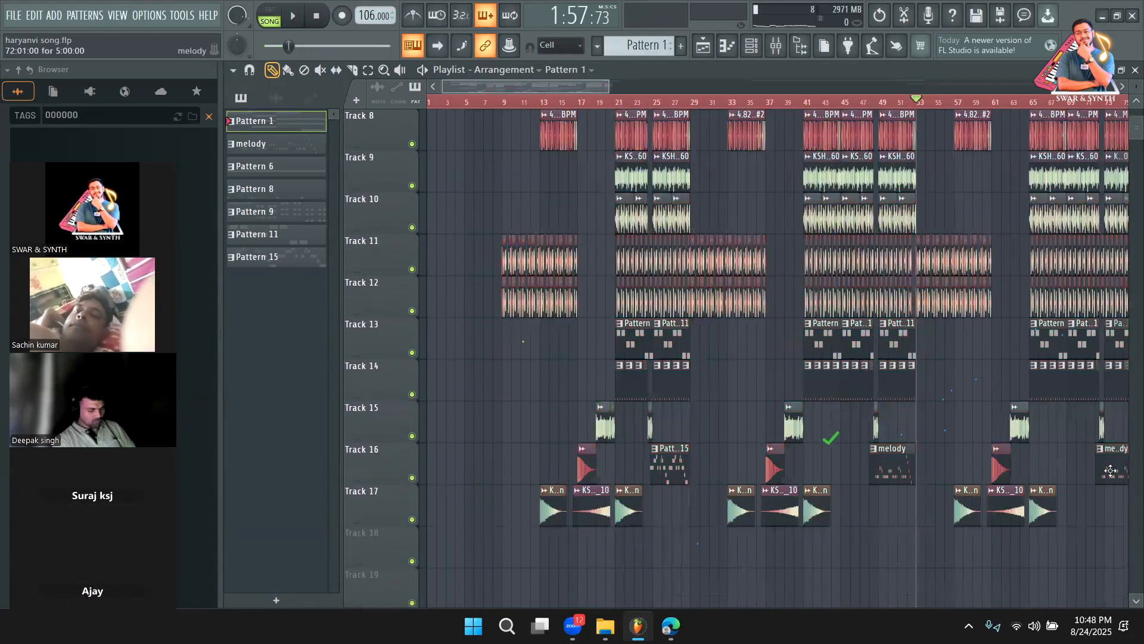
{"action": "left_click_drag", "start_coordinate": [884, 468], "coordinate": [516, 562]}
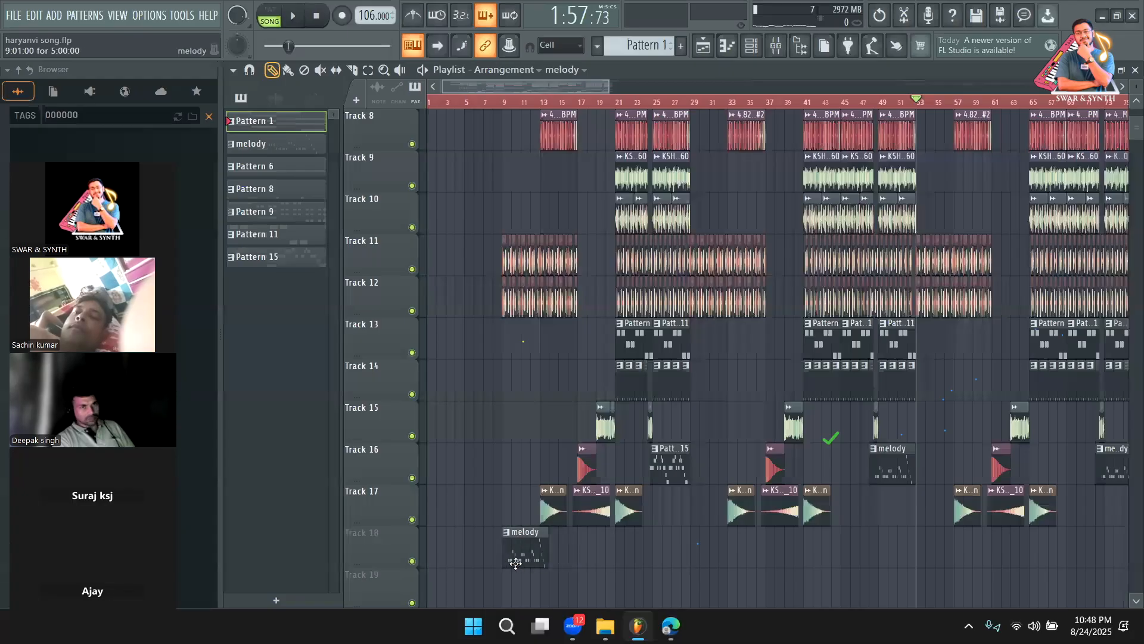
{"action": "scroll", "coordinate": [509, 561], "scroll_direction": "up", "scroll_amount": 3}
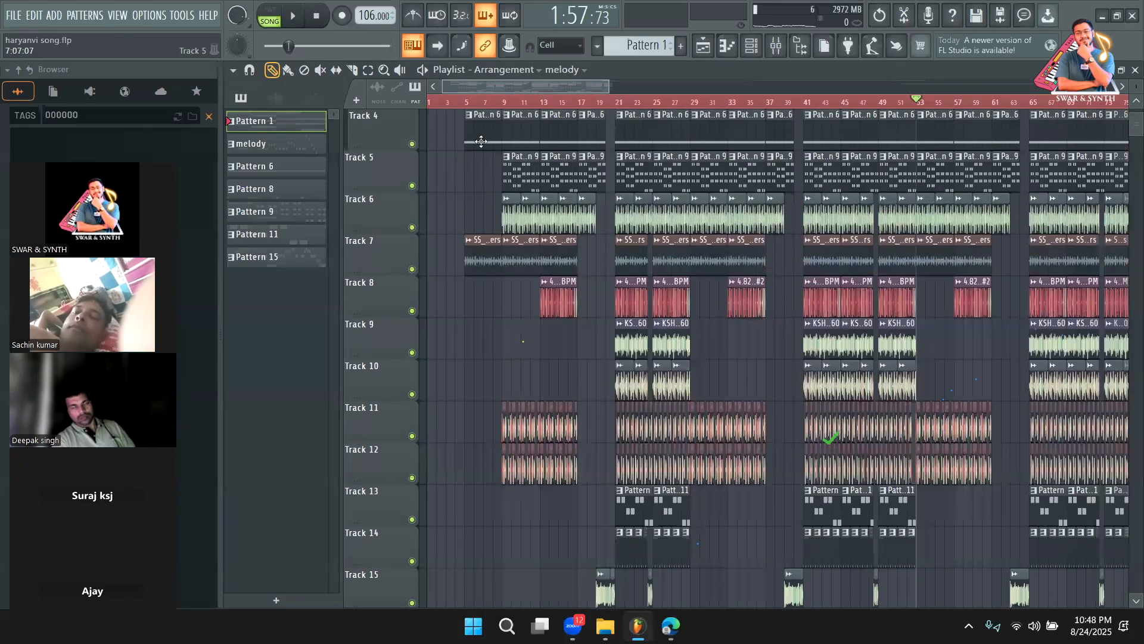
{"action": "left_click", "coordinate": [455, 102]}
{"action": "scroll", "coordinate": [547, 496], "scroll_direction": "down", "scroll_amount": 4}
{"action": "scroll", "coordinate": [549, 499], "scroll_direction": "down", "scroll_amount": 1}
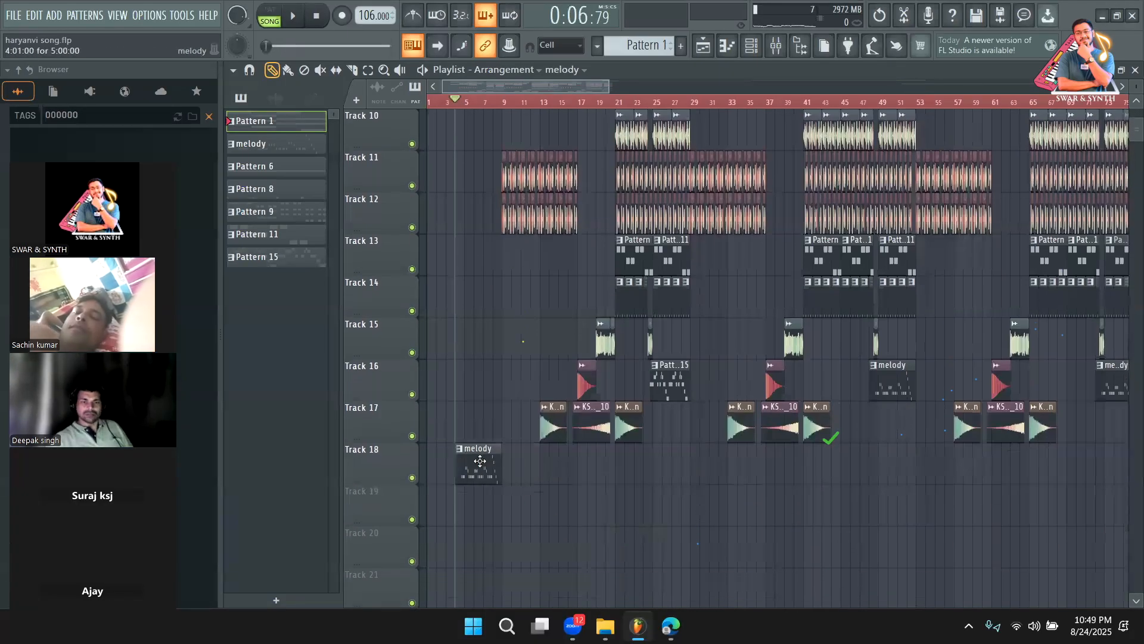
{"action": "left_click", "coordinate": [479, 461]}
Play from bar 4 and add a Pattern 9 clip at bar 4 on Track 5
{"action": "key", "text": "space"}
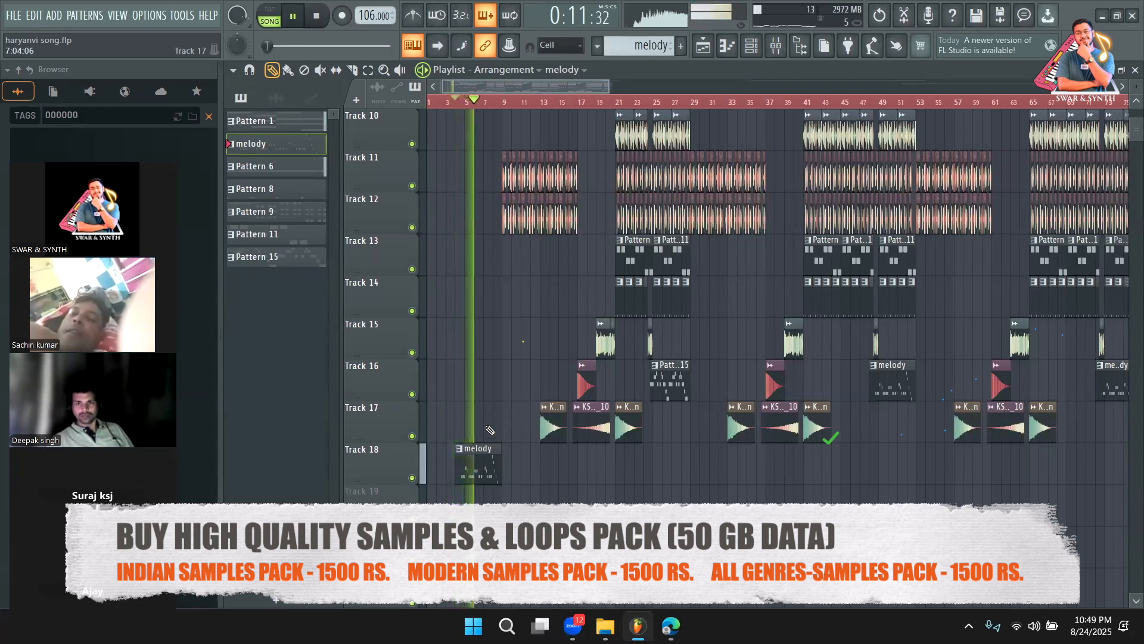
{"action": "scroll", "coordinate": [490, 430], "scroll_direction": "up", "scroll_amount": 7}
{"action": "left_click", "coordinate": [467, 217]}
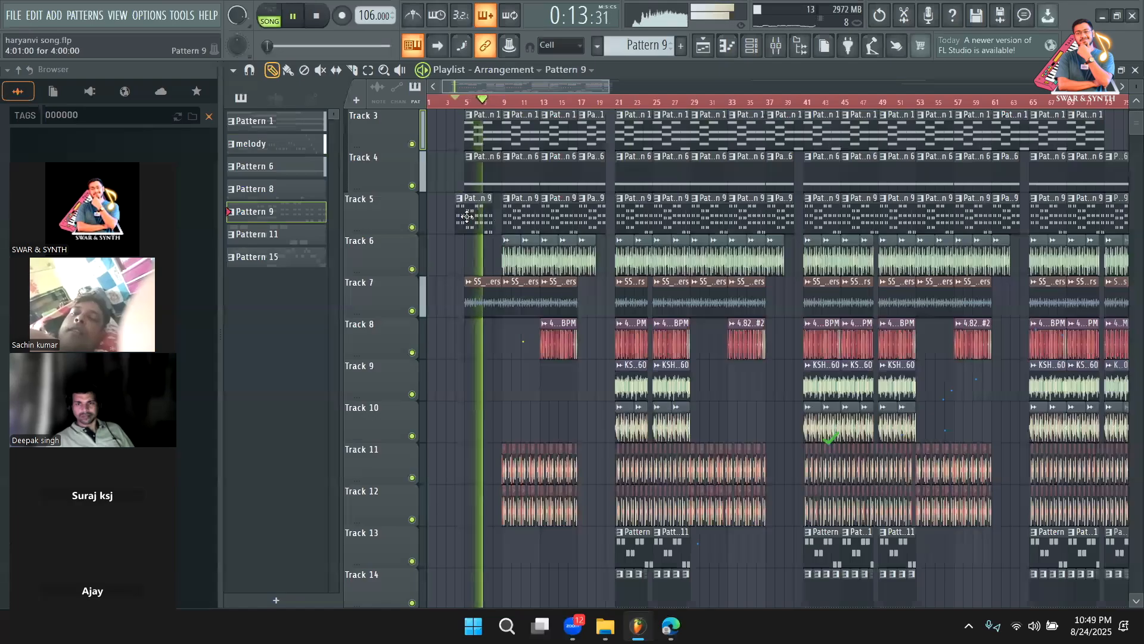
{"action": "scroll", "coordinate": [517, 406], "scroll_direction": "down", "scroll_amount": 4}
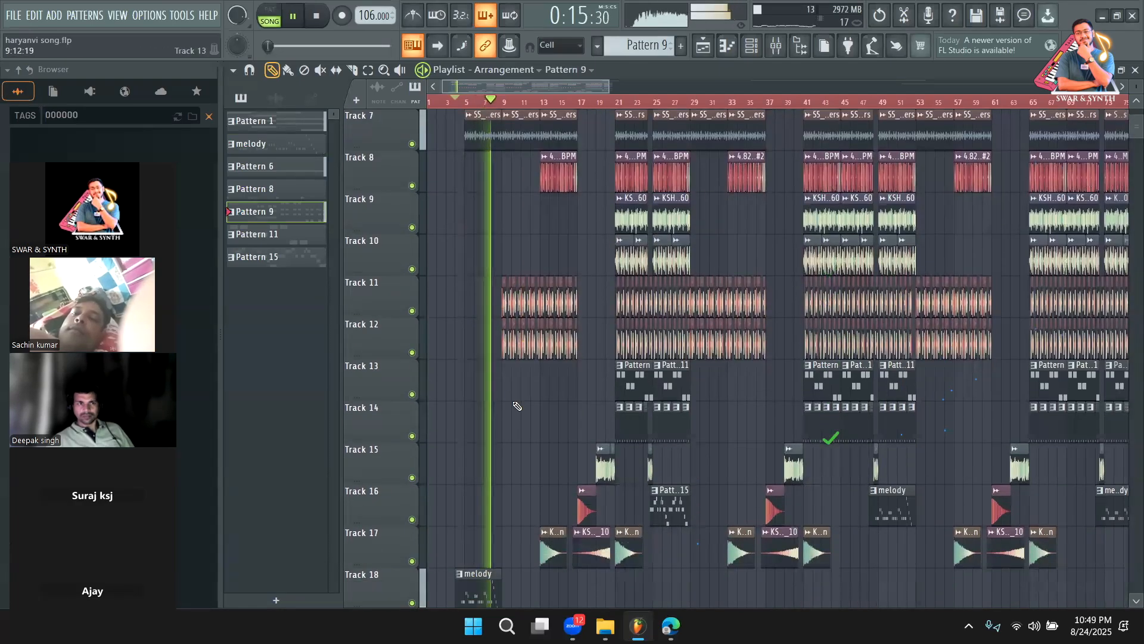
{"action": "scroll", "coordinate": [520, 412], "scroll_direction": "down", "scroll_amount": 2}
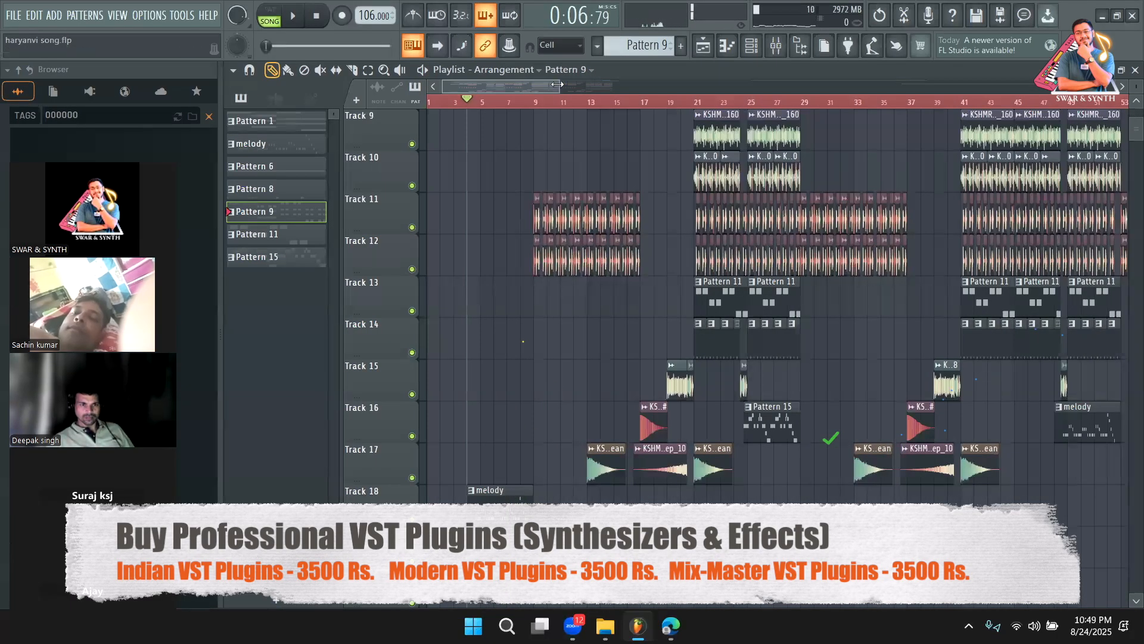
Open the notes of the Track 18 melody clip and show its channels in the channel rack
{"action": "left_click_drag", "start_coordinate": [558, 87], "coordinate": [521, 89]}
{"action": "key", "text": "F6"}
{"action": "left_click_drag", "start_coordinate": [638, 46], "coordinate": [639, 28]}
{"action": "left_click", "coordinate": [809, 69]}
{"action": "double_click", "coordinate": [538, 502]}
{"action": "left_click", "coordinate": [753, 46]}
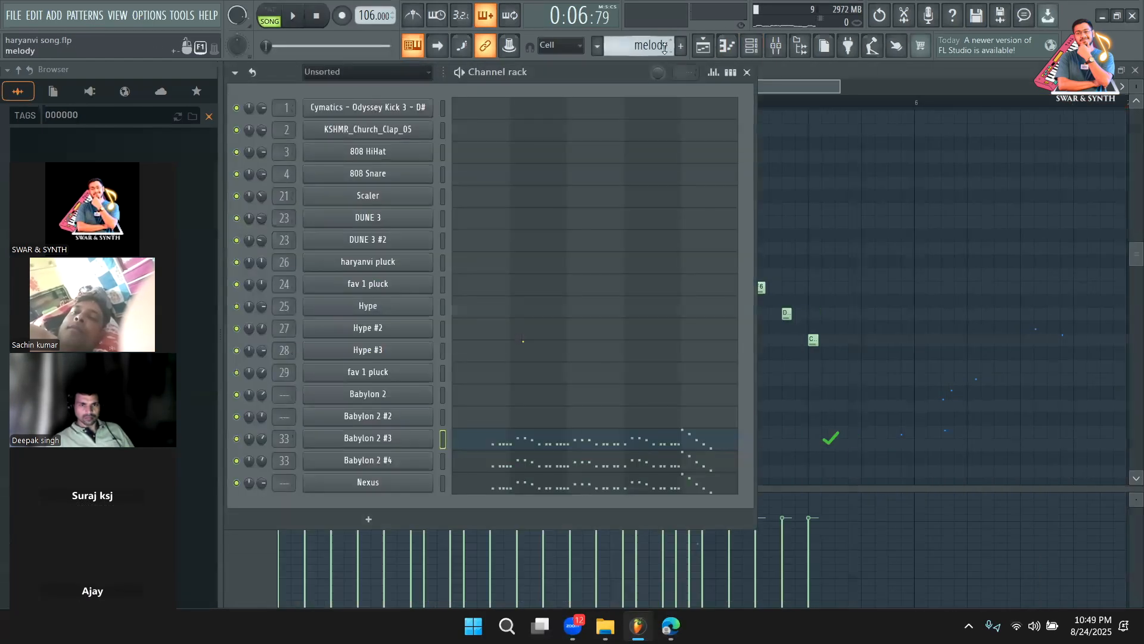
Copy the Nexus notes from the melody pattern, paste them into the Nexus channel of Pattern 4 and return to the playlist
{"action": "scroll", "coordinate": [660, 46], "scroll_direction": "up", "scroll_amount": 2}
{"action": "scroll", "coordinate": [660, 47], "scroll_direction": "up", "scroll_amount": 2}
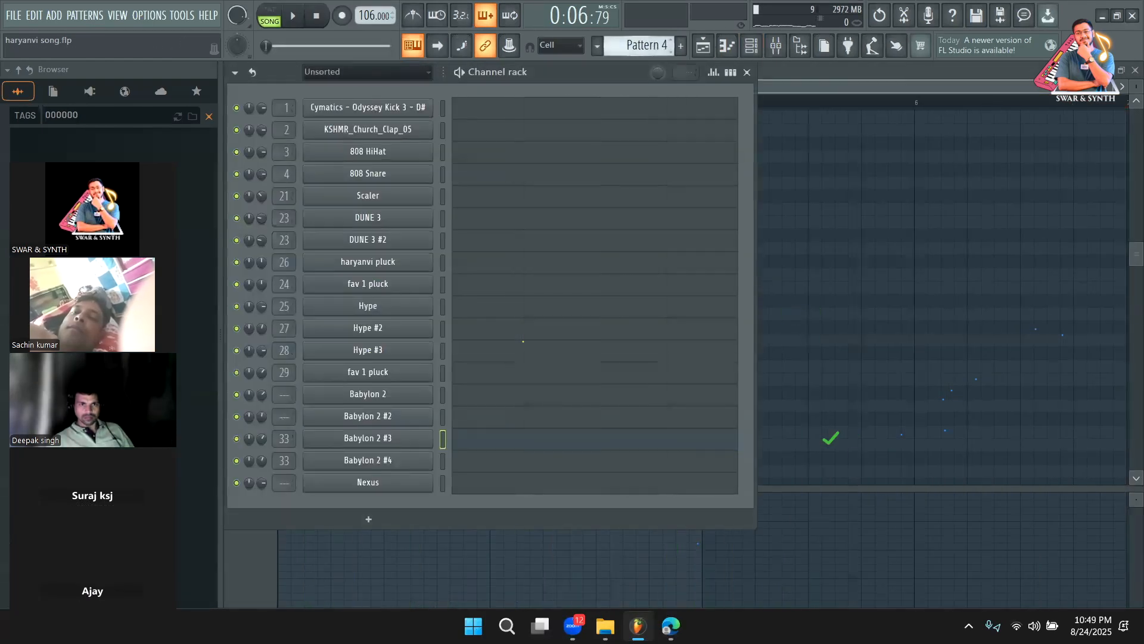
{"action": "scroll", "coordinate": [661, 47], "scroll_direction": "up", "scroll_amount": 3}
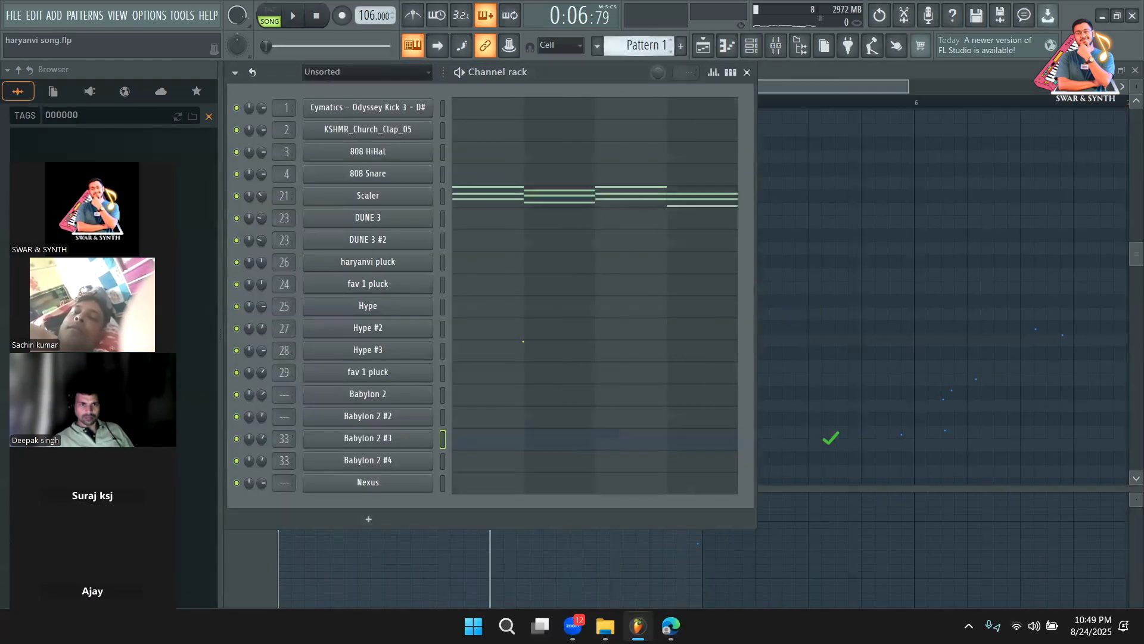
{"action": "right_click", "coordinate": [428, 481]}
{"action": "left_click", "coordinate": [596, 424]}
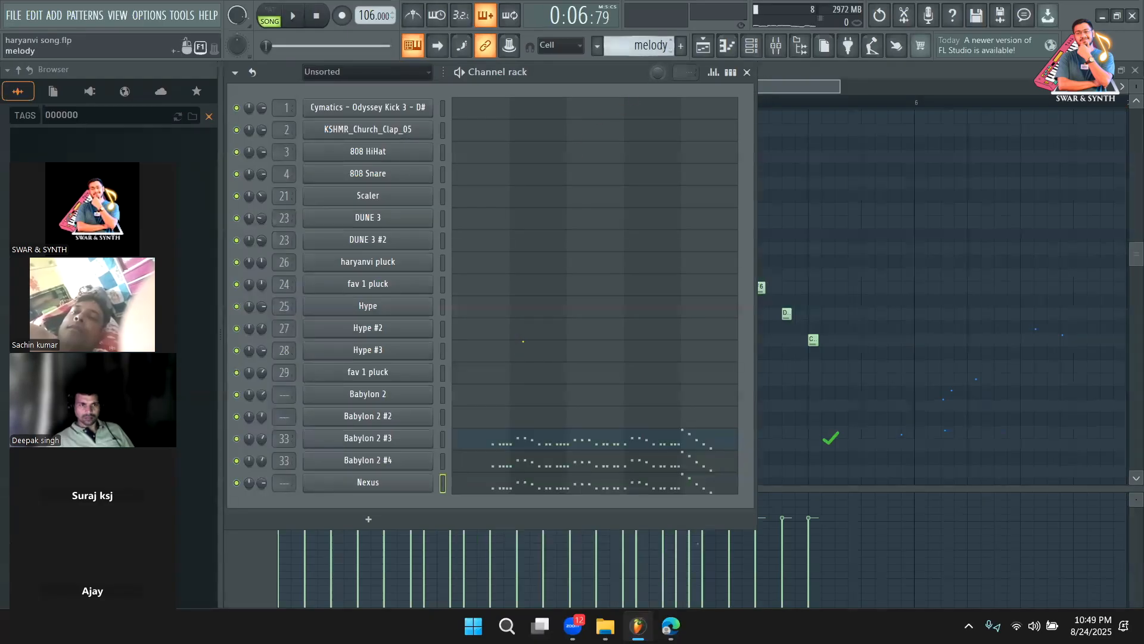
{"action": "scroll", "coordinate": [650, 46], "scroll_direction": "down", "scroll_amount": 3}
{"action": "right_click", "coordinate": [422, 492]}
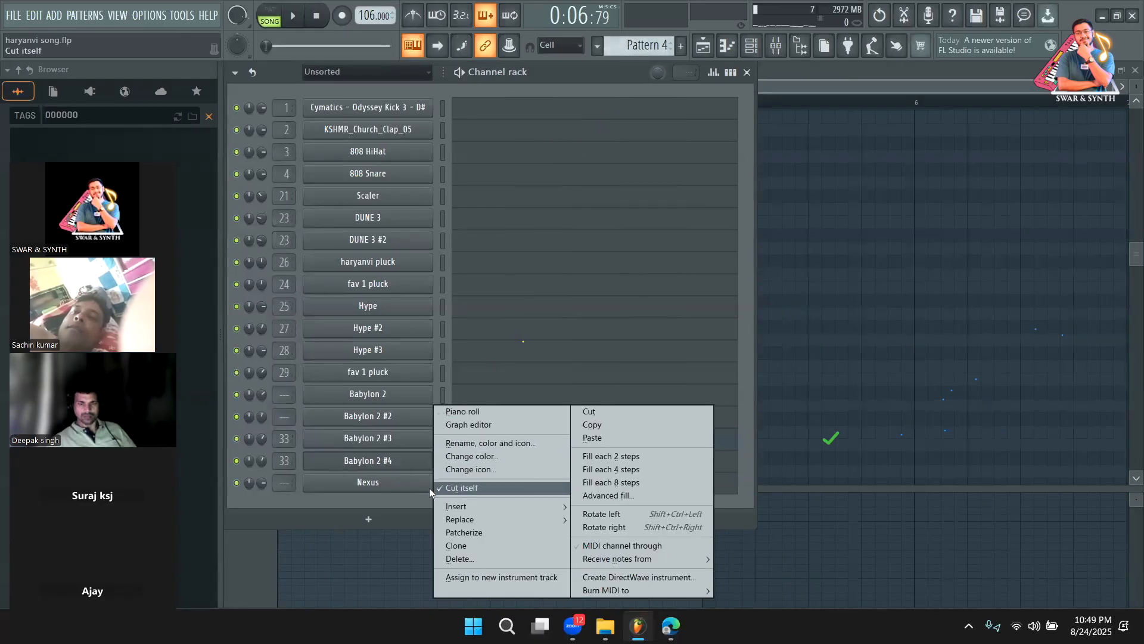
{"action": "left_click", "coordinate": [612, 456]}
{"action": "left_click", "coordinate": [703, 46]}
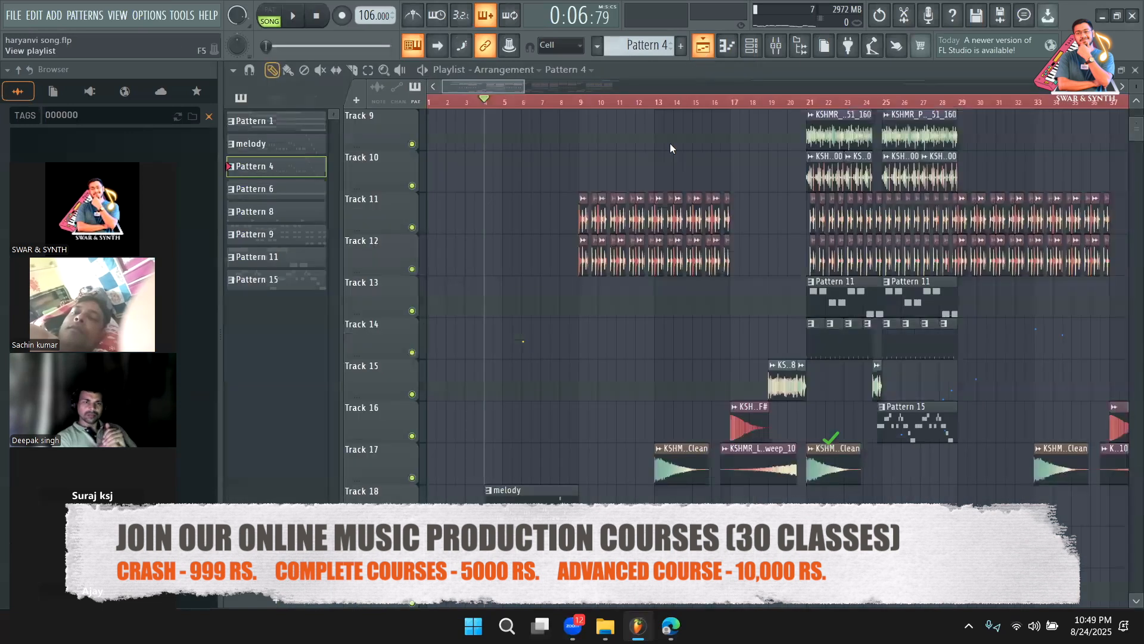
Play the melody clip on Track 18 from bar 4
{"action": "scroll", "coordinate": [670, 149], "scroll_direction": "down", "scroll_amount": 2}
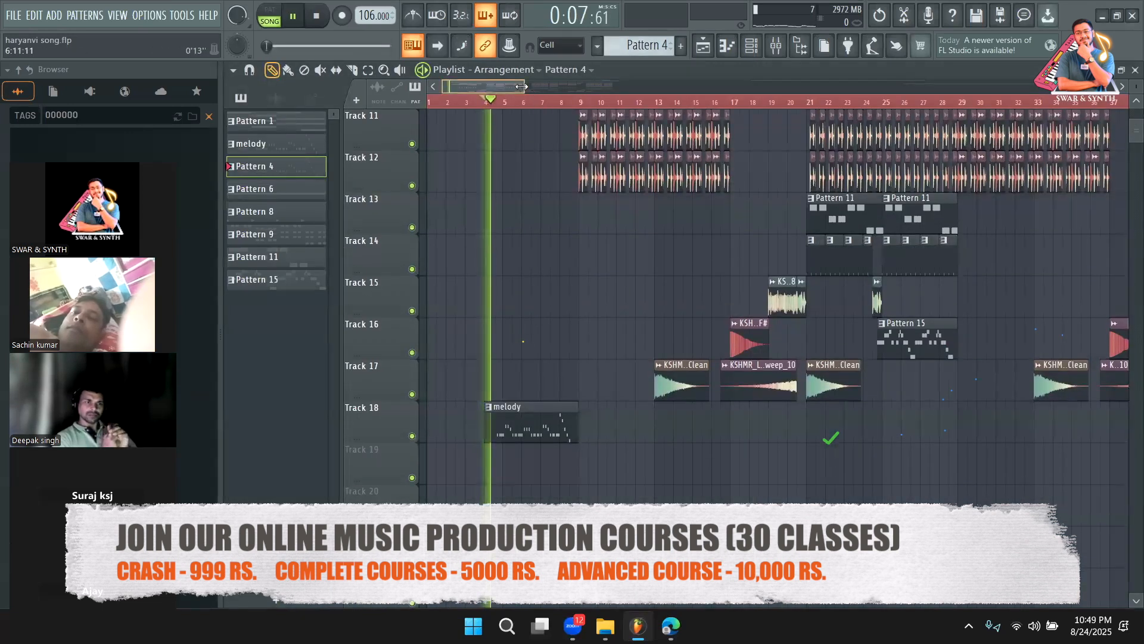
{"action": "scroll", "coordinate": [457, 92], "scroll_direction": "up", "scroll_amount": 3}
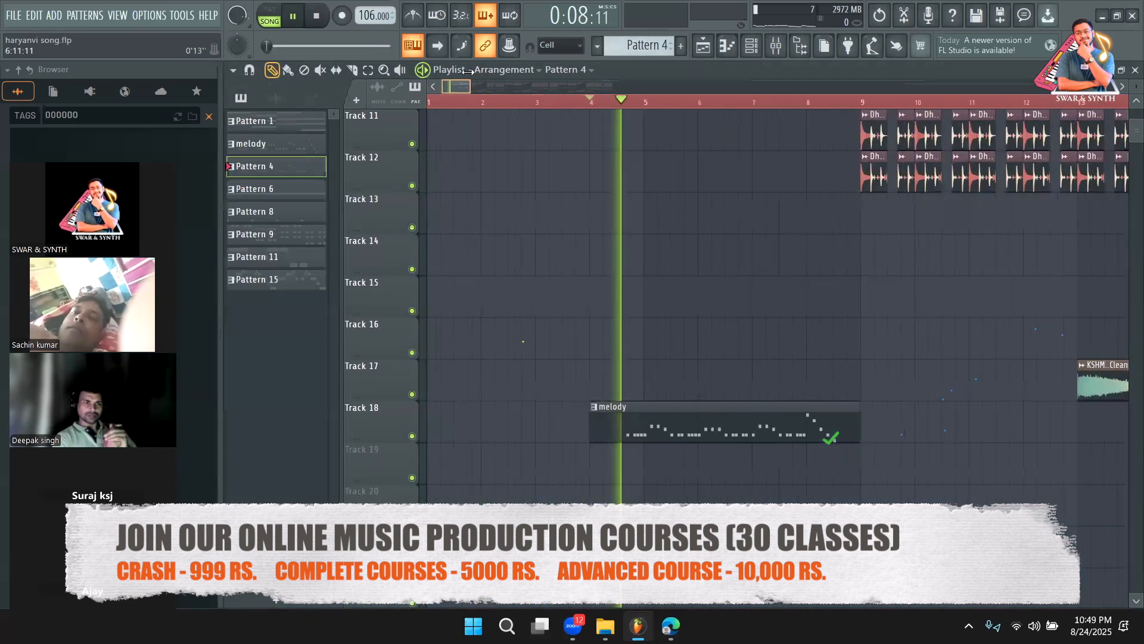
{"action": "left_click", "coordinate": [352, 70]}
{"action": "key", "text": "space"}
{"action": "key", "text": "space"}
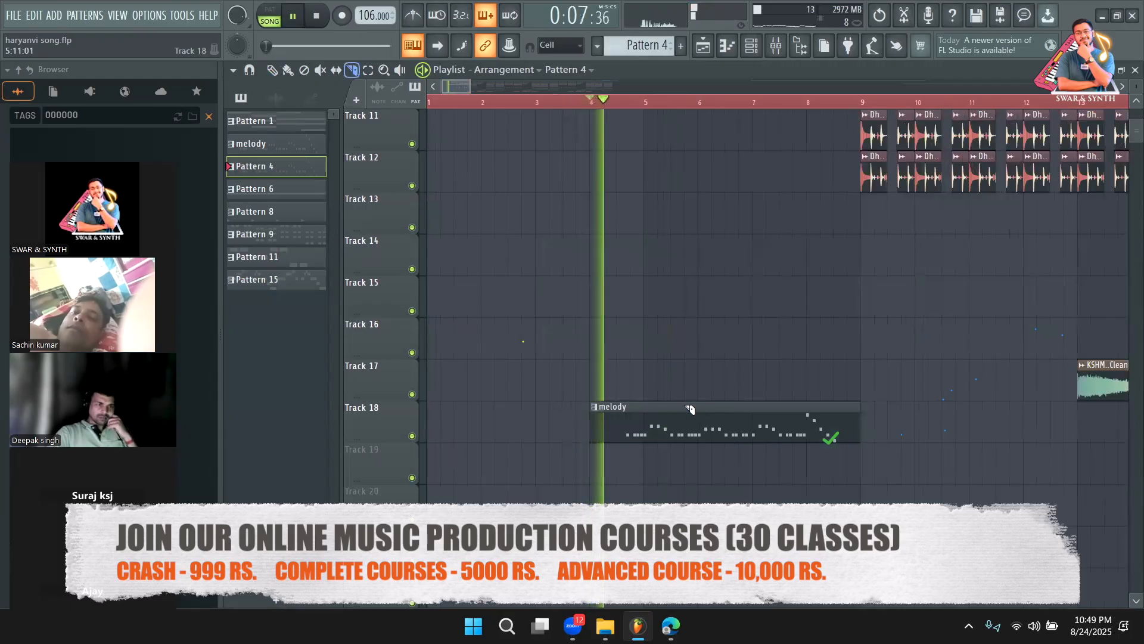
{"action": "key", "text": "space"}
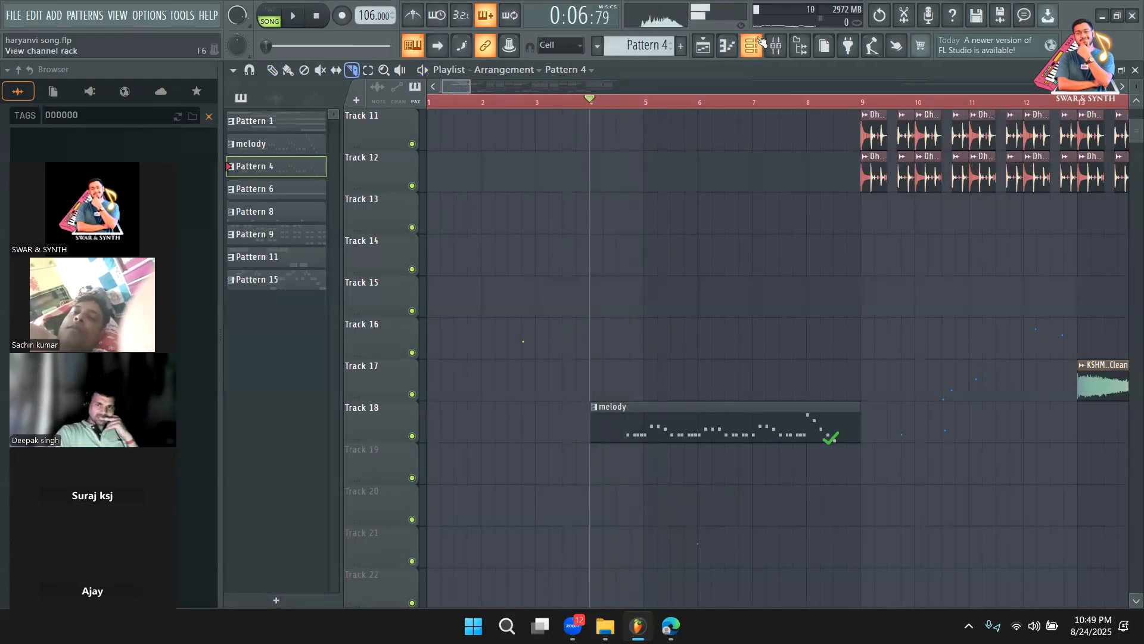
Clone the Nexus channel and move its Pattern 4 notes to the clone, Nexus #2
{"action": "key", "text": "F6"}
{"action": "right_click", "coordinate": [388, 482]}
{"action": "left_click", "coordinate": [472, 538]}
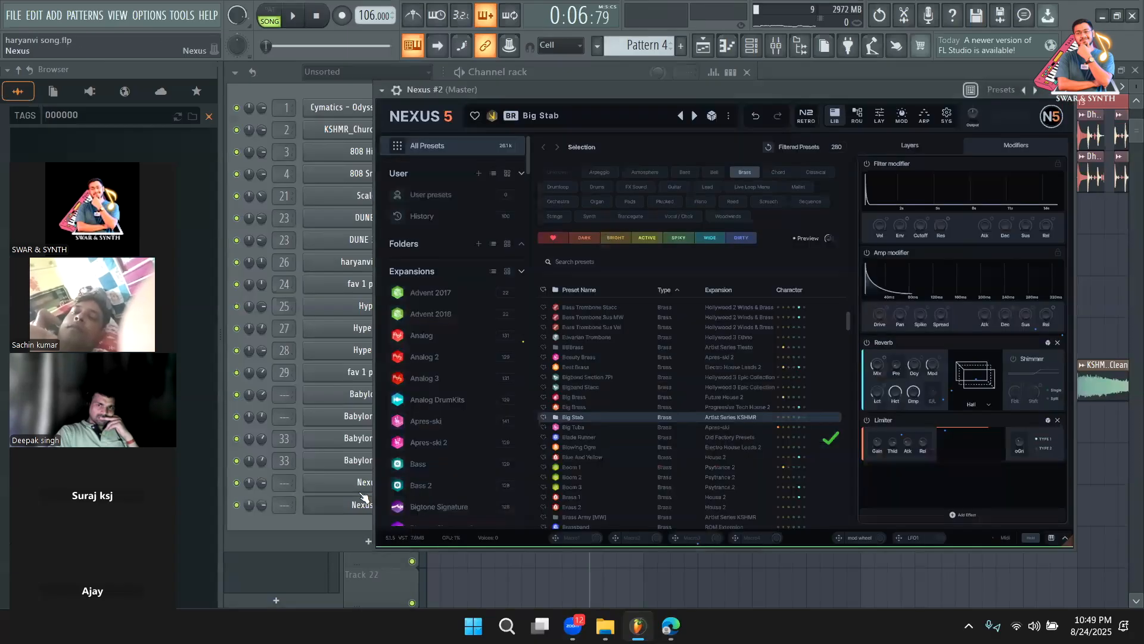
{"action": "right_click", "coordinate": [377, 484]}
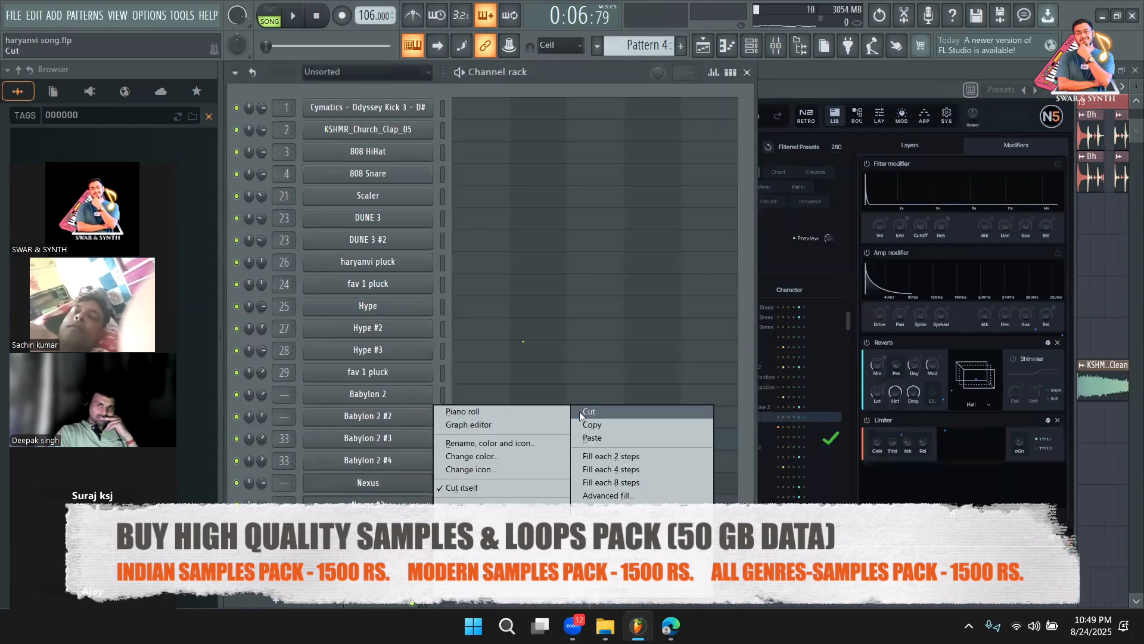
{"action": "left_click", "coordinate": [608, 441]}
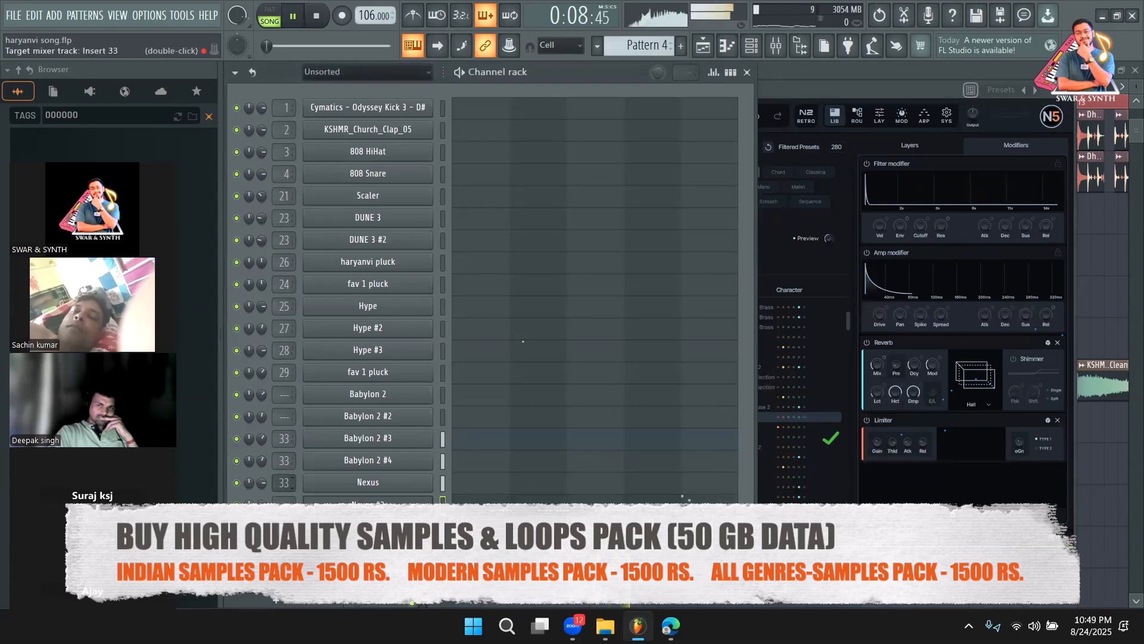
Route the Nexus channel to mixer track 34 and inspect the melody pattern's channels during playback
{"action": "left_click_drag", "start_coordinate": [288, 478], "coordinate": [288, 482]}
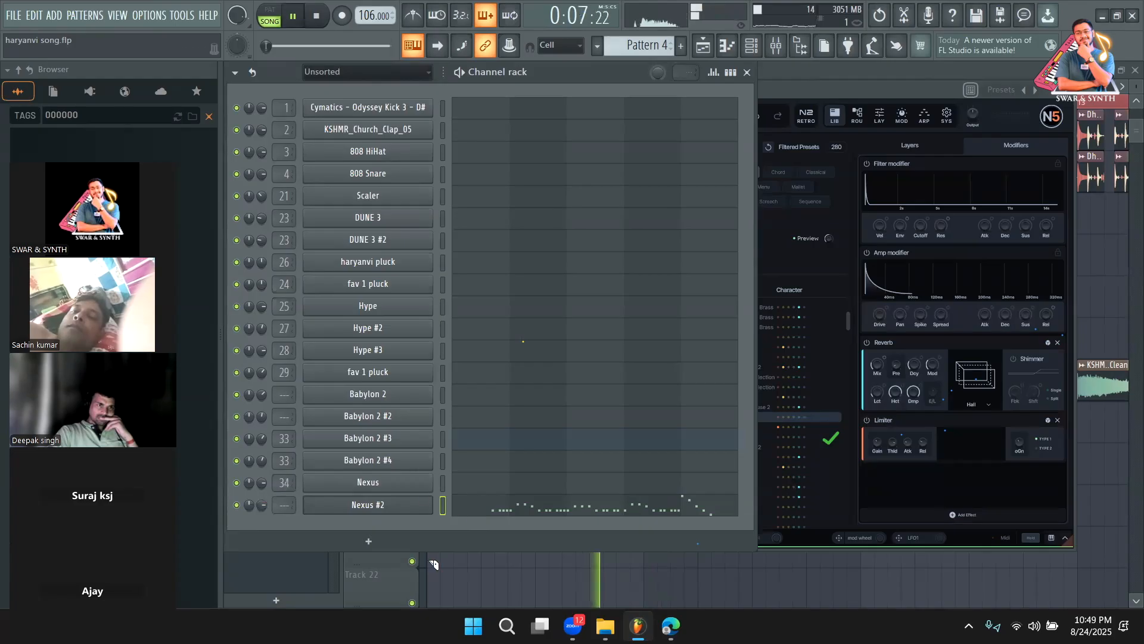
{"action": "left_click", "coordinate": [305, 562]}
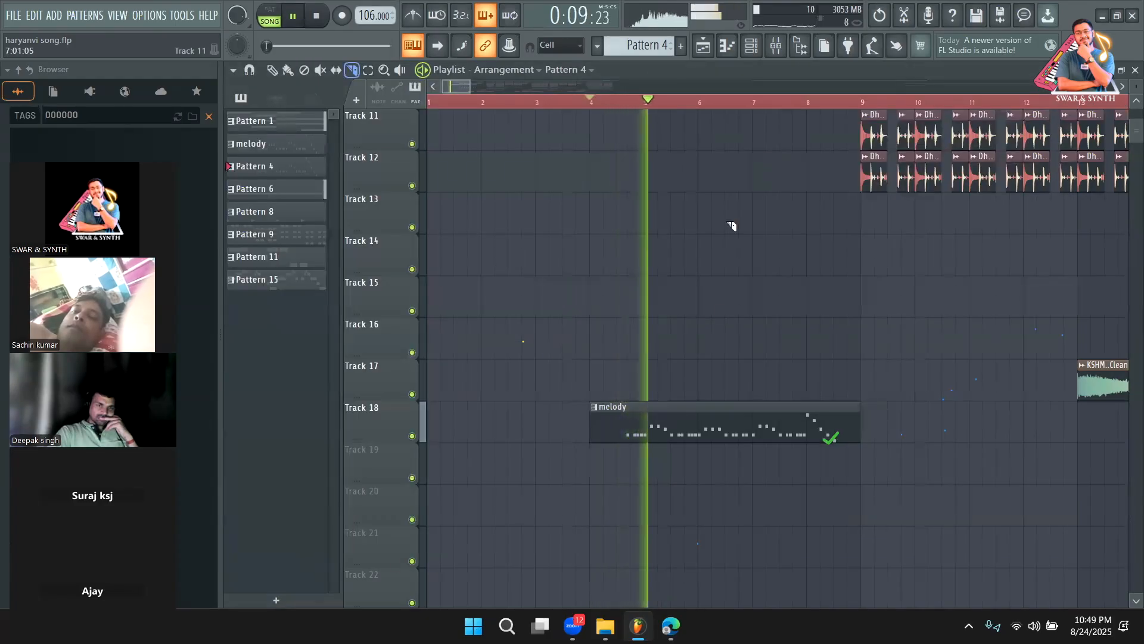
{"action": "left_click", "coordinate": [272, 70]}
{"action": "double_click", "coordinate": [802, 434]}
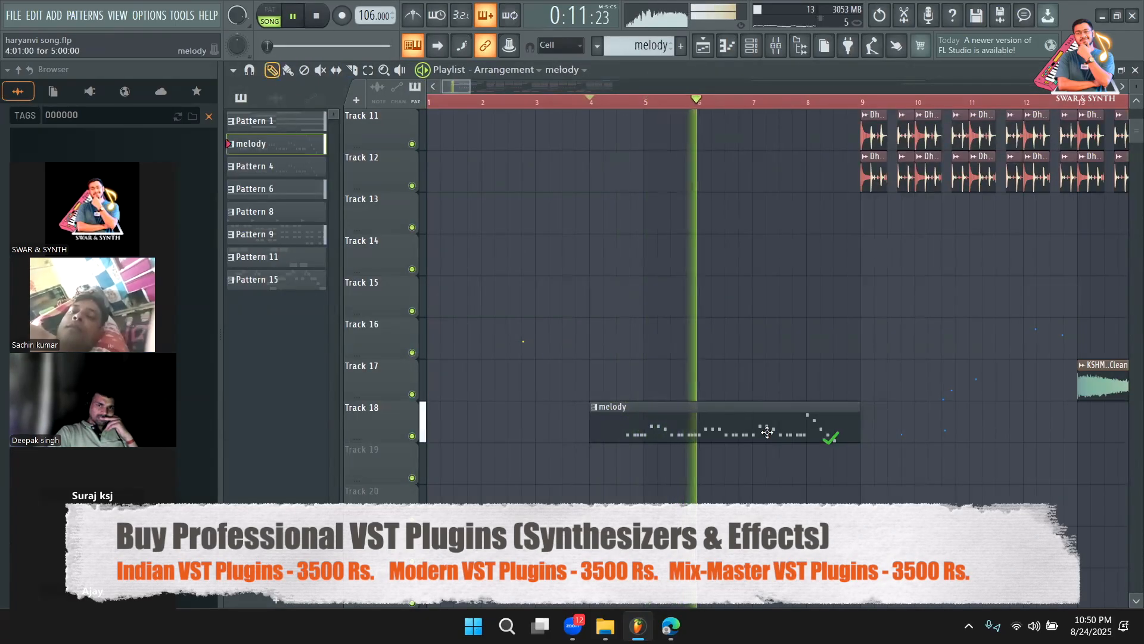
{"action": "left_click", "coordinate": [755, 48]}
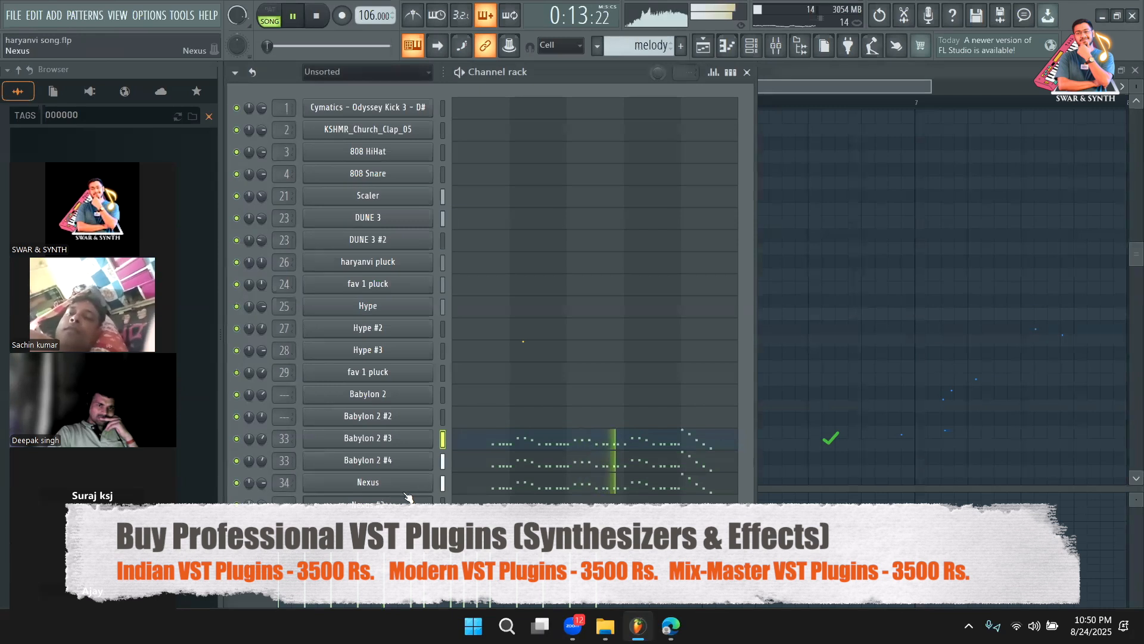
Place a Pattern 4 clip at bar 4 on Track 19, delete the melody clip on Track 18 and play from bar 4
{"action": "key", "text": "F4"}
{"action": "left_click", "coordinate": [708, 53]}
{"action": "key", "text": "space"}
{"action": "left_click", "coordinate": [642, 468]}
{"action": "mouse_move", "coordinate": [697, 468]}
{"action": "left_mouse_down"}
{"action": "mouse_move", "coordinate": [644, 465]}
{"action": "mouse_move", "coordinate": [688, 455]}
{"action": "left_mouse_up"}
{"action": "right_click", "coordinate": [674, 435]}
{"action": "key", "text": "space"}
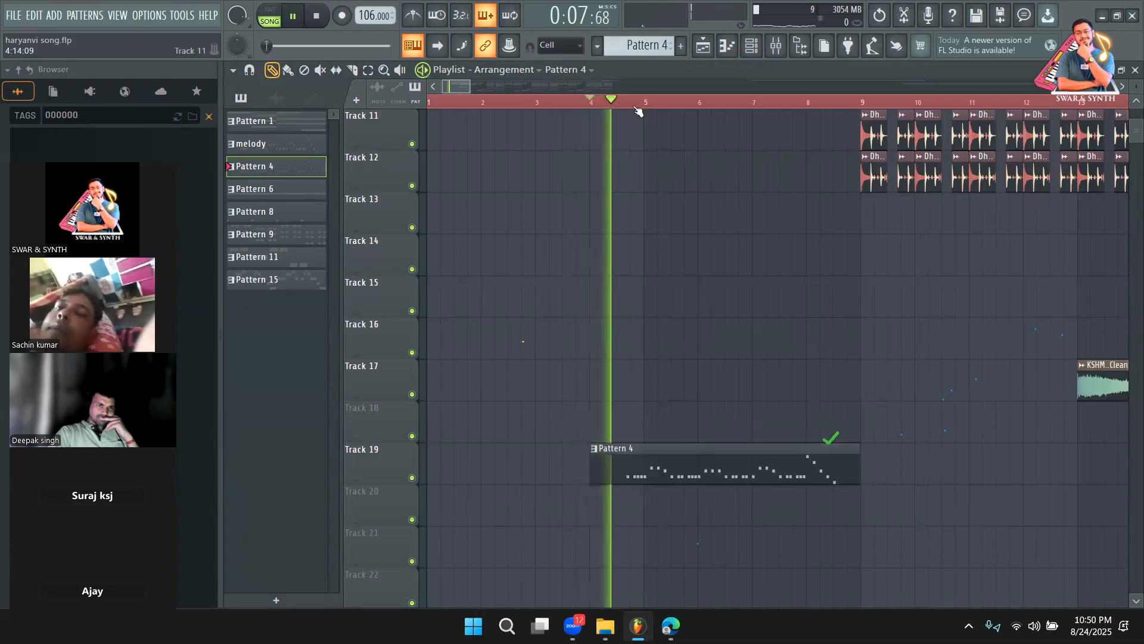
Trim the start of the Pattern 4 clip on Track 19 to bar 5 and check the tracks above it
{"action": "left_click", "coordinate": [752, 46]}
{"action": "left_click", "coordinate": [748, 71]}
{"action": "key", "text": "space"}
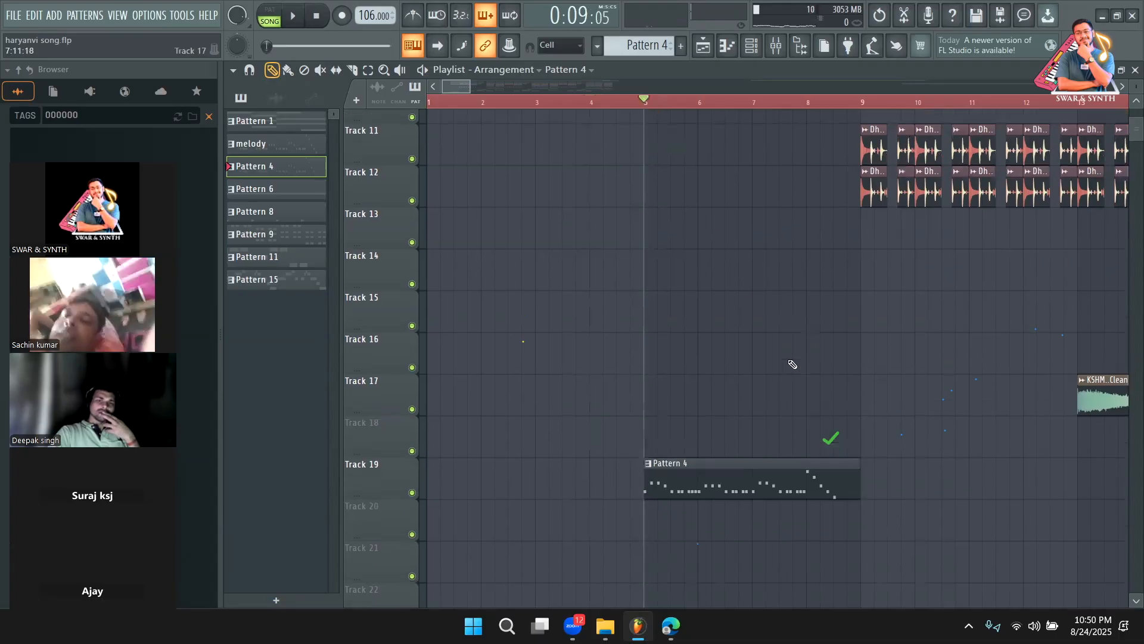
{"action": "scroll", "coordinate": [835, 489], "scroll_direction": "up", "scroll_amount": 2}
{"action": "scroll", "coordinate": [842, 488], "scroll_direction": "up", "scroll_amount": 3}
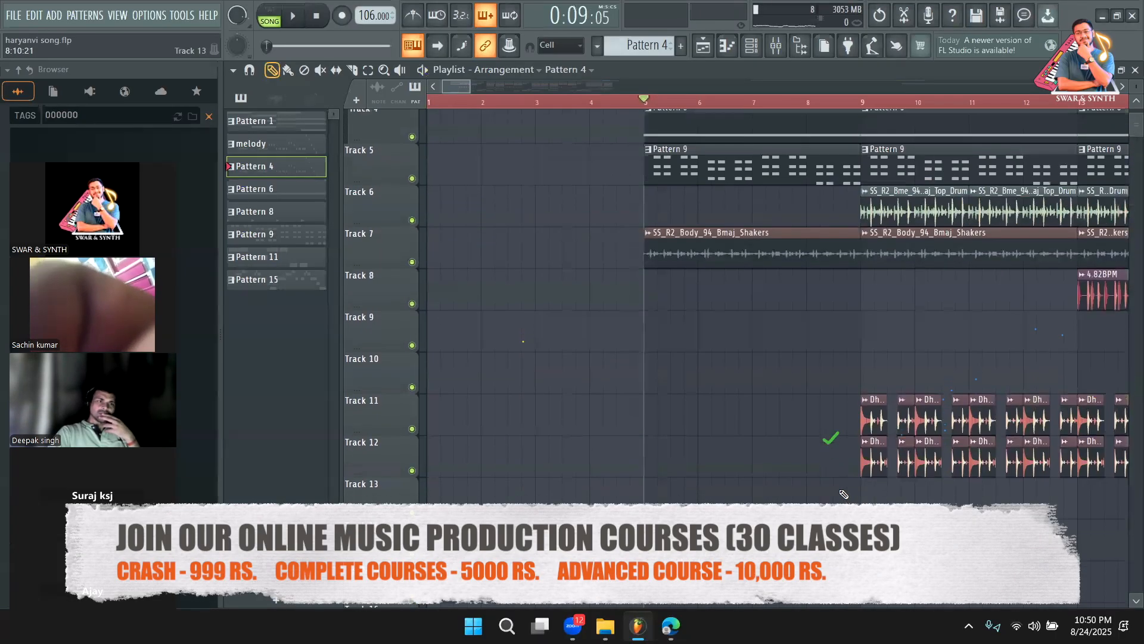
{"action": "scroll", "coordinate": [843, 488], "scroll_direction": "down", "scroll_amount": 4}
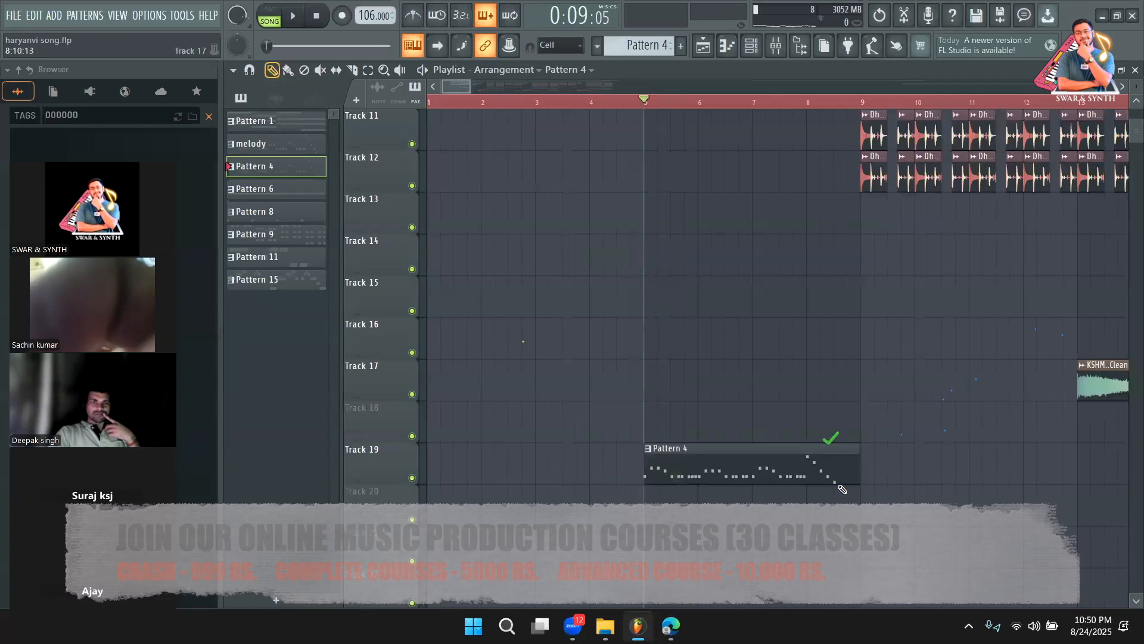
{"action": "scroll", "coordinate": [396, 187], "scroll_direction": "up", "scroll_amount": 5}
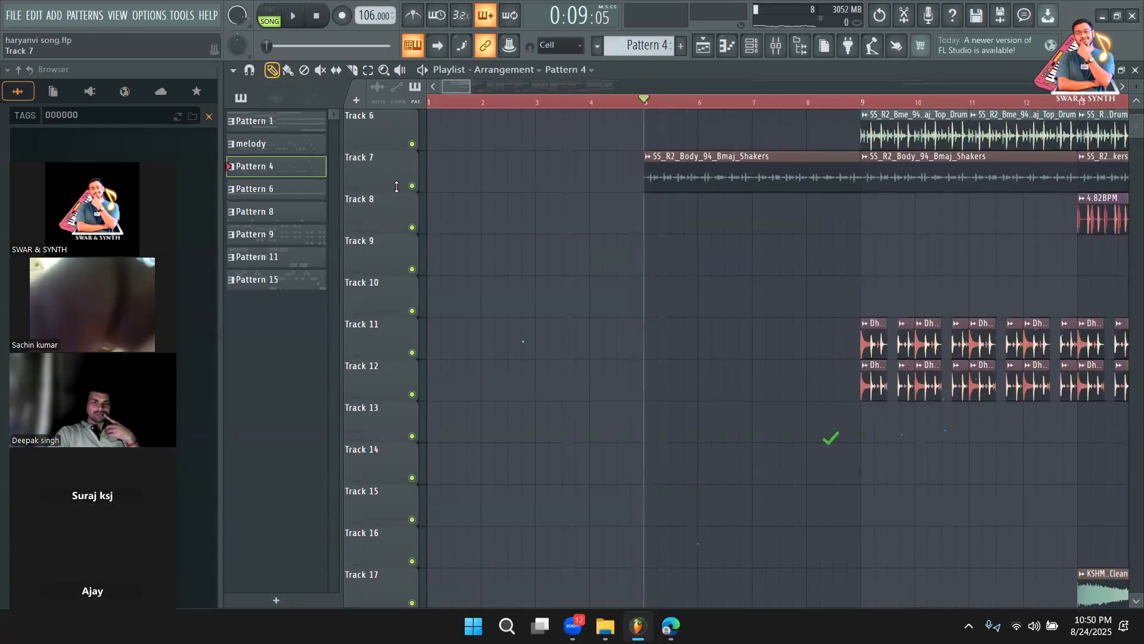
Move the Pattern 4 clip from Track 19 up to Track 16 at bar 5 and play the song from there
{"action": "left_click_drag", "start_coordinate": [471, 87], "coordinate": [617, 123]}
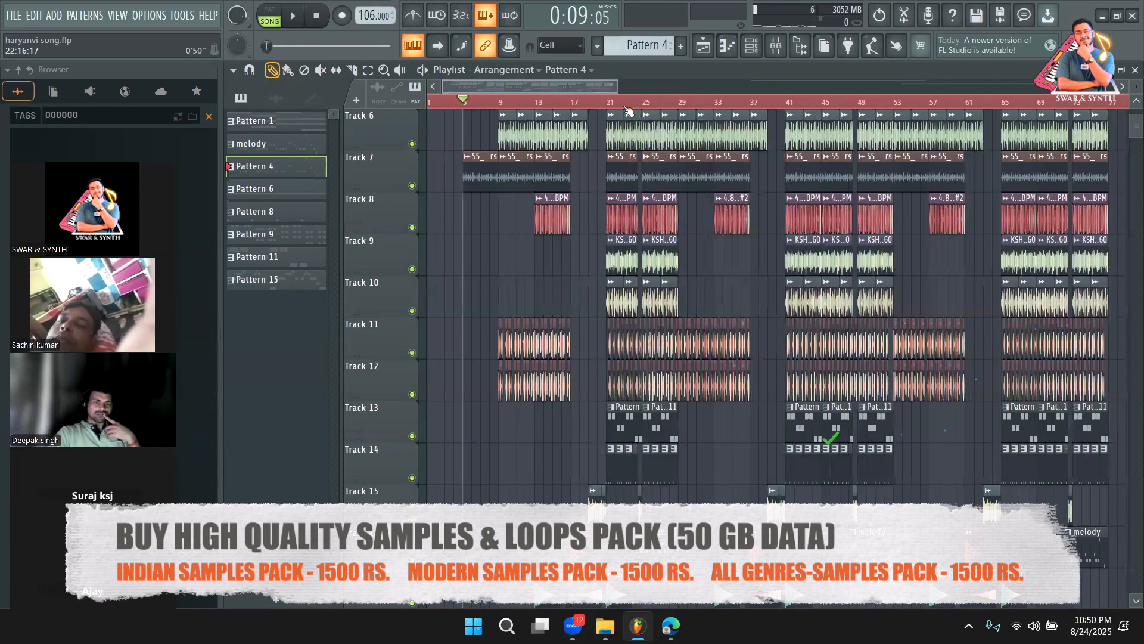
{"action": "left_click_drag", "start_coordinate": [616, 87], "coordinate": [615, 87]}
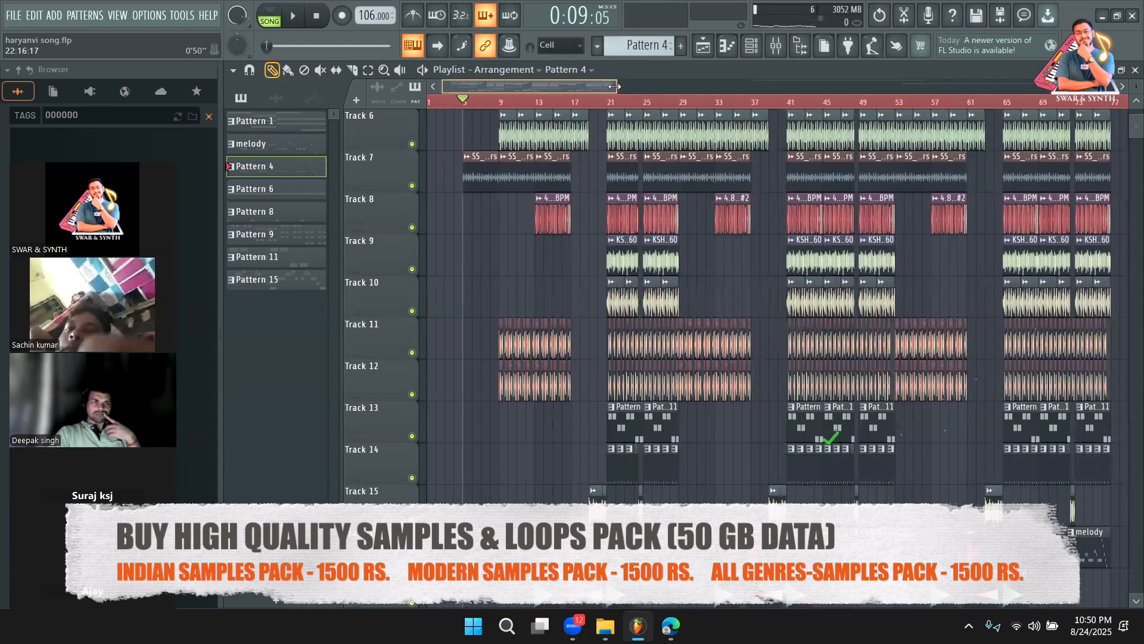
{"action": "scroll", "coordinate": [679, 306], "scroll_direction": "down", "scroll_amount": 3}
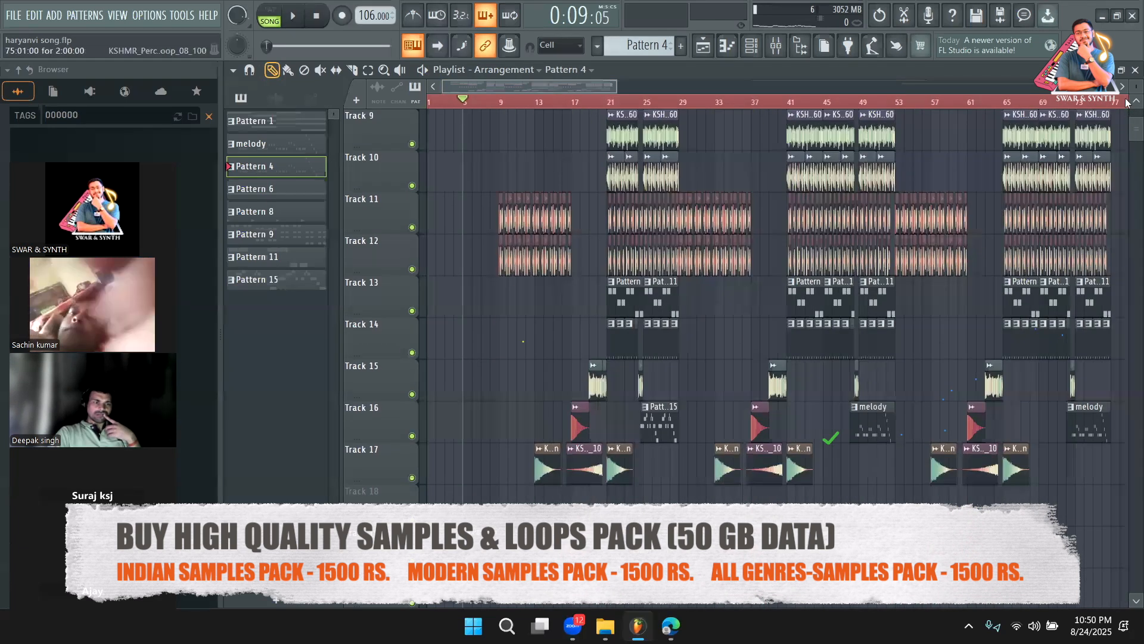
{"action": "left_click_drag", "start_coordinate": [490, 543], "coordinate": [494, 451]}
{"action": "left_click_drag", "start_coordinate": [489, 407], "coordinate": [479, 407]}
{"action": "key", "text": "space"}
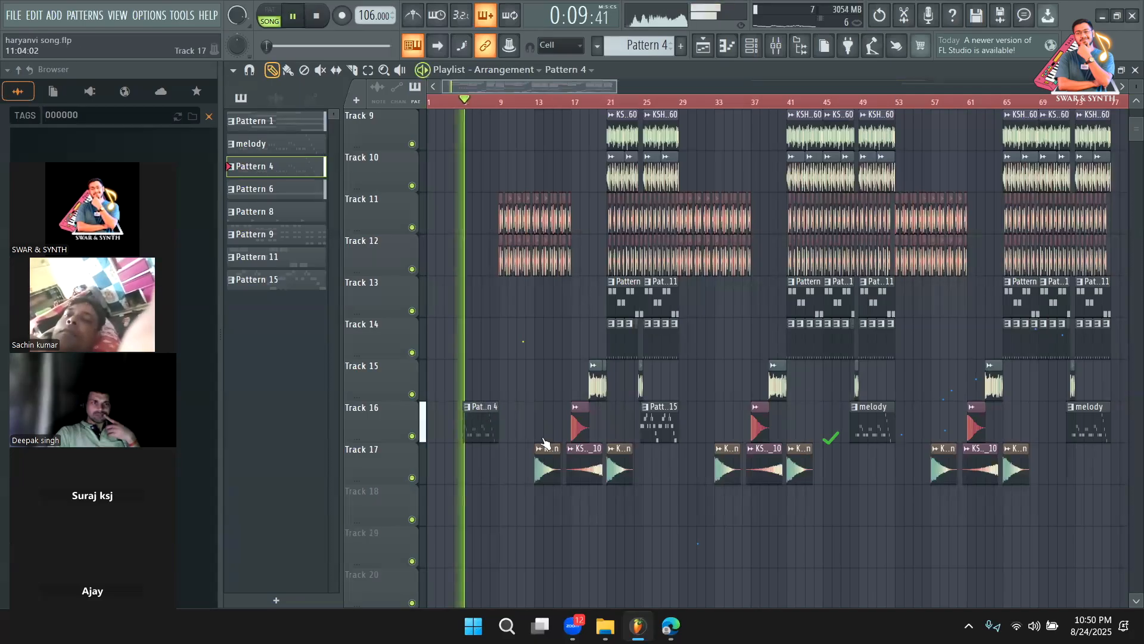
Stop playback and open the Nexus #2 channel's plugin
{"action": "left_click", "coordinate": [753, 50]}
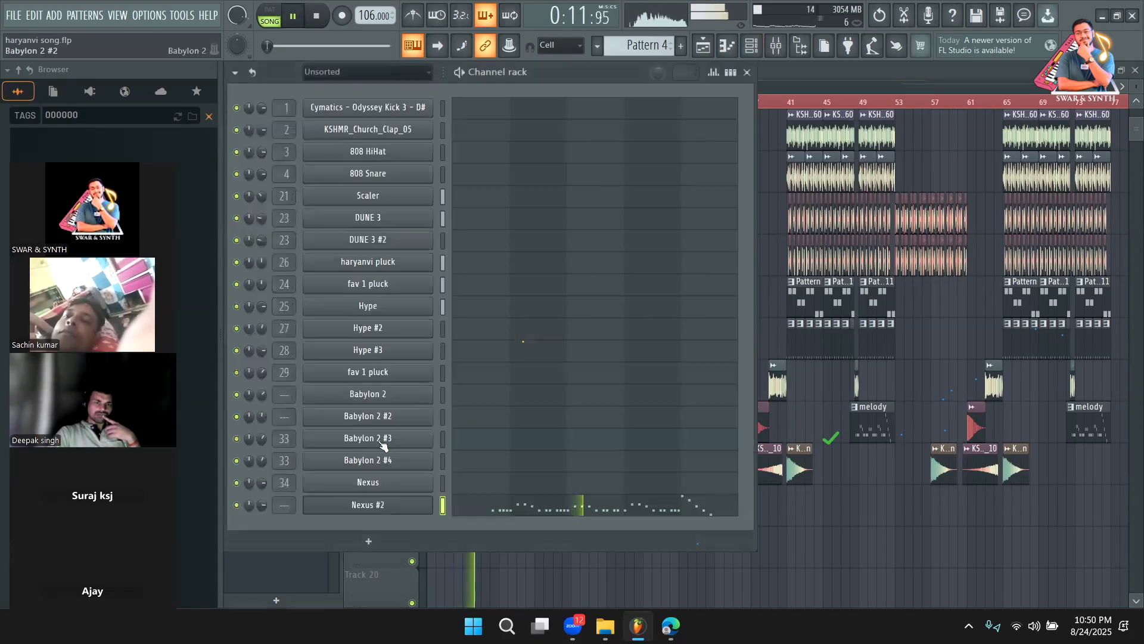
{"action": "key", "text": "space"}
{"action": "left_click", "coordinate": [365, 505]}
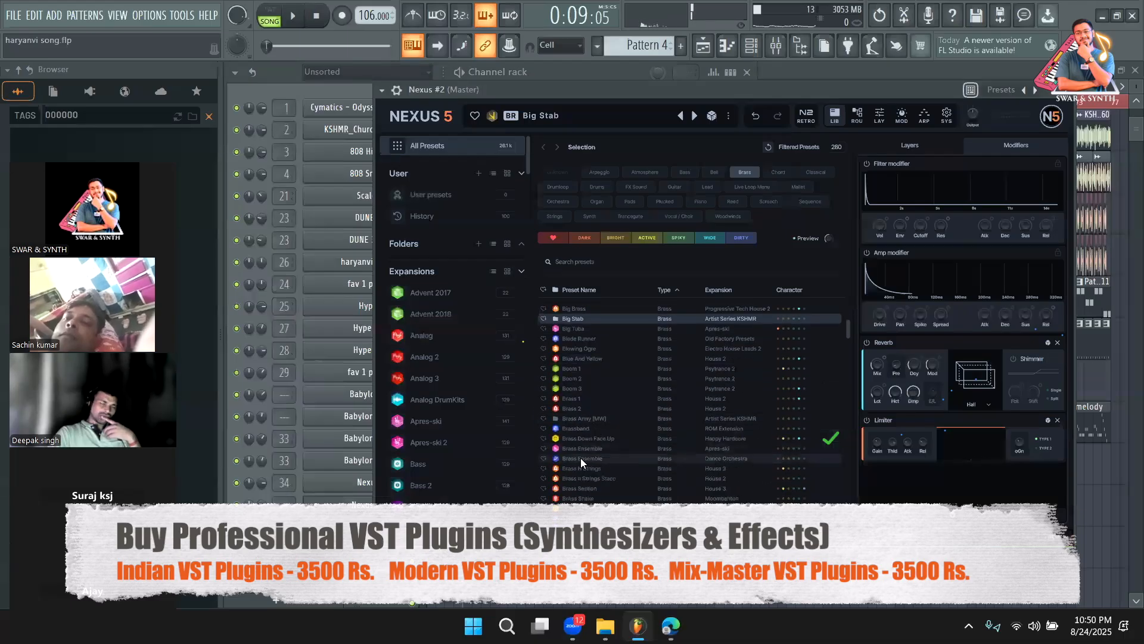
Audition the Brass Ensemble and Brass Stab 2 presets in Nexus #2 against the song
{"action": "left_click", "coordinate": [582, 458]}
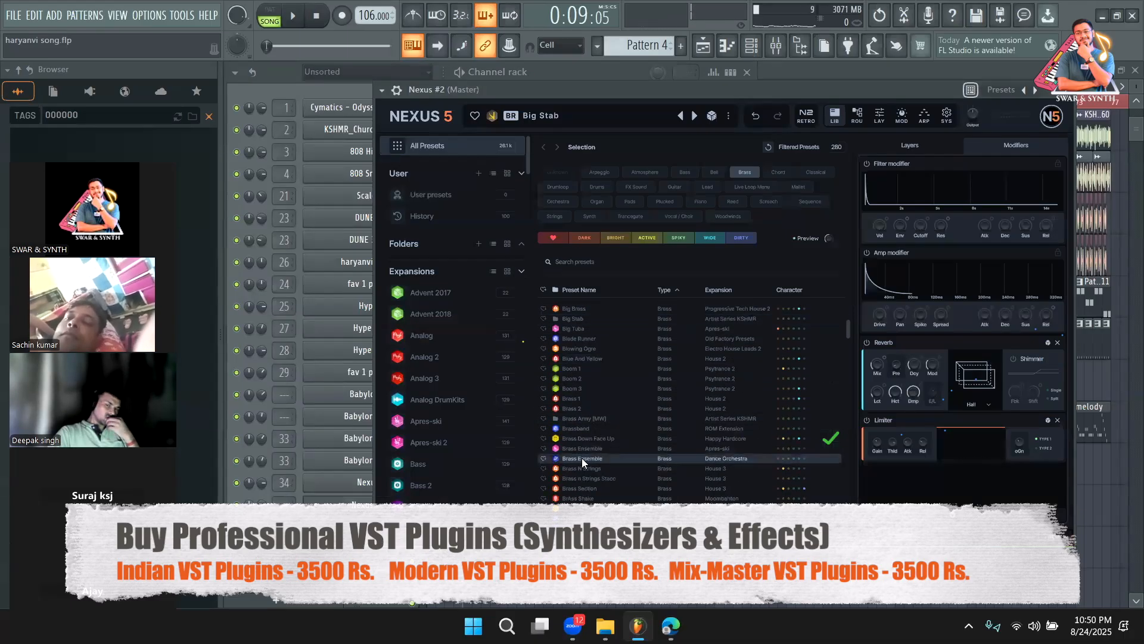
{"action": "left_click", "coordinate": [301, 26]}
{"action": "scroll", "coordinate": [616, 436], "scroll_direction": "down", "scroll_amount": 5}
{"action": "left_click", "coordinate": [598, 416]}
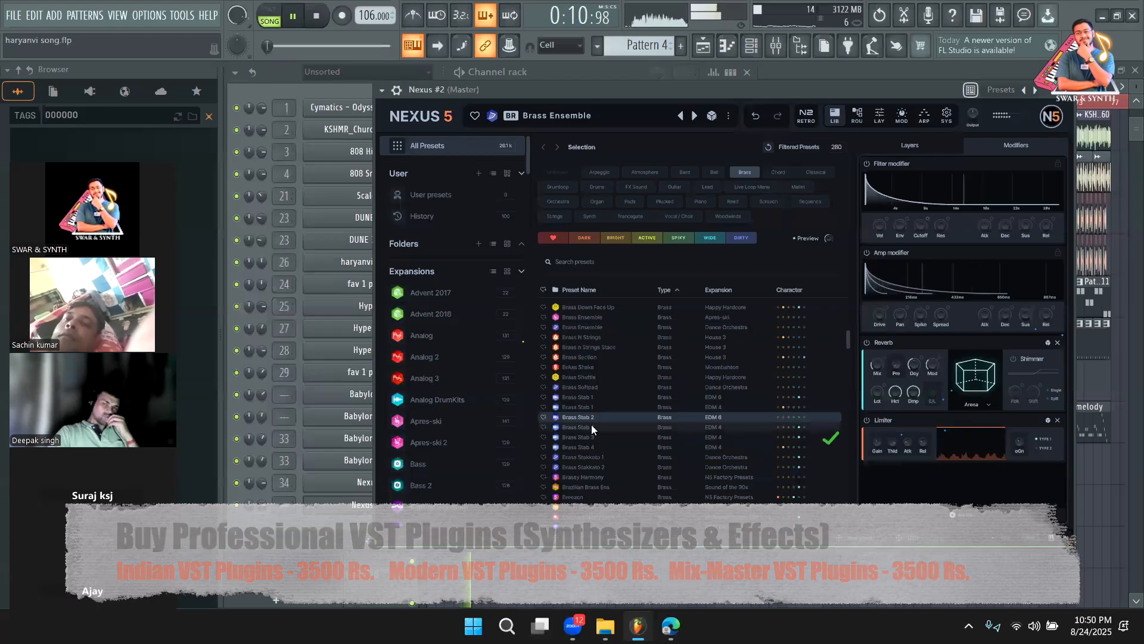
{"action": "scroll", "coordinate": [590, 388], "scroll_direction": "down", "scroll_amount": 3}
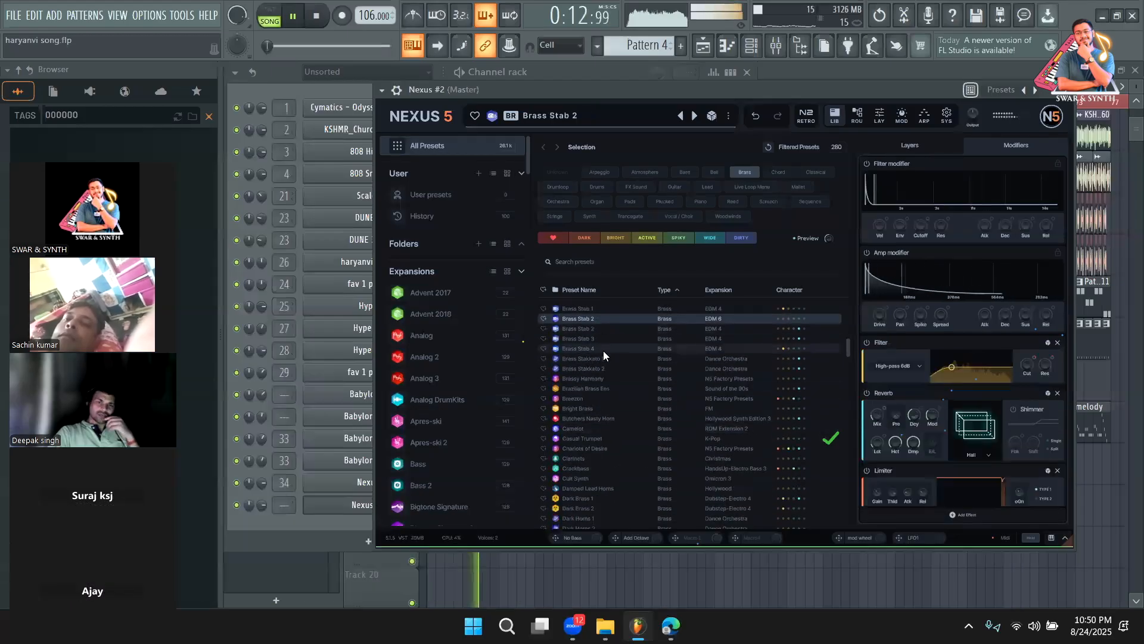
{"action": "scroll", "coordinate": [604, 350], "scroll_direction": "down", "scroll_amount": 3}
Stop playback and preview the brass presets further down the list, as far as Embrace Africa
{"action": "key", "text": "space"}
{"action": "left_click", "coordinate": [591, 402]}
{"action": "scroll", "coordinate": [588, 422], "scroll_direction": "down", "scroll_amount": 1}
{"action": "left_click", "coordinate": [588, 427]}
{"action": "scroll", "coordinate": [588, 427], "scroll_direction": "down", "scroll_amount": 2}
{"action": "left_click", "coordinate": [590, 405]}
{"action": "left_click", "coordinate": [590, 422]}
{"action": "scroll", "coordinate": [590, 421], "scroll_direction": "down", "scroll_amount": 1}
{"action": "left_click", "coordinate": [589, 422]}
{"action": "left_click", "coordinate": [591, 440]}
{"action": "scroll", "coordinate": [592, 440], "scroll_direction": "down", "scroll_amount": 2}
{"action": "left_click", "coordinate": [596, 425]}
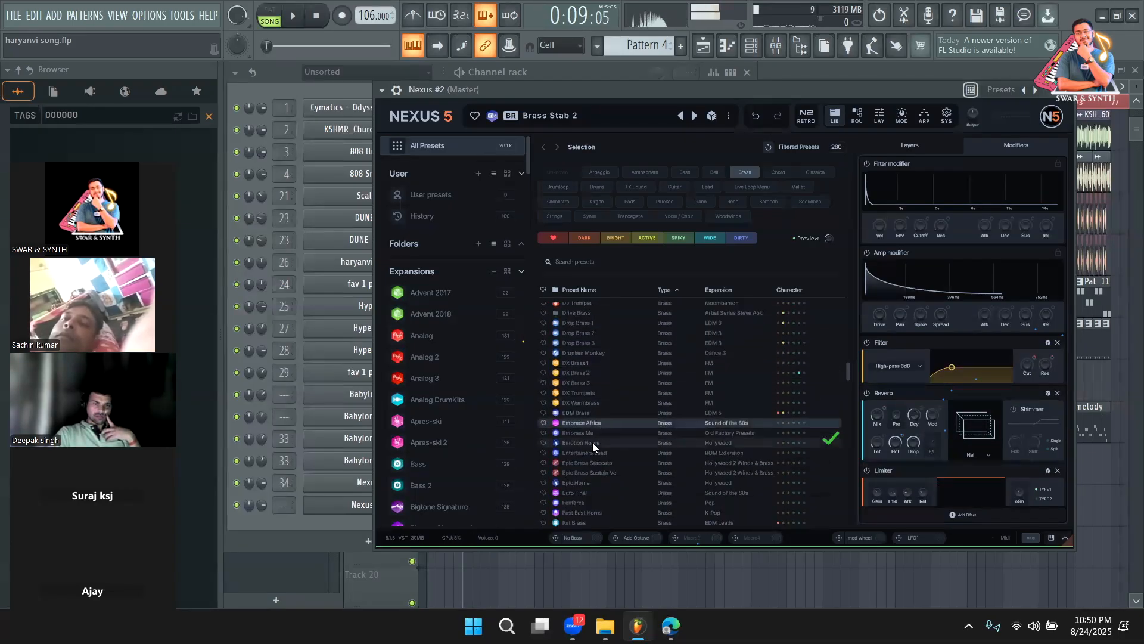
Preview more brass presets, load Funky Lick in Nexus #2 and play the song with it
{"action": "left_click", "coordinate": [593, 443]}
{"action": "scroll", "coordinate": [593, 408], "scroll_direction": "down", "scroll_amount": 1}
{"action": "scroll", "coordinate": [593, 415], "scroll_direction": "down", "scroll_amount": 3}
{"action": "left_click", "coordinate": [596, 431]}
{"action": "left_click", "coordinate": [594, 415]}
{"action": "left_click", "coordinate": [591, 405]}
{"action": "scroll", "coordinate": [590, 403], "scroll_direction": "down", "scroll_amount": 3}
{"action": "left_click", "coordinate": [589, 401]}
{"action": "left_click", "coordinate": [589, 411]}
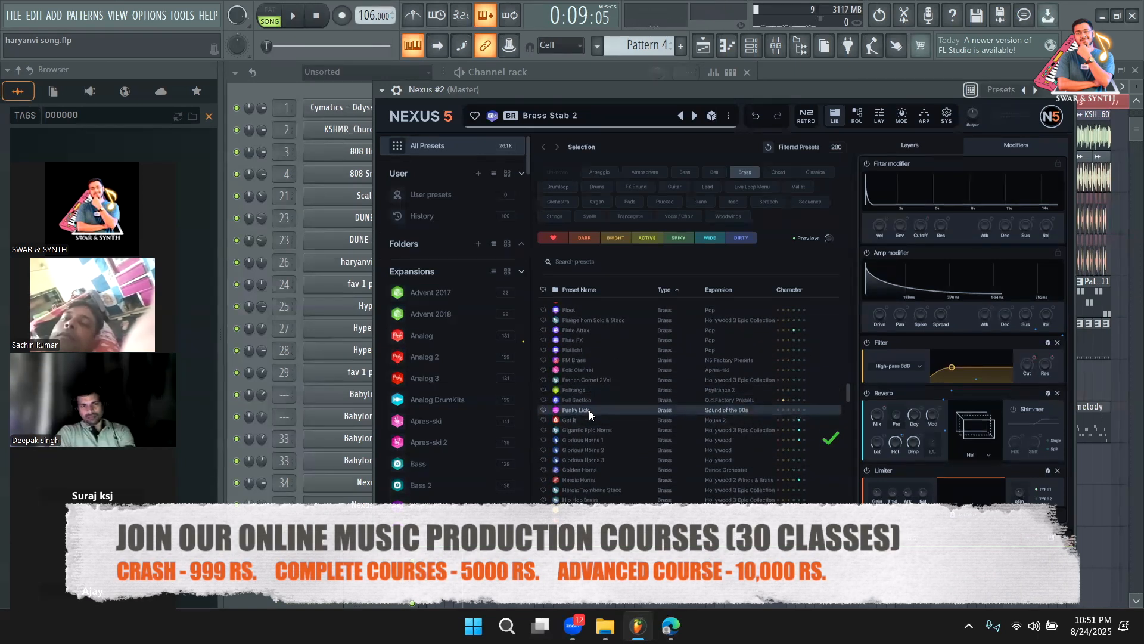
{"action": "key", "text": "space"}
{"action": "scroll", "coordinate": [609, 425], "scroll_direction": "down", "scroll_amount": 1}
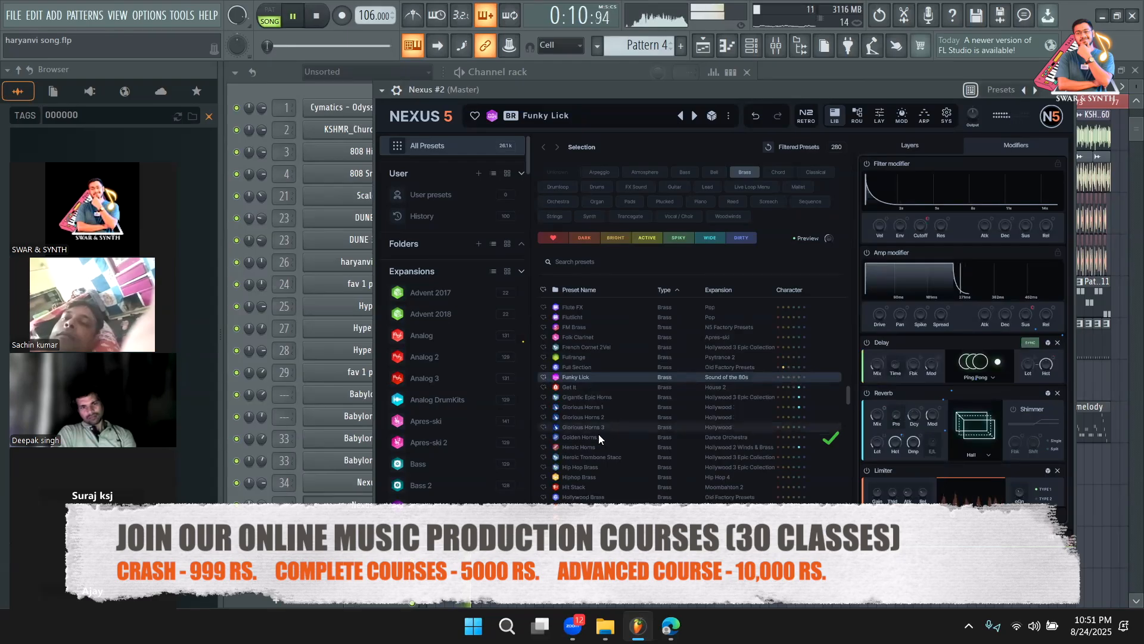
Preview Indian Brass Stab, load the Jaxx 1 preset and play the song with it
{"action": "key", "text": "space"}
{"action": "left_click", "coordinate": [595, 447]}
{"action": "scroll", "coordinate": [593, 411], "scroll_direction": "down", "scroll_amount": 3}
{"action": "scroll", "coordinate": [589, 418], "scroll_direction": "down", "scroll_amount": 3}
{"action": "left_click", "coordinate": [592, 410]}
{"action": "scroll", "coordinate": [590, 426], "scroll_direction": "down", "scroll_amount": 2}
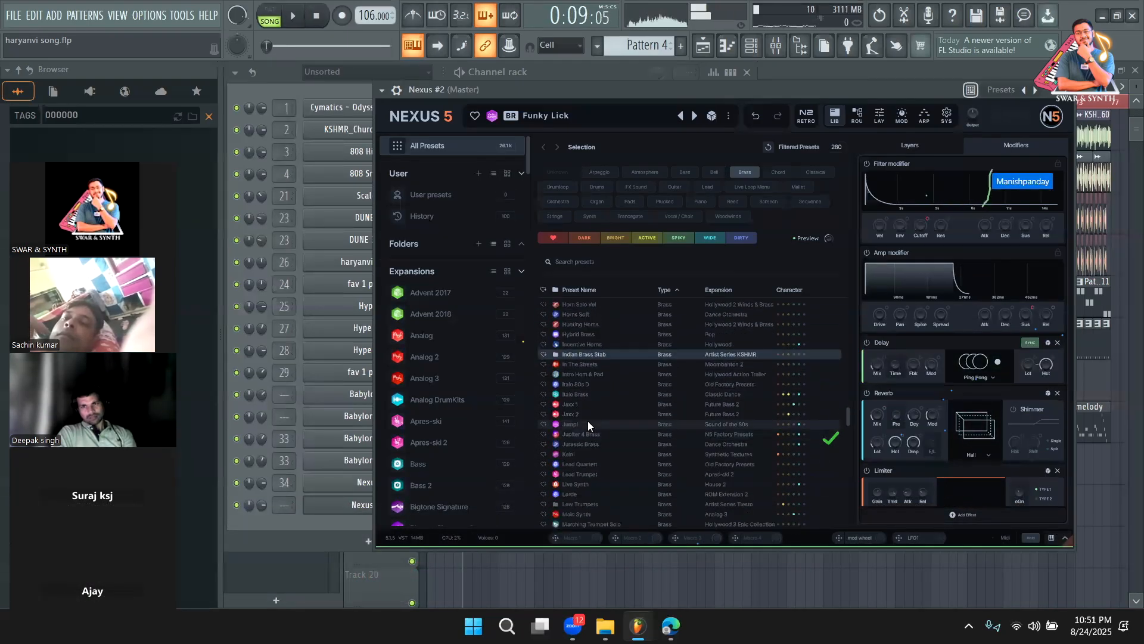
{"action": "left_click", "coordinate": [588, 405]}
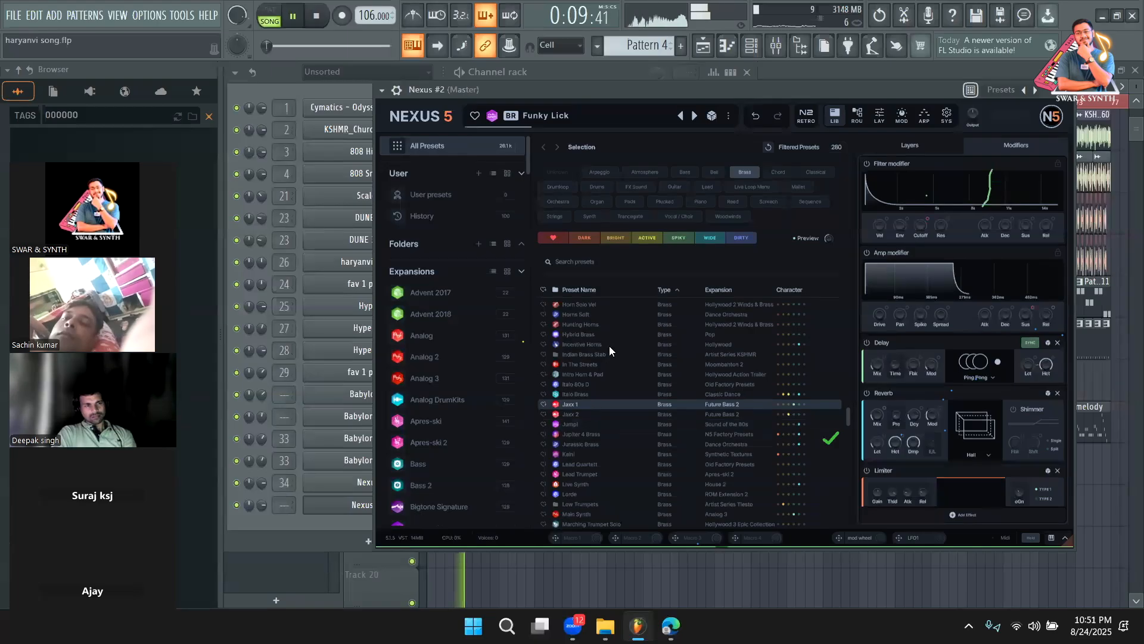
Preview the Jump!, Natural and Oldschool Sample presets, and load Powerbrass! to hear it with the song
{"action": "left_click", "coordinate": [573, 424]}
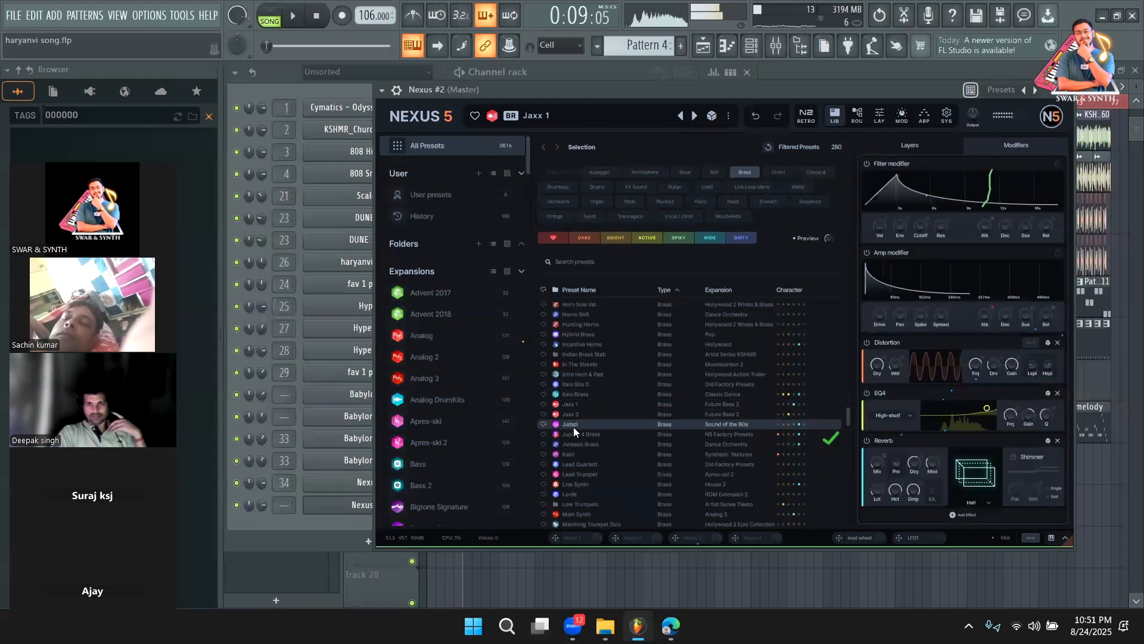
{"action": "scroll", "coordinate": [578, 424], "scroll_direction": "down", "scroll_amount": 3}
{"action": "scroll", "coordinate": [584, 465], "scroll_direction": "down", "scroll_amount": 3}
{"action": "left_click", "coordinate": [587, 466]}
{"action": "scroll", "coordinate": [589, 459], "scroll_direction": "down", "scroll_amount": 3}
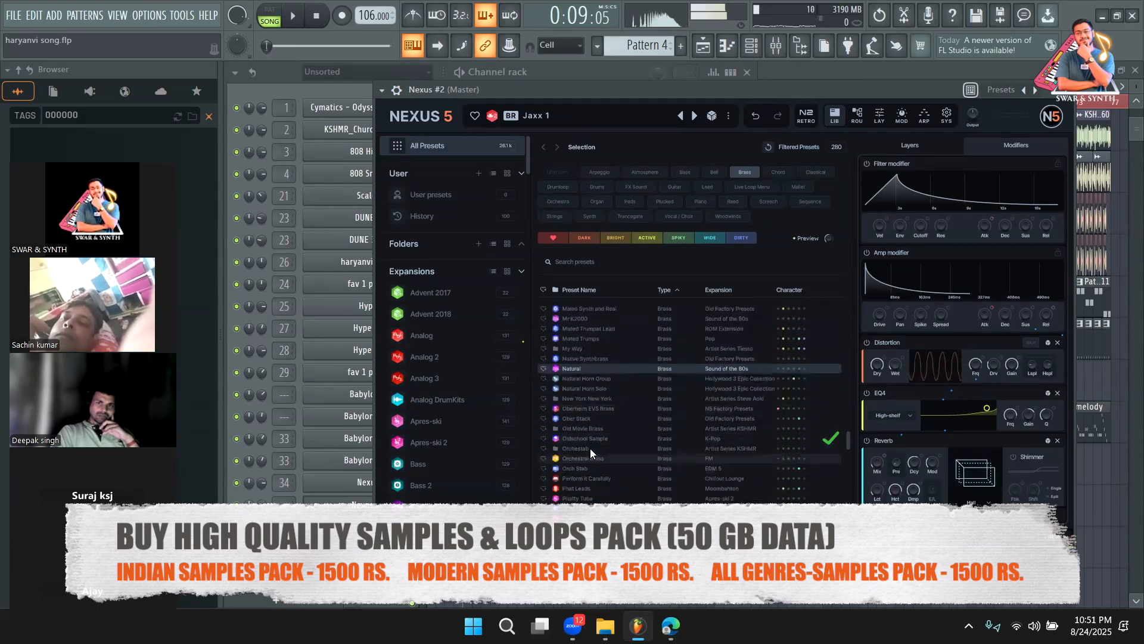
{"action": "left_click", "coordinate": [591, 438]}
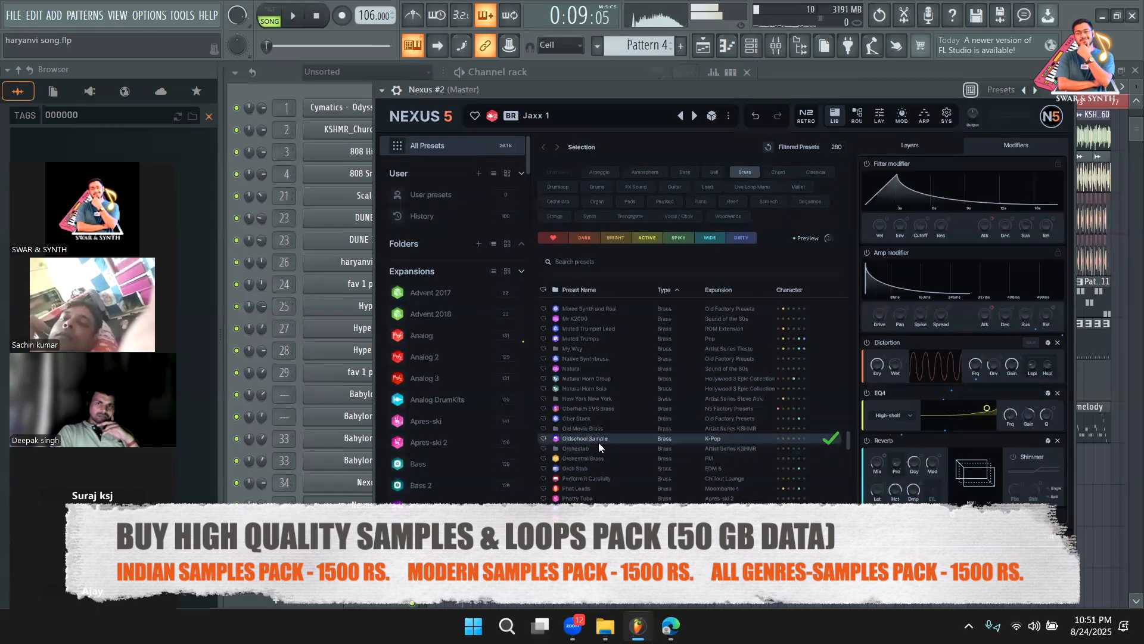
{"action": "scroll", "coordinate": [600, 433], "scroll_direction": "down", "scroll_amount": 2}
{"action": "left_click", "coordinate": [594, 442]}
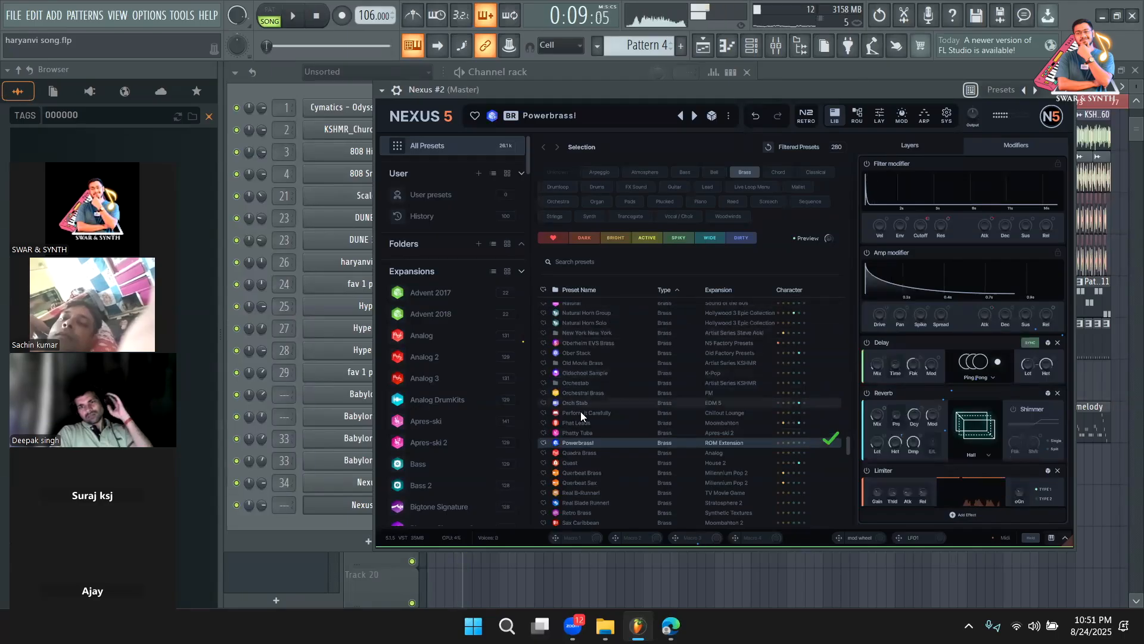
Load the Sax Groupa brass preset in Nexus #2, listen to it with the song and return to the playlist
{"action": "scroll", "coordinate": [581, 417], "scroll_direction": "down", "scroll_amount": 4}
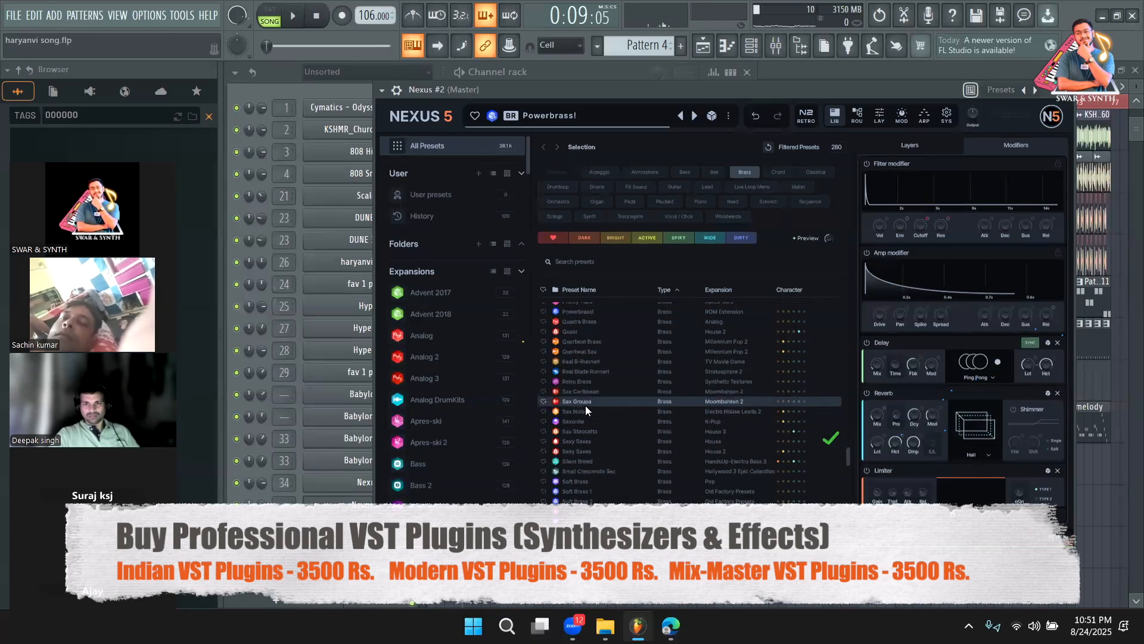
{"action": "scroll", "coordinate": [586, 405], "scroll_direction": "down", "scroll_amount": 1}
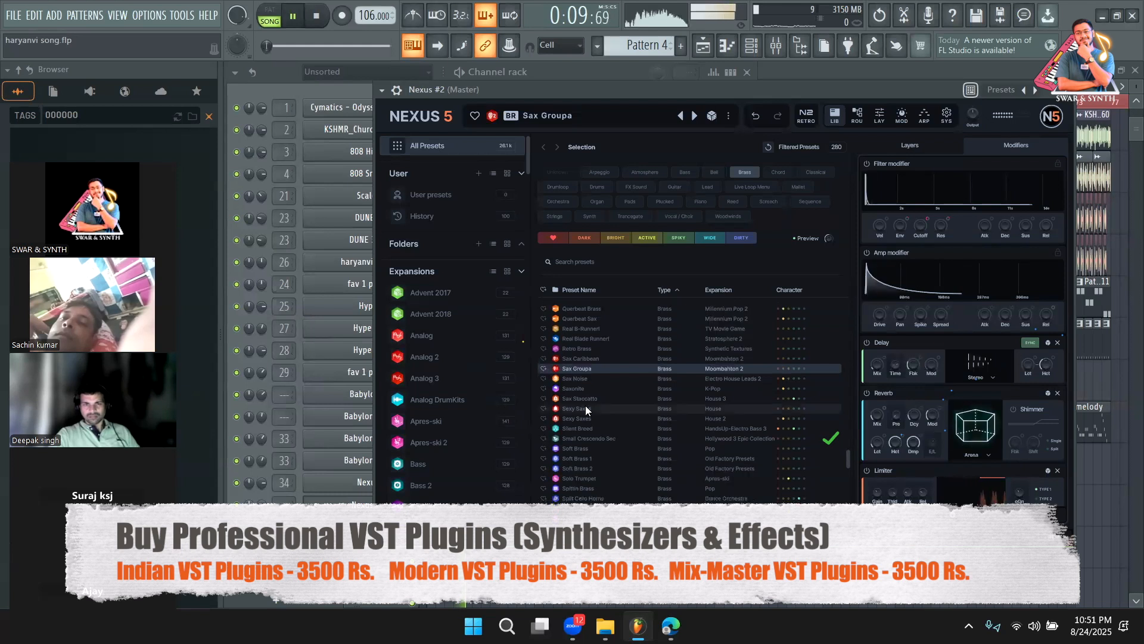
{"action": "left_click", "coordinate": [396, 90]}
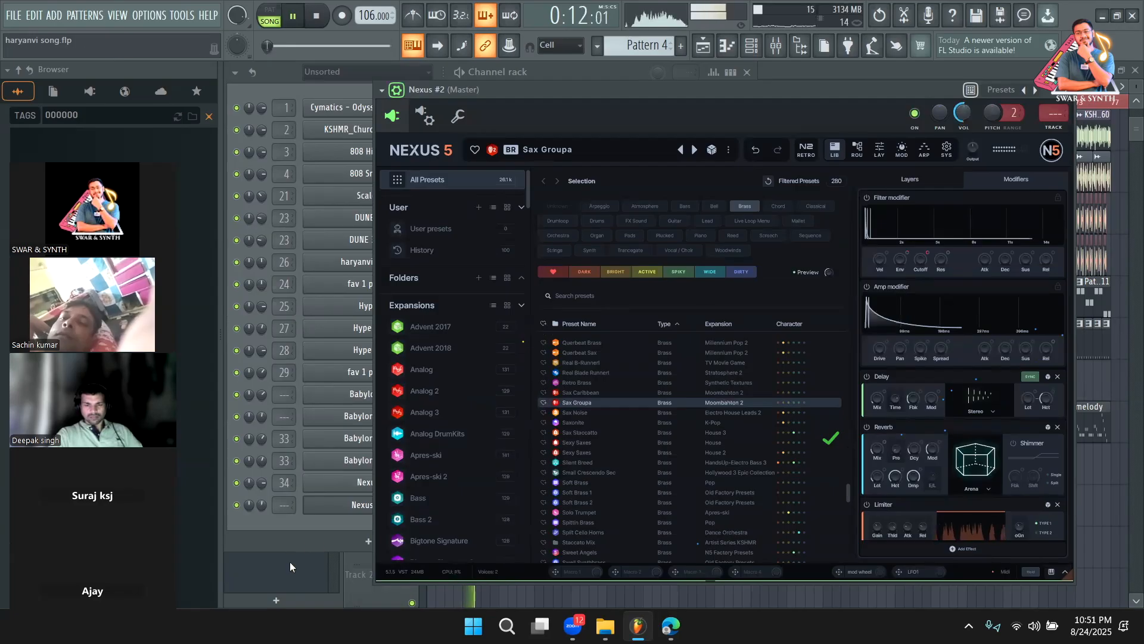
{"action": "left_click", "coordinate": [290, 566]}
{"action": "key", "text": "space"}
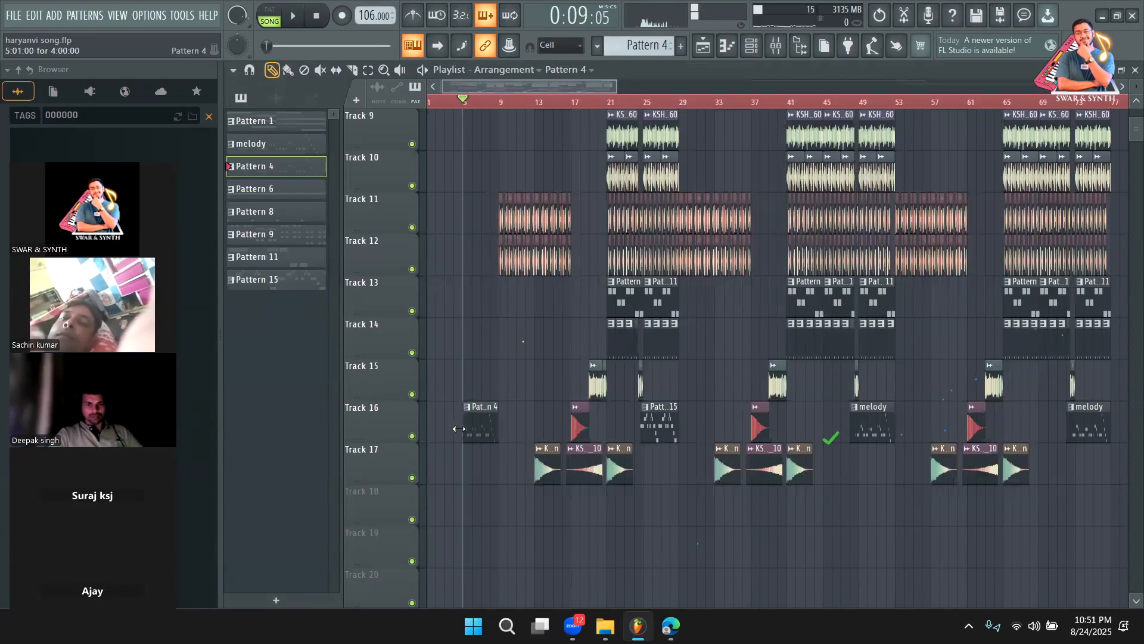
Extend the start of the Pattern 4 clip on Track 16 back to bar 4 and play the song
{"action": "left_click_drag", "start_coordinate": [459, 429], "coordinate": [450, 428]}
{"action": "key", "text": "space"}
{"action": "left_click_drag", "start_coordinate": [618, 82], "coordinate": [506, 83]}
Slice the Pattern 4 clip on Track 16 between bars 5 and 6, after its first melody phrase
{"action": "left_click", "coordinate": [353, 70]}
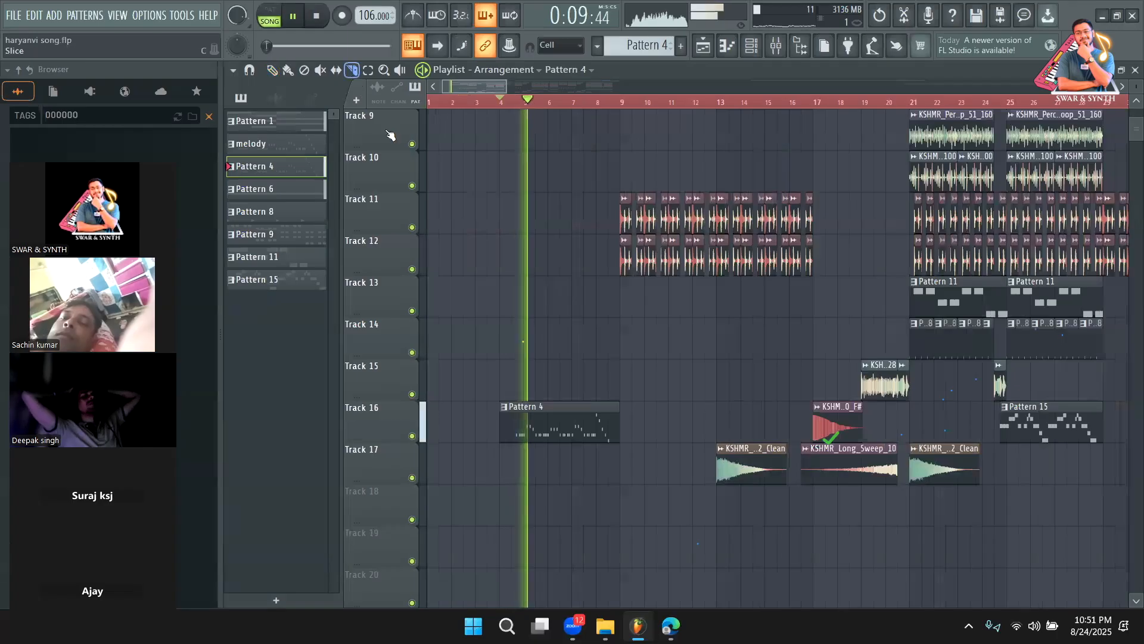
{"action": "key", "text": "space"}
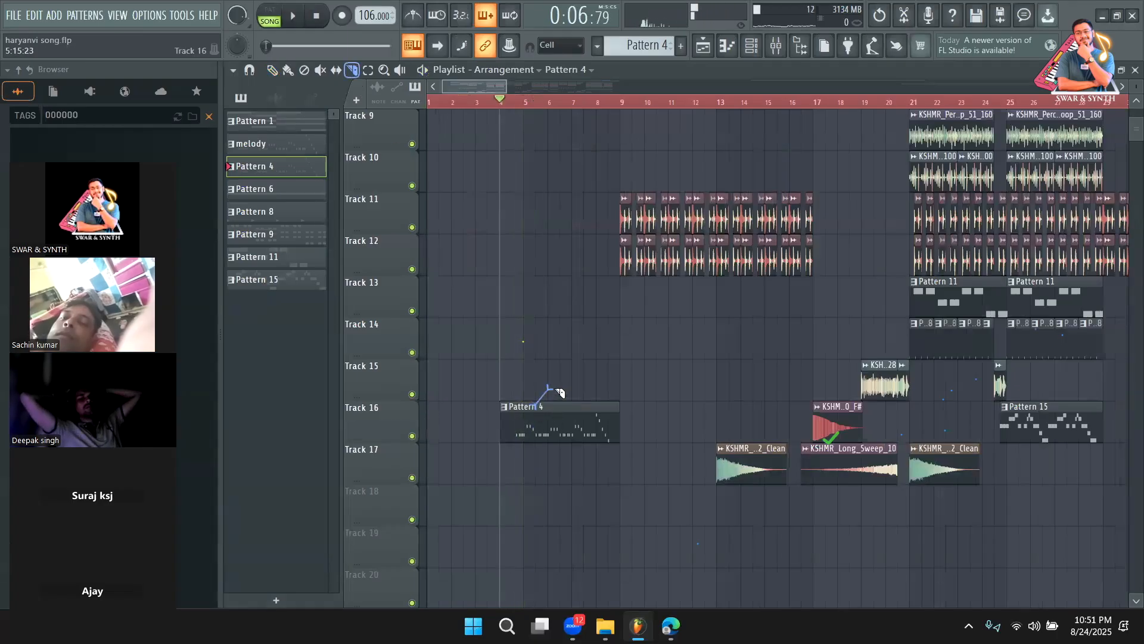
{"action": "left_click_drag", "start_coordinate": [504, 93], "coordinate": [456, 89]}
{"action": "key", "text": "space"}
{"action": "left_click", "coordinate": [881, 411]}
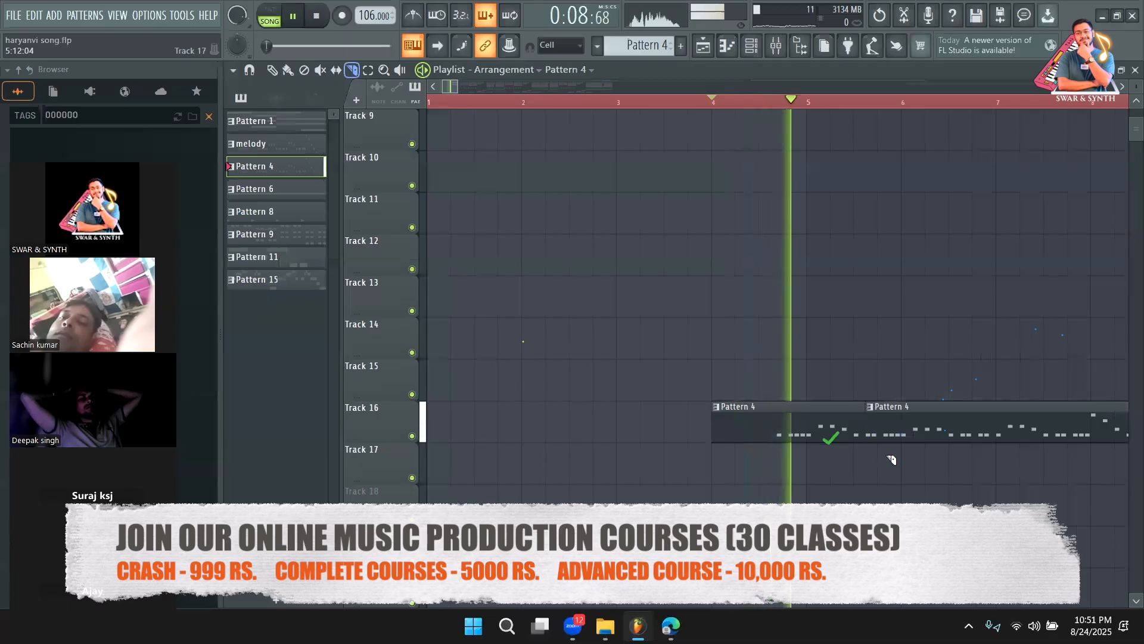
Shift the second Pattern 4 slice on Track 16 to bar 6 and trim its start to 6:13:00 while playing
{"action": "key", "text": "p"}
{"action": "left_click_drag", "start_coordinate": [943, 427], "coordinate": [1050, 426]}
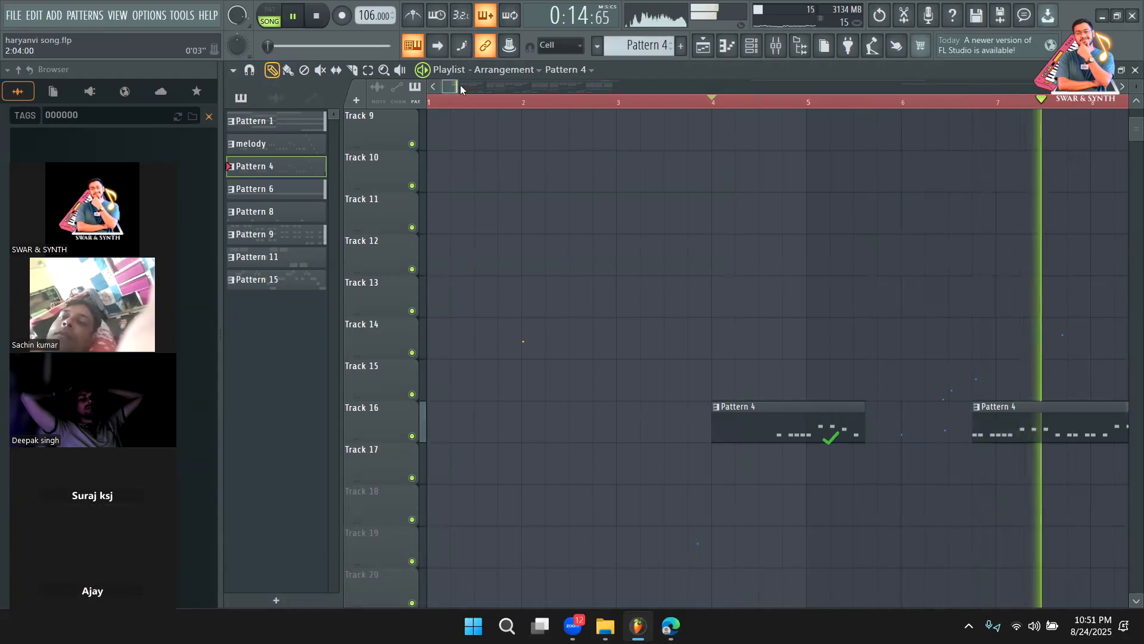
{"action": "left_click_drag", "start_coordinate": [460, 85], "coordinate": [474, 85]}
{"action": "key", "text": "space"}
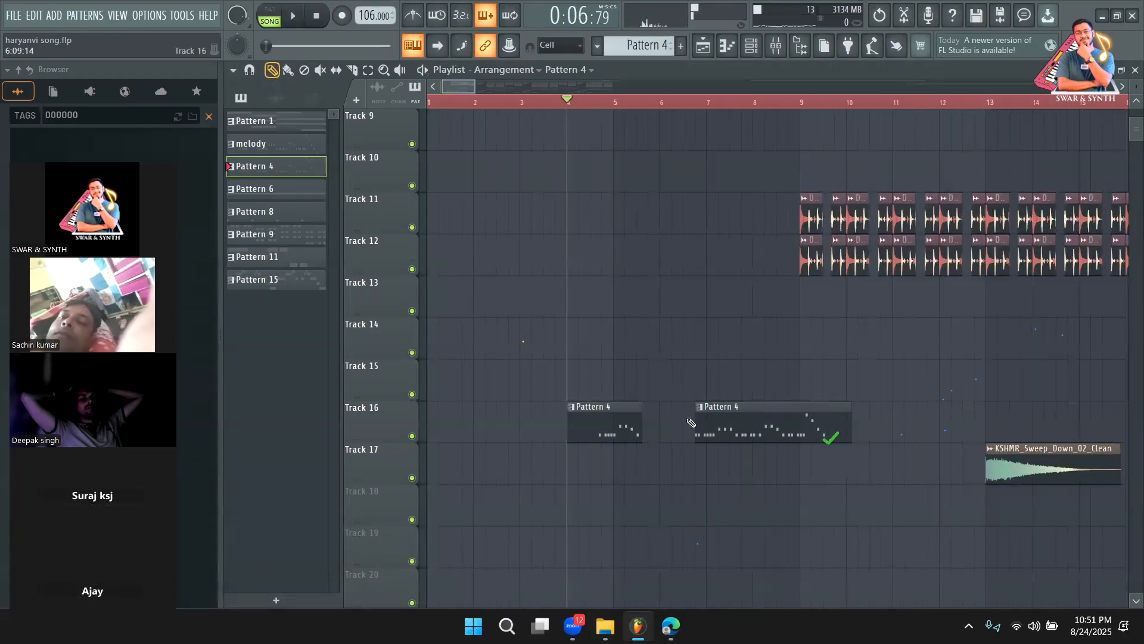
{"action": "key", "text": "space"}
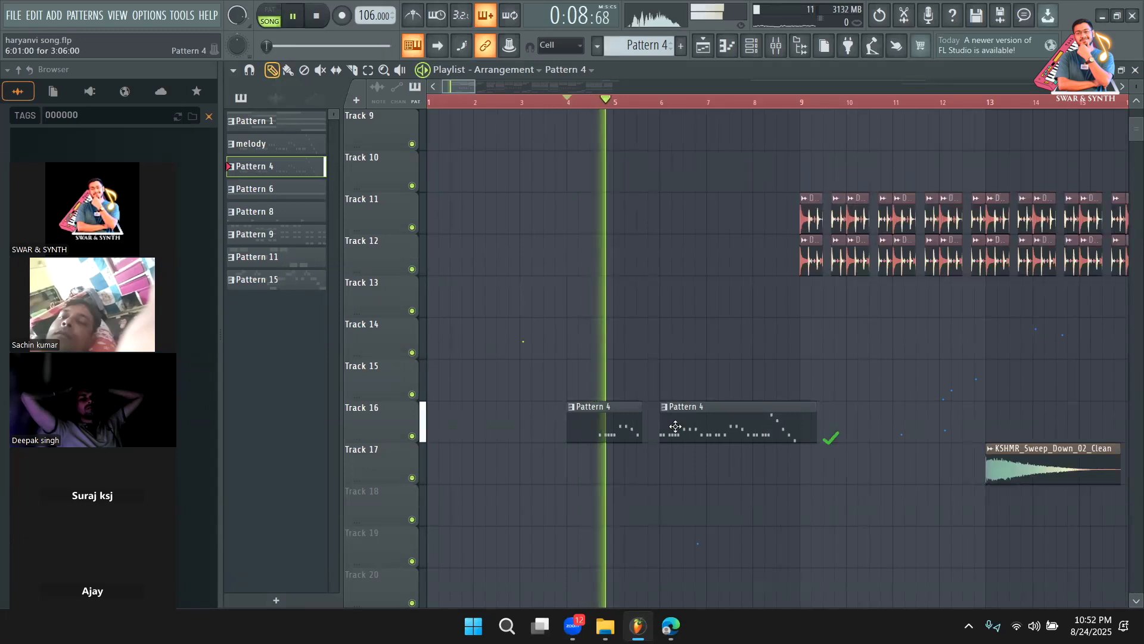
{"action": "left_click_drag", "start_coordinate": [662, 438], "coordinate": [696, 441]}
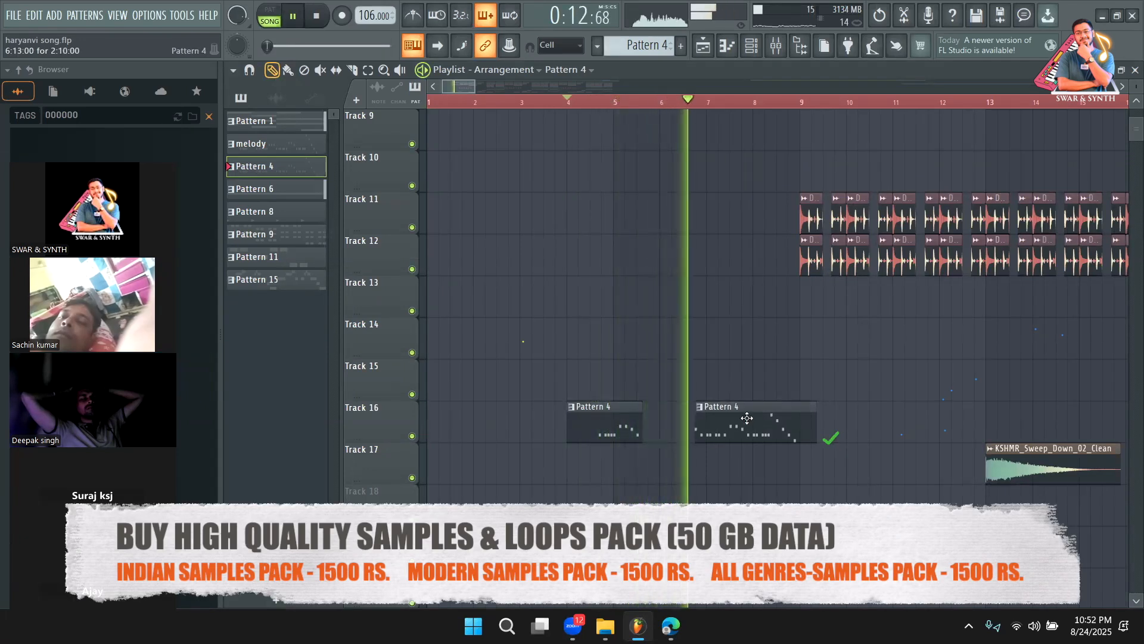
Delete the second Pattern 4 slice on Track 16 and play the remaining phrase from bar 4
{"action": "mouse_move", "coordinate": [474, 87]}
{"action": "left_mouse_down"}
{"action": "mouse_move", "coordinate": [446, 85]}
{"action": "mouse_move", "coordinate": [469, 87]}
{"action": "left_mouse_up"}
{"action": "left_click", "coordinate": [590, 101]}
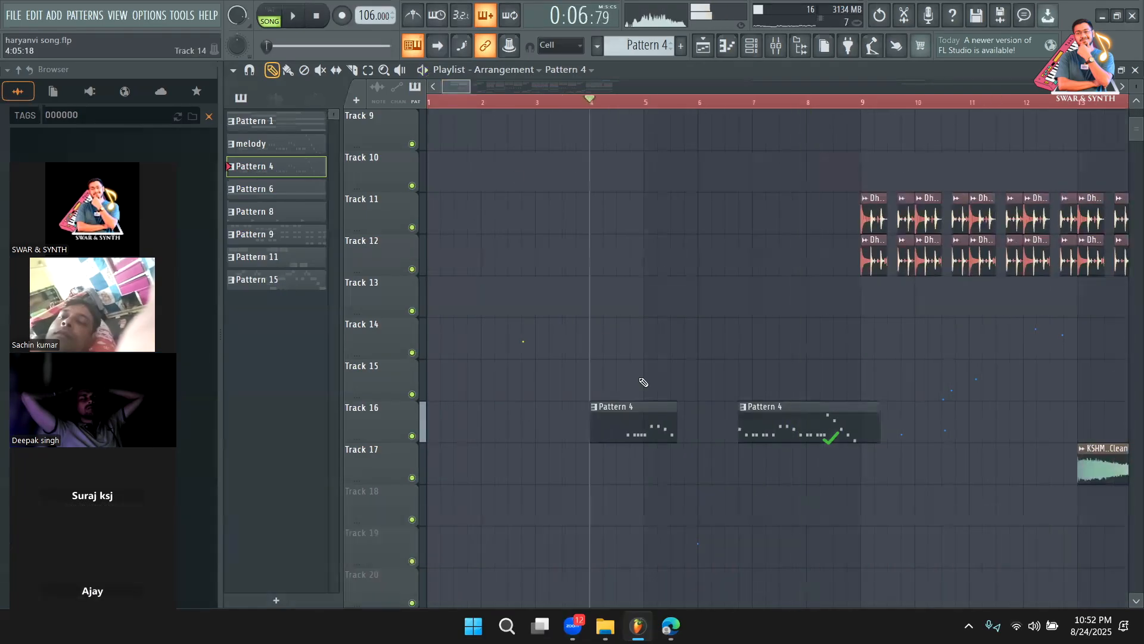
{"action": "right_click", "coordinate": [741, 434]}
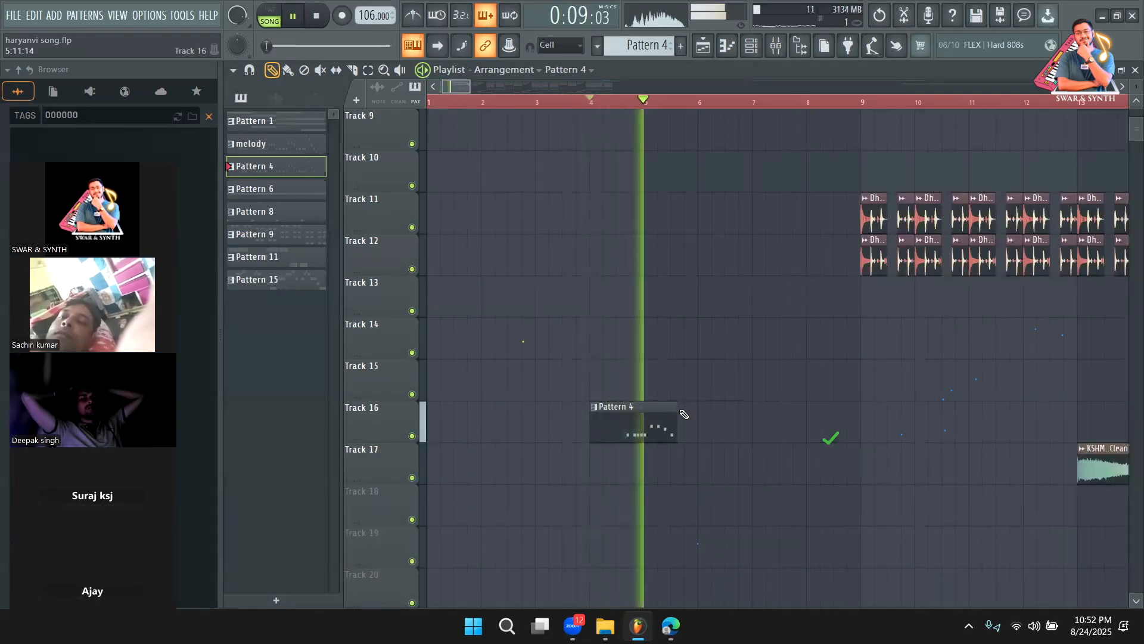
Extend the Pattern 4 clip on Track 16 to just past bar 8 and slice it after its first phrase, between bars 5 and 6
{"action": "left_click_drag", "start_coordinate": [684, 414], "coordinate": [826, 414]}
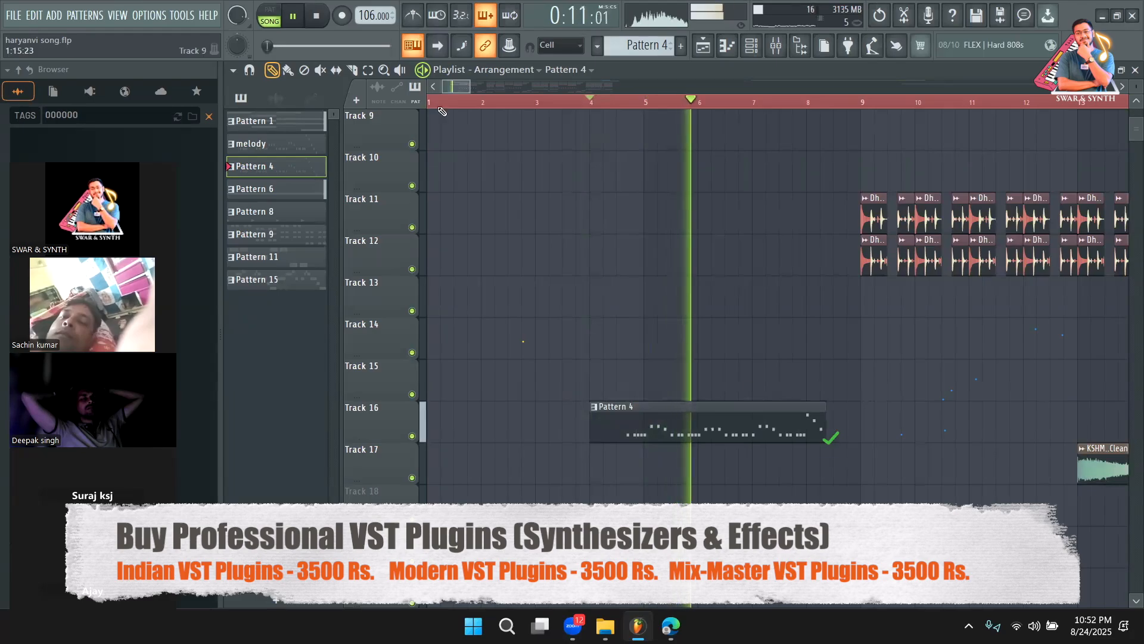
{"action": "key", "text": "c"}
{"action": "key", "text": "space"}
{"action": "key", "text": "space"}
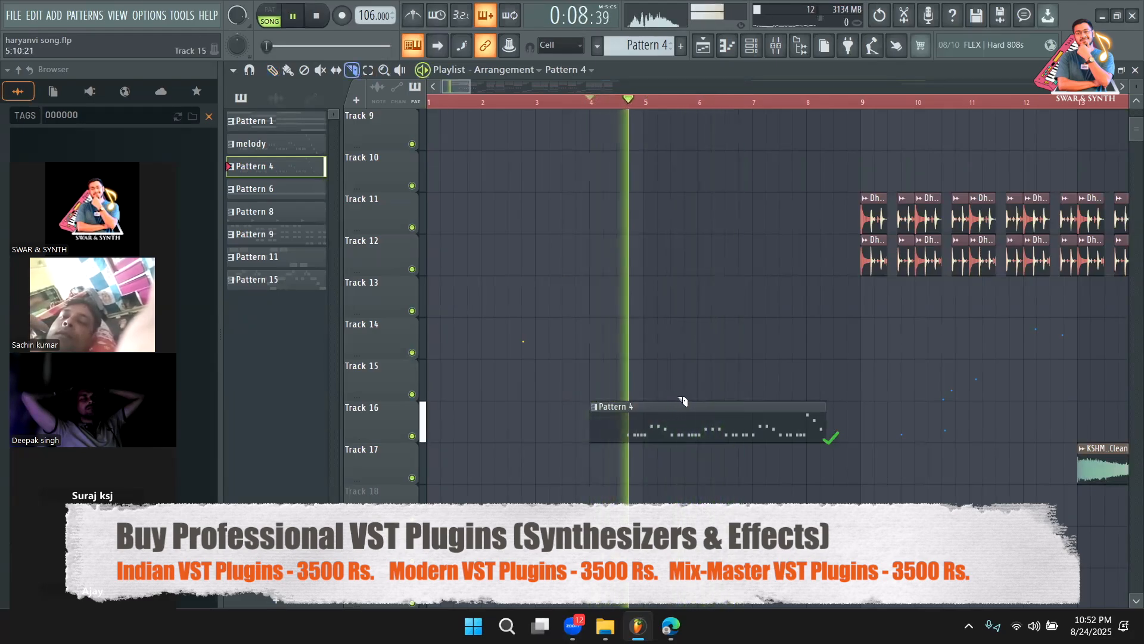
{"action": "left_click_drag", "start_coordinate": [676, 395], "coordinate": [679, 454]}
{"action": "key", "text": "space"}
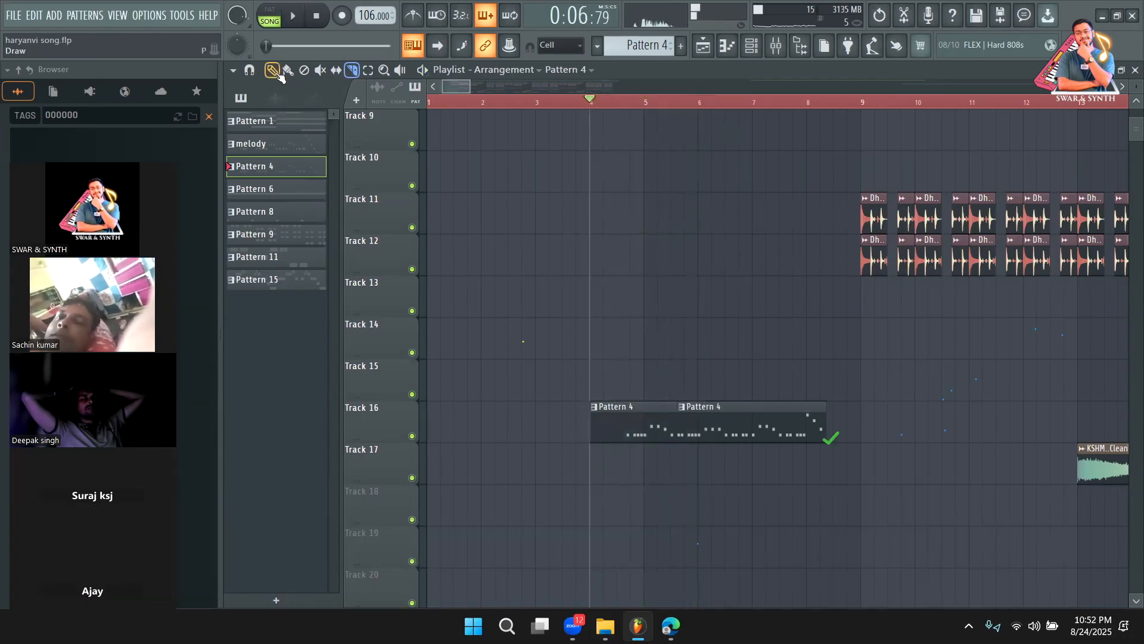
Trim the start of the first Pattern 4 slice to midway through bar 4 and shift the second slice to midway through bar 6
{"action": "key", "text": "space"}
{"action": "left_click_drag", "start_coordinate": [596, 442], "coordinate": [629, 445]}
Slice the second Pattern 4 clip after its first phrase, delete the remainder and extend the phrase's end slightly
{"action": "left_click", "coordinate": [353, 71]}
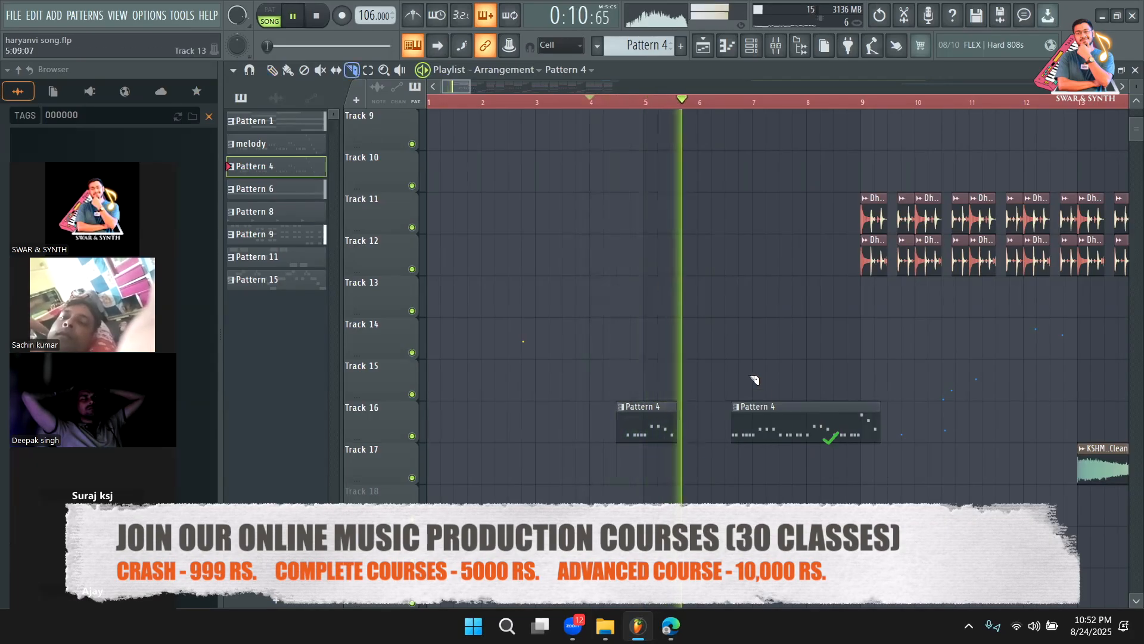
{"action": "left_click_drag", "start_coordinate": [779, 403], "coordinate": [778, 444]}
{"action": "left_click", "coordinate": [273, 70]}
{"action": "right_click", "coordinate": [870, 418]}
{"action": "key", "text": "space"}
{"action": "left_click_drag", "start_coordinate": [778, 414], "coordinate": [792, 416]}
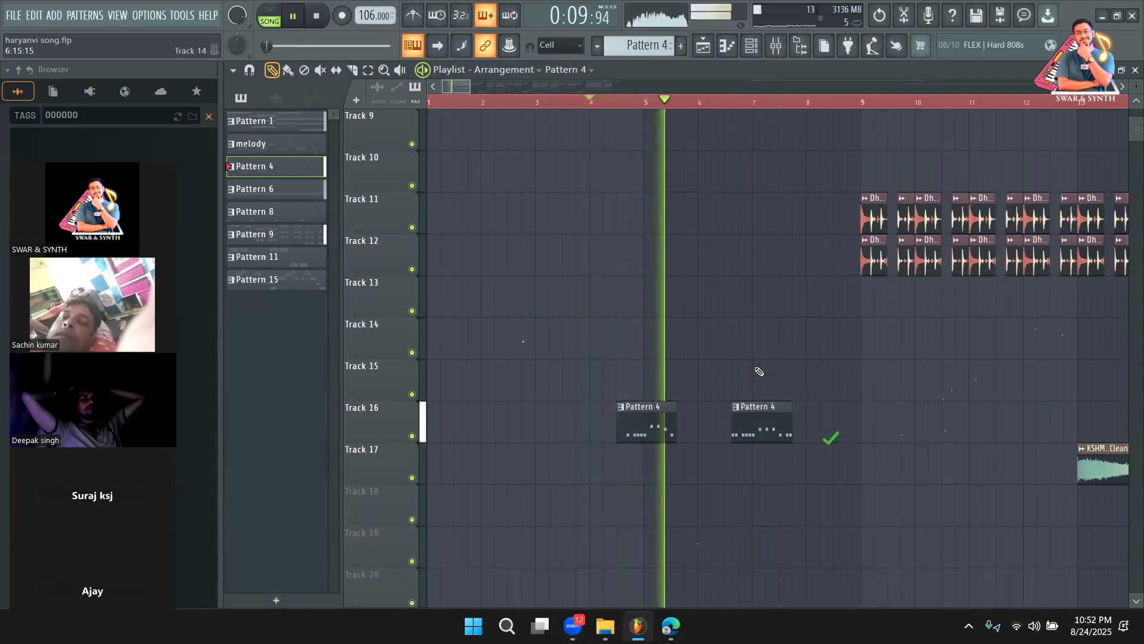
Replace the second phrase's pickup notes before bar 3 in the Nexus #2 piano roll with a copy of the opening four D#6 notes
{"action": "double_click", "coordinate": [777, 430]}
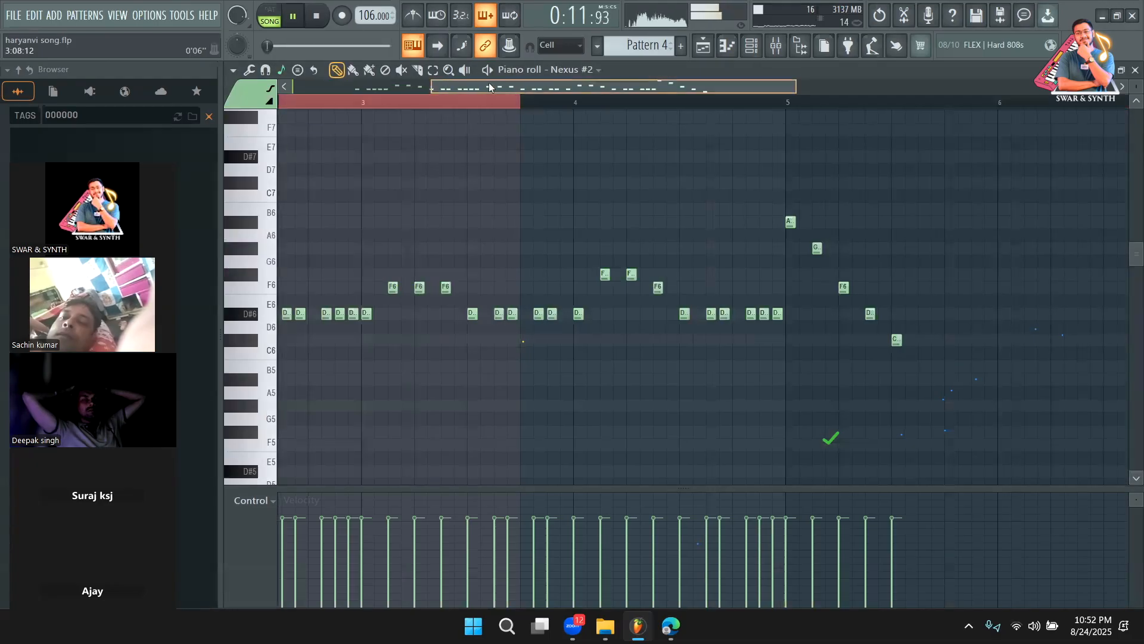
{"action": "key", "text": "space"}
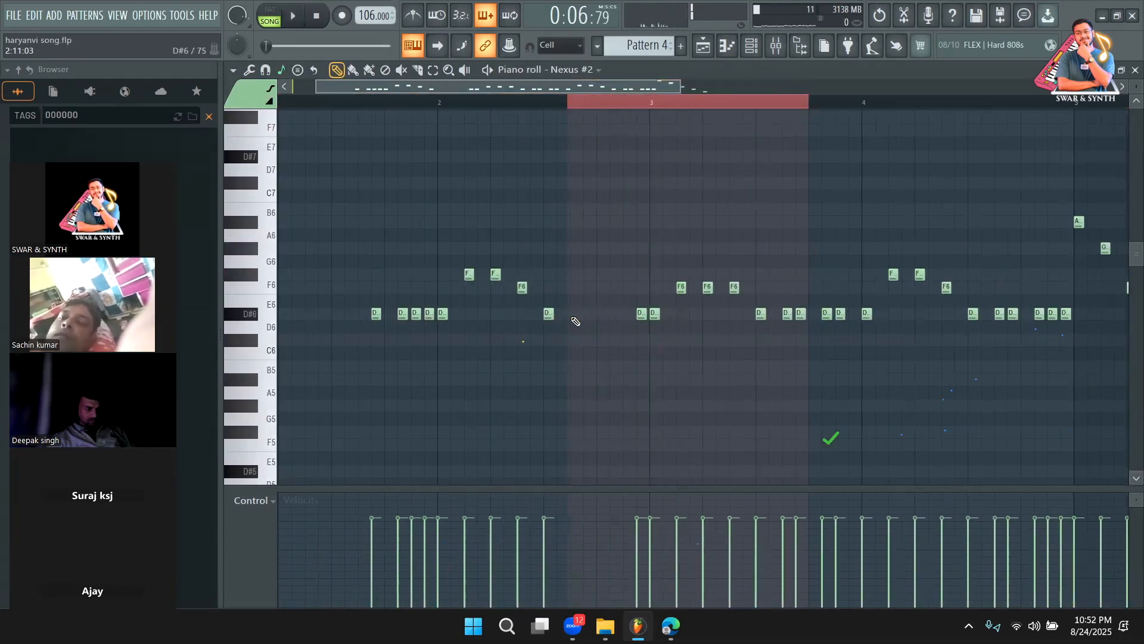
{"action": "left_click_drag", "start_coordinate": [356, 269], "coordinate": [437, 351]}
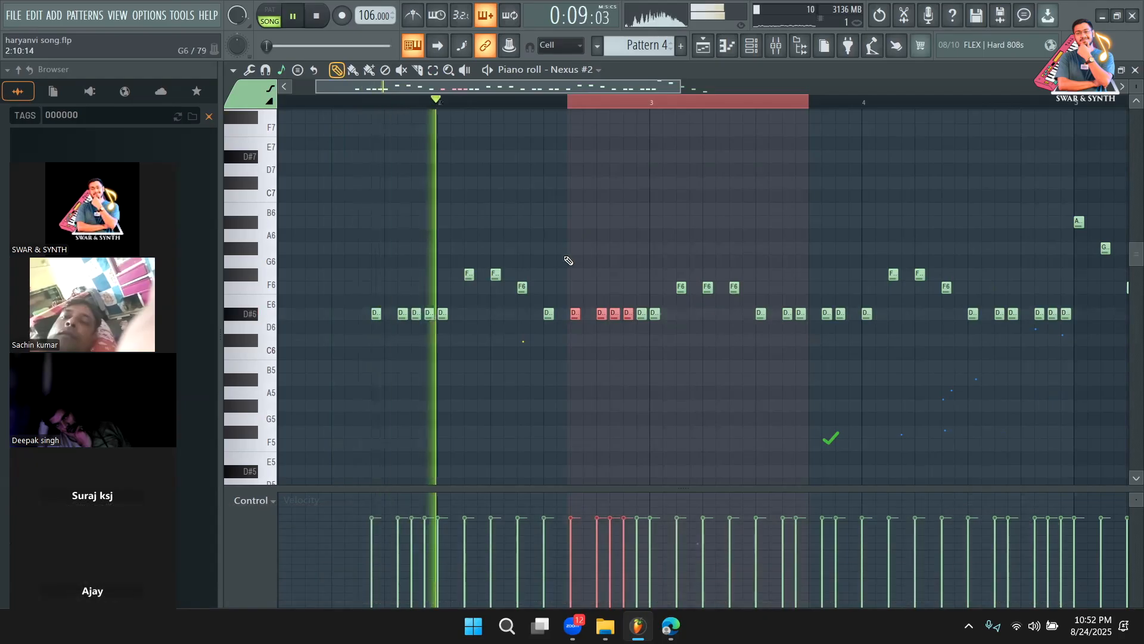
{"action": "key", "text": "F5"}
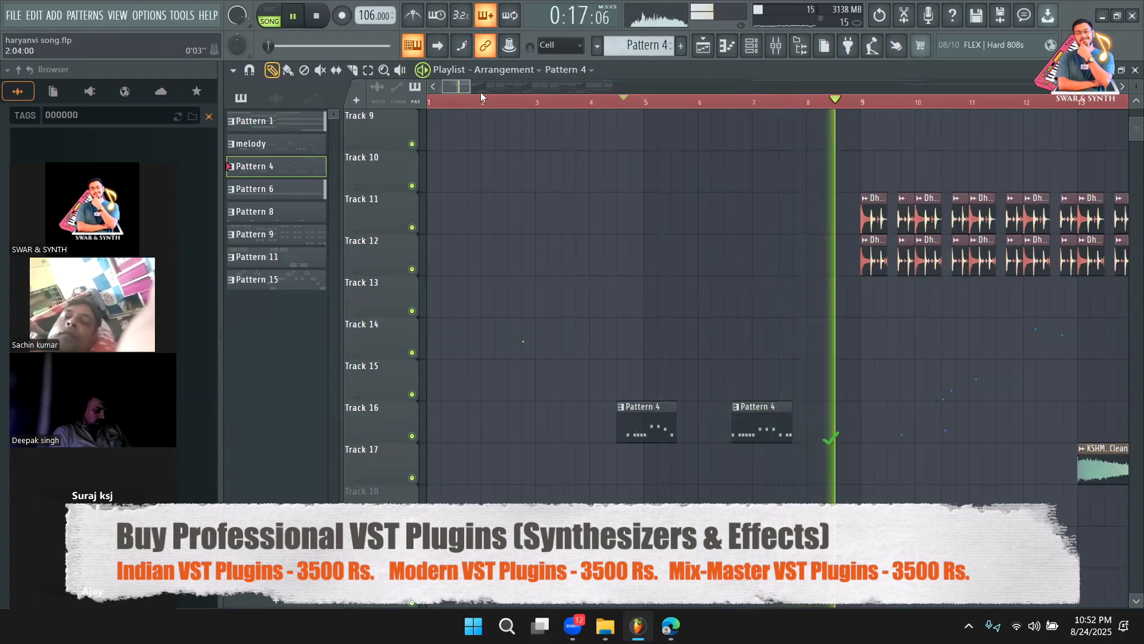
Adjust the D#6 pickup notes before bar 3 to match the first phrase's opening rhythm and play the phrase
{"action": "left_click_drag", "start_coordinate": [470, 84], "coordinate": [453, 89]}
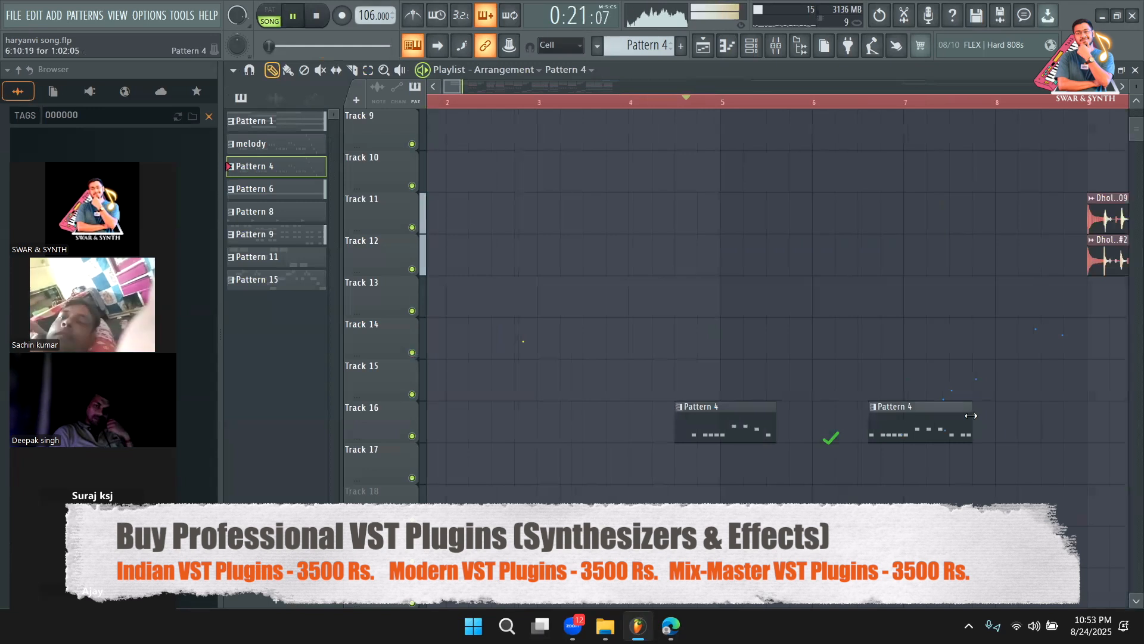
{"action": "double_click", "coordinate": [898, 438]}
{"action": "left_click_drag", "start_coordinate": [673, 90], "coordinate": [556, 71]}
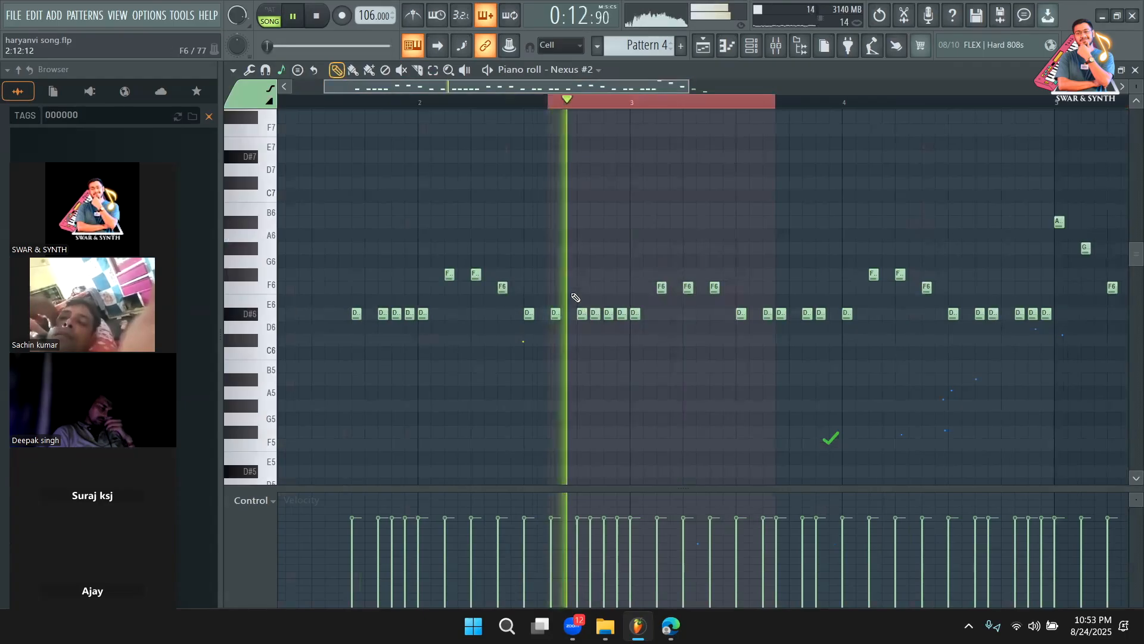
{"action": "key", "text": "space"}
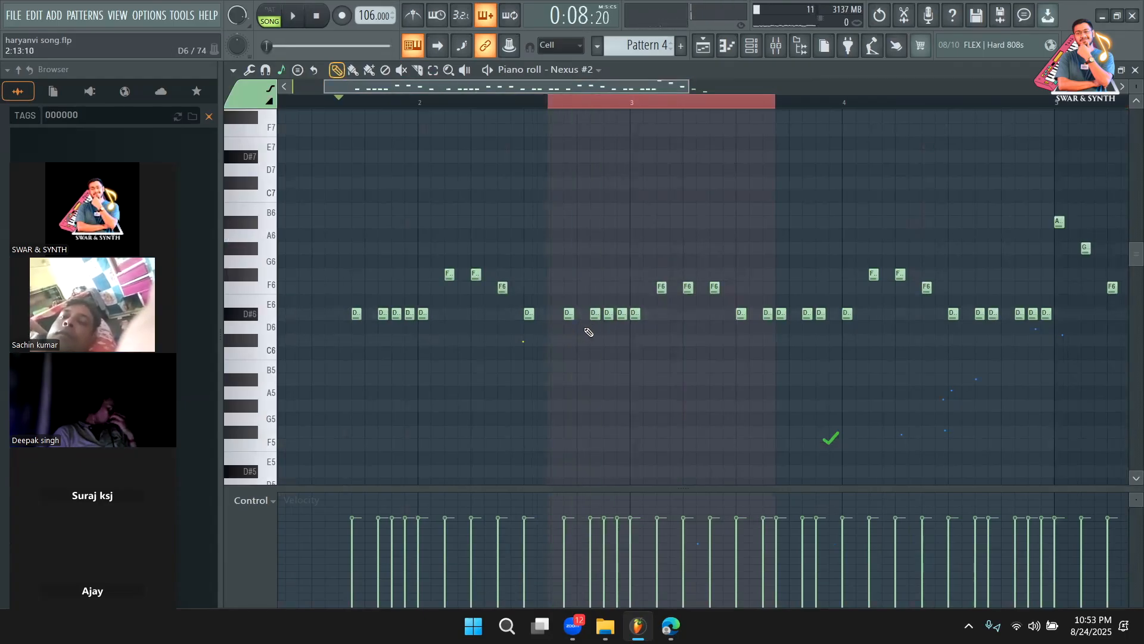
{"action": "key", "text": "space"}
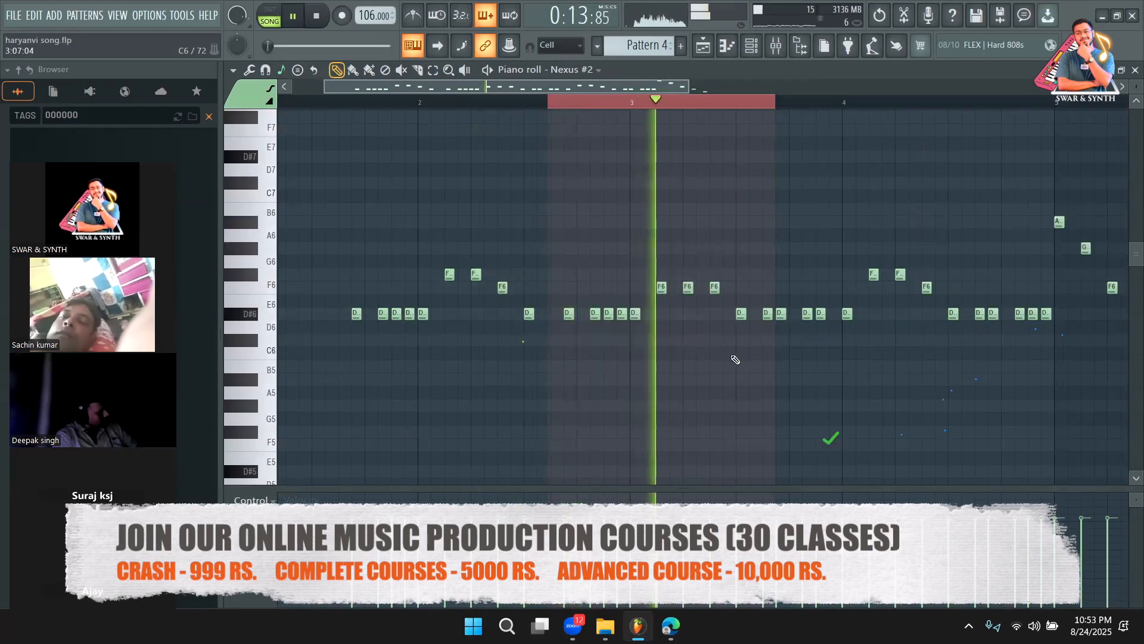
{"action": "key", "text": "space"}
Load Fruity Delay 2 into slot 1 of mixer Insert 35 for the Nexus #2 lead while the song plays
{"action": "key", "text": "F6"}
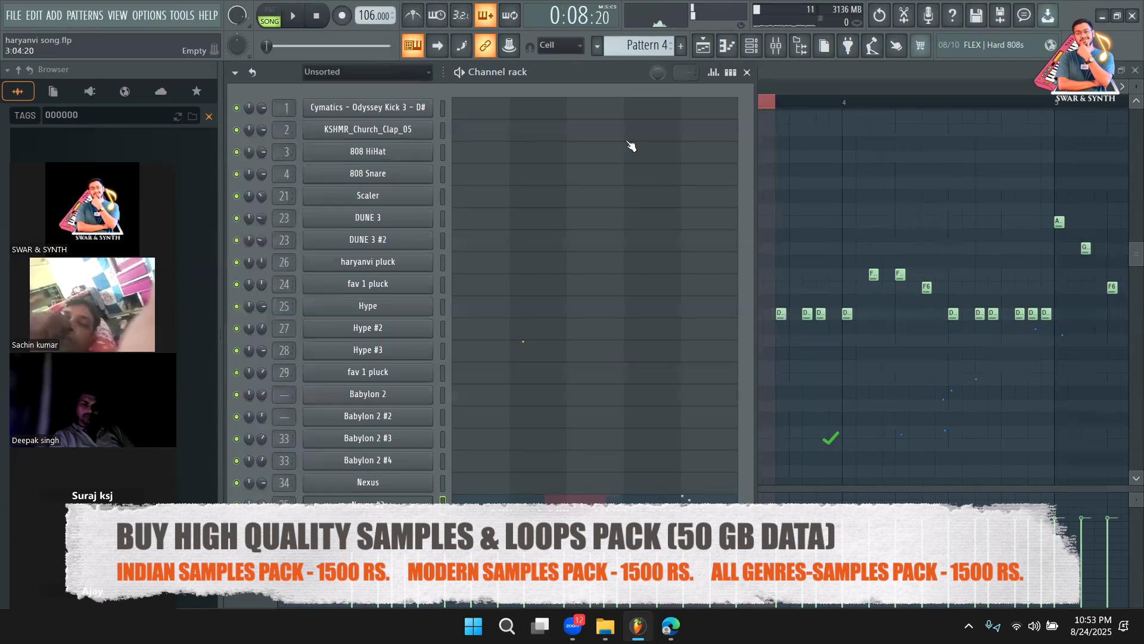
{"action": "left_click", "coordinate": [777, 48]}
{"action": "key", "text": "space"}
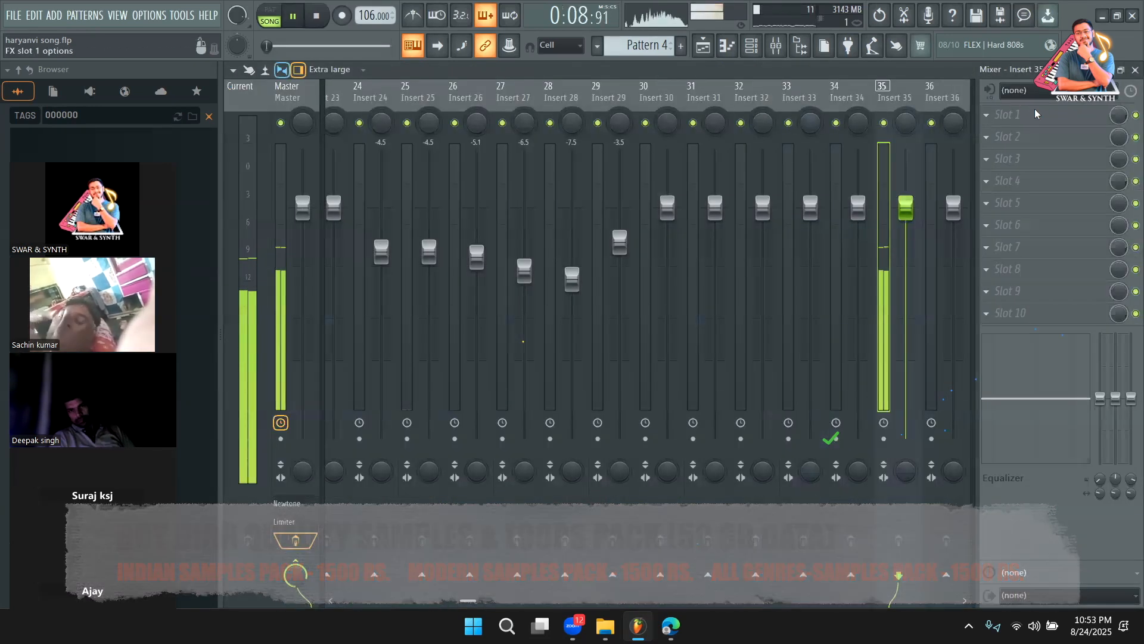
{"action": "left_click", "coordinate": [1035, 111]}
{"action": "left_click", "coordinate": [720, 139]}
{"action": "left_click_drag", "start_coordinate": [334, 126], "coordinate": [451, 245]}
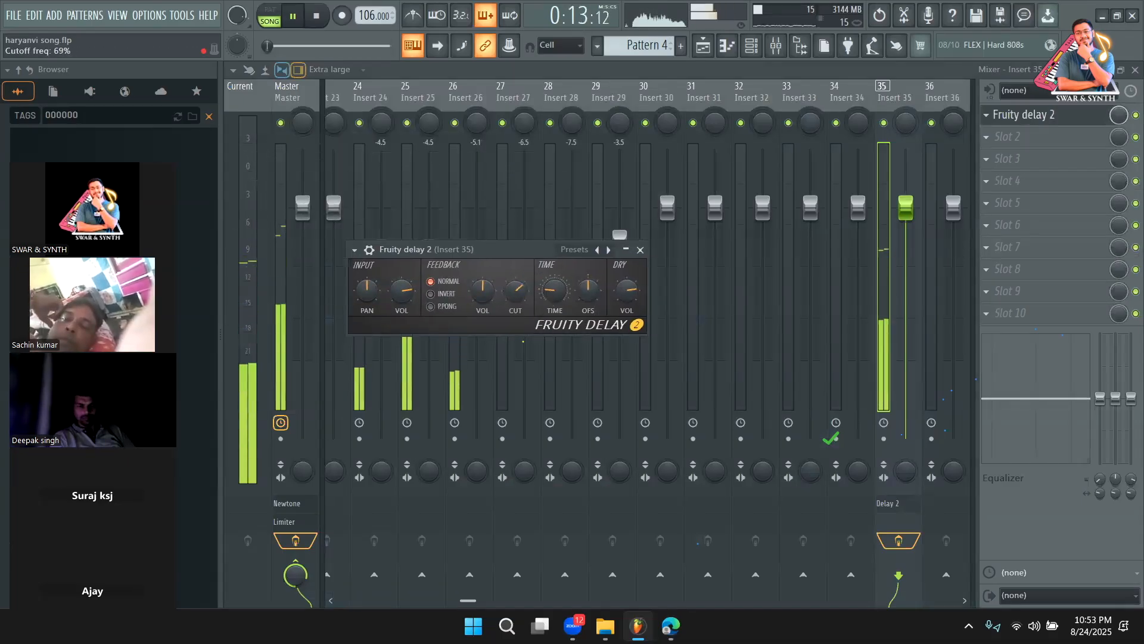
Raise the time offset of Fruity Delay 2 on Insert 35 and lower its input volume to about 50% during playback
{"action": "left_click_drag", "start_coordinate": [588, 289], "coordinate": [588, 280]}
{"action": "left_click_drag", "start_coordinate": [402, 291], "coordinate": [401, 301]}
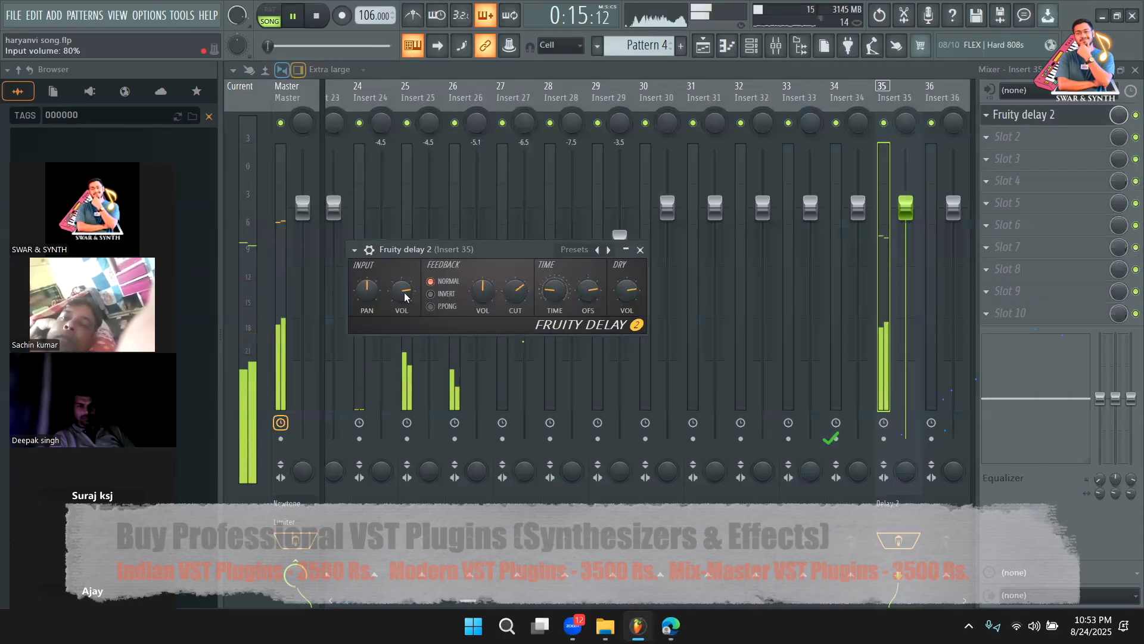
{"action": "key", "text": "space"}
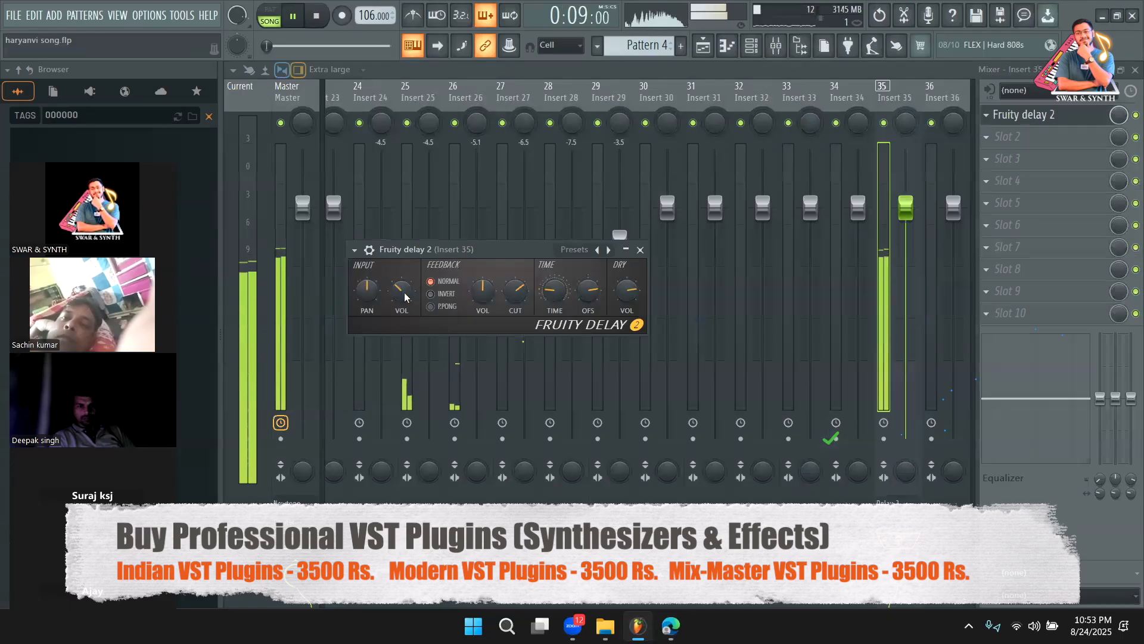
{"action": "left_click_drag", "start_coordinate": [401, 290], "coordinate": [402, 295]}
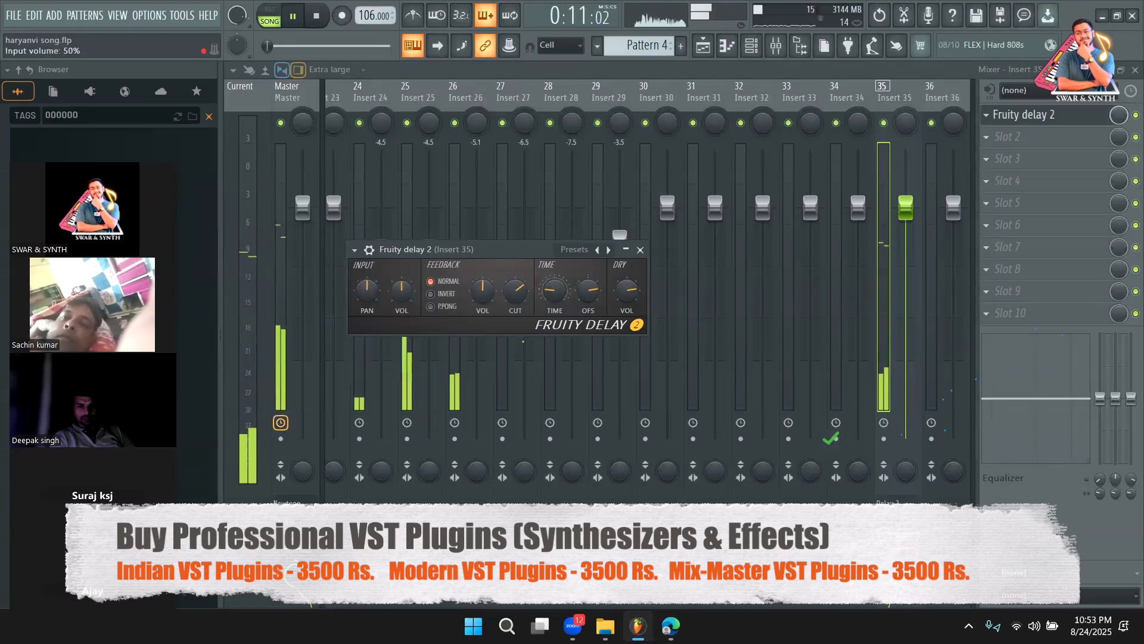
{"action": "left_click_drag", "start_coordinate": [516, 293], "coordinate": [516, 301]}
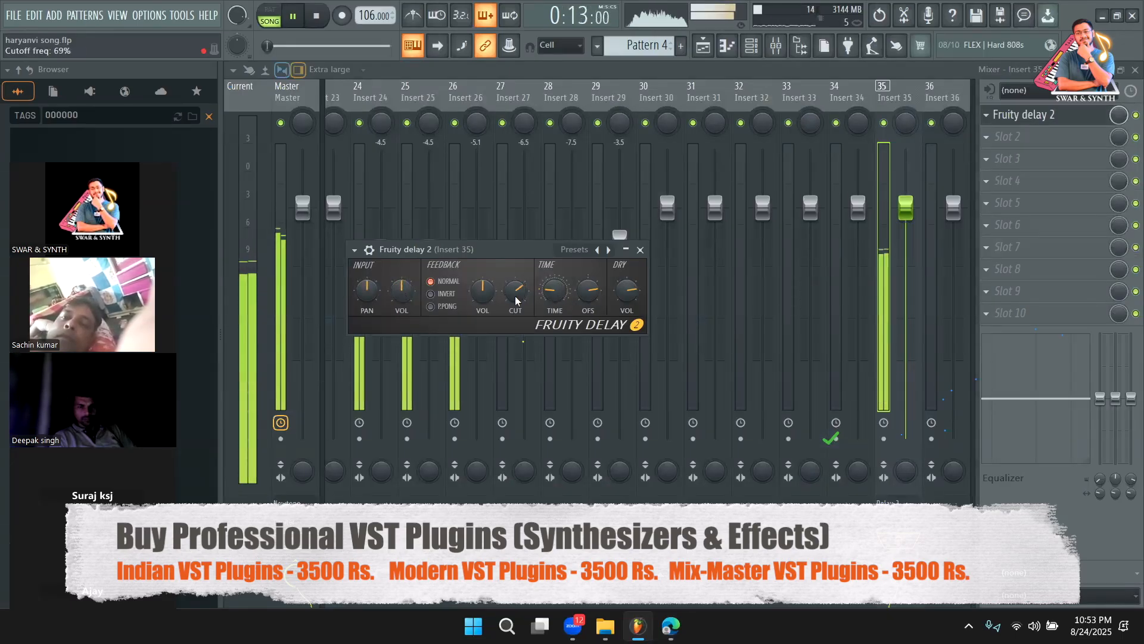
{"action": "left_click_drag", "start_coordinate": [405, 299], "coordinate": [405, 310]}
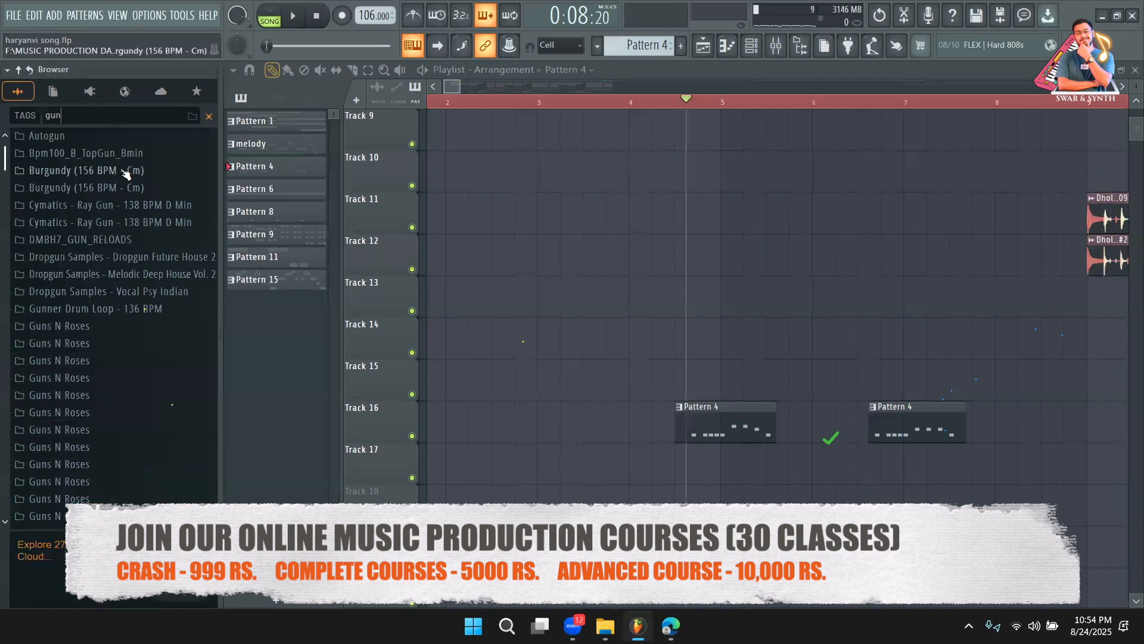
Search the sample browser for "gun" and audition the gunshot and effect sounds in the Rail,Air,Guns X folder
{"action": "scroll", "coordinate": [108, 321], "scroll_direction": "down", "scroll_amount": 5}
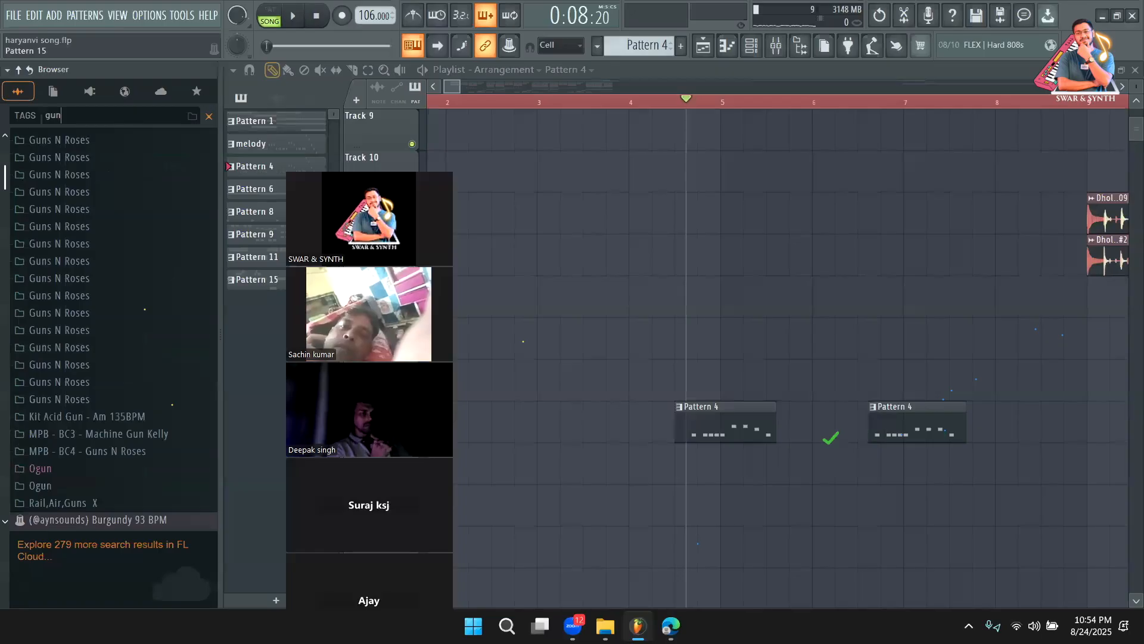
{"action": "scroll", "coordinate": [129, 257], "scroll_direction": "down", "scroll_amount": 5}
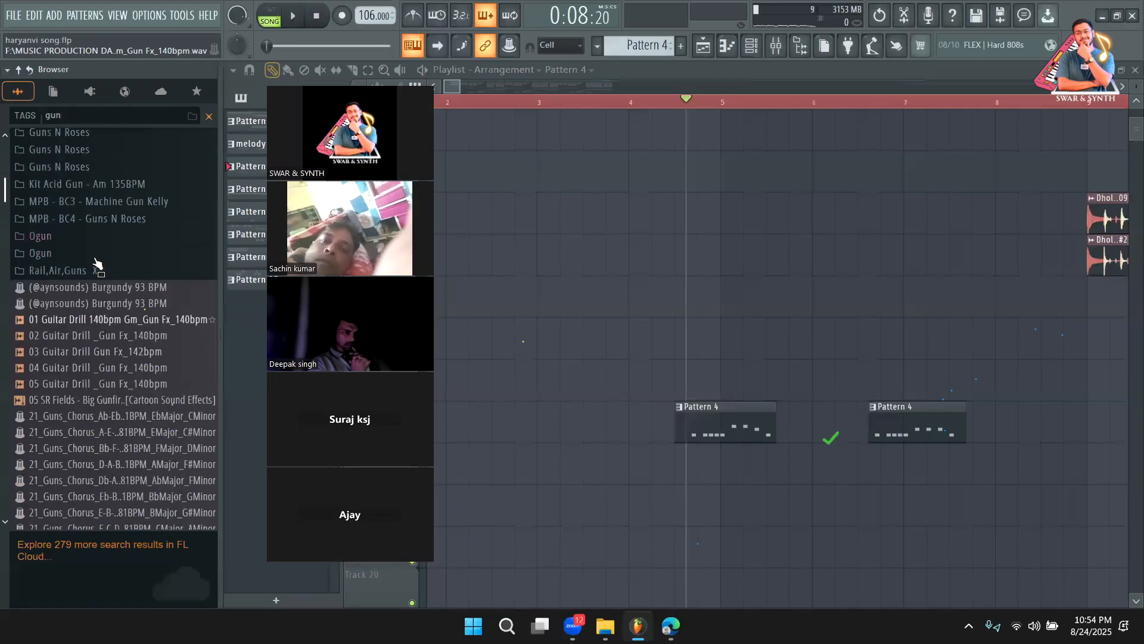
{"action": "scroll", "coordinate": [108, 262], "scroll_direction": "up", "scroll_amount": 1}
{"action": "left_click", "coordinate": [89, 310]}
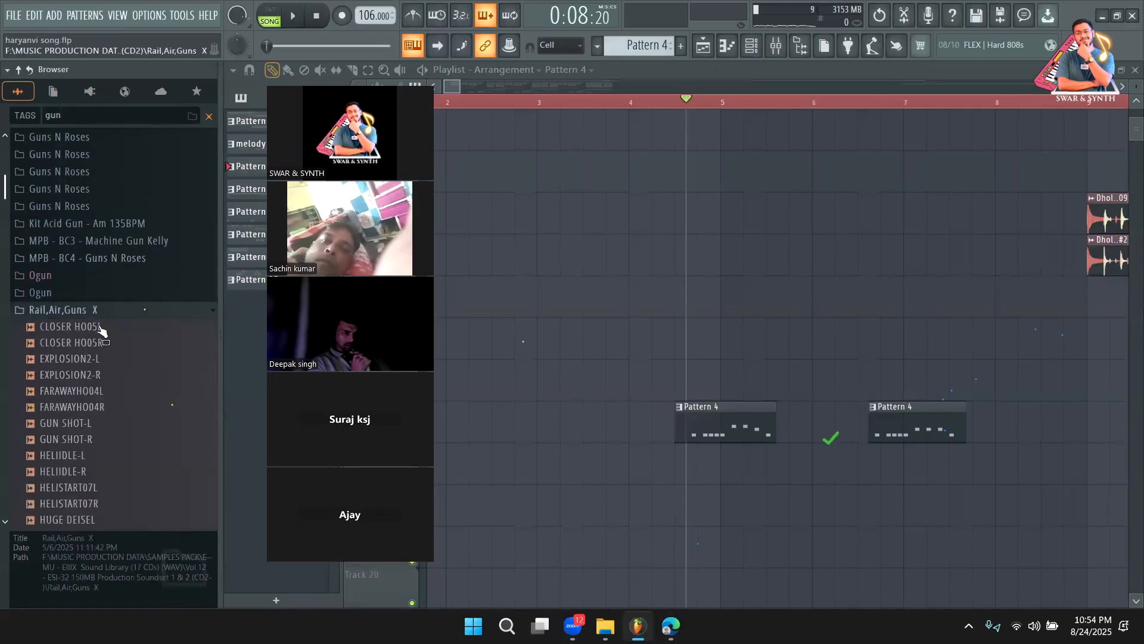
{"action": "scroll", "coordinate": [99, 405], "scroll_direction": "down", "scroll_amount": 2}
{"action": "left_click", "coordinate": [95, 326]}
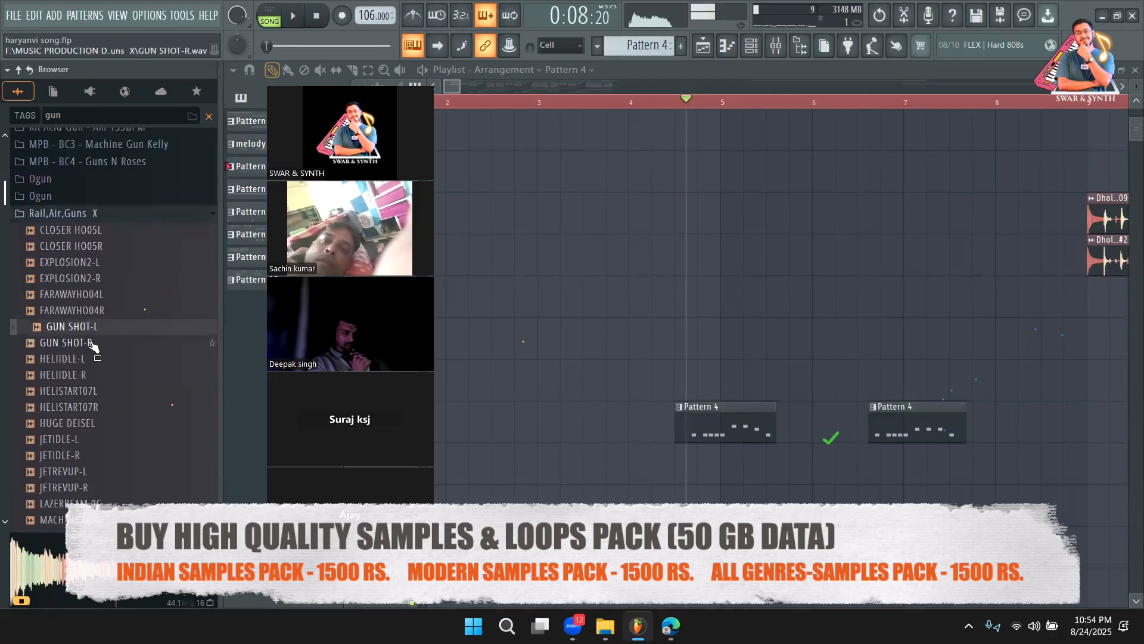
{"action": "left_click", "coordinate": [95, 343]}
{"action": "scroll", "coordinate": [101, 420], "scroll_direction": "down", "scroll_amount": 5}
{"action": "left_click", "coordinate": [84, 377]}
{"action": "scroll", "coordinate": [84, 376], "scroll_direction": "up", "scroll_amount": 3}
{"action": "scroll", "coordinate": [84, 377], "scroll_direction": "down", "scroll_amount": 8}
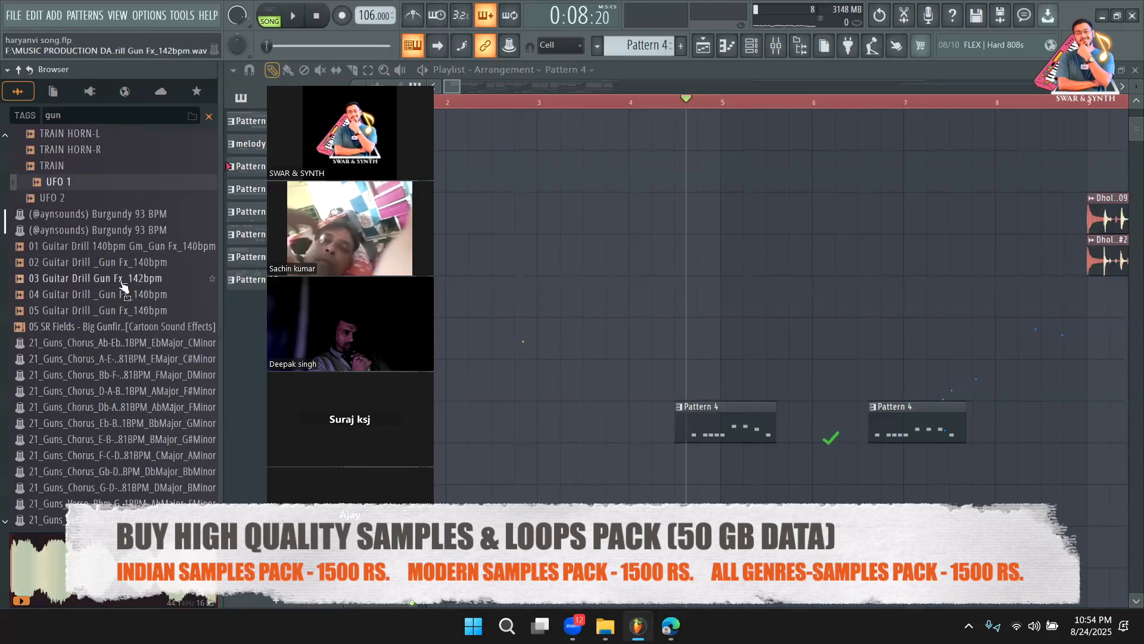
Audition further gun search results, including the Cymatics Gunner Drum Loop and Pistola Drum Loop gunshot samples
{"action": "scroll", "coordinate": [124, 288], "scroll_direction": "down", "scroll_amount": 12}
{"action": "scroll", "coordinate": [126, 326], "scroll_direction": "up", "scroll_amount": 4}
{"action": "left_click", "coordinate": [100, 251]}
{"action": "scroll", "coordinate": [113, 272], "scroll_direction": "down", "scroll_amount": 6}
{"action": "left_click", "coordinate": [117, 276]}
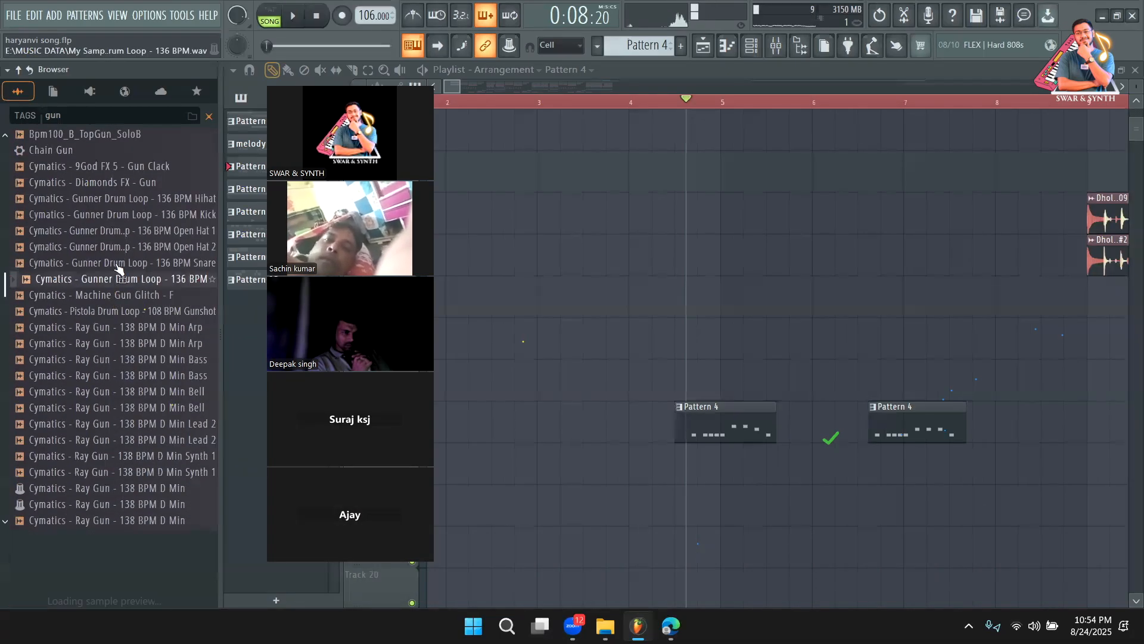
{"action": "left_click", "coordinate": [67, 316]}
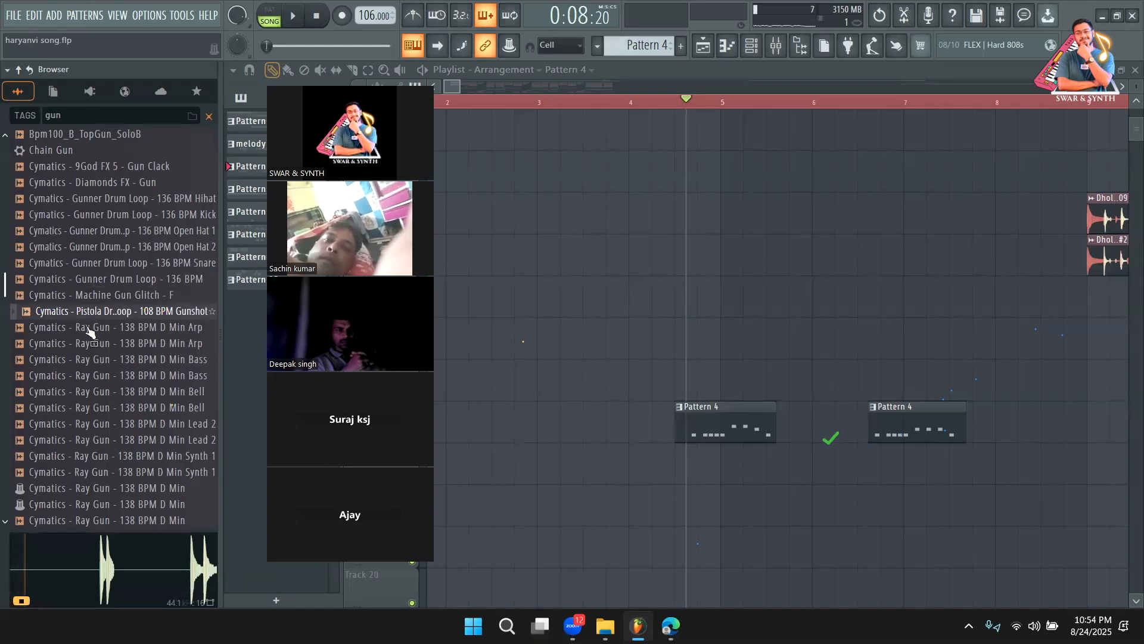
{"action": "scroll", "coordinate": [89, 332], "scroll_direction": "down", "scroll_amount": 5}
{"action": "left_click", "coordinate": [100, 190]}
{"action": "left_click", "coordinate": [101, 198]}
{"action": "left_click", "coordinate": [100, 189]}
Audition the DMBH7_Gun_Reload samples, place DMBH7_Gun_Reload_05 on Track 15 just before bar 6 and set its channel volume to 53%
{"action": "scroll", "coordinate": [101, 192], "scroll_direction": "up", "scroll_amount": 1}
{"action": "scroll", "coordinate": [102, 203], "scroll_direction": "up", "scroll_amount": 1}
{"action": "left_click", "coordinate": [108, 236]}
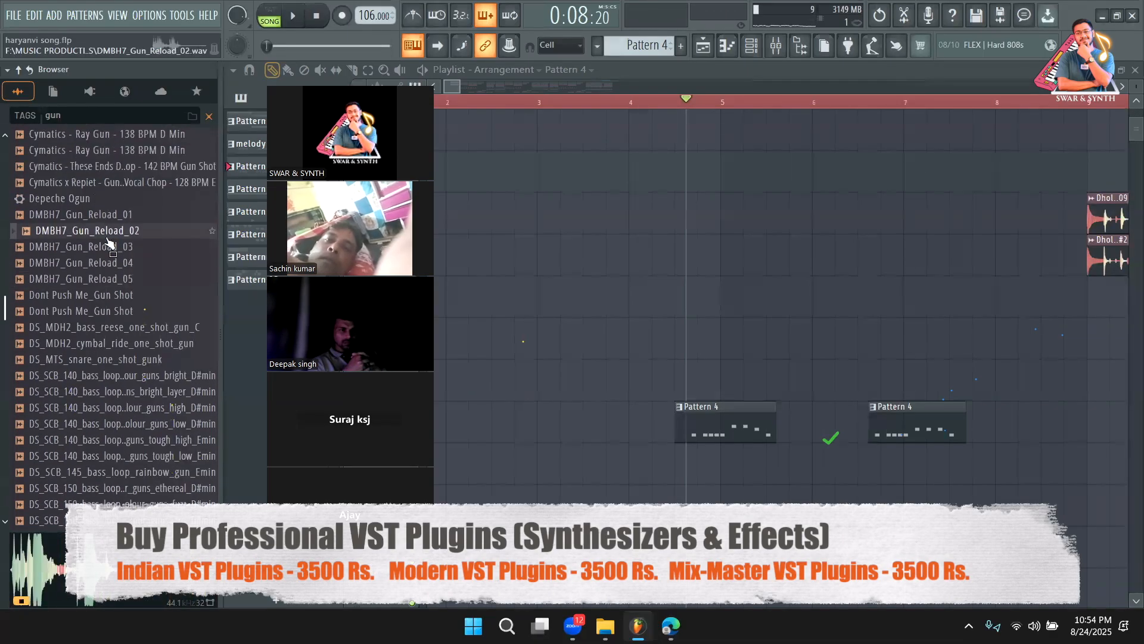
{"action": "left_click", "coordinate": [110, 220]}
{"action": "left_click", "coordinate": [109, 264]}
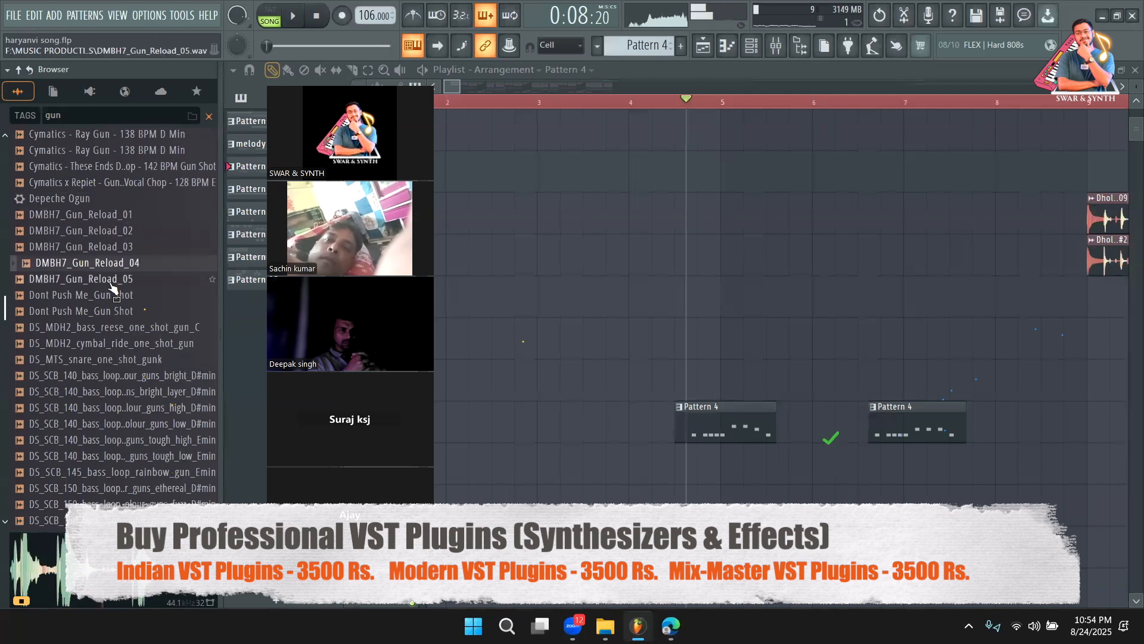
{"action": "left_click", "coordinate": [111, 283]}
{"action": "left_click_drag", "start_coordinate": [950, 379], "coordinate": [803, 384]}
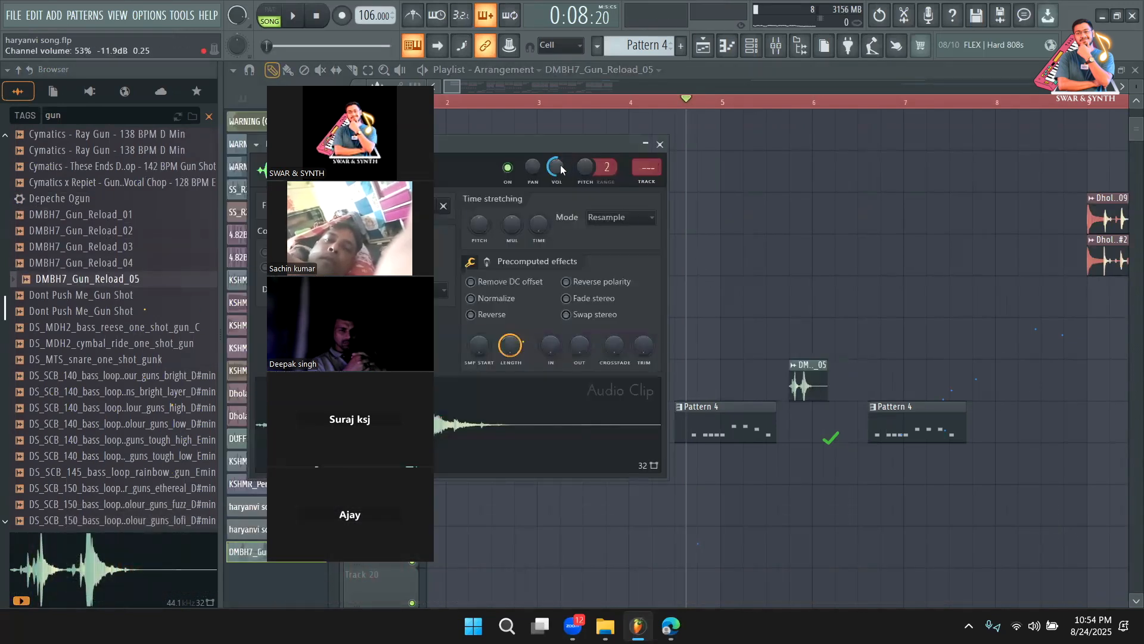
Audition the DS_MDH2 gun one-shots and neighbouring gun samples for another intro effect
{"action": "left_click", "coordinate": [127, 329]}
{"action": "left_click", "coordinate": [127, 343]}
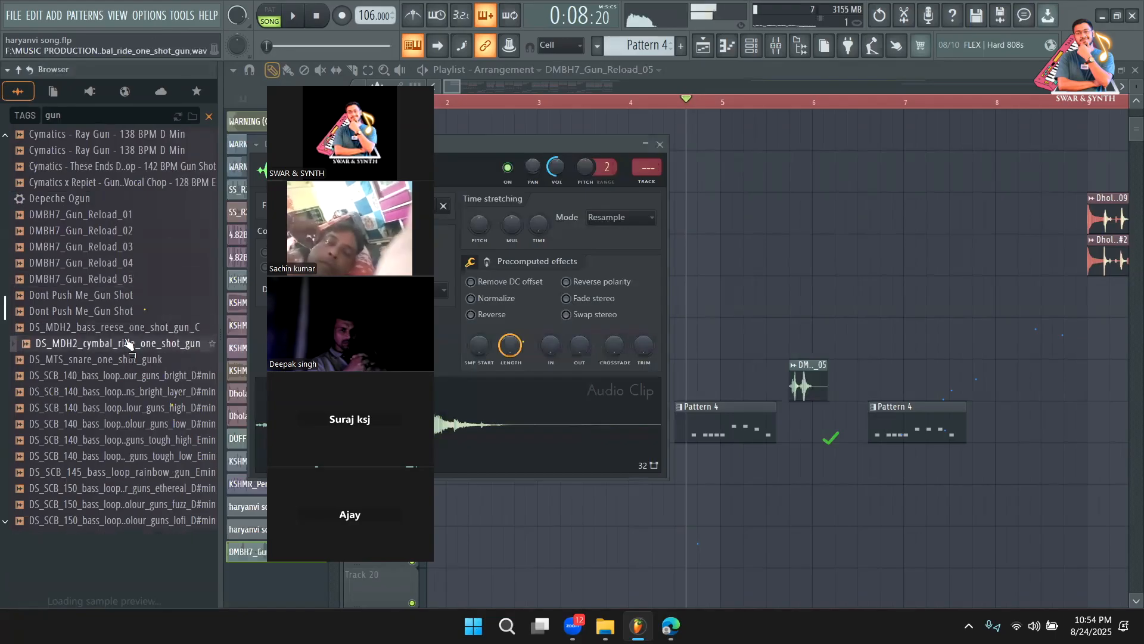
{"action": "scroll", "coordinate": [140, 377], "scroll_direction": "down", "scroll_amount": 2}
{"action": "left_click", "coordinate": [132, 362]}
{"action": "scroll", "coordinate": [122, 340], "scroll_direction": "up", "scroll_amount": 4}
{"action": "left_click", "coordinate": [117, 360]}
{"action": "left_click", "coordinate": [110, 299]}
{"action": "left_click", "coordinate": [112, 329]}
Audition earlier entries in the gun results, including Chain Gun, beat gungru 6 and BH6_126_Gm_Gun_Synth_Loop
{"action": "scroll", "coordinate": [113, 339], "scroll_direction": "up", "scroll_amount": 6}
{"action": "left_click", "coordinate": [116, 359]}
{"action": "left_click", "coordinate": [116, 295]}
{"action": "scroll", "coordinate": [116, 298], "scroll_direction": "up", "scroll_amount": 4}
{"action": "left_click", "coordinate": [82, 327]}
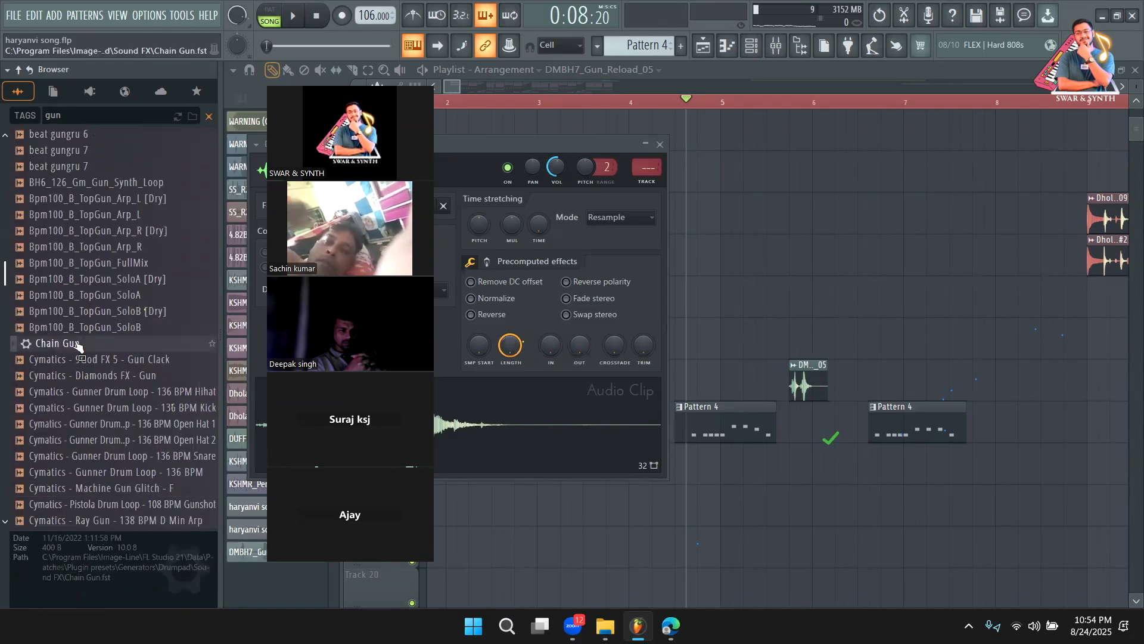
{"action": "scroll", "coordinate": [109, 319], "scroll_direction": "up", "scroll_amount": 4}
{"action": "left_click", "coordinate": [95, 327]}
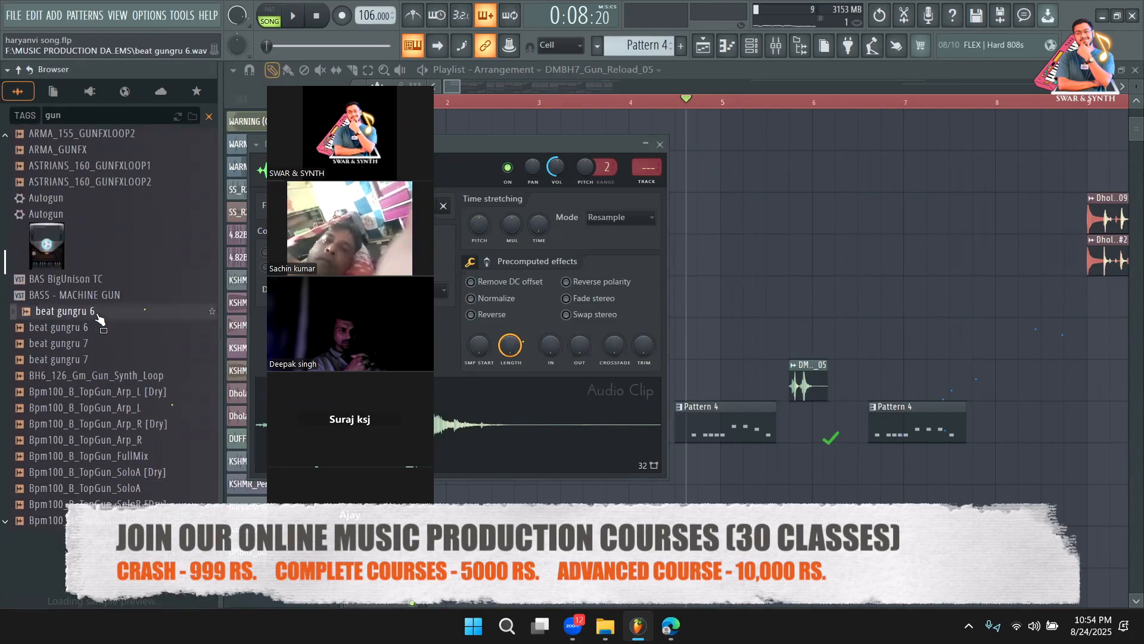
{"action": "left_click", "coordinate": [116, 375]}
Audition the ARMA gun effects and place the ARMA_GUNFX sample on Track 14 just after bar 8
{"action": "scroll", "coordinate": [117, 375], "scroll_direction": "up", "scroll_amount": 4}
{"action": "left_click", "coordinate": [88, 281]}
{"action": "left_click", "coordinate": [89, 282]}
{"action": "left_click", "coordinate": [100, 343]}
{"action": "left_click_drag", "start_coordinate": [88, 360], "coordinate": [912, 334]}
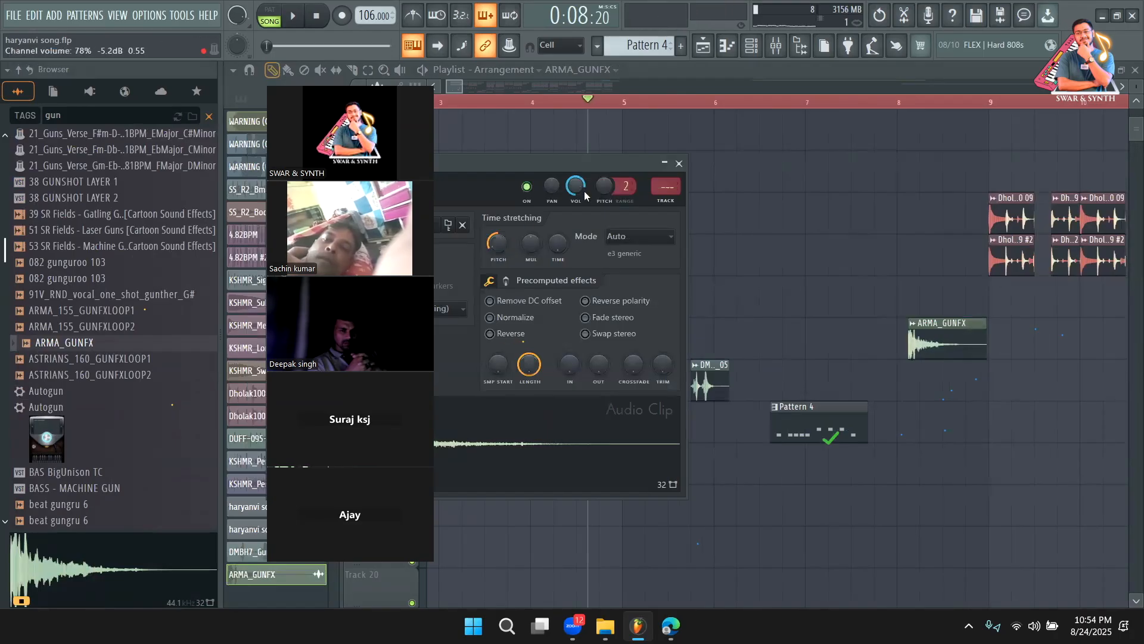
Play the intro, check the DMBH7_Gun_Reload_05 channel volume and move the ARMA_GUNFX clip to Track 15 at the start of bar 8
{"action": "left_click", "coordinate": [679, 164]}
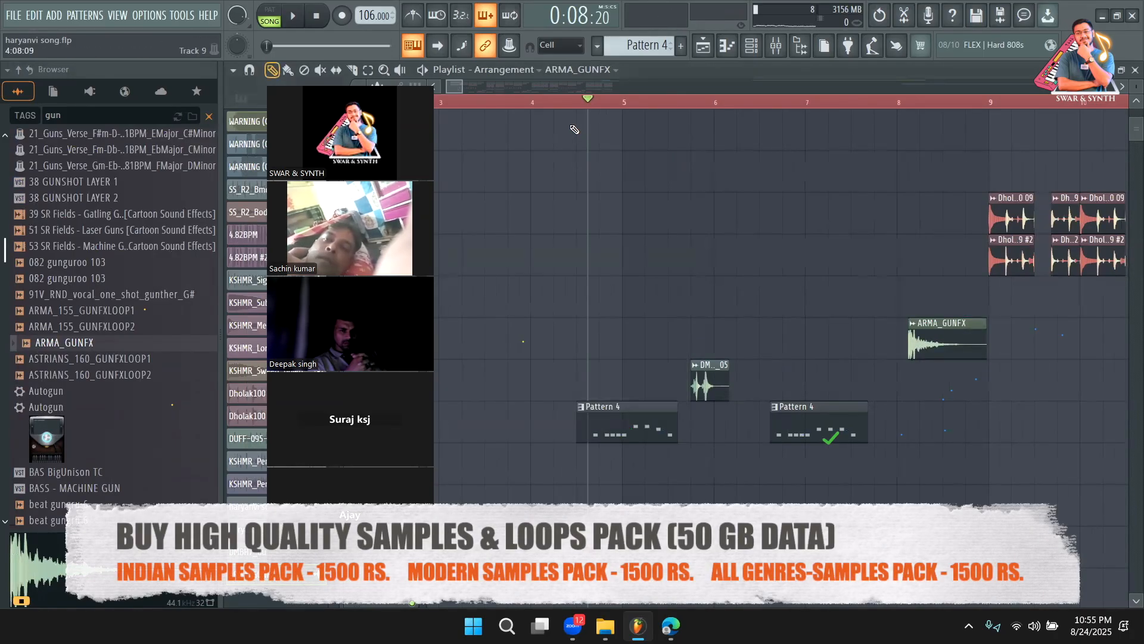
{"action": "key", "text": "space"}
{"action": "double_click", "coordinate": [720, 388]}
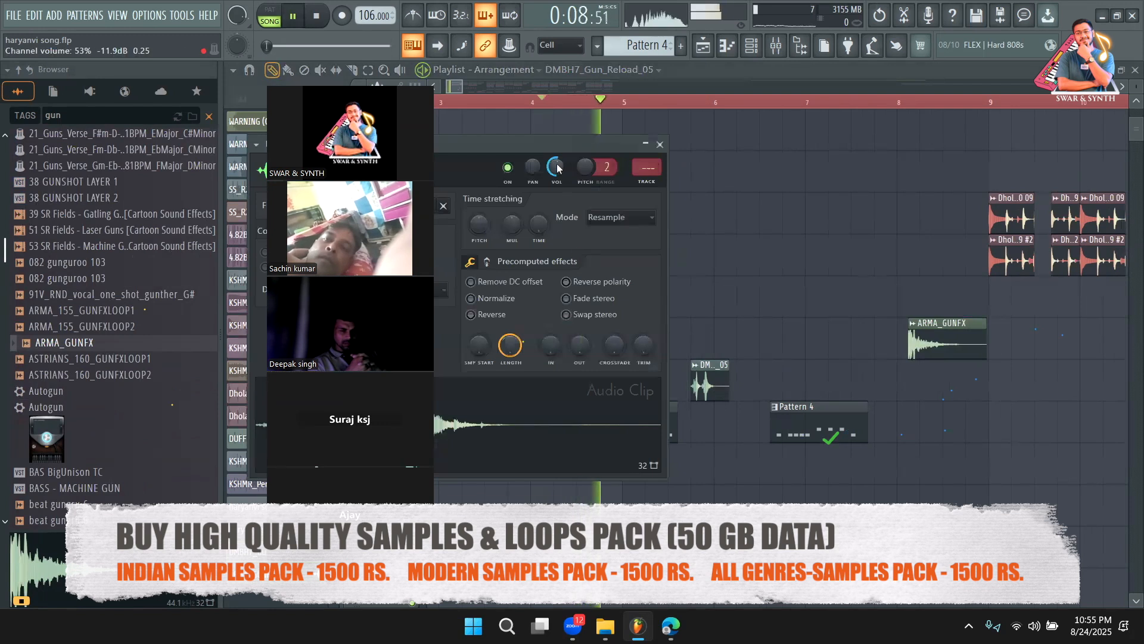
{"action": "right_click", "coordinate": [826, 302]}
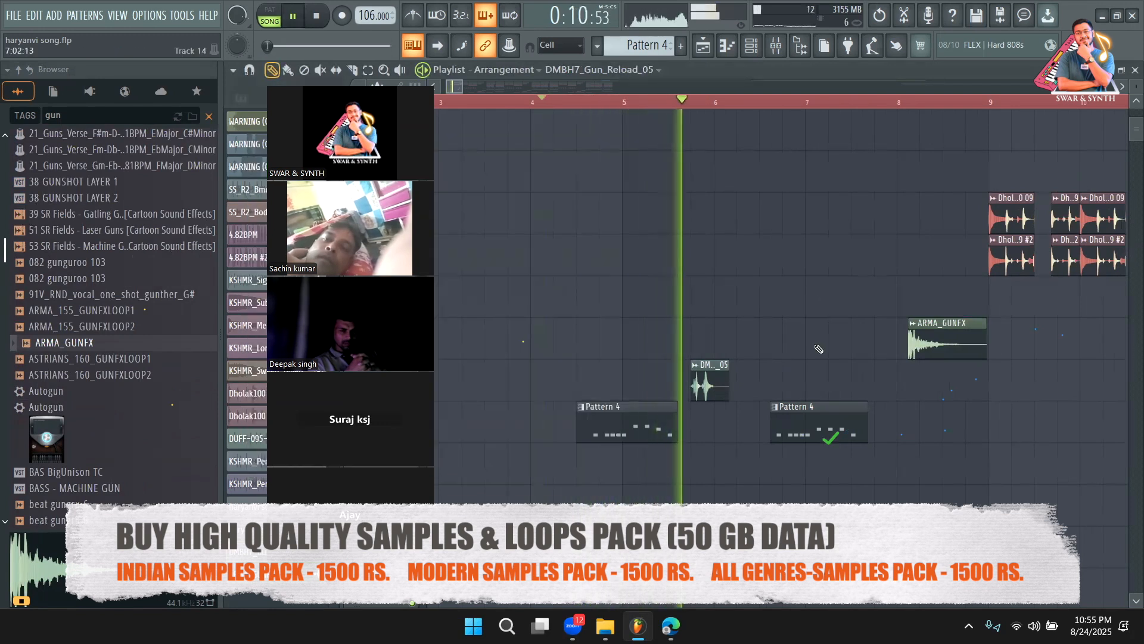
{"action": "left_click_drag", "start_coordinate": [966, 343], "coordinate": [944, 380]}
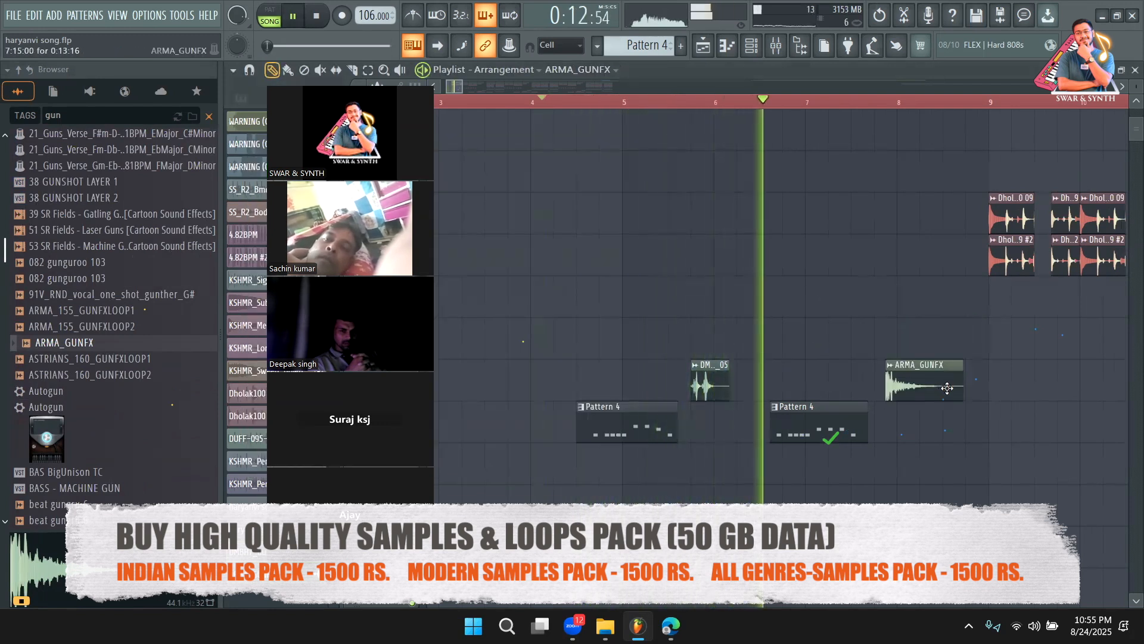
{"action": "double_click", "coordinate": [945, 381]}
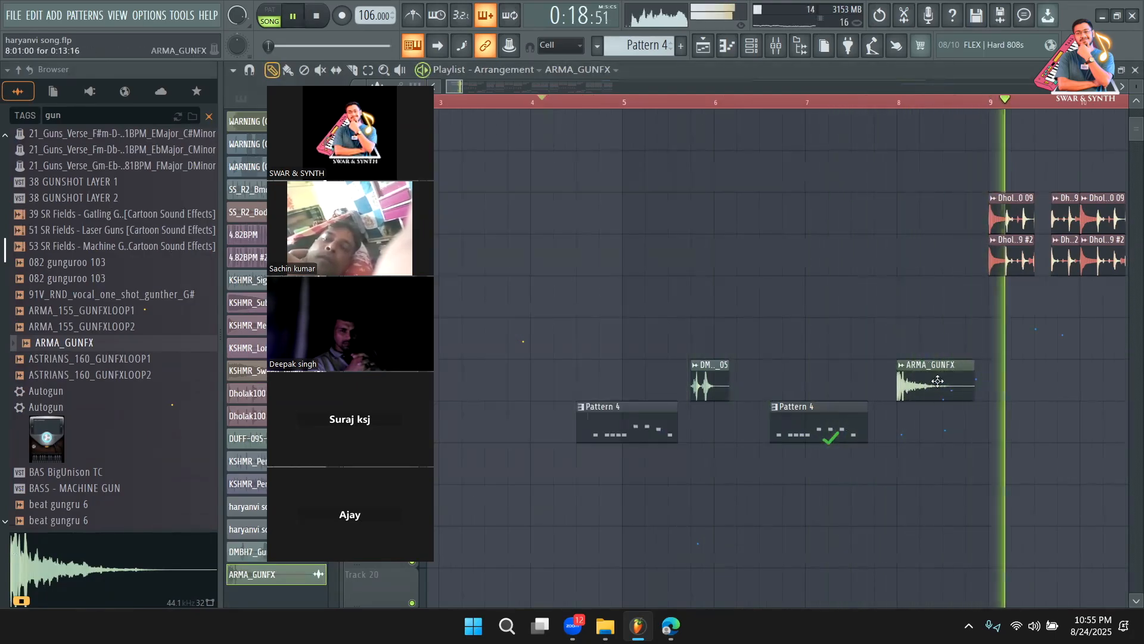
{"action": "key", "text": "space"}
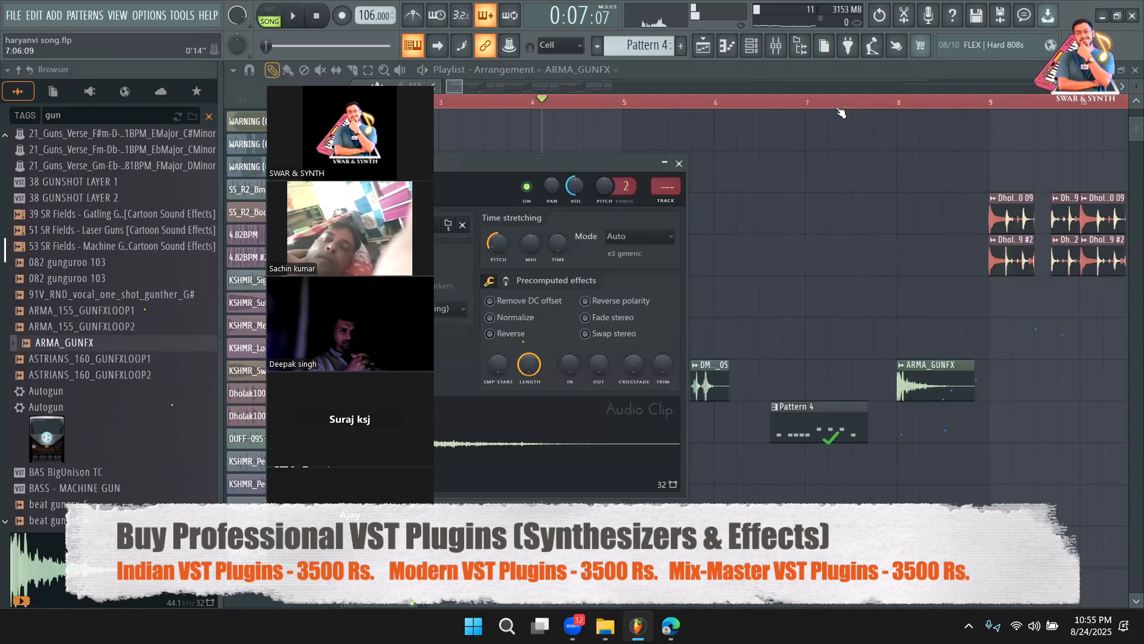
Replay from just after bar 7 and set the ARMA_GUNFX sample's pitch shift to -1200 cents
{"action": "left_click", "coordinate": [840, 114]}
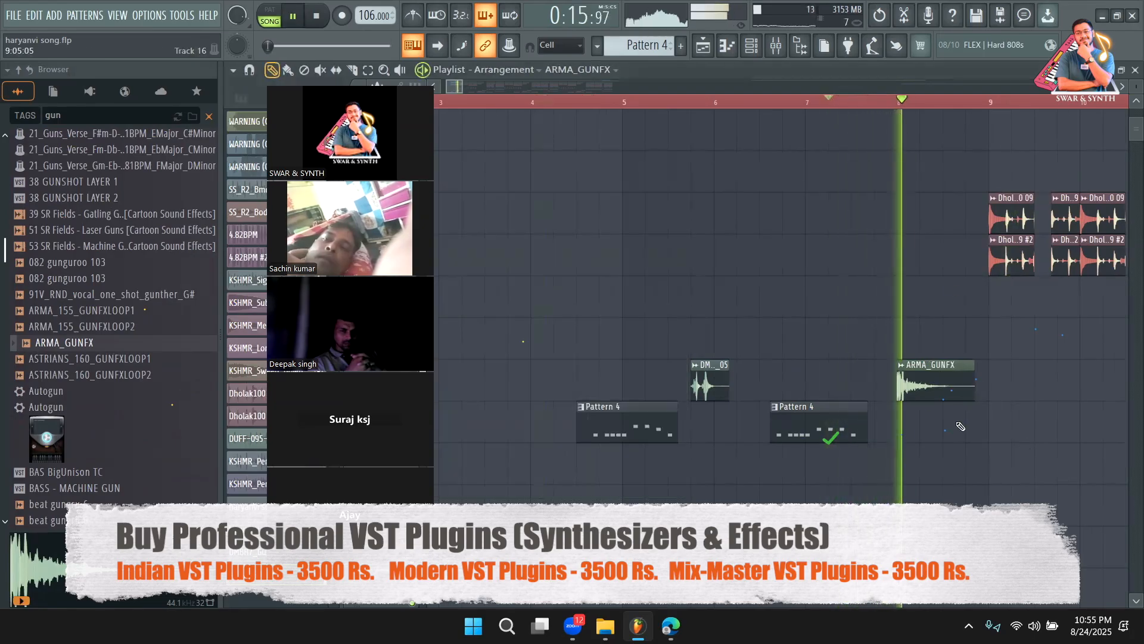
{"action": "double_click", "coordinate": [924, 388]}
{"action": "left_click_drag", "start_coordinate": [497, 245], "coordinate": [496, 245]}
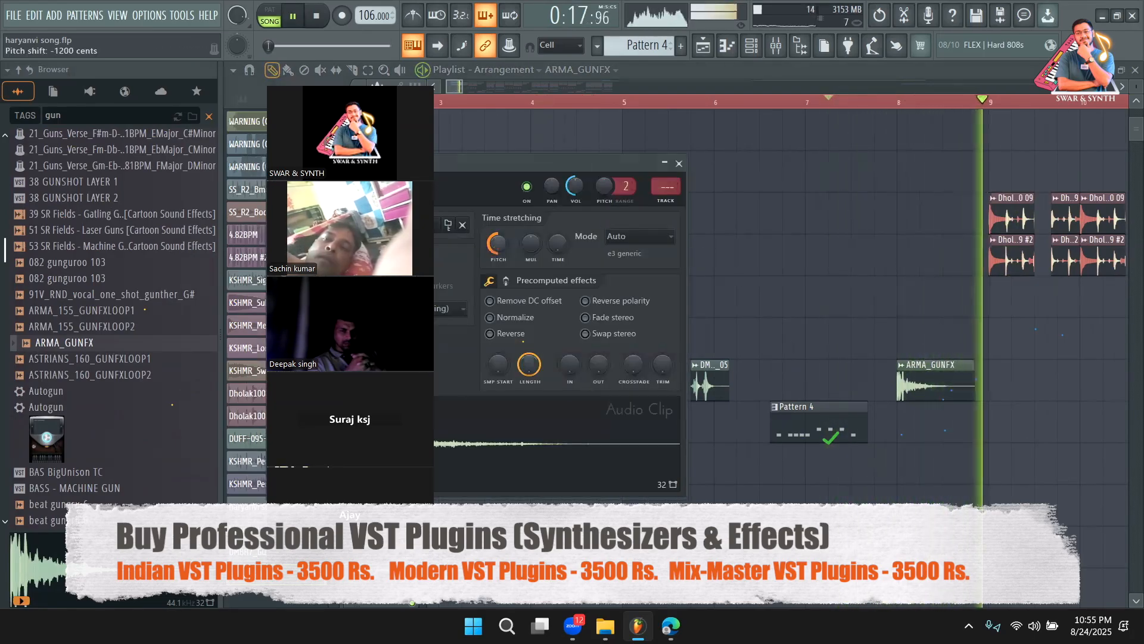
{"action": "left_click", "coordinate": [851, 101]}
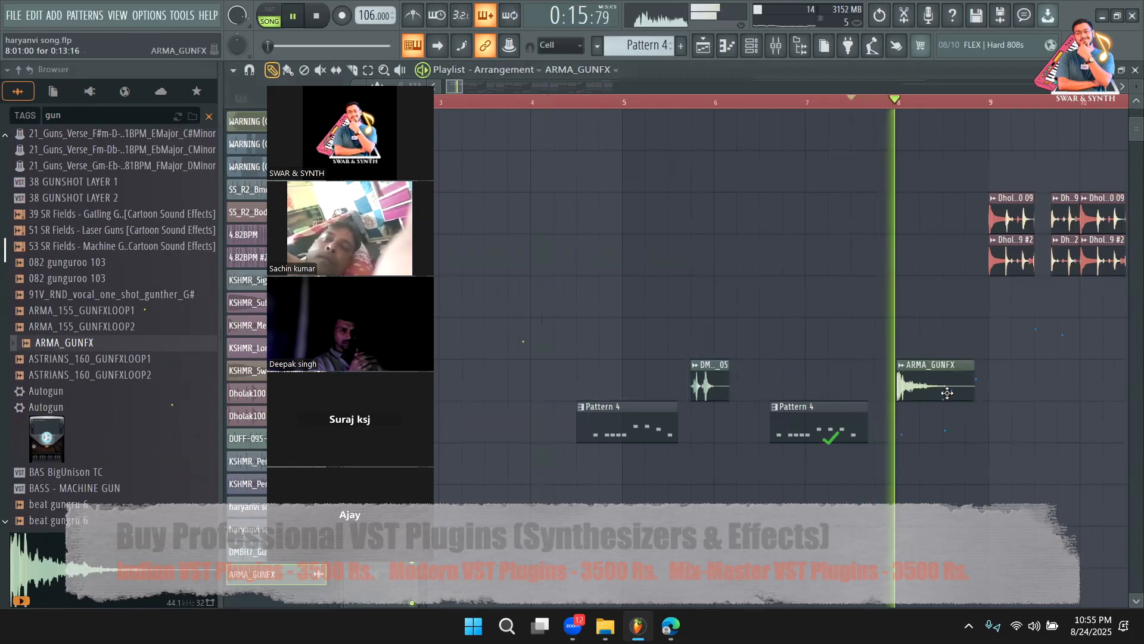
{"action": "double_click", "coordinate": [944, 389]}
{"action": "key", "text": "Escape"}
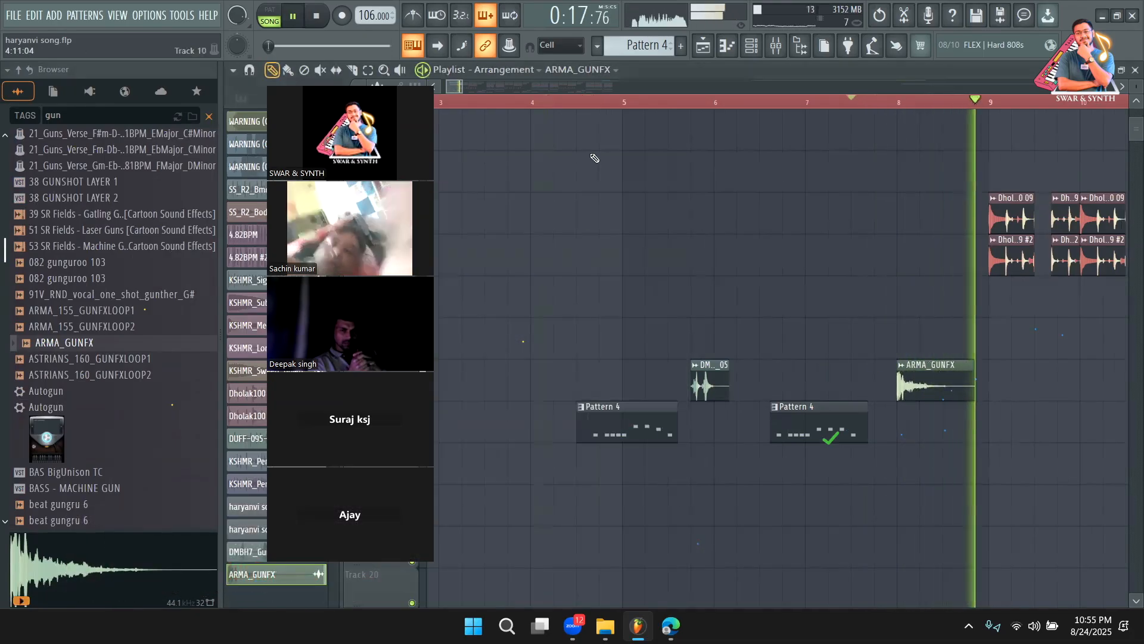
Extend the SS_R2_Bme_94_Dmaj_Top_Drum loop on Track 6 back over bars 5 to 8 with two more clips
{"action": "left_click_drag", "start_coordinate": [417, 110], "coordinate": [321, 110]}
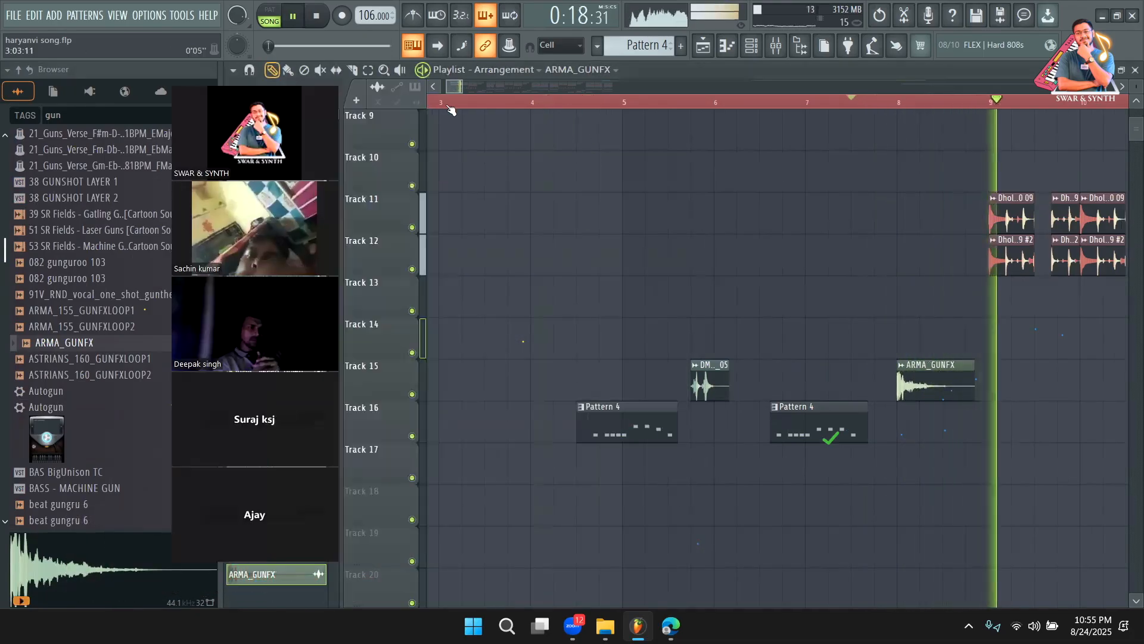
{"action": "left_click_drag", "start_coordinate": [462, 87], "coordinate": [511, 109]}
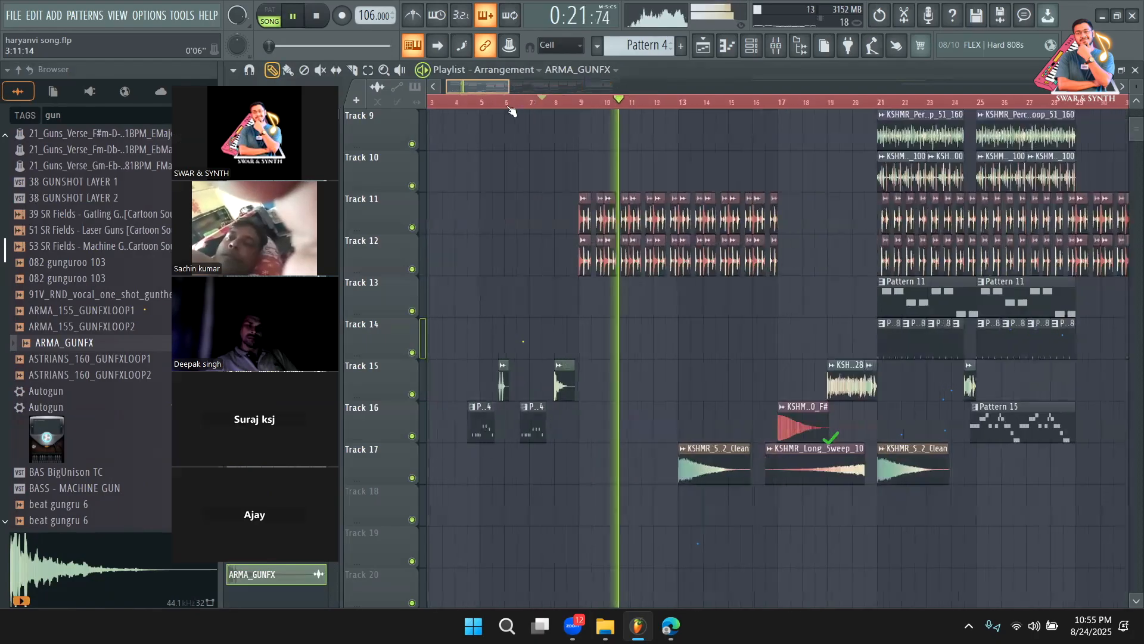
{"action": "scroll", "coordinate": [596, 209], "scroll_direction": "up", "scroll_amount": 6}
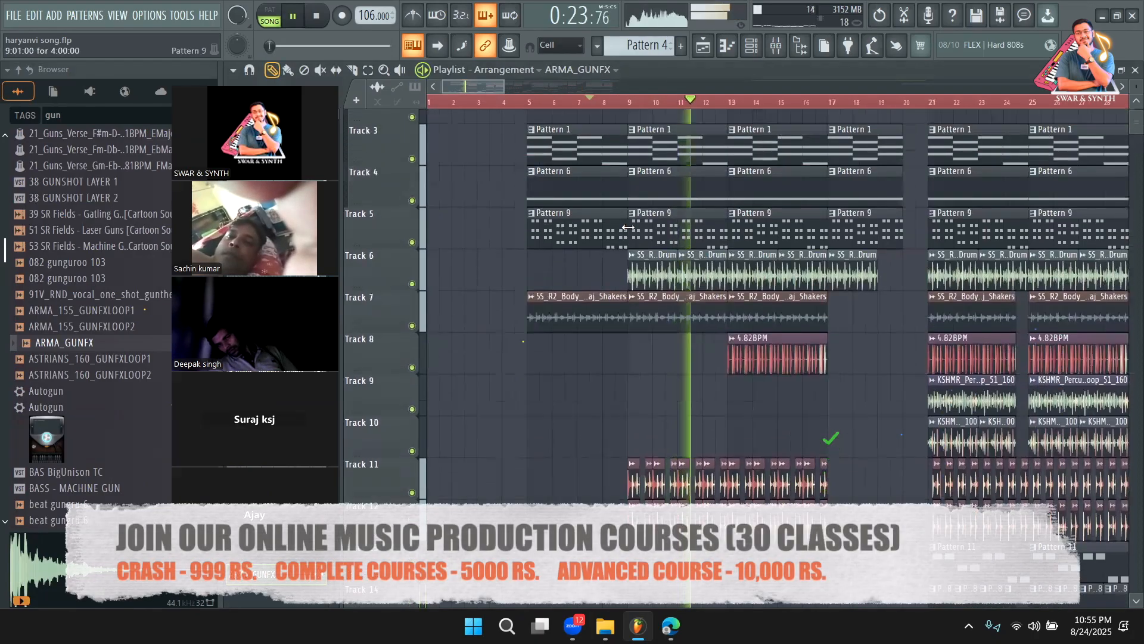
{"action": "scroll", "coordinate": [630, 239], "scroll_direction": "up", "scroll_amount": 2}
{"action": "scroll", "coordinate": [646, 274], "scroll_direction": "down", "scroll_amount": 3}
{"action": "key", "text": "space"}
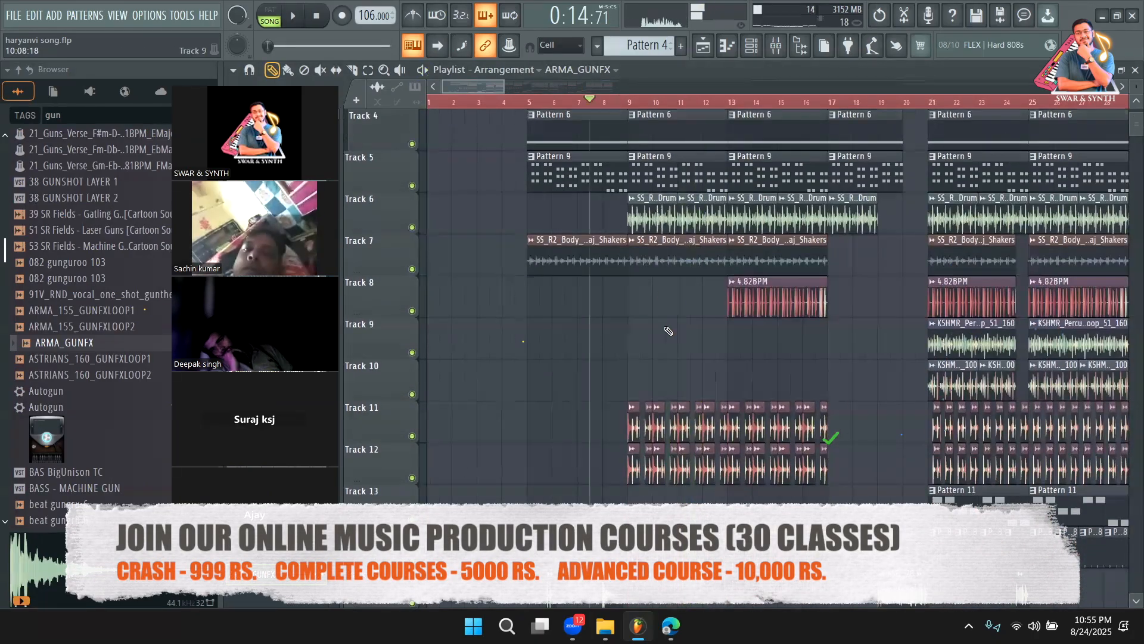
{"action": "left_click", "coordinate": [652, 221]}
{"action": "left_click", "coordinate": [536, 219]}
{"action": "key", "text": "space"}
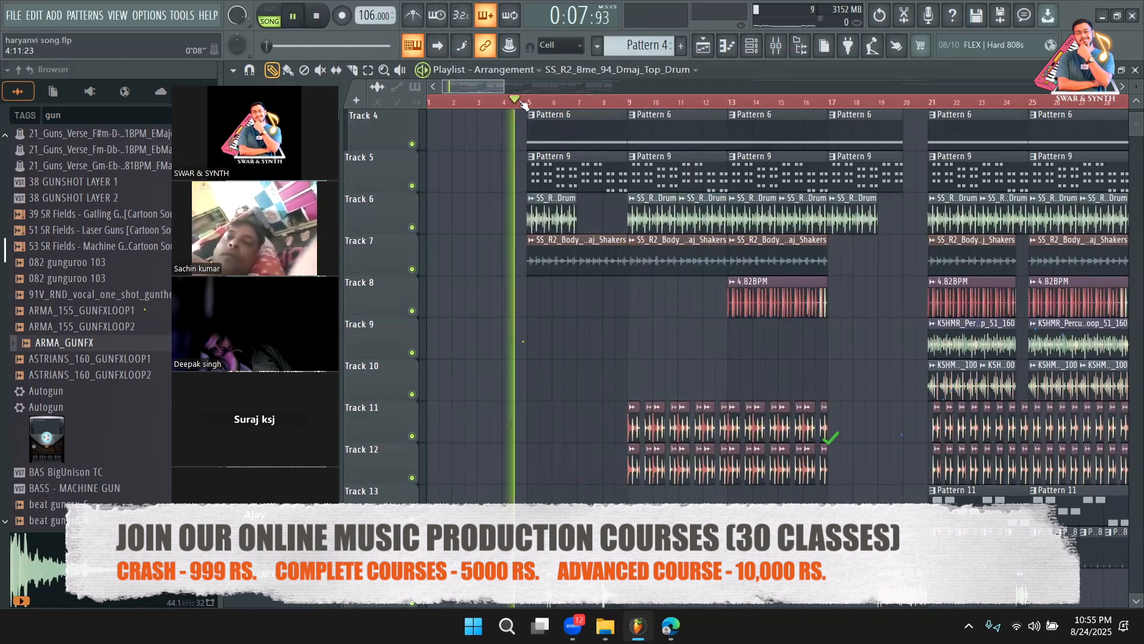
{"action": "left_click", "coordinate": [598, 225]}
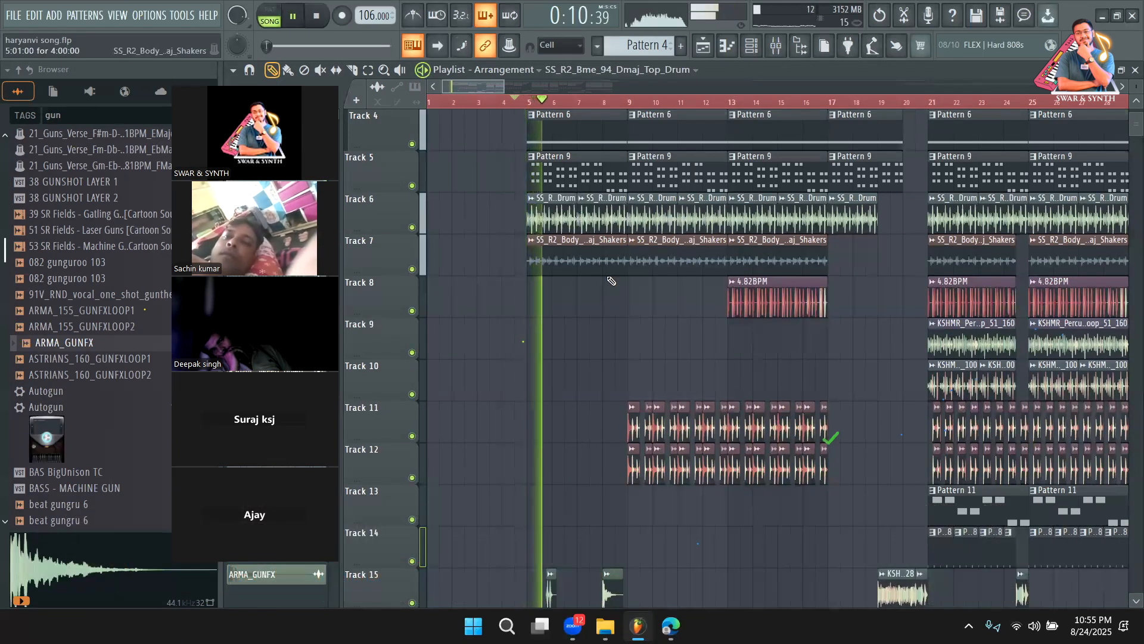
Place a copy of KSHMR_Signature_Fill_09_Dead_Mans_Hand_3_128 on Track 14 just before bar 9
{"action": "scroll", "coordinate": [604, 324], "scroll_direction": "down", "scroll_amount": 1}
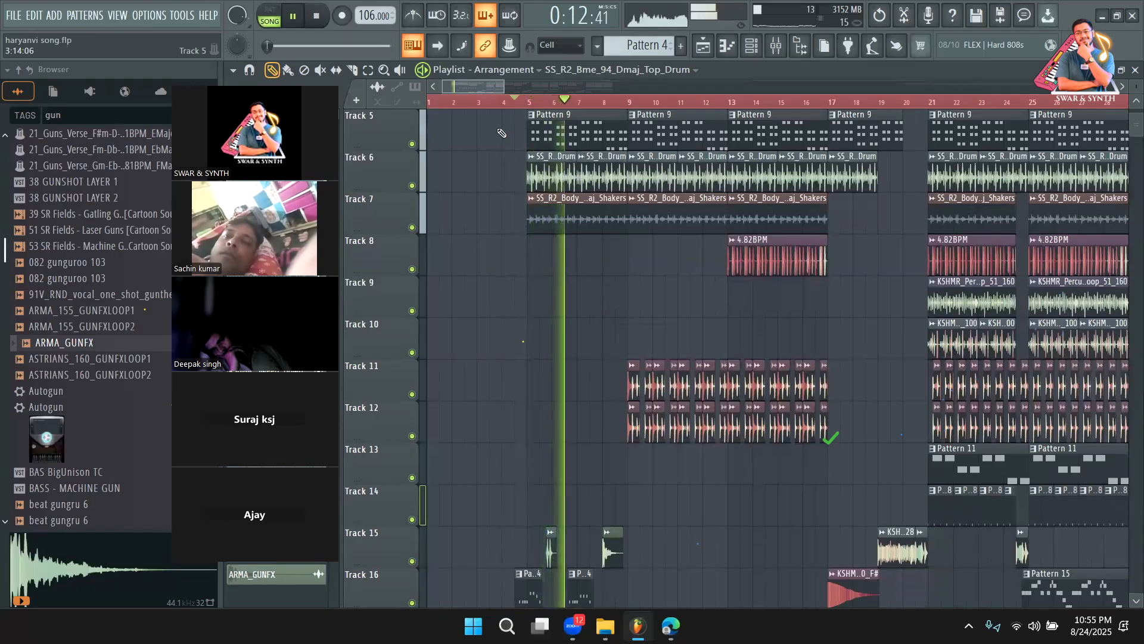
{"action": "mouse_move", "coordinate": [505, 86]}
{"action": "left_mouse_down"}
{"action": "mouse_move", "coordinate": [481, 85]}
{"action": "mouse_move", "coordinate": [503, 86]}
{"action": "left_mouse_up"}
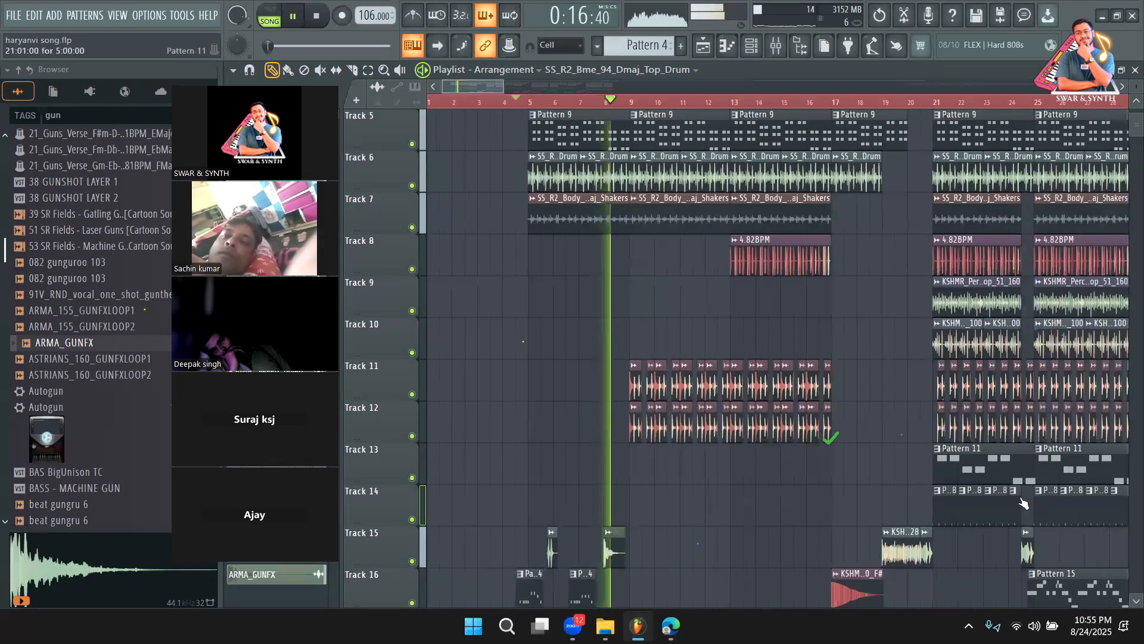
{"action": "left_click", "coordinate": [1030, 553]}
{"action": "left_click", "coordinate": [621, 505]}
Slice the Track 6 top drum loop in the middle of bar 8, remove the piece before bar 9 and replay the transition
{"action": "scroll", "coordinate": [582, 314], "scroll_direction": "up", "scroll_amount": 2}
{"action": "left_click", "coordinate": [352, 70]}
{"action": "left_click_drag", "start_coordinate": [617, 239], "coordinate": [617, 263]}
{"action": "key", "text": "space"}
{"action": "left_click", "coordinate": [620, 103]}
{"action": "key", "text": "space"}
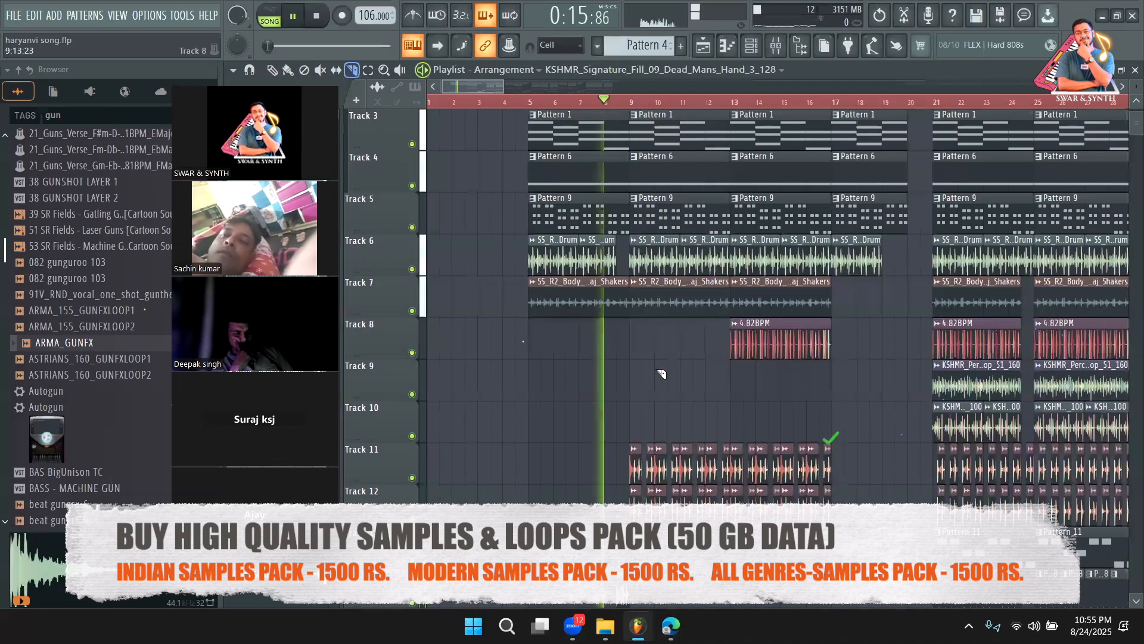
Replay the intro from about bar 4 and remove the KSHMR signature fill on Track 14 before bar 9
{"action": "scroll", "coordinate": [686, 417], "scroll_direction": "down", "scroll_amount": 1}
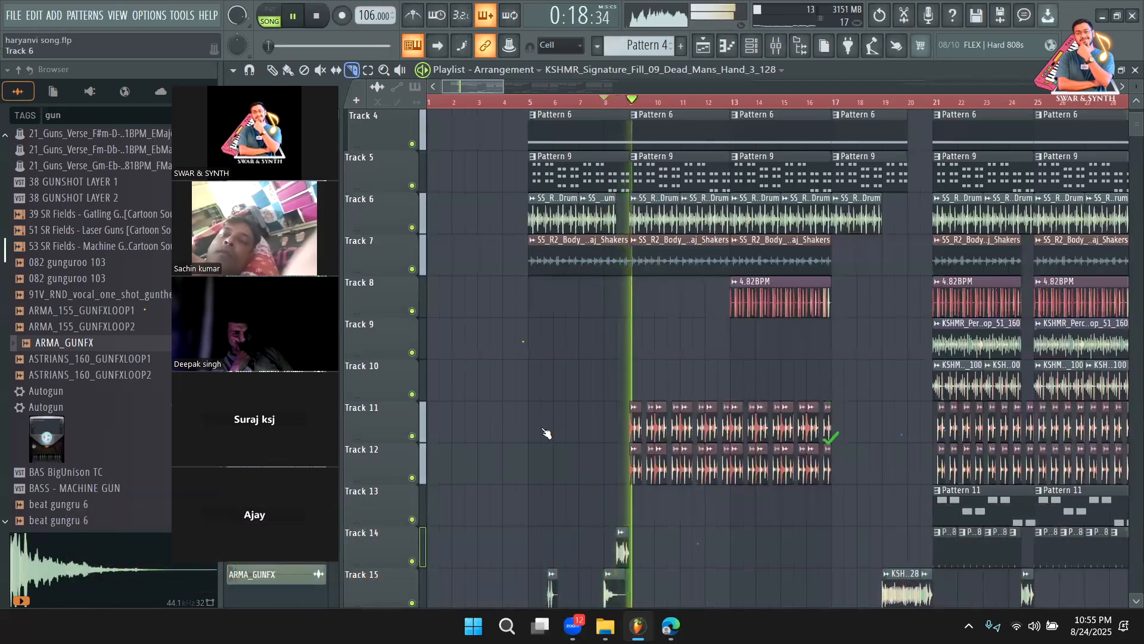
{"action": "key", "text": "space"}
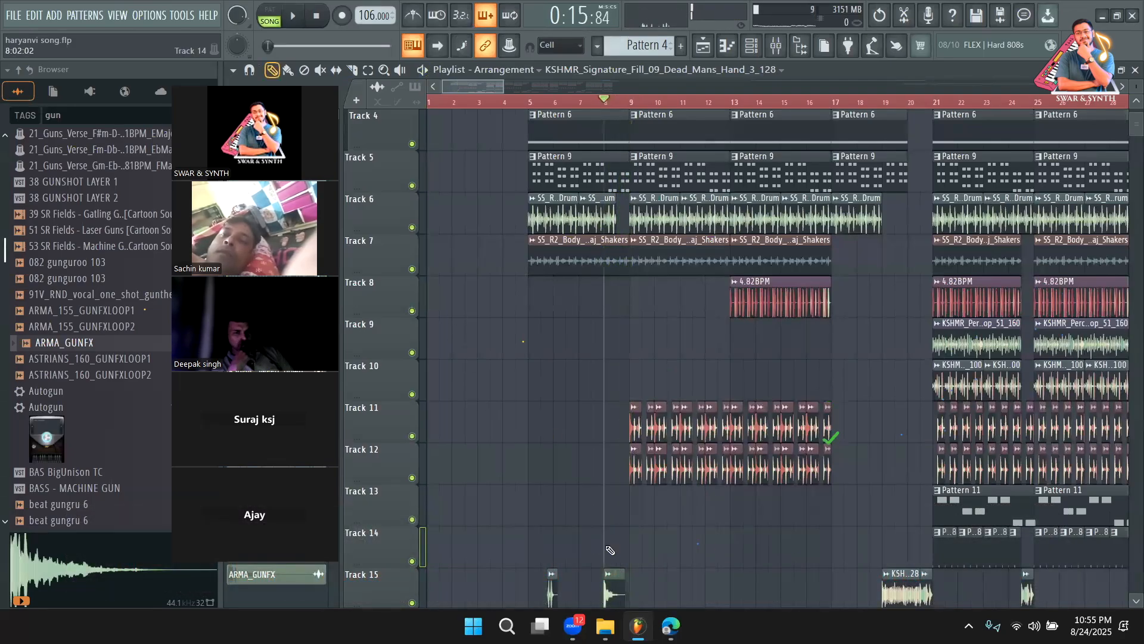
{"action": "left_click_drag", "start_coordinate": [502, 88], "coordinate": [624, 87]}
{"action": "scroll", "coordinate": [498, 146], "scroll_direction": "down", "scroll_amount": 1}
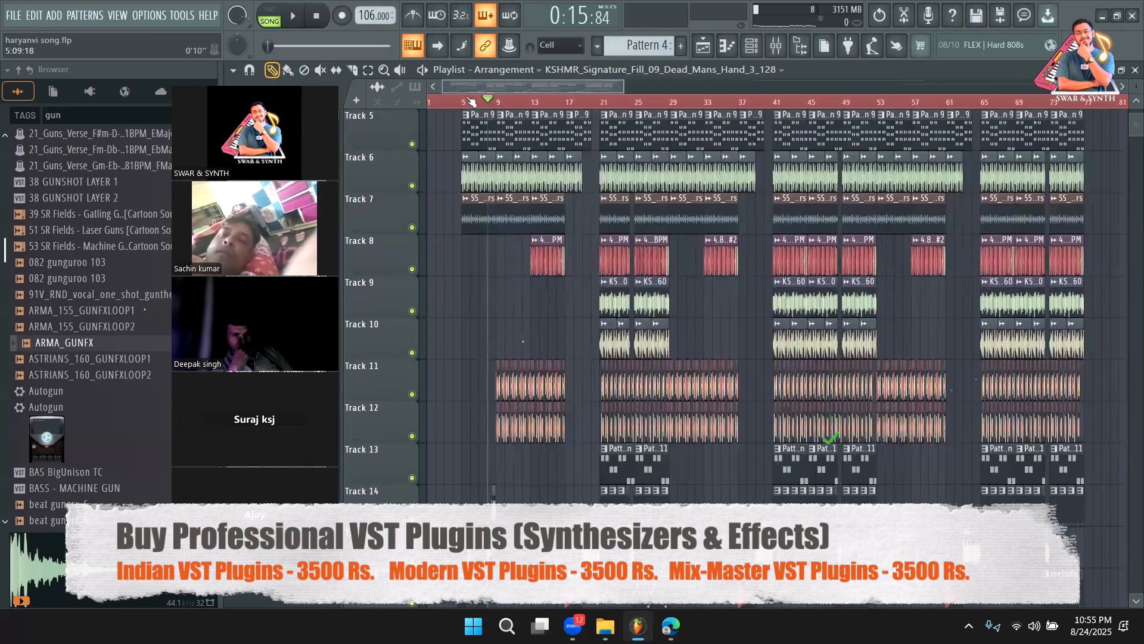
{"action": "key", "text": "space"}
{"action": "scroll", "coordinate": [598, 460], "scroll_direction": "down", "scroll_amount": 3}
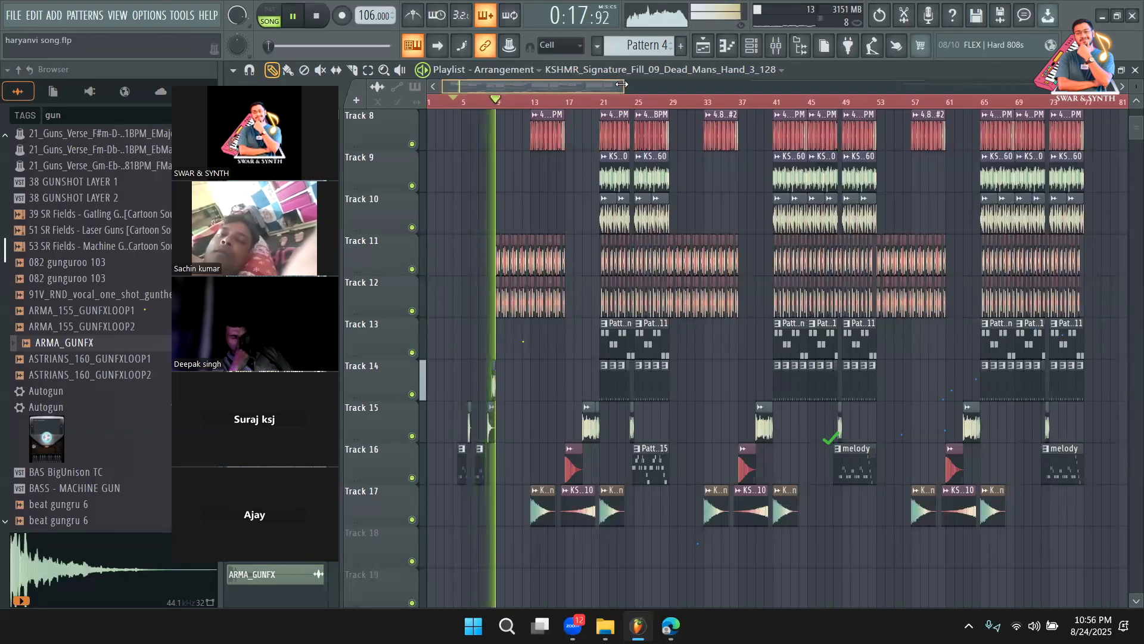
{"action": "left_click_drag", "start_coordinate": [625, 82], "coordinate": [620, 84]}
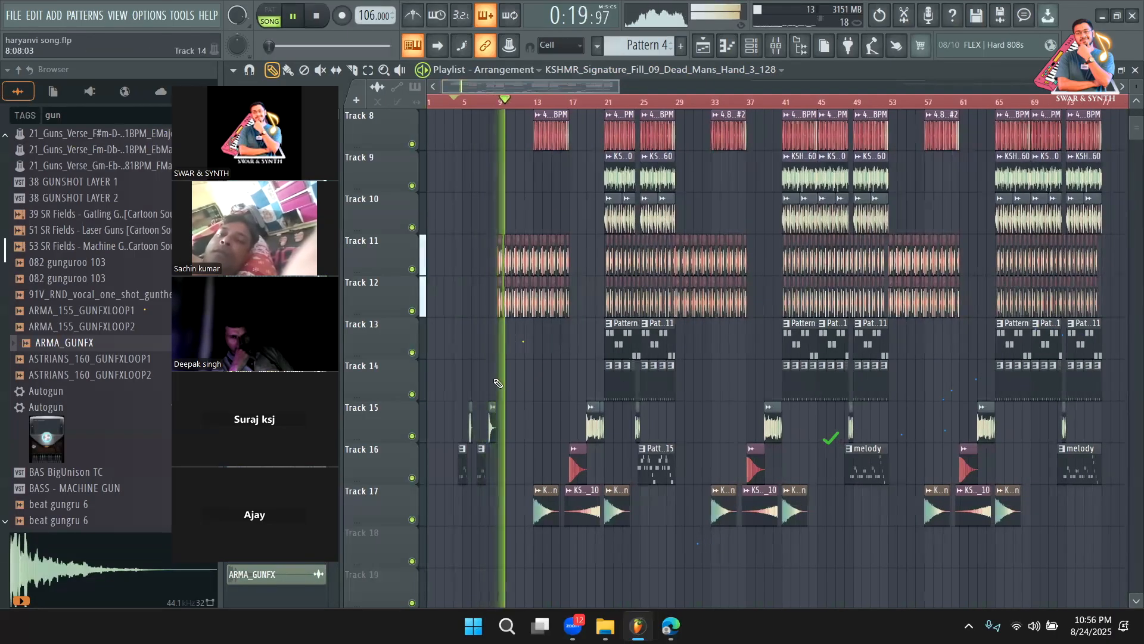
Review the drum and percussion tracks during playback and inspect the sample settings of the 4.82BPM clip on Track 8
{"action": "scroll", "coordinate": [546, 201], "scroll_direction": "up", "scroll_amount": 5}
{"action": "scroll", "coordinate": [556, 393], "scroll_direction": "down", "scroll_amount": 3}
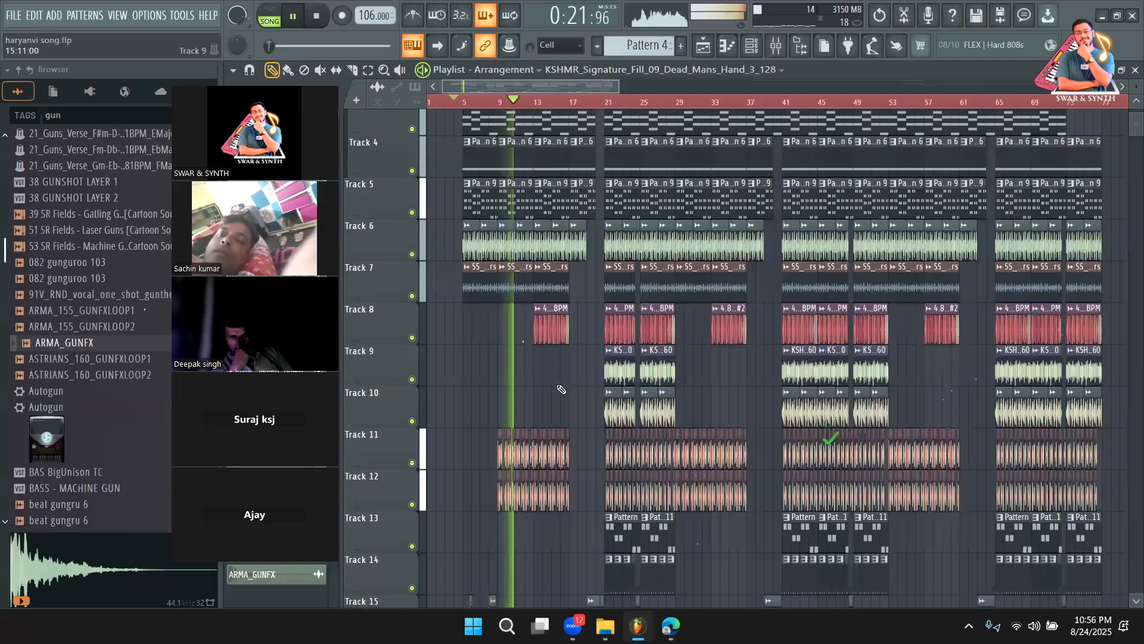
{"action": "scroll", "coordinate": [561, 431], "scroll_direction": "up", "scroll_amount": 4}
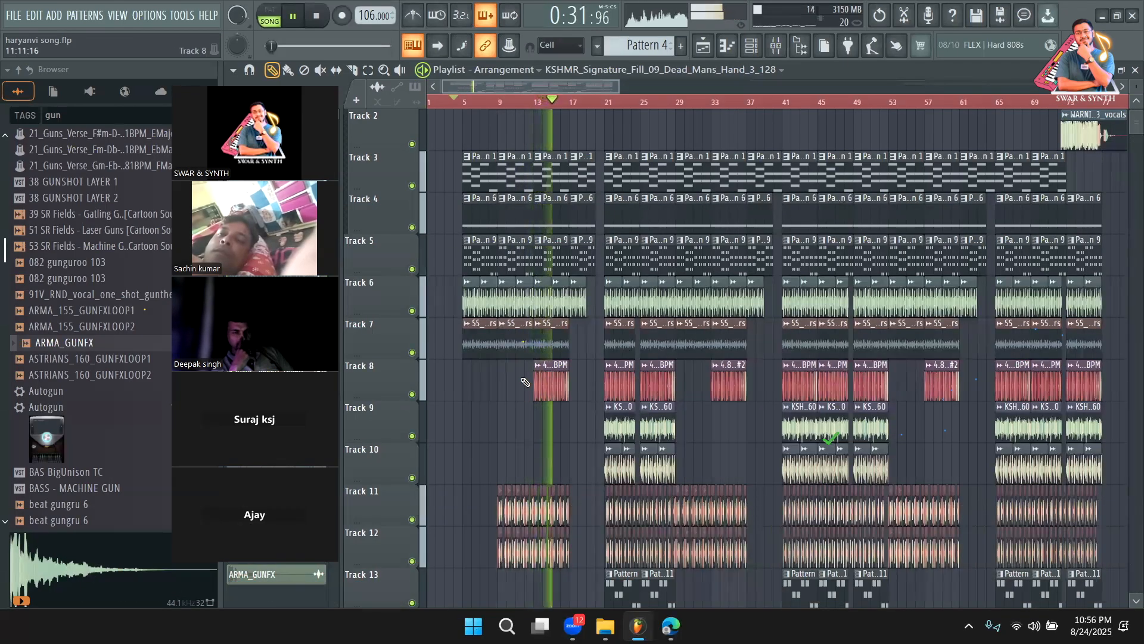
{"action": "double_click", "coordinate": [546, 385]}
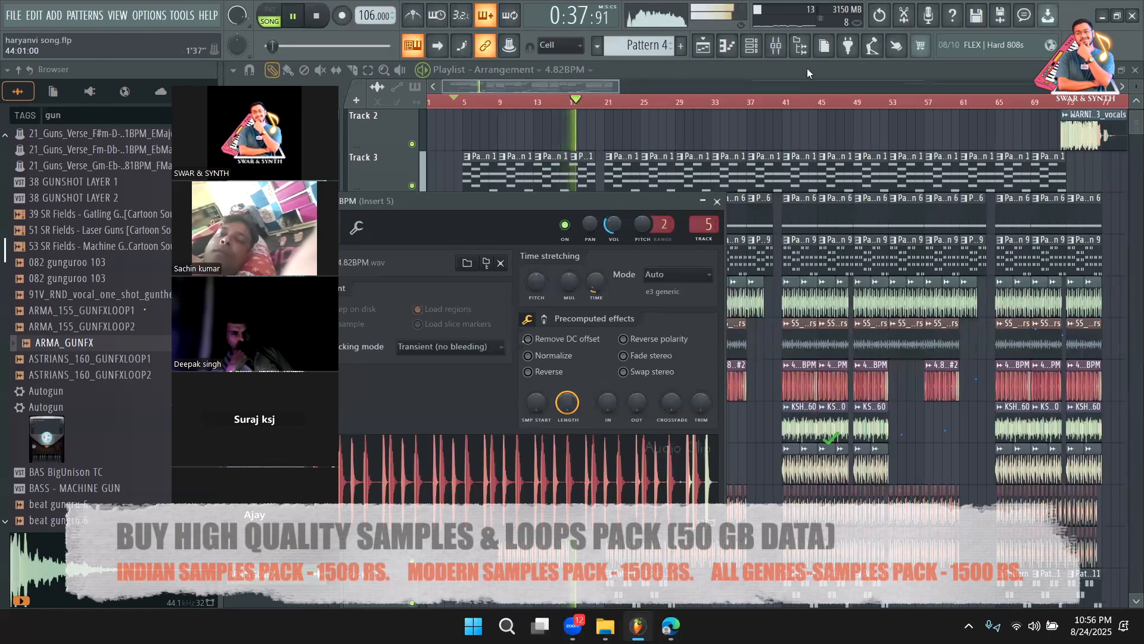
{"action": "left_click", "coordinate": [807, 68]}
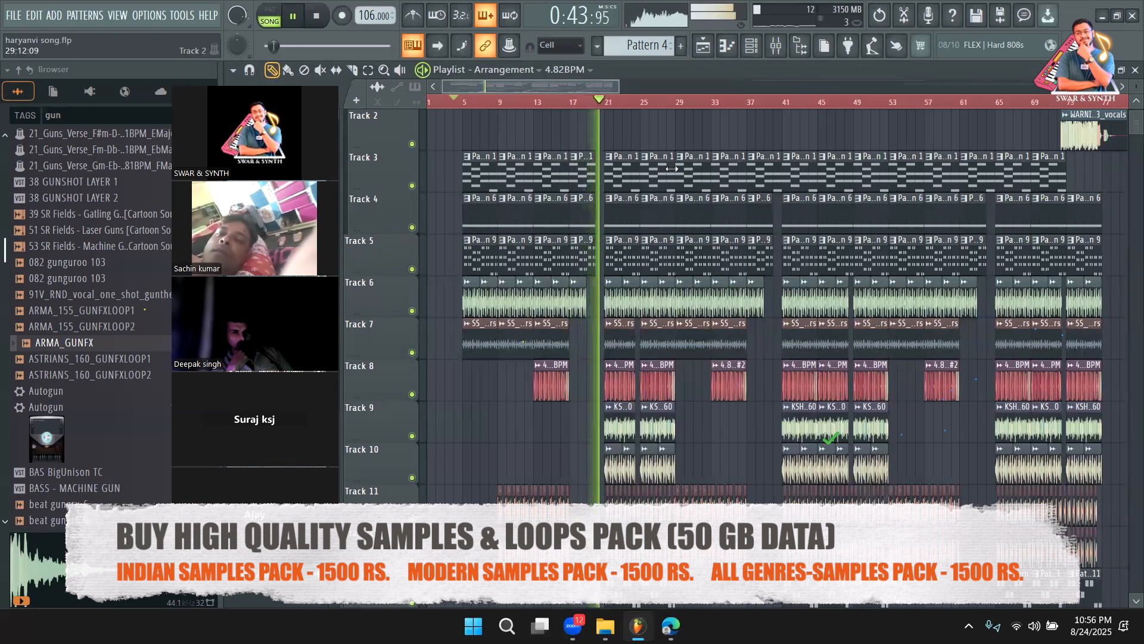
Check the 4.82BPM #2 sample settings and adjust the 4.82BPM channel volume to about 39%
{"action": "scroll", "coordinate": [646, 306], "scroll_direction": "down", "scroll_amount": 3}
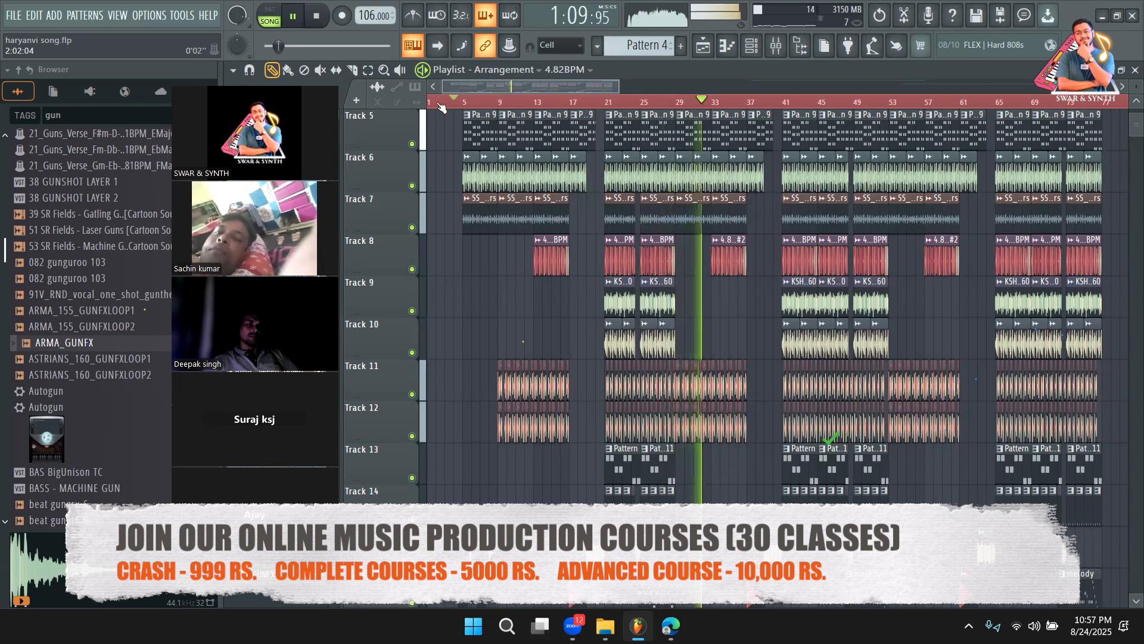
{"action": "double_click", "coordinate": [724, 269]}
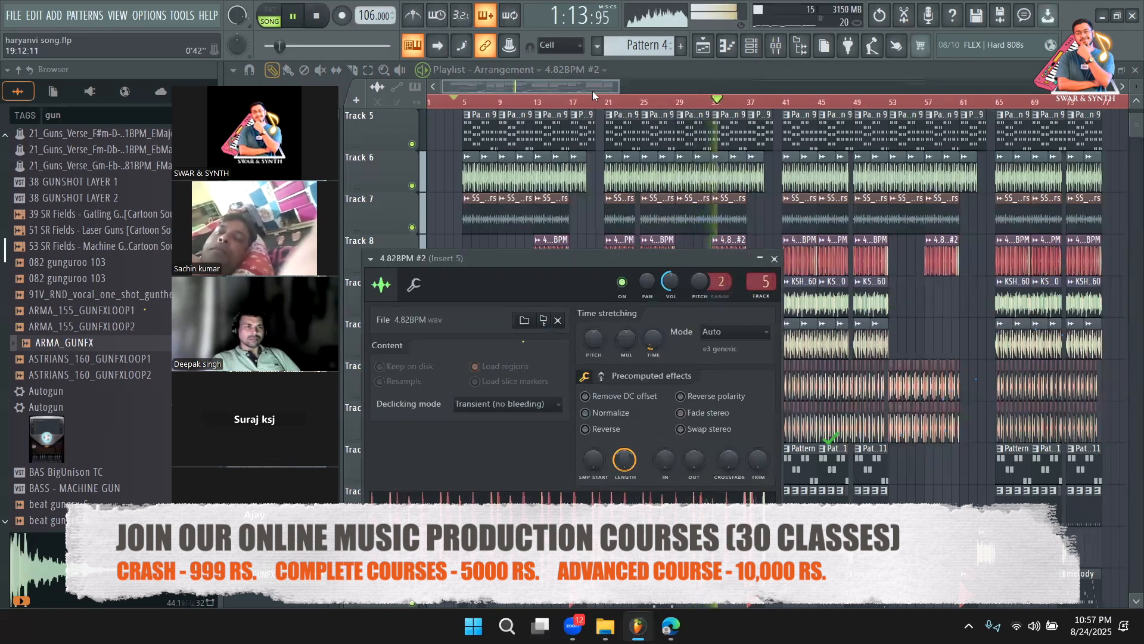
{"action": "double_click", "coordinate": [547, 238]}
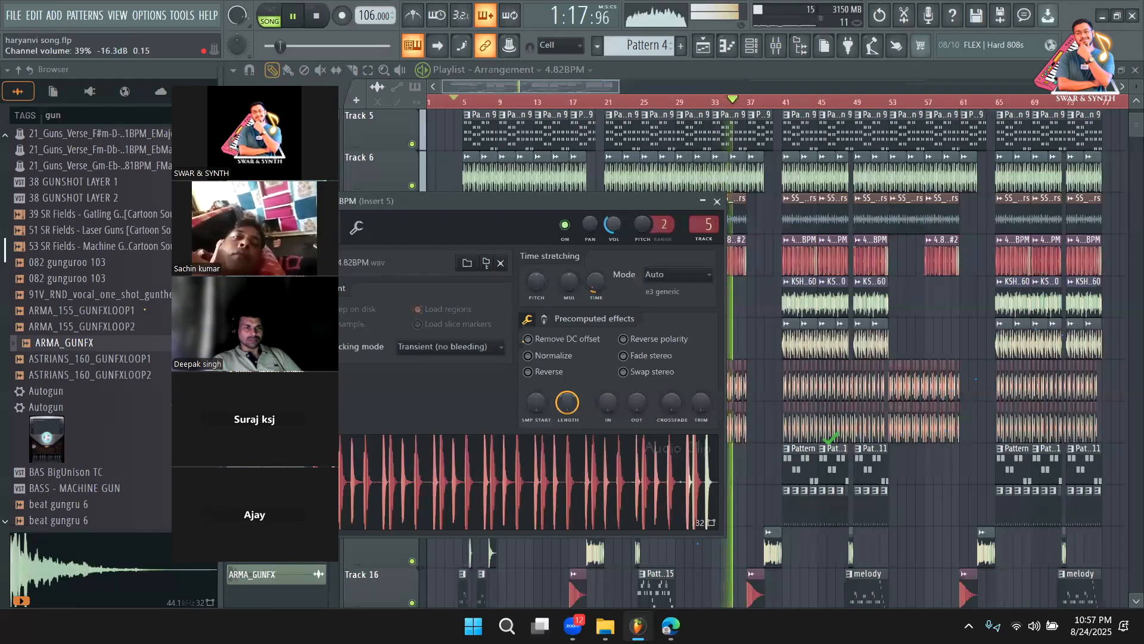
{"action": "left_click_drag", "start_coordinate": [616, 226], "coordinate": [617, 224]}
{"action": "key", "text": "Escape"}
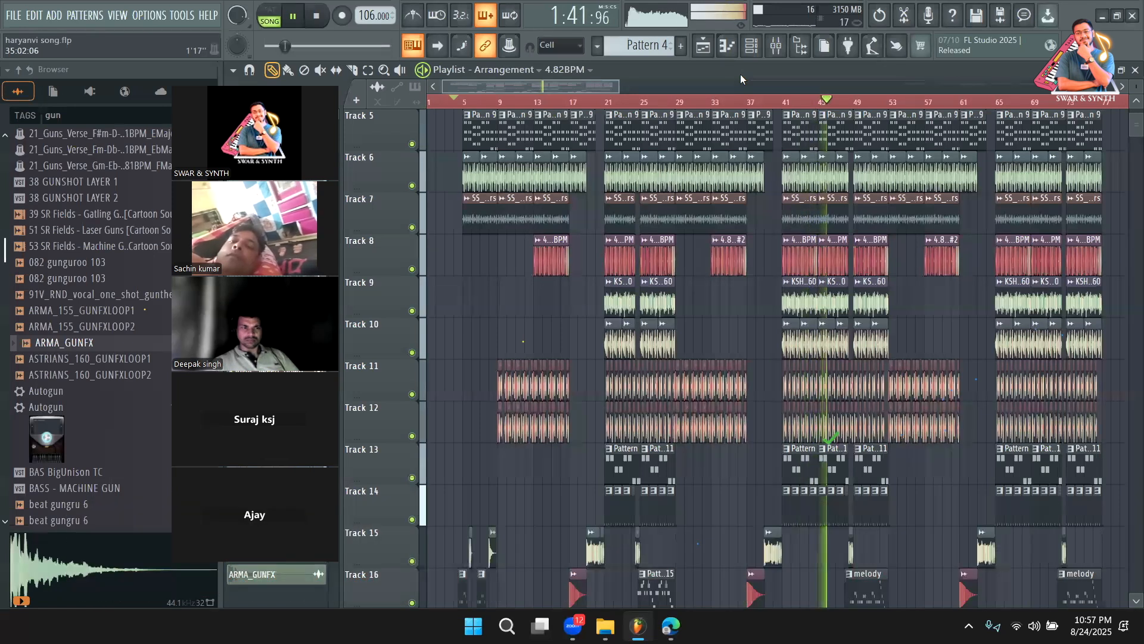
Insert an empty track above the 4.82BPM clips on Track 8, stop playback and search the sample browser for "hats"
{"action": "right_click", "coordinate": [401, 254]}
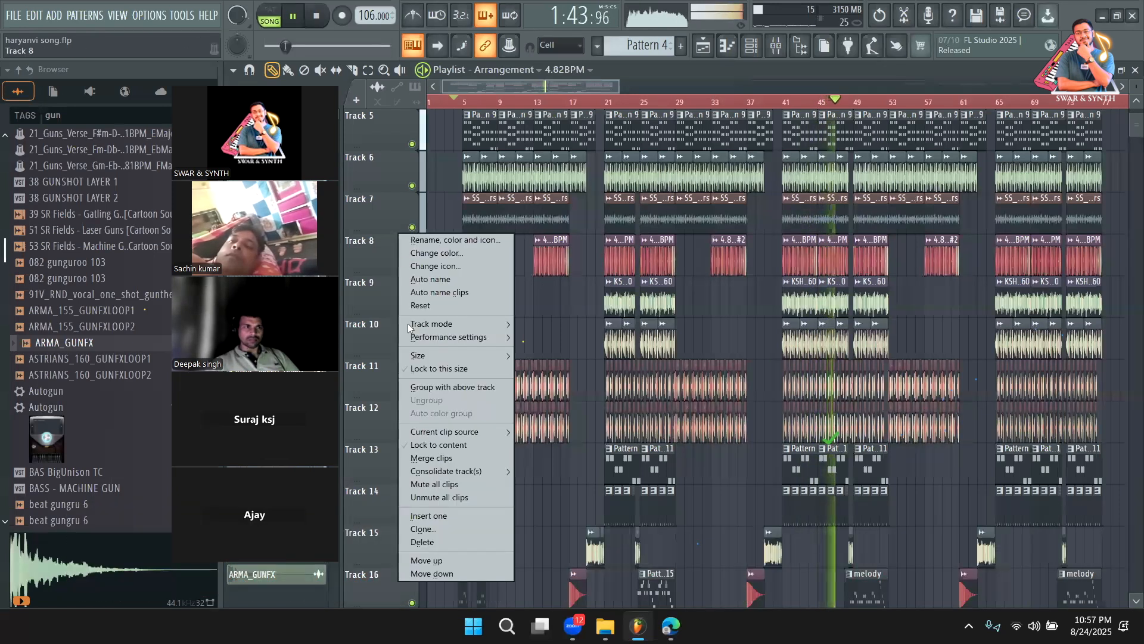
{"action": "left_click", "coordinate": [435, 518]}
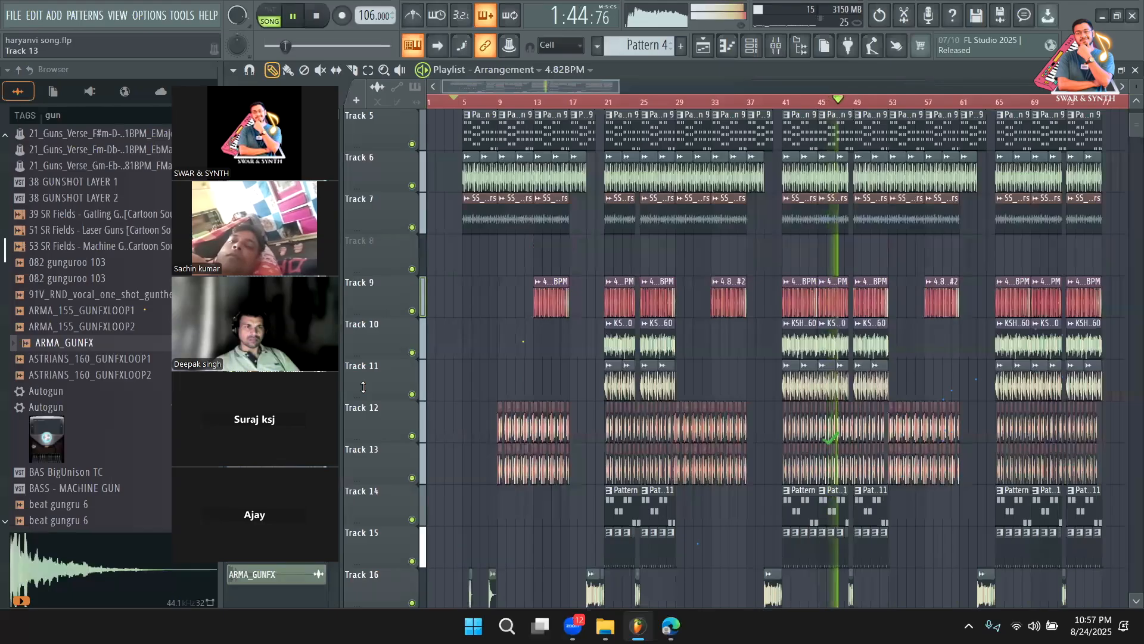
{"action": "key", "text": "space"}
{"action": "left_click_drag", "start_coordinate": [122, 110], "coordinate": [18, 108]}
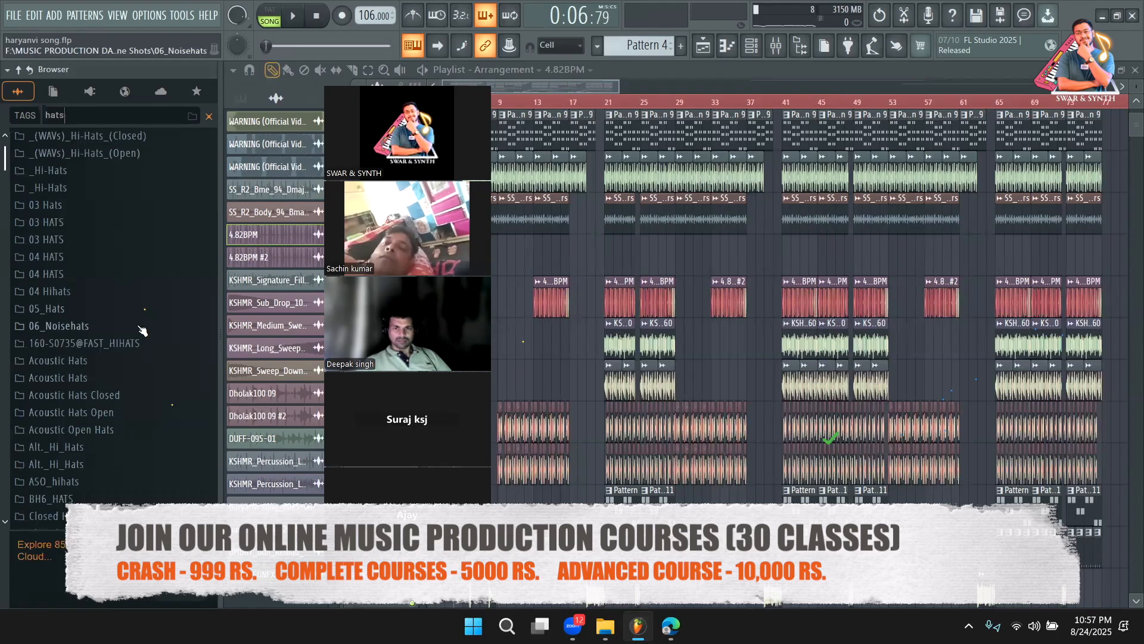
Look through the hi-hat folders and samples found by the "hats" search
{"action": "scroll", "coordinate": [145, 340], "scroll_direction": "down", "scroll_amount": 6}
{"action": "scroll", "coordinate": [93, 298], "scroll_direction": "down", "scroll_amount": 5}
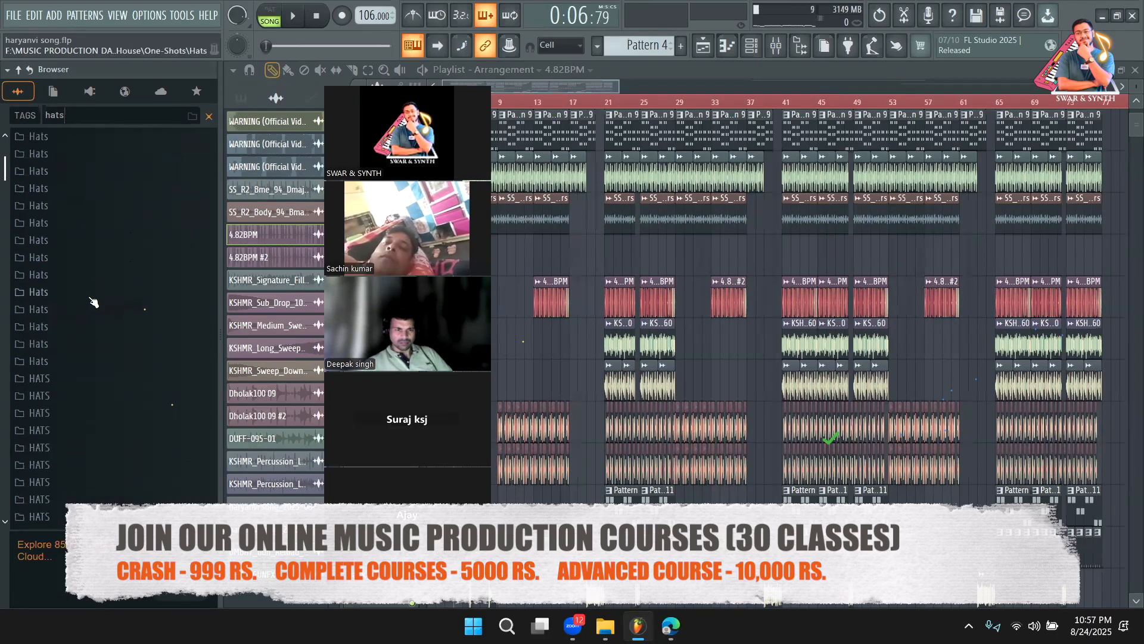
{"action": "scroll", "coordinate": [104, 335], "scroll_direction": "down", "scroll_amount": 15}
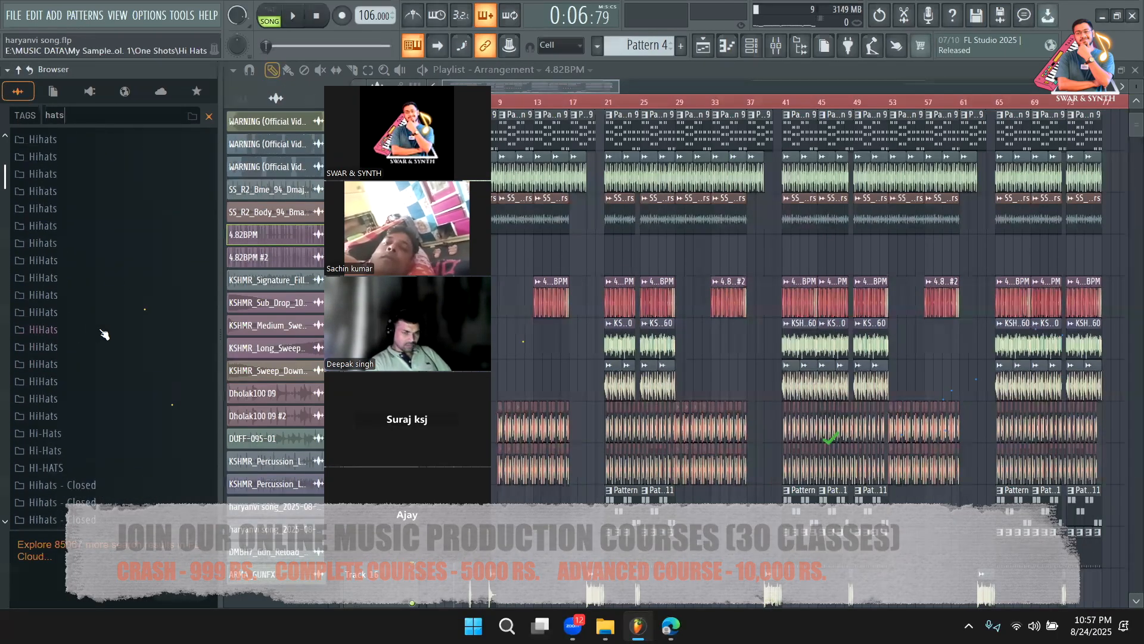
{"action": "scroll", "coordinate": [104, 335], "scroll_direction": "down", "scroll_amount": 15}
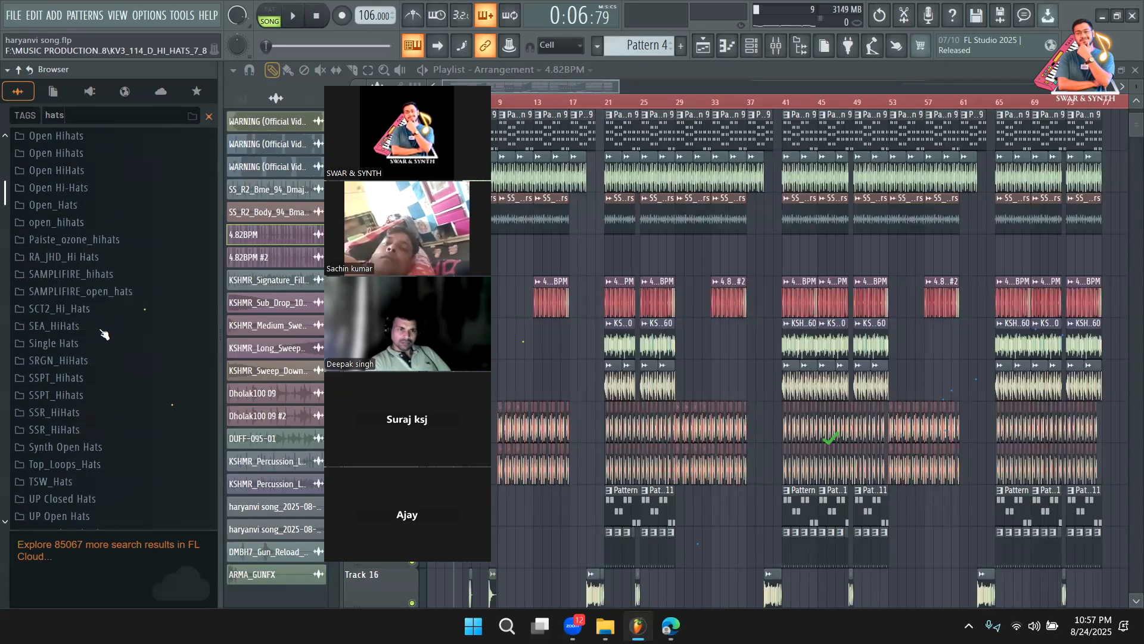
{"action": "scroll", "coordinate": [105, 335], "scroll_direction": "up", "scroll_amount": 15}
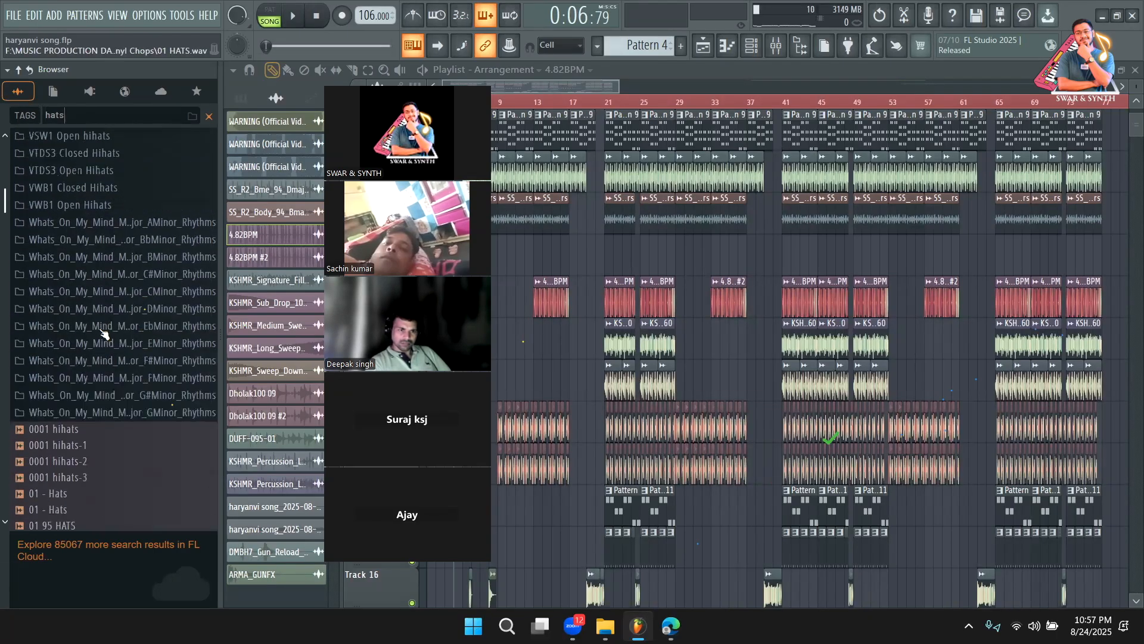
{"action": "scroll", "coordinate": [104, 335], "scroll_direction": "up", "scroll_amount": 10}
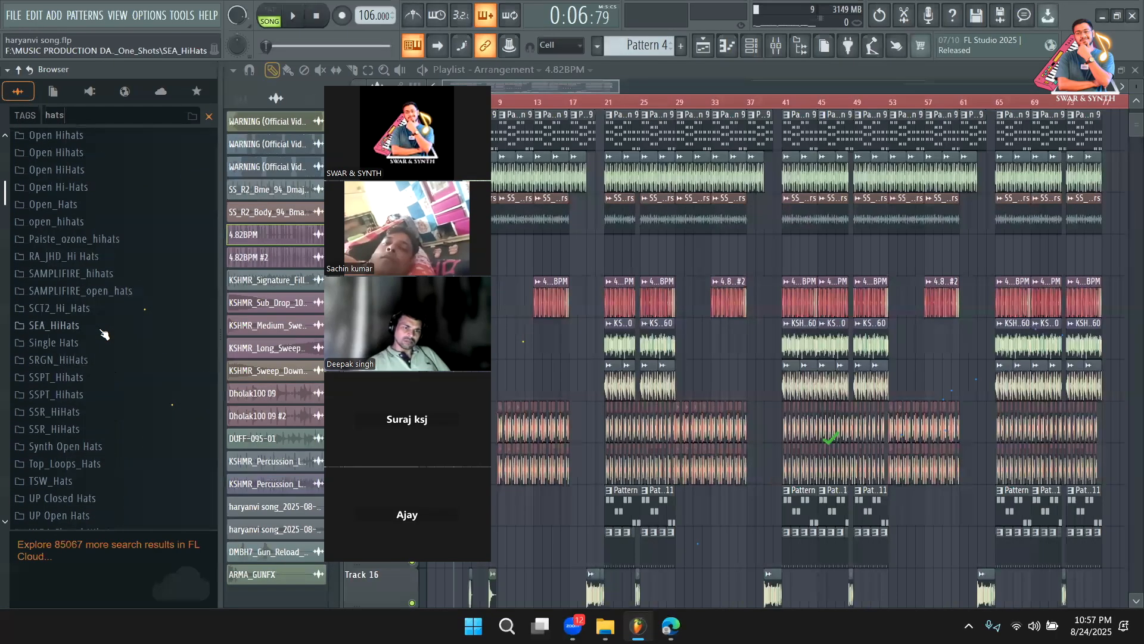
Show Pattern 8's channels in the channel rack as a step sequencer and switch playback to pattern mode
{"action": "double_click", "coordinate": [95, 115]}
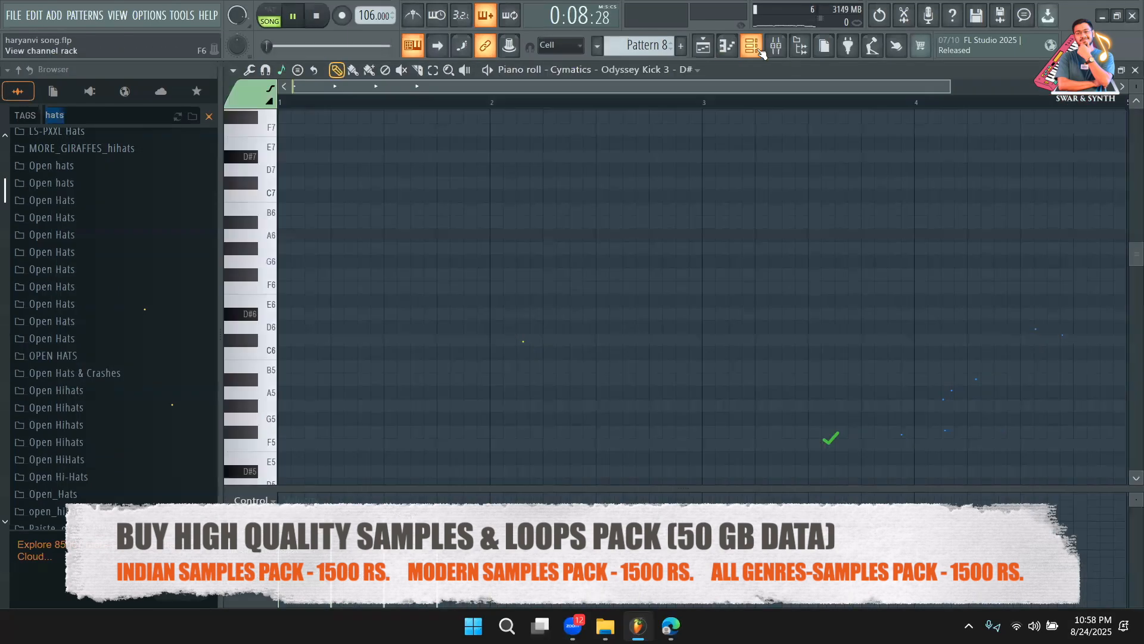
{"action": "key", "text": "F6"}
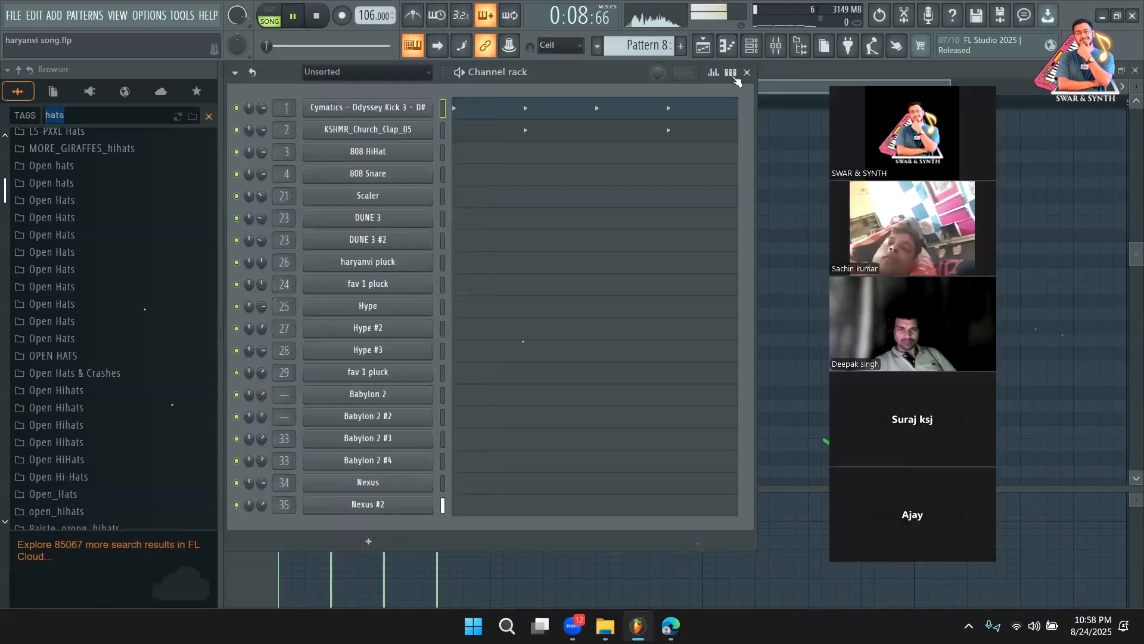
{"action": "left_click", "coordinate": [731, 73]}
{"action": "left_click", "coordinate": [270, 15]}
Clear the sample search, collapse the browser folders and open the Hats folder in the Drums pack
{"action": "left_click", "coordinate": [208, 116]}
{"action": "left_click", "coordinate": [28, 71]}
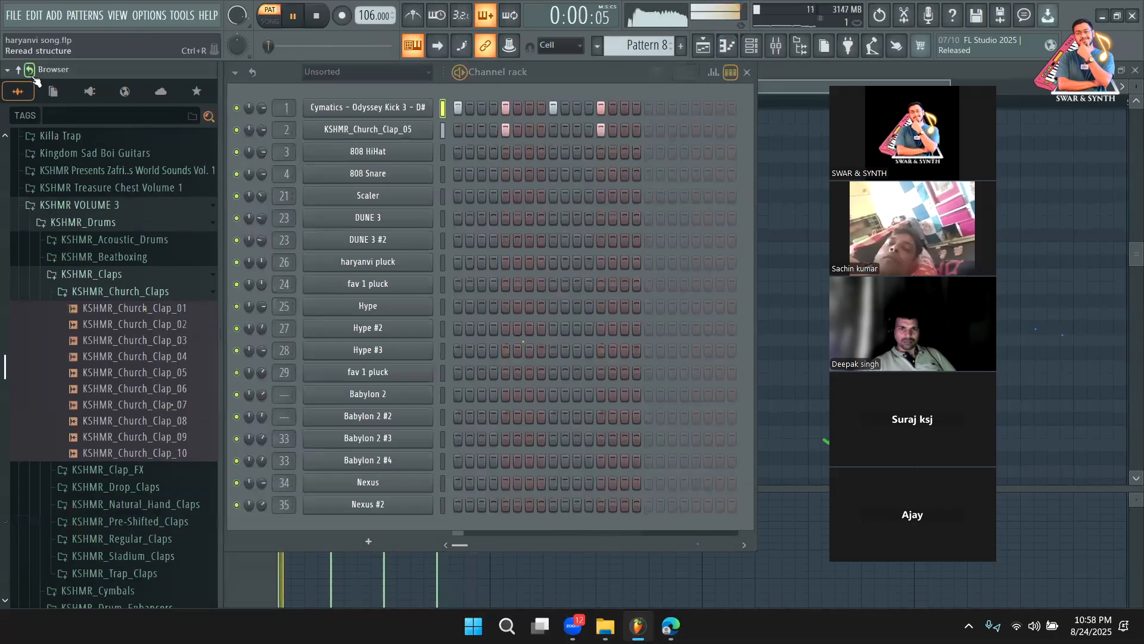
{"action": "left_click", "coordinate": [28, 71]}
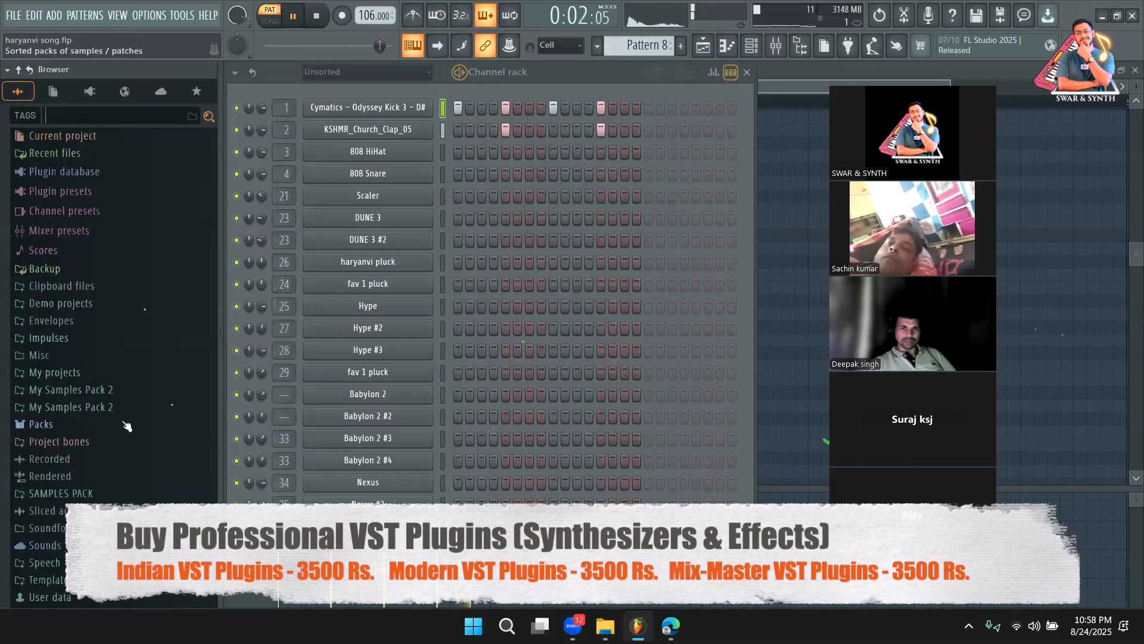
{"action": "left_click", "coordinate": [59, 424]}
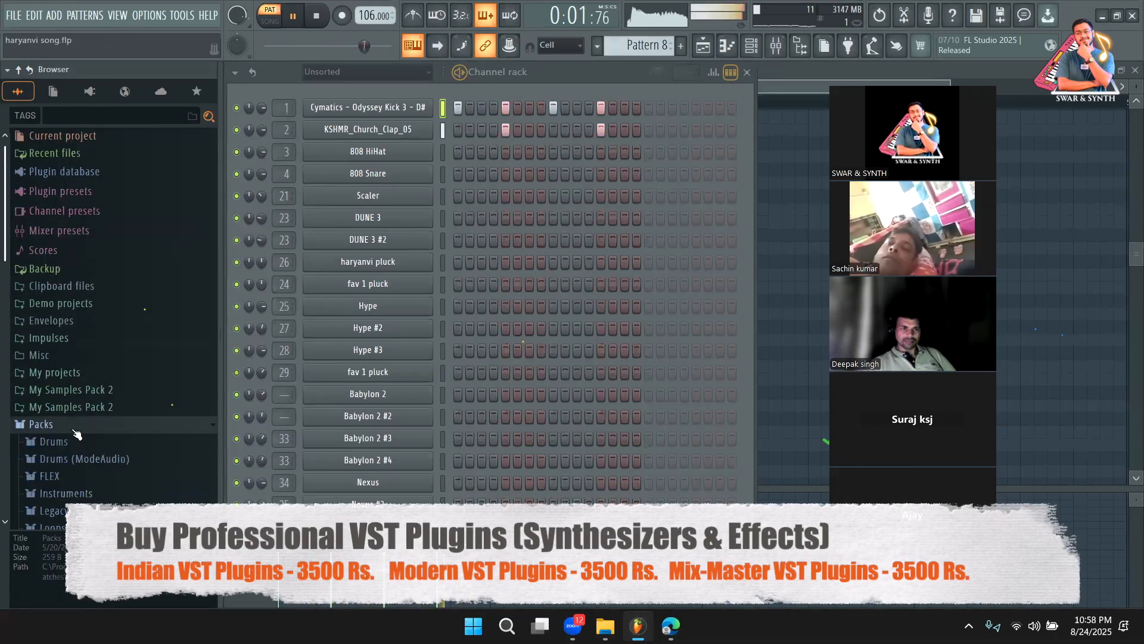
{"action": "left_click", "coordinate": [76, 441]}
{"action": "left_click", "coordinate": [59, 380]}
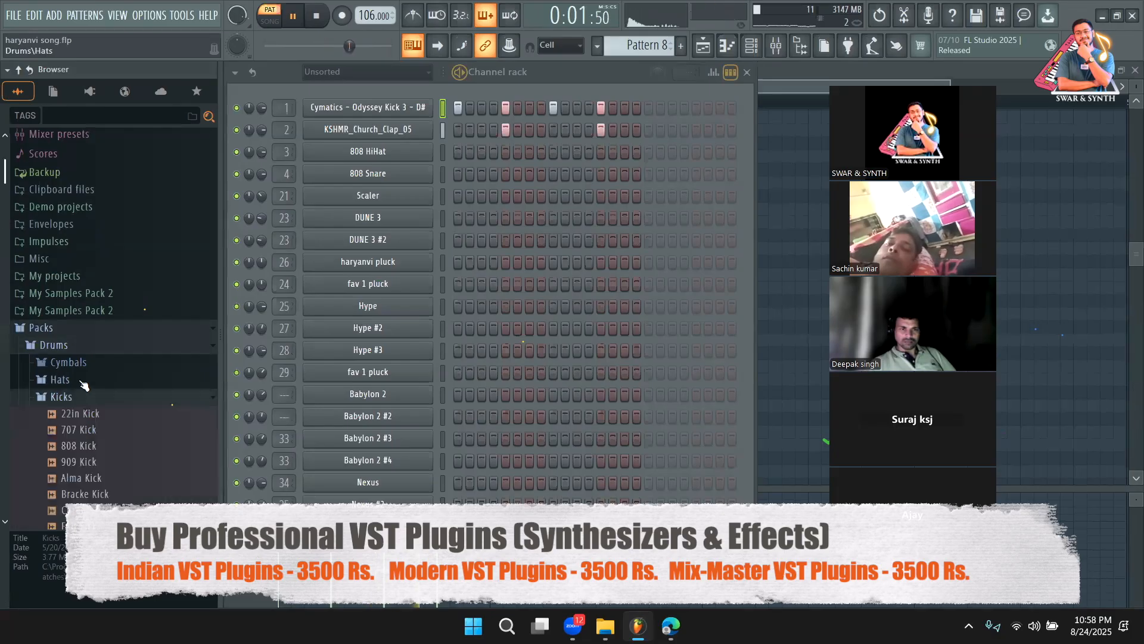
Replace the 808 HiHat sample with 808 CH, fill all 16 steps in Pattern 8 and lower its volume
{"action": "left_click", "coordinate": [83, 429]}
{"action": "mouse_move", "coordinate": [101, 436]}
{"action": "left_mouse_down"}
{"action": "mouse_move", "coordinate": [406, 219]}
{"action": "mouse_move", "coordinate": [423, 155]}
{"action": "mouse_move", "coordinate": [636, 157]}
{"action": "left_mouse_up"}
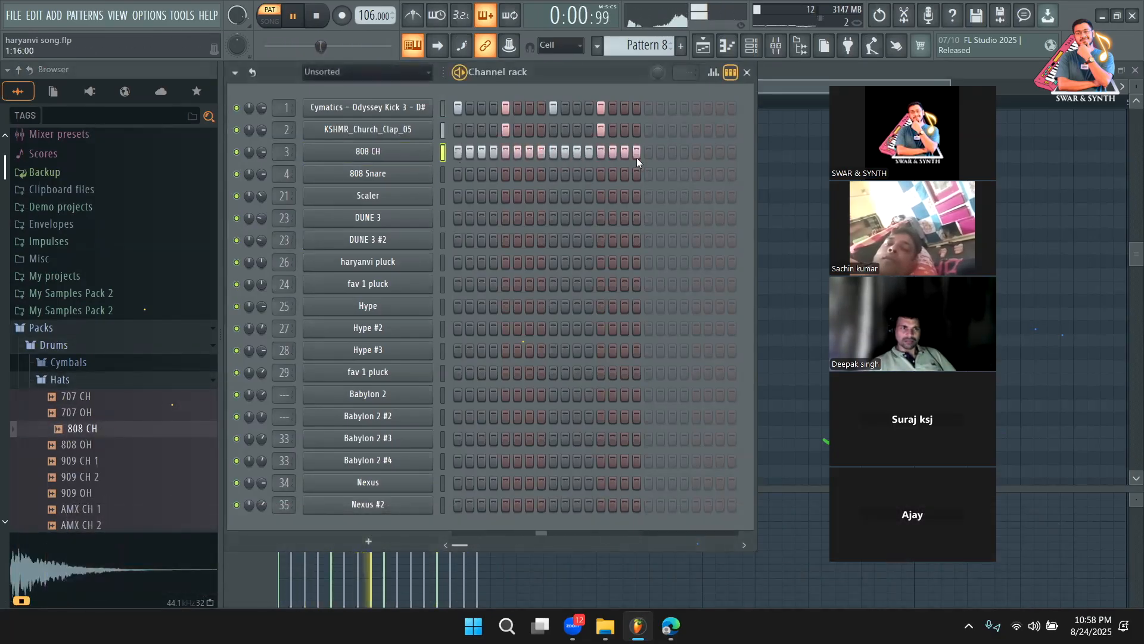
{"action": "left_click_drag", "start_coordinate": [263, 153], "coordinate": [263, 166]}
Close the Hats and Kicks folders and audition the percussion samples in the Drums pack
{"action": "left_click", "coordinate": [119, 377]}
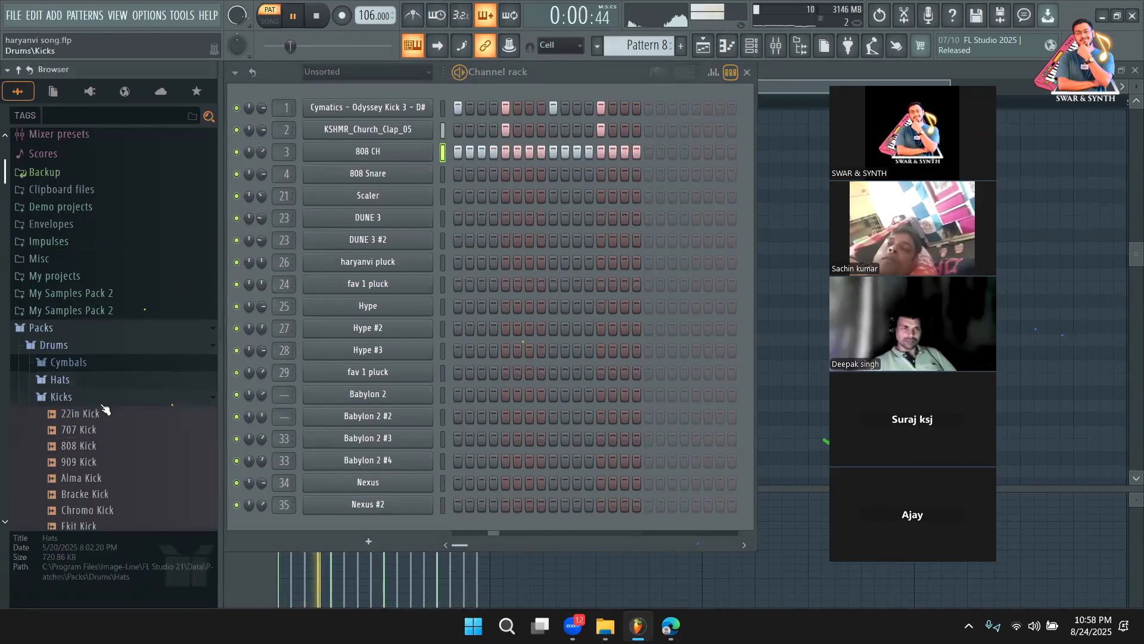
{"action": "left_click", "coordinate": [98, 397]}
{"action": "left_click", "coordinate": [97, 432]}
{"action": "left_click", "coordinate": [98, 438]}
{"action": "left_click", "coordinate": [103, 402]}
{"action": "left_click", "coordinate": [103, 417]}
{"action": "left_click", "coordinate": [103, 433]}
{"action": "scroll", "coordinate": [103, 432], "scroll_direction": "down", "scroll_amount": 2}
{"action": "left_click", "coordinate": [100, 353]}
{"action": "left_click", "coordinate": [113, 389]}
{"action": "left_click", "coordinate": [111, 402]}
{"action": "left_click", "coordinate": [110, 420]}
{"action": "left_click", "coordinate": [107, 452]}
{"action": "left_click", "coordinate": [117, 467]}
{"action": "scroll", "coordinate": [120, 467], "scroll_direction": "down", "scroll_amount": 4}
{"action": "left_click", "coordinate": [109, 383]}
{"action": "left_click", "coordinate": [113, 368]}
Replace the 808 Snare sample with FPC Tamb, place hits on steps 5 and 13, and adjust its volume
{"action": "left_click", "coordinate": [116, 352]}
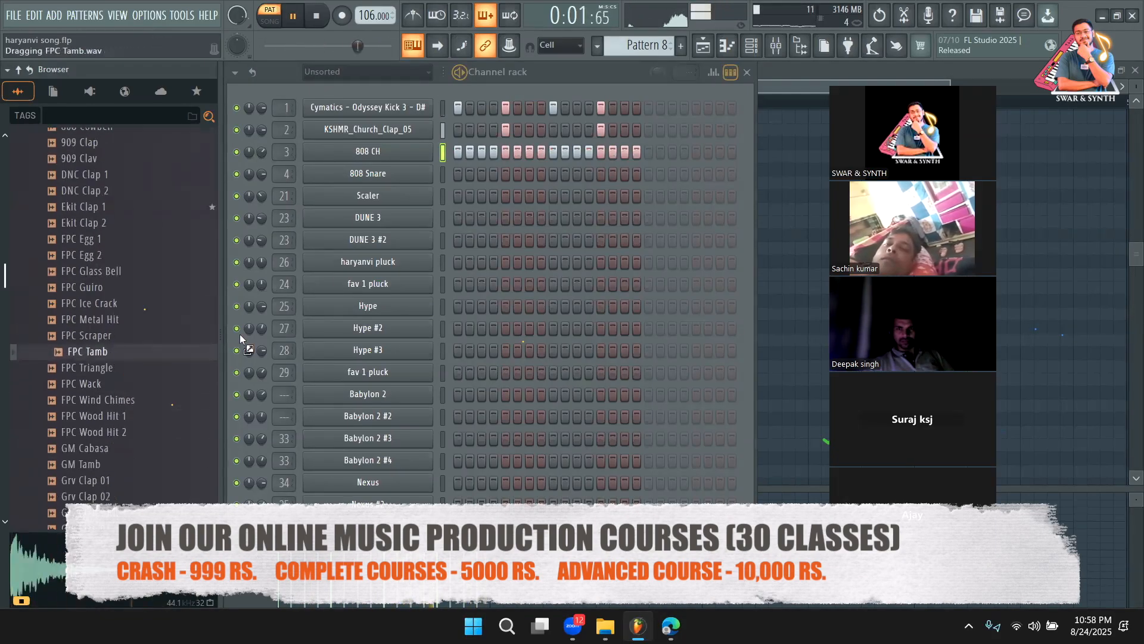
{"action": "left_click_drag", "start_coordinate": [386, 162], "coordinate": [391, 172]}
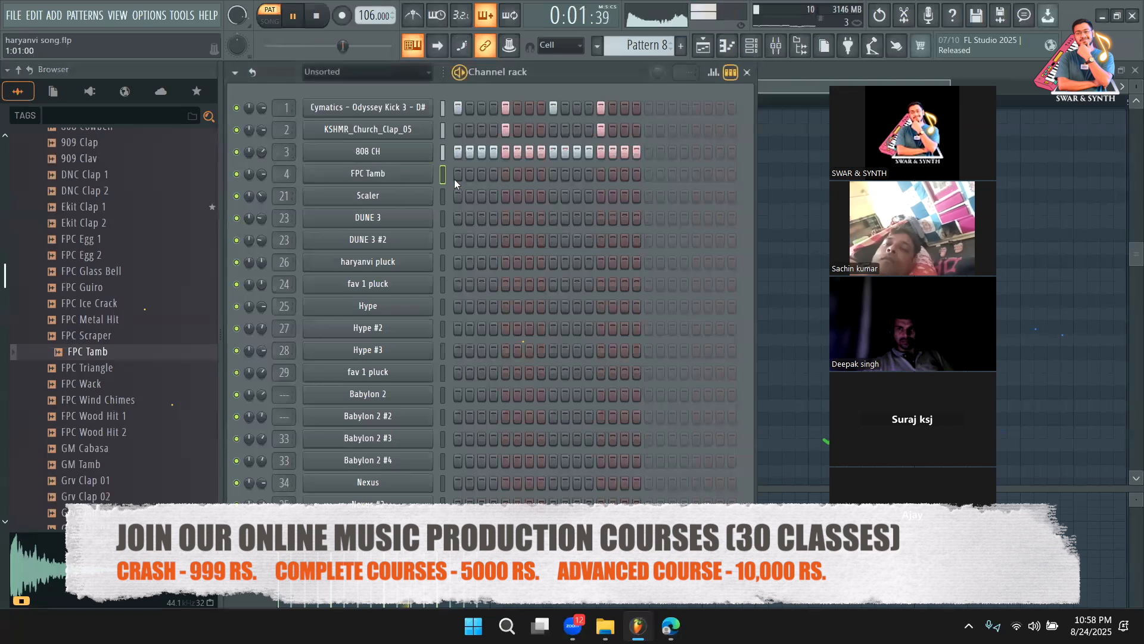
{"action": "key", "text": "space"}
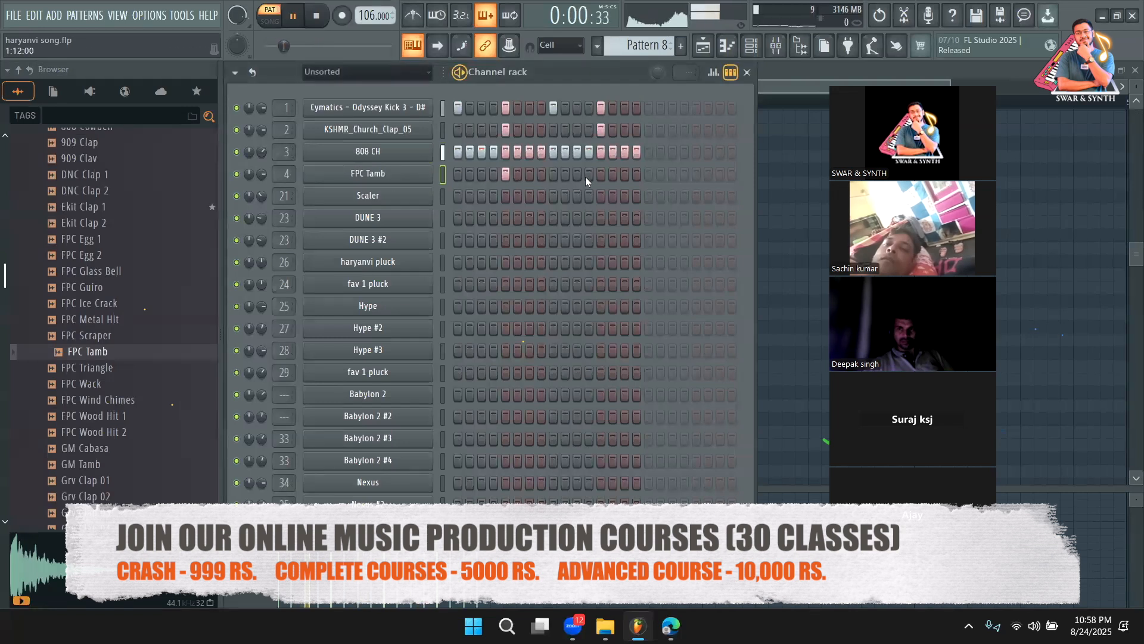
{"action": "left_click", "coordinate": [601, 173]}
{"action": "left_click_drag", "start_coordinate": [262, 174], "coordinate": [263, 177]}
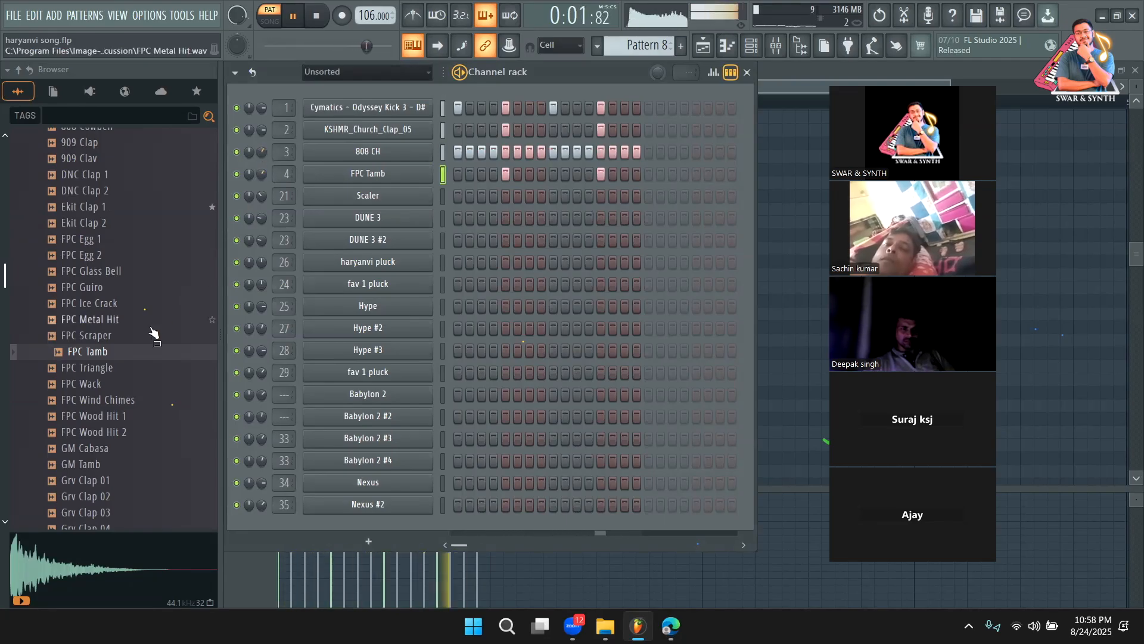
Add GM Tamb as a new channel below FPC Tamb with hits on steps 1 and 9, and play the pattern
{"action": "key", "text": "space"}
{"action": "scroll", "coordinate": [137, 334], "scroll_direction": "down", "scroll_amount": 2}
{"action": "left_click", "coordinate": [103, 370]}
{"action": "left_click_drag", "start_coordinate": [394, 202], "coordinate": [397, 183]}
{"action": "left_click", "coordinate": [458, 195]}
{"action": "key", "text": "space"}
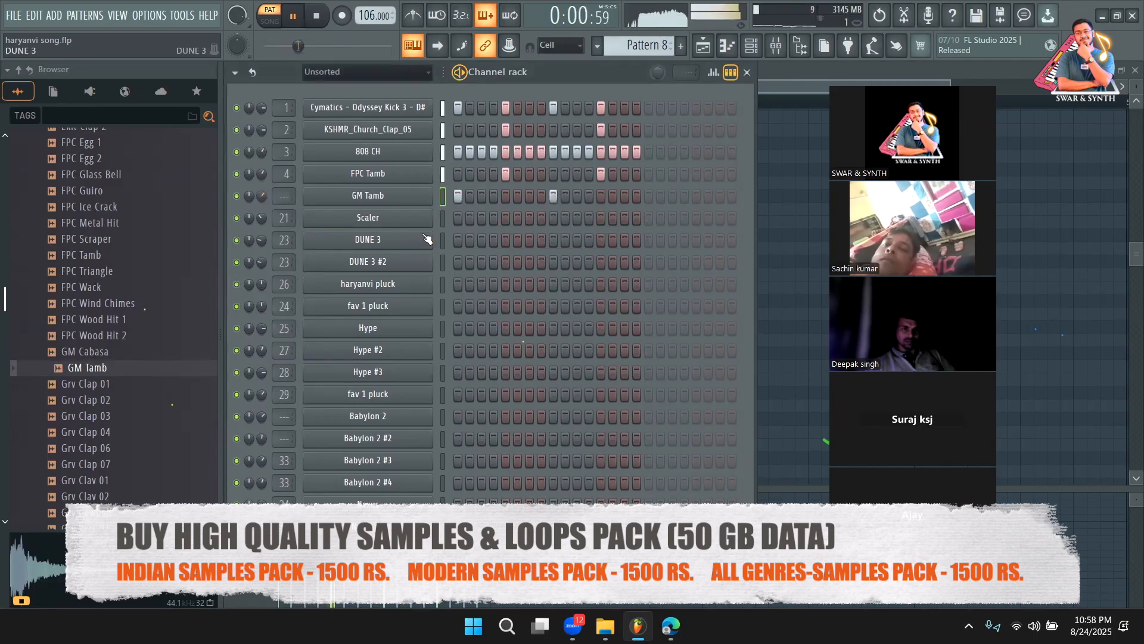
{"action": "key", "text": "space"}
Search the sample browser for "ghu" and audition the ghungroo samples
{"action": "left_click", "coordinate": [108, 109]}
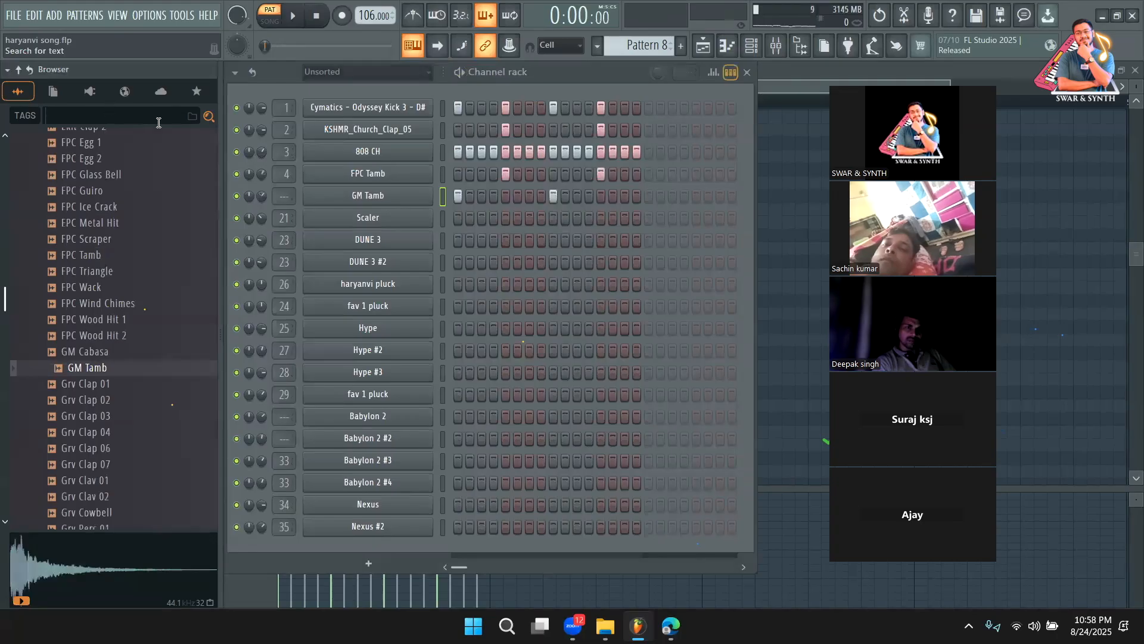
{"action": "type", "text": "ghu"}
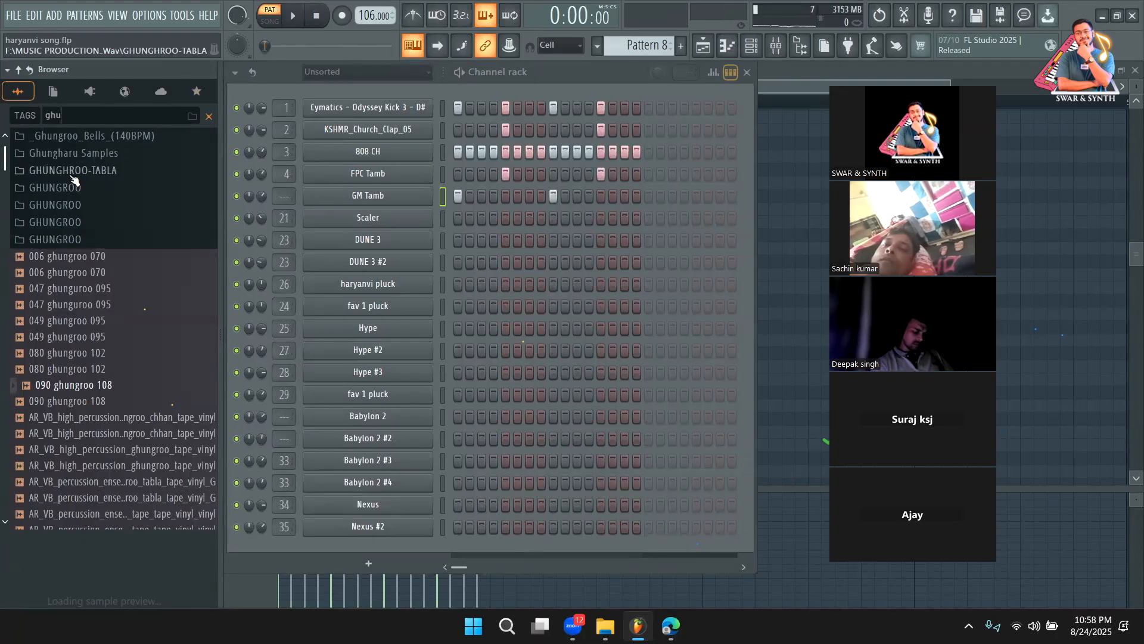
{"action": "left_click", "coordinate": [70, 189]}
{"action": "left_click", "coordinate": [85, 207]}
{"action": "left_click", "coordinate": [87, 226]}
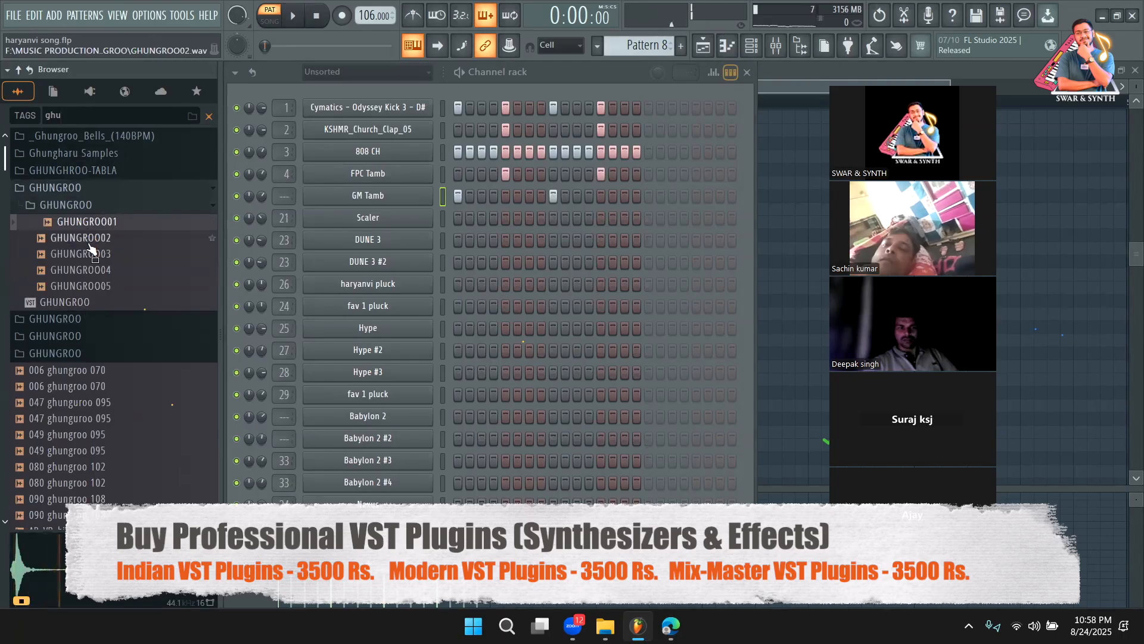
{"action": "left_click", "coordinate": [89, 243]}
{"action": "left_click", "coordinate": [93, 256]}
{"action": "left_click", "coordinate": [96, 271]}
{"action": "left_click", "coordinate": [99, 288]}
{"action": "left_click", "coordinate": [99, 340]}
{"action": "left_click", "coordinate": [95, 370]}
{"action": "left_click", "coordinate": [95, 400]}
{"action": "left_click", "coordinate": [99, 156]}
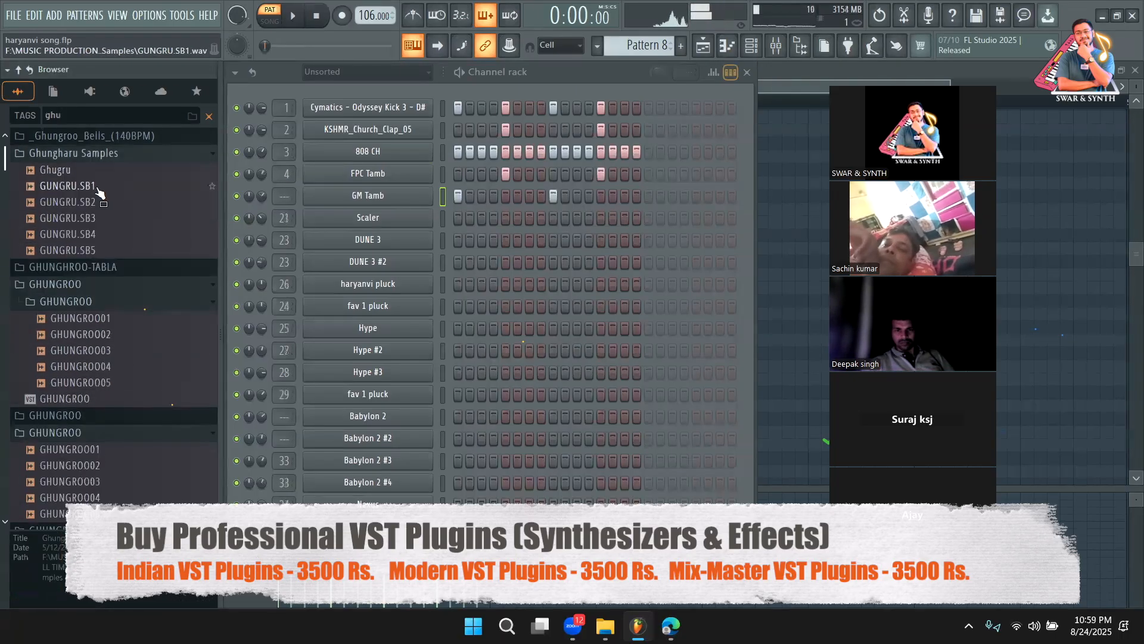
Add the Ghugru sample as a channel below GM Tamb with hits on steps 5 and 13, and play the pattern
{"action": "left_click", "coordinate": [93, 173]}
{"action": "left_click_drag", "start_coordinate": [369, 261], "coordinate": [368, 212]}
{"action": "left_click", "coordinate": [604, 217]}
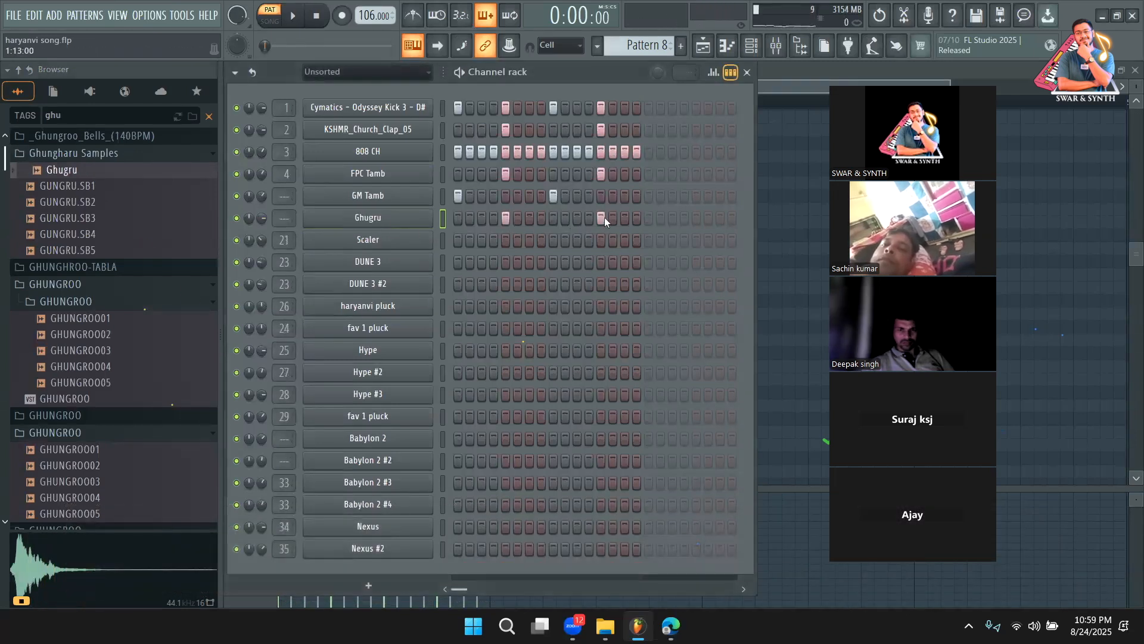
{"action": "key", "text": "space"}
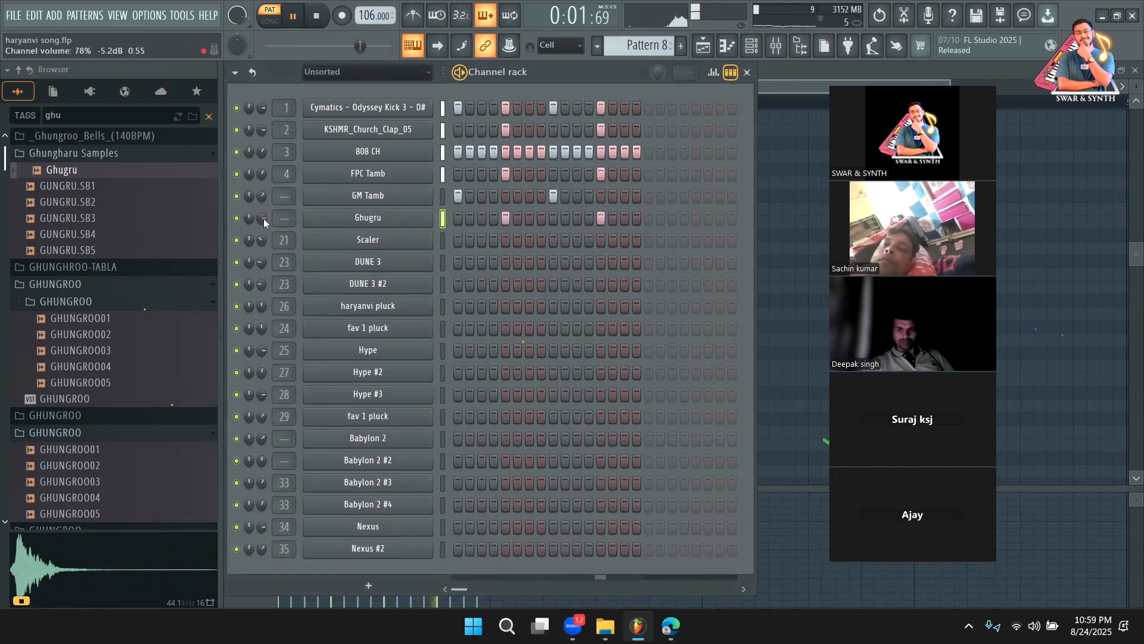
Add GUNGRU.SB5 as a channel below Ghugru with hits on steps 1, 5, 9 and 13, and adjust its volume
{"action": "left_click", "coordinate": [93, 222]}
{"action": "key", "text": "space"}
{"action": "left_click", "coordinate": [97, 237]}
{"action": "left_click", "coordinate": [98, 253]}
{"action": "left_click_drag", "start_coordinate": [419, 242], "coordinate": [418, 231]}
{"action": "left_click", "coordinate": [458, 239]}
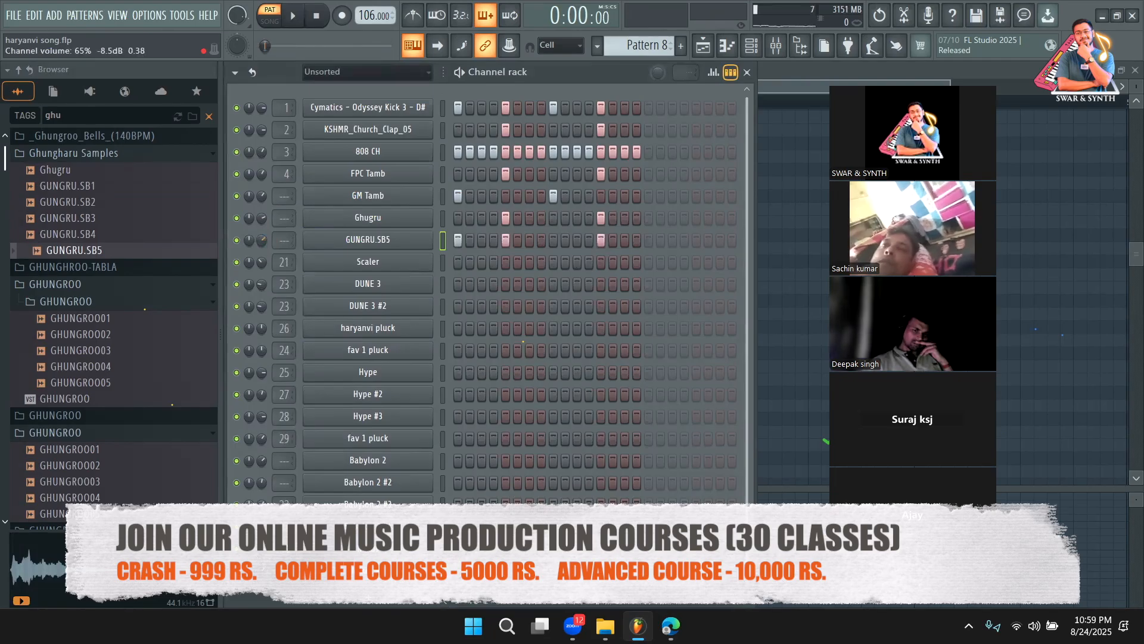
{"action": "left_click_drag", "start_coordinate": [262, 239], "coordinate": [262, 213]}
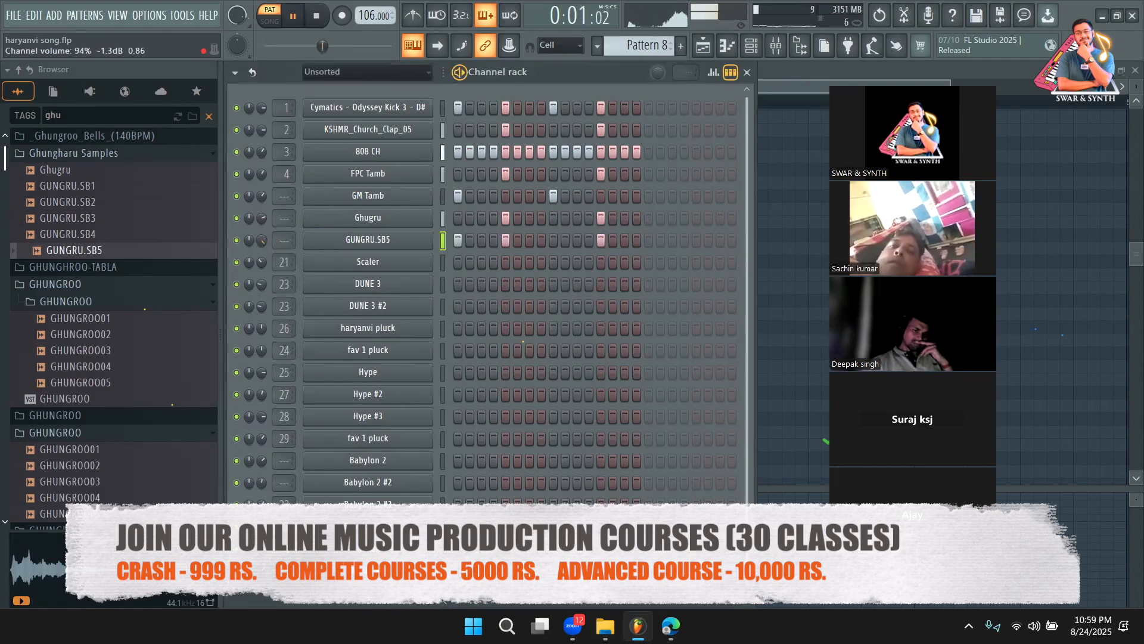
{"action": "left_click", "coordinate": [556, 239]}
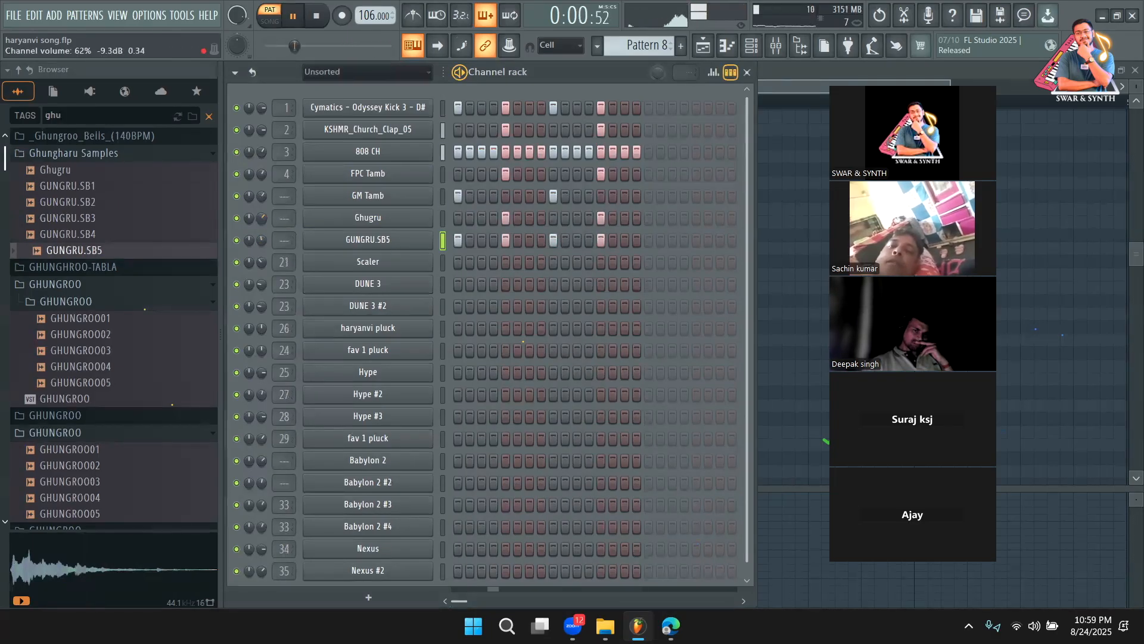
Stop the pattern, return to the playlist and play the song from about bar 37 to hear the new percussion
{"action": "key", "text": "space"}
{"action": "left_click", "coordinate": [704, 46]}
{"action": "left_click_drag", "start_coordinate": [540, 87], "coordinate": [597, 106]}
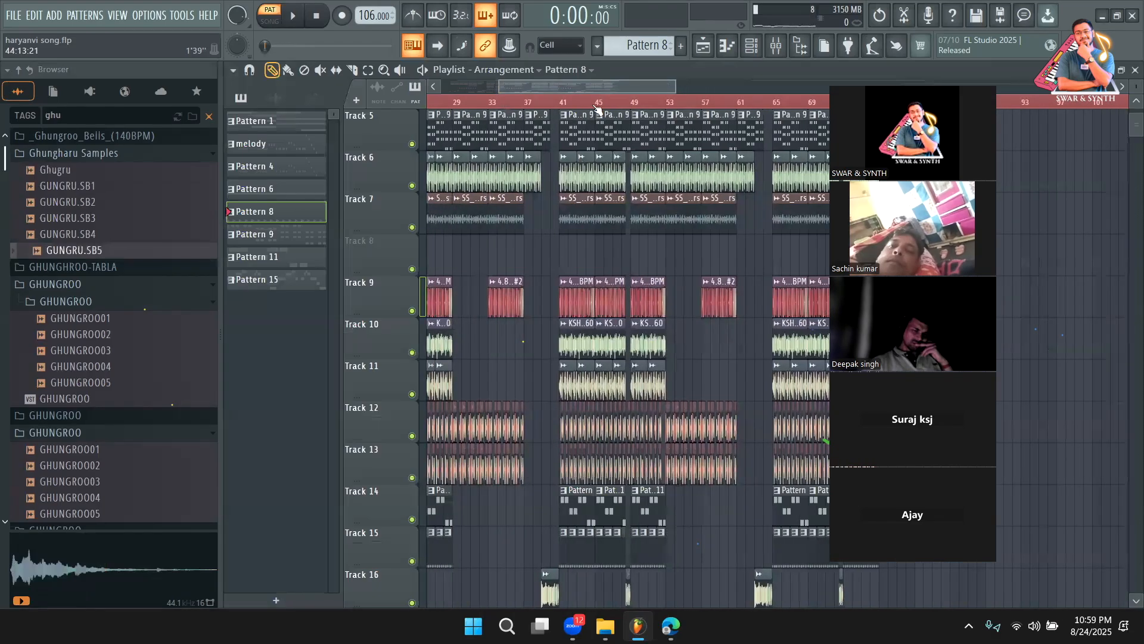
{"action": "scroll", "coordinate": [581, 114], "scroll_direction": "down", "scroll_amount": 3}
{"action": "left_click", "coordinate": [540, 105]}
{"action": "key", "text": "space"}
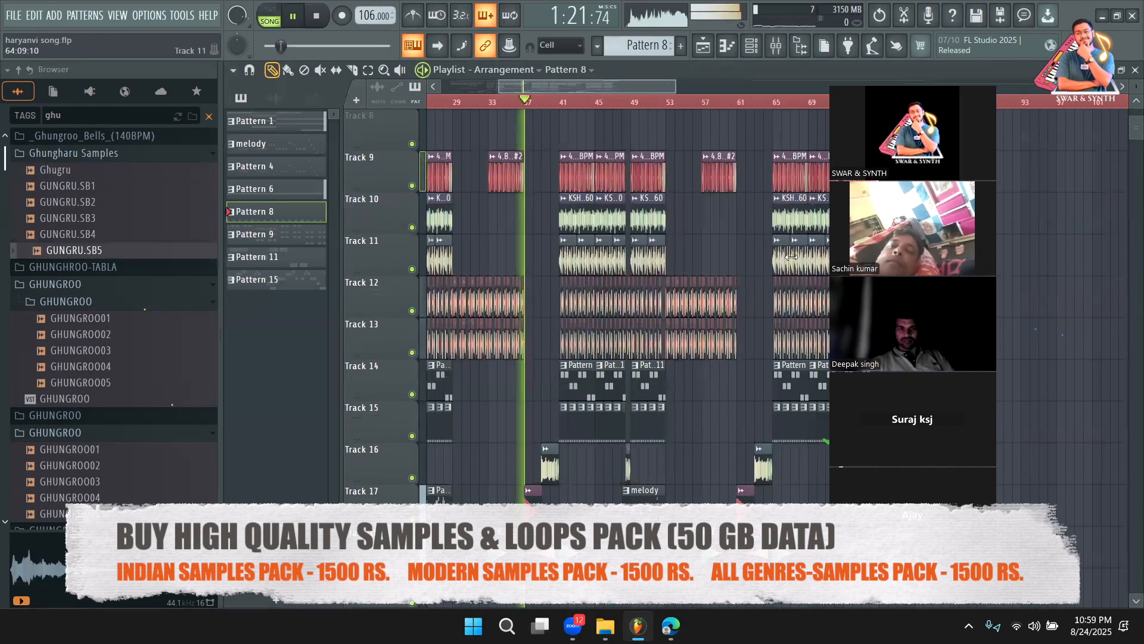
{"action": "left_click_drag", "start_coordinate": [955, 223], "coordinate": [1032, 223]}
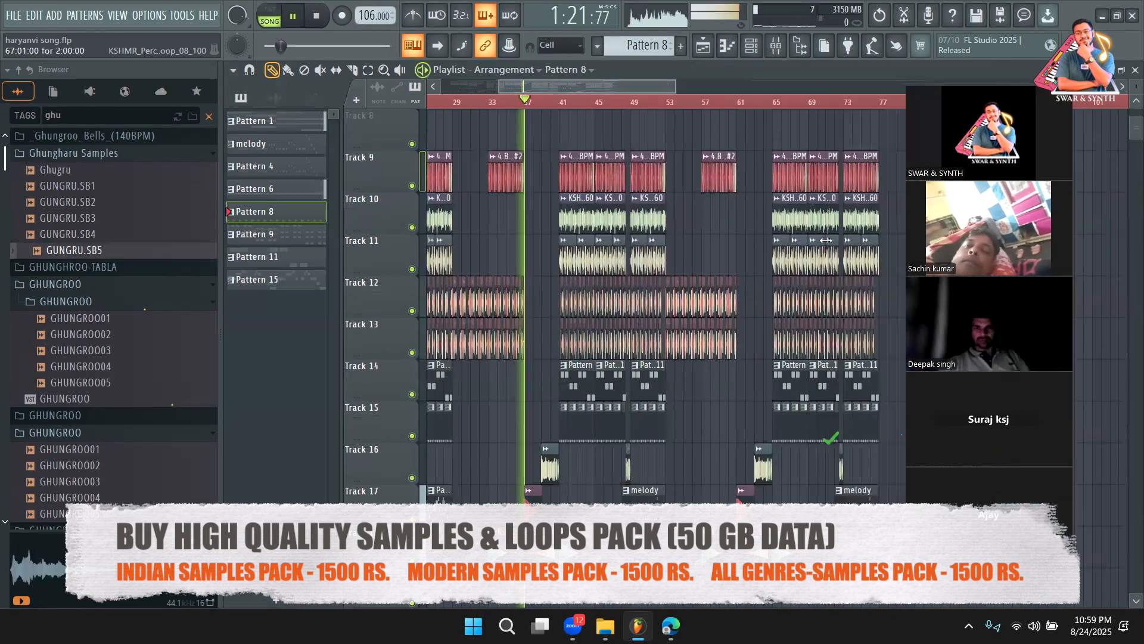
{"action": "right_click", "coordinate": [1103, 277]}
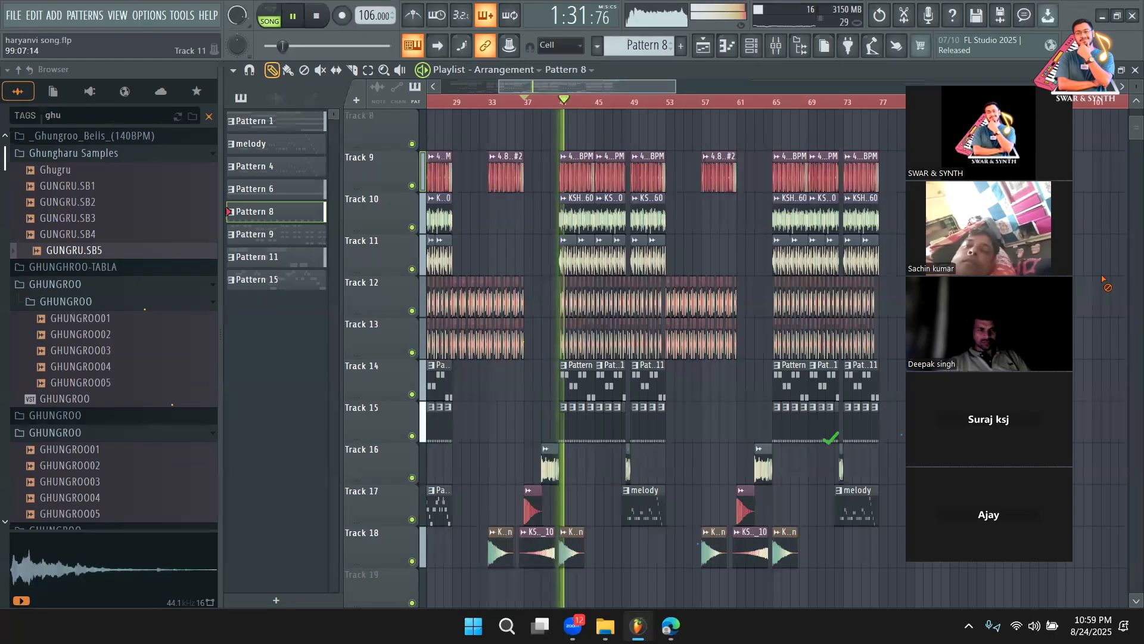
Adjust the 808 CH volume, set GUNGRU.SB5 to about 62% during song playback, and return to the playlist
{"action": "left_click", "coordinate": [749, 50]}
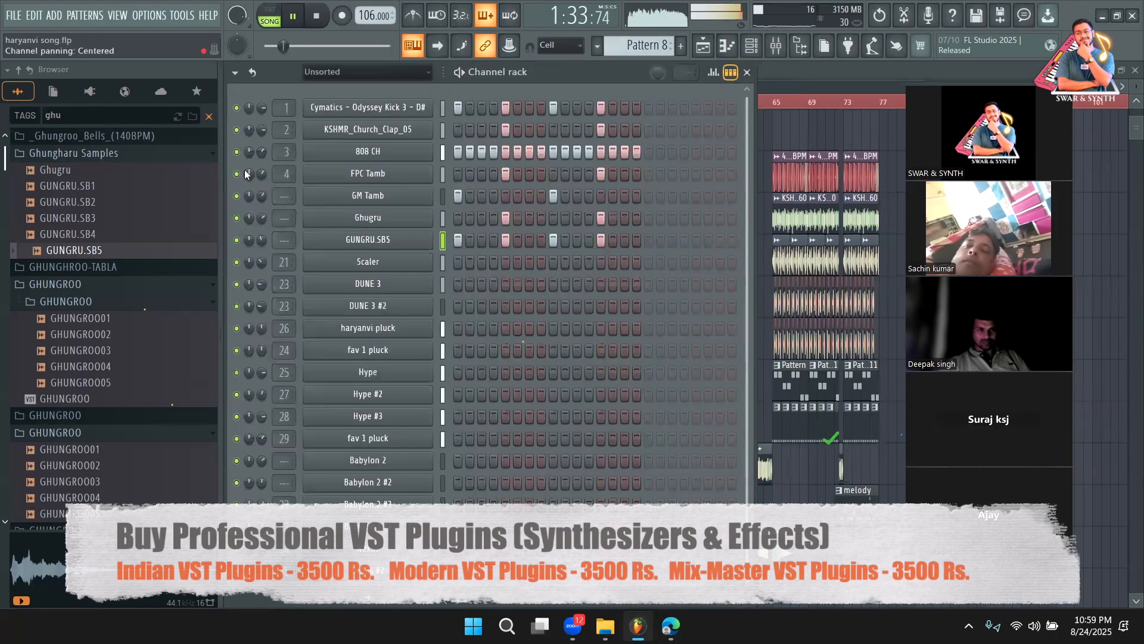
{"action": "left_click_drag", "start_coordinate": [257, 148], "coordinate": [257, 156]}
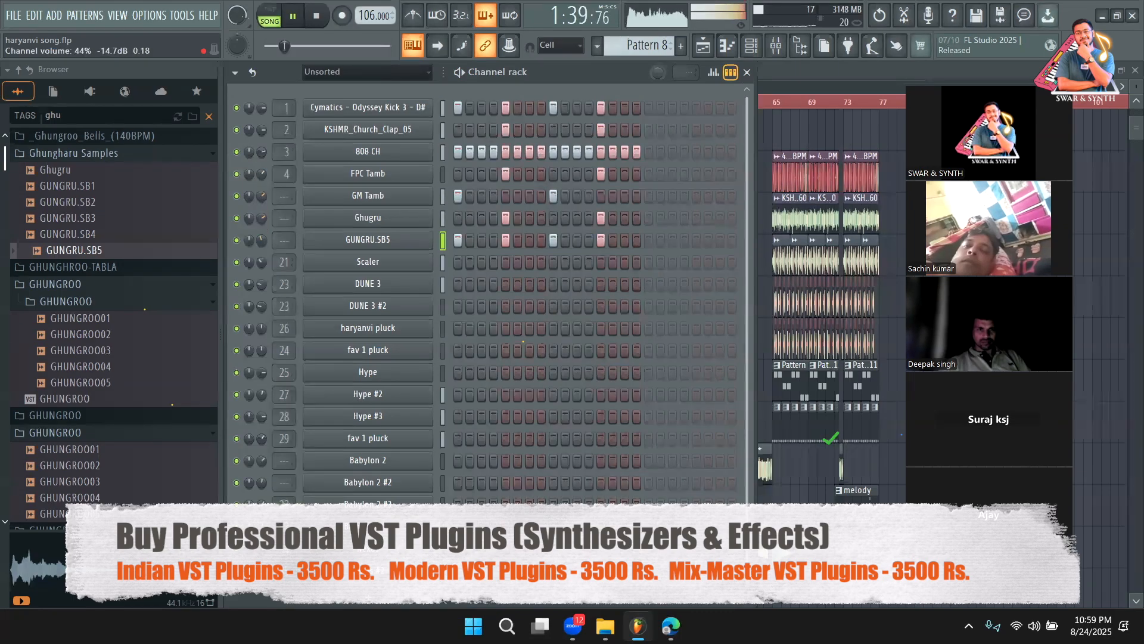
{"action": "left_click_drag", "start_coordinate": [261, 240], "coordinate": [261, 241]}
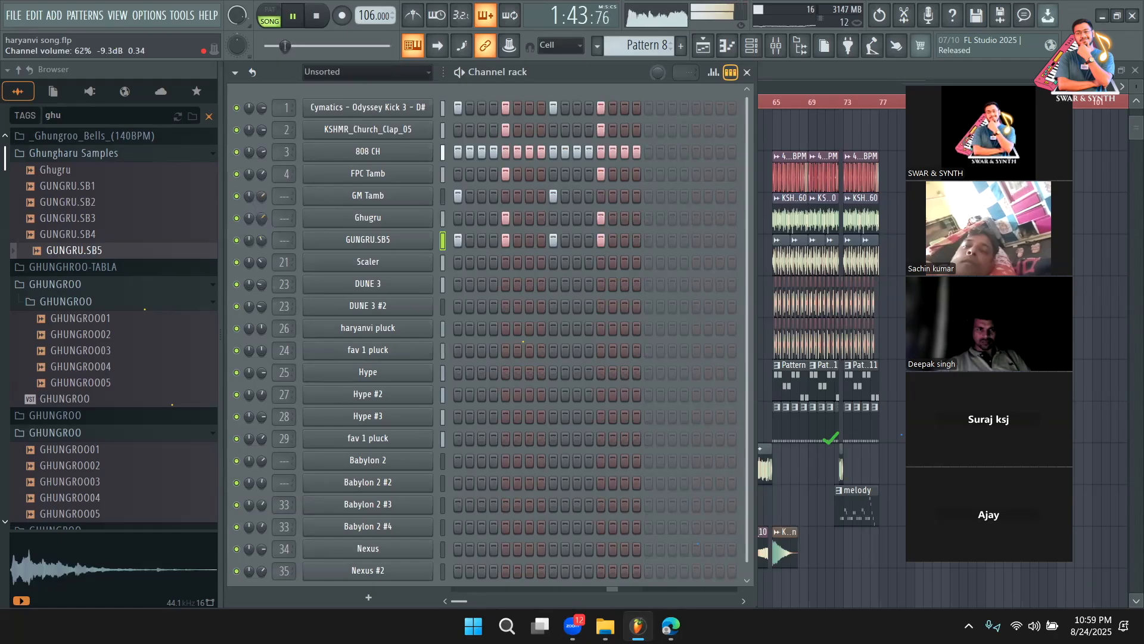
{"action": "left_click", "coordinate": [797, 65]}
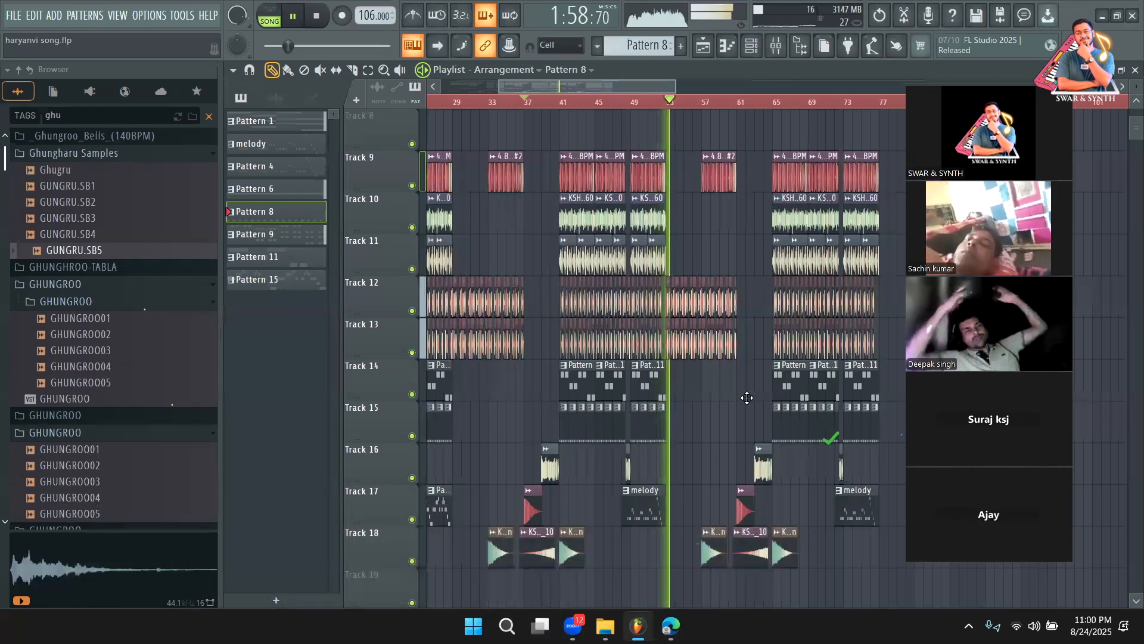
Place copies of the KSHMR_Percussion_Loop_51_160 clip on Track 10 at bars 13, 33 and 57
{"action": "scroll", "coordinate": [746, 393], "scroll_direction": "down", "scroll_amount": 2}
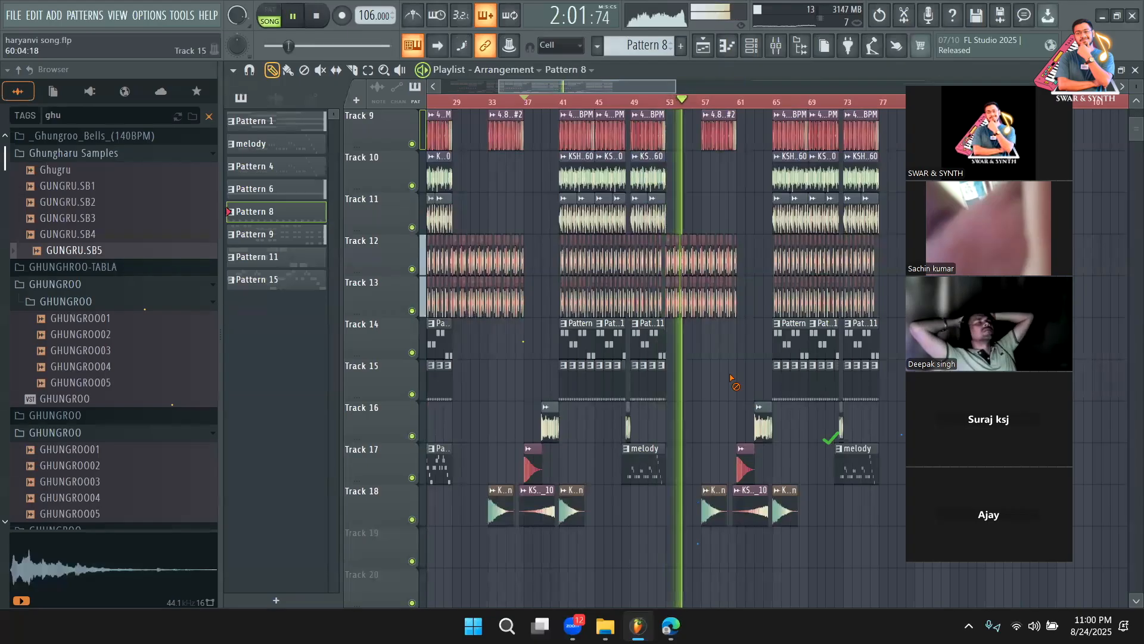
{"action": "scroll", "coordinate": [732, 381], "scroll_direction": "up", "scroll_amount": 2}
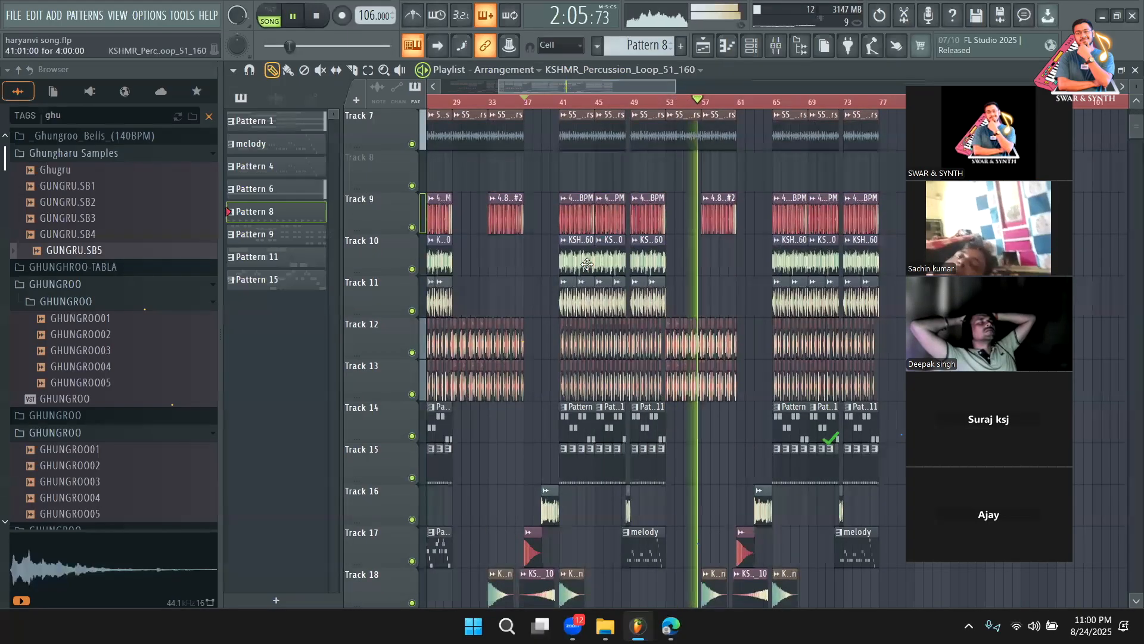
{"action": "left_click_drag", "start_coordinate": [629, 86], "coordinate": [528, 76]}
{"action": "left_click_drag", "start_coordinate": [559, 264], "coordinate": [551, 265]}
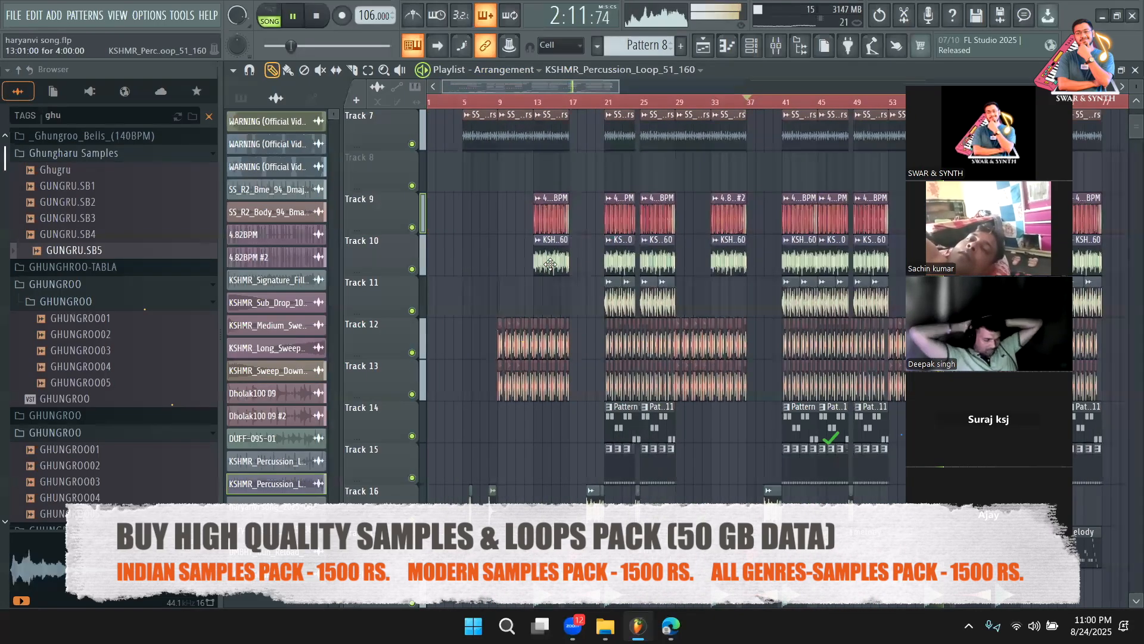
{"action": "left_click_drag", "start_coordinate": [550, 93], "coordinate": [609, 95]}
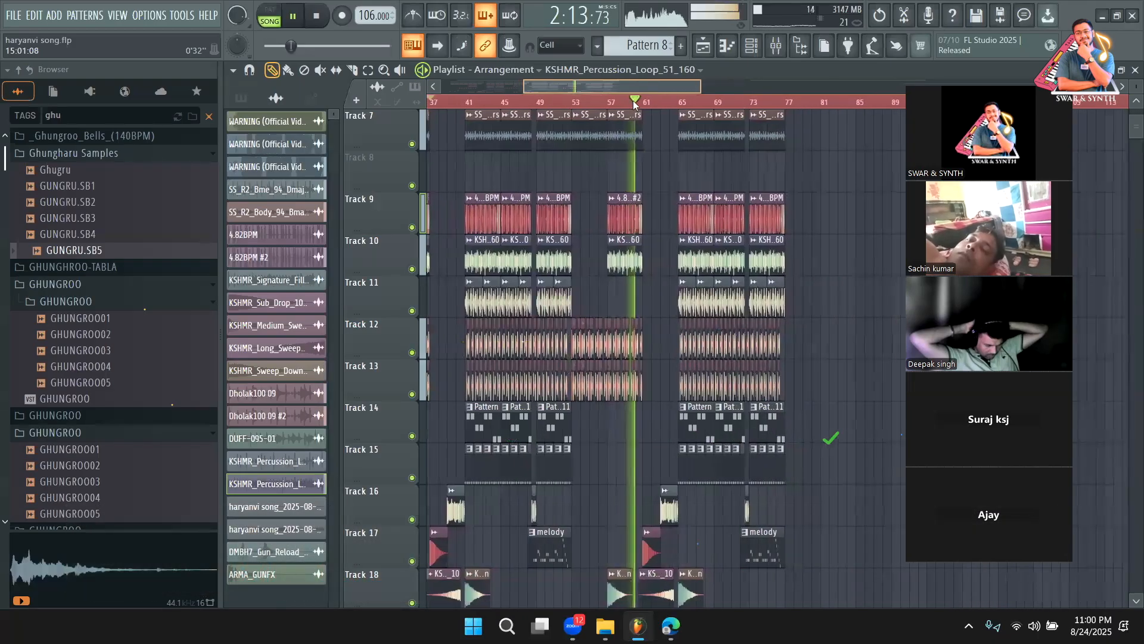
Listen to the song's last section up to bar 77 while checking the percussion tracks in the playlist
{"action": "scroll", "coordinate": [834, 316], "scroll_direction": "down", "scroll_amount": 2}
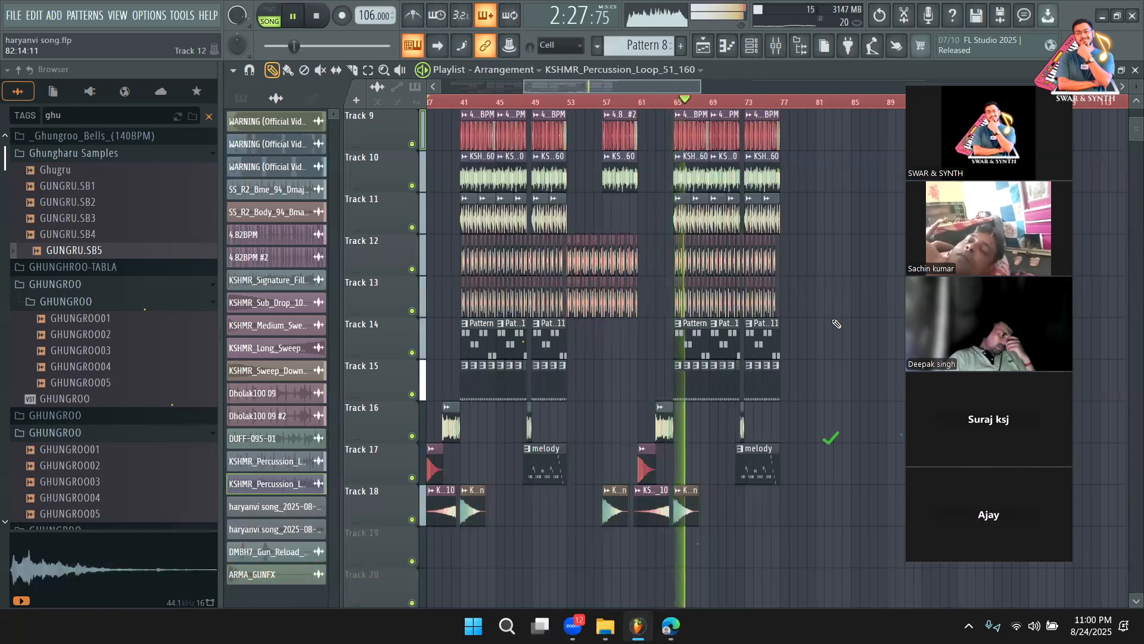
{"action": "scroll", "coordinate": [832, 401], "scroll_direction": "up", "scroll_amount": 4}
{"action": "scroll", "coordinate": [832, 404], "scroll_direction": "down", "scroll_amount": 4}
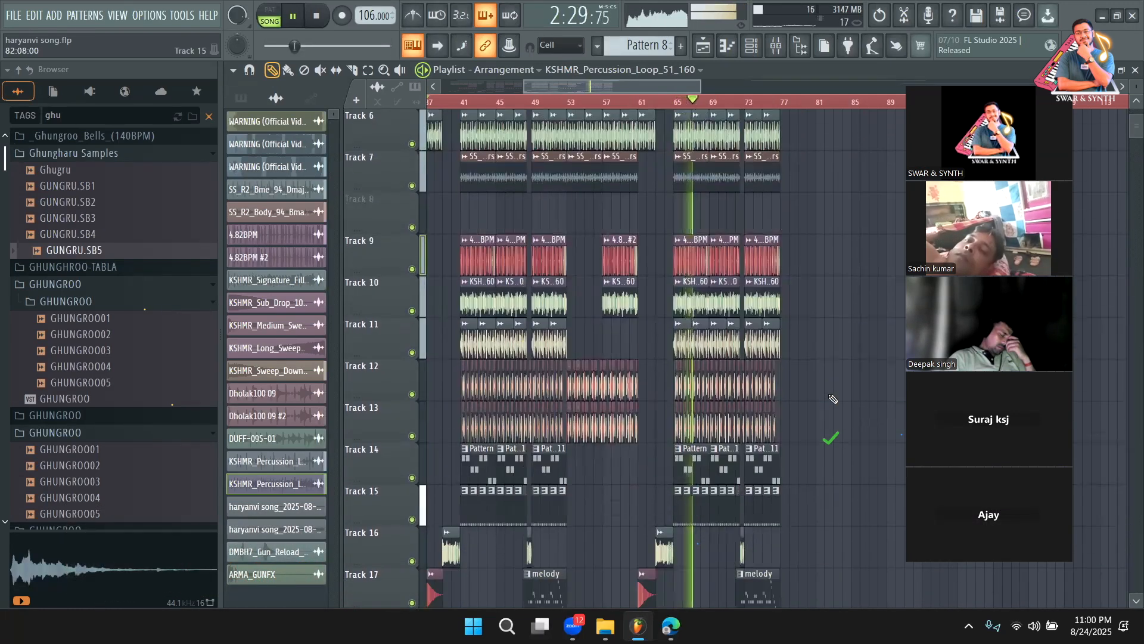
{"action": "scroll", "coordinate": [775, 298], "scroll_direction": "up", "scroll_amount": 4}
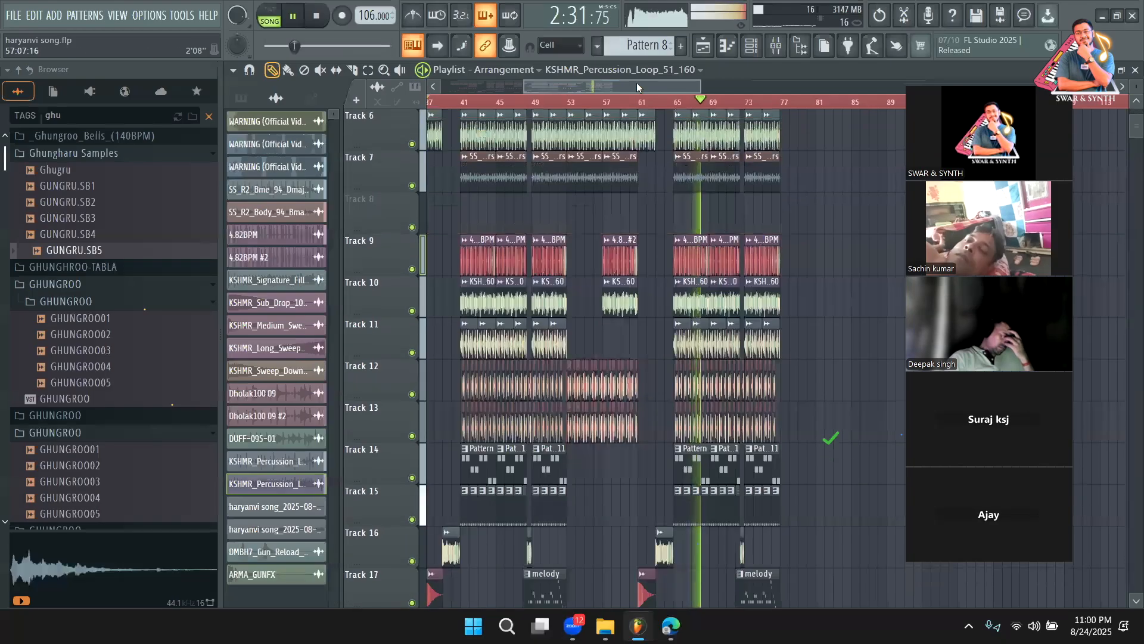
{"action": "scroll", "coordinate": [635, 99], "scroll_direction": "up", "scroll_amount": 5}
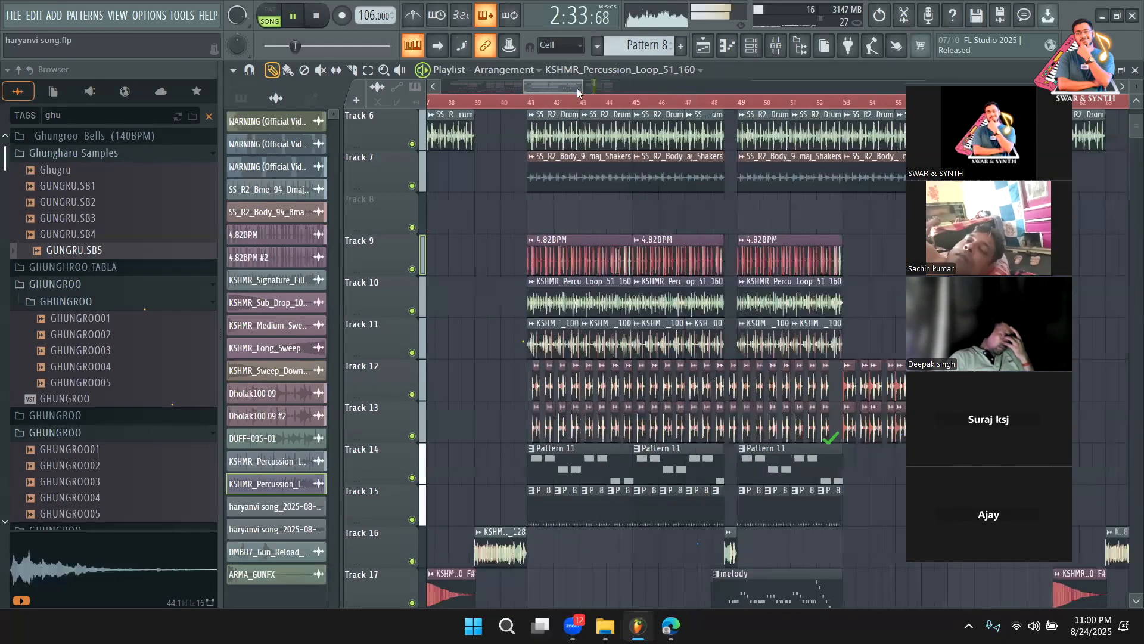
{"action": "scroll", "coordinate": [705, 265], "scroll_direction": "down", "scroll_amount": 1}
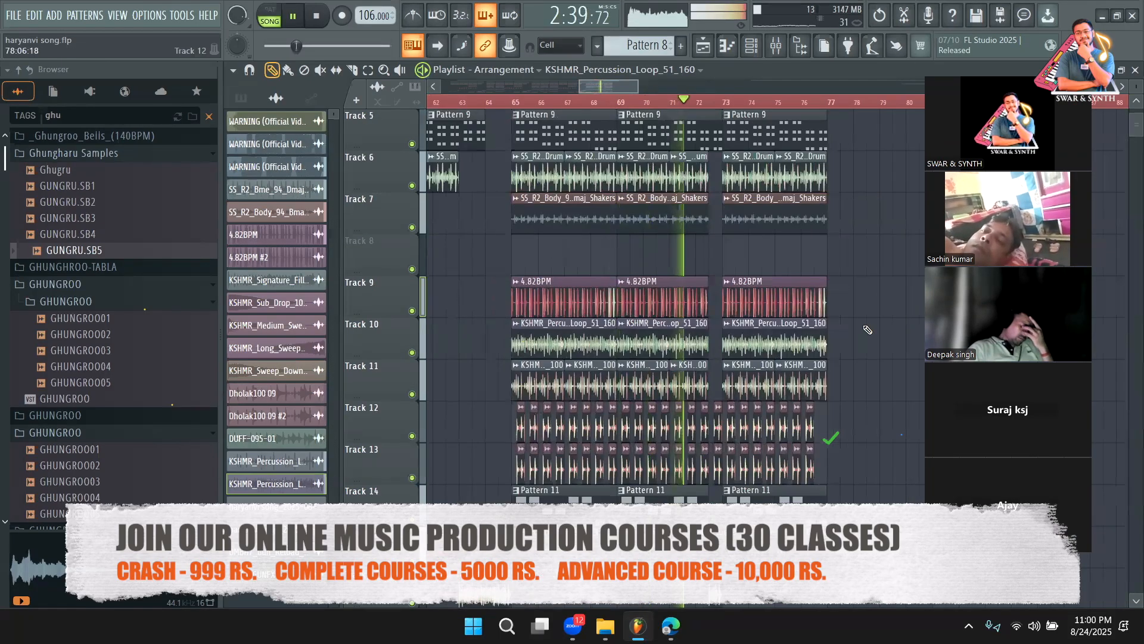
{"action": "scroll", "coordinate": [864, 326], "scroll_direction": "down", "scroll_amount": 3}
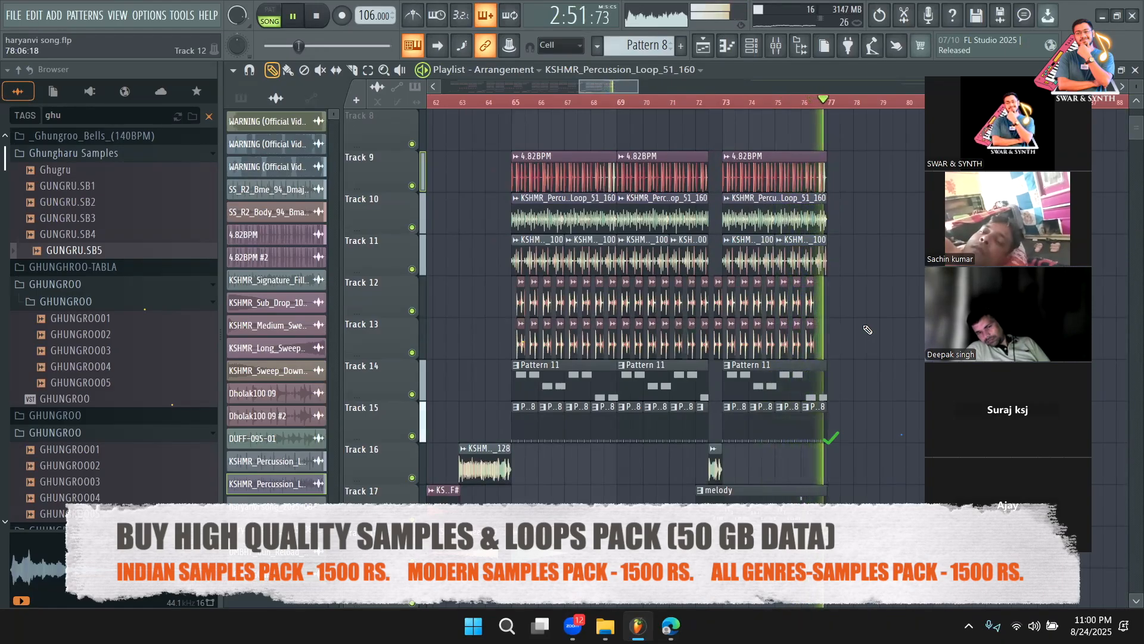
Stop playback and place the KSHMR_Sub_Drop_10_F# clip on Track 16 at bar 77, where the song ends
{"action": "key", "text": "space"}
{"action": "left_click_drag", "start_coordinate": [639, 89], "coordinate": [707, 88]}
{"action": "left_click_drag", "start_coordinate": [695, 88], "coordinate": [625, 79]}
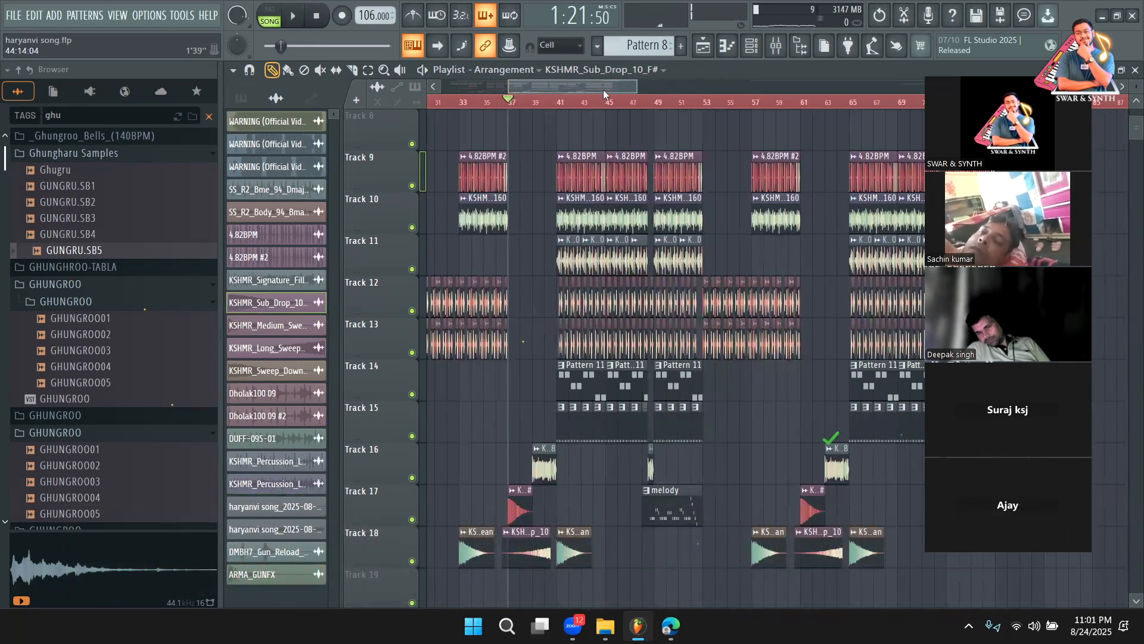
{"action": "scroll", "coordinate": [576, 465], "scroll_direction": "right", "scroll_amount": 8}
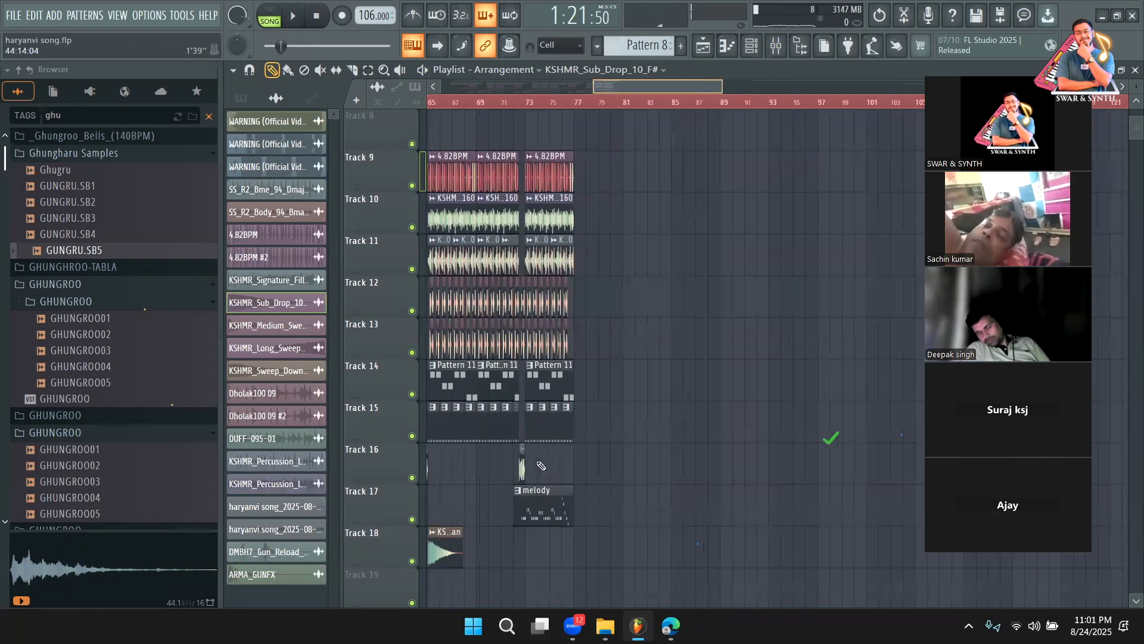
{"action": "left_click", "coordinate": [581, 465]}
Play the song from about bar 75 to hear the ending with the sub drop, and stop playback
{"action": "scroll", "coordinate": [582, 466], "scroll_direction": "right", "scroll_amount": 1}
{"action": "left_click", "coordinate": [529, 103]}
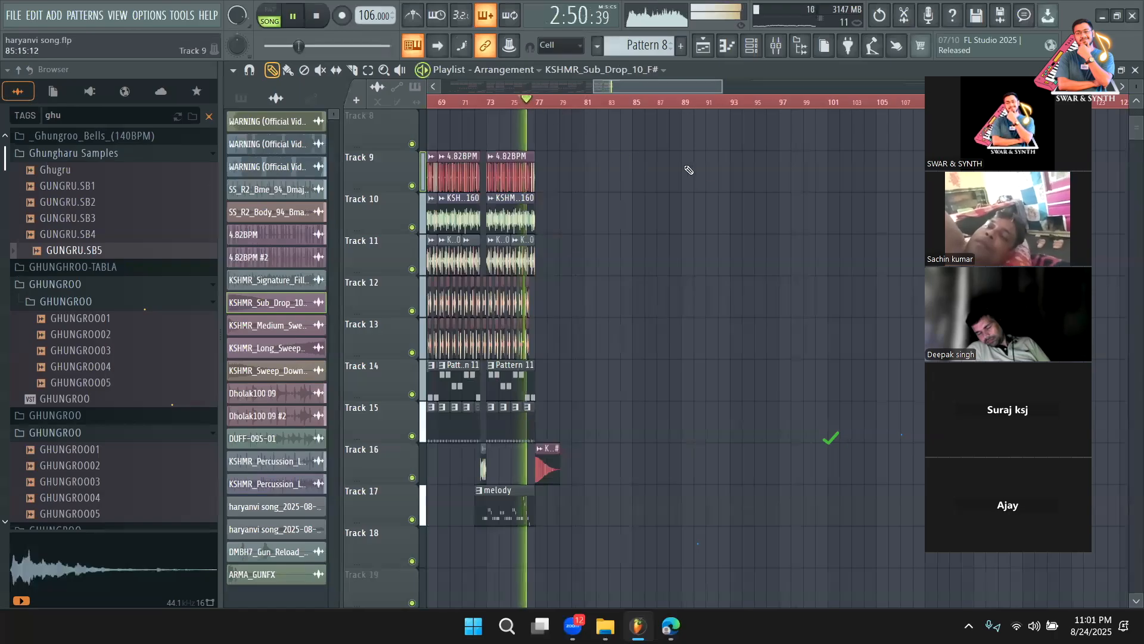
{"action": "left_click_drag", "start_coordinate": [722, 86], "coordinate": [858, 86]}
{"action": "left_click_drag", "start_coordinate": [576, 124], "coordinate": [447, 123]}
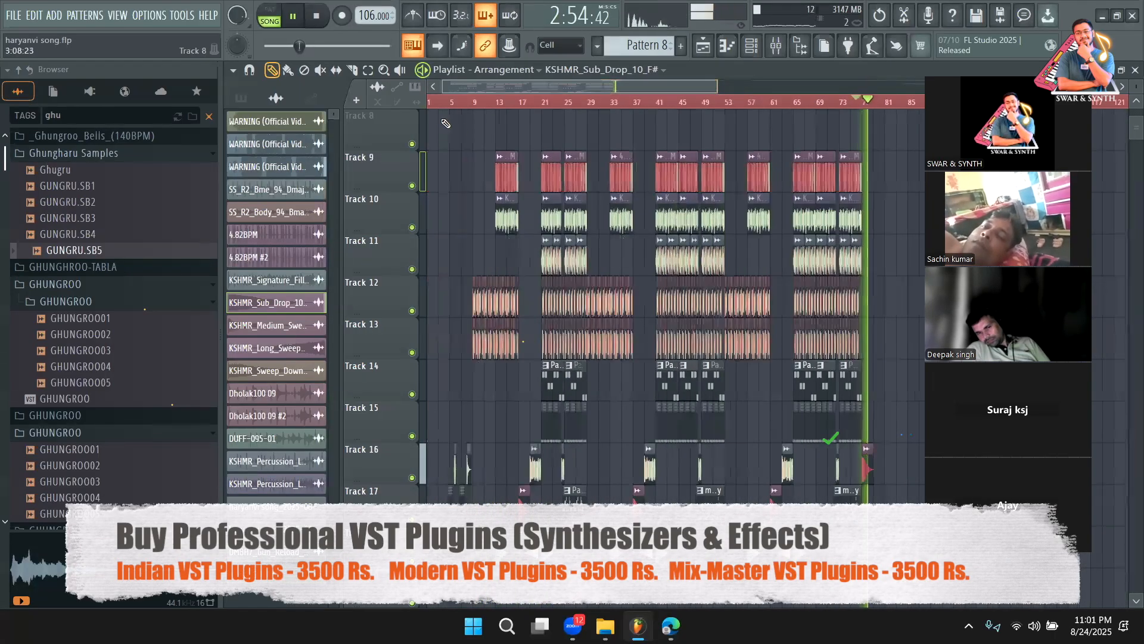
{"action": "key", "text": "space"}
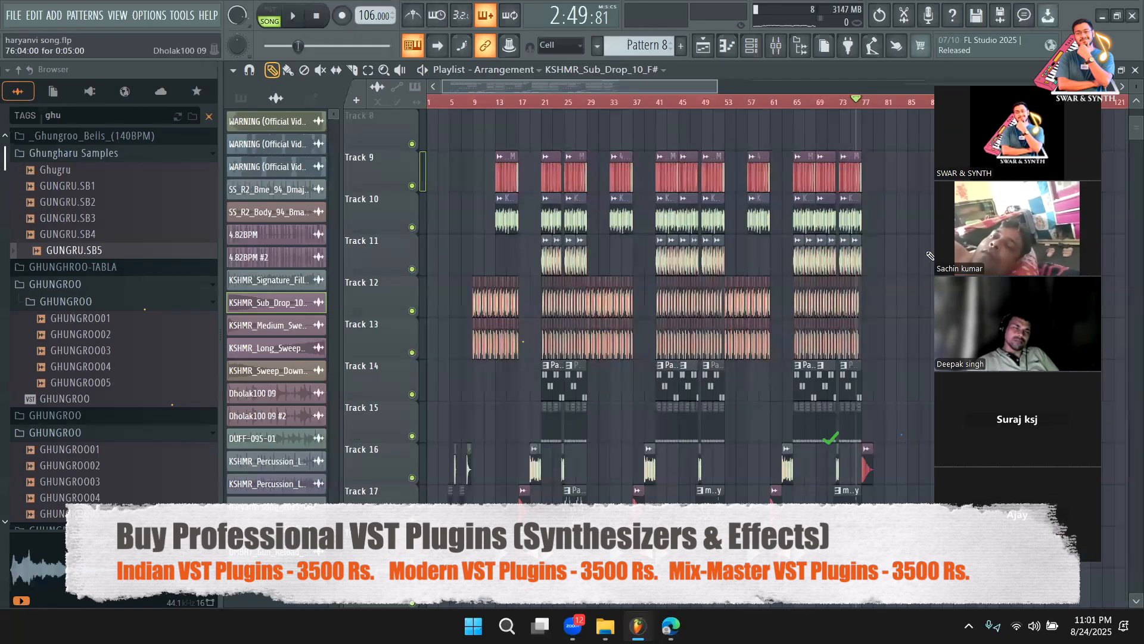
{"action": "left_click_drag", "start_coordinate": [1136, 87], "coordinate": [1137, 87]}
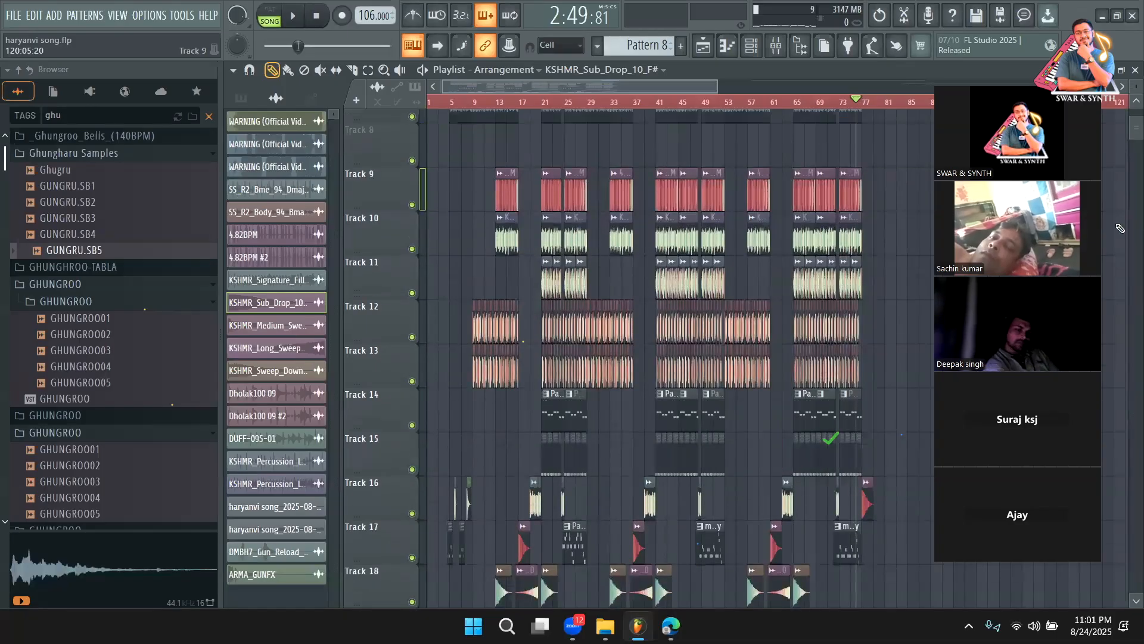
{"action": "scroll", "coordinate": [1120, 228], "scroll_direction": "down", "scroll_amount": 2}
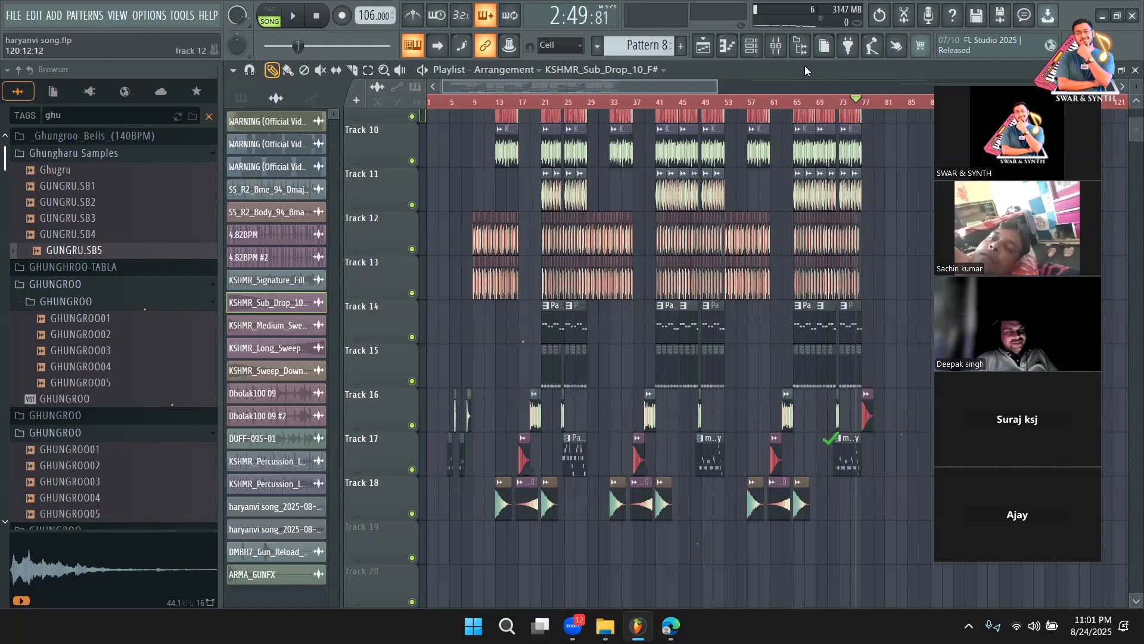
{"action": "left_click_drag", "start_coordinate": [718, 86], "coordinate": [611, 76]}
{"action": "scroll", "coordinate": [662, 182], "scroll_direction": "up", "scroll_amount": 9}
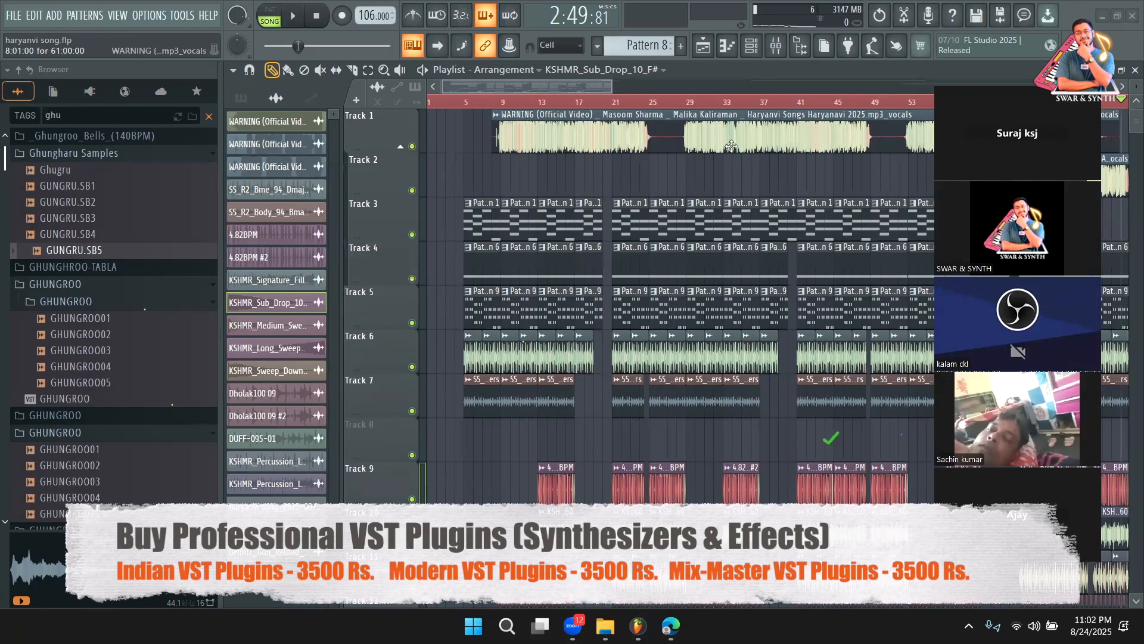
{"action": "left_click", "coordinate": [751, 74]}
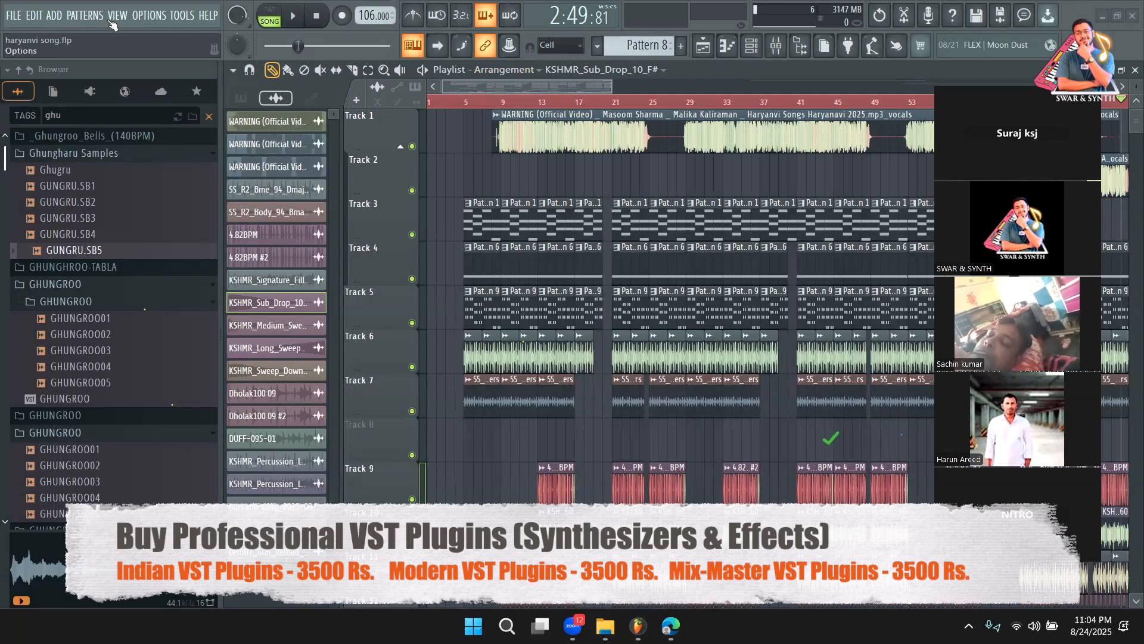
Clear the ghu search in the sample browser and collapse its folders to the top level
{"action": "left_click", "coordinate": [19, 71]}
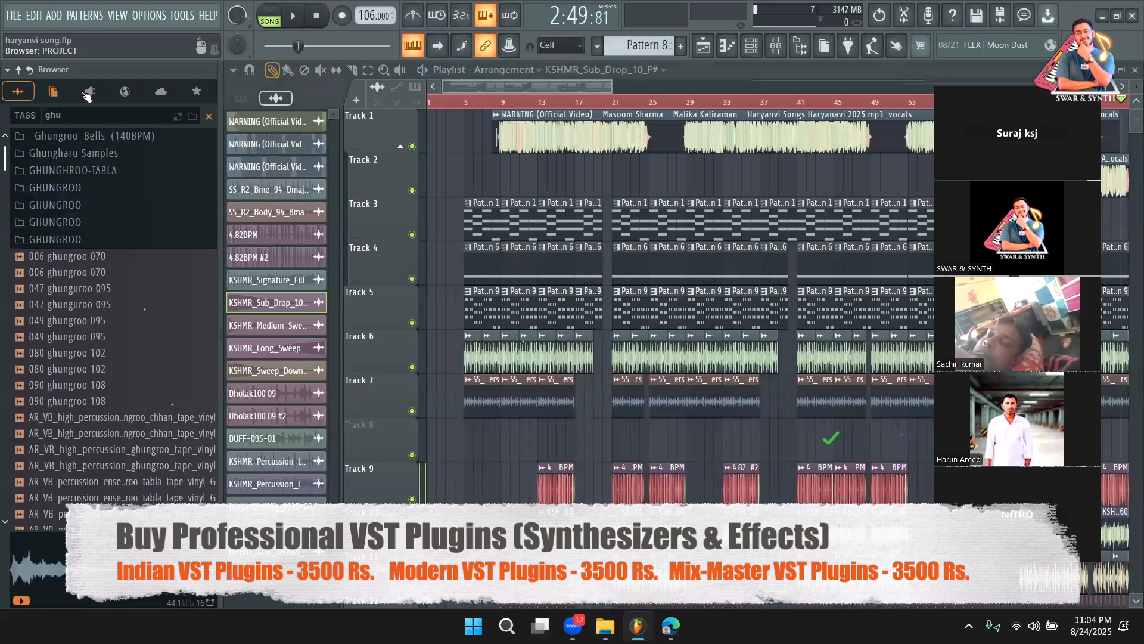
{"action": "left_click", "coordinate": [209, 117]}
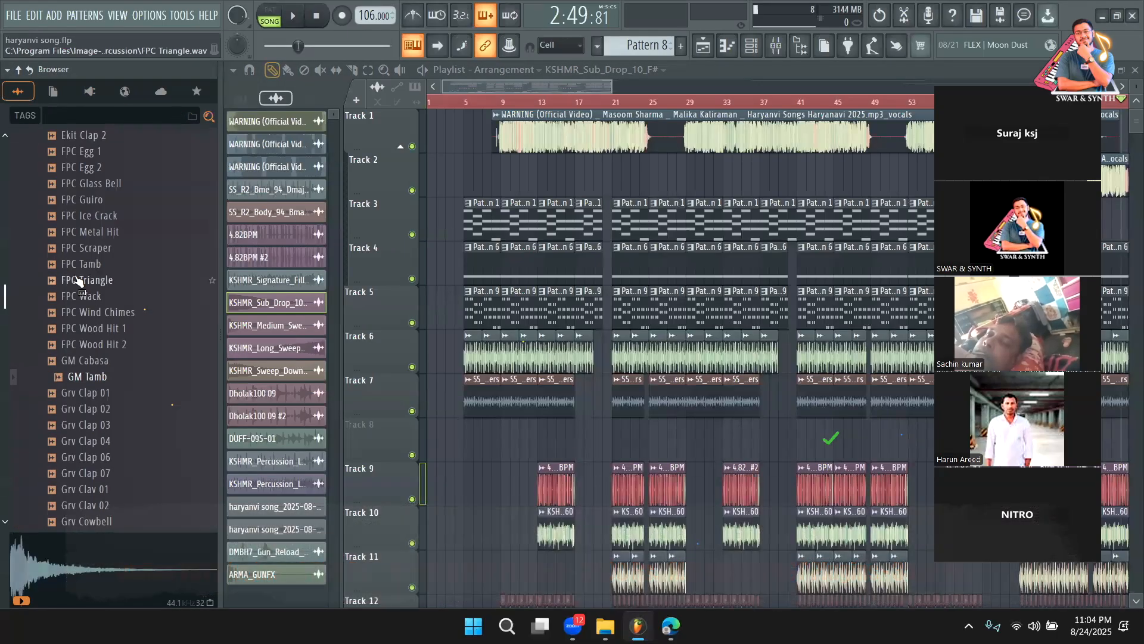
{"action": "left_click", "coordinate": [18, 71]}
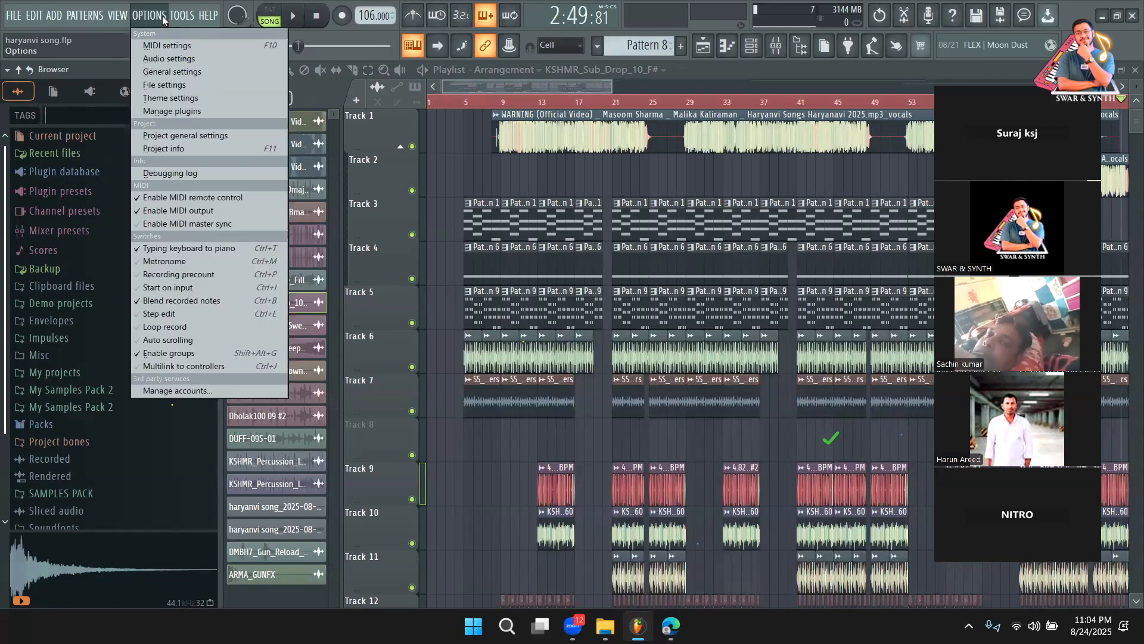
Check the browser's extra search folders in the file settings, close the settings, and expand the Packs folder
{"action": "left_click", "coordinate": [167, 59]}
{"action": "left_click", "coordinate": [486, 54]}
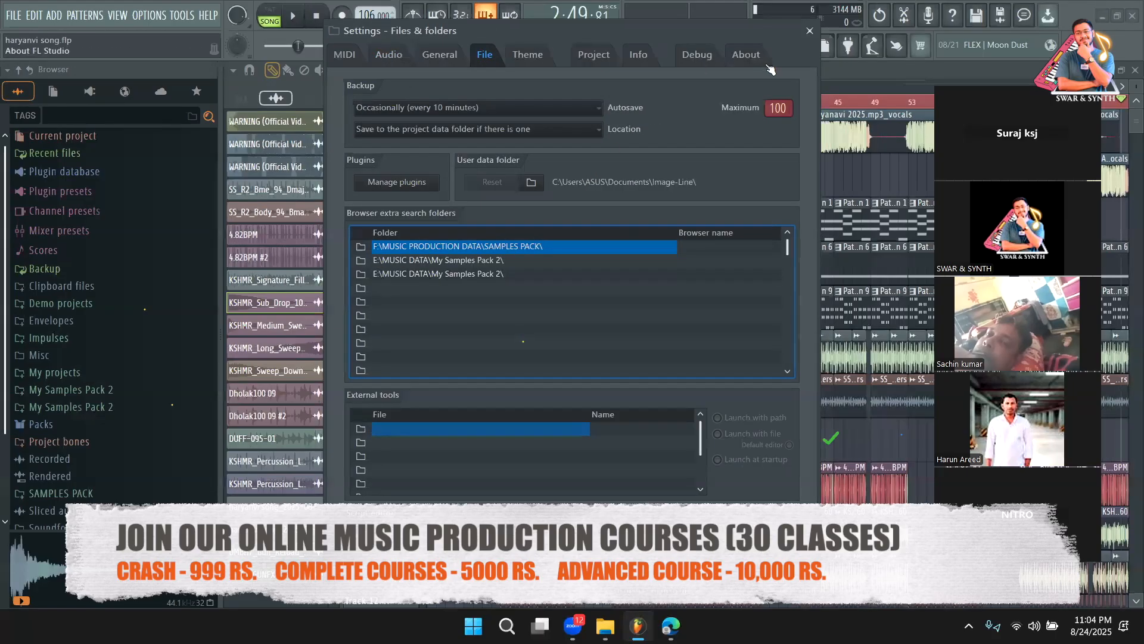
{"action": "left_click", "coordinate": [810, 31]}
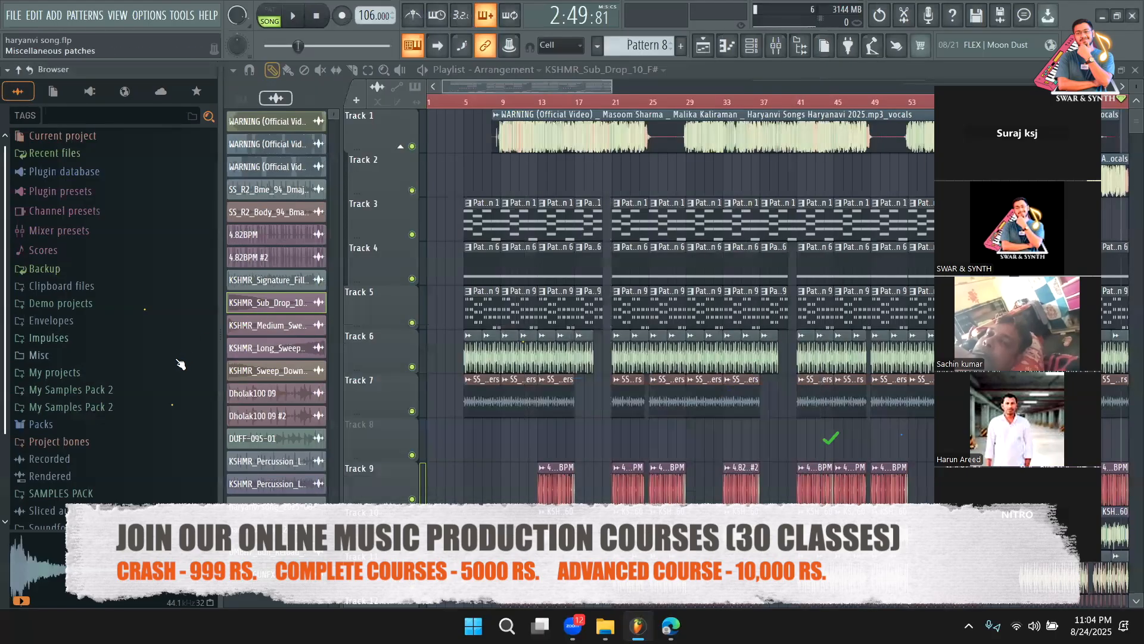
{"action": "left_click", "coordinate": [59, 424]}
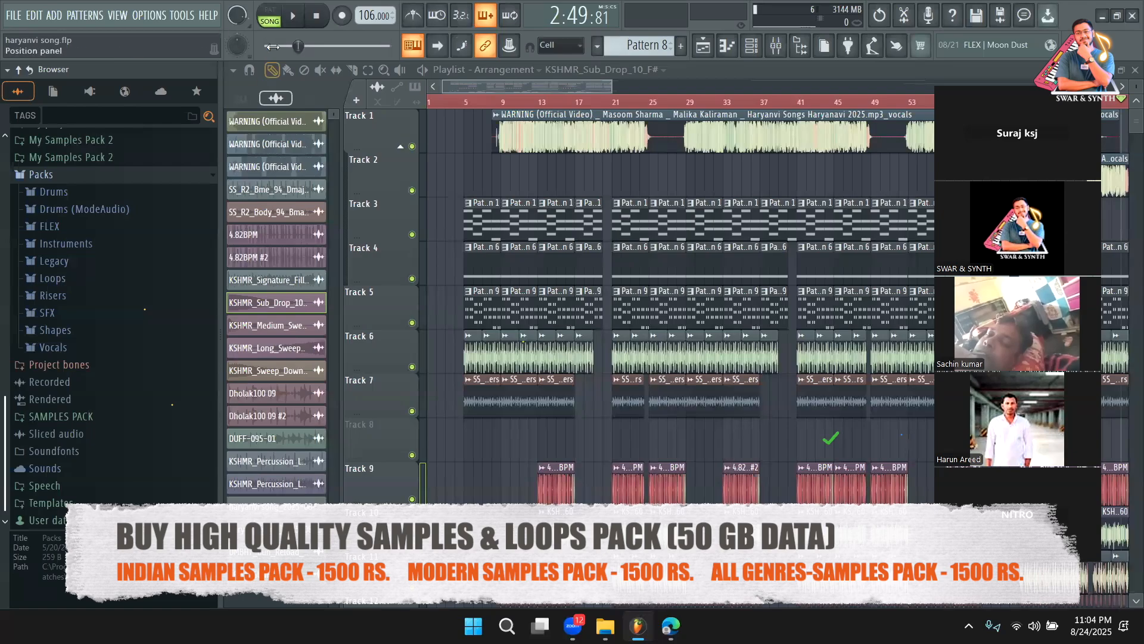
View the audio device settings and the MIDI input and output settings
{"action": "left_click", "coordinate": [151, 17]}
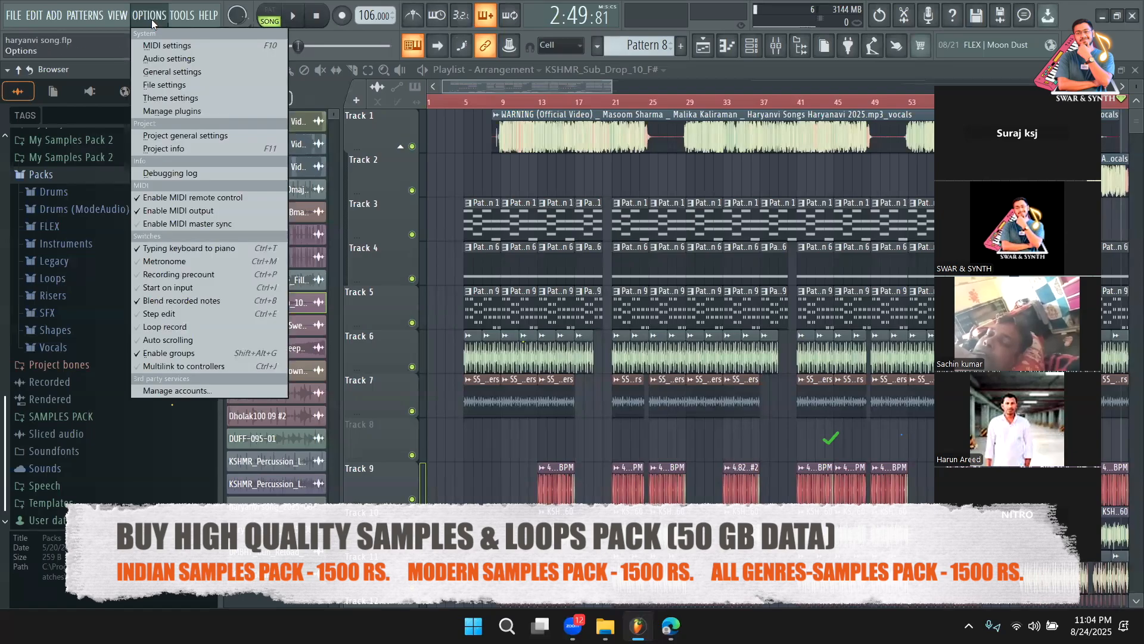
{"action": "left_click", "coordinate": [172, 57]}
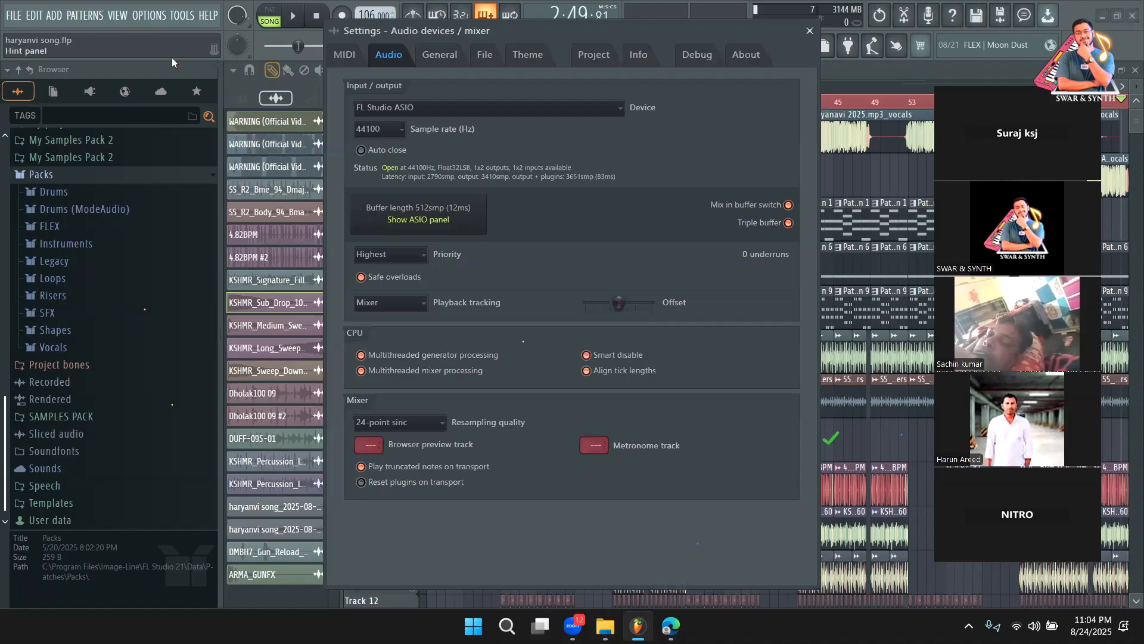
{"action": "left_click", "coordinate": [344, 54]}
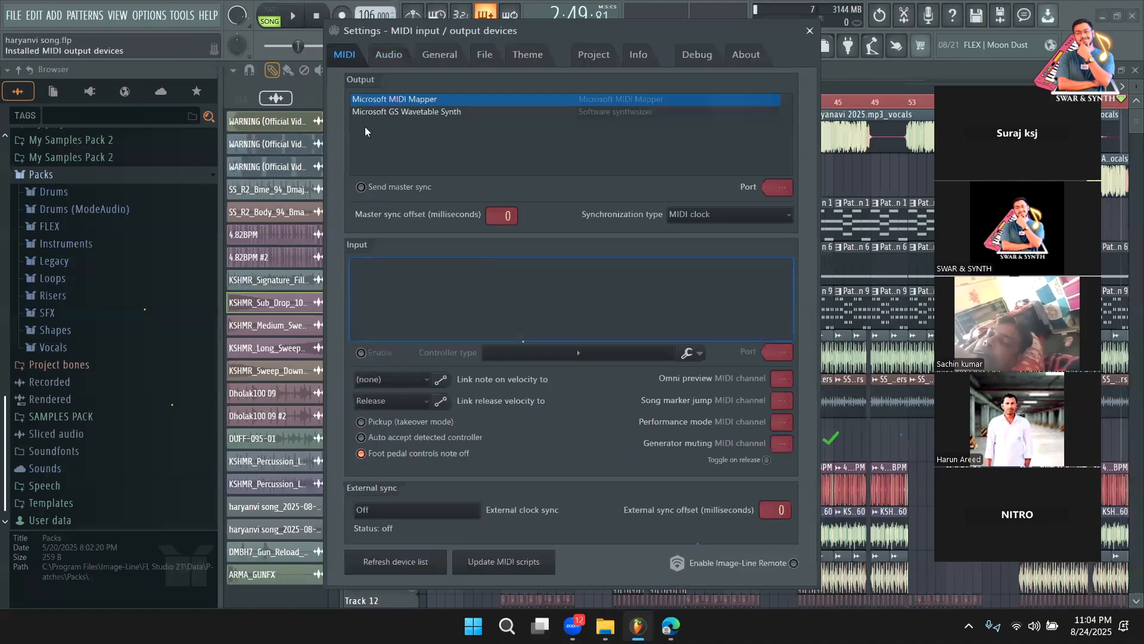